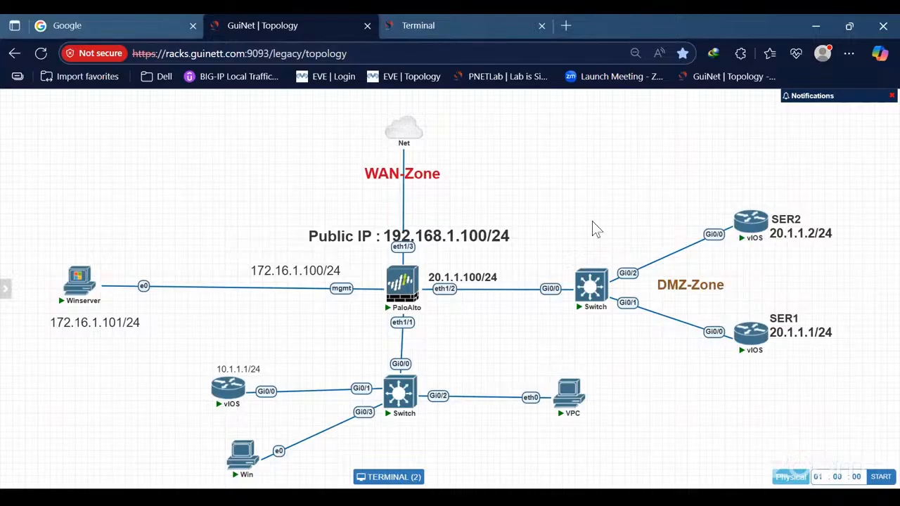
# Move the Public IP label up and right, clear of the firewall's eth1/3 port, and shift the 20.1.1.100/24 label slightly right.
pyautogui.hotkey('alt', 'Tab')
pyautogui.moveTo(326, 227); pyautogui.dragTo(337, 211)
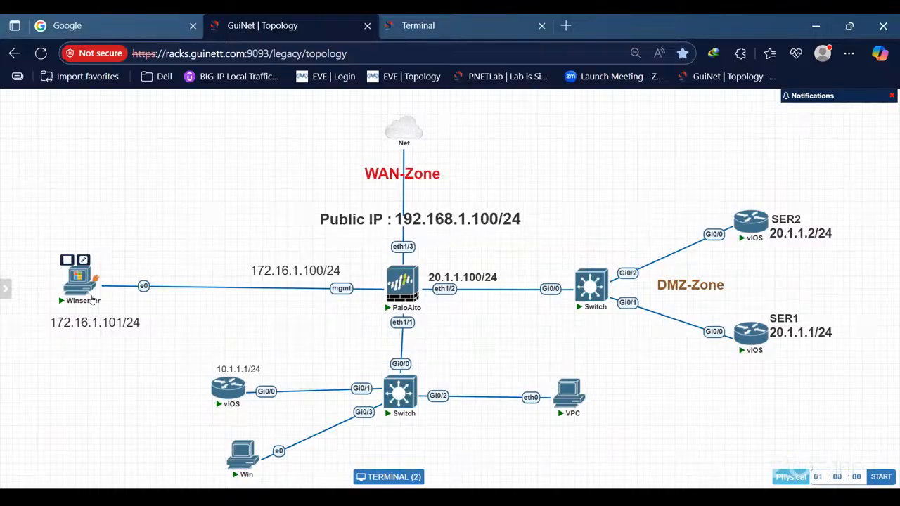
pyautogui.moveTo(59, 225); pyautogui.dragTo(114, 350)
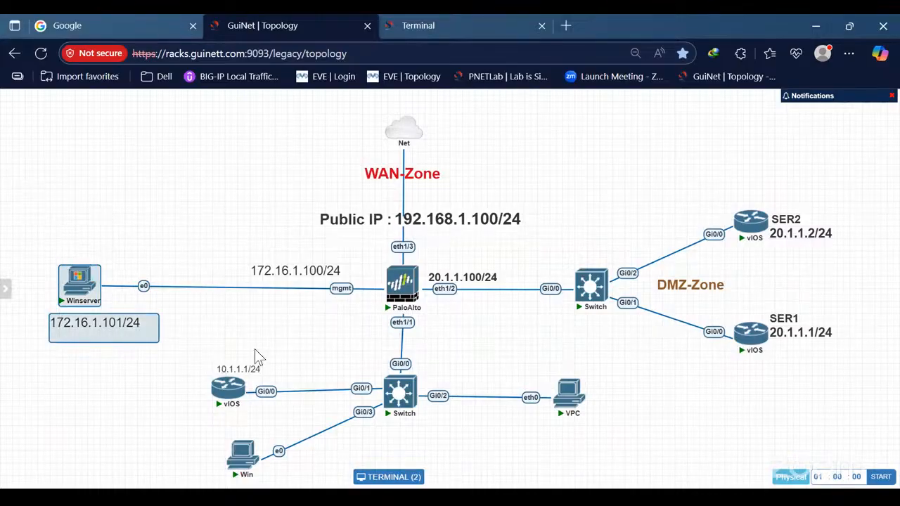
pyautogui.moveTo(76, 209); pyautogui.dragTo(366, 346)
pyautogui.click(239, 345)
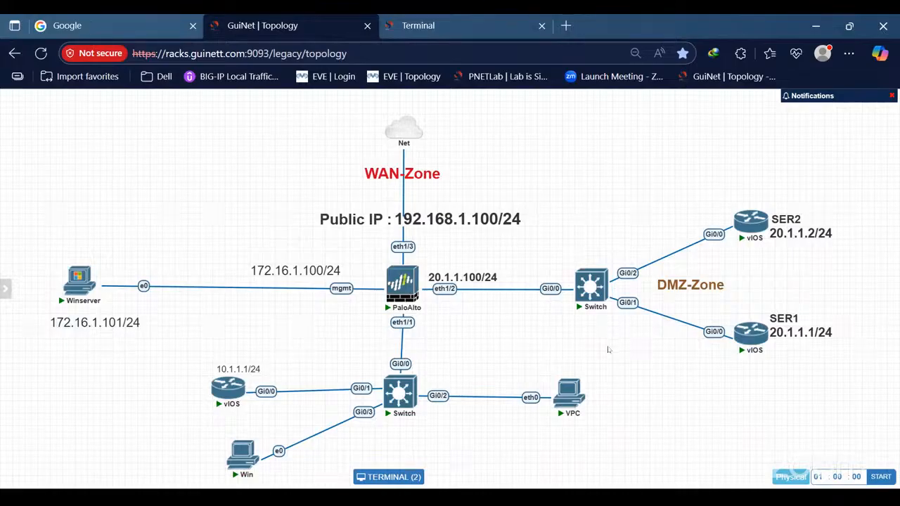
pyautogui.moveTo(603, 164); pyautogui.dragTo(819, 426)
pyautogui.moveTo(454, 280); pyautogui.dragTo(458, 279)
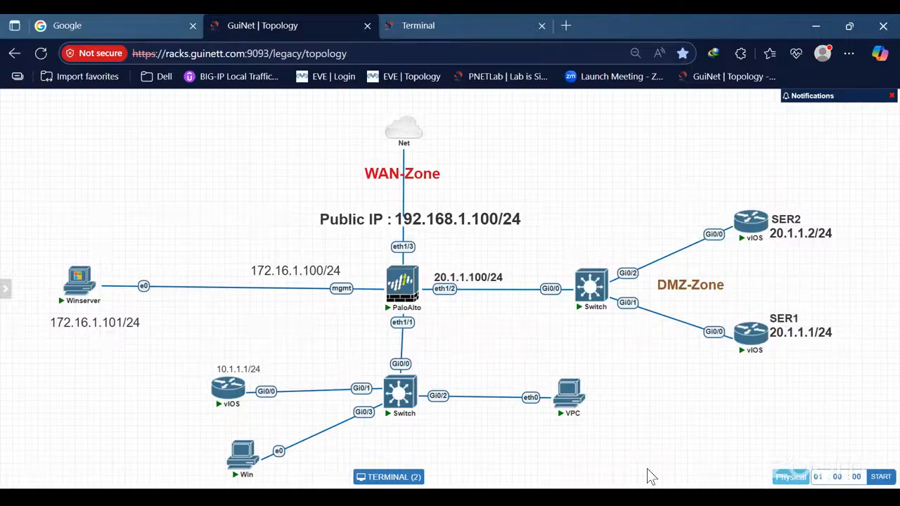
# Duplicate the 10.1.1.1/24 label and place the copy beside the firewall's eth1/1 port.
pyautogui.moveTo(646, 475); pyautogui.dragTo(207, 336)
pyautogui.rightClick(276, 370)
pyautogui.click(309, 381)
pyautogui.moveTo(271, 401); pyautogui.dragTo(367, 326)
# Change the copied label beside eth1/1 to 10.1.1.100/24 and nudge it slightly down.
pyautogui.doubleClick(366, 326)
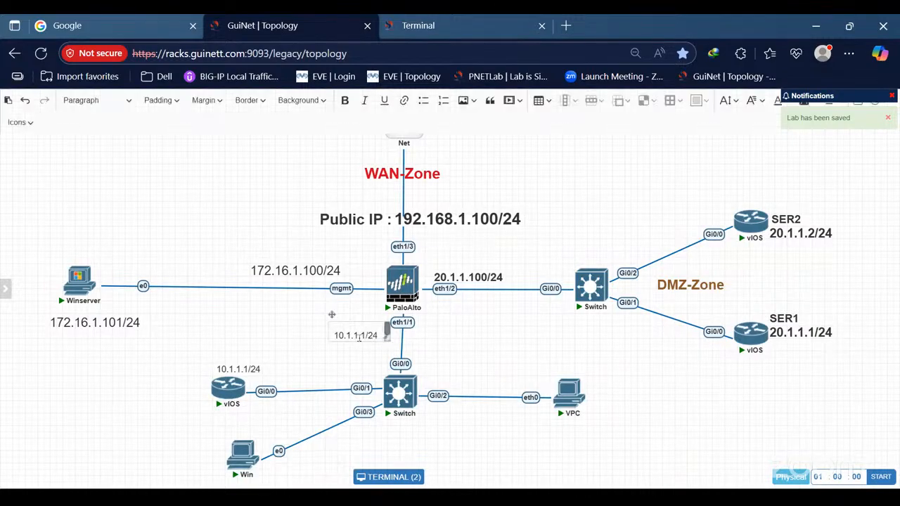
pyautogui.click(363, 335)
pyautogui.write('00')
pyautogui.click(507, 326)
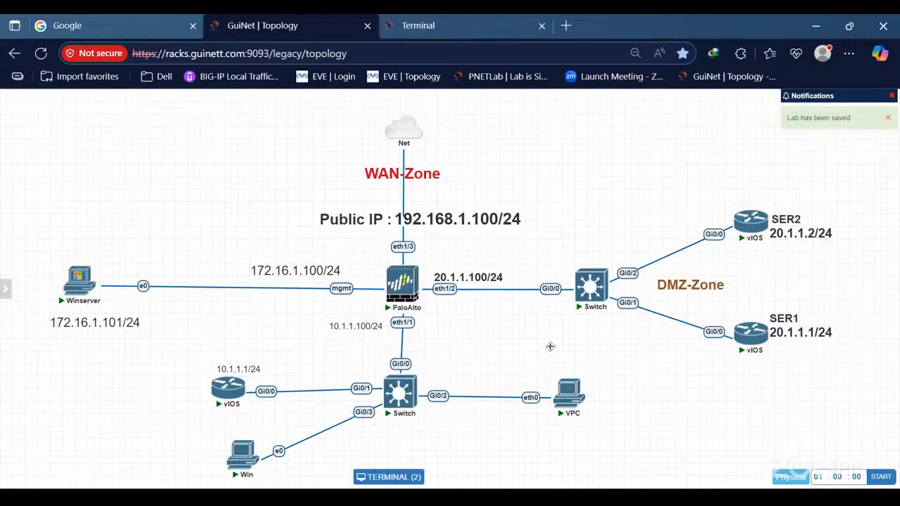
pyautogui.moveTo(366, 327); pyautogui.dragTo(366, 333)
# Select the inside network devices and the DMZ devices in turn to point them out, and clear the selection.
pyautogui.moveTo(181, 342); pyautogui.dragTo(679, 469)
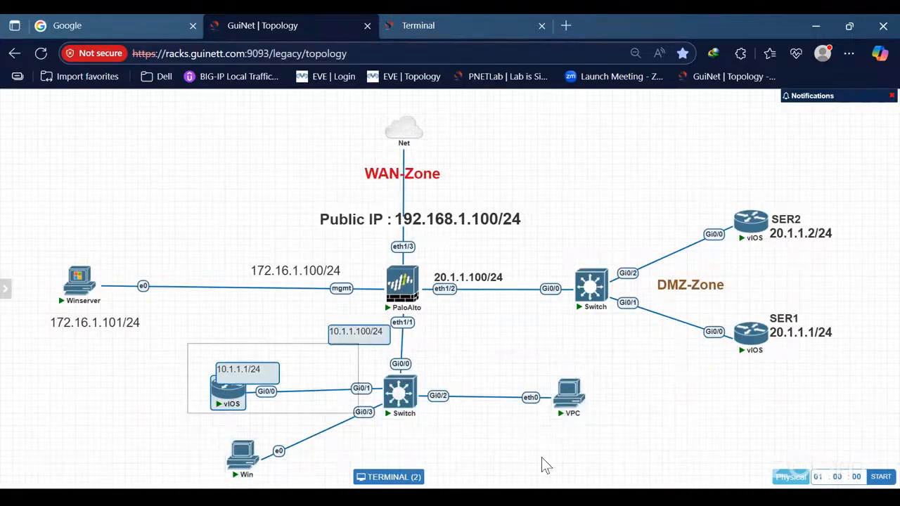
pyautogui.moveTo(626, 167); pyautogui.dragTo(835, 375)
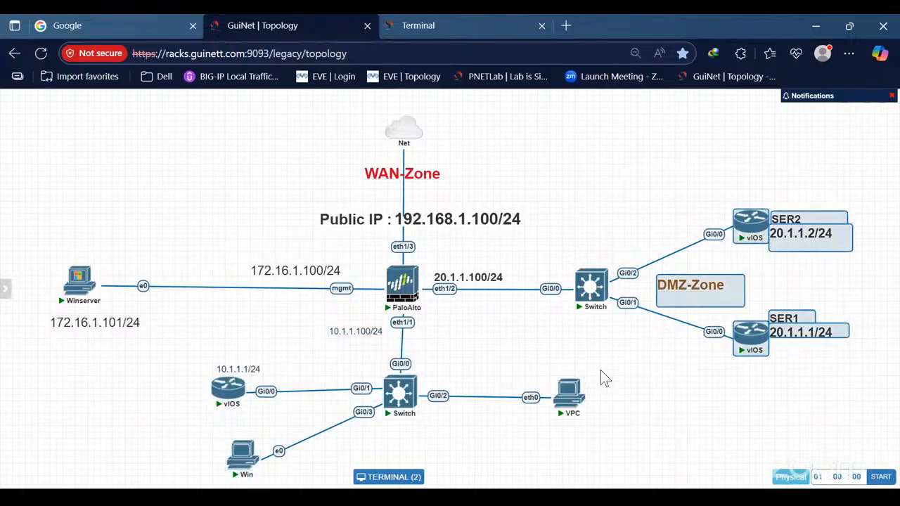
pyautogui.click(614, 181)
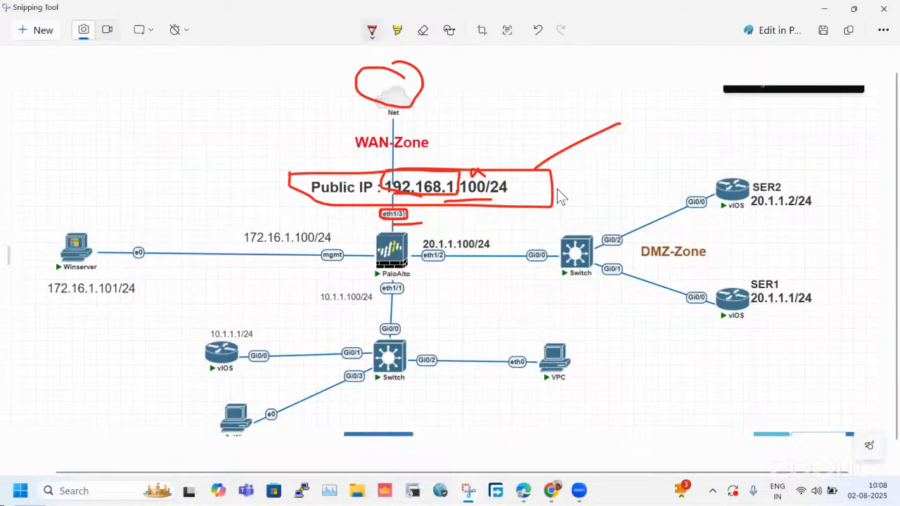
# Undo all pen marks around the Net cloud, public IP address and eth1/3 port on the topology screenshot.
pyautogui.hotkey('ctrl', 'z')
pyautogui.hotkey('ctrl', 'z')
pyautogui.hotkey('ctrl', 'z')
pyautogui.hotkey('ctrl', 'z')
pyautogui.hotkey('ctrl', 'z')
pyautogui.hotkey('ctrl', 'z')
pyautogui.hotkey('ctrl', 'z')
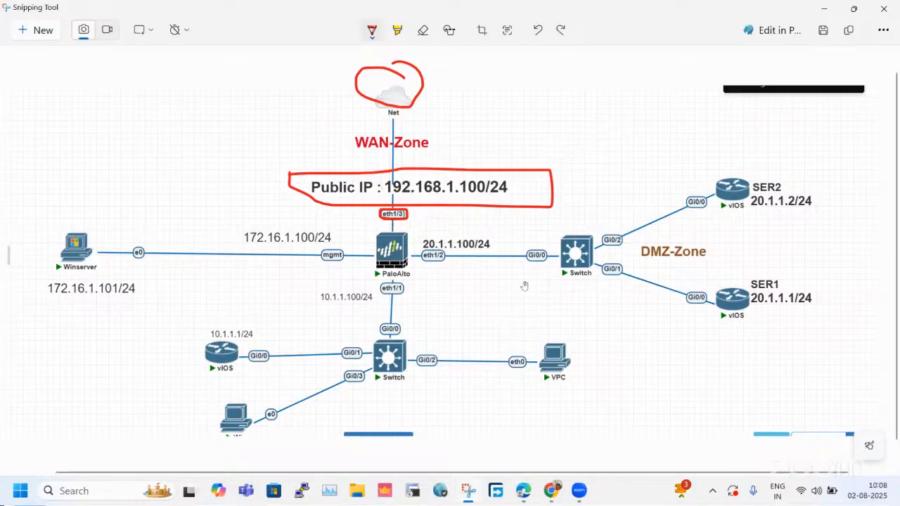
pyautogui.hotkey('ctrl', 'z')
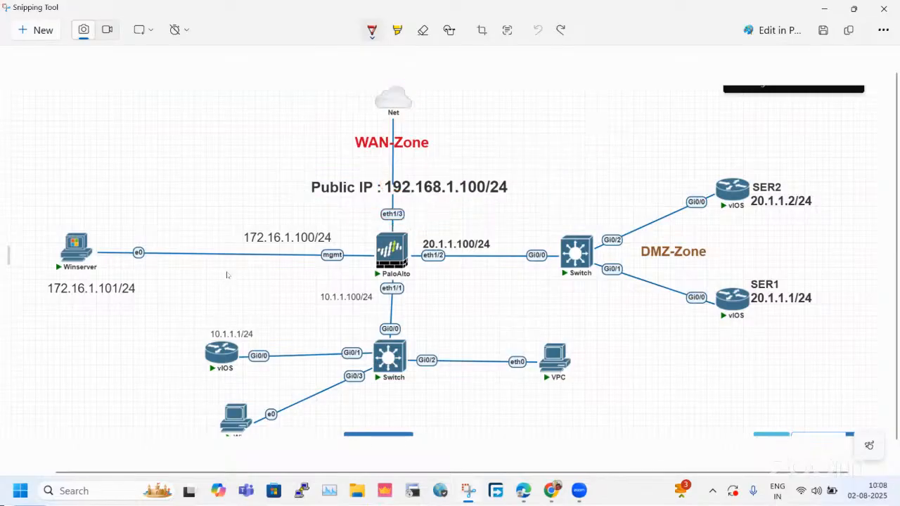
# Outline the management network in red pen, marking the Winserver, the mgmt port and the addresses 172.16.1.100/24 and 172.16.1.101/24.
pyautogui.moveTo(50, 171)
pyautogui.mouseDown()
pyautogui.moveTo(53, 315)
pyautogui.moveTo(293, 321)
pyautogui.moveTo(332, 222)
pyautogui.moveTo(111, 203)
pyautogui.moveTo(35, 168)
pyautogui.mouseUp()
pyautogui.moveTo(311, 246)
pyautogui.mouseDown()
pyautogui.moveTo(344, 246)
pyautogui.moveTo(345, 265)
pyautogui.moveTo(311, 266)
pyautogui.moveTo(310, 246)
pyautogui.mouseUp()
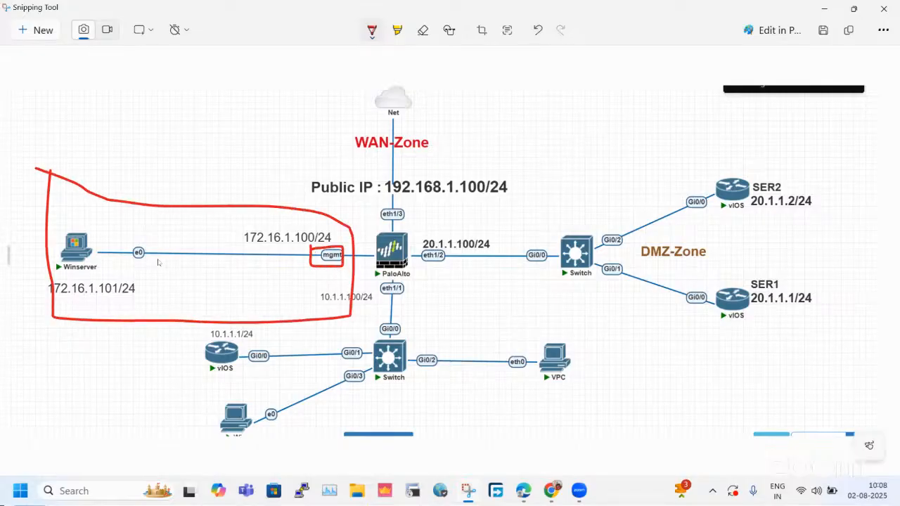
pyautogui.moveTo(83, 223)
pyautogui.mouseDown()
pyautogui.moveTo(59, 228)
pyautogui.moveTo(56, 267)
pyautogui.moveTo(116, 271)
pyautogui.moveTo(83, 210)
pyautogui.moveTo(62, 209)
pyautogui.mouseUp()
pyautogui.moveTo(113, 243)
pyautogui.mouseDown()
pyautogui.moveTo(356, 240)
pyautogui.moveTo(258, 251)
pyautogui.mouseUp()
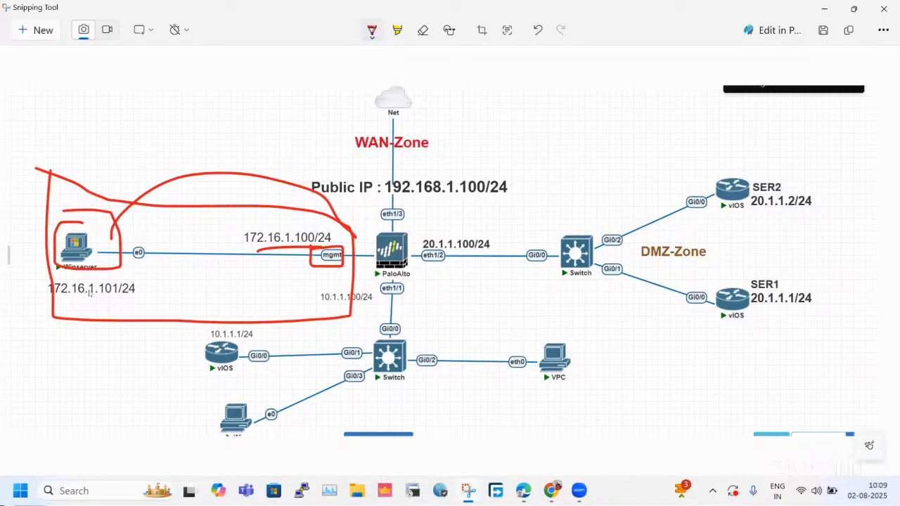
pyautogui.moveTo(62, 303); pyautogui.dragTo(139, 303)
# Outline the public IP address and the eth1/3 port in red pen, adding a callout marked P to the address.
pyautogui.moveTo(326, 198)
pyautogui.mouseDown()
pyautogui.moveTo(515, 199)
pyautogui.moveTo(517, 169)
pyautogui.moveTo(305, 182)
pyautogui.moveTo(309, 196)
pyautogui.moveTo(341, 194)
pyautogui.mouseUp()
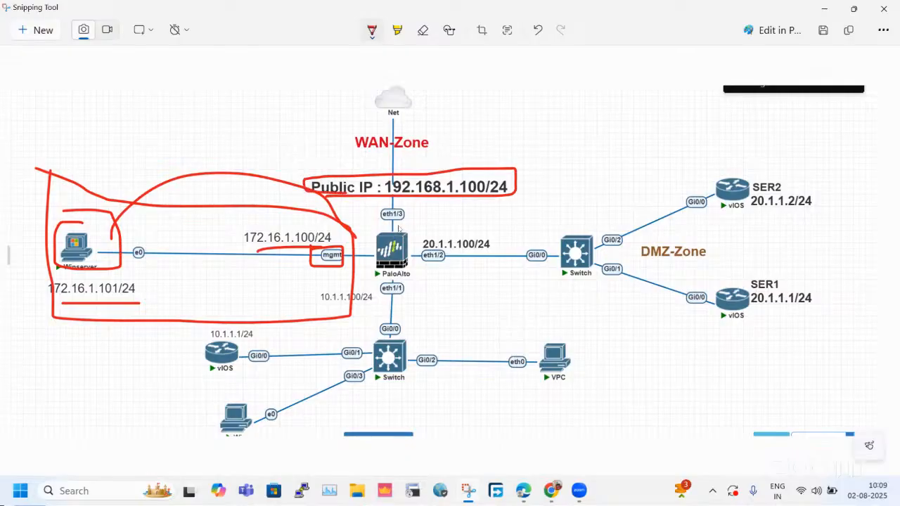
pyautogui.moveTo(402, 210)
pyautogui.mouseDown()
pyautogui.moveTo(378, 211)
pyautogui.moveTo(376, 221)
pyautogui.moveTo(420, 226)
pyautogui.moveTo(420, 208)
pyautogui.moveTo(392, 206)
pyautogui.mouseUp()
pyautogui.moveTo(400, 176)
pyautogui.mouseDown()
pyautogui.moveTo(400, 161)
pyautogui.moveTo(462, 161)
pyautogui.moveTo(466, 184)
pyautogui.moveTo(517, 124)
pyautogui.moveTo(540, 113)
pyautogui.moveTo(530, 131)
pyautogui.mouseUp()
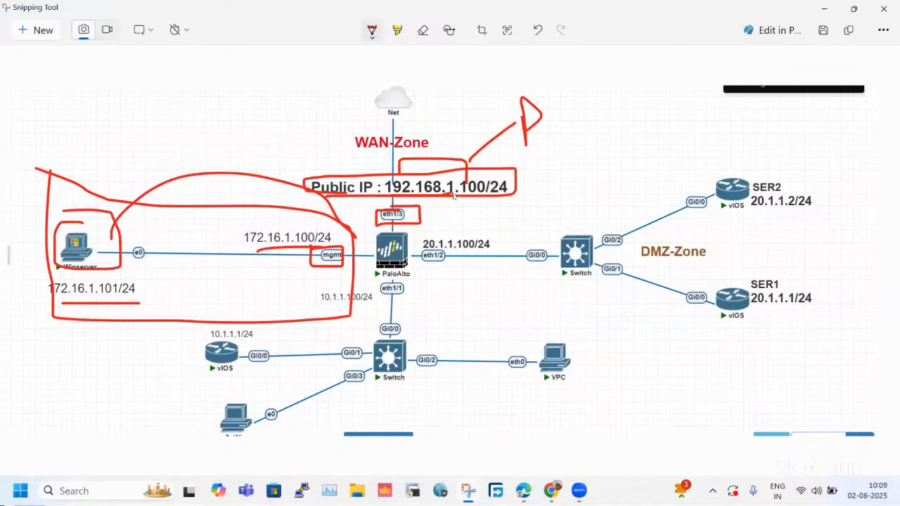
pyautogui.moveTo(406, 175); pyautogui.dragTo(357, 182)
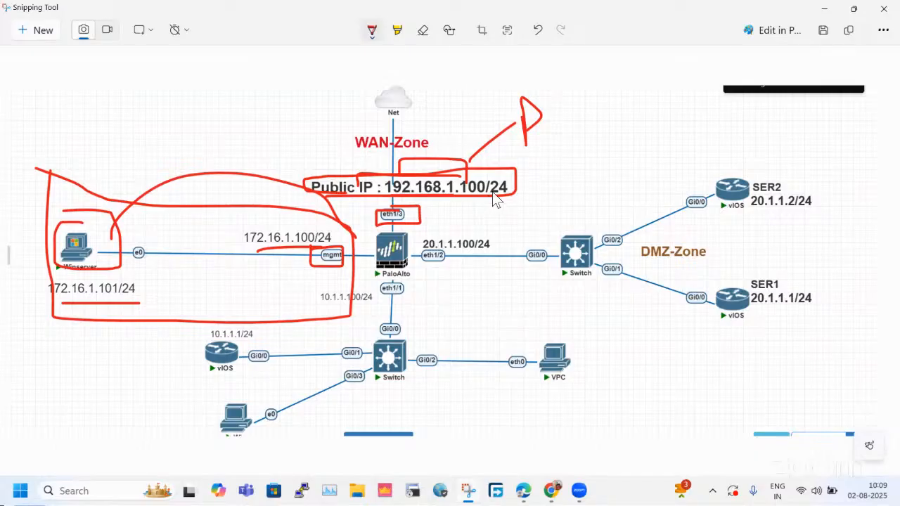
pyautogui.moveTo(517, 173); pyautogui.dragTo(536, 170)
# Undo the pen marks around the public IP address and the eth1/3 port.
pyautogui.hotkey('ctrl', 'z')
pyautogui.hotkey('ctrl', 'z')
pyautogui.hotkey('ctrl', 'z')
pyautogui.hotkey('ctrl', 'z')
pyautogui.hotkey('ctrl', 'z')
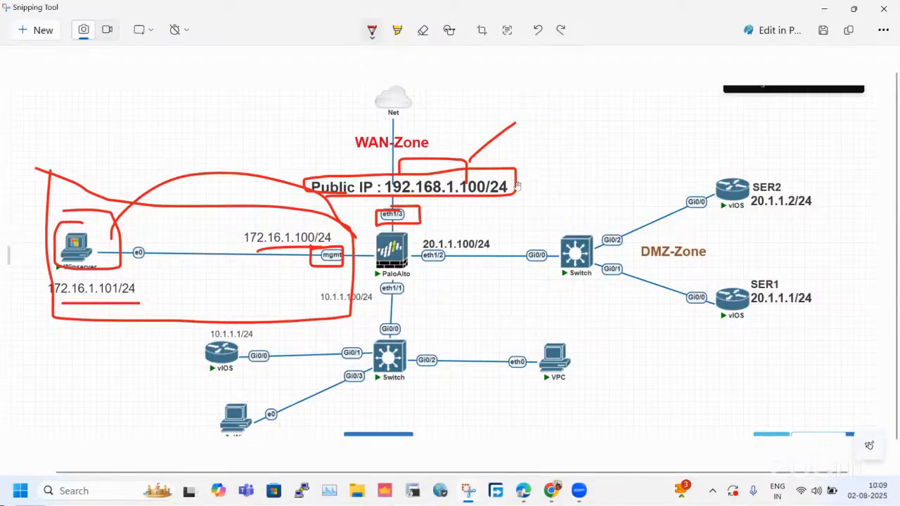
pyautogui.hotkey('ctrl', 'z')
pyautogui.hotkey('ctrl', 'z')
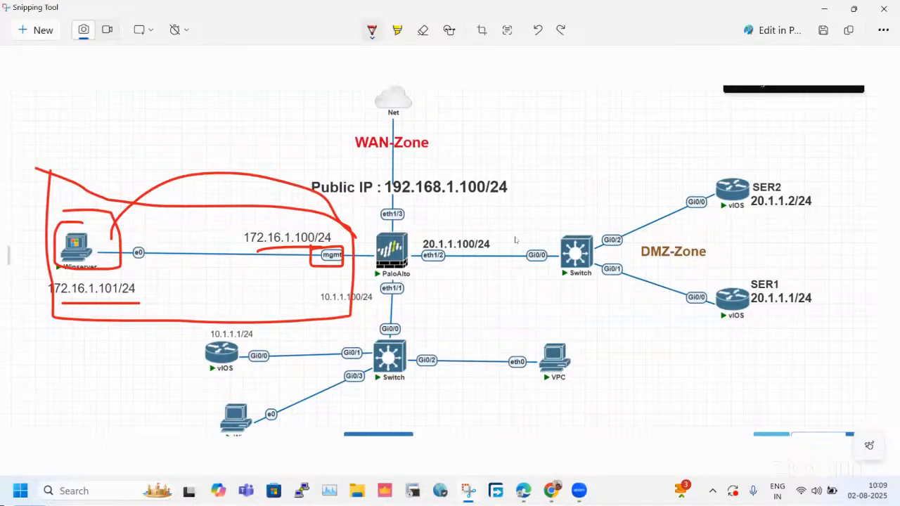
# Outline the DMZ network in red pen and underline the addresses 20.1.1.100/24, 20.1.1.2/24 and 20.1.1.1/24.
pyautogui.moveTo(446, 215)
pyautogui.mouseDown()
pyautogui.moveTo(757, 167)
pyautogui.moveTo(863, 347)
pyautogui.moveTo(551, 342)
pyautogui.moveTo(433, 285)
pyautogui.moveTo(425, 219)
pyautogui.moveTo(447, 216)
pyautogui.mouseUp()
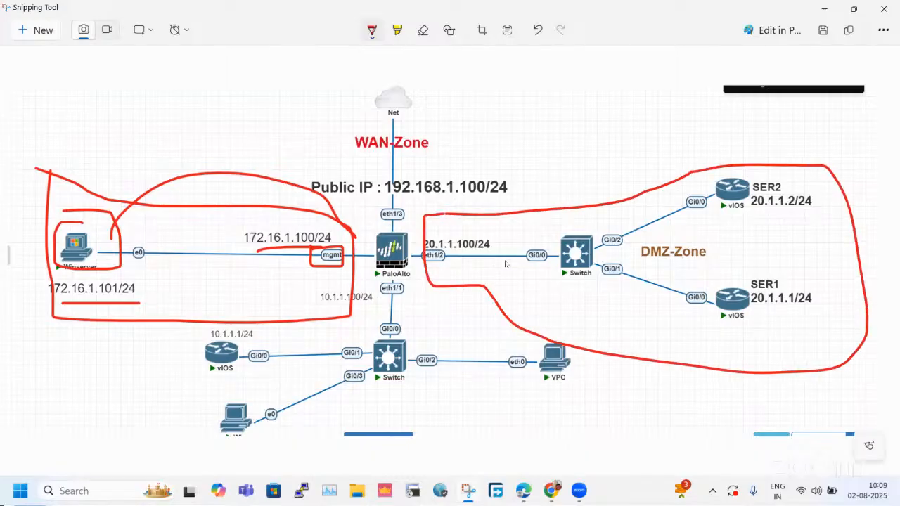
pyautogui.moveTo(435, 250); pyautogui.dragTo(493, 247)
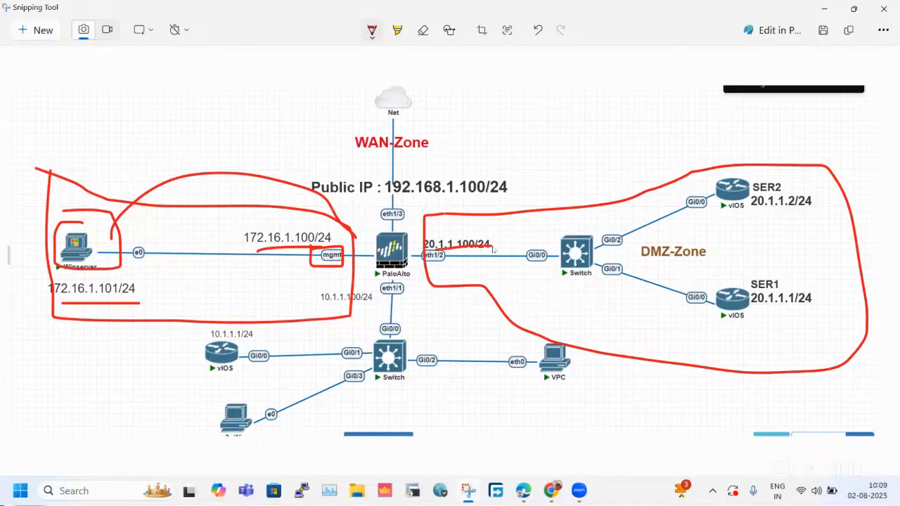
pyautogui.moveTo(773, 220); pyautogui.dragTo(807, 210)
pyautogui.moveTo(762, 300); pyautogui.dragTo(821, 303)
# Outline the inside network behind eth1/1, underline 10.1.1.1/24, and box the PaloAlto firewall in red pen.
pyautogui.moveTo(399, 270)
pyautogui.mouseDown()
pyautogui.moveTo(214, 312)
pyautogui.moveTo(173, 412)
pyautogui.moveTo(457, 456)
pyautogui.moveTo(579, 344)
pyautogui.moveTo(447, 324)
pyautogui.moveTo(385, 270)
pyautogui.mouseUp()
pyautogui.moveTo(198, 346); pyautogui.dragTo(250, 348)
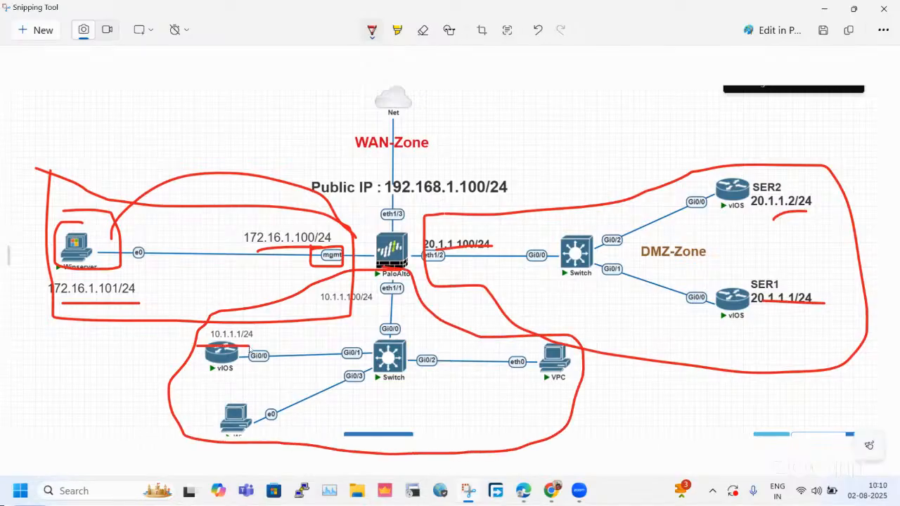
pyautogui.moveTo(398, 210)
pyautogui.mouseDown()
pyautogui.moveTo(358, 235)
pyautogui.moveTo(356, 276)
pyautogui.moveTo(400, 281)
pyautogui.moveTo(418, 205)
pyautogui.moveTo(395, 204)
pyautogui.mouseUp()
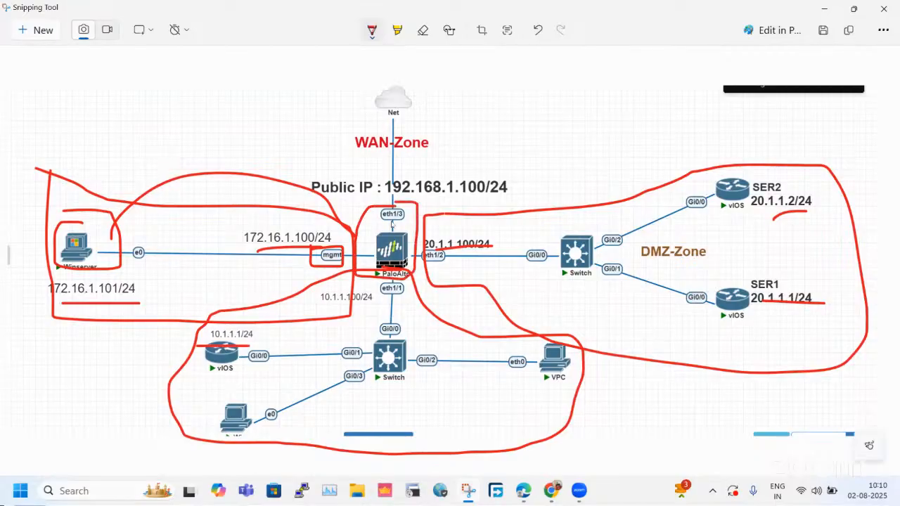
# Underline DMZ-Zone, write an L beside the inside switch, and box the WAN-Zone label with a W next to it.
pyautogui.moveTo(642, 263); pyautogui.dragTo(736, 262)
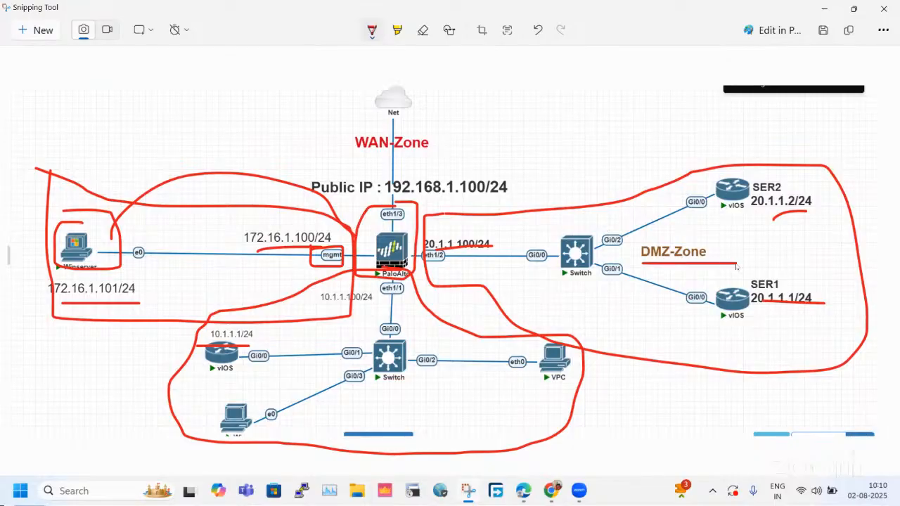
pyautogui.moveTo(400, 384); pyautogui.dragTo(439, 408)
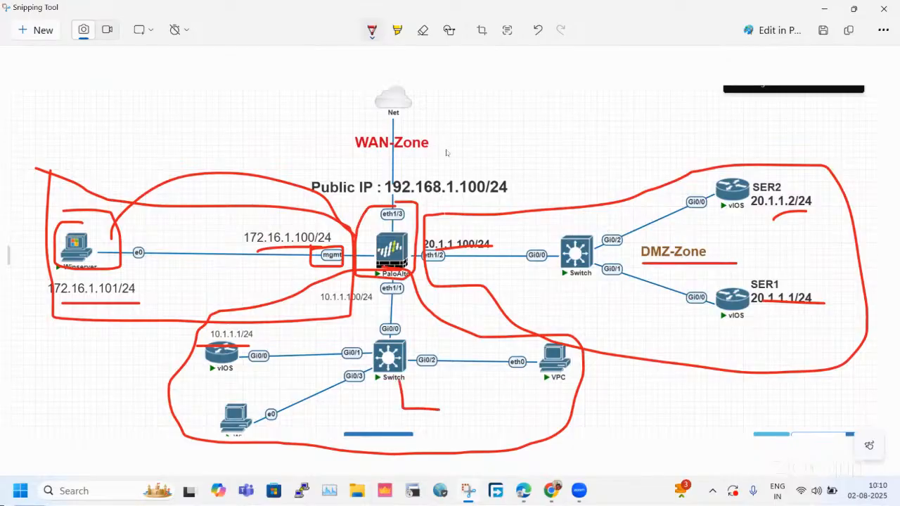
pyautogui.moveTo(442, 164)
pyautogui.mouseDown()
pyautogui.moveTo(464, 169)
pyautogui.moveTo(481, 130)
pyautogui.mouseUp()
pyautogui.moveTo(375, 149)
pyautogui.mouseDown()
pyautogui.moveTo(412, 152)
pyautogui.moveTo(419, 120)
pyautogui.moveTo(338, 144)
pyautogui.moveTo(385, 160)
pyautogui.mouseUp()
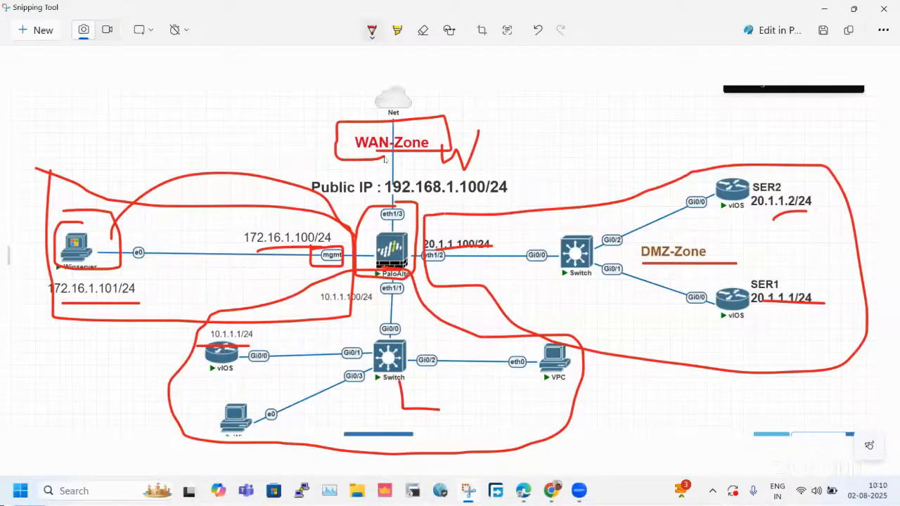
# Undo all pen marks on the management, inside, DMZ and WAN parts of the diagram.
pyautogui.hotkey('ctrl', 'z')
pyautogui.hotkey('ctrl', 'z')
pyautogui.hotkey('ctrl', 'z')
pyautogui.hotkey('ctrl', 'z')
pyautogui.hotkey('ctrl', 'z')
pyautogui.hotkey('ctrl', 'z')
pyautogui.hotkey('ctrl', 'z')
pyautogui.hotkey('ctrl', 'z')
pyautogui.hotkey('ctrl', 'z')
pyautogui.hotkey('ctrl', 'z')
pyautogui.hotkey('ctrl', 'z')
pyautogui.hotkey('ctrl', 'z')
pyautogui.hotkey('ctrl', 'z')
pyautogui.hotkey('ctrl', 'z')
pyautogui.hotkey('ctrl', 'z')
pyautogui.hotkey('ctrl', 'z')
pyautogui.hotkey('ctrl', 'z')
pyautogui.hotkey('ctrl', 'z')
pyautogui.hotkey('ctrl', 'z')
# Outline the whole topology in red pen, undo the outline, and switch to the GuiNet topology page.
pyautogui.click(534, 272)
pyautogui.moveTo(147, 86)
pyautogui.mouseDown()
pyautogui.moveTo(81, 281)
pyautogui.moveTo(88, 323)
pyautogui.mouseUp()
pyautogui.moveTo(161, 404)
pyautogui.mouseDown()
pyautogui.moveTo(594, 443)
pyautogui.moveTo(858, 198)
pyautogui.moveTo(453, 97)
pyautogui.moveTo(143, 72)
pyautogui.mouseUp()
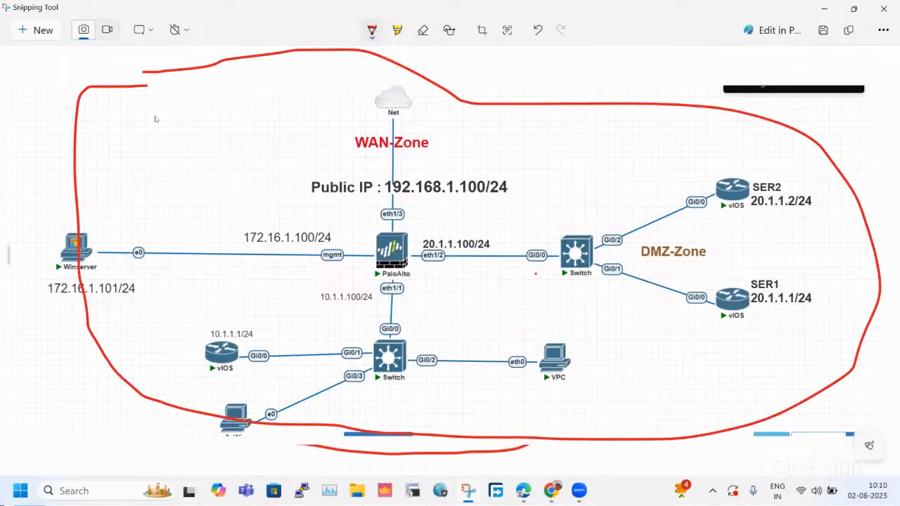
pyautogui.hotkey('ctrl', 'z')
pyautogui.doubleClick(271, 6)
pyautogui.click(760, 142)
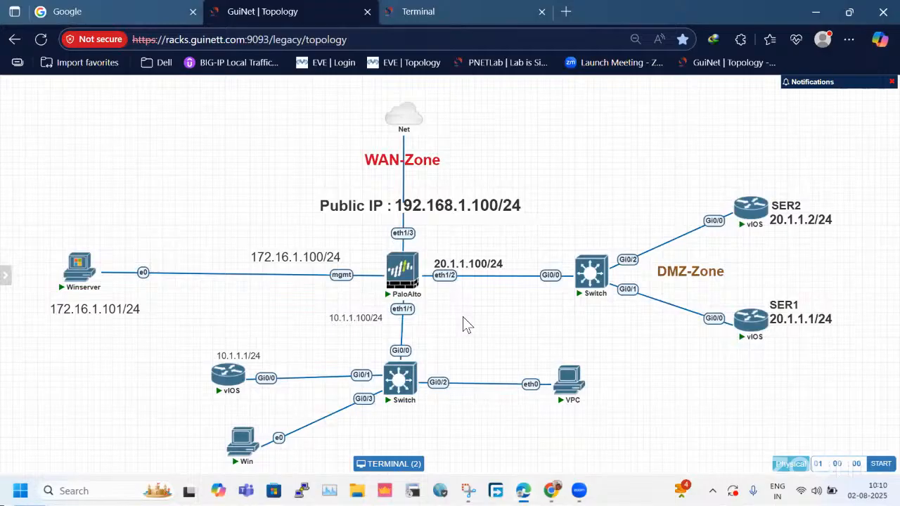
# Reopen the Snipping Tool screenshot, sketch an outline around the management network, undo it, and return to the GuiNet topology page.
pyautogui.click(468, 490)
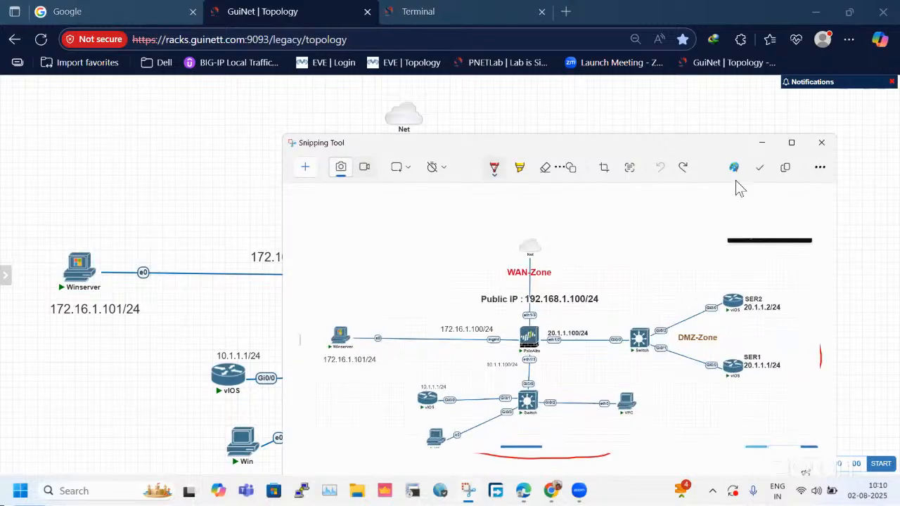
pyautogui.click(791, 142)
pyautogui.moveTo(44, 207)
pyautogui.mouseDown()
pyautogui.moveTo(324, 327)
pyautogui.moveTo(341, 227)
pyautogui.moveTo(49, 207)
pyautogui.moveTo(53, 194)
pyautogui.mouseUp()
pyautogui.moveTo(38, 246)
pyautogui.mouseDown()
pyautogui.moveTo(373, 237)
pyautogui.moveTo(392, 252)
pyautogui.mouseUp()
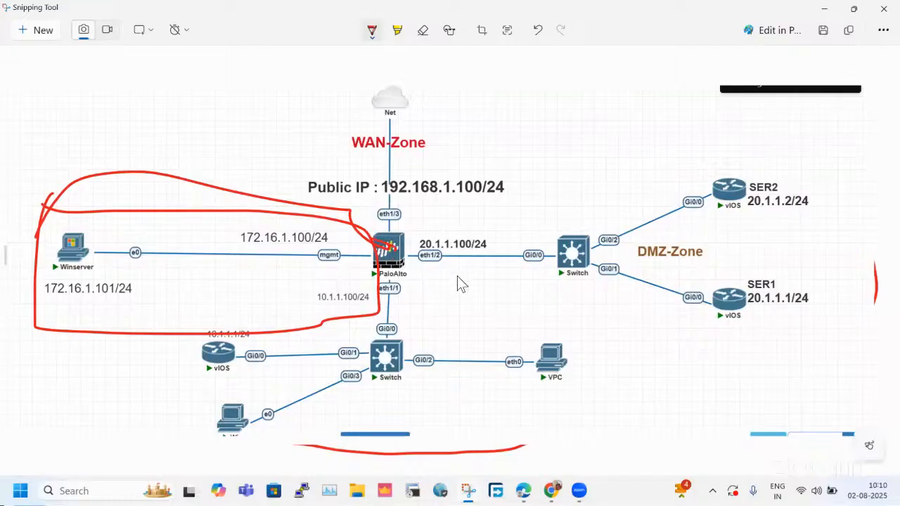
pyautogui.hotkey('ctrl', 'z')
pyautogui.hotkey('ctrl', 'z')
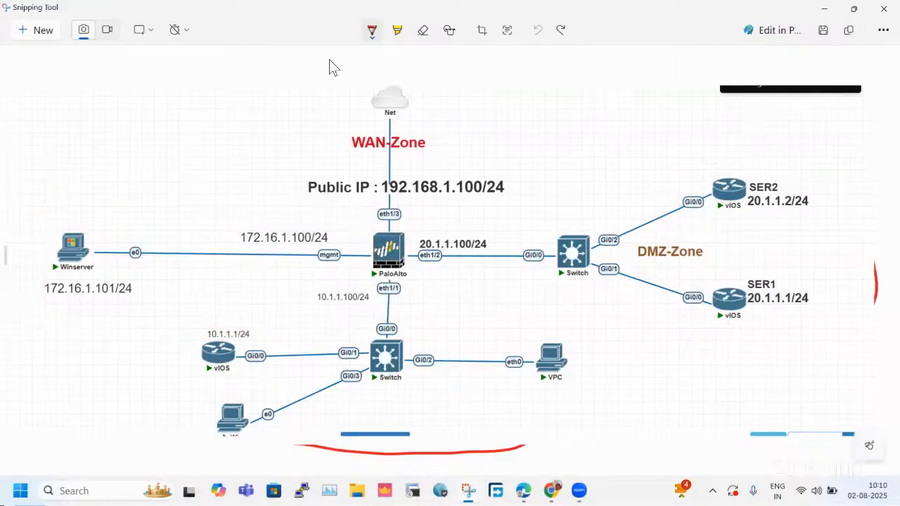
pyautogui.doubleClick(290, 14)
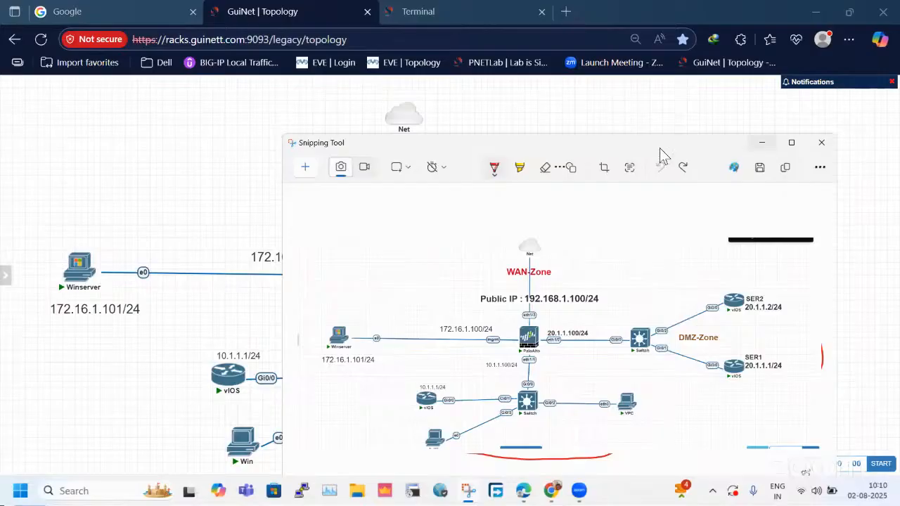
pyautogui.click(766, 144)
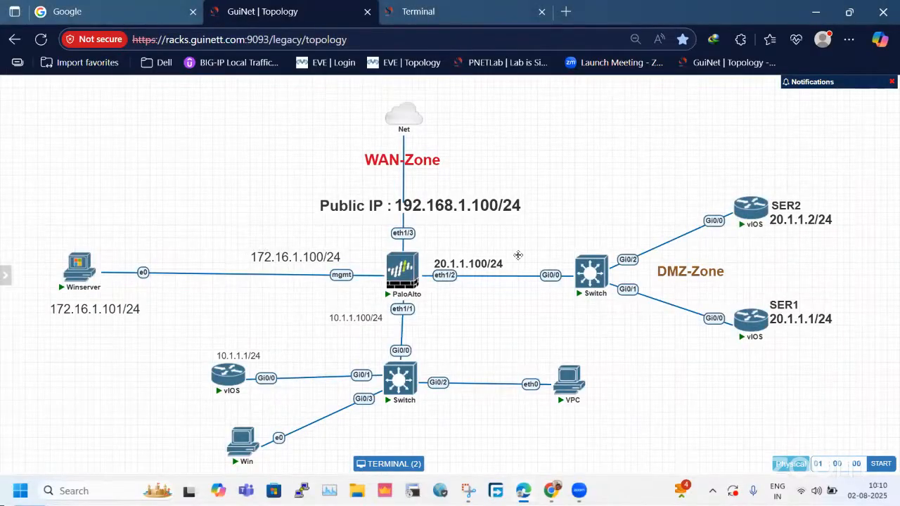
# Open the PaloAlto firewall's console and return to the topology page at the firewall node.
pyautogui.click(407, 279)
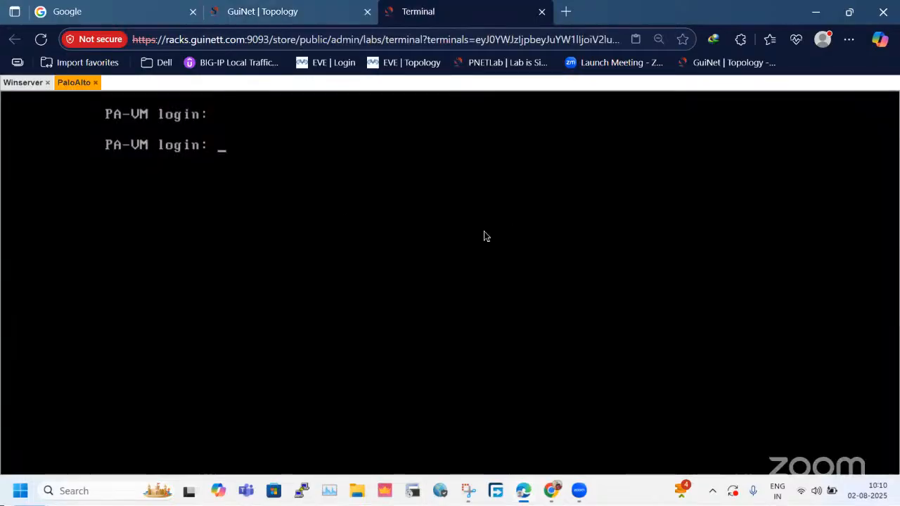
pyautogui.click(133, 12)
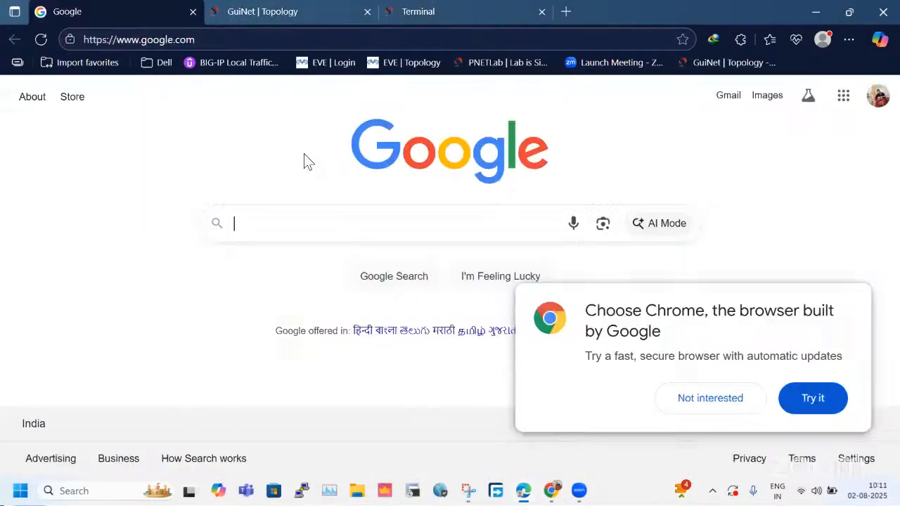
pyautogui.click(256, 9)
pyautogui.moveTo(413, 308); pyautogui.dragTo(403, 281)
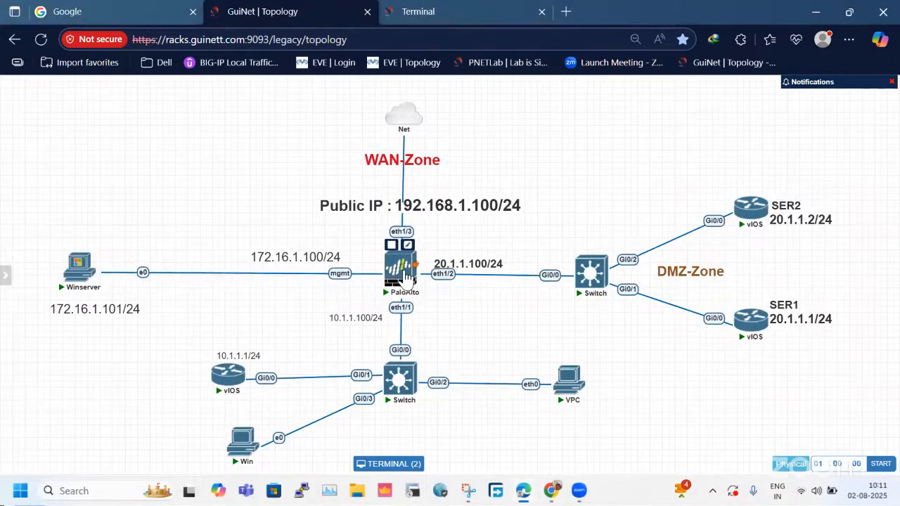
# Open the PaloAlto console, log in as admin with the account password, and try to replace the default password.
pyautogui.click(403, 280)
pyautogui.write('admin')
pyautogui.press('Return')
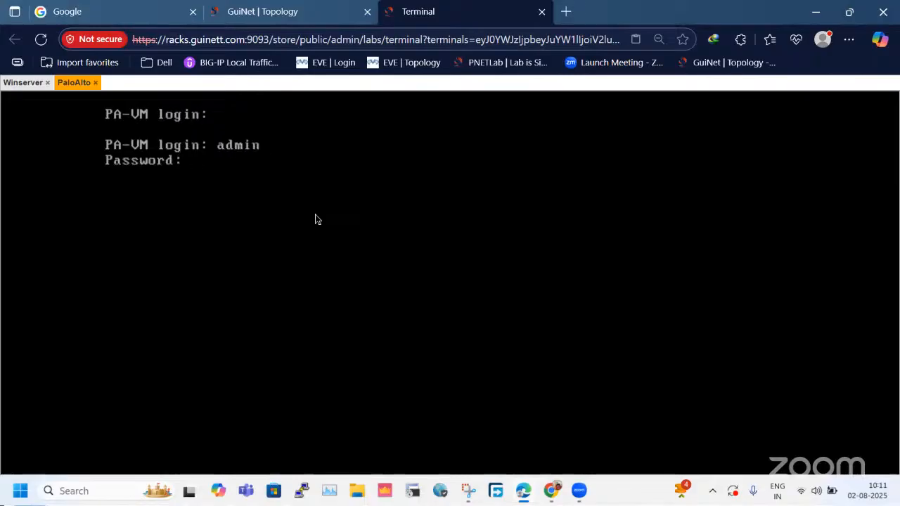
pyautogui.press('Return')
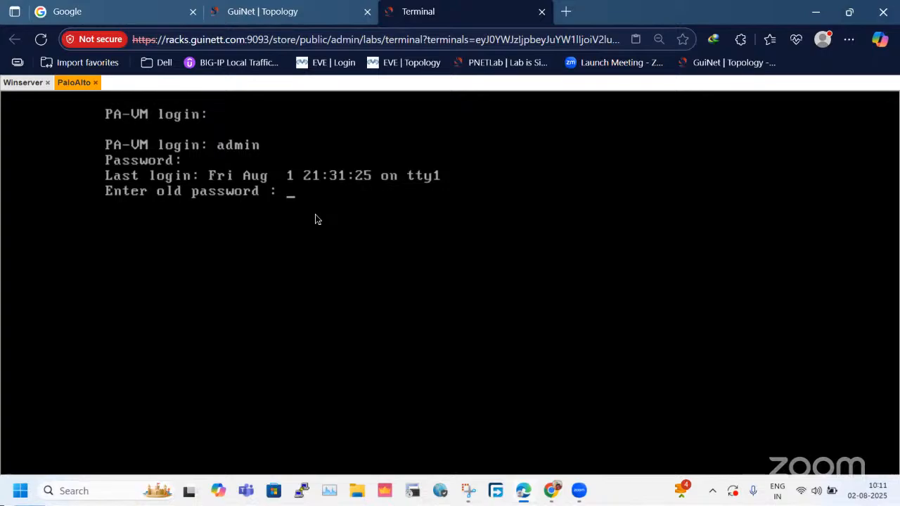
pyautogui.press('Return')
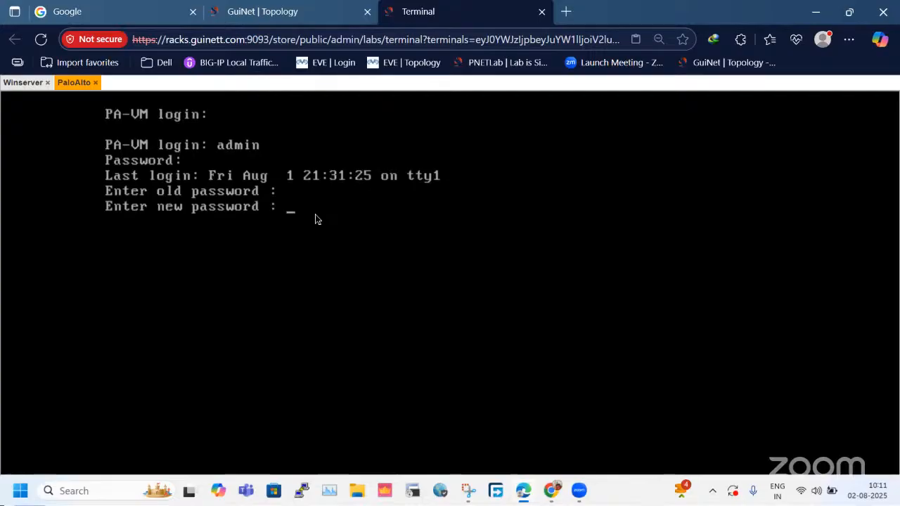
pyautogui.press('Return')
# Log in to the firewall as admin and change the account password by entering the old, new and confirmation passwords.
pyautogui.press('Return')
pyautogui.write('adm')
pyautogui.write('in')
pyautogui.press('Return')
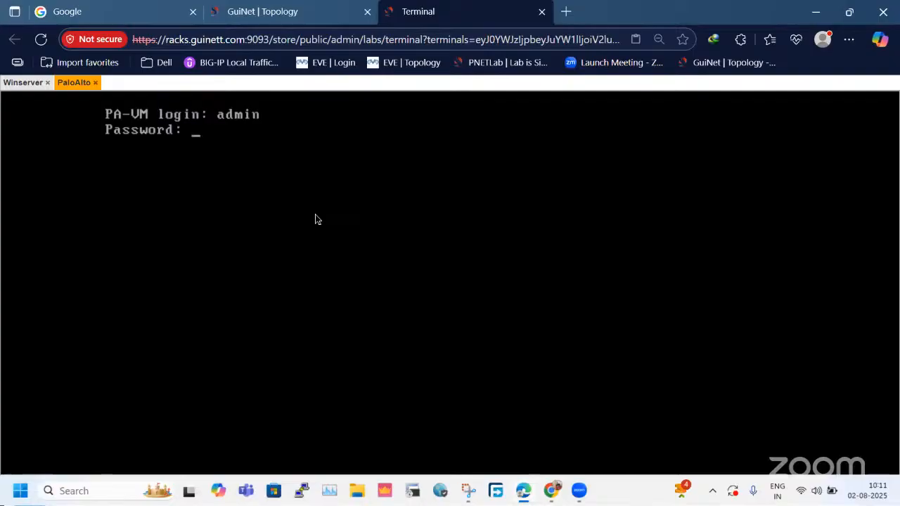
pyautogui.press('Return')
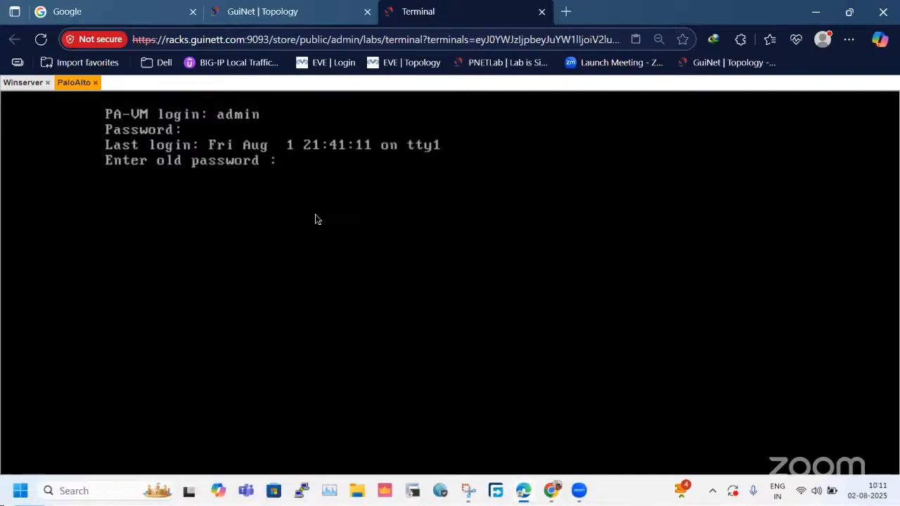
pyautogui.press('Return')
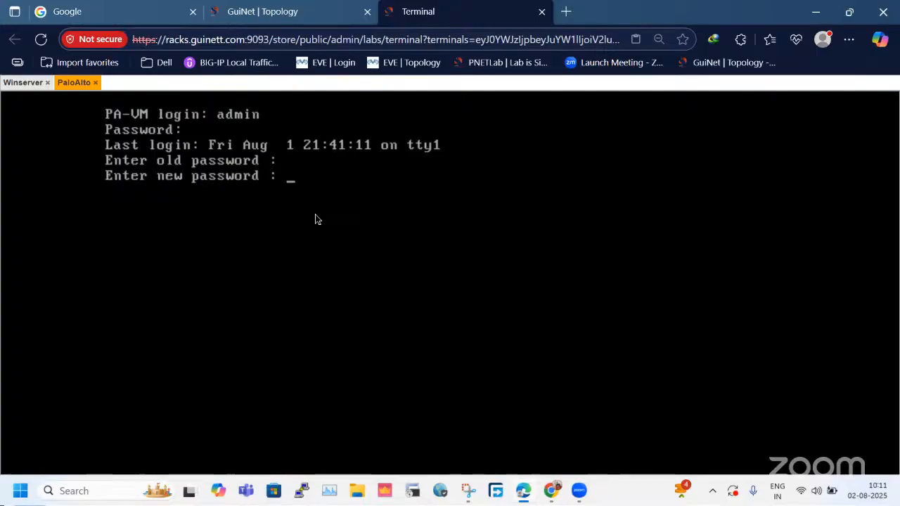
pyautogui.press('Return')
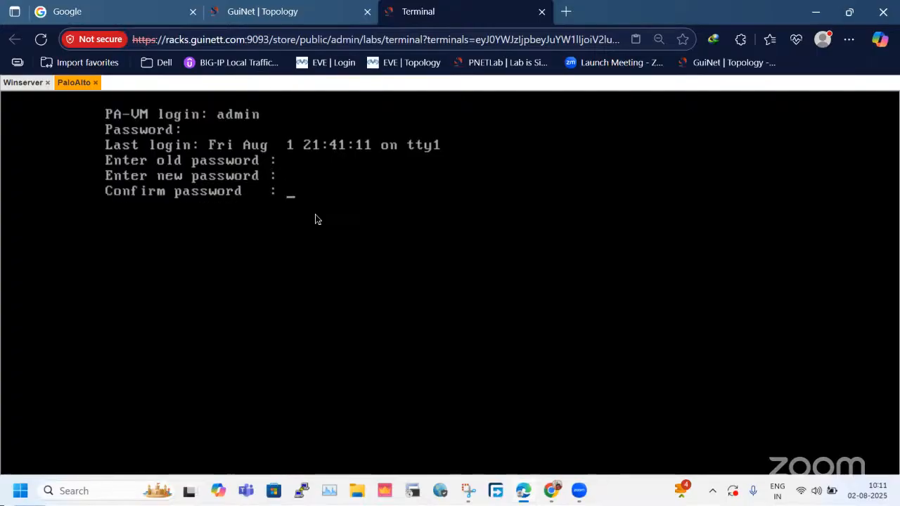
pyautogui.press('Return')
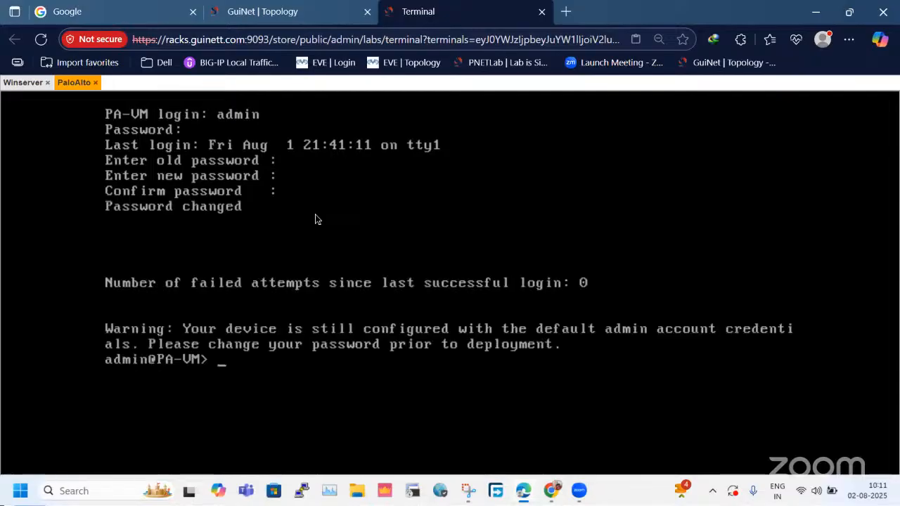
pyautogui.press('Return')
pyautogui.press('Return')
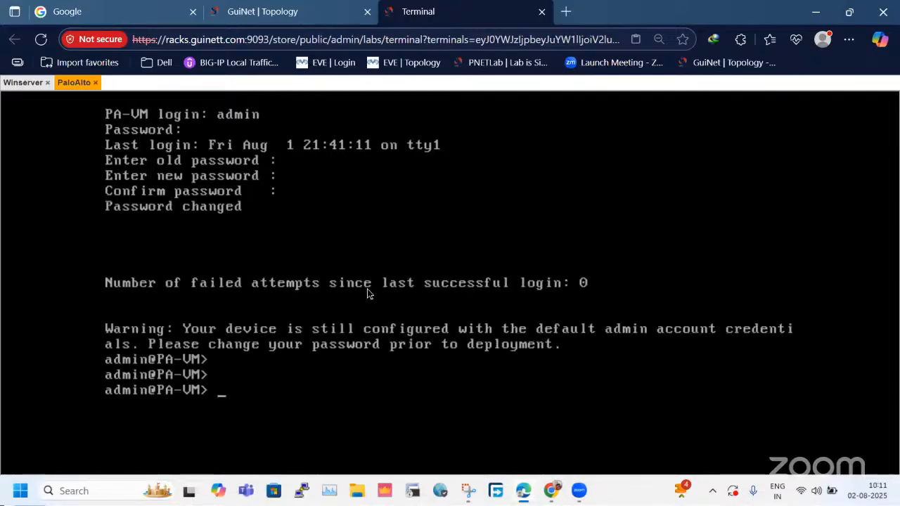
# Switch to the topology page and check the IP address label beside the firewall's mgmt interface.
pyautogui.click(279, 11)
pyautogui.moveTo(239, 239); pyautogui.dragTo(369, 309)
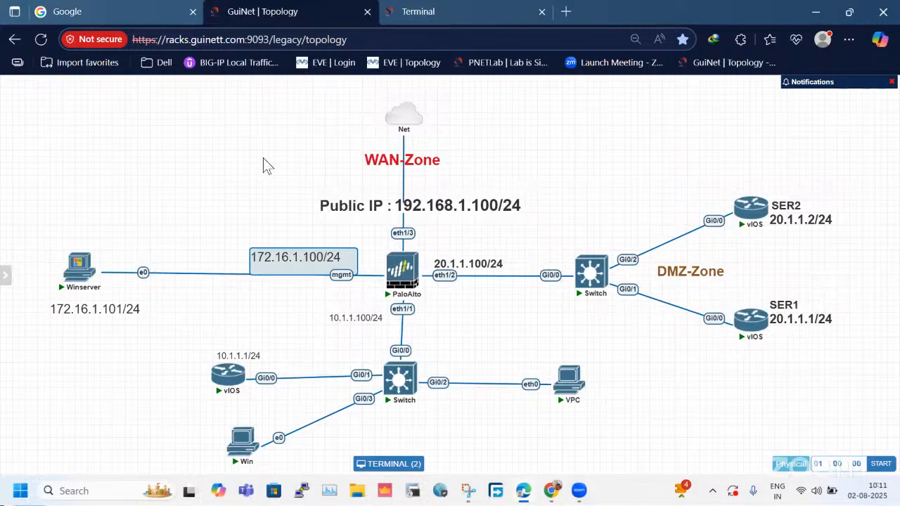
pyautogui.click(280, 175)
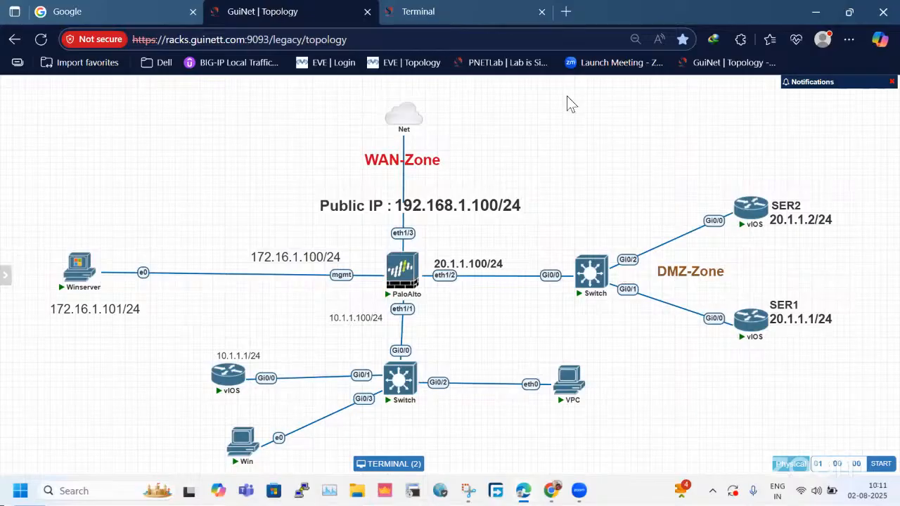
# Return to the PaloAlto terminal and enter configuration mode with the configure command.
pyautogui.hotkey('ctrl', 'Tab')
pyautogui.write('configure')
pyautogui.press('Return')
pyautogui.press('Return')
pyautogui.press('Return')
pyautogui.press('Return')
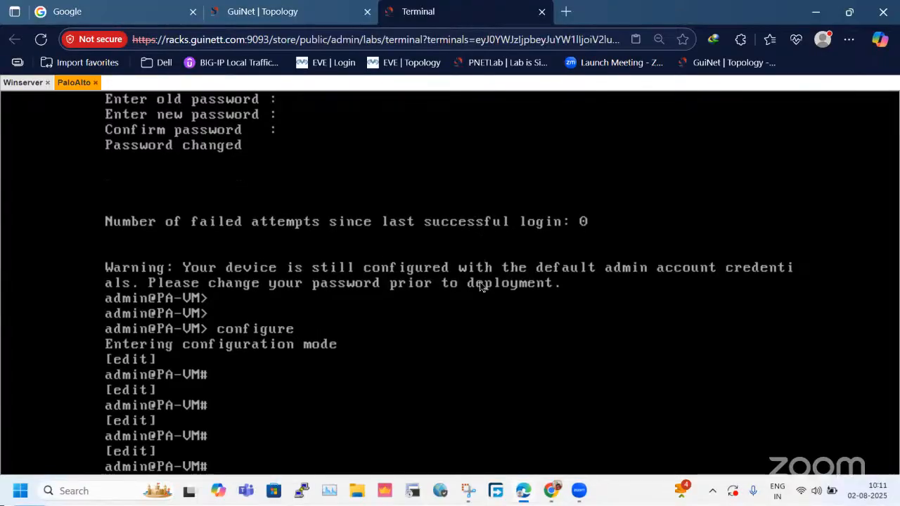
# Make the firewall's management addressing static with "set deviceconfig system type static".
pyautogui.write('set deviceconfig ')
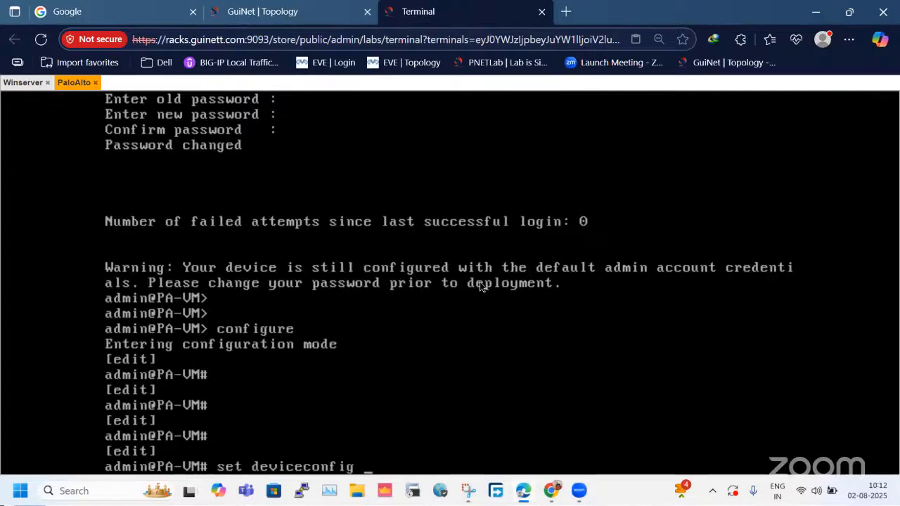
pyautogui.write('system type ')
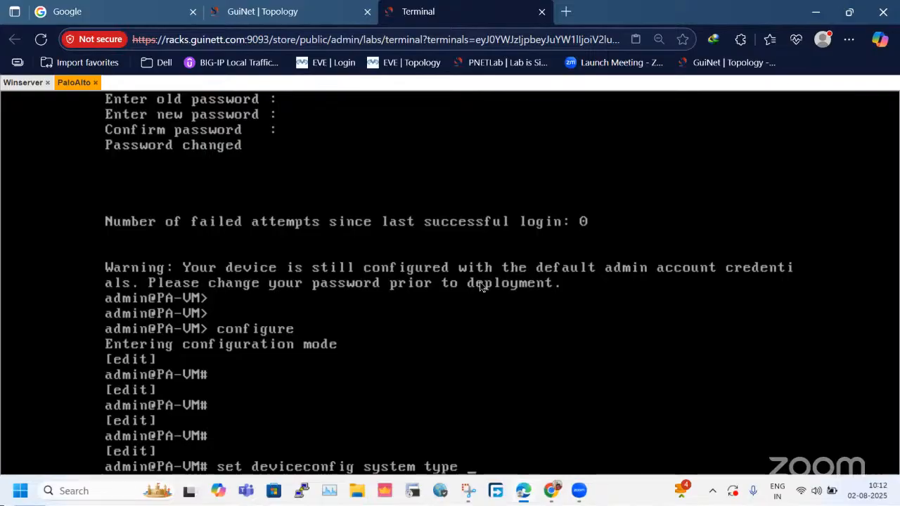
pyautogui.write('static')
pyautogui.press('Return')
pyautogui.press('Return')
pyautogui.press('Return')
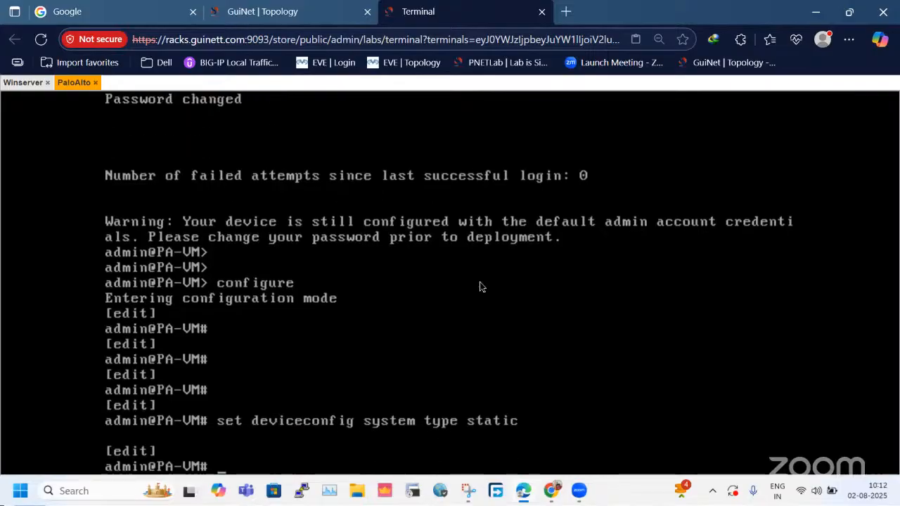
pyautogui.press('Return')
# Set the firewall's management address with "set deviceconfig system ip-address 172.16.1.100 netmask 255.255.255.0", checking the address against the topology.
pyautogui.write('set de')
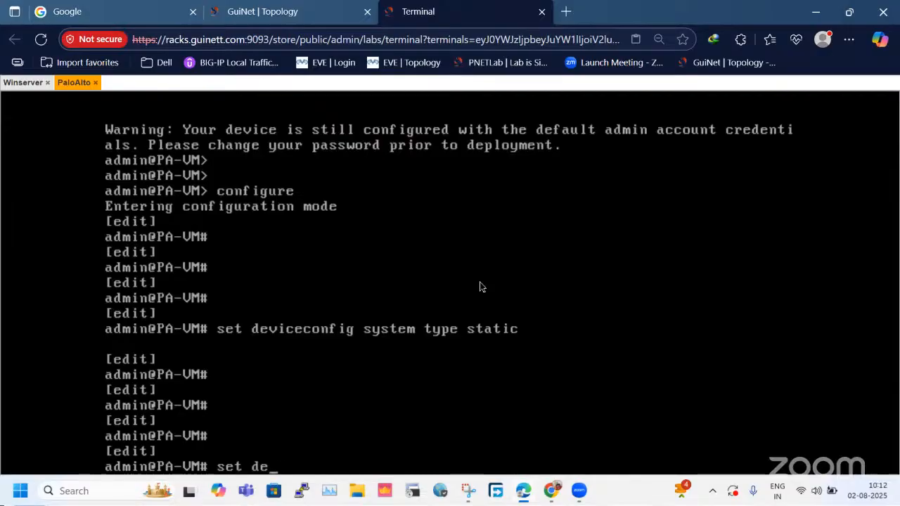
pyautogui.press('Tab')
pyautogui.write('sy')
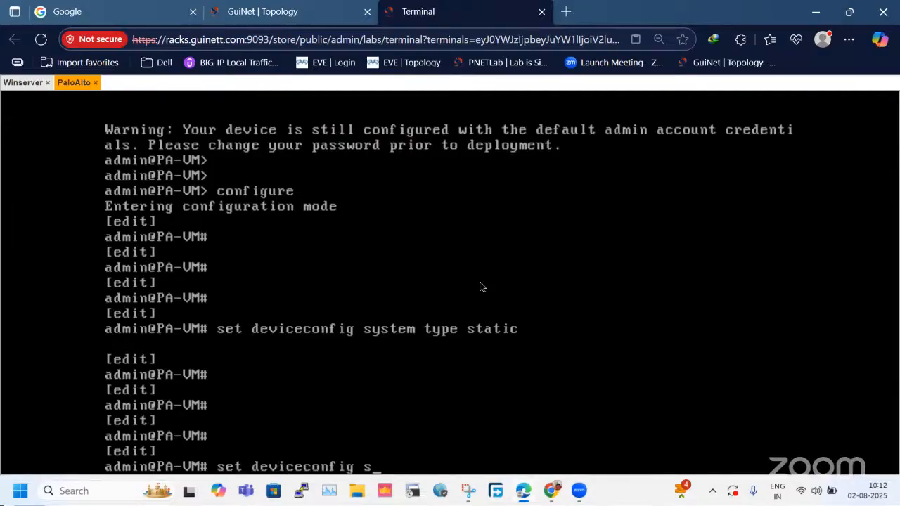
pyautogui.press('Tab')
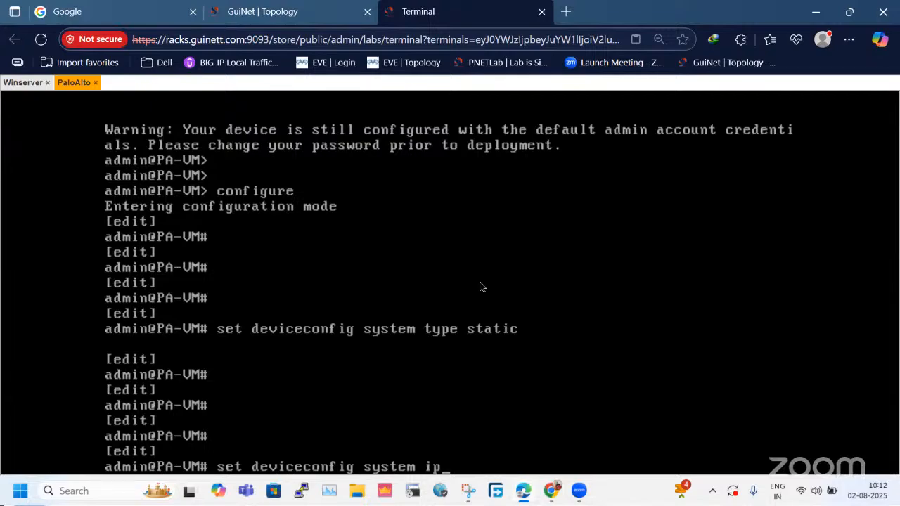
pyautogui.write('ip')
pyautogui.press('Tab')
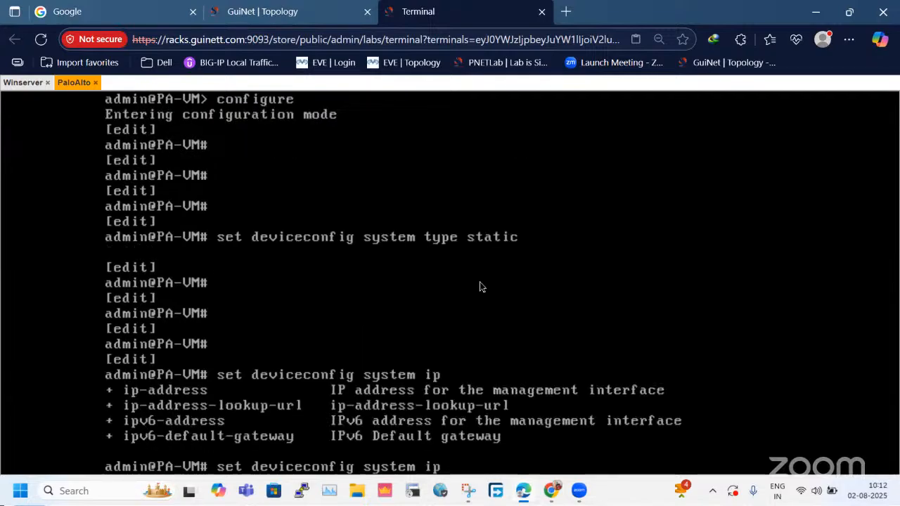
pyautogui.write('-')
pyautogui.press('Tab')
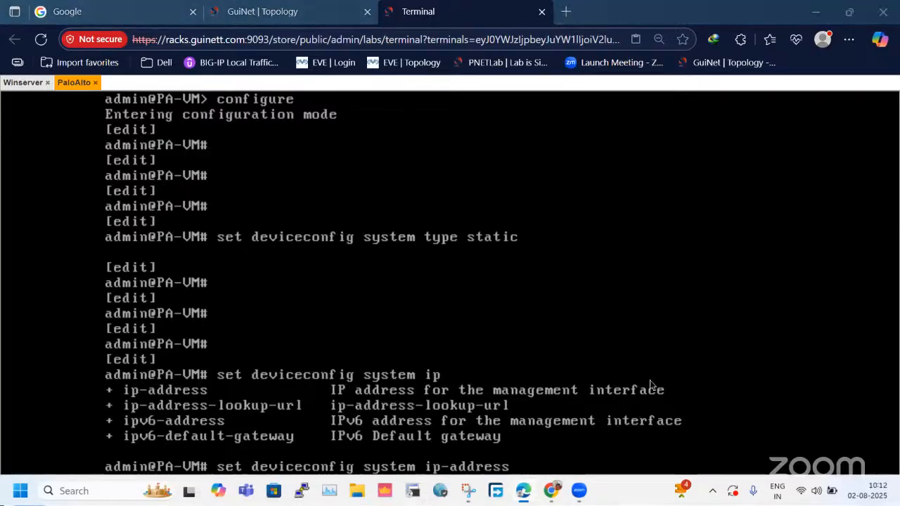
pyautogui.write('172.17')
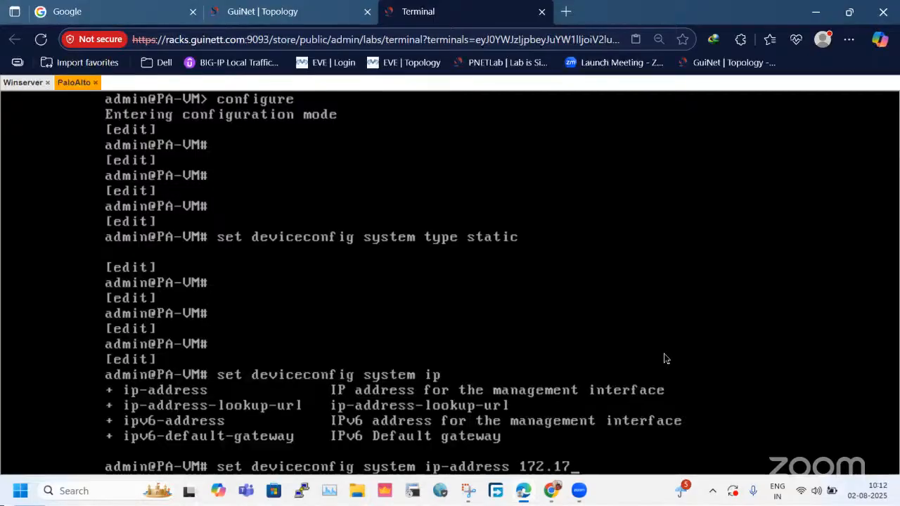
pyautogui.write('.1.1')
pyautogui.click(304, 9)
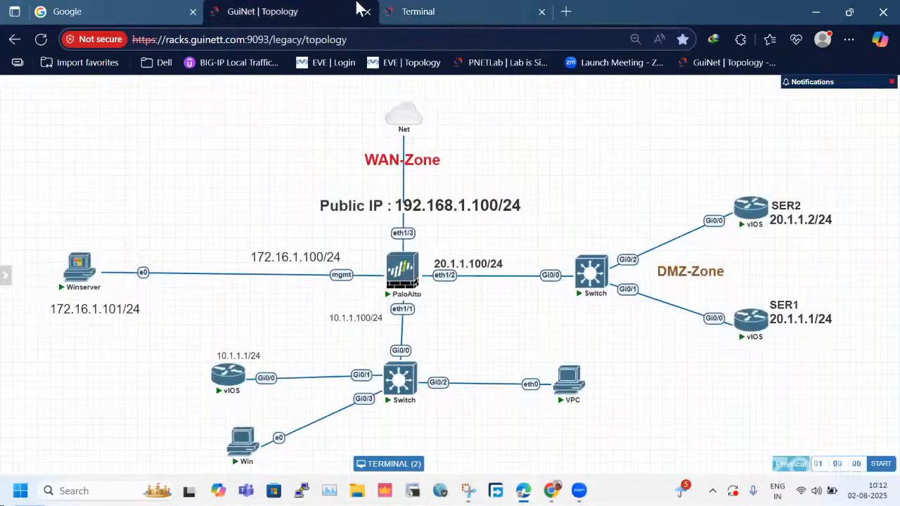
pyautogui.click(449, 24)
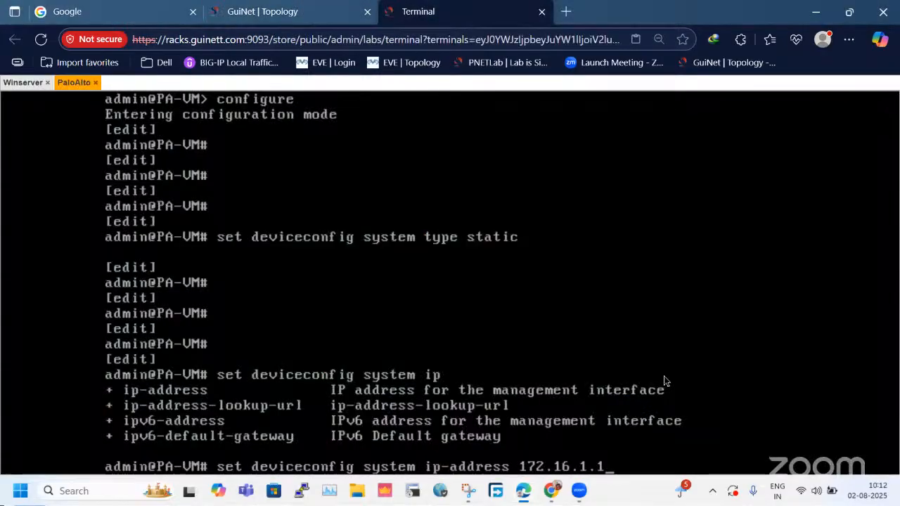
pyautogui.write('00 ')
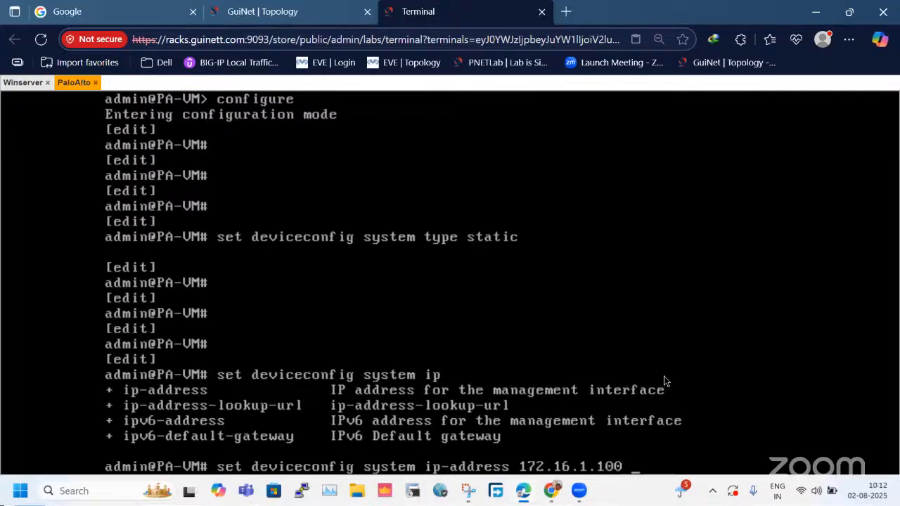
pyautogui.write('netmask 255.255.')
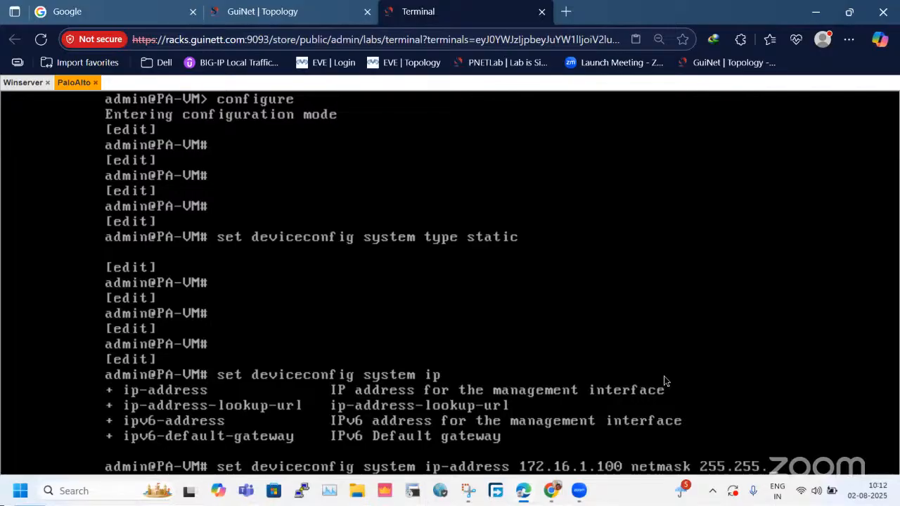
pyautogui.write('255.0')
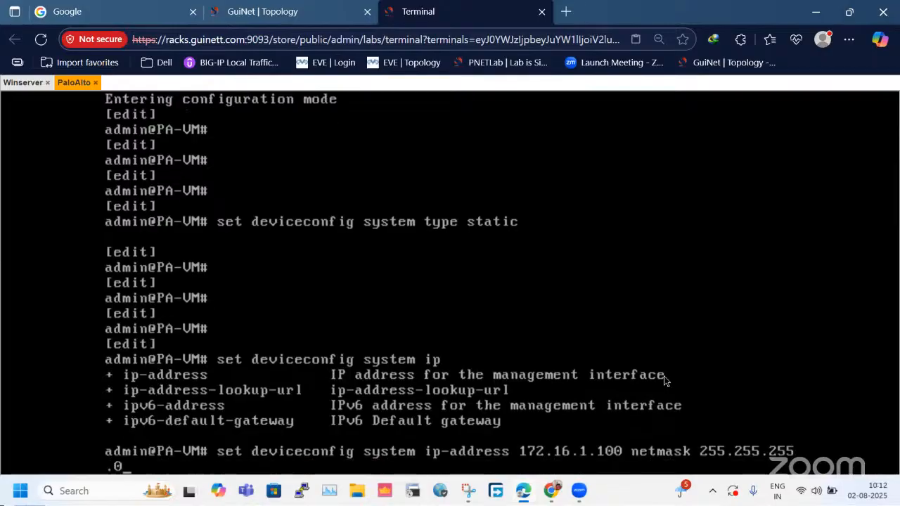
pyautogui.press('Return')
pyautogui.press('Return')
pyautogui.press('Return')
pyautogui.press('Return')
# Commit the firewall configuration and exit configuration mode.
pyautogui.write('comi')
pyautogui.press('BackSpace')
pyautogui.write('mit')
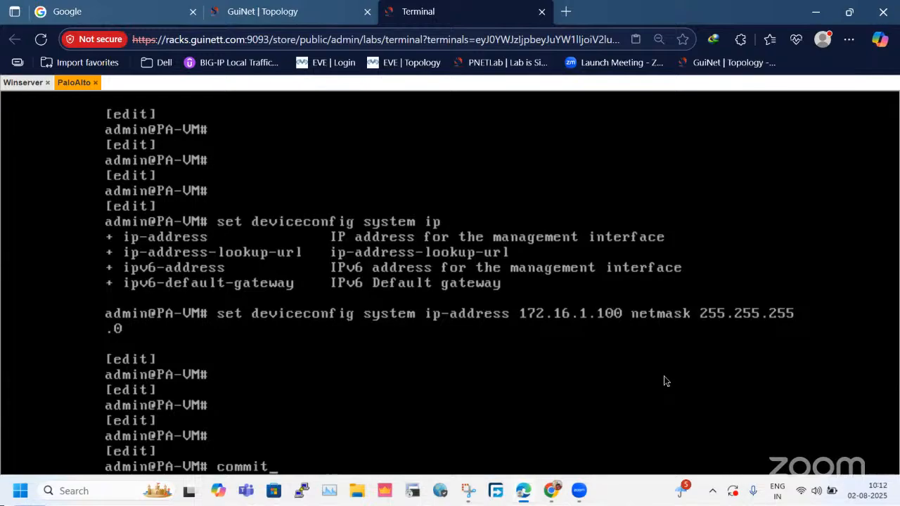
pyautogui.press('Return')
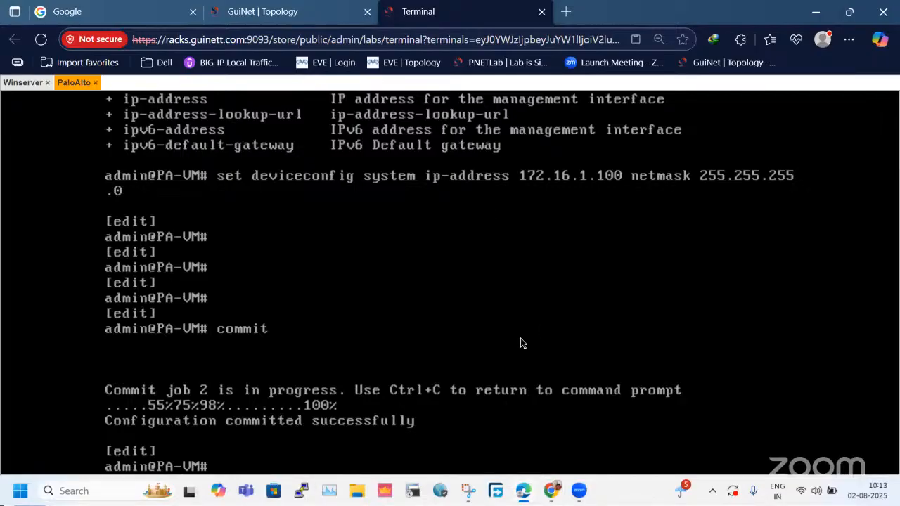
pyautogui.write('exit')
pyautogui.press('Return')
pyautogui.press('Return')
pyautogui.press('Return')
# Display the management interface details with "show interface management" to verify its IP address and netmask.
pyautogui.write('show s')
pyautogui.press('BackSpace')
pyautogui.press('BackSpace')
pyautogui.press('BackSpace')
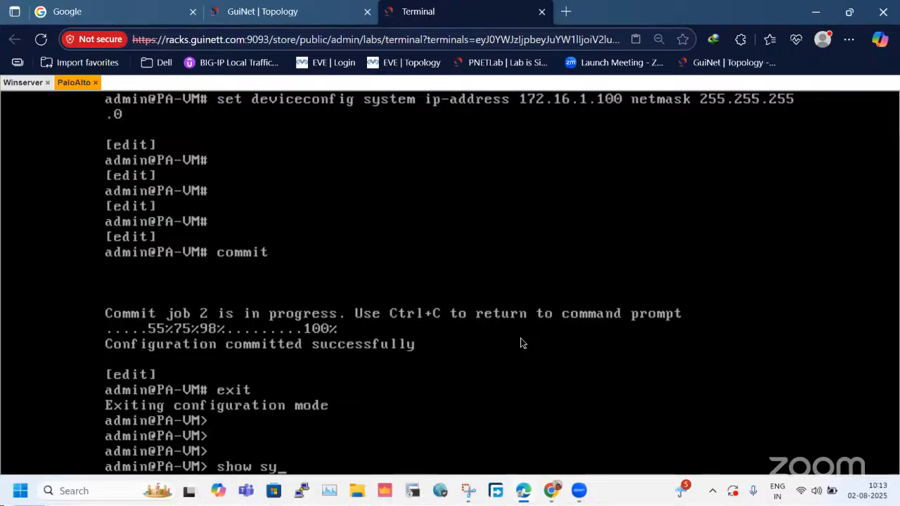
pyautogui.write('interface management')
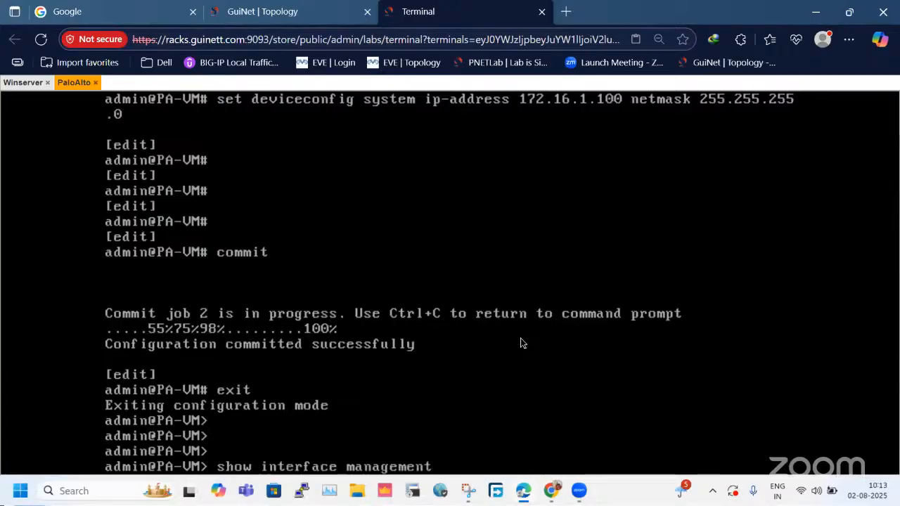
pyautogui.press('Return')
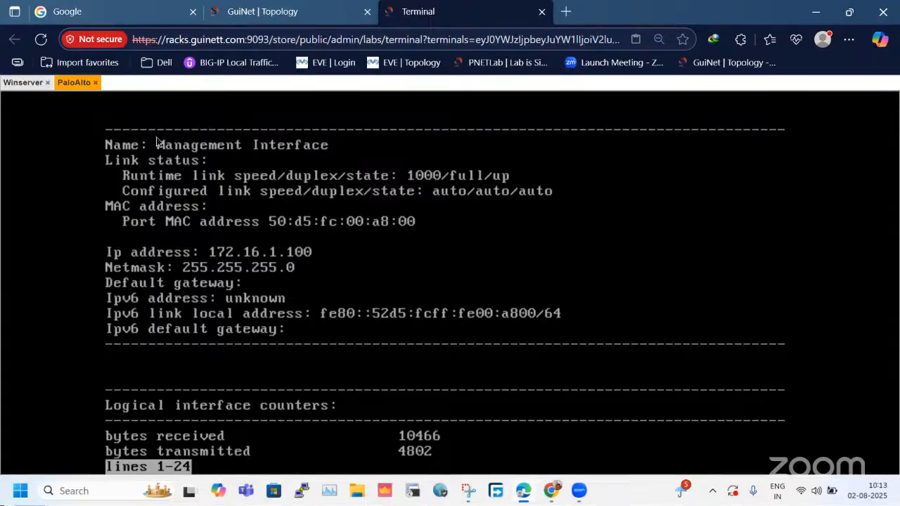
# Switch to the Winserver console and open a command prompt by running cmd.
pyautogui.click(28, 85)
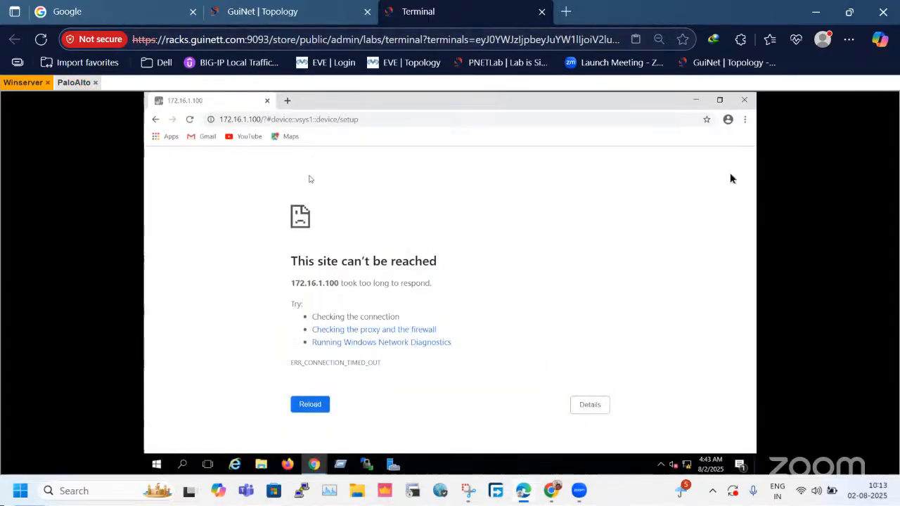
pyautogui.rightClick(157, 466)
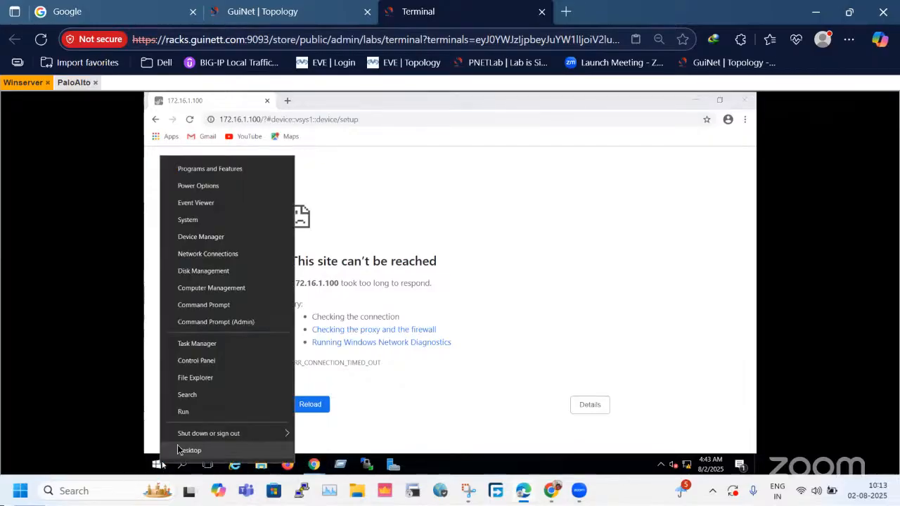
pyautogui.click(200, 412)
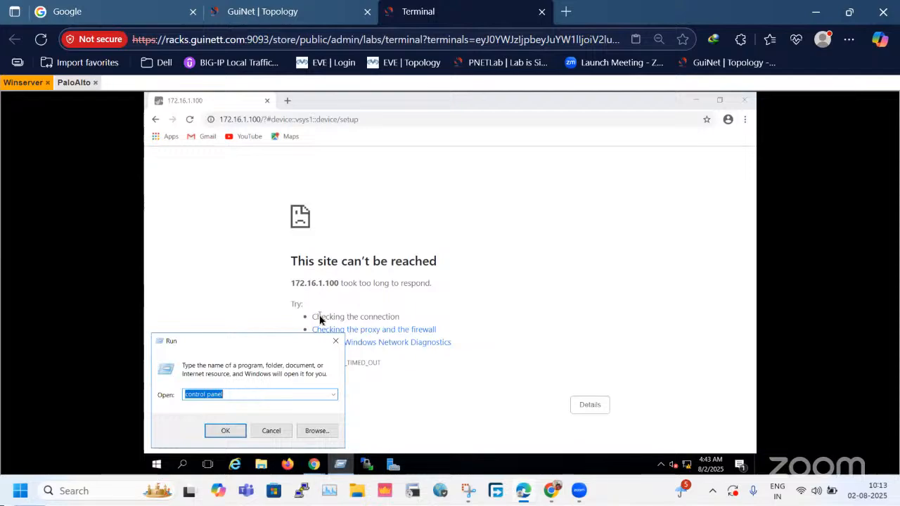
pyautogui.write('cmd')
pyautogui.press('Return')
# Run ipconfig in the Winserver command prompt to check the server's IPv4 address.
pyautogui.write('ipcofnig')
pyautogui.press('Return')
pyautogui.write('ipconfig')
pyautogui.press('Return')
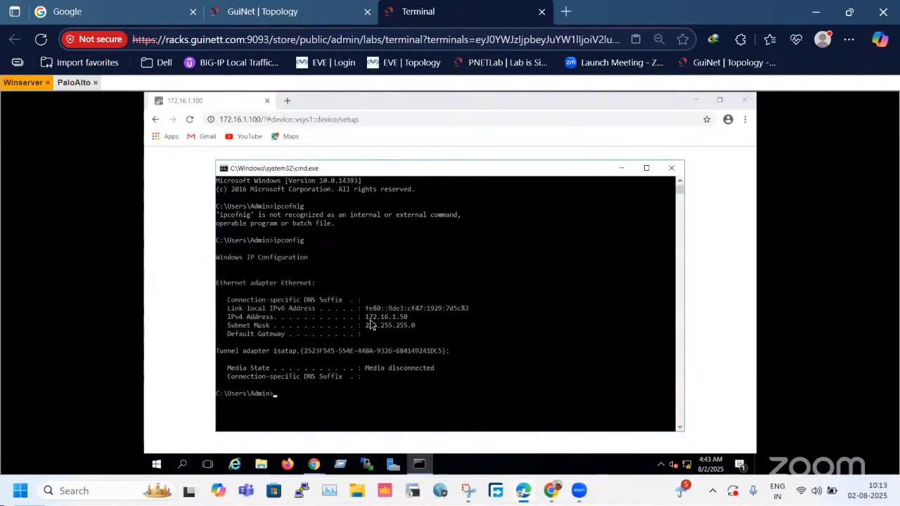
# Ping the firewall's management address 172.16.1.100 from the Winserver command prompt.
pyautogui.moveTo(366, 316); pyautogui.dragTo(419, 321)
pyautogui.click(413, 342)
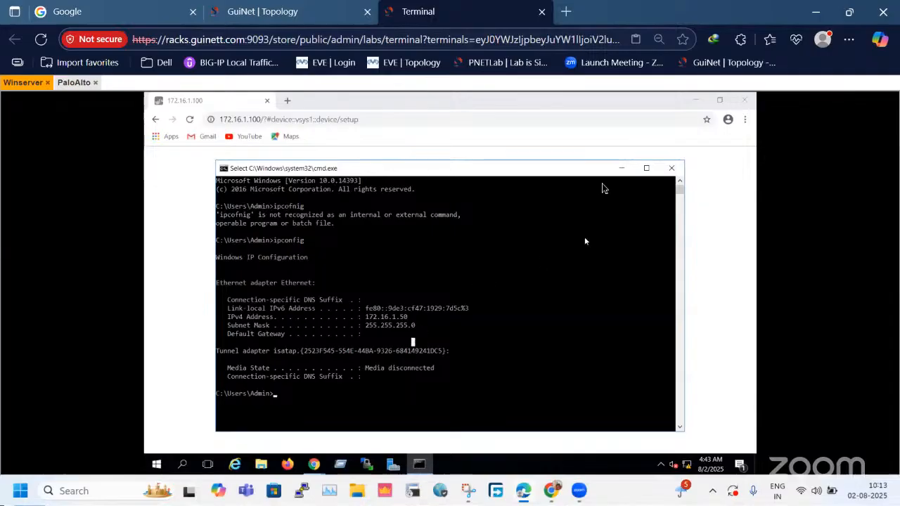
pyautogui.write('pin')
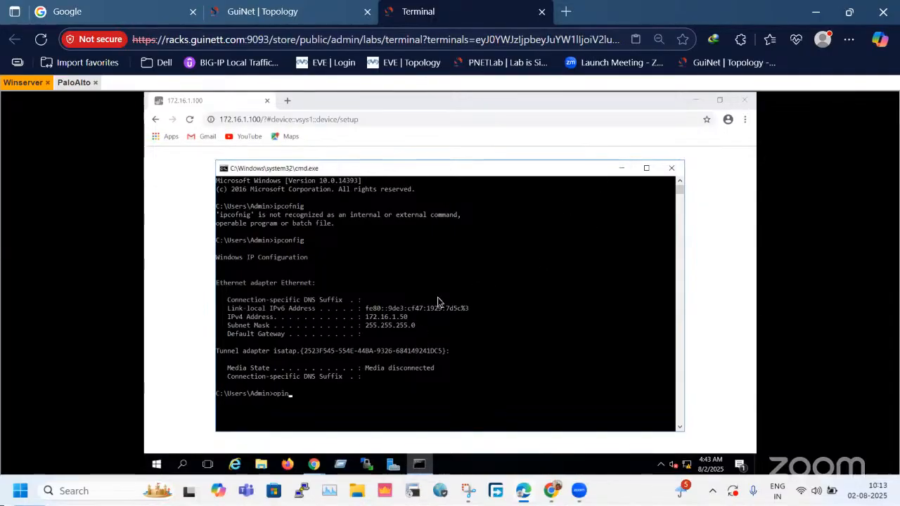
pyautogui.press('BackSpace')
pyautogui.press('BackSpace')
pyautogui.press('BackSpace')
pyautogui.write('ping 172')
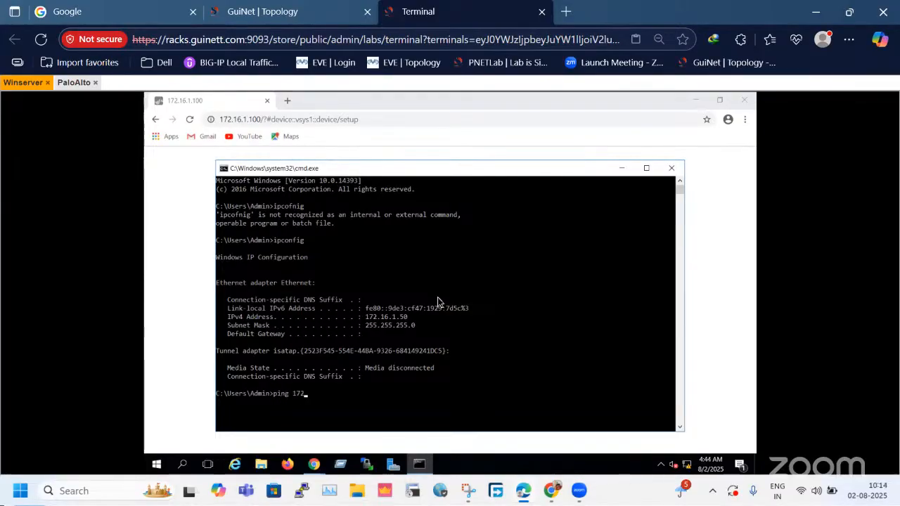
pyautogui.write('.16.1.')
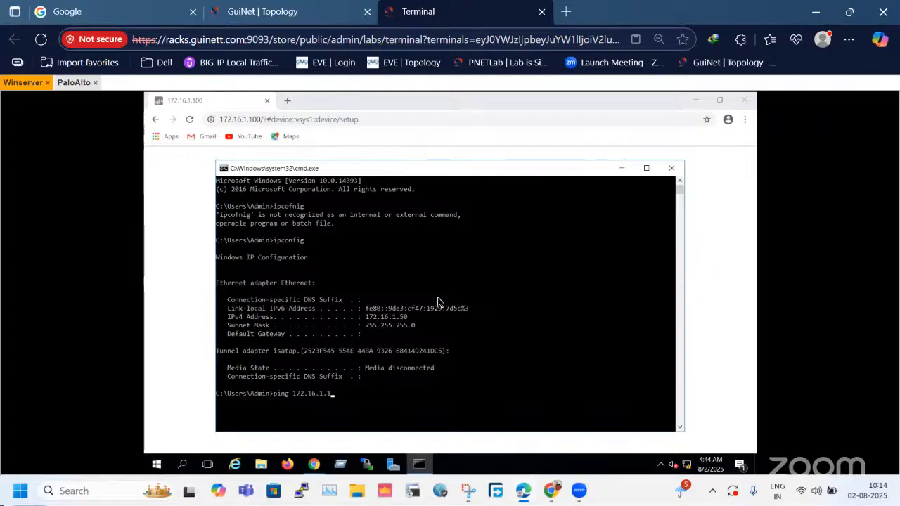
pyautogui.write('100')
pyautogui.press('Return')
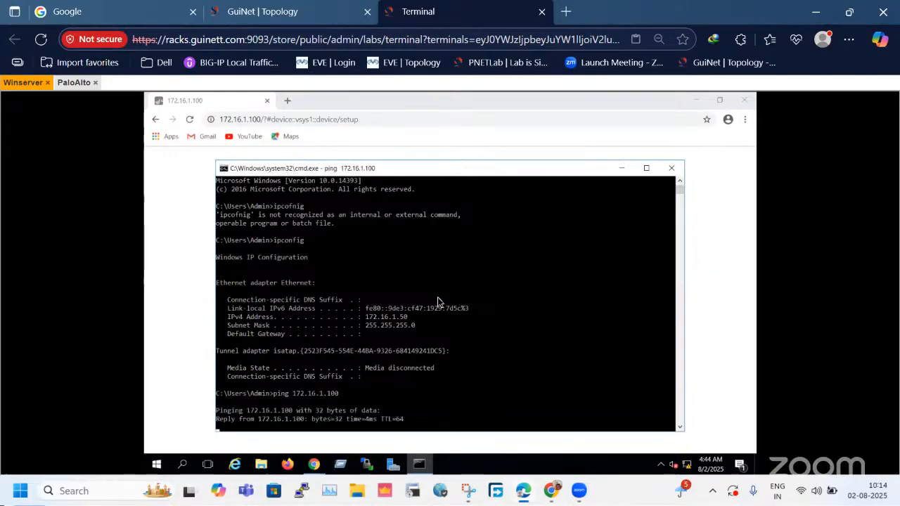
# Reload the firewall's web page at 172.16.1.100 in the Winserver browser and proceed past the certificate warning.
pyautogui.click(621, 168)
pyautogui.click(322, 120)
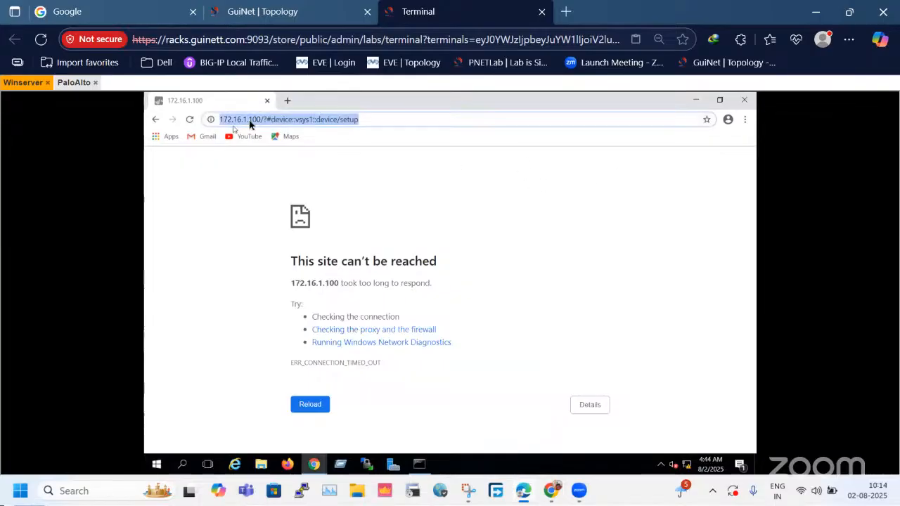
pyautogui.click(188, 121)
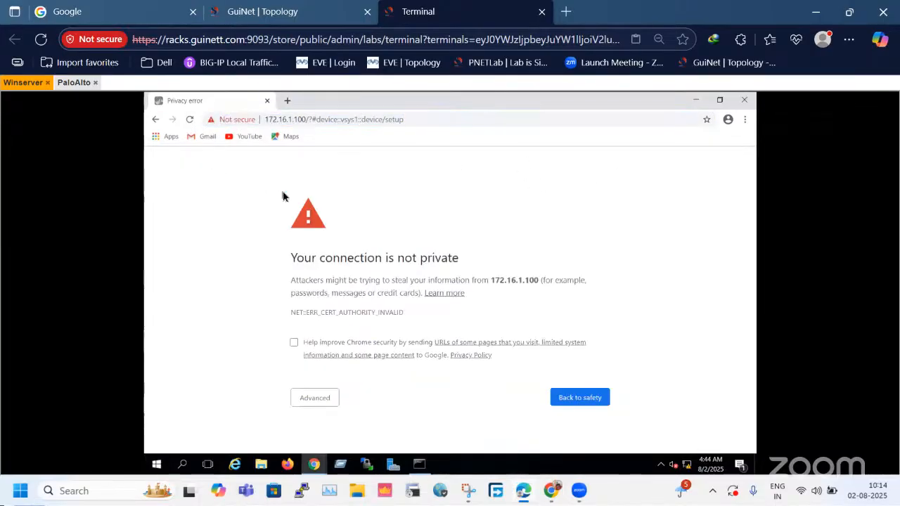
pyautogui.click(331, 399)
pyautogui.scroll(-1, 338, 422)
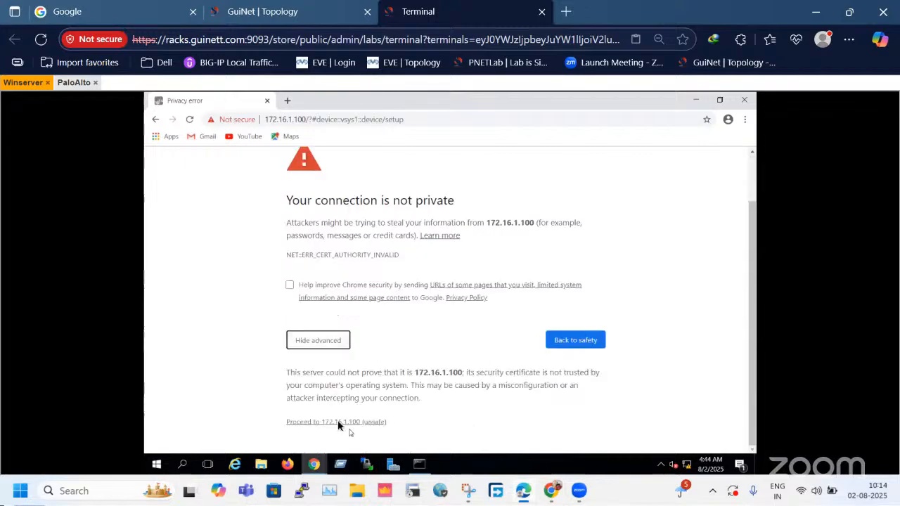
pyautogui.click(338, 422)
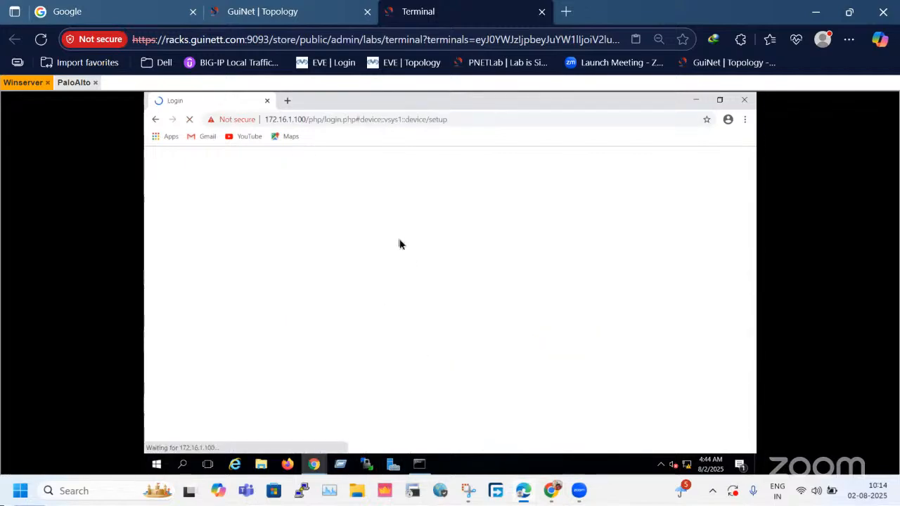
# Check the ping replies from 172.16.1.100 in the command prompt and return to the firewall login page.
pyautogui.click(419, 464)
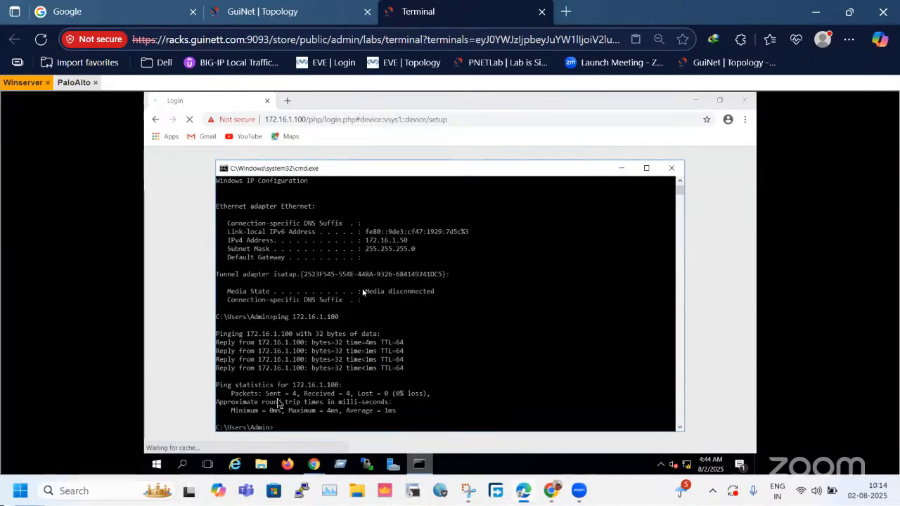
pyautogui.moveTo(237, 343); pyautogui.dragTo(267, 335)
pyautogui.click(410, 412)
pyautogui.click(263, 343)
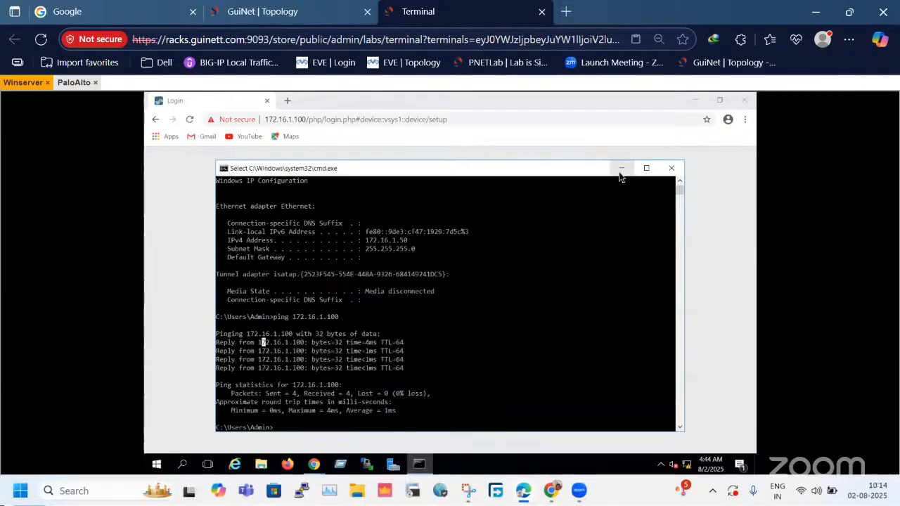
pyautogui.click(620, 170)
# Log in to the Palo Alto web interface as admin with the account password.
pyautogui.write('admin')
pyautogui.press('Tab')
pyautogui.write('••••')
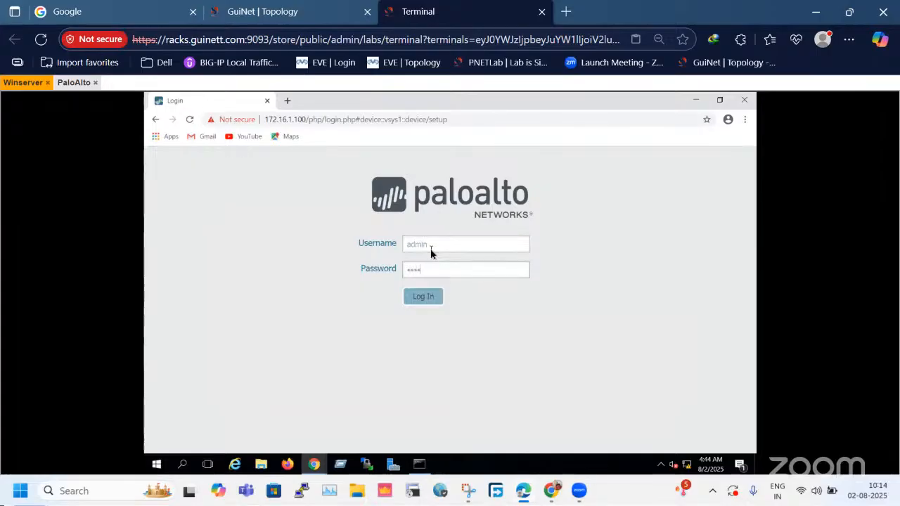
pyautogui.press('Return')
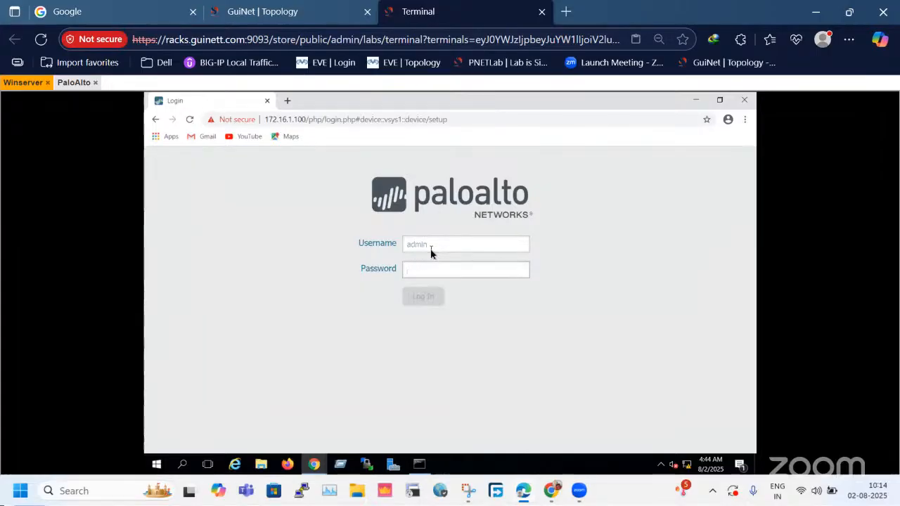
pyautogui.write('••••••••••')
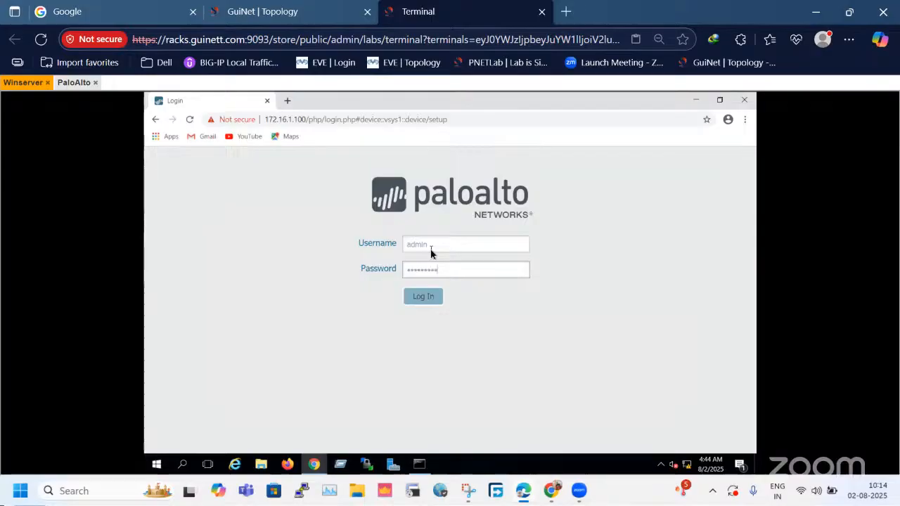
pyautogui.press('Return')
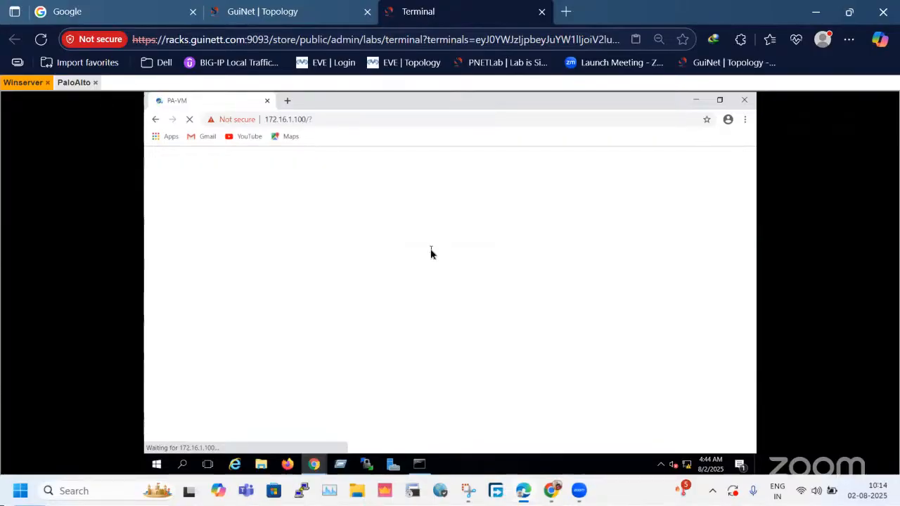
# Switch to the lab topology and examine the PaloAlto firewall's interface connections and the 10.1.1.100/24 link.
pyautogui.click(280, 9)
pyautogui.moveTo(298, 287); pyautogui.dragTo(539, 356)
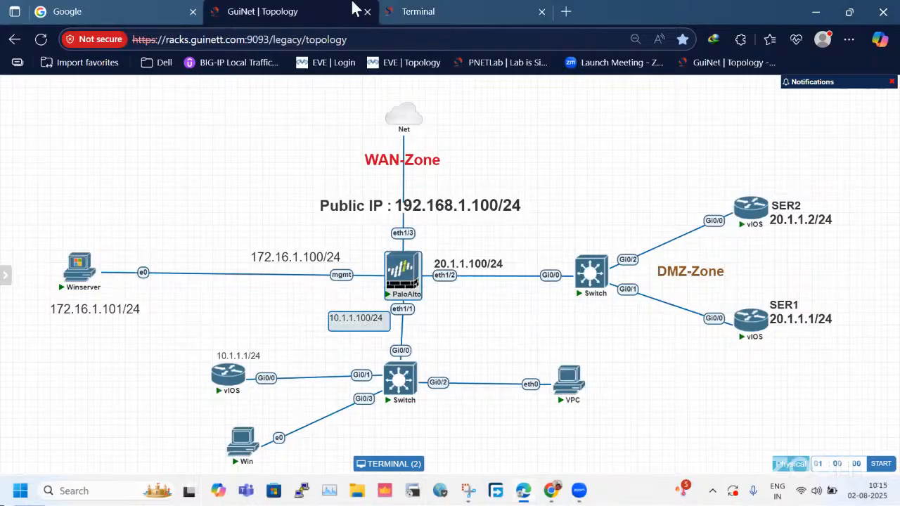
pyautogui.click(325, 349)
pyautogui.moveTo(304, 314); pyautogui.dragTo(461, 344)
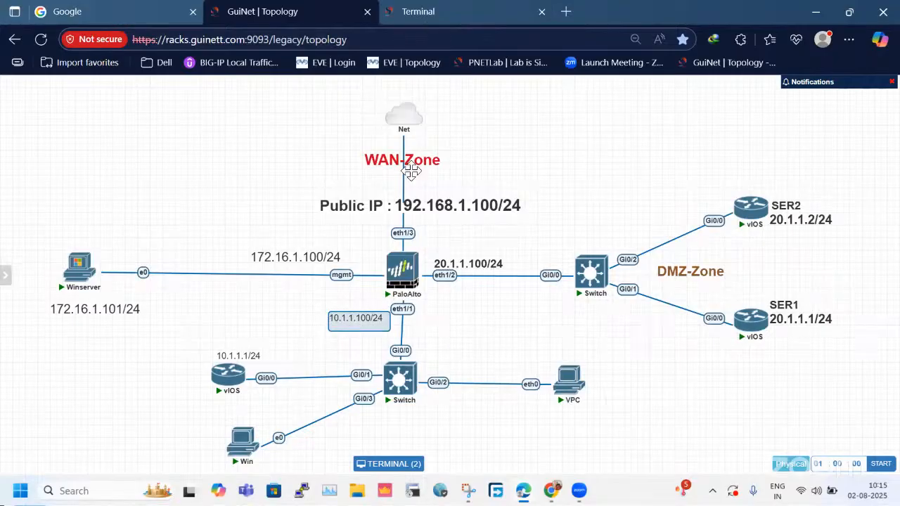
# Return to the firewall web interface, dismiss the Welcome dialog and look over the dashboard.
pyautogui.click(434, 19)
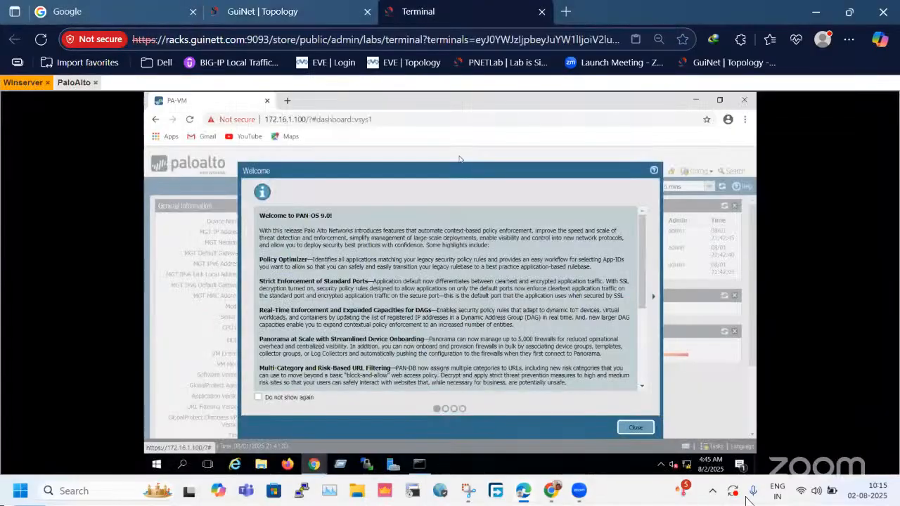
pyautogui.click(634, 428)
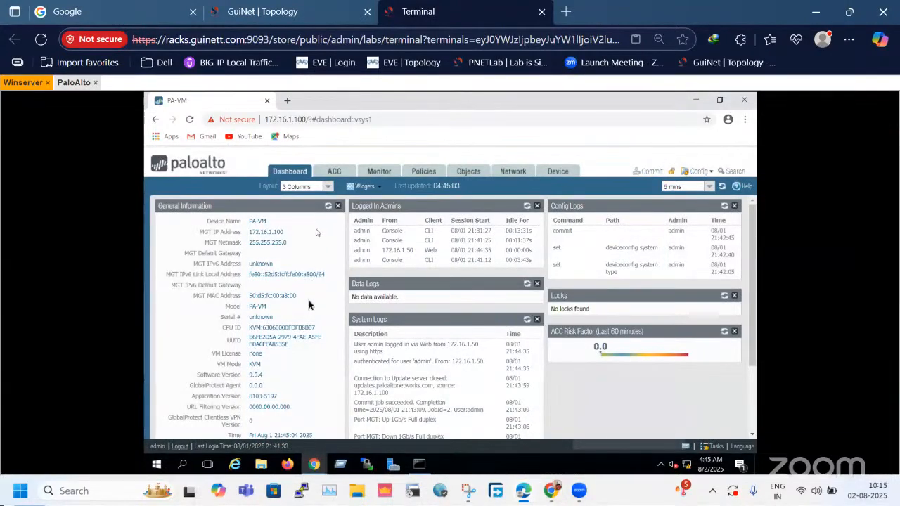
pyautogui.scroll(-3, 321, 381)
pyautogui.scroll(3, 322, 381)
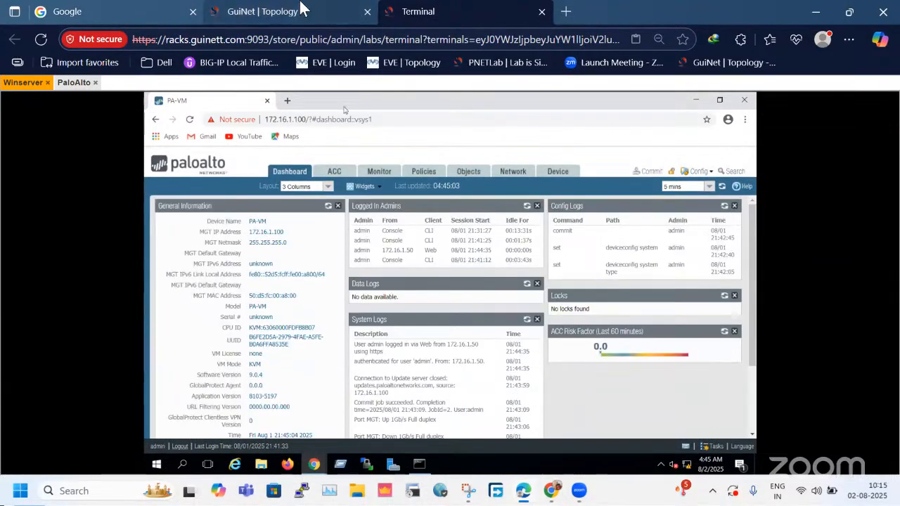
# Examine the LAN, DMZ and WAN areas around the firewall in the lab topology.
pyautogui.click(302, 7)
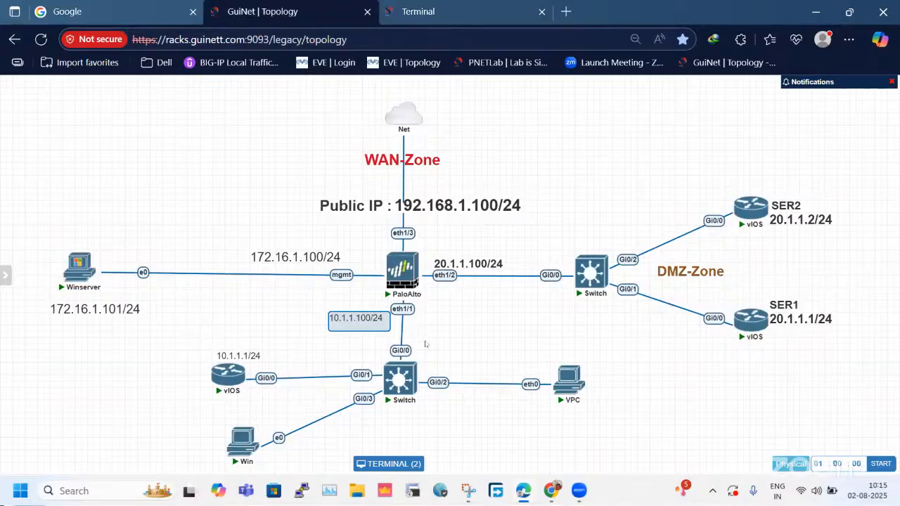
pyautogui.moveTo(266, 321); pyautogui.dragTo(446, 425)
pyautogui.moveTo(656, 185); pyautogui.dragTo(744, 354)
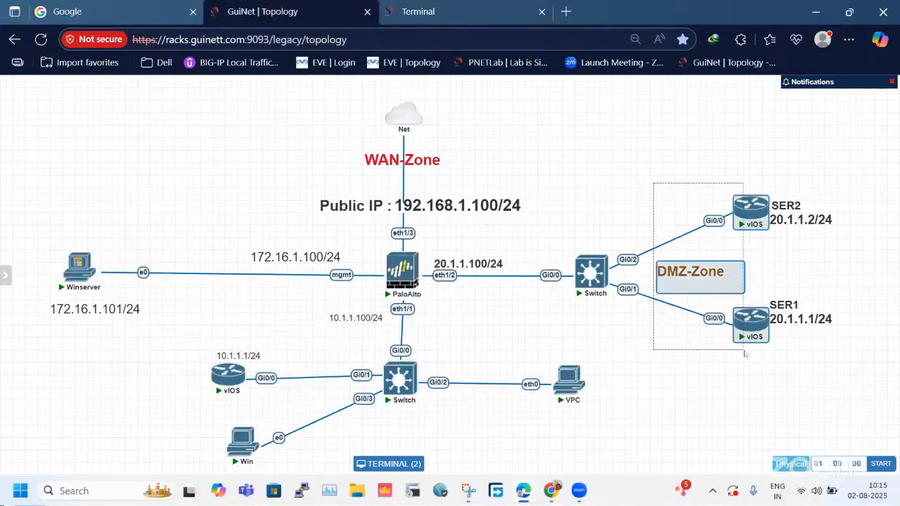
pyautogui.moveTo(320, 142); pyautogui.dragTo(627, 226)
# Open the firewall's network zones and start a new zone named LAN-Zone.
pyautogui.click(434, 11)
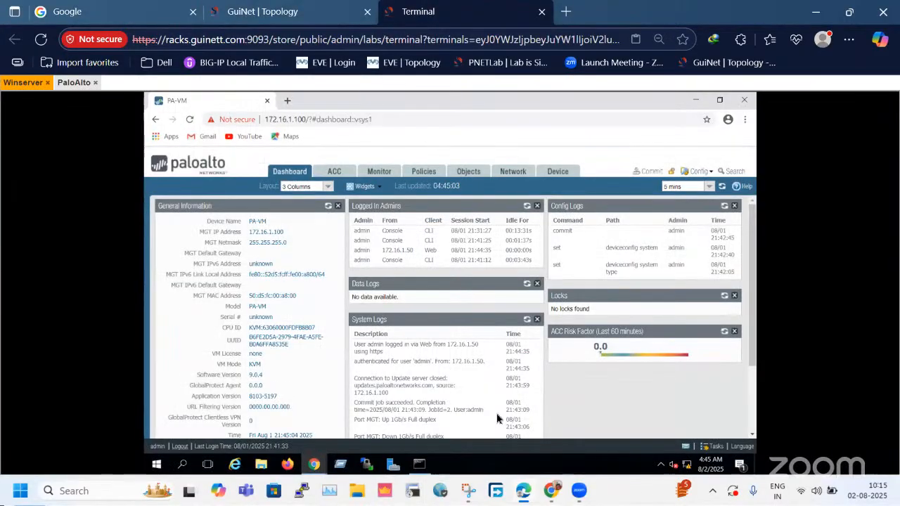
pyautogui.click(514, 173)
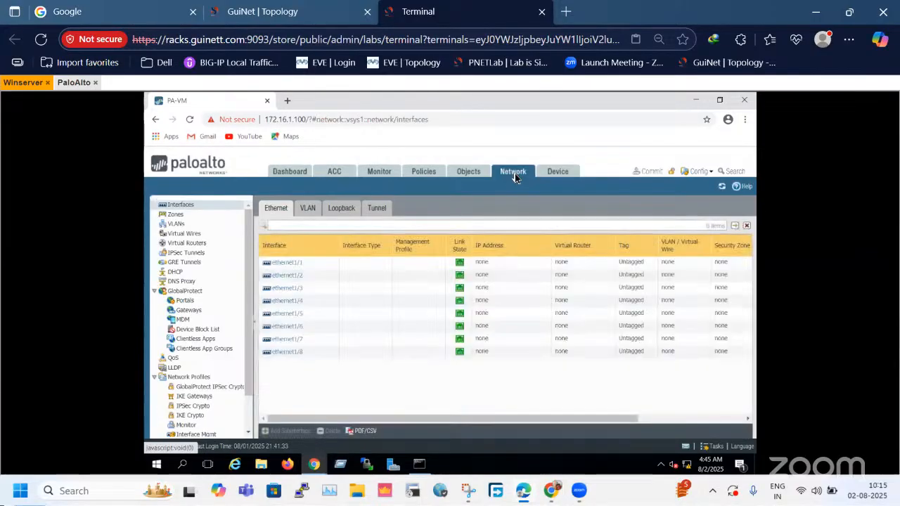
pyautogui.click(196, 215)
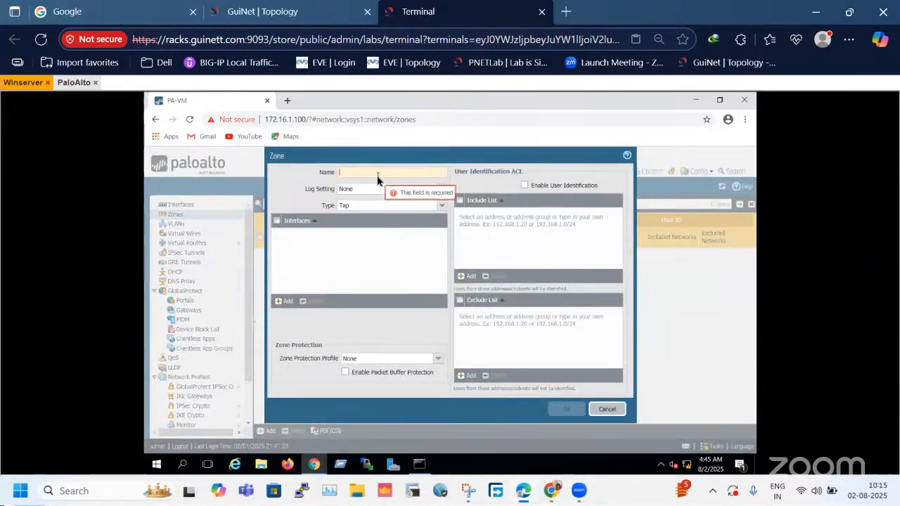
pyautogui.click(378, 175)
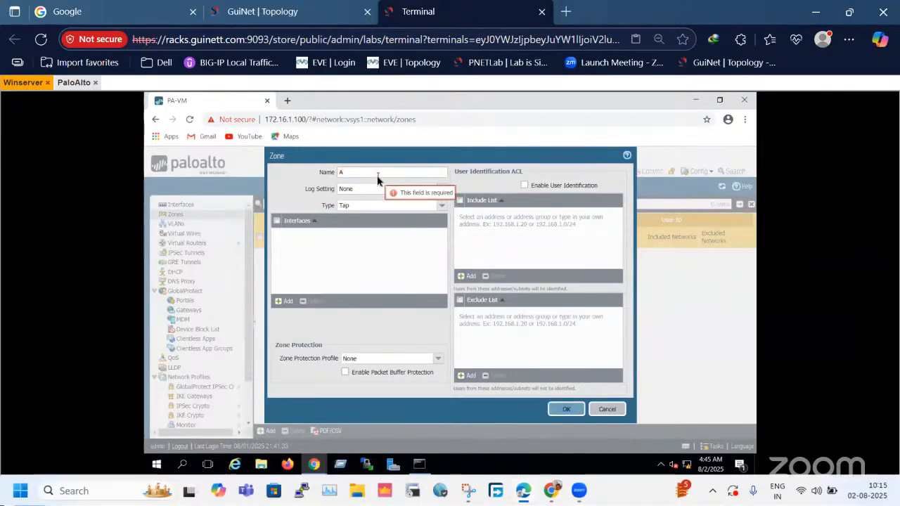
pyautogui.write('LAN')
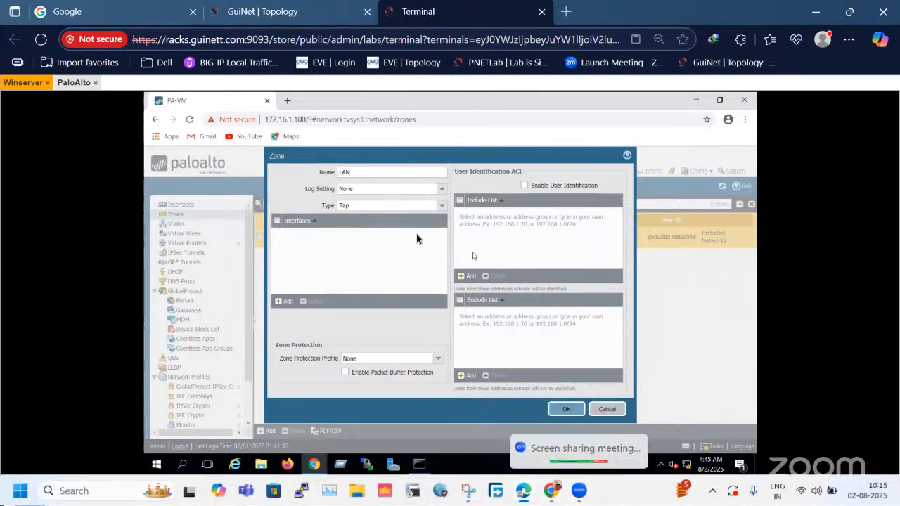
pyautogui.write('-Zone')
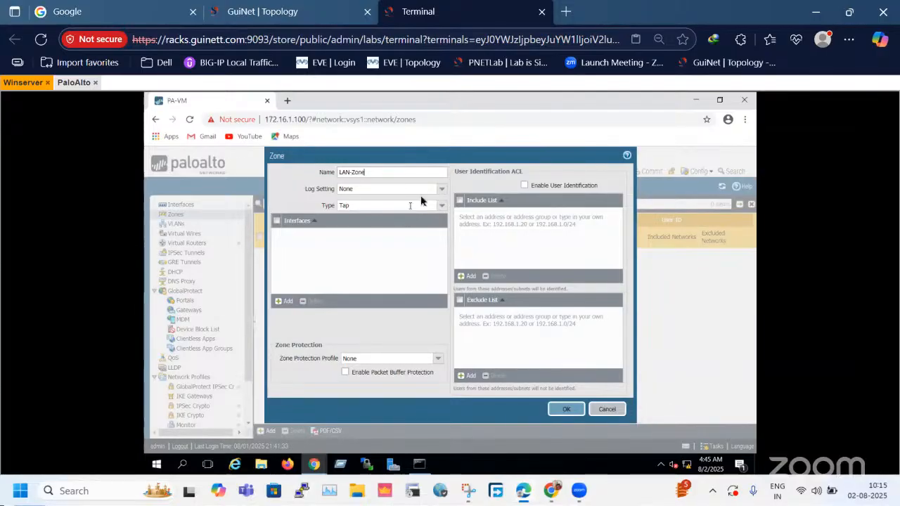
# Set the LAN-Zone type to Layer3 and save the zone.
pyautogui.doubleClick(327, 206)
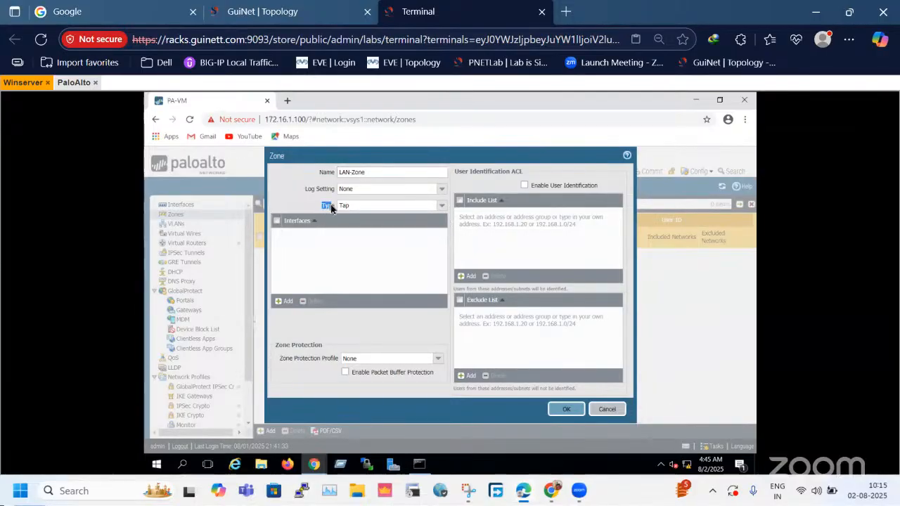
pyautogui.click(441, 207)
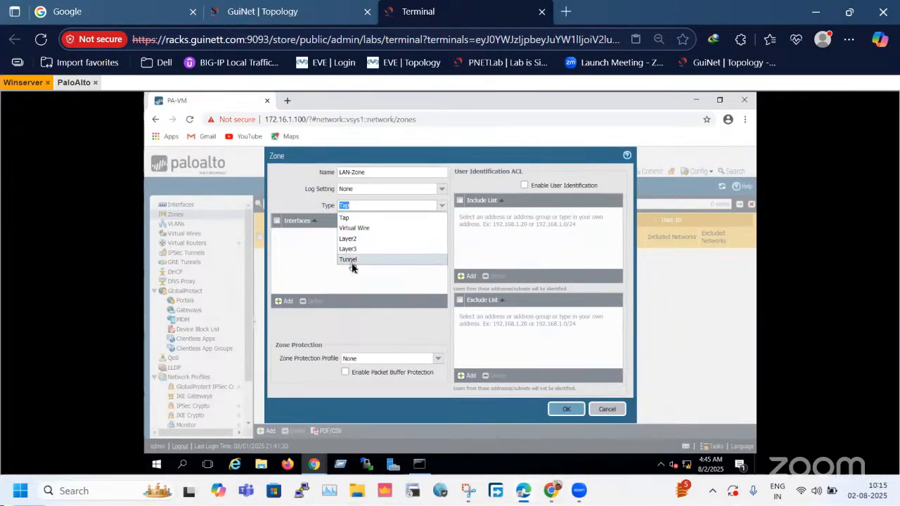
pyautogui.click(353, 250)
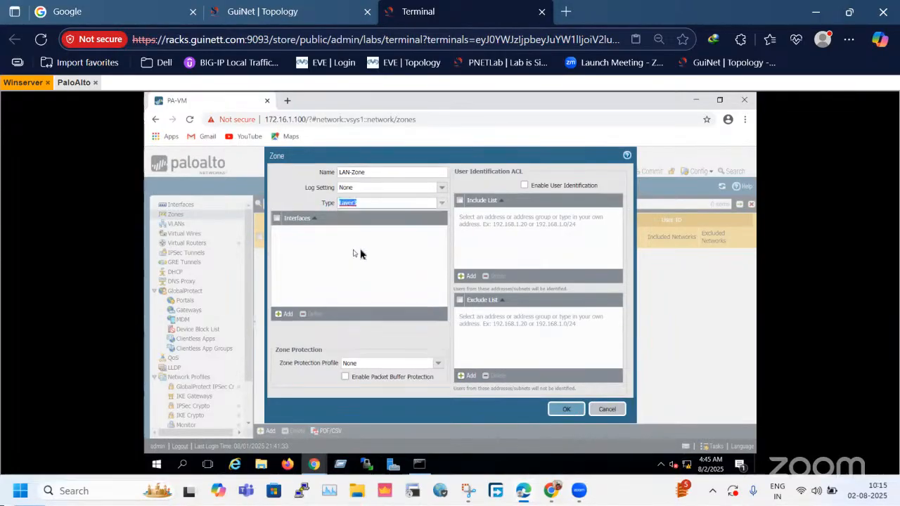
pyautogui.click(324, 205)
pyautogui.click(569, 409)
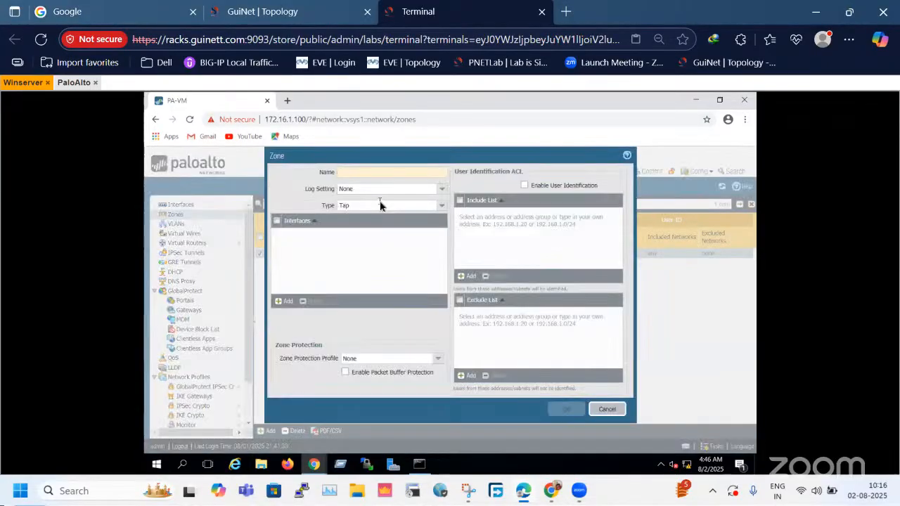
# Name the new zone DMZ-Zone, set its type to Layer3 and save it.
pyautogui.write('DM')
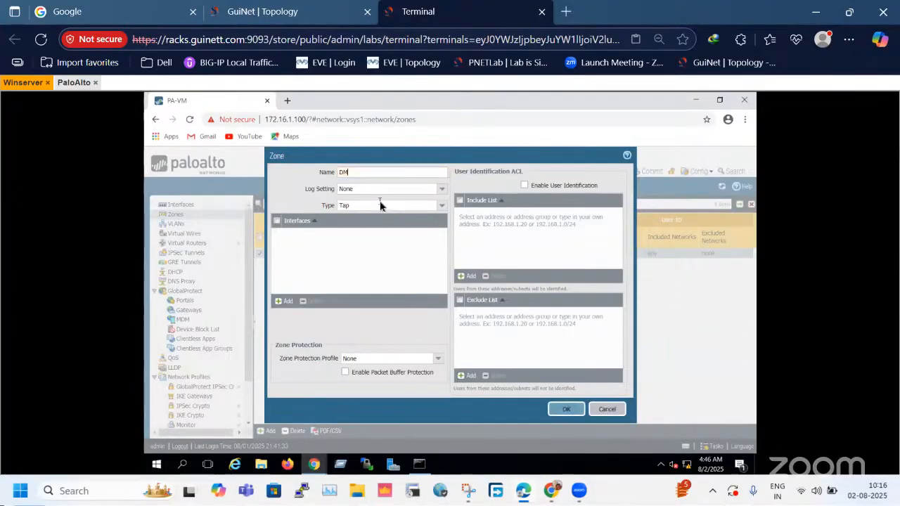
pyautogui.write('Z-Zone')
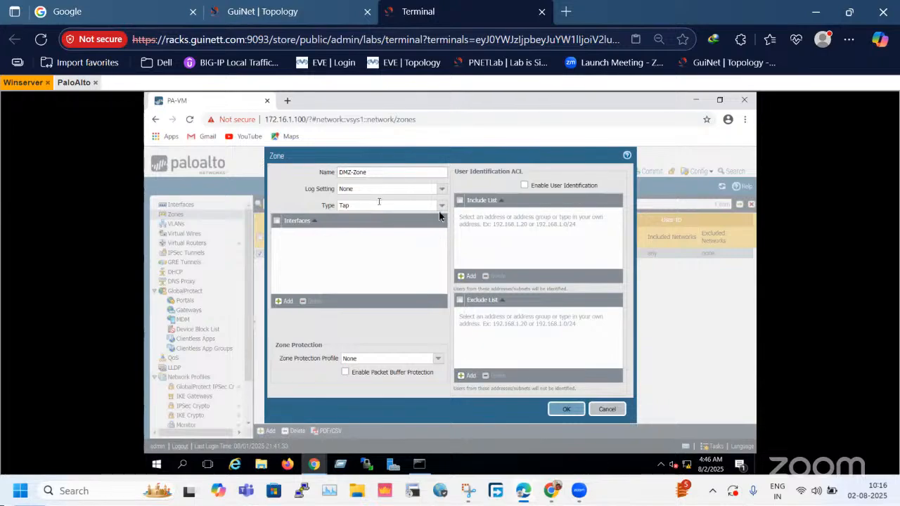
pyautogui.click(344, 205)
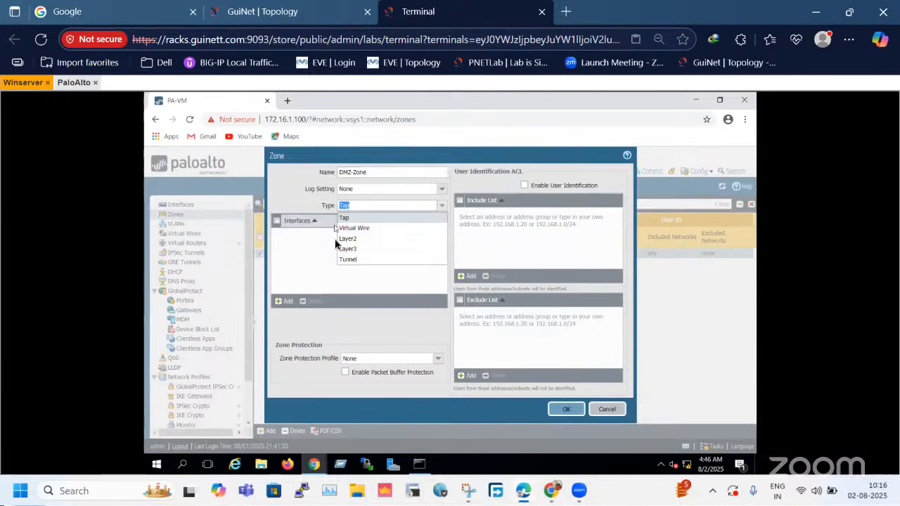
pyautogui.click(349, 251)
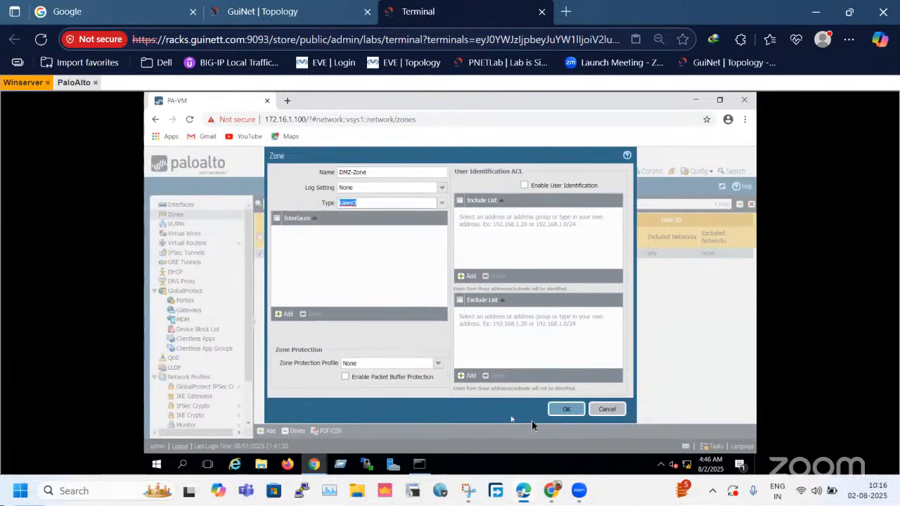
pyautogui.click(573, 409)
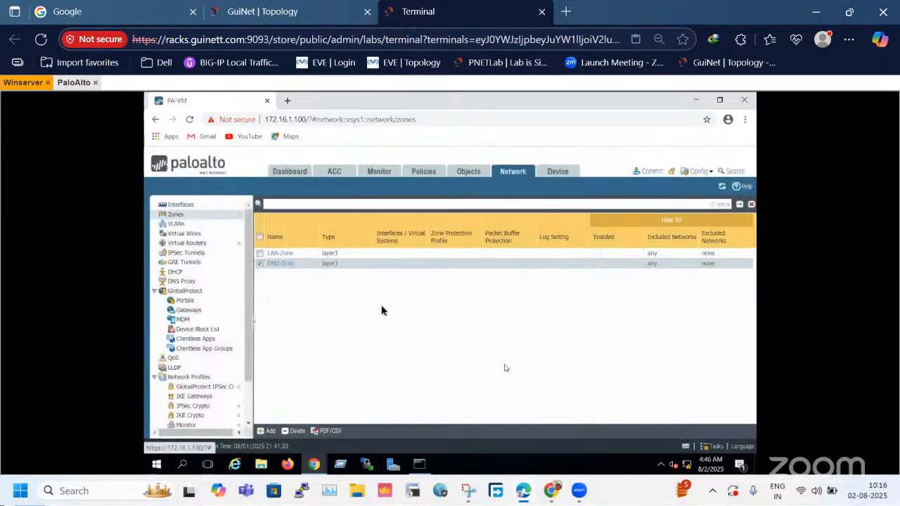
# Add a third zone named WAN-Zone with type Layer3, keep its log setting at None and save it.
pyautogui.click(267, 430)
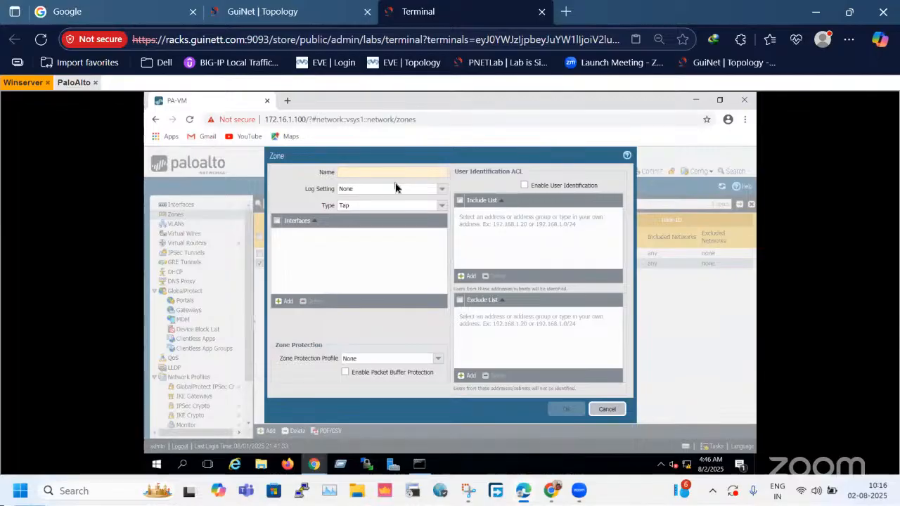
pyautogui.write('A')
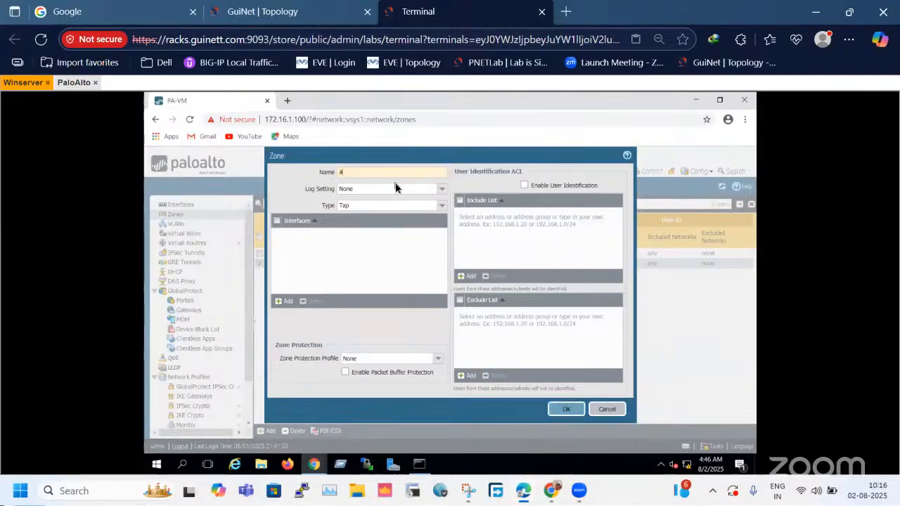
pyautogui.press('BackSpace')
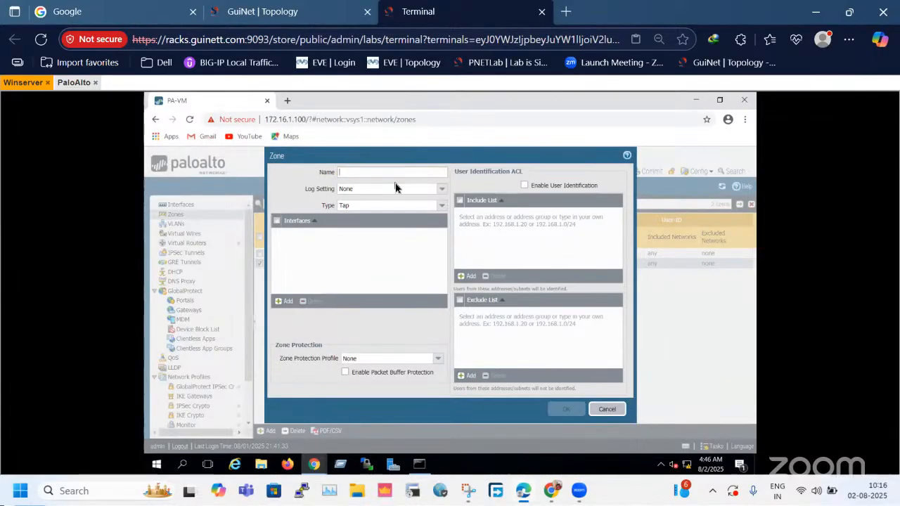
pyautogui.write('WAN-Zone')
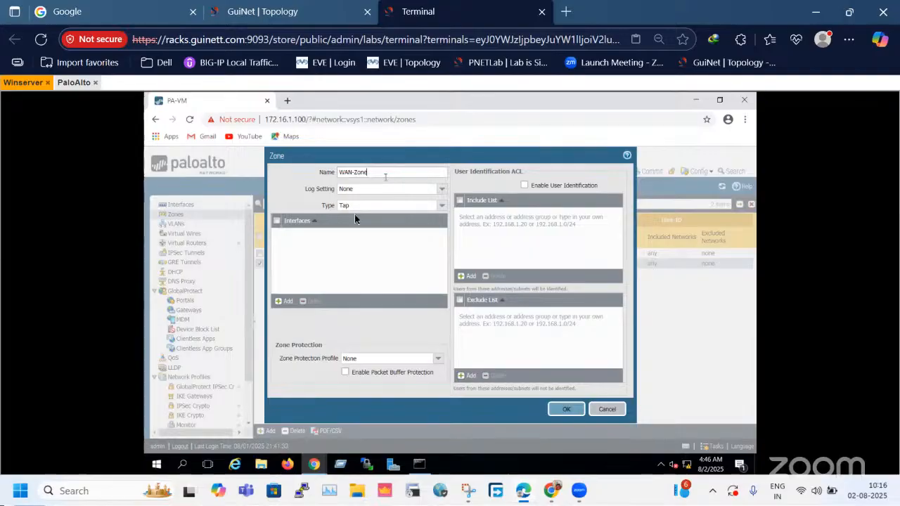
pyautogui.click(442, 205)
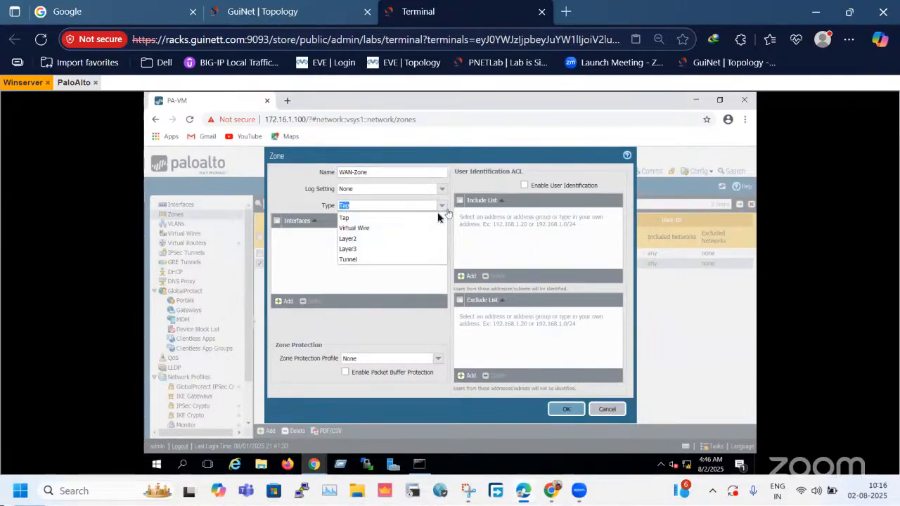
pyautogui.moveTo(305, 188); pyautogui.dragTo(327, 191)
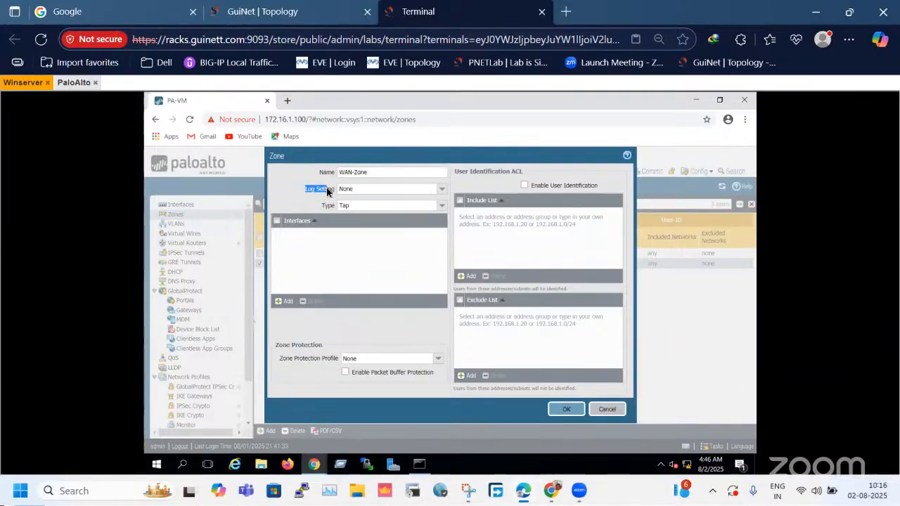
pyautogui.click(441, 206)
pyautogui.click(344, 249)
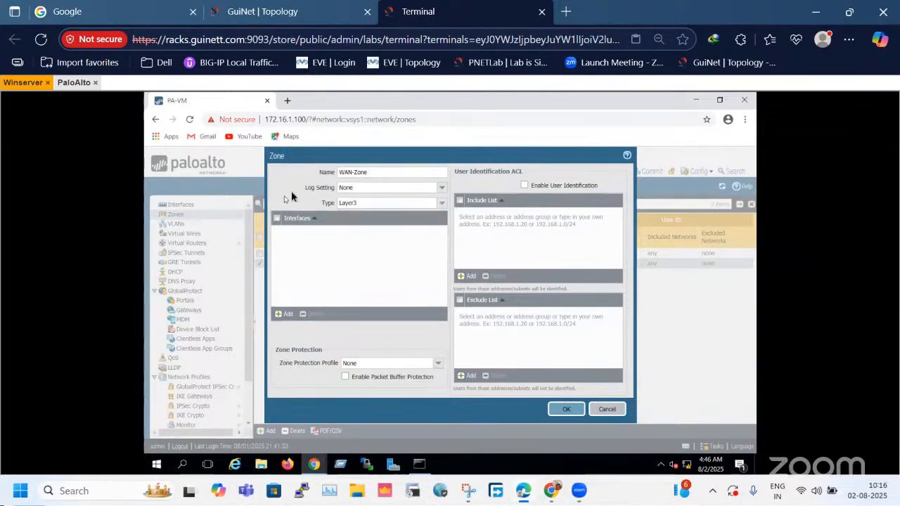
pyautogui.click(442, 188)
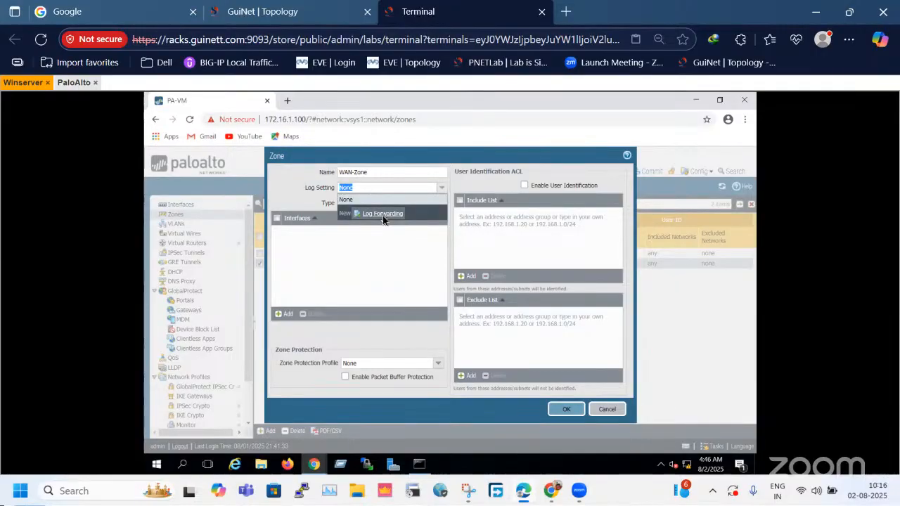
pyautogui.click(312, 194)
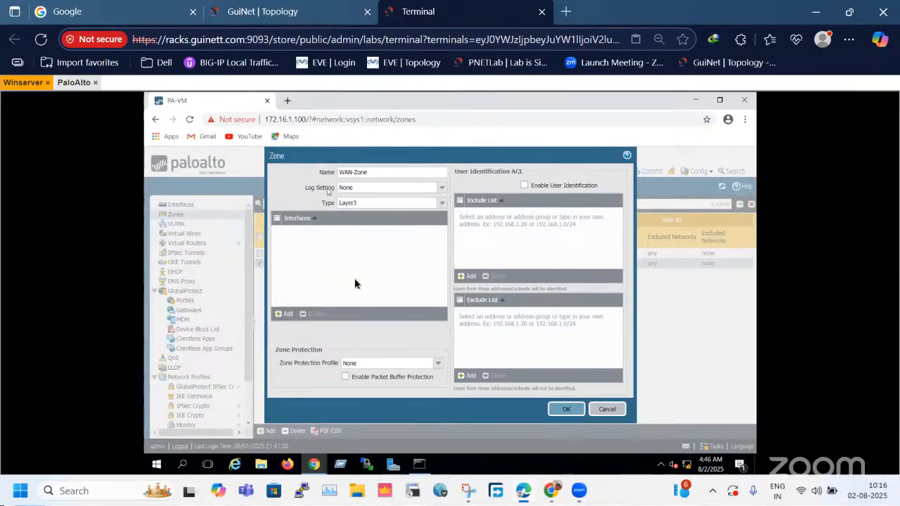
pyautogui.click(565, 410)
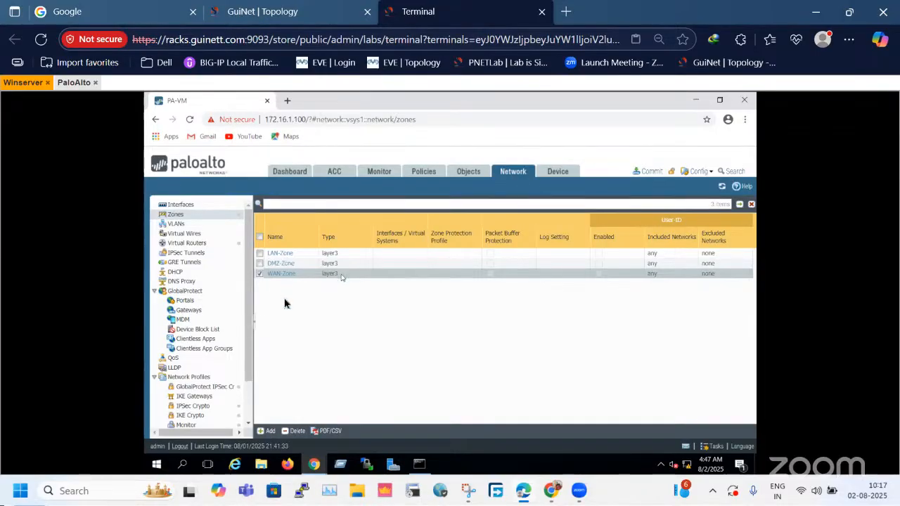
# Check the firewall's port connections in the lab topology and open the firewall's list of Ethernet interfaces.
pyautogui.click(303, 19)
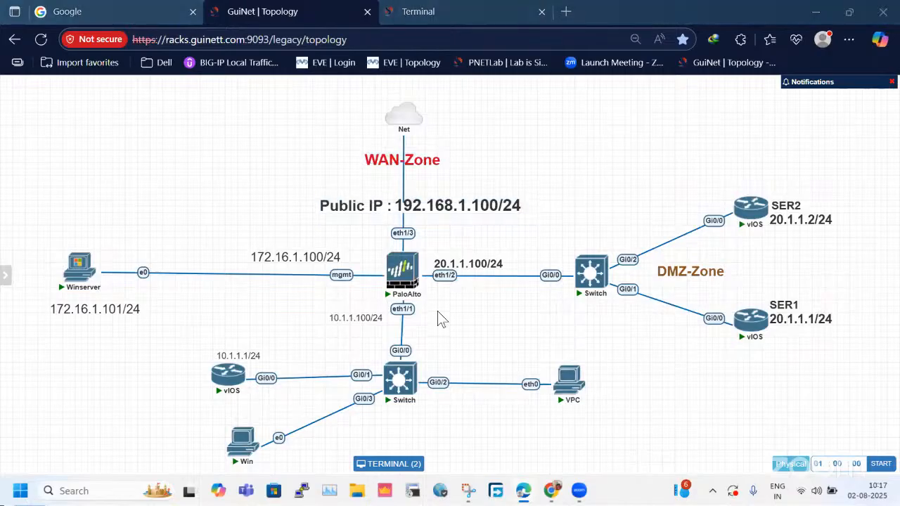
pyautogui.click(433, 16)
pyautogui.click(310, 21)
pyautogui.moveTo(397, 285)
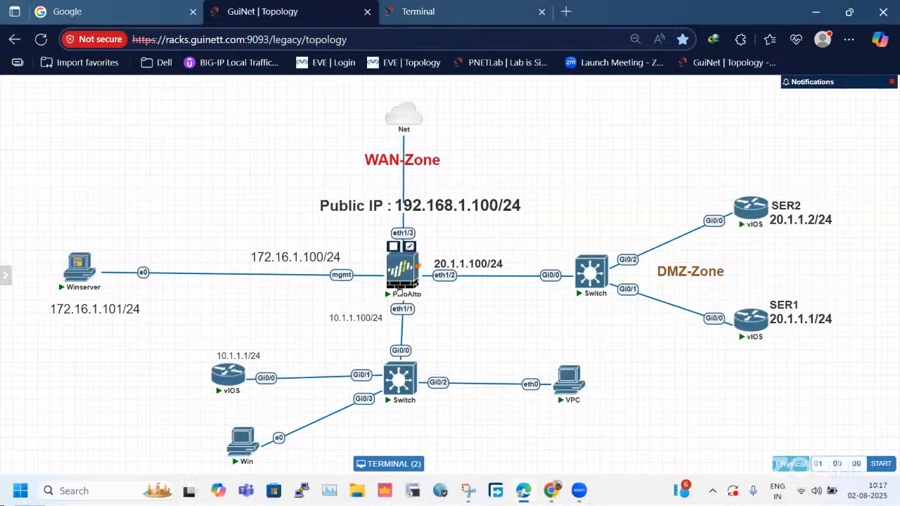
pyautogui.click(421, 11)
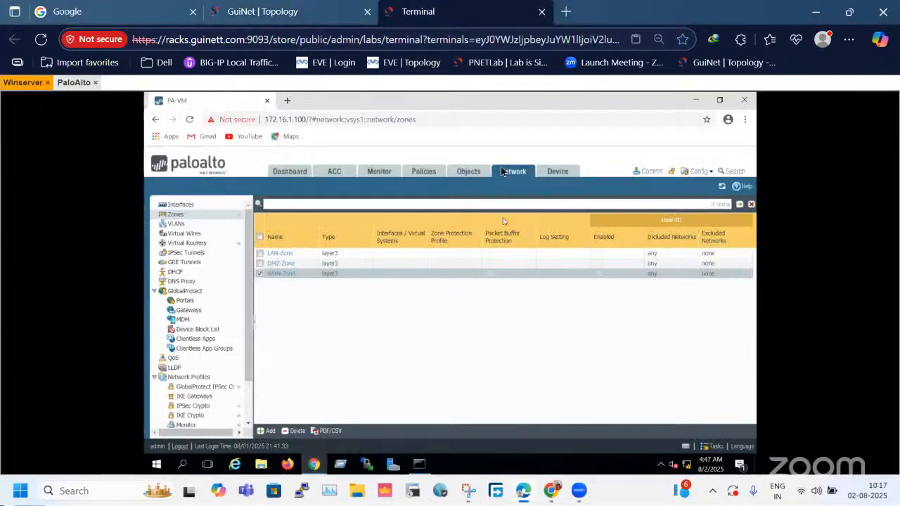
pyautogui.click(183, 205)
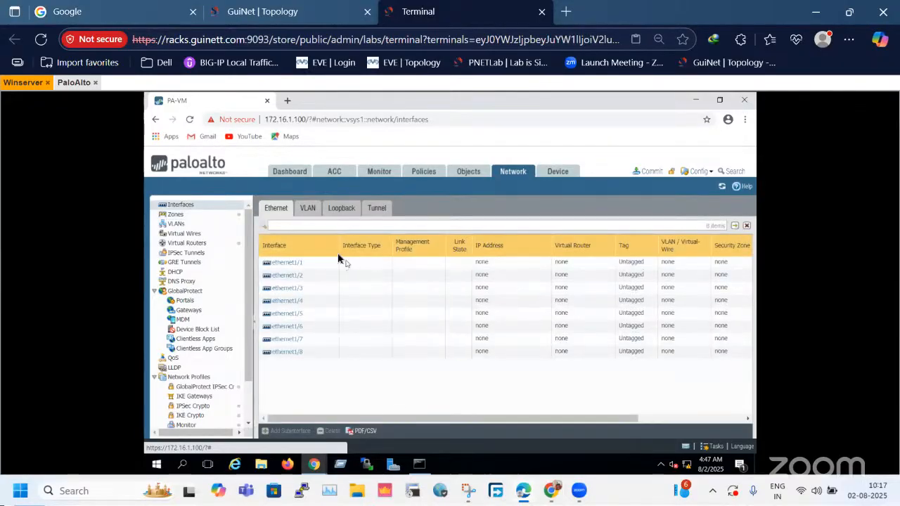
pyautogui.click(311, 11)
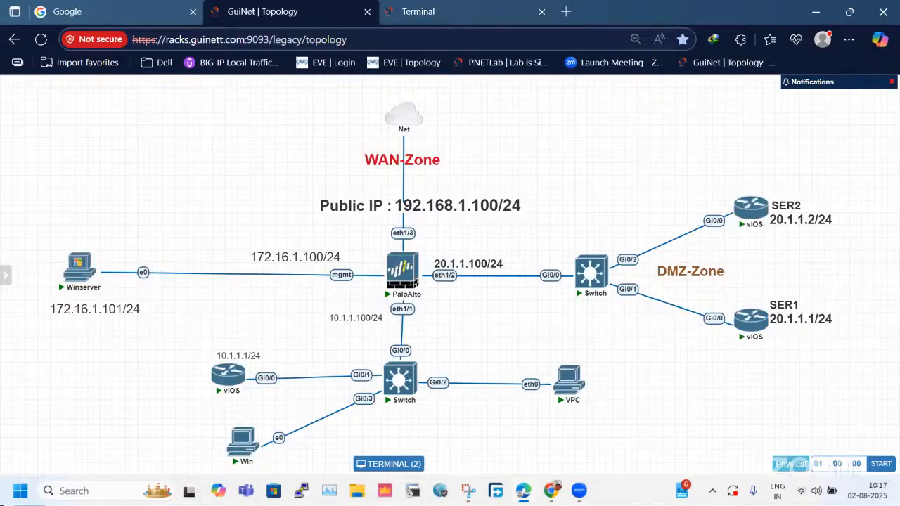
pyautogui.click(419, 12)
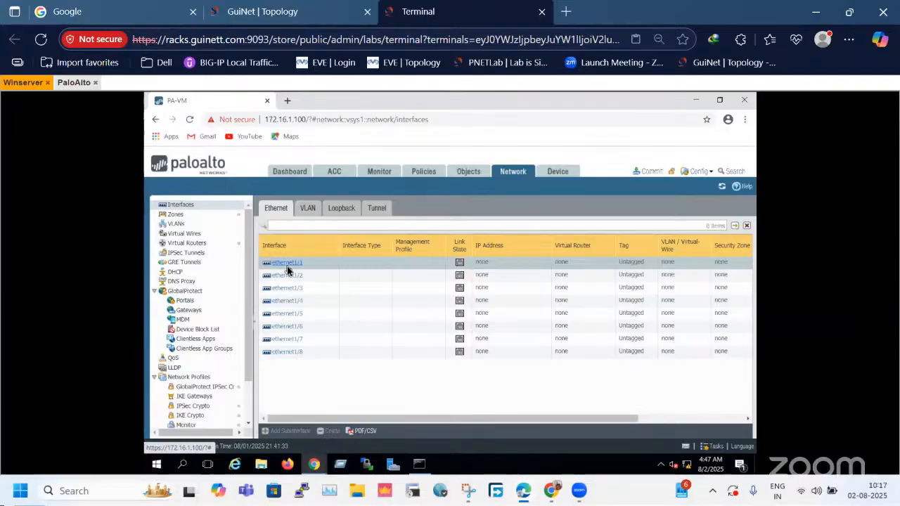
# Open the ethernet1/1 interface for editing and enter the comment "LAN-connected port".
pyautogui.click(287, 263)
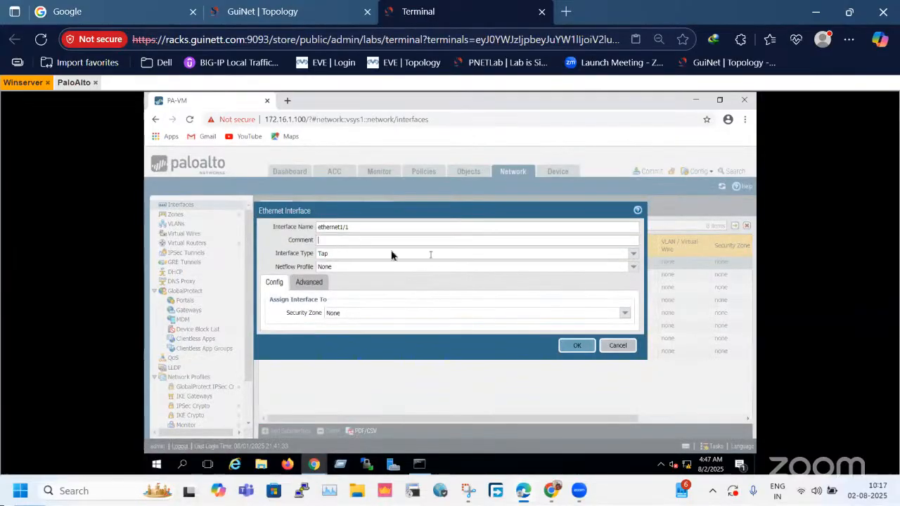
pyautogui.click(364, 240)
pyautogui.write('LAN')
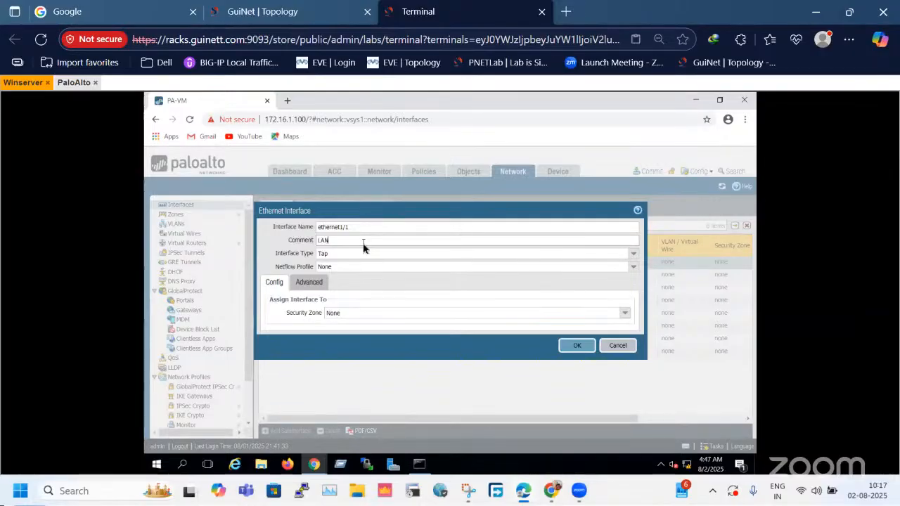
pyautogui.write('-conne')
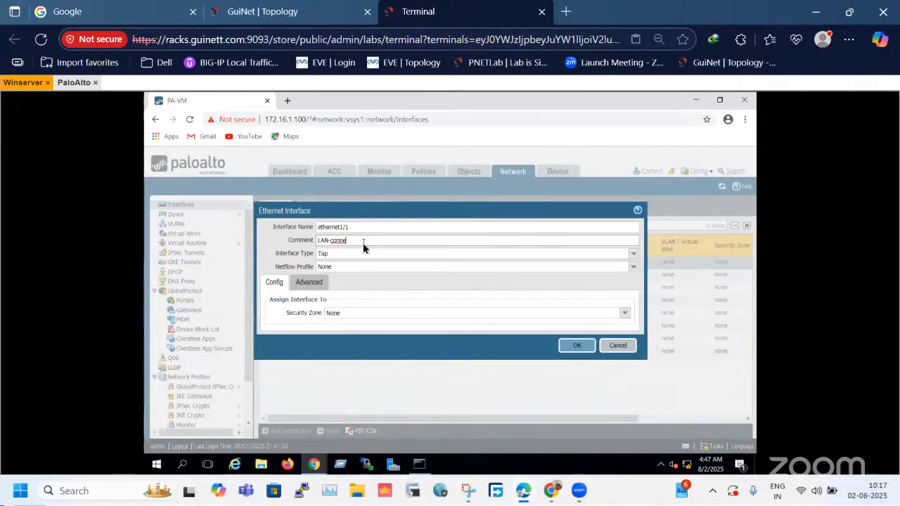
pyautogui.write('ected port')
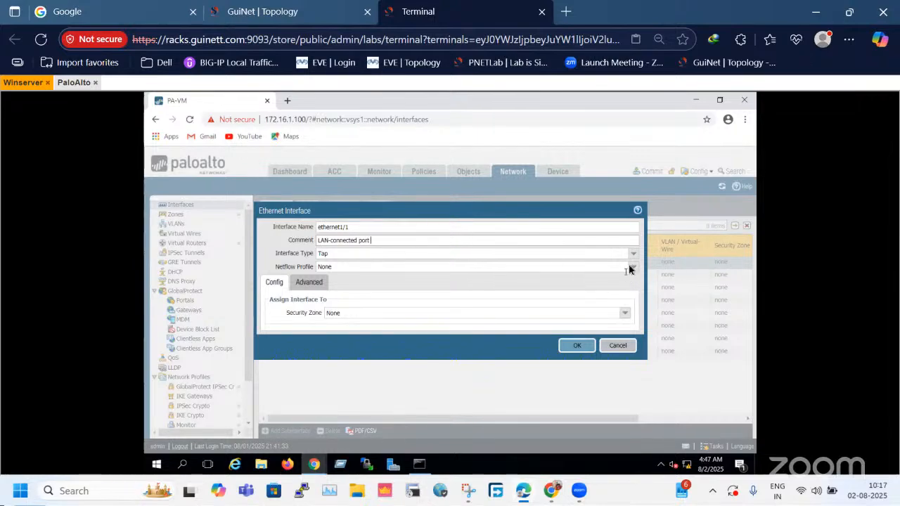
# Set the interface type of ethernet1/1 to Layer3 and glance at the lab topology.
pyautogui.moveTo(275, 254); pyautogui.dragTo(314, 254)
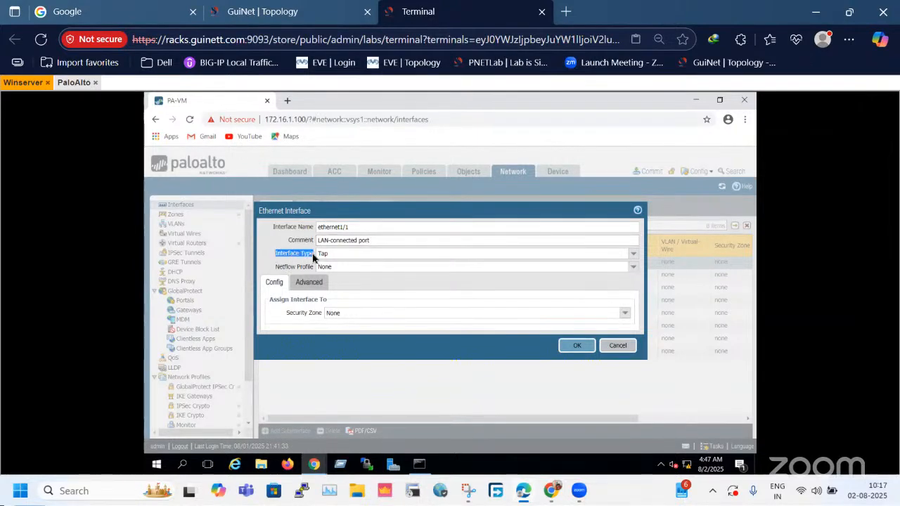
pyautogui.click(633, 254)
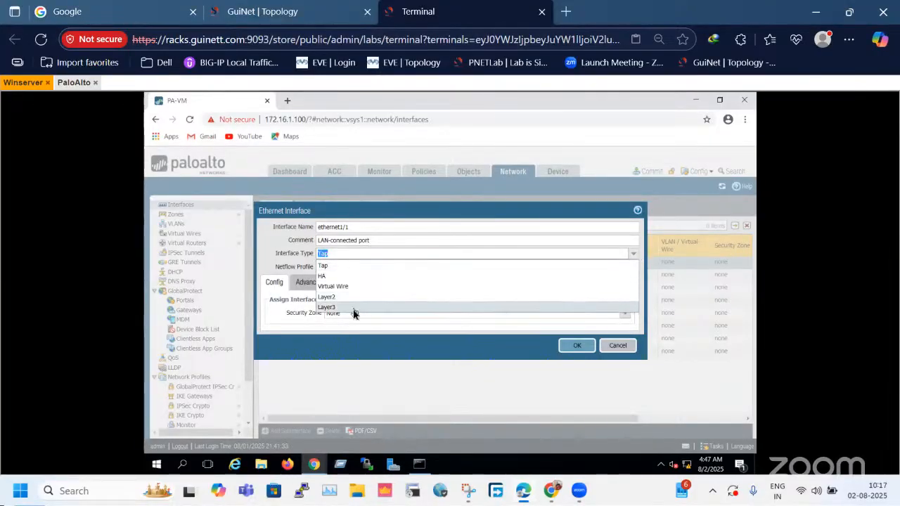
pyautogui.click(380, 307)
pyautogui.click(303, 256)
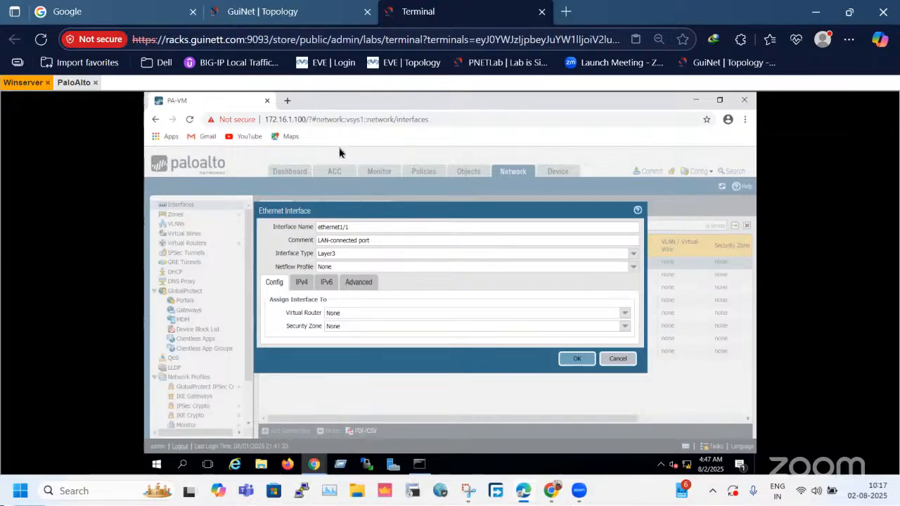
pyautogui.click(311, 10)
pyautogui.click(415, 12)
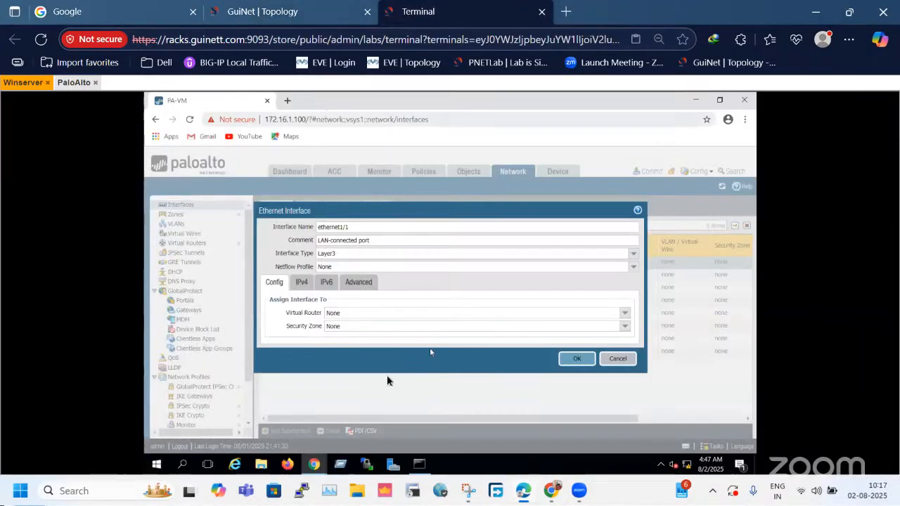
# Review the virtual router choices for ethernet1/1 and dismiss the Chrome update notice.
pyautogui.moveTo(285, 313); pyautogui.dragTo(324, 321)
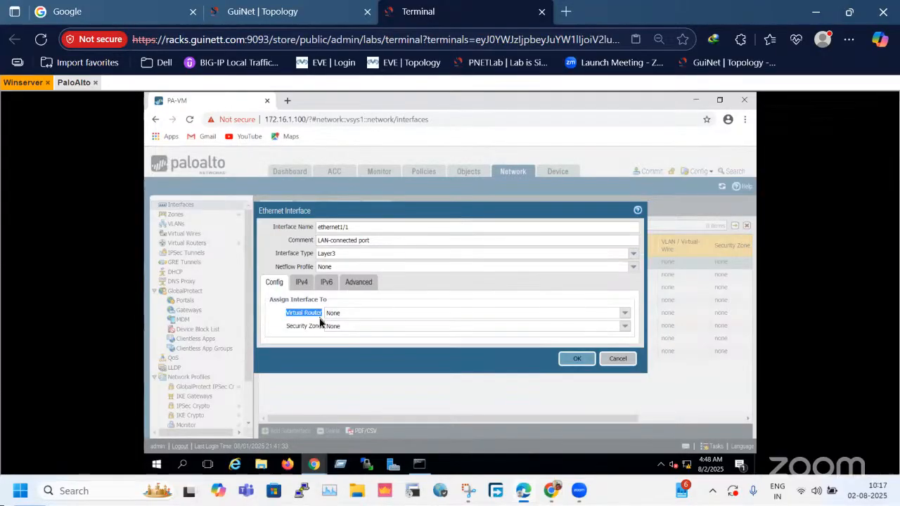
pyautogui.click(285, 320)
pyautogui.moveTo(285, 320); pyautogui.dragTo(314, 319)
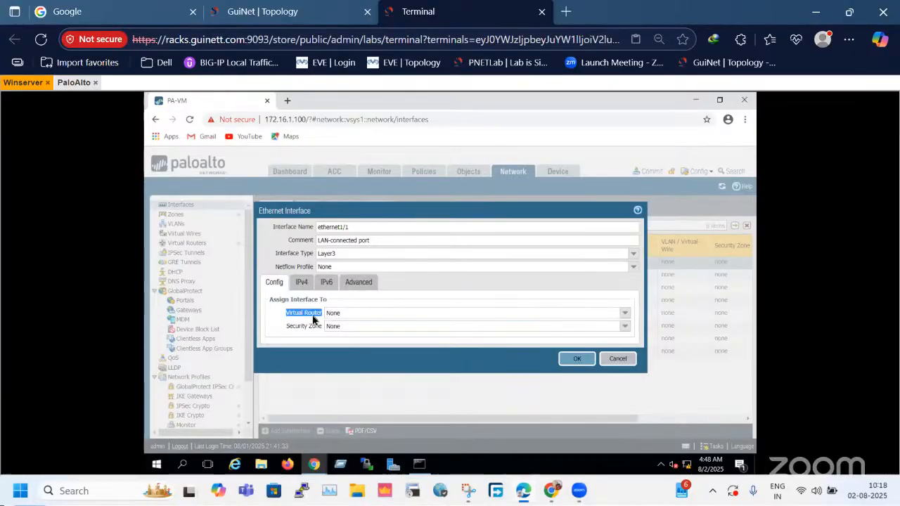
pyautogui.click(624, 312)
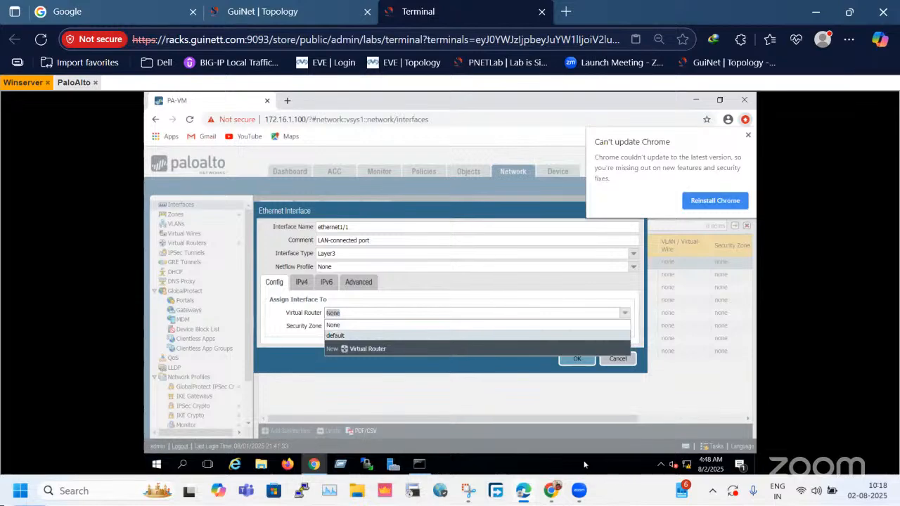
pyautogui.click(579, 492)
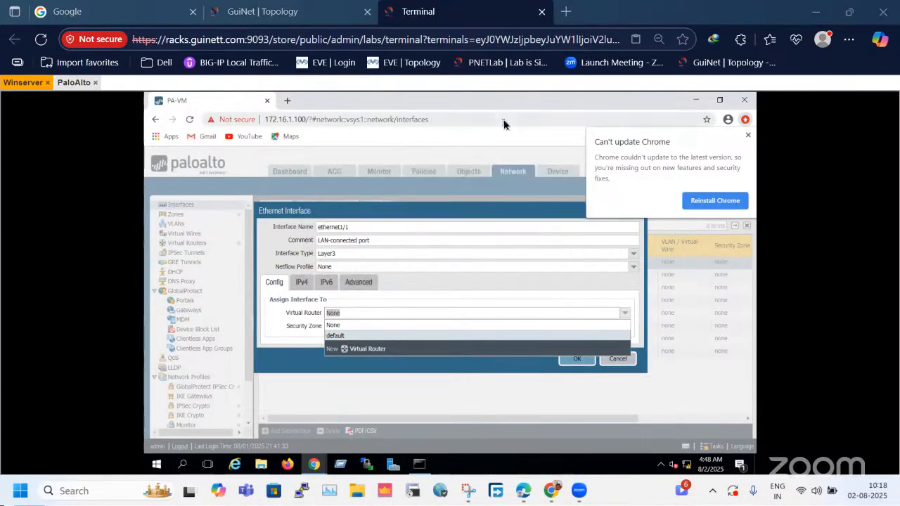
pyautogui.click(748, 136)
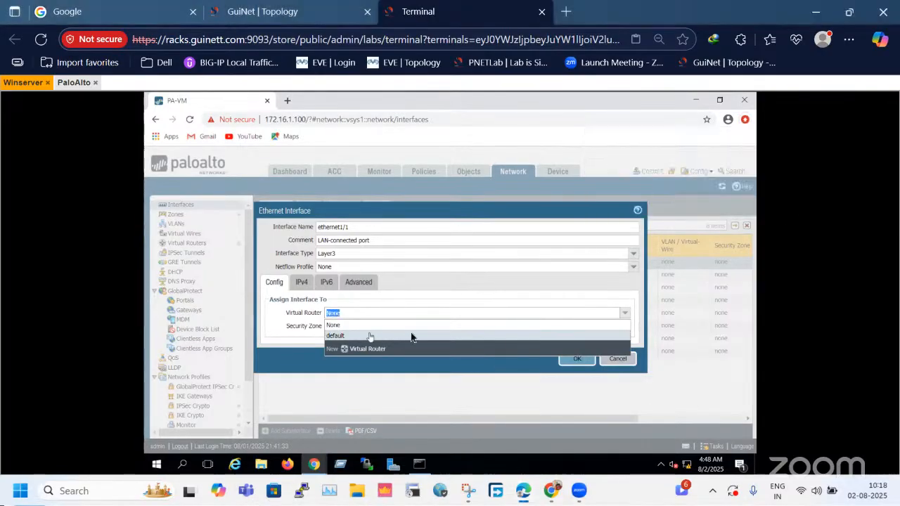
# Assign ethernet1/1 to the virtual router named default.
pyautogui.click(291, 320)
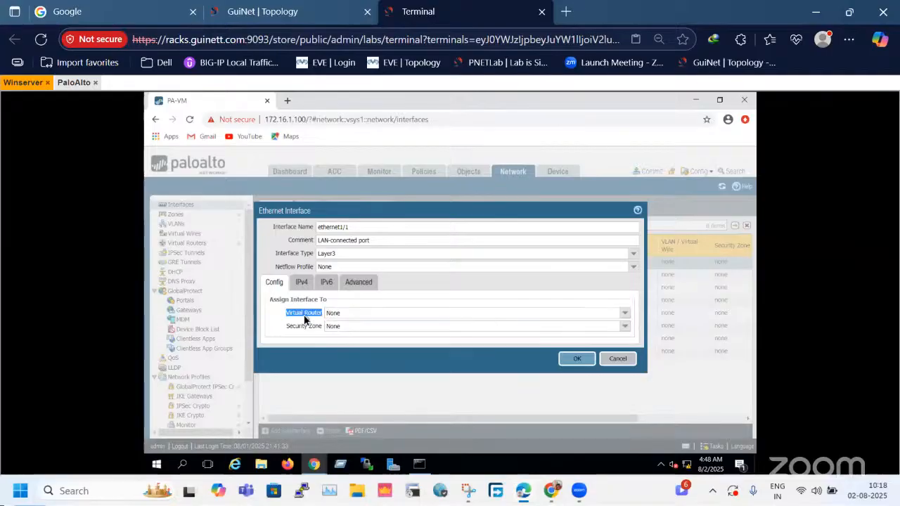
pyautogui.moveTo(284, 320); pyautogui.dragTo(321, 316)
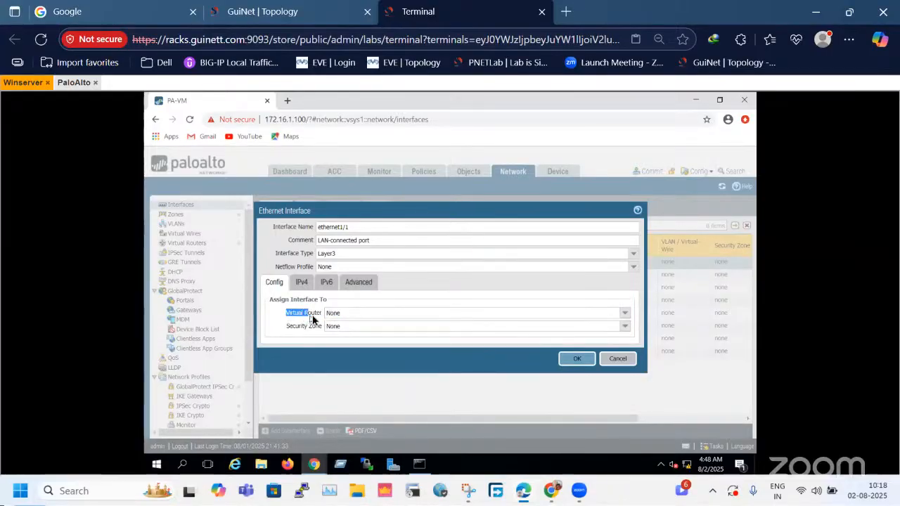
pyautogui.click(626, 317)
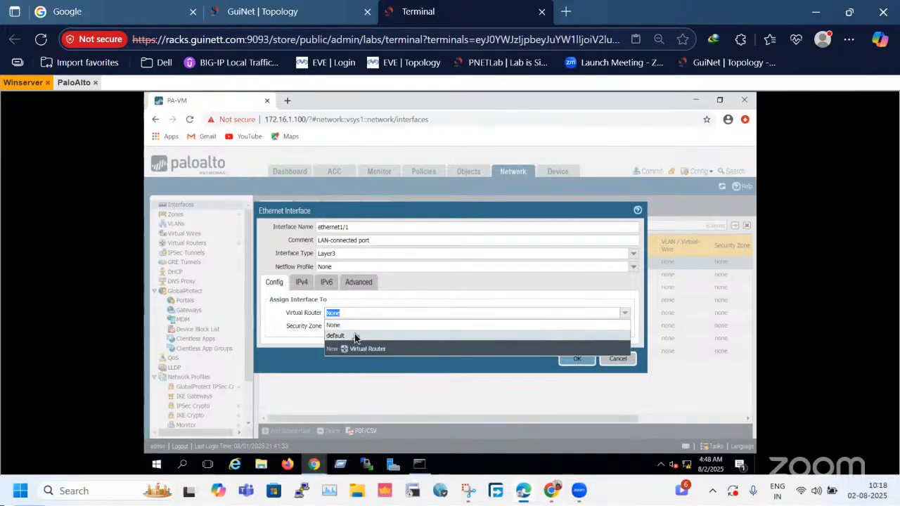
pyautogui.moveTo(288, 316); pyautogui.dragTo(325, 318)
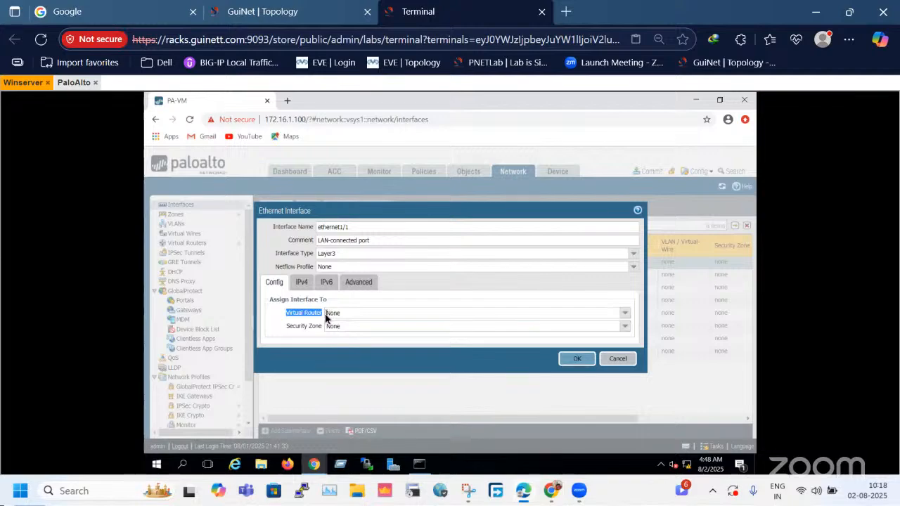
pyautogui.click(624, 314)
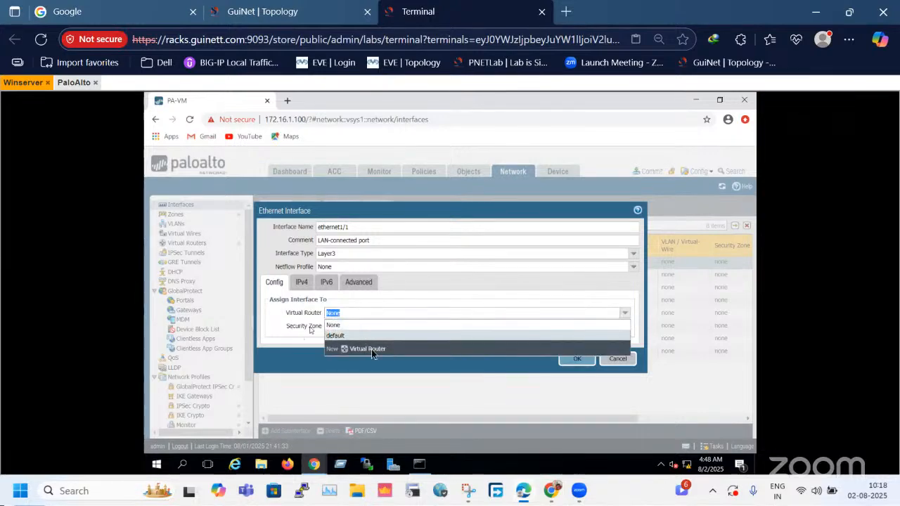
pyautogui.click(354, 337)
pyautogui.moveTo(290, 314); pyautogui.dragTo(312, 317)
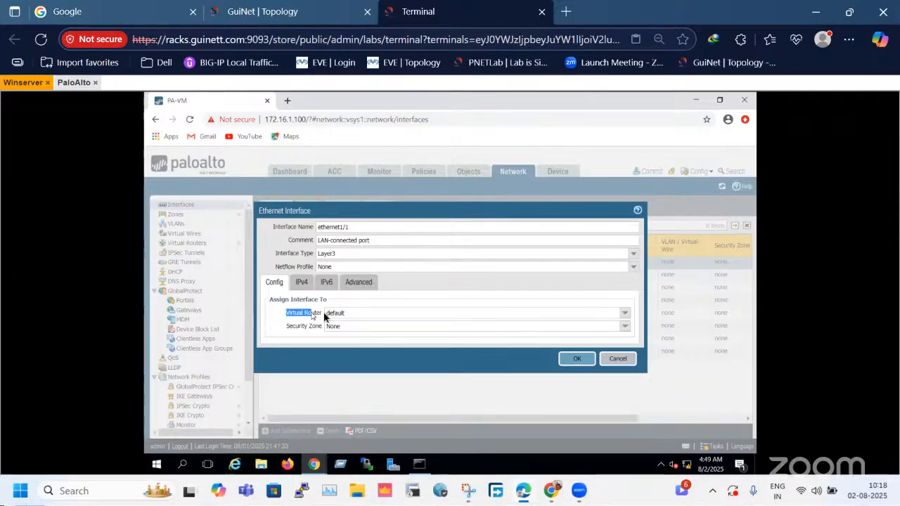
pyautogui.click(285, 318)
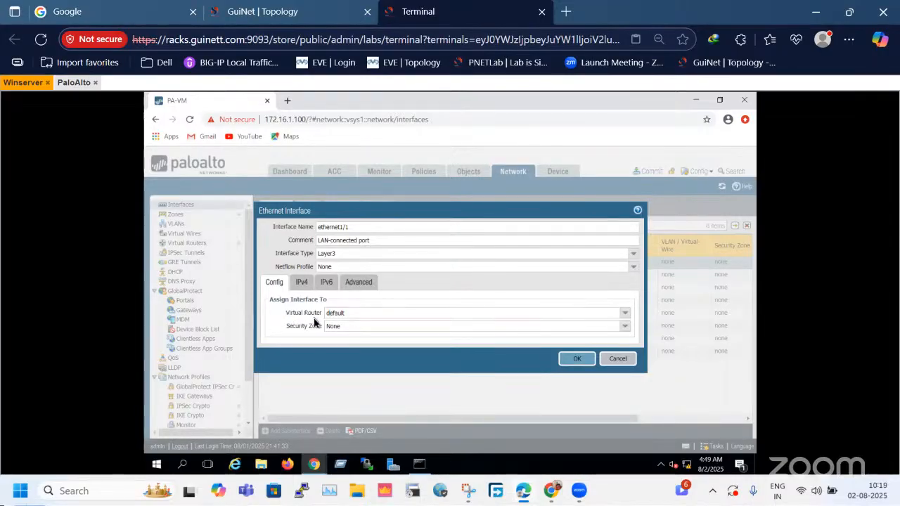
# Recheck the virtual router choices and try to open the security zone choices for ethernet1/1.
pyautogui.click(625, 314)
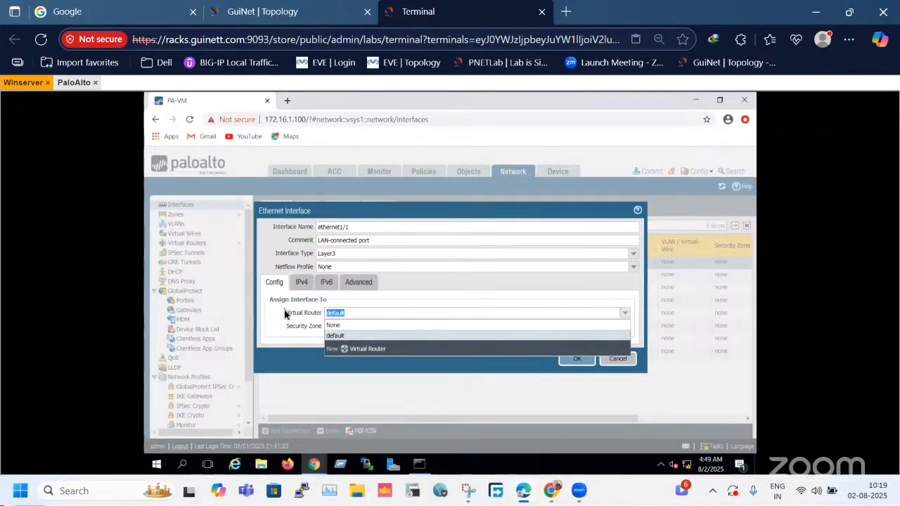
pyautogui.click(281, 329)
pyautogui.click(312, 327)
pyautogui.moveTo(286, 327); pyautogui.dragTo(323, 330)
pyautogui.click(329, 326)
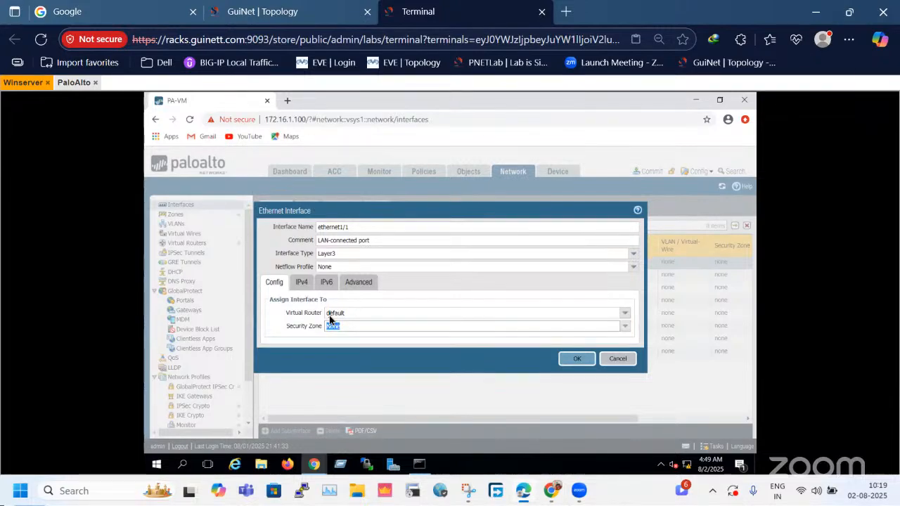
pyautogui.moveTo(287, 328); pyautogui.dragTo(324, 329)
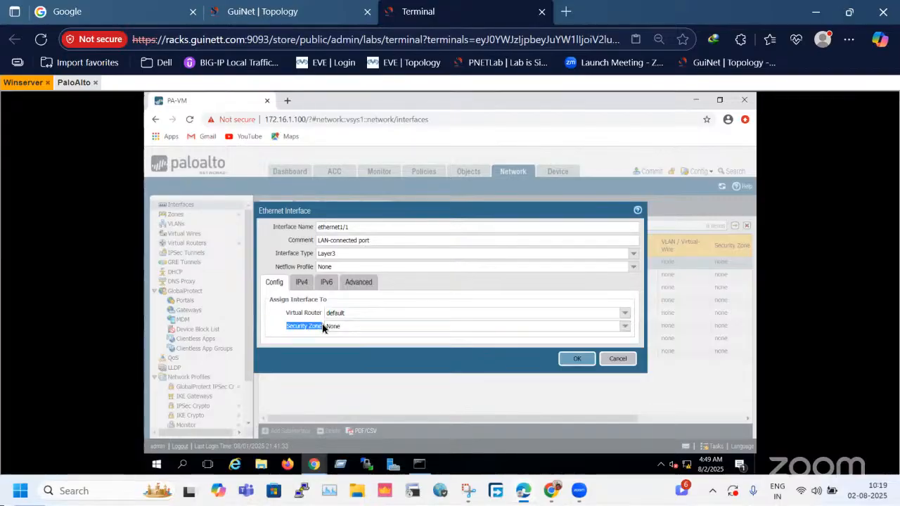
pyautogui.click(625, 326)
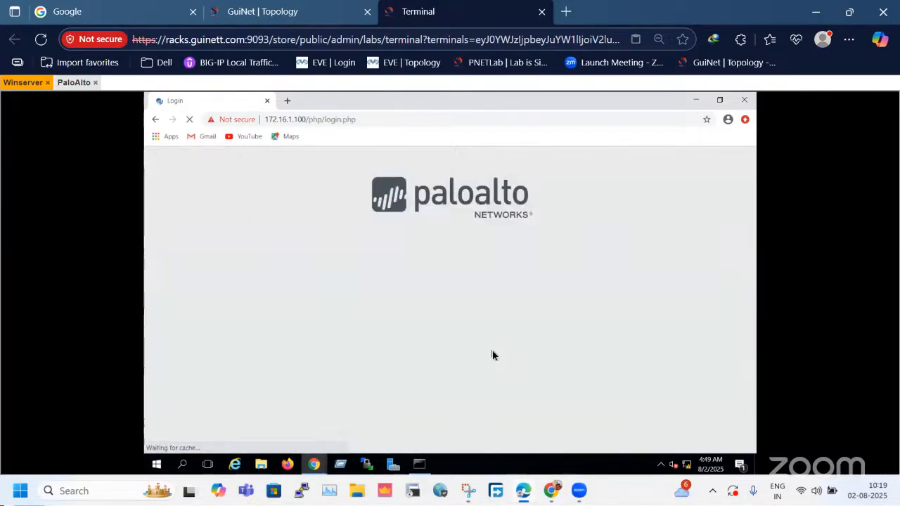
# Log in to the firewall's web interface again as admin with the account password.
pyautogui.write('admin')
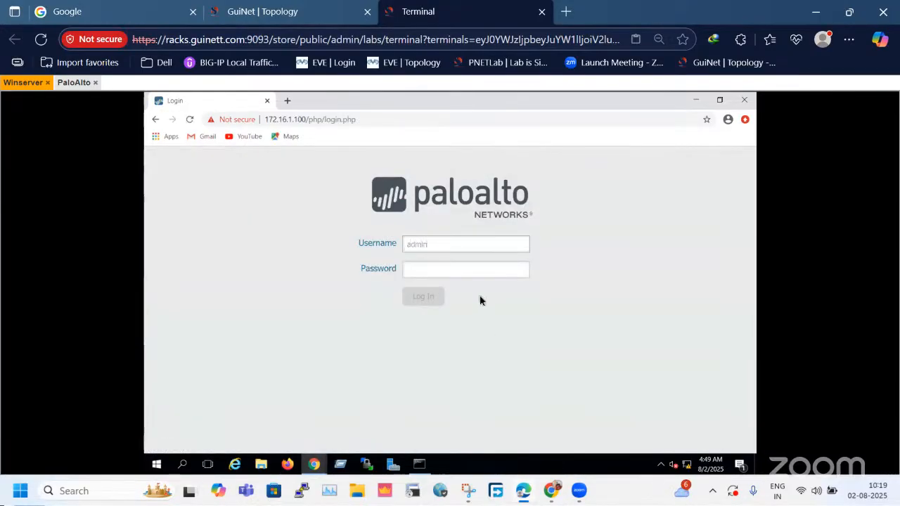
pyautogui.press('Tab')
pyautogui.write('admin@1234')
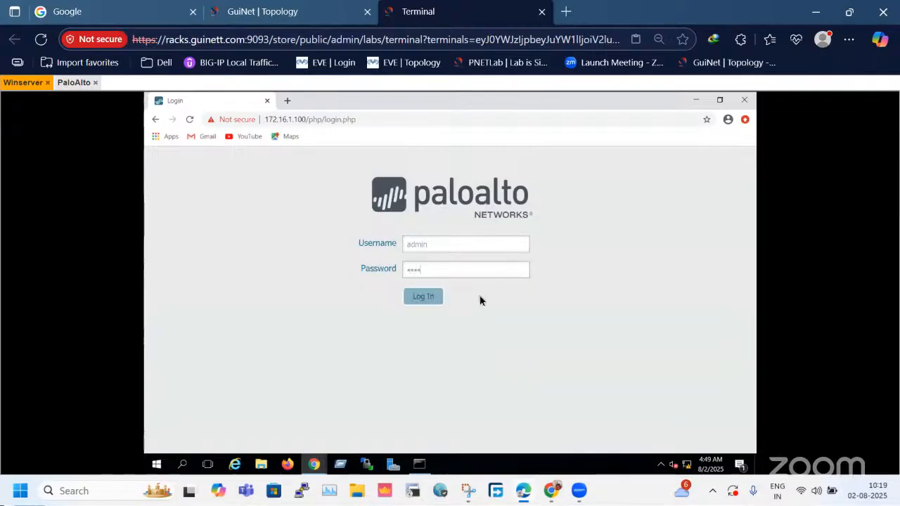
pyautogui.press('Return')
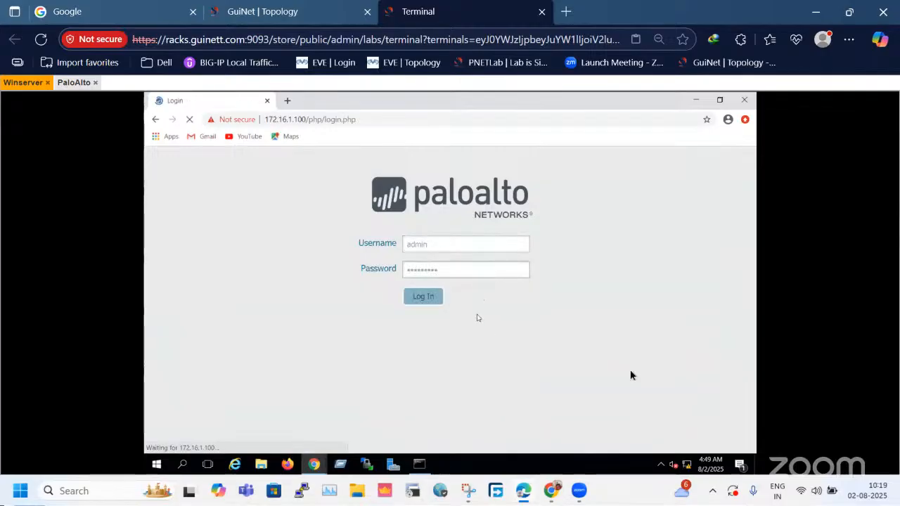
# Close the spare firewall login and New Tab browser windows, keeping the PA-VM window open and maximized.
pyautogui.click(315, 467)
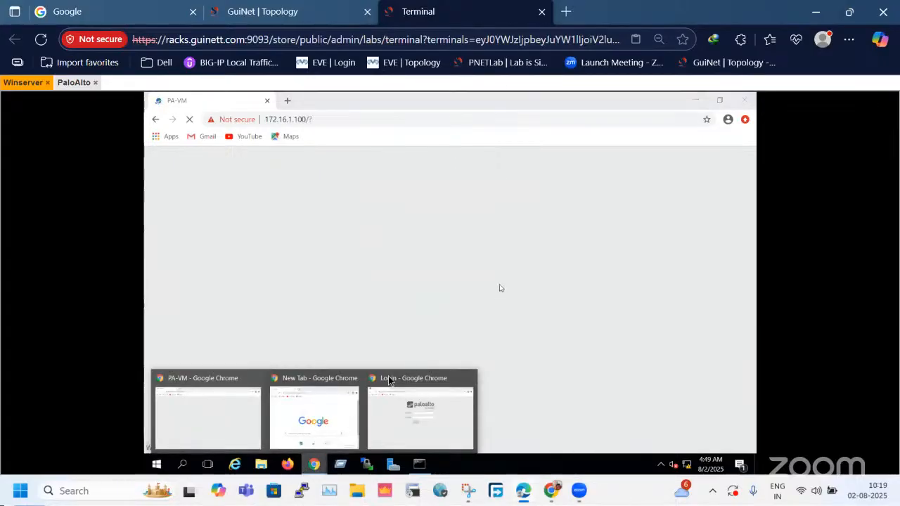
pyautogui.click(408, 412)
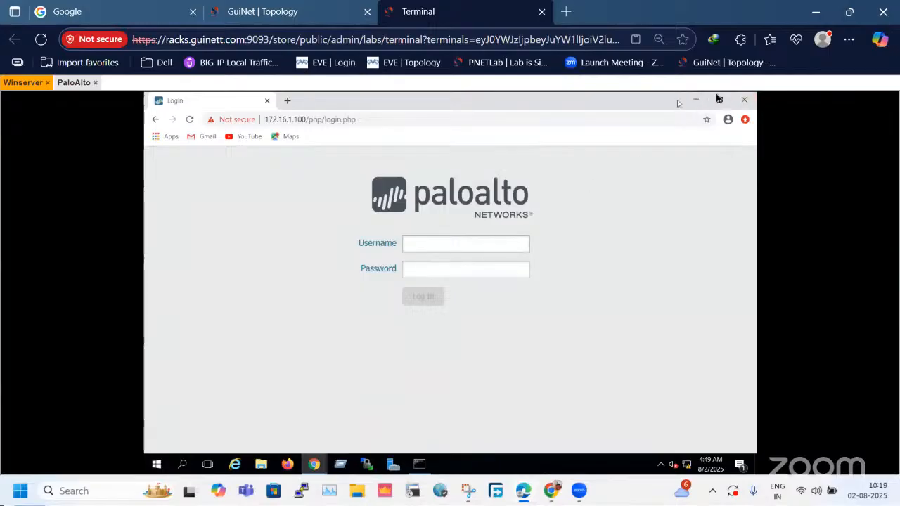
pyautogui.click(736, 103)
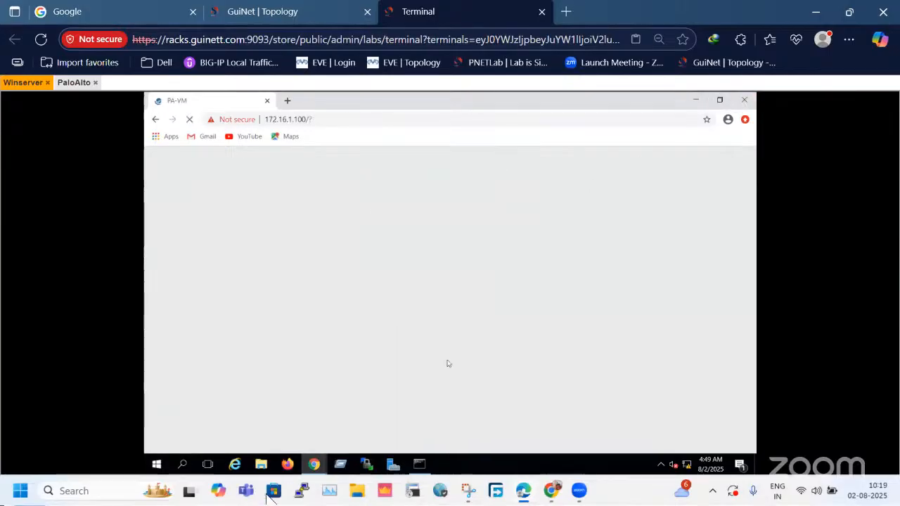
pyautogui.moveTo(317, 471)
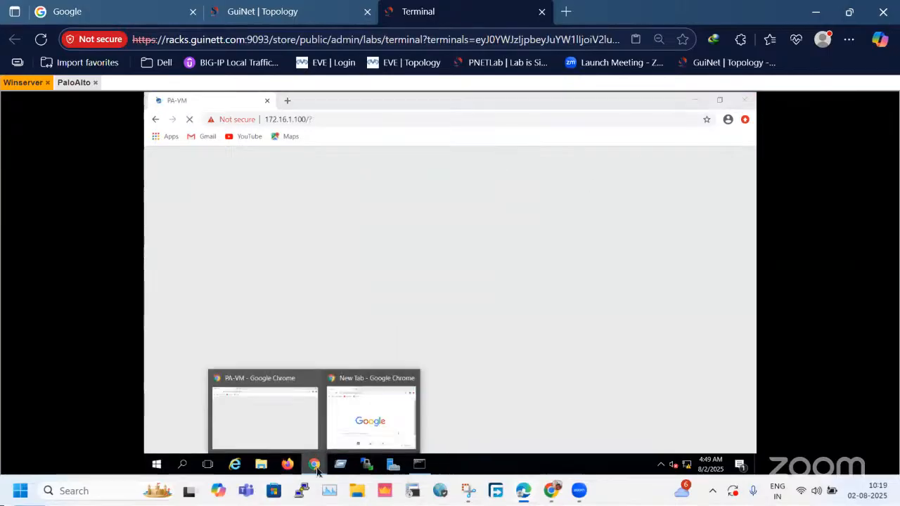
pyautogui.click(297, 414)
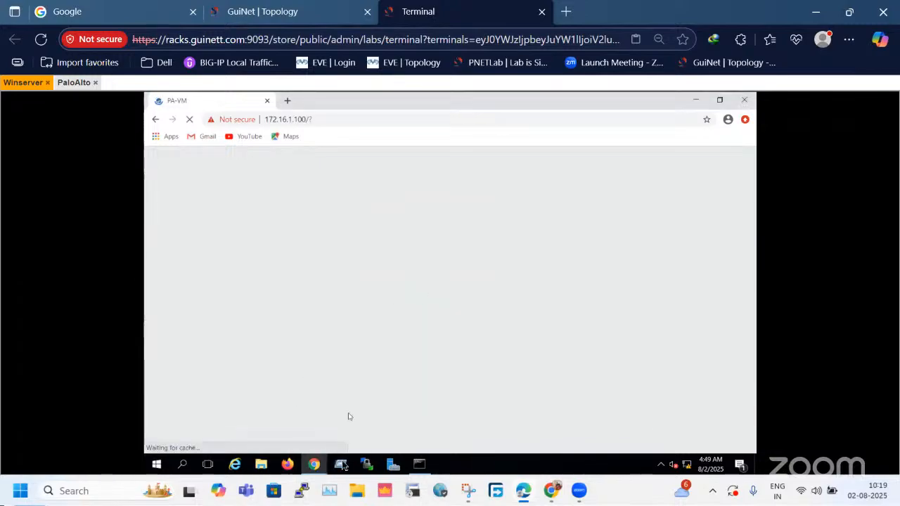
pyautogui.click(319, 464)
pyautogui.click(377, 417)
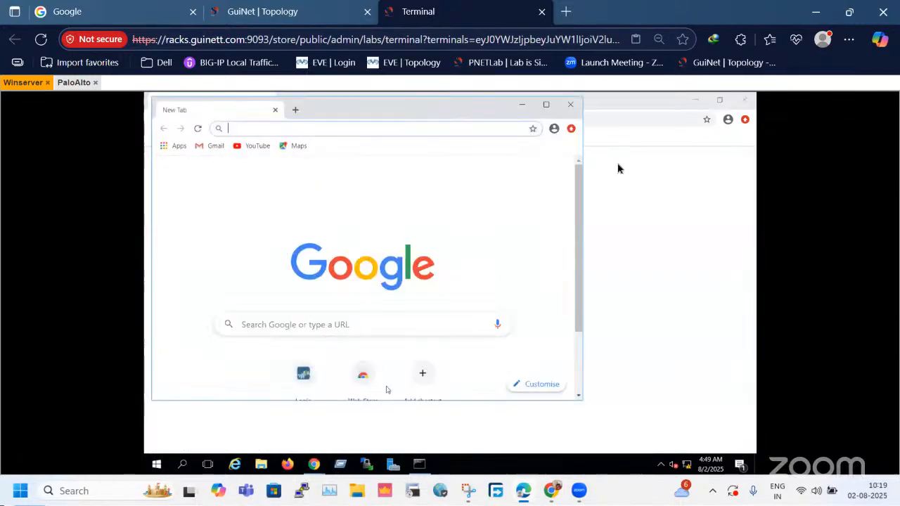
pyautogui.click(572, 105)
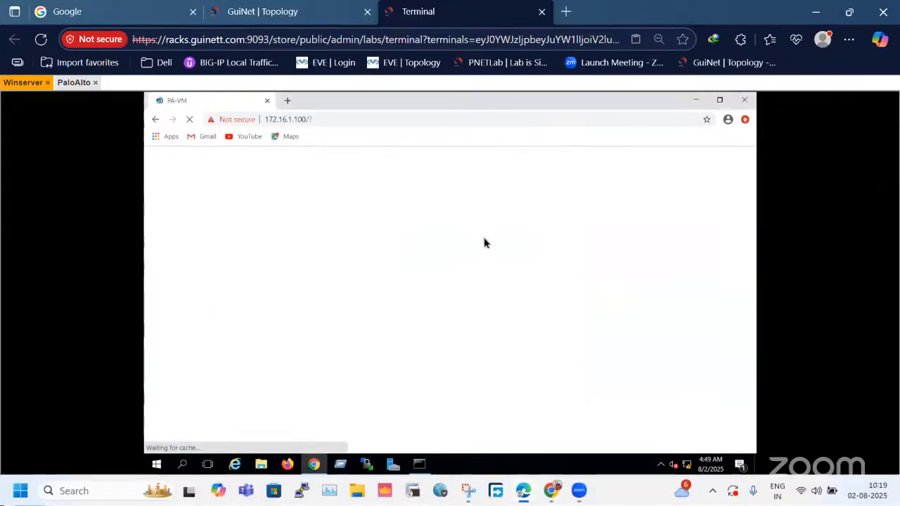
pyautogui.doubleClick(564, 108)
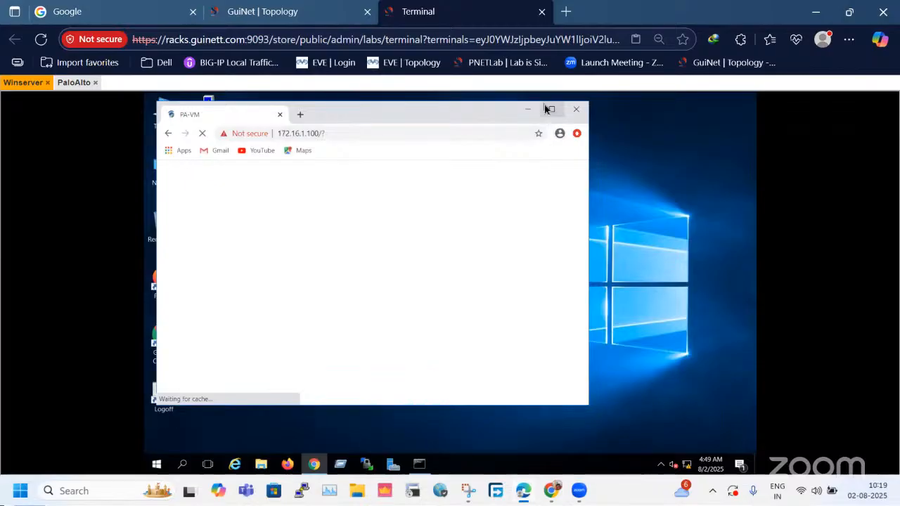
pyautogui.click(551, 109)
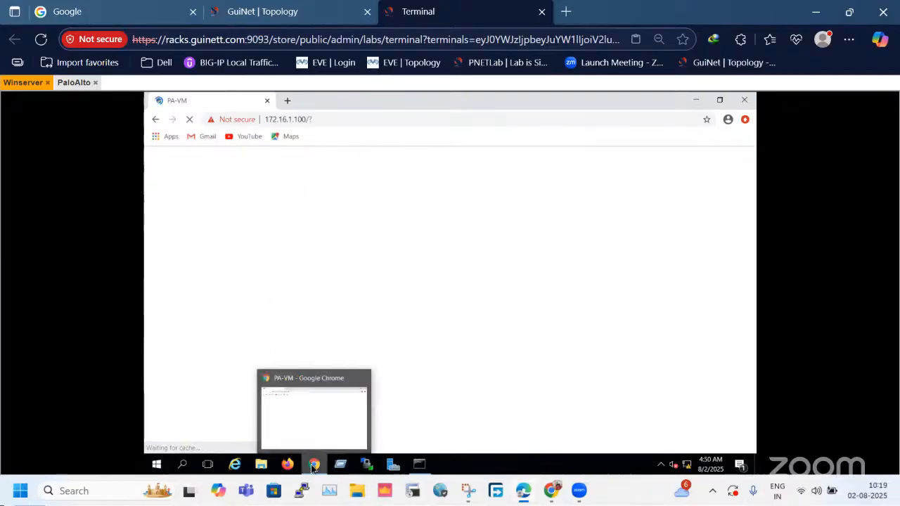
# Check that the PaloAlto console responds by paging through its output to the prompt, and return to the Winserver session.
pyautogui.click(73, 83)
pyautogui.press('Return')
pyautogui.press('Return')
pyautogui.press('Return')
pyautogui.press('Return')
pyautogui.press('Return')
pyautogui.press('Return')
pyautogui.press('Return')
pyautogui.press('Return')
pyautogui.press('Return')
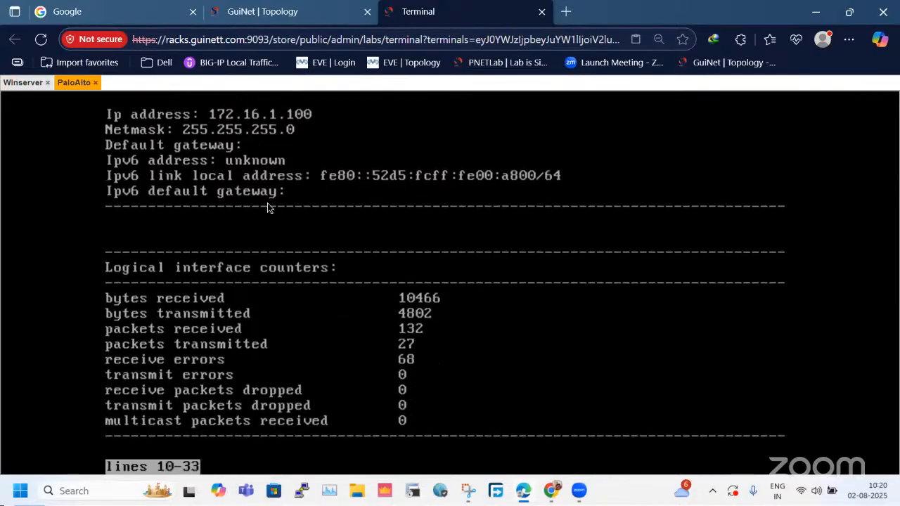
pyautogui.press('Return')
pyautogui.press('Return')
pyautogui.press('Return')
pyautogui.press('Return')
pyautogui.press('Return')
pyautogui.press('Return')
pyautogui.press('Return')
pyautogui.press('Return')
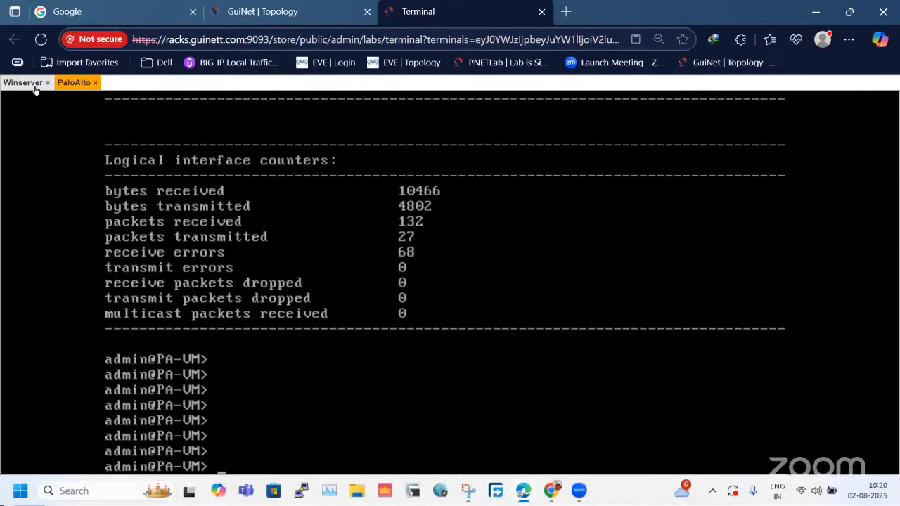
pyautogui.click(34, 85)
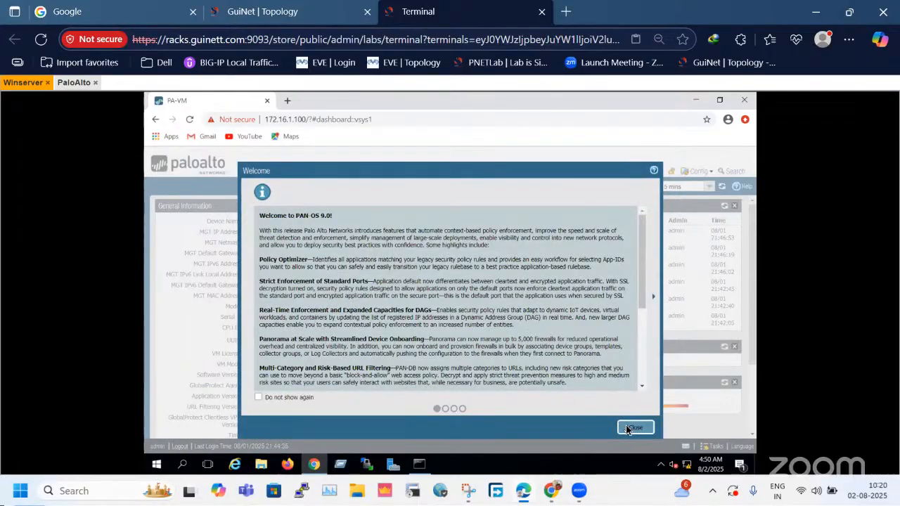
# Dismiss the PAN-OS welcome message, check the zone list and return to the firewall's Ethernet interfaces.
pyautogui.click(628, 429)
pyautogui.click(512, 171)
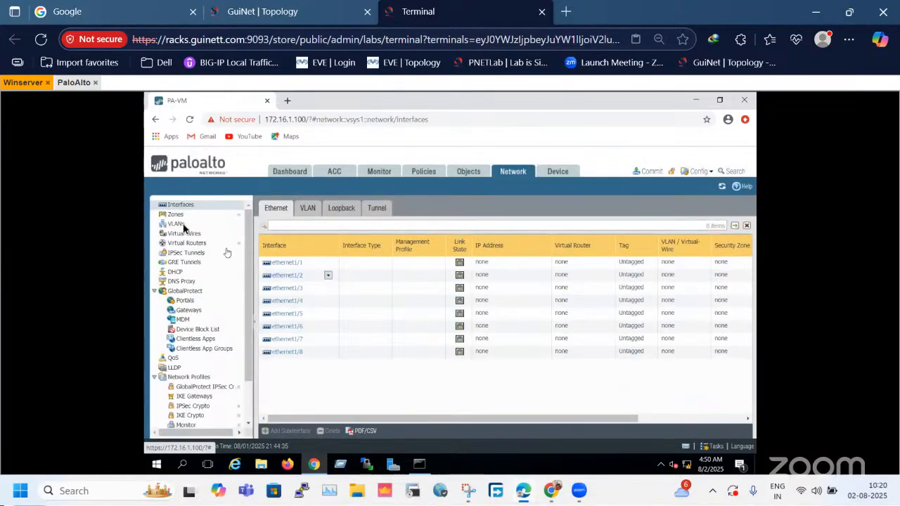
pyautogui.click(180, 217)
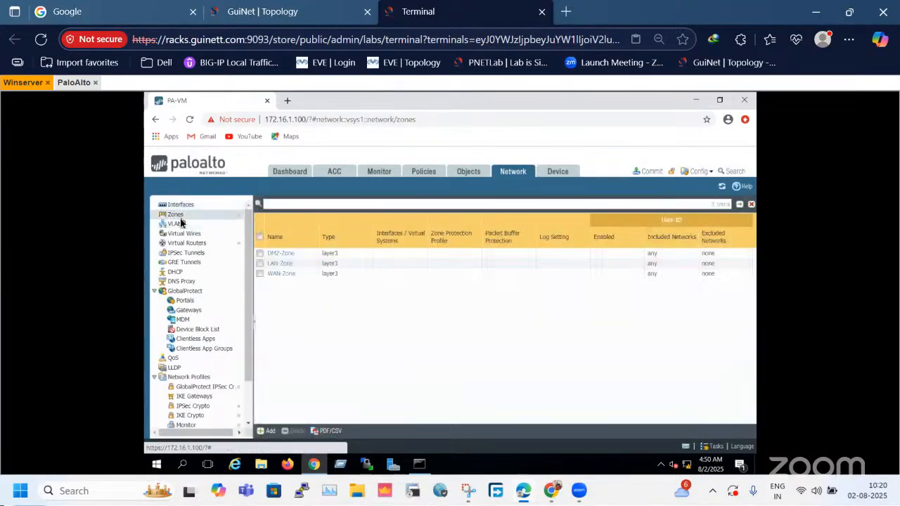
pyautogui.click(180, 204)
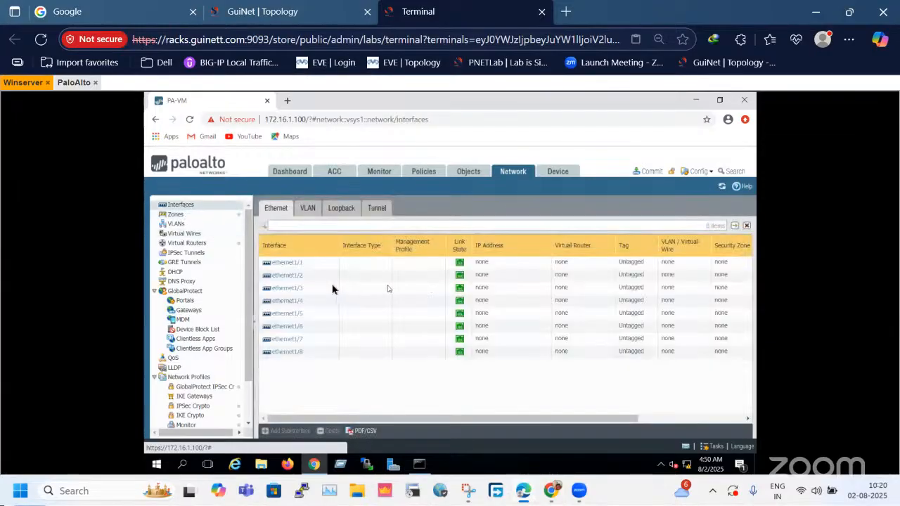
# Set ethernet1/1's comment to "LAN -connected" and its interface type to Layer3.
pyautogui.click(295, 265)
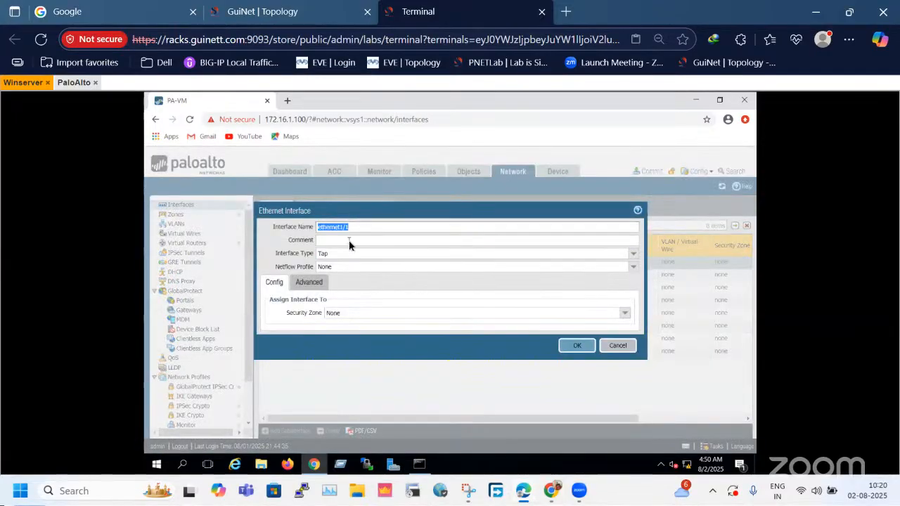
pyautogui.click(349, 242)
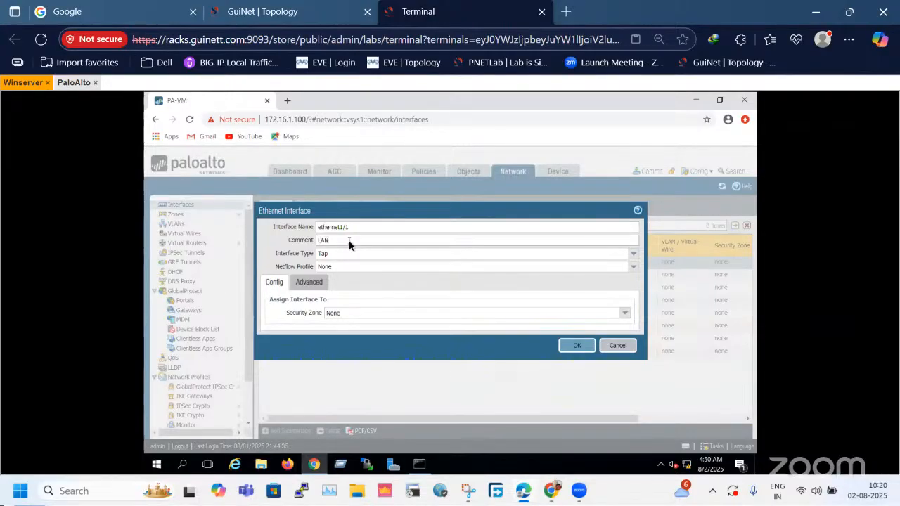
pyautogui.write('LAN -connected')
pyautogui.click(632, 257)
pyautogui.click(353, 307)
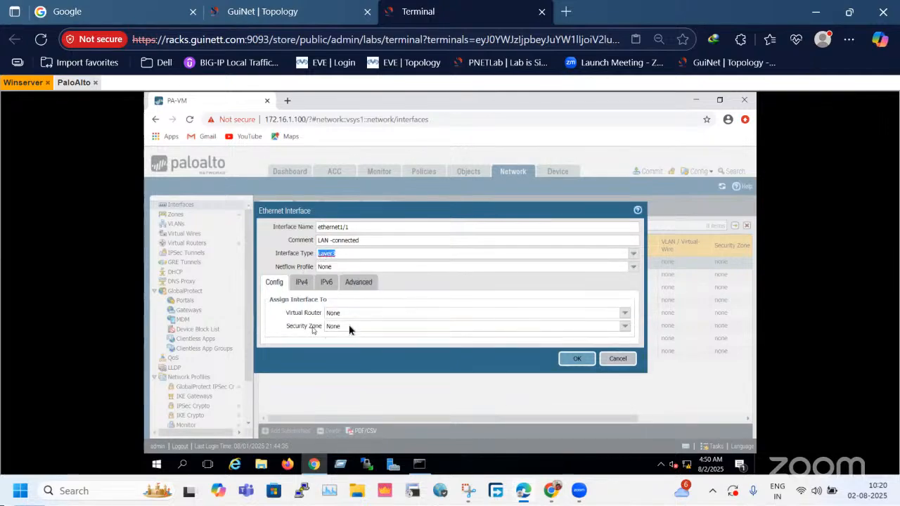
# Assign ethernet1/1 to the default virtual router and the LAN-Zone security zone.
pyautogui.click(625, 313)
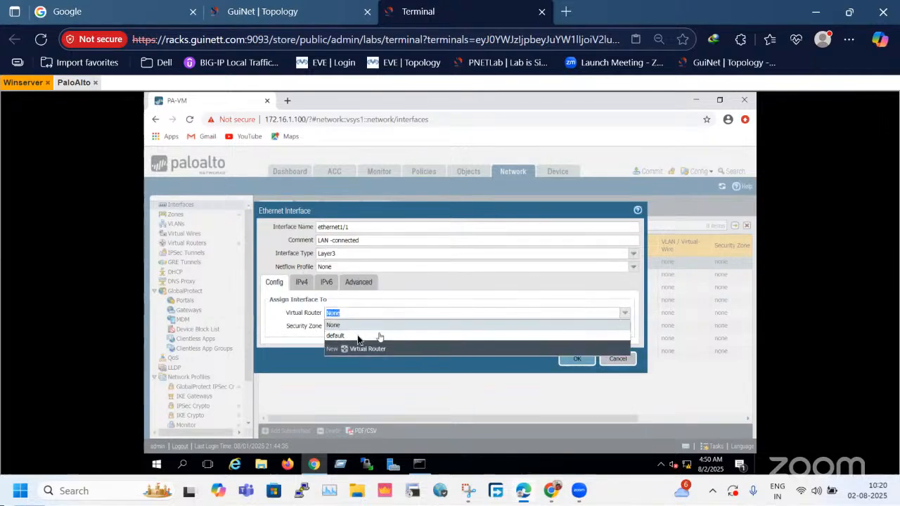
pyautogui.click(357, 337)
pyautogui.moveTo(286, 314); pyautogui.dragTo(311, 318)
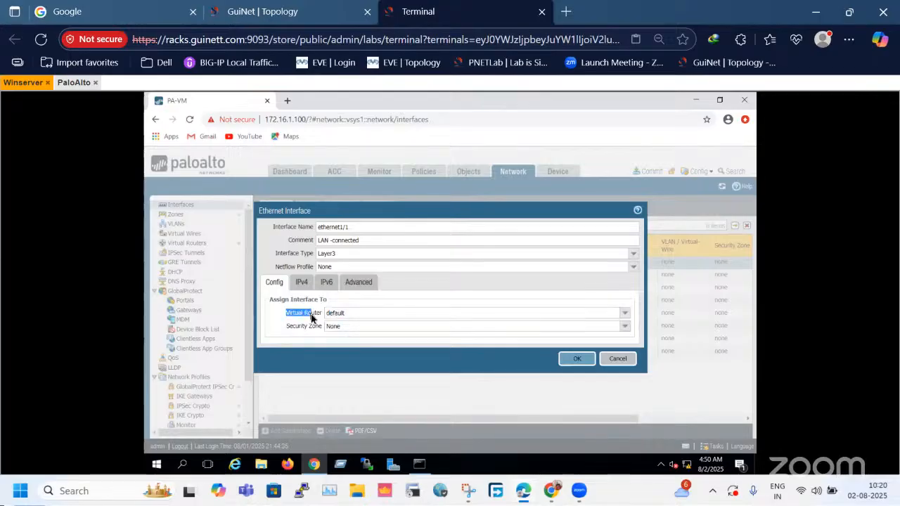
pyautogui.click(365, 316)
pyautogui.click(625, 327)
pyautogui.click(576, 337)
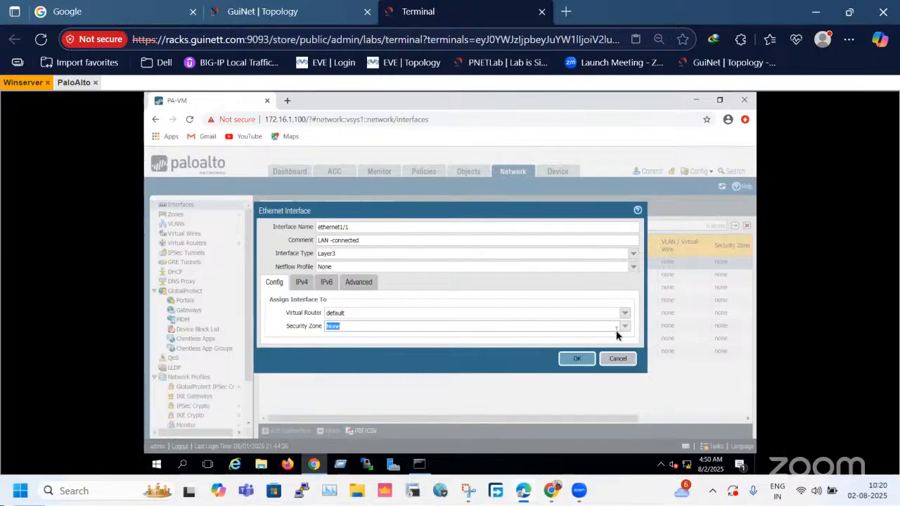
pyautogui.click(623, 327)
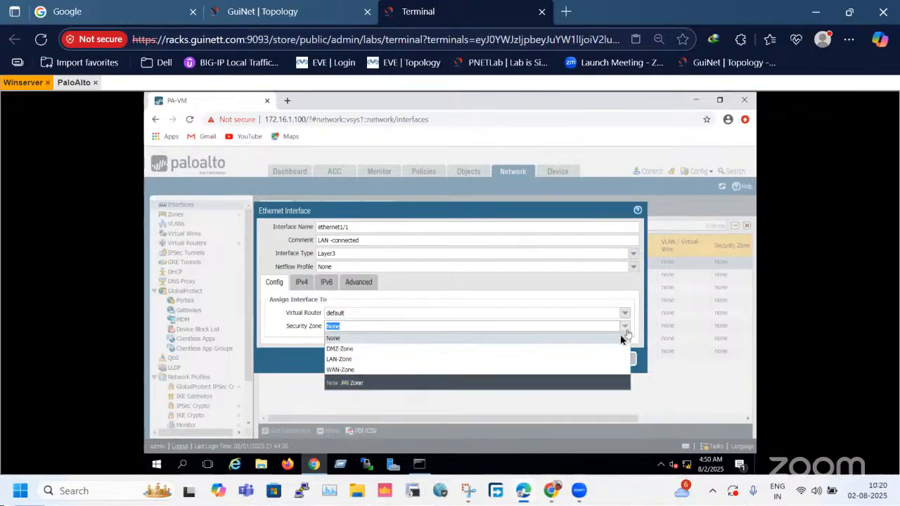
pyautogui.click(358, 360)
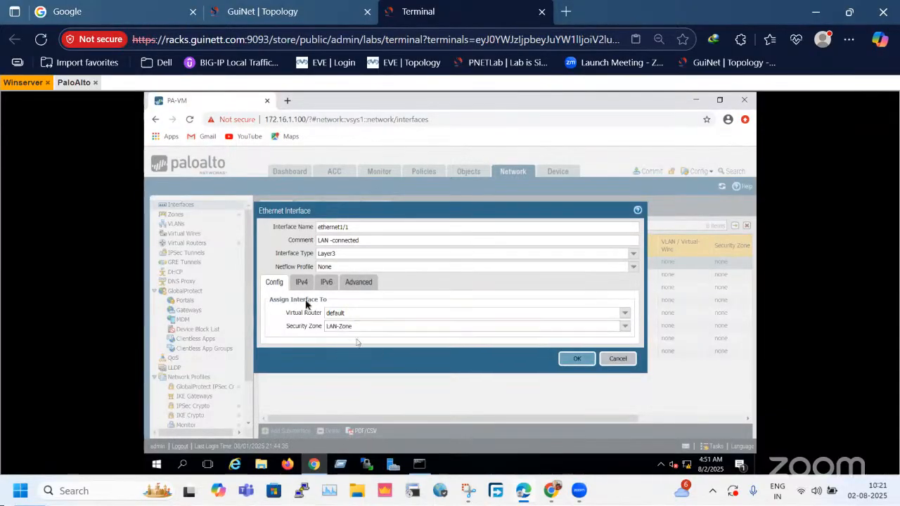
# Add the static IPv4 address 10.1.1.100/24 to ethernet1/1.
pyautogui.click(301, 283)
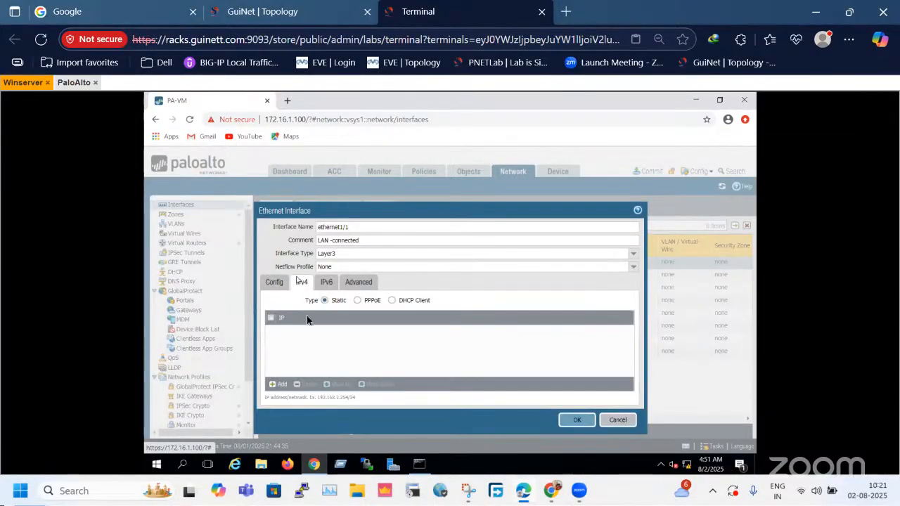
pyautogui.click(273, 282)
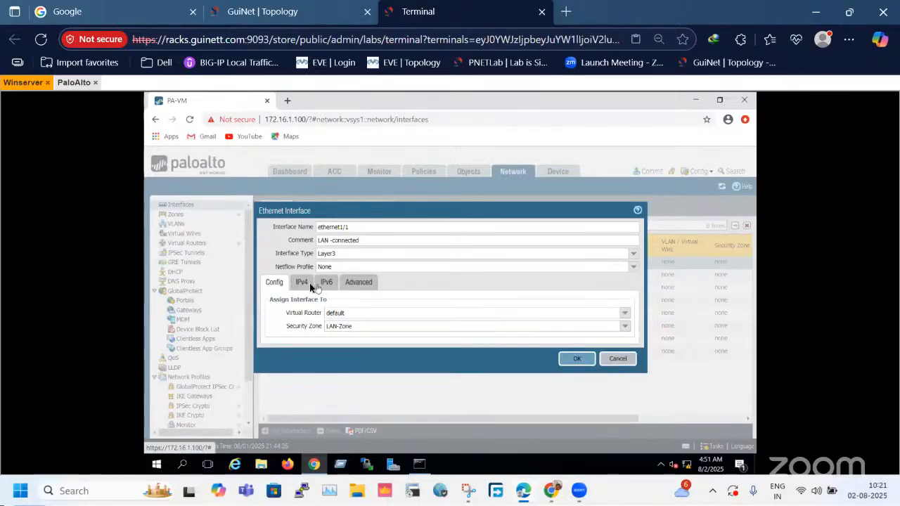
pyautogui.click(304, 282)
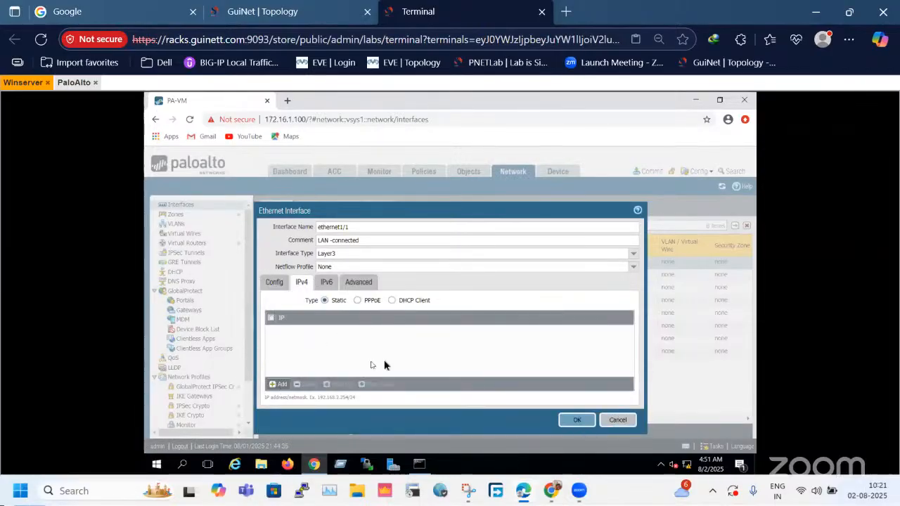
pyautogui.click(279, 383)
pyautogui.write('10')
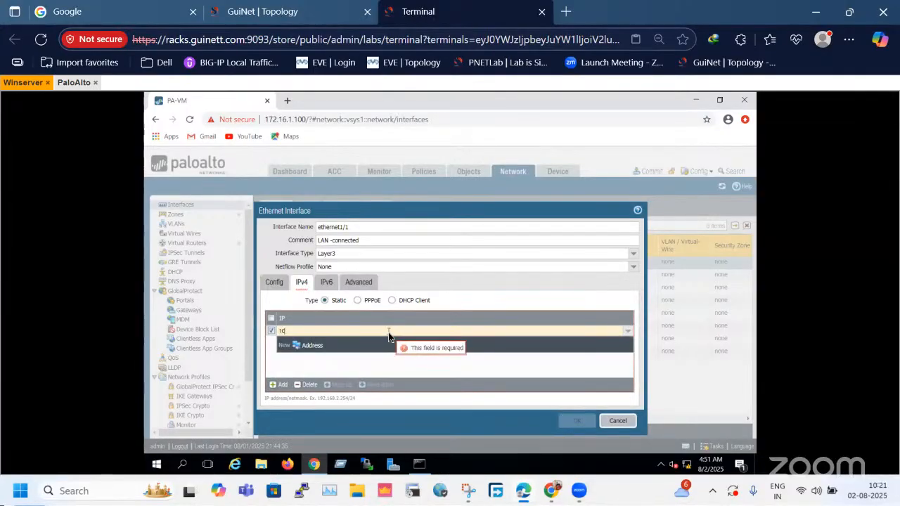
pyautogui.write('0')
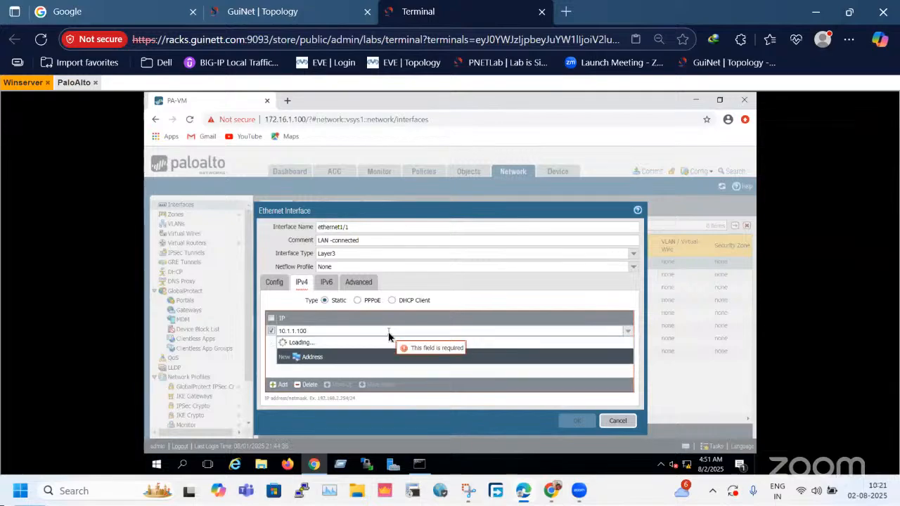
pyautogui.write('/24')
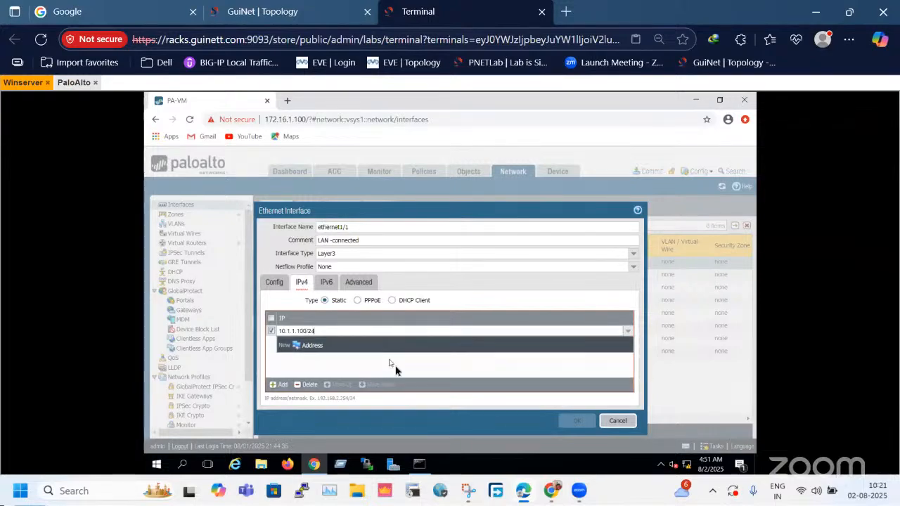
pyautogui.click(394, 367)
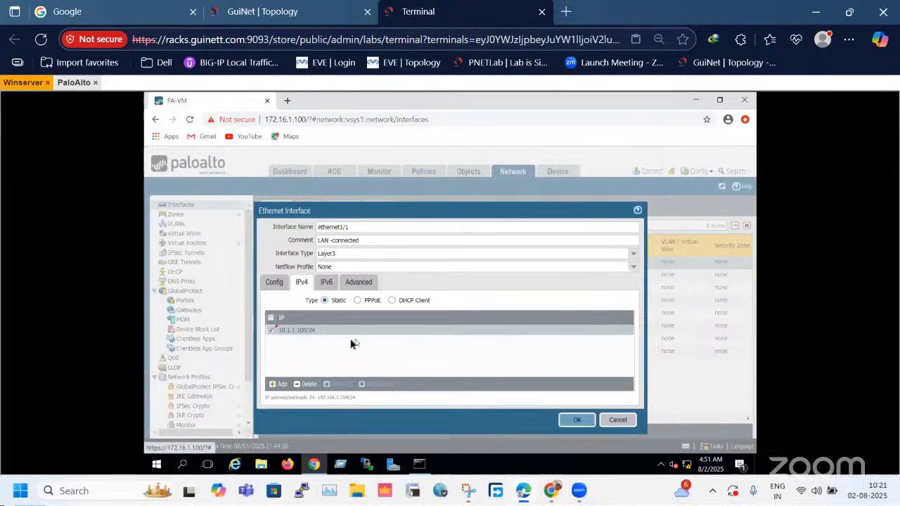
# Create a management profile named mgmt-pro that allows Ping for ethernet1/1, and save the interface.
pyautogui.click(327, 282)
pyautogui.click(360, 265)
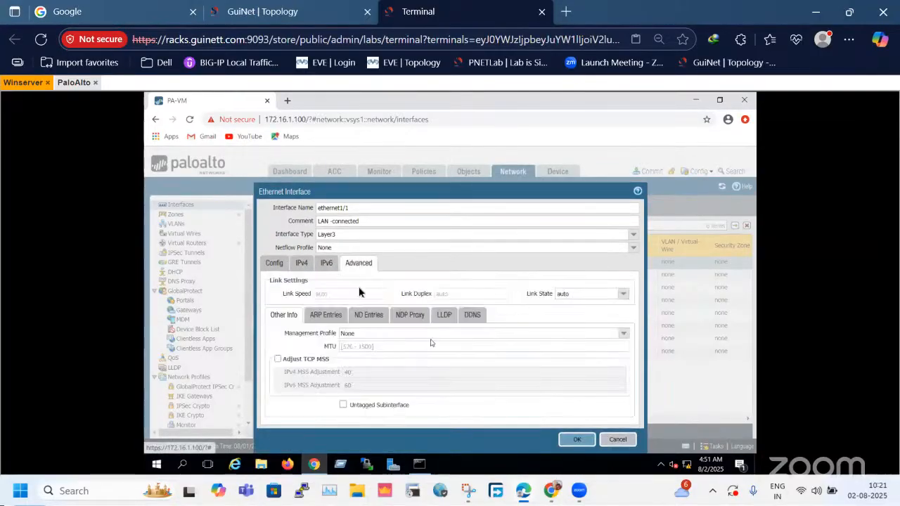
pyautogui.click(324, 264)
pyautogui.click(360, 265)
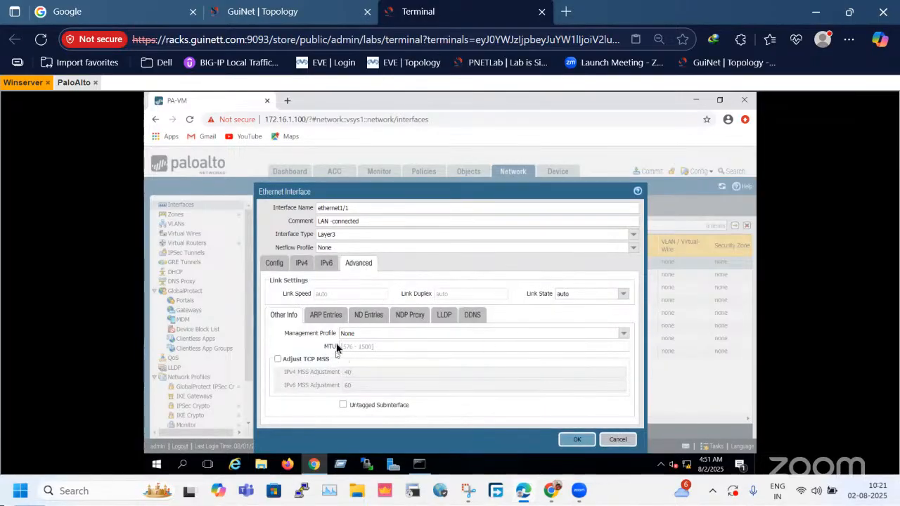
pyautogui.moveTo(281, 333); pyautogui.dragTo(374, 336)
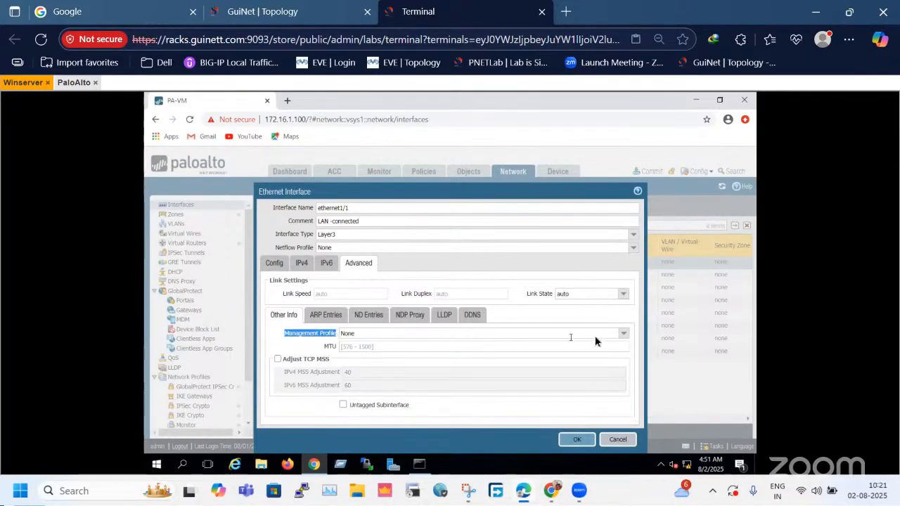
pyautogui.click(623, 333)
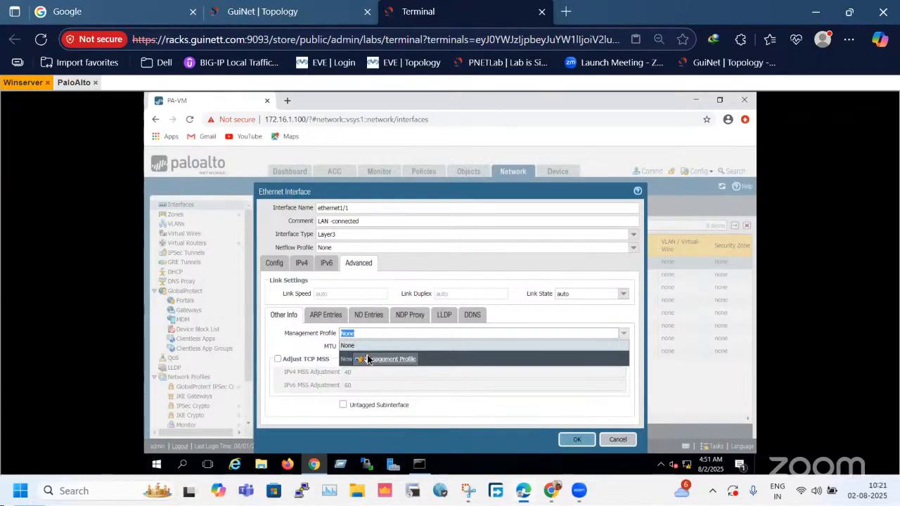
pyautogui.click(368, 357)
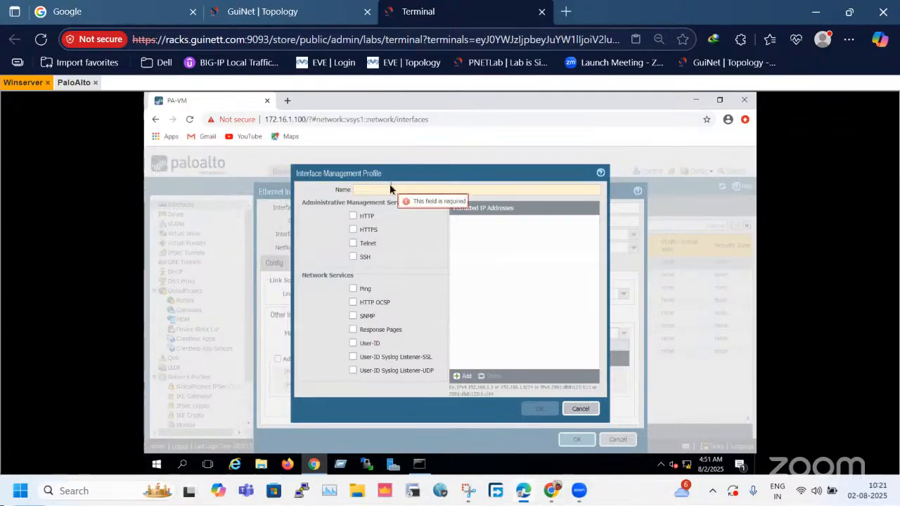
pyautogui.write('m')
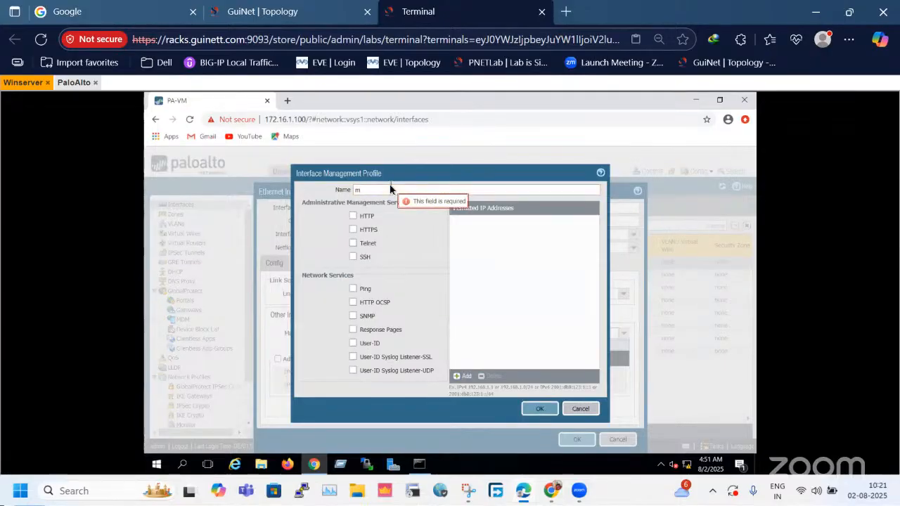
pyautogui.write('gmt-pro')
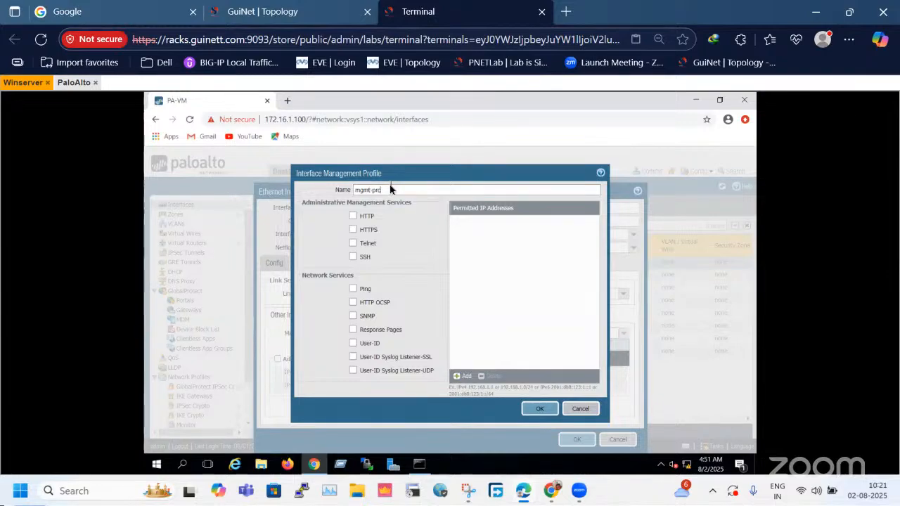
pyautogui.click(353, 288)
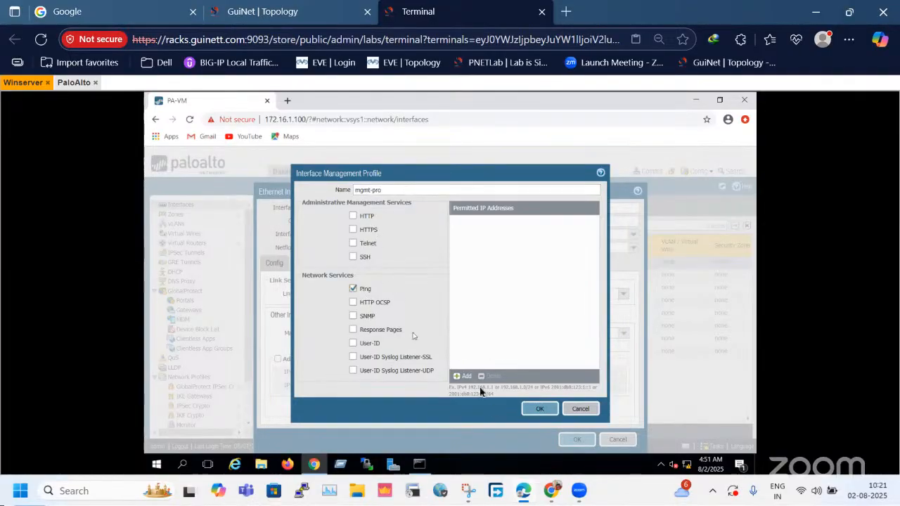
pyautogui.click(540, 409)
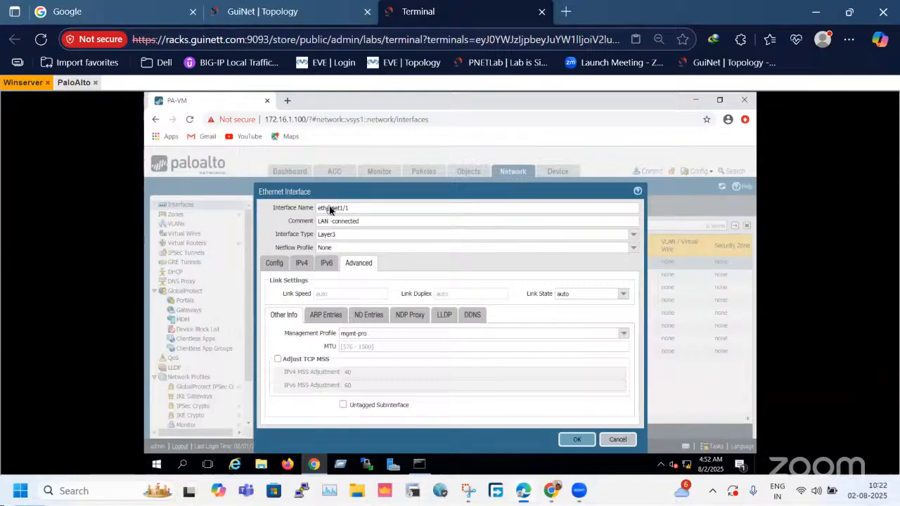
pyautogui.click(575, 441)
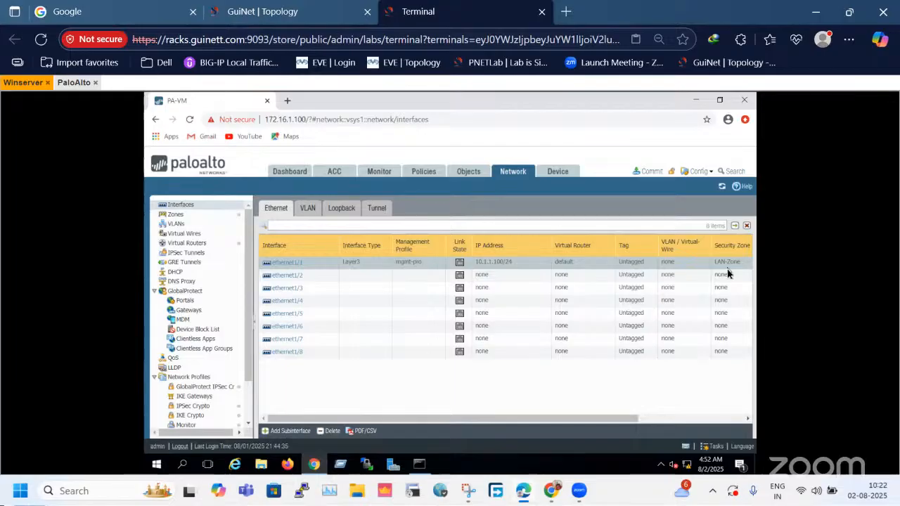
# Check the topology for the firewall's eth1/2 link, and set ethernet1/2's comment to "DMZ-connected".
pyautogui.click(294, 11)
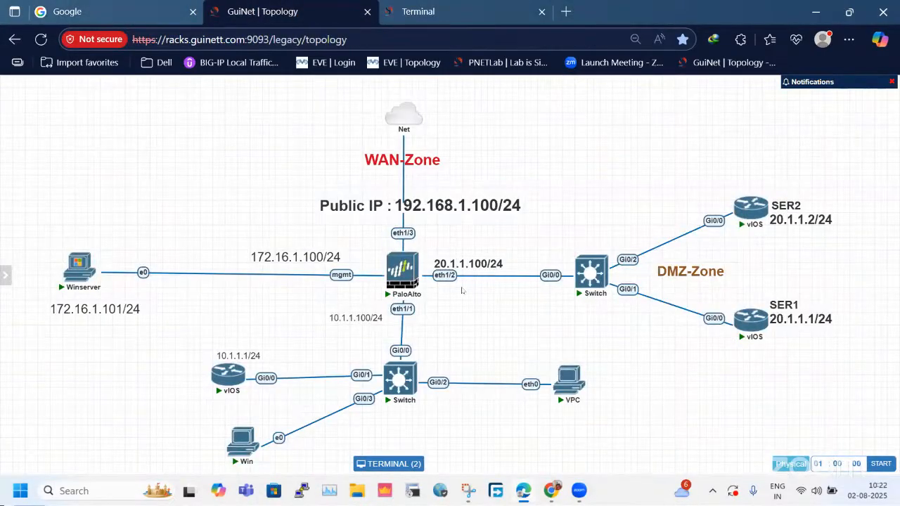
pyautogui.click(455, 14)
pyautogui.click(286, 276)
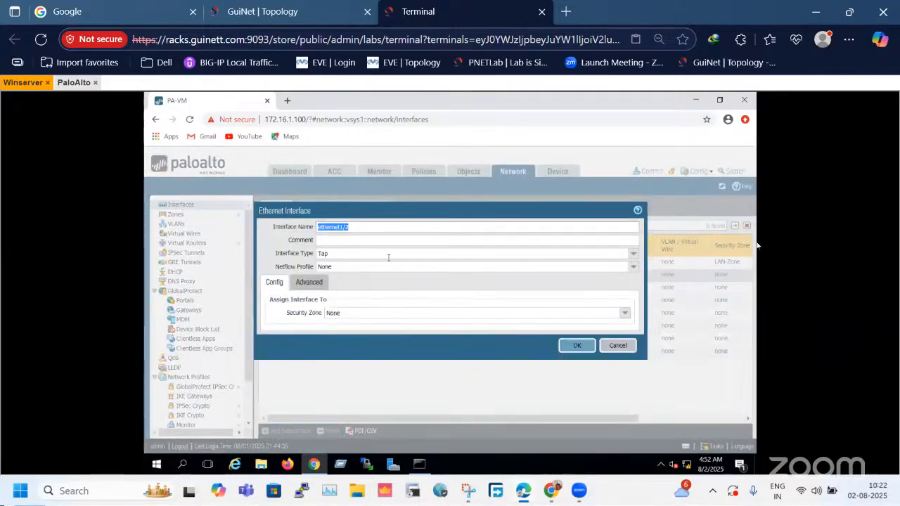
pyautogui.click(477, 239)
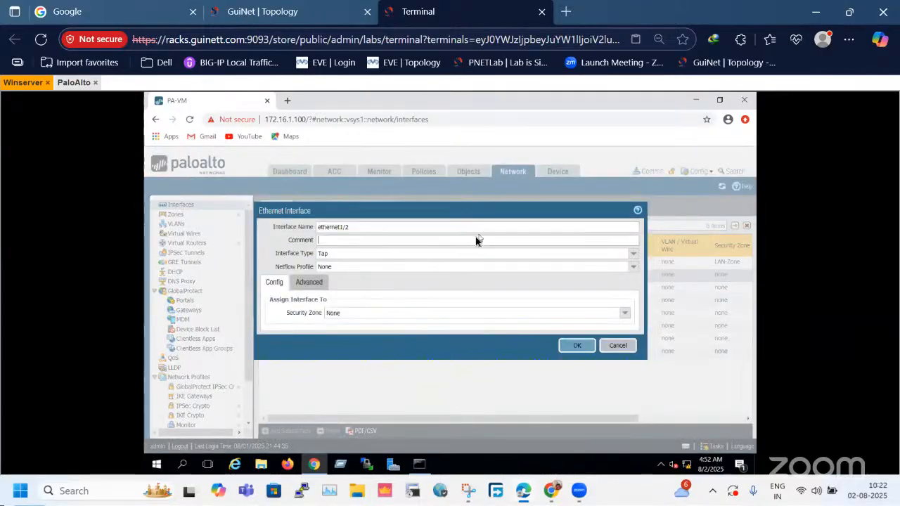
pyautogui.write('CM')
pyautogui.press('BackSpace')
pyautogui.press('BackSpace')
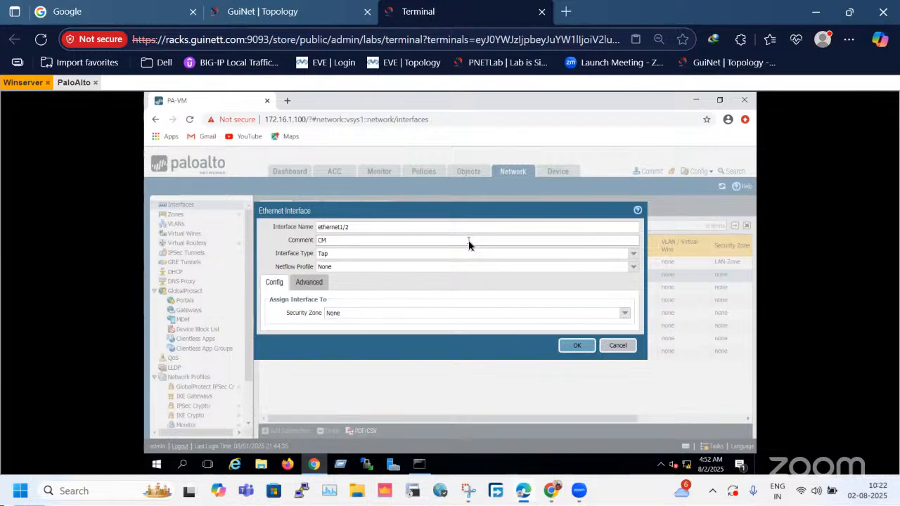
pyautogui.press('BackSpace')
pyautogui.write('MZ-connected')
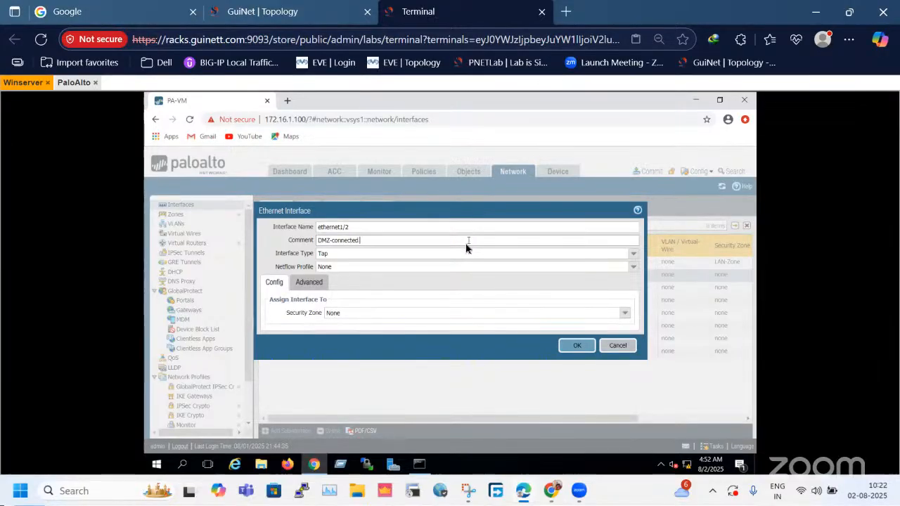
# Set ethernet1/2's interface type to Layer3, staying in the Winserver session.
pyautogui.click(629, 256)
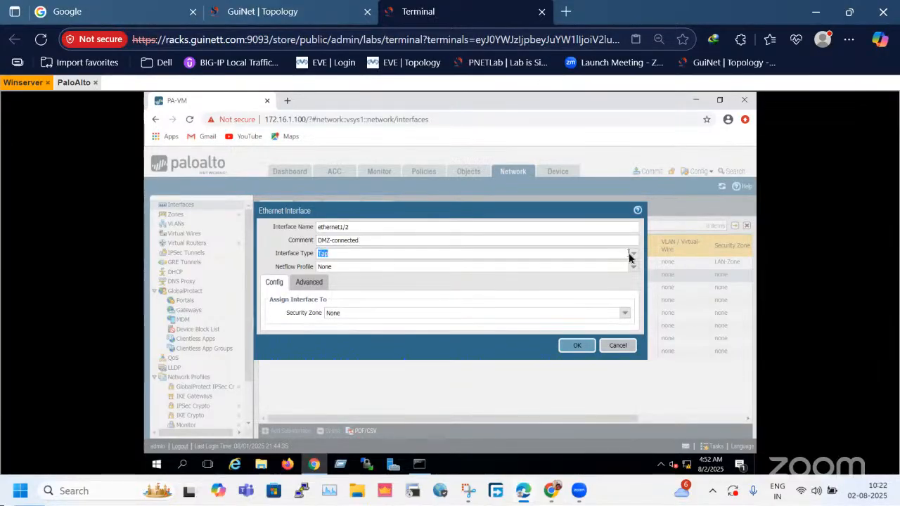
pyautogui.click(630, 258)
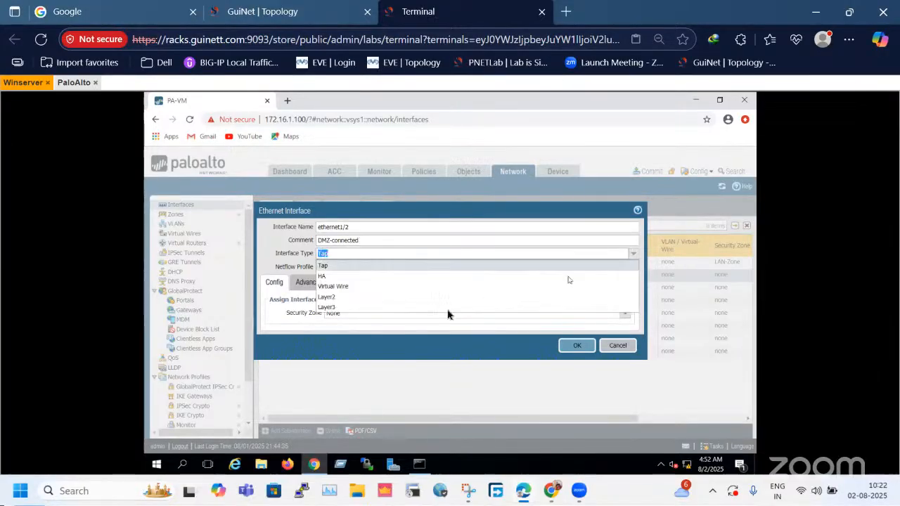
pyautogui.click(360, 310)
pyautogui.moveTo(276, 255); pyautogui.dragTo(306, 251)
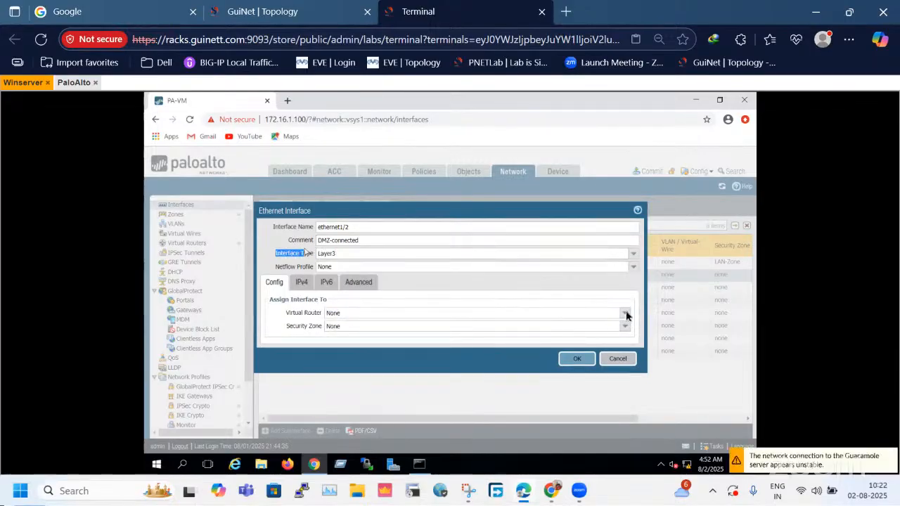
pyautogui.click(77, 82)
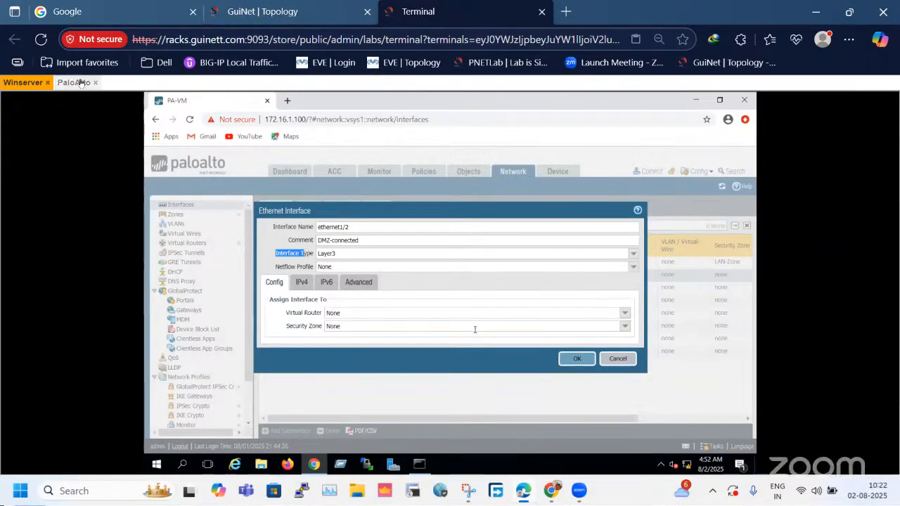
pyautogui.click(35, 86)
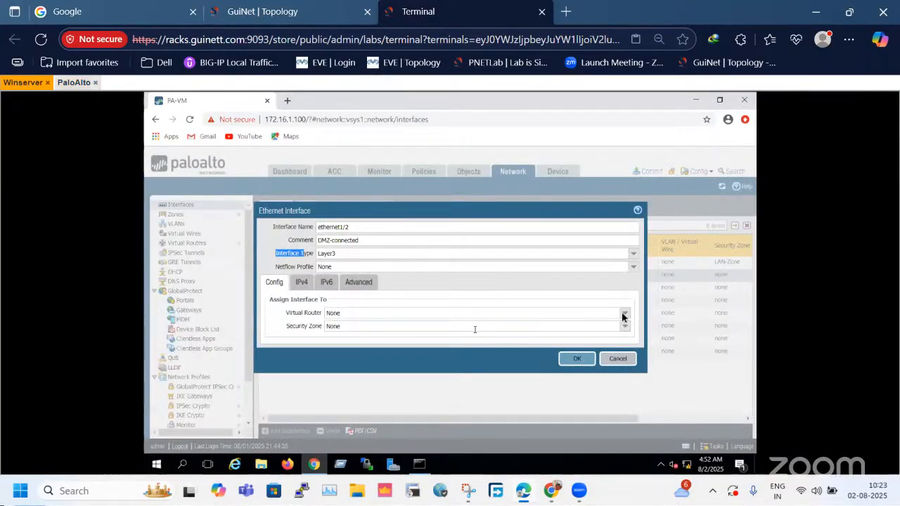
# Assign ethernet1/2 to the default virtual router and the DMZ-Zone security zone, and save the interface.
pyautogui.click(309, 10)
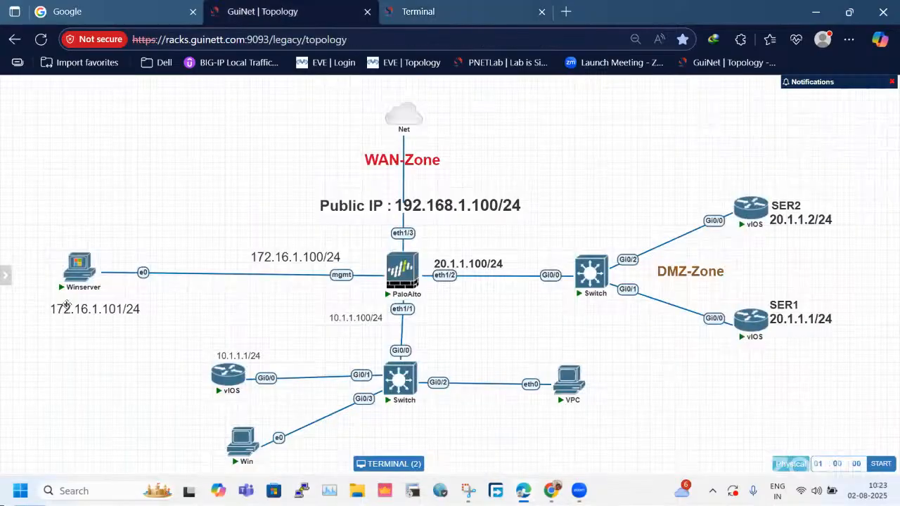
pyautogui.click(71, 266)
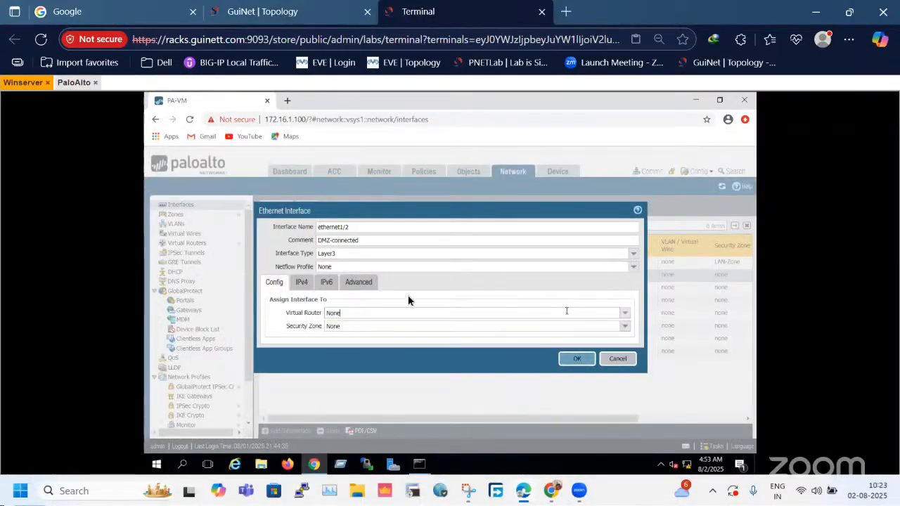
pyautogui.moveTo(283, 316); pyautogui.dragTo(314, 318)
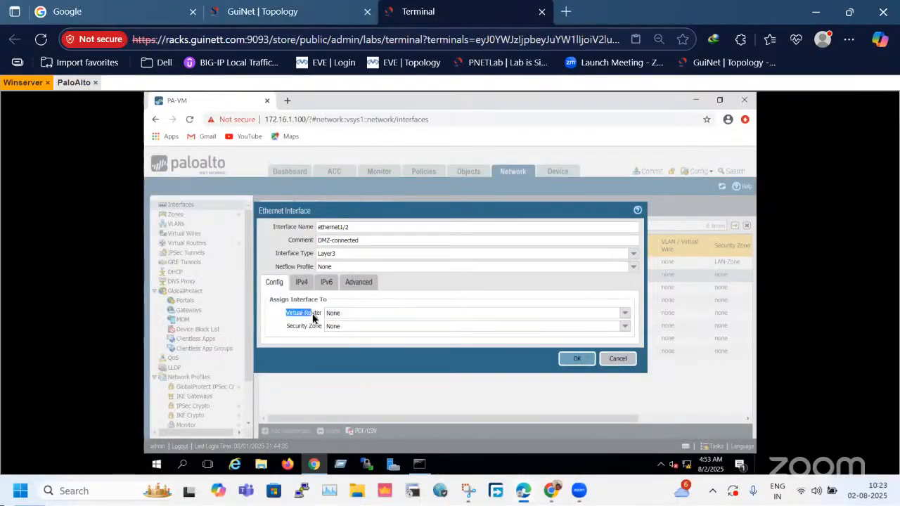
pyautogui.click(624, 312)
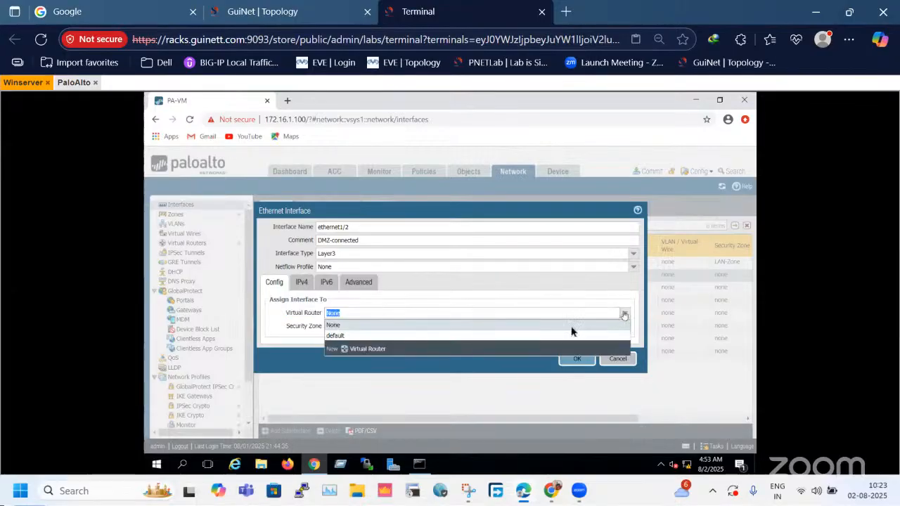
pyautogui.click(355, 336)
pyautogui.moveTo(286, 324); pyautogui.dragTo(311, 324)
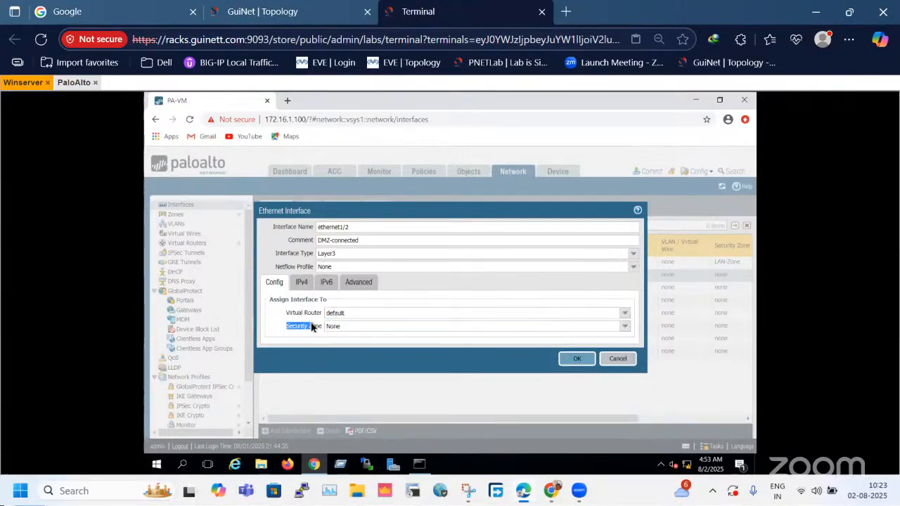
pyautogui.click(625, 327)
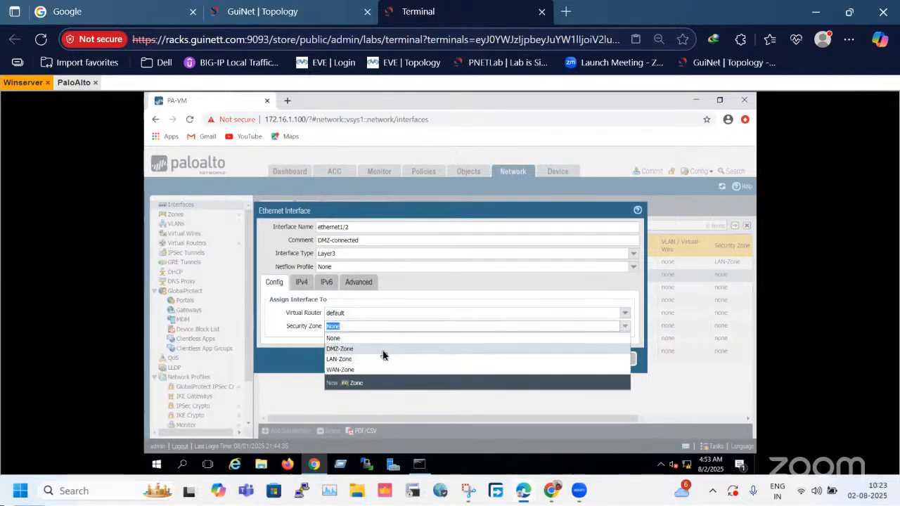
pyautogui.click(384, 350)
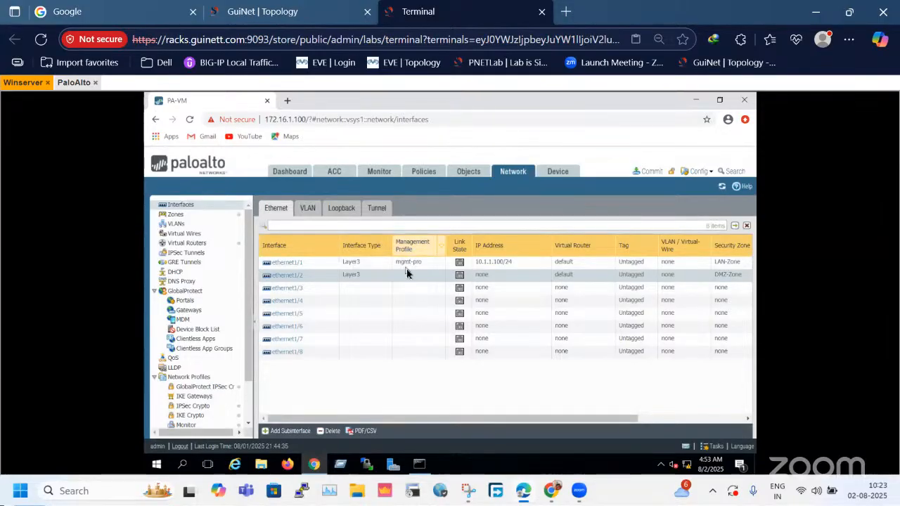
# Check the topology for the firewall's eth1/3 link, and open ethernet1/3 for editing in the Winserver session.
pyautogui.click(301, 10)
pyautogui.click(77, 268)
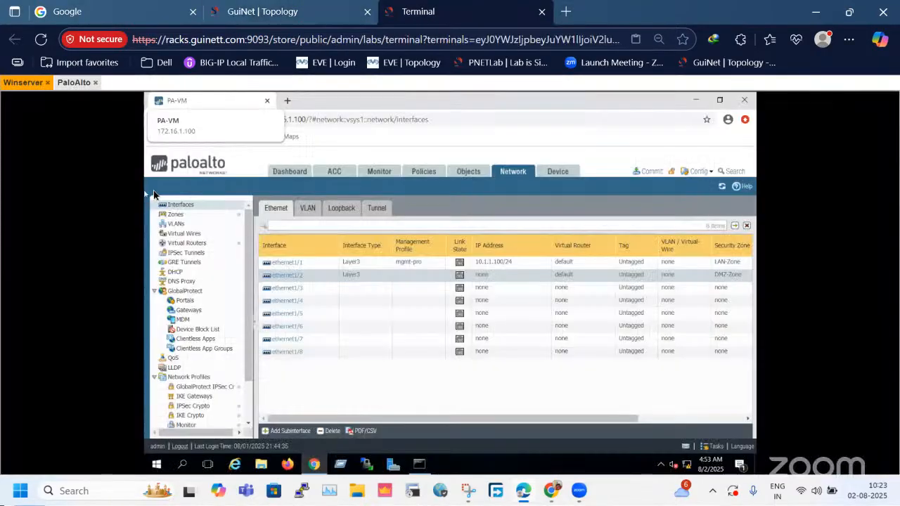
pyautogui.click(267, 10)
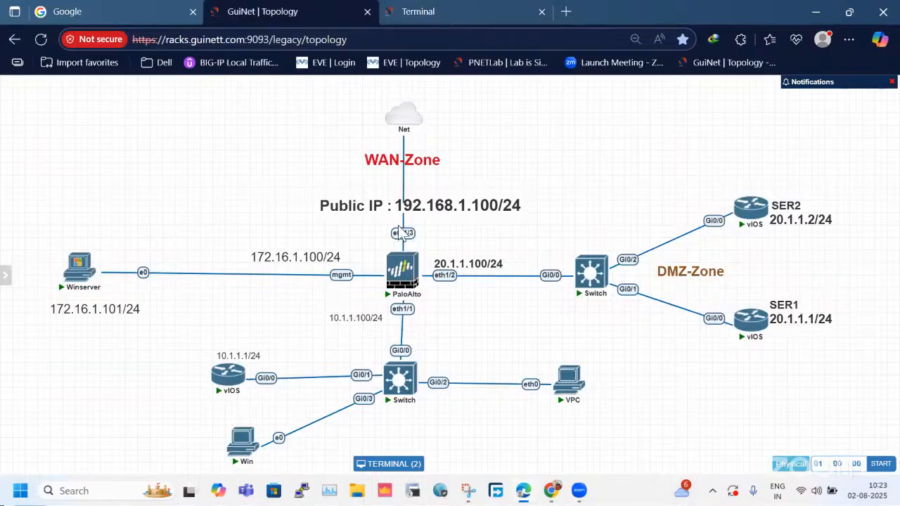
pyautogui.click(419, 11)
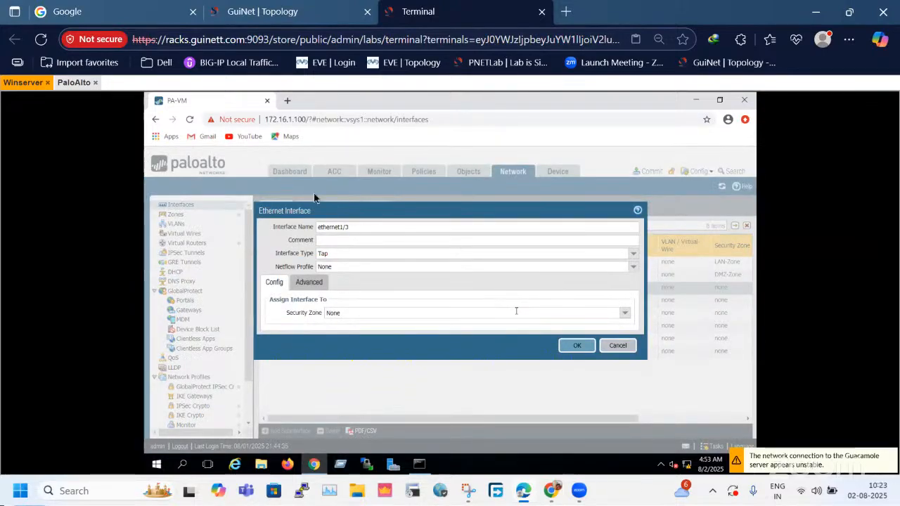
# Compare the open ethernet1/3 settings with the WAN link on eth1/3 in the topology.
pyautogui.click(311, 11)
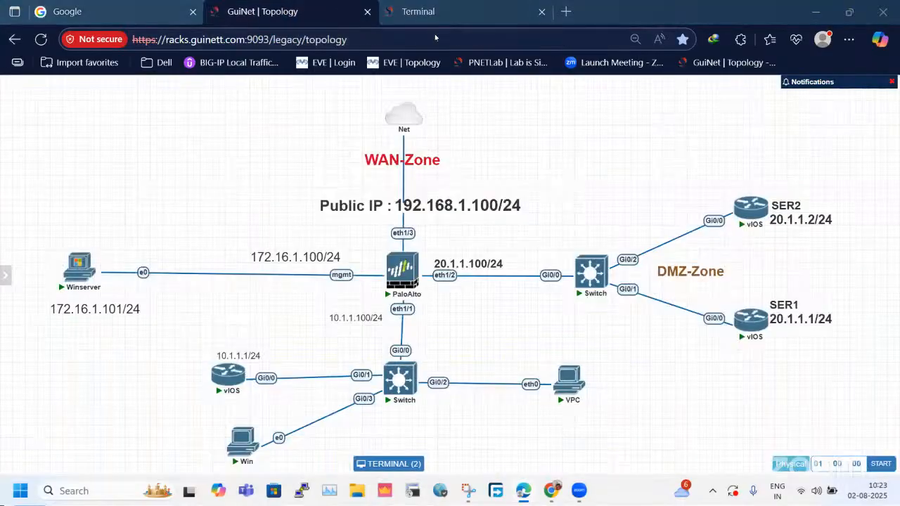
pyautogui.click(429, 15)
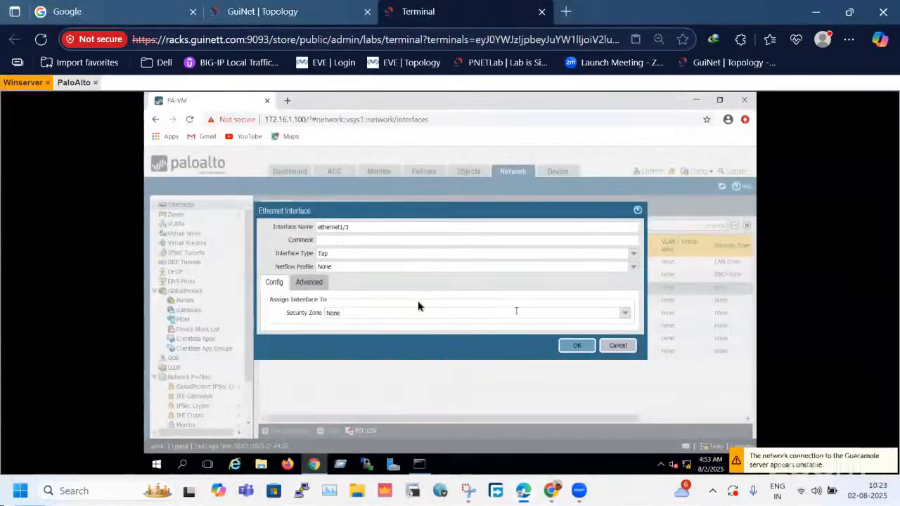
pyautogui.click(74, 83)
pyautogui.click(26, 84)
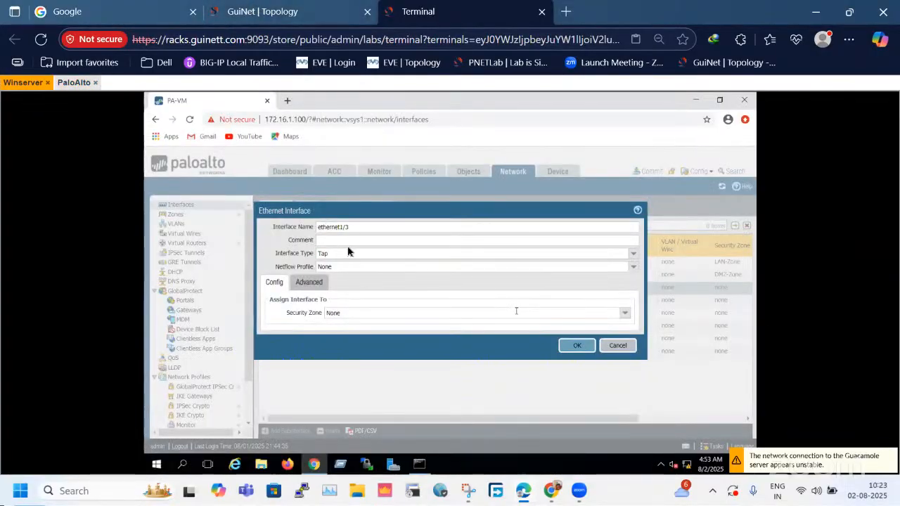
pyautogui.click(344, 9)
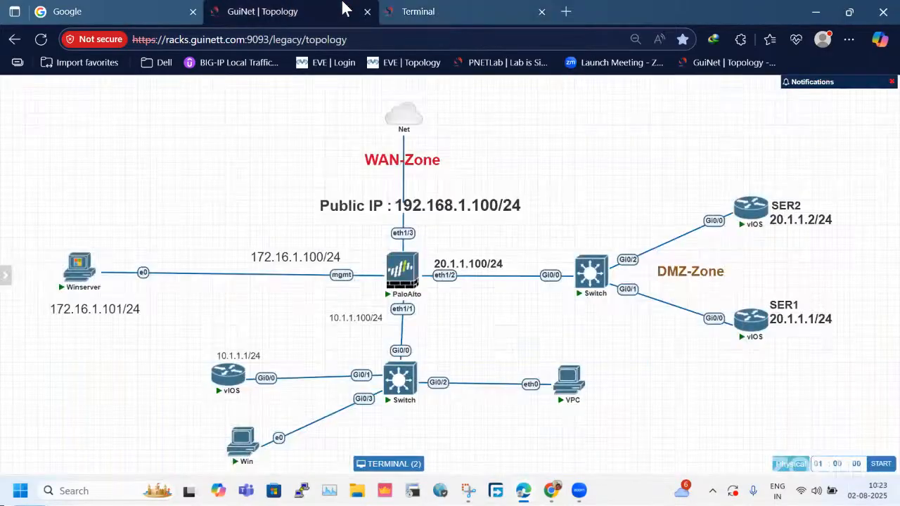
pyautogui.click(418, 11)
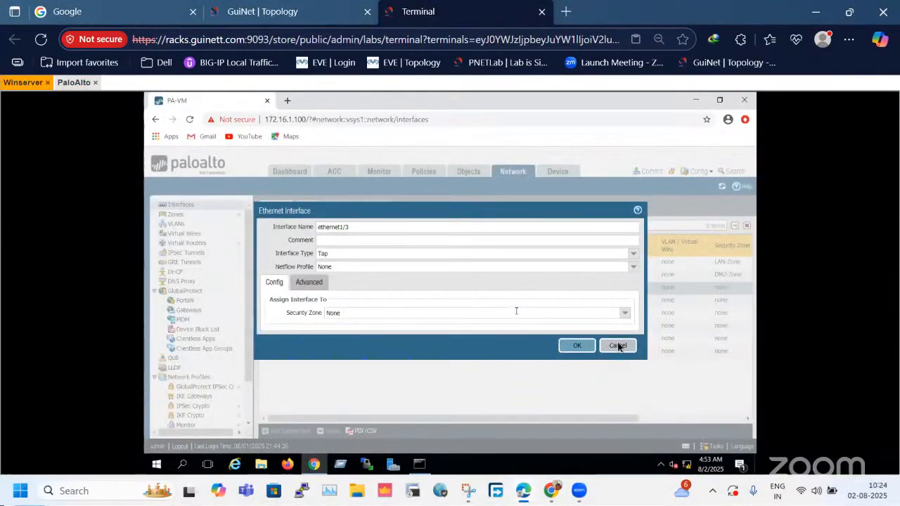
pyautogui.click(323, 14)
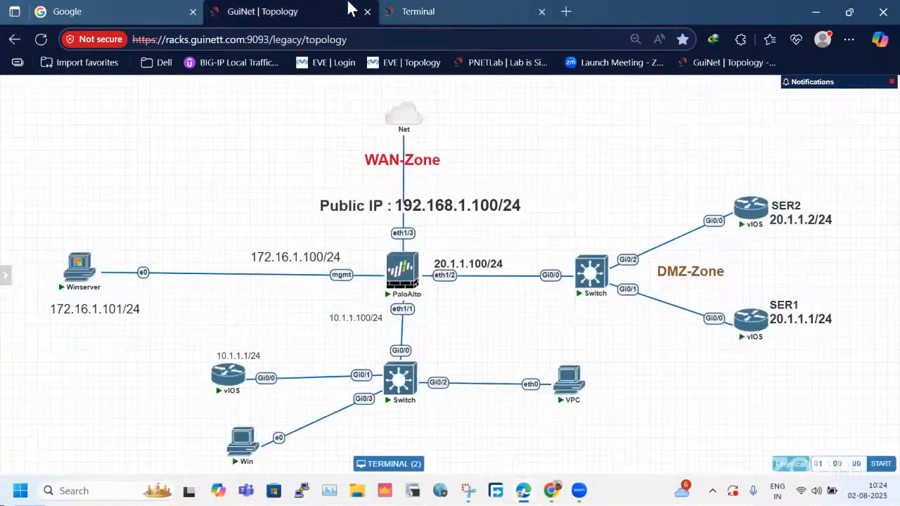
pyautogui.hotkey('ctrl', 'Tab')
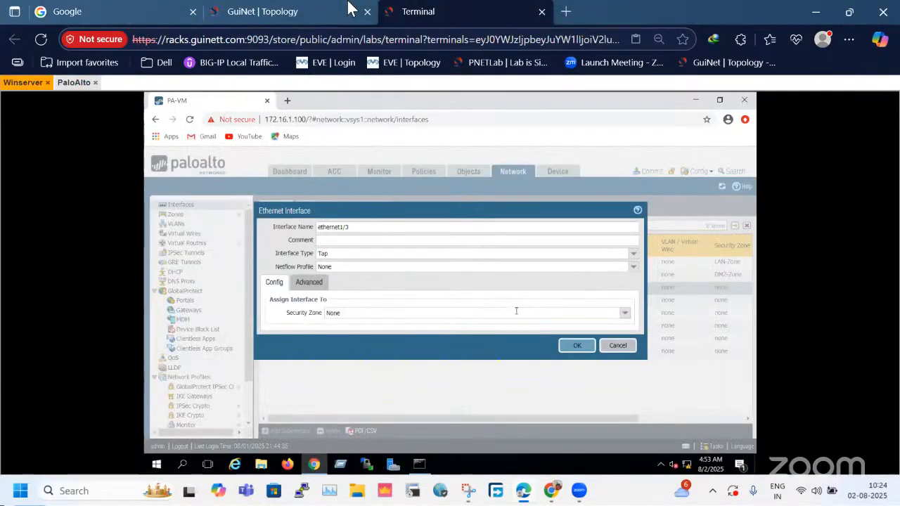
# Check whether the PaloAlto console responds, and close the Winserver terminal session.
pyautogui.click(79, 85)
pyautogui.click(437, 333)
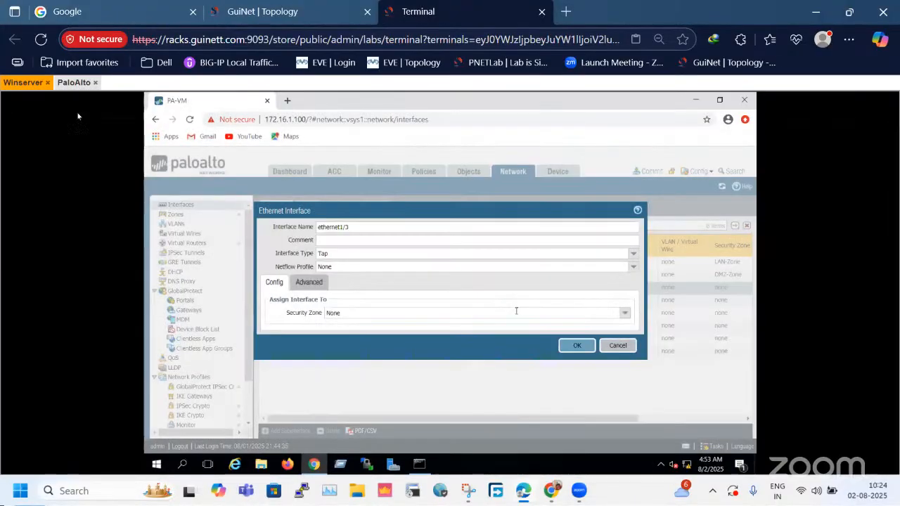
pyautogui.click(49, 84)
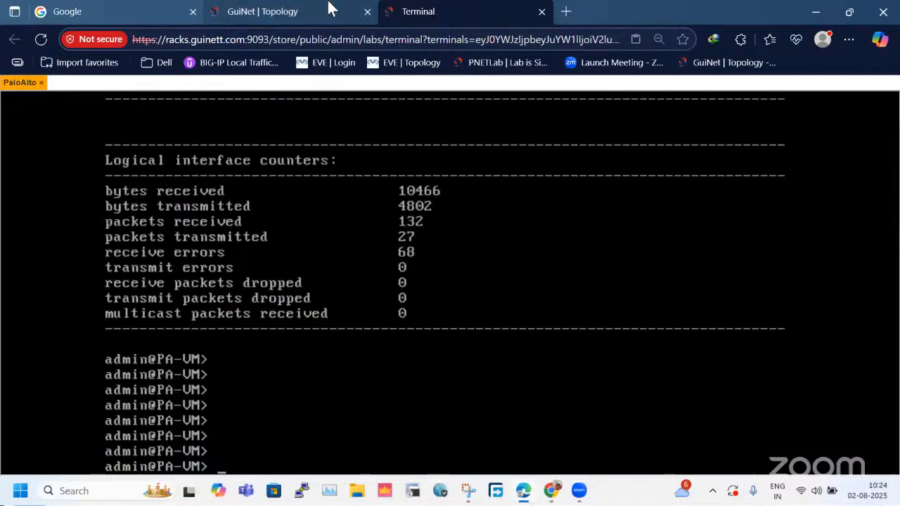
# Try to reopen the Winserver node from the topology, and reload the topology page.
pyautogui.click(331, 9)
pyautogui.moveTo(76, 275)
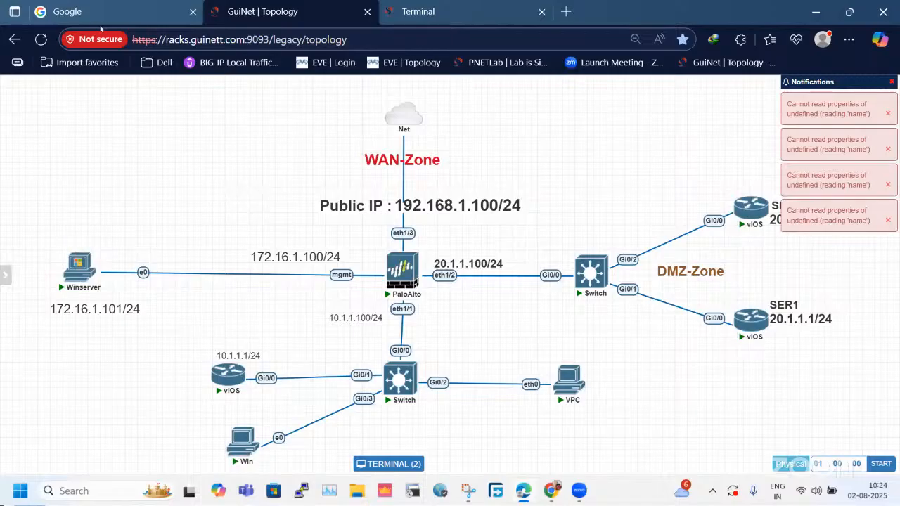
pyautogui.press('F5')
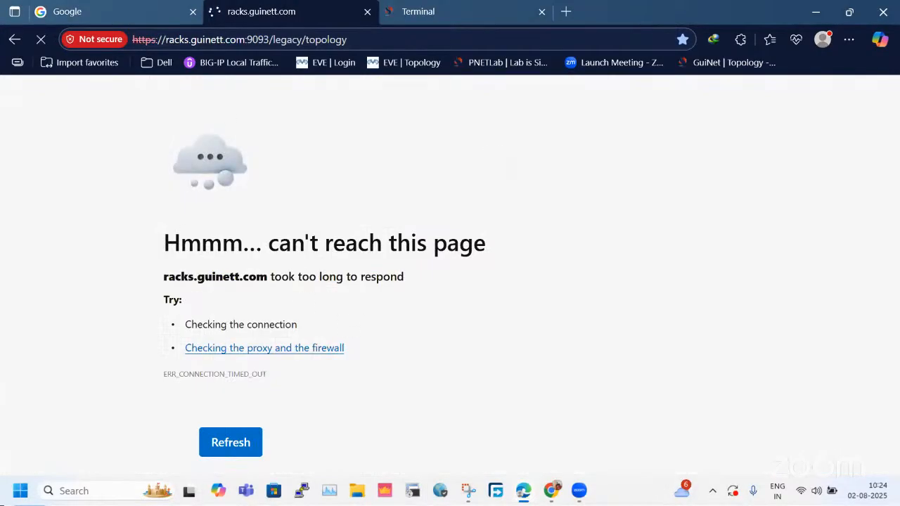
pyautogui.click(848, 47)
pyautogui.click(712, 112)
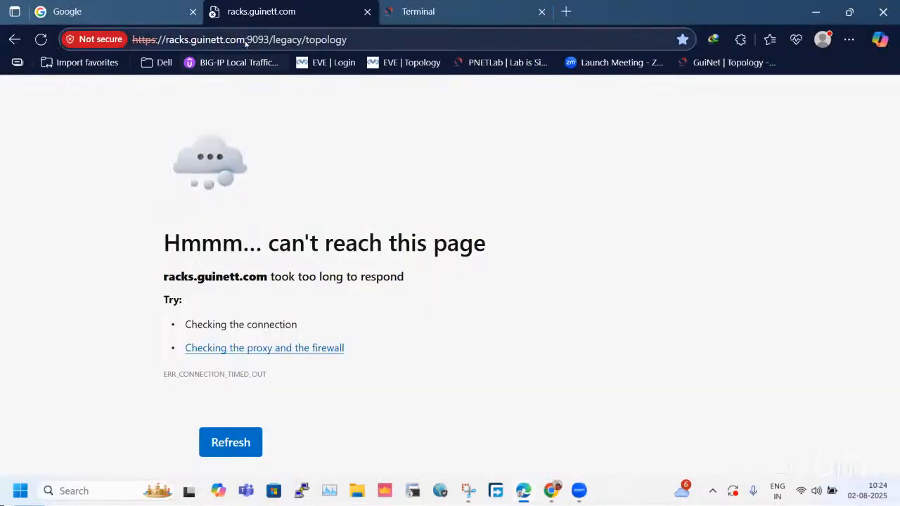
pyautogui.click(244, 40)
pyautogui.hotkey('ctrl', 'c')
pyautogui.hotkey('alt', 'Tab')
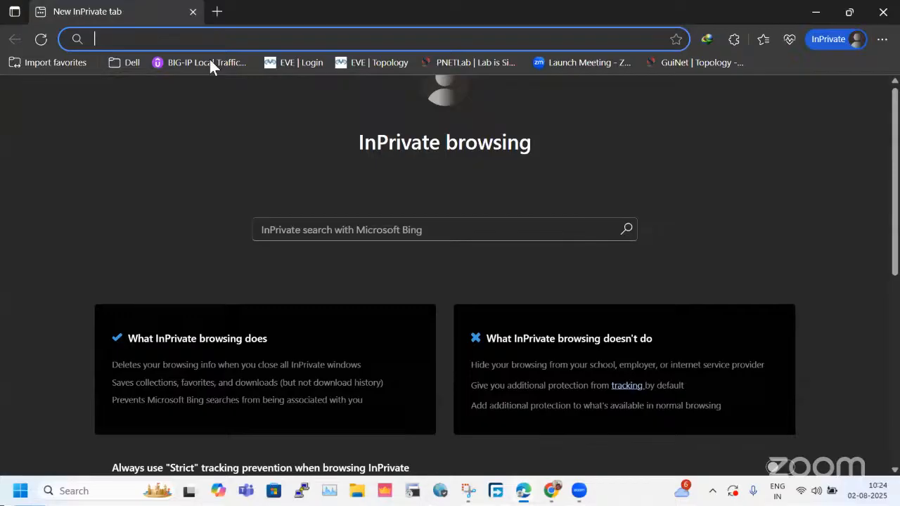
pyautogui.hotkey('ctrl', 'v')
pyautogui.press('Return')
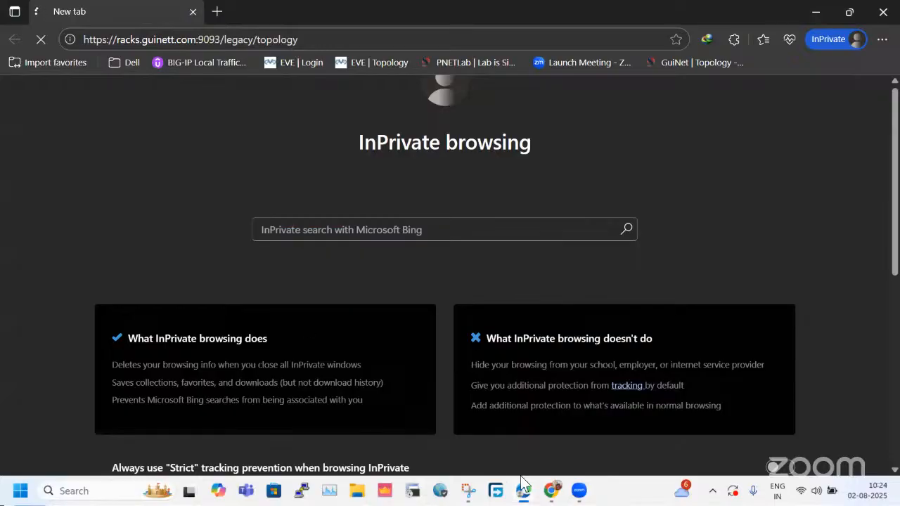
# Retry the topology page in the regular browser window, close its topology and Terminal tabs, and return to the InPrivate window.
pyautogui.moveTo(524, 492)
pyautogui.click(461, 437)
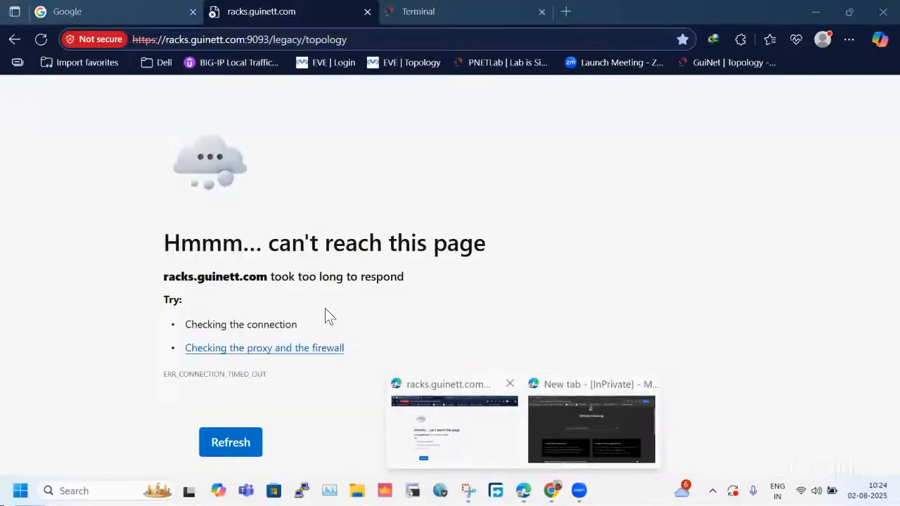
pyautogui.click(235, 145)
pyautogui.click(43, 39)
pyautogui.click(434, 22)
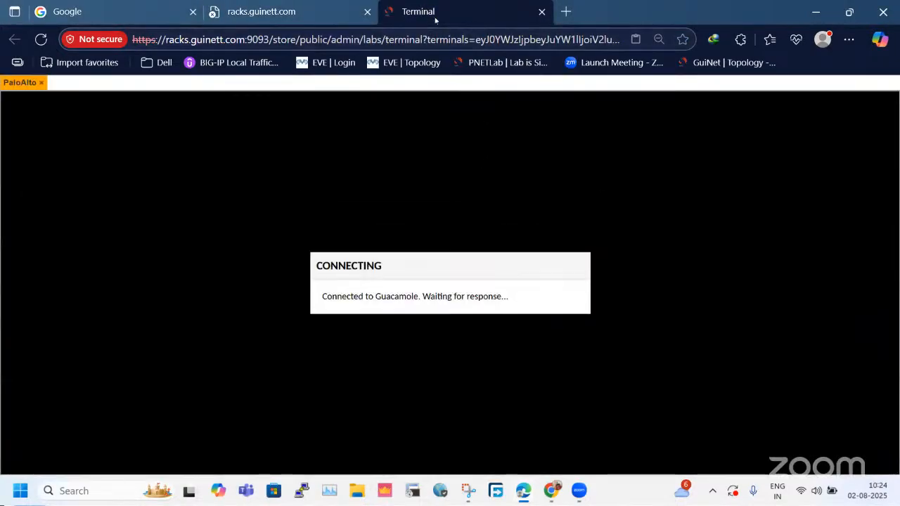
pyautogui.click(348, 11)
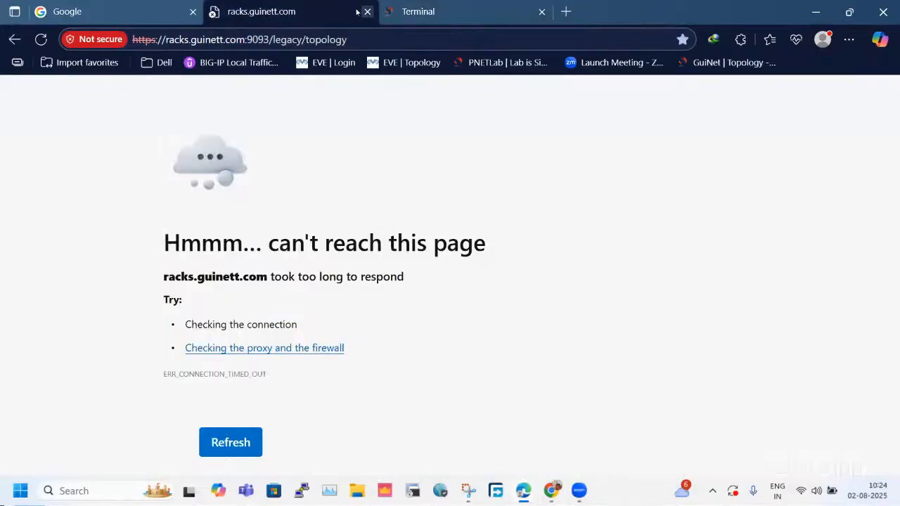
pyautogui.click(367, 11)
pyautogui.click(366, 11)
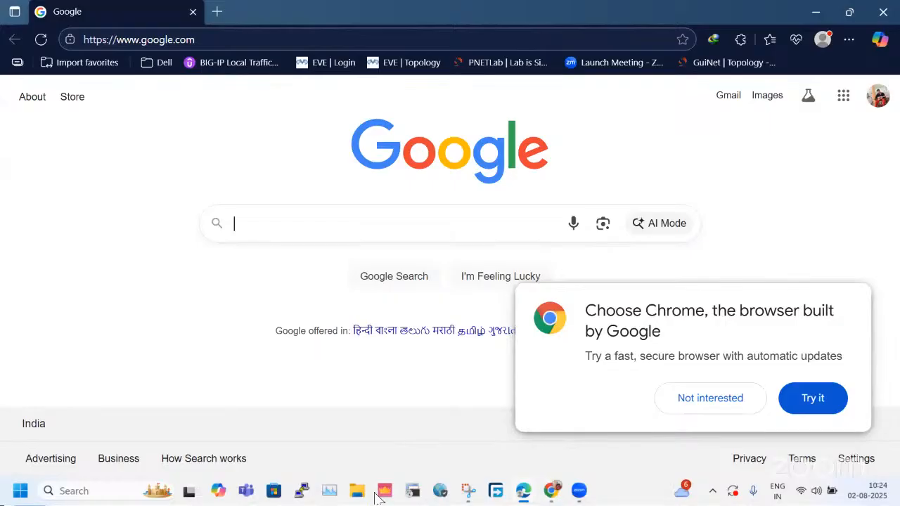
pyautogui.click(818, 13)
pyautogui.doubleClick(313, 43)
pyautogui.click(314, 43)
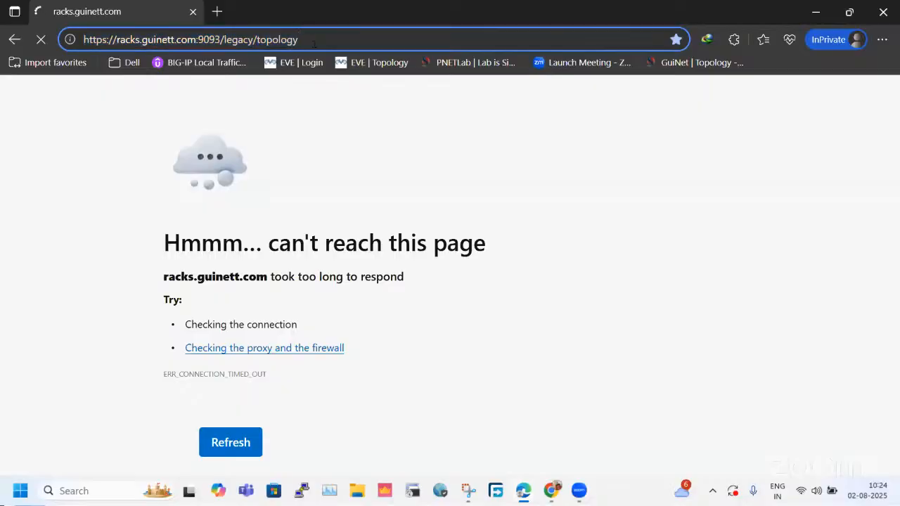
pyautogui.moveTo(313, 42); pyautogui.dragTo(224, 42)
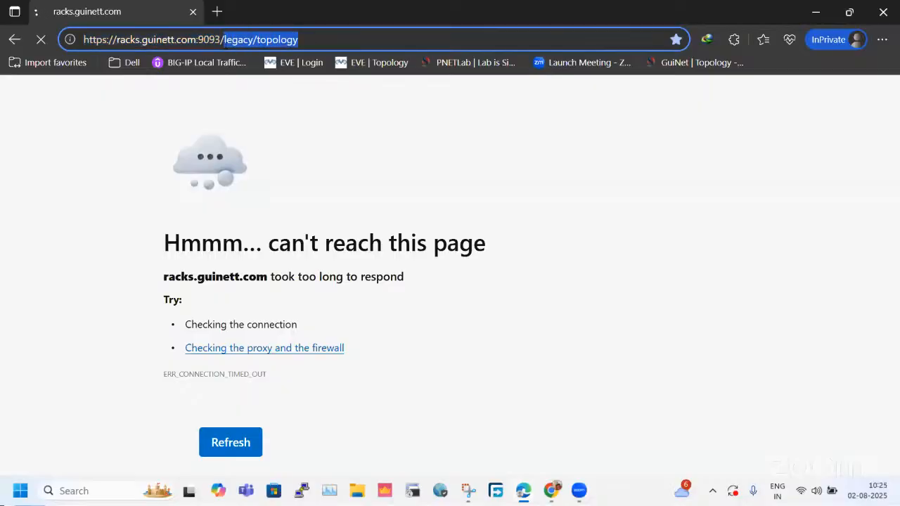
pyautogui.press('BackSpace')
pyautogui.press('Return')
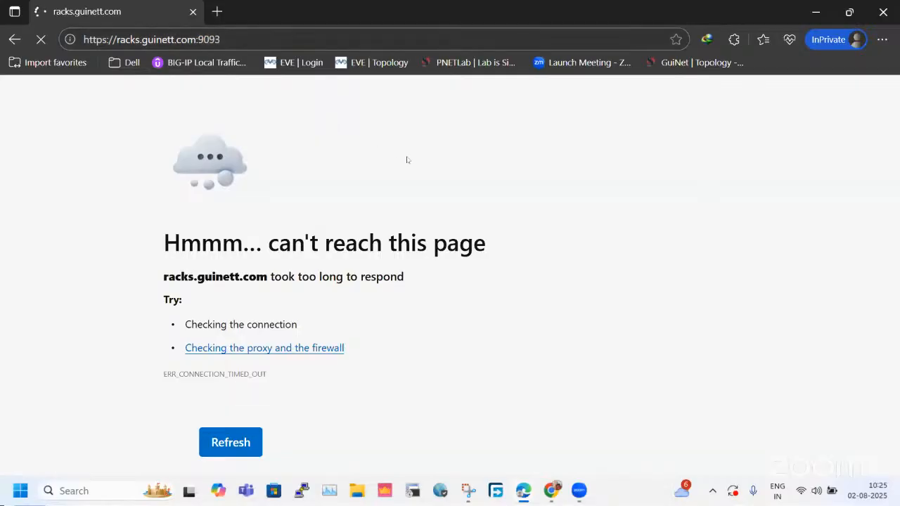
pyautogui.moveTo(261, 41); pyautogui.dragTo(69, 47)
pyautogui.hotkey('ctrl', 'c')
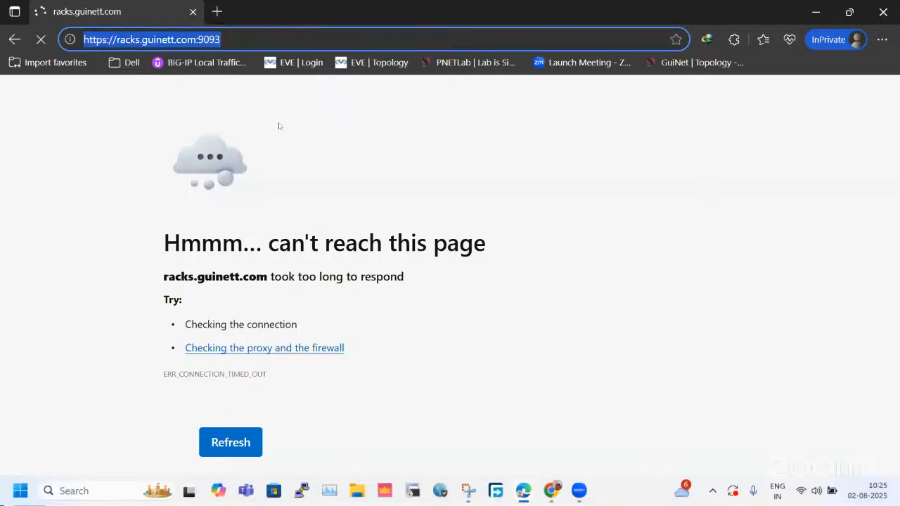
pyautogui.click(217, 11)
pyautogui.click(193, 11)
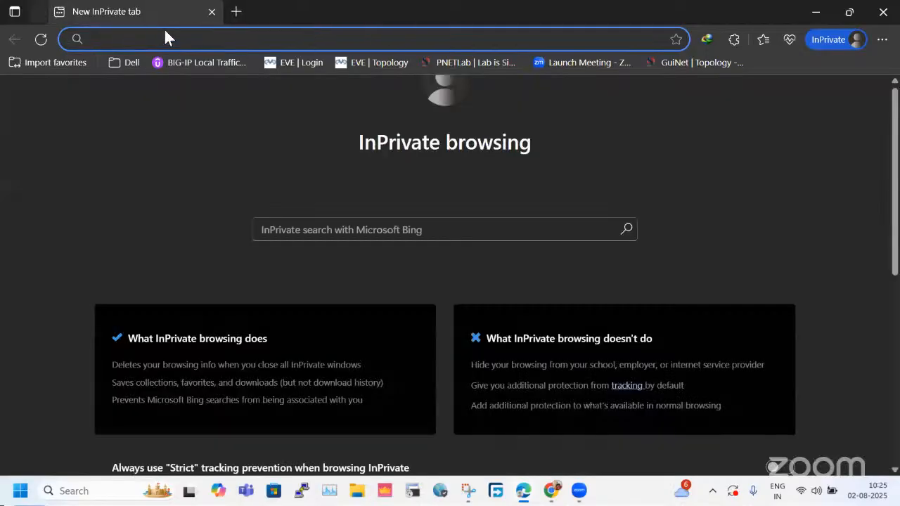
pyautogui.hotkey('ctrl', 'v')
pyautogui.press('Return')
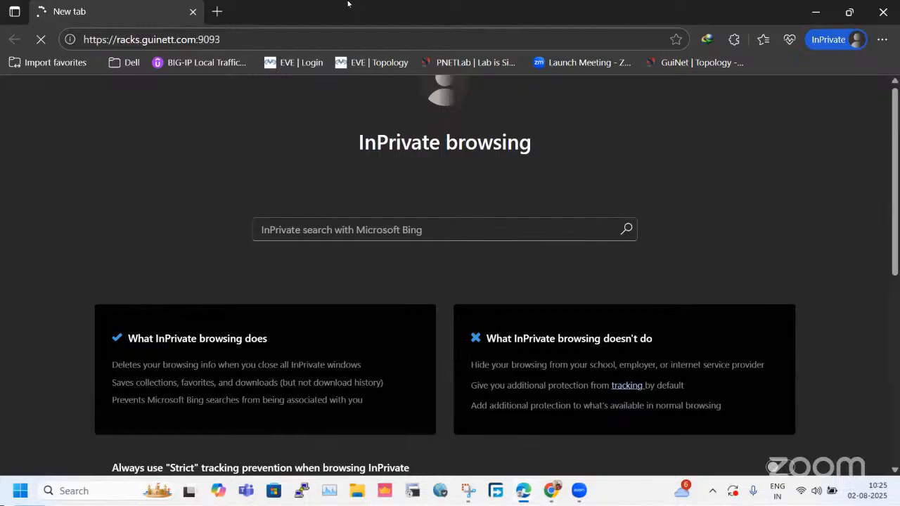
# Try the lab address with a trailing slash in the same tab, and reload it.
pyautogui.click(232, 40)
pyautogui.doubleClick(232, 40)
pyautogui.click(234, 43)
pyautogui.write('/')
pyautogui.press('Return')
pyautogui.press('F5')
# Copy the lab address and load it again in another InPrivate tab that replaces the unresponsive one.
pyautogui.click(239, 35)
pyautogui.hotkey('ctrl', 'c')
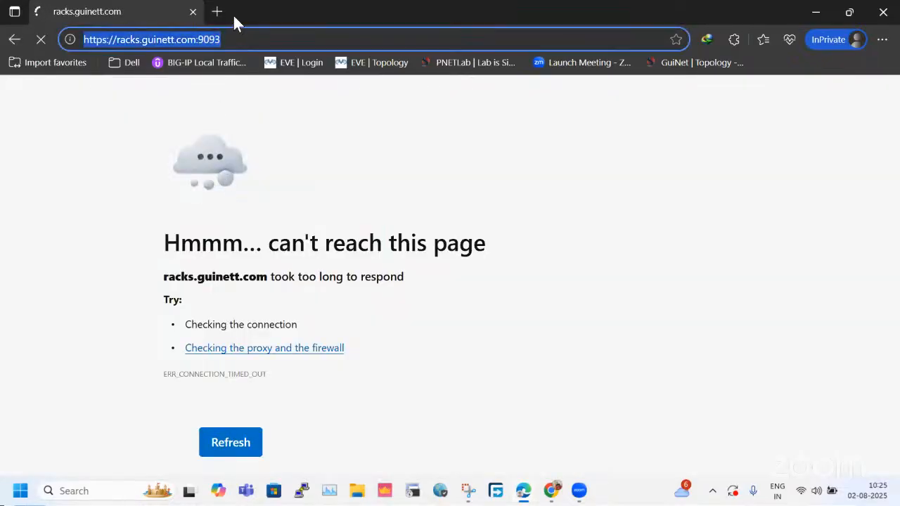
pyautogui.click(216, 14)
pyautogui.hotkey('ctrl', 'v')
pyautogui.press('Return')
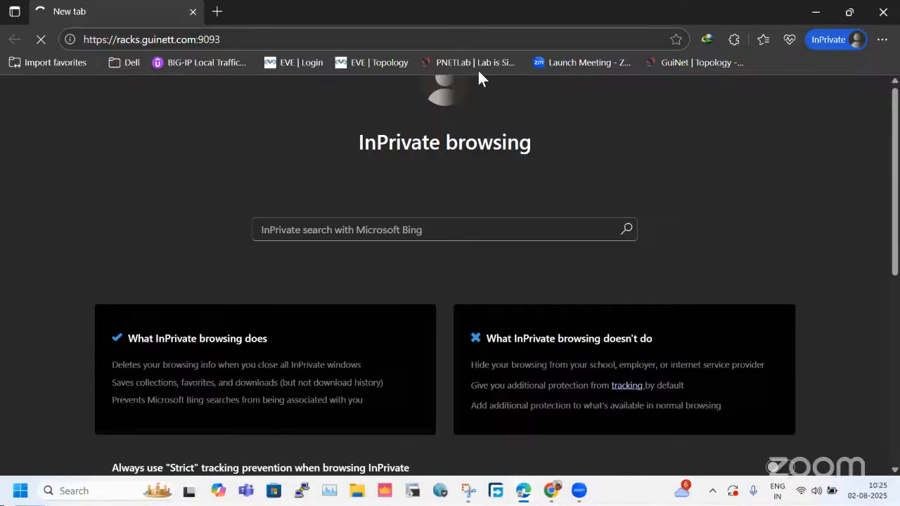
# Try the saved GuiNet topology page in the InPrivate window, and replace that window with a regular Edge window.
pyautogui.click(670, 65)
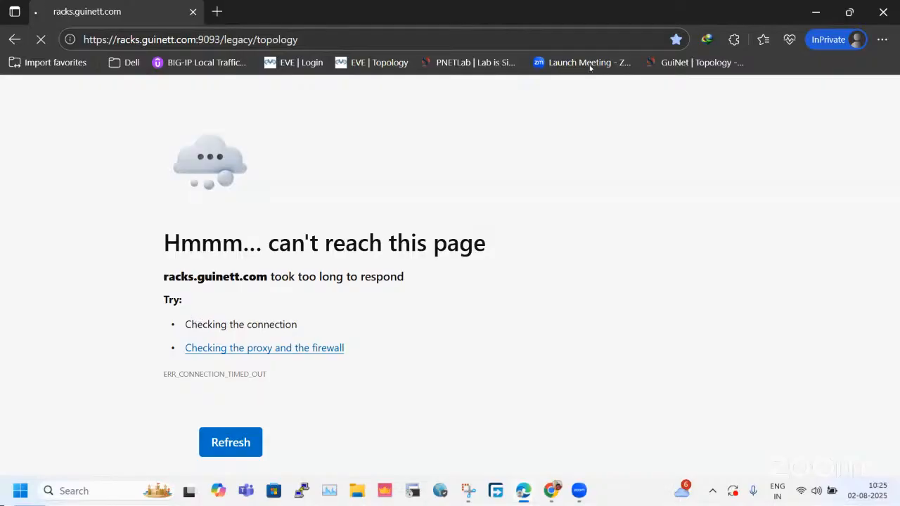
pyautogui.click(883, 12)
pyautogui.click(523, 491)
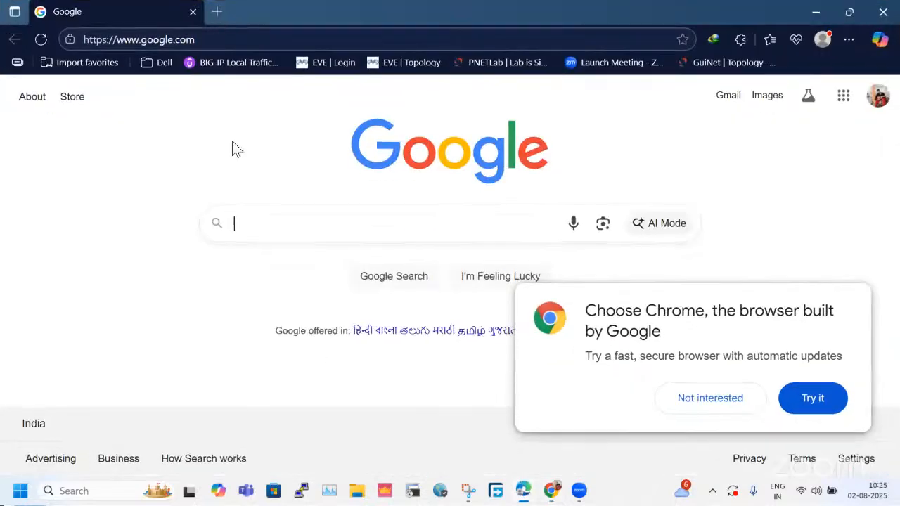
# Try the saved GuiNet topology page in a new tab, closing the Google tab, and copy the page's address.
pyautogui.click(218, 11)
pyautogui.click(192, 12)
pyautogui.click(727, 63)
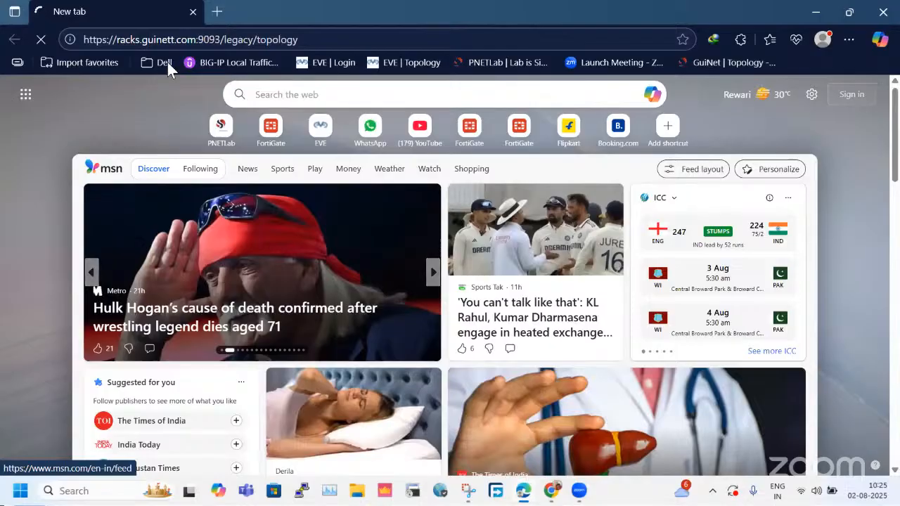
pyautogui.click(112, 39)
pyautogui.rightClick(114, 38)
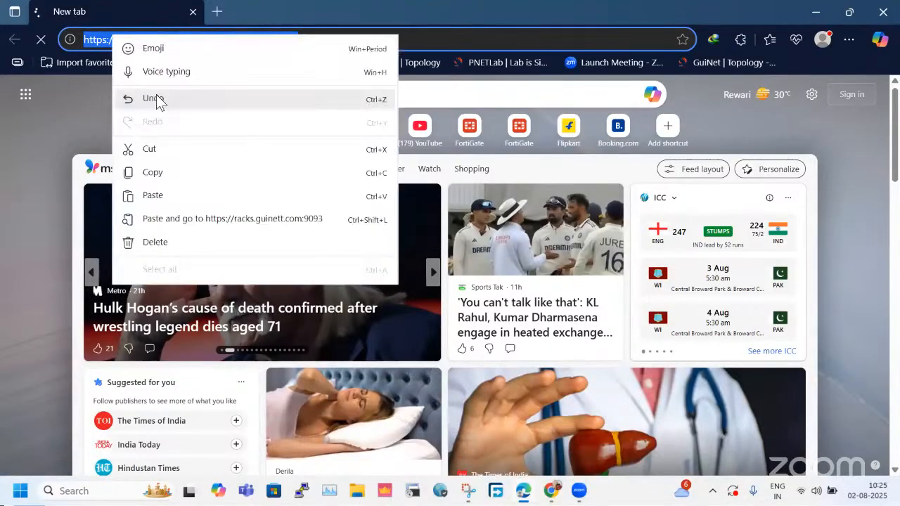
pyautogui.click(156, 174)
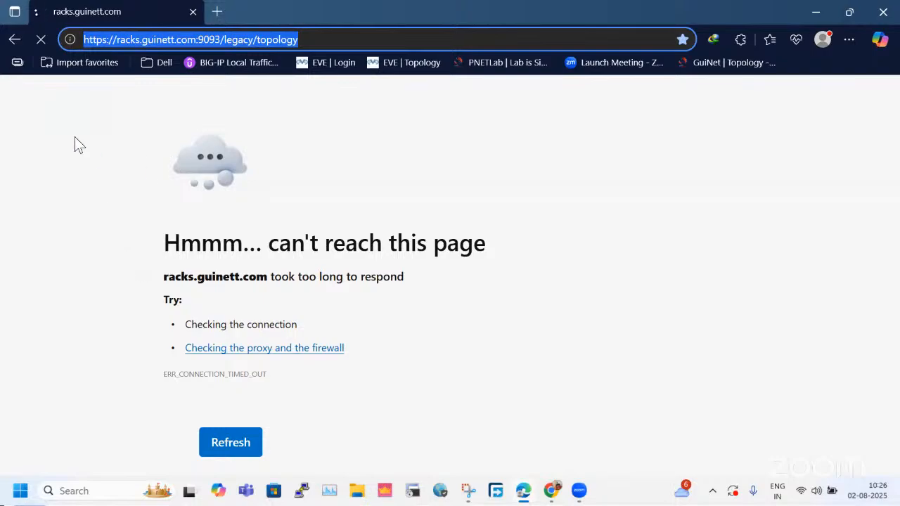
# Stop the stalled page and load the saved GuiNet topology again in a fresh tab that replaces it.
pyautogui.click(41, 40)
pyautogui.click(218, 12)
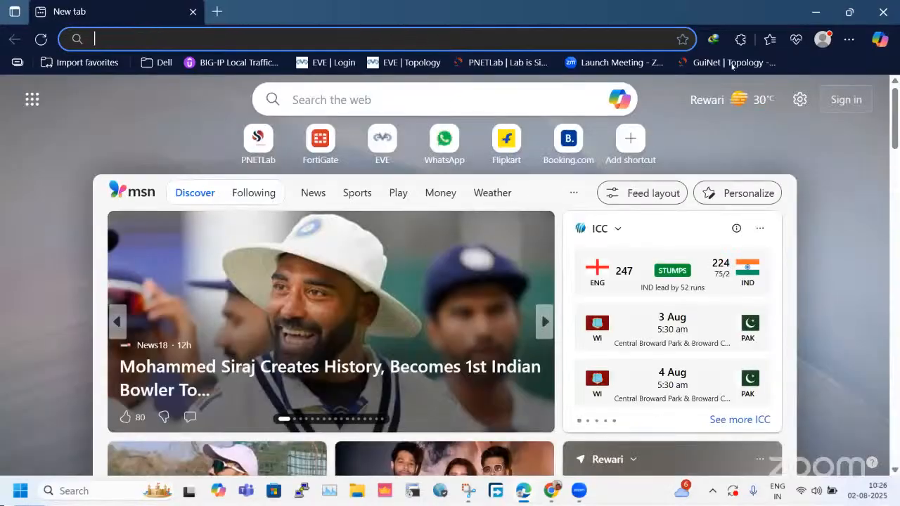
pyautogui.click(732, 62)
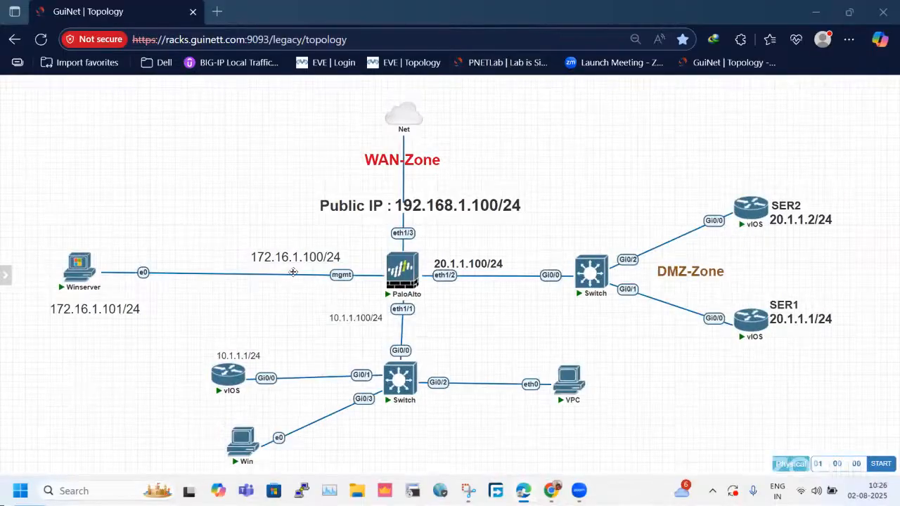
# Open the Winserver console in its own browser tab, and check the WAN link's addressing on the topology.
pyautogui.click(79, 281)
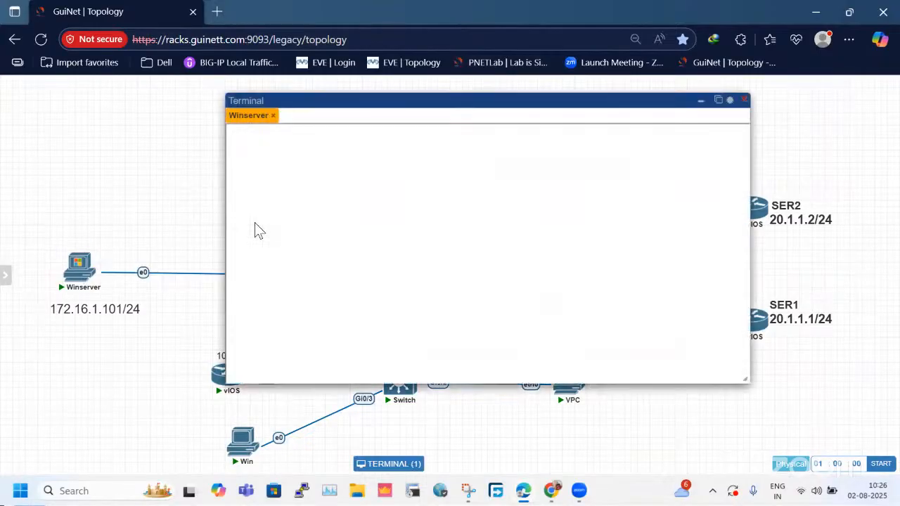
pyautogui.click(718, 100)
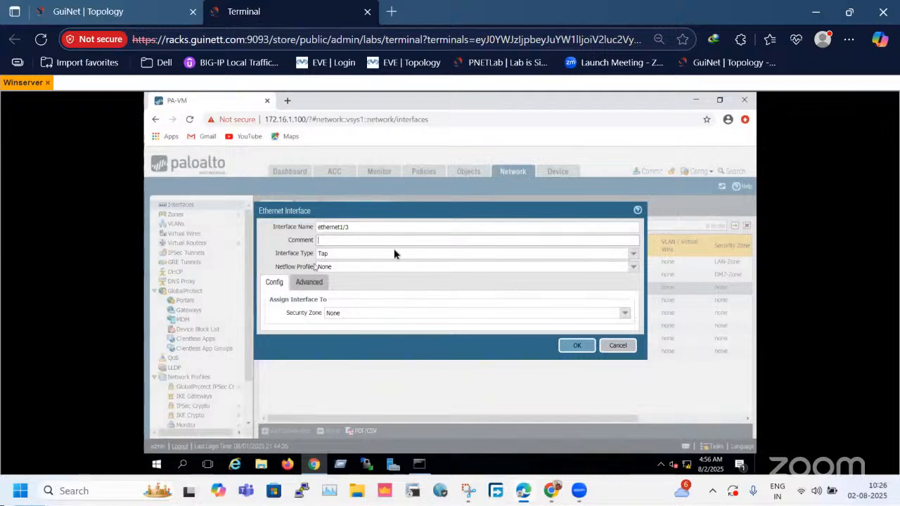
pyautogui.click(90, 11)
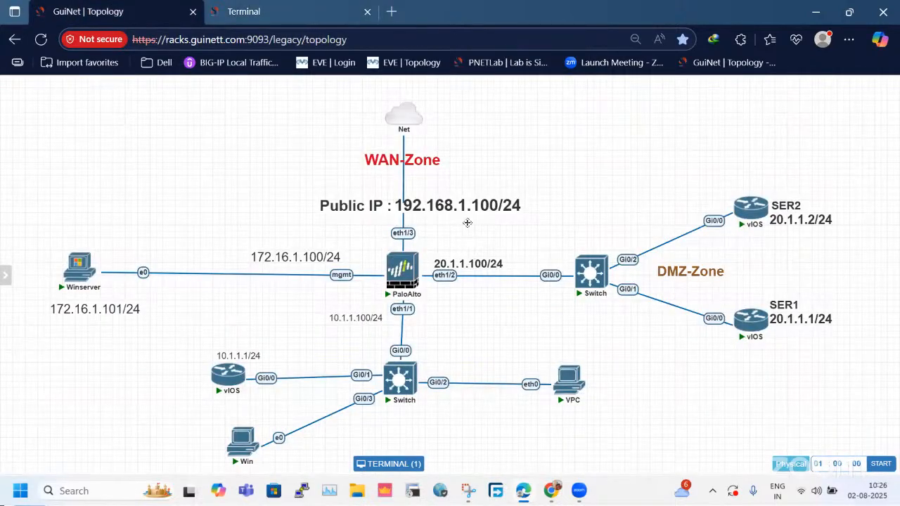
pyautogui.click(278, 12)
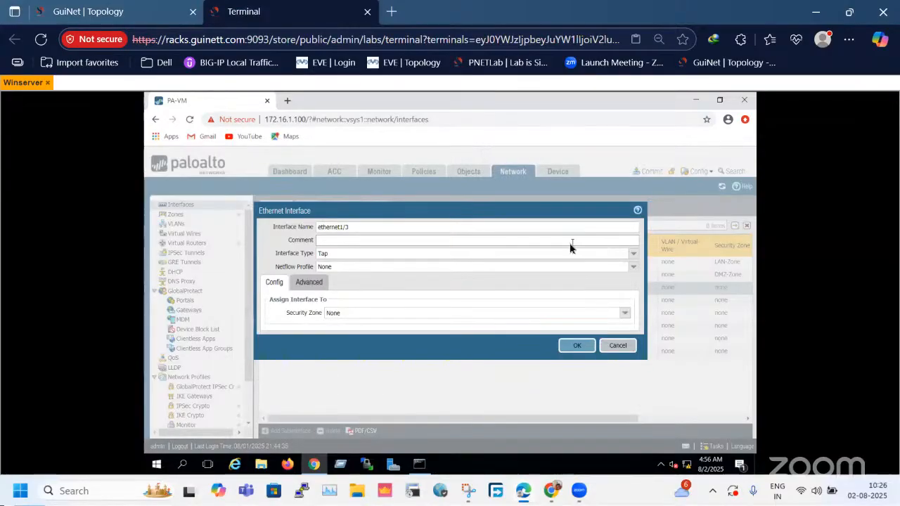
# Give ethernet1/3 the comment "Internet link" and set its interface type to Layer3.
pyautogui.click(506, 242)
pyautogui.write('Internet link')
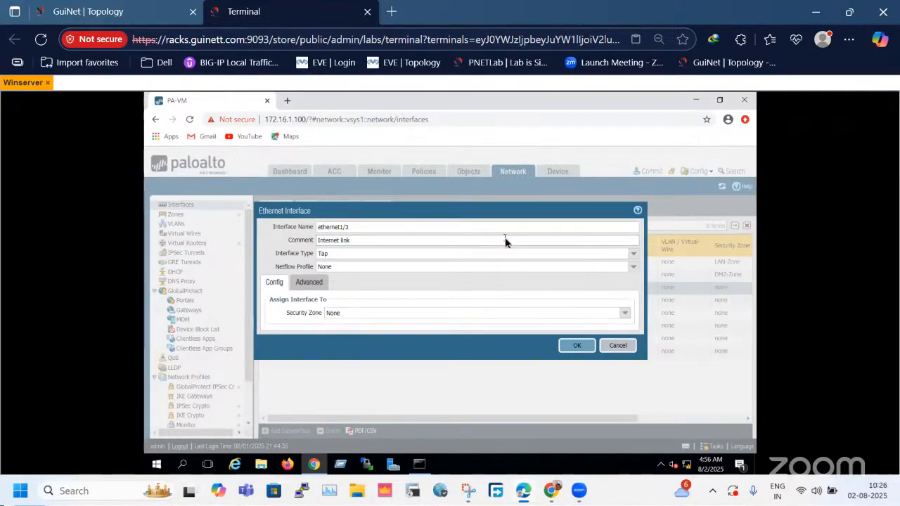
pyautogui.click(634, 254)
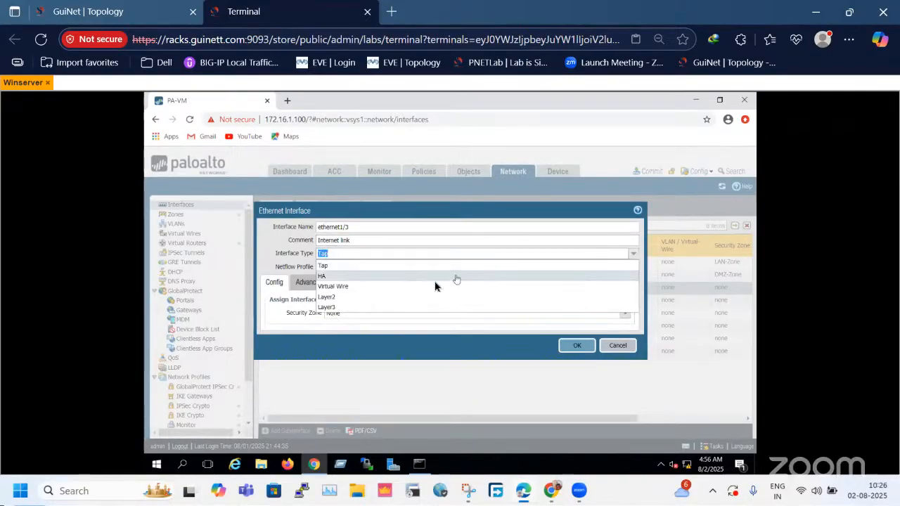
pyautogui.click(348, 309)
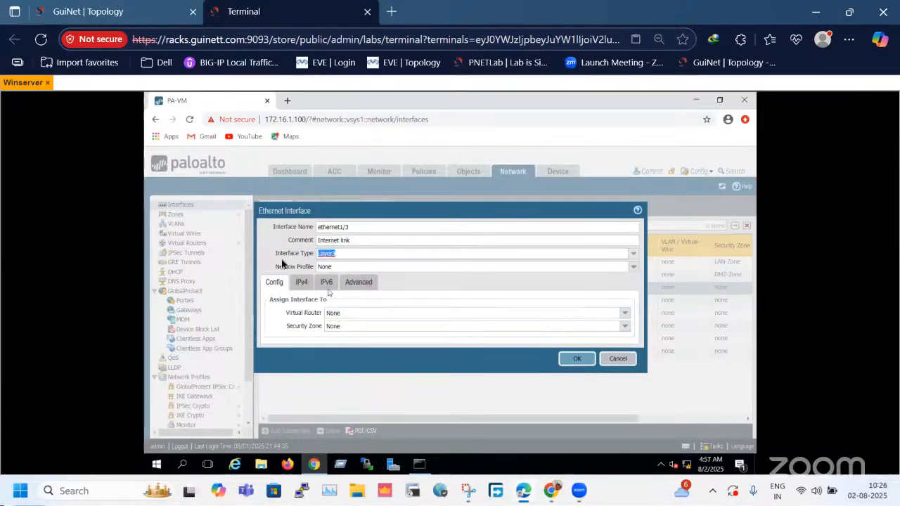
# Assign ethernet1/3 to the default virtual router and the WAN-Zone security zone.
pyautogui.click(625, 314)
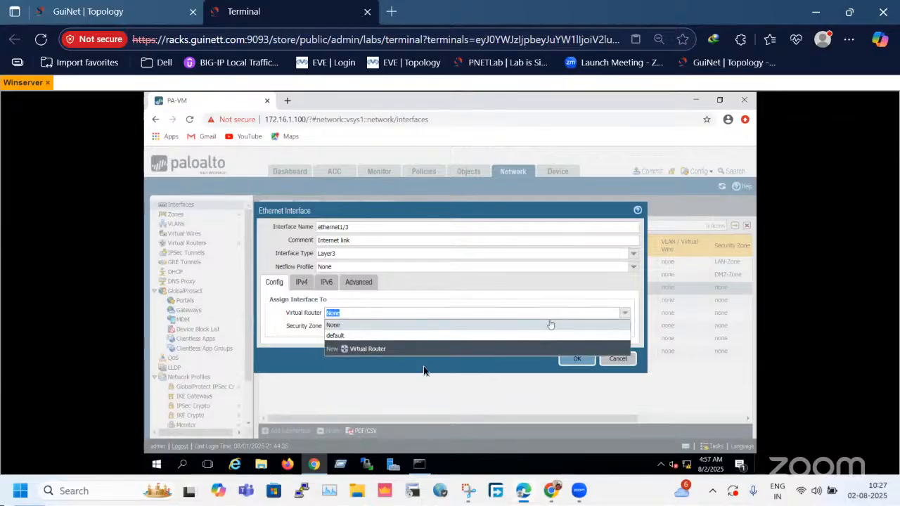
pyautogui.click(344, 346)
pyautogui.click(313, 342)
pyautogui.moveTo(284, 332); pyautogui.dragTo(328, 331)
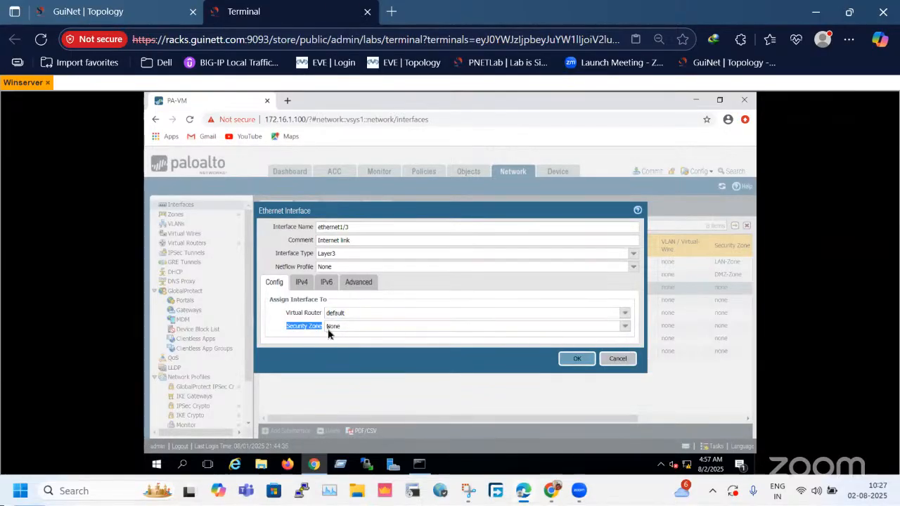
pyautogui.click(623, 329)
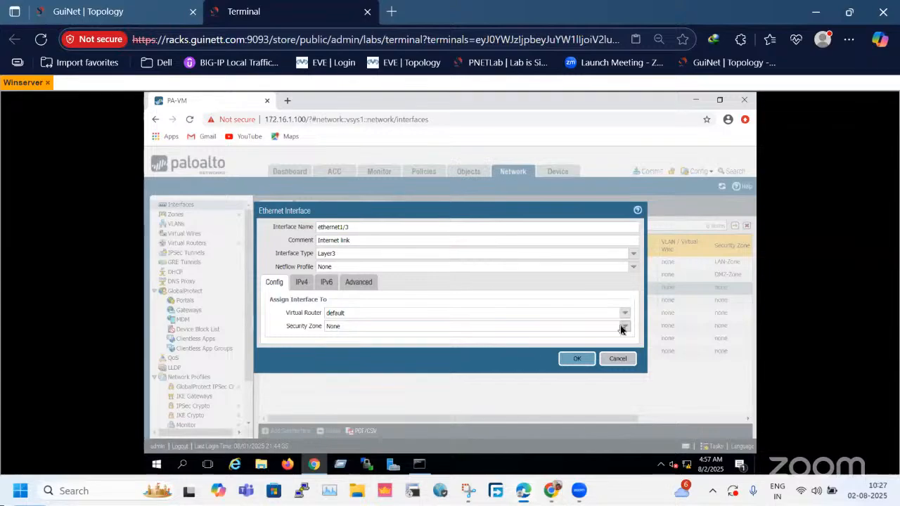
pyautogui.click(611, 328)
pyautogui.click(343, 369)
# Add the static IPv4 address 192.168.1.100/24 to ethernet1/3, checking the public IP on the topology.
pyautogui.click(302, 282)
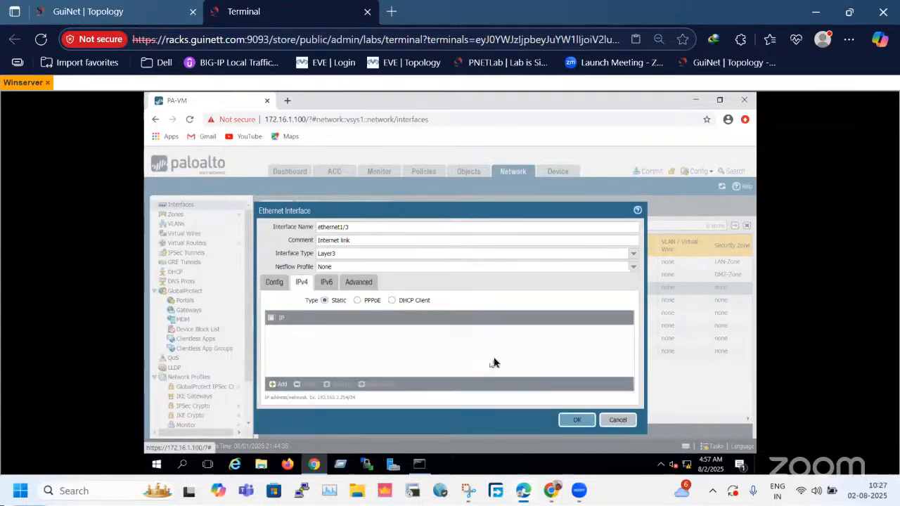
pyautogui.click(277, 385)
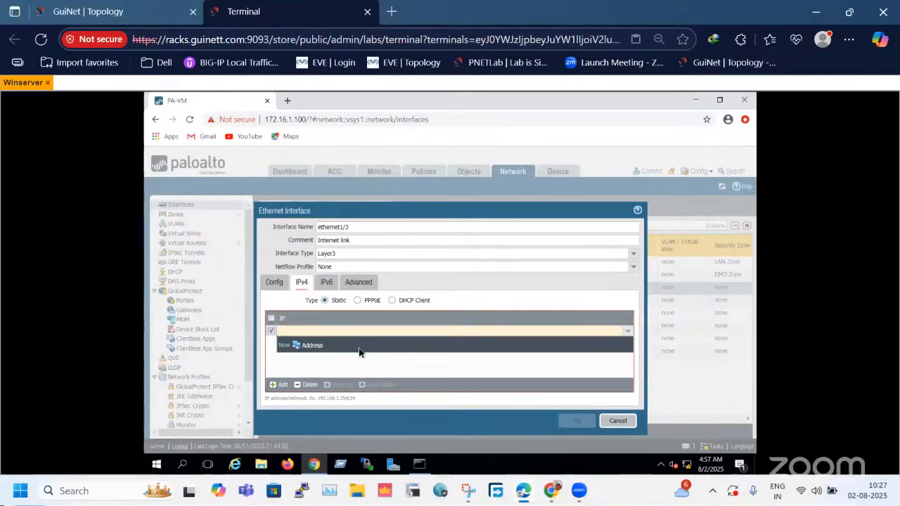
pyautogui.click(192, 6)
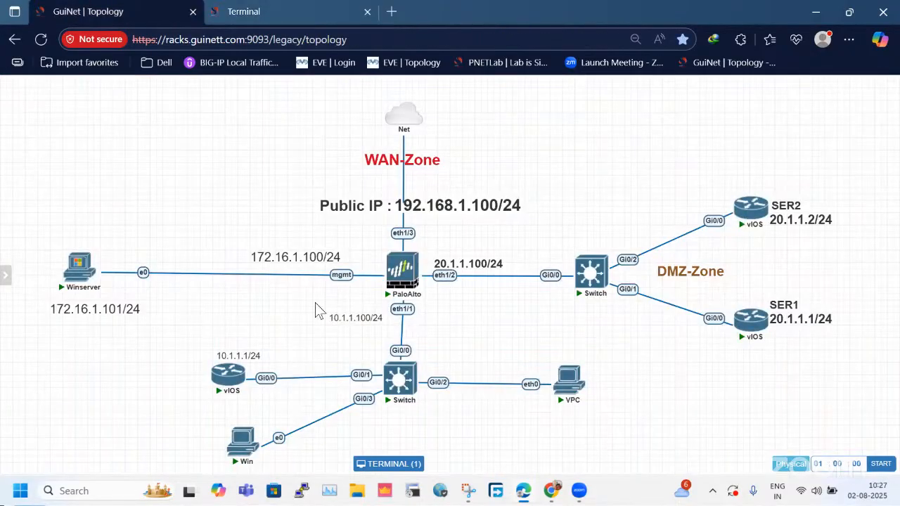
pyautogui.click(283, 11)
pyautogui.write('192.168.1.100')
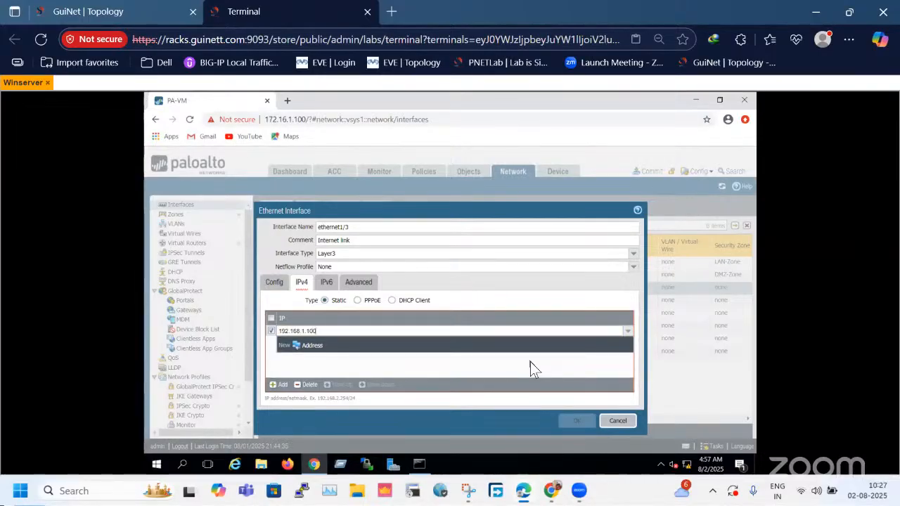
pyautogui.write('/24')
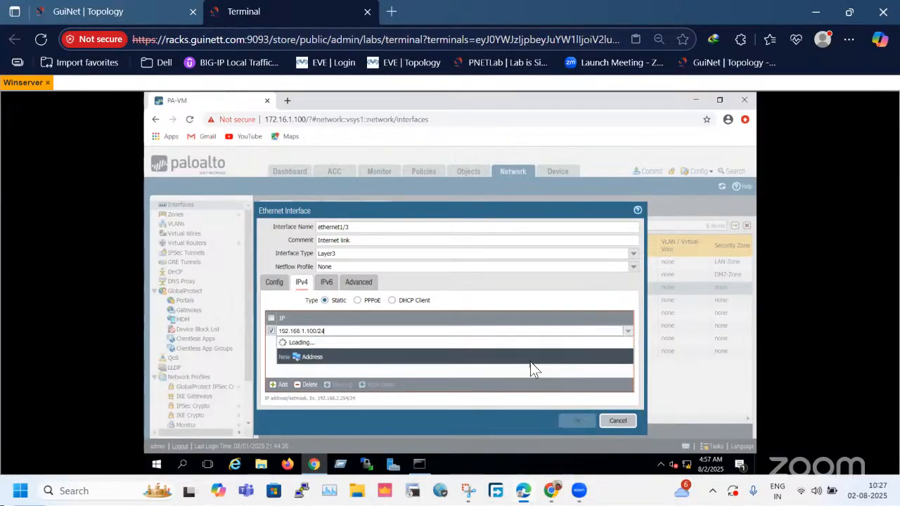
pyautogui.click(424, 343)
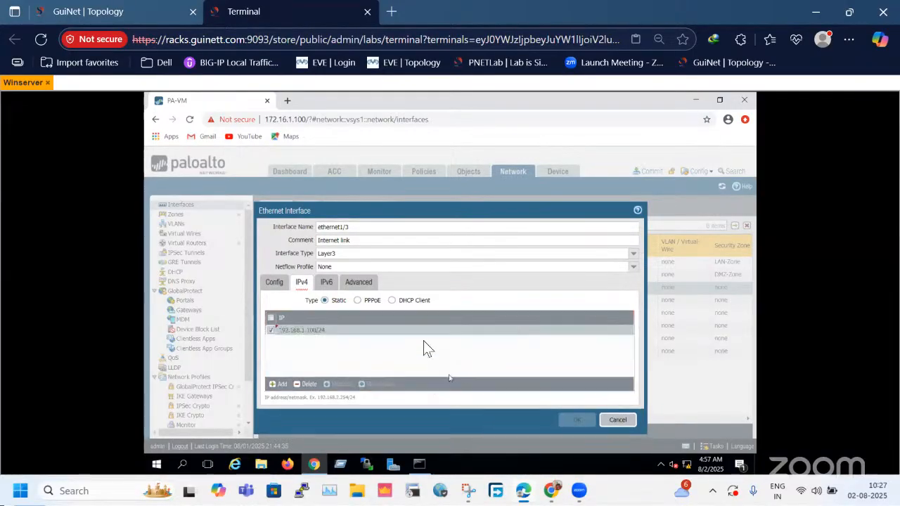
# Apply the mgmt-pro management profile to ethernet1/3 and save the interface.
pyautogui.click(362, 286)
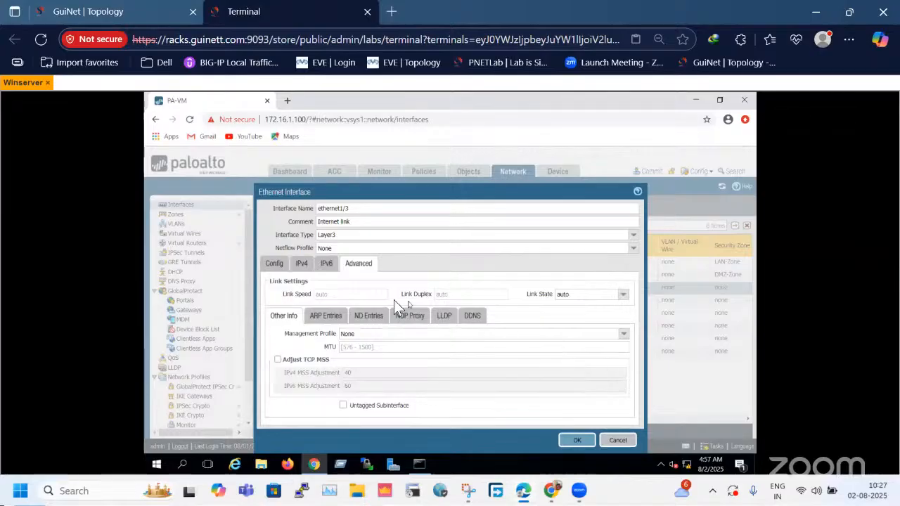
pyautogui.click(622, 336)
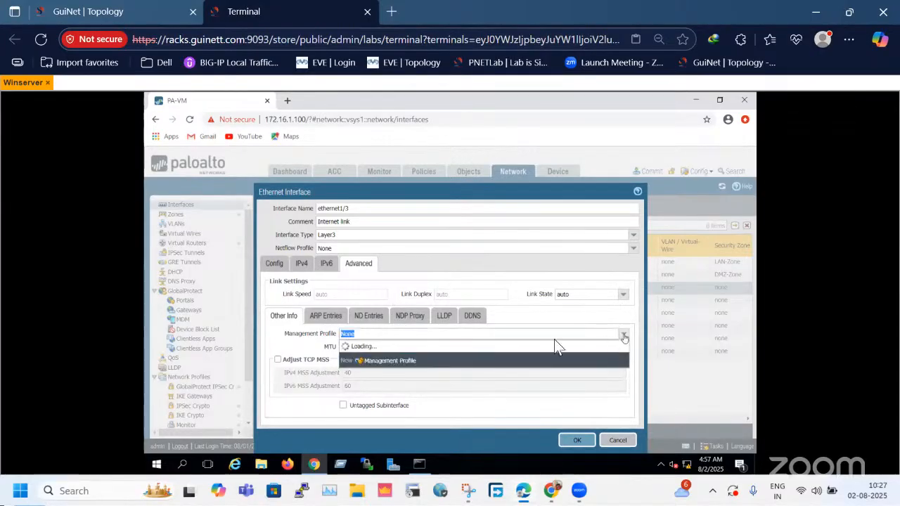
pyautogui.click(338, 358)
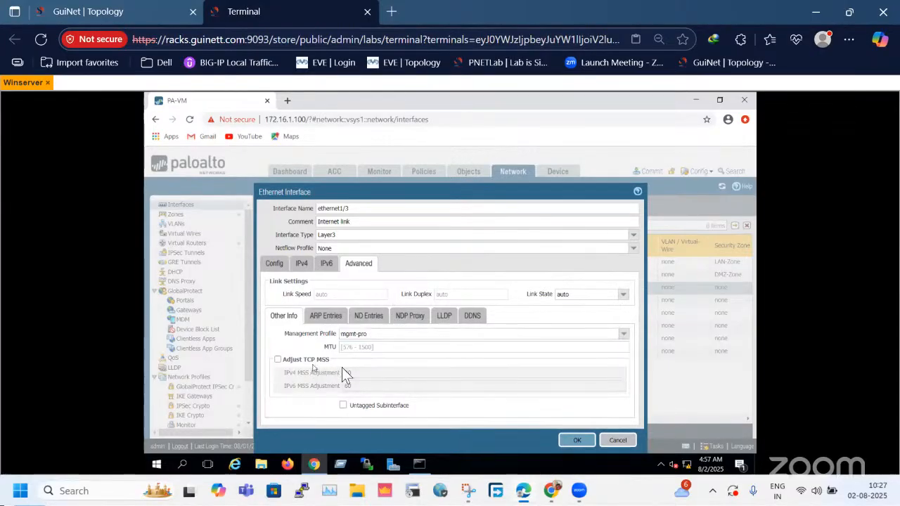
pyautogui.click(576, 440)
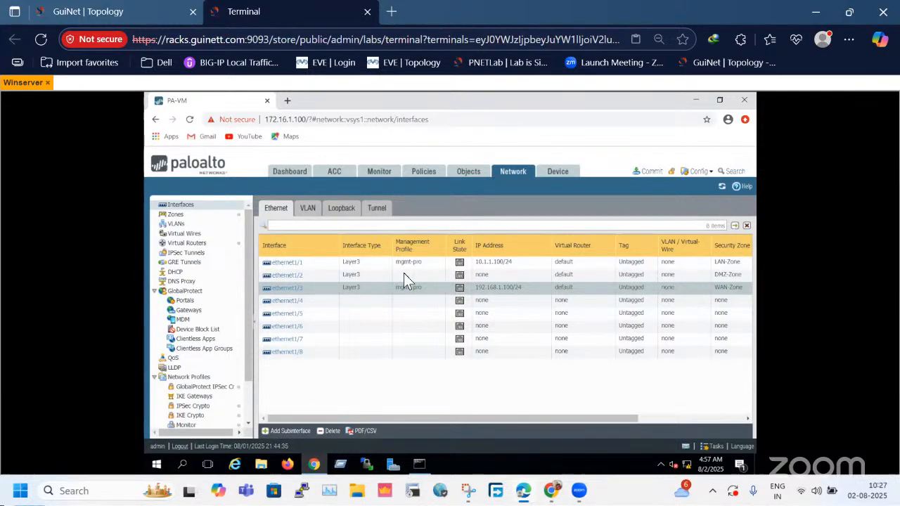
# View the security zones, and preview the pending commit's changes in a maximized Device Config Audit window.
pyautogui.click(206, 217)
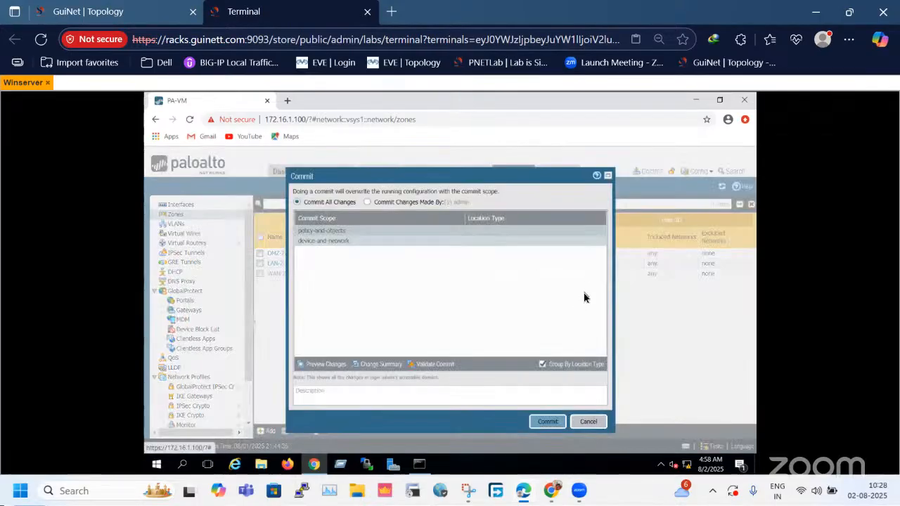
pyautogui.click(325, 364)
pyautogui.click(488, 320)
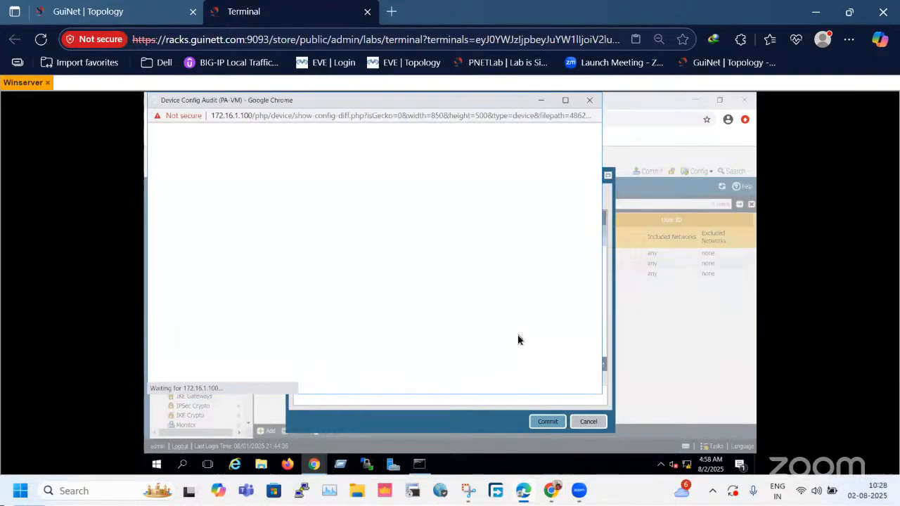
pyautogui.click(567, 100)
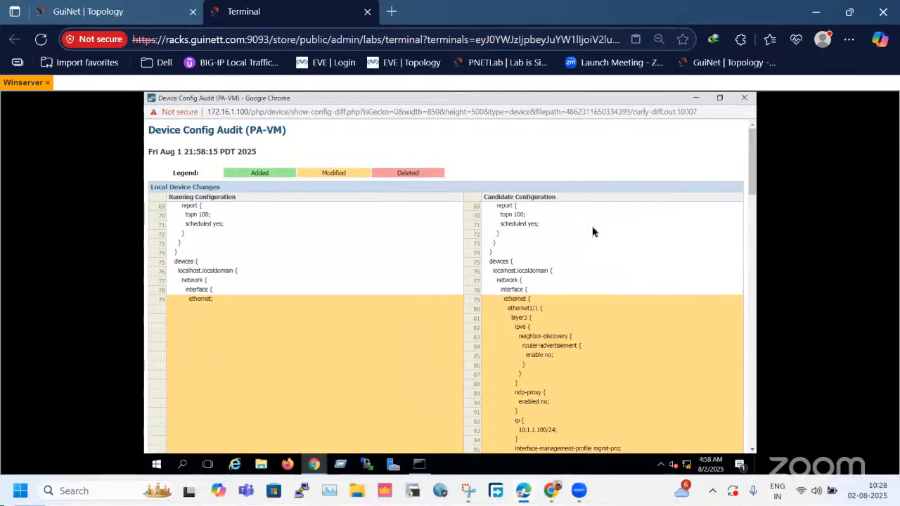
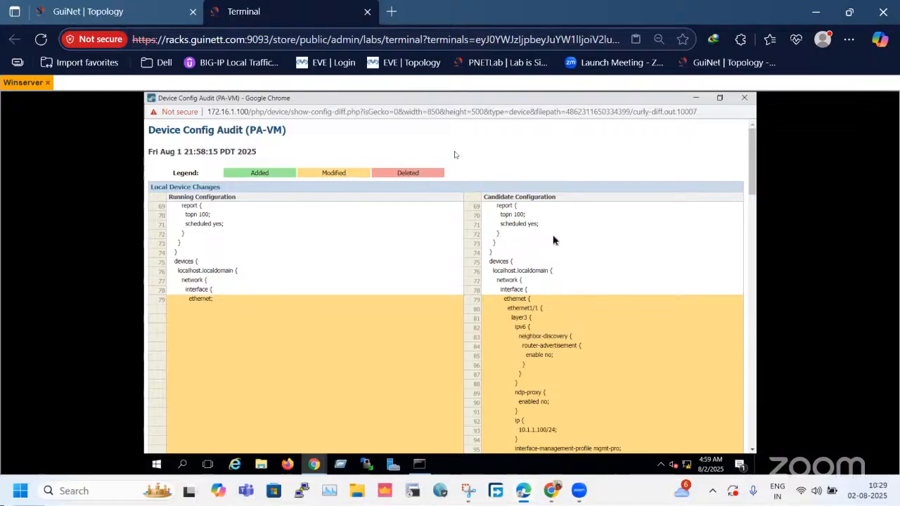
# Review the running and candidate configurations in the Device Config Audit, and close the audit window.
pyautogui.moveTo(754, 184); pyautogui.dragTo(752, 140)
pyautogui.click(750, 333)
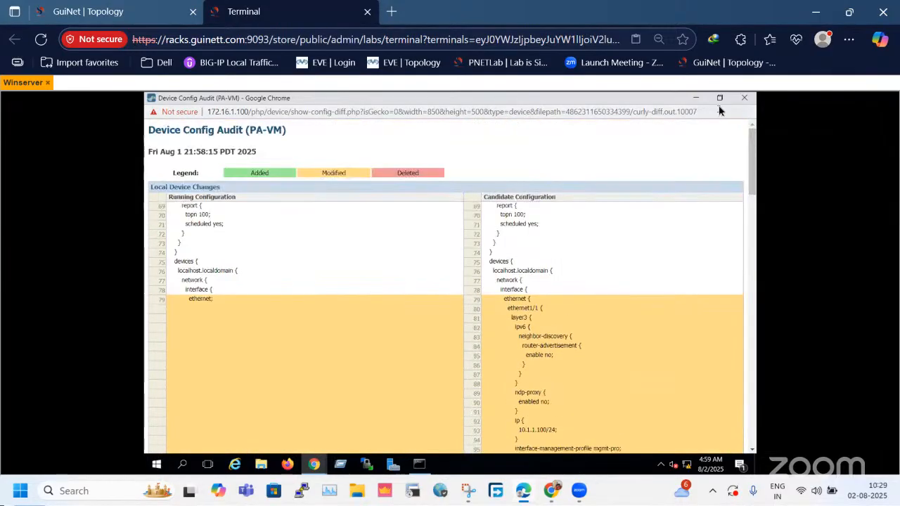
pyautogui.click(719, 109)
pyautogui.click(719, 98)
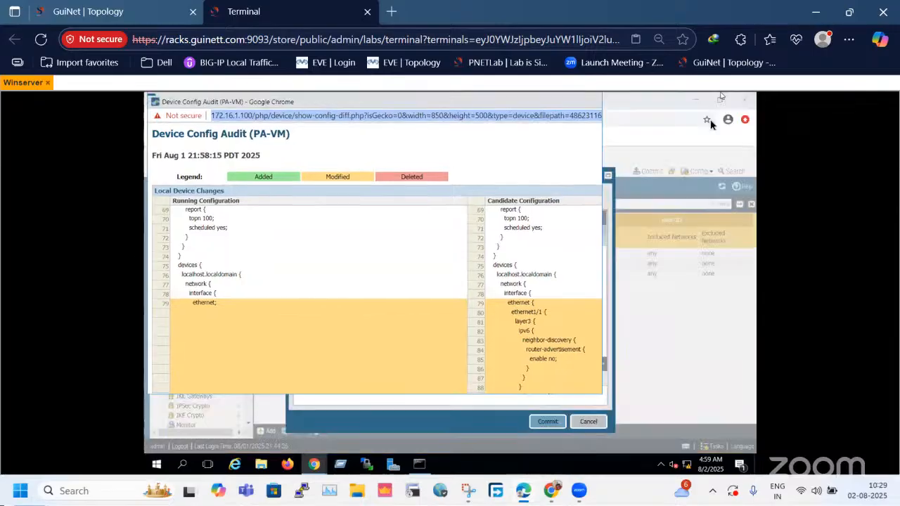
pyautogui.click(590, 100)
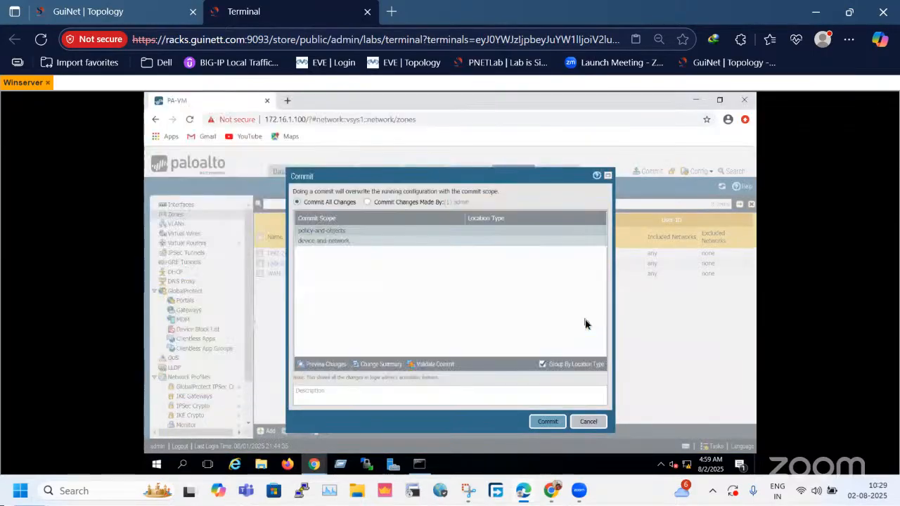
# Commit only the changes made by the current administrator, review the commit status and close it.
pyautogui.click(368, 202)
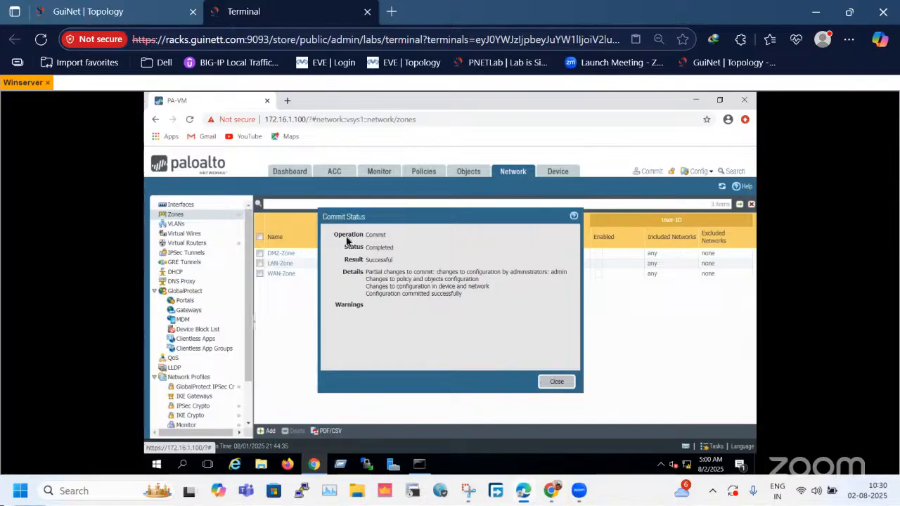
pyautogui.moveTo(345, 235); pyautogui.dragTo(395, 249)
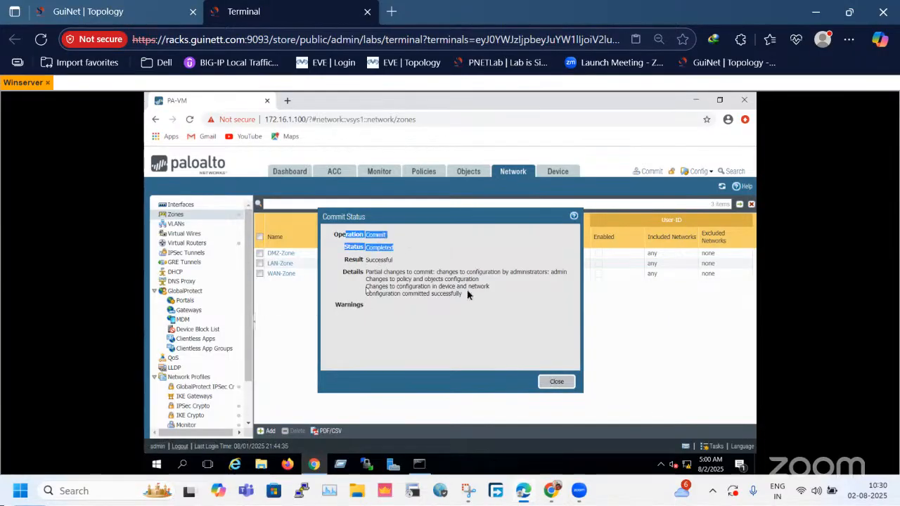
pyautogui.moveTo(487, 288); pyautogui.dragTo(376, 257)
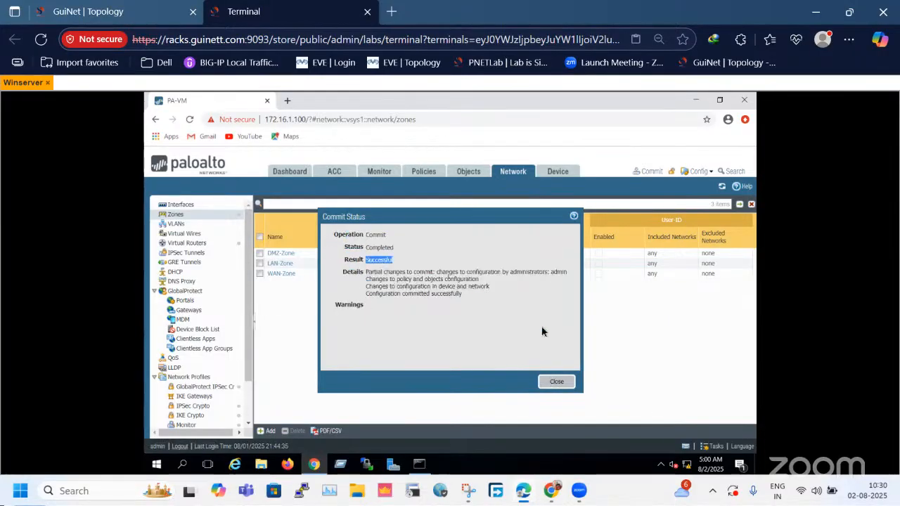
pyautogui.click(568, 379)
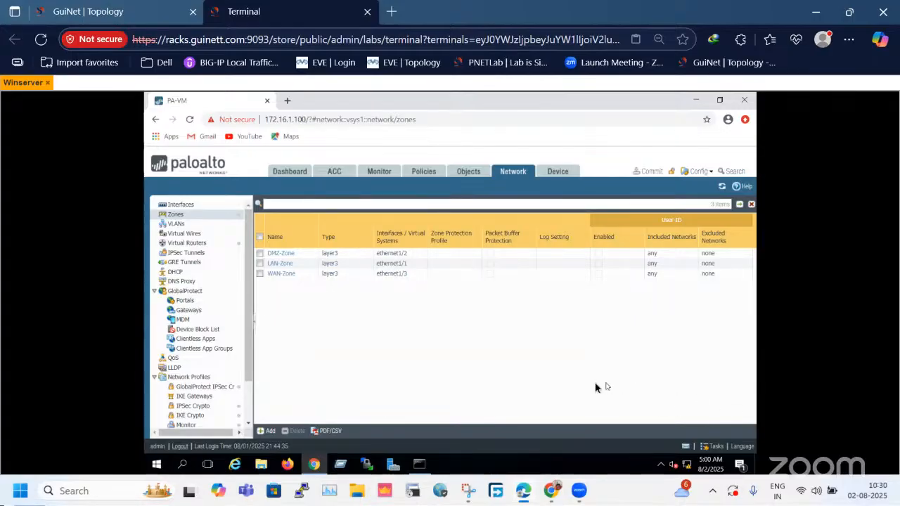
# Compare the firewall's Ethernet interface list and security zones with the lab topology.
pyautogui.click(143, 19)
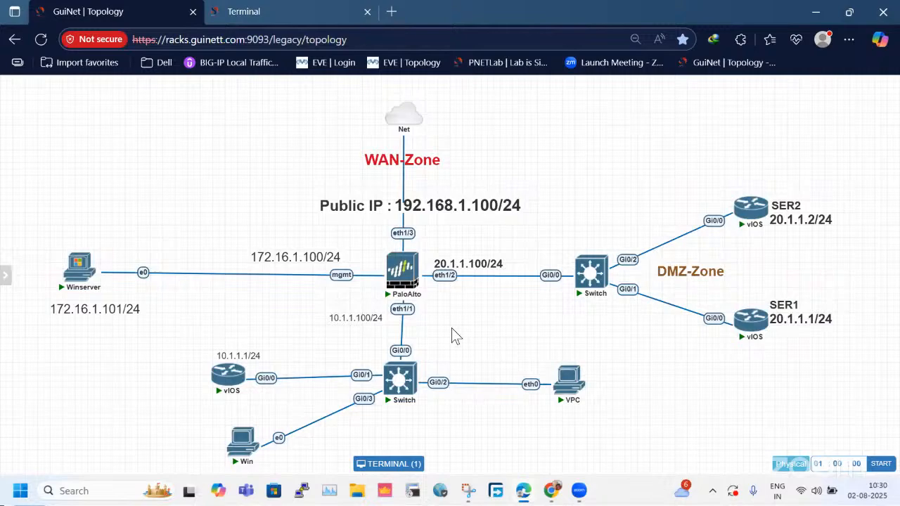
pyautogui.click(266, 11)
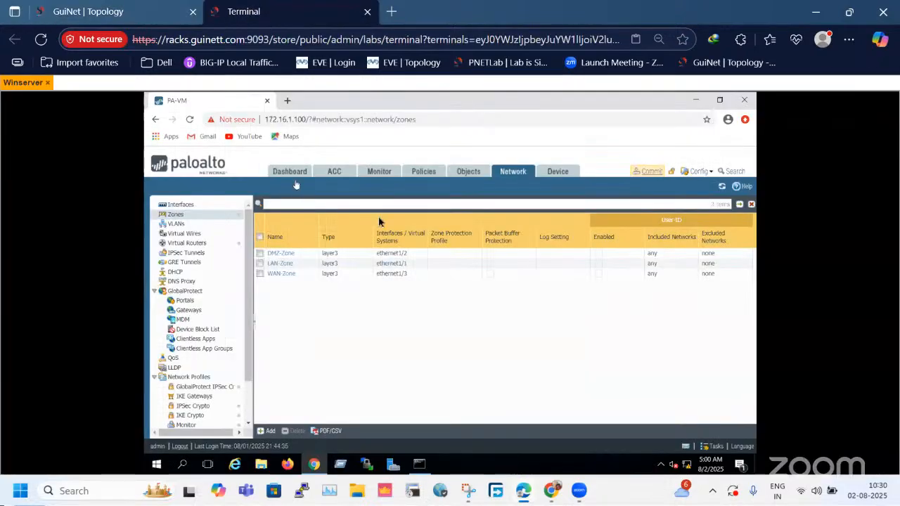
pyautogui.click(193, 204)
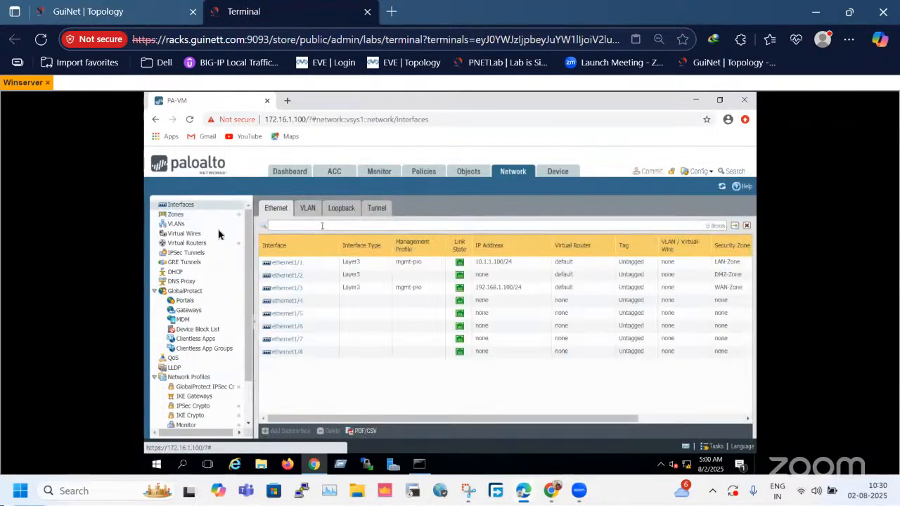
pyautogui.click(186, 215)
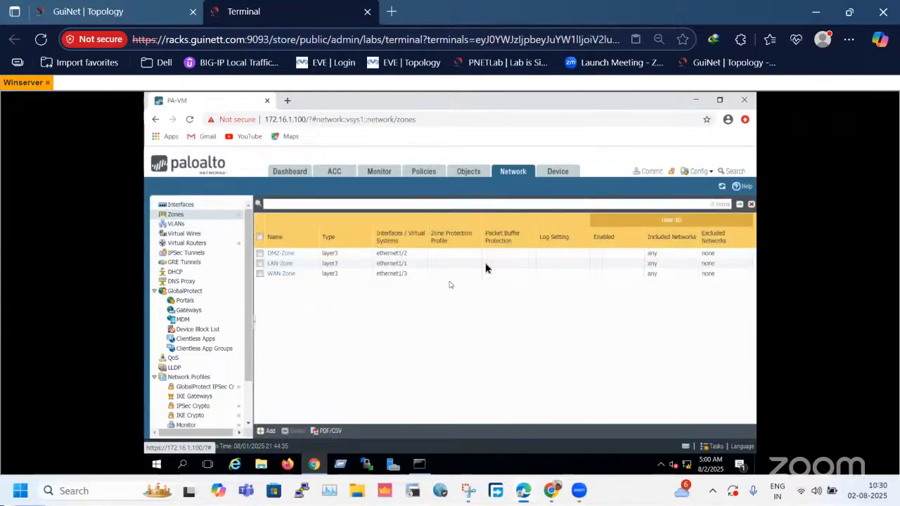
# Open the console of the 10.1.1.1/24 vIOS router from the topology and answer no to the initial configuration dialog.
pyautogui.click(159, 7)
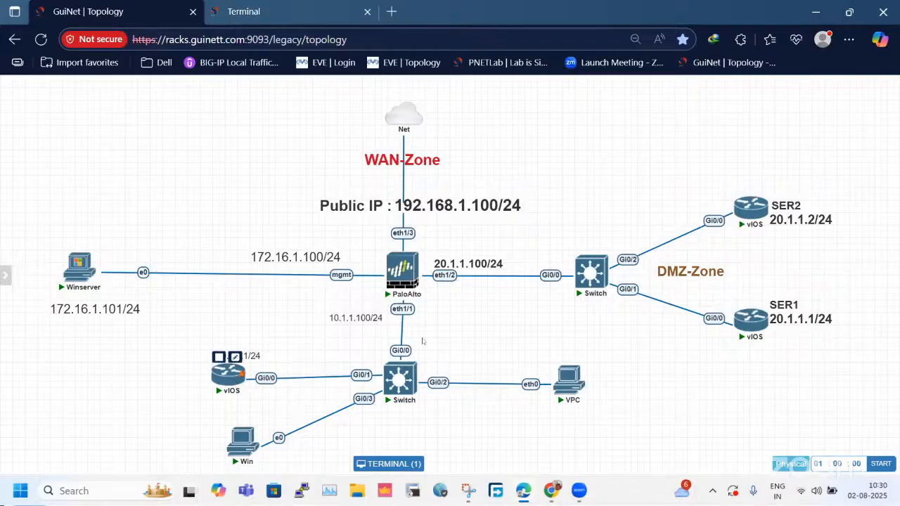
pyautogui.click(237, 382)
pyautogui.click(114, 13)
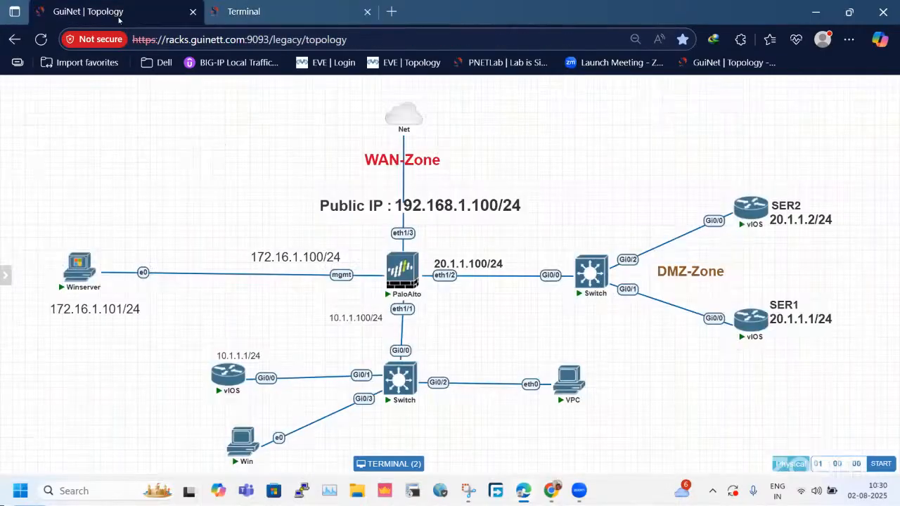
pyautogui.click(230, 6)
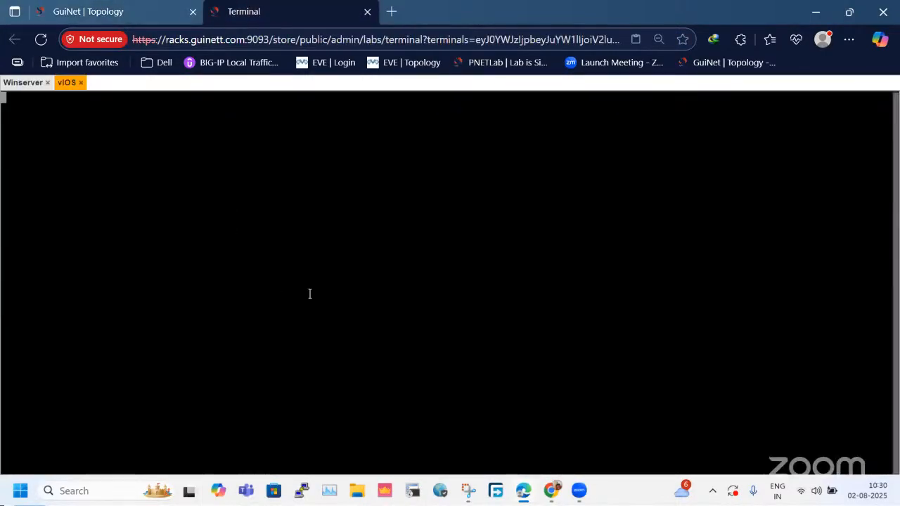
pyautogui.write('n')
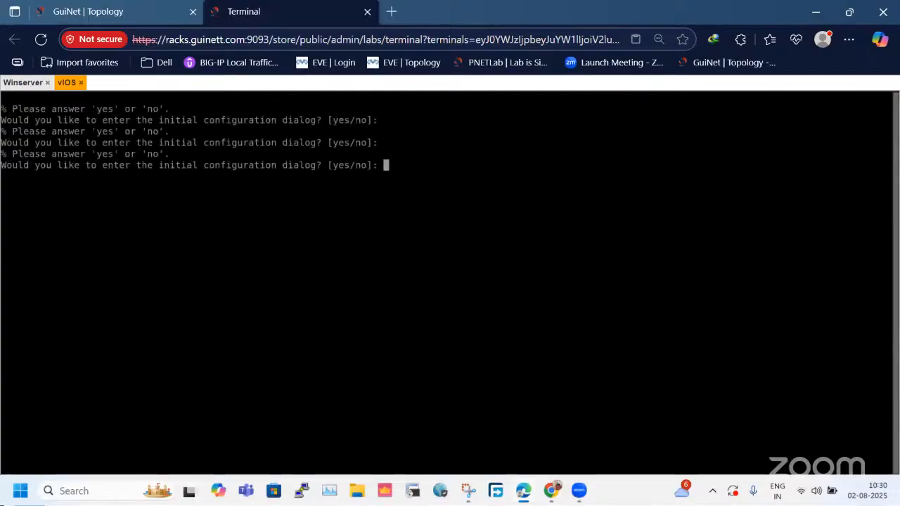
pyautogui.write('o')
pyautogui.press('Return')
# Open the consoles of the DMZ routers SER2 and SER1 from the topology.
pyautogui.click(20, 10)
pyautogui.click(79, 10)
pyautogui.moveTo(320, 221); pyautogui.dragTo(454, 329)
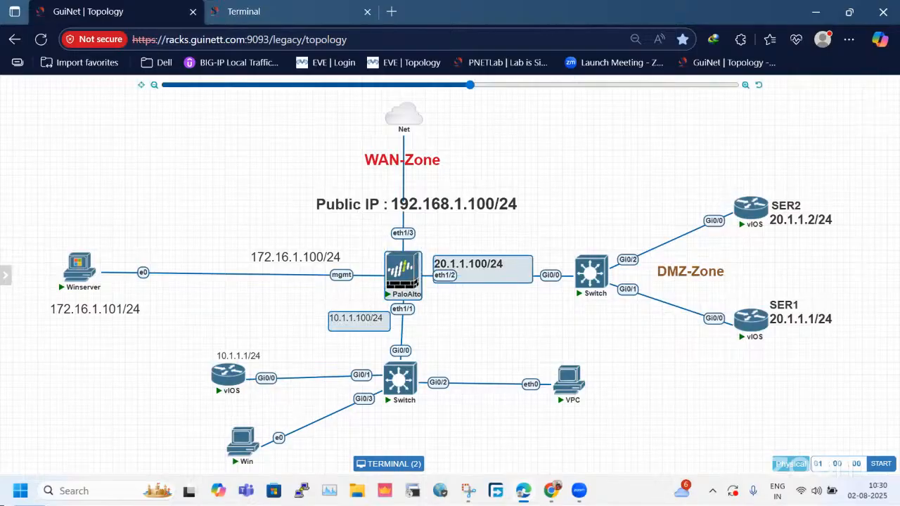
pyautogui.click(264, 14)
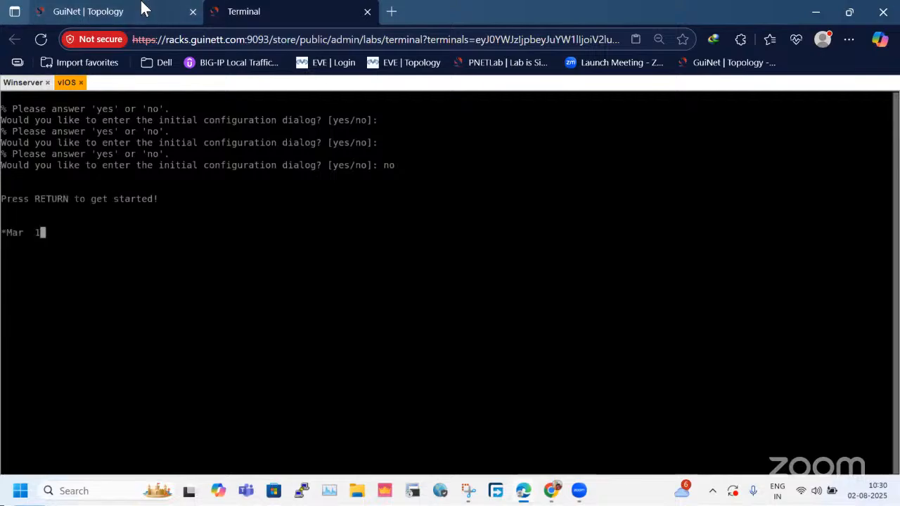
pyautogui.click(140, 8)
pyautogui.click(741, 217)
pyautogui.click(144, 11)
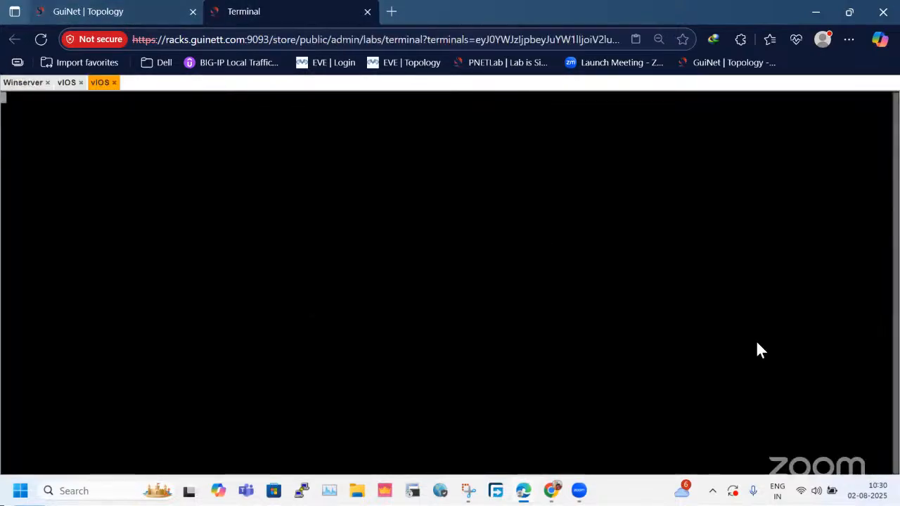
pyautogui.click(753, 330)
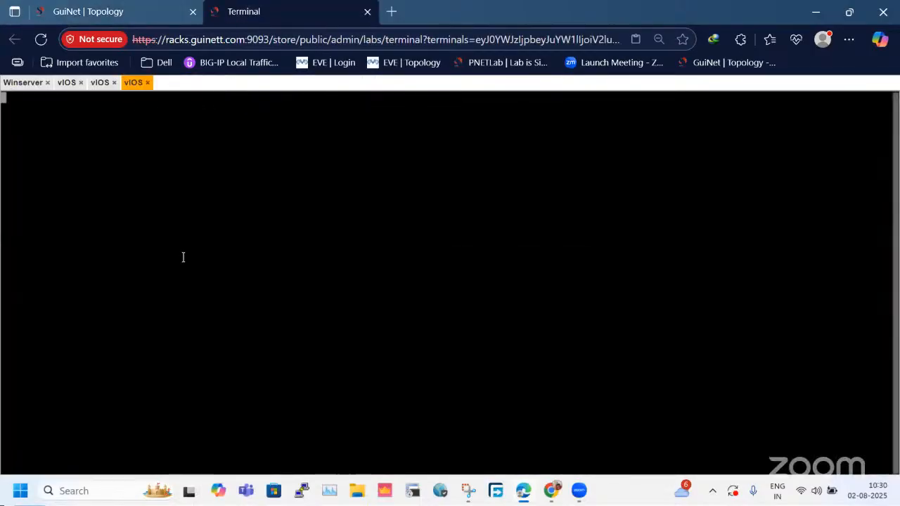
pyautogui.click(99, 84)
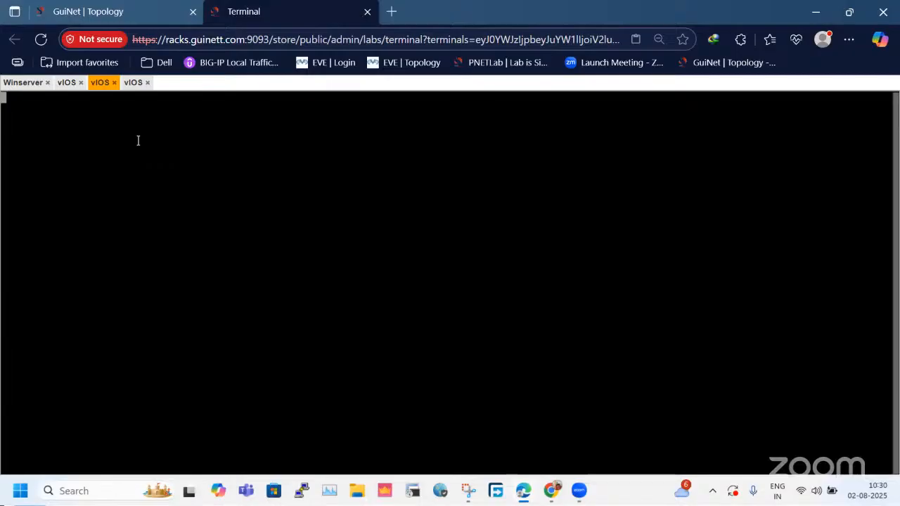
pyautogui.click(67, 85)
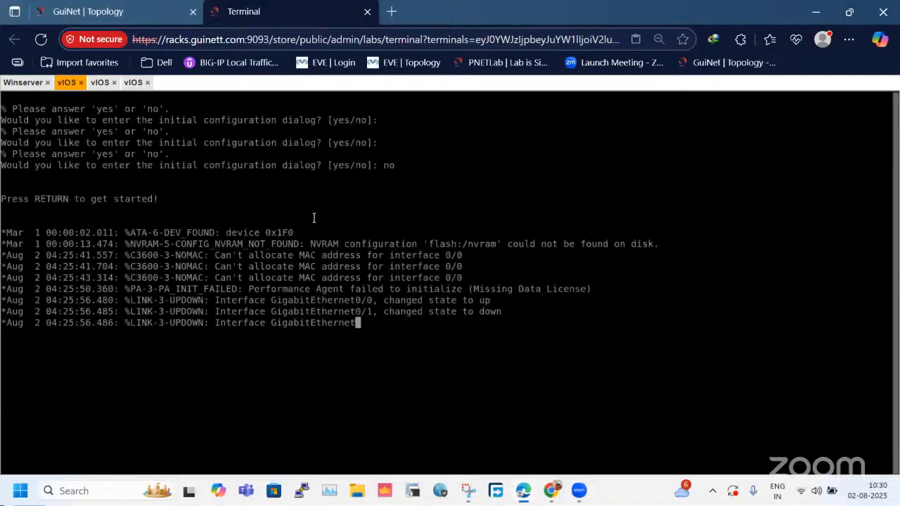
# Answer no to the initial configuration dialog on both the SER2 and SER1 consoles.
pyautogui.click(100, 83)
pyautogui.write('no')
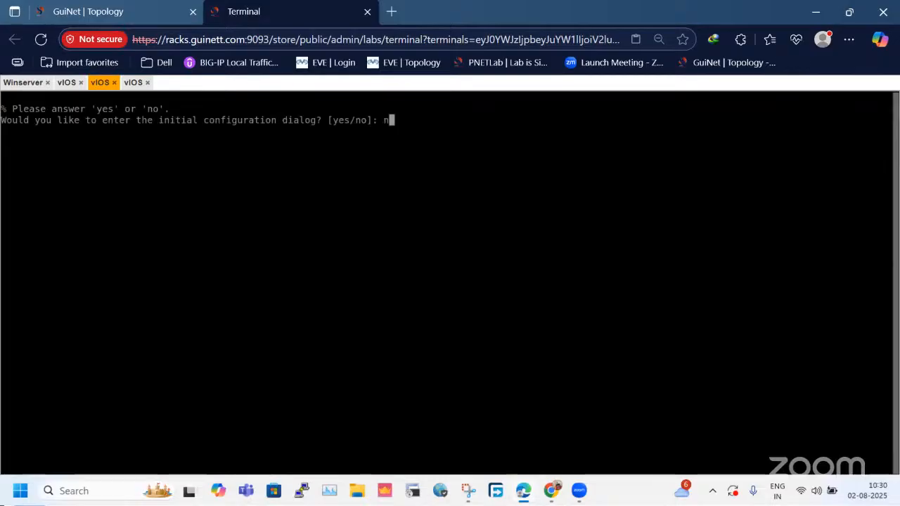
pyautogui.press('Return')
pyautogui.click(133, 83)
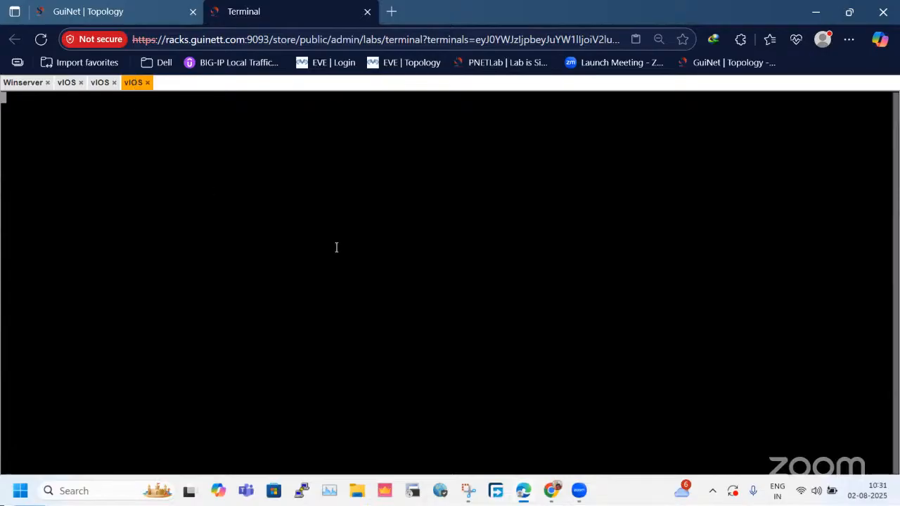
pyautogui.press('Return')
pyautogui.write('no')
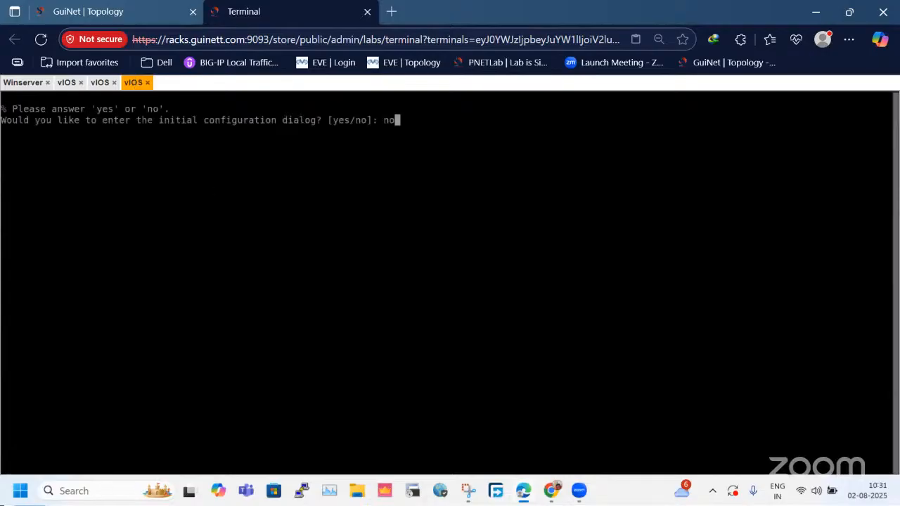
pyautogui.press('Return')
# Move the Public IP label on the topology closer to the firewall's eth1/3 port, leaving nothing selected.
pyautogui.click(133, 14)
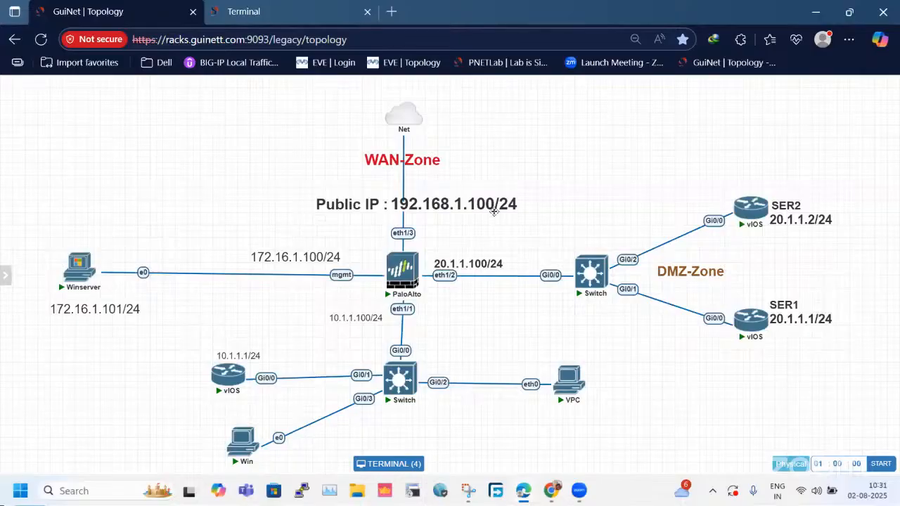
pyautogui.moveTo(448, 205); pyautogui.dragTo(444, 223)
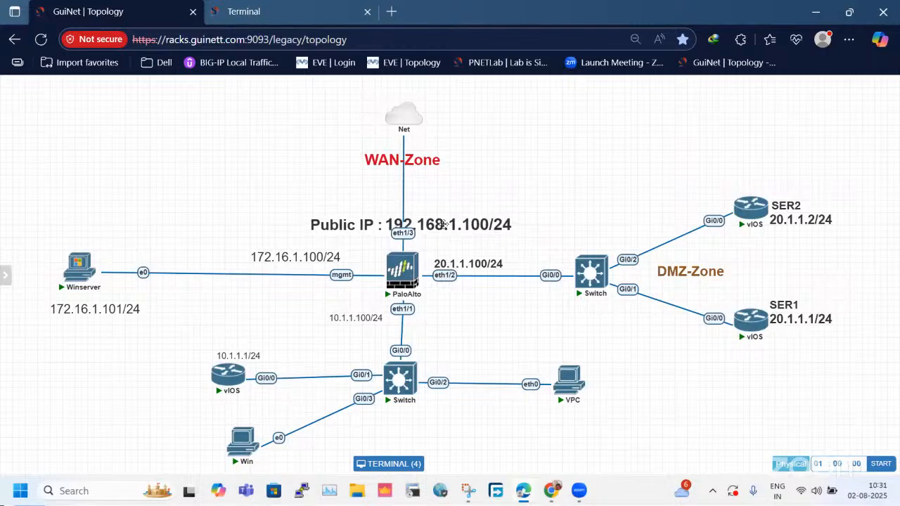
pyautogui.click(271, 11)
pyautogui.click(132, 9)
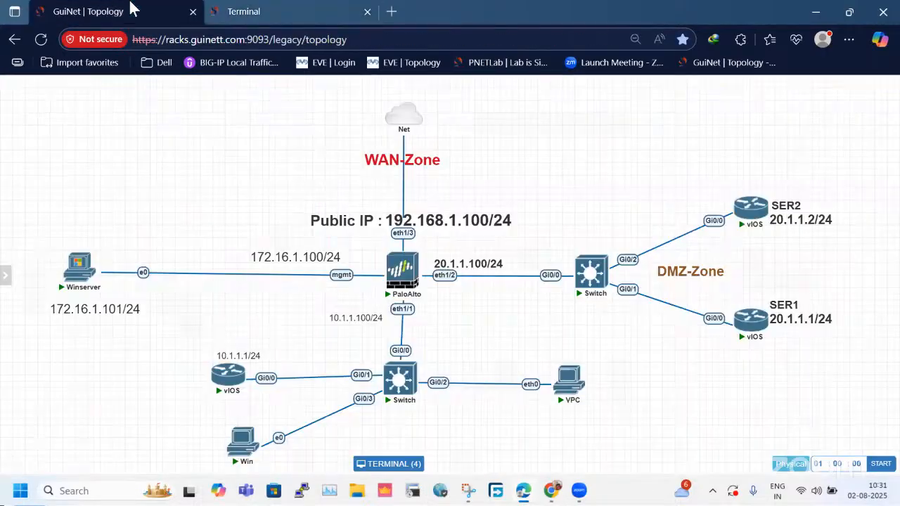
pyautogui.moveTo(457, 218); pyautogui.dragTo(459, 211)
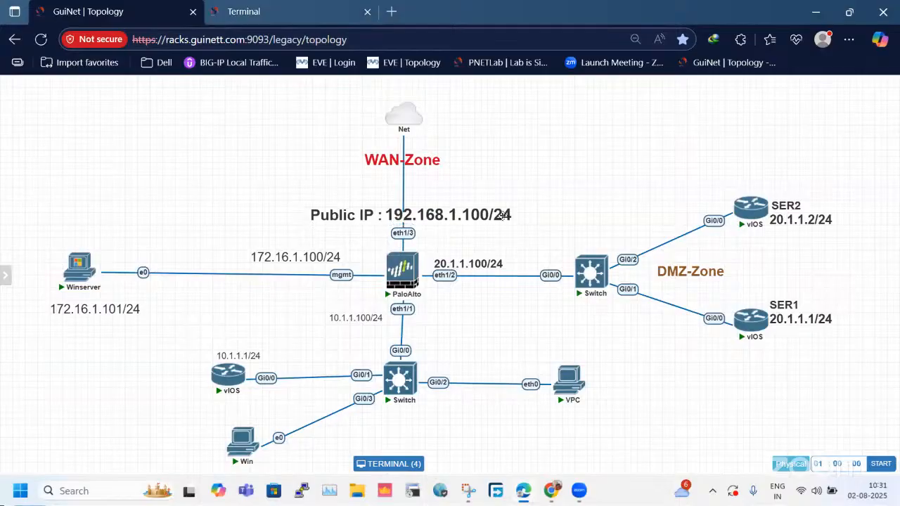
pyautogui.moveTo(281, 185); pyautogui.dragTo(475, 333)
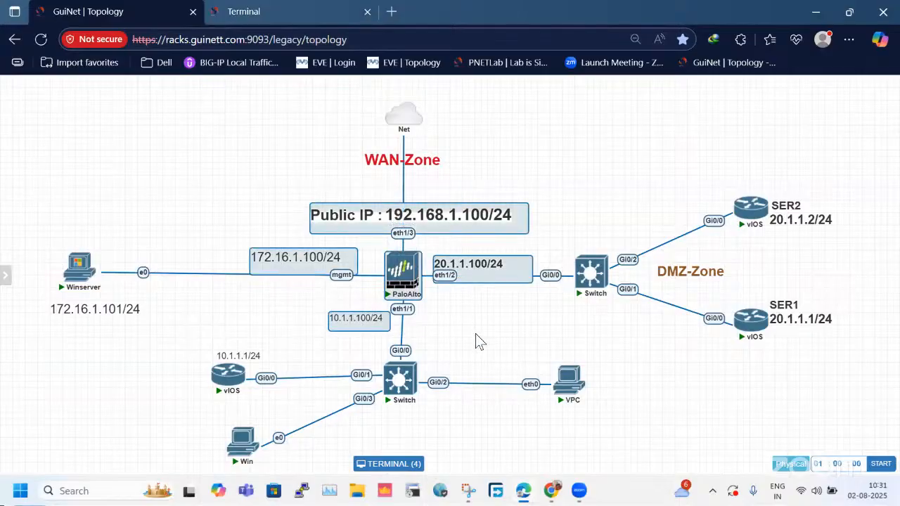
pyautogui.click(475, 371)
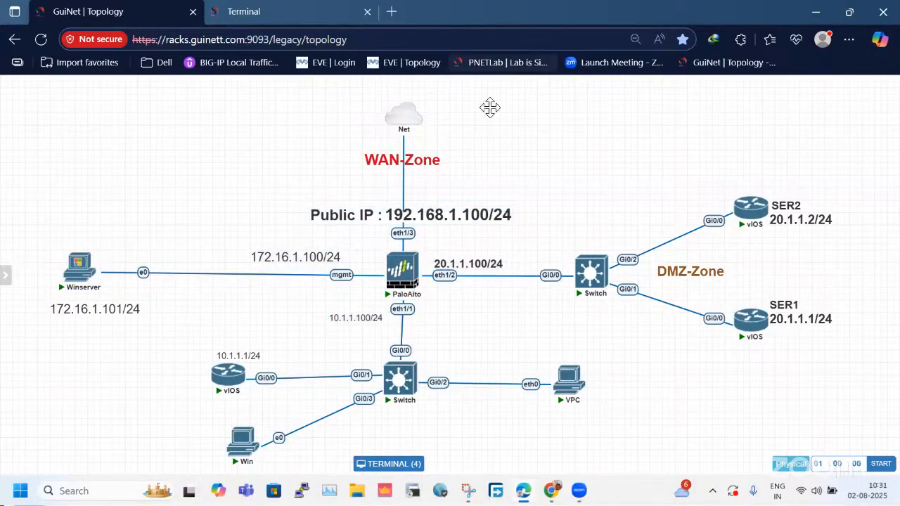
# Check the startup output on the DMZ router consoles, referring back to the topology.
pyautogui.moveTo(384, 277)
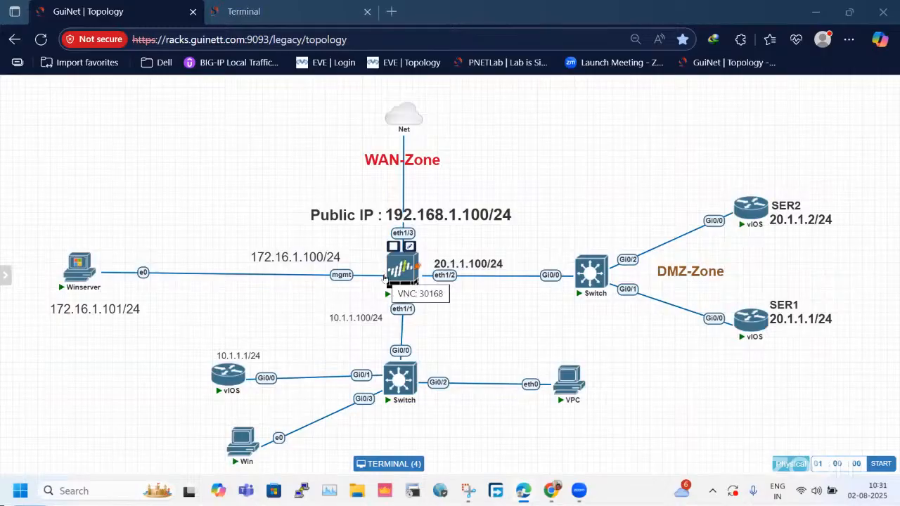
pyautogui.click(295, 10)
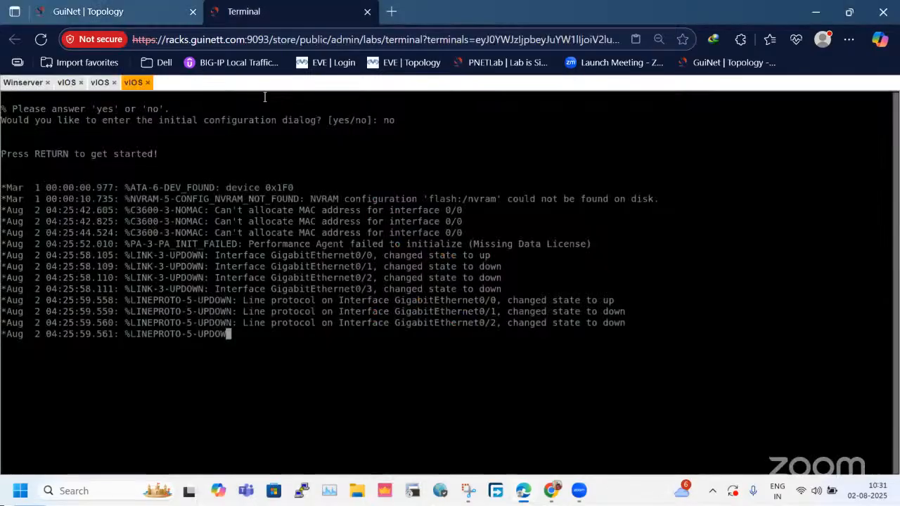
pyautogui.click(136, 4)
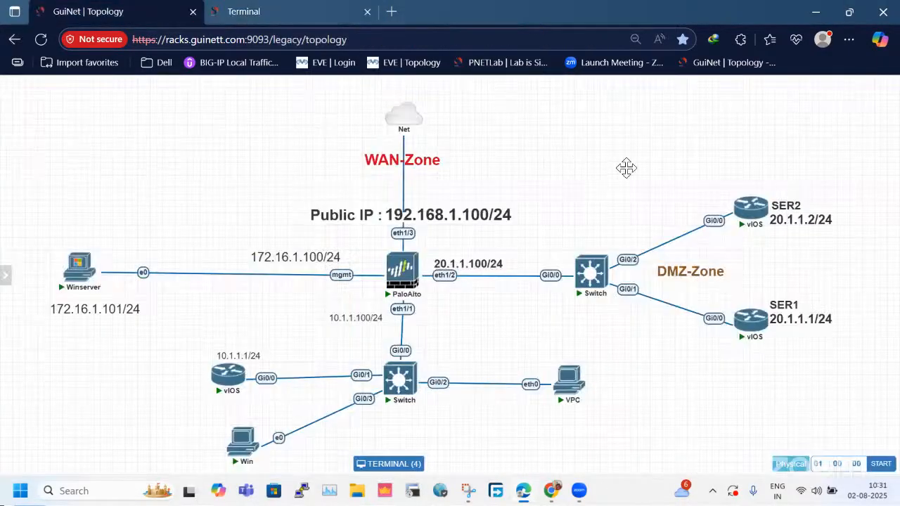
pyautogui.click(285, 8)
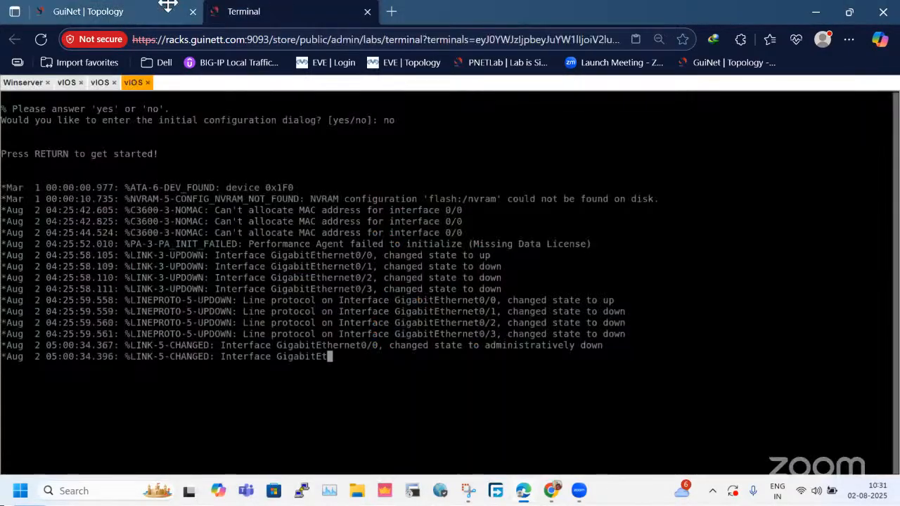
pyautogui.click(176, 8)
pyautogui.click(270, 13)
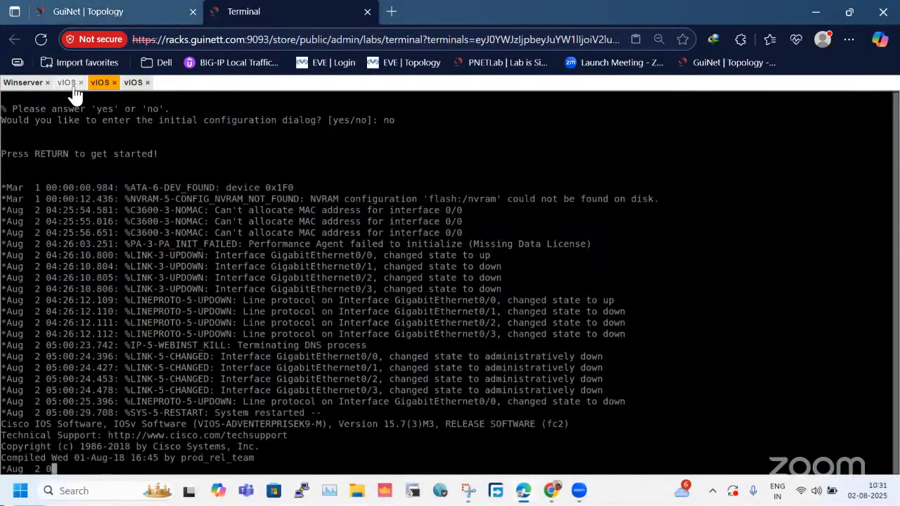
# Compare the network topology with the startup output on the LAN vIOS router console.
pyautogui.click(106, 12)
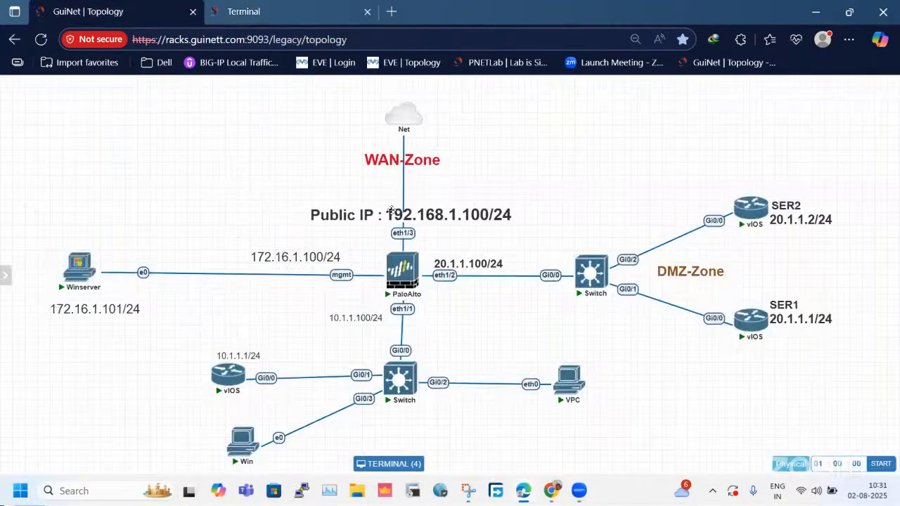
pyautogui.click(246, 7)
pyautogui.click(106, 9)
pyautogui.hotkey('ctrl', 'Tab')
pyautogui.click(106, 6)
pyautogui.click(233, 6)
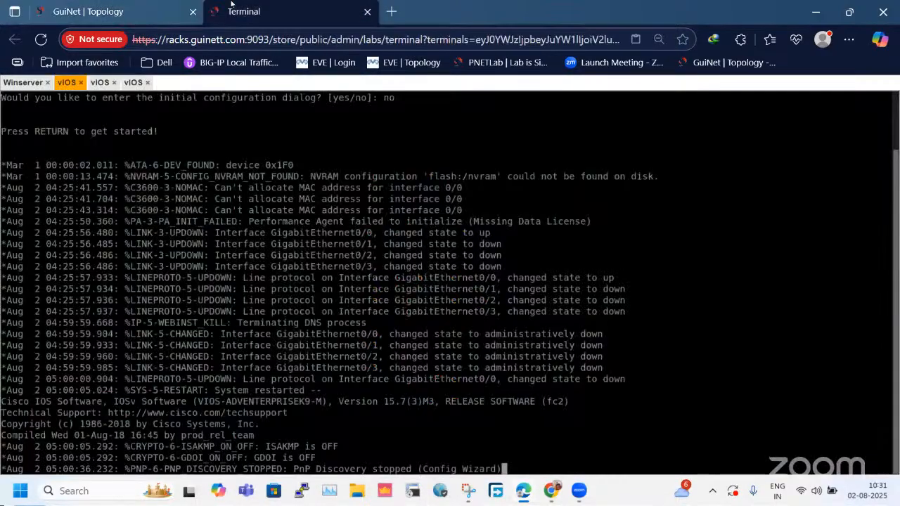
pyautogui.click(144, 4)
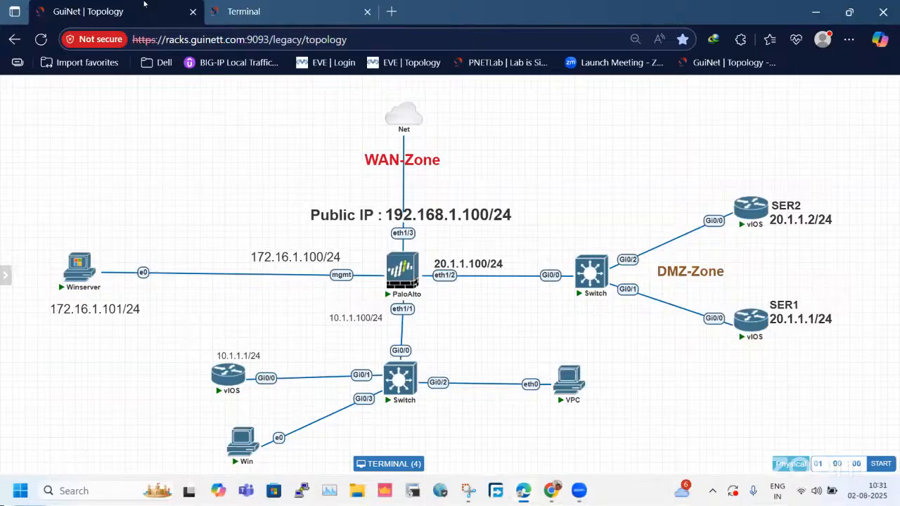
pyautogui.click(246, 10)
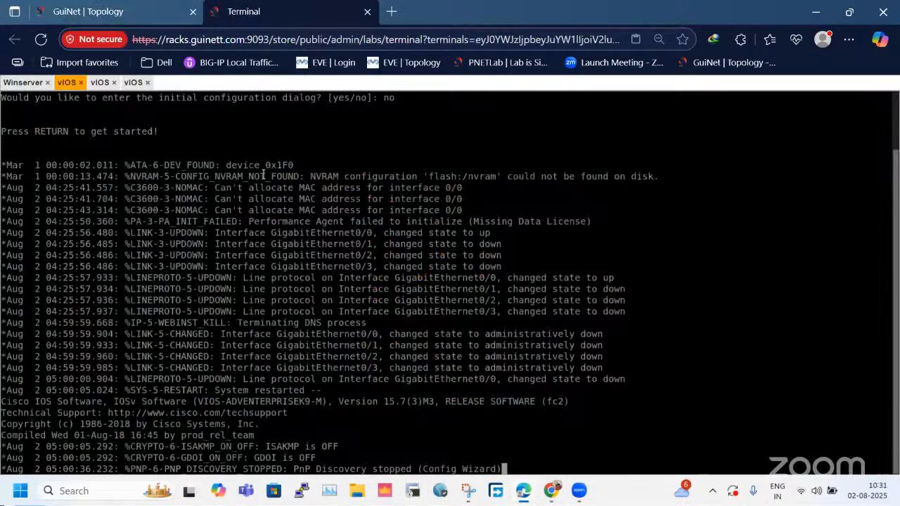
# Return to the firewall's web interface on Winserver and open the default virtual router's settings.
pyautogui.click(27, 84)
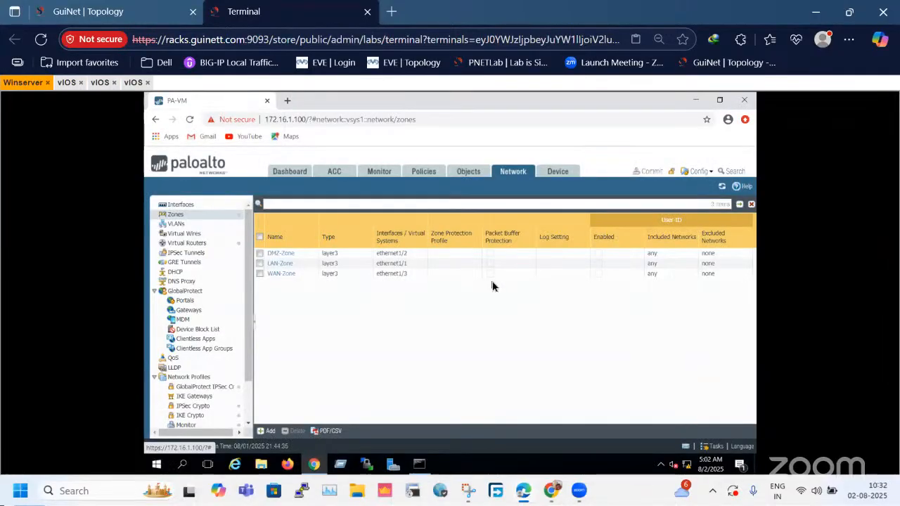
pyautogui.click(161, 13)
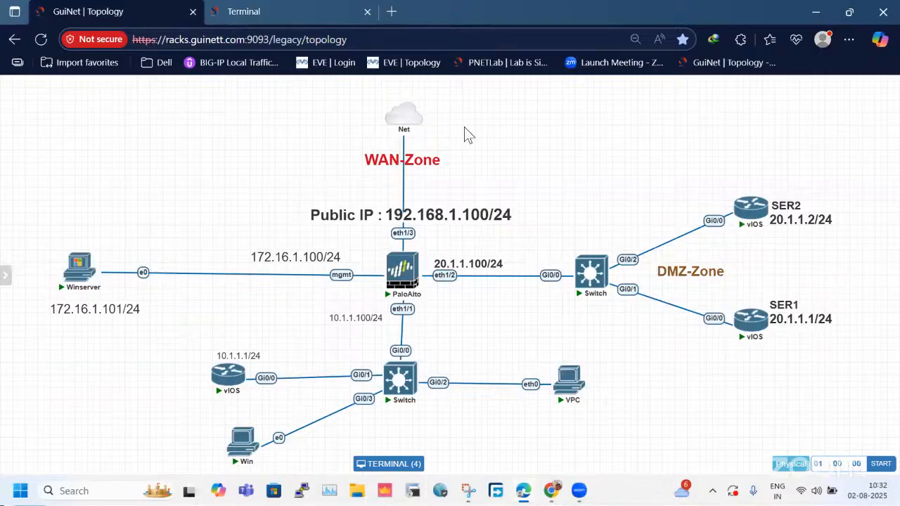
pyautogui.click(281, 10)
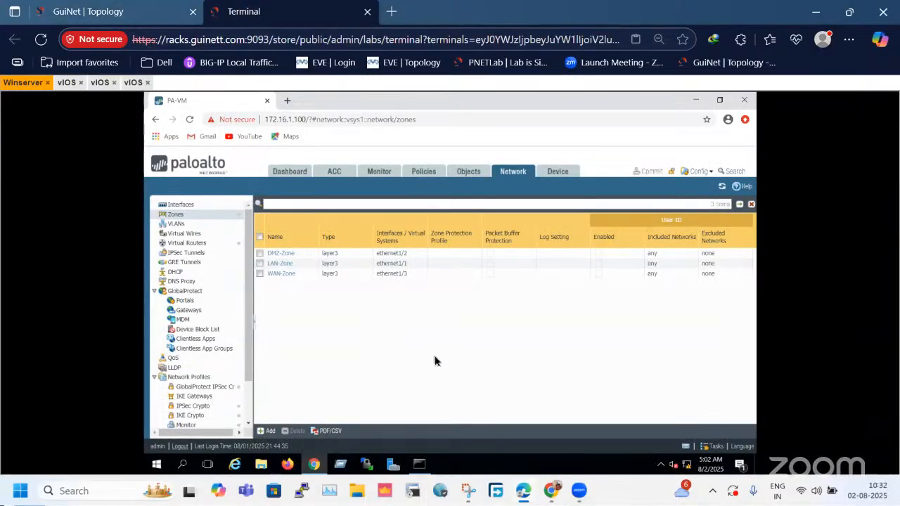
pyautogui.click(185, 243)
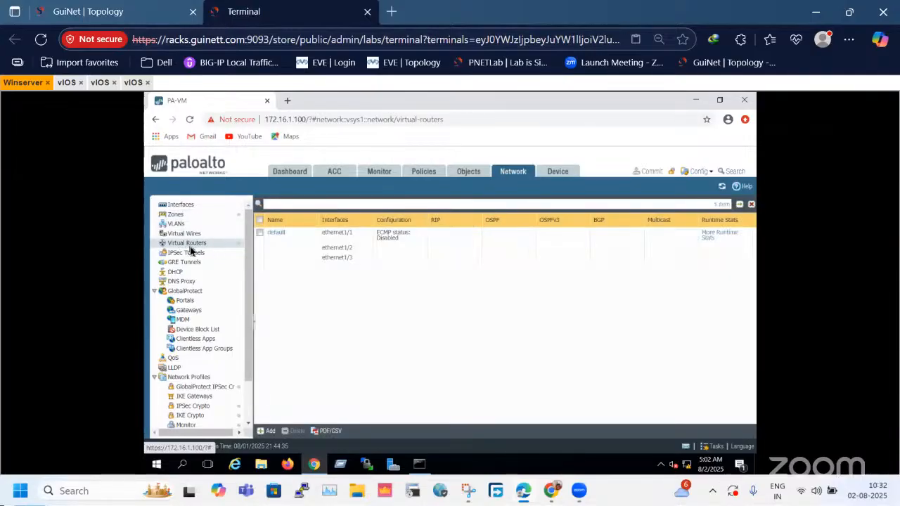
pyautogui.click(284, 240)
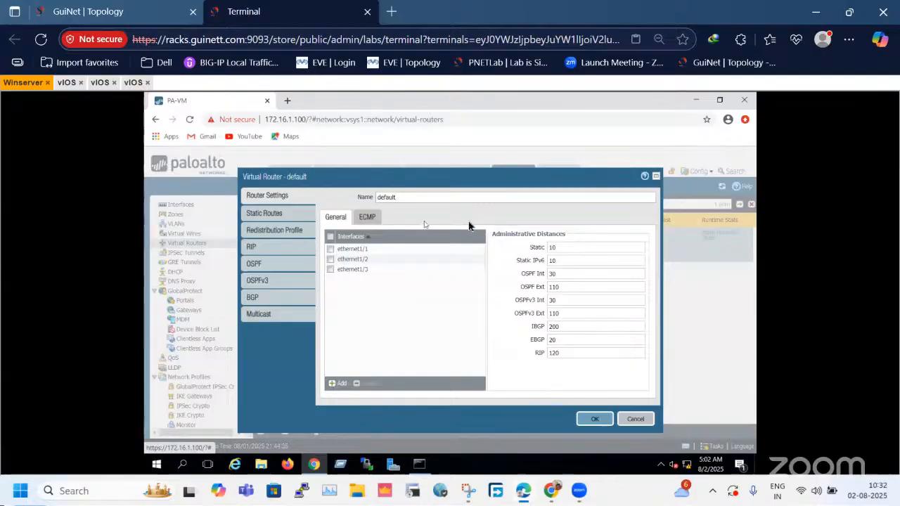
pyautogui.moveTo(420, 198); pyautogui.dragTo(376, 198)
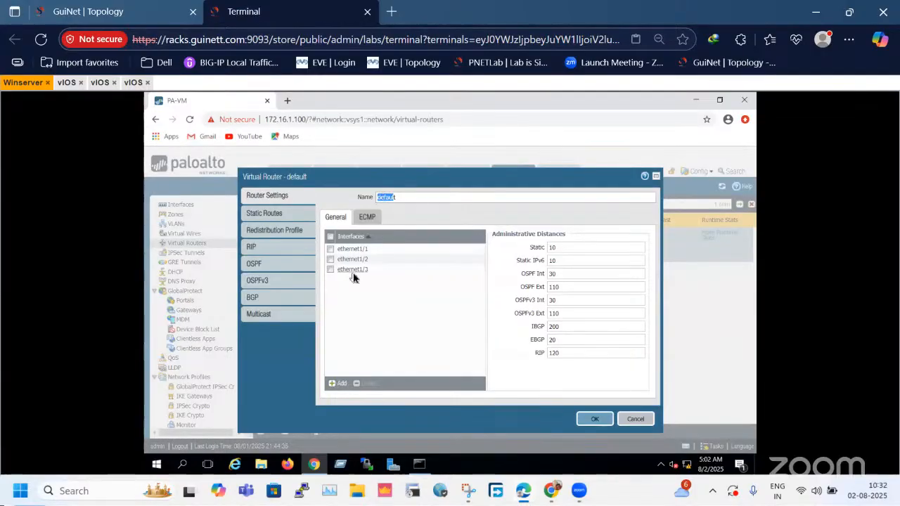
# Add an IPv4 static route named DR with destination 0.0.0.0/0 to the default virtual router.
pyautogui.click(278, 214)
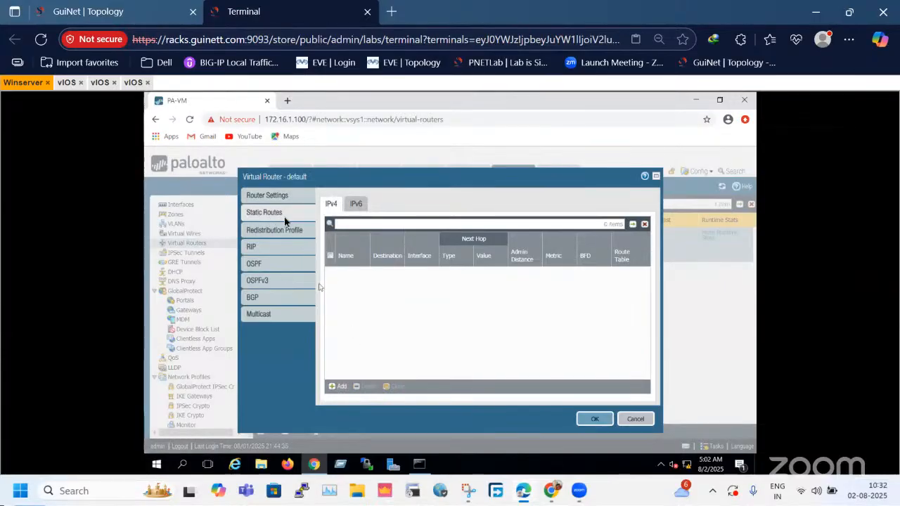
pyautogui.click(340, 388)
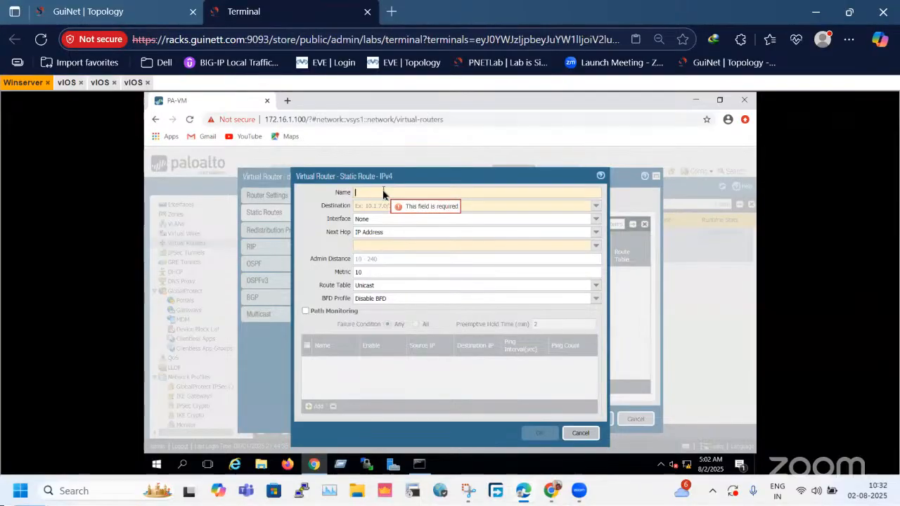
pyautogui.press('BackSpace')
pyautogui.write('f')
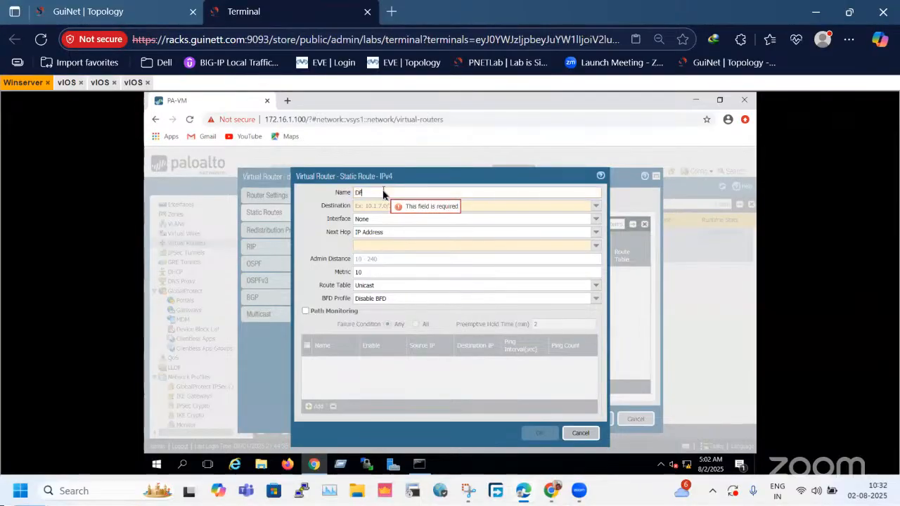
pyautogui.click(372, 206)
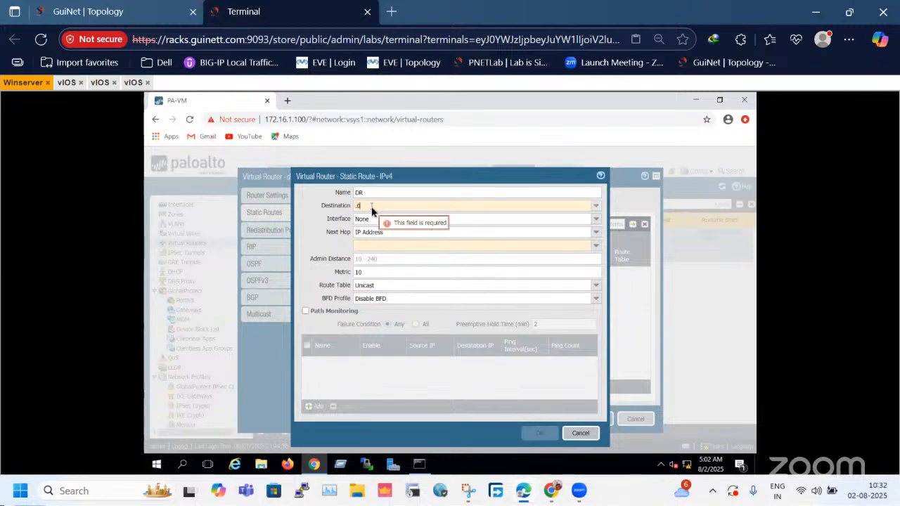
pyautogui.write('.0.0')
pyautogui.press('BackSpace')
pyautogui.press('BackSpace')
pyautogui.press('BackSpace')
pyautogui.press('BackSpace')
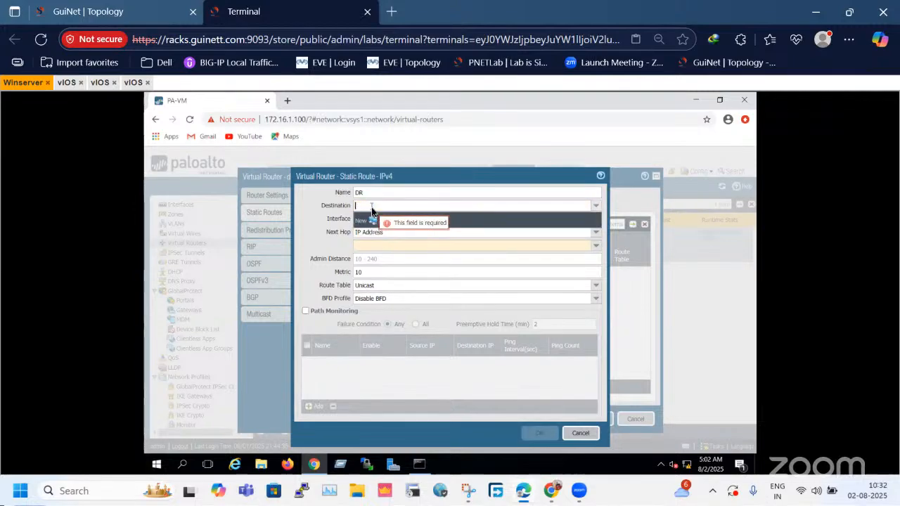
pyautogui.write('0.0.0.0')
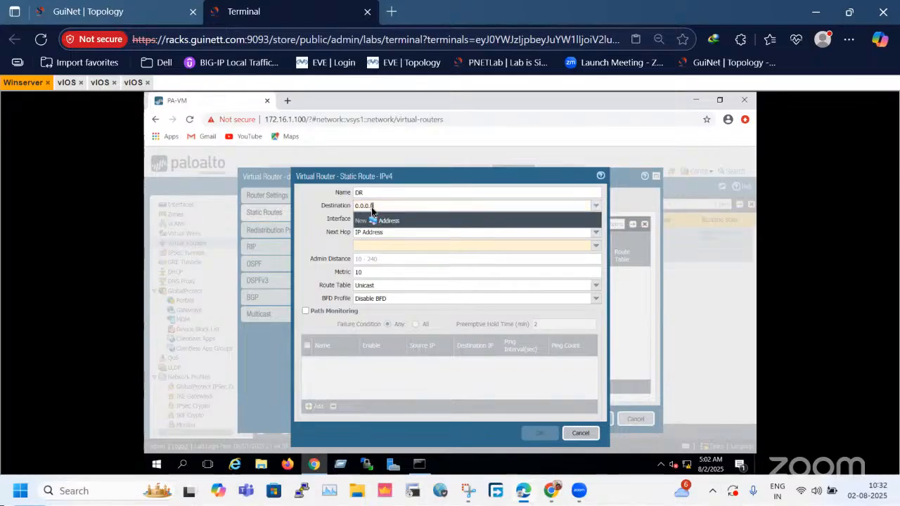
pyautogui.write('/0')
pyautogui.press('Tab')
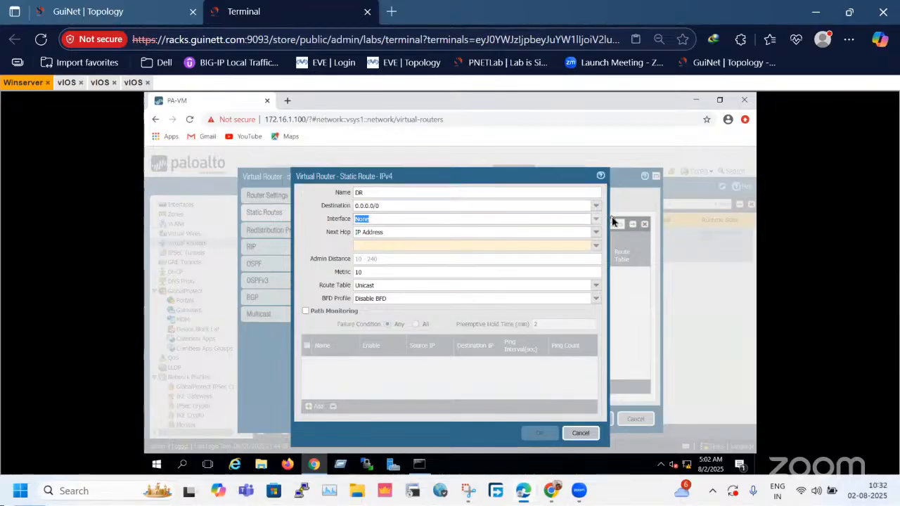
# Set the DR route's interface to ethernet1/3 and its next hop IP address to 192.168.1.1, and save the virtual router.
pyautogui.click(595, 220)
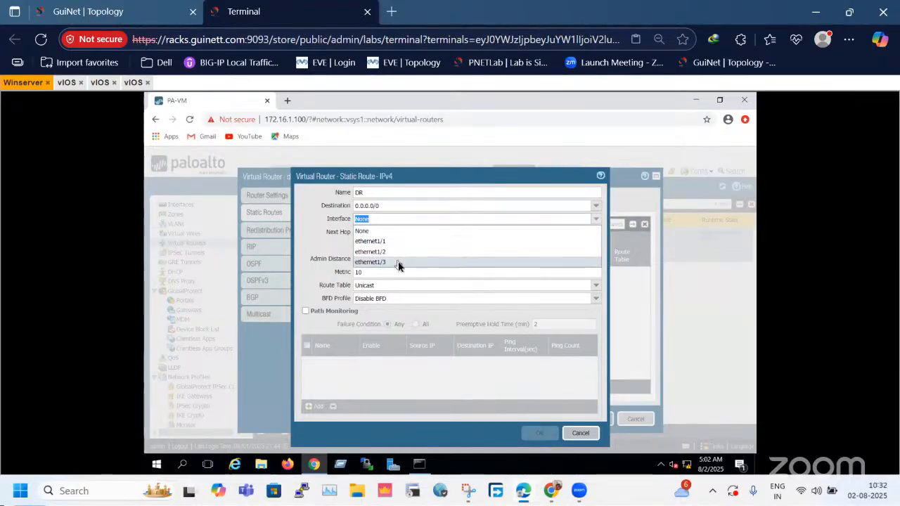
pyautogui.click(398, 262)
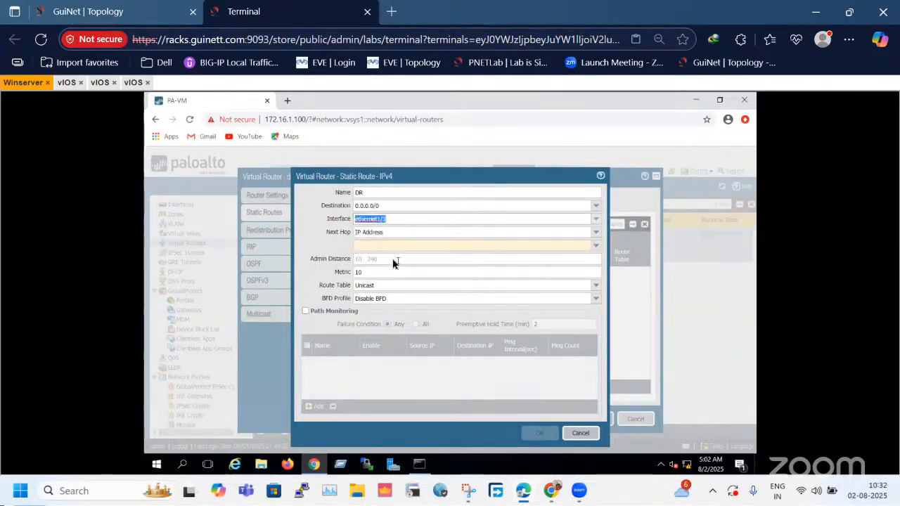
pyautogui.click(145, 11)
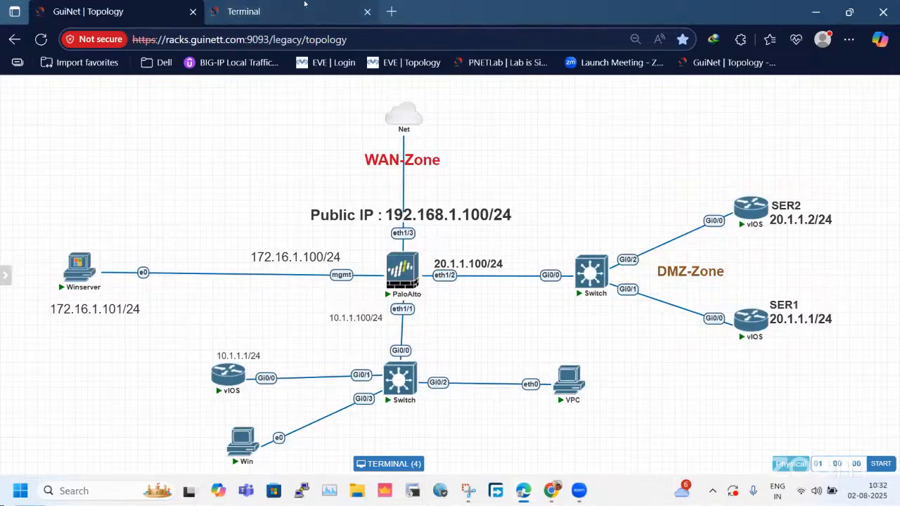
pyautogui.click(244, 11)
pyautogui.click(387, 243)
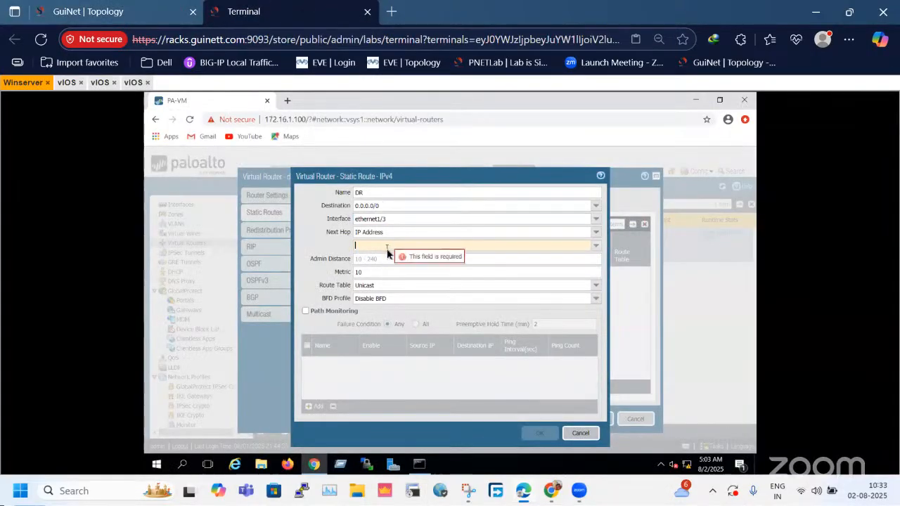
pyautogui.write('192')
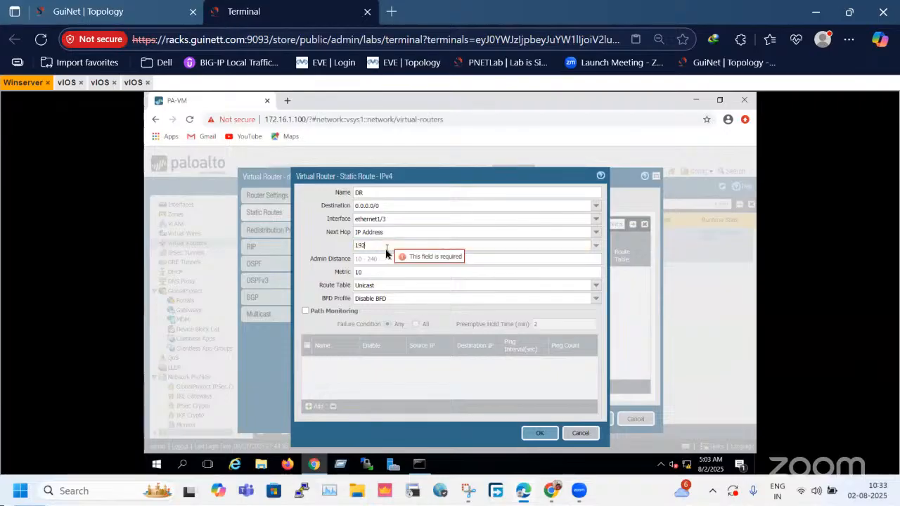
pyautogui.write('.168.1.1')
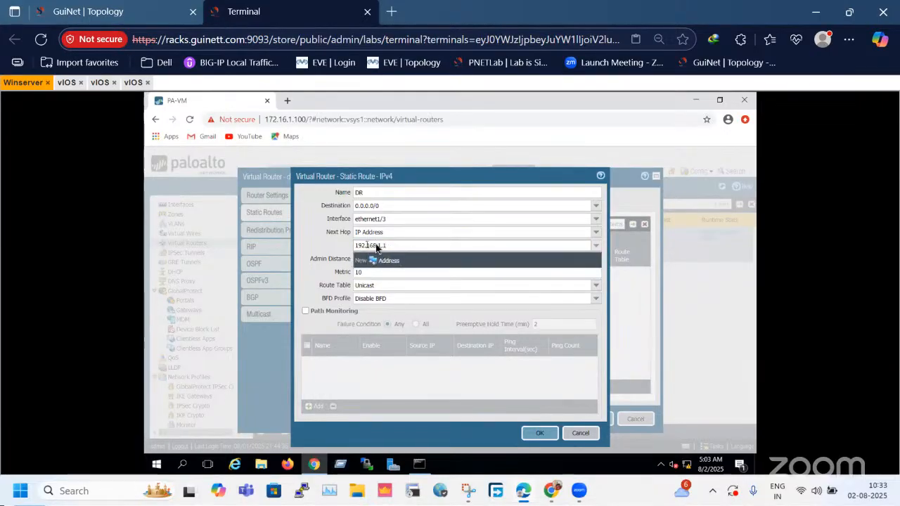
pyautogui.click(329, 240)
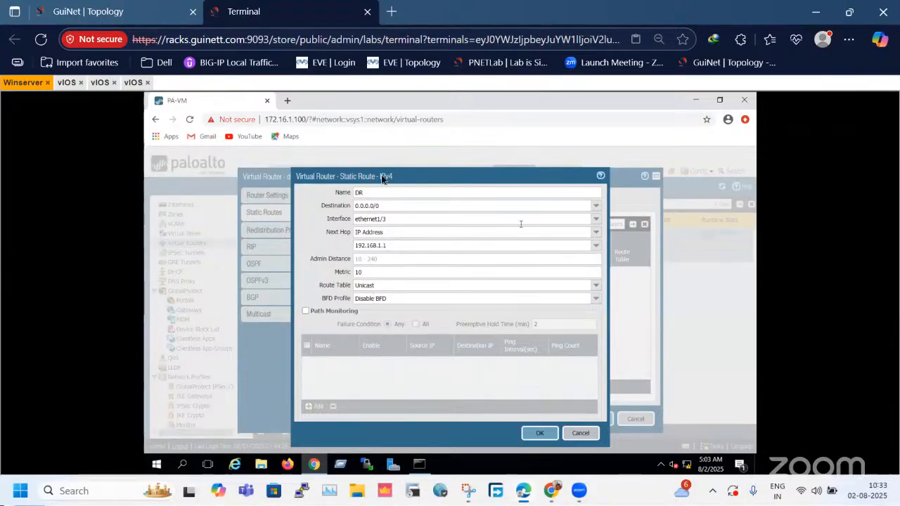
pyautogui.click(540, 433)
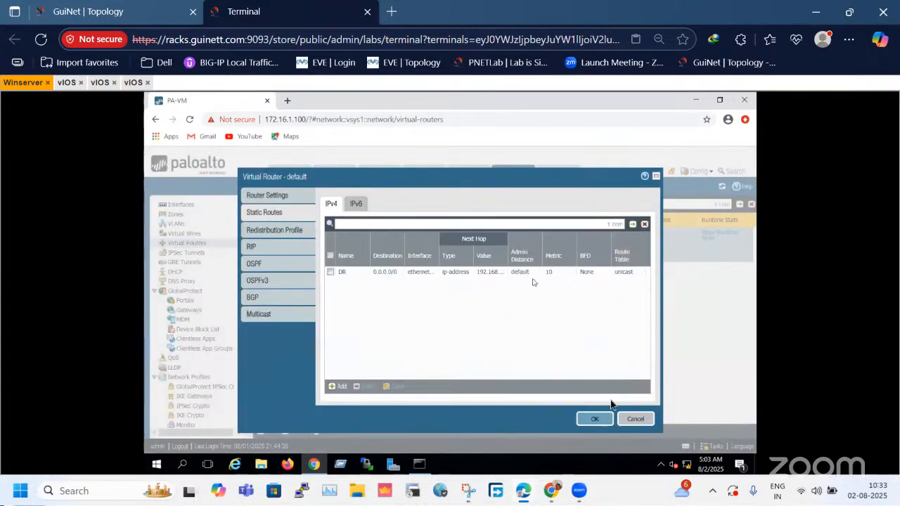
pyautogui.click(597, 423)
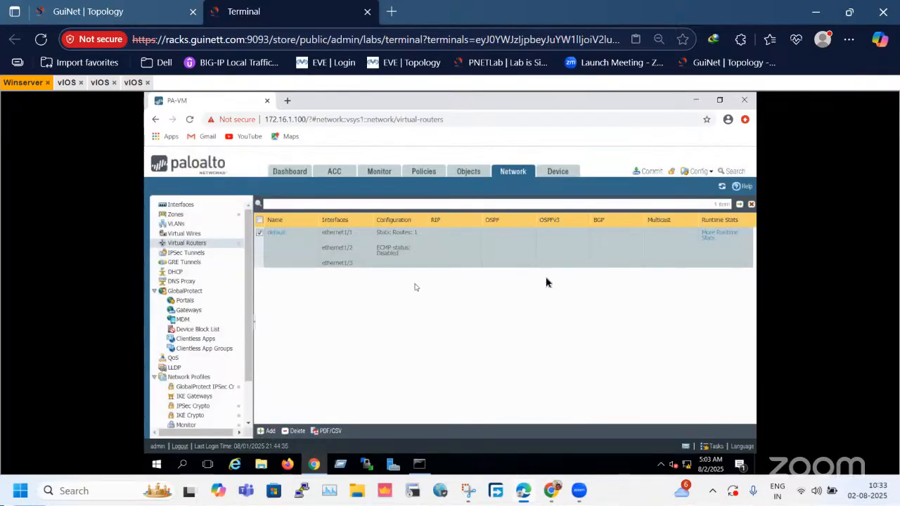
# Commit the admin's device-and-network changes to the firewall's running configuration and close the commit dialog.
pyautogui.click(646, 174)
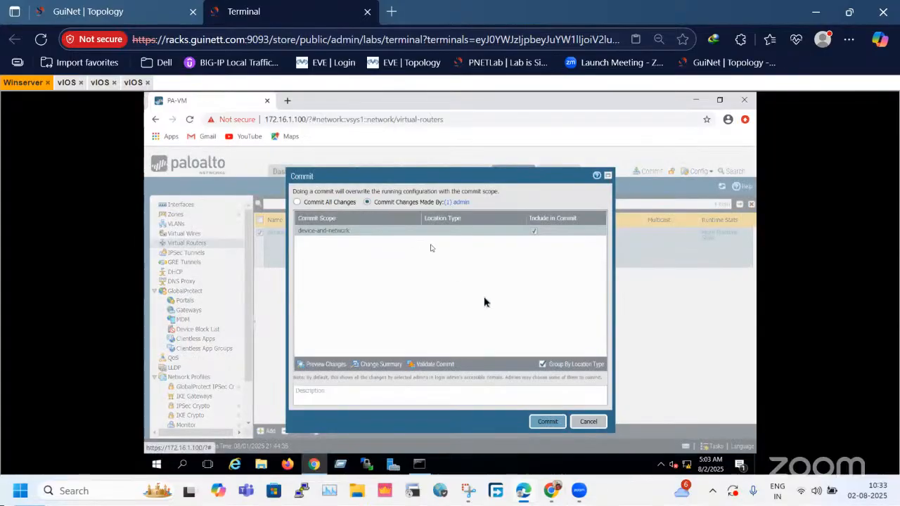
pyautogui.click(548, 421)
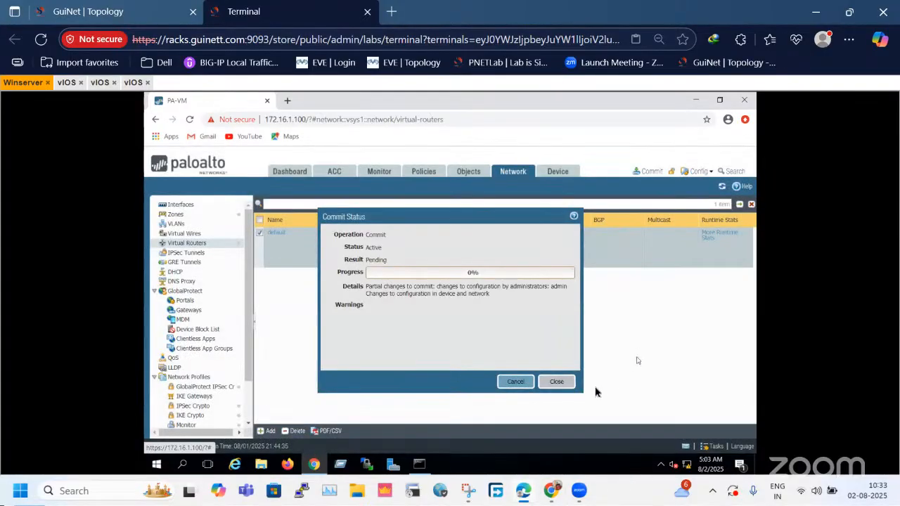
pyautogui.click(556, 381)
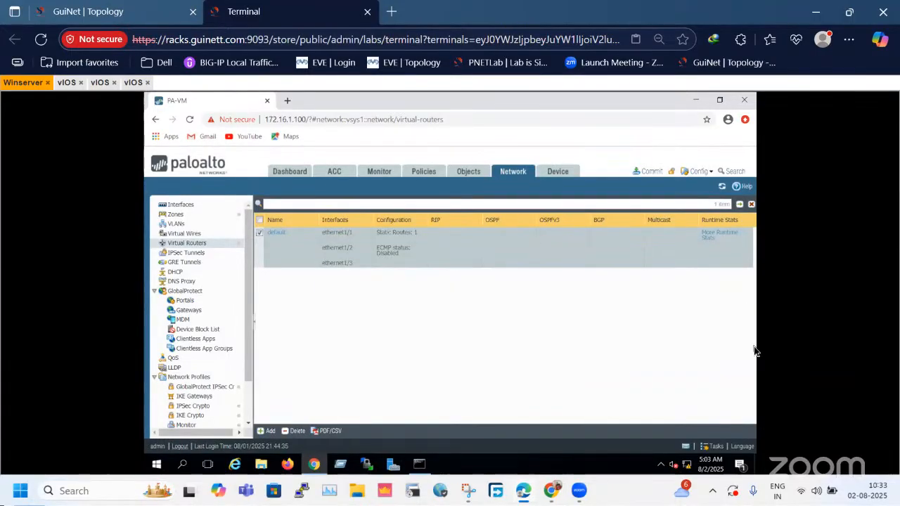
# Check the commit job's progress in the firewall's Task Manager.
pyautogui.click(718, 450)
pyautogui.click(717, 456)
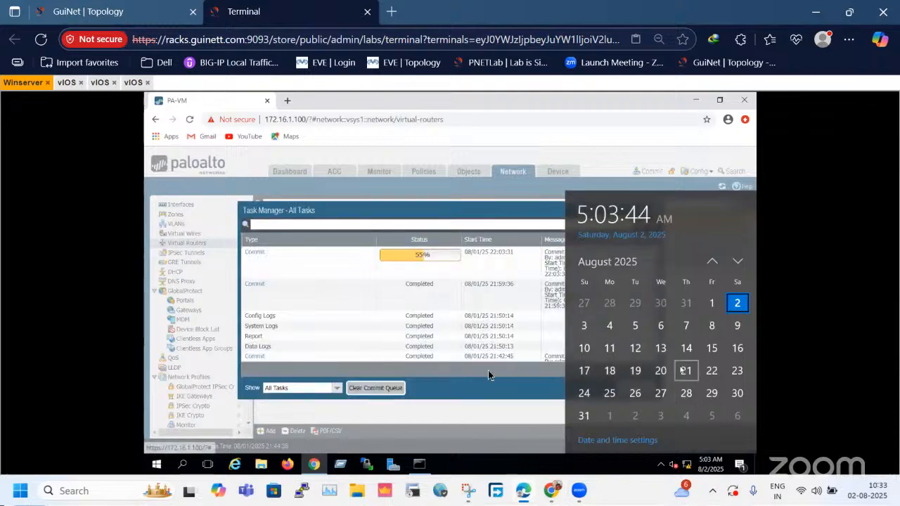
pyautogui.click(728, 464)
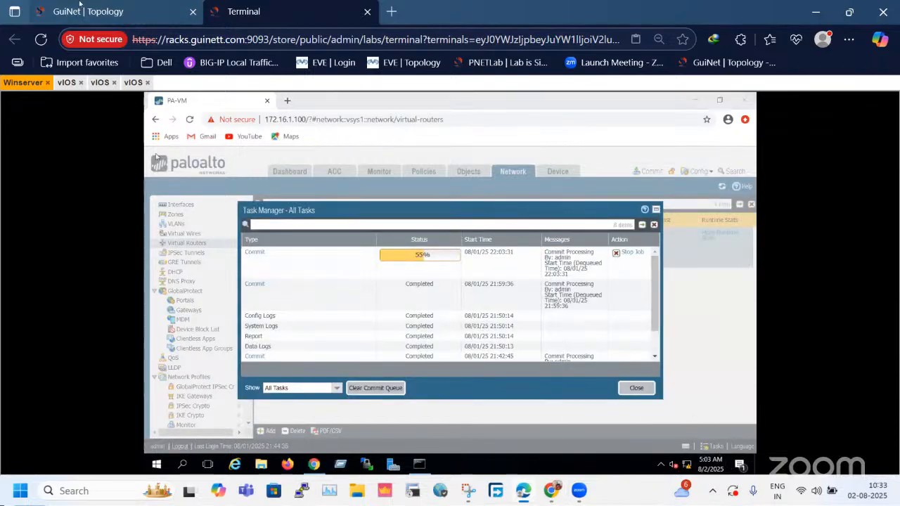
pyautogui.click(79, 10)
pyautogui.click(285, 5)
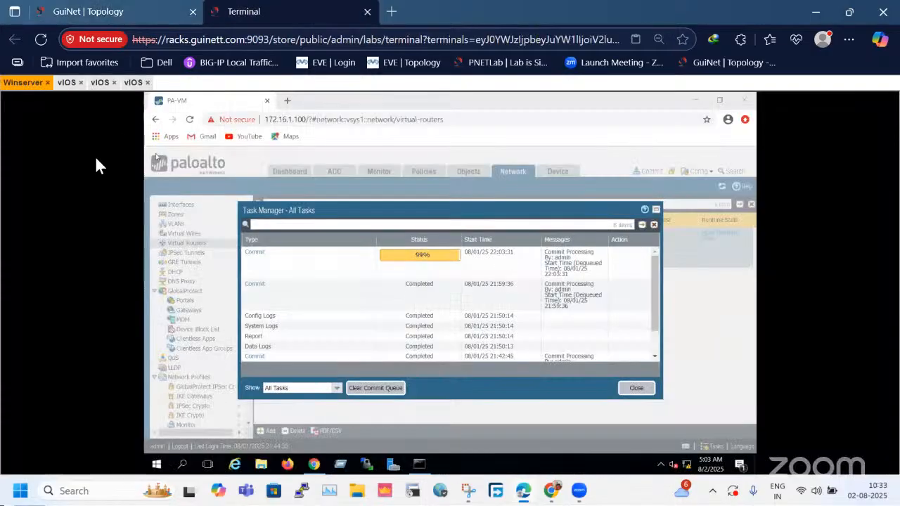
# Locate the 10.1.1.1/24 LAN vIOS router in the topology and bring up its console at the Router prompt.
pyautogui.click(66, 82)
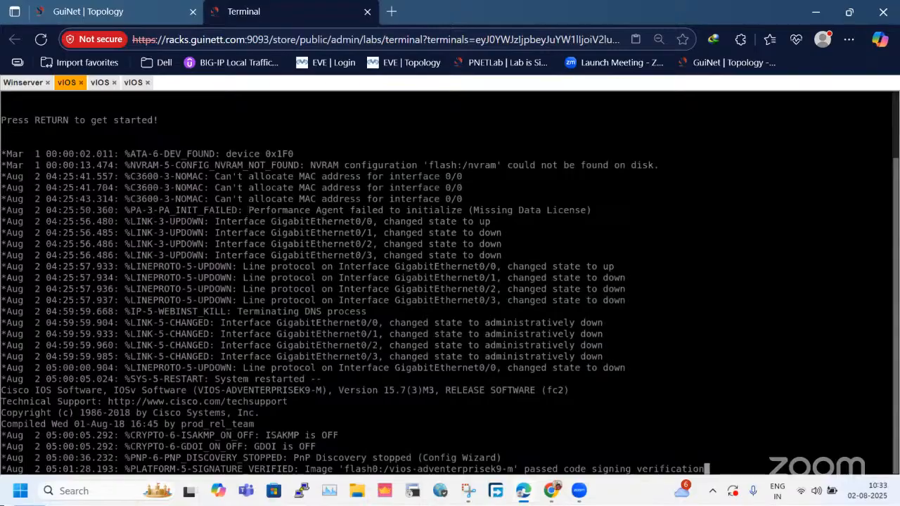
pyautogui.click(79, 11)
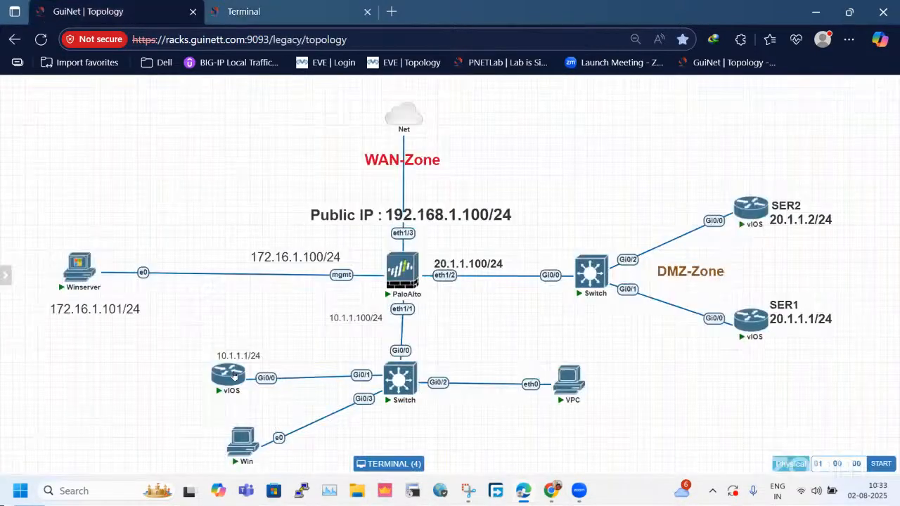
pyautogui.click(240, 375)
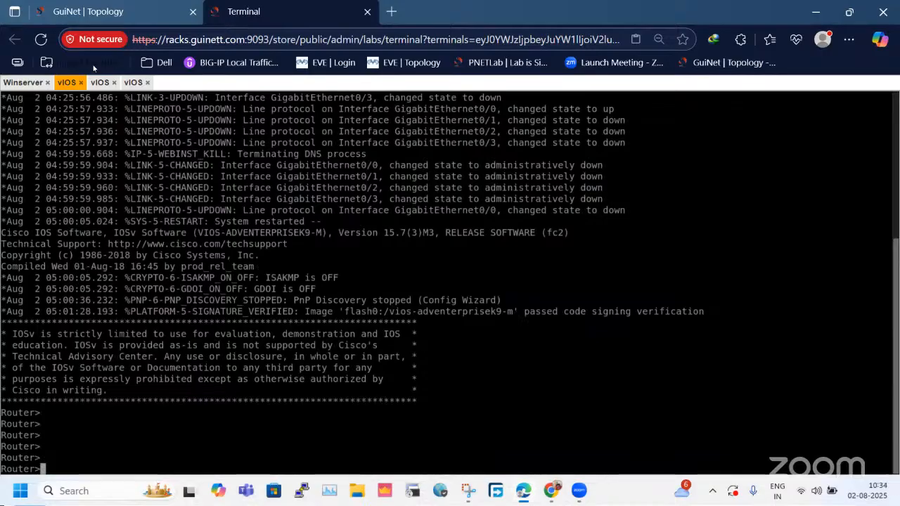
# Open the console of the 10.1.1.1/24 LAN vIOS router from the topology and bring up its Router prompt.
pyautogui.click(23, 82)
pyautogui.click(88, 11)
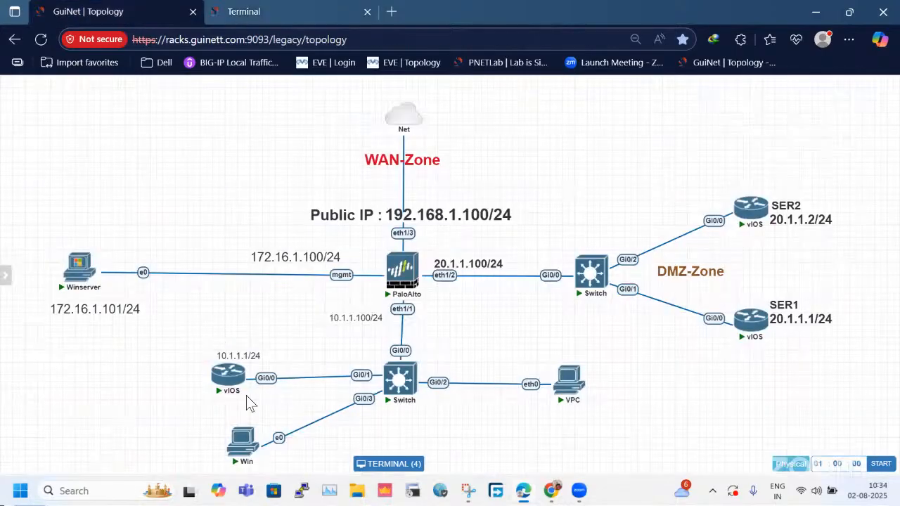
pyautogui.click(231, 367)
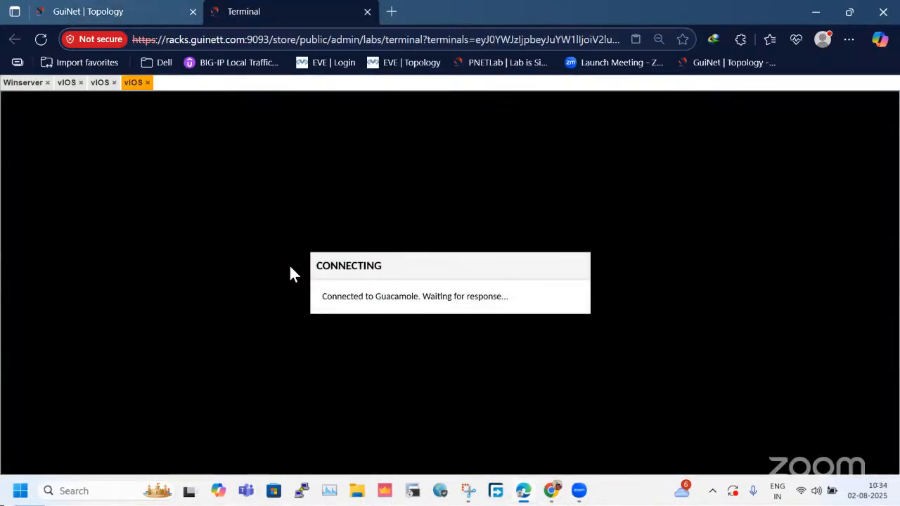
pyautogui.press('Return')
pyautogui.press('Return')
pyautogui.press('Return')
pyautogui.press('Return')
# Enter privileged mode and global configuration mode on the LAN vIOS router.
pyautogui.write('en')
pyautogui.press('Return')
pyautogui.press('Return')
pyautogui.write('cofnig')
pyautogui.press('BackSpace')
pyautogui.press('BackSpace')
pyautogui.press('BackSpace')
pyautogui.press('BackSpace')
pyautogui.write('nfig t')
pyautogui.press('Return')
# Assign IP address 10.1.1.1 with mask 255.255.255.0 to interface gi0/0 of the LAN router, checking the port in the topology.
pyautogui.write('int gi')
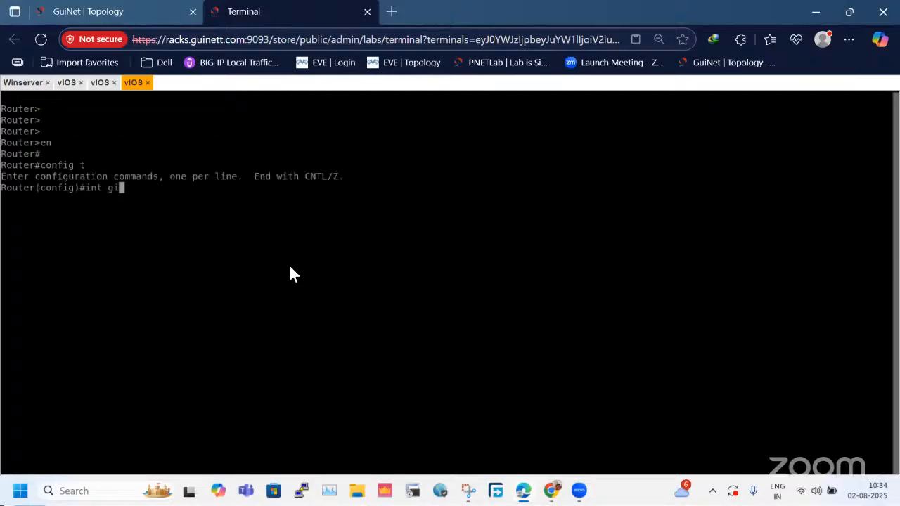
pyautogui.click(127, 11)
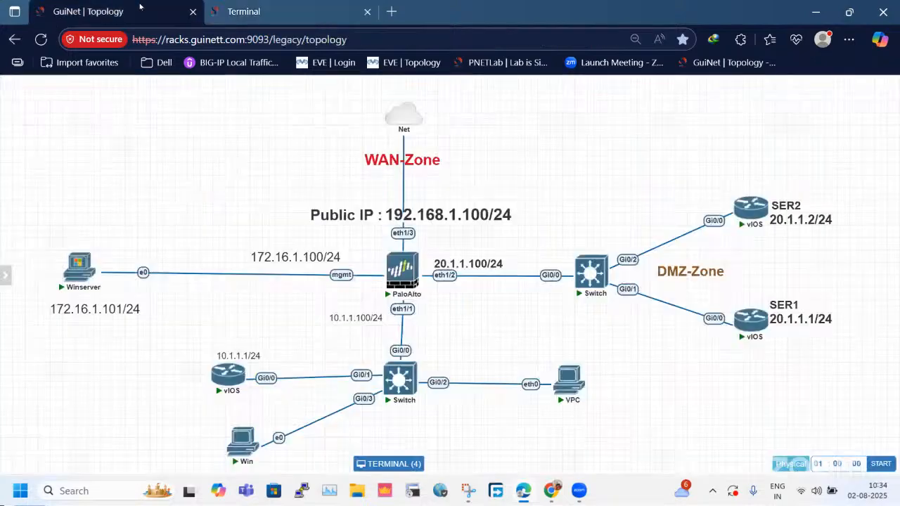
pyautogui.click(292, 5)
pyautogui.write('0/0')
pyautogui.press('Return')
pyautogui.write('ip add ')
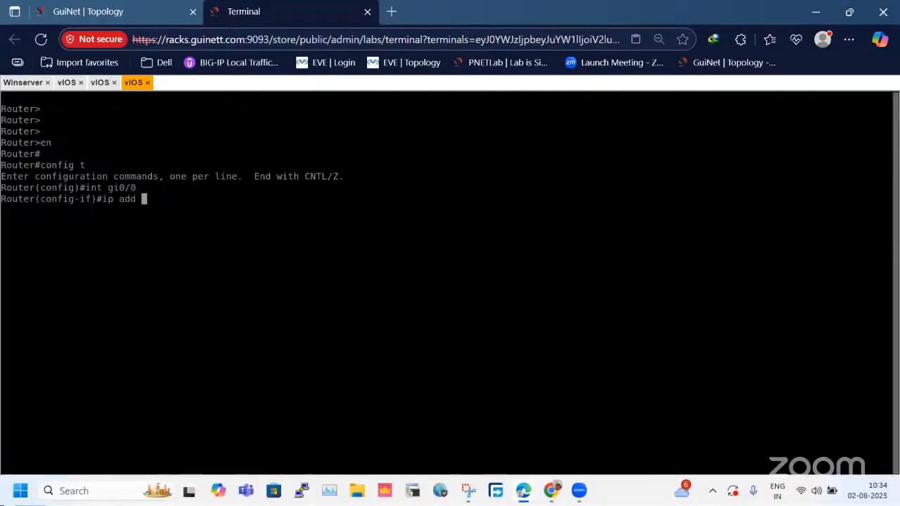
pyautogui.write('10.1.1.1 255.255.')
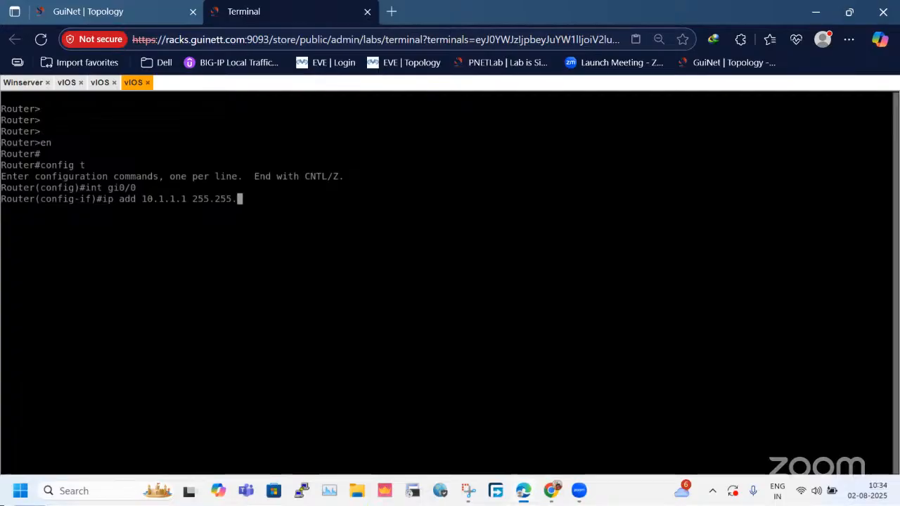
pyautogui.write('255.0')
pyautogui.press('Return')
# Enable the LAN router's gi0/0 interface with no shutdown and return to global configuration mode.
pyautogui.write('no sh')
pyautogui.press('Return')
pyautogui.write('exi')
pyautogui.press('Return')
pyautogui.press('Return')
pyautogui.press('Return')
pyautogui.press('Return')
pyautogui.press('Return')
pyautogui.press('Return')
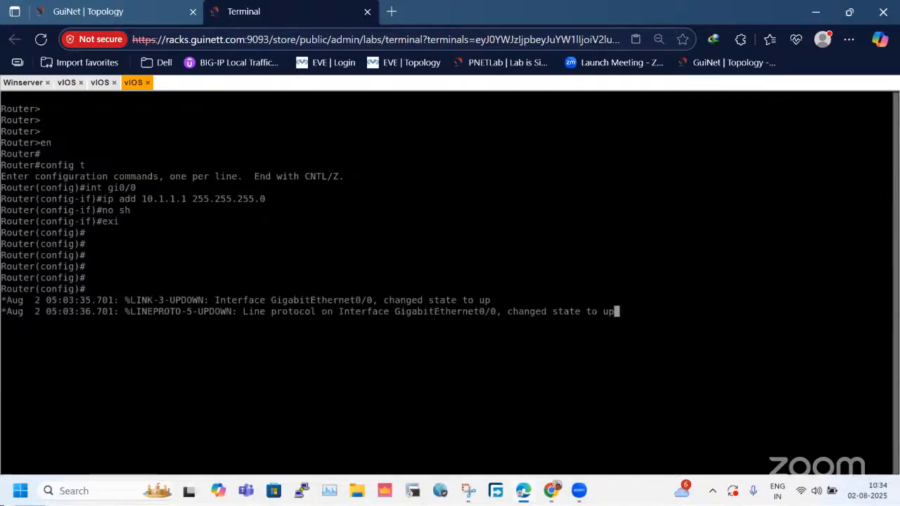
pyautogui.press('Return')
pyautogui.press('Return')
pyautogui.press('Return')
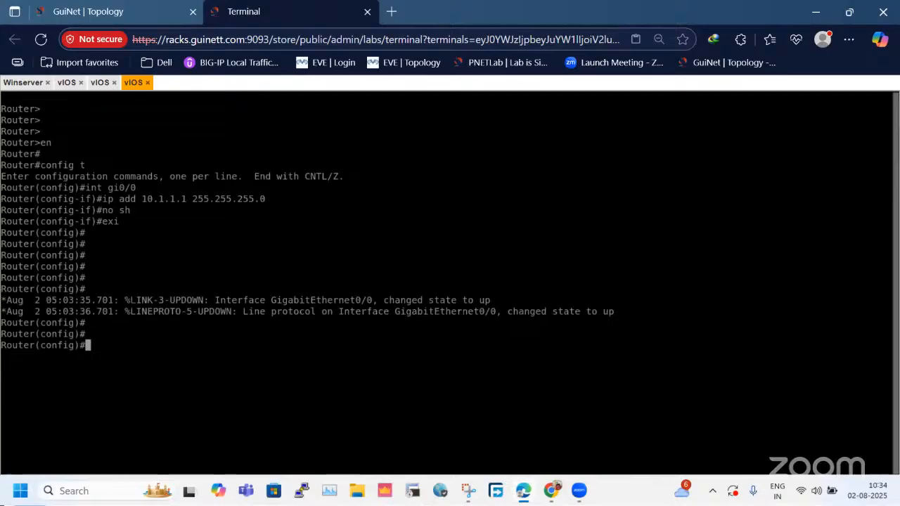
# Add a default route 0.0.0.0 0.0.0.0 via 10.1.1.100 on the LAN router and leave configuration mode.
pyautogui.write('ip route 0.0.0.')
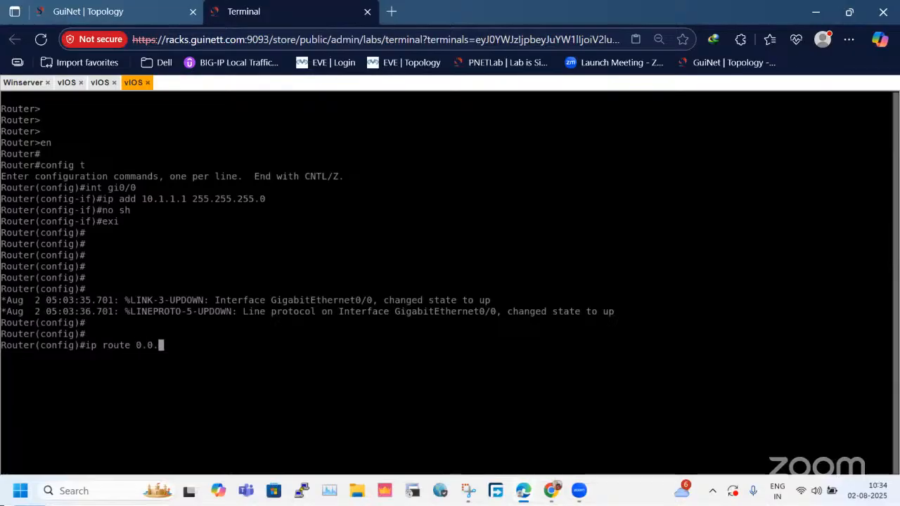
pyautogui.write('0.0 0.0.0.0 10')
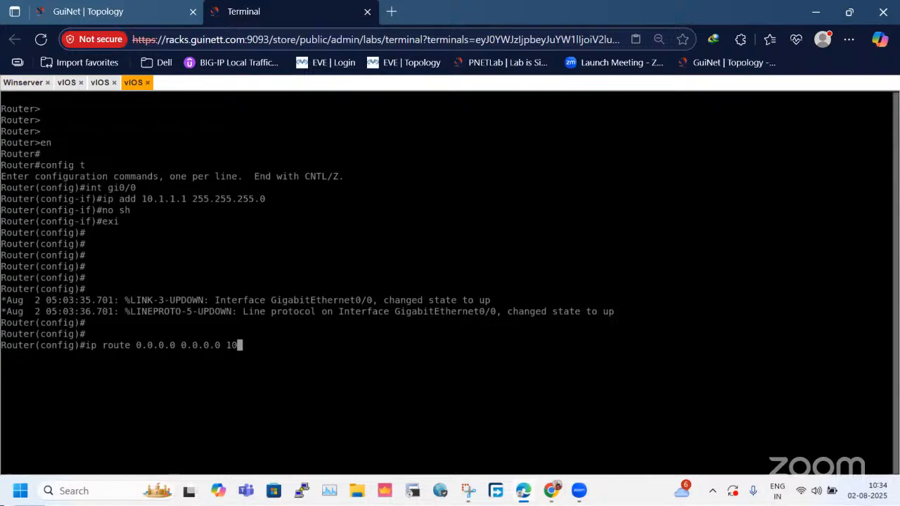
pyautogui.write('.1.1.100')
pyautogui.press('Return')
pyautogui.write('exi')
pyautogui.press('Return')
# Display the LAN router's brief IP interface summary.
pyautogui.press('Return')
pyautogui.press('Return')
pyautogui.write('d')
pyautogui.write('sh ip int bri')
pyautogui.press('Return')
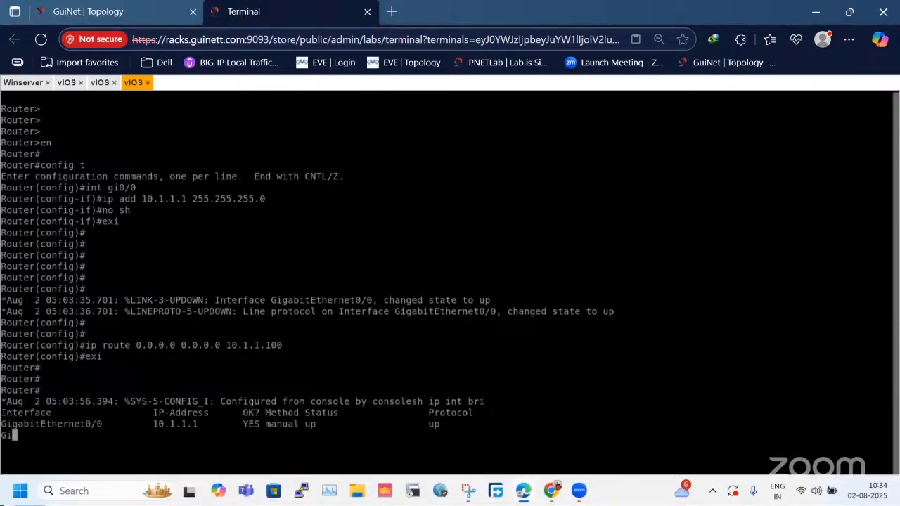
pyautogui.press('Return')
pyautogui.press('Return')
pyautogui.press('Return')
# Display the LAN router's IP routing table to check the default route.
pyautogui.write('sh ip r')
pyautogui.press('BackSpace')
pyautogui.press('BackSpace')
pyautogui.write('p route')
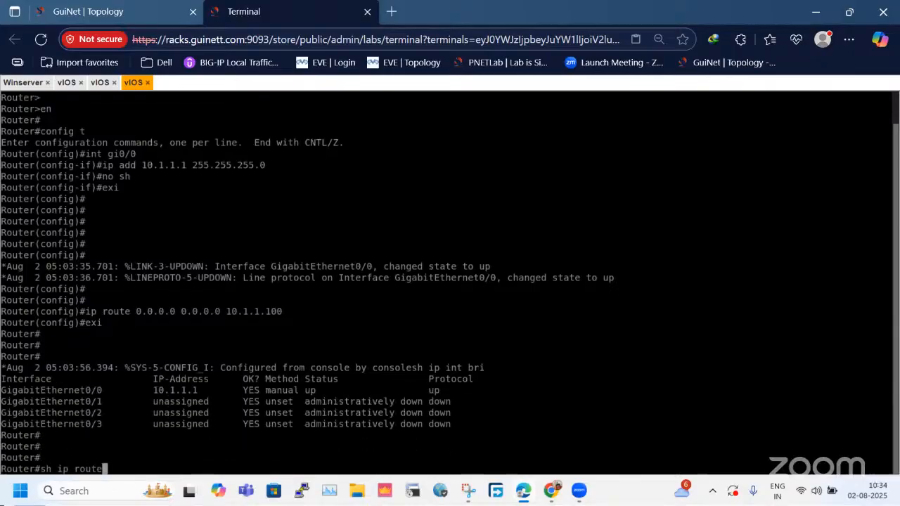
pyautogui.press('Return')
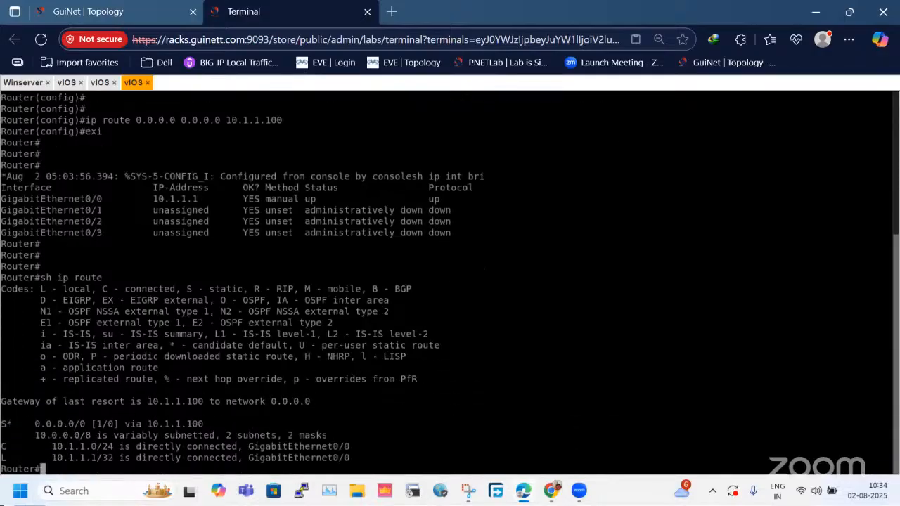
pyautogui.press('Return')
pyautogui.press('Return')
pyautogui.press('Return')
pyautogui.press('Return')
pyautogui.press('Return')
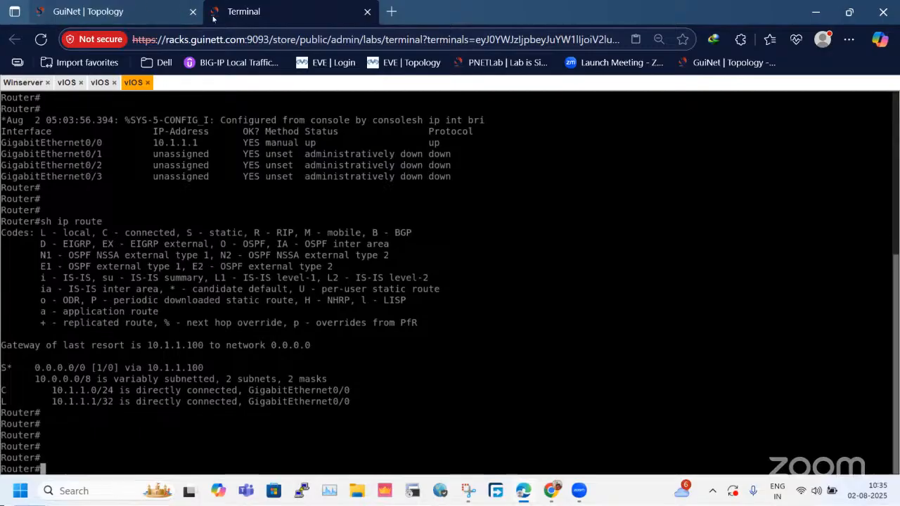
# Check the gateway of last resort in the routing table and ping the firewall's LAN address 10.1.1.100.
pyautogui.click(127, 12)
pyautogui.click(398, 463)
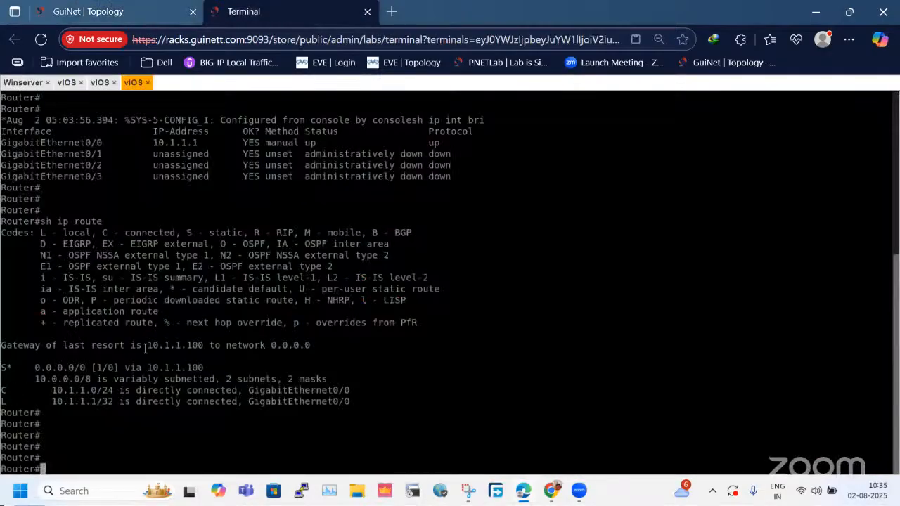
pyautogui.doubleClick(199, 347)
pyautogui.click(387, 352)
pyautogui.write('ping 10.1.1.100')
pyautogui.press('Return')
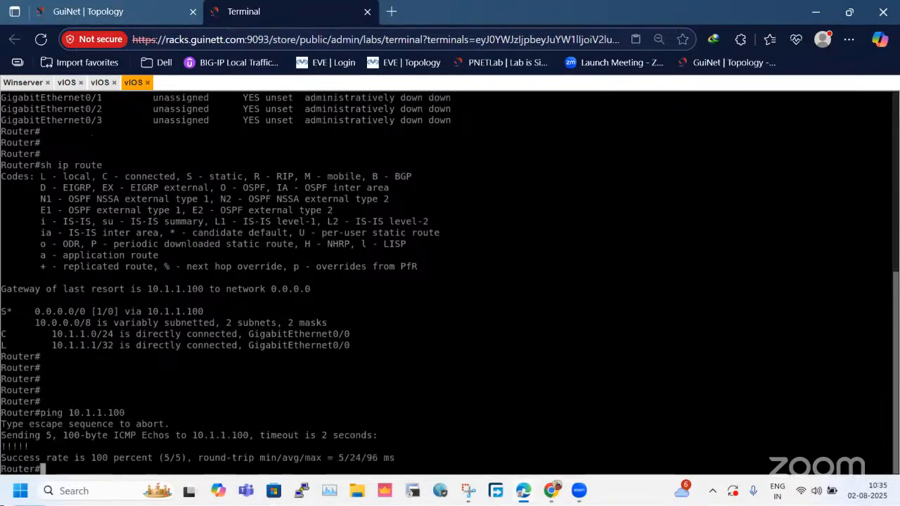
# Repeat the ping to 10.1.1.100 two more times from the LAN router.
pyautogui.press('Return')
pyautogui.press('Return')
pyautogui.press('Up')
pyautogui.press('Return')
pyautogui.press('Return')
pyautogui.press('Return')
pyautogui.press('Up')
pyautogui.press('Return')
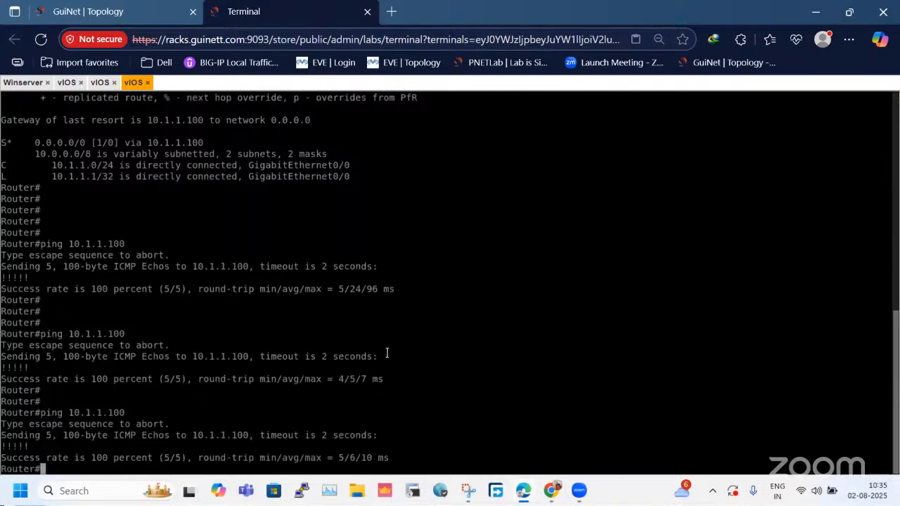
# Open the console of the SER2 vIOS router in the DMZ zone and bring up its Router prompt.
pyautogui.click(88, 11)
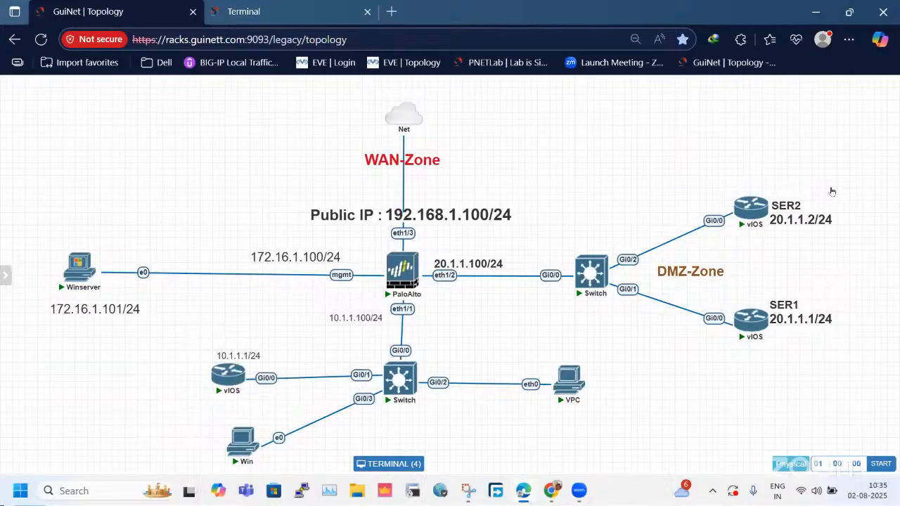
pyautogui.click(751, 211)
pyautogui.press('Return')
pyautogui.press('Return')
pyautogui.press('Return')
pyautogui.press('Return')
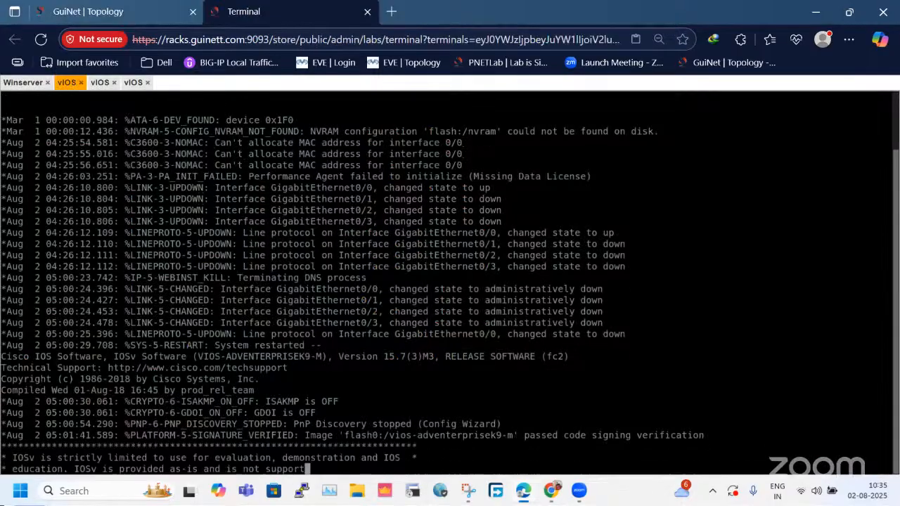
# Enter privileged mode and global configuration mode on the DMZ router.
pyautogui.write('en')
pyautogui.press('Return')
pyautogui.write('cofnig t')
pyautogui.press('Return')
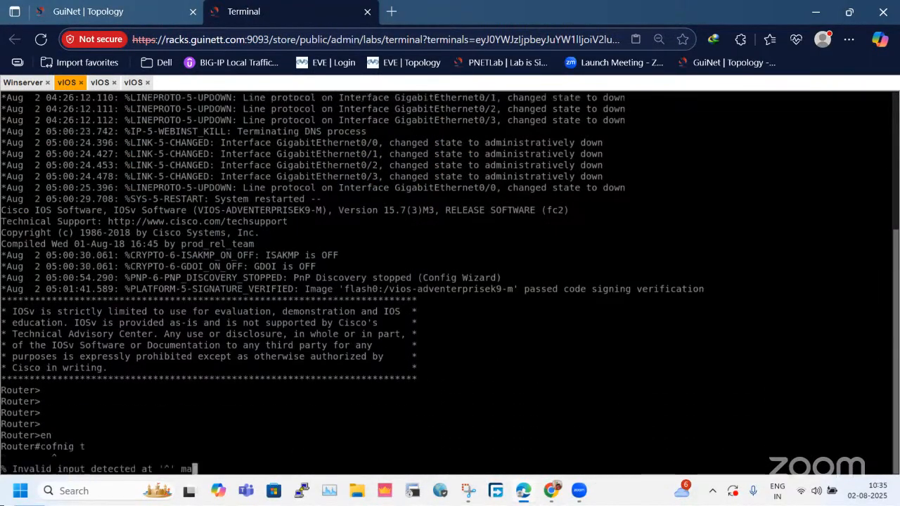
pyautogui.write('config t')
pyautogui.press('Return')
# Assign IP address 20.1.1.1 with mask 255.255.255.0 to the DMZ router's gi0/0 interface.
pyautogui.write('in')
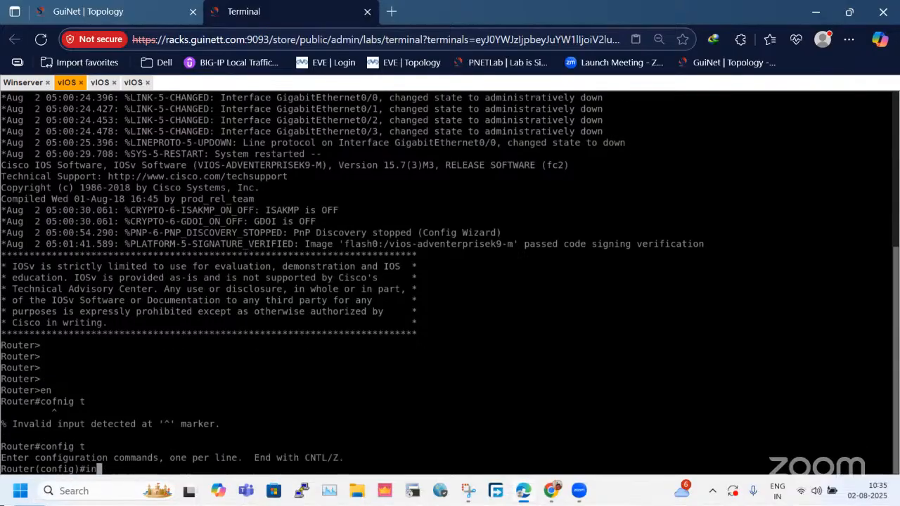
pyautogui.write('t gi0/0')
pyautogui.press('Return')
pyautogui.write('ip add 20')
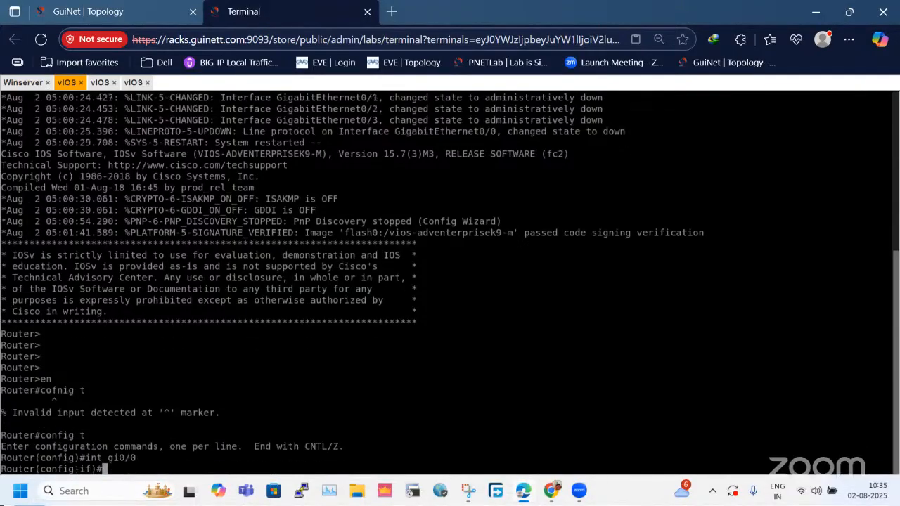
pyautogui.write('.1.1.1 255.255.255.')
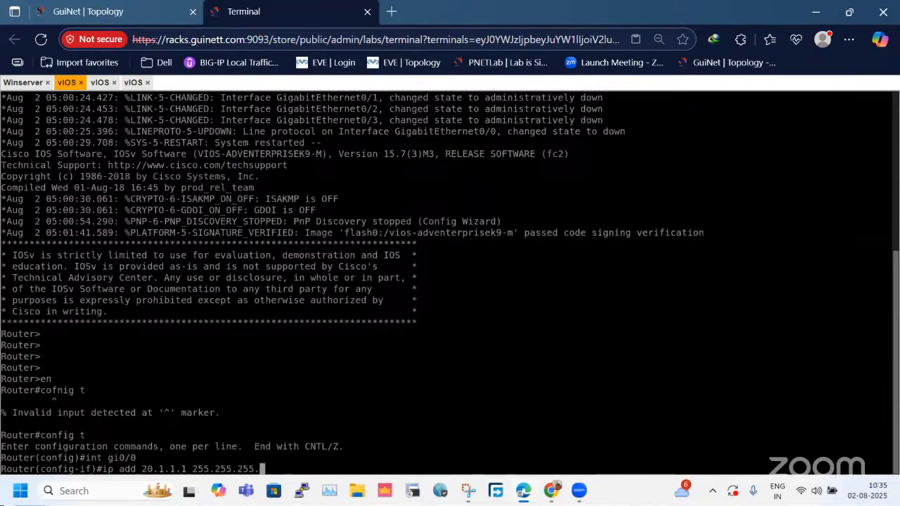
pyautogui.write('0')
pyautogui.press('Return')
# Enable the DMZ router's gi0/0 interface with no shutdown and return to global configuration mode.
pyautogui.write('nfig-if)#')
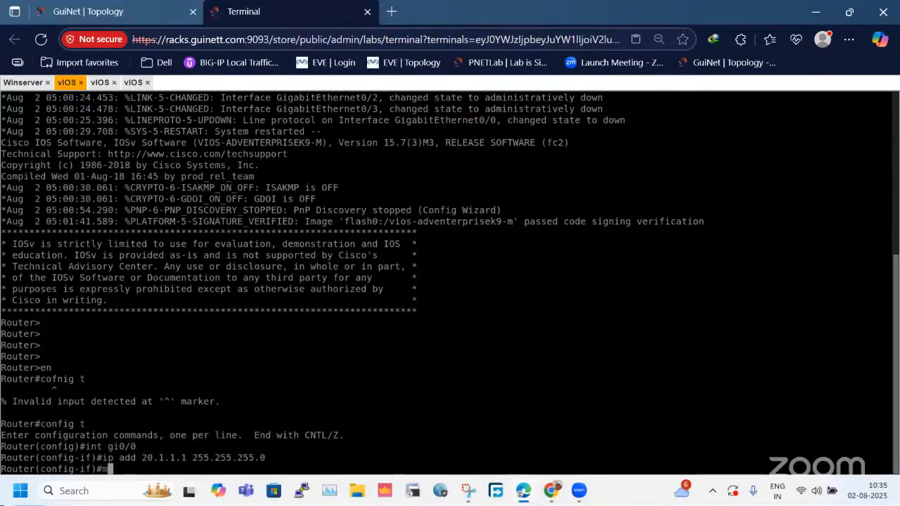
pyautogui.write('no sh')
pyautogui.press('Return')
pyautogui.write('exit')
pyautogui.press('Return')
pyautogui.press('Return')
pyautogui.press('Return')
pyautogui.press('Return')
pyautogui.press('Return')
pyautogui.press('Return')
pyautogui.press('Return')
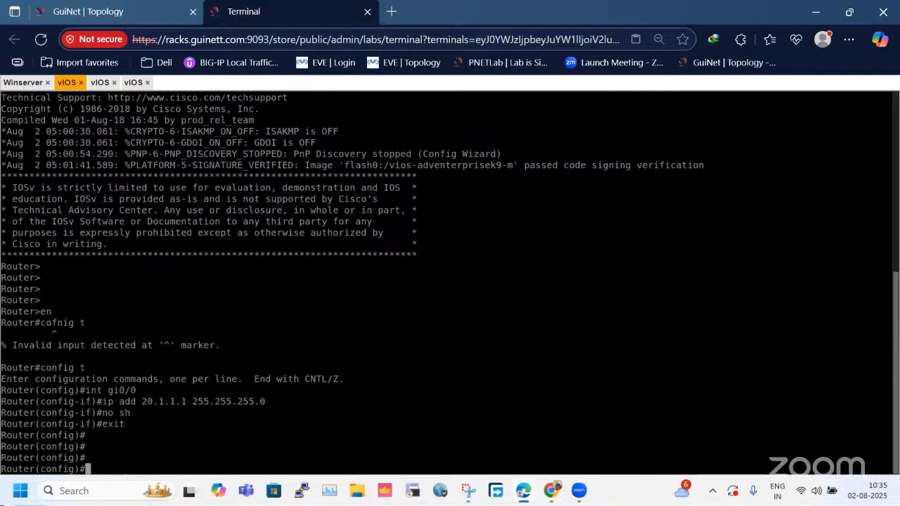
pyautogui.press('Return')
pyautogui.press('Return')
pyautogui.press('Return')
pyautogui.press('Return')
pyautogui.press('Return')
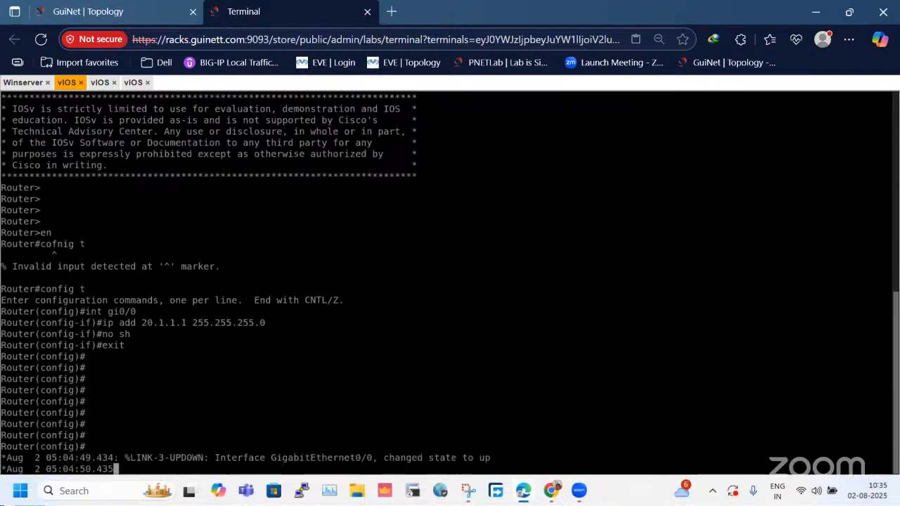
# Add a default route 0.0.0.0 0.0.0.0 via 20.1.1.100 on the DMZ router, checking the topology, and leave configuration mode.
pyautogui.write('ip route ')
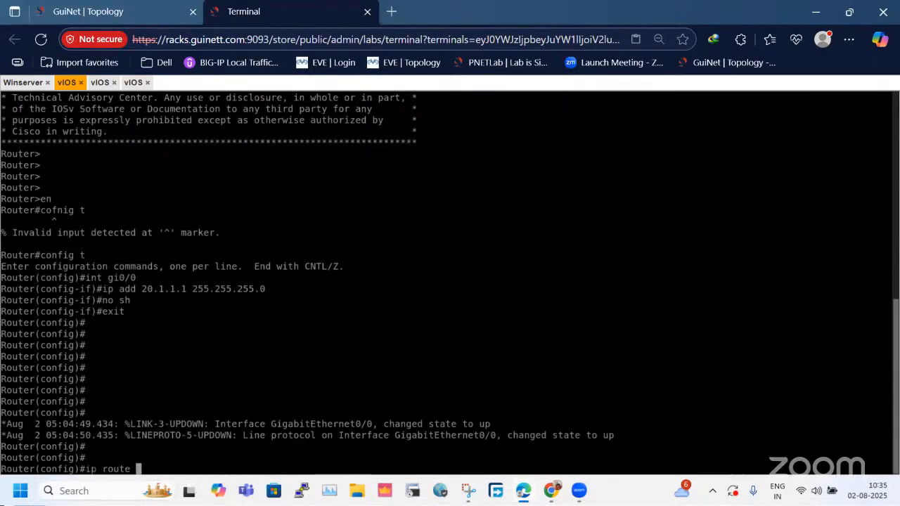
pyautogui.write('0.0.0.0 0.0.0.0 20.1.1.')
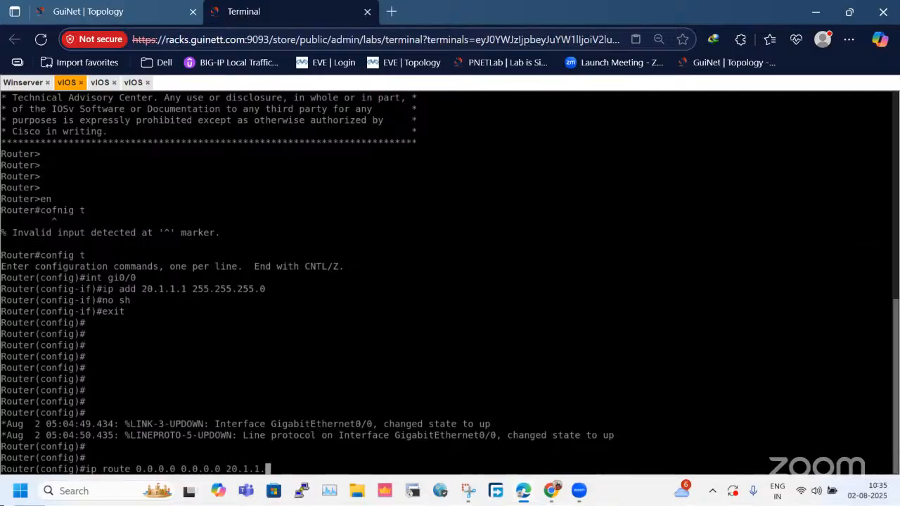
pyautogui.write('100')
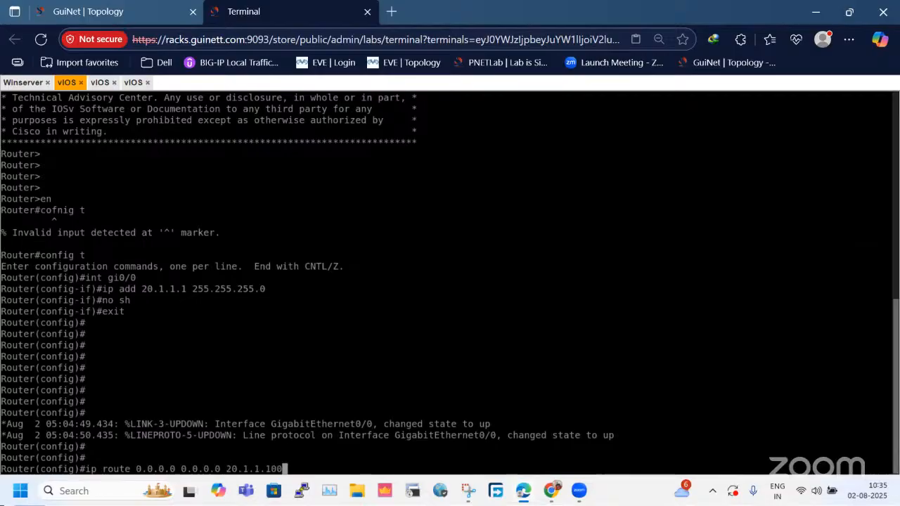
pyautogui.click(110, 10)
pyautogui.click(239, 10)
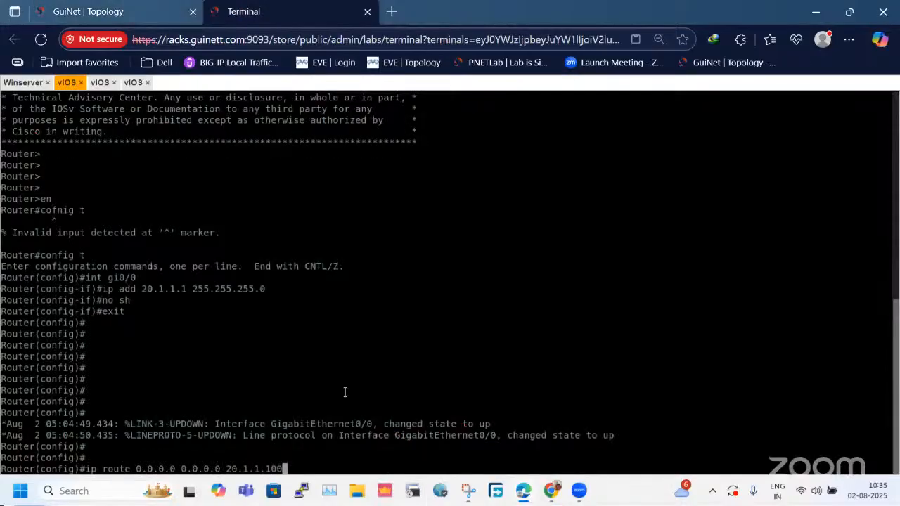
pyautogui.press('Return')
pyautogui.write('exi')
pyautogui.press('Return')
pyautogui.press('Return')
pyautogui.press('Return')
pyautogui.press('Return')
# Ping the firewall's DMZ address 20.1.1.100 from the DMZ router.
pyautogui.write('ping')
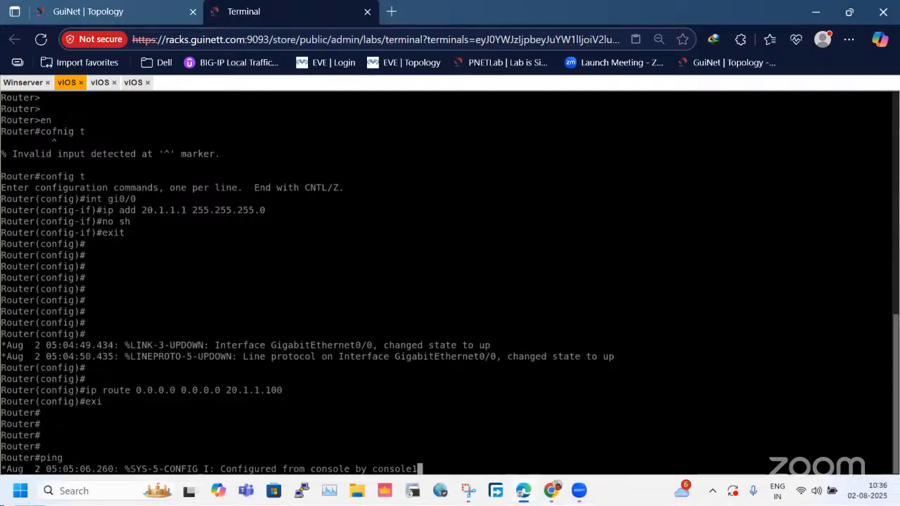
pyautogui.write('20.1.1.100')
pyautogui.press('Return')
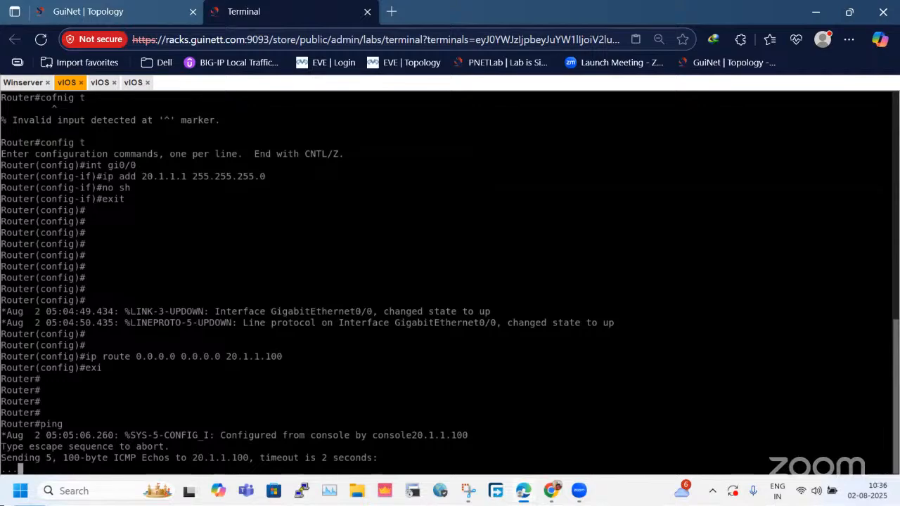
# Move the 10.1.1.100/24 label next to the PaloAlto's eth1/1 port in the topology and return to the router console.
pyautogui.click(124, 11)
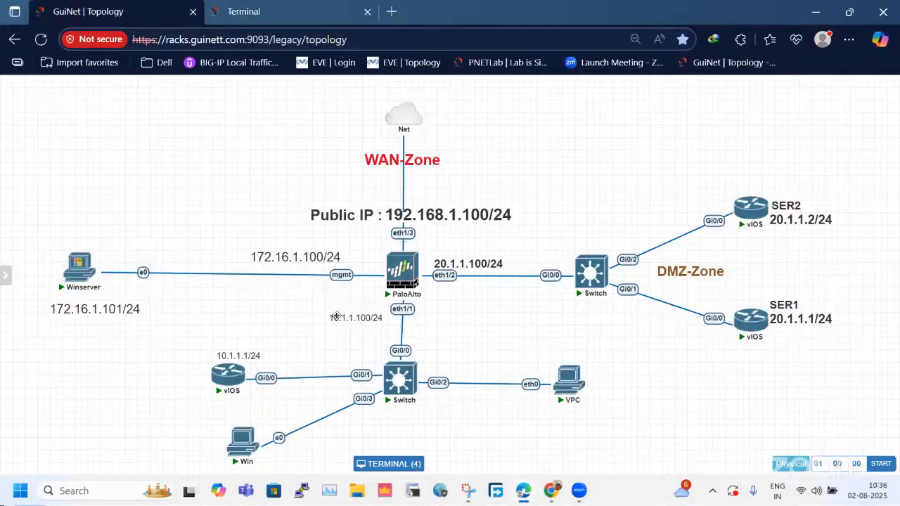
pyautogui.moveTo(358, 324); pyautogui.dragTo(359, 317)
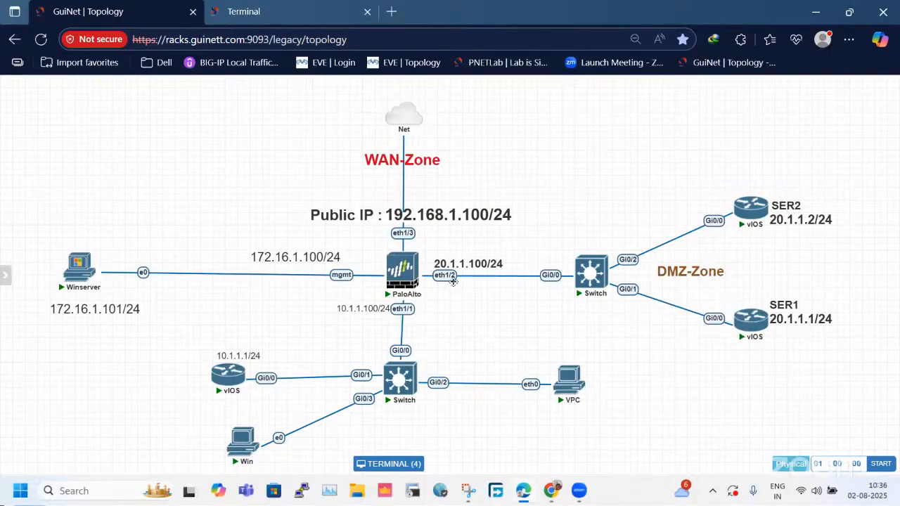
pyautogui.click(267, 11)
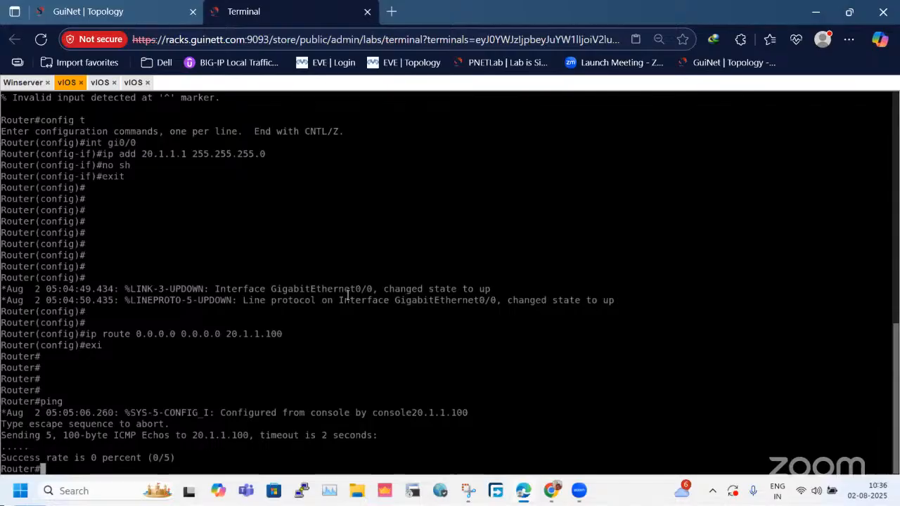
# Save the SER1 router's configuration and check the DMZ servers' addresses in the topology.
pyautogui.write('wr')
pyautogui.press('Return')
pyautogui.click(68, 4)
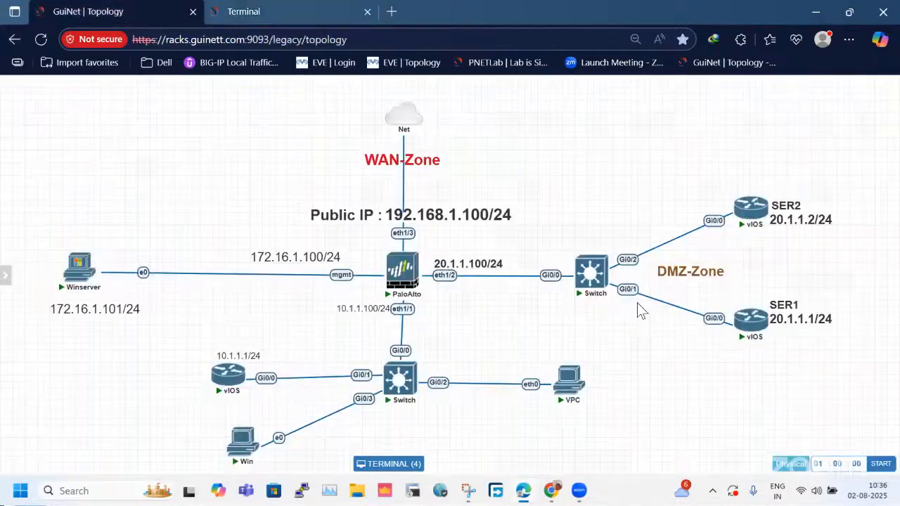
pyautogui.click(754, 333)
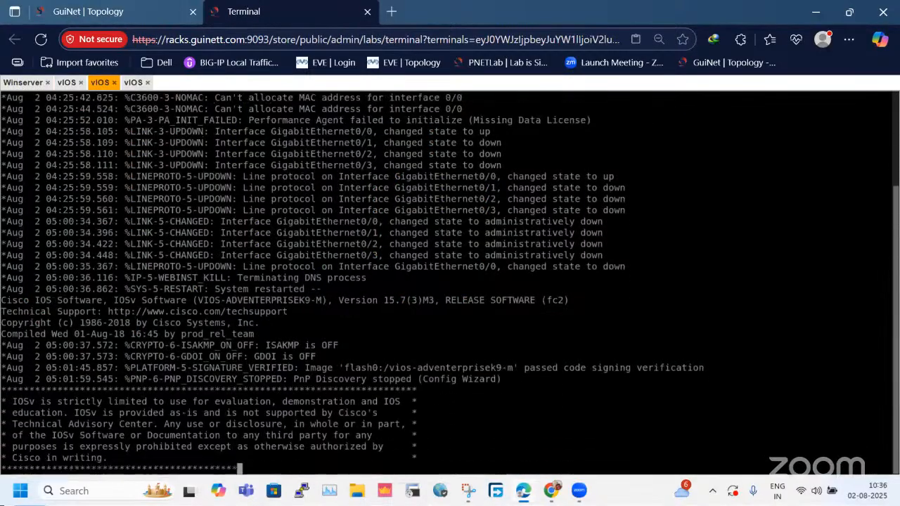
# Enter privileged mode and global configuration mode on the second DMZ router, SER2.
pyautogui.press('Return')
pyautogui.press('Return')
pyautogui.press('Return')
pyautogui.press('Return')
pyautogui.press('Return')
pyautogui.press('Return')
pyautogui.press('Return')
pyautogui.press('Return')
pyautogui.press('Return')
pyautogui.write('en')
pyautogui.press('Return')
pyautogui.press('Return')
pyautogui.press('Return')
pyautogui.write('cofnig')
pyautogui.write('config t')
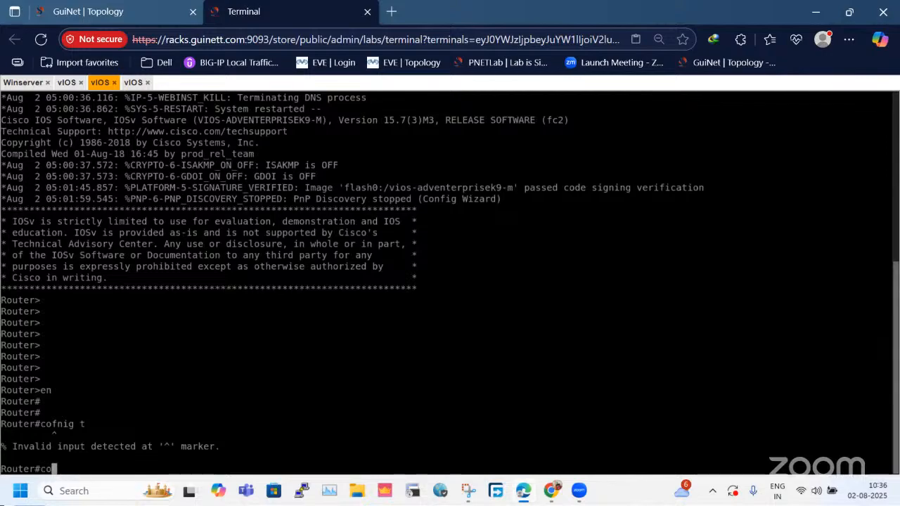
pyautogui.press('Return')
# Assign the IP address 20.1.1.2 255.255.255.0 to the SER2 router's gi0/0 interface.
pyautogui.write('int gi')
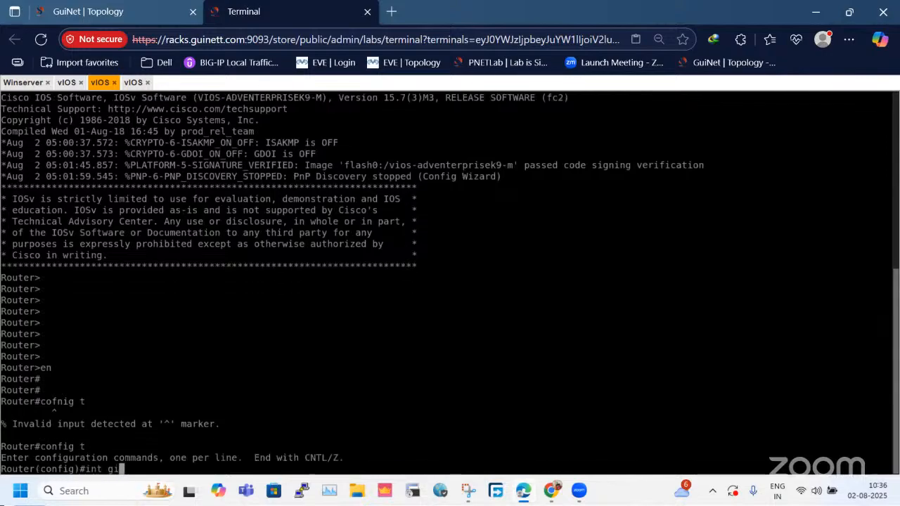
pyautogui.write('0/0')
pyautogui.press('Return')
pyautogui.write('ipad')
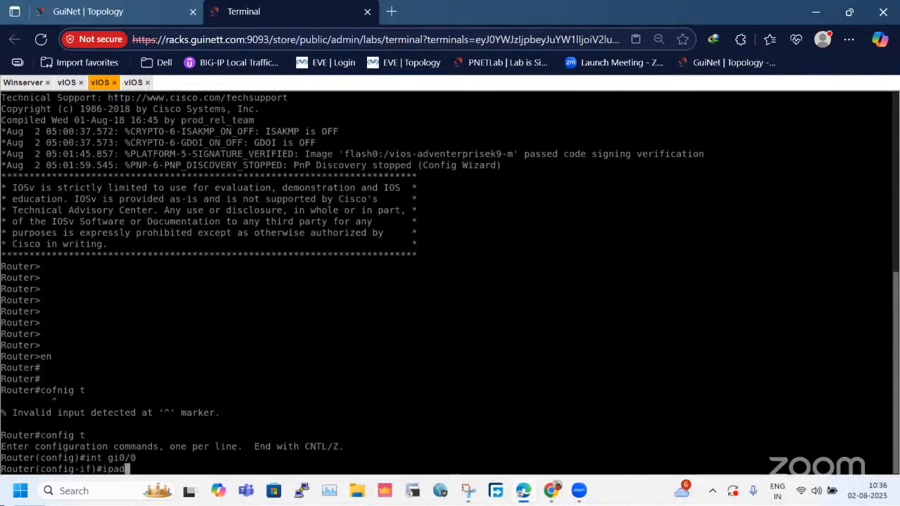
pyautogui.press('BackSpace')
pyautogui.press('BackSpace')
pyautogui.write('add 2')
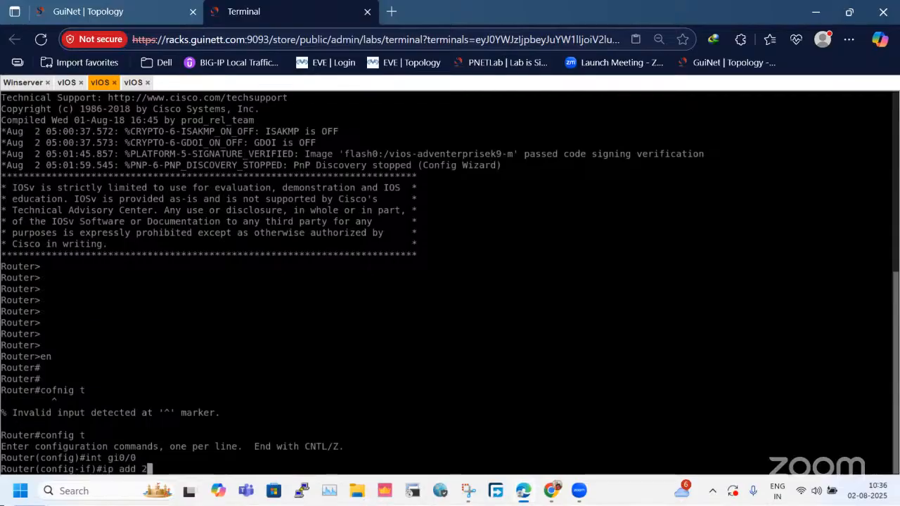
pyautogui.write('0.1.1.2 255.255.255.0')
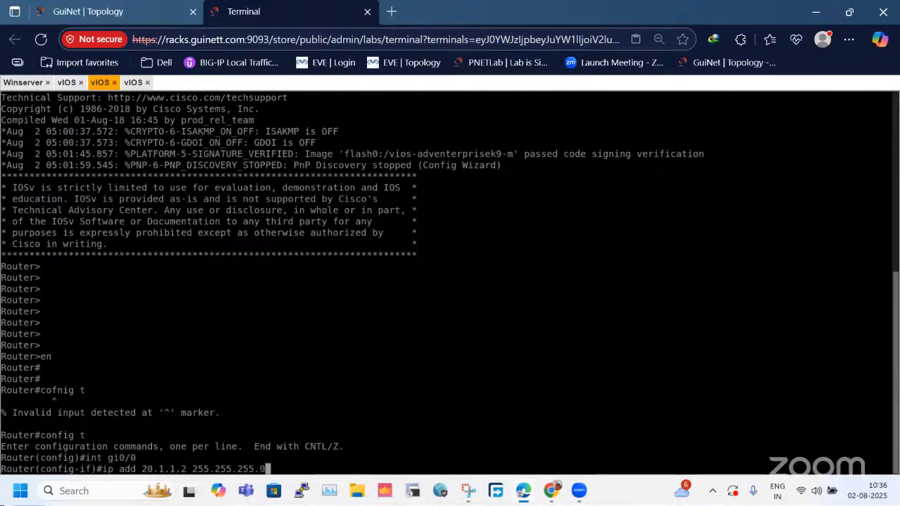
pyautogui.press('Return')
# Enable the SER2 router's gi0/0 interface with no shutdown and return to global configuration mode.
pyautogui.write('no sh')
pyautogui.press('Return')
pyautogui.press('Return')
pyautogui.write('exi')
pyautogui.press('Return')
pyautogui.press('Return')
pyautogui.press('Return')
pyautogui.press('Return')
# Add a default route 0.0.0.0 0.0.0.0 via 20.1.1.100 on the SER2 router and leave configuration mode.
pyautogui.write('ip roteo')
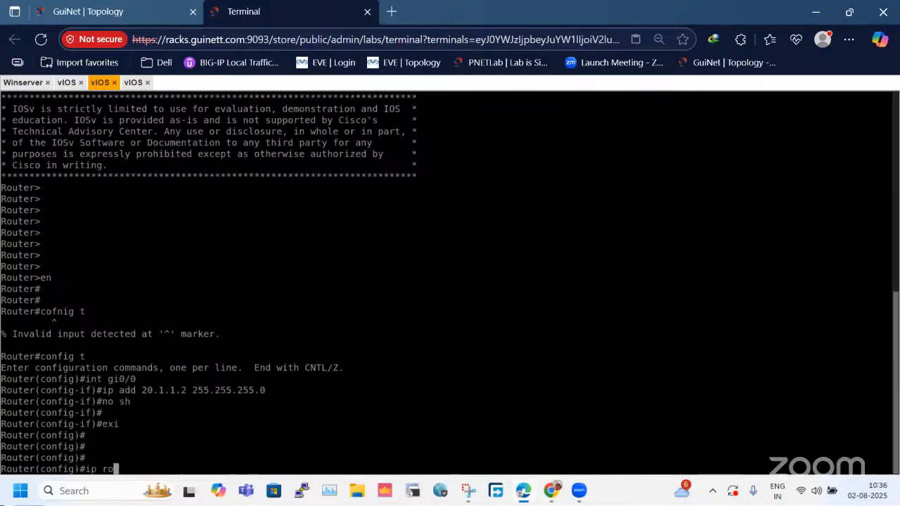
pyautogui.press('BackSpace')
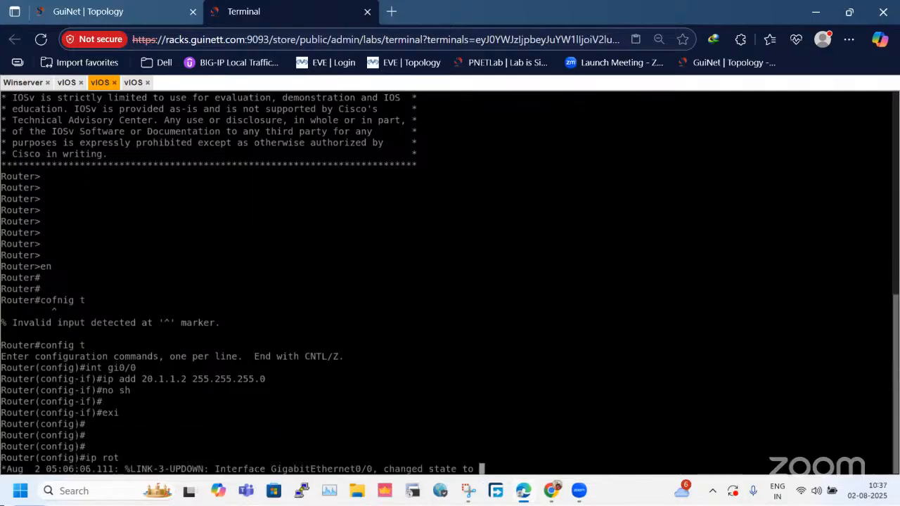
pyautogui.press('Return')
pyautogui.press('Return')
pyautogui.press('Return')
pyautogui.press('Return')
pyautogui.write('ip route ')
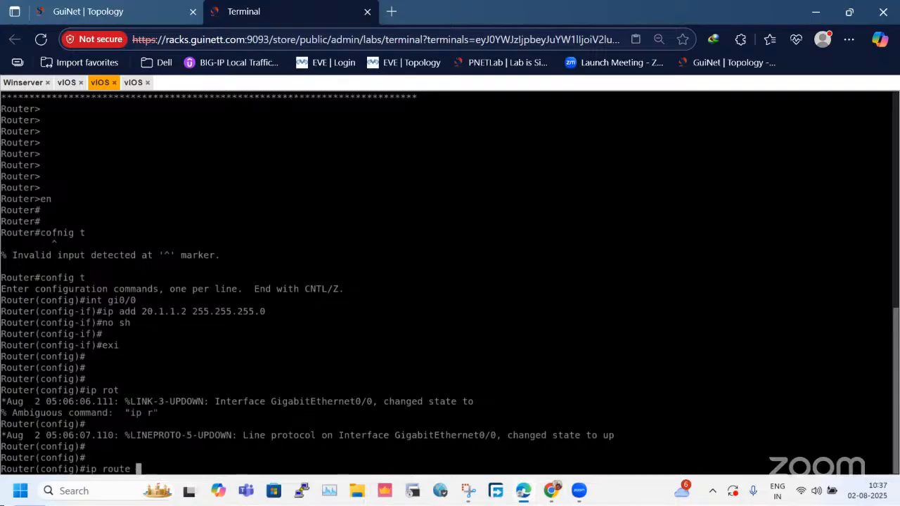
pyautogui.write('0.0.0.0 0.0.0.0 ')
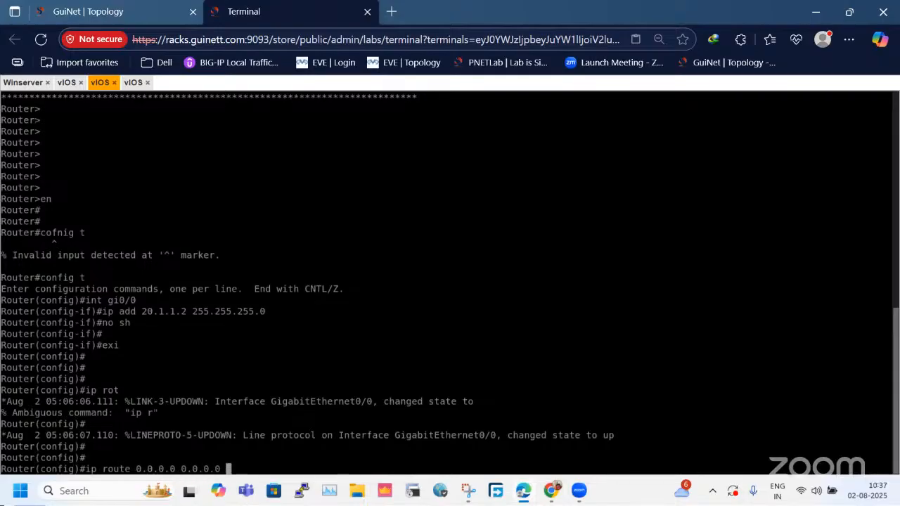
pyautogui.write('20.1.1.100')
pyautogui.press('Return')
pyautogui.write('exi')
pyautogui.press('Return')
pyautogui.press('Return')
# Show the brief IP interface summary on the SER2 router.
pyautogui.write('s')
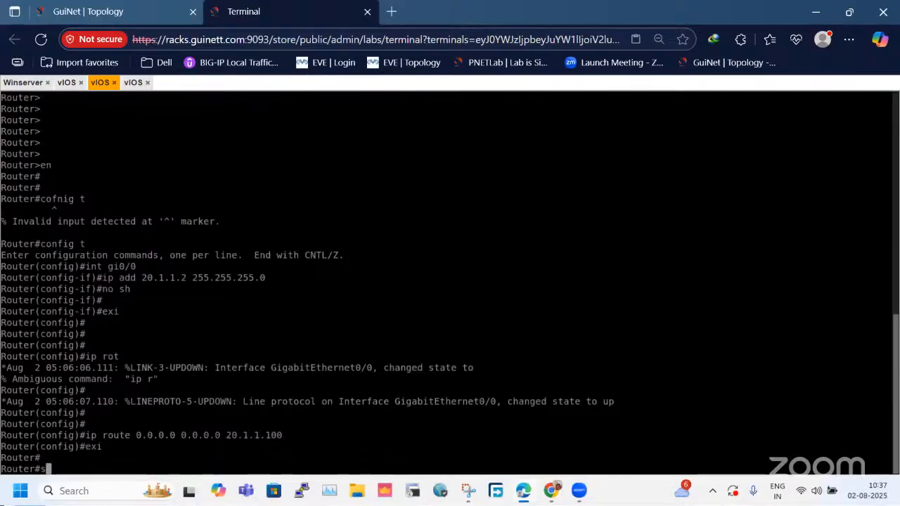
pyautogui.write('h ip int rbi')
pyautogui.press('Return')
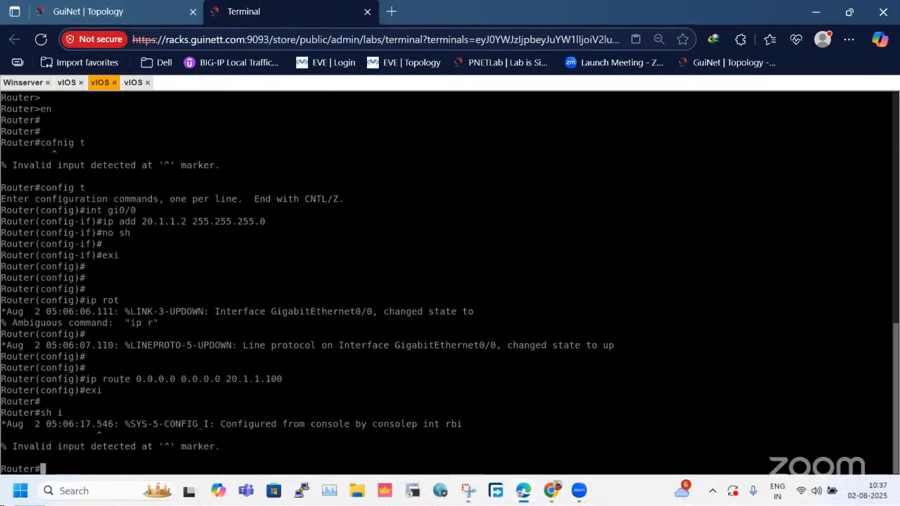
pyautogui.write('sh ip nt br')
pyautogui.press('BackSpace')
pyautogui.press('BackSpace')
pyautogui.press('BackSpace')
pyautogui.press('BackSpace')
pyautogui.press('BackSpace')
pyautogui.press('BackSpace')
pyautogui.write('int bri')
pyautogui.press('Return')
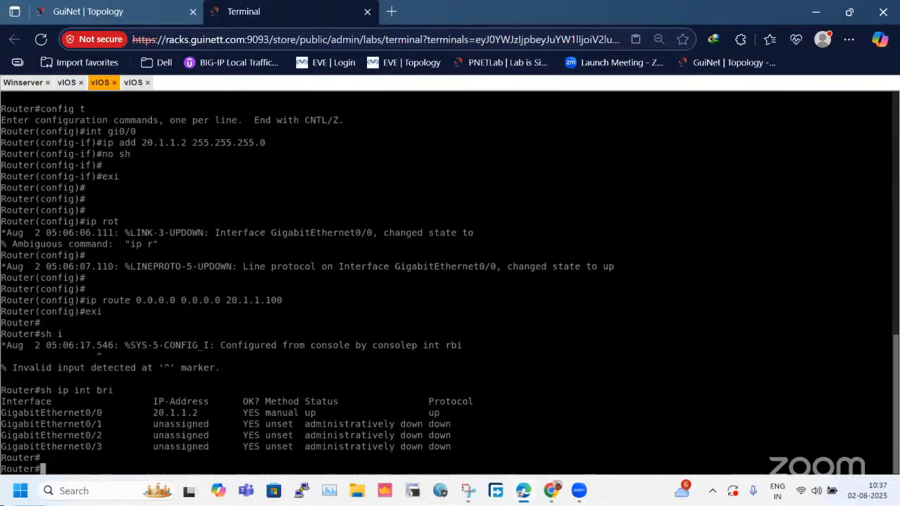
# Display the SER2 router's IP routing table.
pyautogui.press('Return')
pyautogui.press('Return')
pyautogui.press('Return')
pyautogui.press('Return')
pyautogui.press('Return')
pyautogui.write('sh ip route')
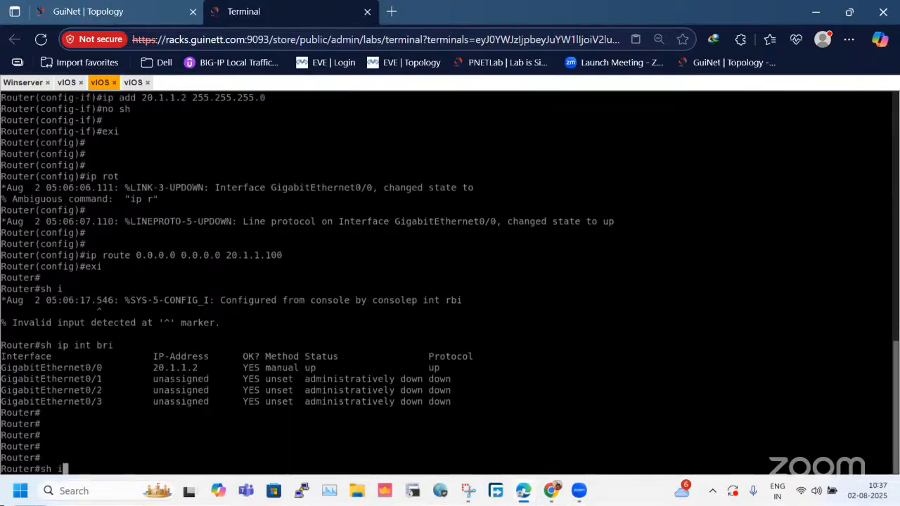
pyautogui.press('Return')
# Save the SER2 router's configuration and highlight its gateway of last resort in the routing output.
pyautogui.press('Return')
pyautogui.press('Return')
pyautogui.press('Return')
pyautogui.press('Return')
pyautogui.write('wr')
pyautogui.press('Return')
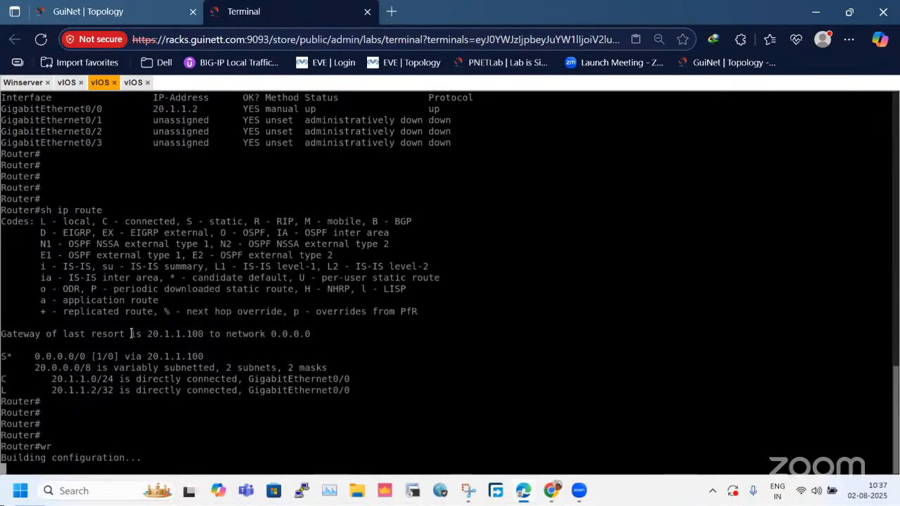
pyautogui.moveTo(130, 334); pyautogui.dragTo(232, 334)
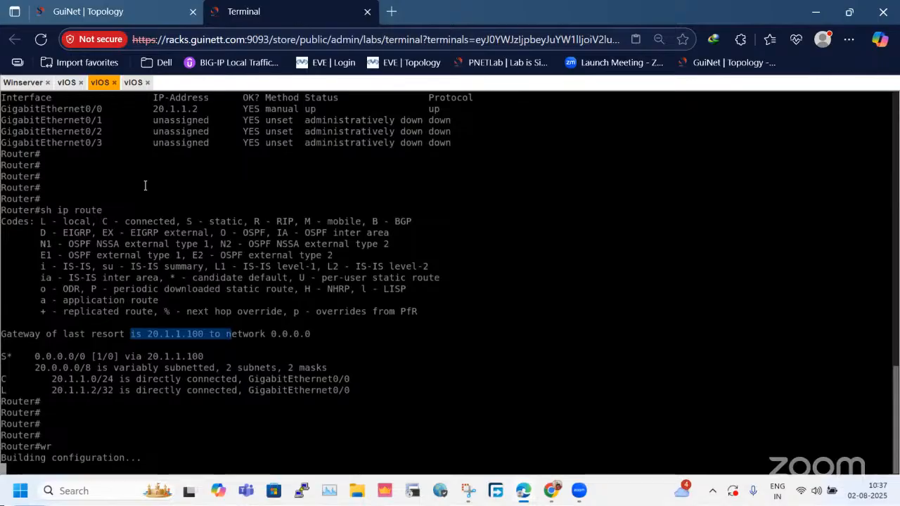
# Review the LAN vIOS router and the SER2 router in the topology and return to the router console.
pyautogui.click(144, 10)
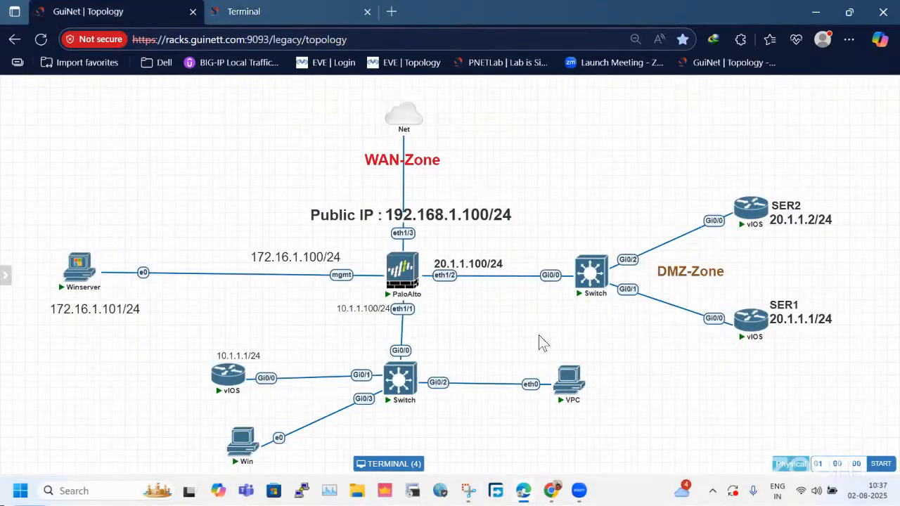
pyautogui.click(272, 11)
pyautogui.click(117, 10)
pyautogui.moveTo(196, 333); pyautogui.dragTo(258, 403)
pyautogui.moveTo(706, 154); pyautogui.dragTo(828, 241)
pyautogui.click(281, 10)
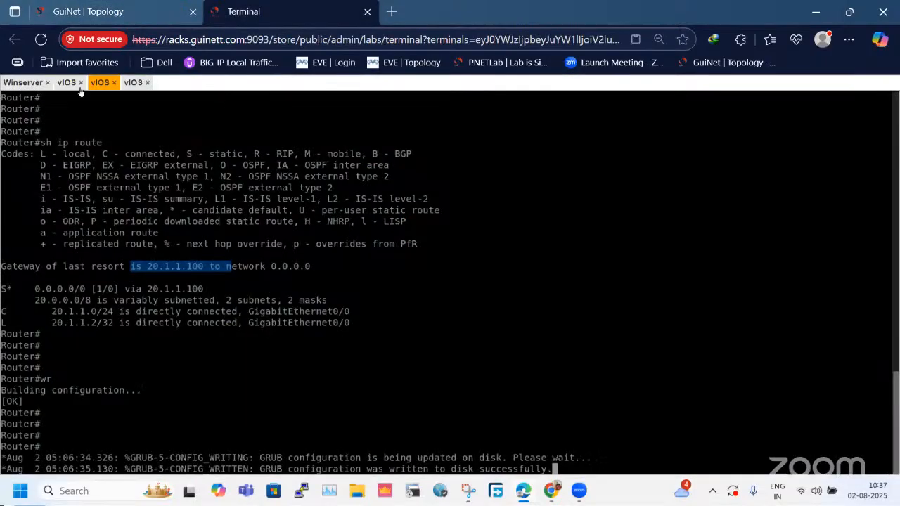
# Try to save the SER1 router's configuration again with the command wre.
pyautogui.press('Return')
pyautogui.press('Return')
pyautogui.press('Return')
pyautogui.press('Return')
pyautogui.press('Return')
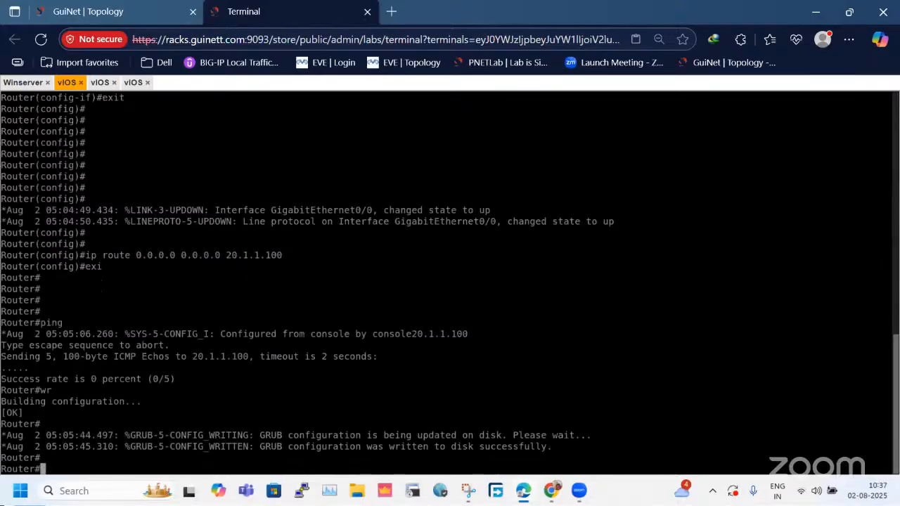
pyautogui.write('wre')
pyautogui.press('Return')
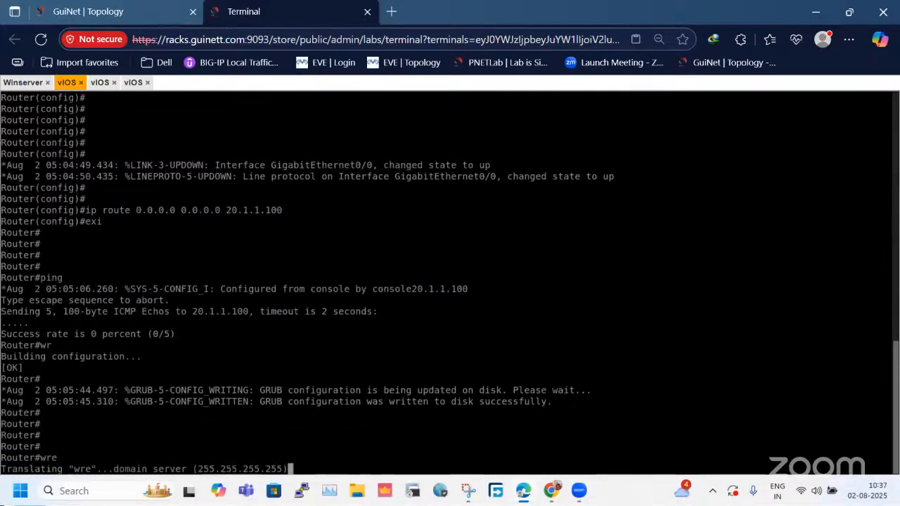
# Check the path from the LAN vIOS router at 10.1.1.1/24 to the DMZ servers in the topology.
pyautogui.click(148, 10)
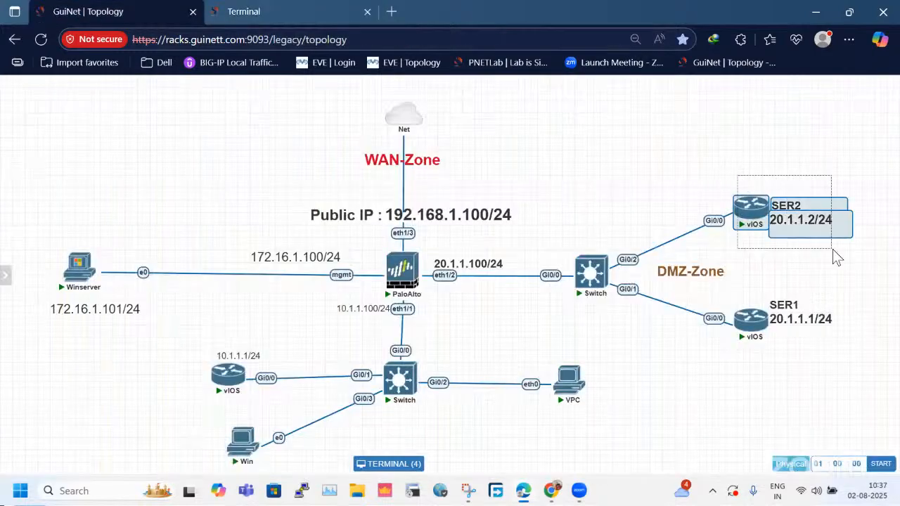
pyautogui.moveTo(191, 341); pyautogui.dragTo(254, 398)
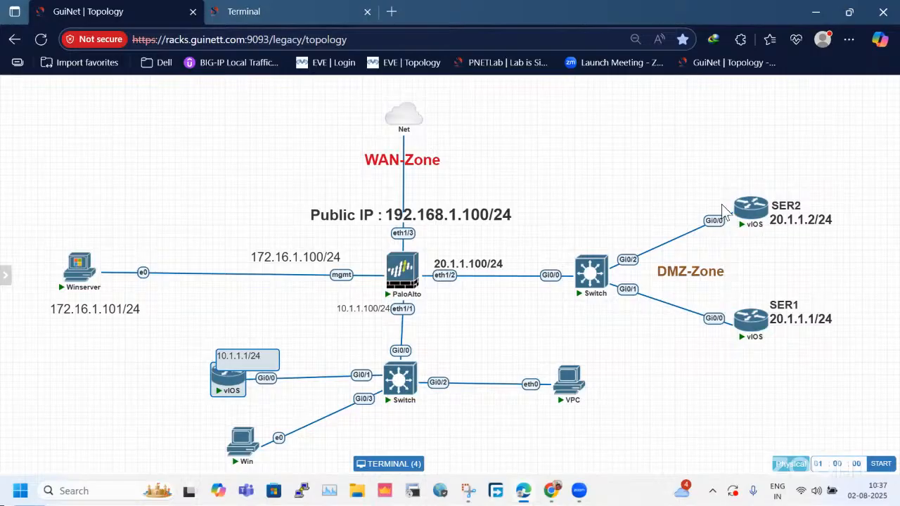
pyautogui.click(253, 10)
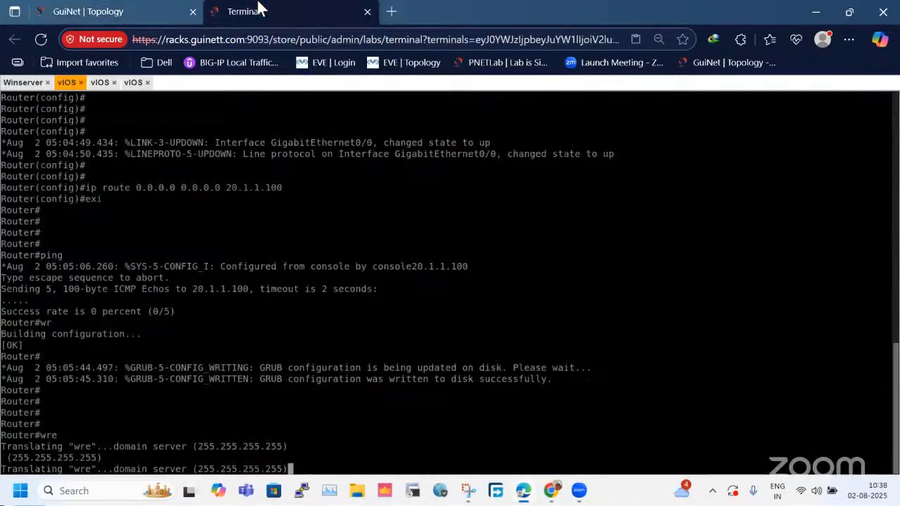
# On Winserver, dismiss the calendar, close the Task Manager and open the firewall's Security policy rules.
pyautogui.click(21, 82)
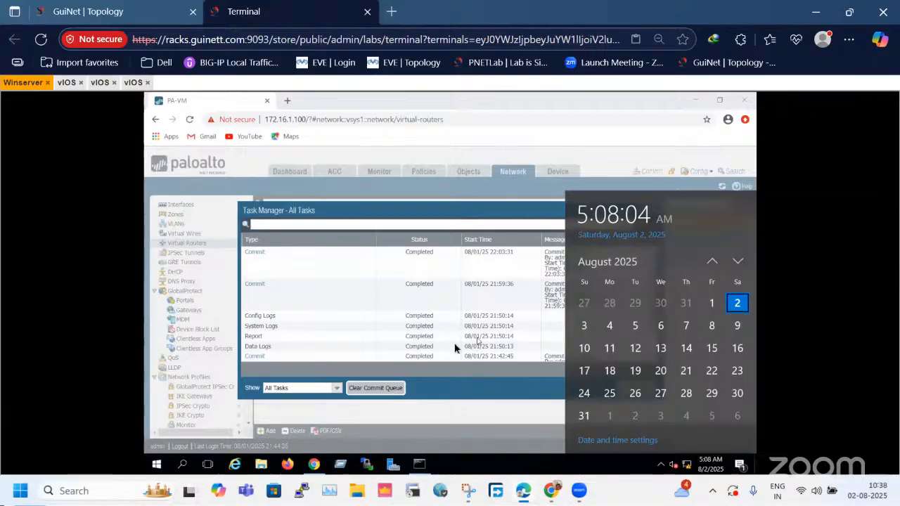
pyautogui.click(534, 354)
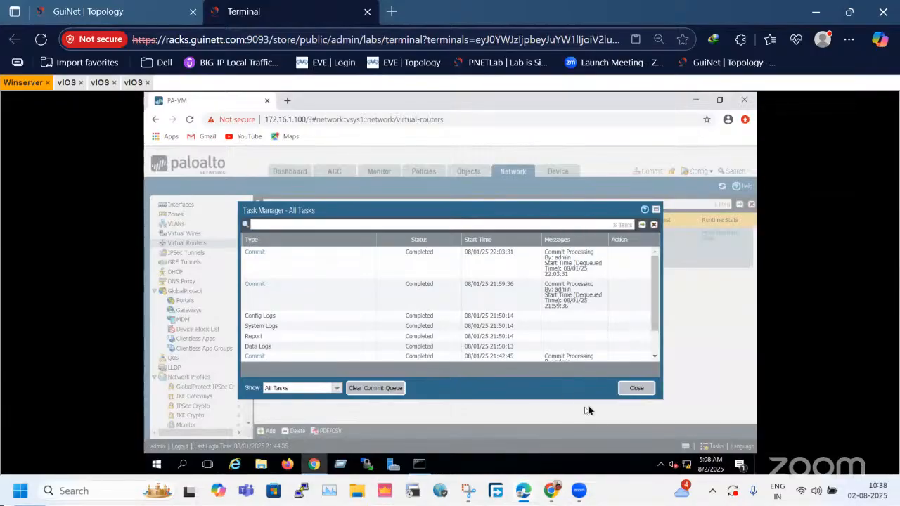
pyautogui.click(639, 390)
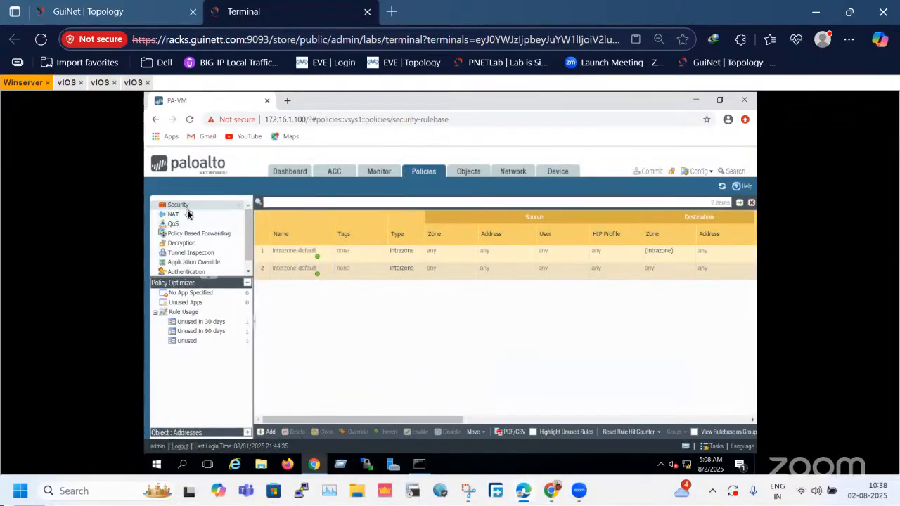
# Examine the type and action of the interzone-default and intrazone-default security rules.
pyautogui.click(291, 279)
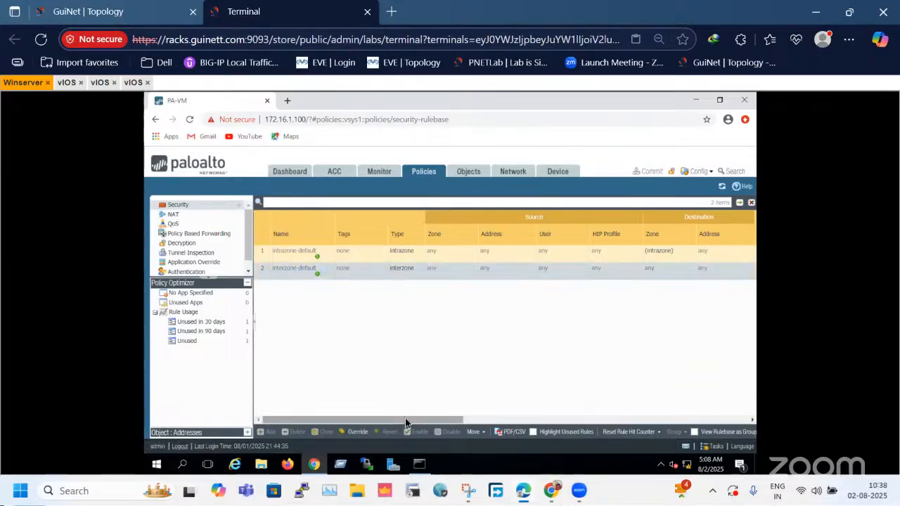
pyautogui.moveTo(406, 419); pyautogui.dragTo(457, 422)
pyautogui.moveTo(522, 424); pyautogui.dragTo(575, 421)
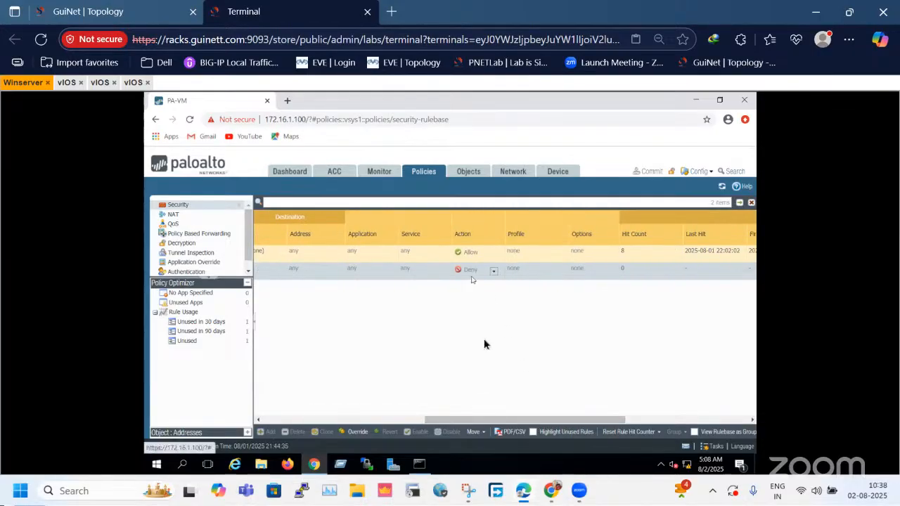
pyautogui.moveTo(485, 422); pyautogui.dragTo(308, 425)
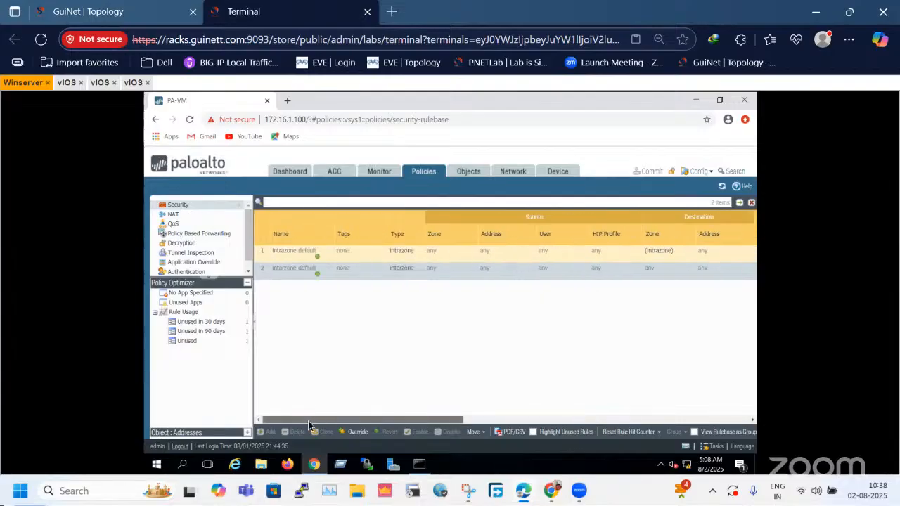
pyautogui.click(312, 266)
pyautogui.moveTo(439, 419); pyautogui.dragTo(579, 425)
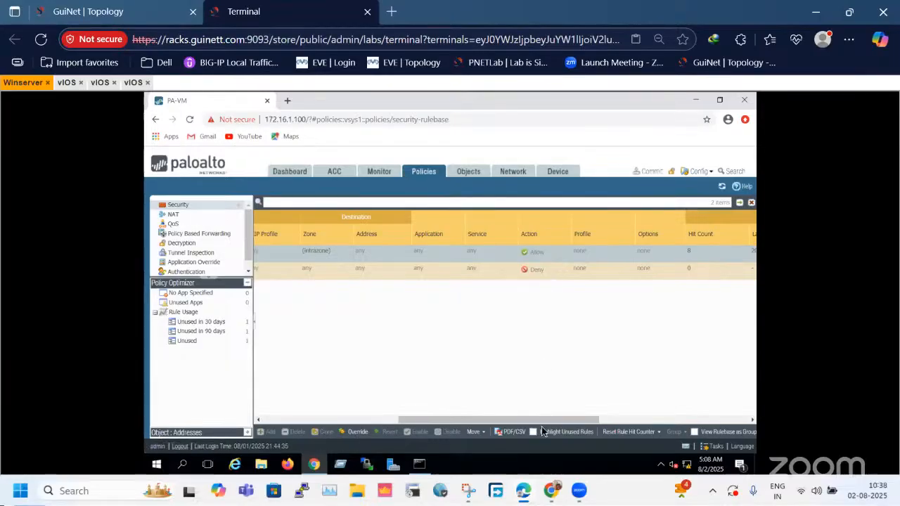
pyautogui.moveTo(534, 422); pyautogui.dragTo(337, 421)
# Compare the LAN and DMZ router placement in the topology with the firewall's default security rules.
pyautogui.click(125, 14)
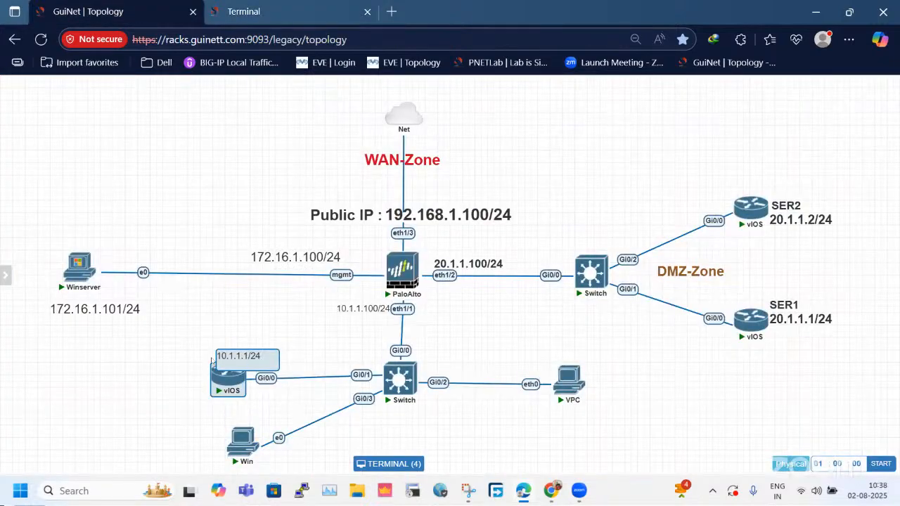
pyautogui.click(243, 11)
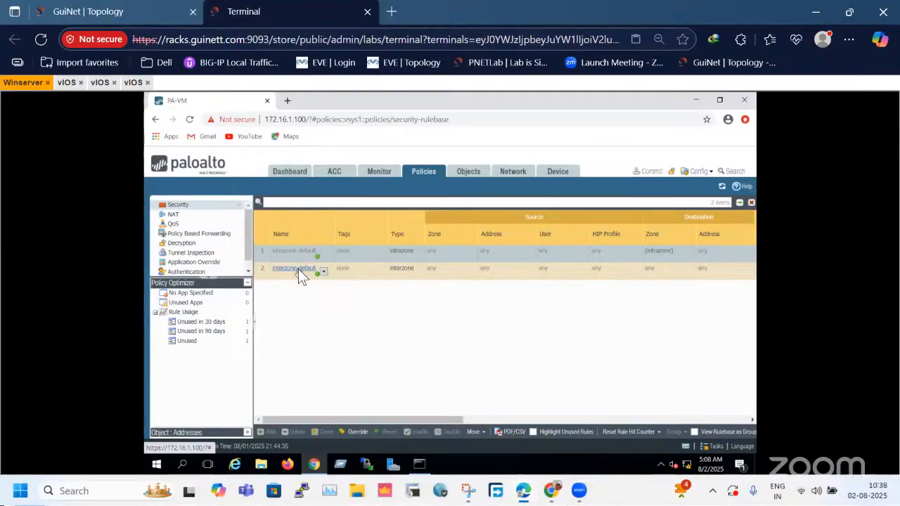
pyautogui.click(129, 11)
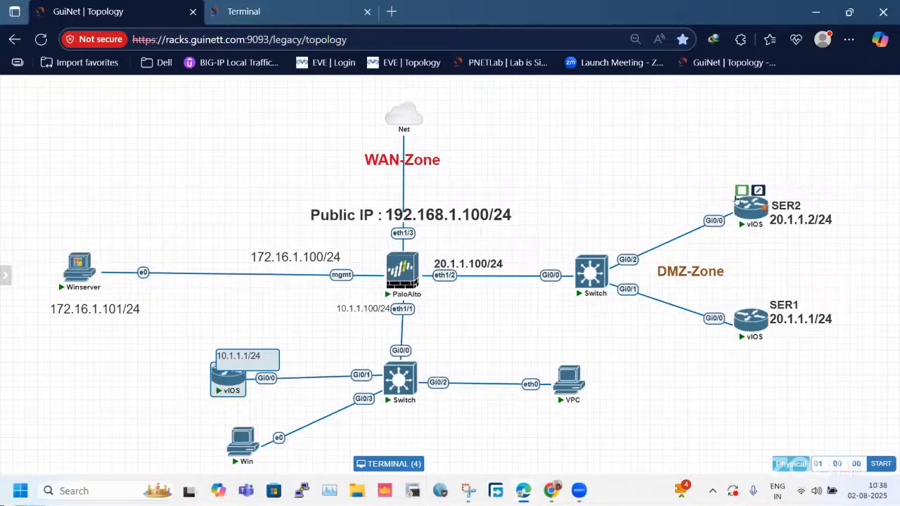
pyautogui.click(281, 12)
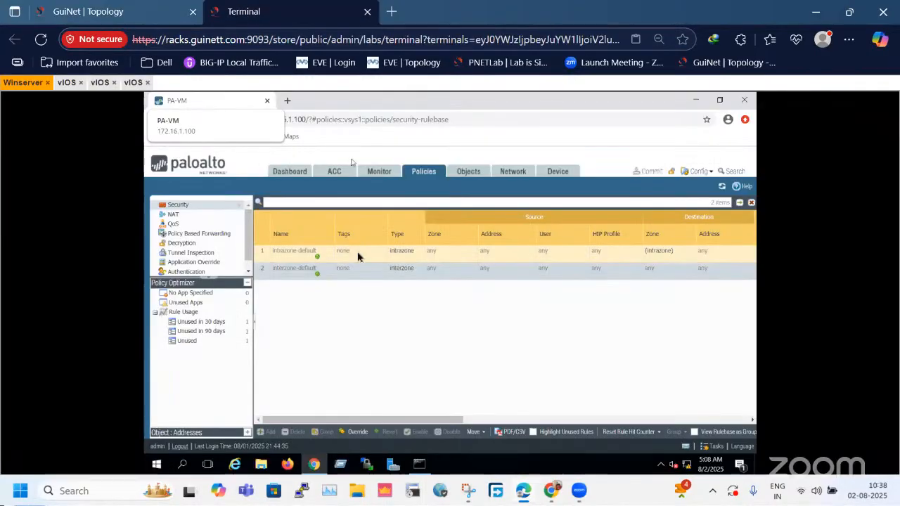
# Review the rule type and description of the predefined interzone-default security rule, then close its details.
pyautogui.click(295, 269)
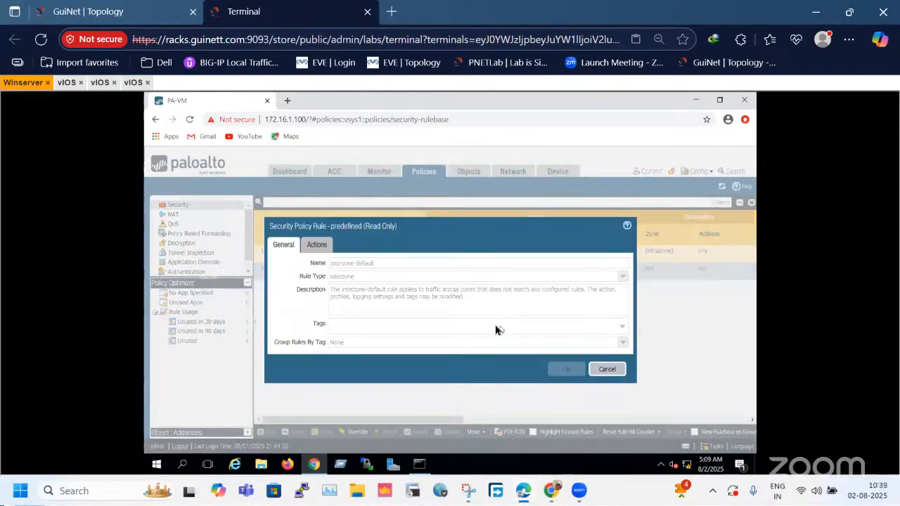
pyautogui.click(621, 369)
pyautogui.moveTo(426, 419); pyautogui.dragTo(299, 416)
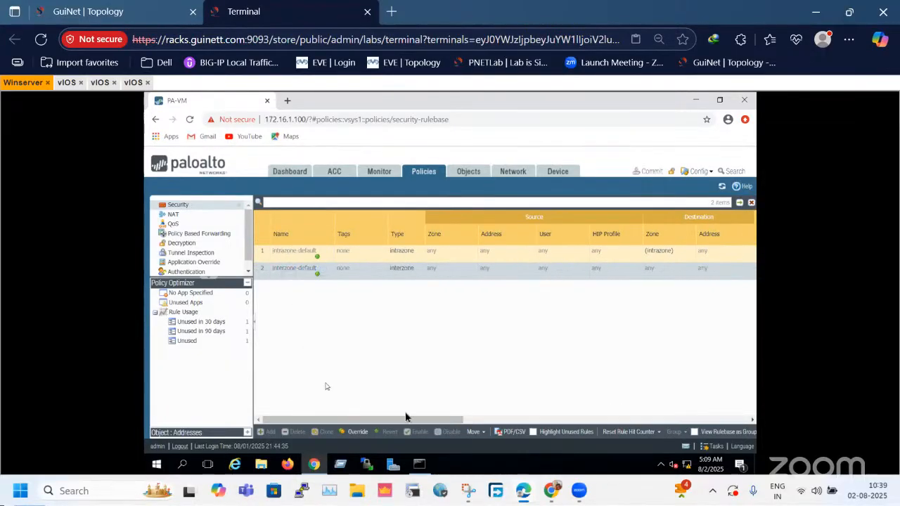
pyautogui.click(295, 265)
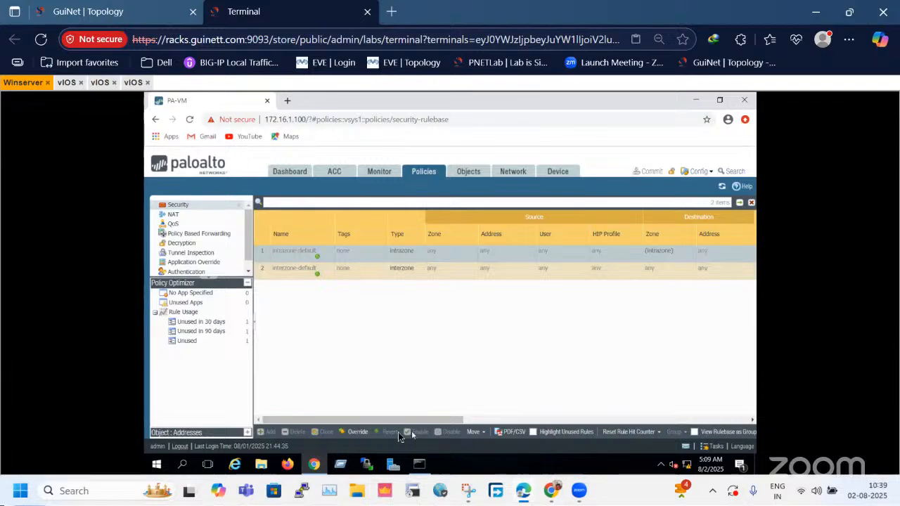
pyautogui.click(290, 274)
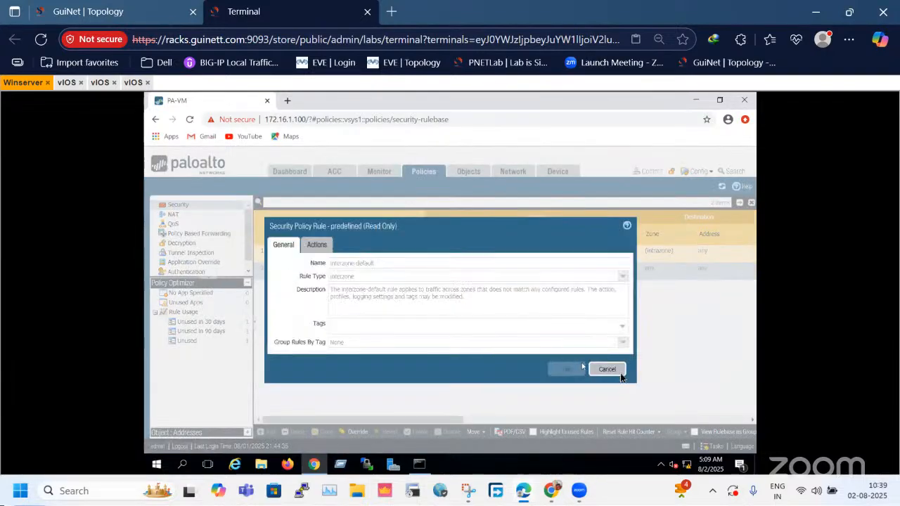
pyautogui.click(617, 373)
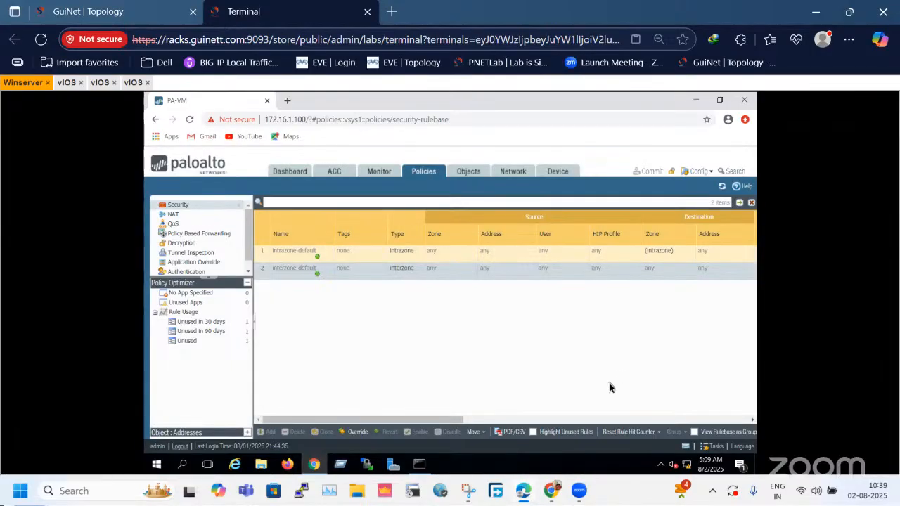
# Compare the placement of the LAN vIOS router at 10.1.1.1/24 and SER2 at 20.1.1.2/24 in the topology.
pyautogui.click(151, 10)
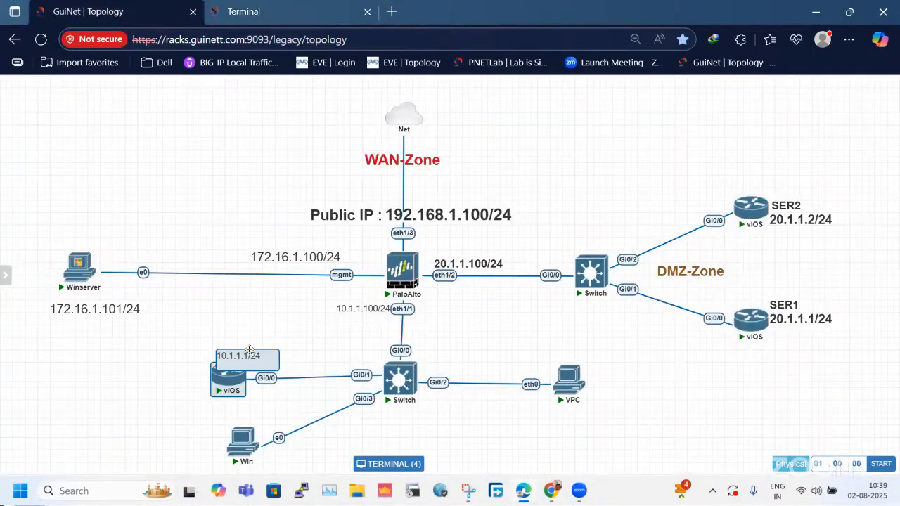
pyautogui.moveTo(170, 336); pyautogui.dragTo(274, 396)
pyautogui.moveTo(700, 170); pyautogui.dragTo(864, 254)
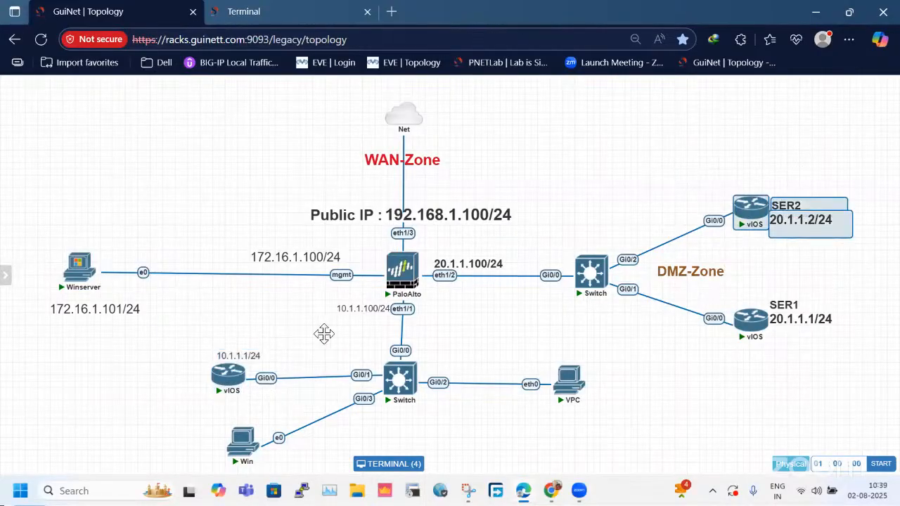
pyautogui.moveTo(192, 317); pyautogui.dragTo(245, 410)
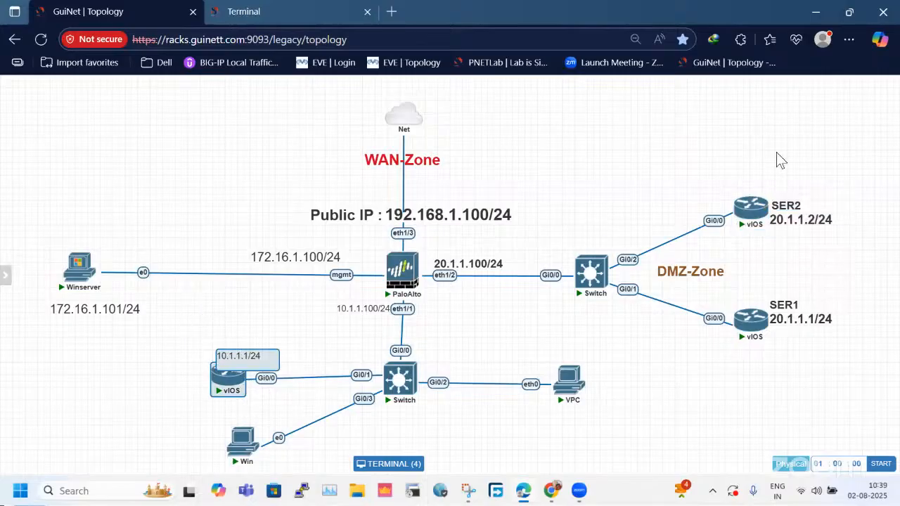
pyautogui.moveTo(718, 160); pyautogui.dragTo(841, 254)
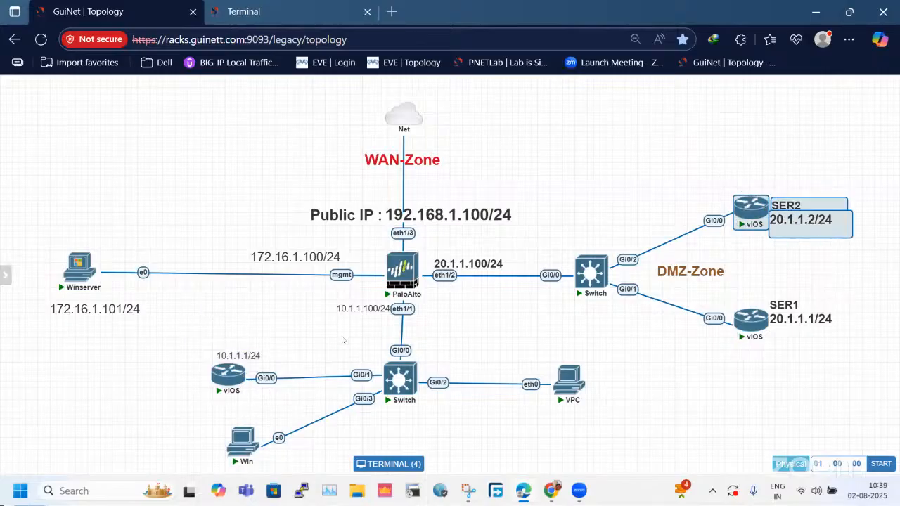
pyautogui.moveTo(183, 329); pyautogui.dragTo(257, 409)
pyautogui.click(769, 206)
# Back in the firewall's Security policies on Winserver, add a new rule named LAN-DMZ.
pyautogui.click(295, 10)
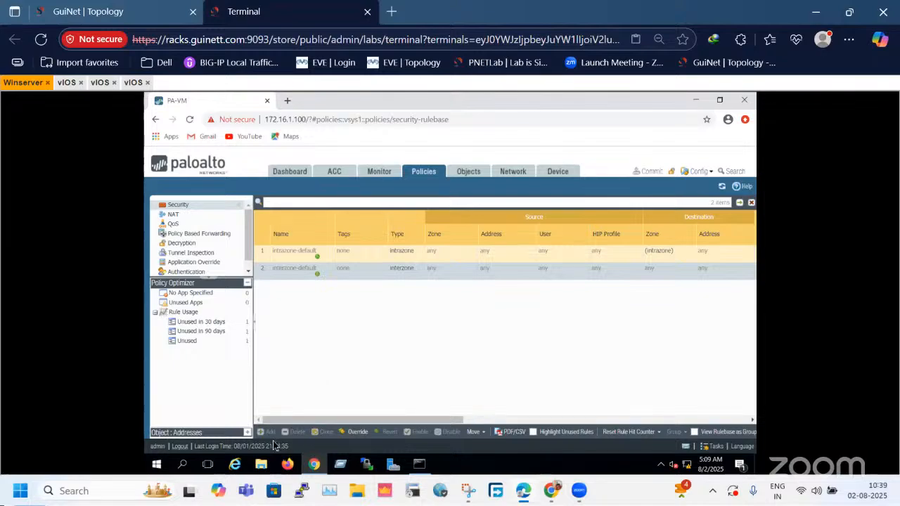
pyautogui.click(273, 258)
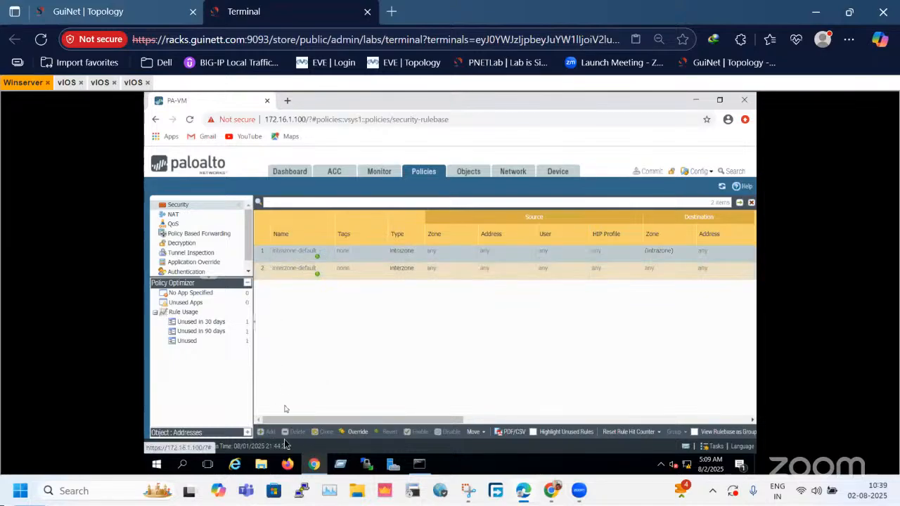
pyautogui.click(197, 206)
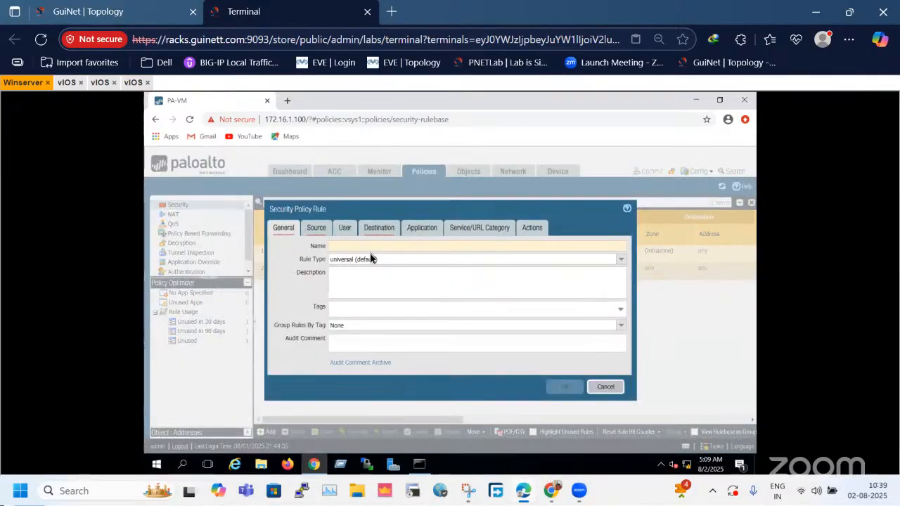
pyautogui.write('LAN-D')
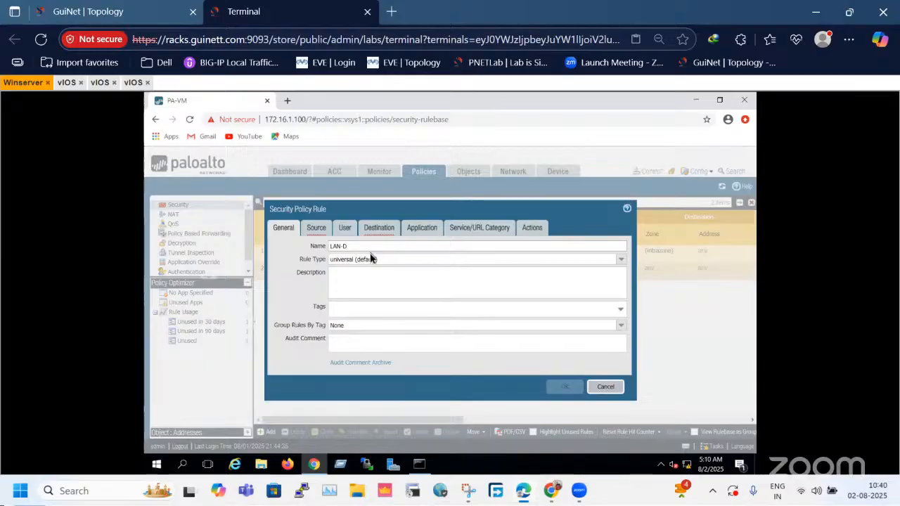
pyautogui.write('Z')
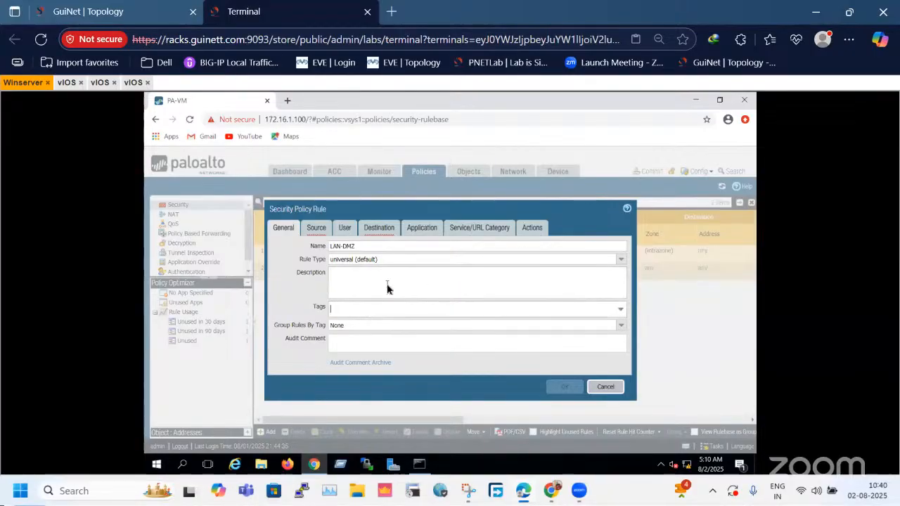
# Enter the rule description "this is for the comm between lan and dzm SR10090".
pyautogui.click(365, 281)
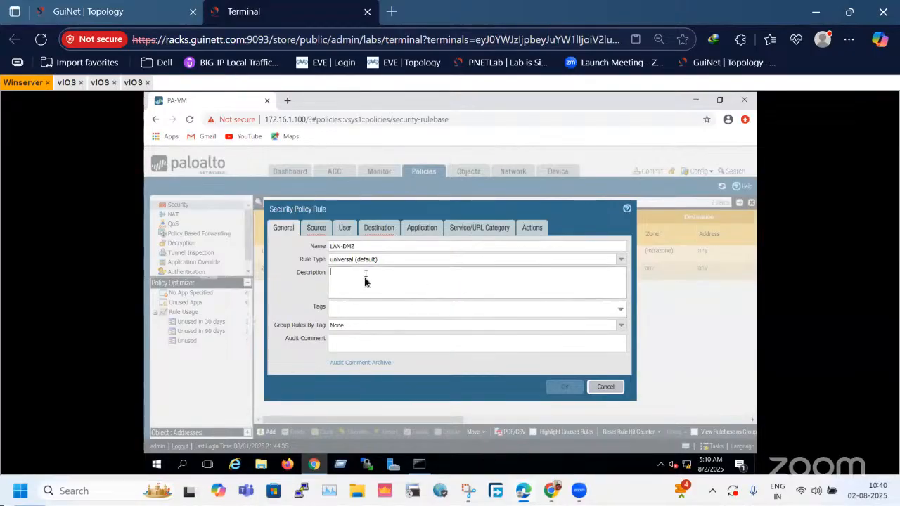
pyautogui.click(363, 340)
pyautogui.write('this is for the comm between lan and ')
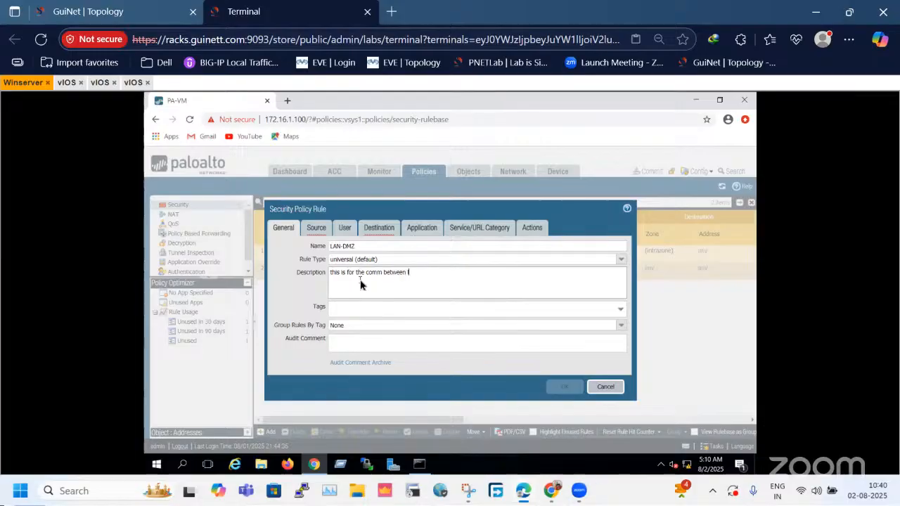
pyautogui.write('dzm SR10090')
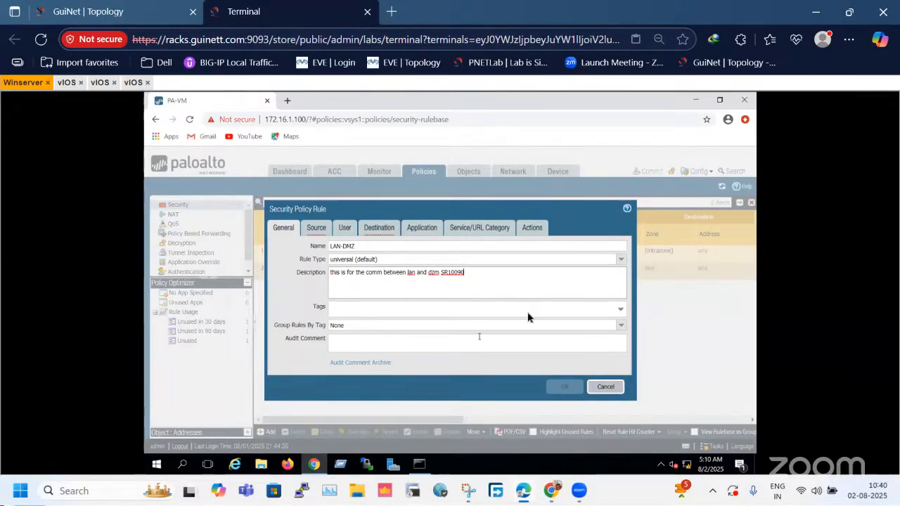
pyautogui.click(341, 310)
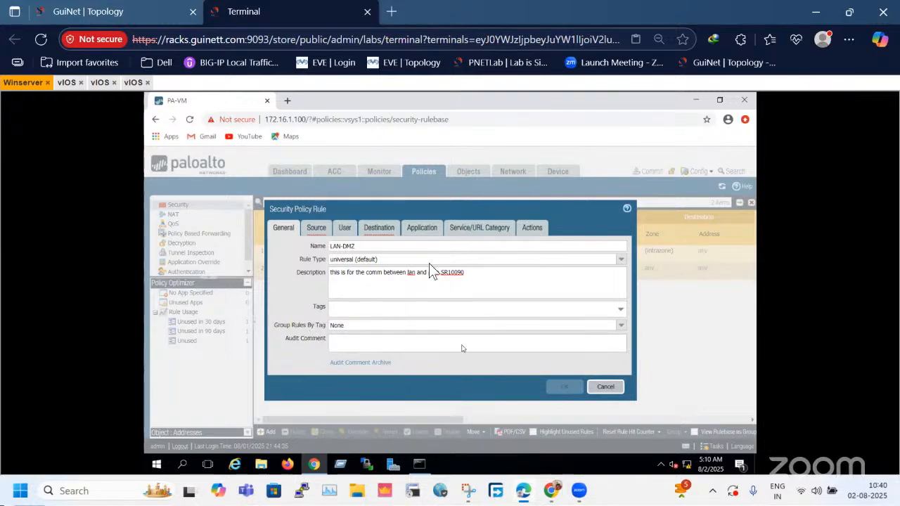
# Check the LAN router in the topology and add LAN-Zone as the rule's source zone.
pyautogui.click(317, 230)
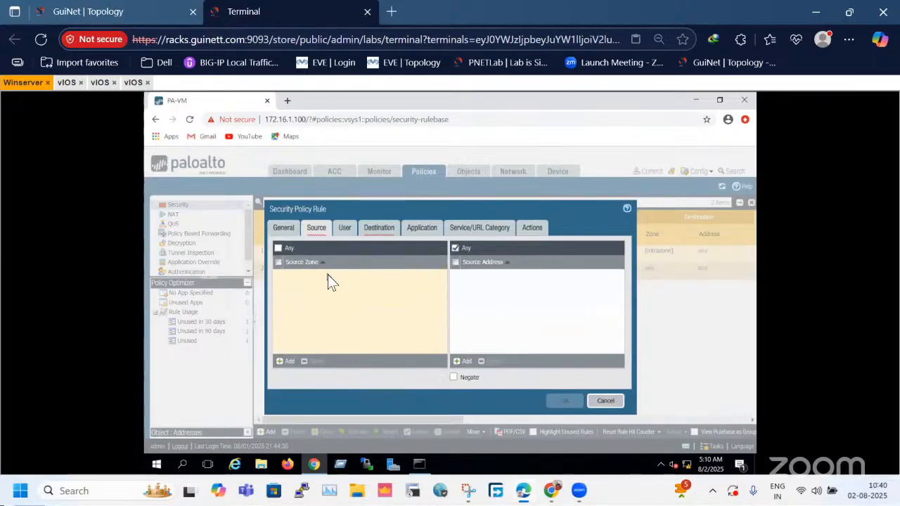
pyautogui.click(155, 10)
pyautogui.moveTo(202, 312); pyautogui.dragTo(306, 413)
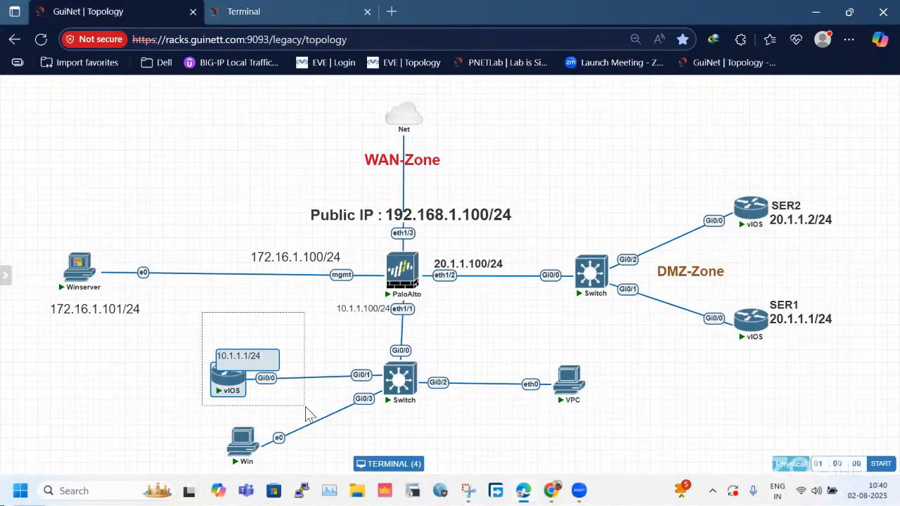
pyautogui.click(293, 9)
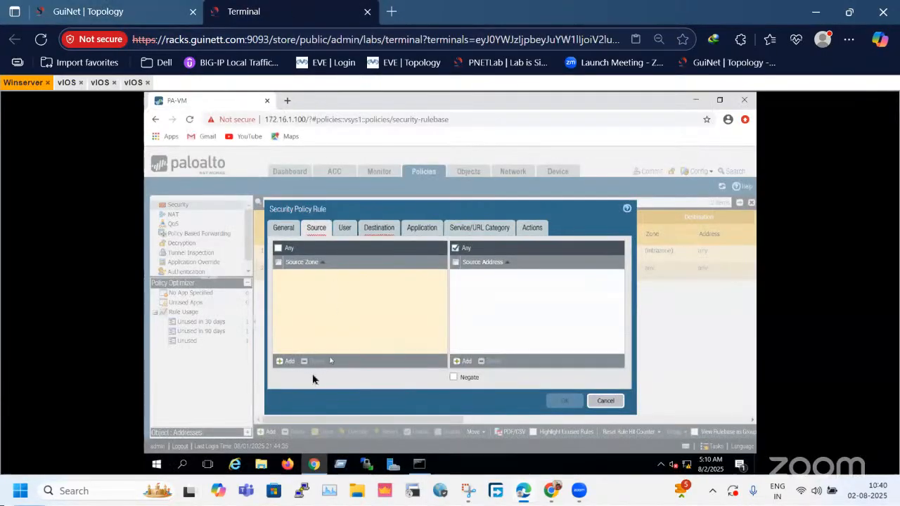
pyautogui.click(288, 361)
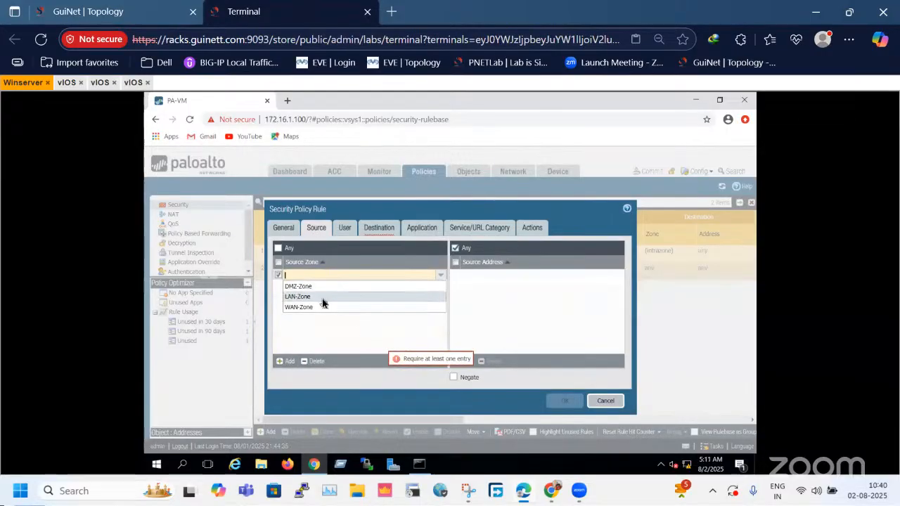
pyautogui.click(323, 298)
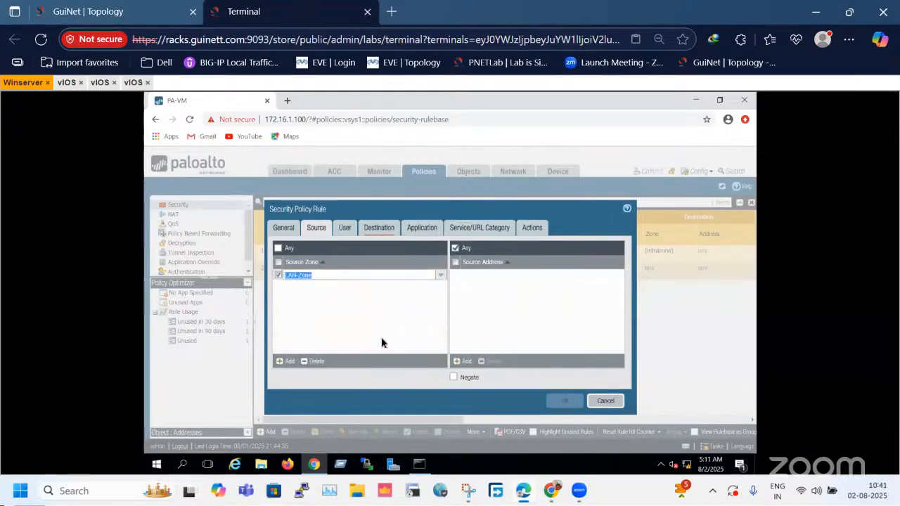
pyautogui.click(383, 342)
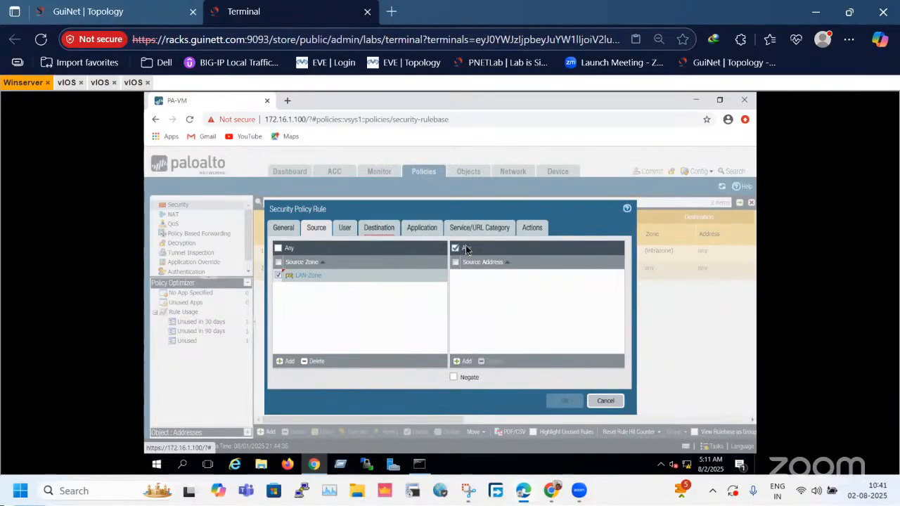
# Start a new address object for the rule's source address and name it H-10.1.1.1/32.
pyautogui.click(474, 361)
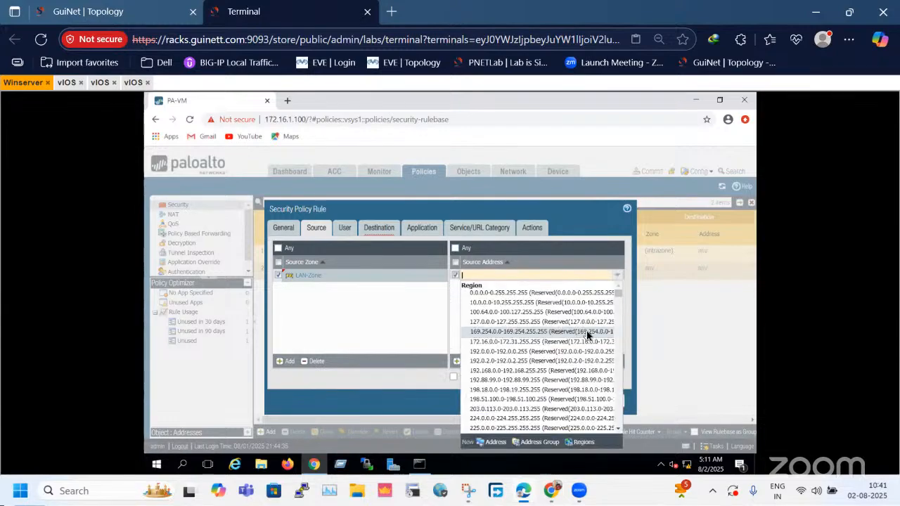
pyautogui.click(496, 443)
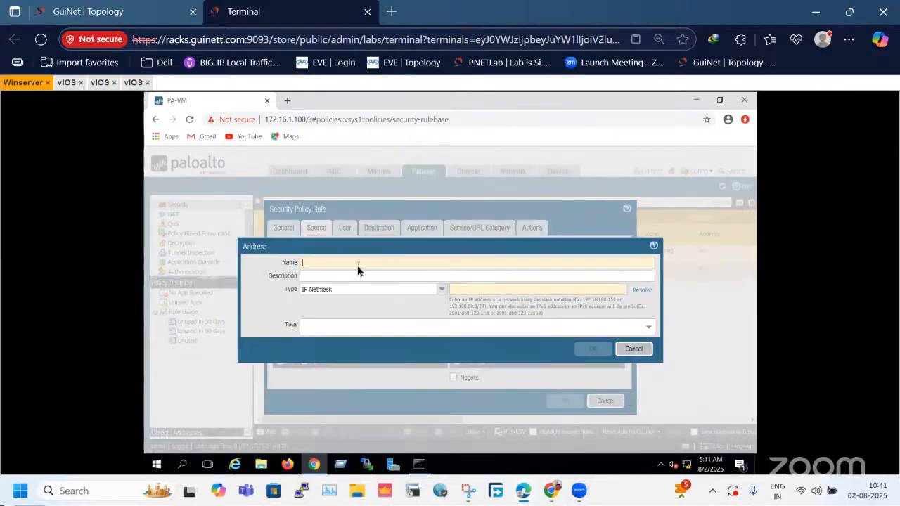
pyautogui.write('H')
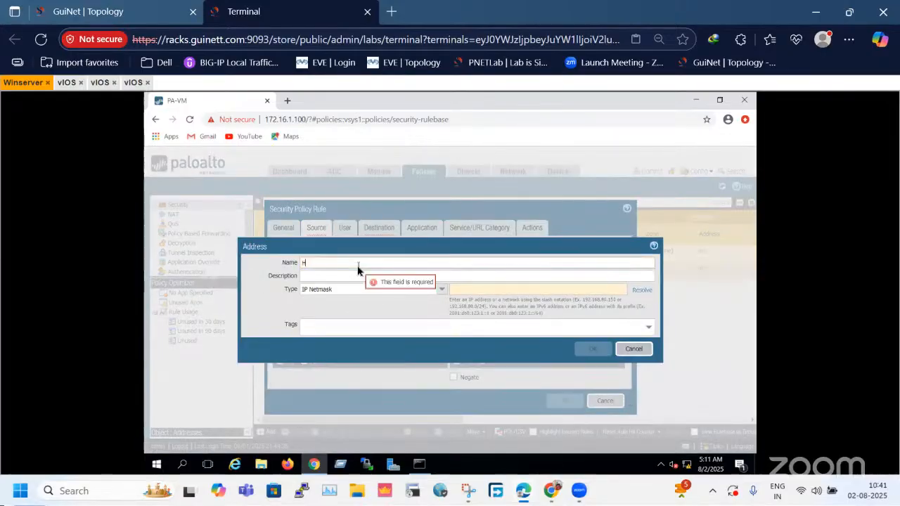
pyautogui.write('-10.1')
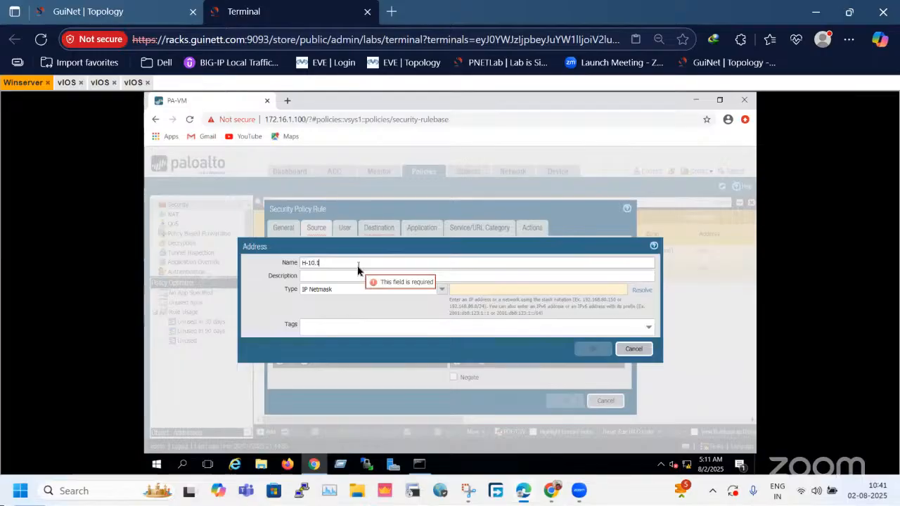
pyautogui.write('.1.1/32')
pyautogui.press('Tab')
# Try other separators after the H in the address object's name, ending with a hyphen.
pyautogui.click(303, 265)
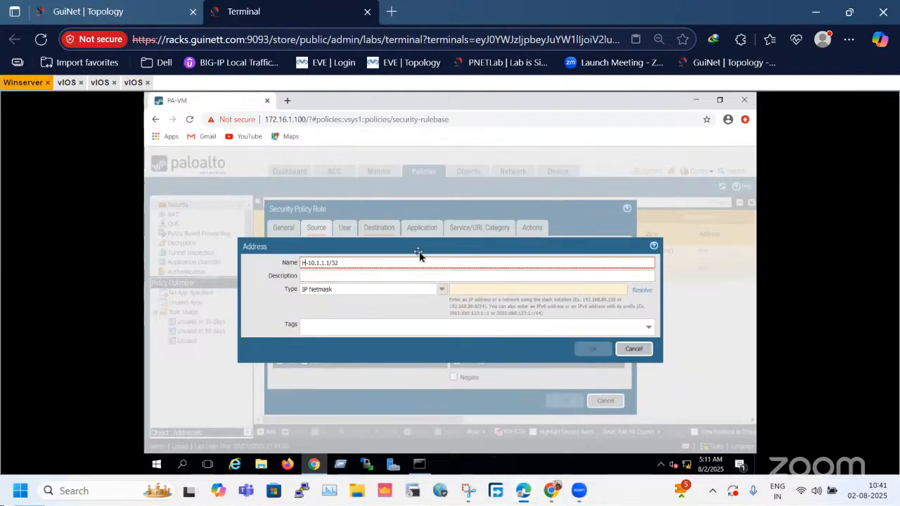
pyautogui.press('Delete')
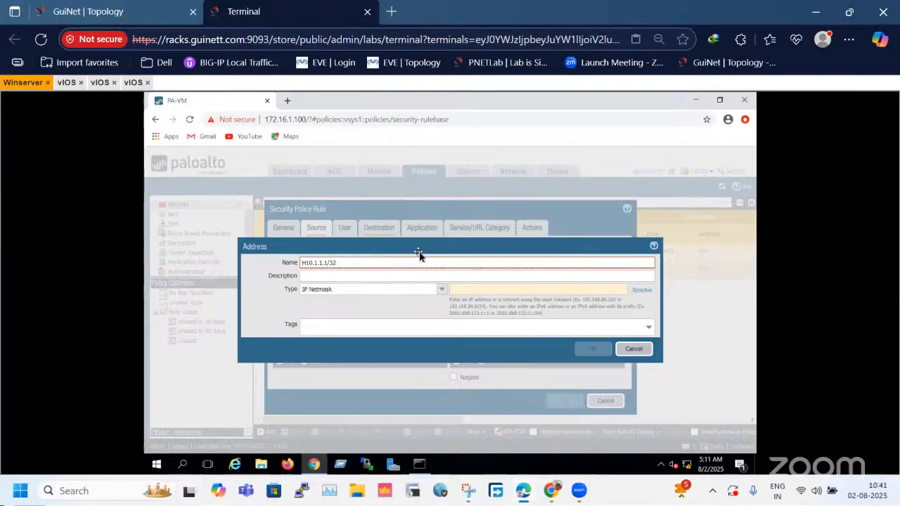
pyautogui.write('_')
pyautogui.press('BackSpace')
pyautogui.write(')')
pyautogui.press('BackSpace')
pyautogui.write('_')
pyautogui.press('BackSpace')
pyautogui.write('-')
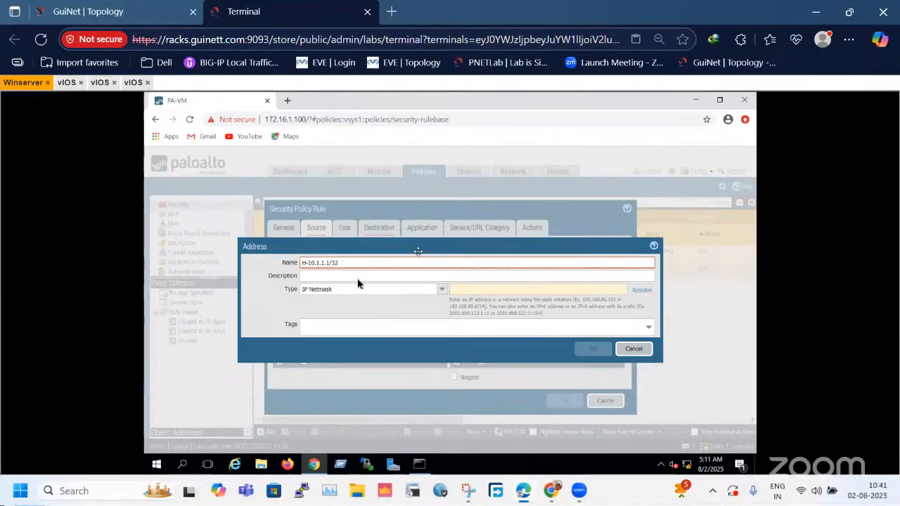
# Remove the /32 suffix from the address object's name, leaving H-10.1.1.1.
pyautogui.moveTo(356, 264)
pyautogui.press('BackSpace')
pyautogui.press('BackSpace')
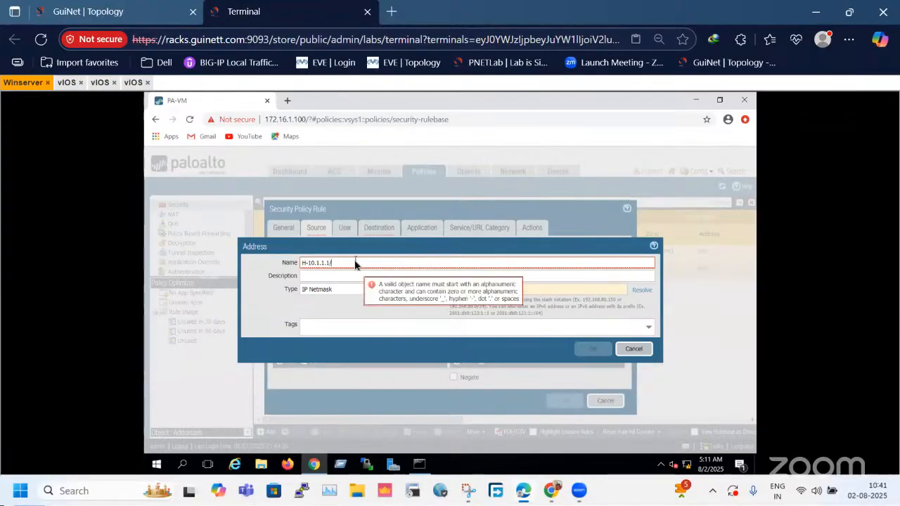
pyautogui.press('BackSpace')
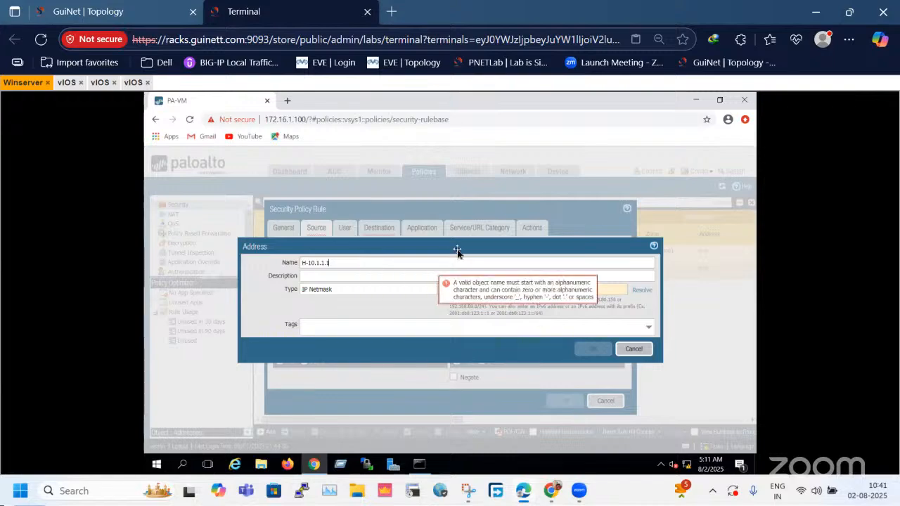
# Set the H-10.1.1.1 address object's IP netmask to 10.1.1.1/32 and save it as the rule's source address.
pyautogui.click(524, 290)
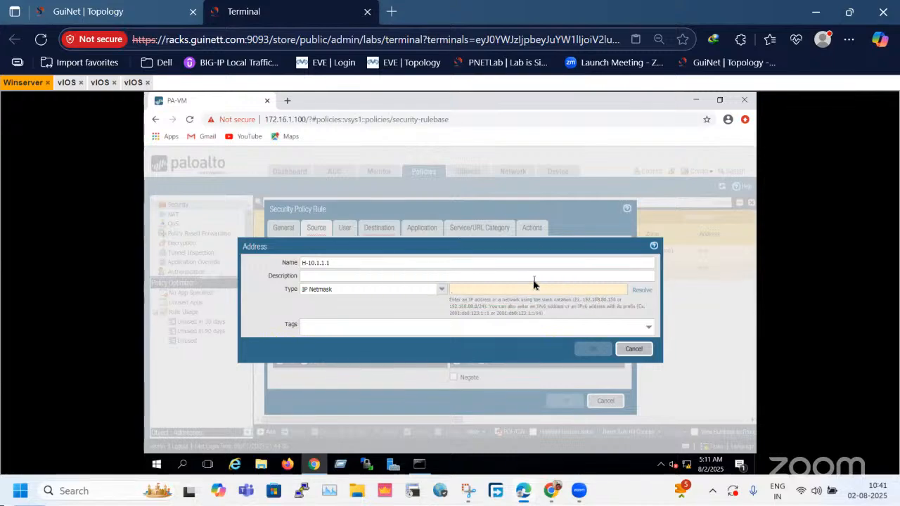
pyautogui.write('10')
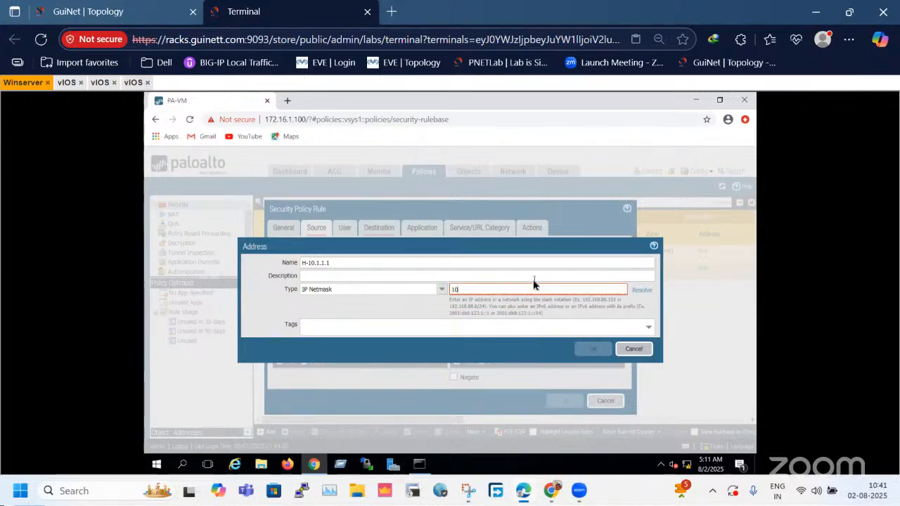
pyautogui.write('.1.1.1')
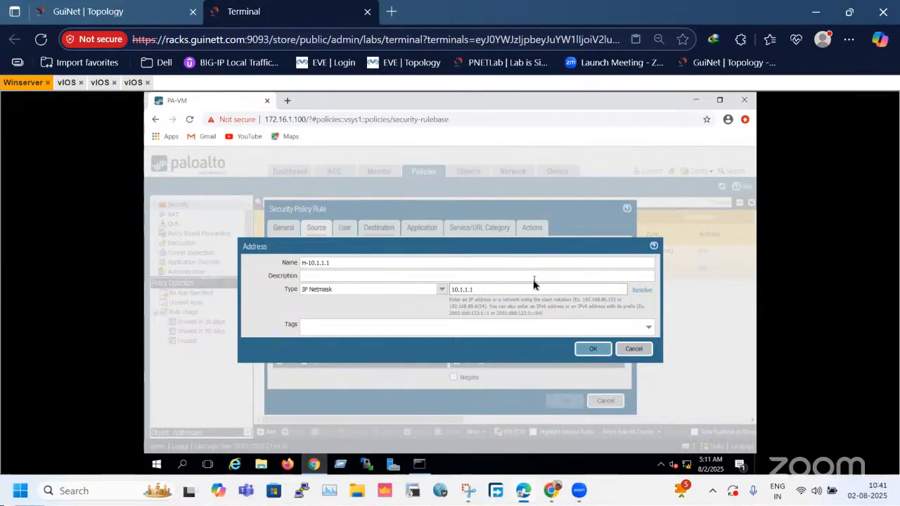
pyautogui.click(356, 295)
pyautogui.click(504, 296)
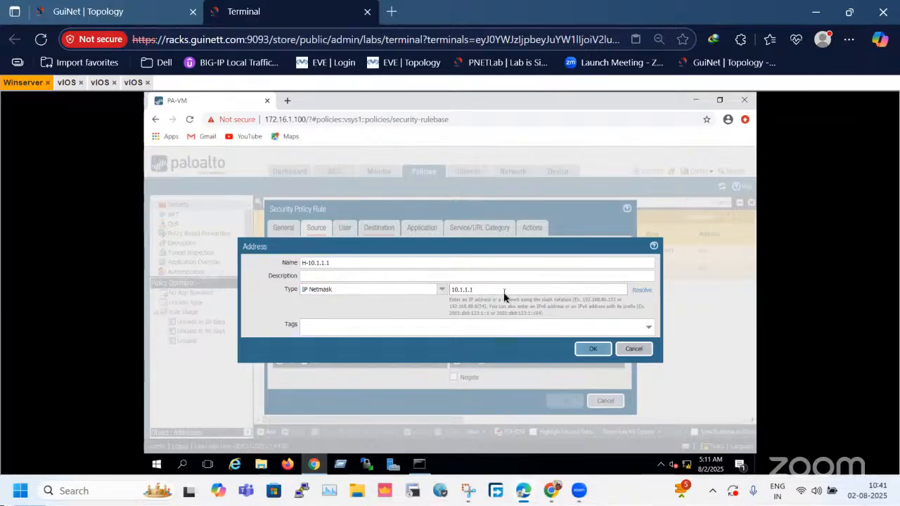
pyautogui.write('/32')
pyautogui.click(590, 351)
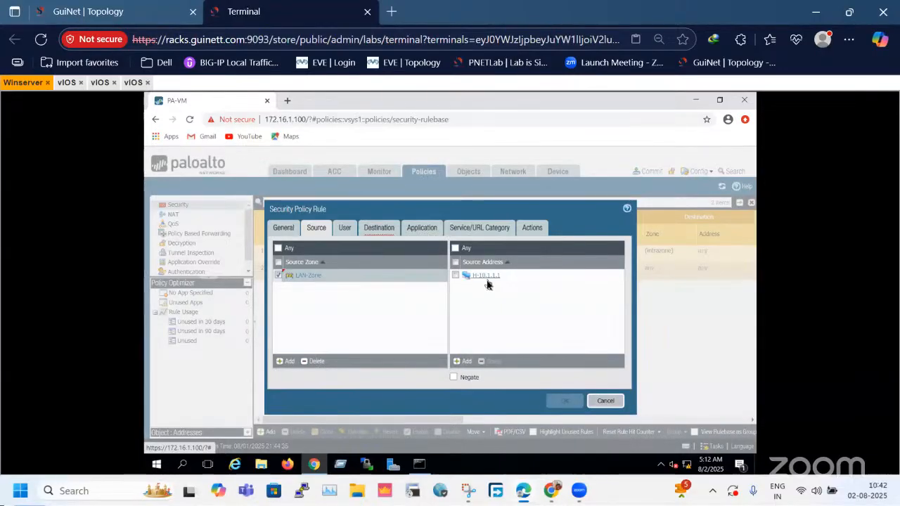
# Leave the rule's user criteria unrestricted and add DMZ-Zone as its destination zone.
pyautogui.click(343, 230)
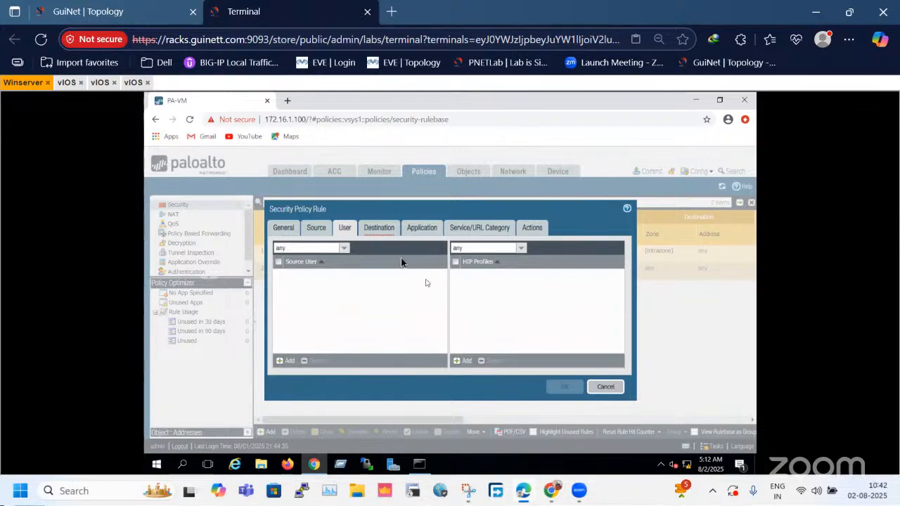
pyautogui.click(384, 230)
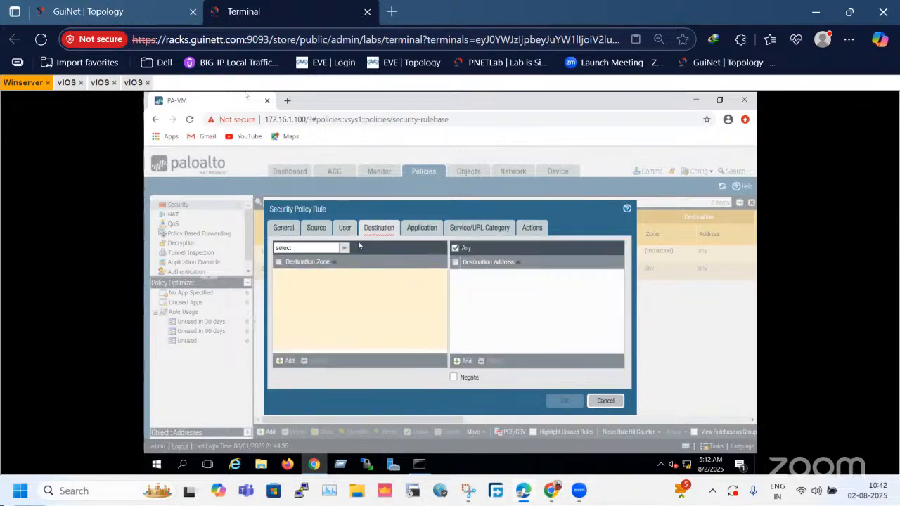
pyautogui.click(123, 9)
pyautogui.click(254, 9)
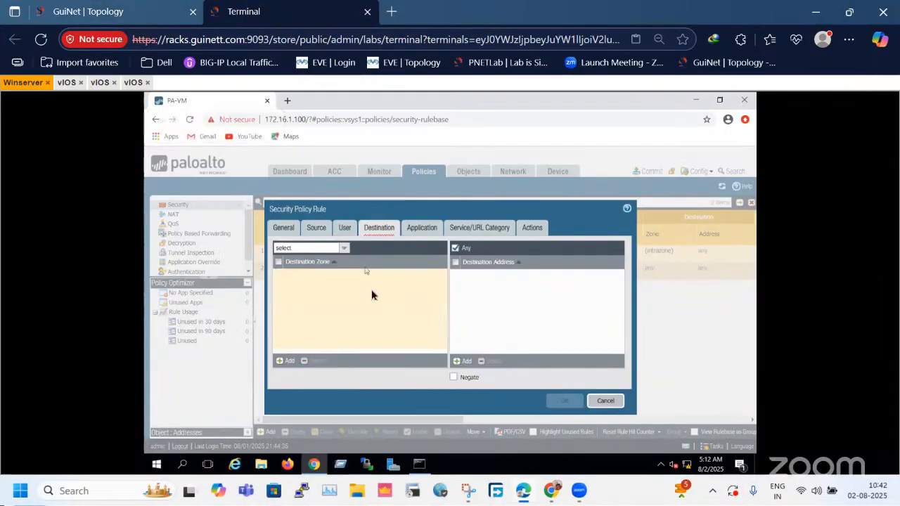
pyautogui.click(345, 228)
pyautogui.click(387, 230)
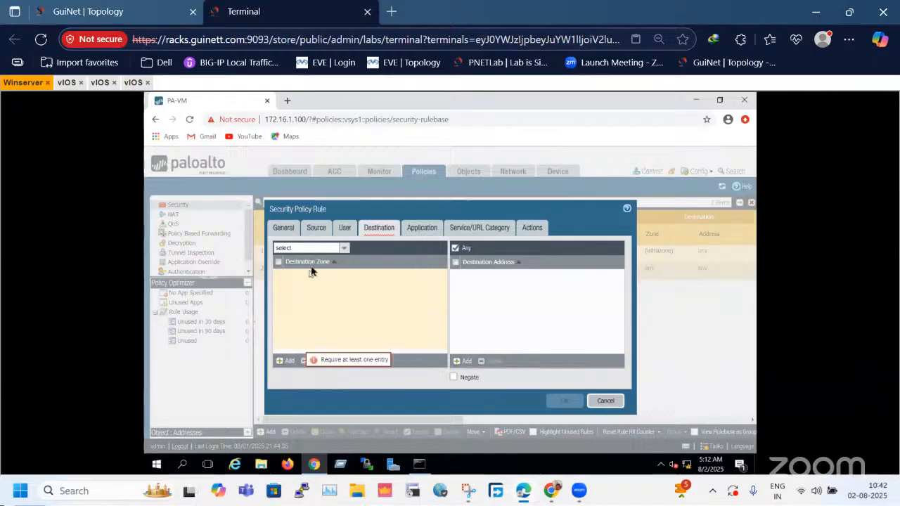
pyautogui.click(287, 361)
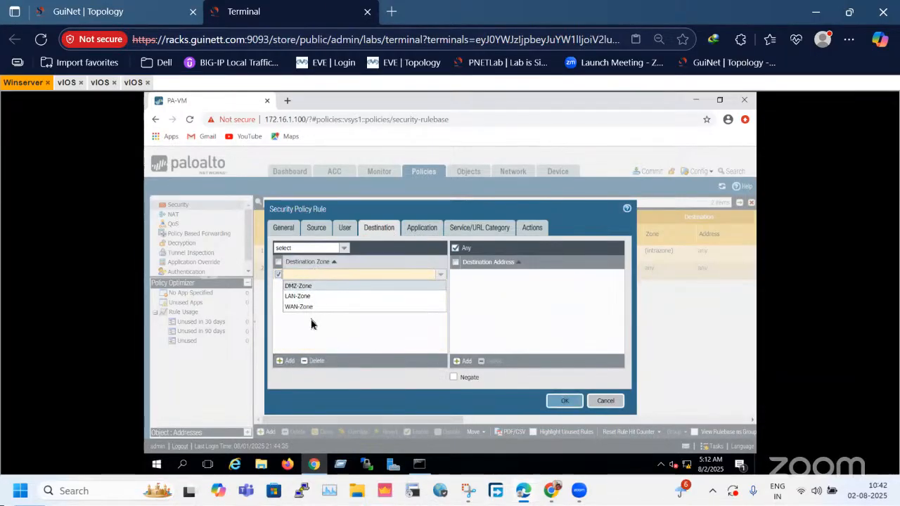
pyautogui.click(295, 285)
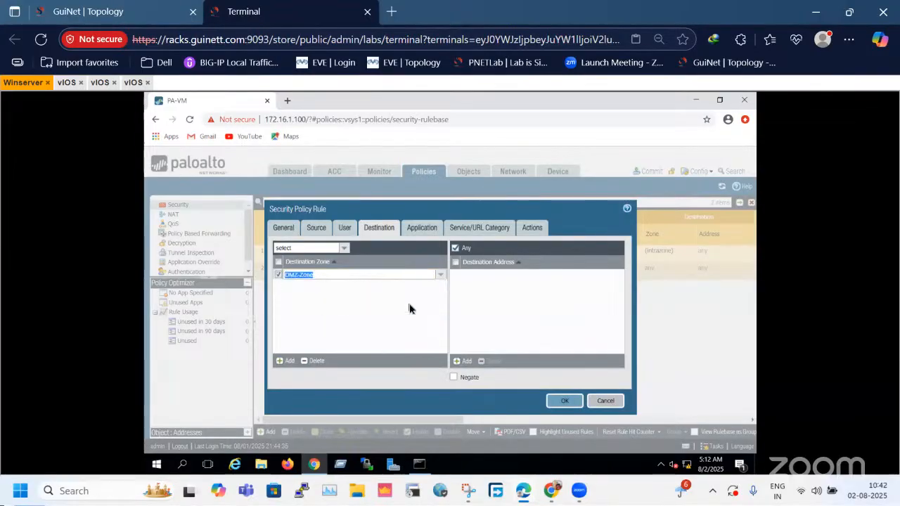
pyautogui.click(538, 311)
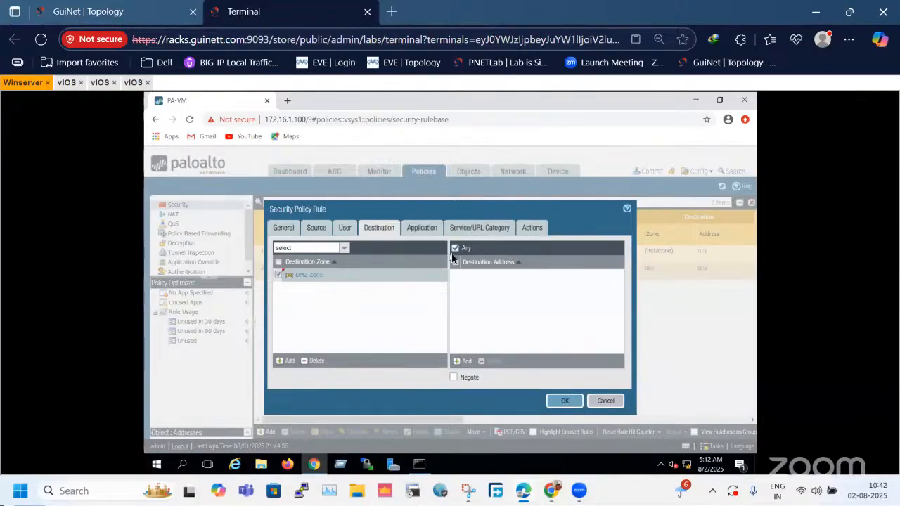
# Check the SER1 and SER2 servers of the DMZ in the topology and return to the firewall rule.
pyautogui.click(90, 12)
pyautogui.moveTo(724, 160); pyautogui.dragTo(832, 406)
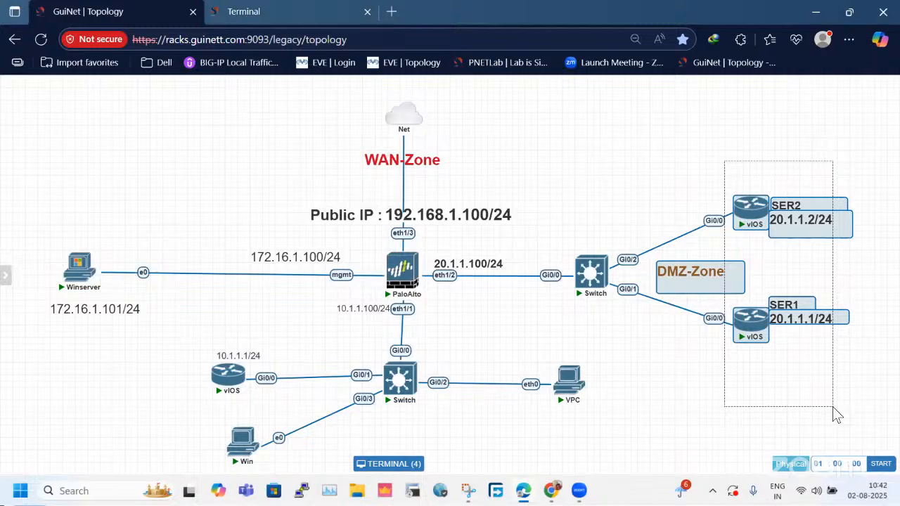
pyautogui.hotkey('ctrl', 'Tab')
# Try to add icmp and ping as services in the security policy rule.
pyautogui.click(413, 229)
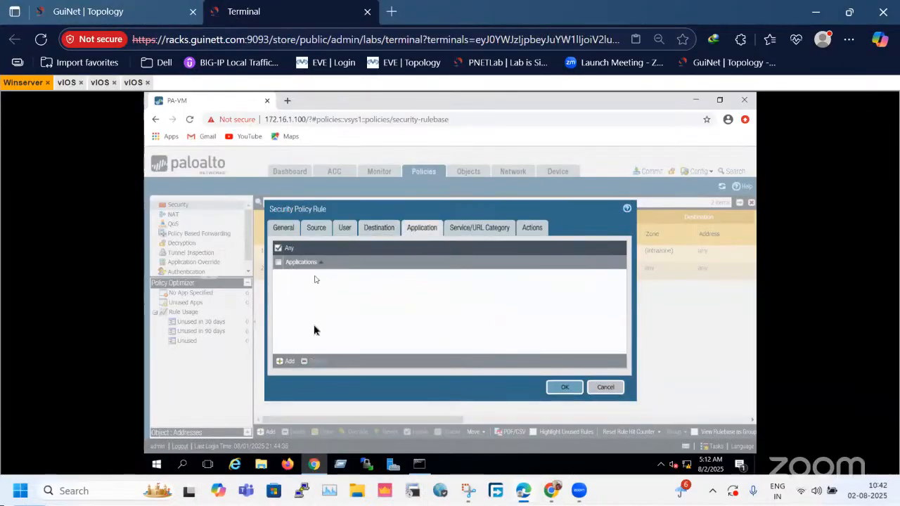
pyautogui.click(482, 227)
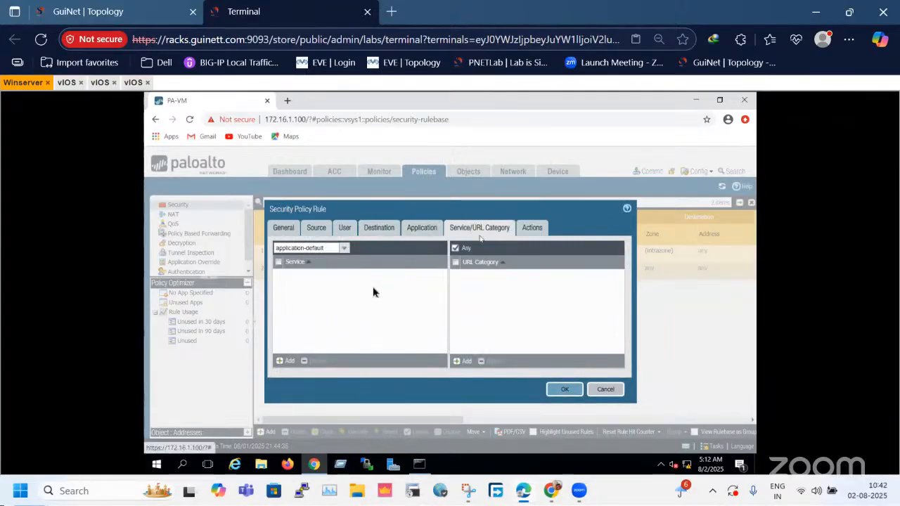
pyautogui.click(296, 359)
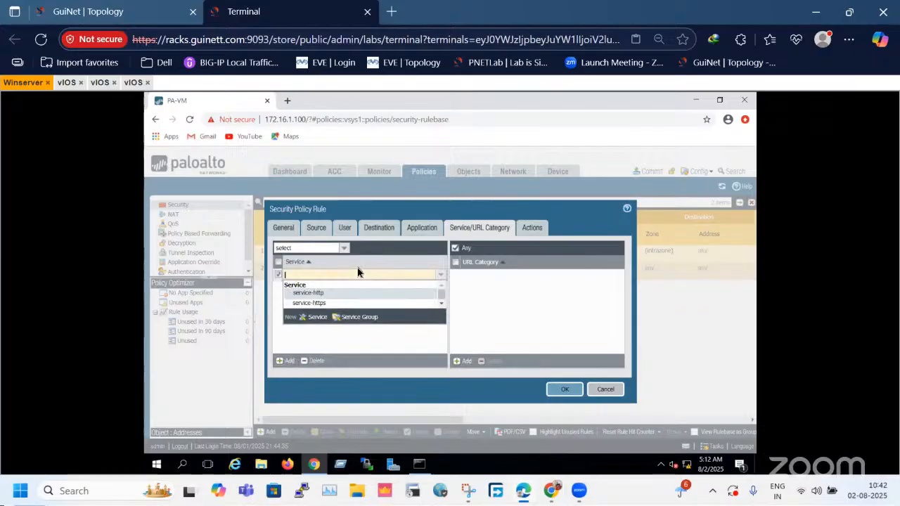
pyautogui.write('icmp')
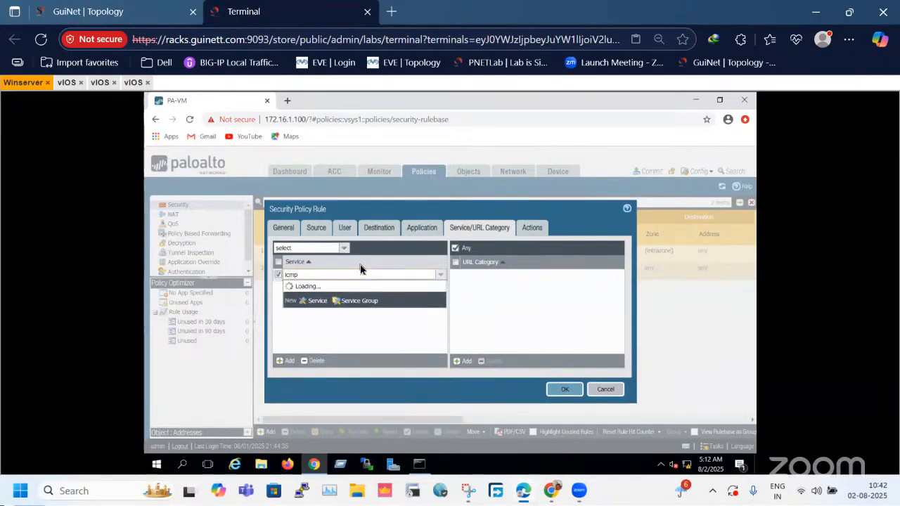
pyautogui.press('BackSpace')
pyautogui.press('BackSpace')
pyautogui.press('BackSpace')
pyautogui.press('BackSpace')
pyautogui.write('p')
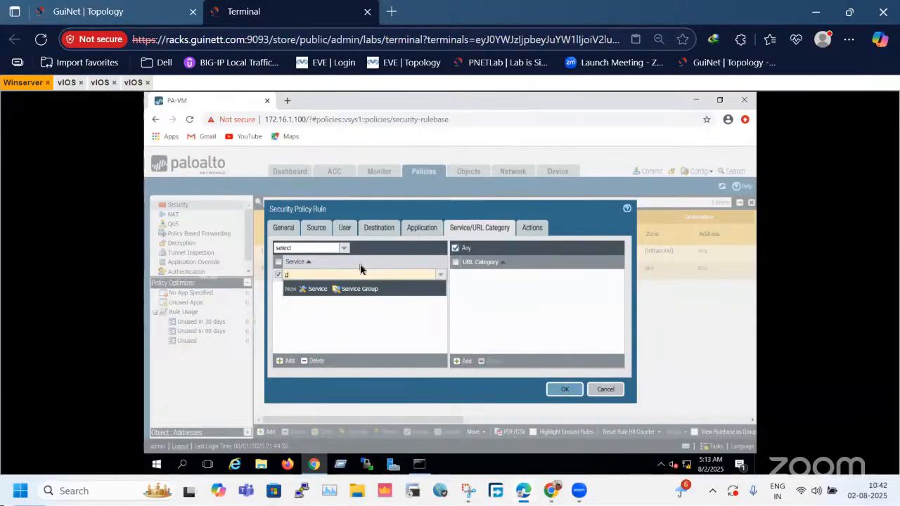
pyautogui.write('ing')
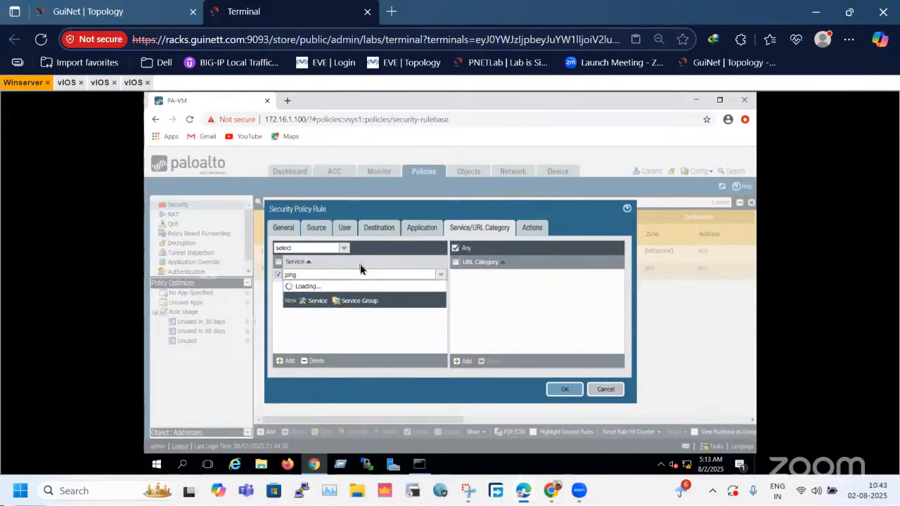
pyautogui.click(372, 324)
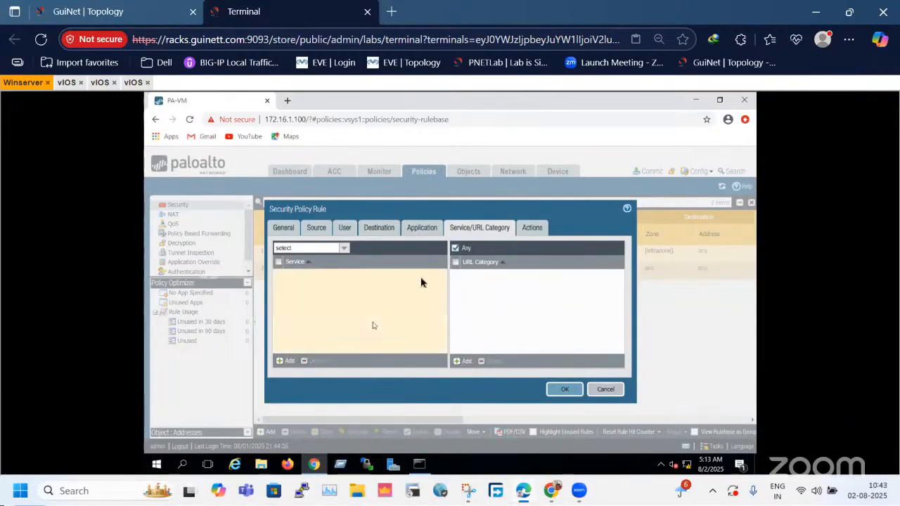
# Add the ping application to the rule, then delete it to return the applications to Any.
pyautogui.click(431, 227)
pyautogui.click(278, 362)
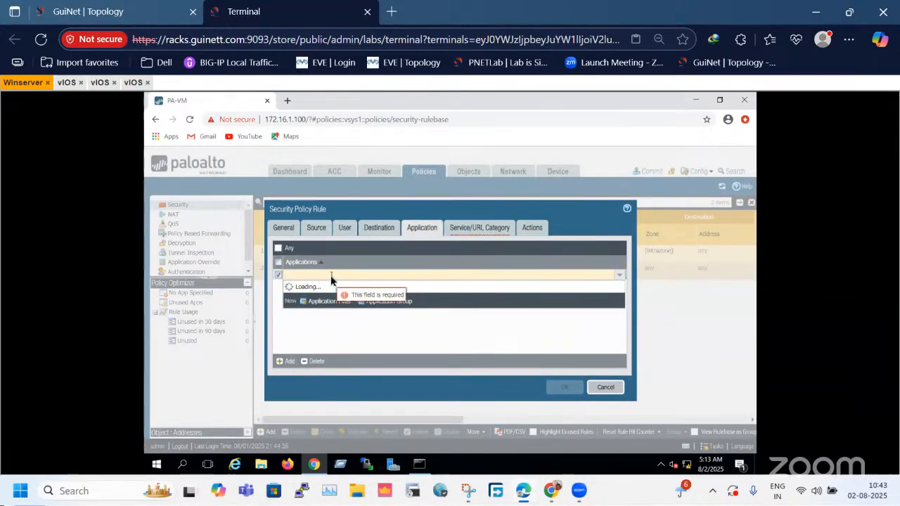
pyautogui.write('ping')
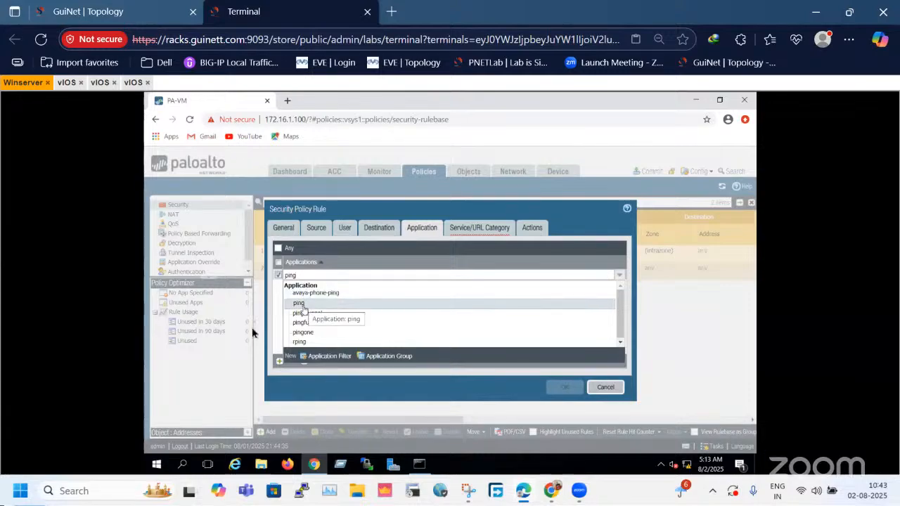
pyautogui.click(476, 377)
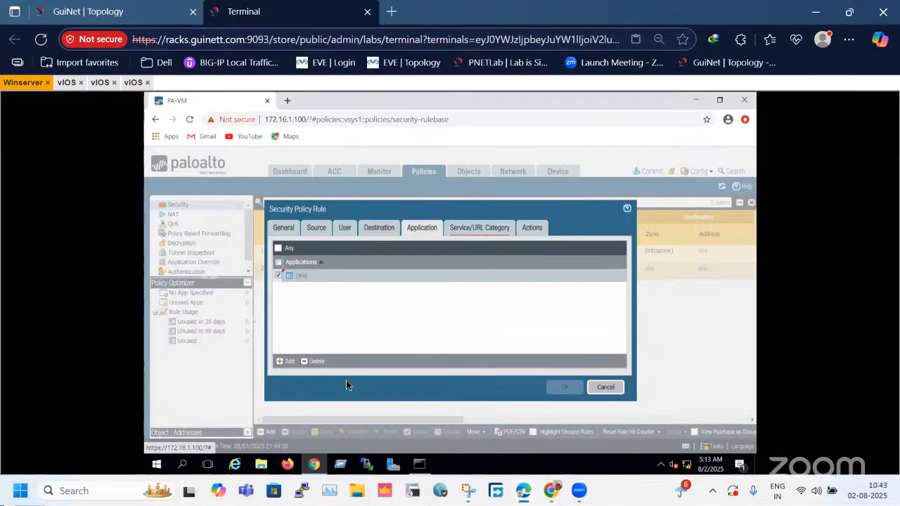
pyautogui.click(315, 361)
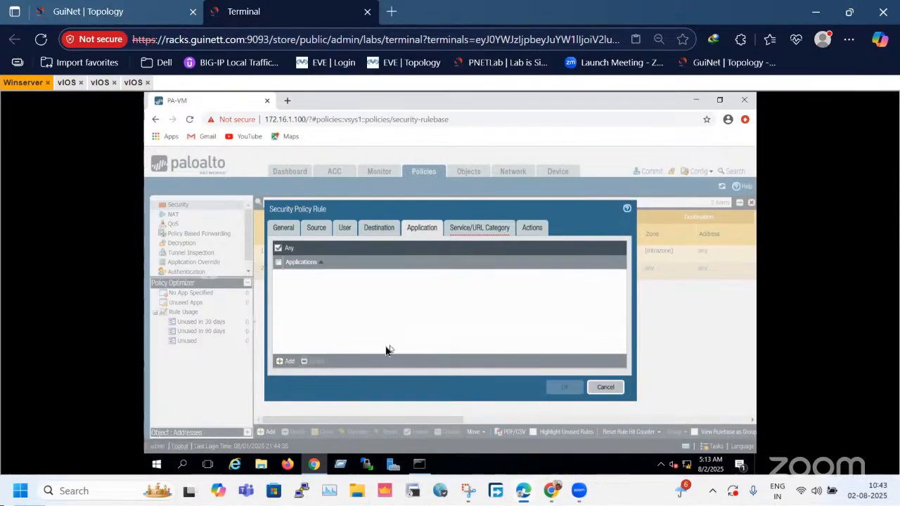
pyautogui.click(291, 252)
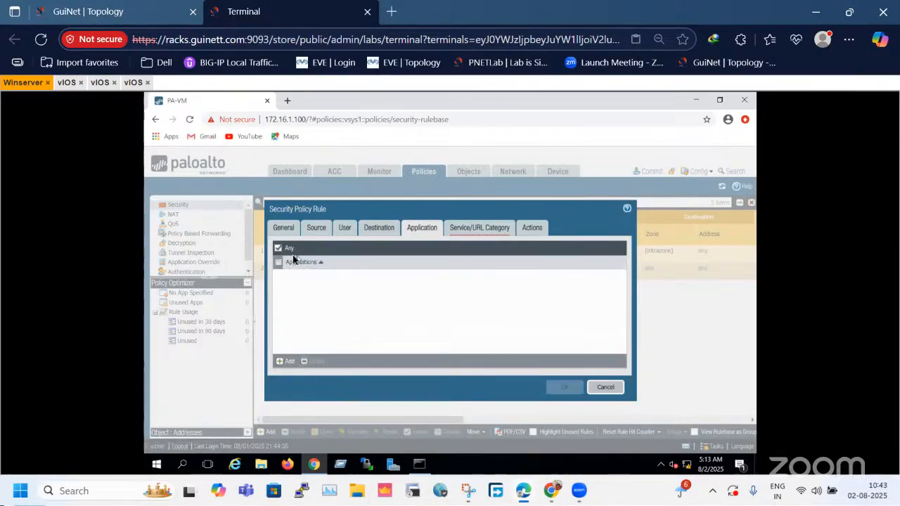
# Review the rule's service settings and the available action options, keeping Allow as the action.
pyautogui.click(478, 220)
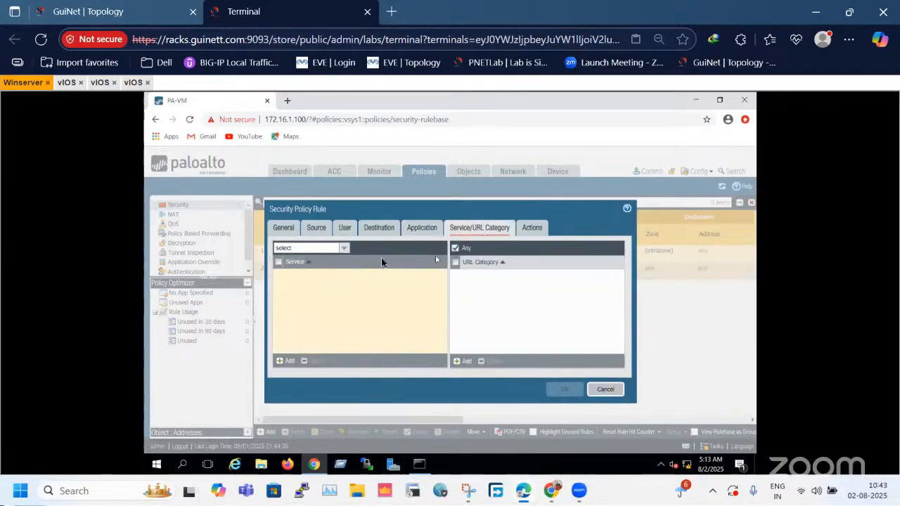
pyautogui.click(527, 232)
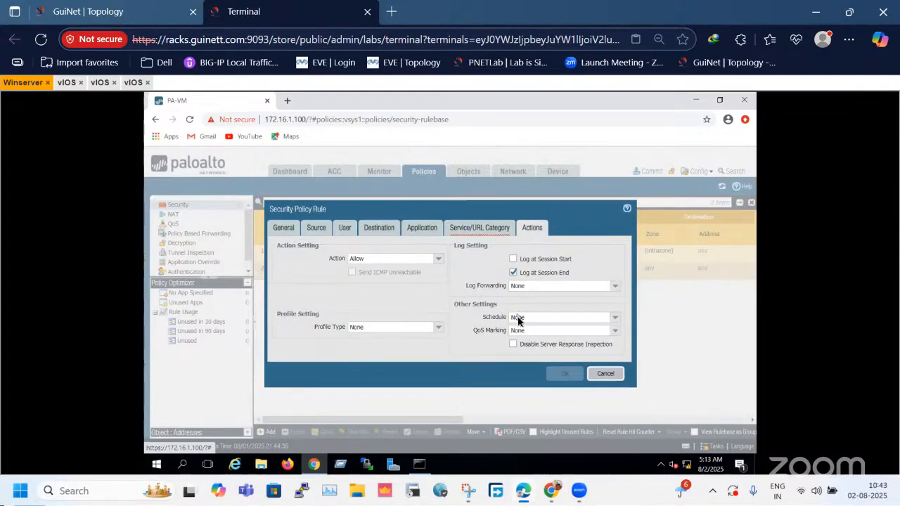
pyautogui.doubleClick(339, 260)
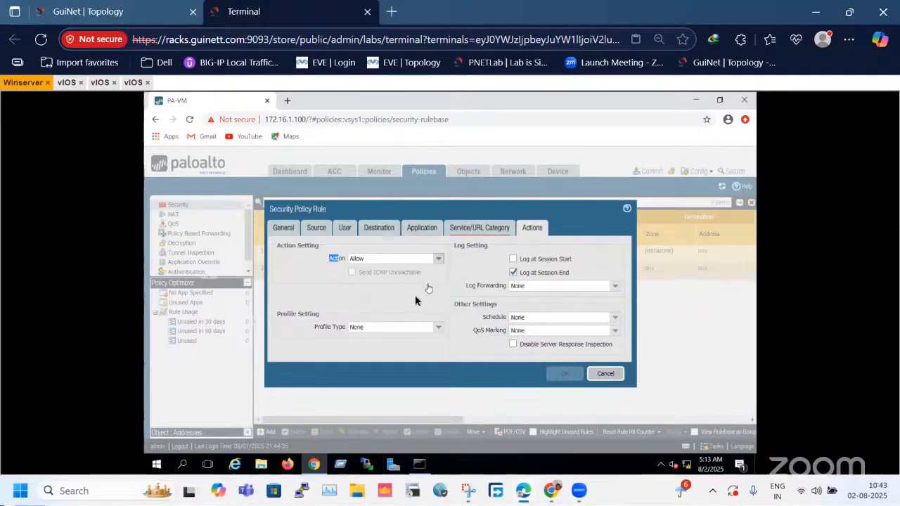
pyautogui.click(438, 259)
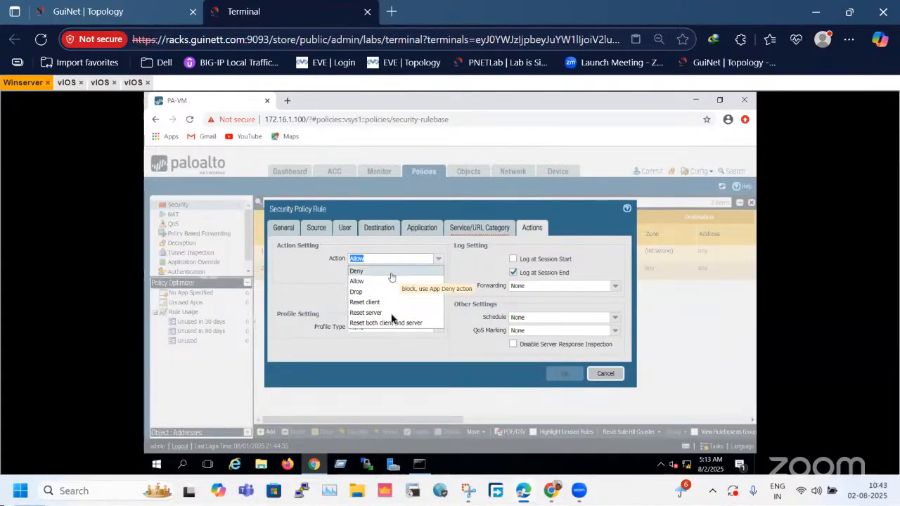
pyautogui.click(296, 273)
pyautogui.moveTo(327, 261); pyautogui.dragTo(347, 260)
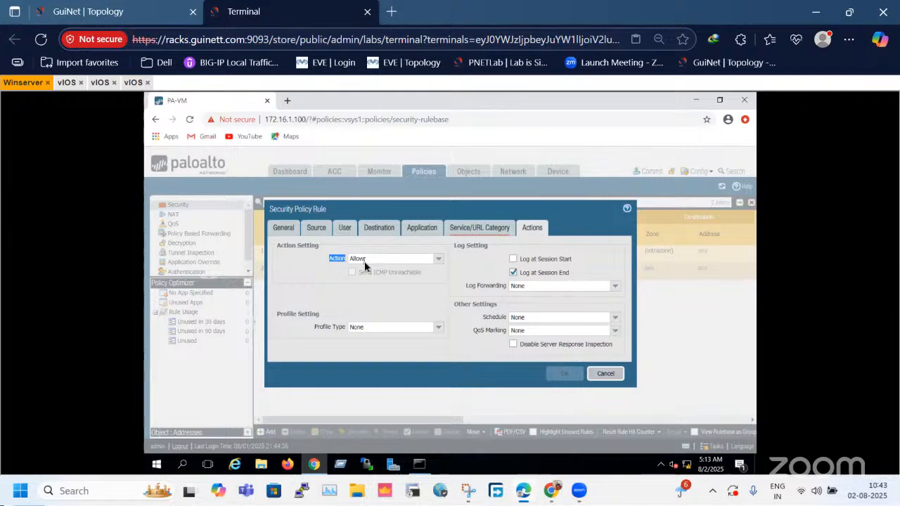
pyautogui.click(450, 293)
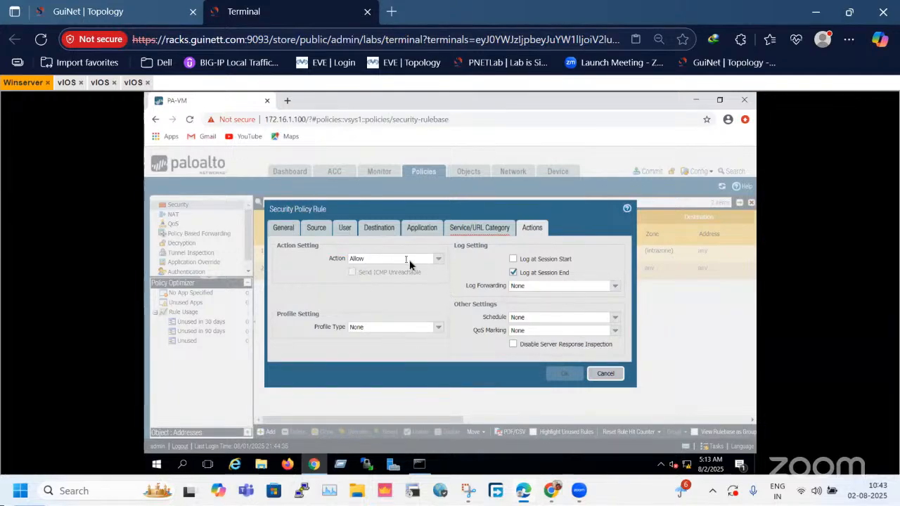
pyautogui.click(438, 258)
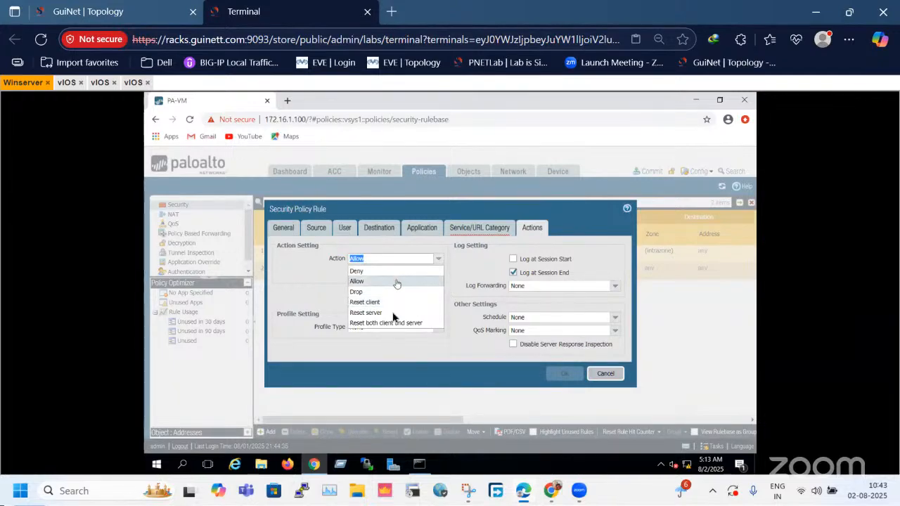
pyautogui.click(303, 279)
# Try any as the rule's service, settle on application-default, and save the LAN-DMZ rule.
pyautogui.click(506, 230)
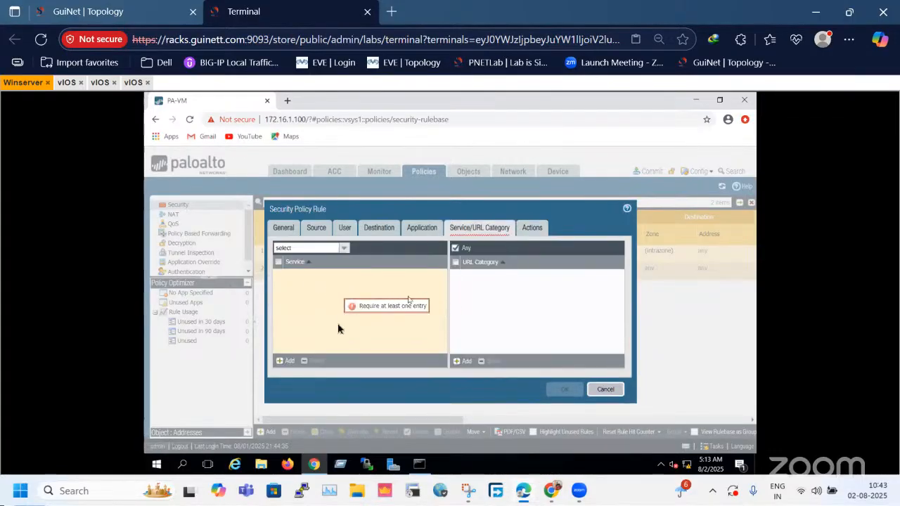
pyautogui.click(278, 261)
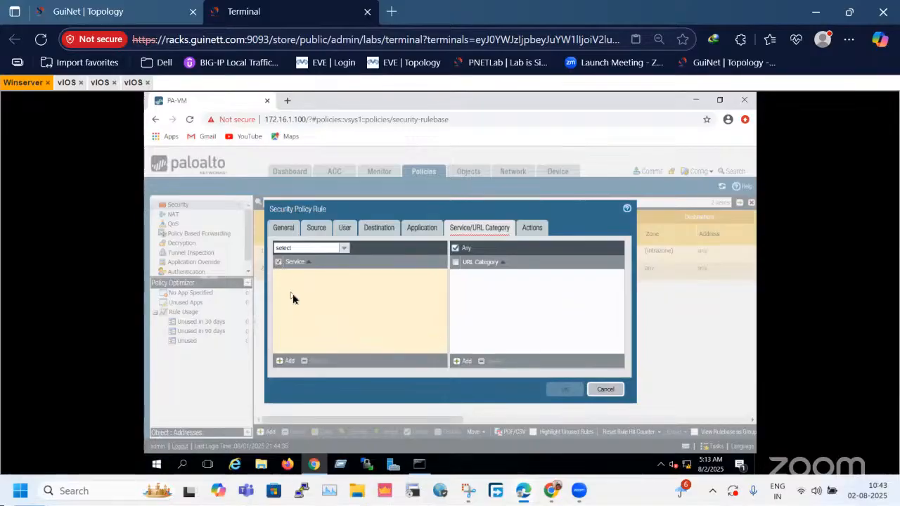
pyautogui.click(343, 249)
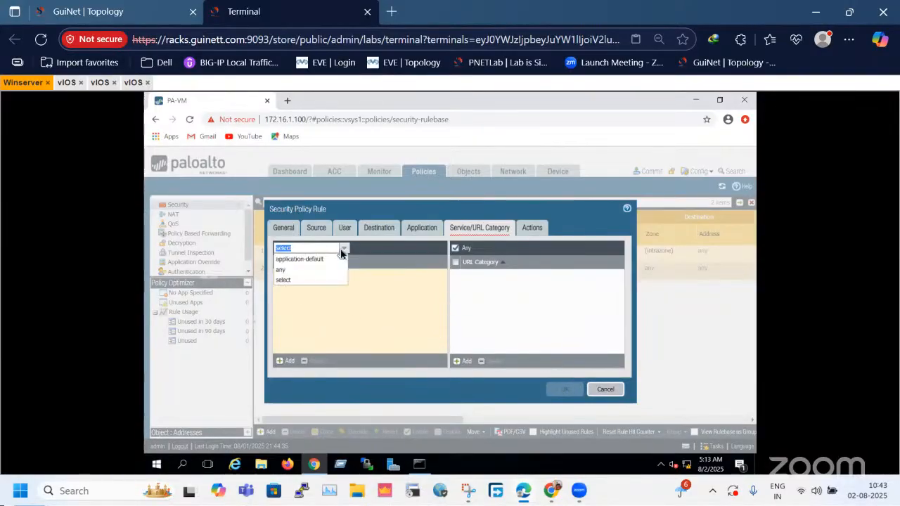
pyautogui.click(288, 269)
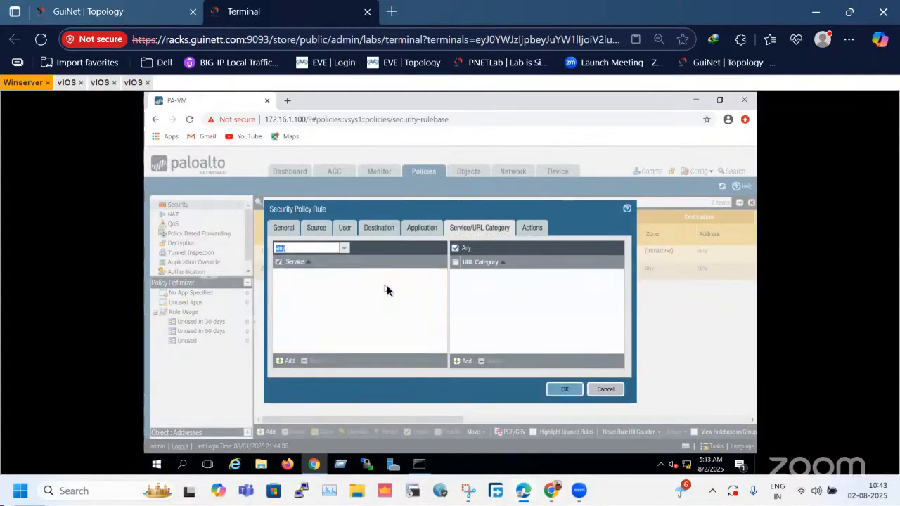
pyautogui.click(343, 249)
pyautogui.click(309, 263)
pyautogui.click(565, 388)
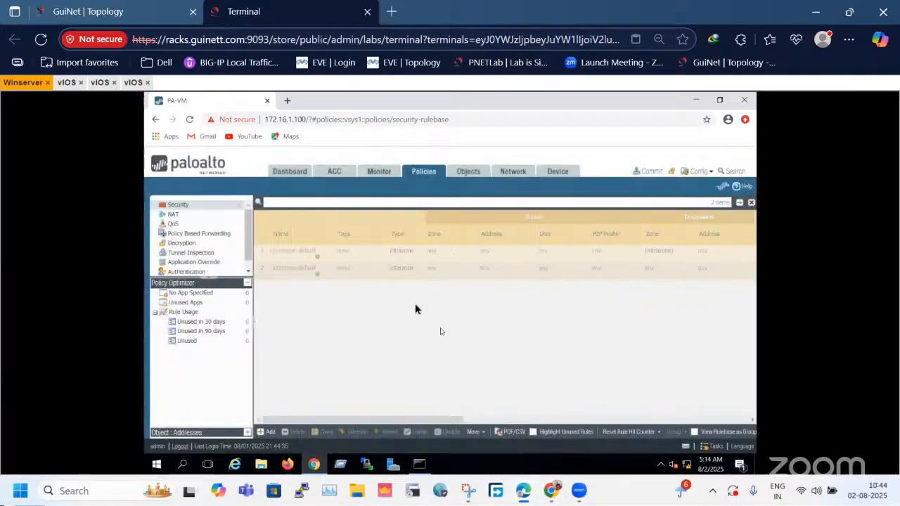
# Commit the admin's policy and object changes to the firewall.
pyautogui.moveTo(458, 419); pyautogui.dragTo(305, 417)
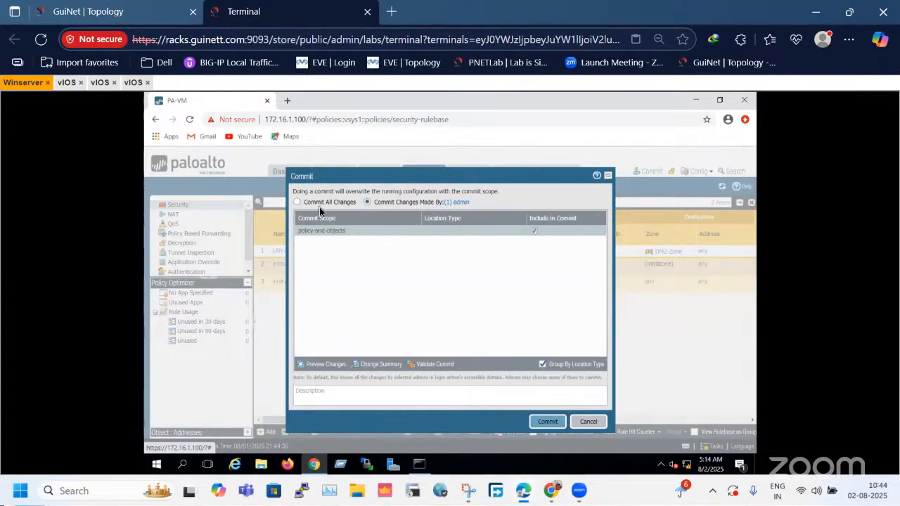
pyautogui.click(547, 422)
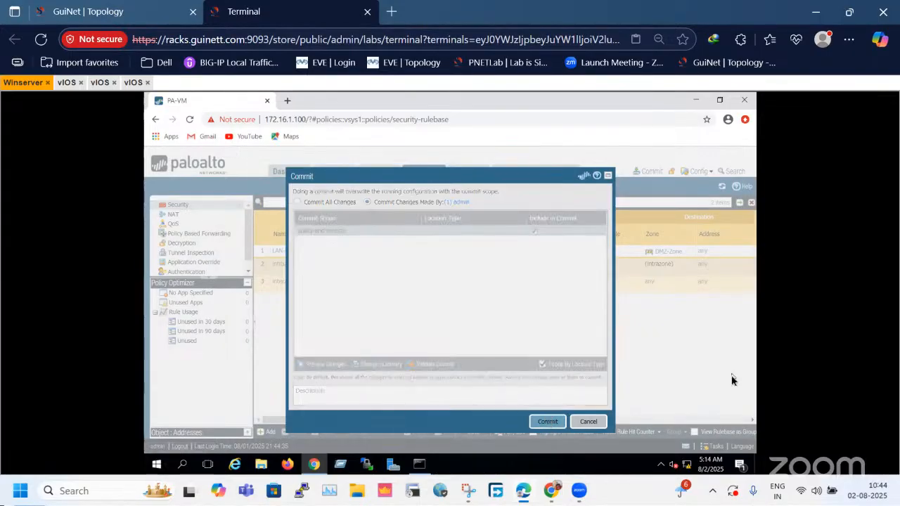
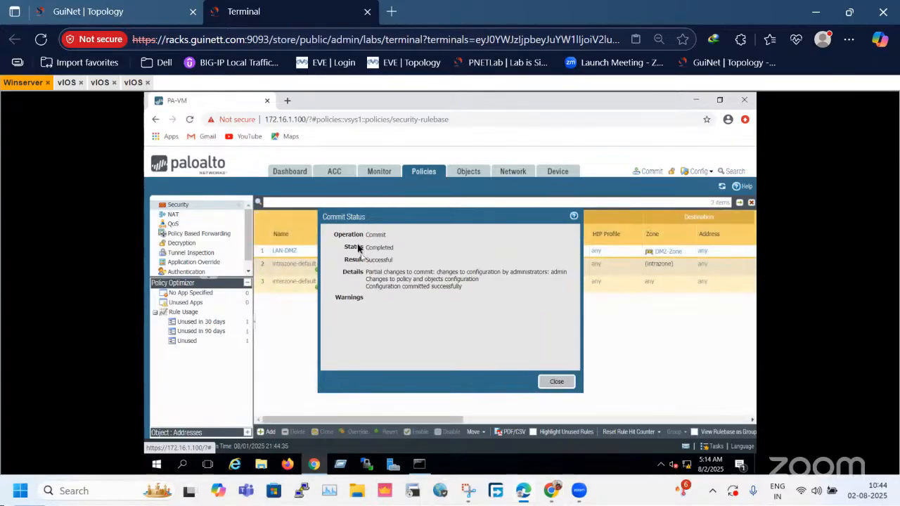
# Read through the commit operation's status details and close the commit status dialog.
pyautogui.moveTo(345, 241); pyautogui.dragTo(484, 310)
pyautogui.click(522, 368)
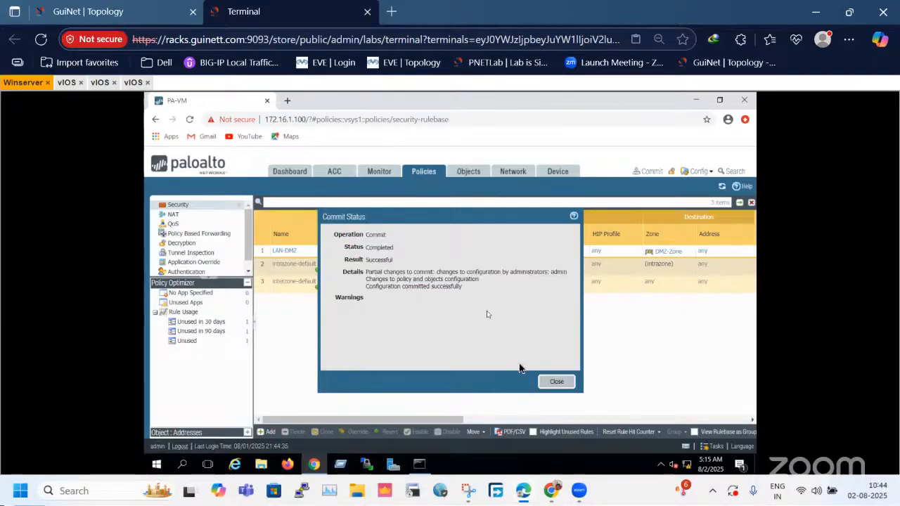
pyautogui.click(555, 383)
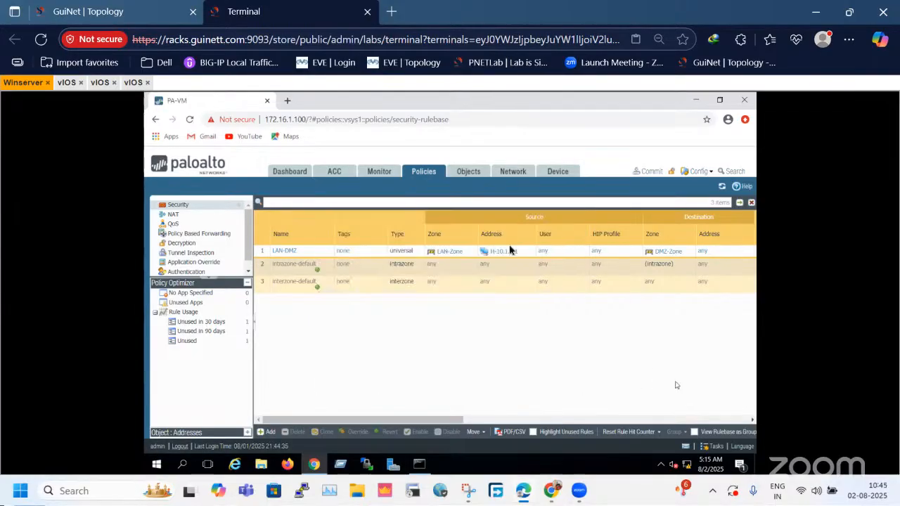
# Switch to the first vIOS router's console and ping 20.1.1.1 twice.
pyautogui.click(66, 82)
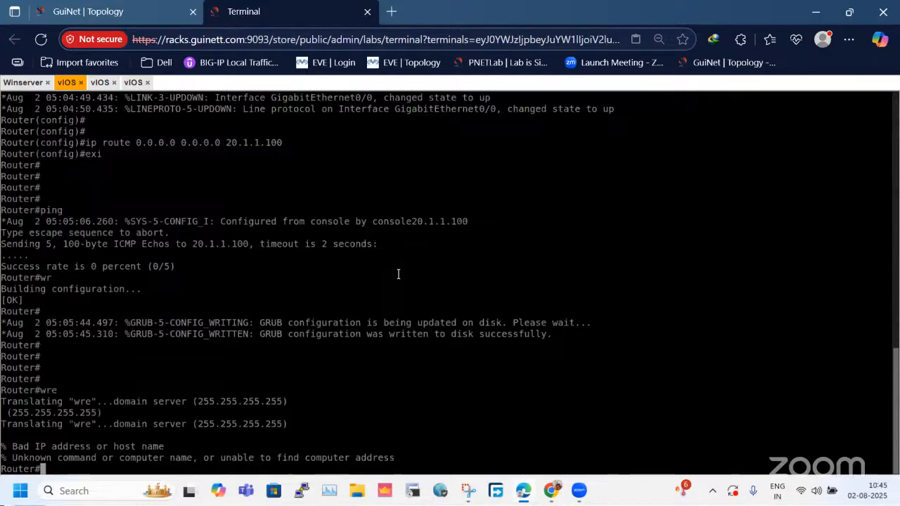
pyautogui.press('Return')
pyautogui.press('Return')
pyautogui.press('Return')
pyautogui.press('Return')
pyautogui.write('pi')
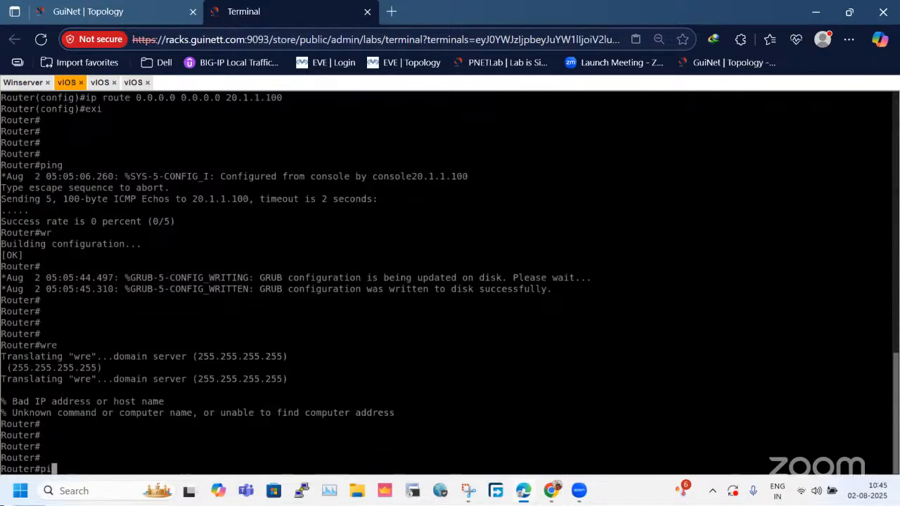
pyautogui.write('ng 20.1.1.1')
pyautogui.press('Return')
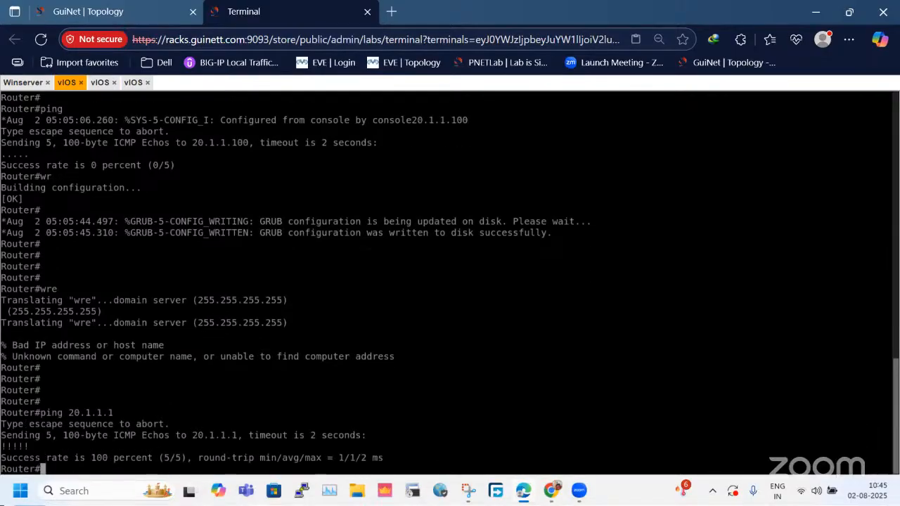
pyautogui.press('Up')
pyautogui.press('Return')
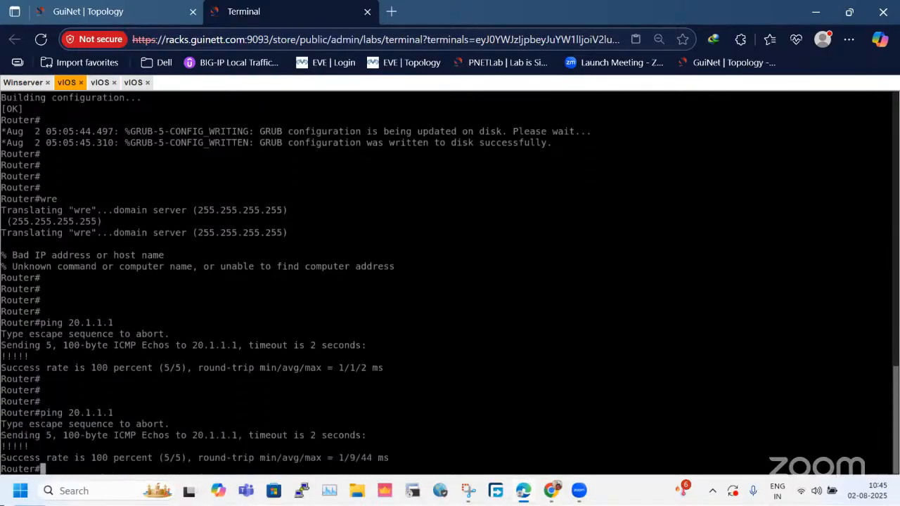
pyautogui.press('Return')
pyautogui.press('Return')
pyautogui.press('Return')
pyautogui.press('Return')
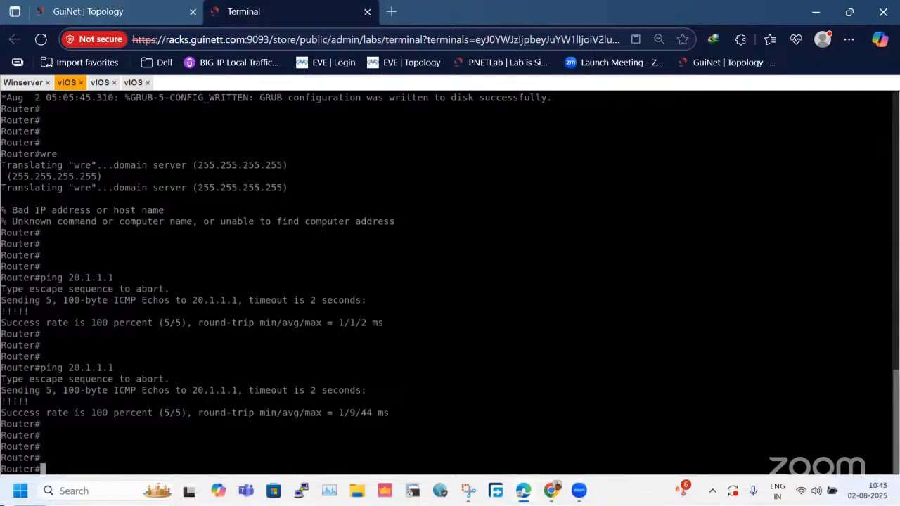
# Check the lab topology, then run sh ip int bri on the first vIOS router to identify its interface address.
pyautogui.click(184, 11)
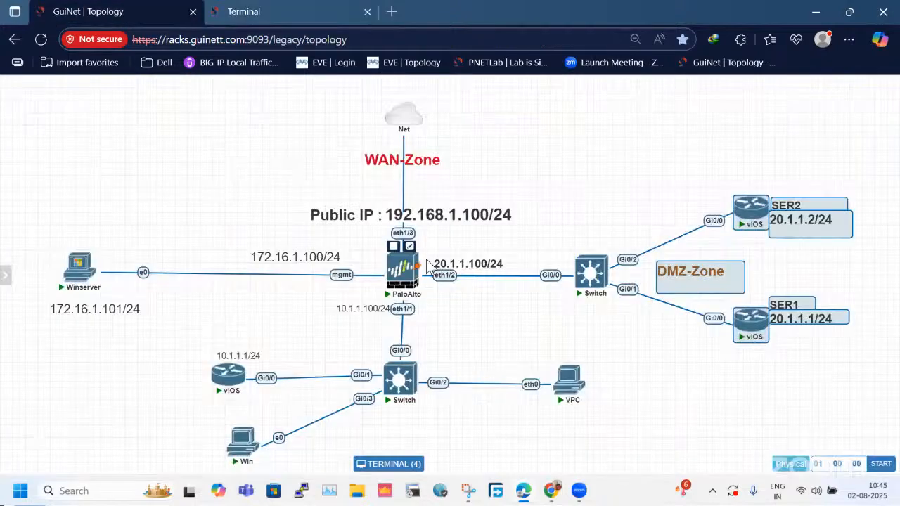
pyautogui.click(246, 5)
pyautogui.write('sh ip int bri')
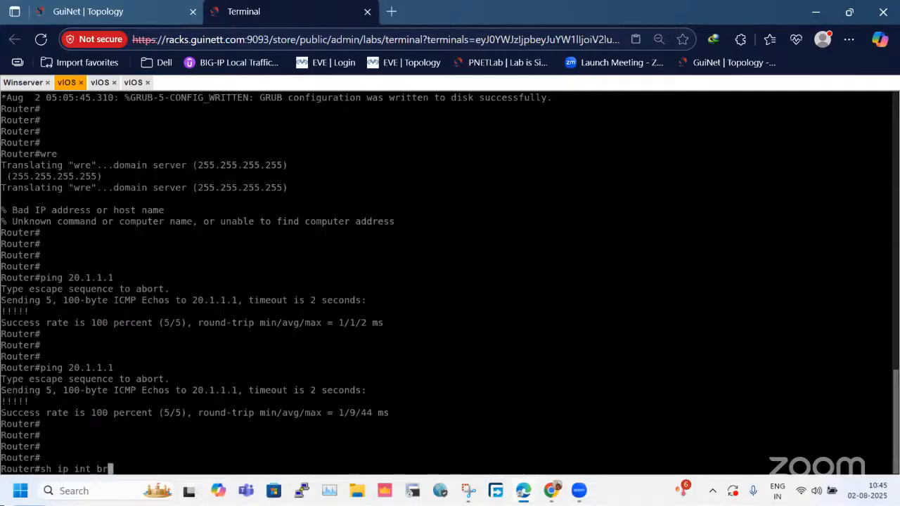
pyautogui.press('Return')
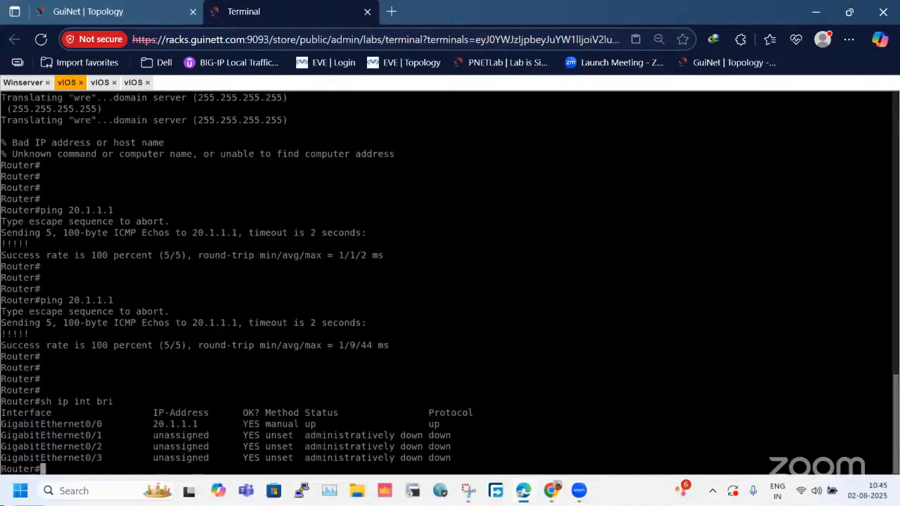
# From the topology, open the console of the LAN vIOS router at 10.1.1.1 and enter privileged mode.
pyautogui.click(81, 8)
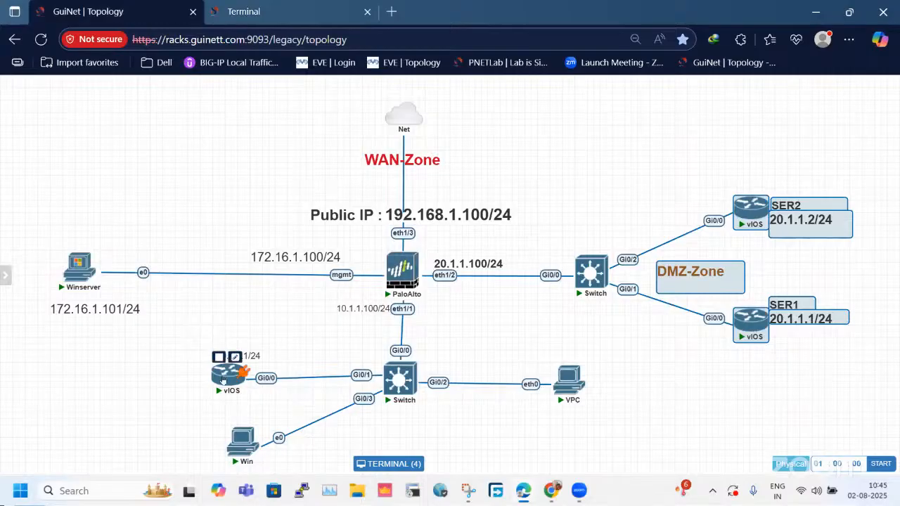
pyautogui.press('Return')
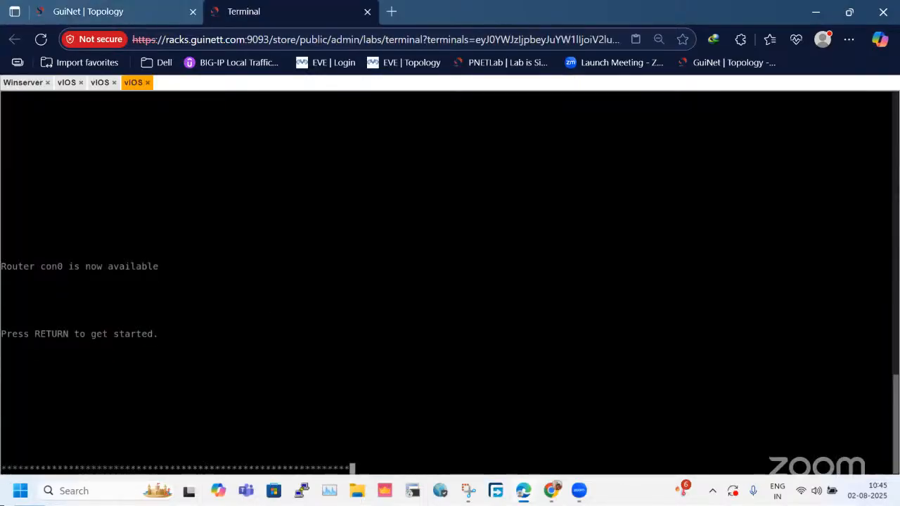
pyautogui.press('Return')
pyautogui.press('Return')
pyautogui.press('Return')
pyautogui.press('Return')
pyautogui.write('en')
pyautogui.press('Return')
pyautogui.press('Return')
pyautogui.press('Return')
pyautogui.press('Return')
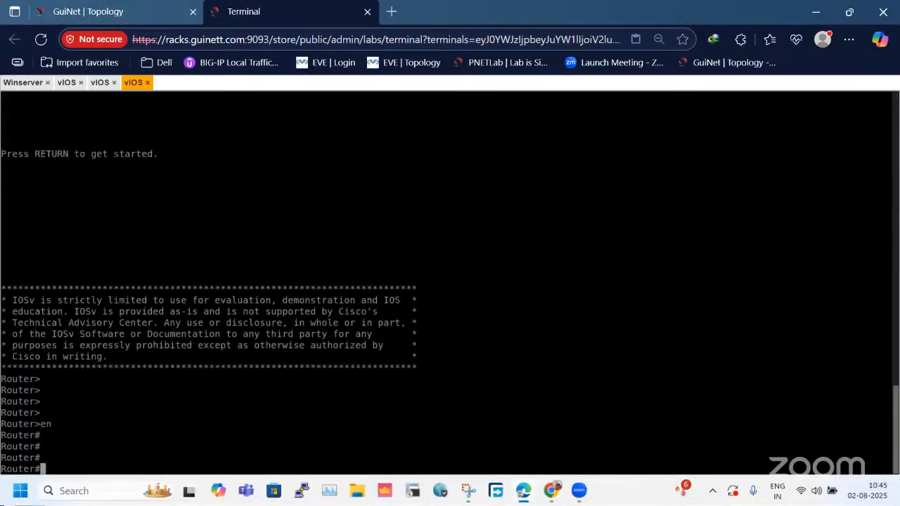
# List the LAN router's interface addresses and states with sh ip int bri.
pyautogui.write('sh ip int bri')
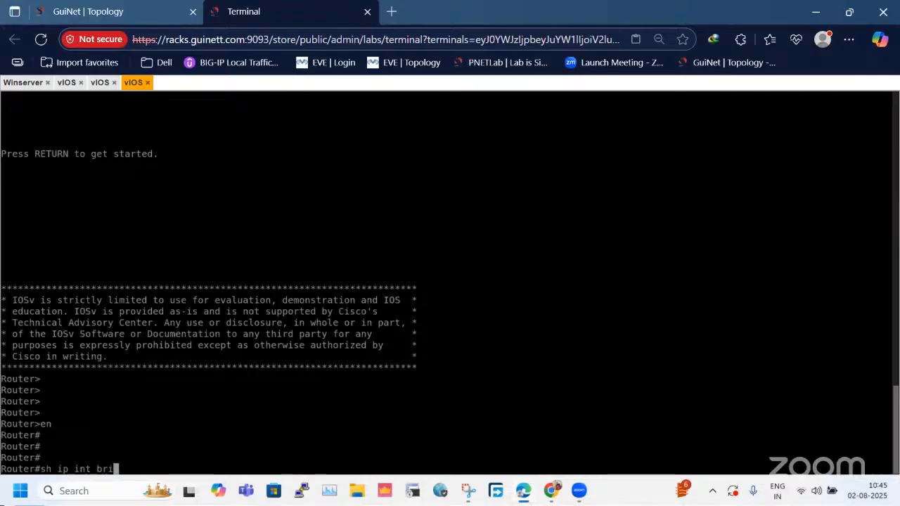
pyautogui.press('Return')
pyautogui.press('Return')
pyautogui.press('Return')
pyautogui.press('Return')
pyautogui.press('Return')
# Ping 20.1.1.1 from the LAN router twice to test reachability of the DMZ server SER1.
pyautogui.write('ping 20.1.1.1')
pyautogui.press('Return')
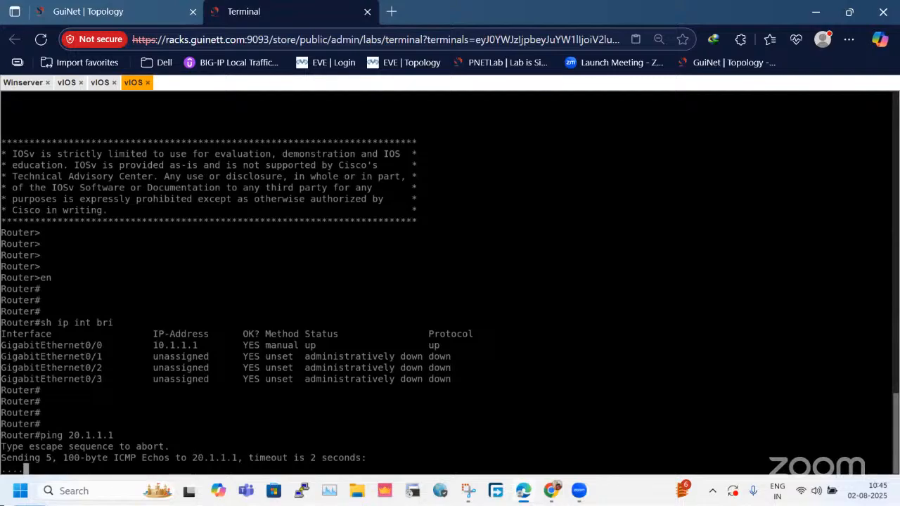
pyautogui.press('Up')
pyautogui.press('Return')
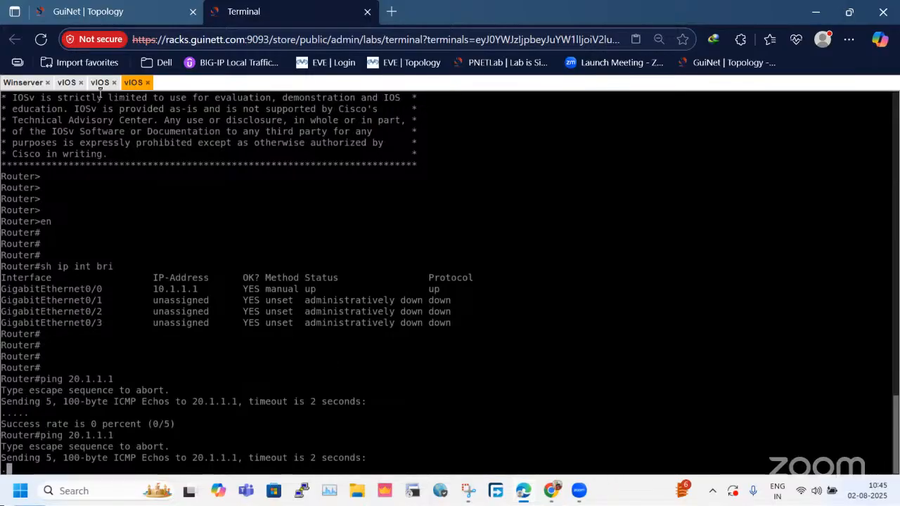
# Compare the LAN router, SER2 and SER1 nodes in the topology with their console sessions, finishing on the LAN router's console.
pyautogui.click(98, 11)
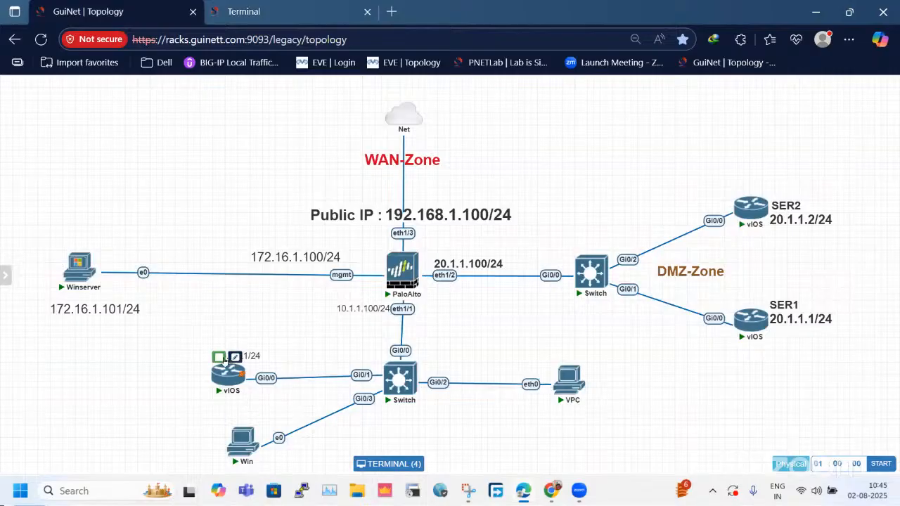
pyautogui.click(223, 360)
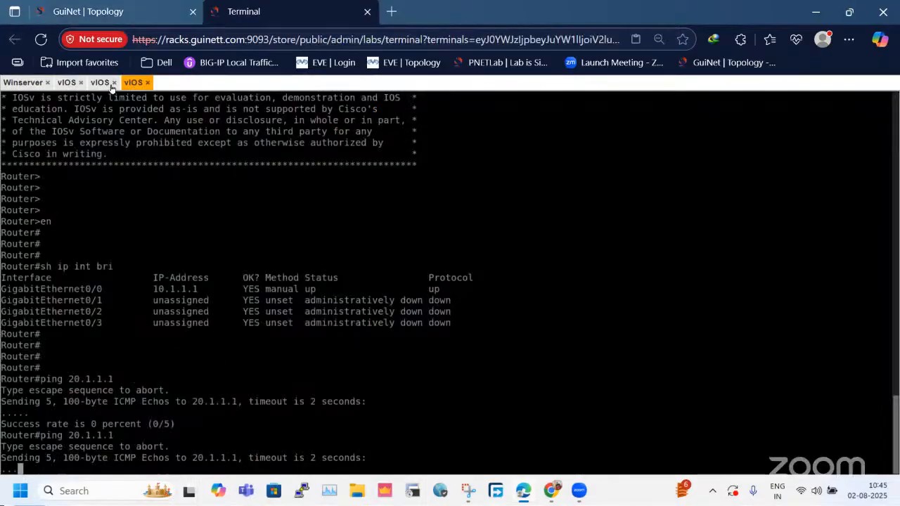
pyautogui.hotkey('ctrl', 'Tab')
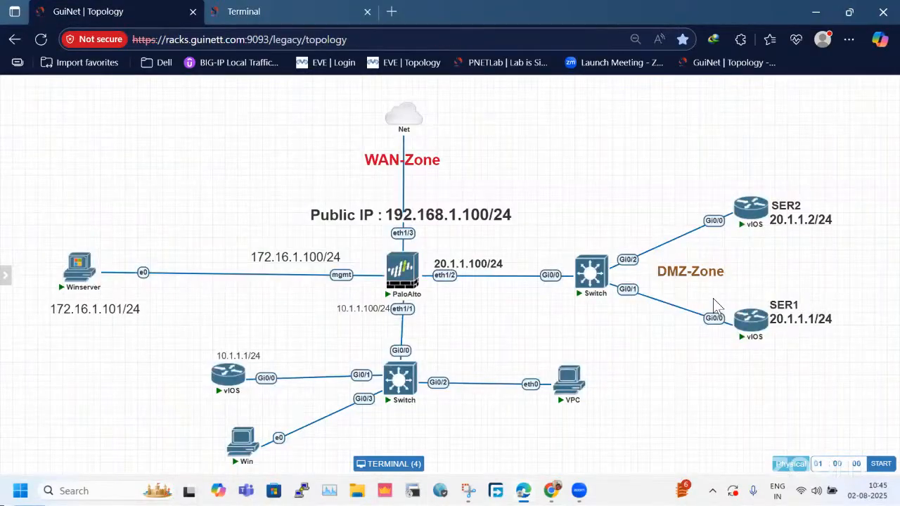
pyautogui.click(745, 215)
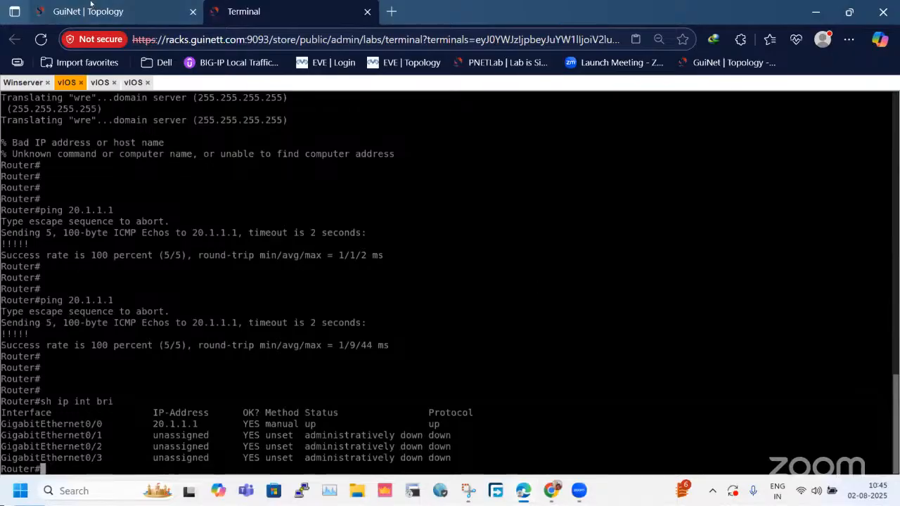
pyautogui.hotkey('ctrl', 'Tab')
pyautogui.moveTo(747, 333)
pyautogui.hotkey('ctrl', 'Tab')
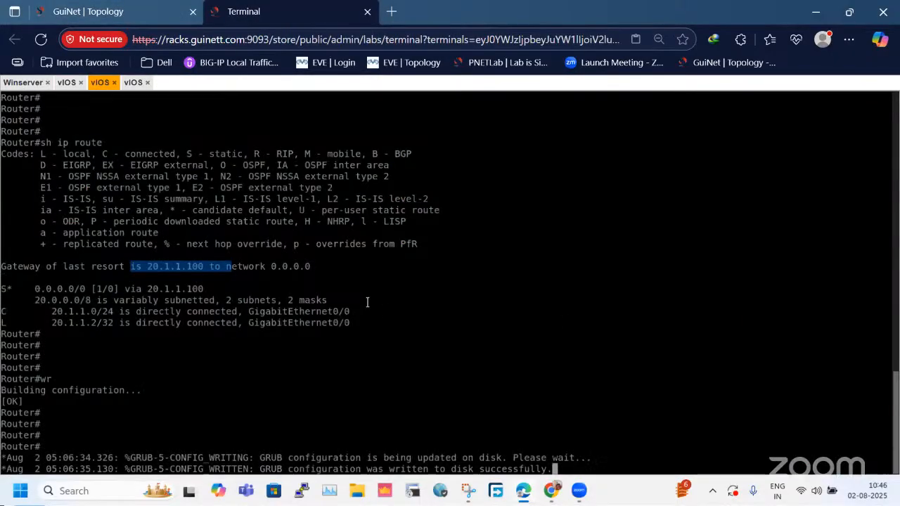
pyautogui.press('Return')
pyautogui.press('Return')
pyautogui.press('Return')
pyautogui.press('Return')
pyautogui.press('Return')
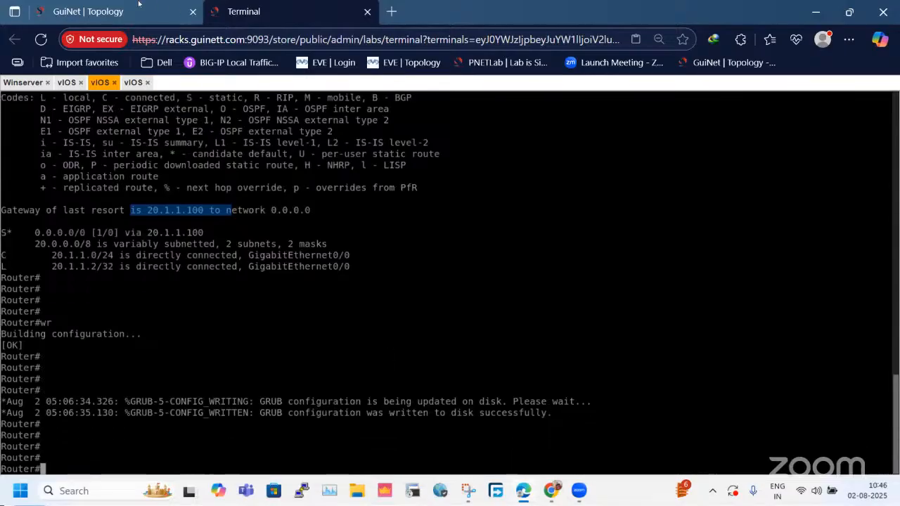
pyautogui.hotkey('ctrl', 'Tab')
pyautogui.click(254, 9)
pyautogui.click(133, 82)
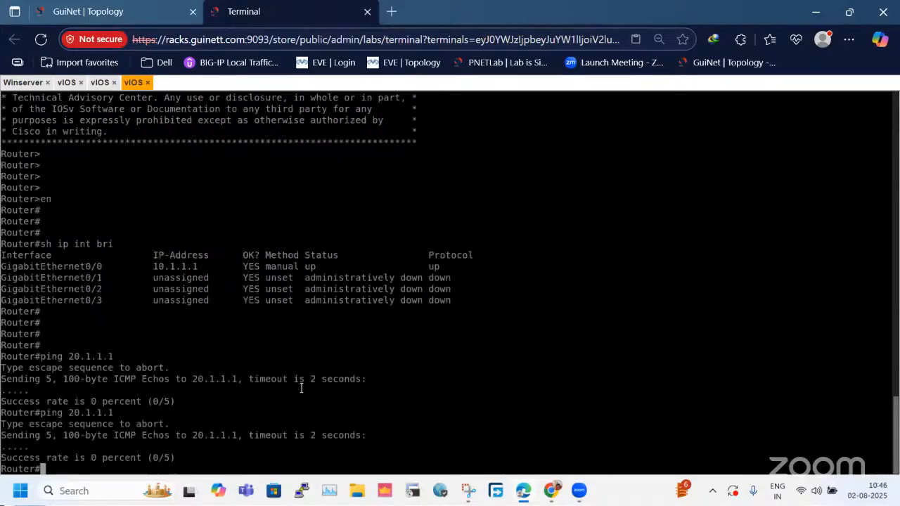
# Run sh ip int bri on the LAN router again to recheck its interface configuration after the ping tests.
pyautogui.write('sh ip int bri')
pyautogui.press('Return')
pyautogui.press('Return')
pyautogui.press('Return')
pyautogui.press('Return')
pyautogui.press('Return')
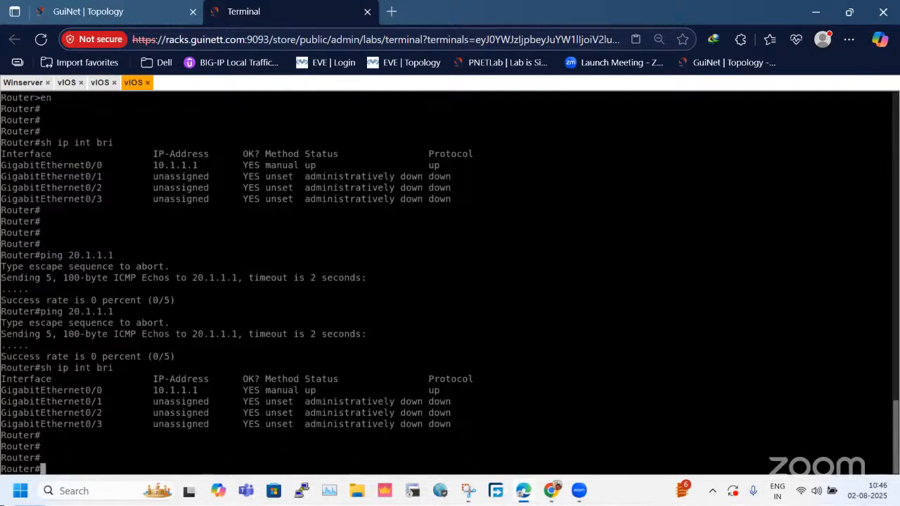
# Display the LAN router's routing table with sh ip route and check the default route's next hop.
pyautogui.write('sh ip route')
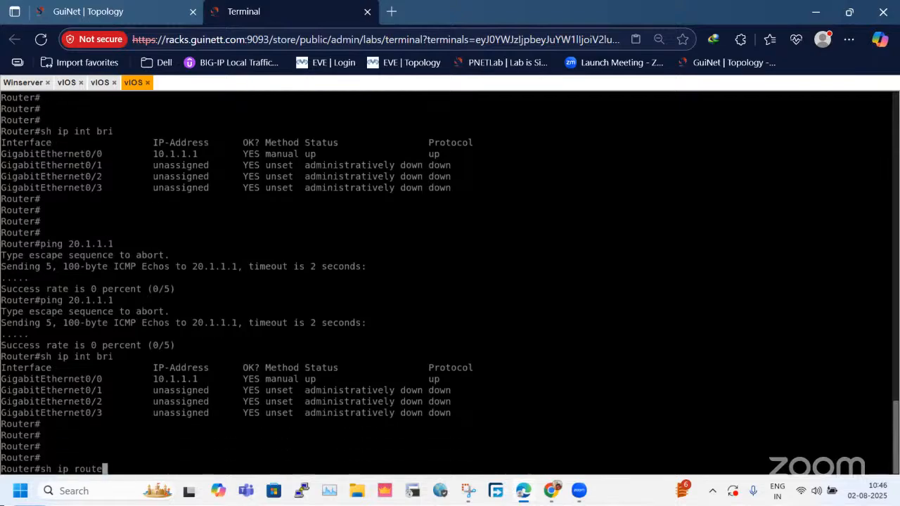
pyautogui.press('Return')
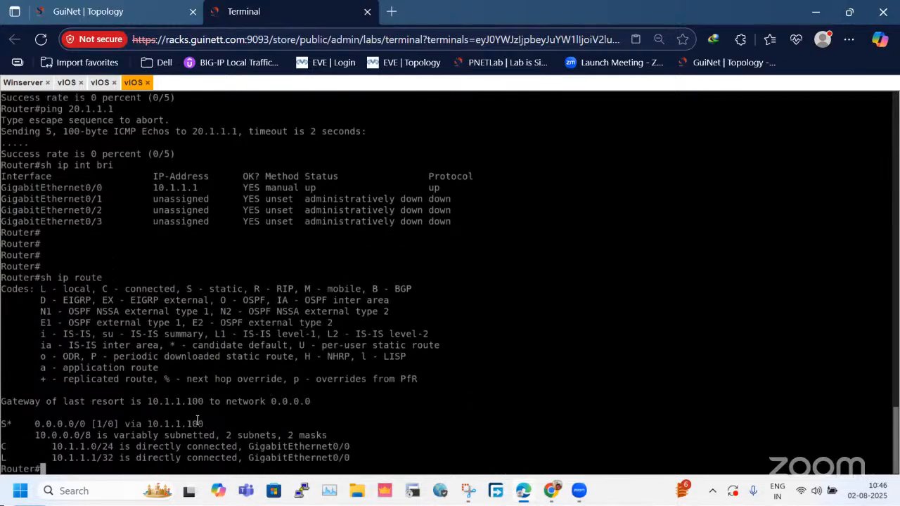
pyautogui.moveTo(156, 420); pyautogui.dragTo(221, 420)
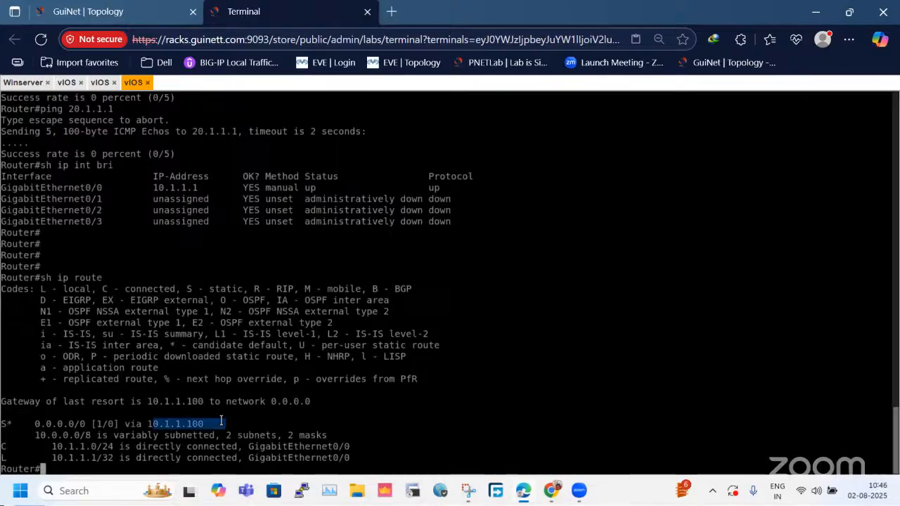
# Examine the topology around the LAN router and the DMZ servers, then return to the router consoles.
pyautogui.click(88, 12)
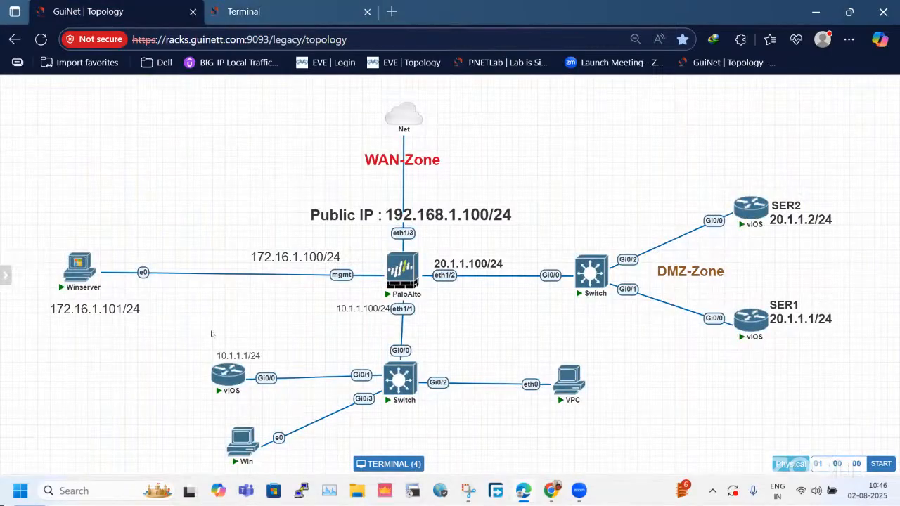
pyautogui.click(246, 391)
pyautogui.click(257, 411)
pyautogui.moveTo(730, 157); pyautogui.dragTo(804, 245)
pyautogui.click(644, 171)
pyautogui.click(331, 11)
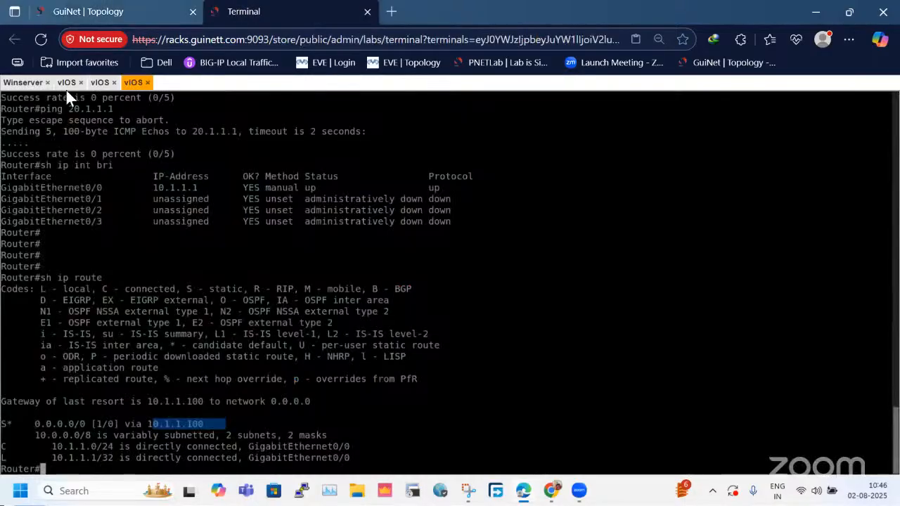
# Review the source, destination and action settings of the LAN-DMZ security rule on the firewall, then close the rule without changes.
pyautogui.click(21, 83)
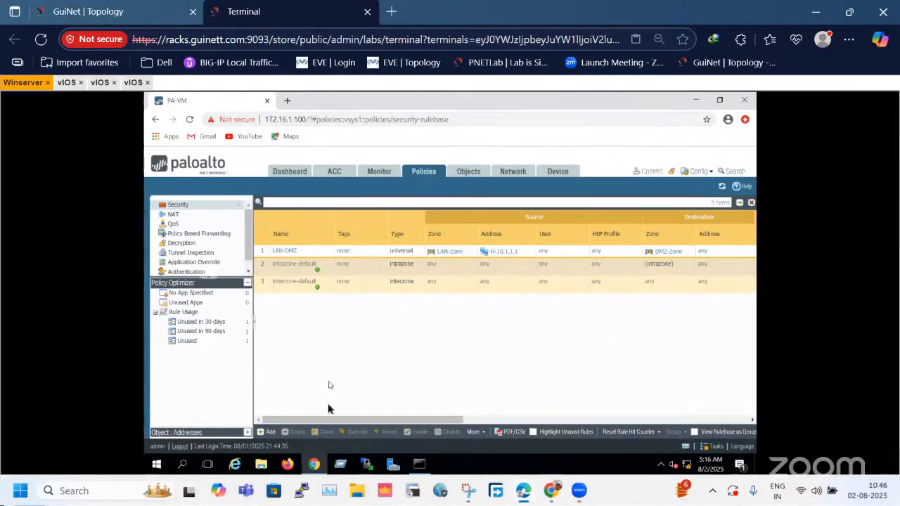
pyautogui.moveTo(353, 419); pyautogui.dragTo(326, 400)
pyautogui.click(193, 207)
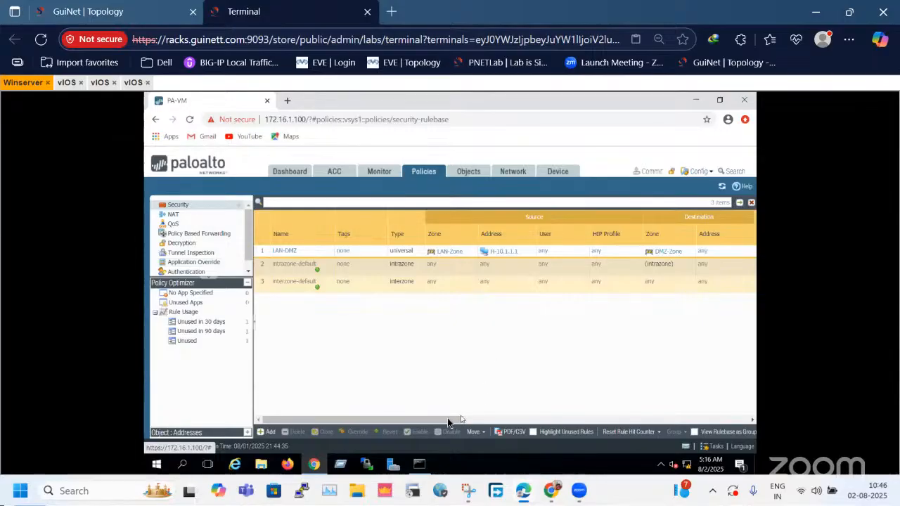
pyautogui.moveTo(442, 418); pyautogui.dragTo(256, 416)
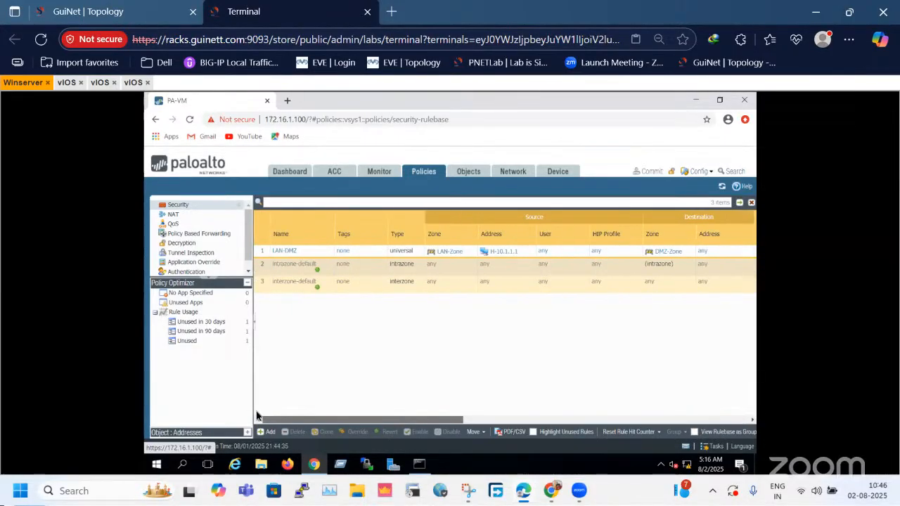
pyautogui.click(278, 257)
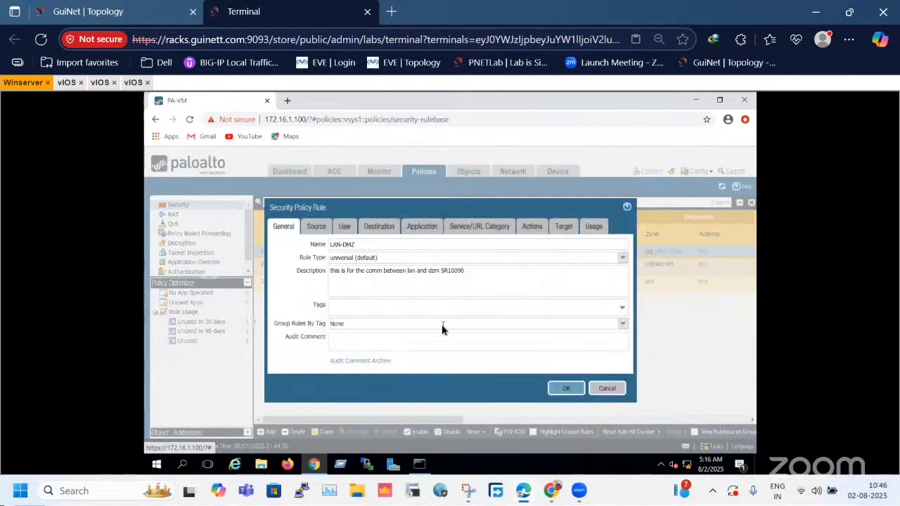
pyautogui.click(317, 227)
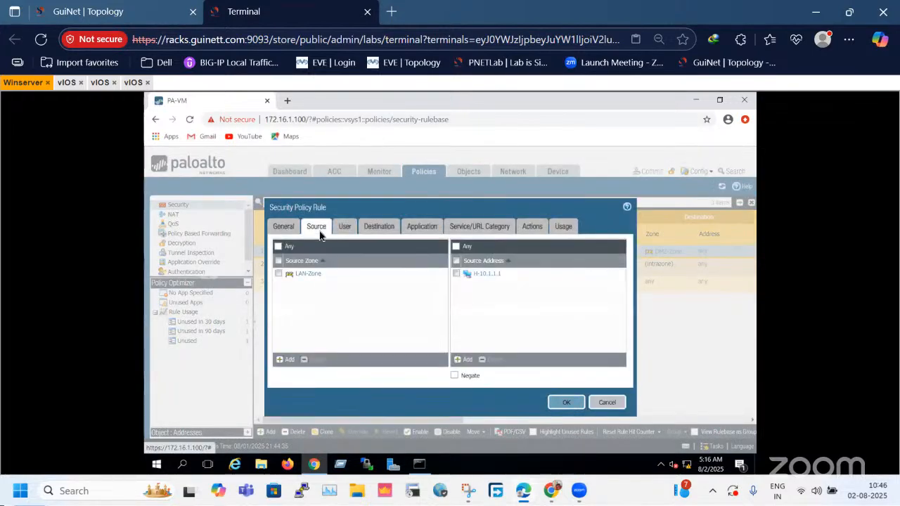
pyautogui.click(381, 227)
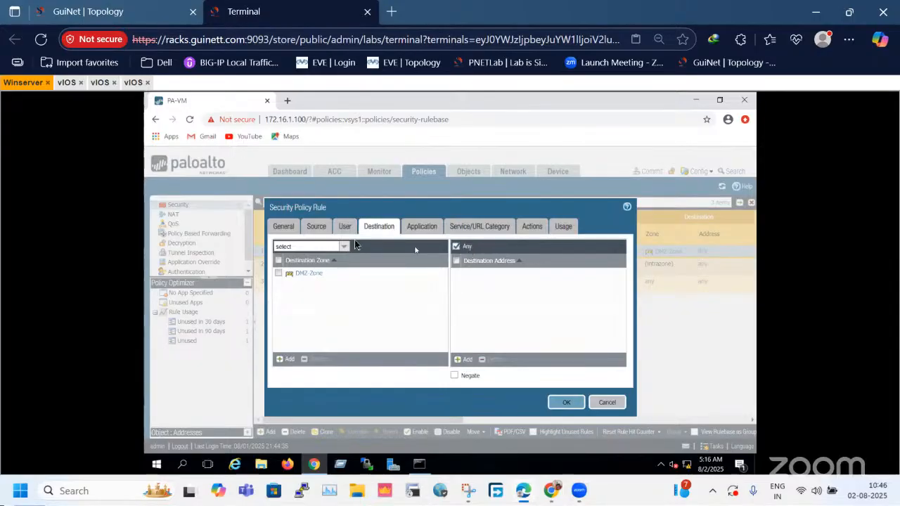
pyautogui.click(324, 233)
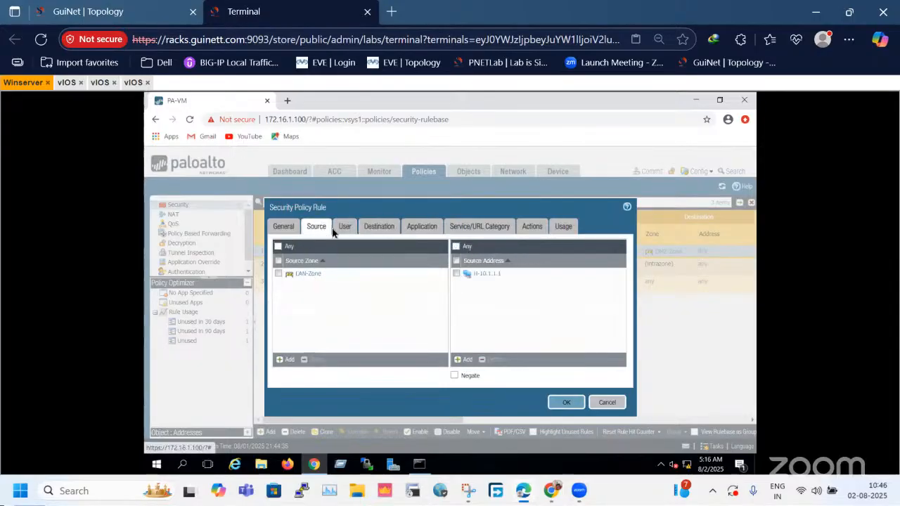
pyautogui.click(390, 229)
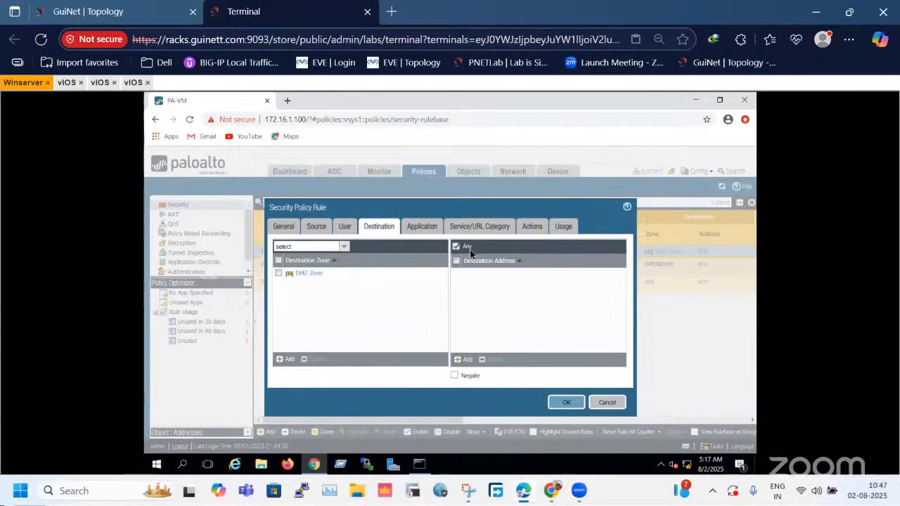
pyautogui.click(543, 225)
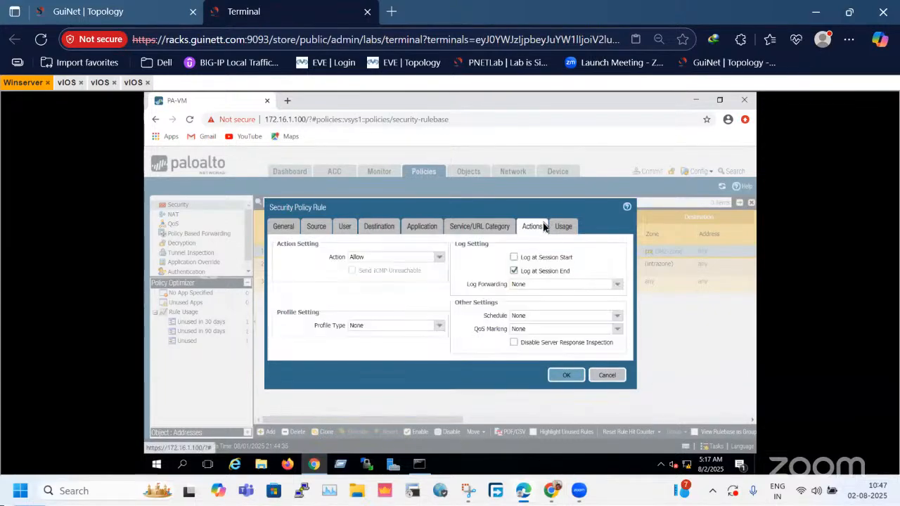
pyautogui.click(609, 375)
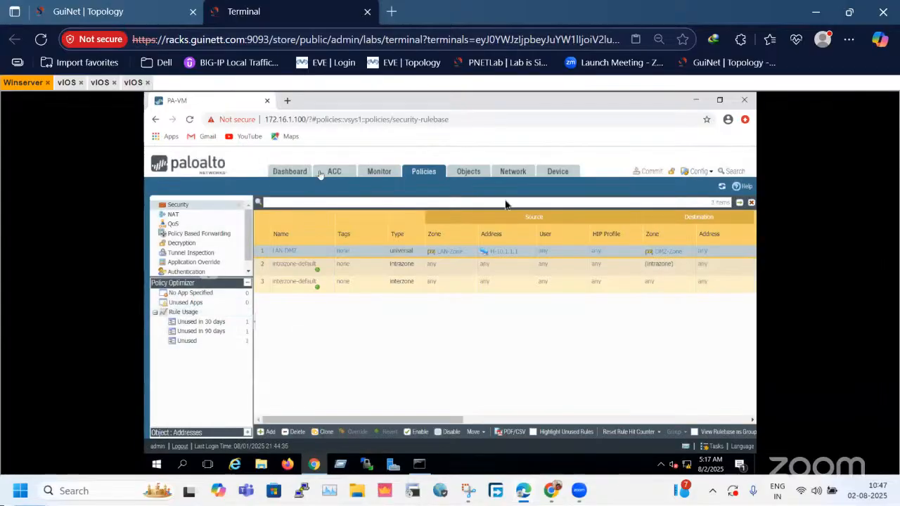
# Check the firewall's Session Browser for active sessions and refresh its list.
pyautogui.click(386, 173)
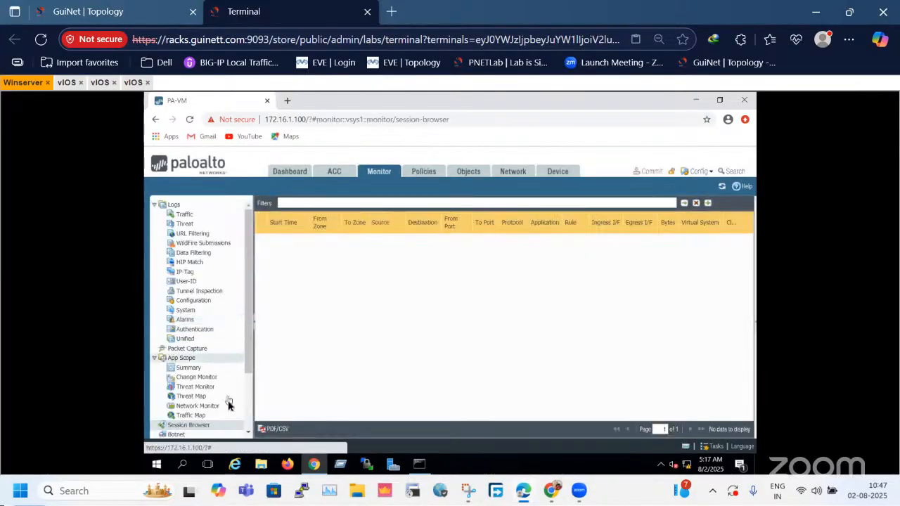
pyautogui.click(722, 187)
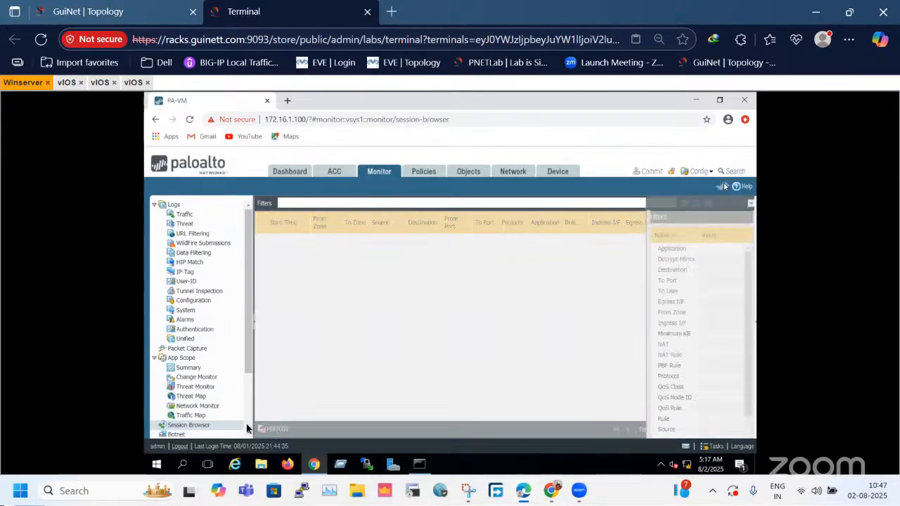
pyautogui.click(150, 14)
pyautogui.click(244, 11)
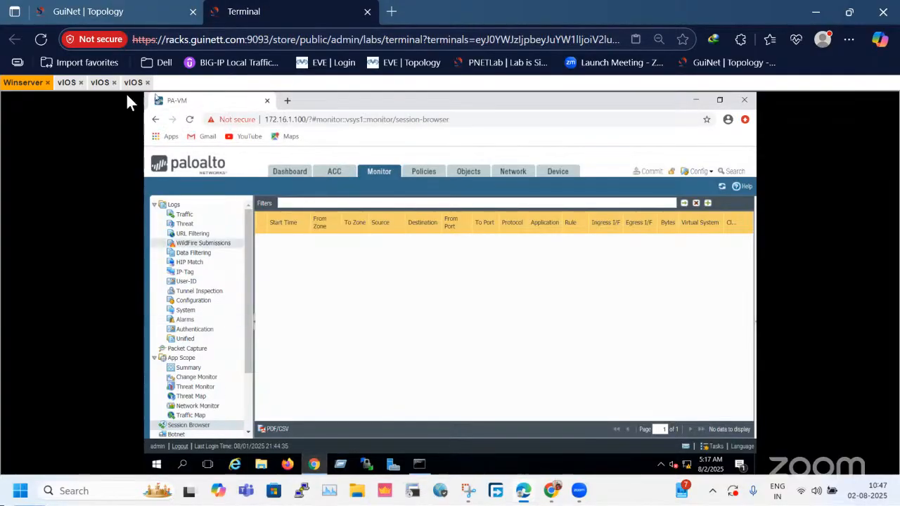
# Ping 20.1.1.1 from the LAN router's console.
pyautogui.click(63, 84)
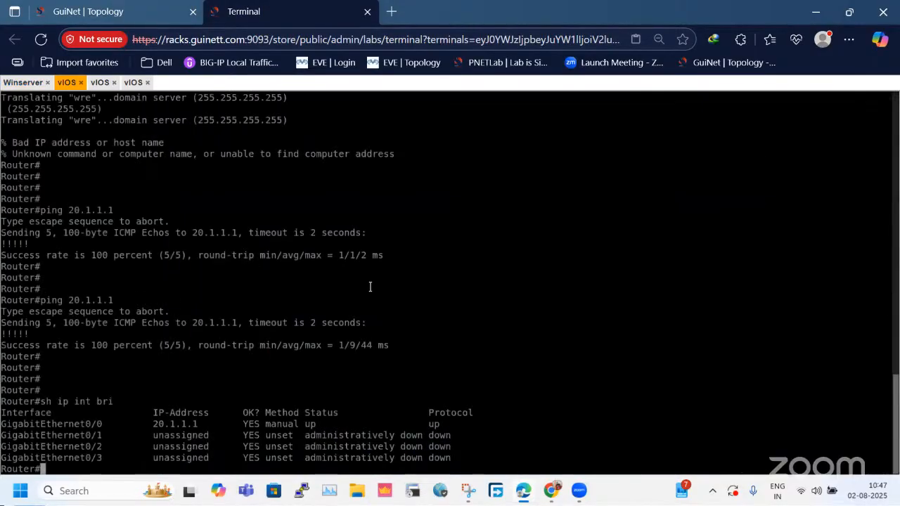
pyautogui.click(130, 83)
pyautogui.press('Return')
pyautogui.press('Return')
pyautogui.press('Return')
pyautogui.press('Return')
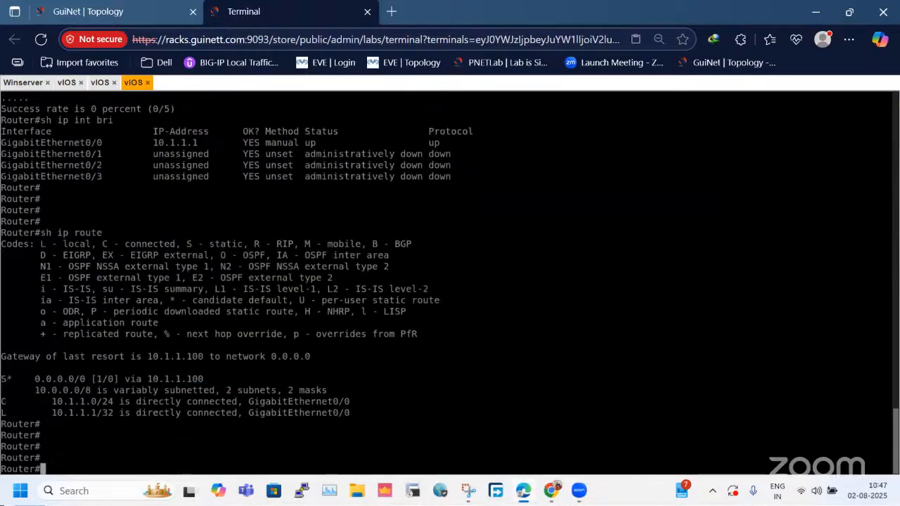
pyautogui.write('ping 20.1.1.1')
pyautogui.press('Return')
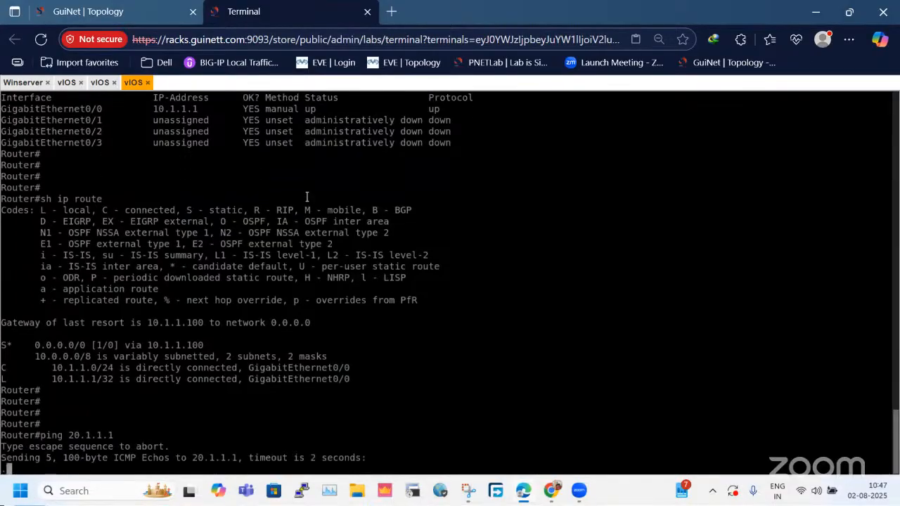
# Reload the firewall's Session Browser during the ping and examine the details of the listed WAN-Zone session.
pyautogui.click(23, 83)
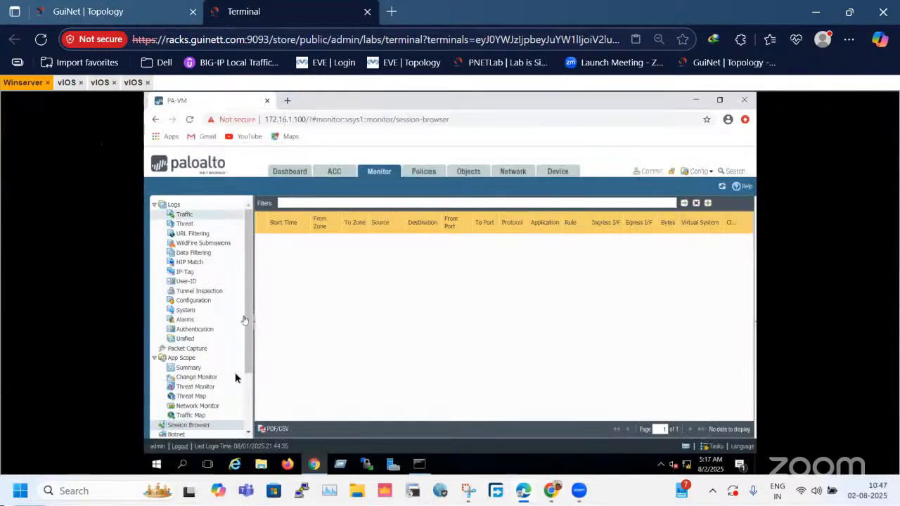
pyautogui.click(213, 430)
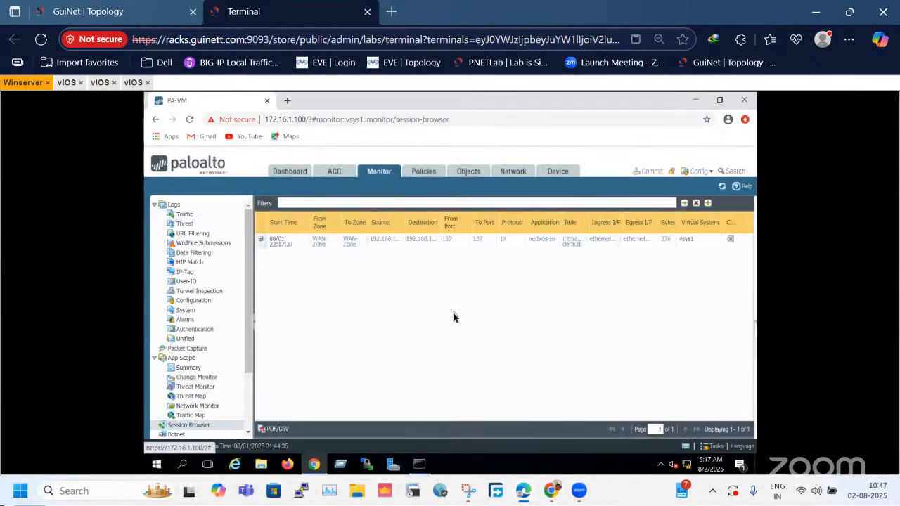
pyautogui.click(261, 240)
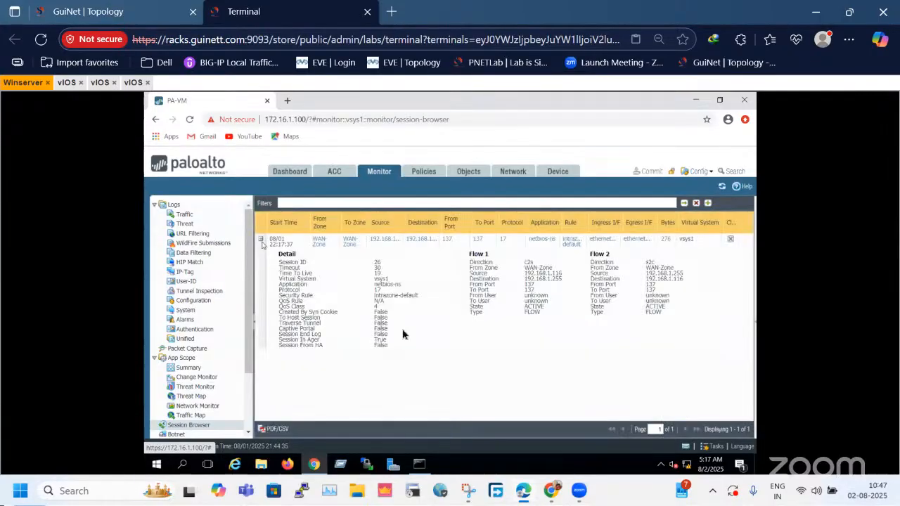
pyautogui.click(231, 419)
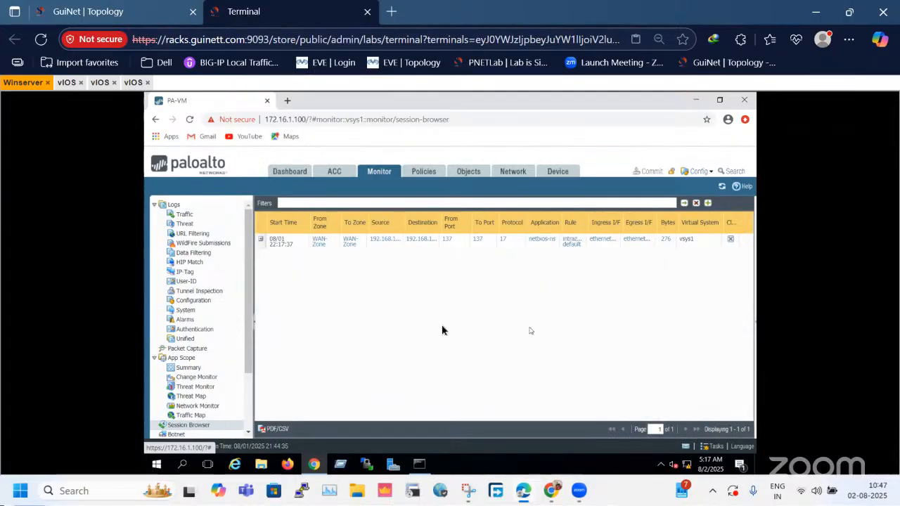
pyautogui.click(260, 240)
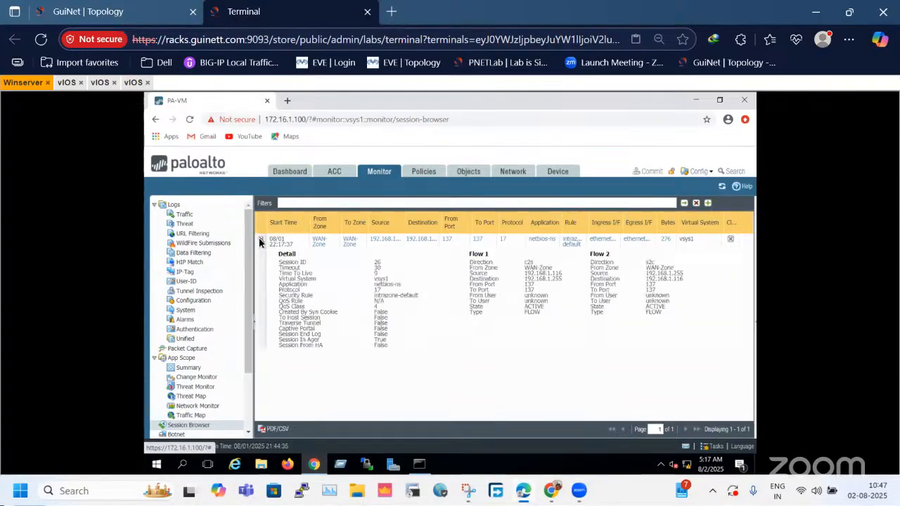
# Repeat the ping to 20.1.1.1 from the LAN router and recheck the firewall's Session Browser for its session.
pyautogui.click(67, 82)
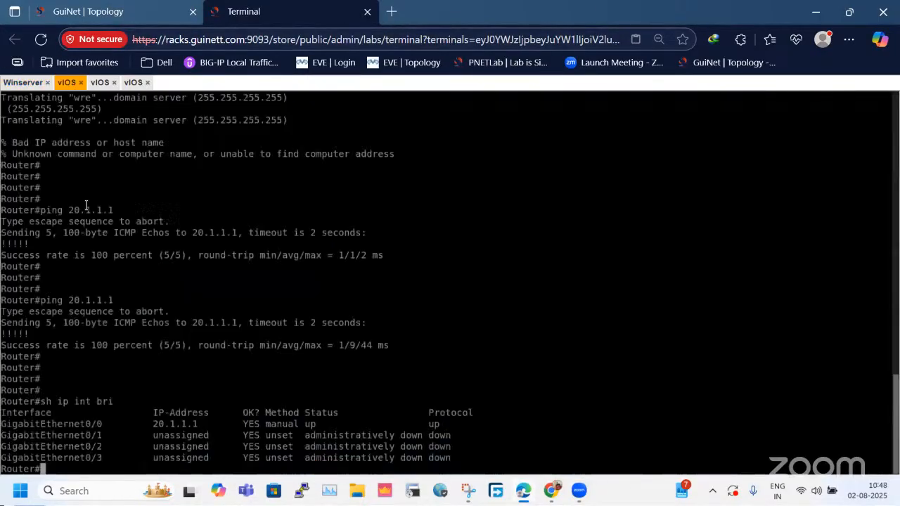
pyautogui.click(133, 82)
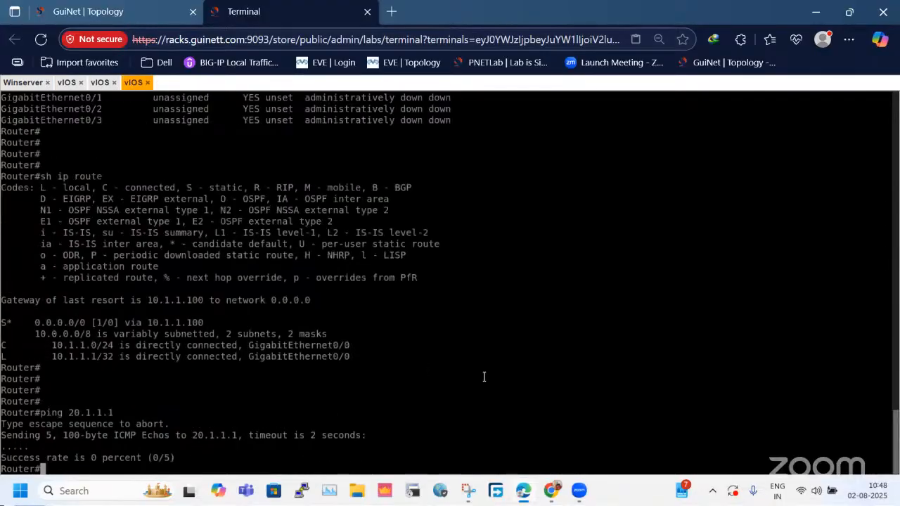
pyautogui.press('Up')
pyautogui.press('Return')
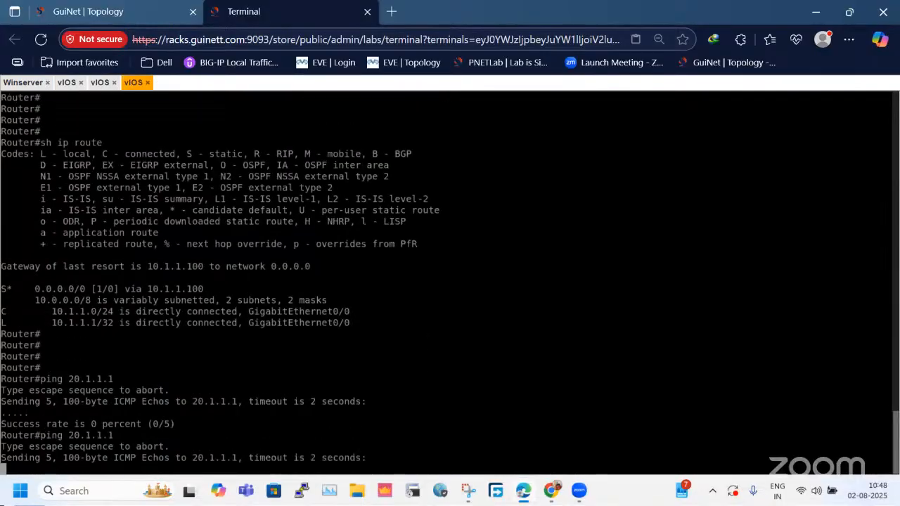
pyautogui.click(21, 82)
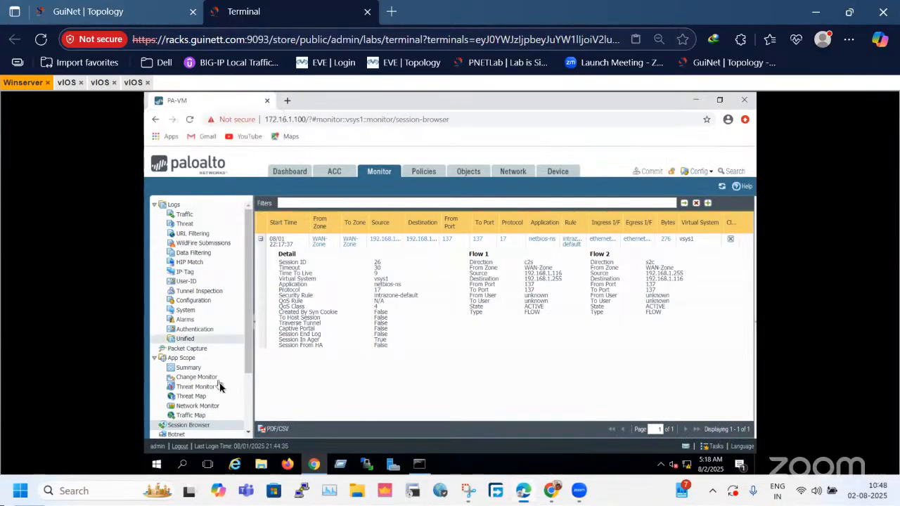
pyautogui.click(188, 426)
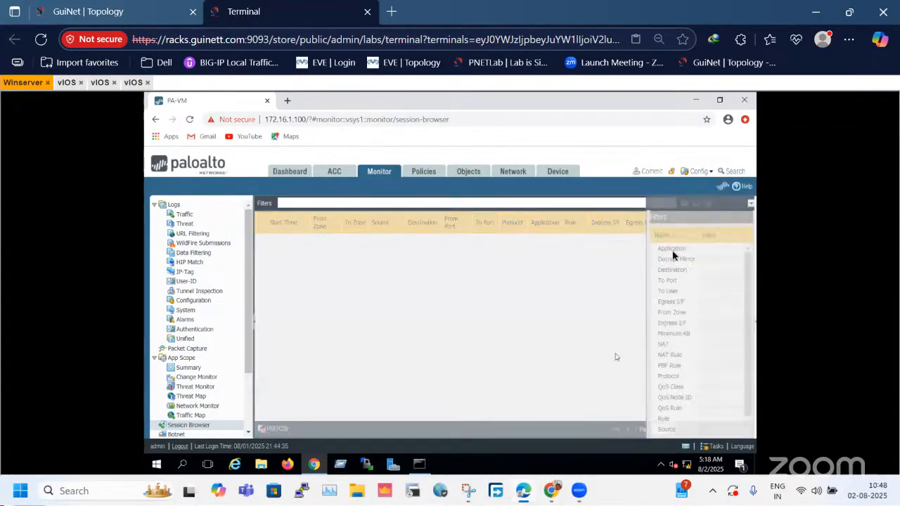
pyautogui.click(729, 184)
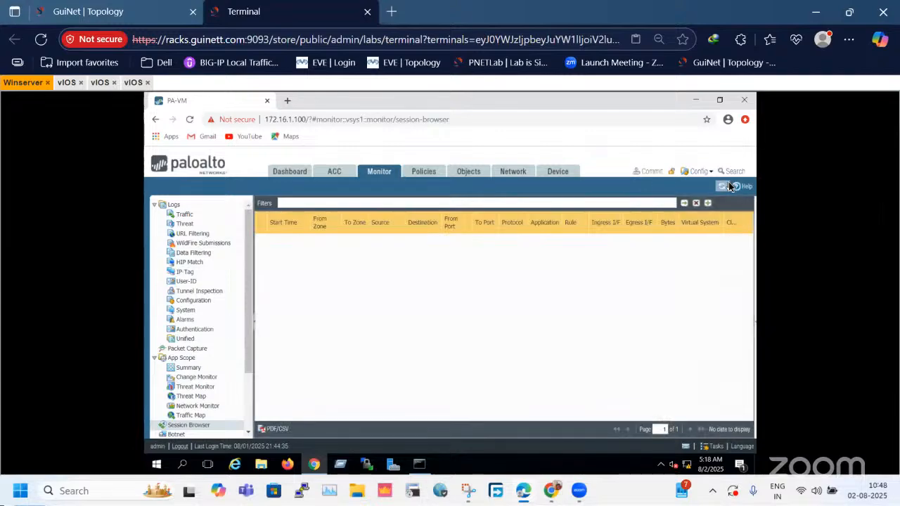
# Add the static IPv4 address 20.1.1.100/24 to the DMZ-connected interface ethernet1/2 and save it.
pyautogui.click(511, 172)
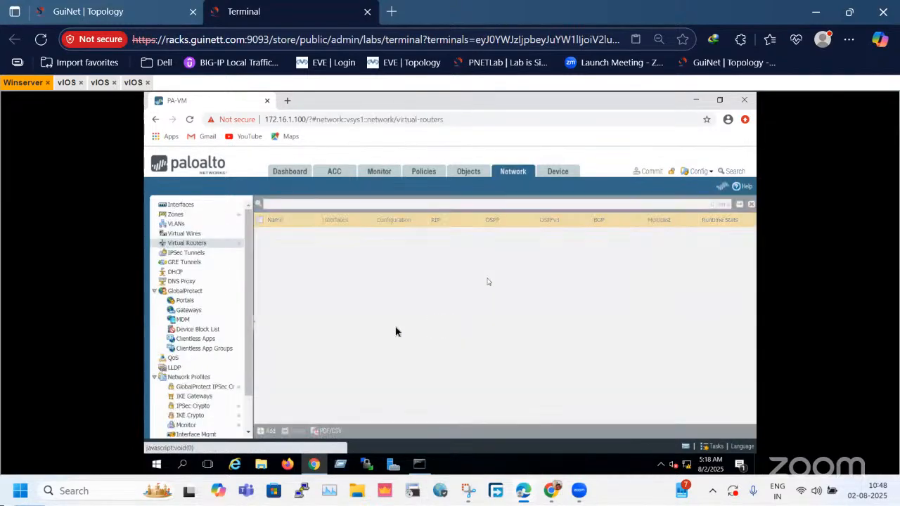
pyautogui.click(180, 205)
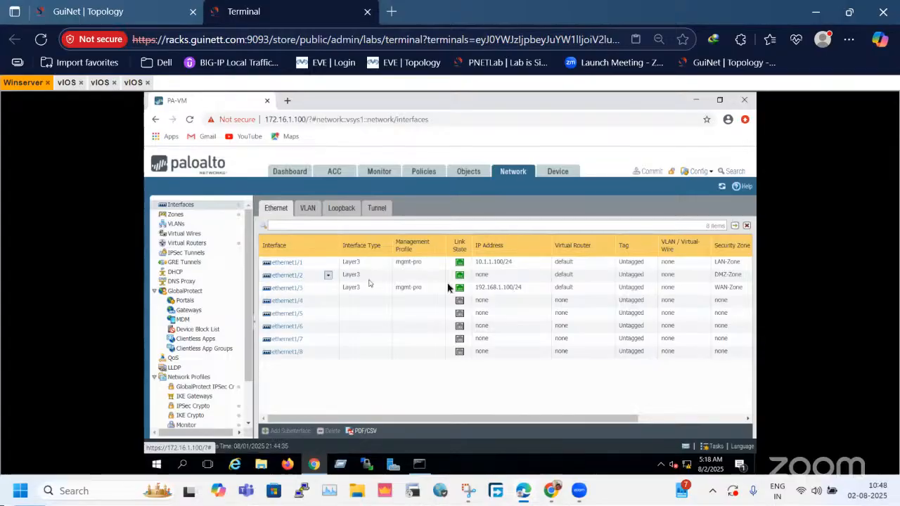
pyautogui.click(490, 278)
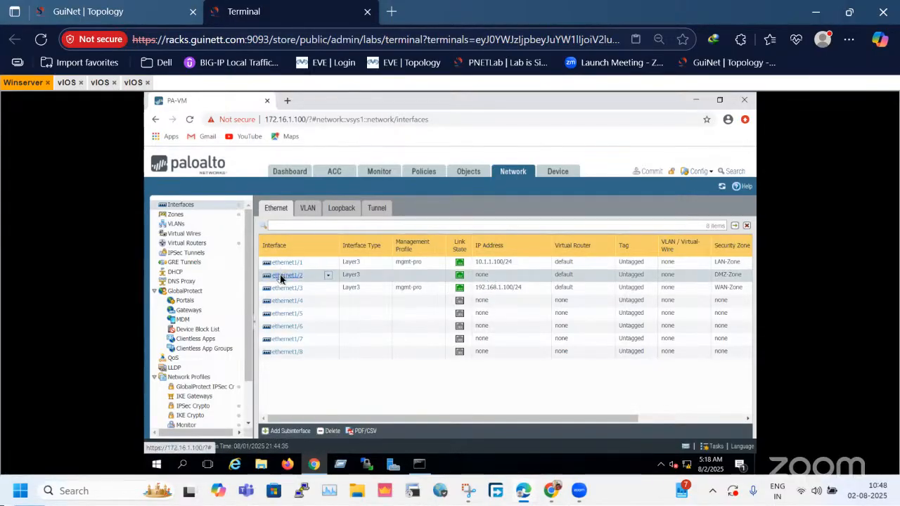
pyautogui.click(526, 308)
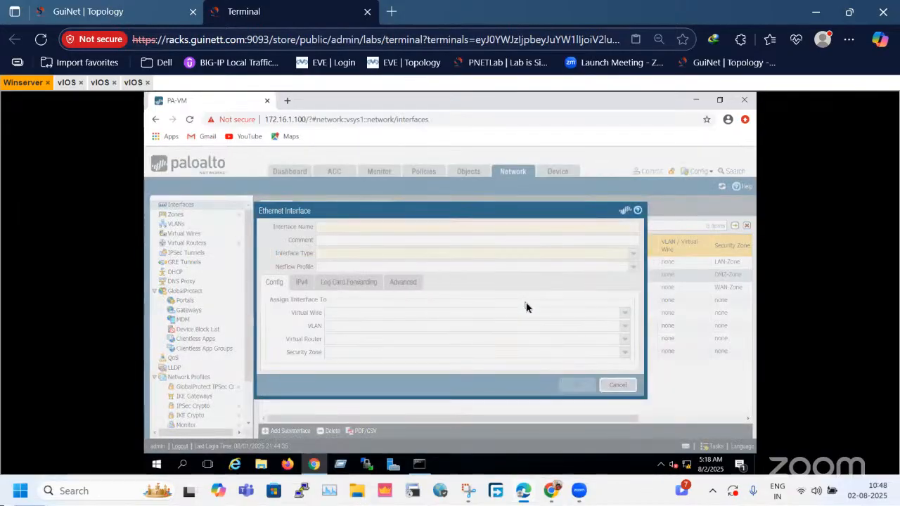
pyautogui.click(305, 288)
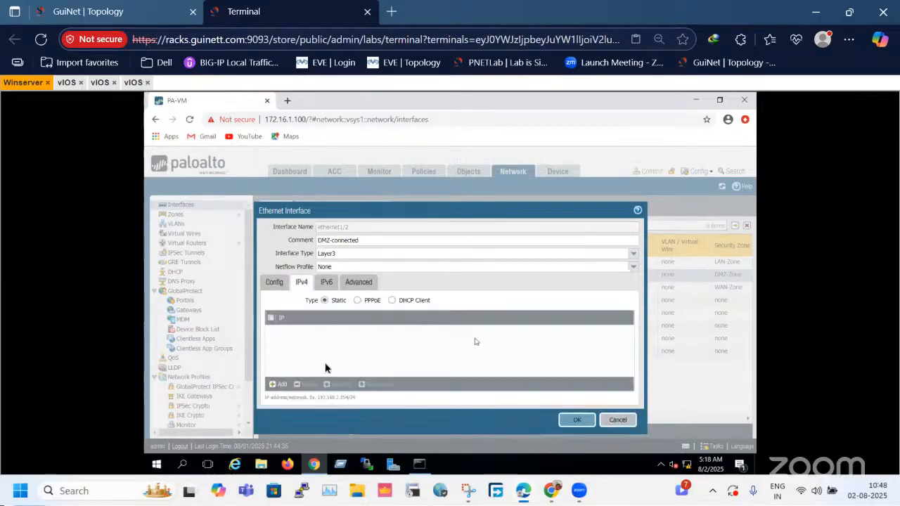
pyautogui.click(273, 383)
pyautogui.write('20.1.1.100')
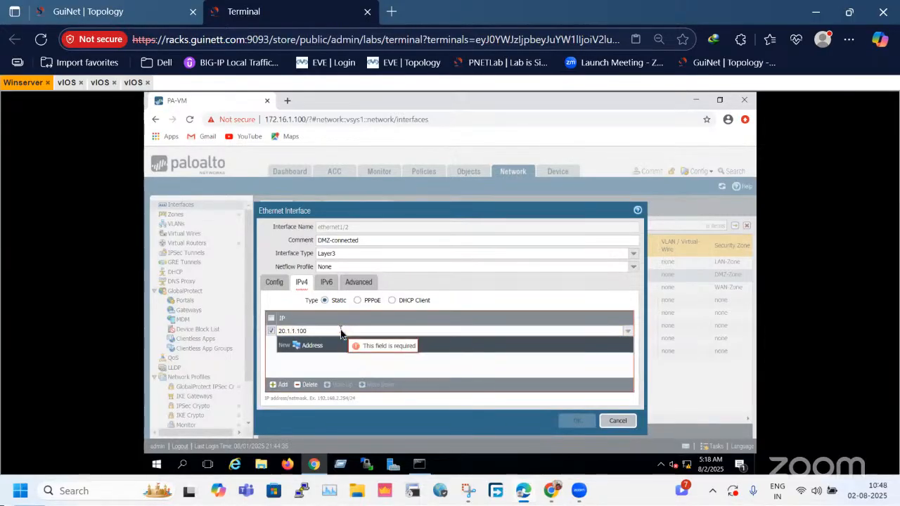
pyautogui.write('/24')
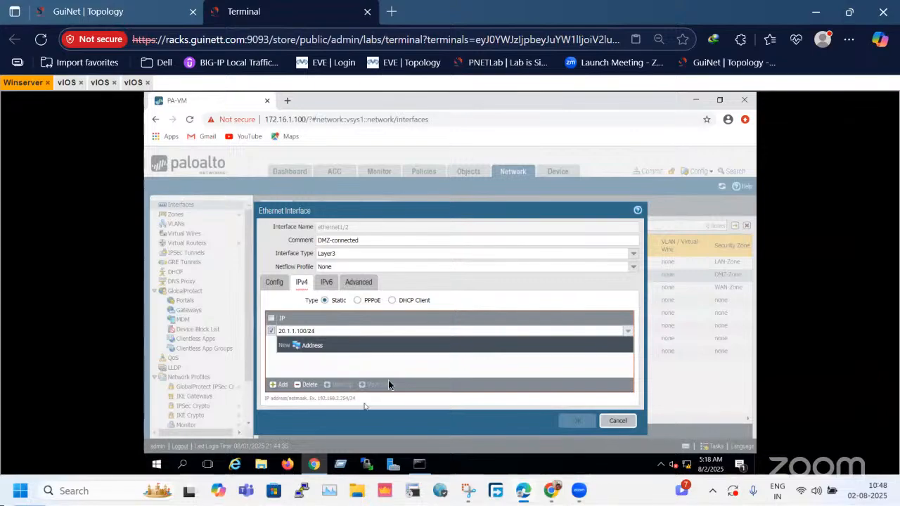
pyautogui.click(388, 380)
pyautogui.click(577, 419)
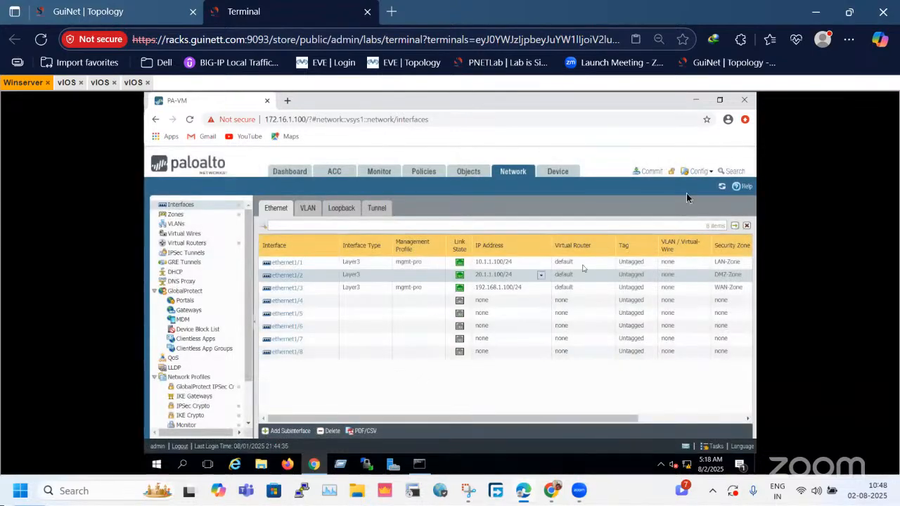
# Commit the admin's pending device-and-network changes to the firewall's running configuration.
pyautogui.click(651, 173)
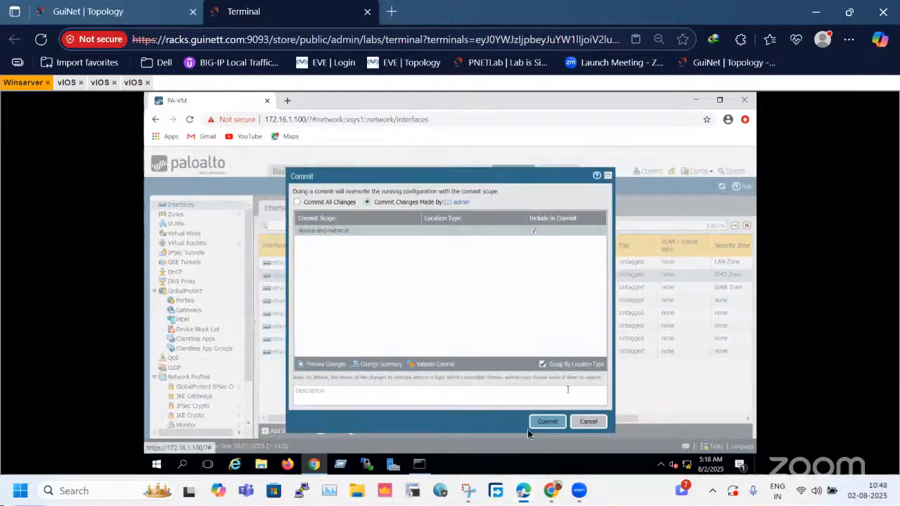
pyautogui.click(545, 426)
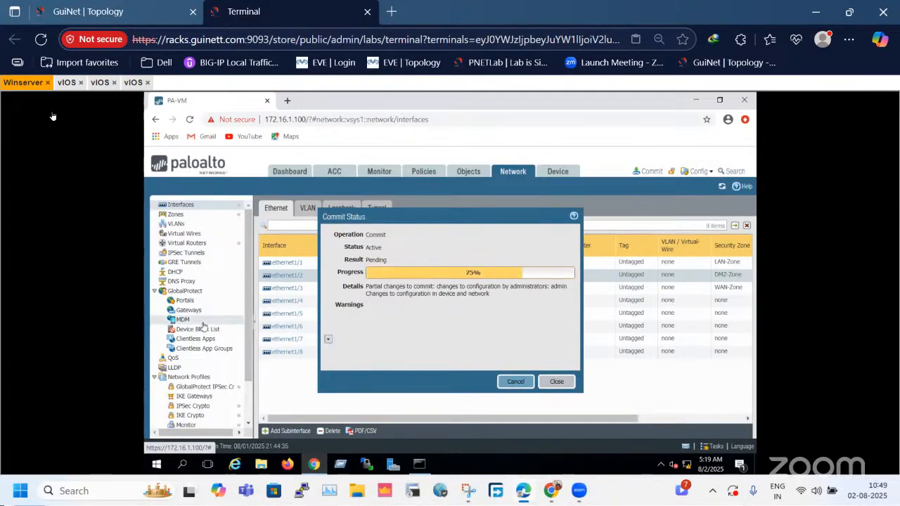
# Ping 20.1.1.1 repeatedly from the LAN router's console to test connectivity to the DMZ server.
pyautogui.click(66, 83)
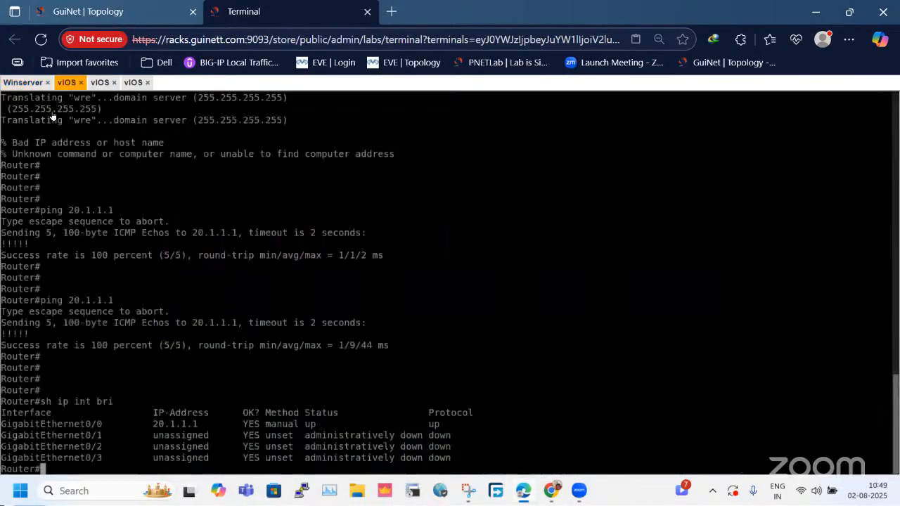
pyautogui.click(133, 82)
pyautogui.write('s')
pyautogui.press('BackSpace')
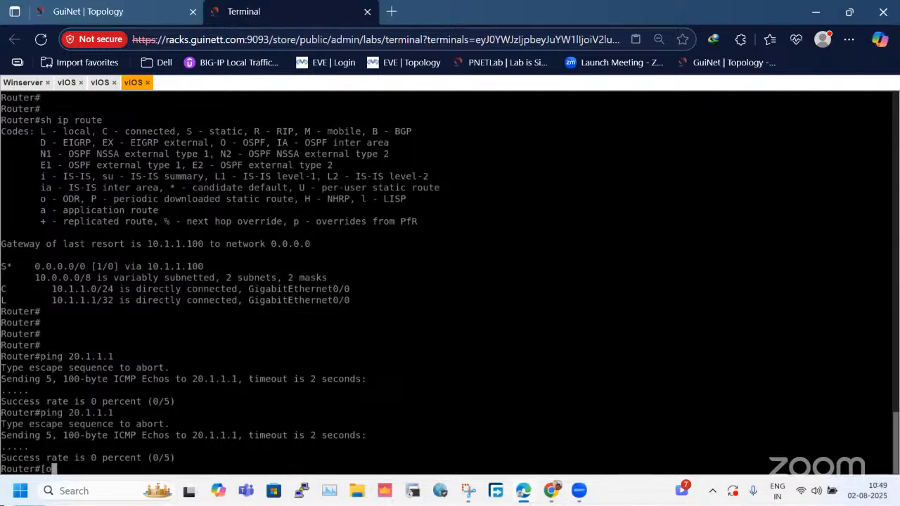
pyautogui.press('Up')
pyautogui.press('Return')
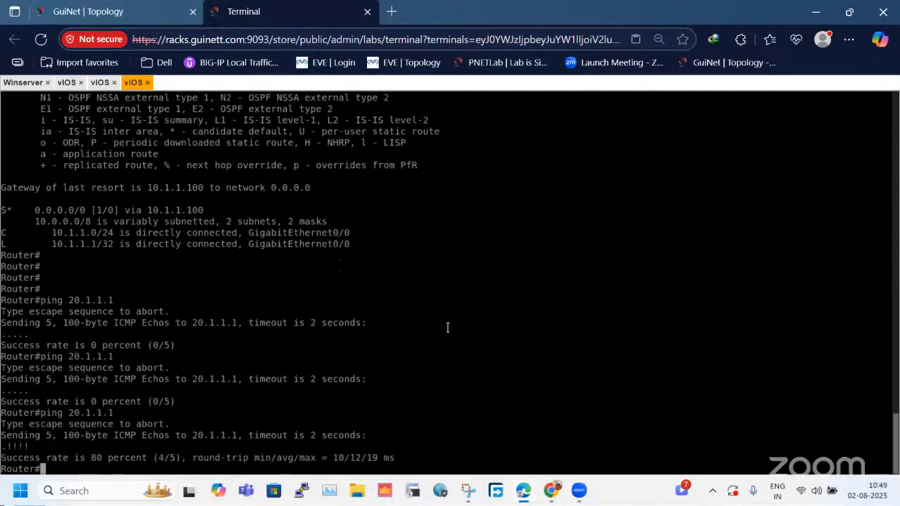
pyautogui.press('Up')
pyautogui.press('Return')
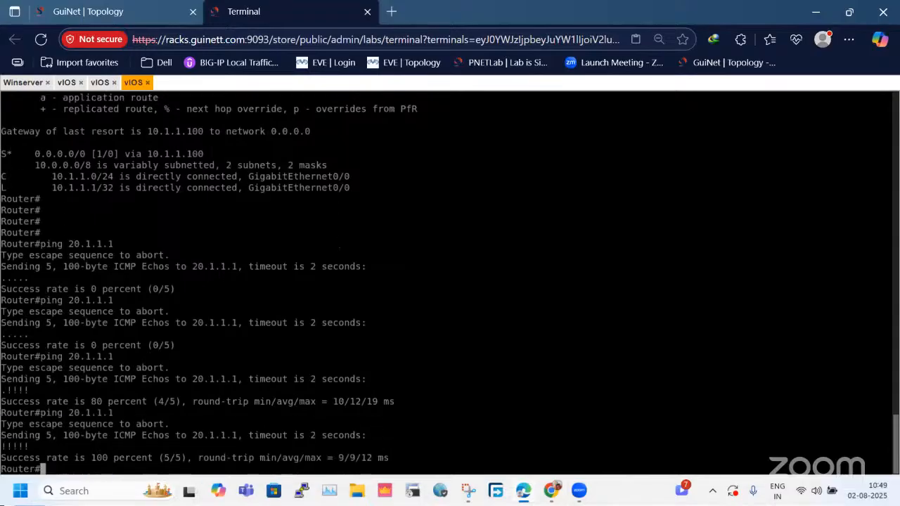
pyautogui.write('sh ip route')
pyautogui.press('Up')
pyautogui.press('Return')
pyautogui.press('Return')
pyautogui.press('Return')
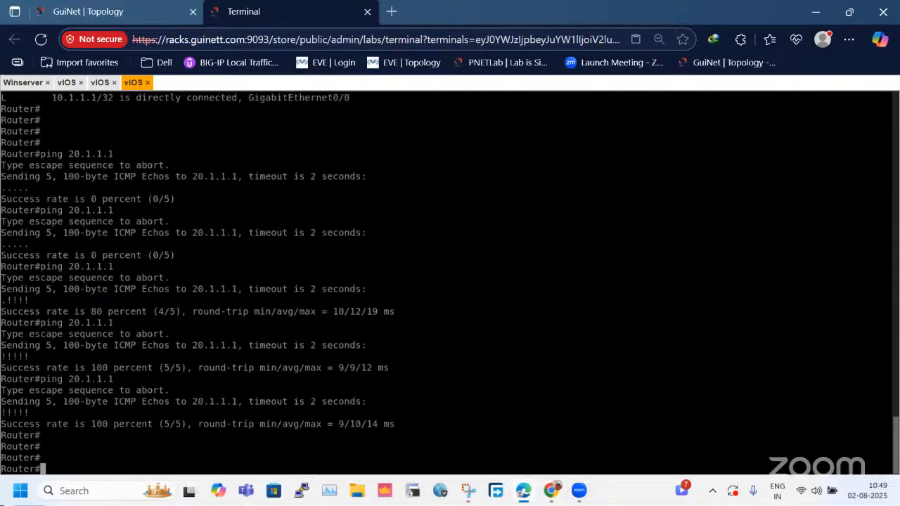
pyautogui.press('Up')
pyautogui.press('Return')
pyautogui.press('Return')
pyautogui.press('Return')
pyautogui.press('Up')
pyautogui.press('Return')
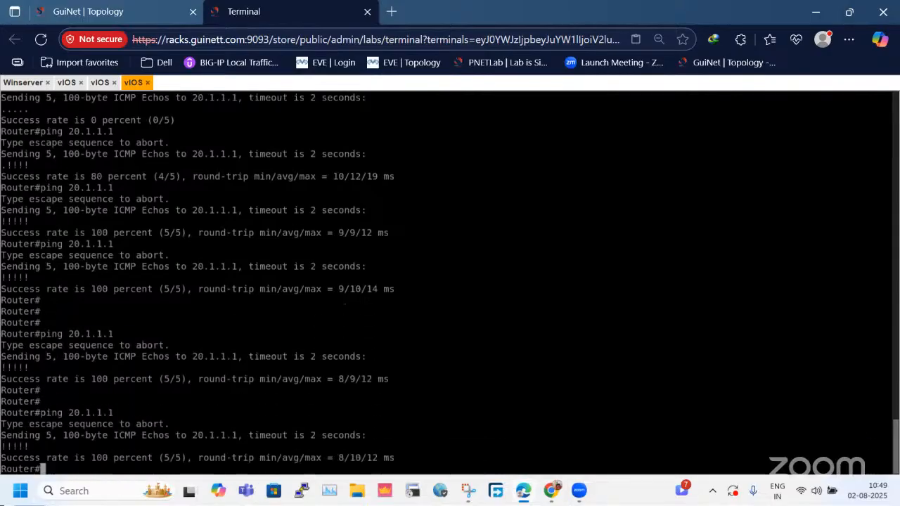
pyautogui.press('Return')
pyautogui.press('Return')
pyautogui.press('Up')
pyautogui.press('Return')
pyautogui.press('Up')
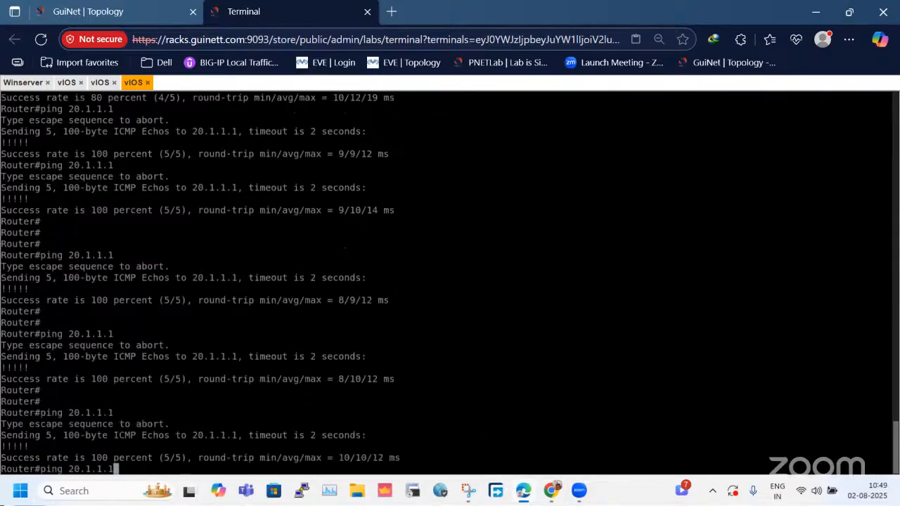
pyautogui.press('Return')
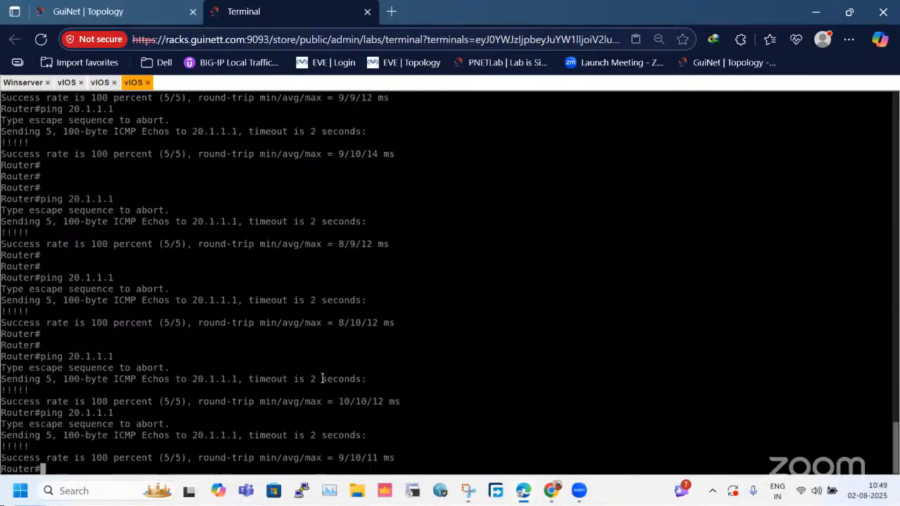
# Check the lab topology diagram and list the LAN router's interface addresses with "sh ip int bri".
pyautogui.click(59, 4)
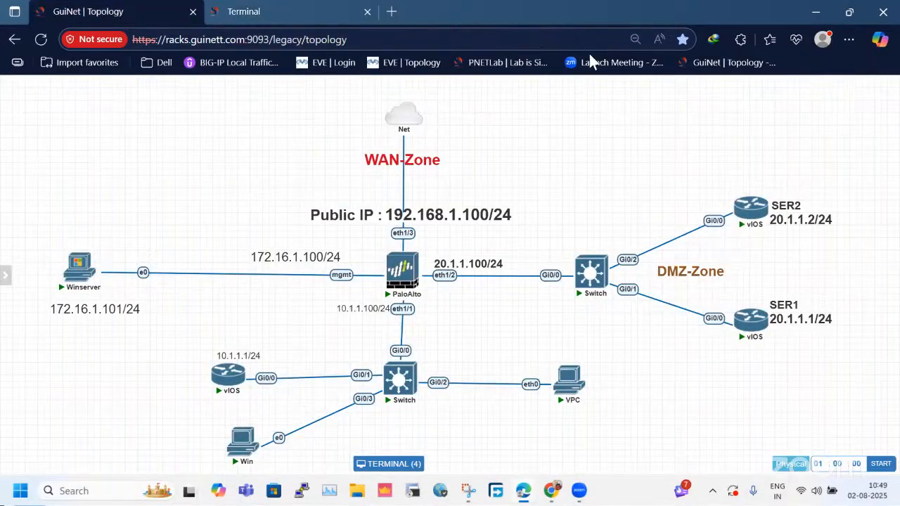
pyautogui.click(314, 9)
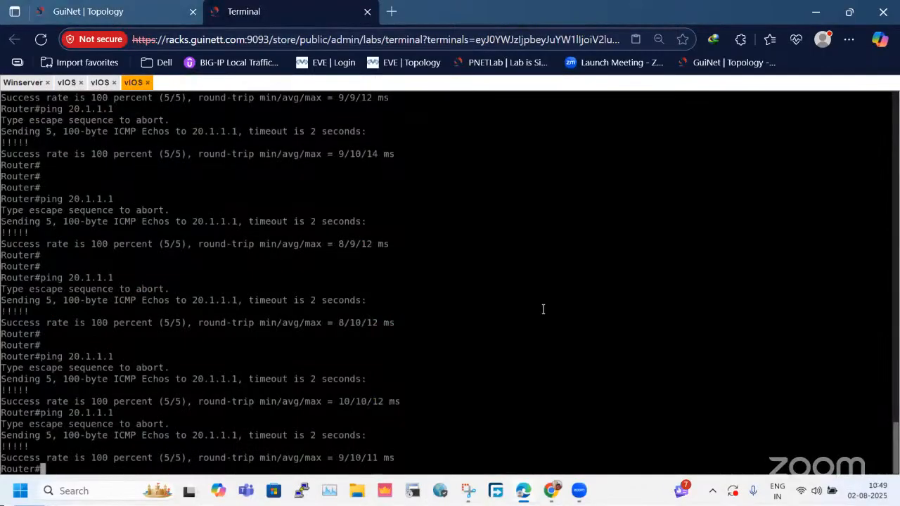
pyautogui.write('sh ipiint bri')
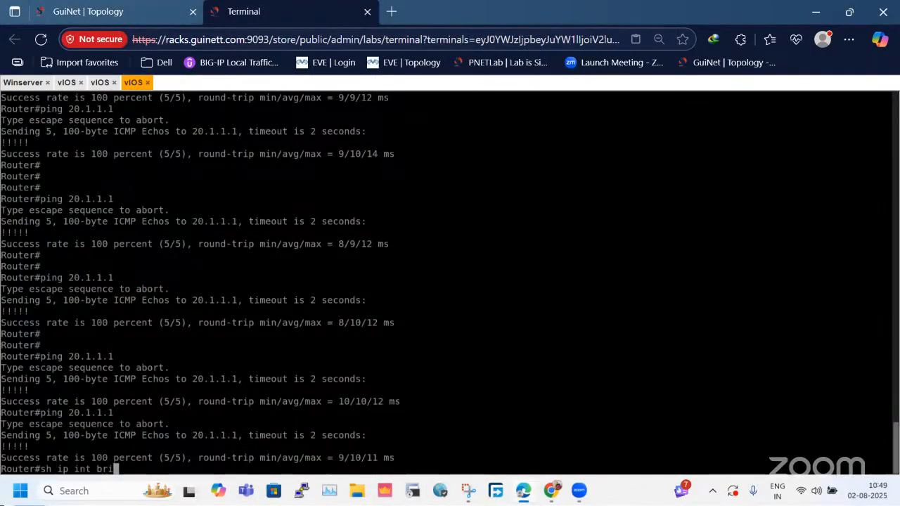
pyautogui.press('Return')
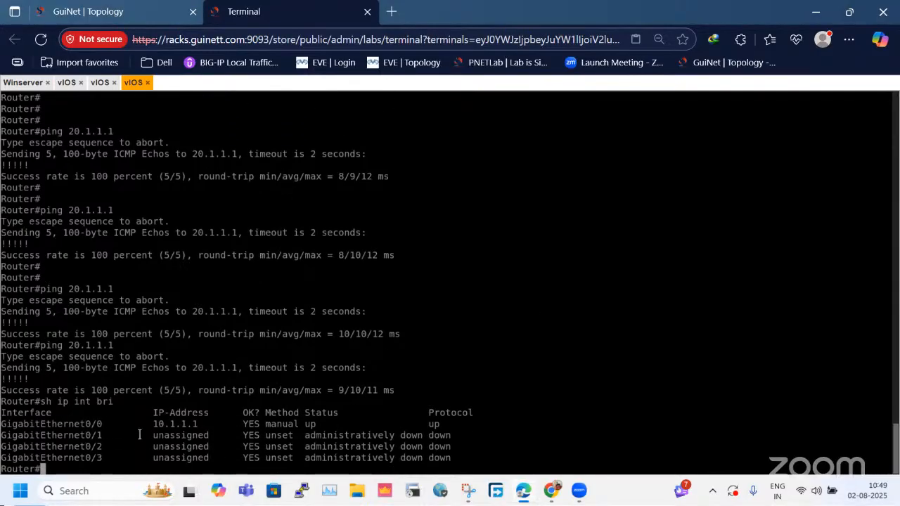
pyautogui.moveTo(139, 435); pyautogui.dragTo(256, 433)
pyautogui.moveTo(63, 346); pyautogui.dragTo(121, 344)
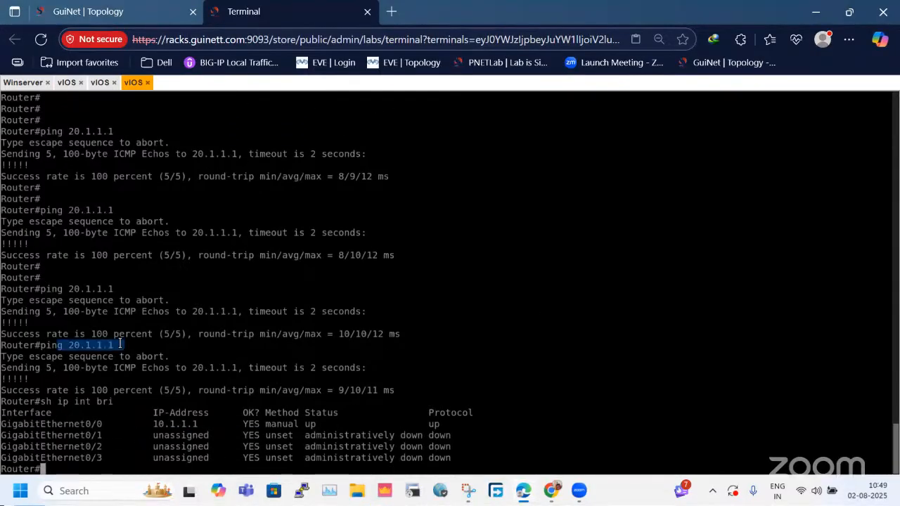
# Ping 20.1.1.1 again from the LAN router and expand the first LAN-to-DMZ session in the firewall's Session Browser.
pyautogui.click(553, 359)
pyautogui.press('Up')
pyautogui.press('Up')
pyautogui.press('Return')
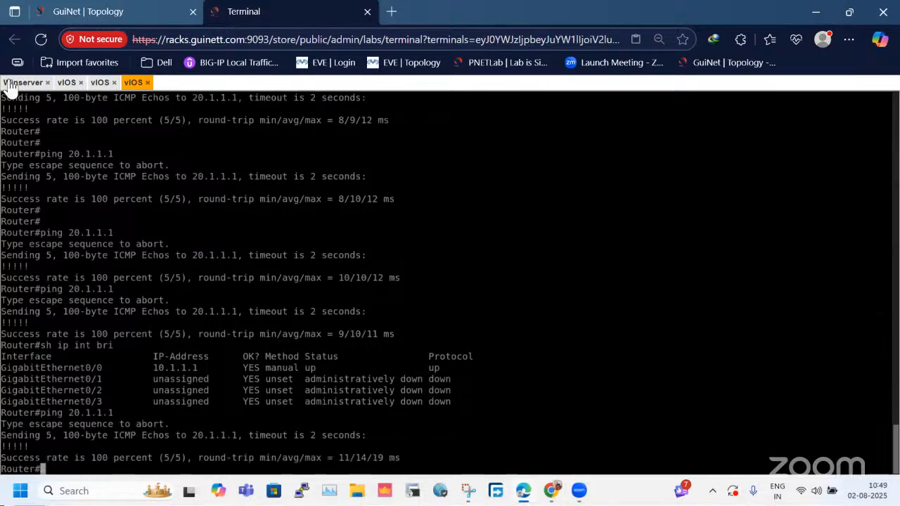
pyautogui.click(14, 83)
pyautogui.click(547, 384)
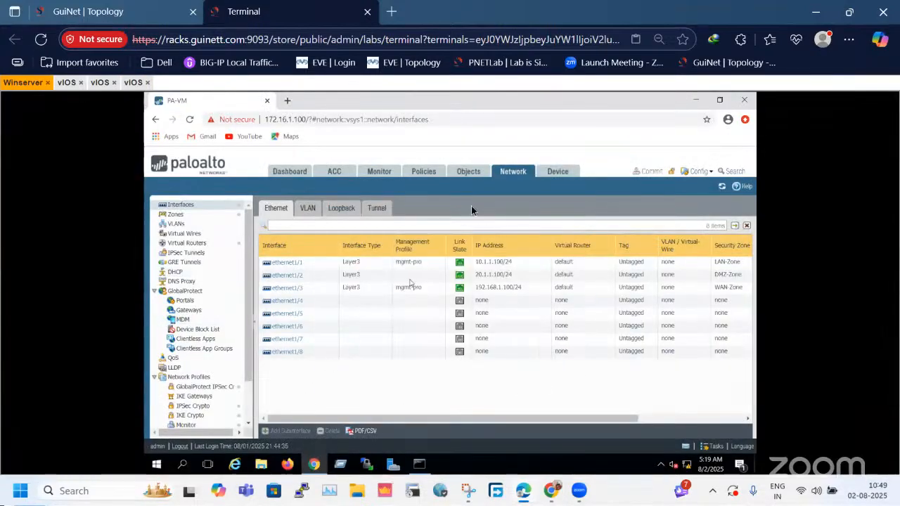
pyautogui.click(371, 172)
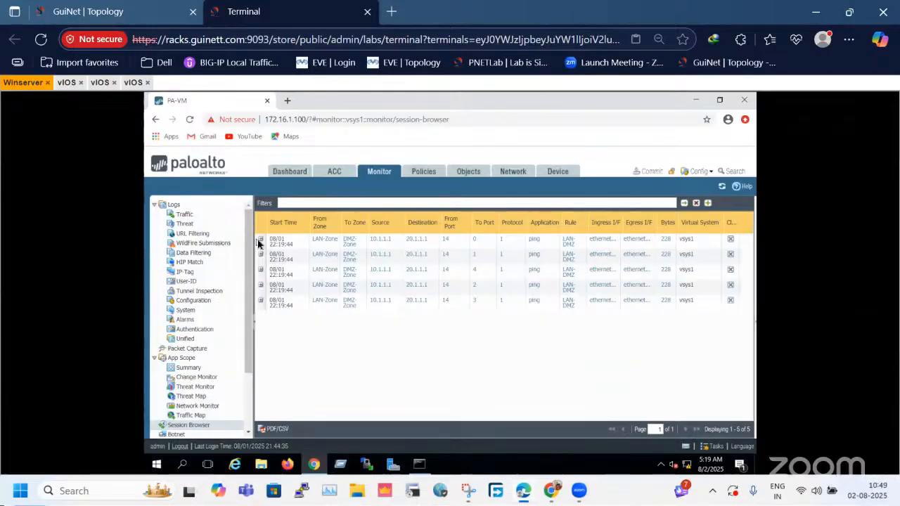
pyautogui.click(261, 241)
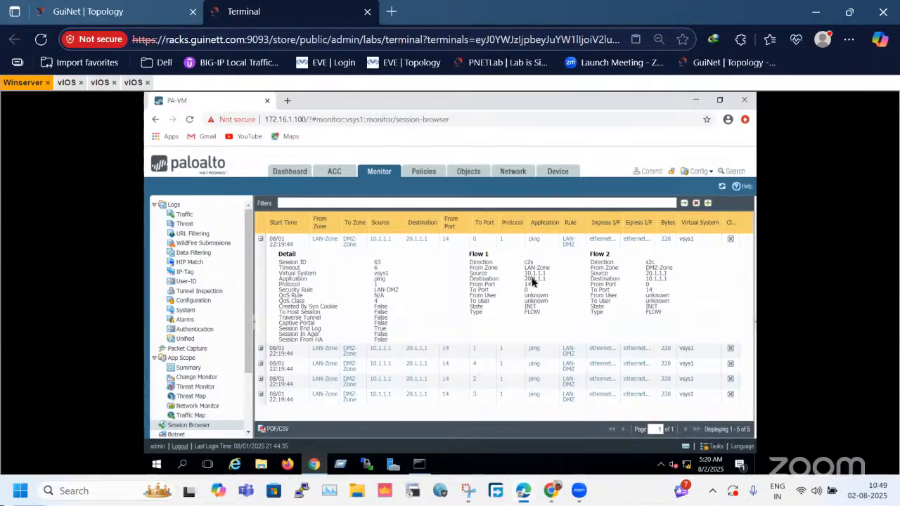
# Capture the expanded session details with the Snipping Tool and maximize the snip.
pyautogui.click(468, 491)
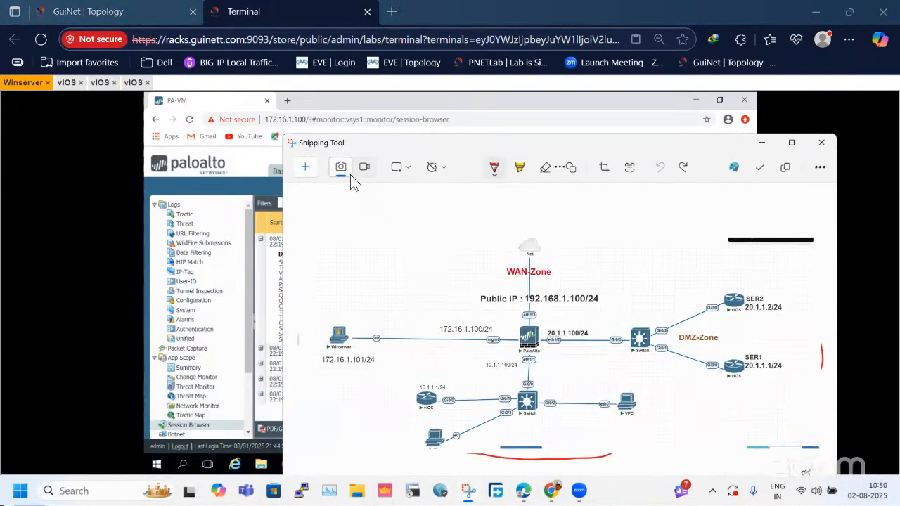
pyautogui.click(308, 168)
pyautogui.moveTo(232, 194); pyautogui.dragTo(759, 366)
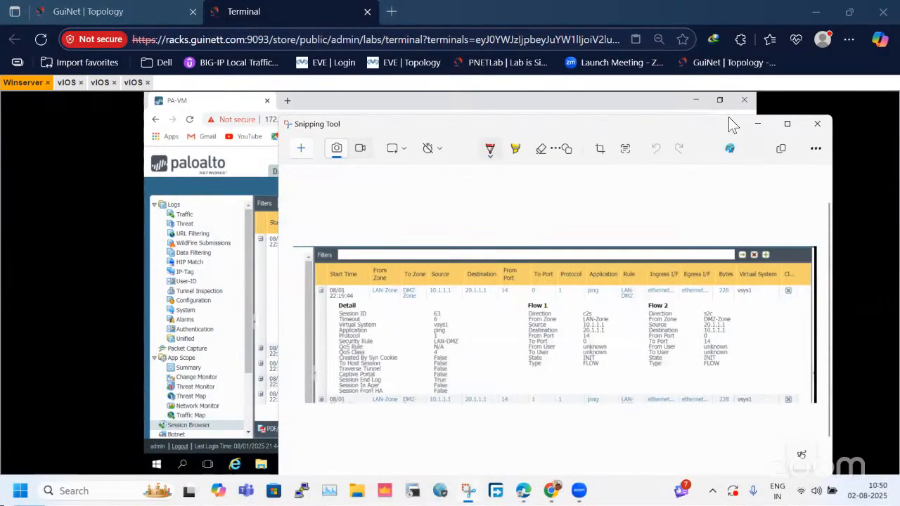
pyautogui.click(787, 123)
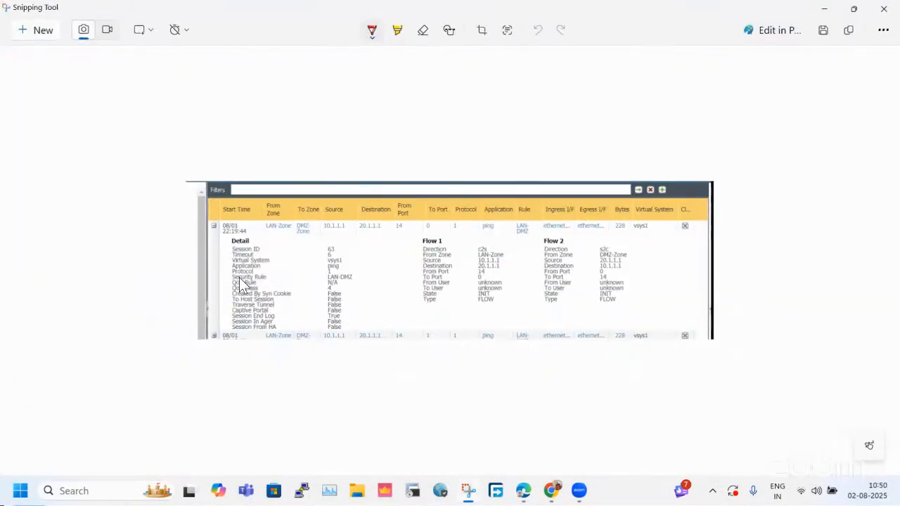
# Mark in red the Security Rule entry, Flow 1's heading, source and destination, and the session's Rule value on the snip.
pyautogui.moveTo(218, 277); pyautogui.dragTo(264, 282)
pyautogui.moveTo(350, 276); pyautogui.dragTo(379, 276)
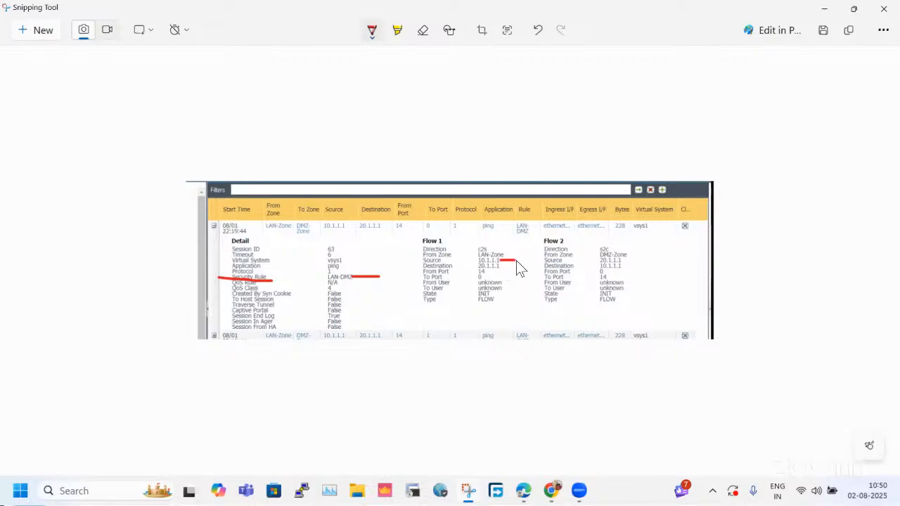
pyautogui.moveTo(505, 265); pyautogui.dragTo(518, 266)
pyautogui.moveTo(454, 226)
pyautogui.mouseDown()
pyautogui.moveTo(421, 227)
pyautogui.moveTo(450, 247)
pyautogui.moveTo(459, 232)
pyautogui.mouseUp()
pyautogui.moveTo(567, 231)
pyautogui.mouseDown()
pyautogui.moveTo(539, 242)
pyautogui.moveTo(547, 247)
pyautogui.moveTo(531, 226)
pyautogui.mouseUp()
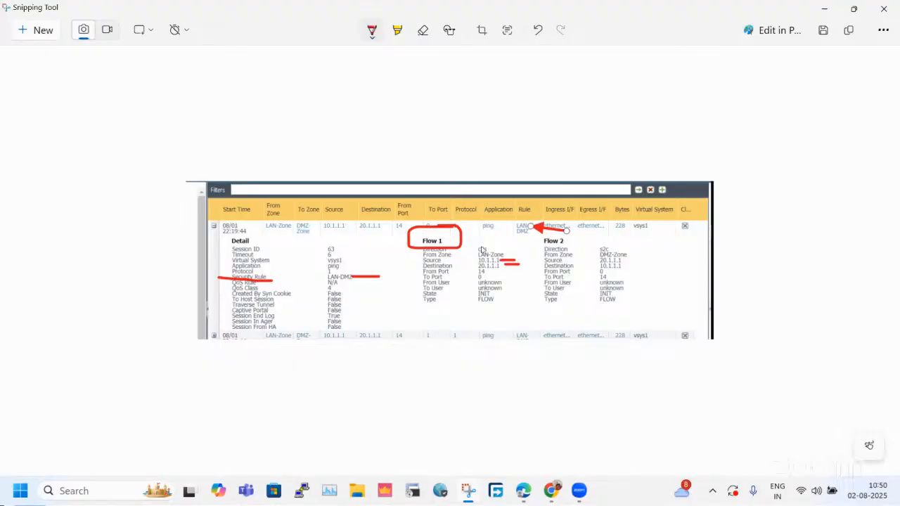
# Underline Flow 2's s2c direction, Flow 1's Source and the LAN-DMZ rule value in red, and minimize the Snipping Tool.
pyautogui.moveTo(477, 248)
pyautogui.mouseDown()
pyautogui.moveTo(503, 247)
pyautogui.moveTo(478, 255)
pyautogui.mouseUp()
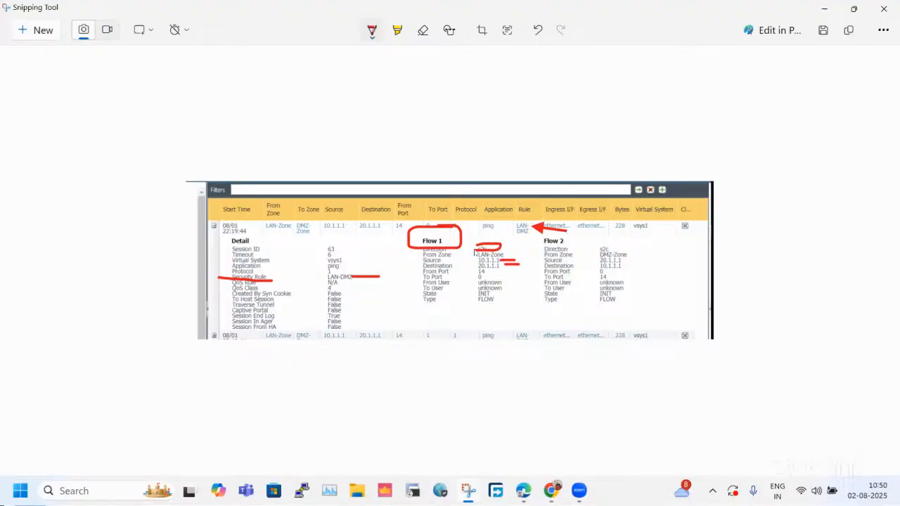
pyautogui.hotkey('ctrl', 'z')
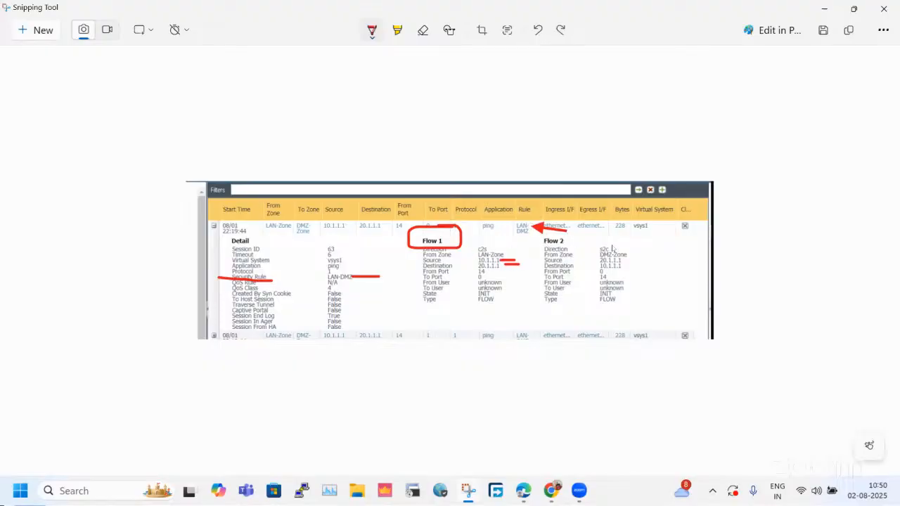
pyautogui.moveTo(610, 249); pyautogui.dragTo(651, 247)
pyautogui.moveTo(415, 260); pyautogui.dragTo(430, 260)
pyautogui.moveTo(644, 270)
pyautogui.mouseDown()
pyautogui.moveTo(644, 248)
pyautogui.moveTo(649, 260)
pyautogui.mouseUp()
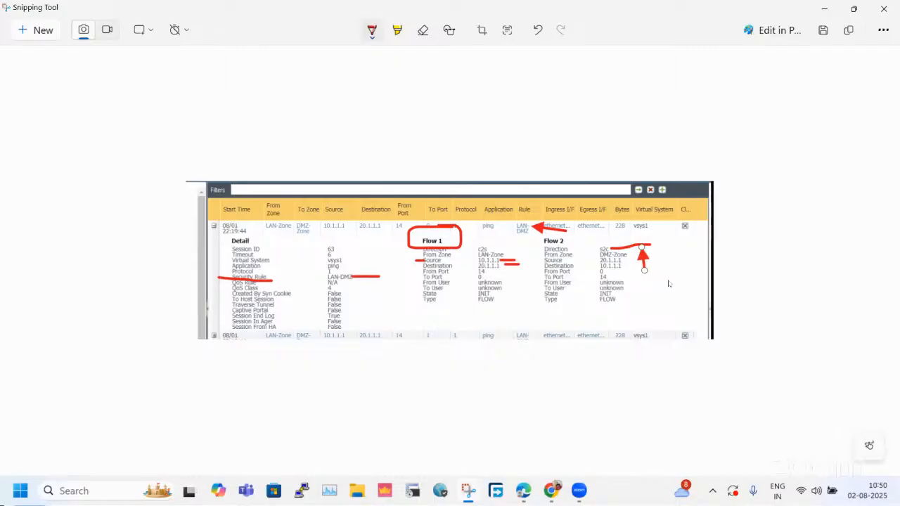
pyautogui.click(669, 288)
pyautogui.hotkey('ctrl', 'z')
pyautogui.hotkey('ctrl', 'z')
pyautogui.moveTo(314, 276); pyautogui.dragTo(328, 276)
pyautogui.doubleClick(227, 10)
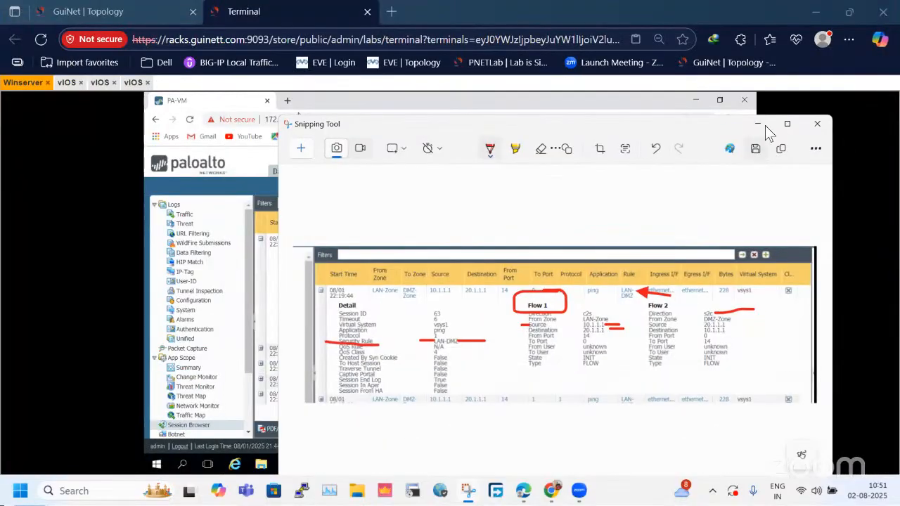
pyautogui.click(757, 125)
# Examine the LAN-DMZ rule's columns in the firewall's security rulebase, including its hit count.
pyautogui.click(437, 173)
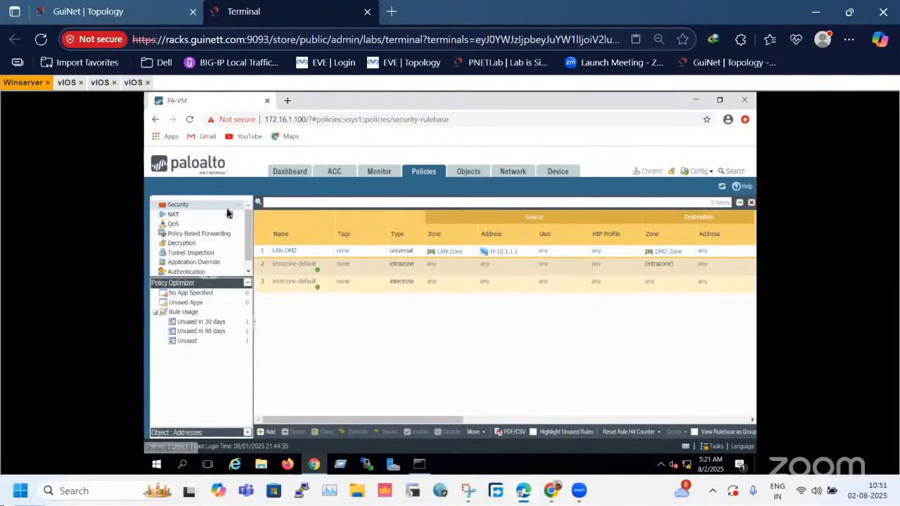
pyautogui.moveTo(403, 422); pyautogui.dragTo(554, 429)
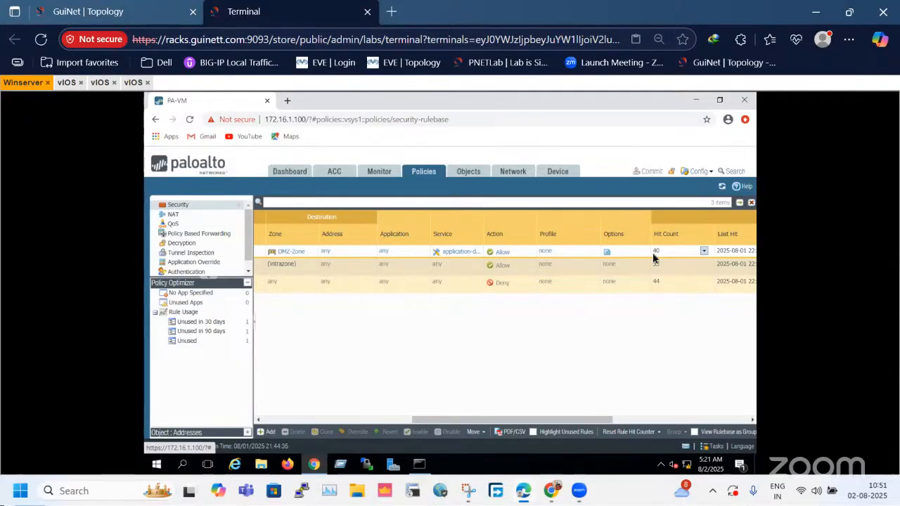
pyautogui.click(724, 420)
pyautogui.click(315, 419)
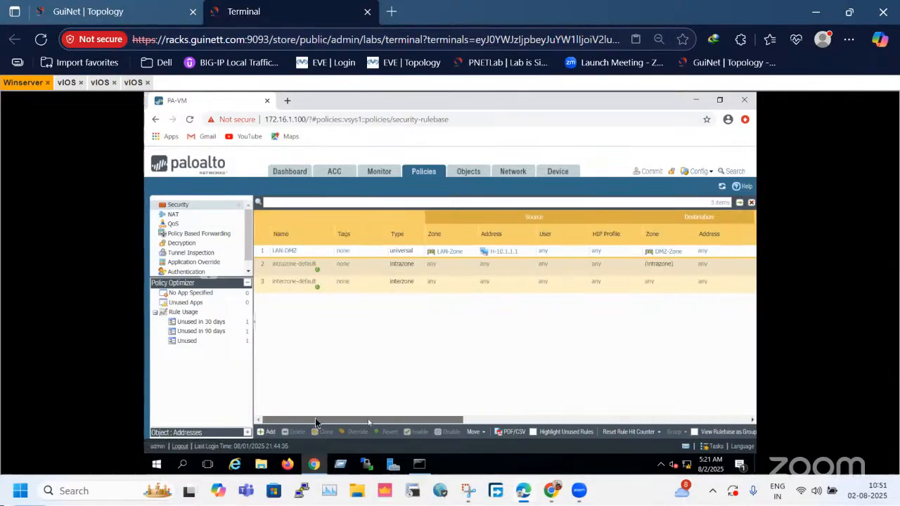
# Review the LAN-DMZ rule's settings from General through Usage and close it without changes.
pyautogui.click(281, 251)
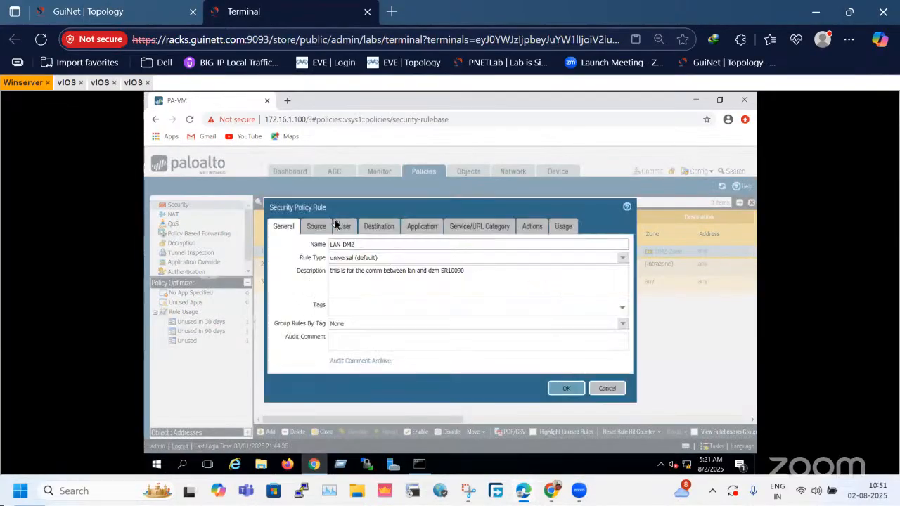
pyautogui.click(316, 226)
pyautogui.click(345, 226)
pyautogui.click(379, 226)
pyautogui.click(422, 227)
pyautogui.click(480, 226)
pyautogui.click(532, 226)
pyautogui.click(563, 227)
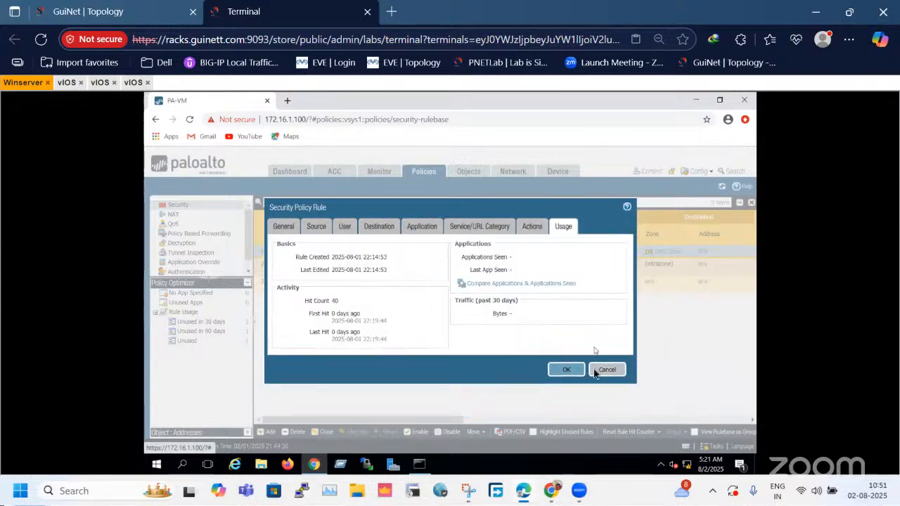
pyautogui.click(617, 371)
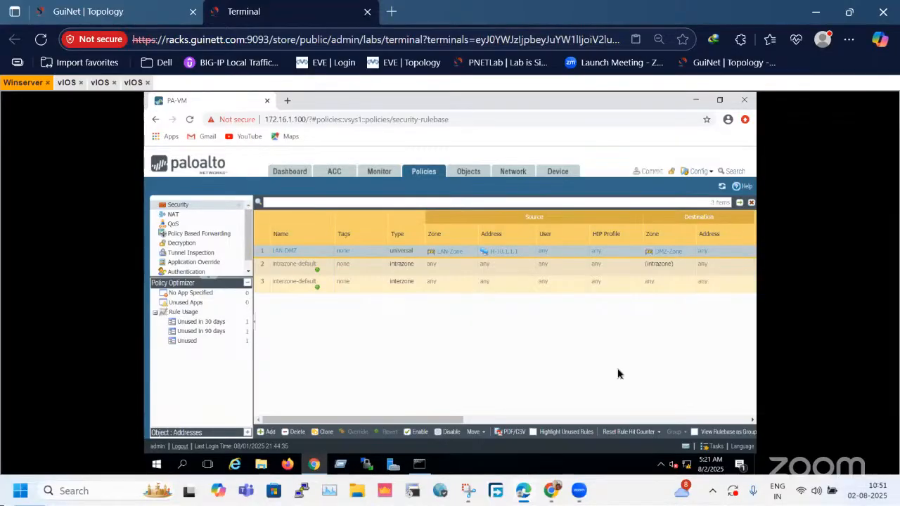
# Review the LAN-DMZ security rule's General, Source, Destination and Application settings.
pyautogui.click(286, 250)
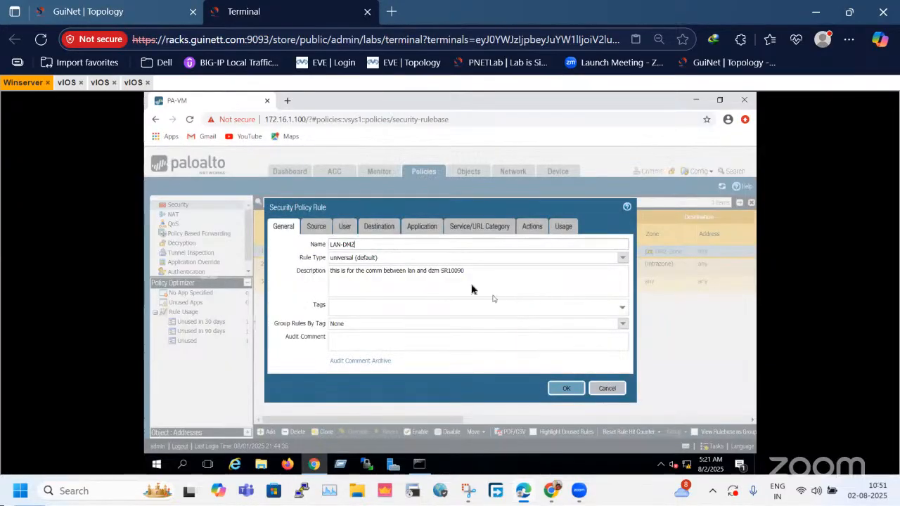
pyautogui.click(316, 227)
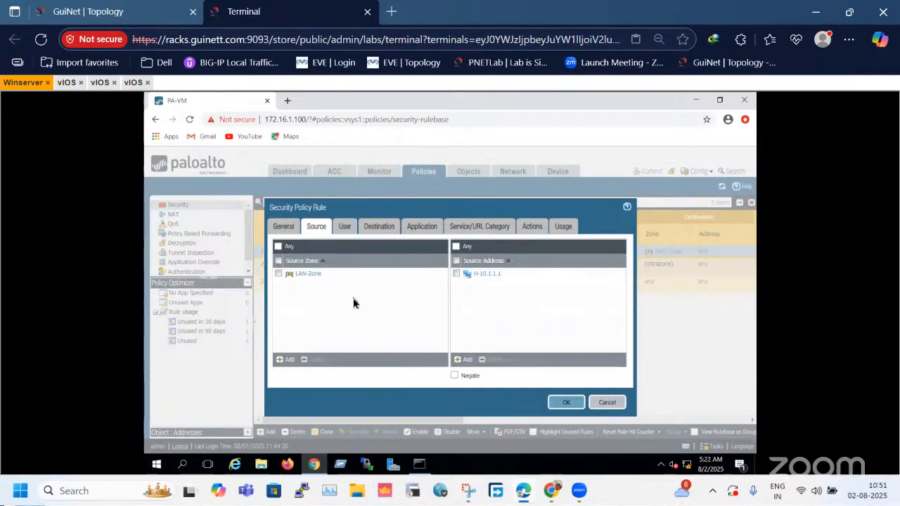
pyautogui.click(377, 229)
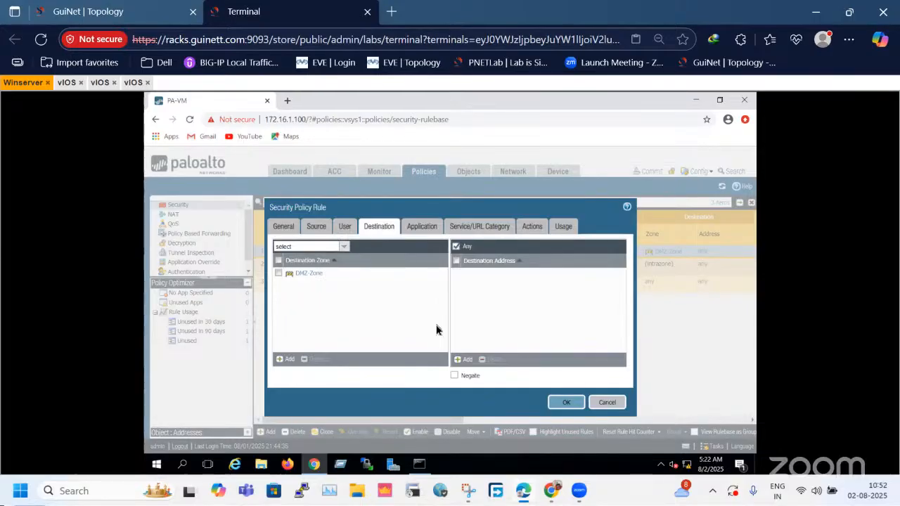
pyautogui.click(433, 227)
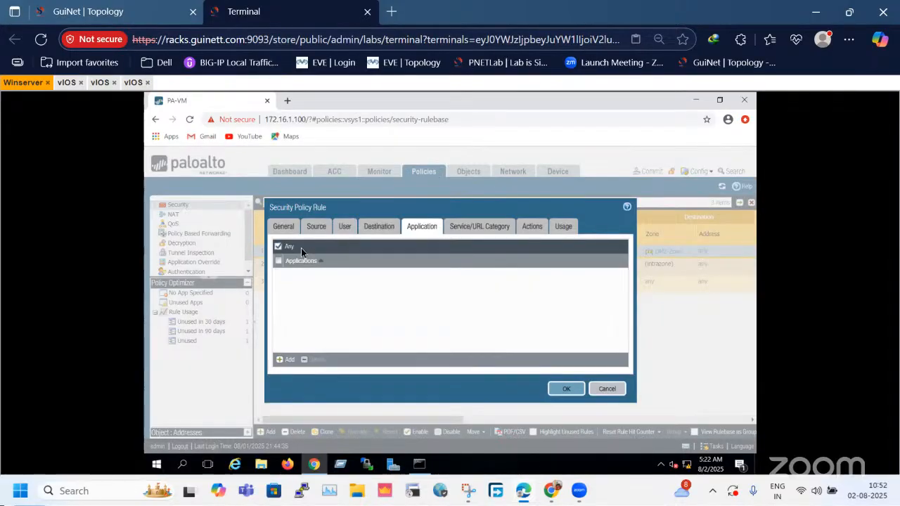
pyautogui.click(287, 360)
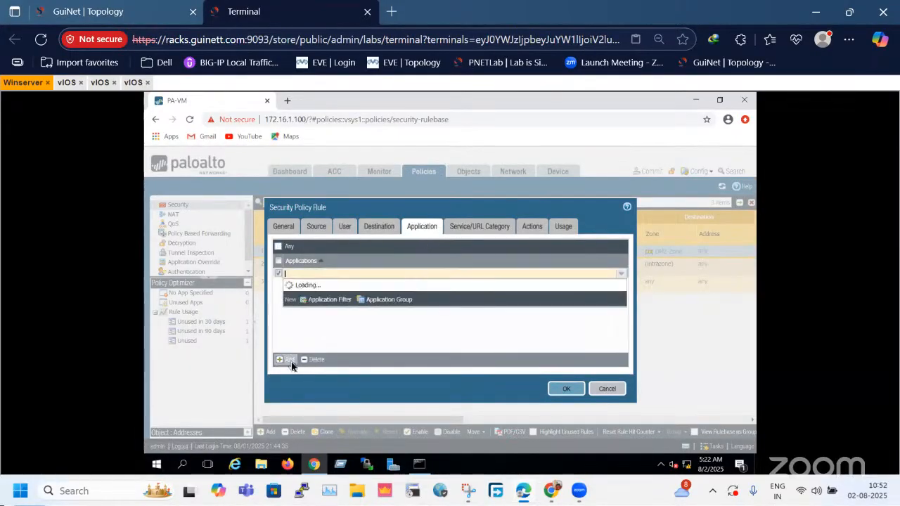
pyautogui.click(388, 338)
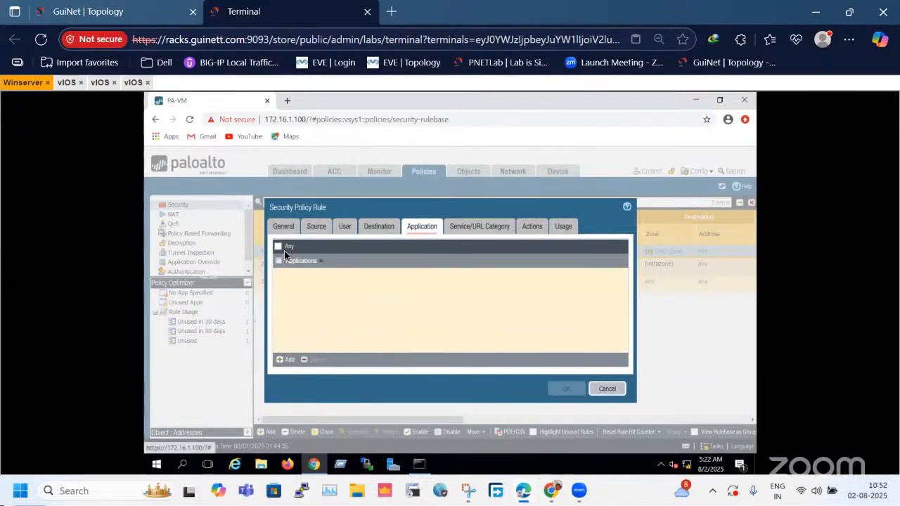
pyautogui.click(278, 246)
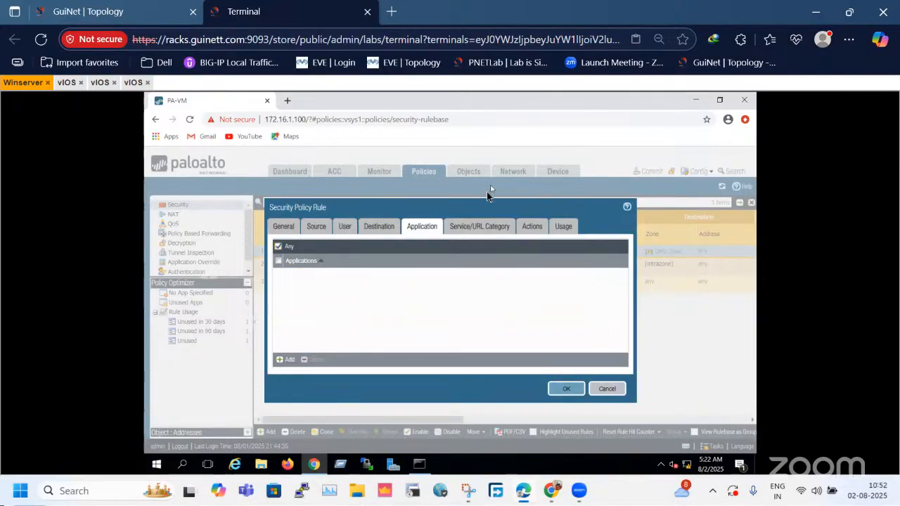
# Review the LAN-DMZ rule's service, action and usage details, and close the rule without changes.
pyautogui.click(478, 231)
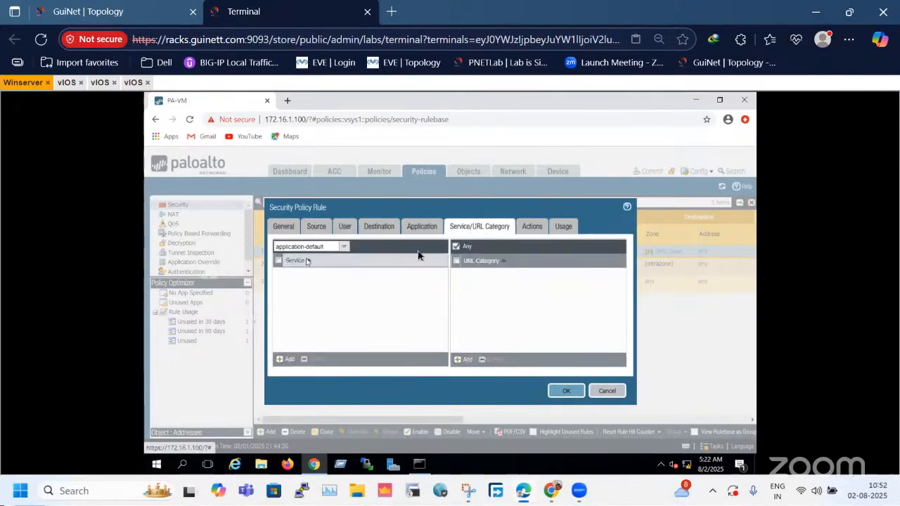
pyautogui.click(535, 229)
pyautogui.click(564, 228)
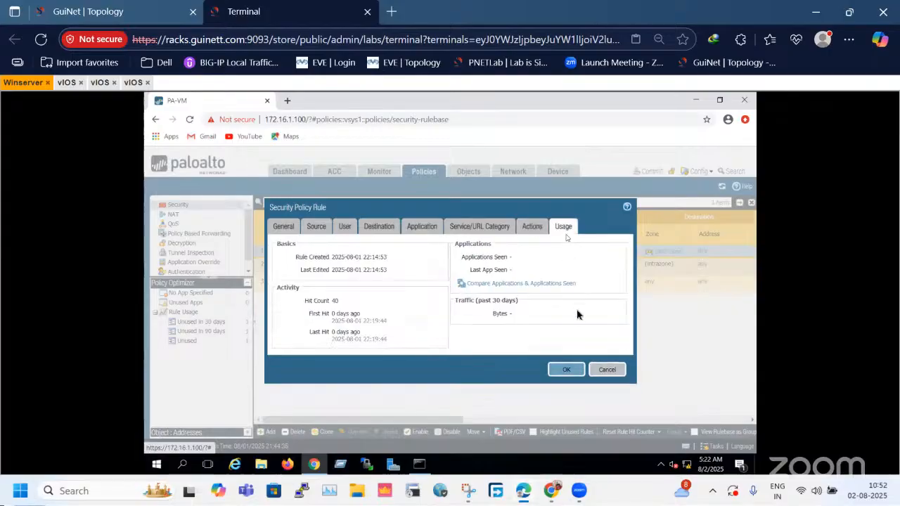
pyautogui.click(606, 374)
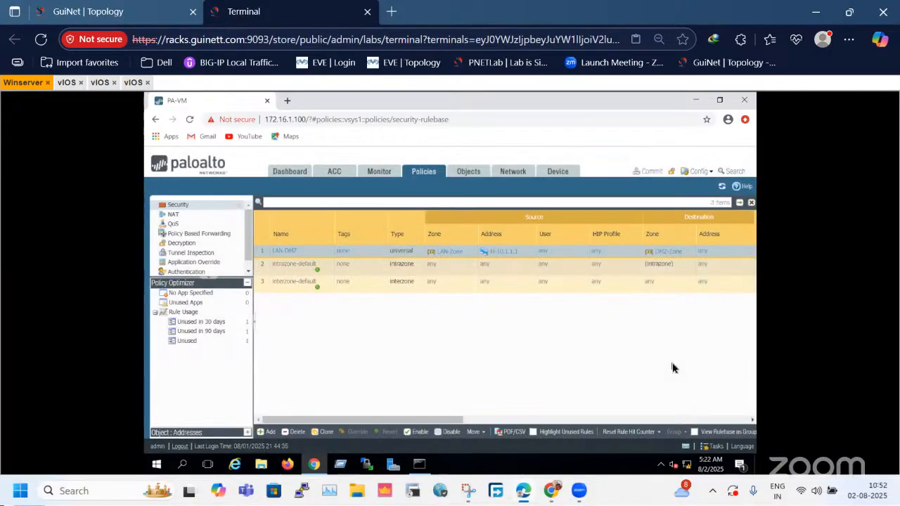
# Examine the LAN-DMZ rule's columns across the security rulebase, from source zone to service and action.
pyautogui.click(551, 421)
pyautogui.click(726, 420)
pyautogui.click(422, 418)
pyautogui.click(422, 418)
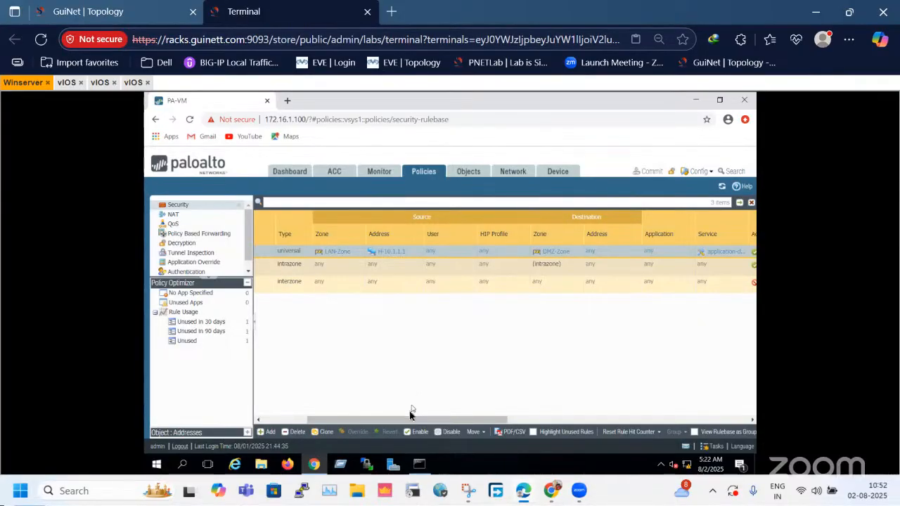
pyautogui.moveTo(409, 425); pyautogui.dragTo(355, 426)
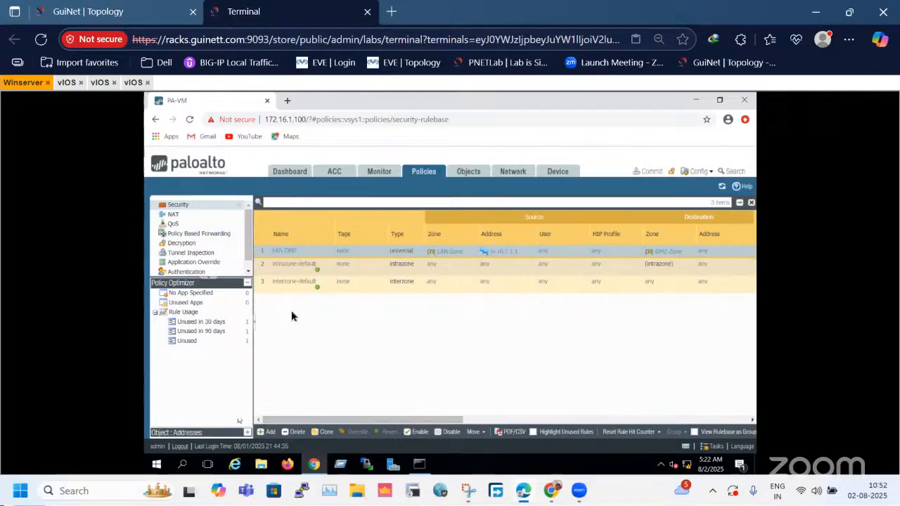
# Reopen the LAN-DMZ rule and compare its Rule Type options with its source and destination zones.
pyautogui.click(285, 253)
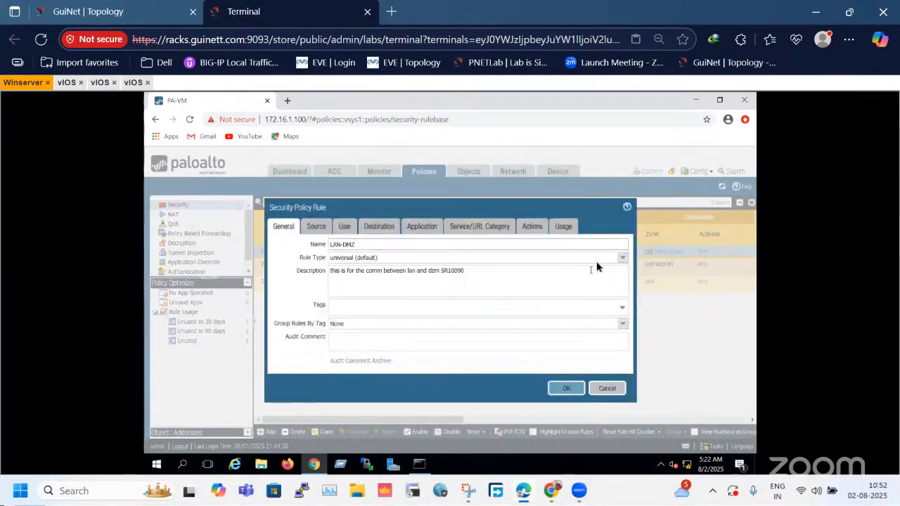
pyautogui.click(622, 257)
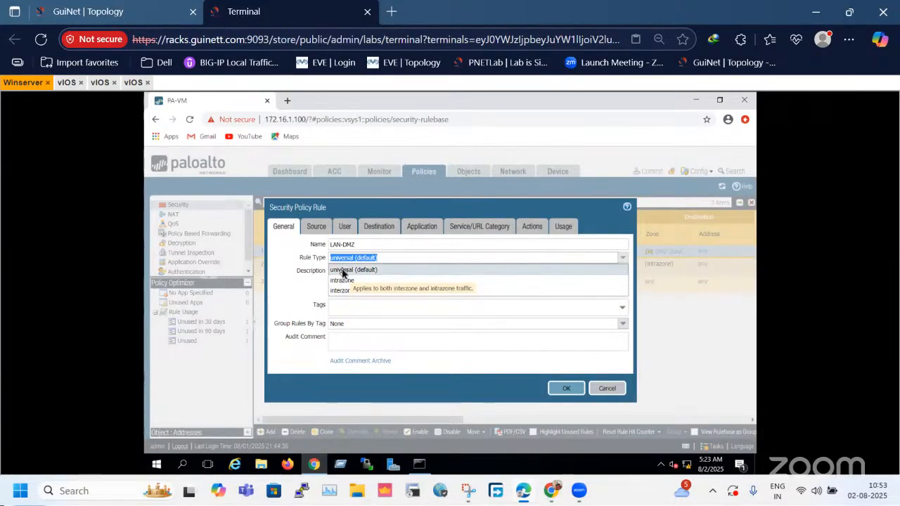
pyautogui.click(316, 232)
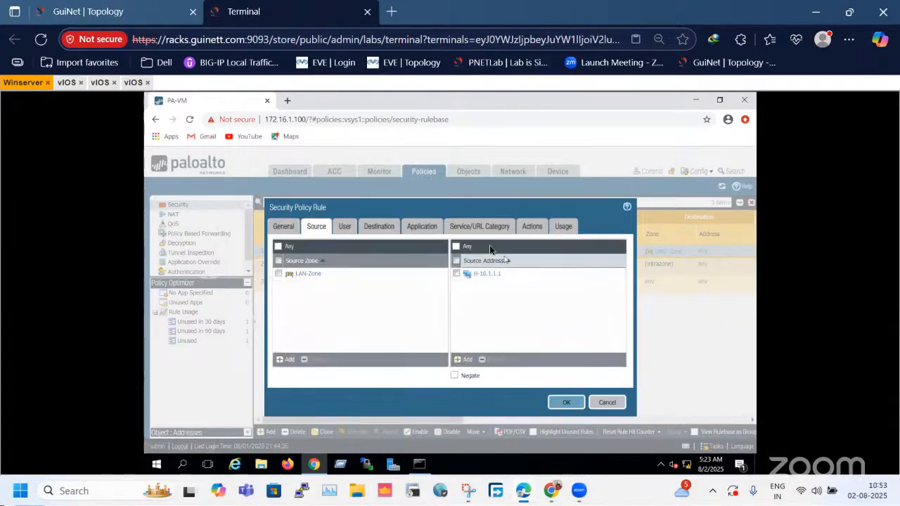
pyautogui.click(385, 229)
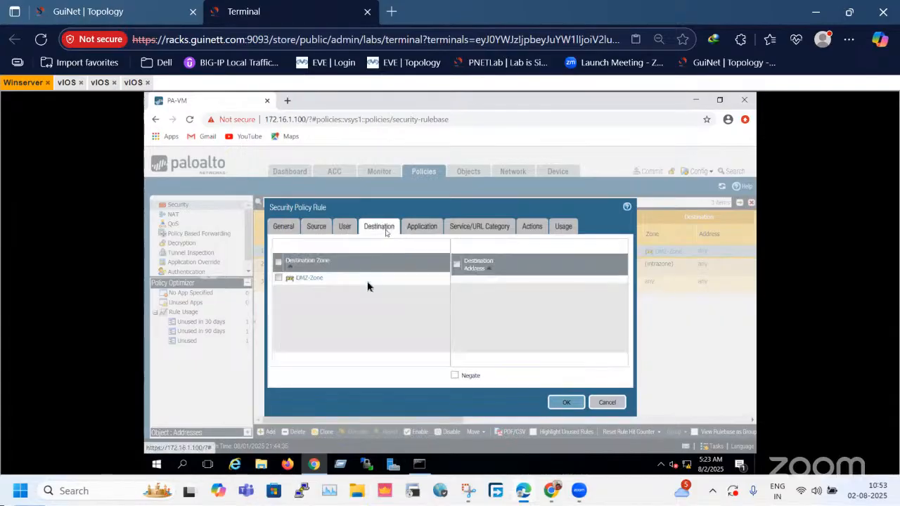
pyautogui.click(311, 229)
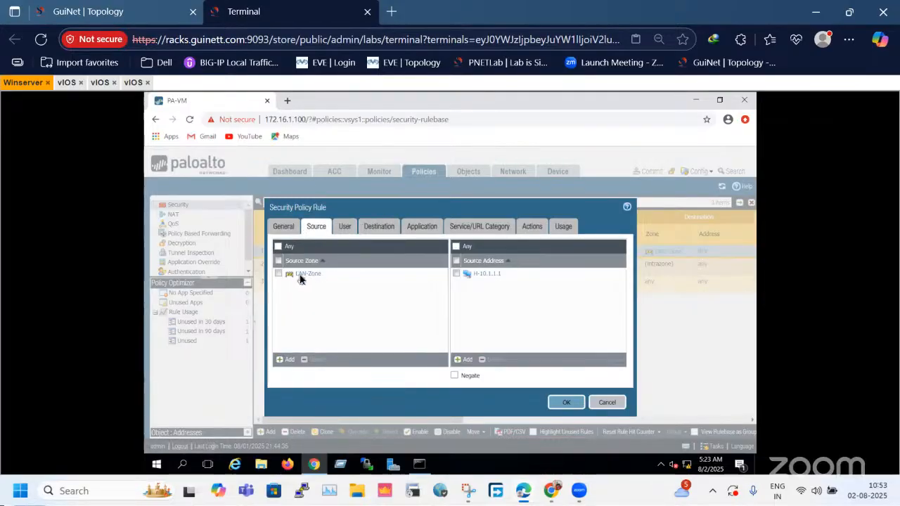
pyautogui.click(378, 227)
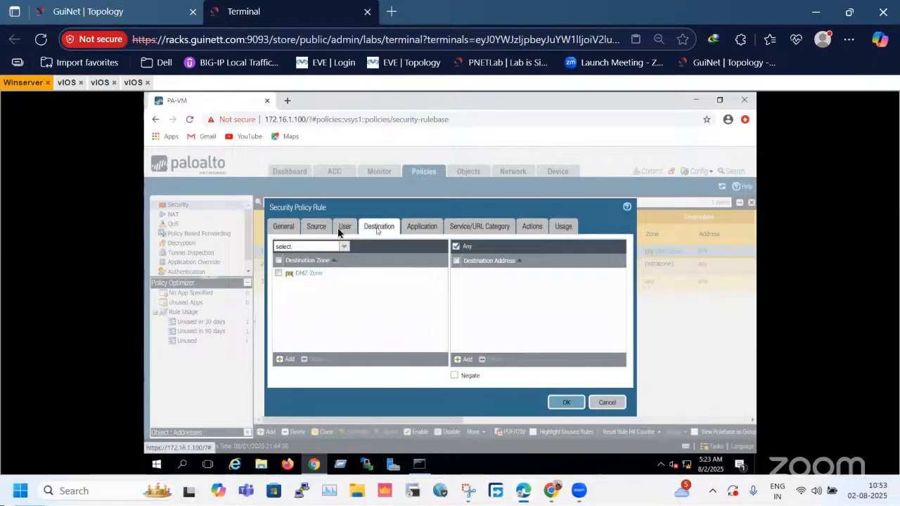
pyautogui.click(316, 229)
pyautogui.click(387, 229)
pyautogui.click(282, 228)
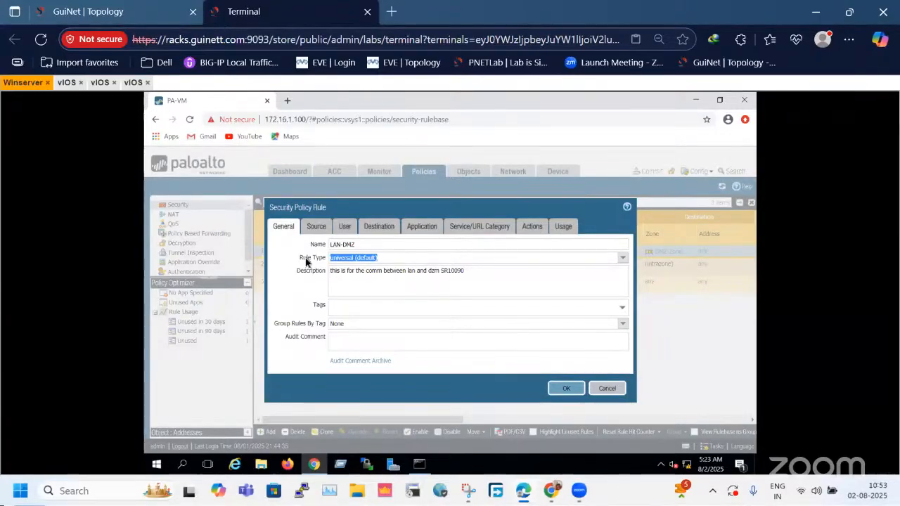
# Examine the universal, intrazone and interzone Rule Type options without changing the LAN-DMZ rule's type.
pyautogui.click(627, 261)
pyautogui.click(616, 243)
pyautogui.click(622, 259)
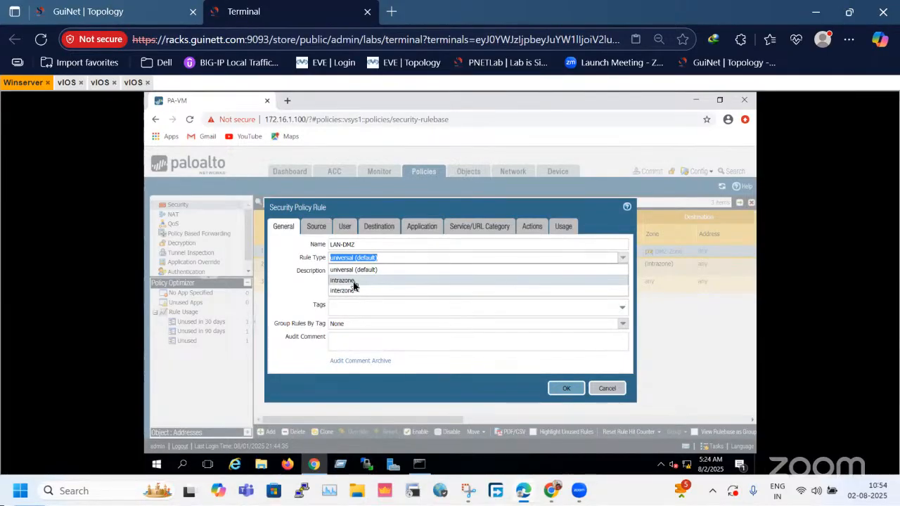
pyautogui.click(291, 304)
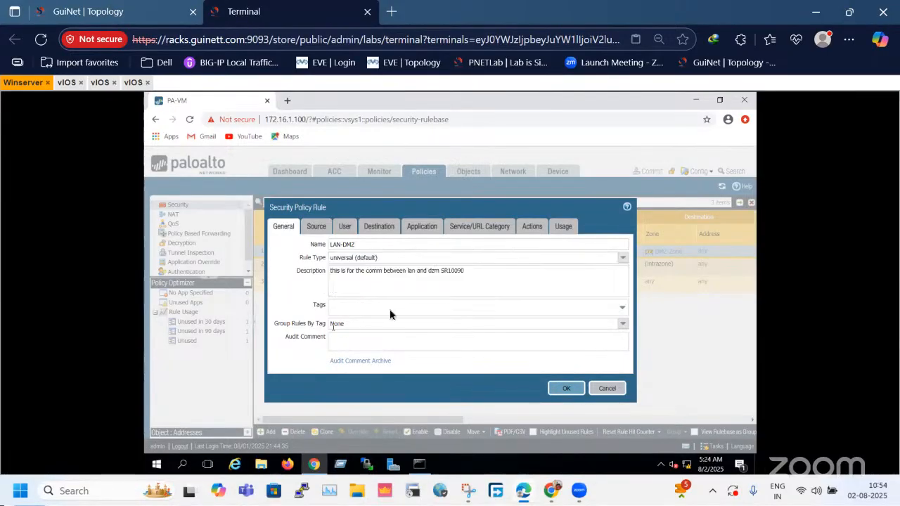
# Check the LAN-DMZ rule's source through usage settings, close it without changes, and look over its rulebase columns.
pyautogui.click(317, 226)
pyautogui.click(373, 227)
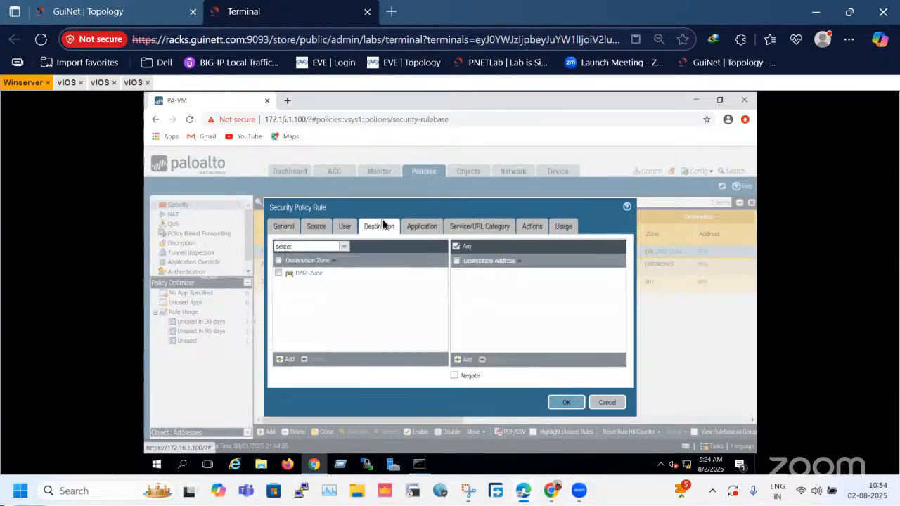
pyautogui.click(418, 229)
pyautogui.click(529, 231)
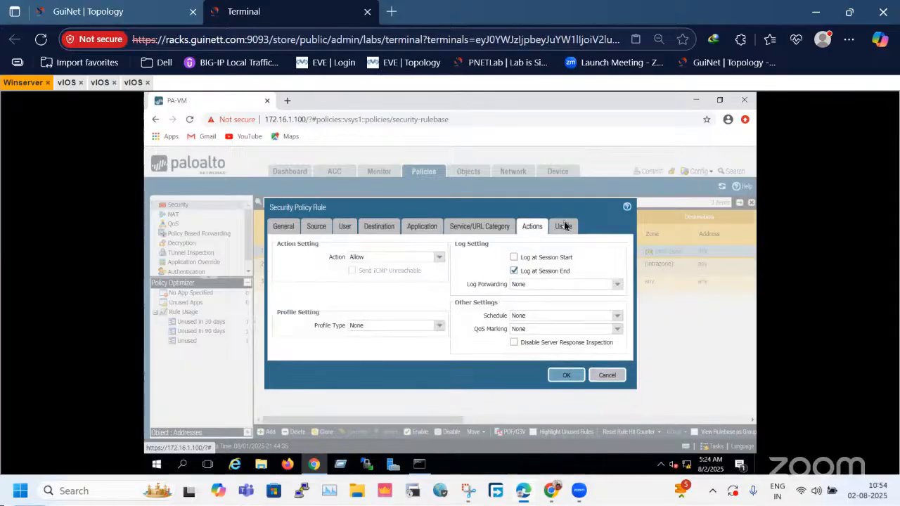
pyautogui.click(563, 227)
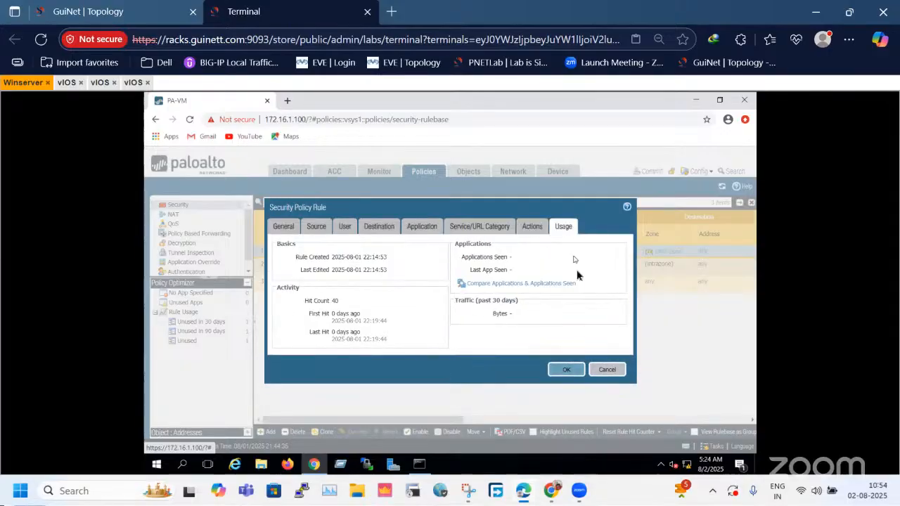
pyautogui.click(609, 370)
pyautogui.click(487, 420)
pyautogui.moveTo(449, 423); pyautogui.dragTo(330, 428)
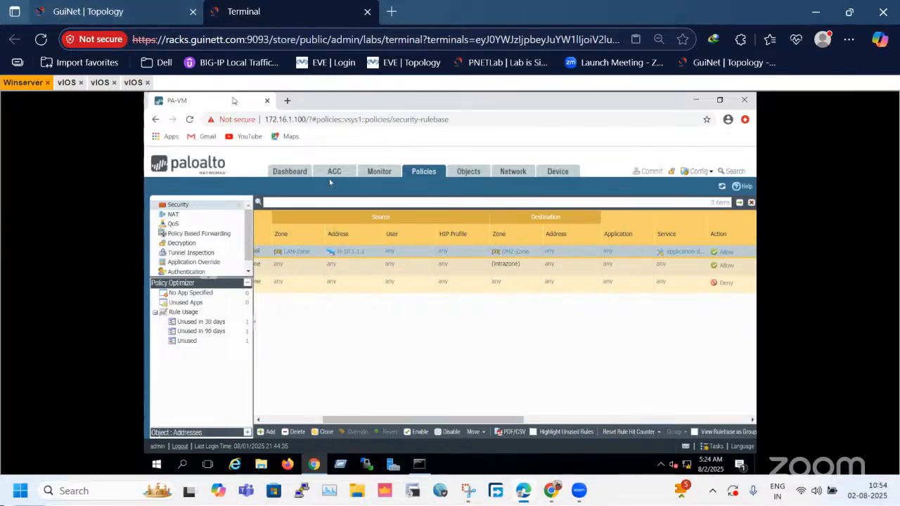
# Switch to the GuiNet topology, outline the LAN and DMZ areas, and move the Public IP label slightly upward.
pyautogui.hotkey('ctrl', 'shift', 'Tab')
pyautogui.moveTo(194, 326); pyautogui.dragTo(642, 432)
pyautogui.moveTo(584, 131); pyautogui.dragTo(791, 417)
pyautogui.click(693, 390)
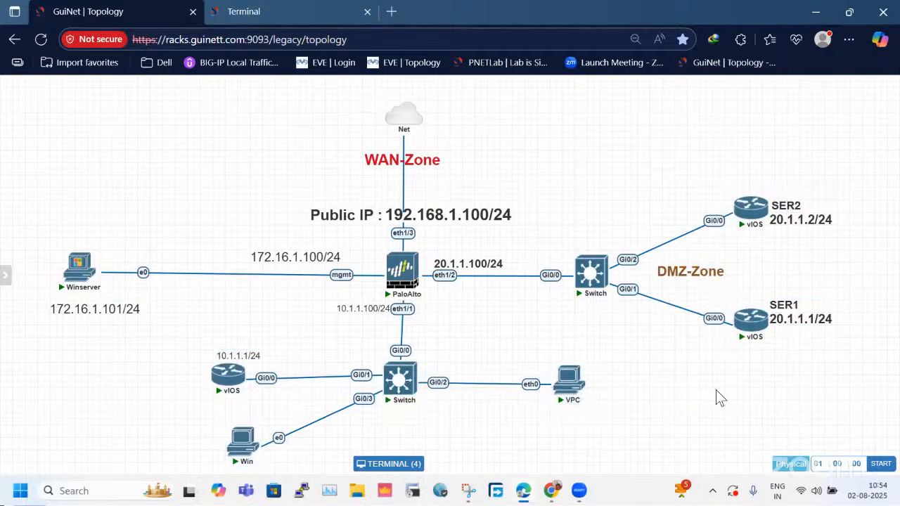
pyautogui.moveTo(447, 214); pyautogui.dragTo(446, 205)
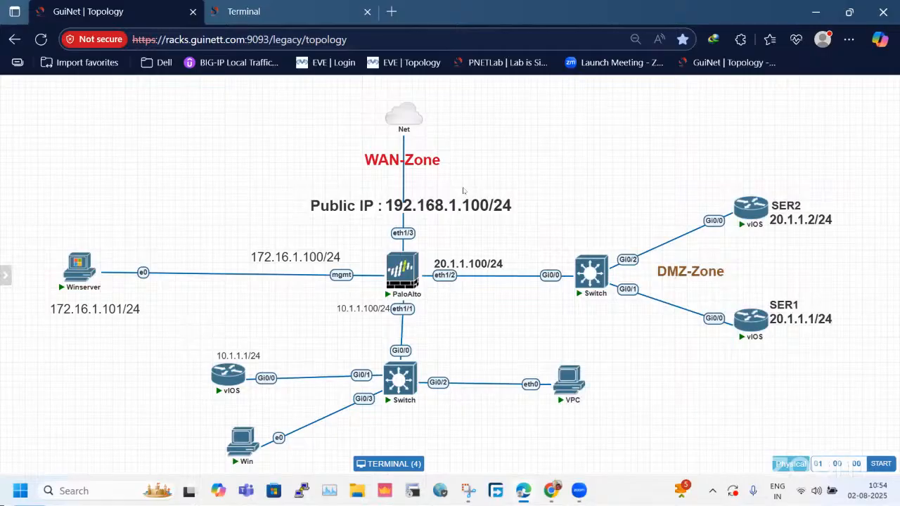
# Return to the firewall and review its virtual wires and the default virtual router's static routes without changes.
pyautogui.click(243, 11)
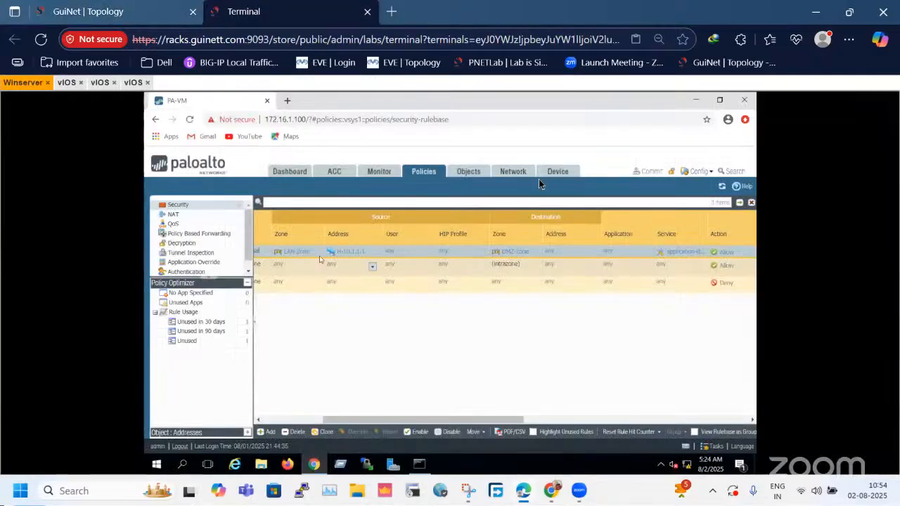
pyautogui.click(520, 172)
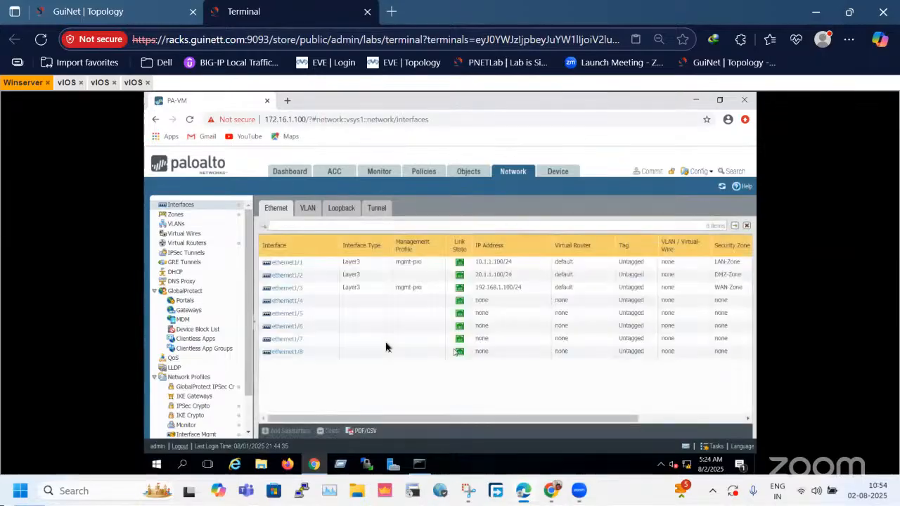
pyautogui.click(175, 234)
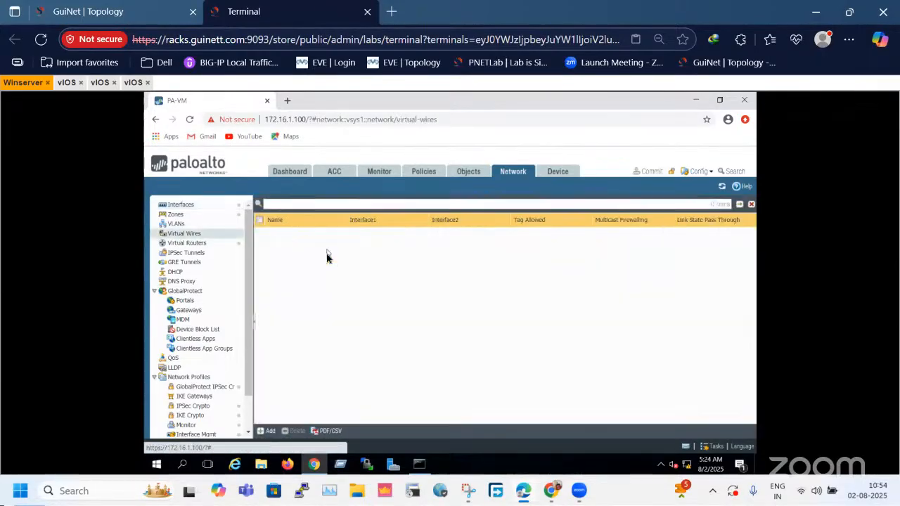
pyautogui.click(198, 244)
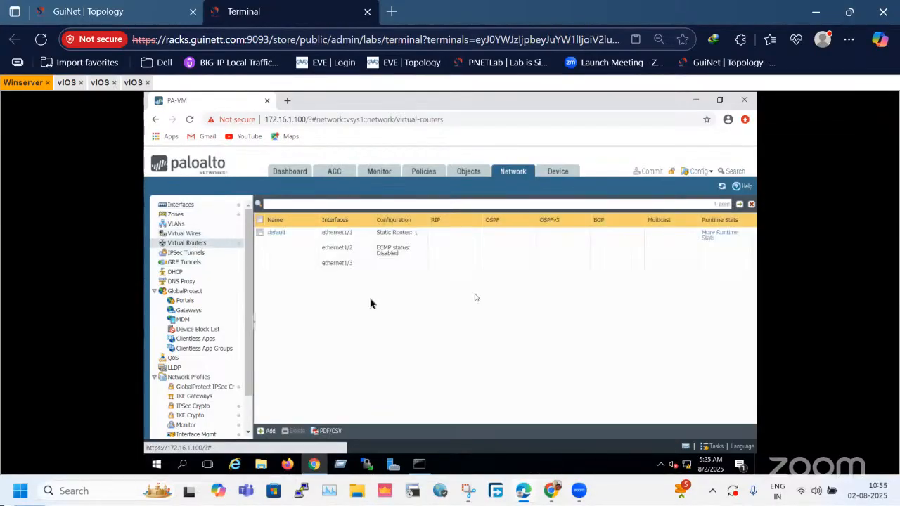
pyautogui.click(277, 236)
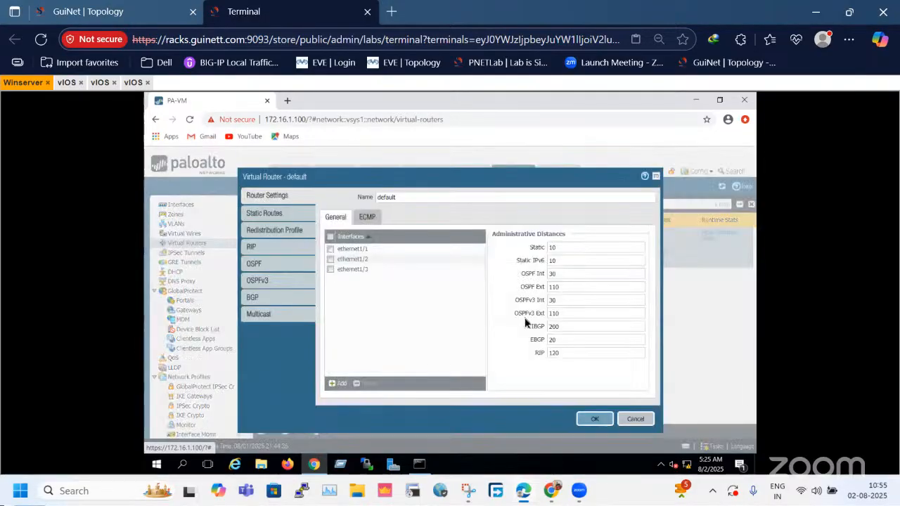
pyautogui.click(286, 214)
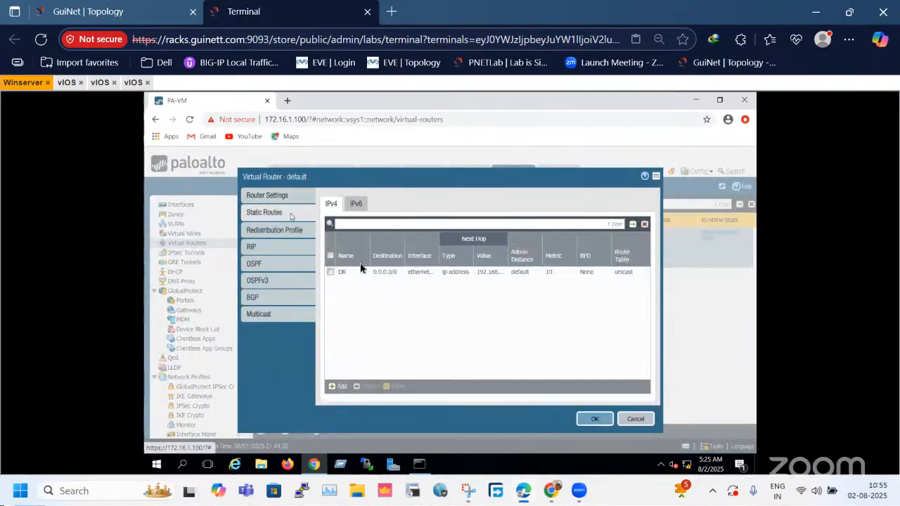
pyautogui.click(636, 420)
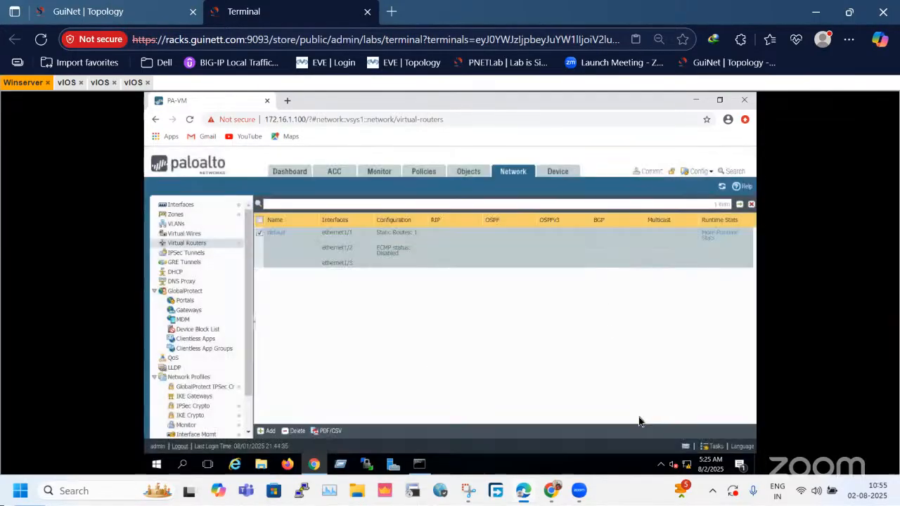
# On the GuiNet topology, select the LAN-side vIOS, its address label, the switch and the VPC together.
pyautogui.click(154, 10)
pyautogui.moveTo(219, 347); pyautogui.dragTo(631, 407)
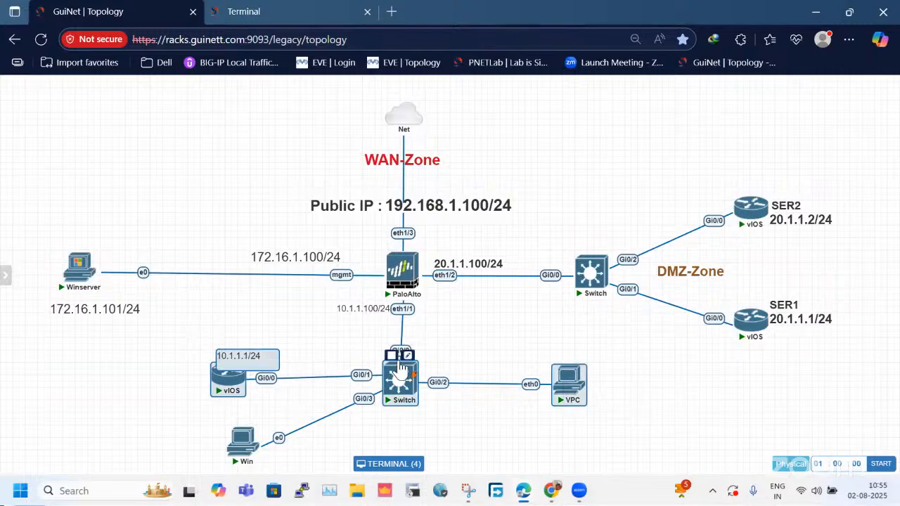
# Return to the firewall terminal and add a NAT policy rule named NAT-1.
pyautogui.click(259, 11)
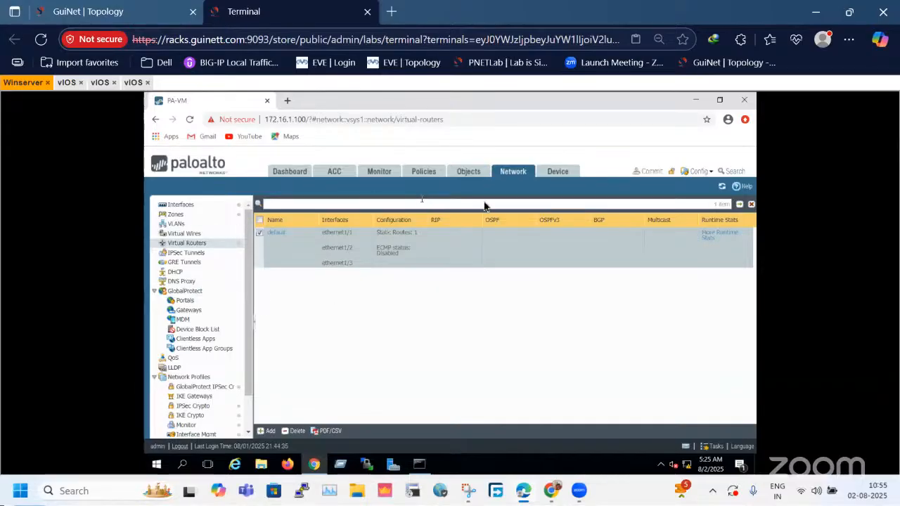
pyautogui.click(423, 173)
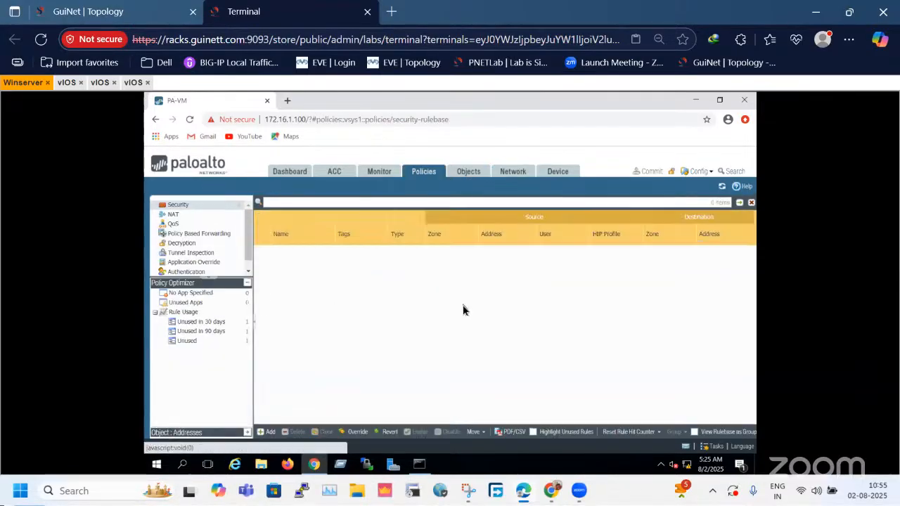
pyautogui.click(189, 215)
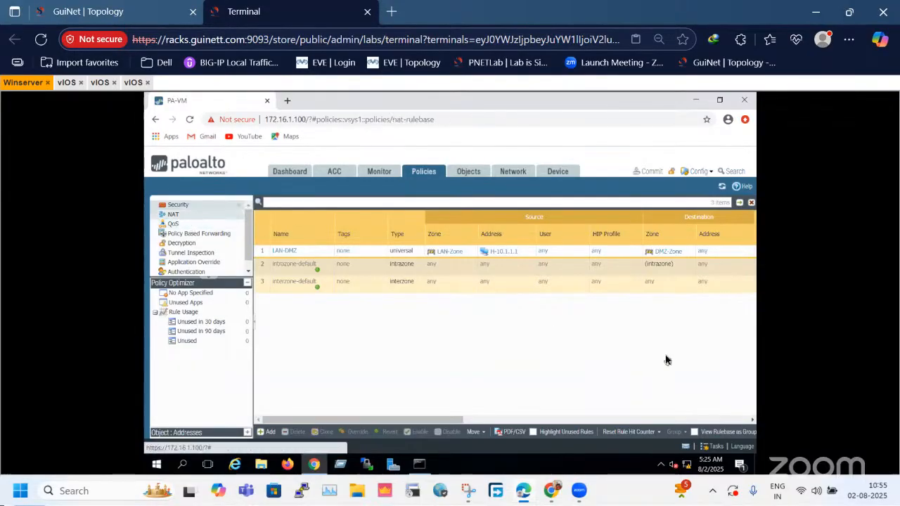
pyautogui.click(270, 432)
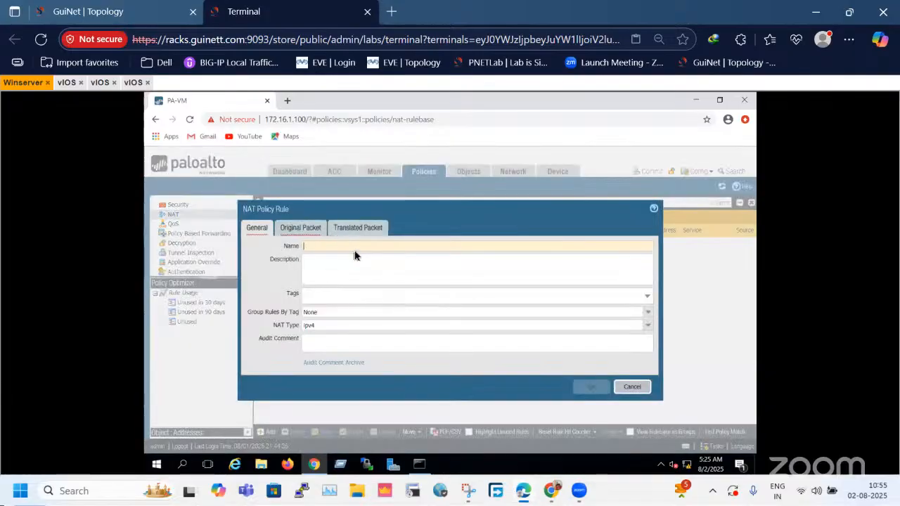
pyautogui.write('NAT-1')
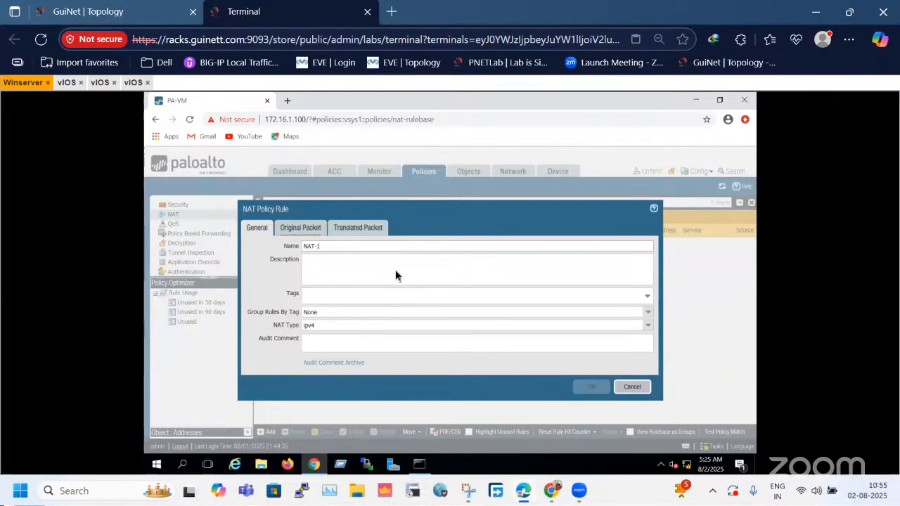
# Set NAT-1's original packet to source zone LAN-Zone and destination zone WAN-Zone.
pyautogui.click(291, 229)
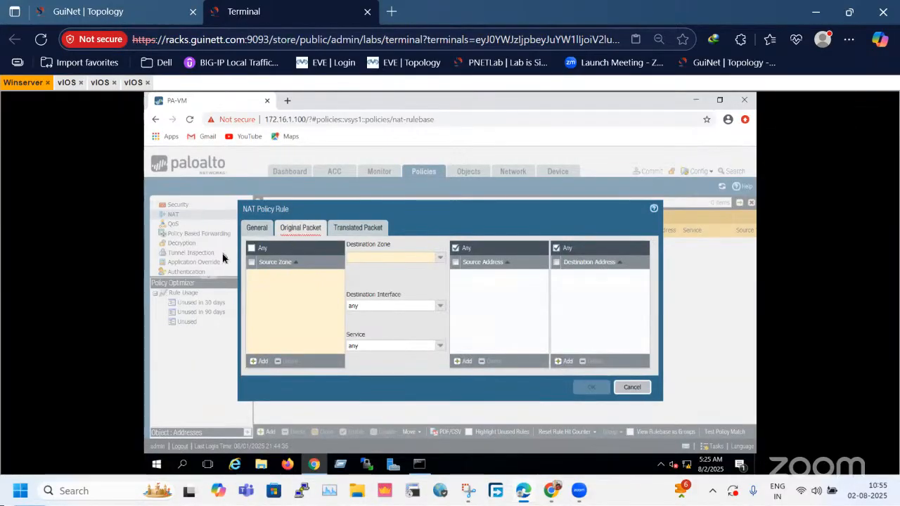
pyautogui.click(259, 361)
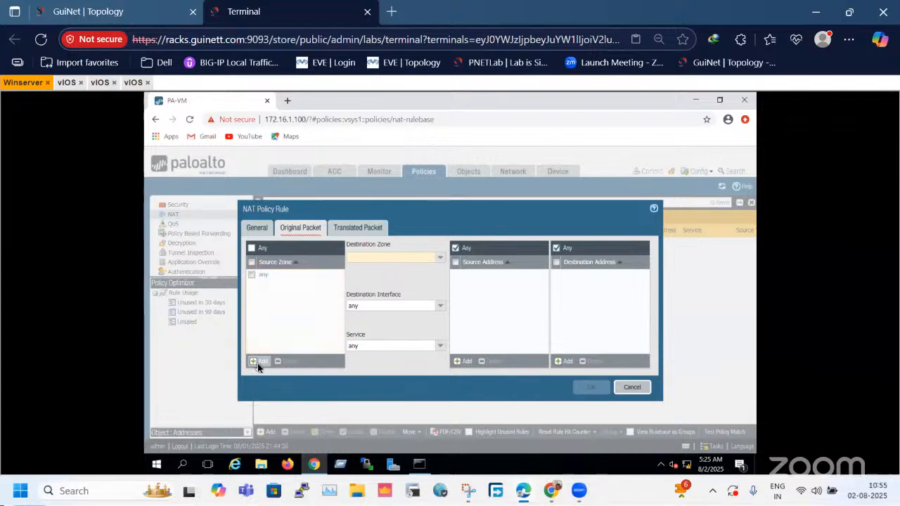
pyautogui.click(281, 298)
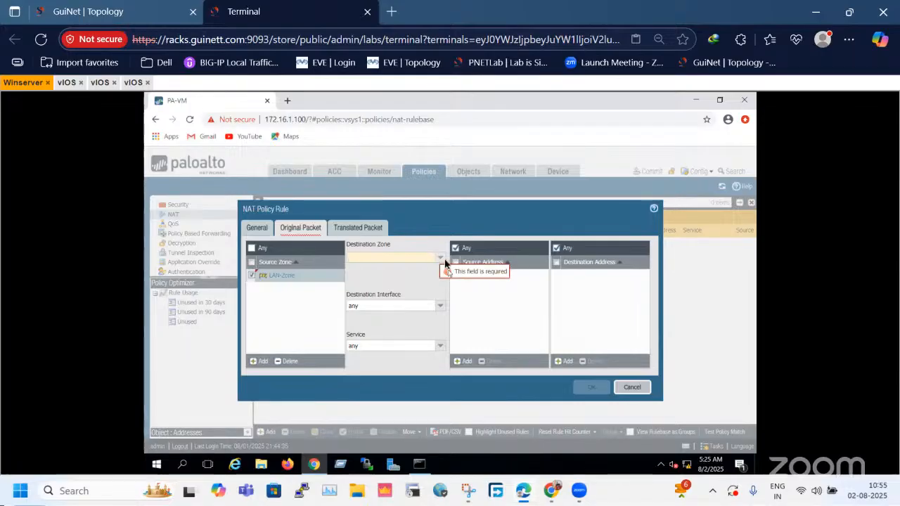
pyautogui.click(442, 258)
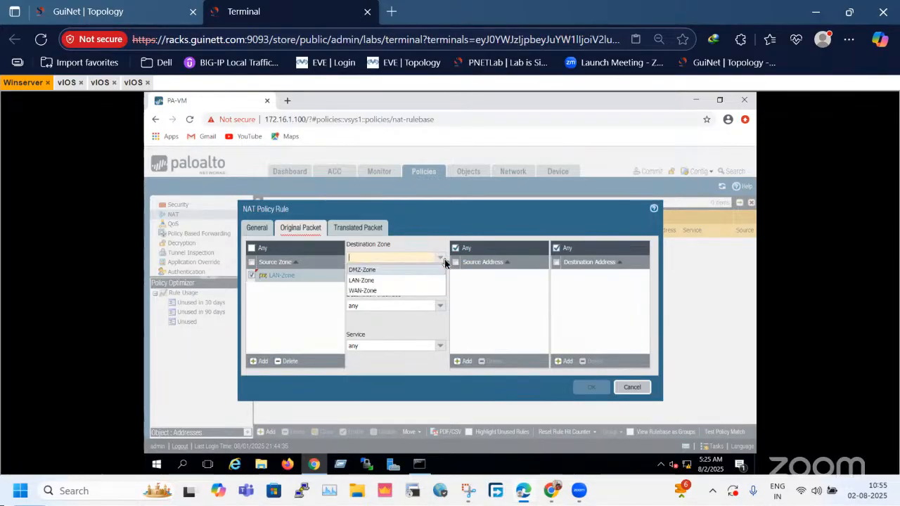
pyautogui.click(364, 290)
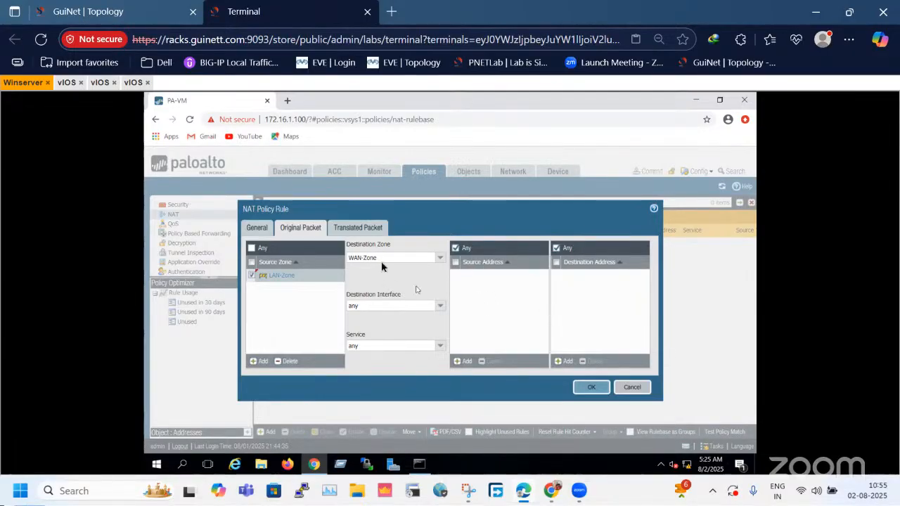
# Set NAT-1's source address translation to Dynamic IP And Port with the Interface Address type.
pyautogui.click(370, 232)
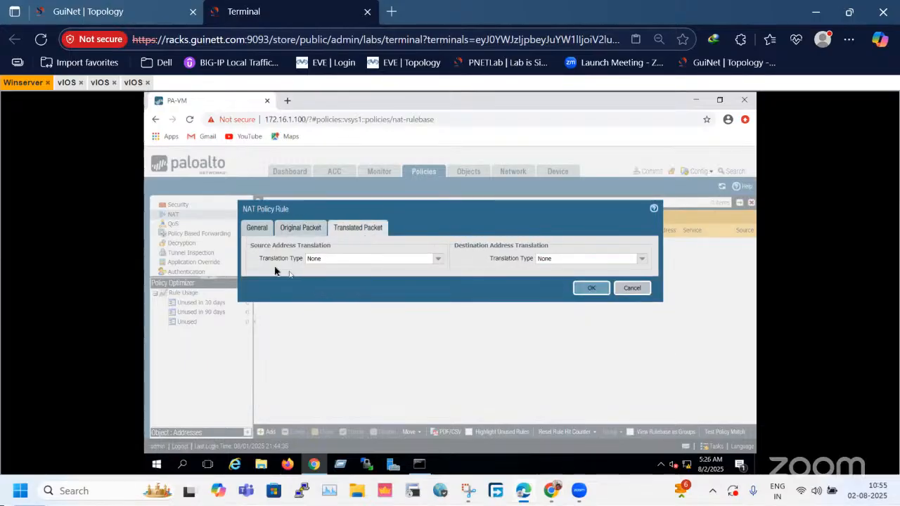
pyautogui.doubleClick(436, 259)
pyautogui.click(436, 259)
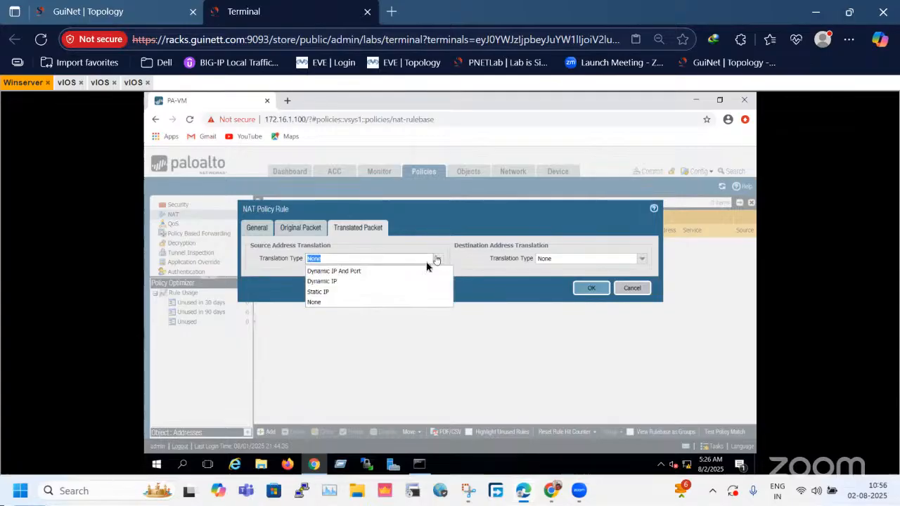
pyautogui.click(355, 274)
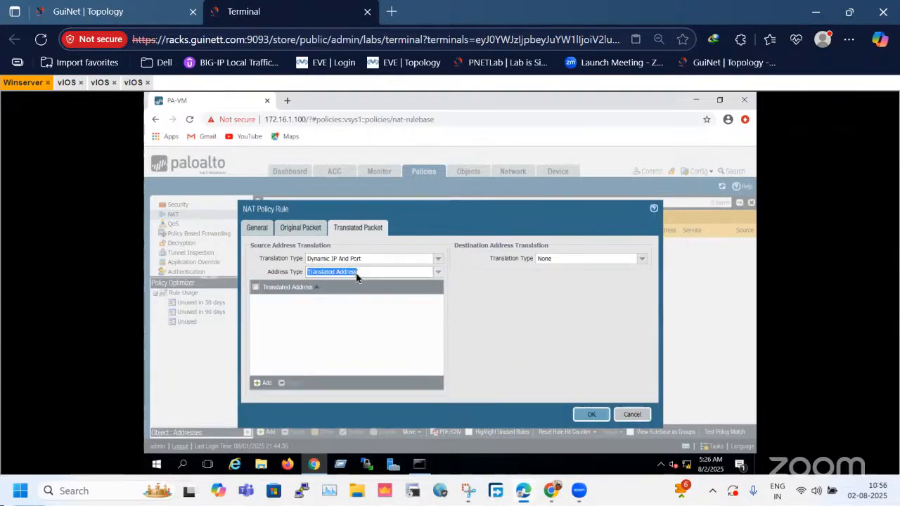
pyautogui.click(435, 274)
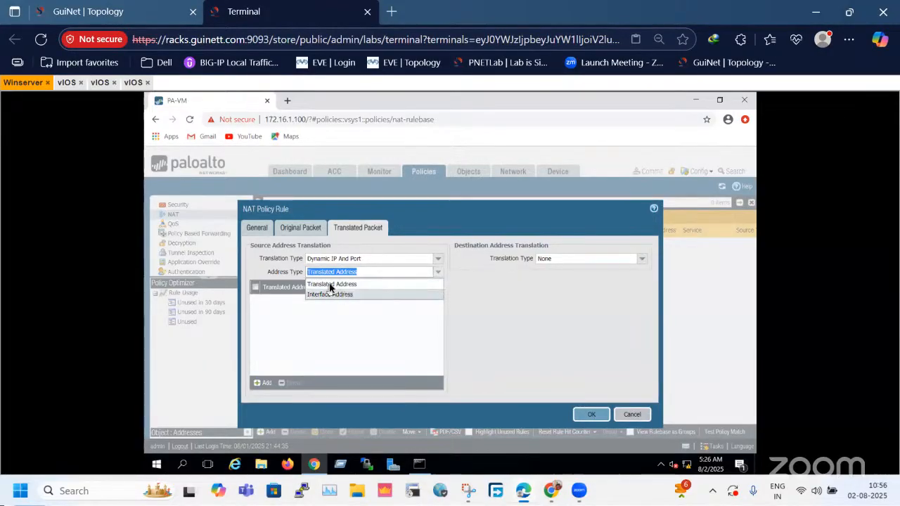
pyautogui.click(302, 292)
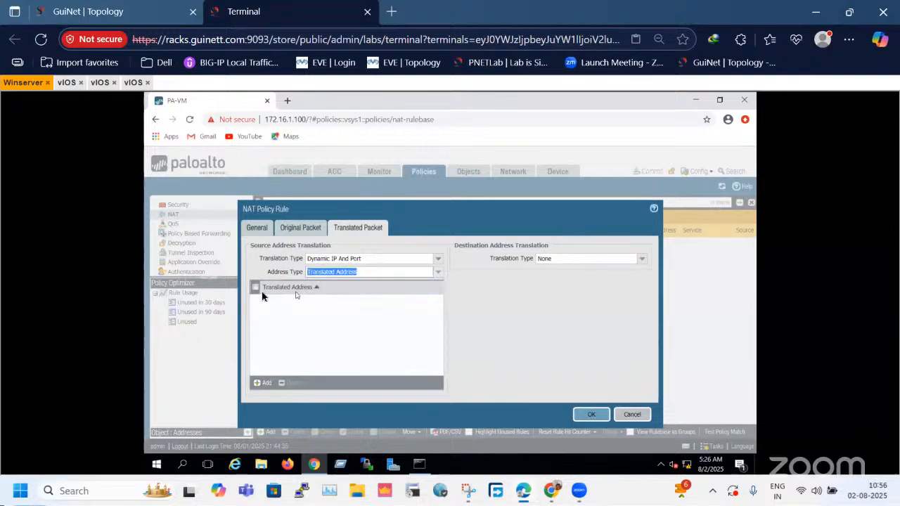
pyautogui.click(436, 274)
pyautogui.click(329, 298)
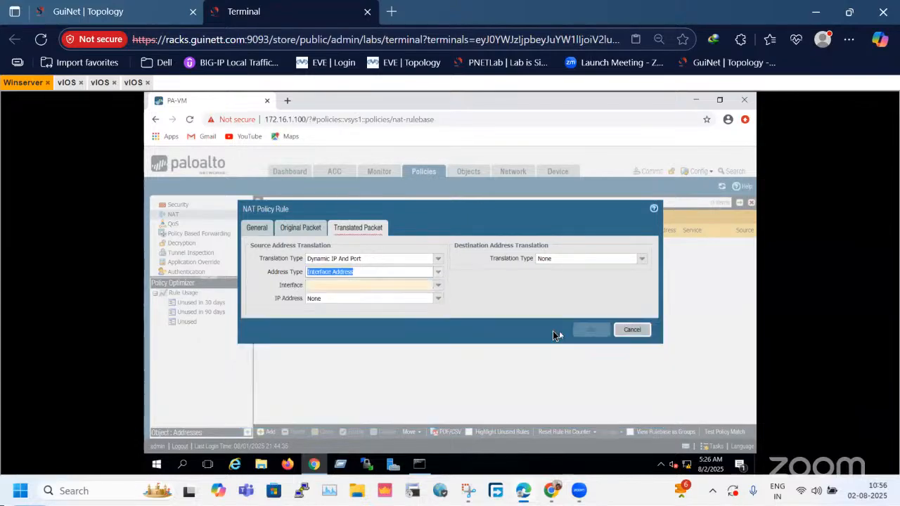
# Translate NAT-1's source to interface ethernet1/3 with IP address 192.168.1.100/24 and save the rule.
pyautogui.click(438, 286)
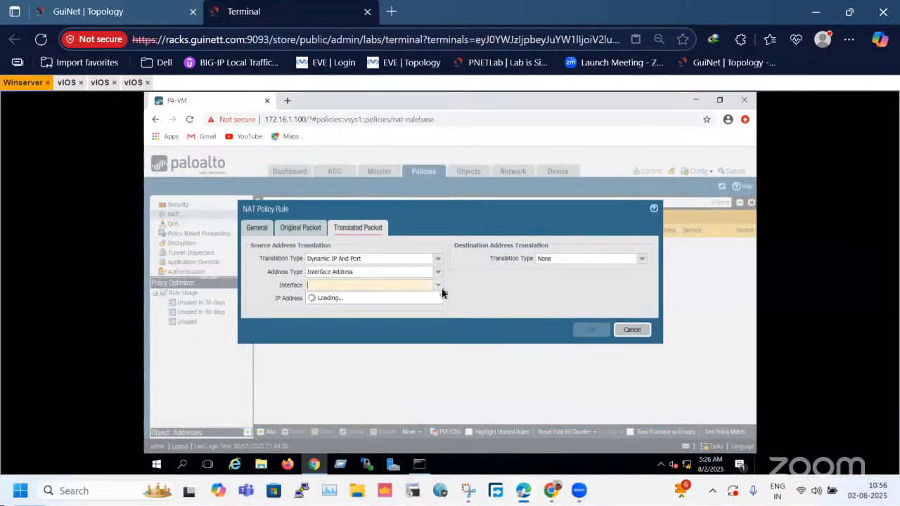
pyautogui.click(343, 317)
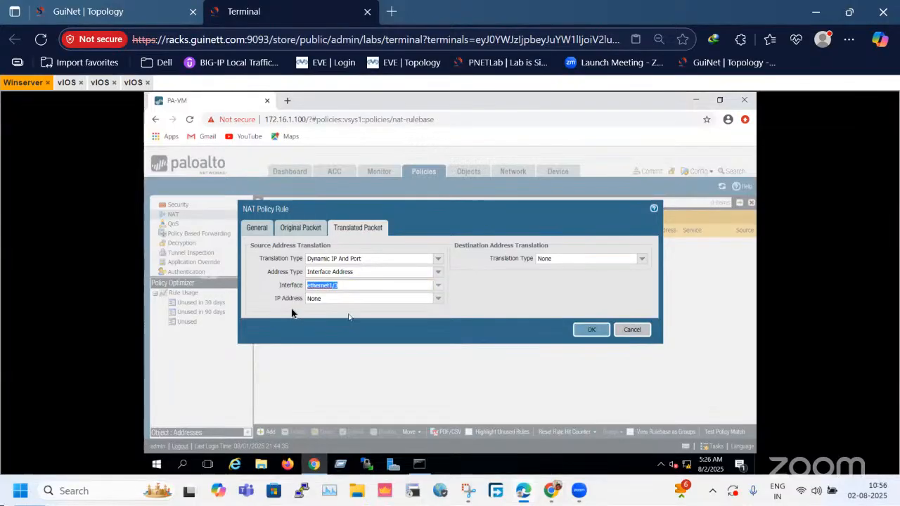
pyautogui.click(438, 299)
pyautogui.click(500, 327)
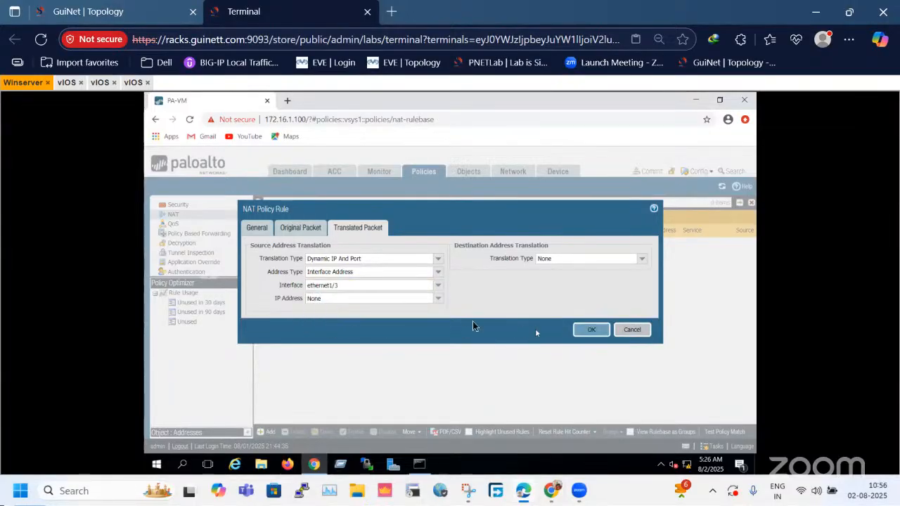
pyautogui.click(436, 300)
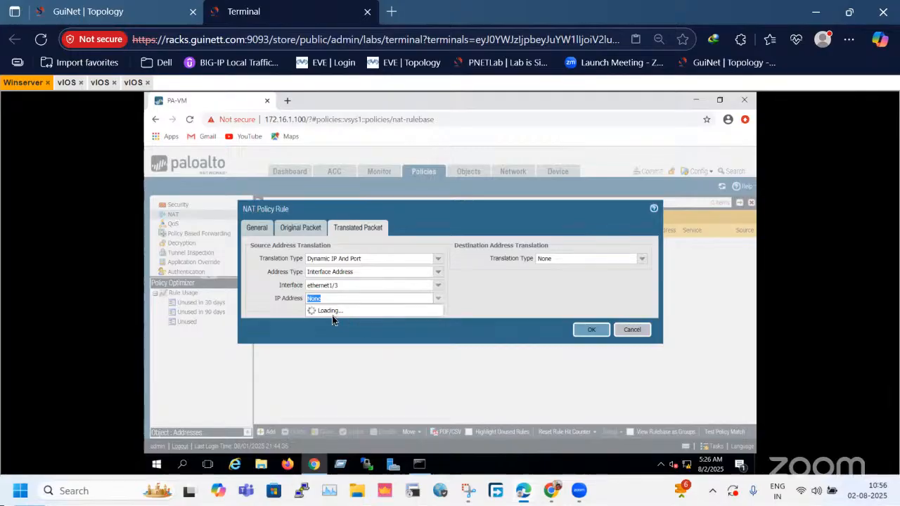
pyautogui.click(322, 320)
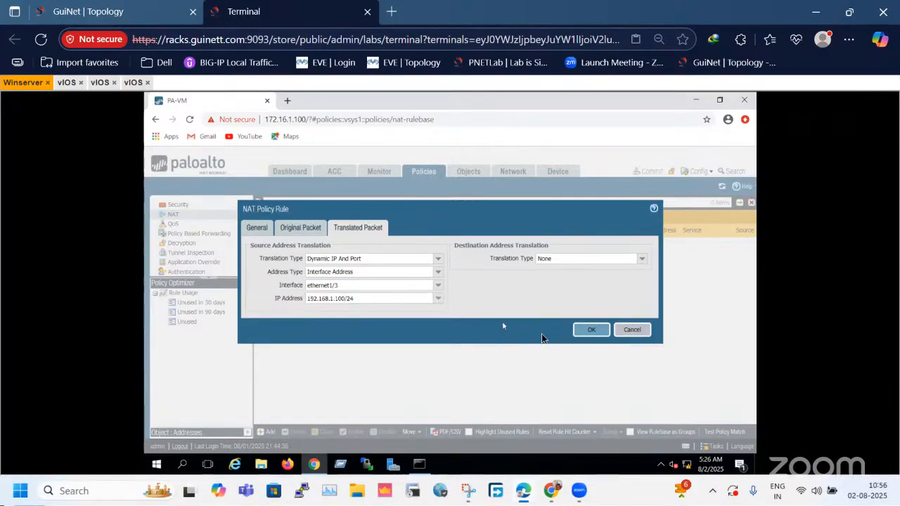
pyautogui.click(589, 336)
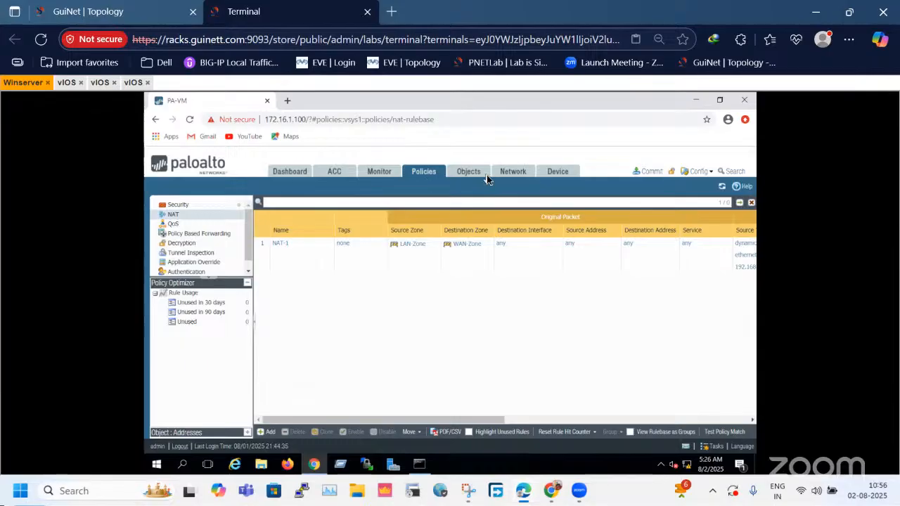
# Add a new security policy rule and enter "internet policy" as its name.
pyautogui.click(196, 206)
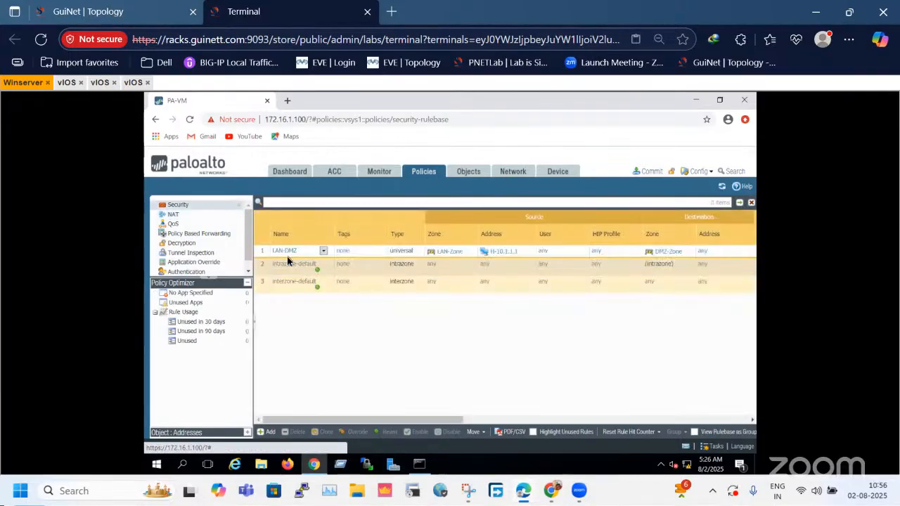
pyautogui.click(269, 431)
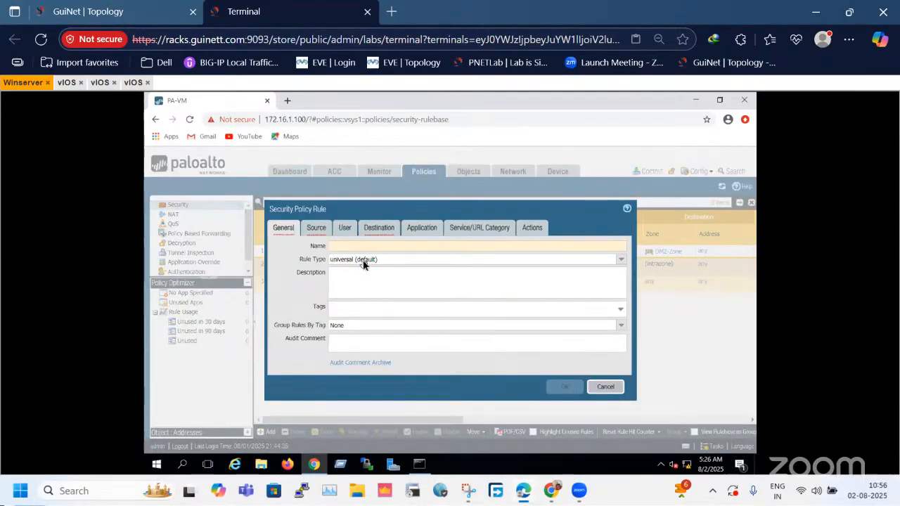
pyautogui.write('L')
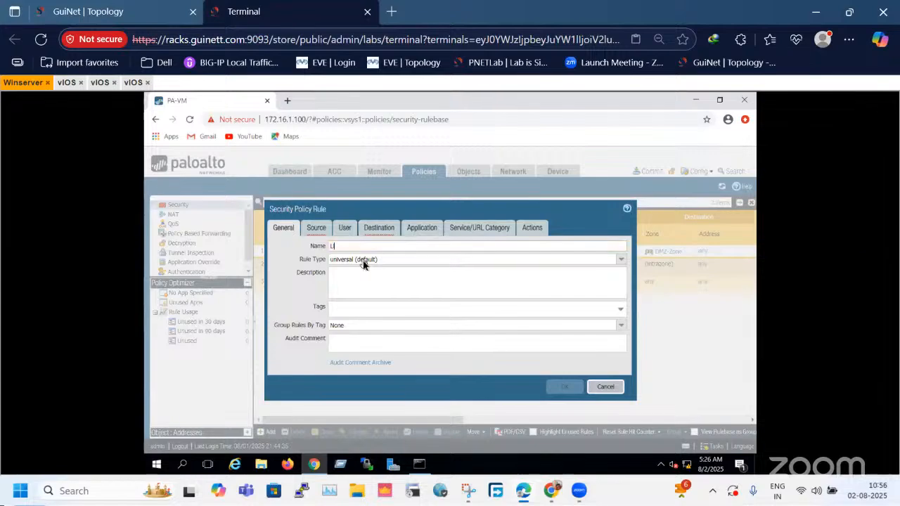
pyautogui.write('A')
pyautogui.press('BackSpace')
pyautogui.press('BackSpace')
pyautogui.write('internet polic ')
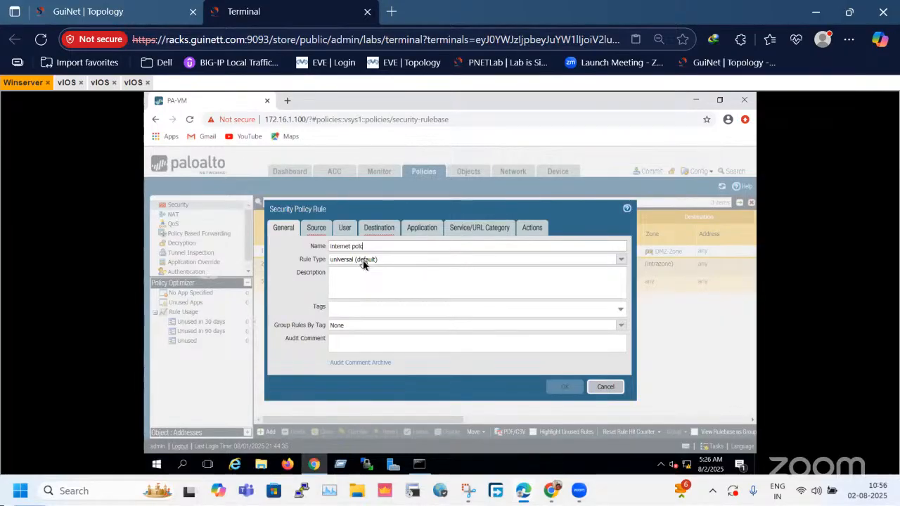
pyautogui.write('o')
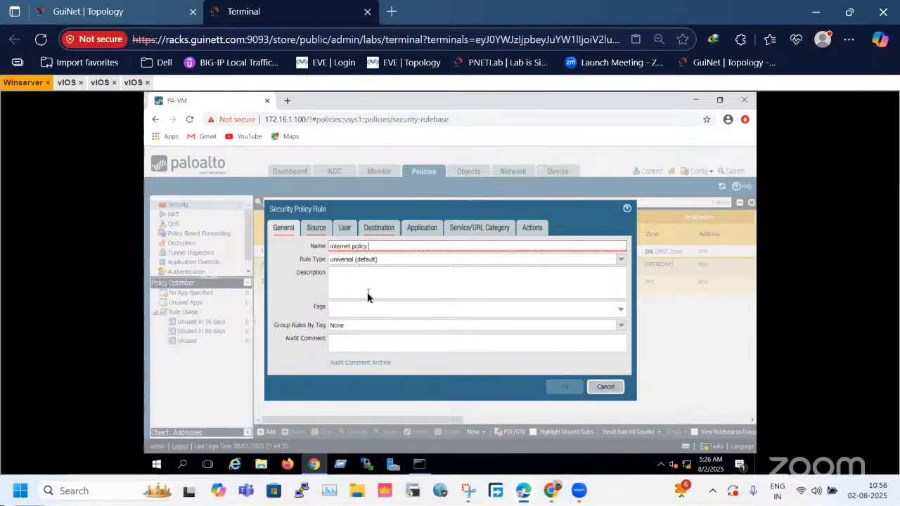
# Try renaming the new security rule to internet_policy.
pyautogui.moveTo(356, 250)
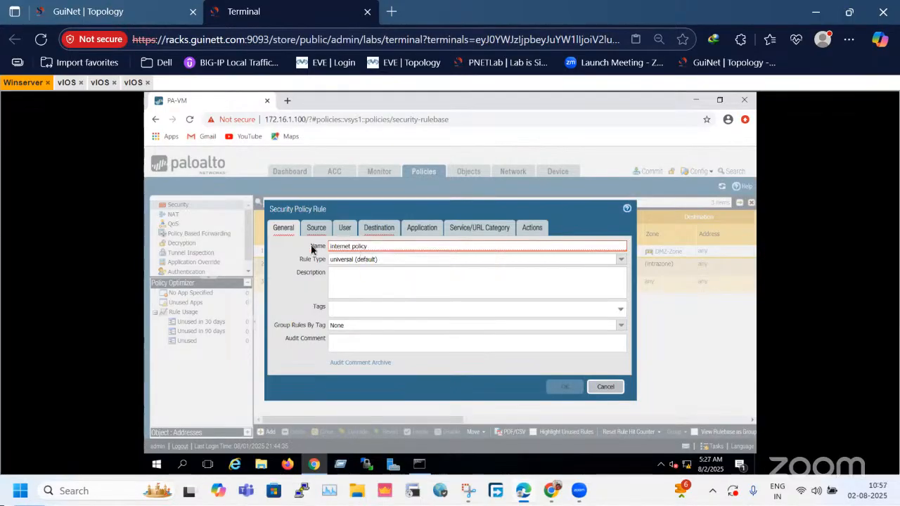
pyautogui.doubleClick(357, 247)
pyautogui.press('BackSpace')
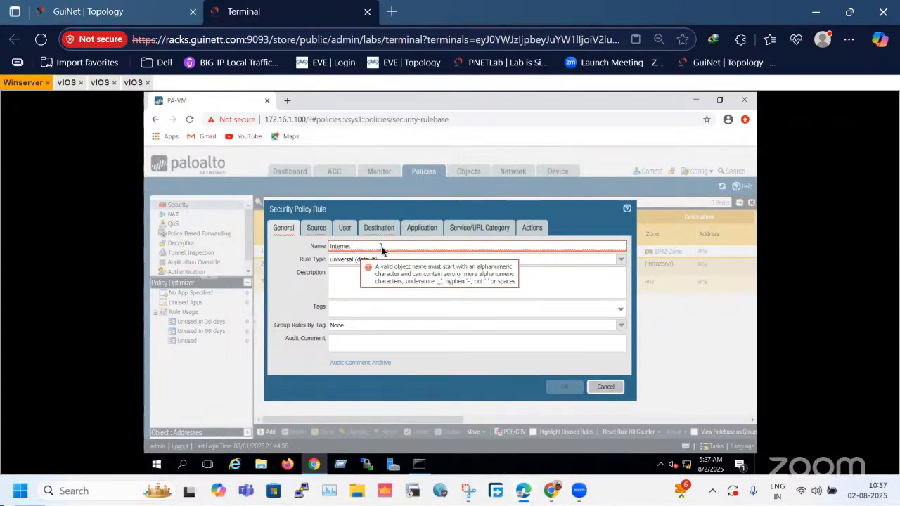
pyautogui.write('_policy')
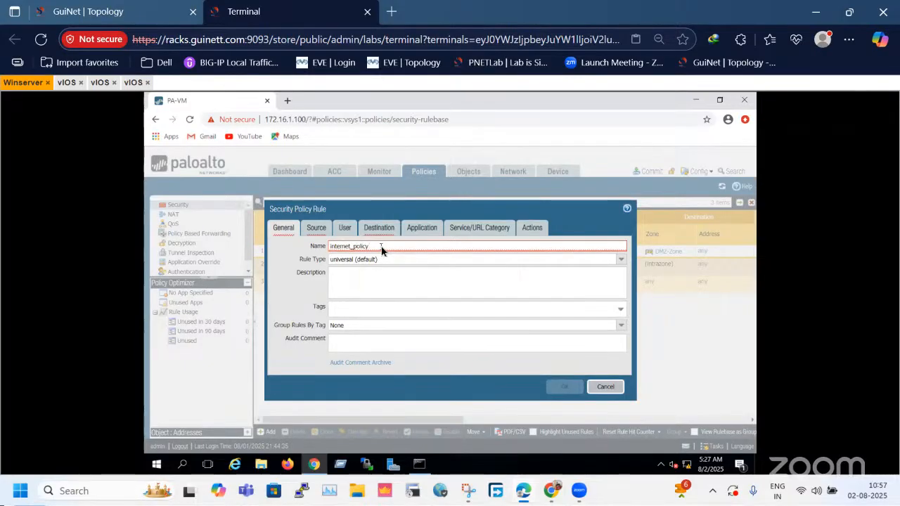
# Rename the new security rule internet-Policy and open its source settings.
pyautogui.press('BackSpace')
pyautogui.press('BackSpace')
pyautogui.press('BackSpace')
pyautogui.press('BackSpace')
pyautogui.press('BackSpace')
pyautogui.press('BackSpace')
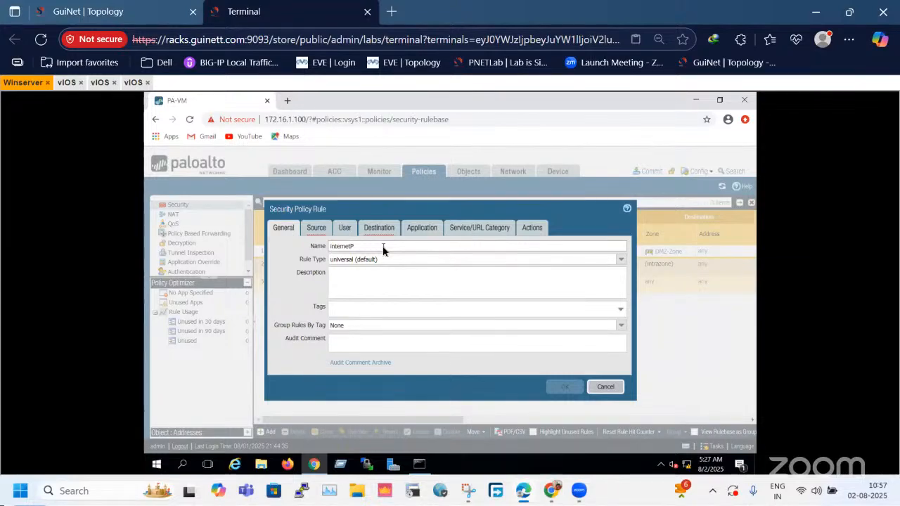
pyautogui.write('-Policy')
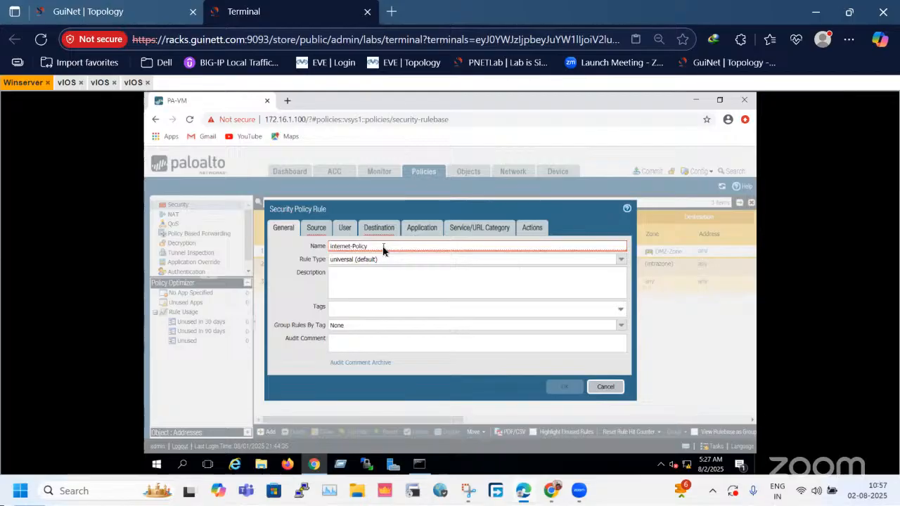
pyautogui.click(379, 286)
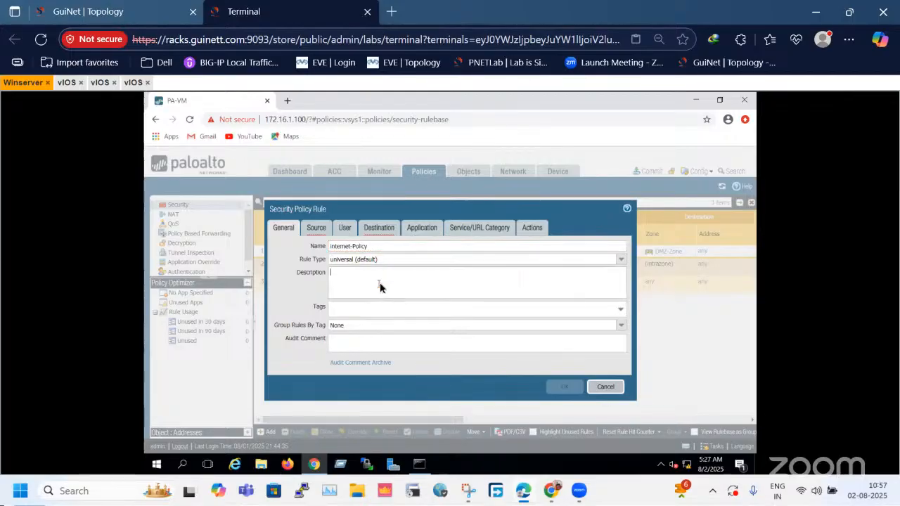
pyautogui.click(353, 249)
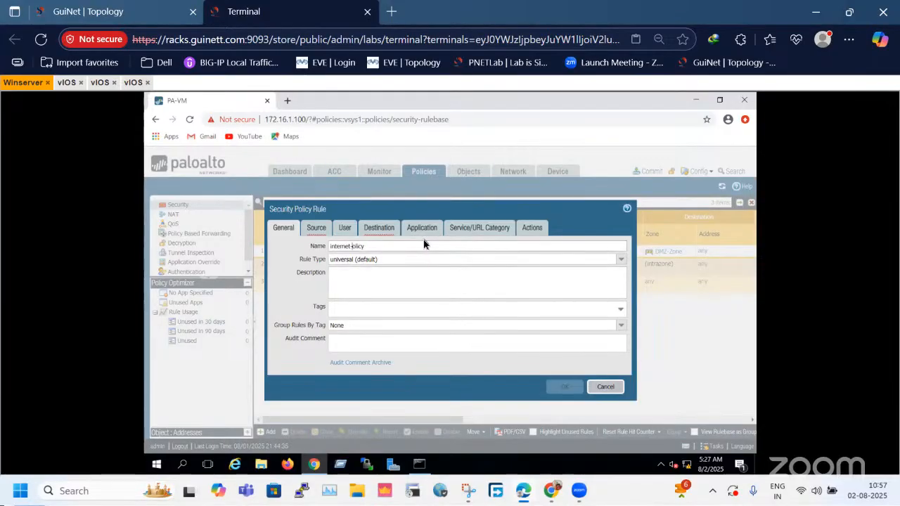
pyautogui.click(386, 284)
pyautogui.click(310, 227)
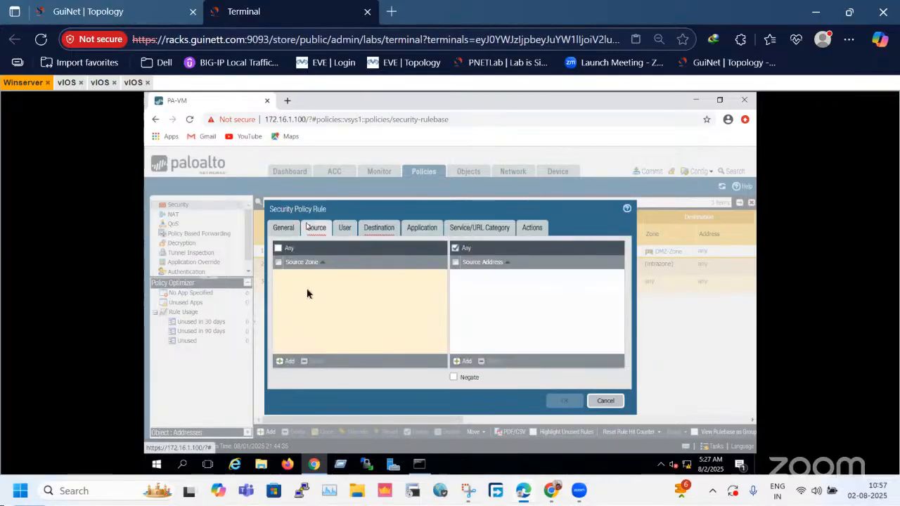
# Set the security rule's source zone to LAN-Zone and its destination zone to WAN-Zone.
pyautogui.click(289, 362)
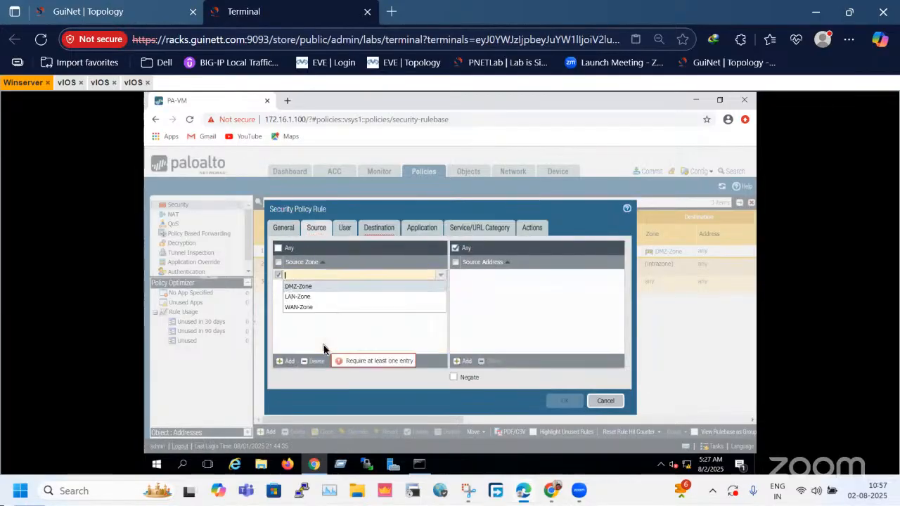
pyautogui.click(304, 296)
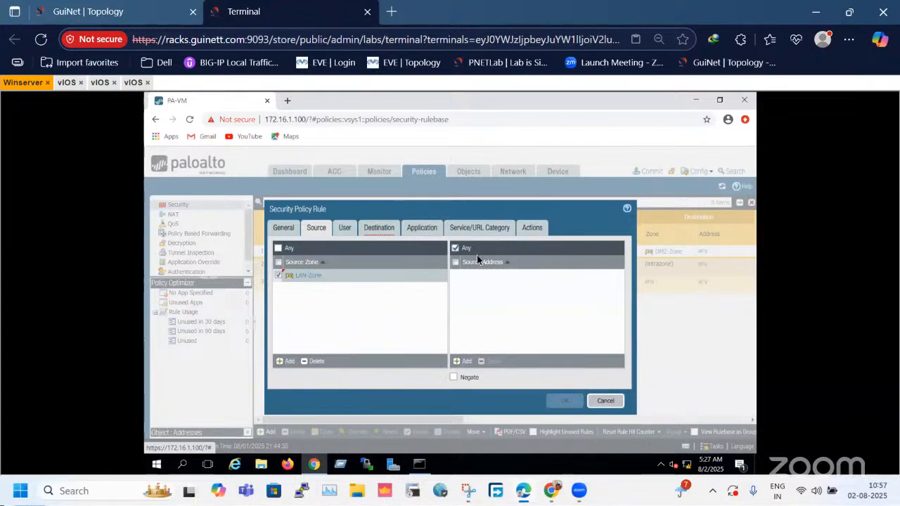
pyautogui.click(344, 228)
pyautogui.click(380, 228)
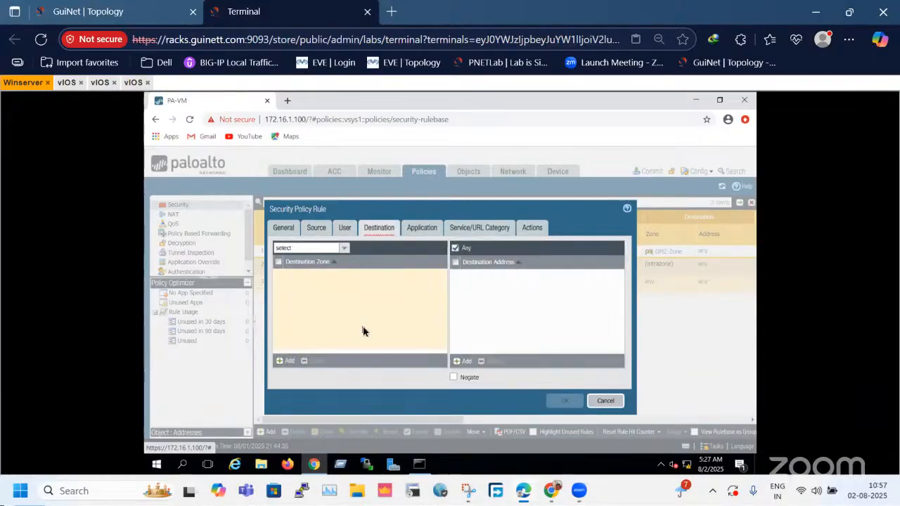
pyautogui.click(285, 360)
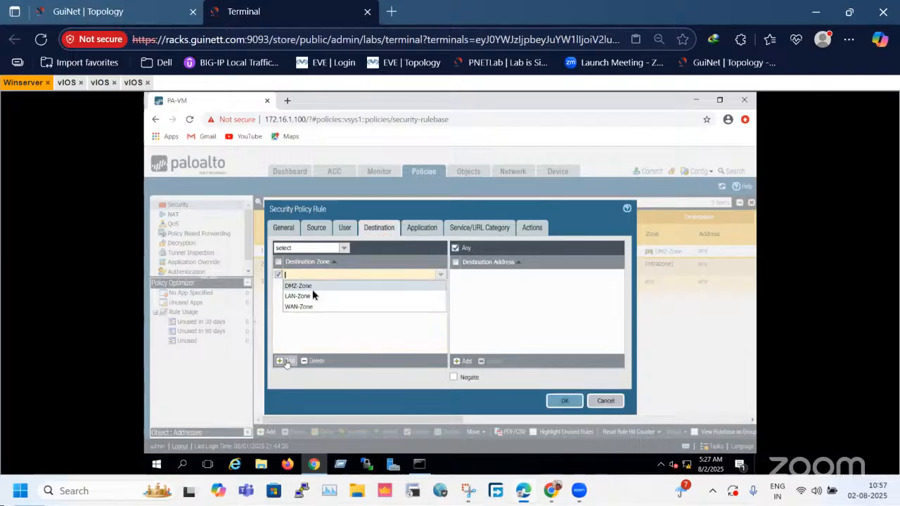
pyautogui.click(300, 307)
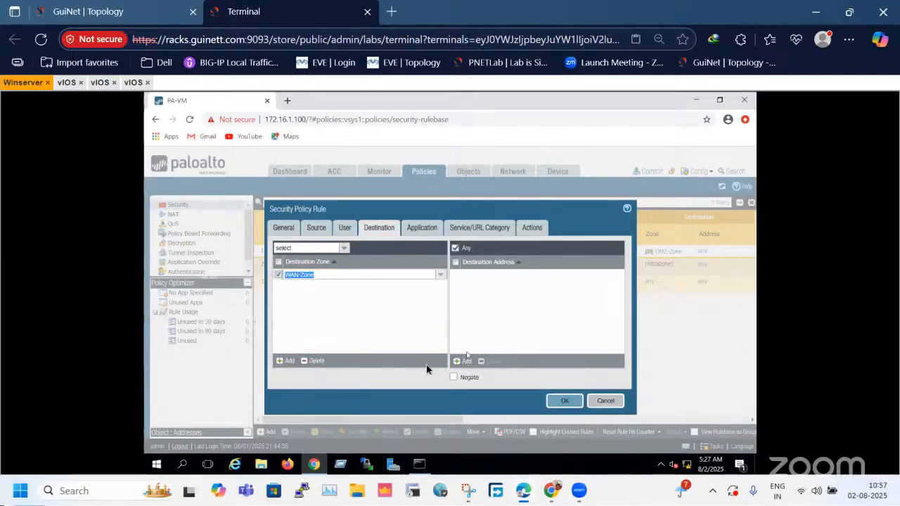
pyautogui.click(458, 362)
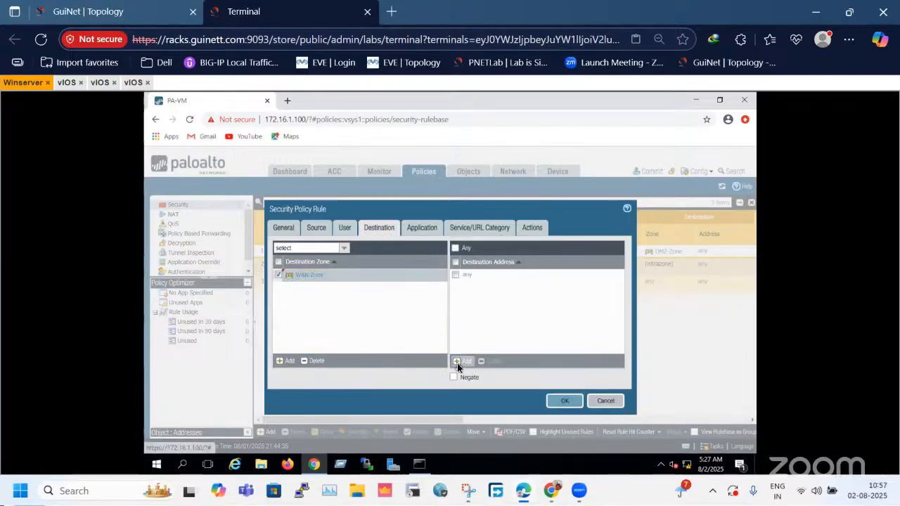
pyautogui.click(400, 314)
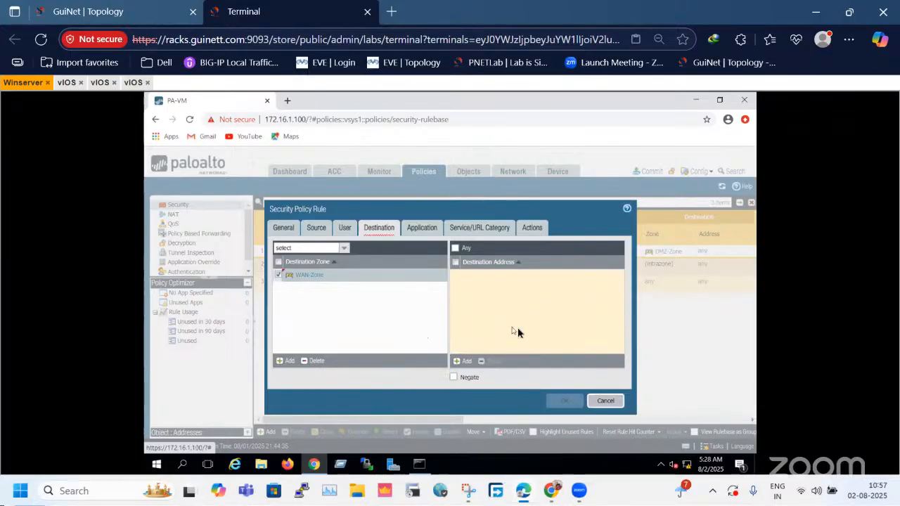
pyautogui.click(414, 227)
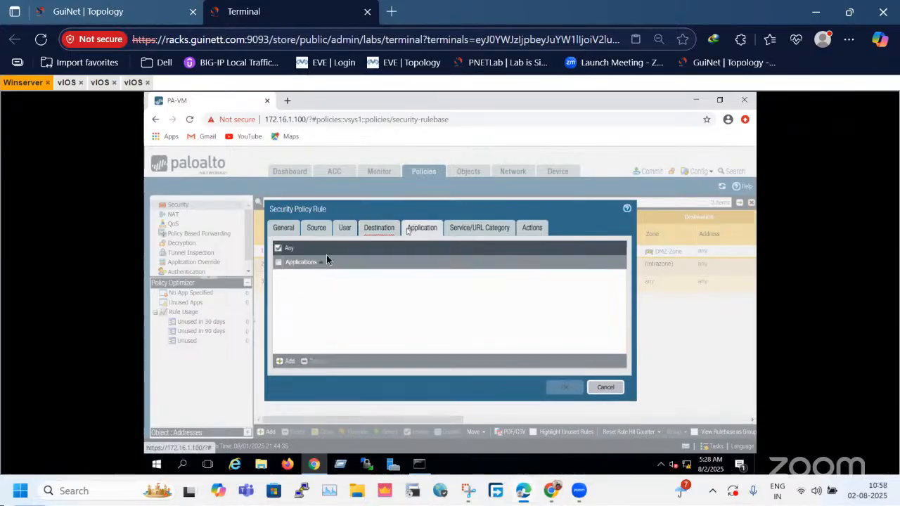
pyautogui.click(382, 234)
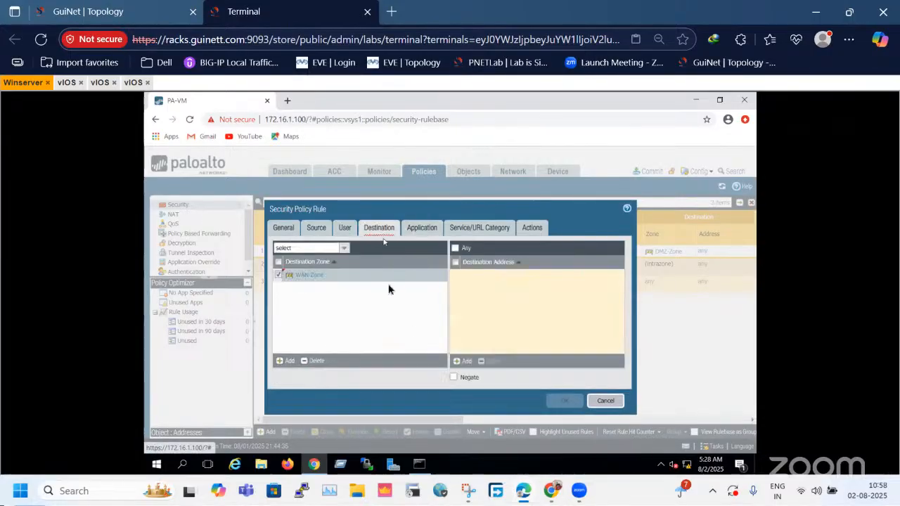
pyautogui.click(427, 231)
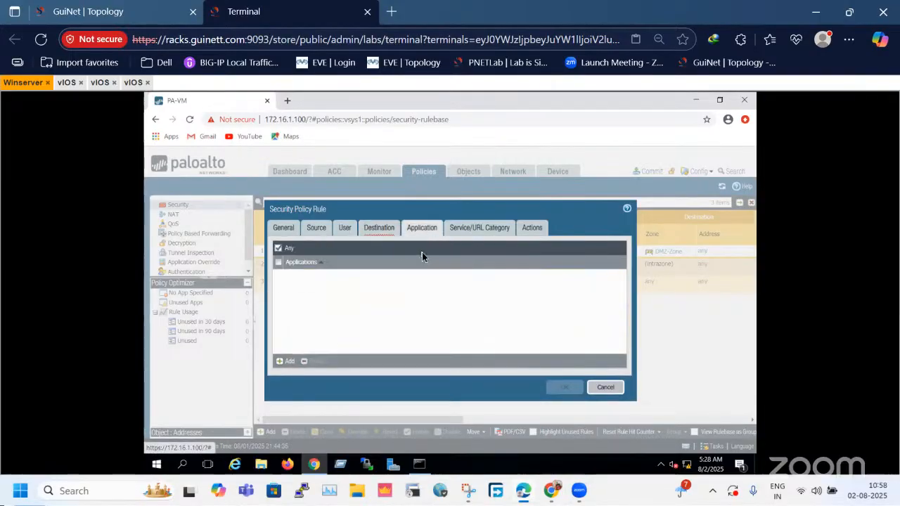
pyautogui.click(379, 228)
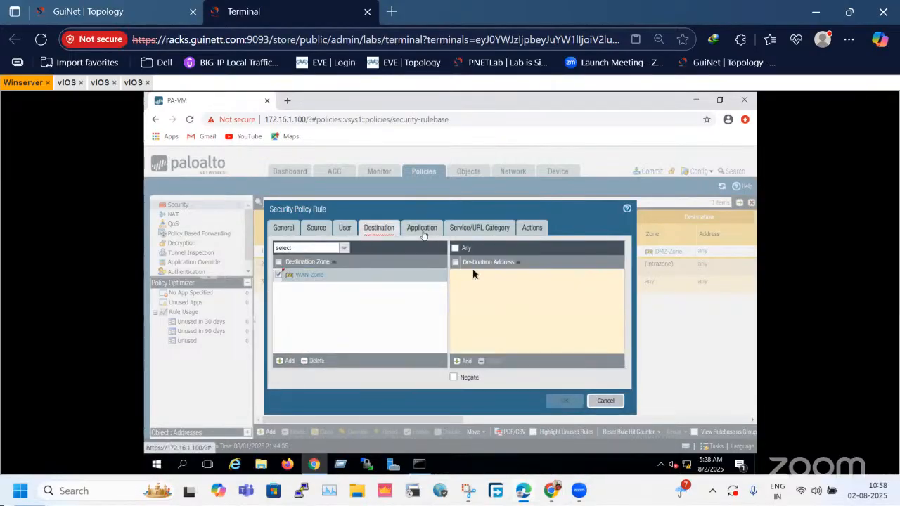
pyautogui.click(422, 230)
pyautogui.click(388, 232)
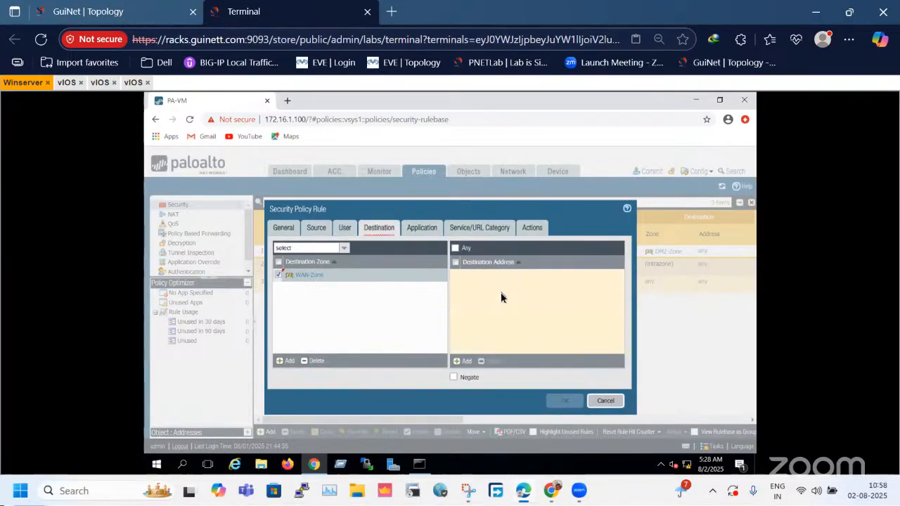
pyautogui.click(456, 248)
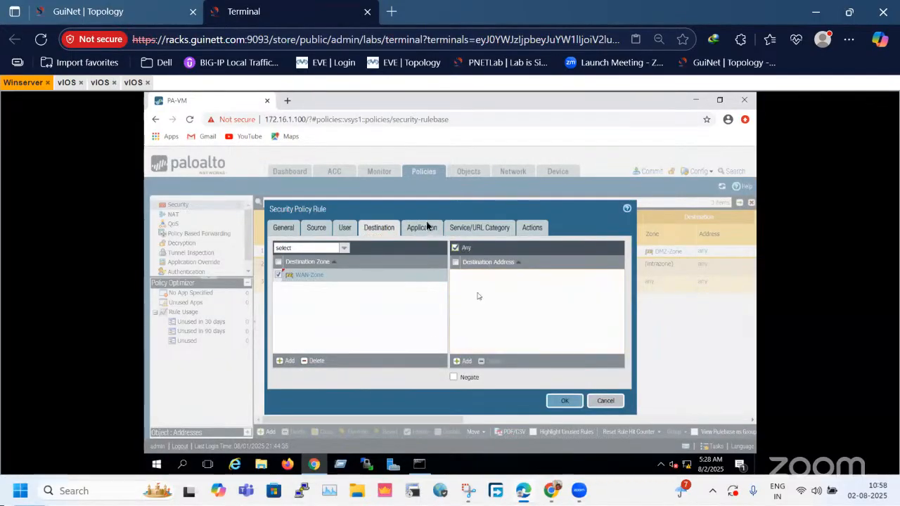
# Check the rule's application, service and action settings, save the rule with action Allow, and commit the firewall changes.
pyautogui.click(415, 228)
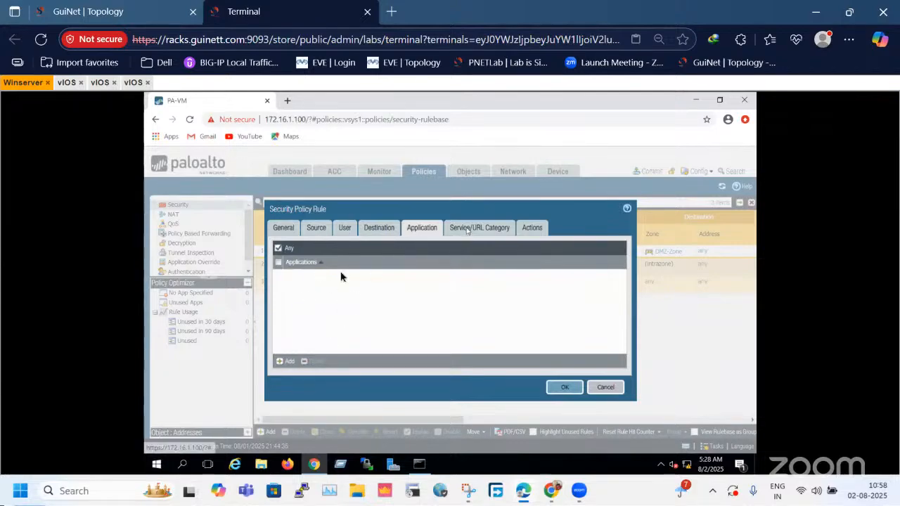
pyautogui.click(467, 229)
pyautogui.click(532, 227)
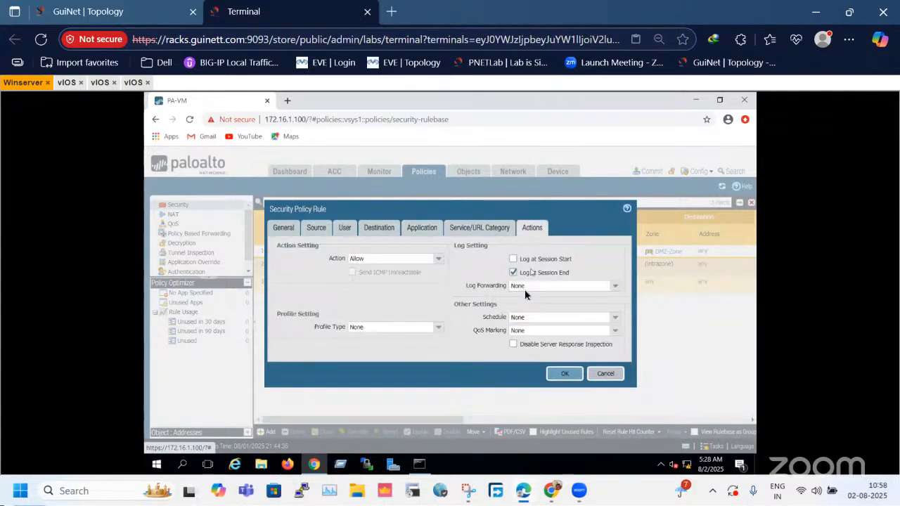
pyautogui.click(562, 375)
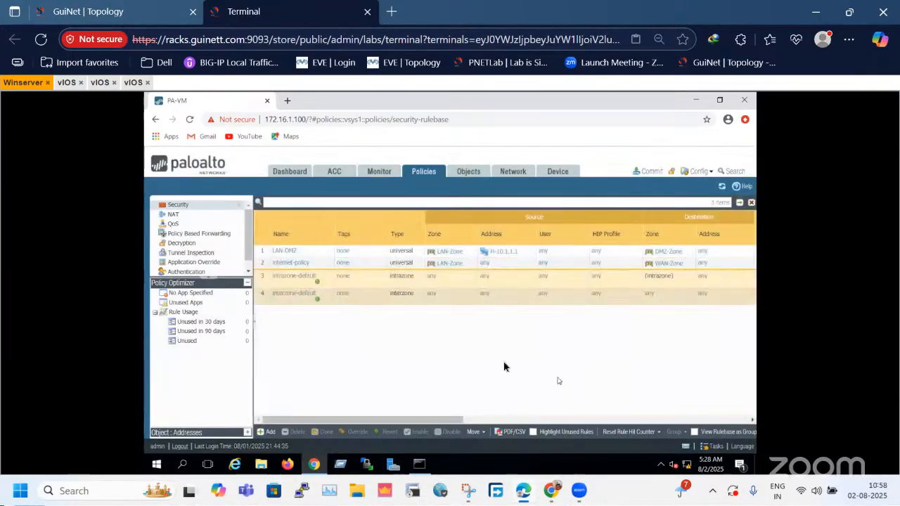
pyautogui.click(265, 266)
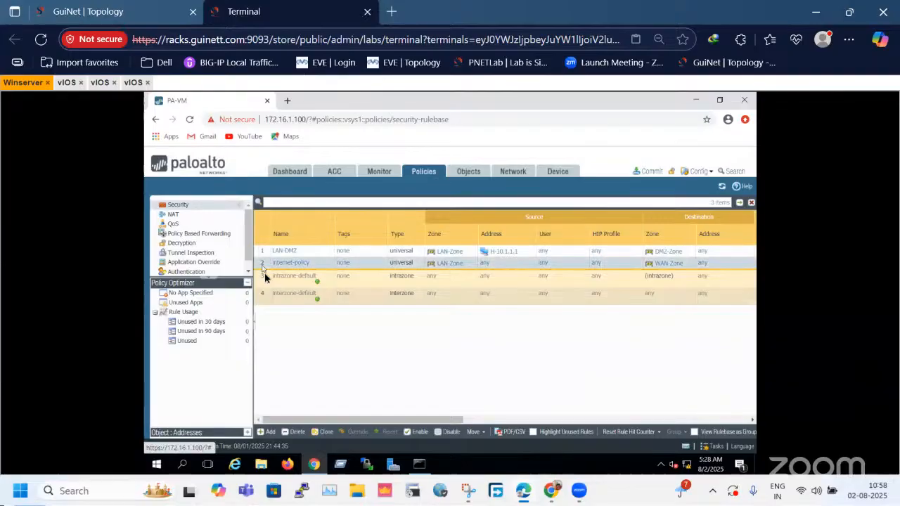
pyautogui.click(648, 172)
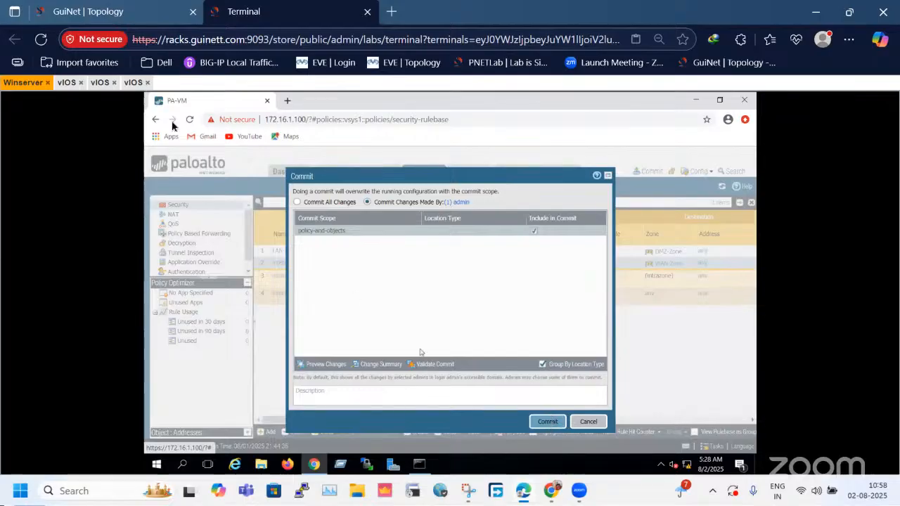
pyautogui.click(67, 83)
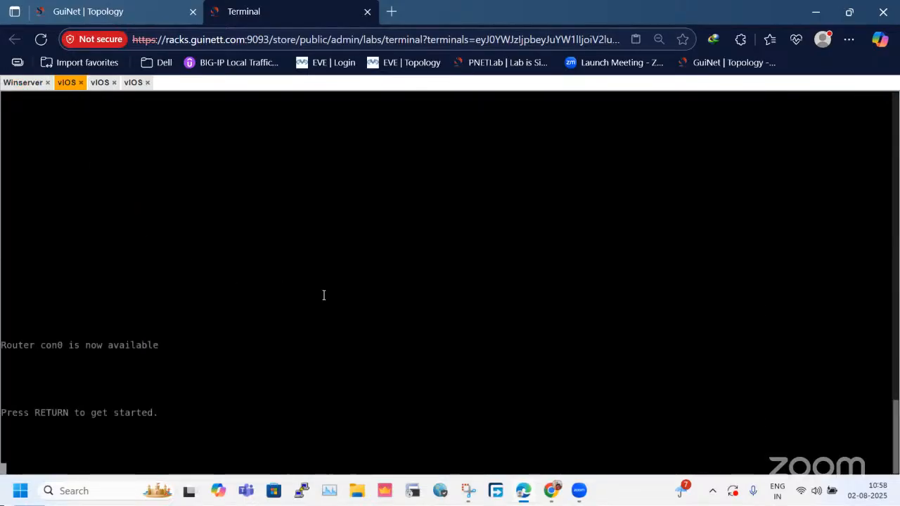
pyautogui.press('Return')
pyautogui.press('Return')
pyautogui.press('Return')
pyautogui.press('Return')
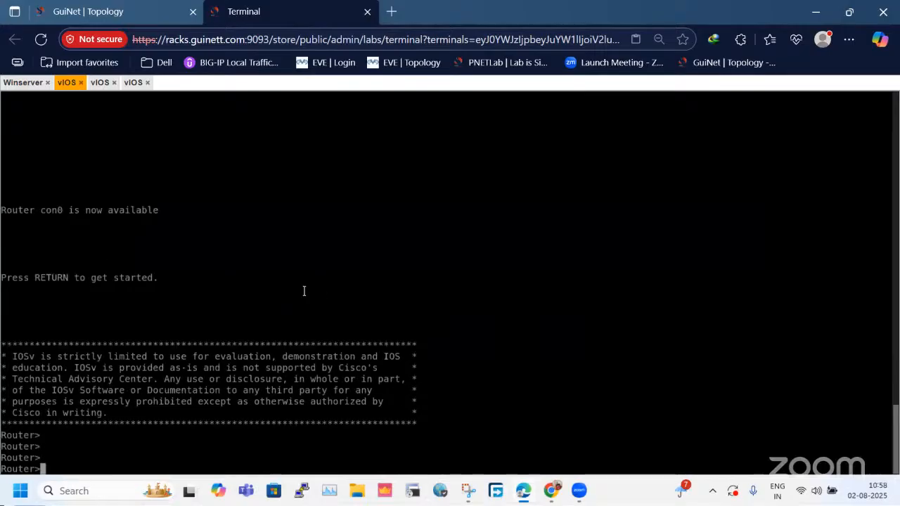
# Ping 8.8.8.8 from the console of the LAN router with address 10.1.1.1.
pyautogui.click(133, 82)
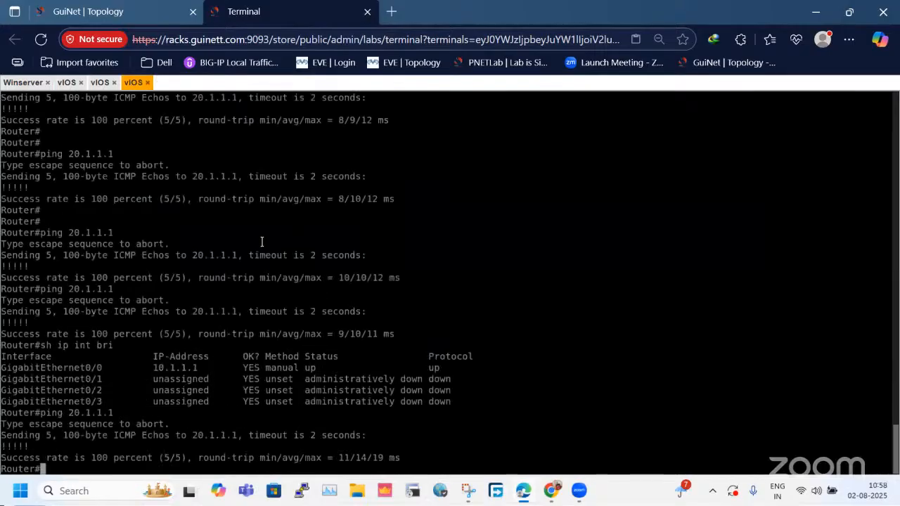
pyautogui.press('Return')
pyautogui.press('Return')
pyautogui.press('Return')
pyautogui.press('Return')
pyautogui.write('p')
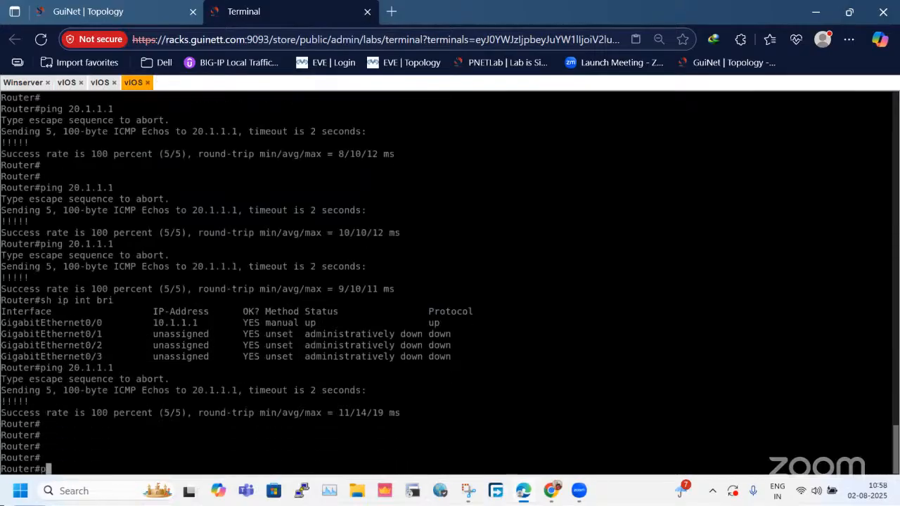
pyautogui.write('ing 8.8.8.8')
pyautogui.press('Return')
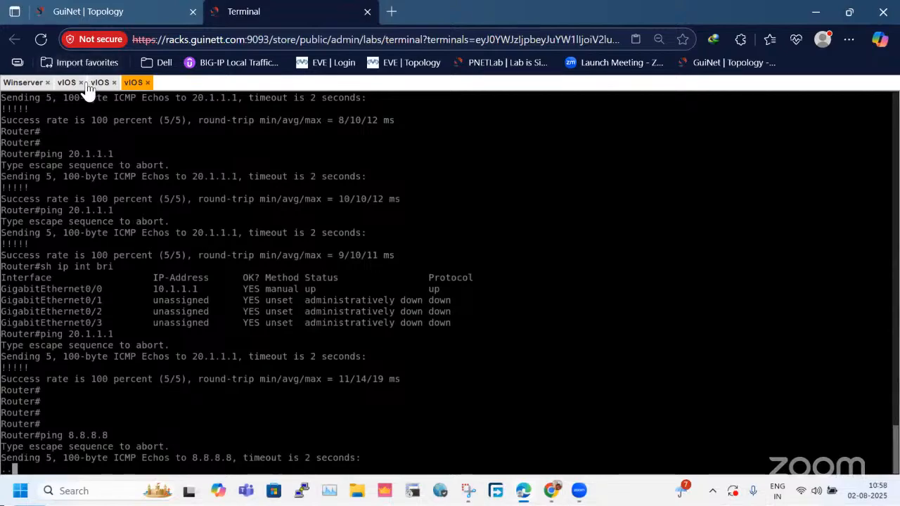
# Check the firewall's commit status on Winserver and the ping output on the LAN router's console.
pyautogui.click(28, 83)
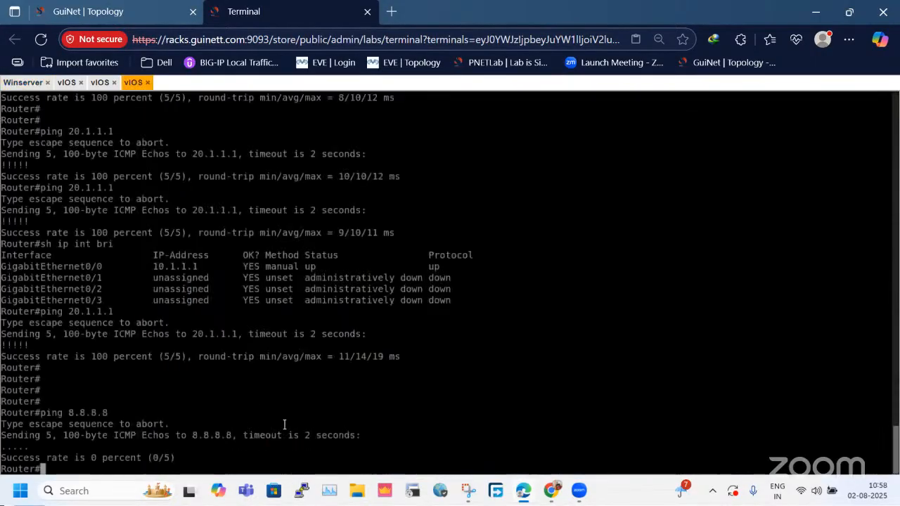
pyautogui.click(135, 82)
pyautogui.click(68, 83)
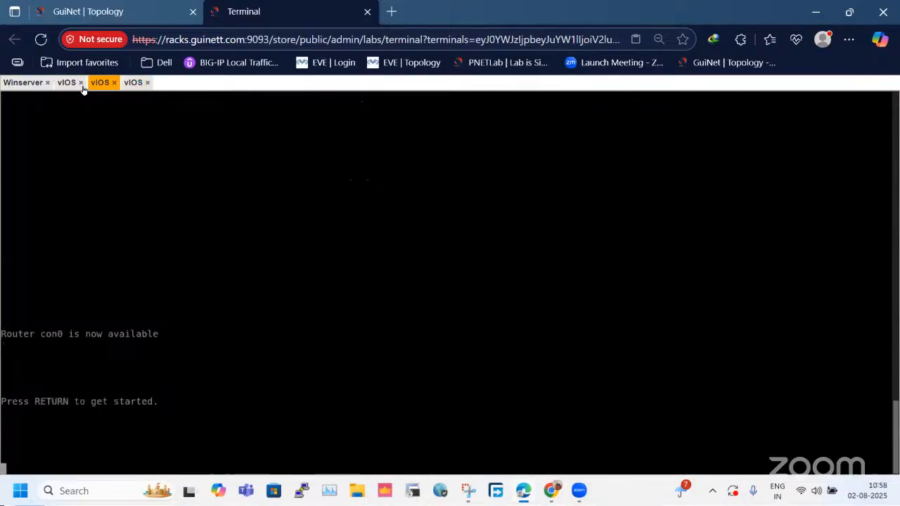
pyautogui.click(99, 83)
pyautogui.click(135, 83)
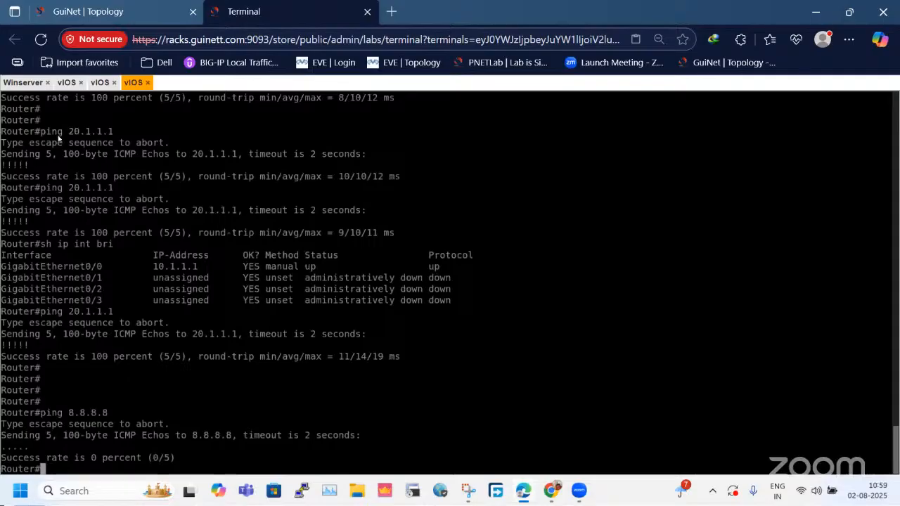
pyautogui.click(6, 85)
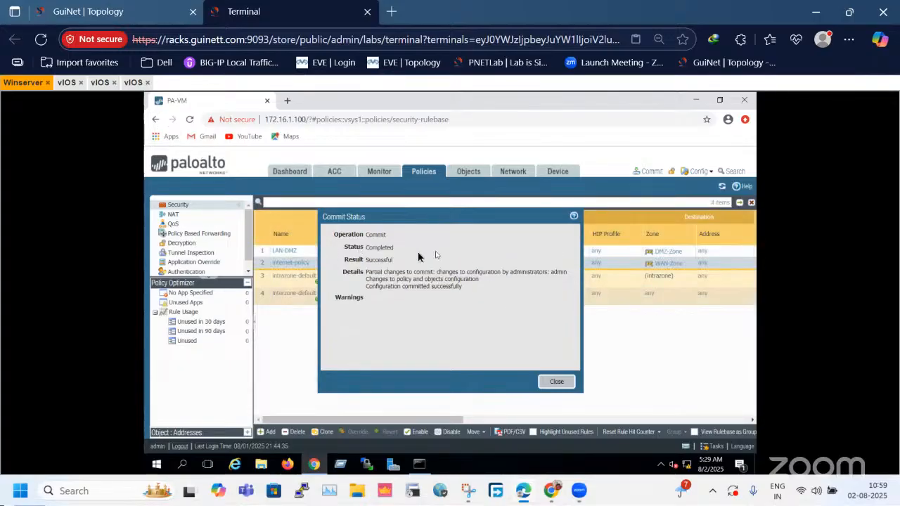
pyautogui.moveTo(352, 248); pyautogui.dragTo(387, 258)
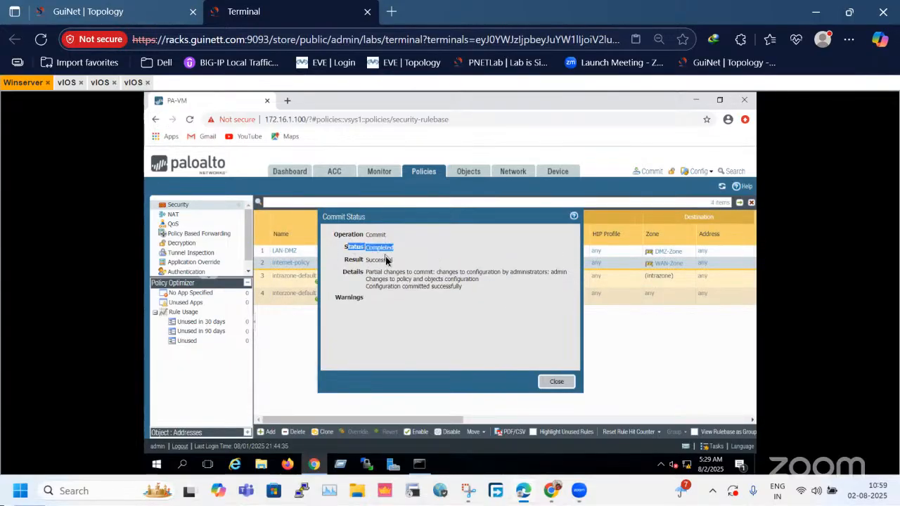
# Repeat the ping to 8.8.8.8 twice from the LAN router's console.
pyautogui.click(133, 83)
pyautogui.press('Up')
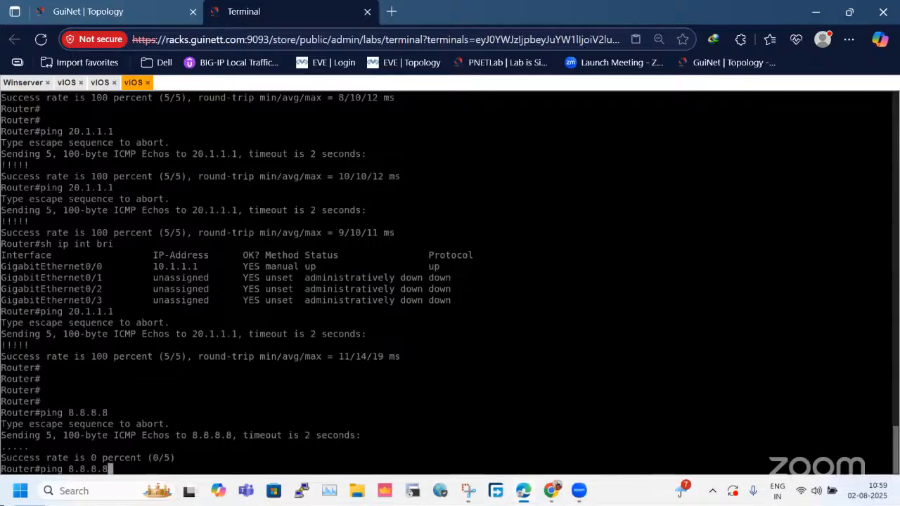
pyautogui.press('Return')
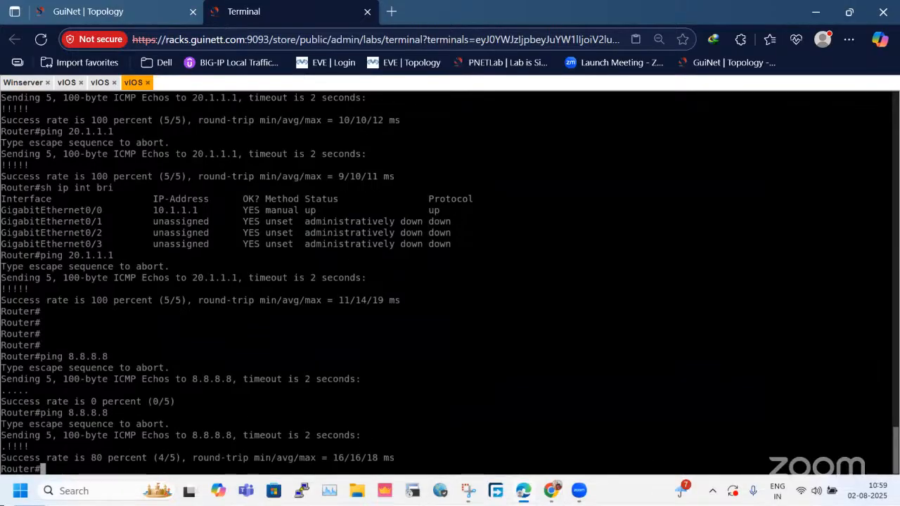
pyautogui.press('Return')
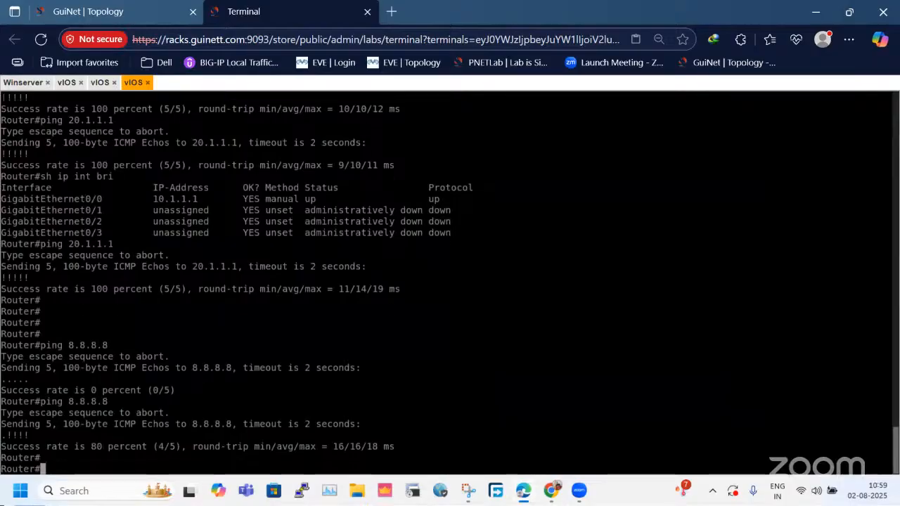
pyautogui.press('Up')
pyautogui.press('Return')
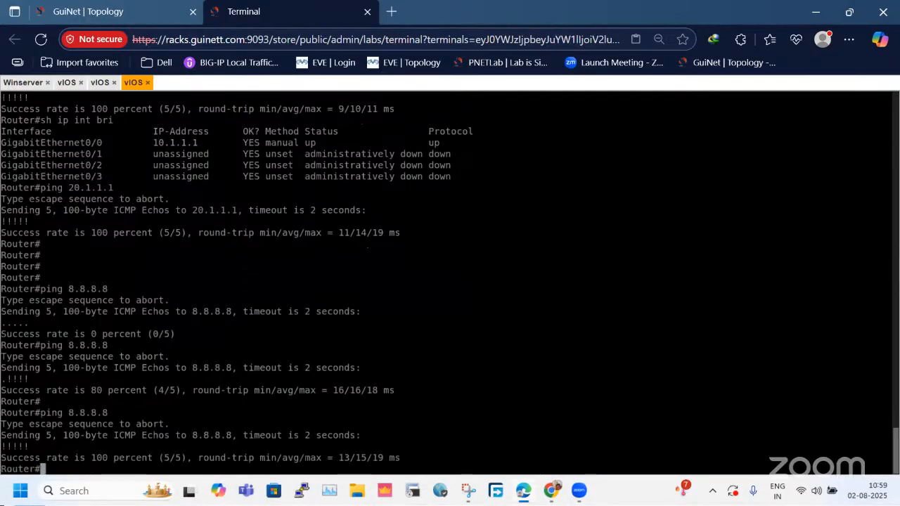
# Return to Winserver, close the commit status, and refresh the firewall's Session Browser to look for active sessions.
pyautogui.click(24, 83)
pyautogui.click(567, 388)
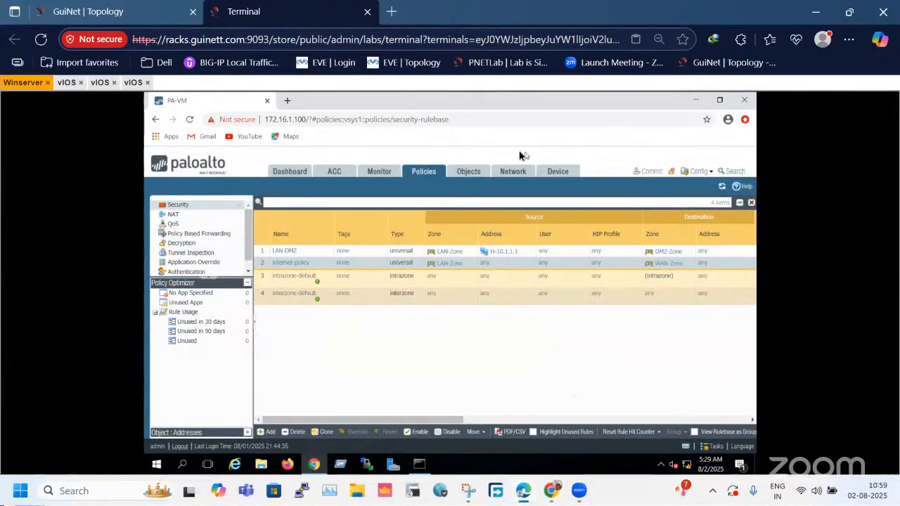
pyautogui.click(371, 171)
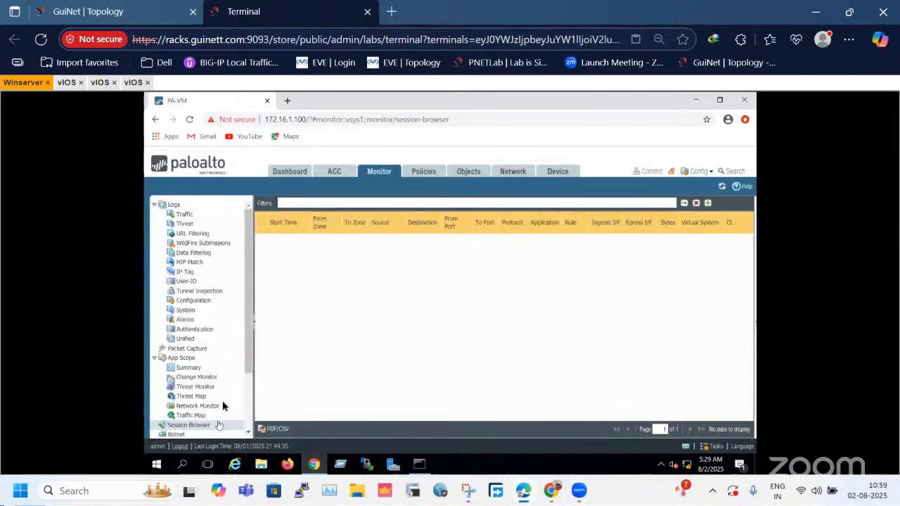
pyautogui.click(724, 187)
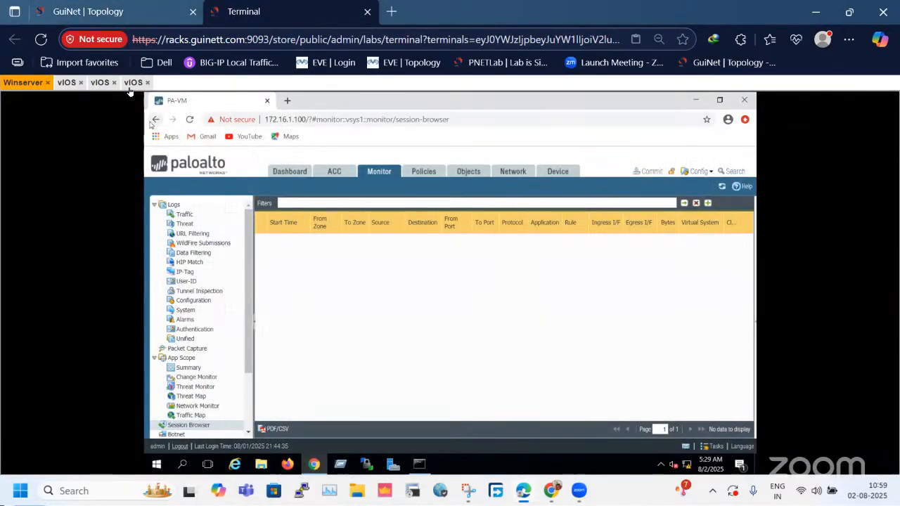
# Ping 8.8.8.8 once more from the LAN router's console to generate fresh traffic.
pyautogui.click(133, 82)
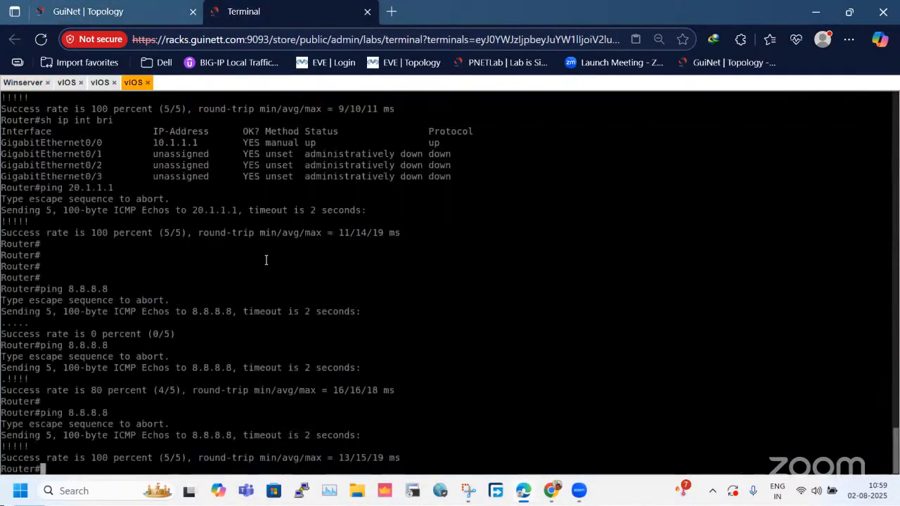
pyautogui.press('Up')
pyautogui.press('Return')
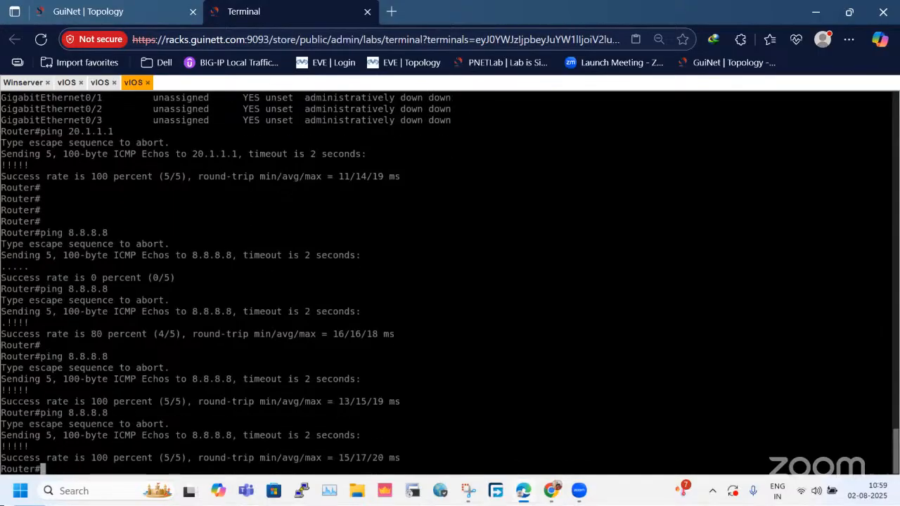
# On Winserver, expand the first 10.1.1.1 to 8.8.8.8 ping session and capture its details with Snipping Tool, maximized for annotation.
pyautogui.click(24, 83)
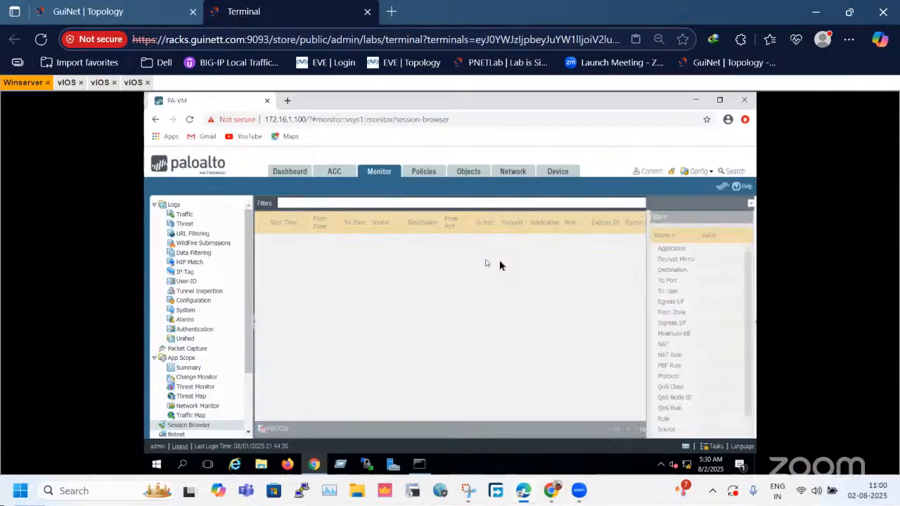
pyautogui.click(260, 240)
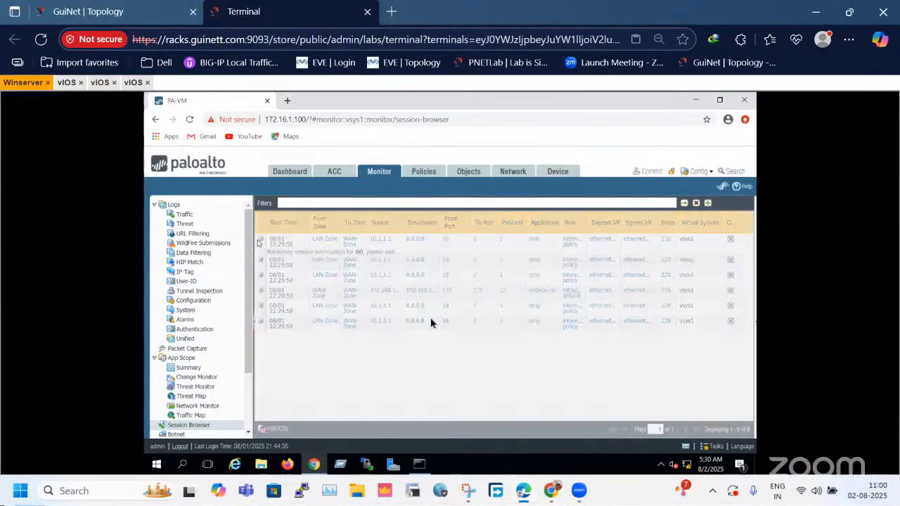
pyautogui.click(466, 490)
pyautogui.click(313, 151)
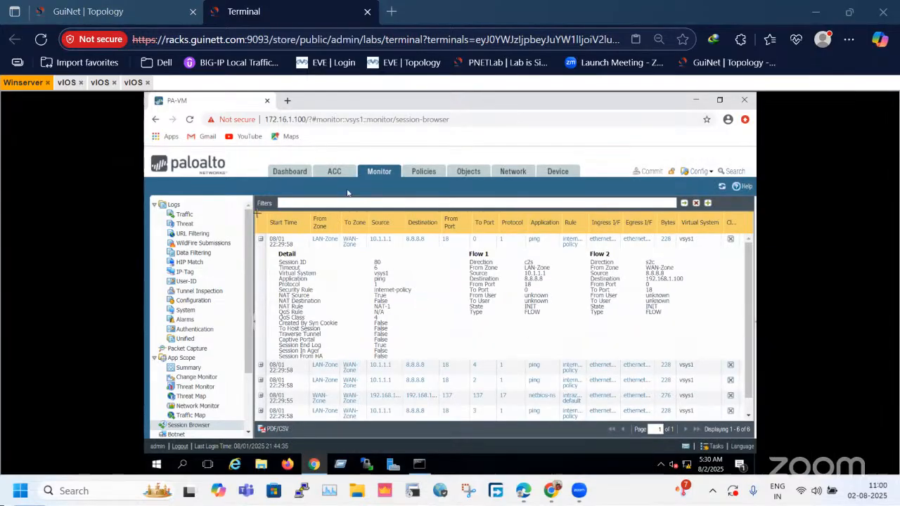
pyautogui.moveTo(254, 214); pyautogui.dragTo(743, 364)
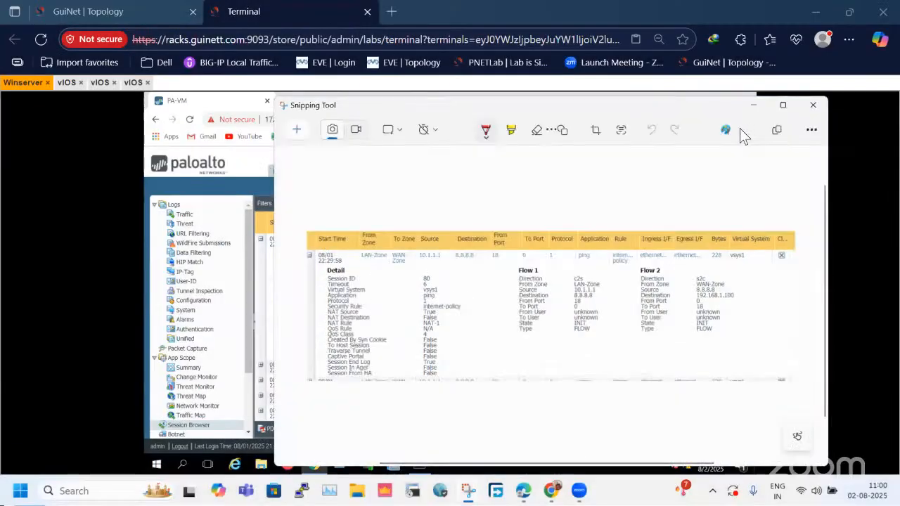
pyautogui.doubleClick(682, 107)
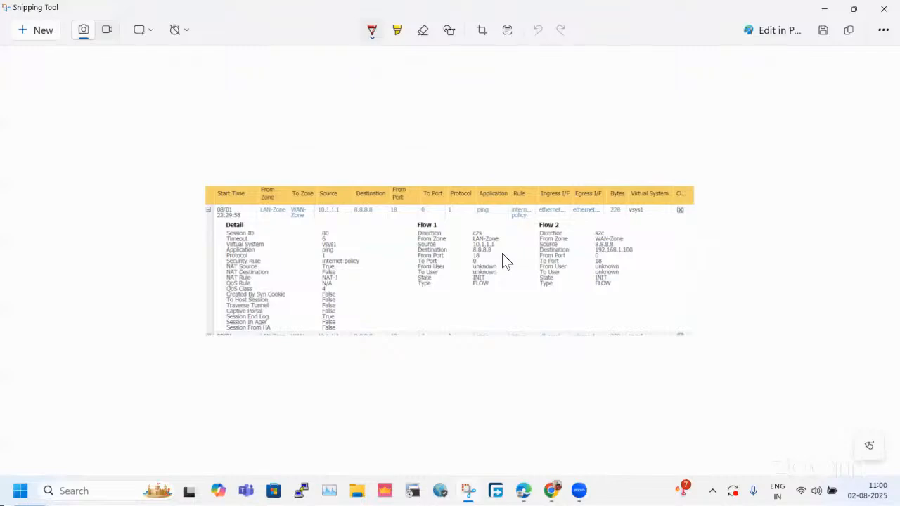
# Underline the zone, source and destination entries of Flow 1 and Flow 2 in red, with a vertical line beside Flow 2.
pyautogui.moveTo(405, 241); pyautogui.dragTo(508, 237)
pyautogui.moveTo(630, 239); pyautogui.dragTo(649, 239)
pyautogui.moveTo(498, 244); pyautogui.dragTo(504, 244)
pyautogui.moveTo(496, 250); pyautogui.dragTo(517, 250)
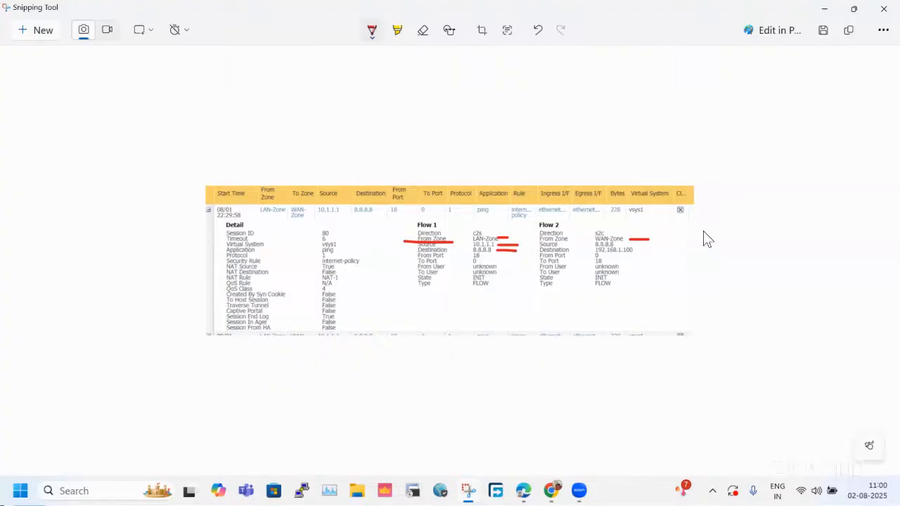
pyautogui.moveTo(650, 286); pyautogui.dragTo(652, 229)
pyautogui.moveTo(532, 252); pyautogui.dragTo(628, 253)
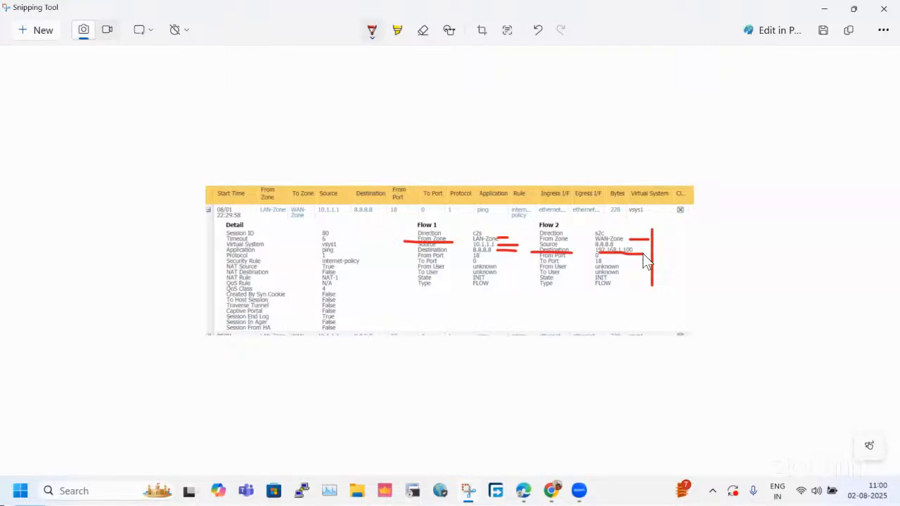
# Sketch a firewall box above the captured session table, with a line on each side and an arched arrow over it.
pyautogui.moveTo(514, 107)
pyautogui.mouseDown()
pyautogui.moveTo(514, 149)
pyautogui.moveTo(568, 146)
pyautogui.mouseUp()
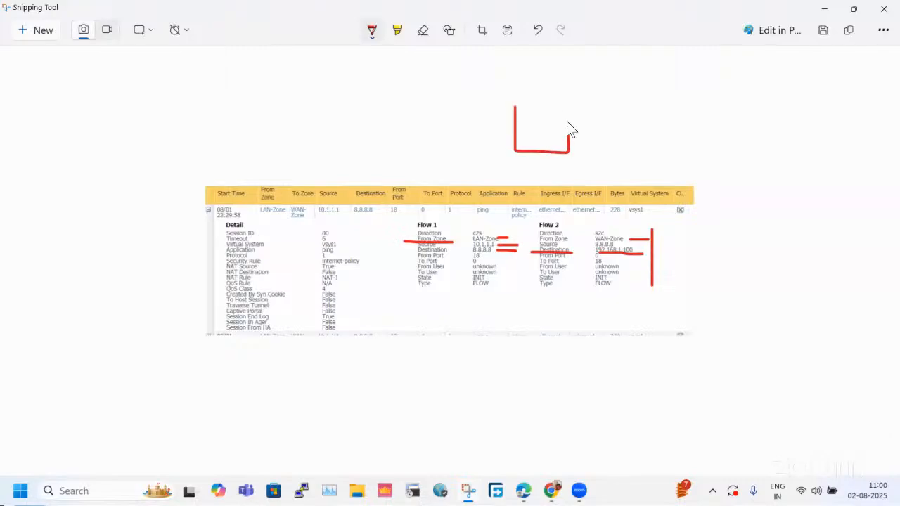
pyautogui.moveTo(552, 101); pyautogui.dragTo(516, 104)
pyautogui.moveTo(370, 141); pyautogui.dragTo(674, 128)
pyautogui.moveTo(482, 130)
pyautogui.mouseDown()
pyautogui.moveTo(475, 98)
pyautogui.moveTo(568, 54)
pyautogui.moveTo(589, 108)
pyautogui.moveTo(596, 98)
pyautogui.mouseUp()
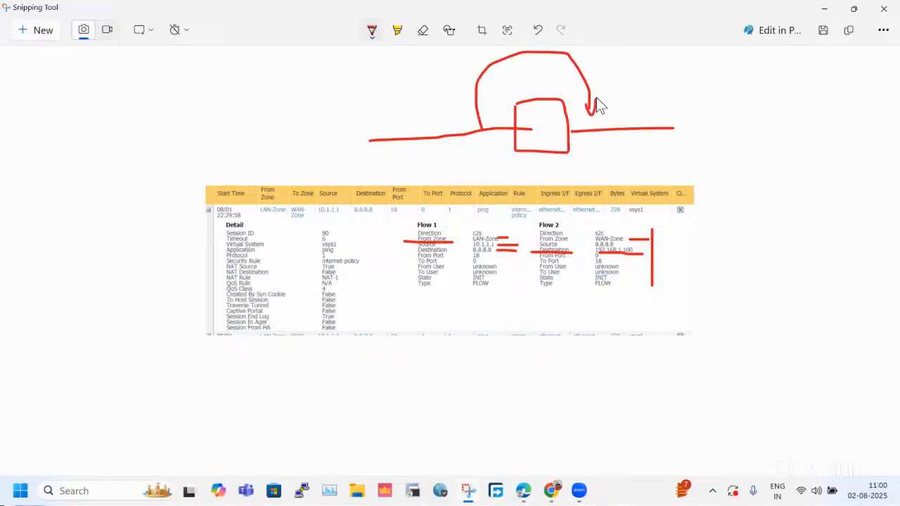
# Loop both sides of the sketched firewall box, and add an outgoing arrow, an outer oval and a return arrow.
pyautogui.moveTo(524, 100)
pyautogui.mouseDown()
pyautogui.moveTo(374, 98)
pyautogui.moveTo(382, 182)
pyautogui.moveTo(526, 159)
pyautogui.mouseUp()
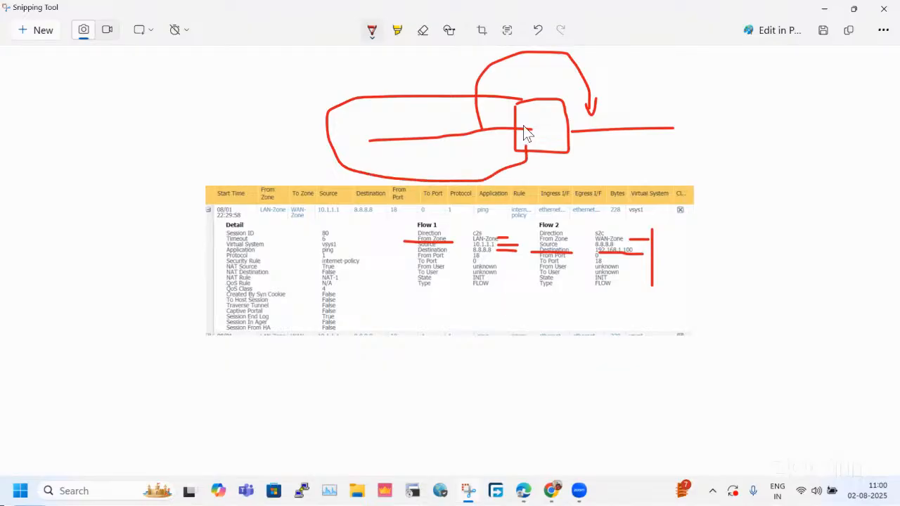
pyautogui.moveTo(511, 101); pyautogui.dragTo(524, 129)
pyautogui.moveTo(616, 105); pyautogui.dragTo(564, 113)
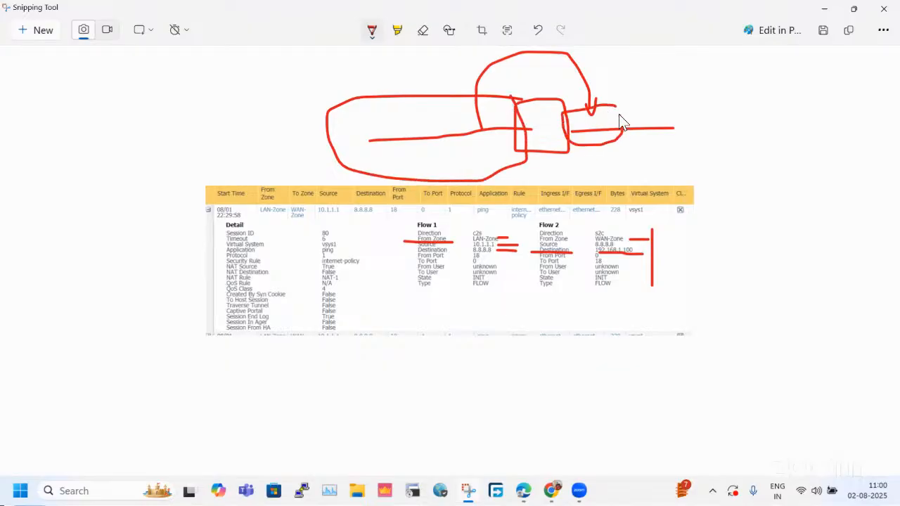
pyautogui.moveTo(619, 104); pyautogui.dragTo(618, 142)
pyautogui.moveTo(492, 165)
pyautogui.mouseDown()
pyautogui.moveTo(563, 192)
pyautogui.moveTo(610, 181)
pyautogui.moveTo(616, 163)
pyautogui.mouseUp()
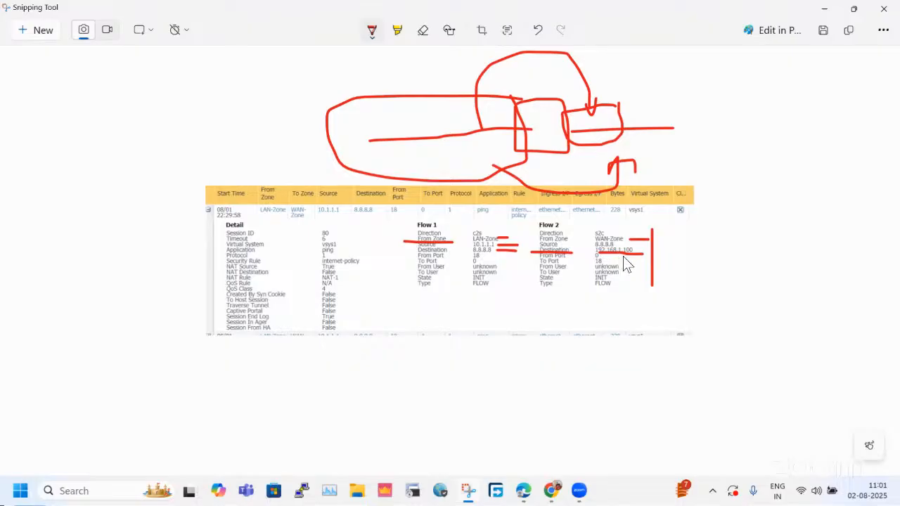
pyautogui.moveTo(723, 85); pyautogui.dragTo(689, 130)
pyautogui.moveTo(743, 205)
pyautogui.mouseDown()
pyautogui.moveTo(648, 161)
pyautogui.moveTo(671, 154)
pyautogui.mouseUp()
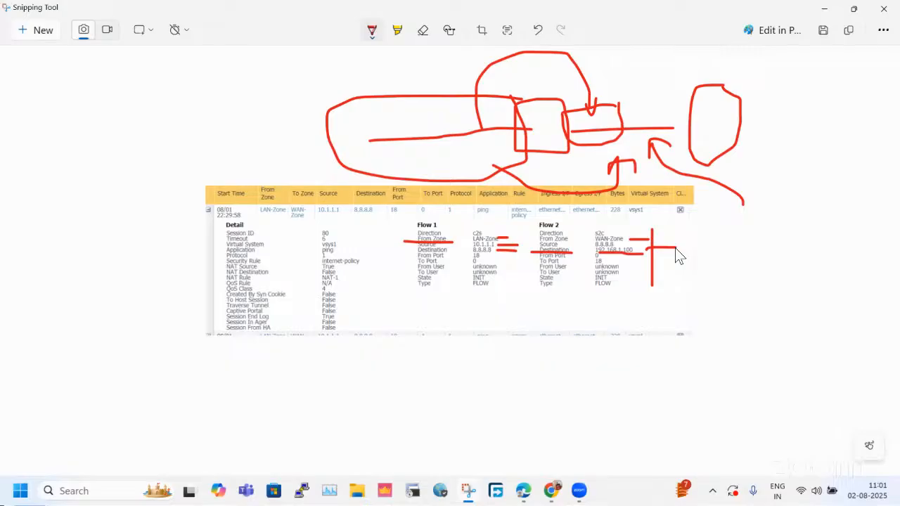
# Mark Flow 2's source and the NAT source, NAT rule and security rule entries in red, undoing the stray stroke.
pyautogui.moveTo(532, 246); pyautogui.dragTo(572, 243)
pyautogui.moveTo(212, 271); pyautogui.dragTo(301, 271)
pyautogui.moveTo(222, 280); pyautogui.dragTo(279, 278)
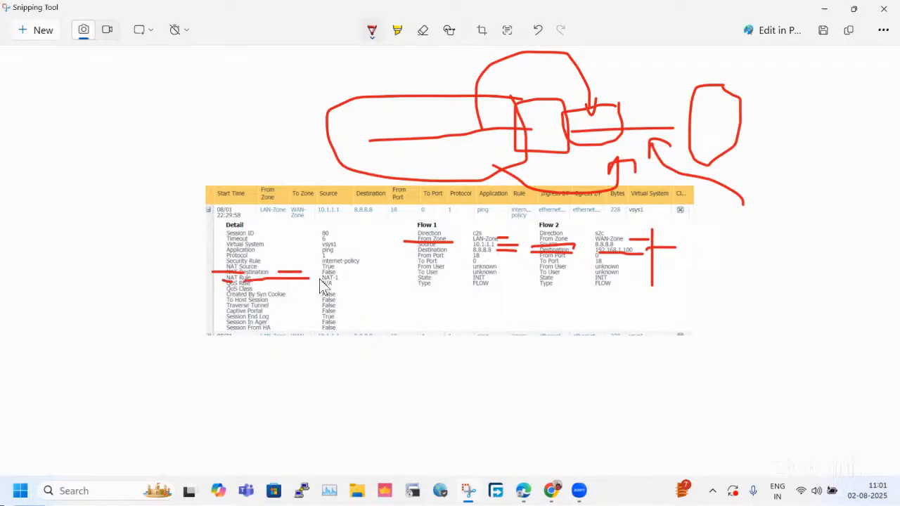
pyautogui.hotkey('ctrl', 'z')
pyautogui.moveTo(215, 257); pyautogui.dragTo(243, 258)
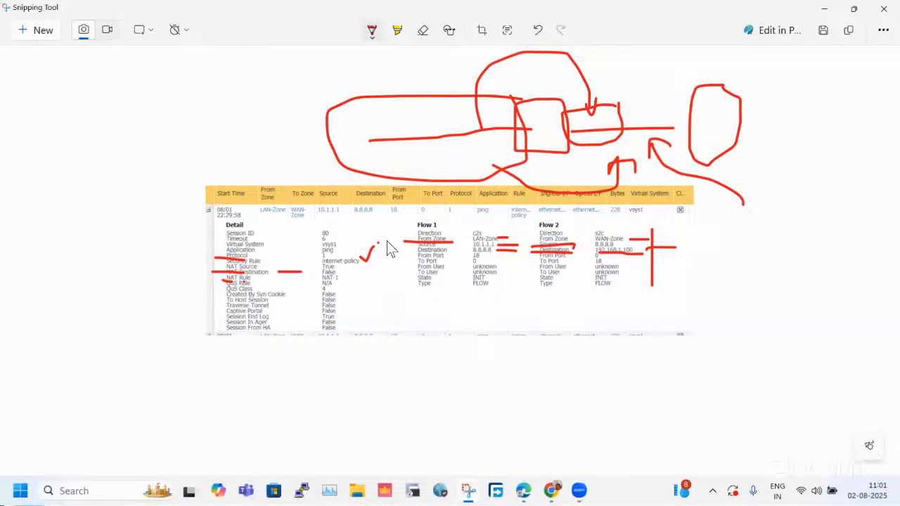
# Restore the annotated snip's window to its smaller size and minimize it.
pyautogui.doubleClick(286, 8)
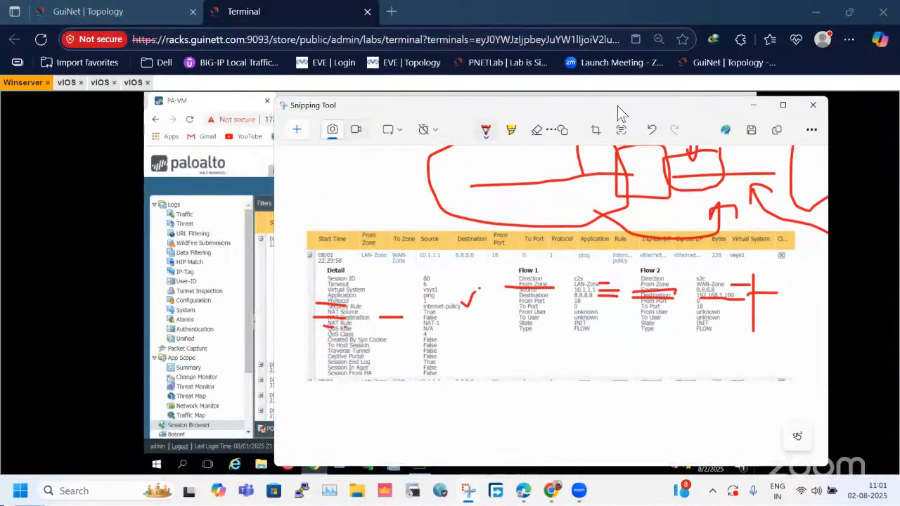
pyautogui.moveTo(618, 105); pyautogui.dragTo(507, 112)
pyautogui.click(650, 114)
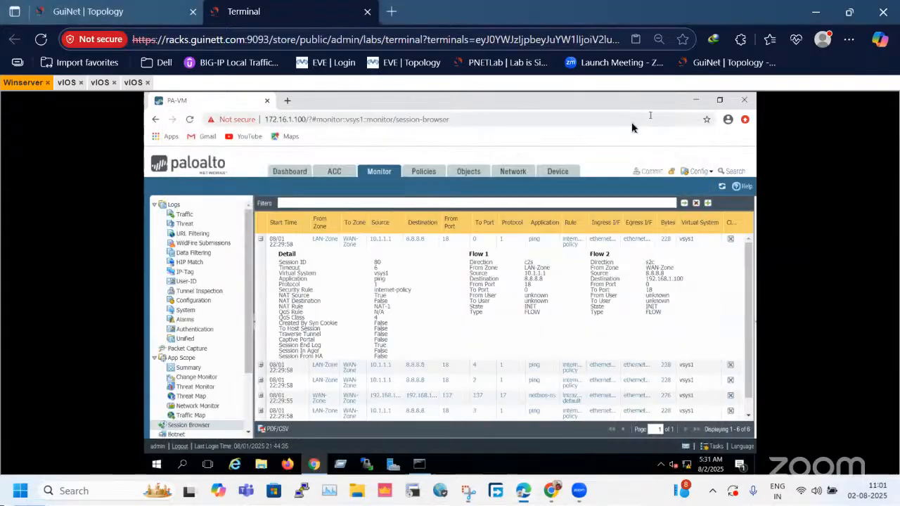
# Compare the lab topology's layout with the expanded ping session in the firewall's Session Browser.
pyautogui.click(88, 11)
pyautogui.moveTo(455, 280); pyautogui.dragTo(530, 326)
pyautogui.click(529, 326)
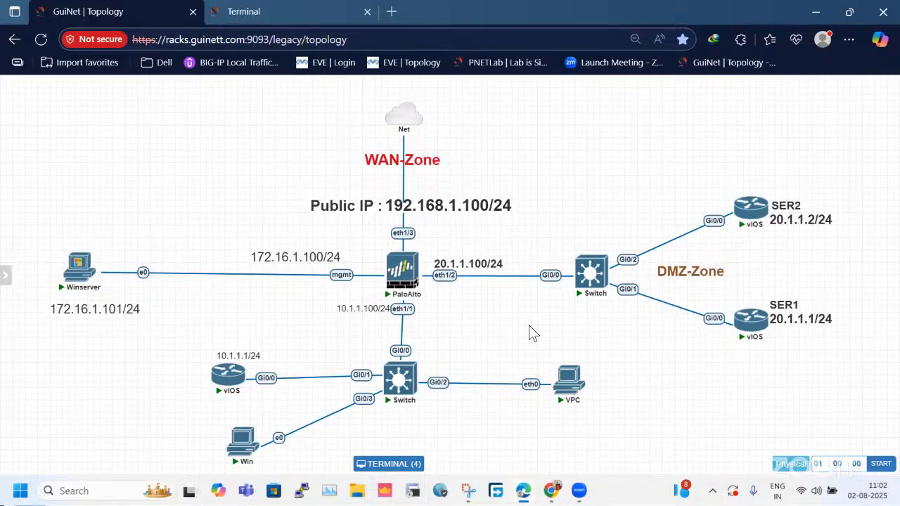
pyautogui.click(257, 10)
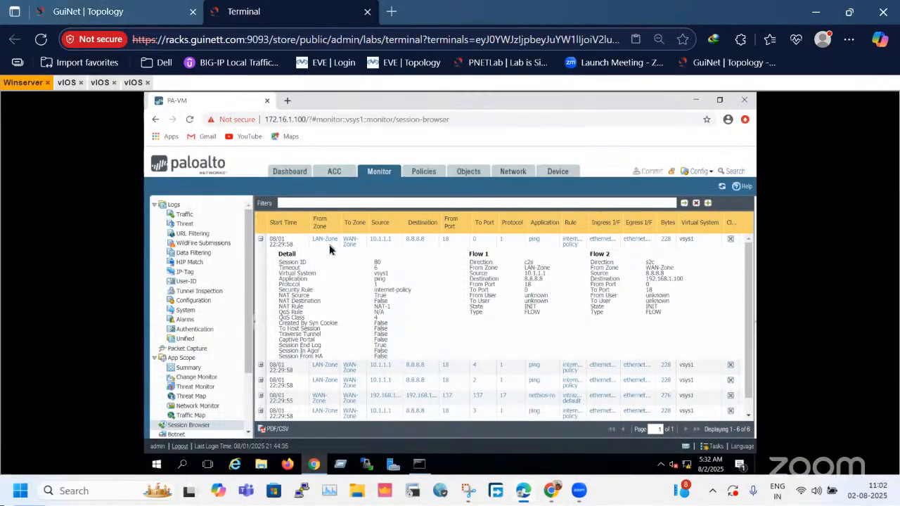
# Move the topology's public IP label slightly lower towards eth1/3, and briefly highlight it together with the WAN-Zone label.
pyautogui.click(106, 11)
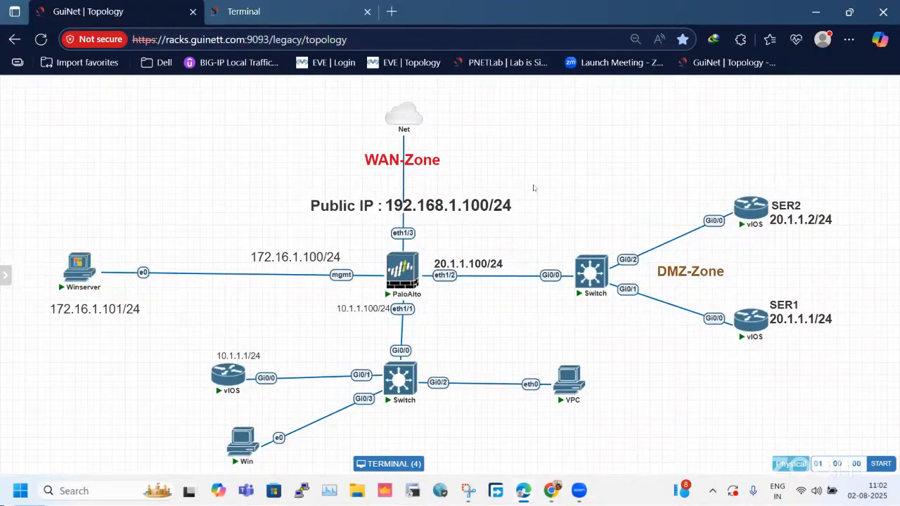
pyautogui.moveTo(487, 204)
pyautogui.mouseDown()
pyautogui.moveTo(492, 188)
pyautogui.moveTo(483, 214)
pyautogui.mouseUp()
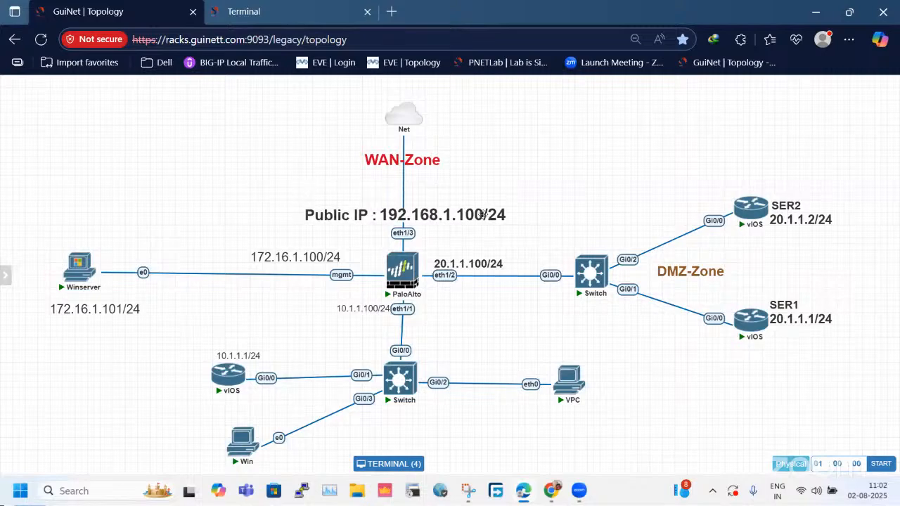
pyautogui.moveTo(223, 140); pyautogui.dragTo(560, 211)
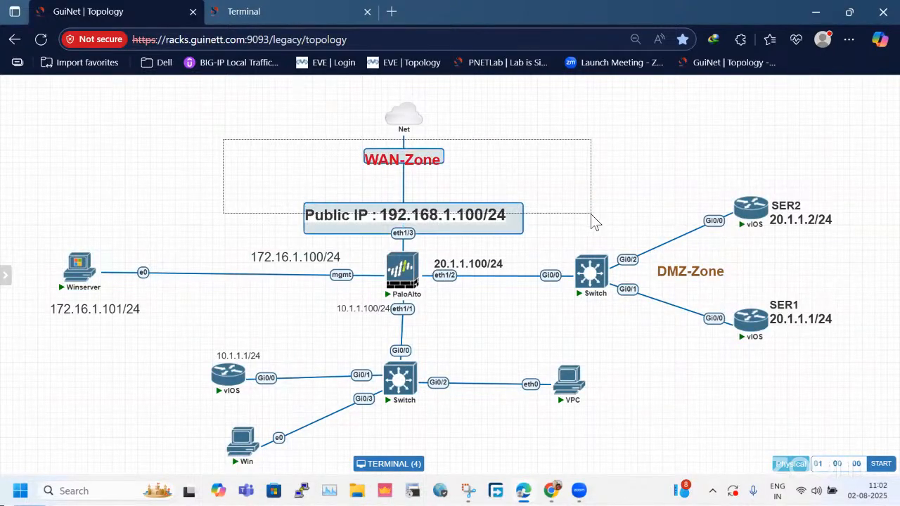
pyautogui.moveTo(275, 149); pyautogui.dragTo(575, 215)
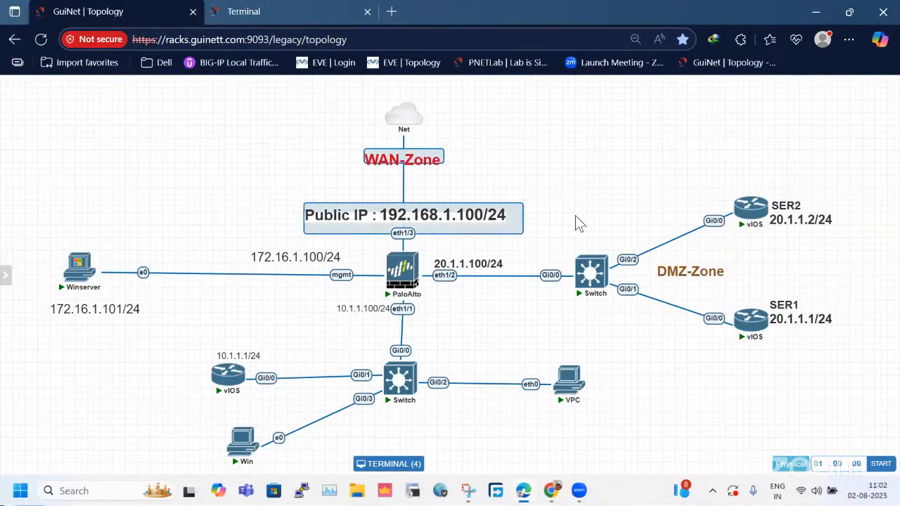
pyautogui.click(575, 222)
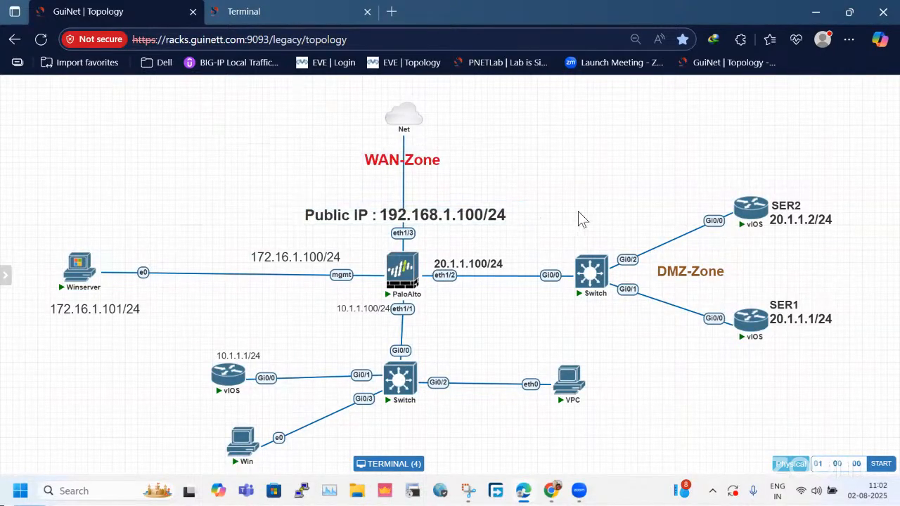
# Close the Winserver console and reopen it from the topology.
pyautogui.click(280, 8)
pyautogui.click(113, 12)
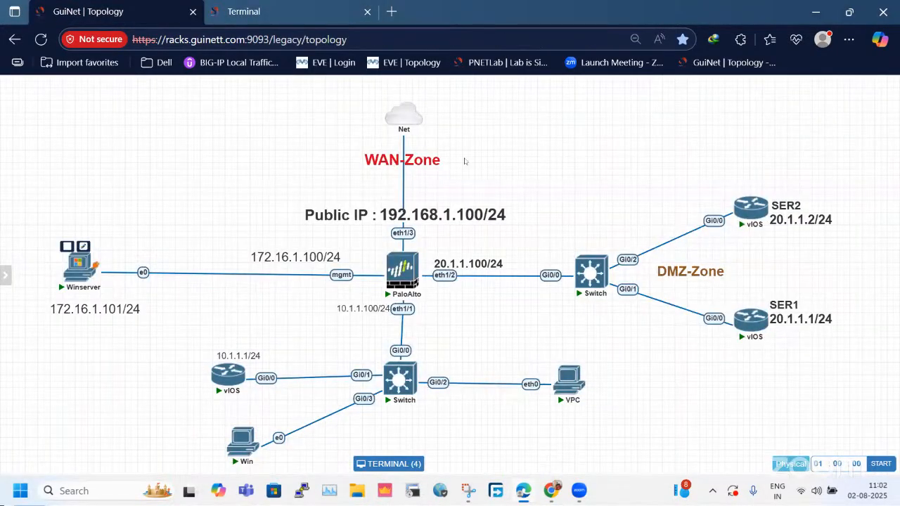
pyautogui.hotkey('ctrl', 'Tab')
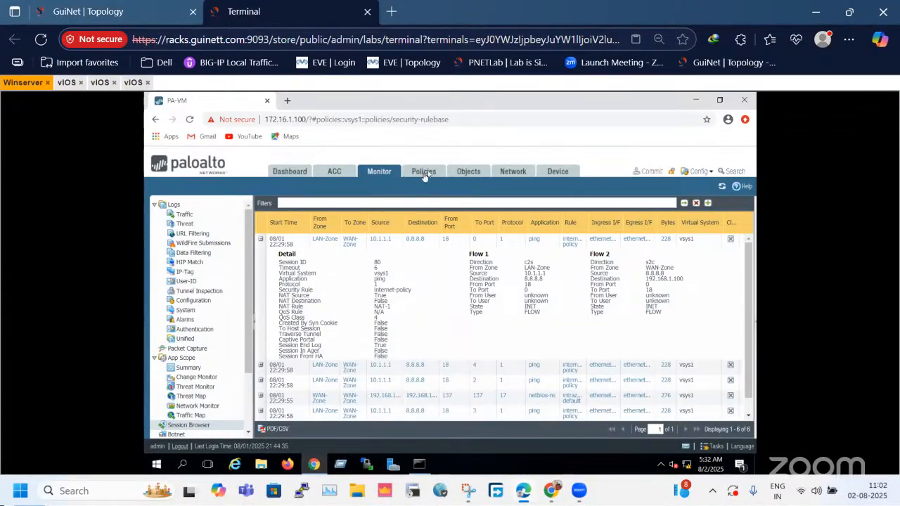
pyautogui.click(47, 83)
pyautogui.click(118, 7)
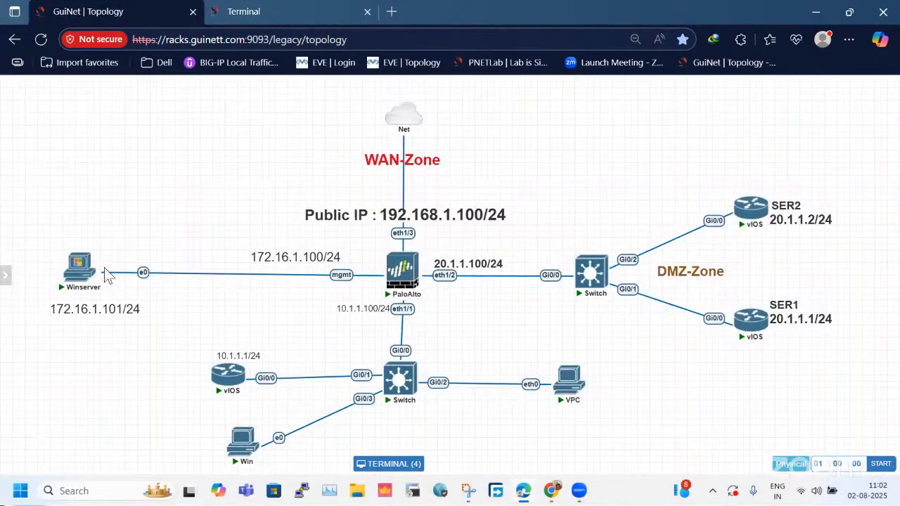
pyautogui.click(72, 271)
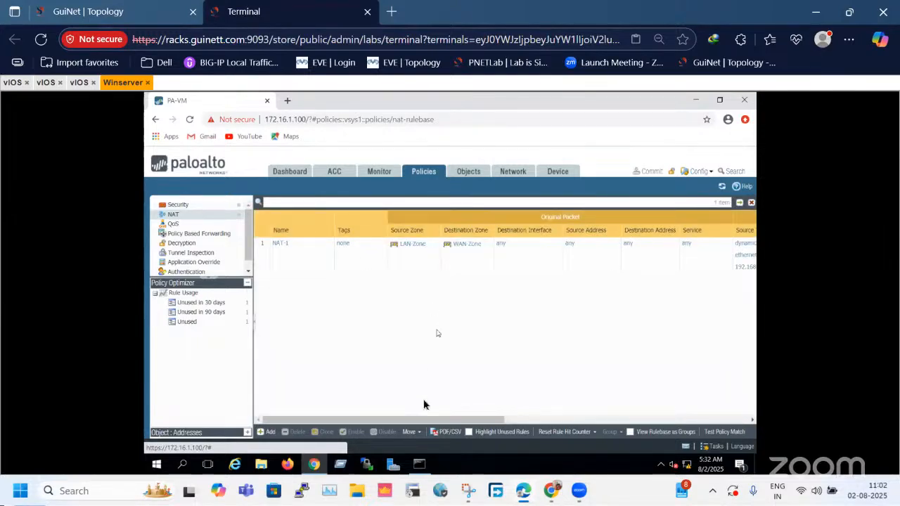
# Open the NAT-1 policy rule and review its original packet, translated packet and general settings.
pyautogui.moveTo(418, 420); pyautogui.dragTo(295, 414)
pyautogui.click(283, 249)
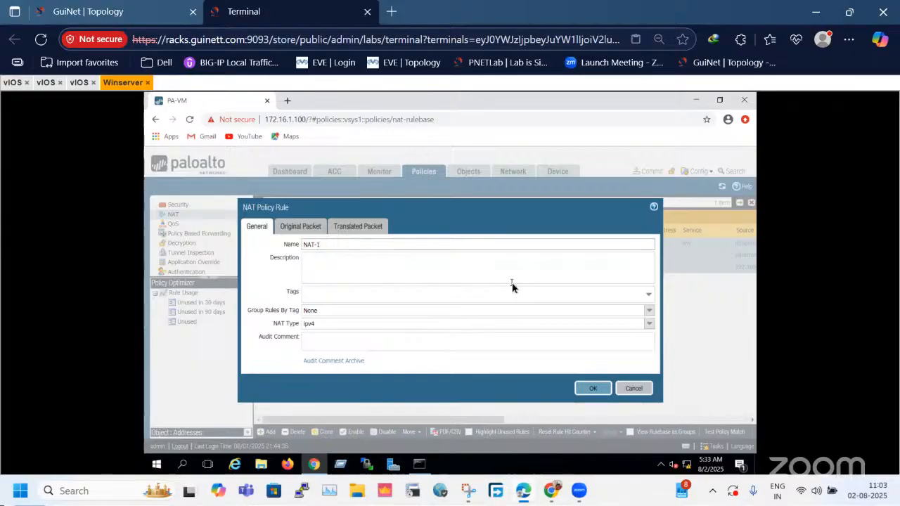
pyautogui.click(308, 227)
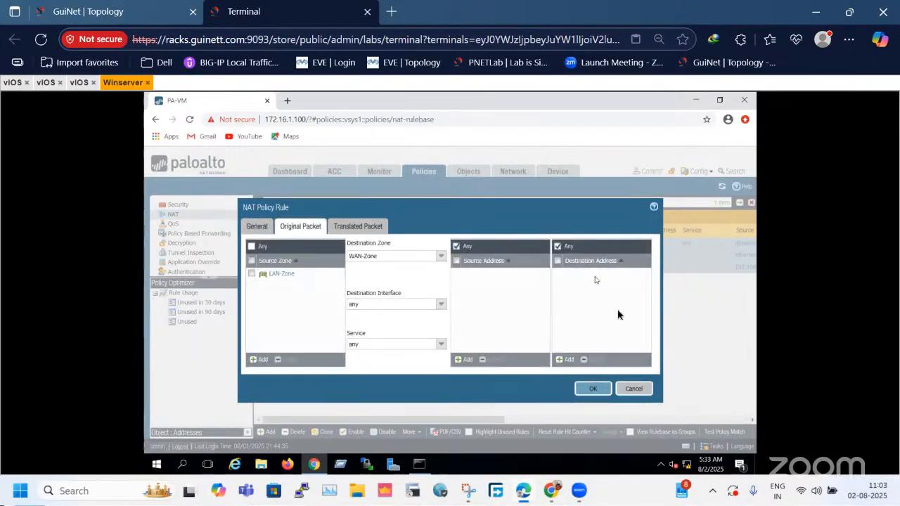
pyautogui.click(361, 225)
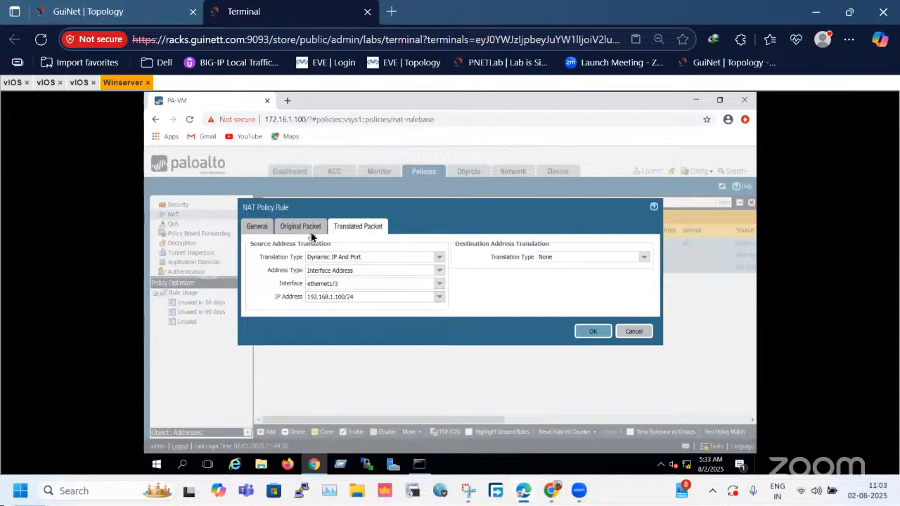
pyautogui.click(257, 232)
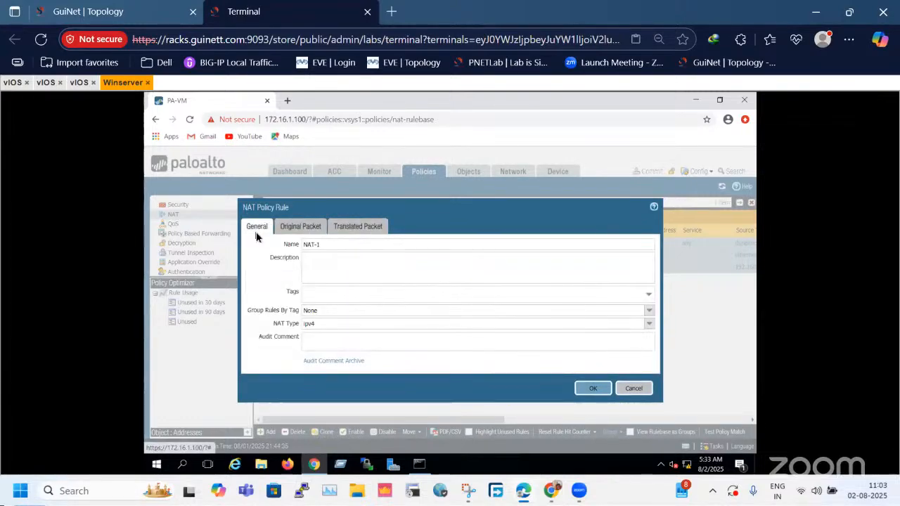
# Move the NAT-1 rule dialog higher, compare its general, original and translated packet settings again, and close it without saving.
pyautogui.moveTo(488, 200); pyautogui.dragTo(485, 150)
pyautogui.click(301, 175)
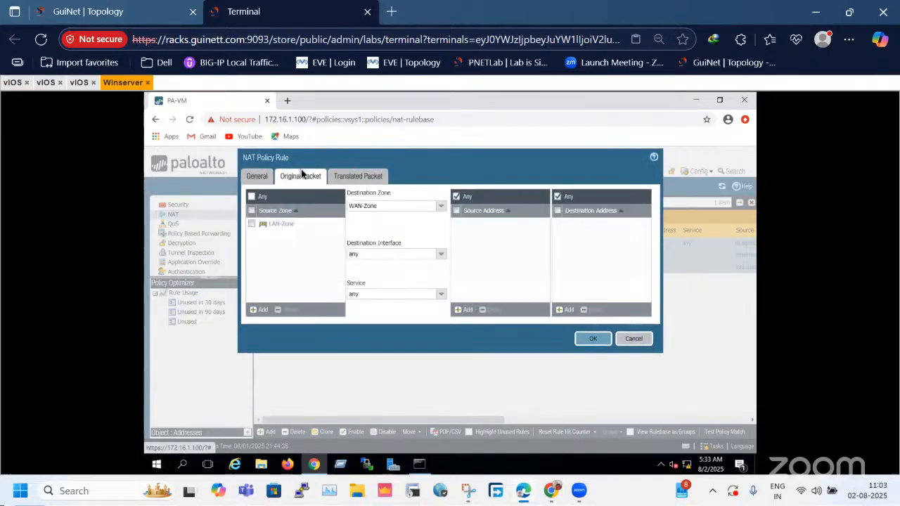
pyautogui.click(366, 177)
pyautogui.click(248, 179)
pyautogui.click(305, 177)
pyautogui.click(344, 176)
pyautogui.click(285, 182)
pyautogui.click(257, 180)
pyautogui.click(285, 179)
pyautogui.click(357, 179)
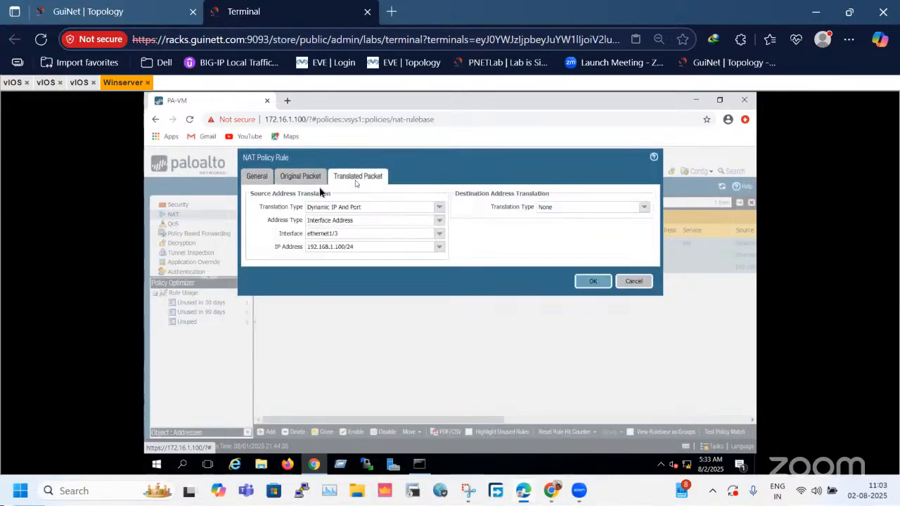
pyautogui.click(291, 177)
pyautogui.click(260, 177)
pyautogui.click(633, 338)
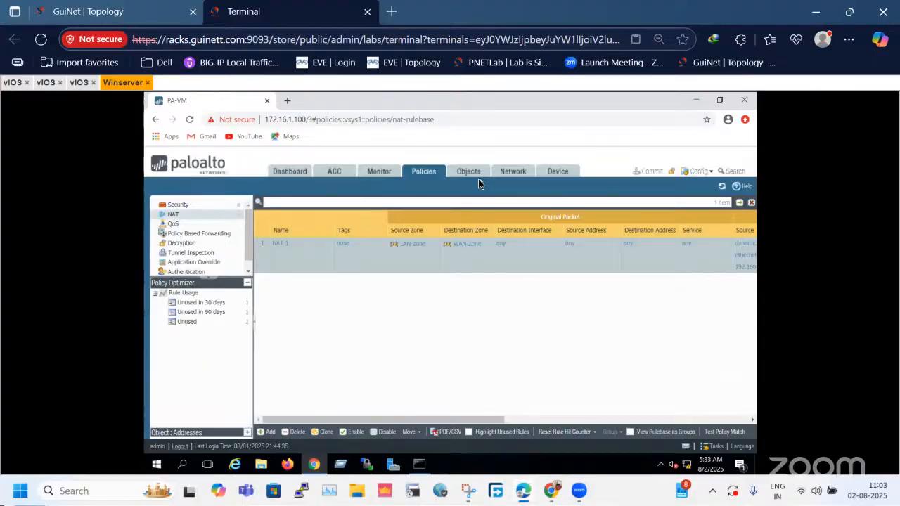
# Check the LAN router's address in the lab topology and open the firewall's list of address objects.
pyautogui.click(55, 12)
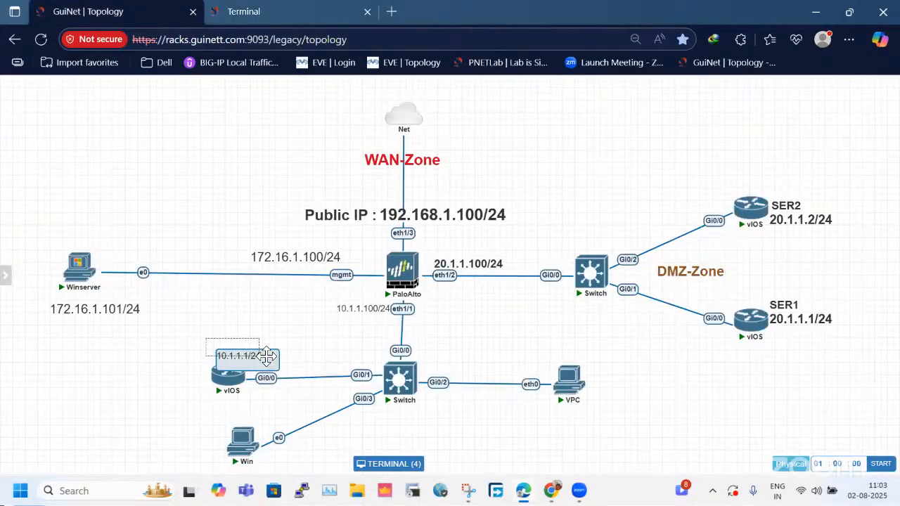
pyautogui.click(273, 21)
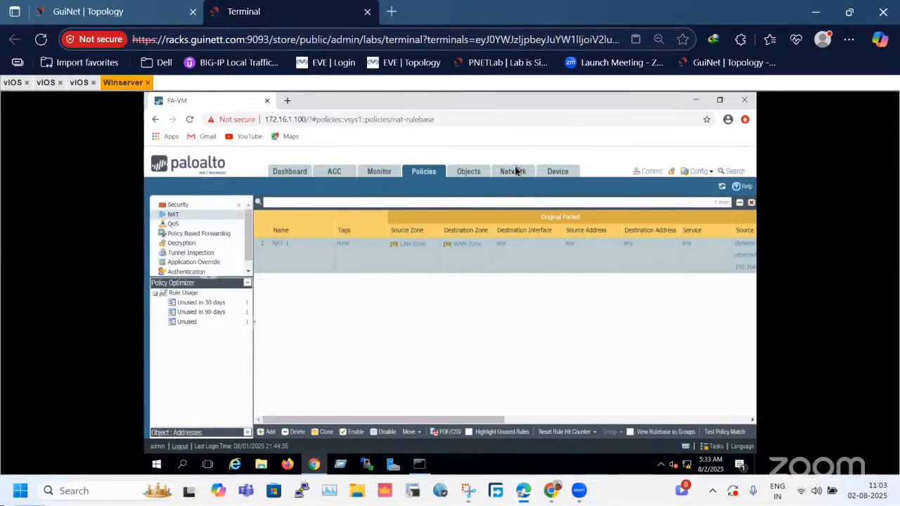
pyautogui.click(452, 175)
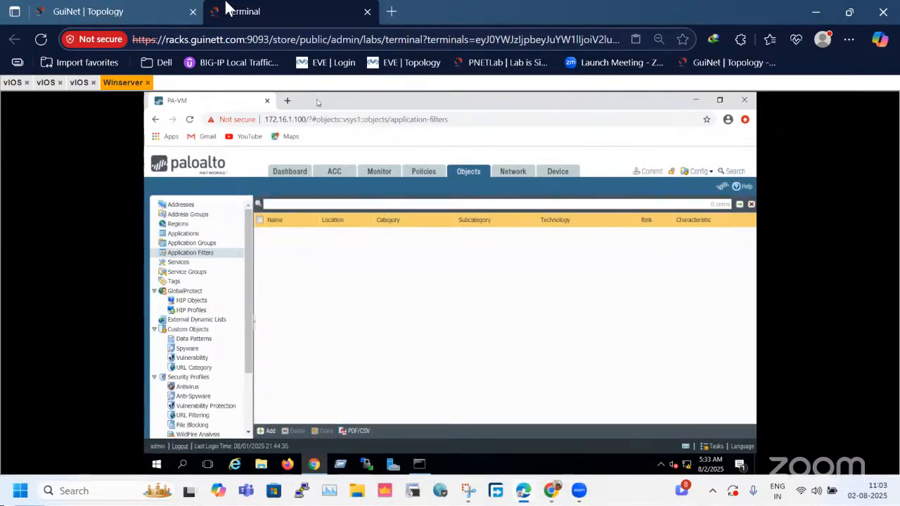
pyautogui.click(112, 12)
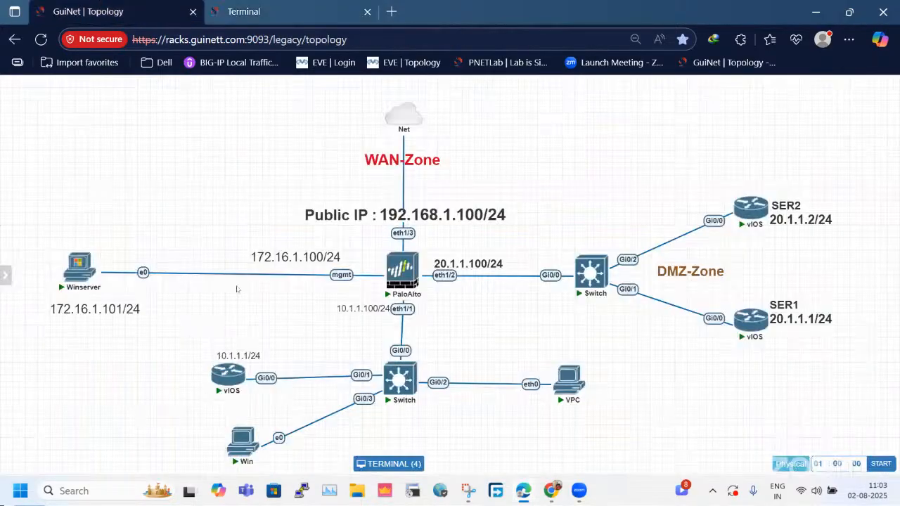
pyautogui.click(245, 12)
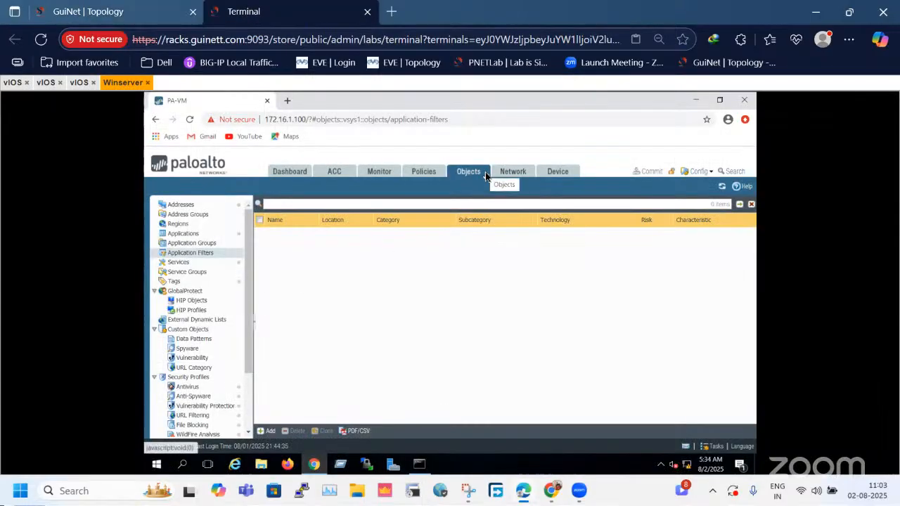
pyautogui.click(189, 207)
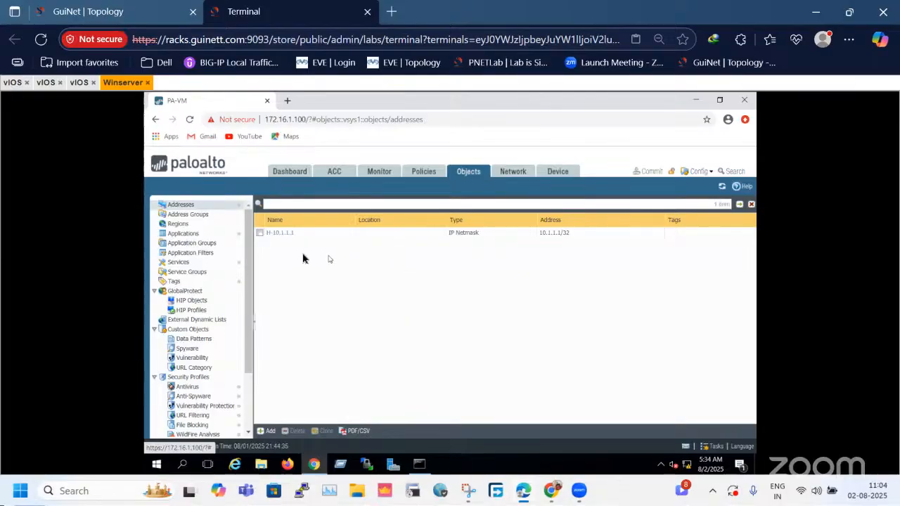
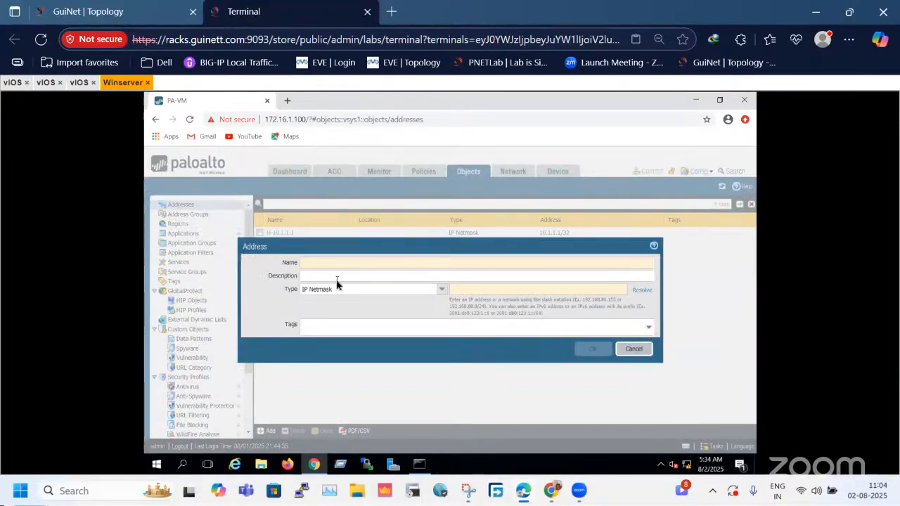
# Name the new address object LAN_Subnet and set its IP netmask to 10.1.1.0/24.
pyautogui.write('LAN')
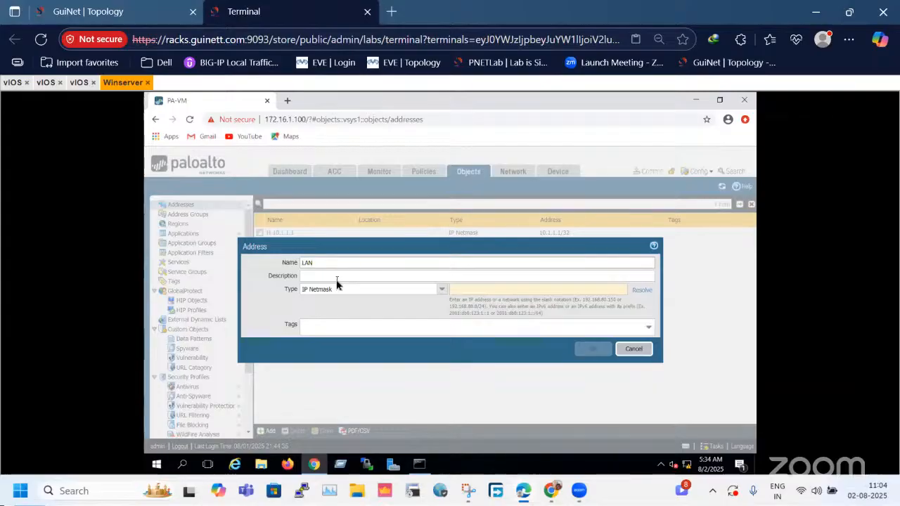
pyautogui.write('_su')
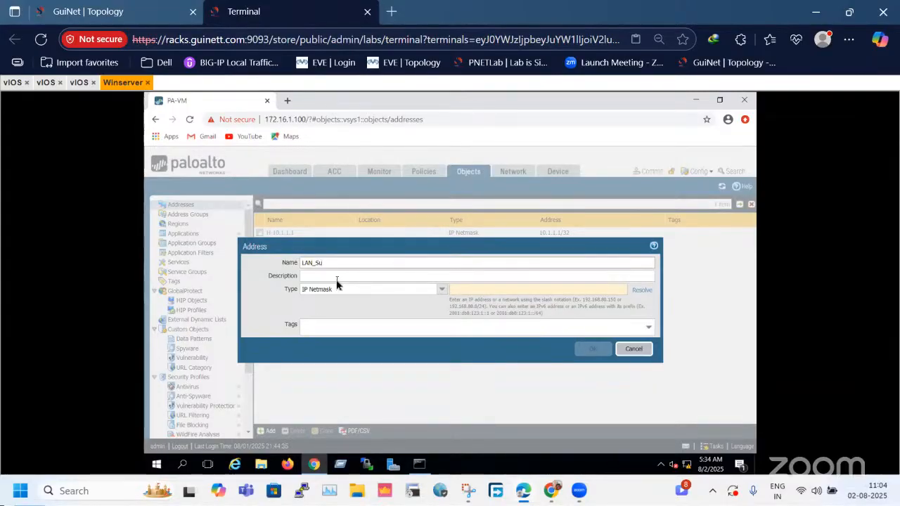
pyautogui.write('net')
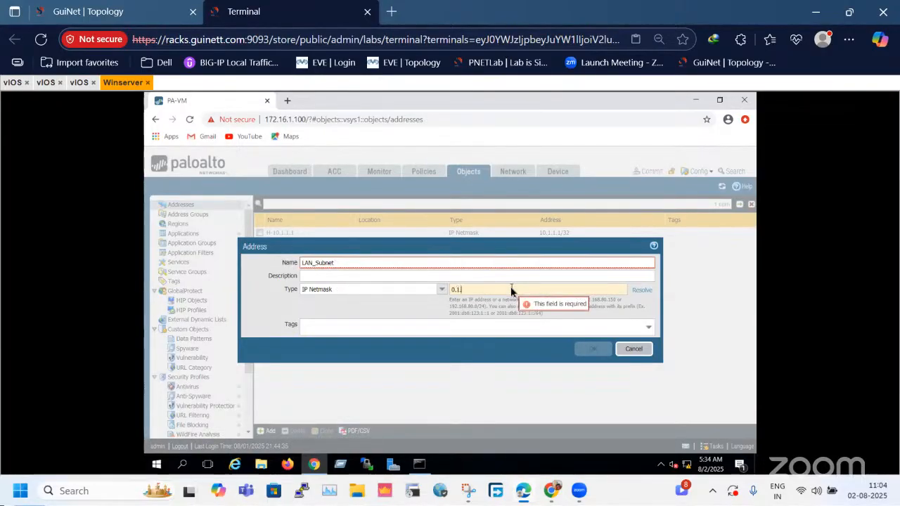
pyautogui.press('BackSpace')
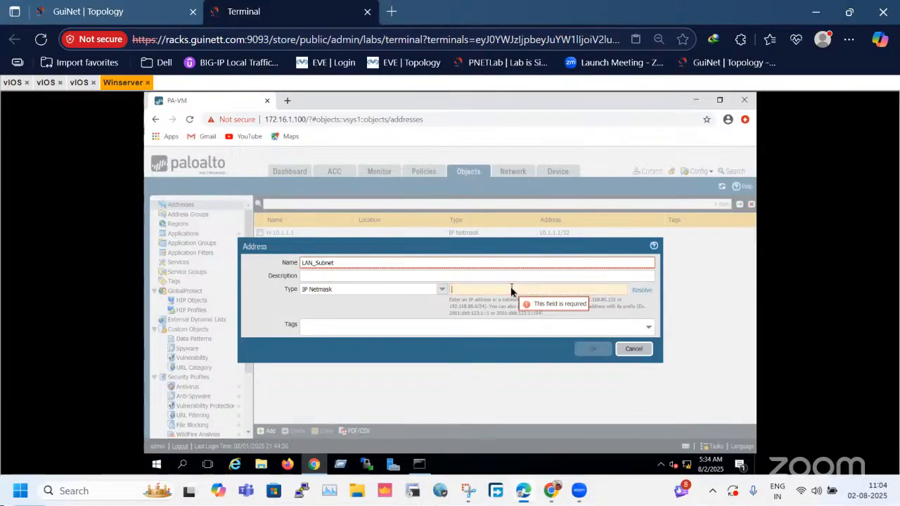
pyautogui.write('1.0')
pyautogui.press('BackSpace')
pyautogui.press('BackSpace')
pyautogui.write('0')
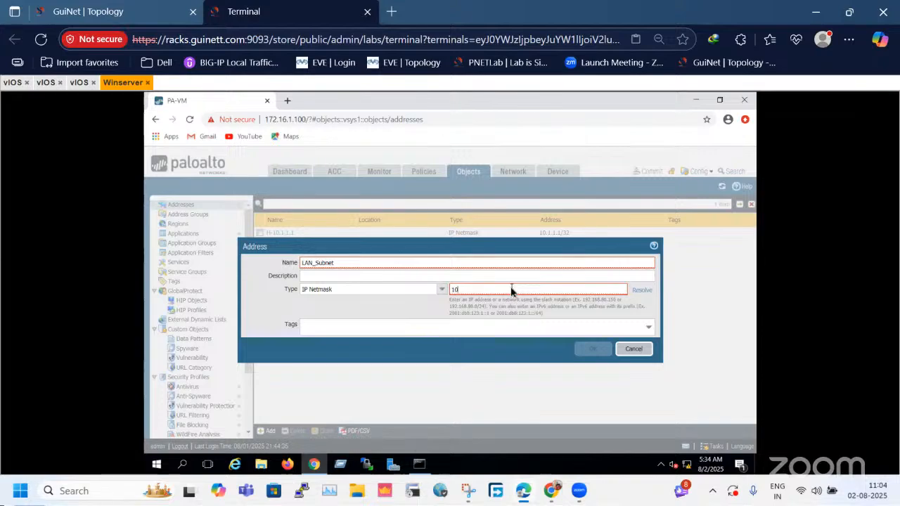
pyautogui.write('.1.1.0/24')
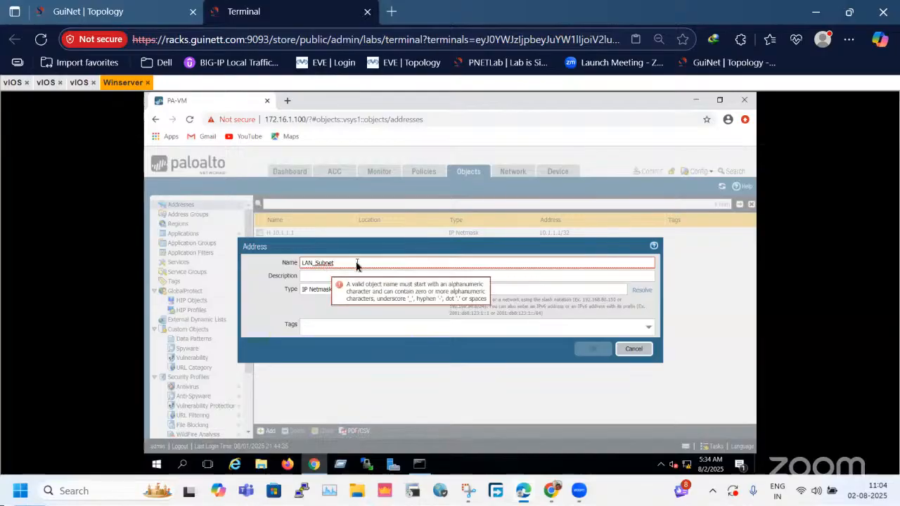
# Change the address object's name to LAN-SUb and save it.
pyautogui.press('BackSpace')
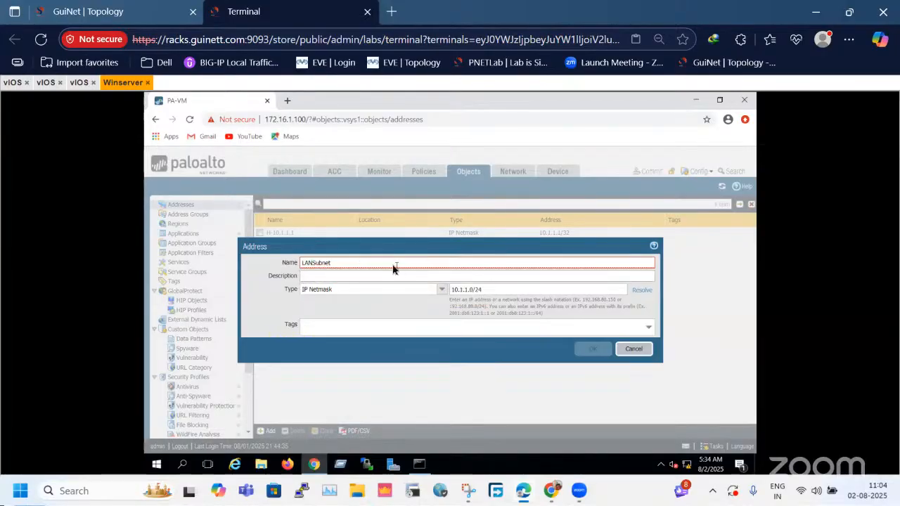
pyautogui.doubleClick(356, 269)
pyautogui.write('LA')
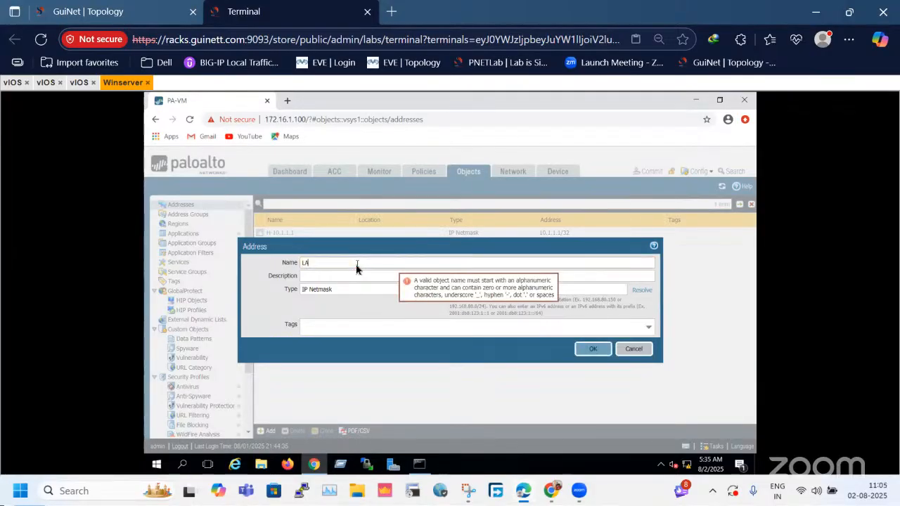
pyautogui.write('N-SUb')
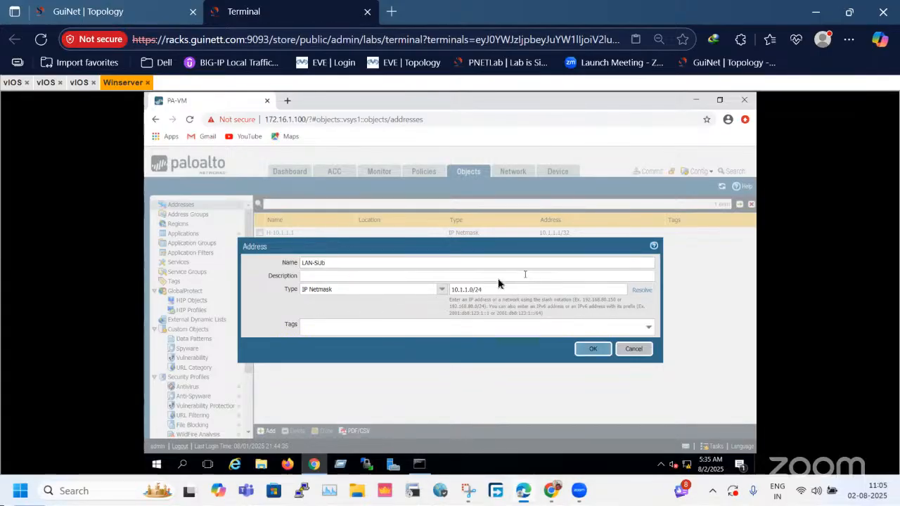
pyautogui.moveTo(447, 289); pyautogui.dragTo(485, 293)
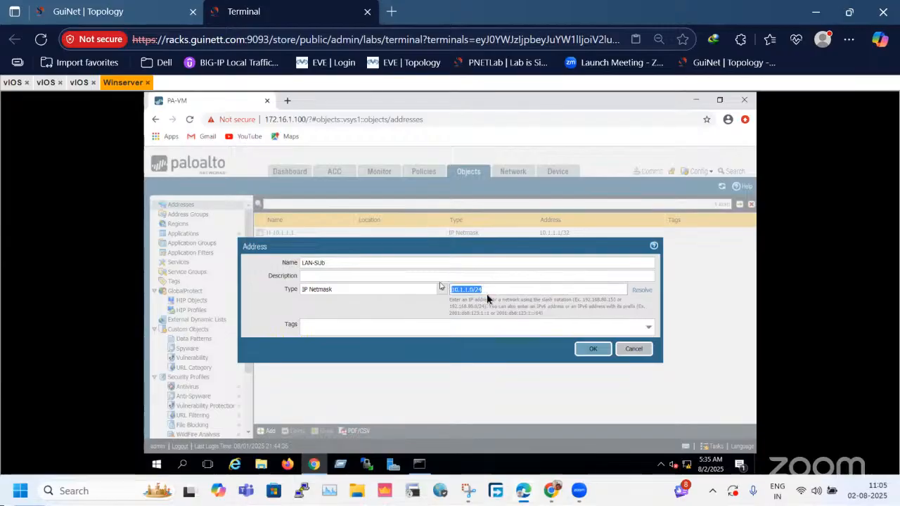
pyautogui.click(593, 355)
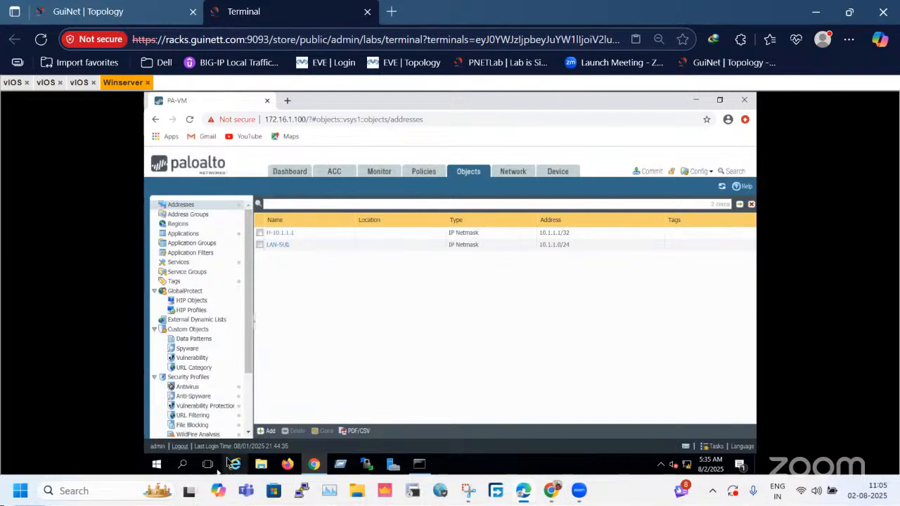
# Check the LAN devices in the lab topology and start another address object on the firewall named LAN-Sub2.
pyautogui.click(84, 11)
pyautogui.moveTo(201, 329); pyautogui.dragTo(663, 427)
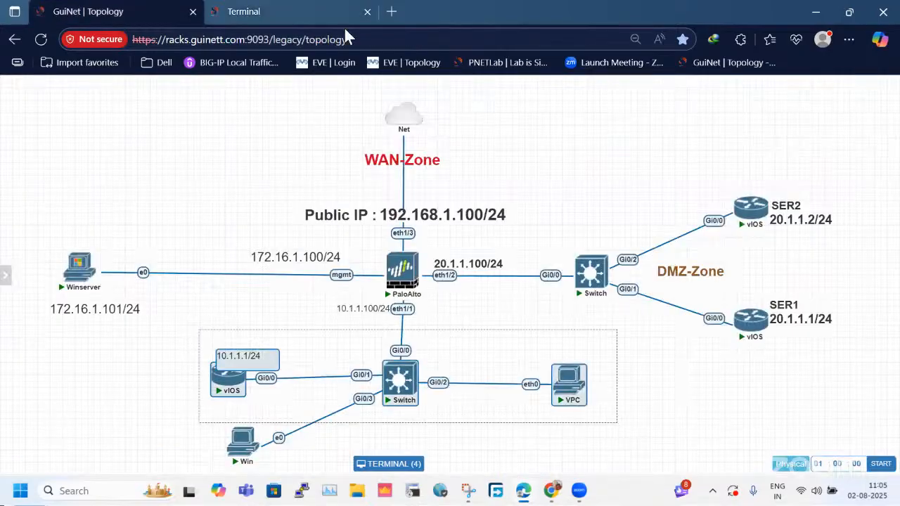
pyautogui.click(311, 11)
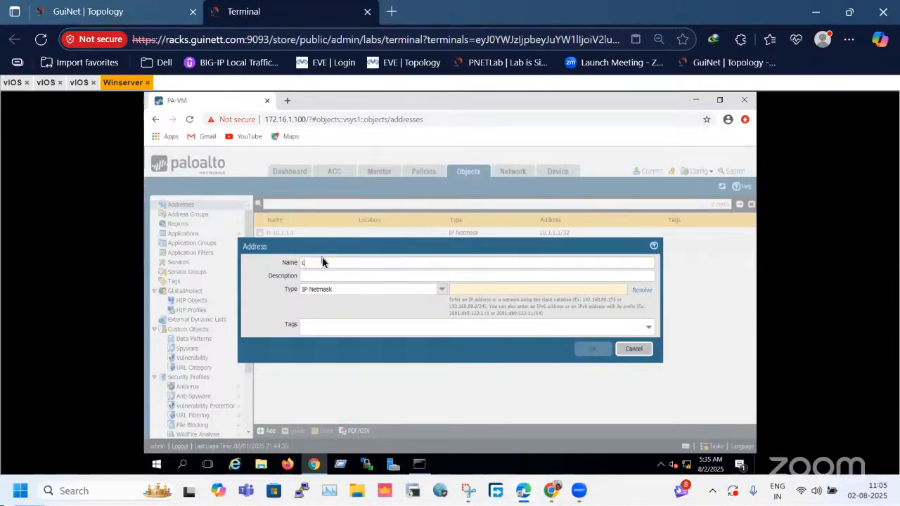
pyautogui.write('-Sun2')
pyautogui.click(479, 290)
pyautogui.click(318, 262)
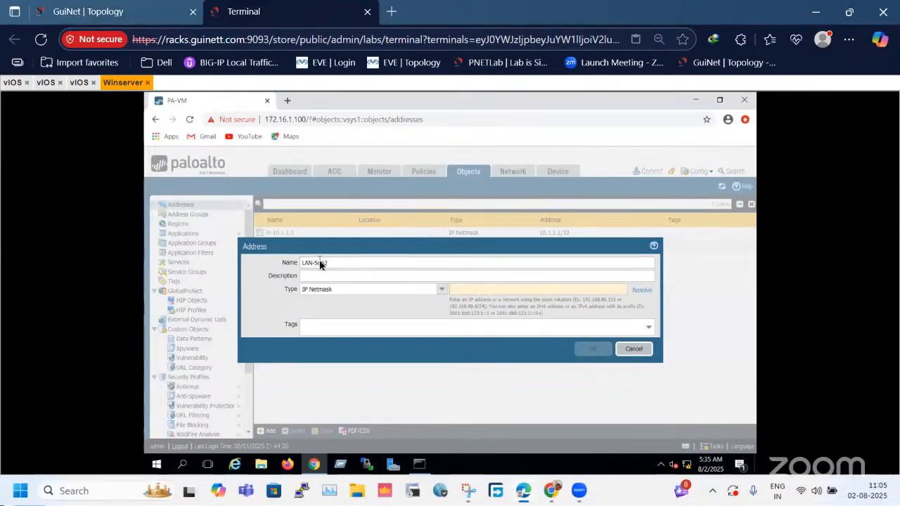
pyautogui.click(320, 263)
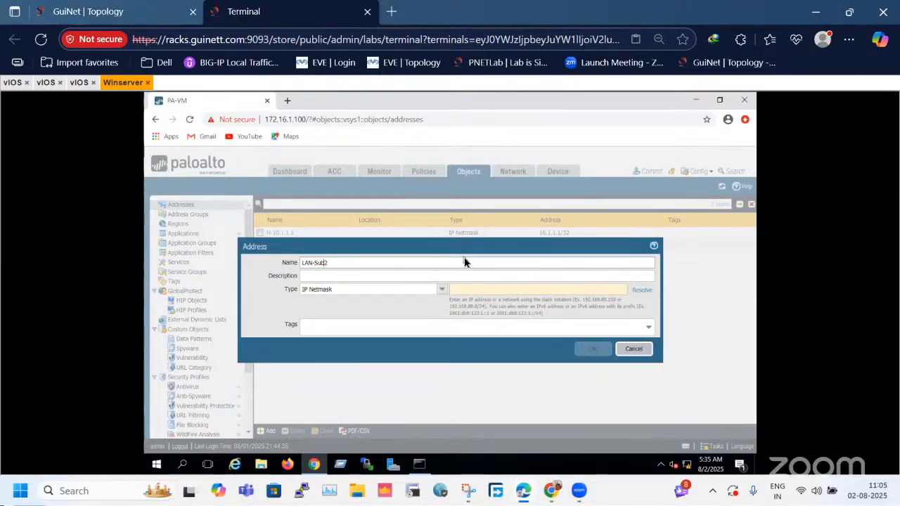
pyautogui.write('b')
# Set LAN-Sub2's IP netmask to 11.1.1.0/24 and save the address object.
pyautogui.click(496, 294)
pyautogui.write('1')
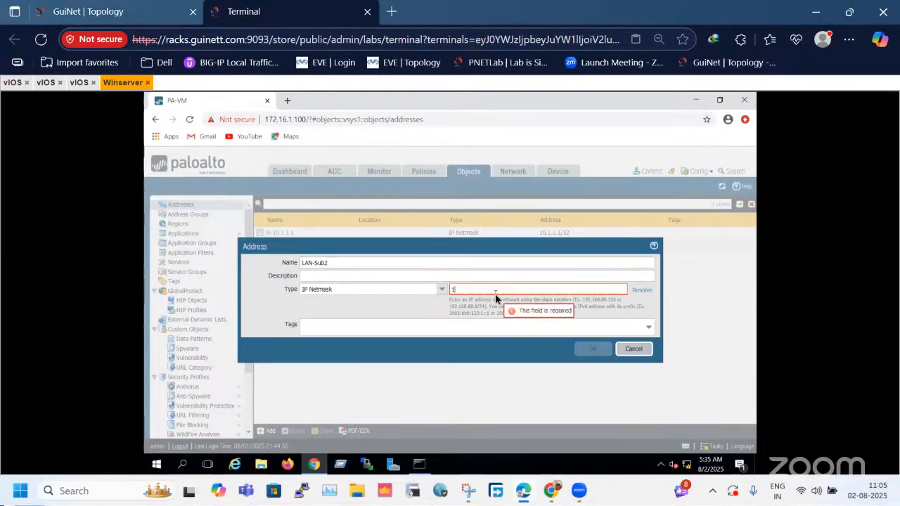
pyautogui.write('1.1.1.0/')
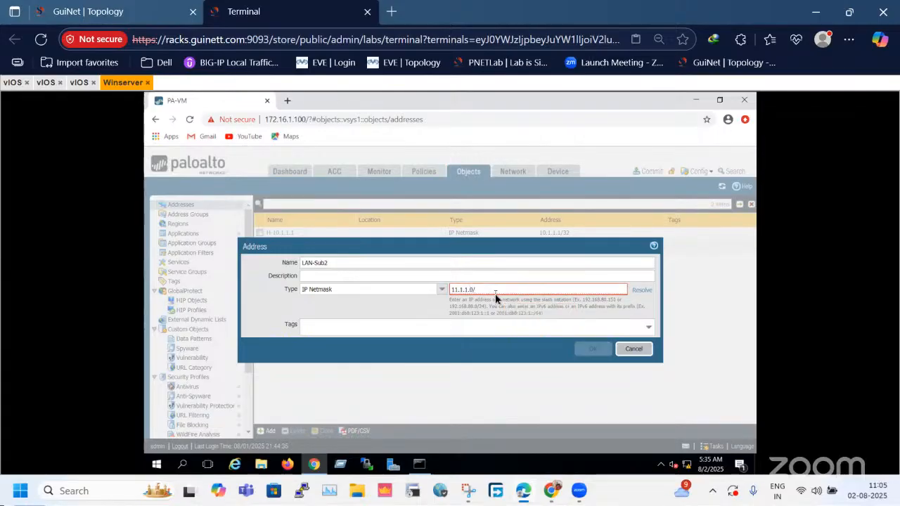
pyautogui.write('24')
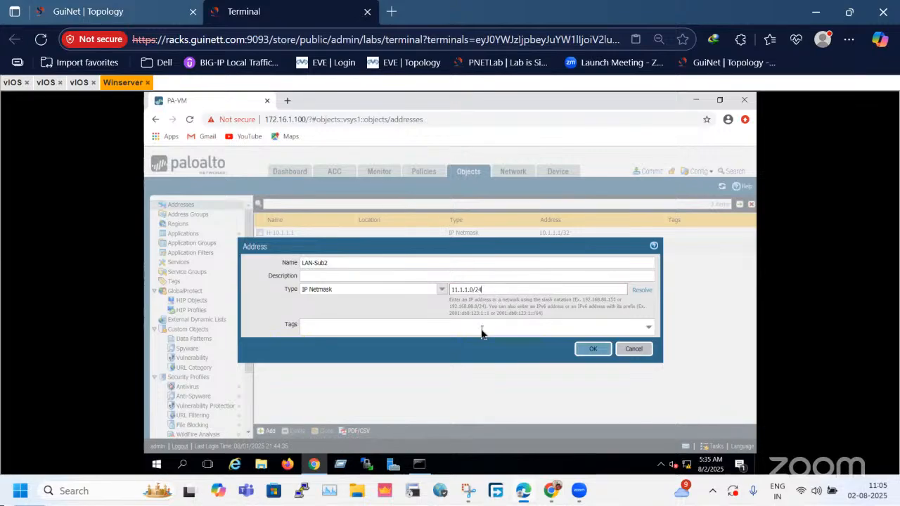
pyautogui.click(602, 349)
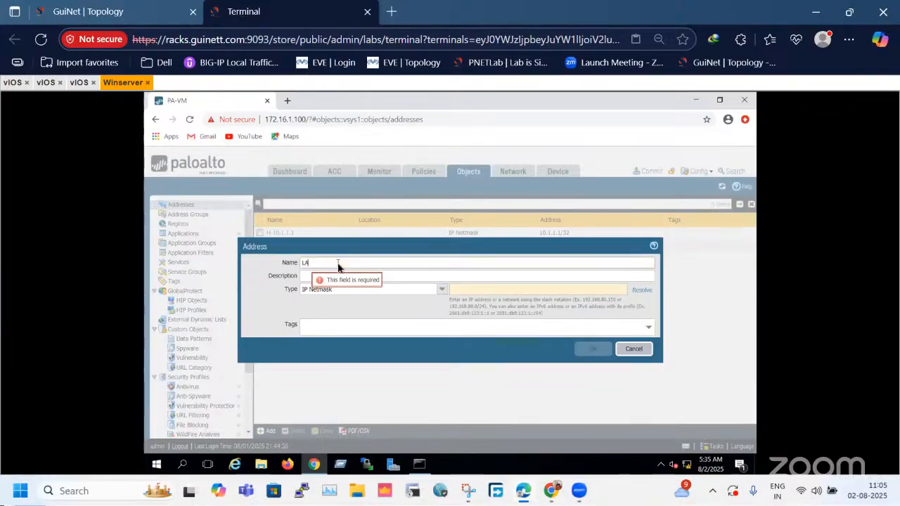
pyautogui.press('BackSpace')
pyautogui.write('N')
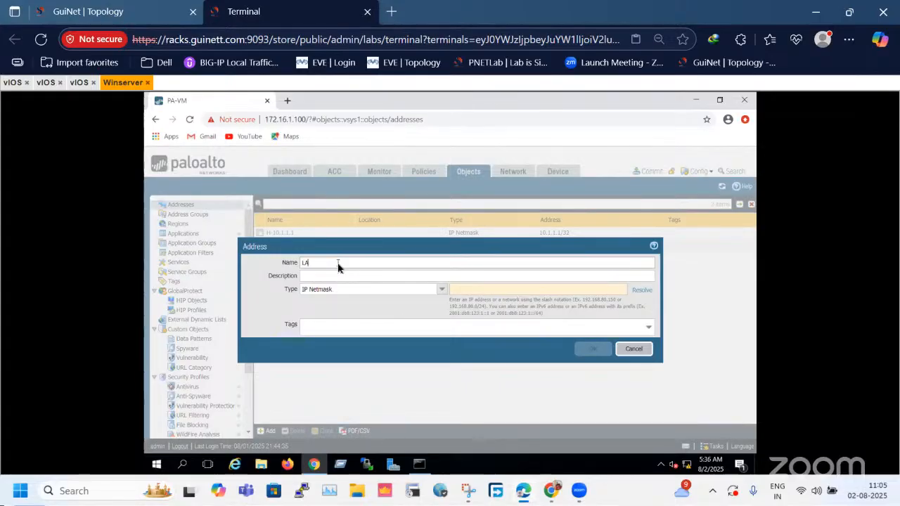
pyautogui.write('N-Sub')
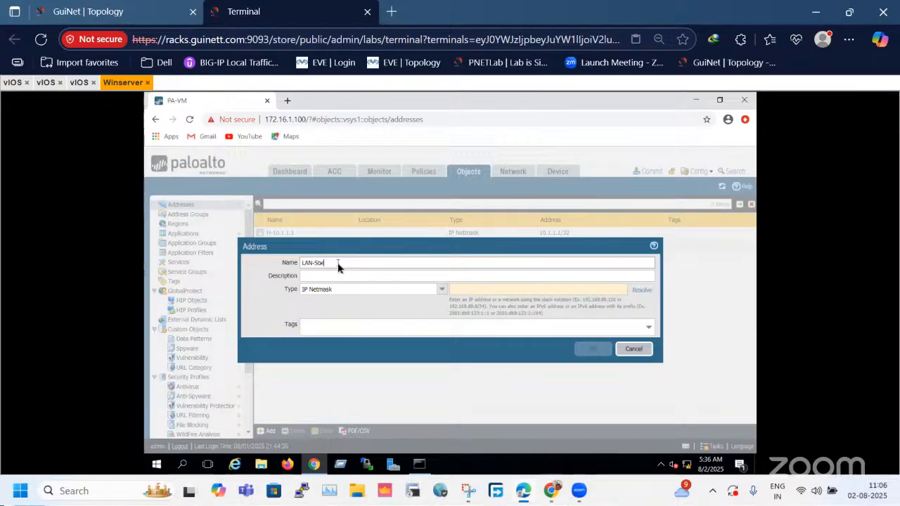
pyautogui.click(441, 290)
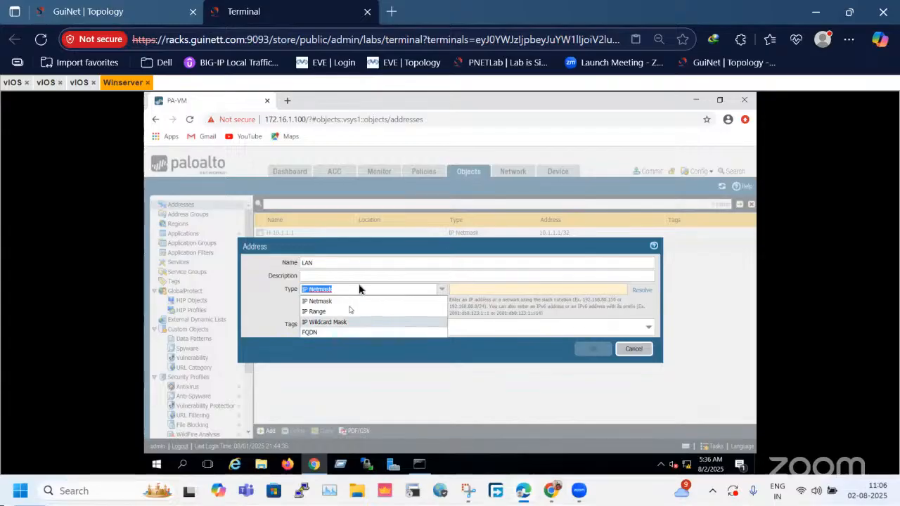
pyautogui.click(378, 276)
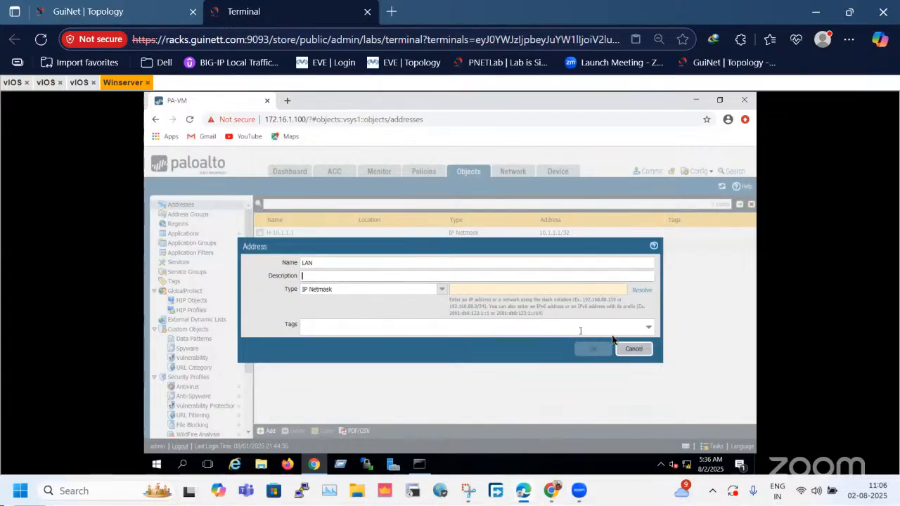
pyautogui.click(634, 350)
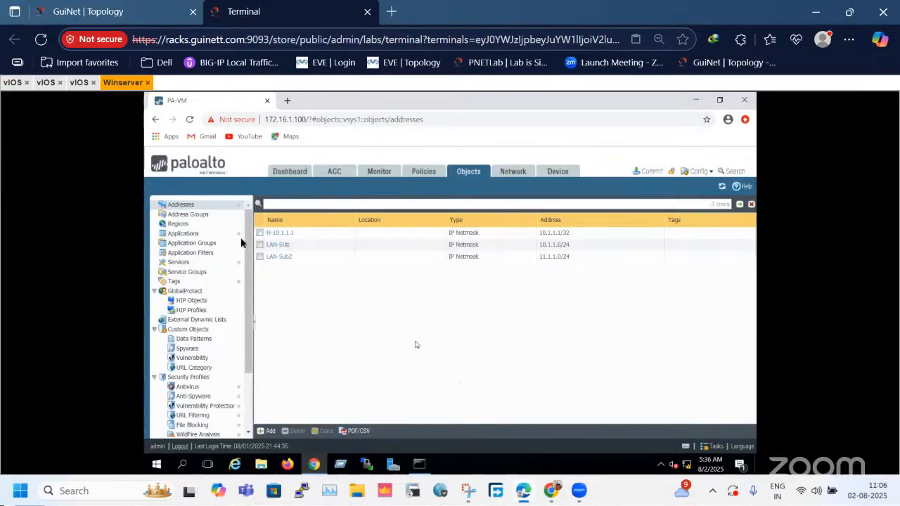
# Start a new address group named ALL-LAN-SUBNETs.
pyautogui.click(199, 214)
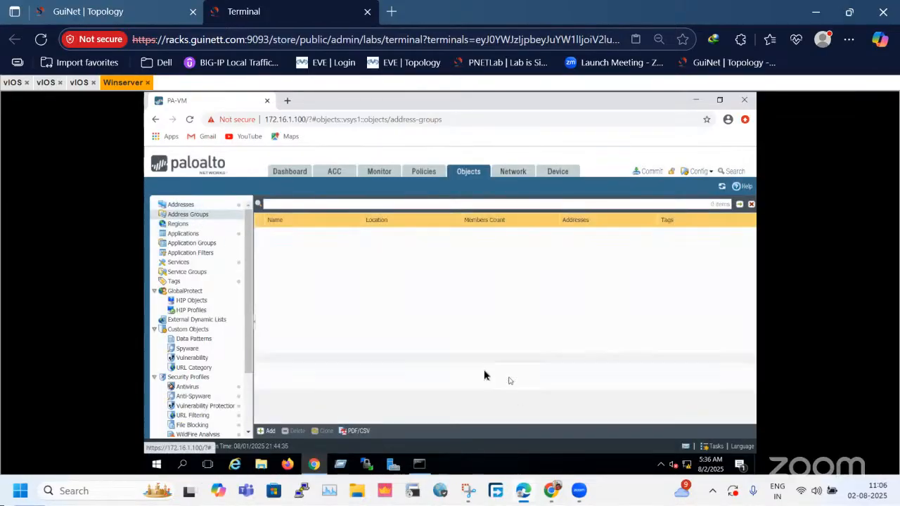
pyautogui.click(184, 206)
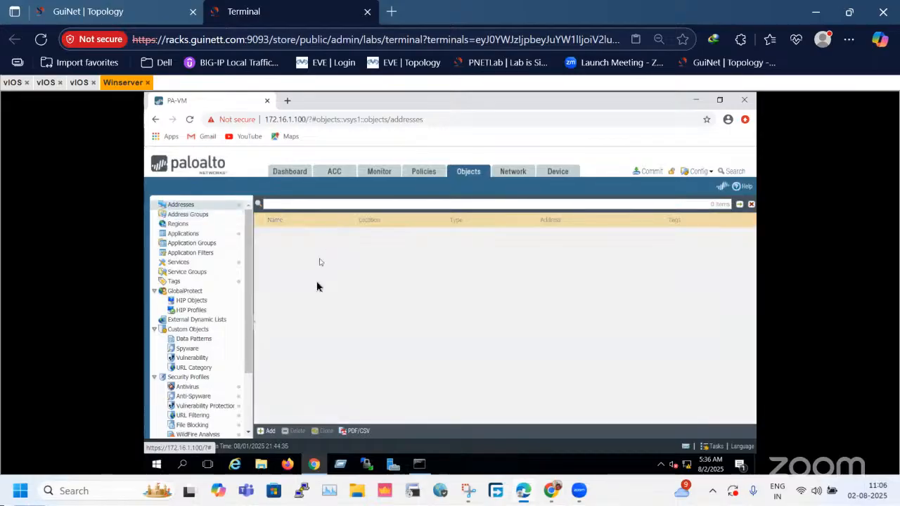
pyautogui.click(188, 215)
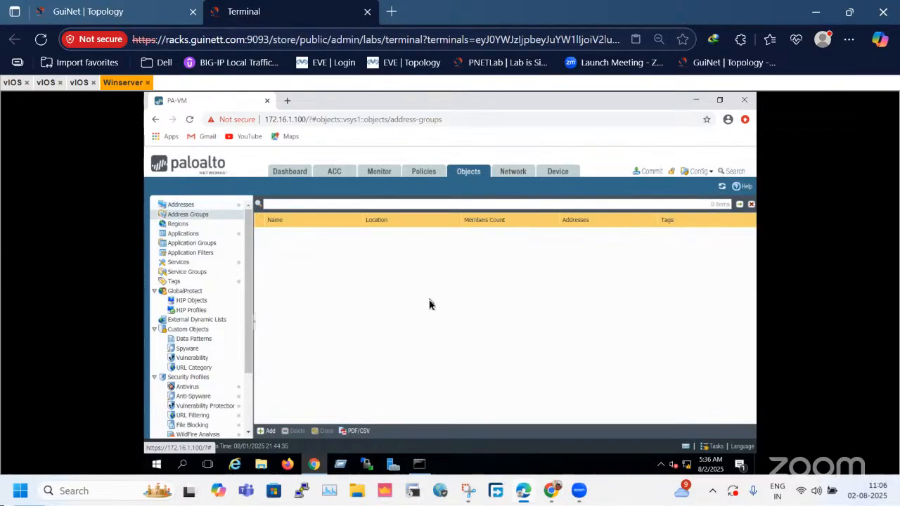
pyautogui.click(271, 427)
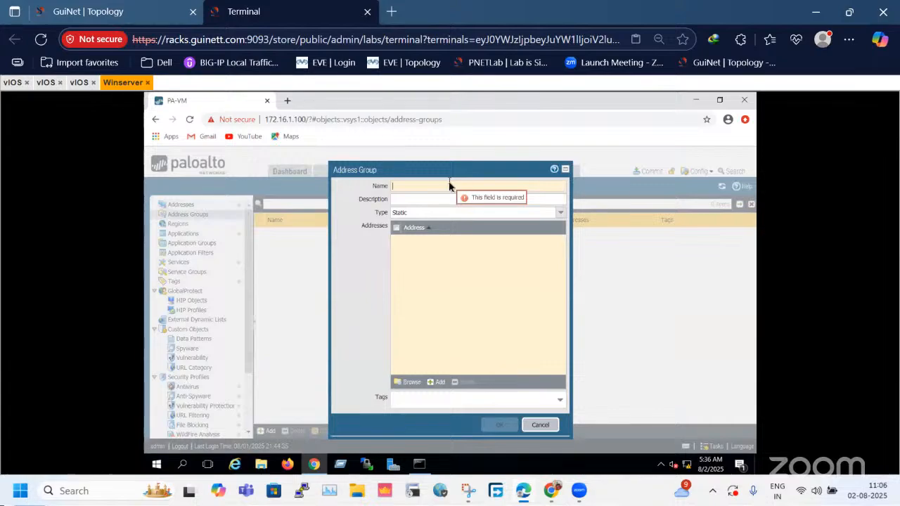
pyautogui.write('A')
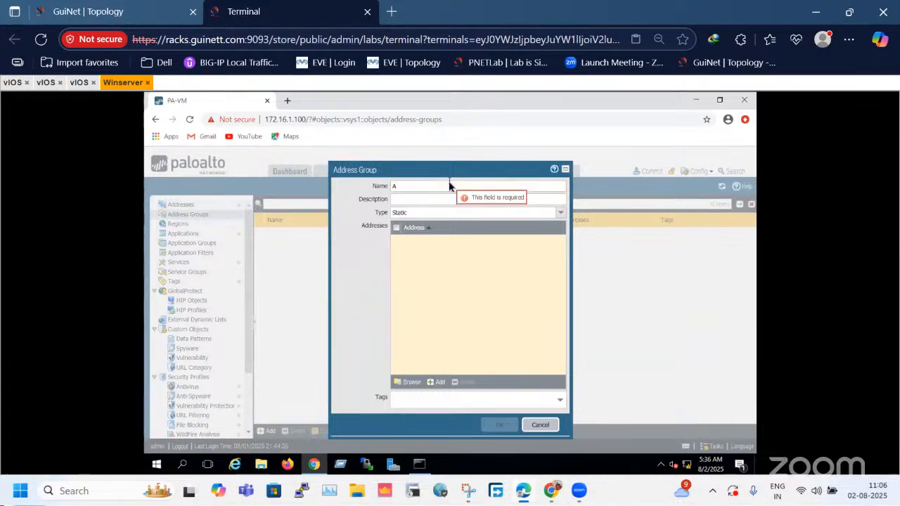
pyautogui.write('LL-LAN')
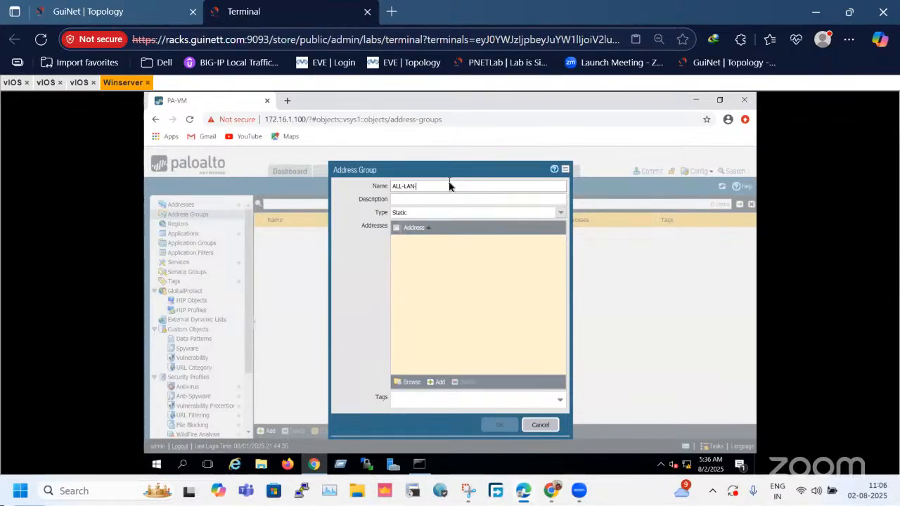
pyautogui.write('-SUBNETs')
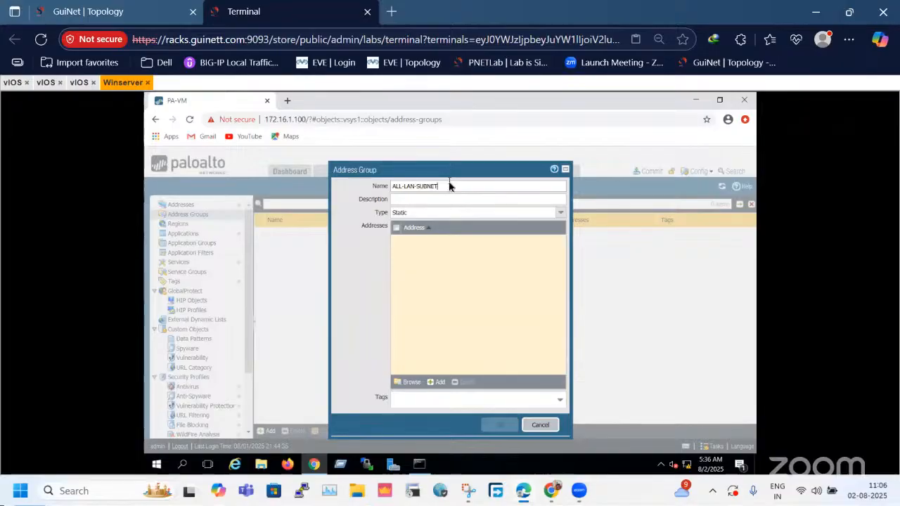
pyautogui.click(411, 382)
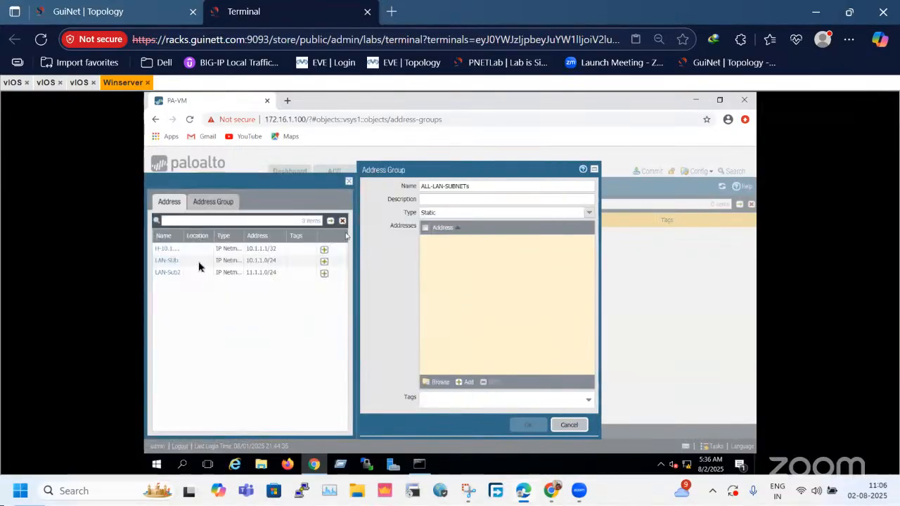
pyautogui.click(167, 250)
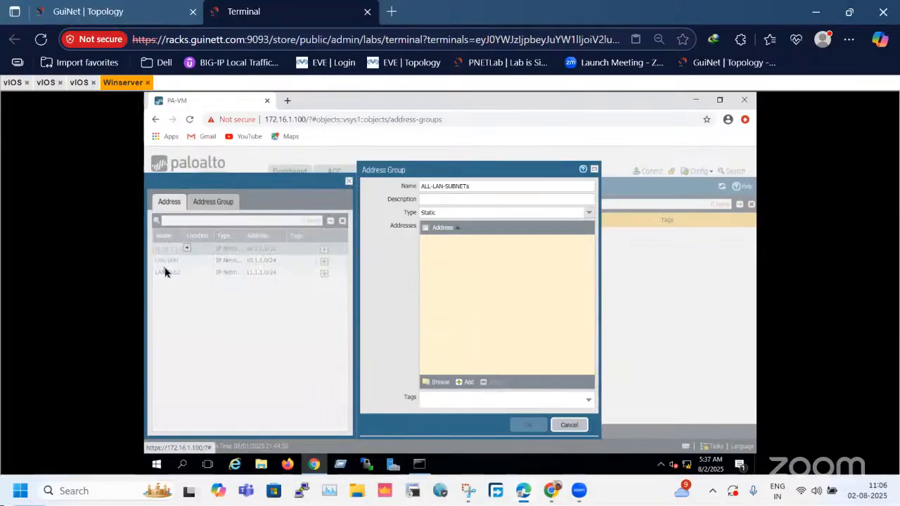
pyautogui.click(636, 349)
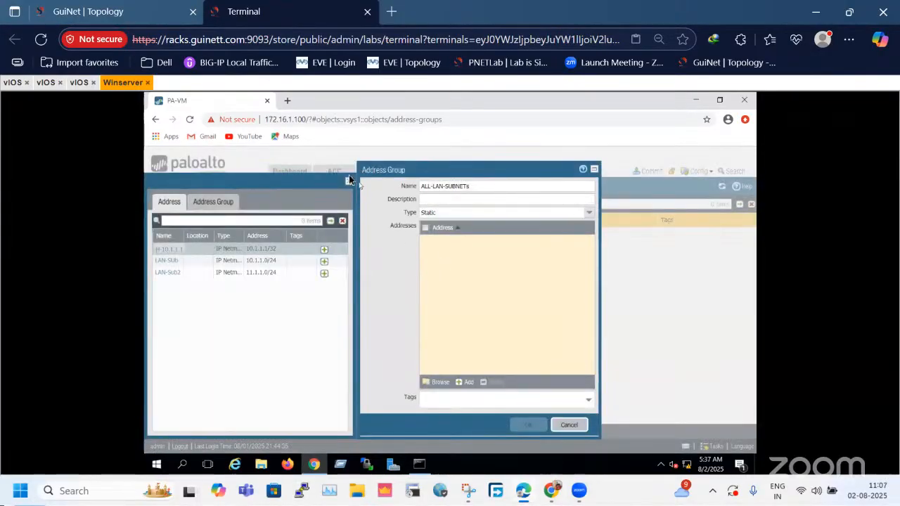
pyautogui.click(461, 382)
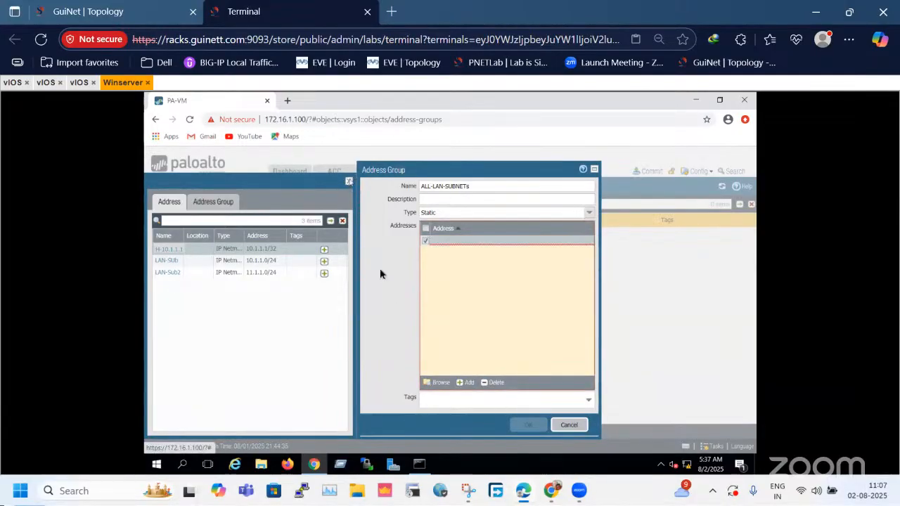
pyautogui.click(349, 181)
# Add LAN-SUb to the ALL-LAN-SUBNETs address group and delete the empty address row.
pyautogui.click(465, 383)
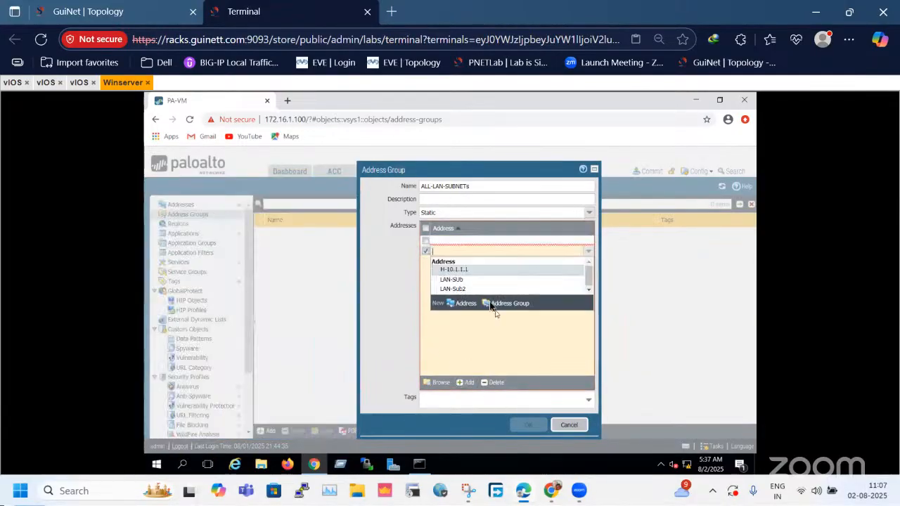
pyautogui.click(457, 280)
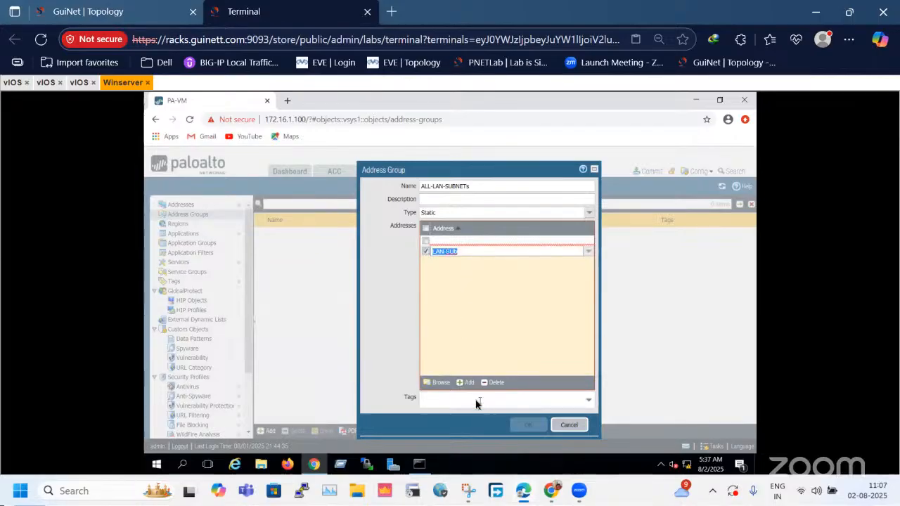
pyautogui.click(426, 242)
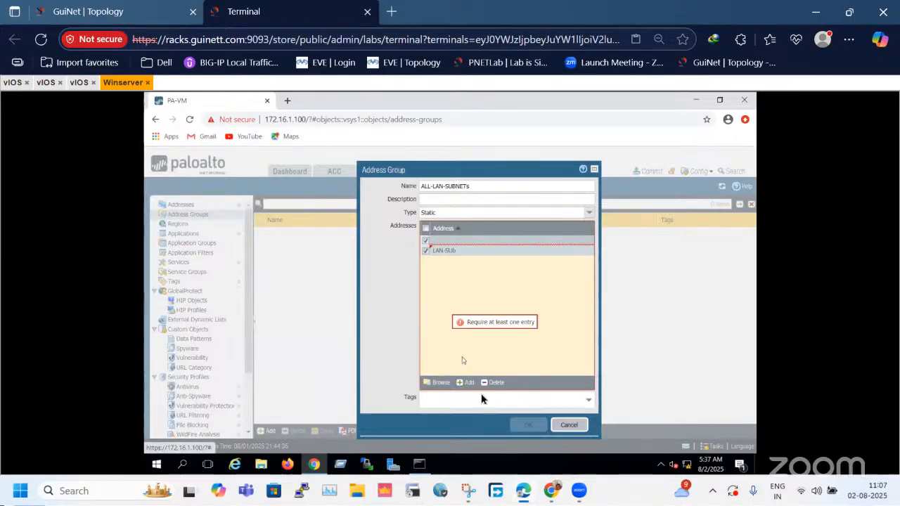
pyautogui.click(425, 251)
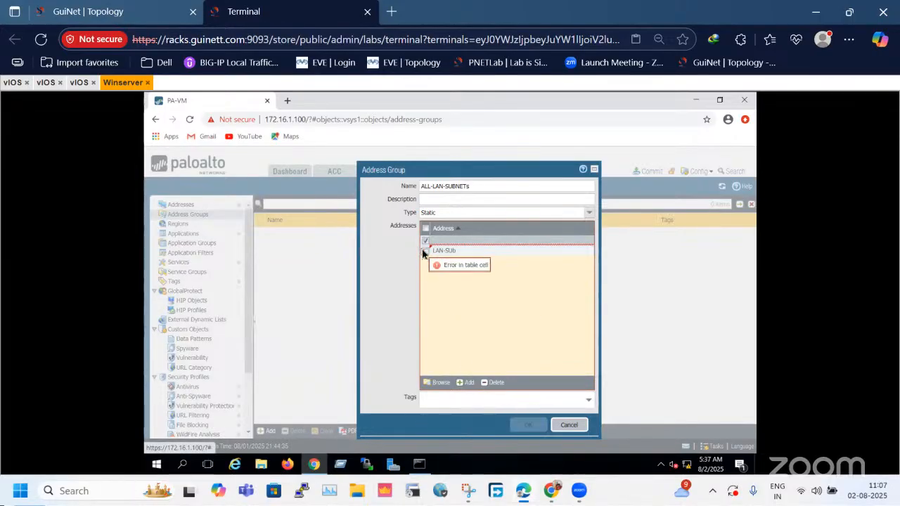
pyautogui.click(492, 383)
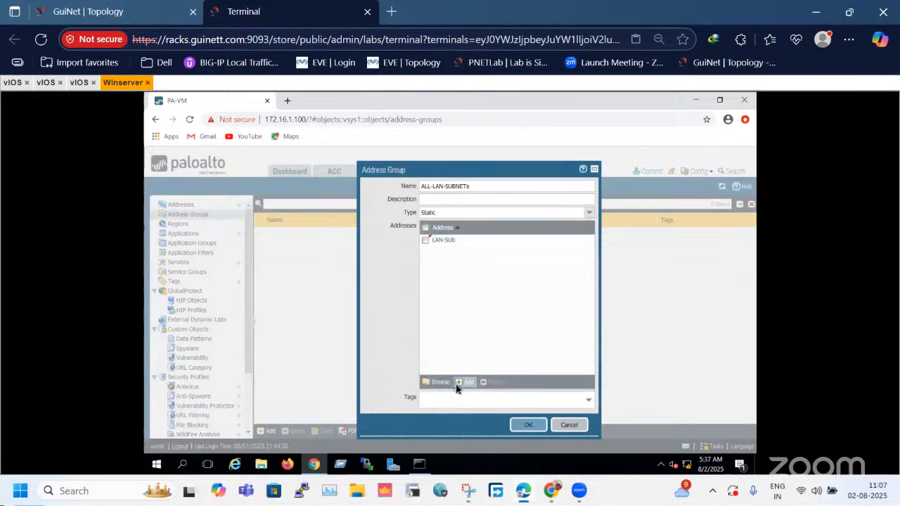
# Add LAN-Sub2 as another member of the ALL-LAN-SUBNETs address group and save the group.
pyautogui.click(465, 382)
pyautogui.click(464, 287)
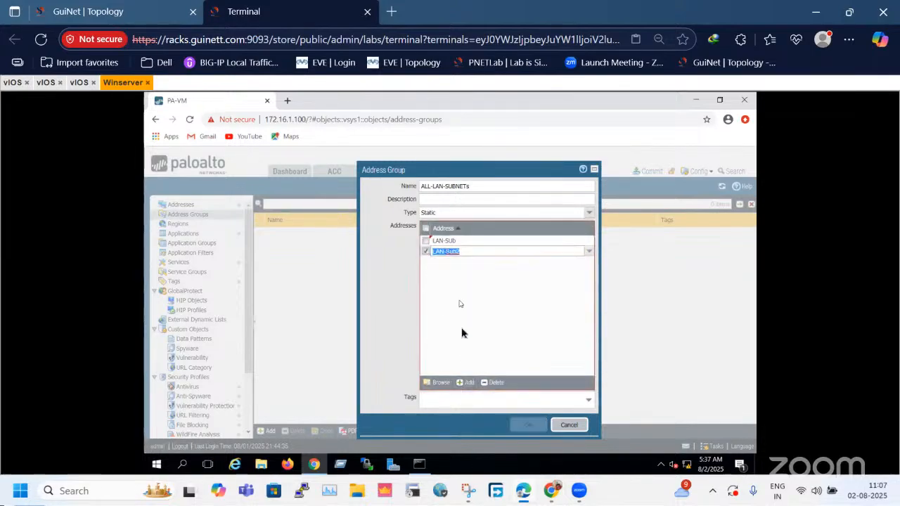
pyautogui.click(530, 422)
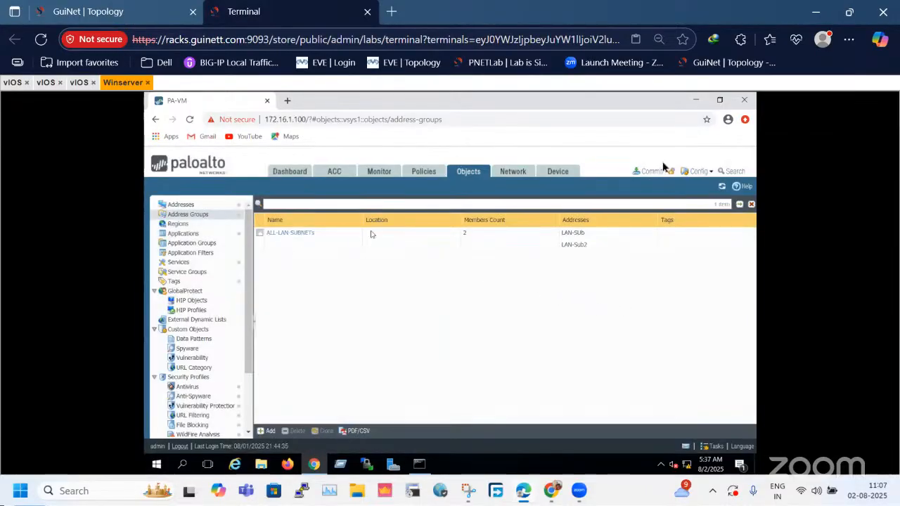
# Open the source settings of the internet-policy rule in the firewall's security policies.
pyautogui.click(422, 172)
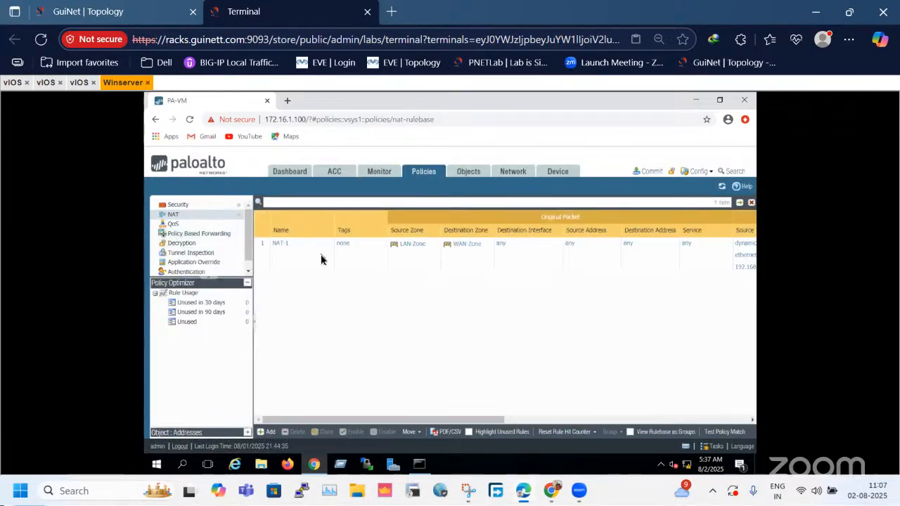
pyautogui.click(281, 244)
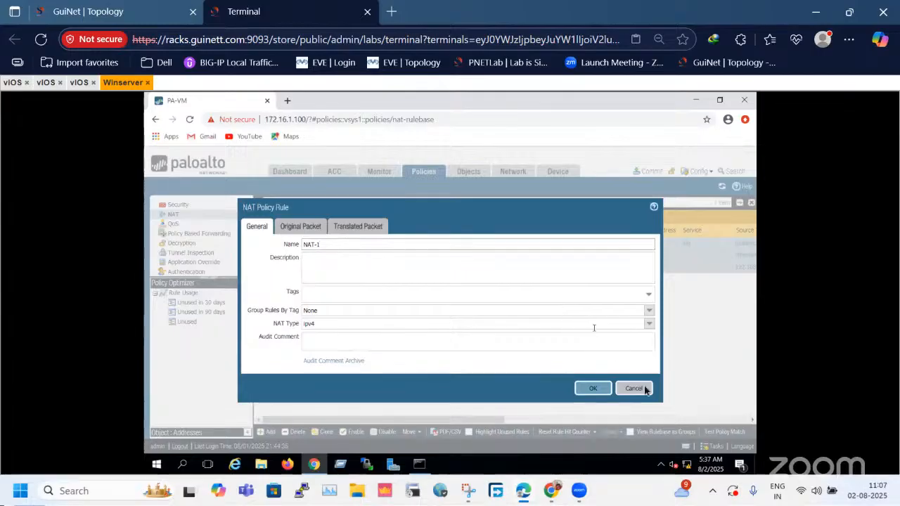
pyautogui.click(645, 392)
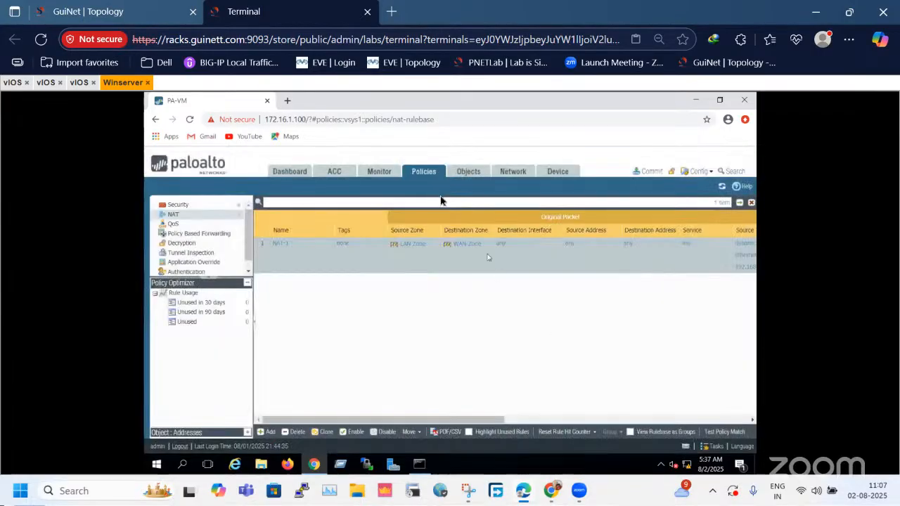
pyautogui.click(204, 205)
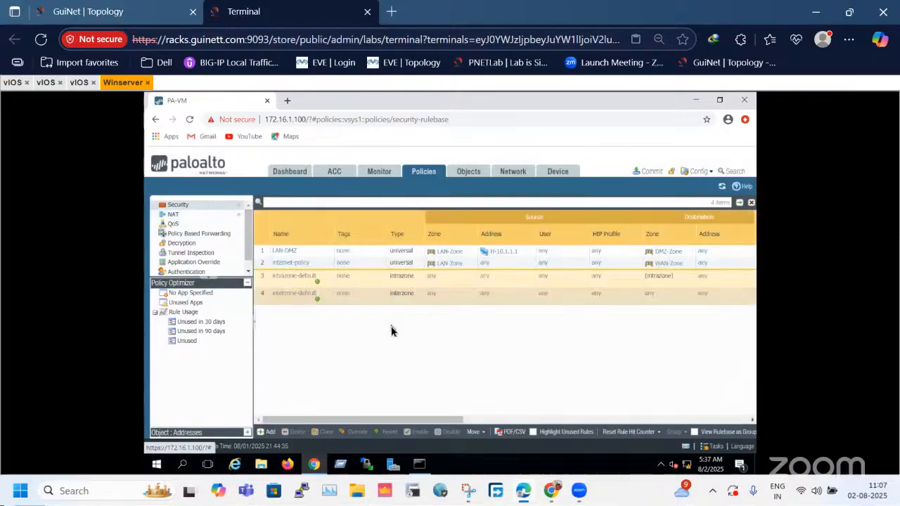
pyautogui.click(279, 266)
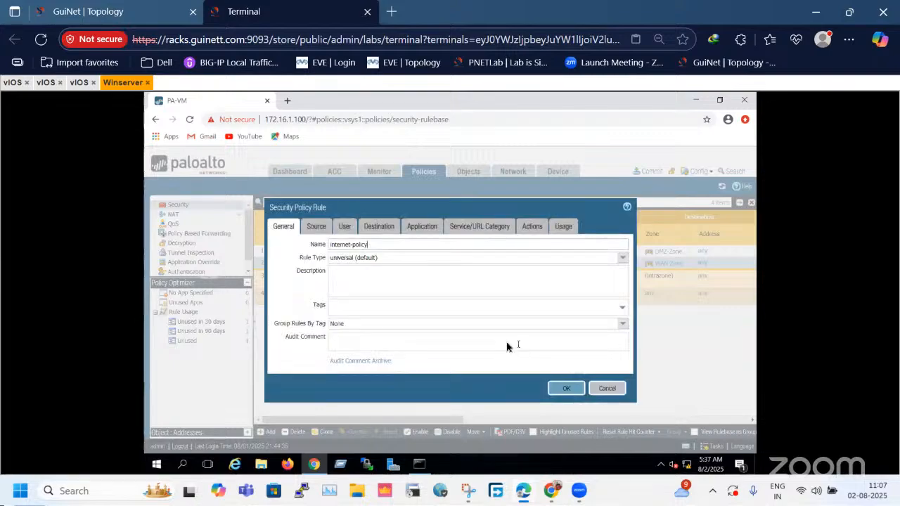
pyautogui.click(314, 228)
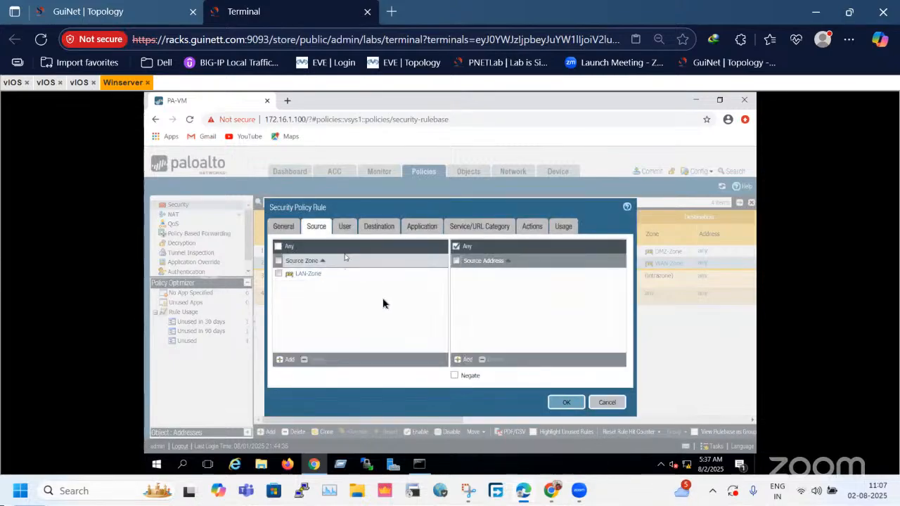
pyautogui.click(540, 337)
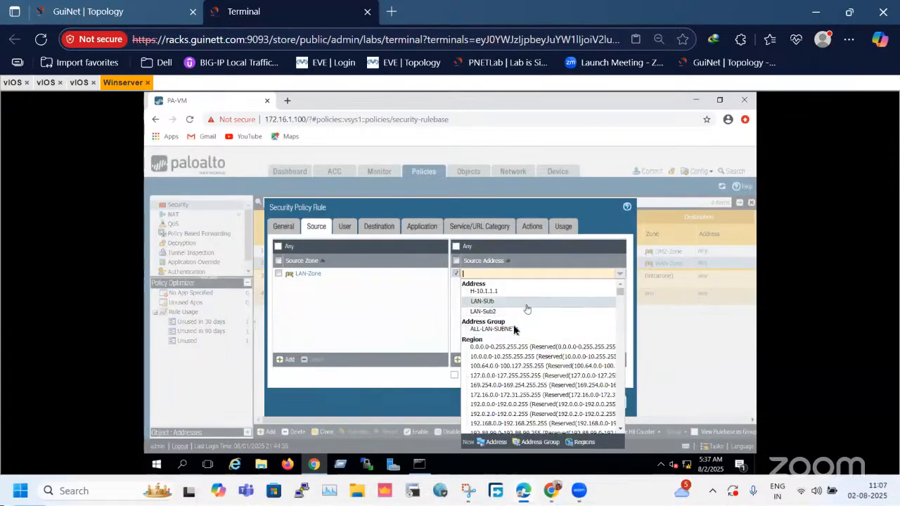
pyautogui.click(415, 322)
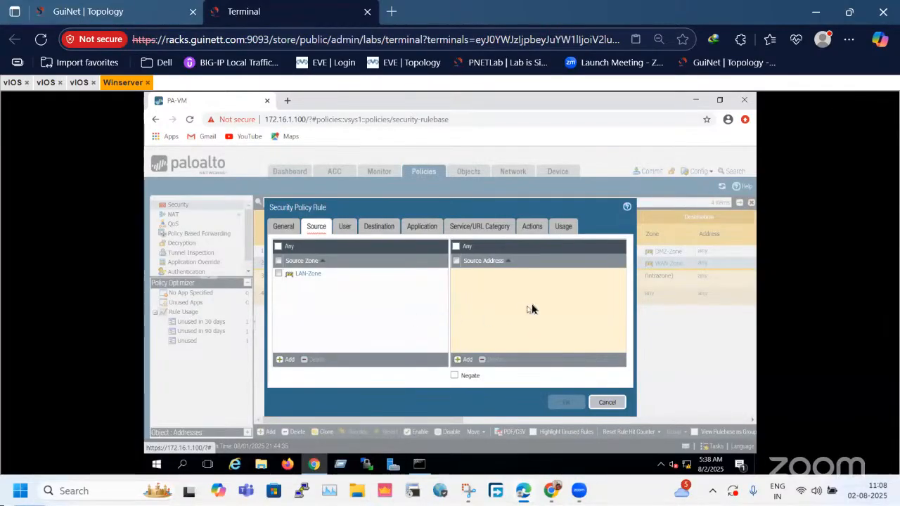
pyautogui.click(457, 361)
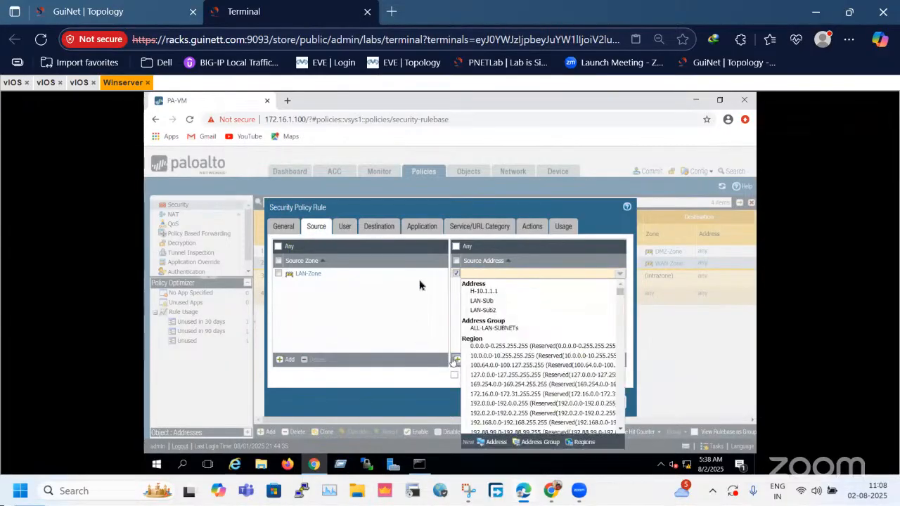
pyautogui.moveTo(398, 209); pyautogui.dragTo(394, 164)
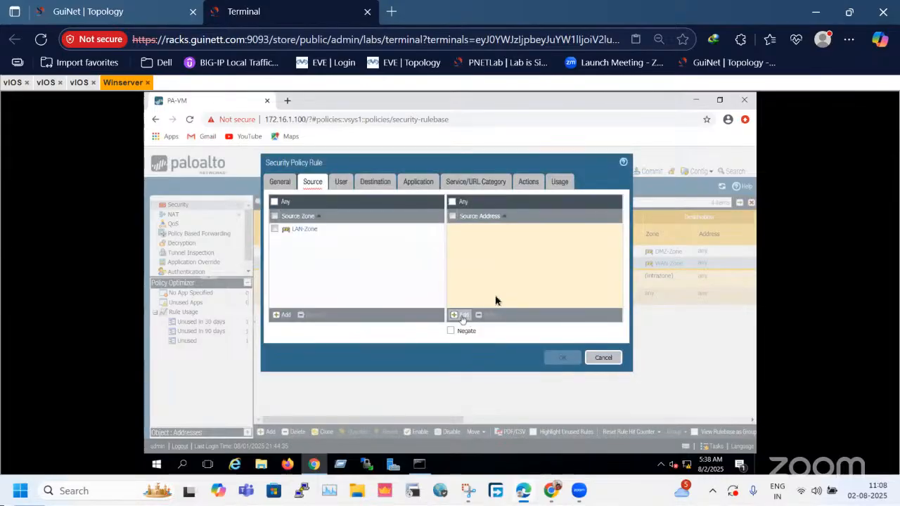
pyautogui.click(466, 316)
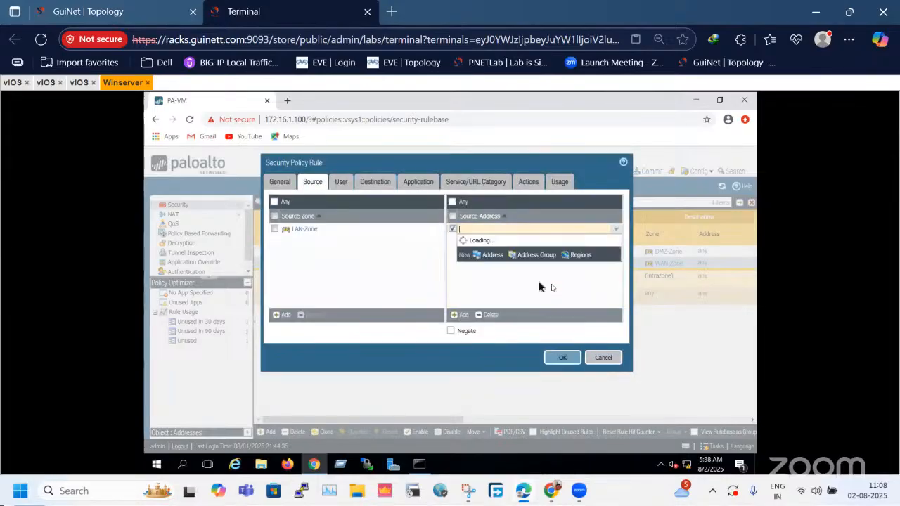
pyautogui.click(459, 229)
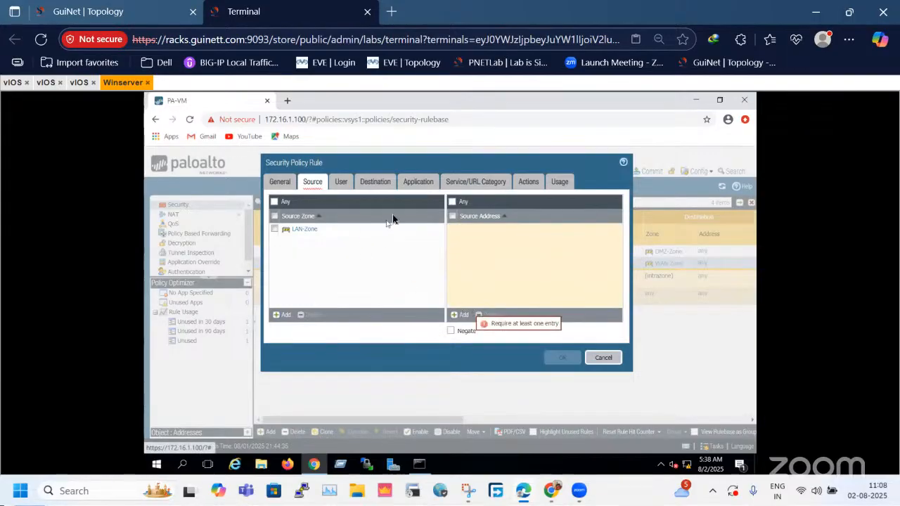
pyautogui.moveTo(402, 160)
pyautogui.mouseDown()
pyautogui.moveTo(398, 199)
pyautogui.moveTo(386, 149)
pyautogui.moveTo(391, 162)
pyautogui.mouseUp()
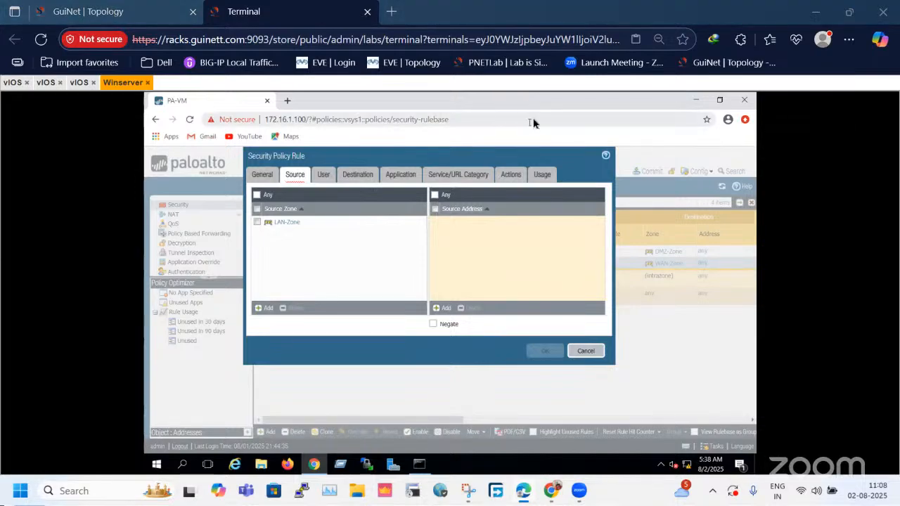
# Set the internet-policy rule's source address to the ALL-LAN-SUBNETs address group and save the rule.
pyautogui.click(441, 311)
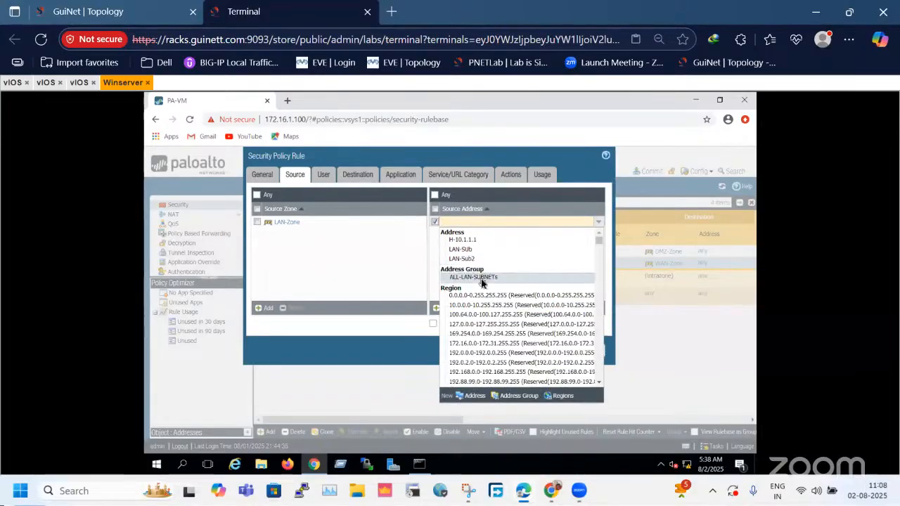
pyautogui.click(481, 278)
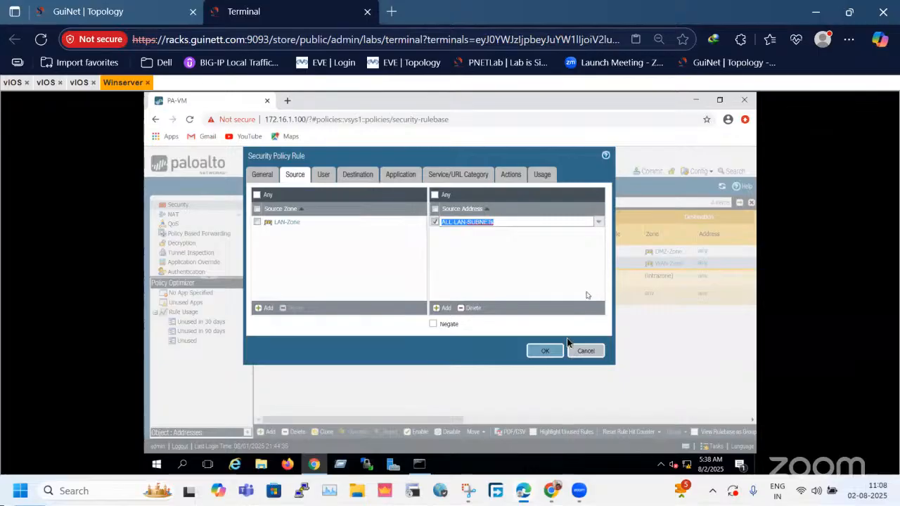
pyautogui.click(545, 351)
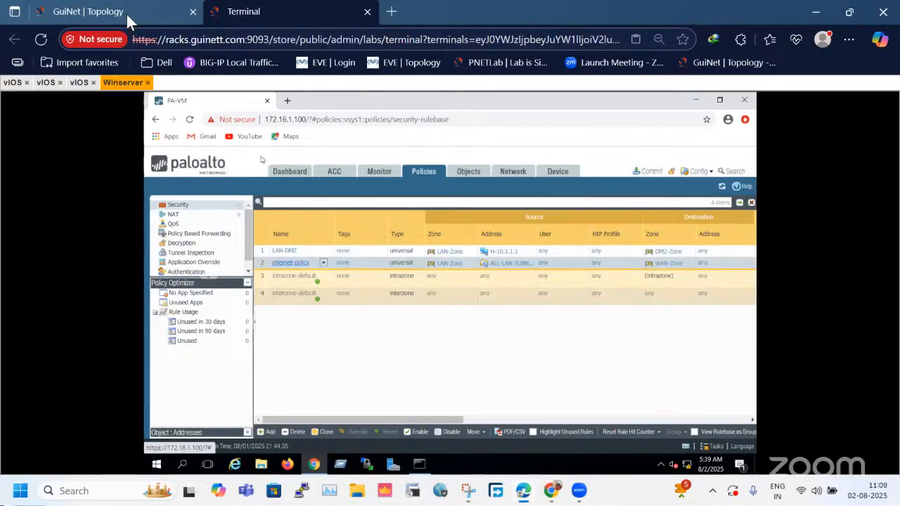
# Check the LAN side of the lab topology and review the members of the ALL-LAN-SUBNETs address group on the firewall.
pyautogui.click(78, 12)
pyautogui.moveTo(516, 409); pyautogui.dragTo(633, 448)
pyautogui.click(277, 5)
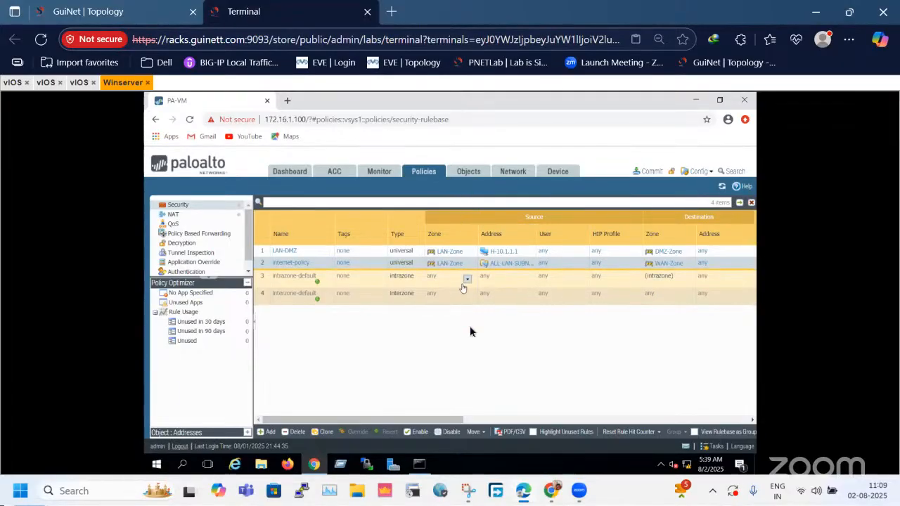
pyautogui.click(457, 175)
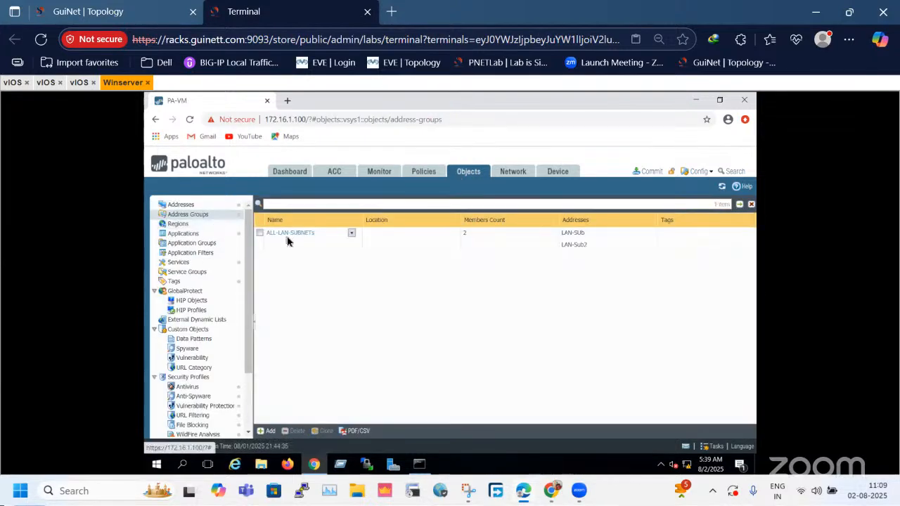
pyautogui.click(286, 240)
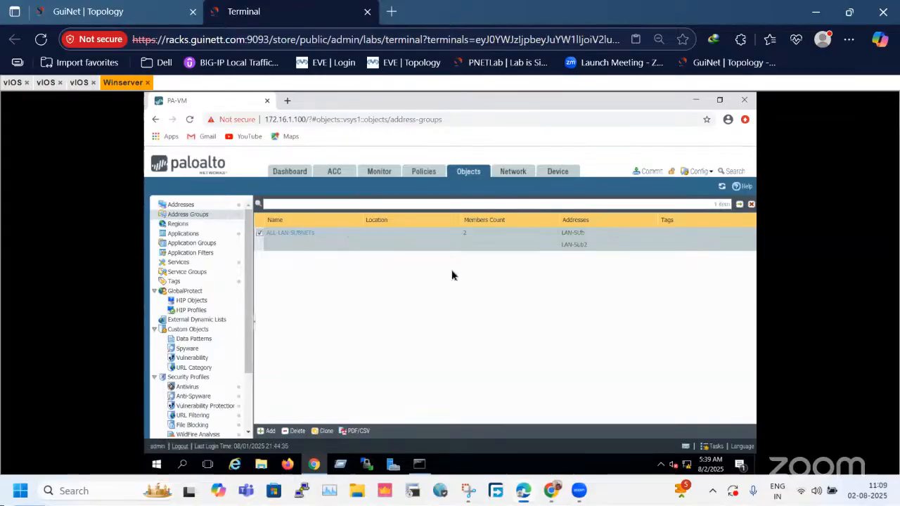
pyautogui.click(294, 240)
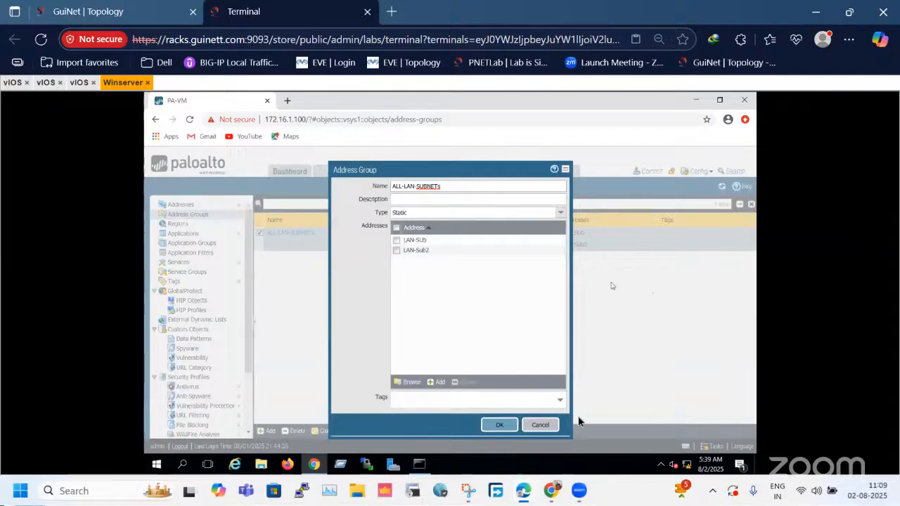
pyautogui.click(540, 424)
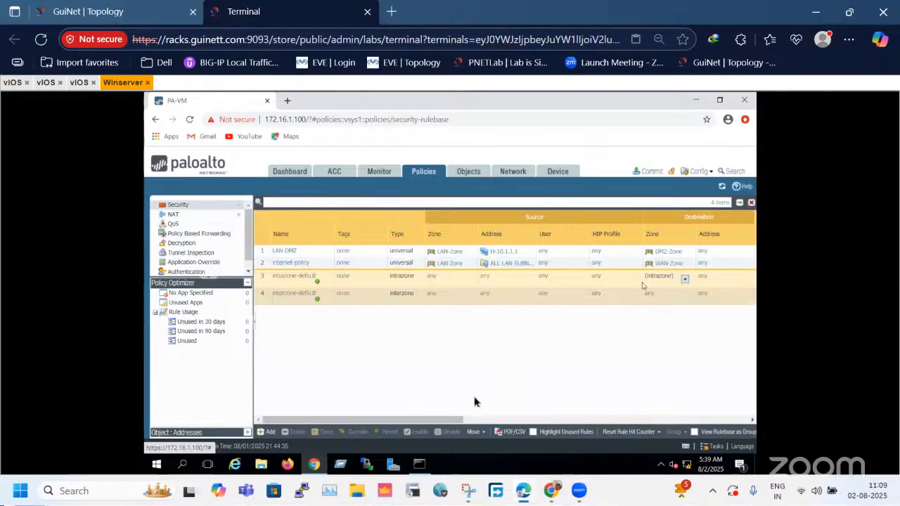
# Review the security rules and commit the admin's policy-and-objects changes to the firewall.
pyautogui.moveTo(443, 419); pyautogui.dragTo(679, 422)
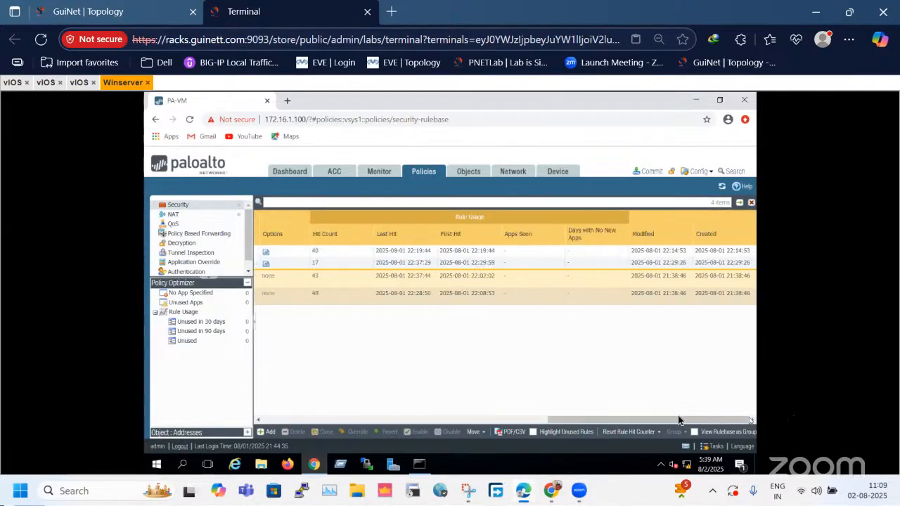
pyautogui.click(290, 420)
pyautogui.click(290, 419)
pyautogui.click(652, 173)
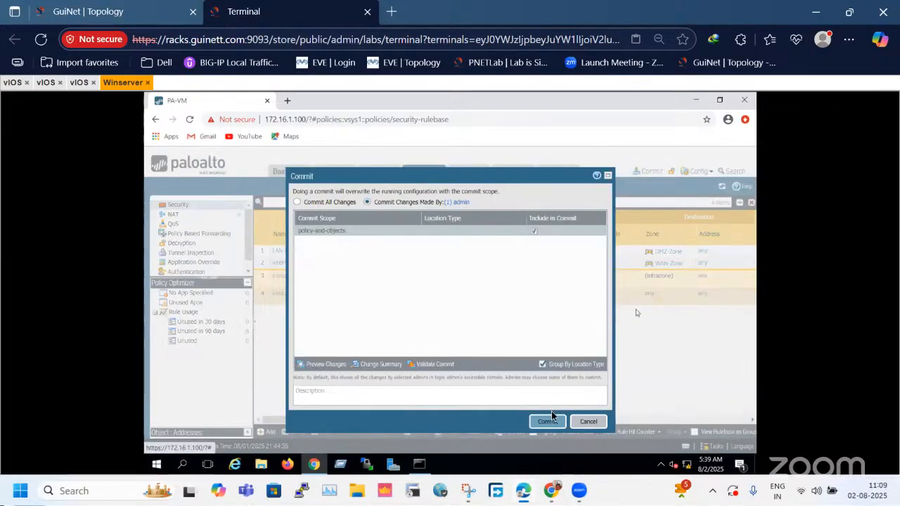
pyautogui.click(548, 422)
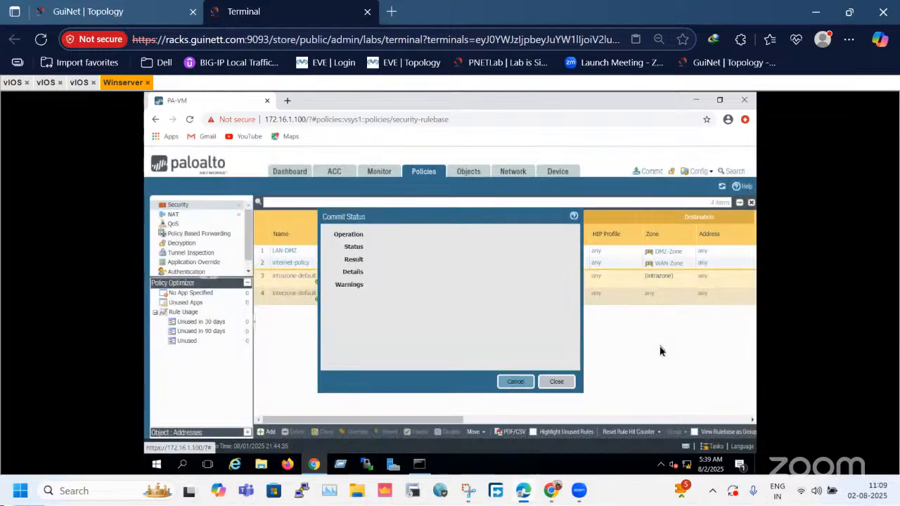
# Check the commit's progress in the Task Manager and clear the commit queue.
pyautogui.click(566, 381)
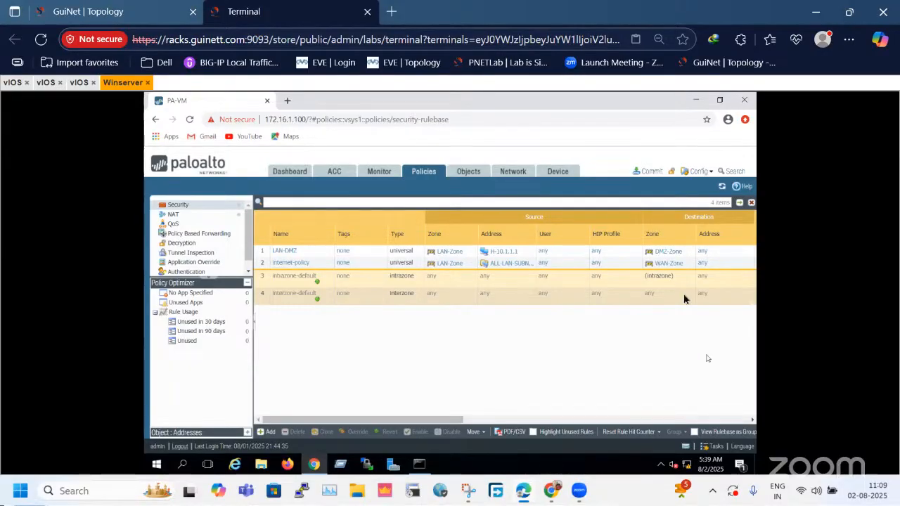
pyautogui.click(716, 446)
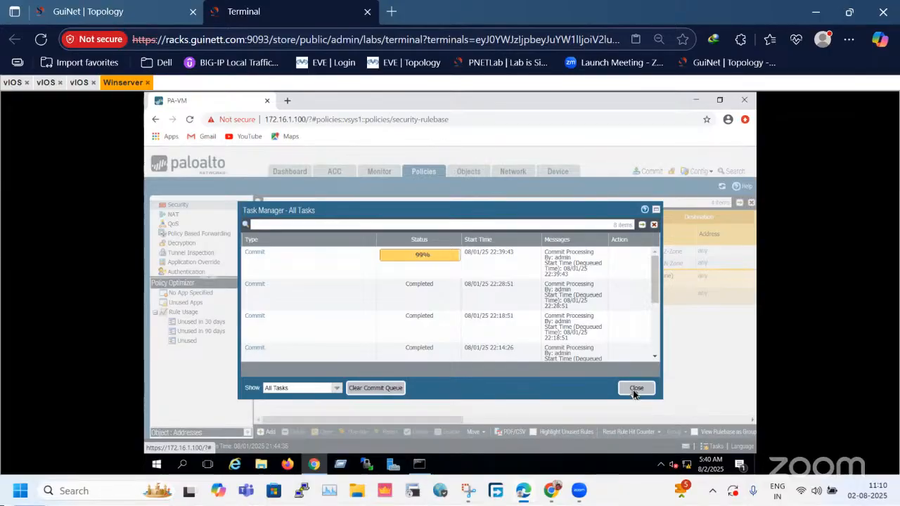
pyautogui.click(388, 387)
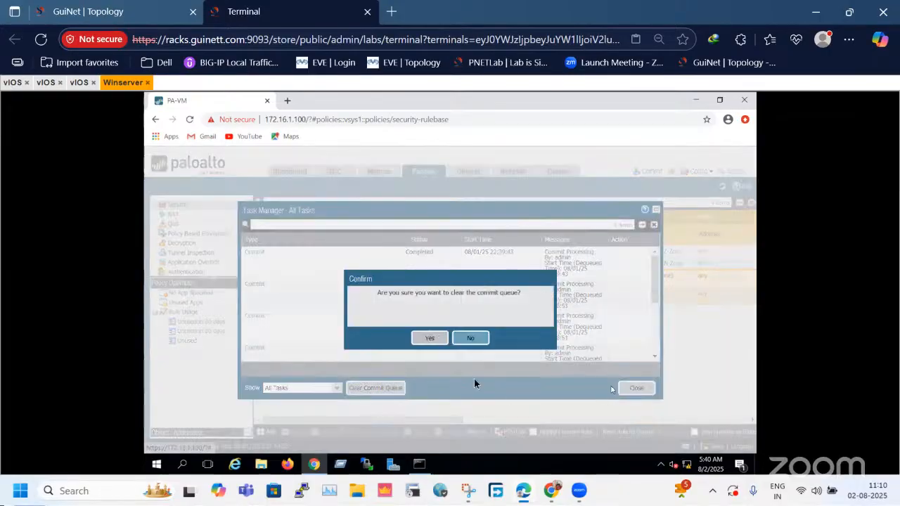
pyautogui.click(440, 343)
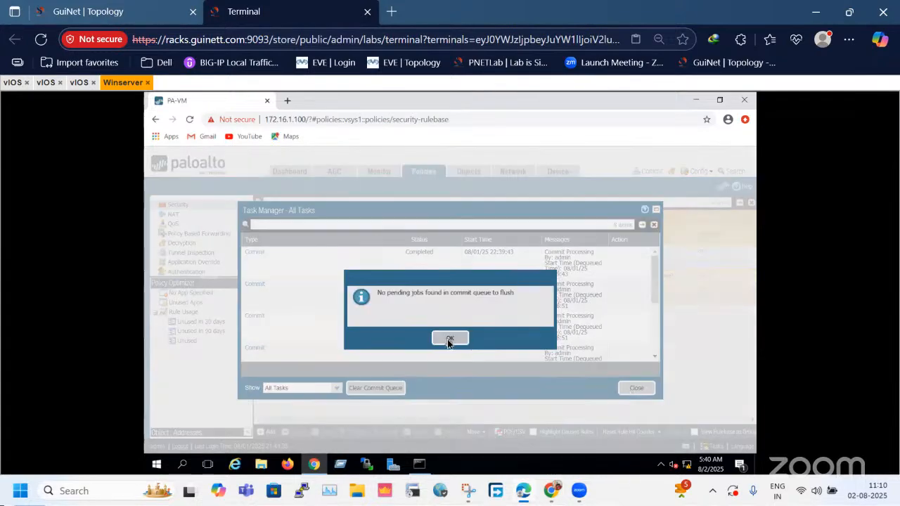
pyautogui.click(449, 341)
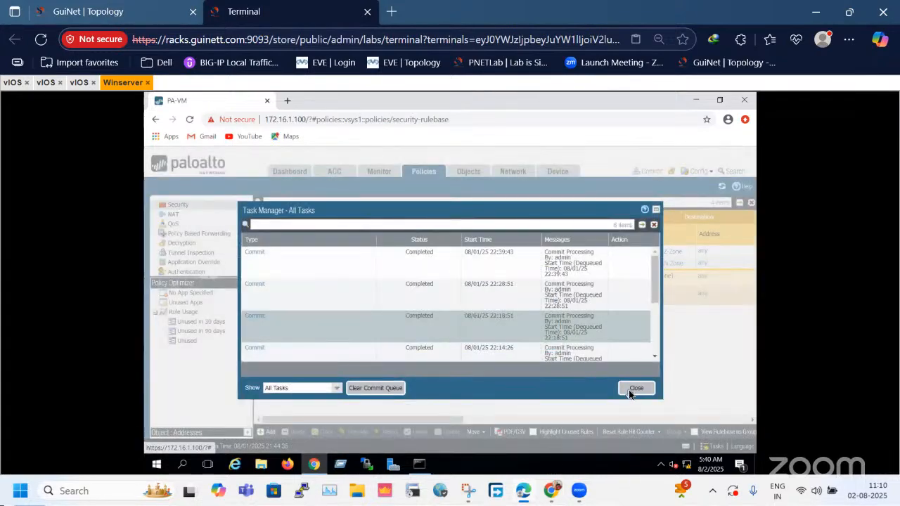
pyautogui.click(641, 391)
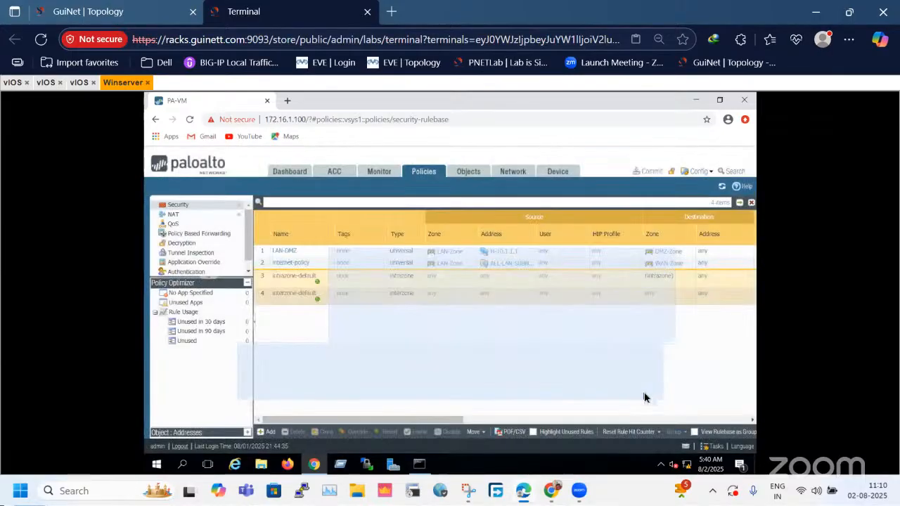
# Review the internet-policy rule's source address in the security policies, and compare it with the LAN side of the lab topology.
pyautogui.click(532, 235)
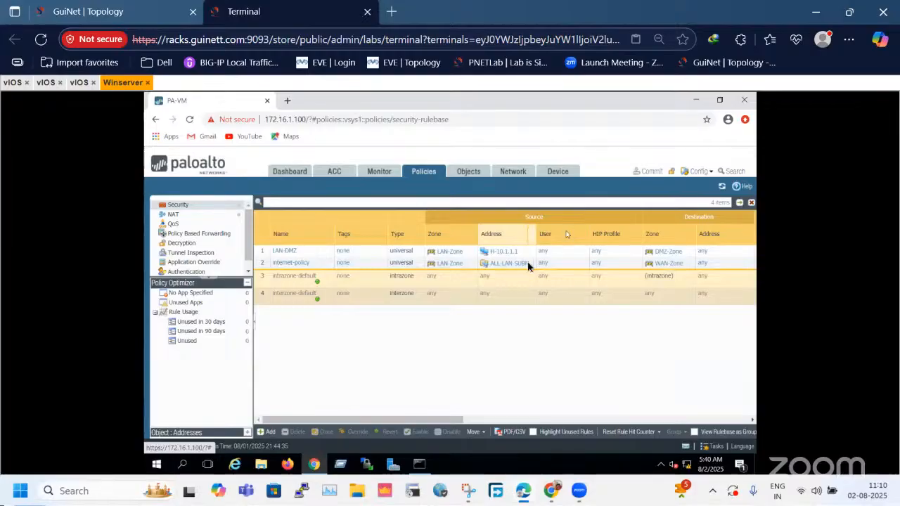
pyautogui.click(532, 265)
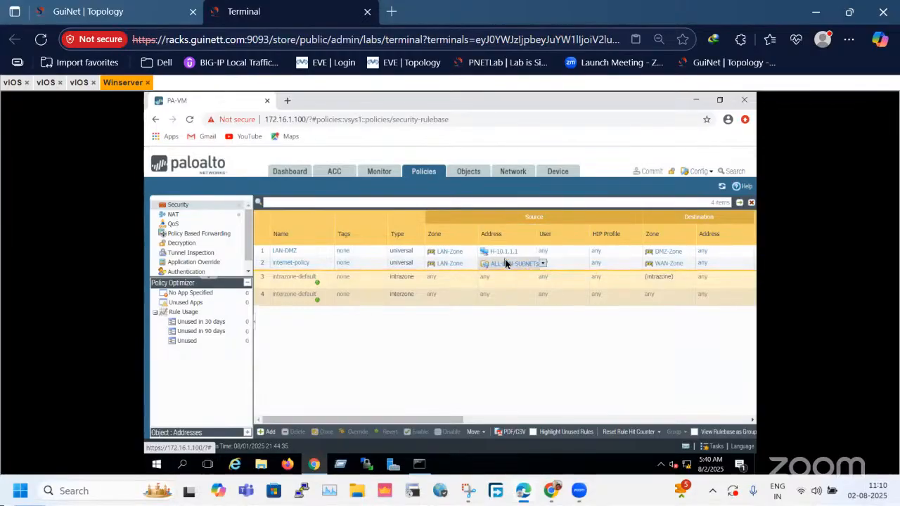
pyautogui.click(261, 269)
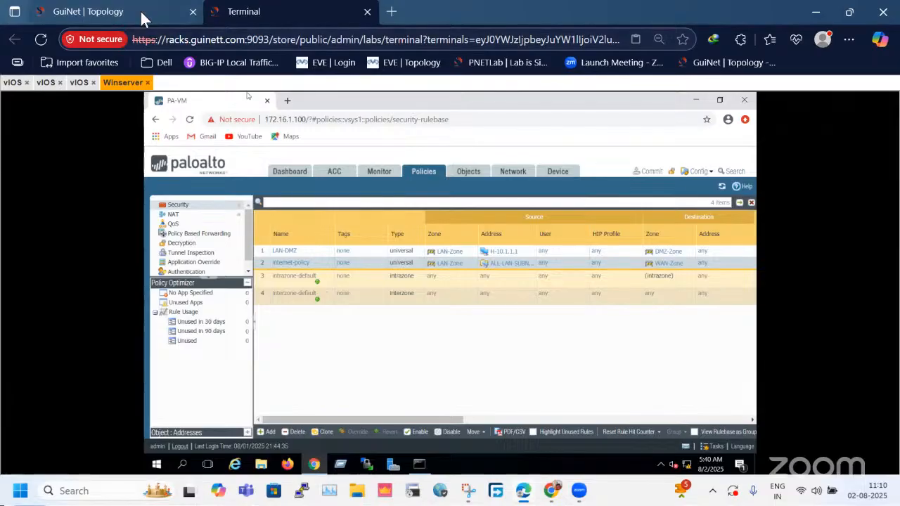
pyautogui.click(105, 12)
pyautogui.moveTo(195, 320); pyautogui.dragTo(661, 440)
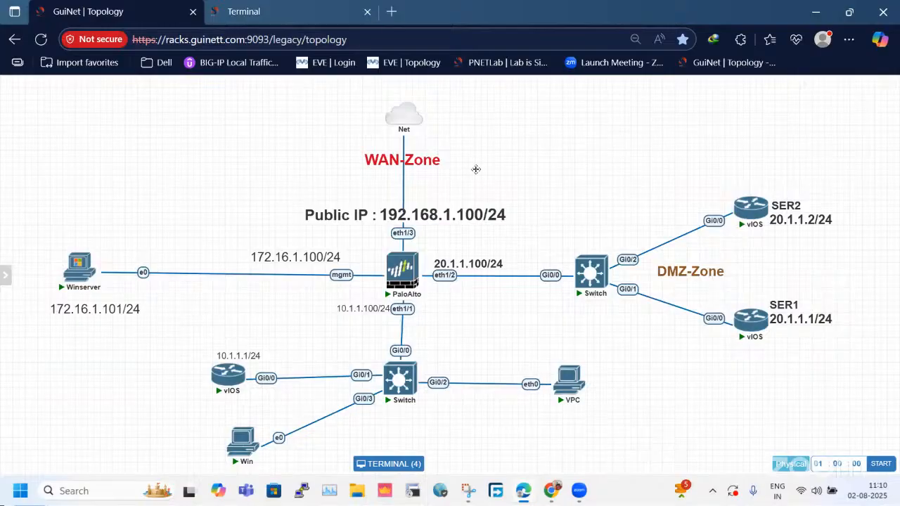
pyautogui.click(243, 12)
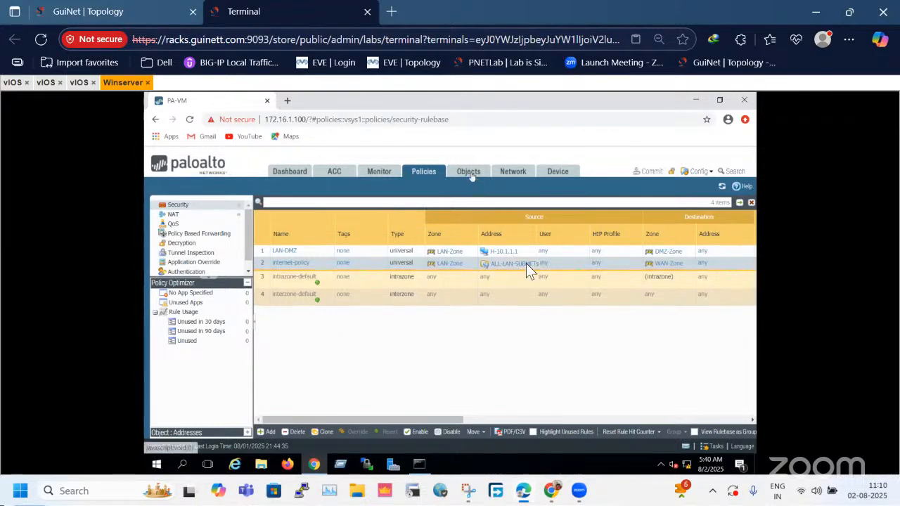
# Start a new address object on the firewall and name it New-Sub.
pyautogui.click(471, 173)
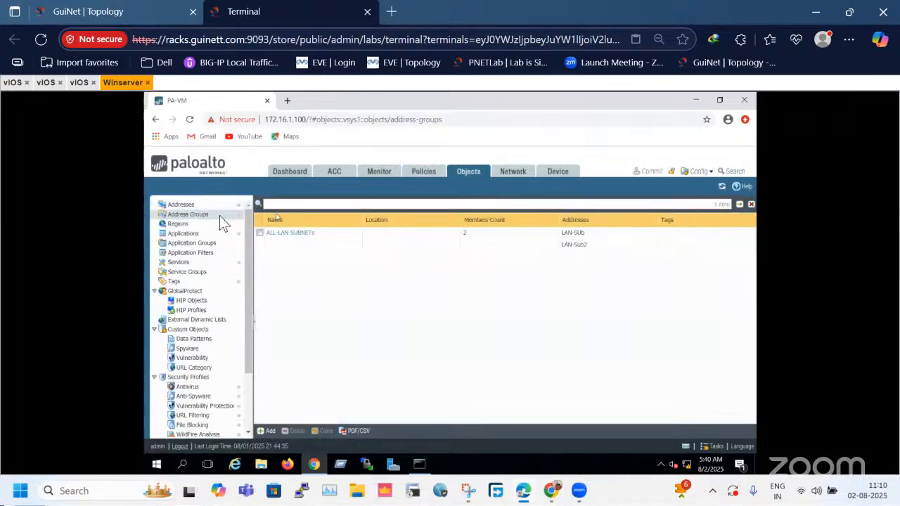
pyautogui.click(202, 204)
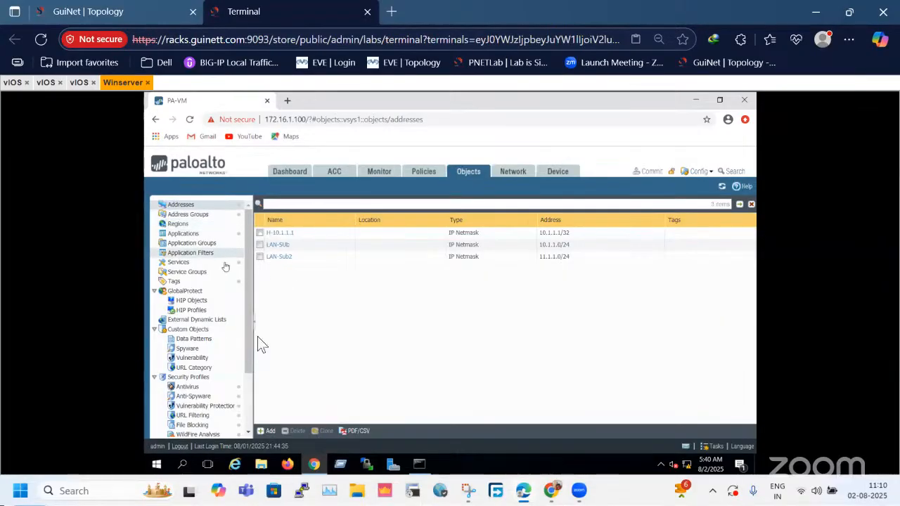
pyautogui.click(269, 430)
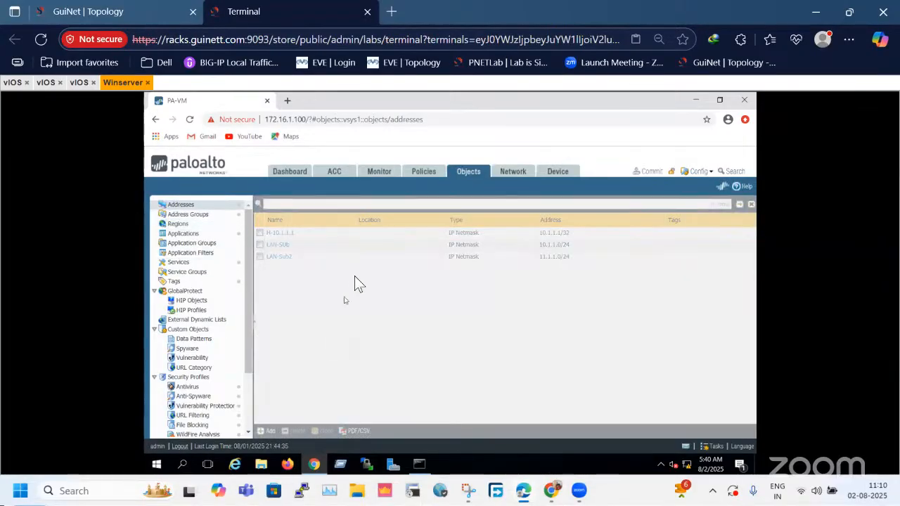
pyautogui.write('Nee')
pyautogui.press('BackSpace')
pyautogui.write('w')
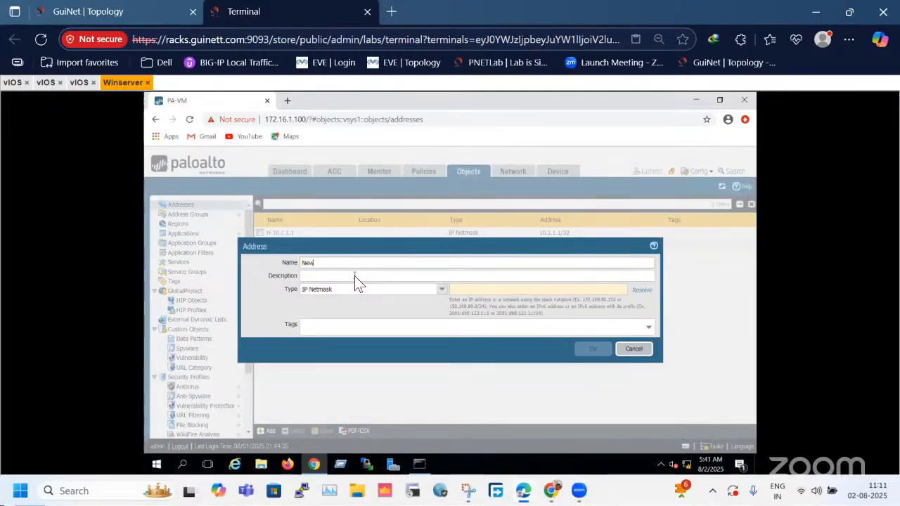
pyautogui.write('-Sub')
# Set the New-Sub object's IP netmask to 12.1.1.0/24 and save the address object.
pyautogui.click(529, 291)
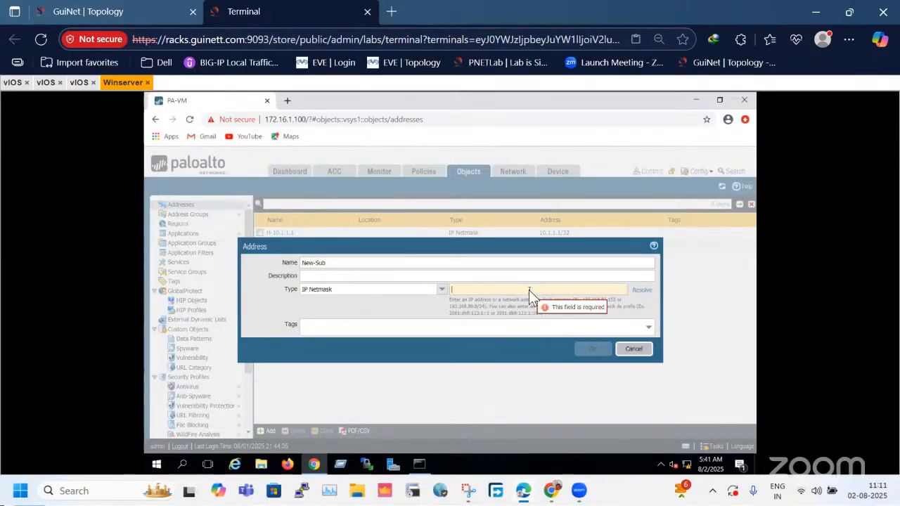
pyautogui.write('12')
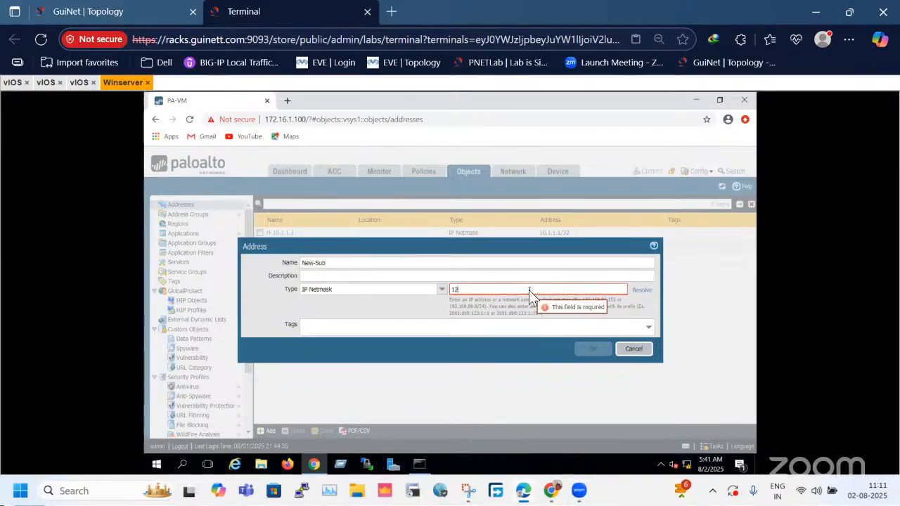
pyautogui.write('.1.10')
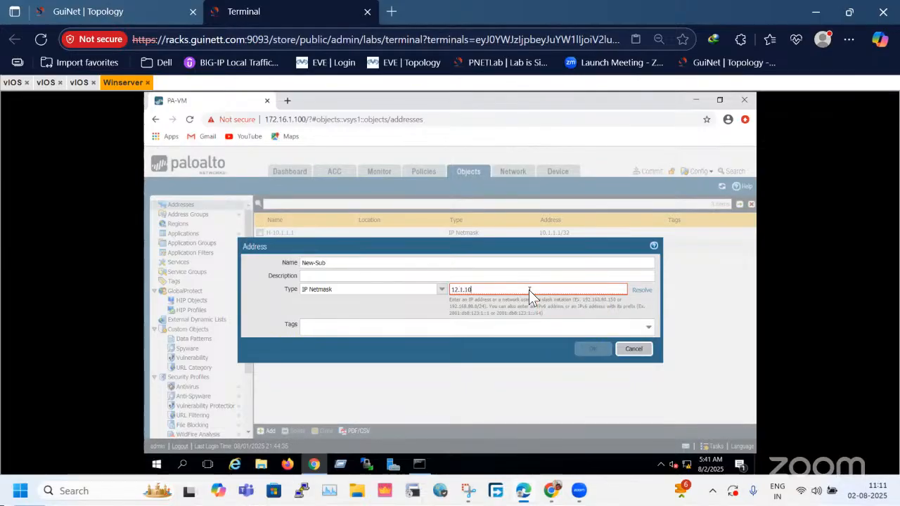
pyautogui.press('BackSpace')
pyautogui.write('.0/24')
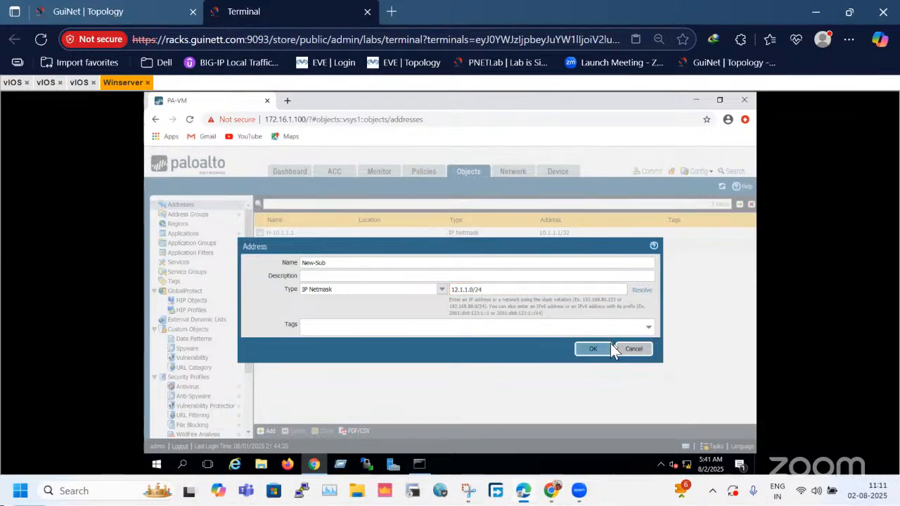
pyautogui.click(609, 346)
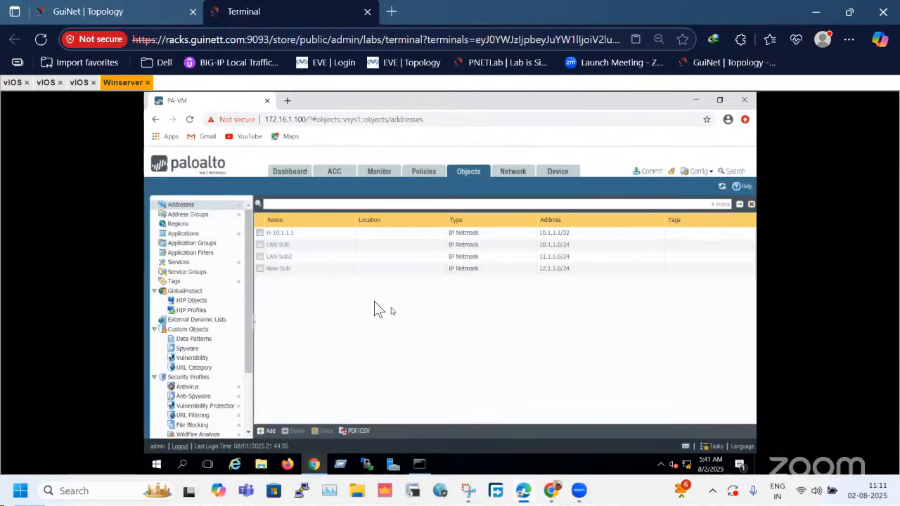
# Add the New-Sub address object to the ALL-LAN-SUBNETs address group and save the group.
pyautogui.click(303, 271)
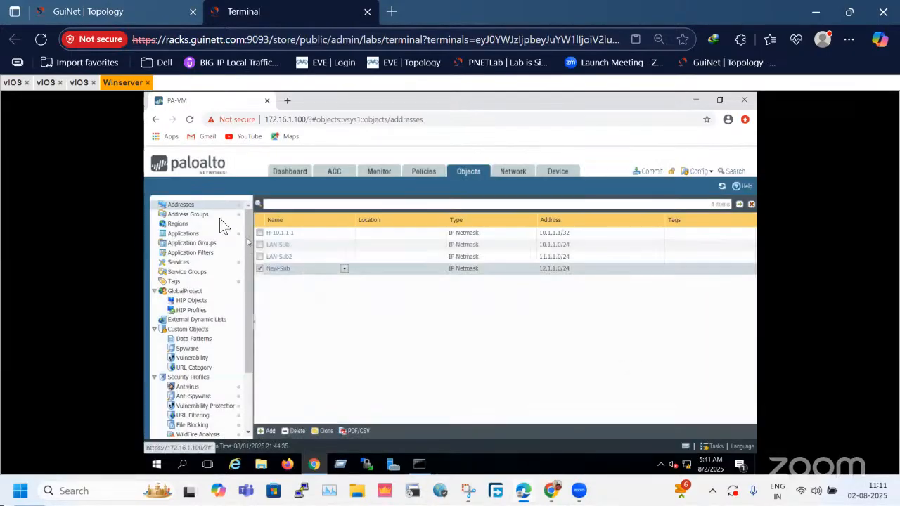
pyautogui.click(212, 215)
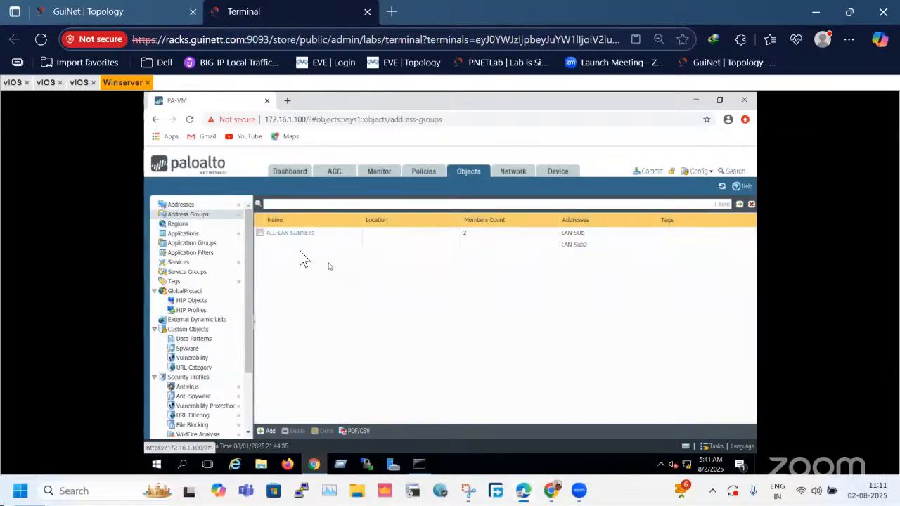
pyautogui.click(290, 233)
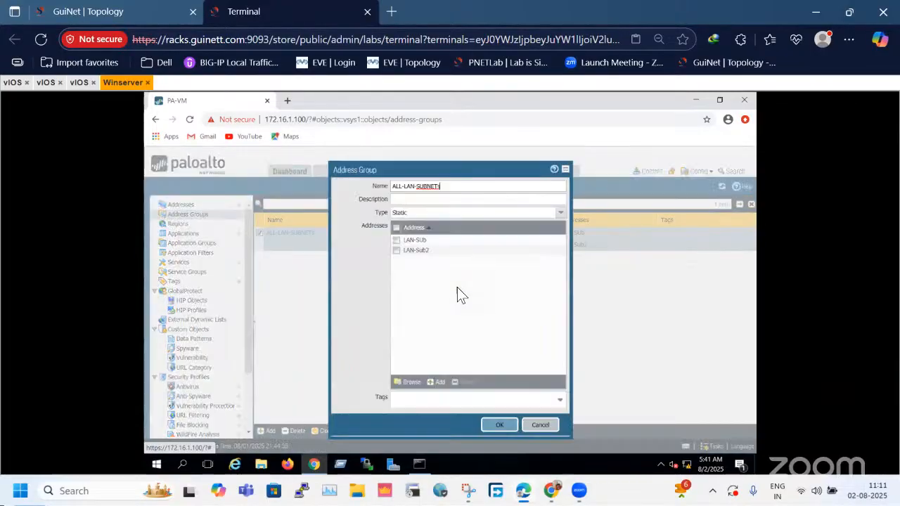
pyautogui.click(537, 425)
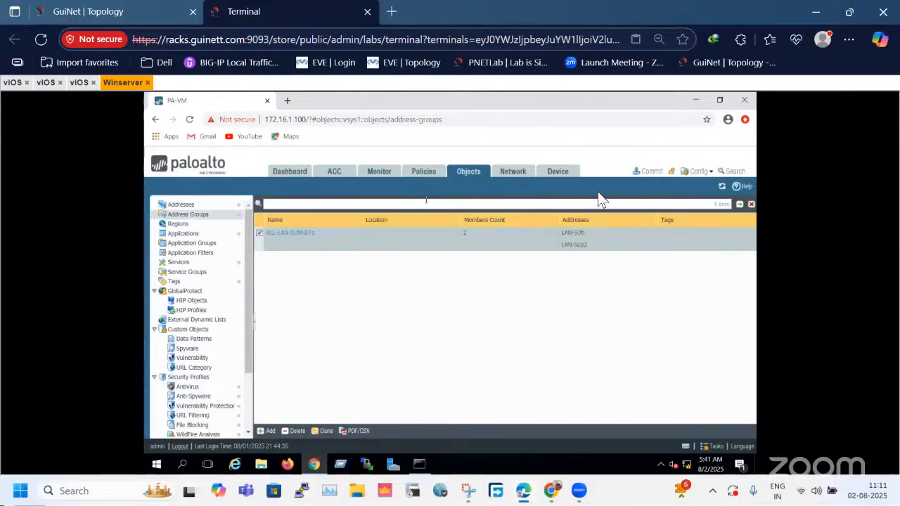
pyautogui.click(292, 235)
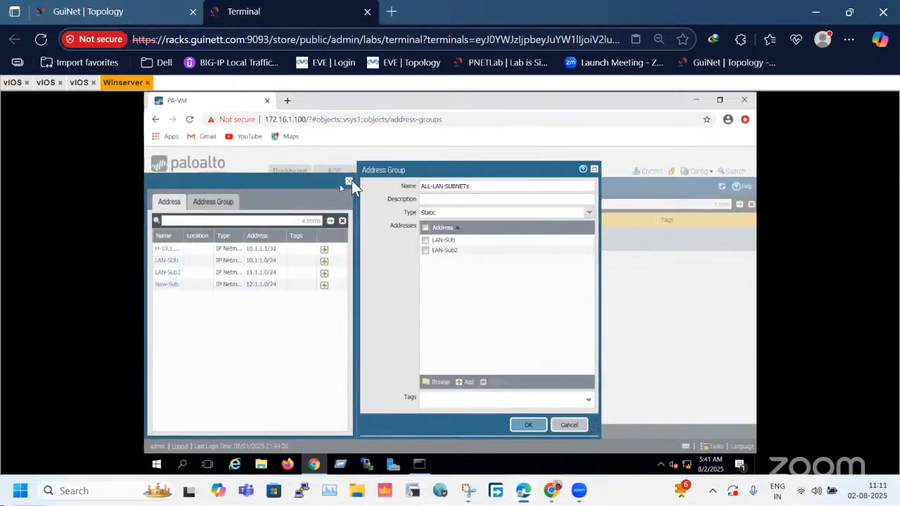
pyautogui.click(350, 182)
pyautogui.click(466, 381)
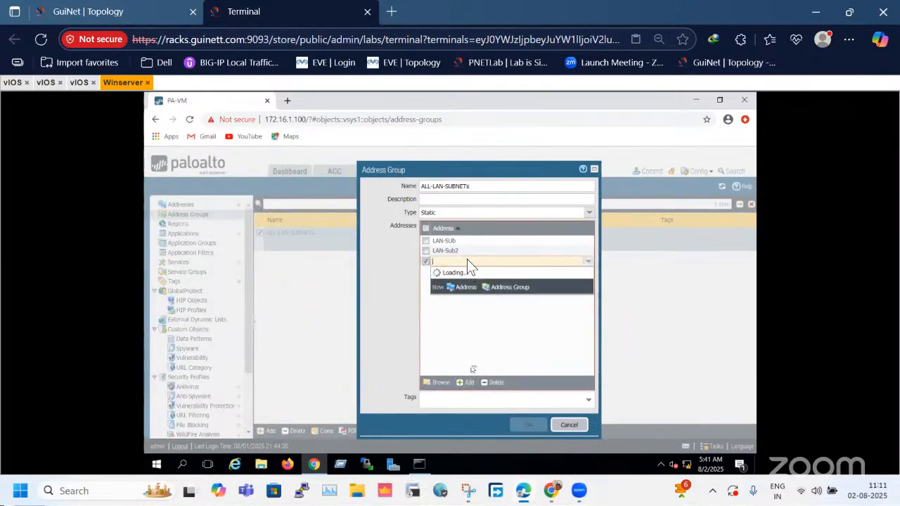
pyautogui.click(459, 307)
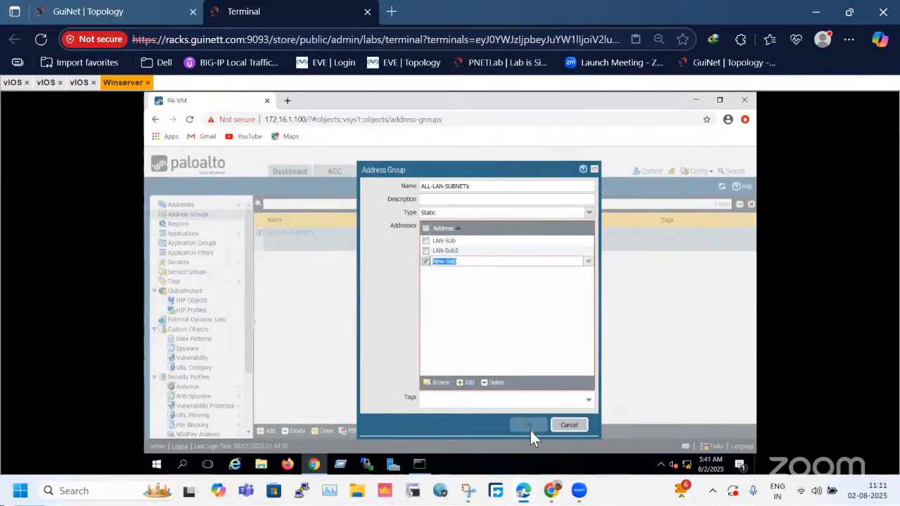
pyautogui.click(495, 342)
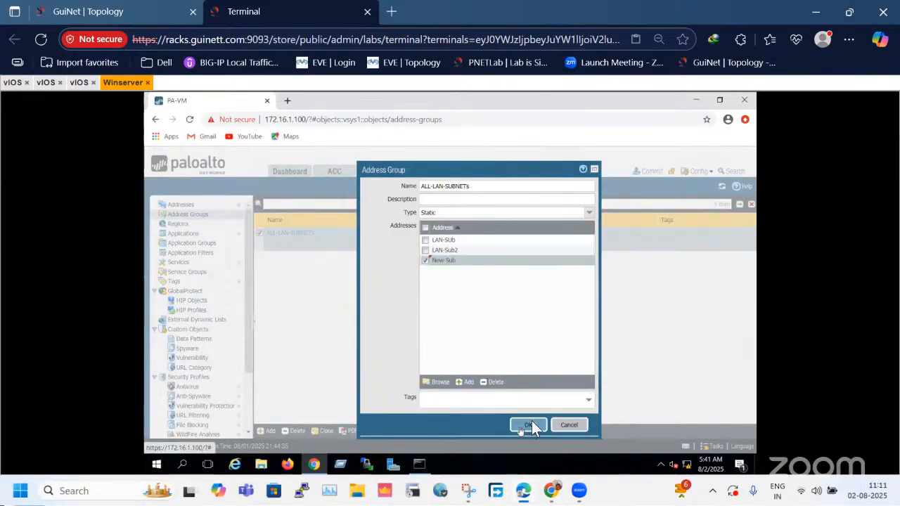
pyautogui.click(527, 425)
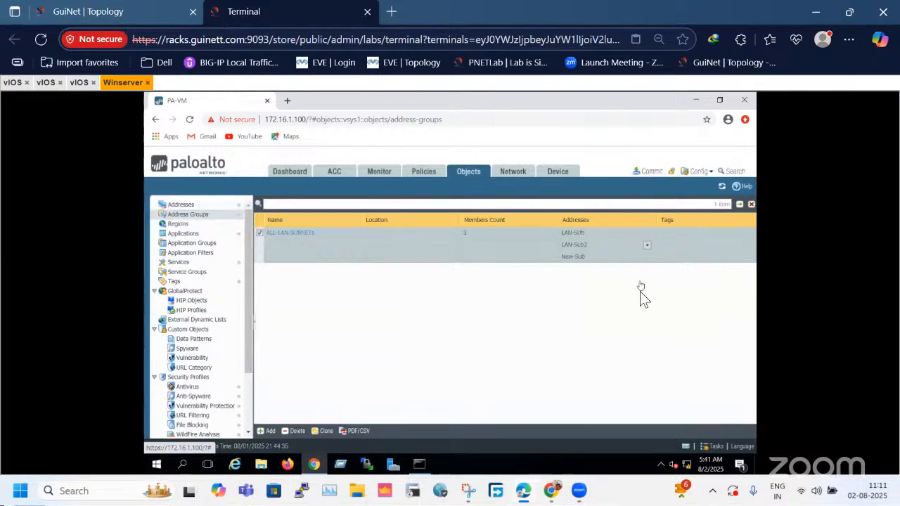
# Commit the admin's policy-and-objects changes to the firewall and check the commit's progress in the Task Manager.
pyautogui.click(646, 171)
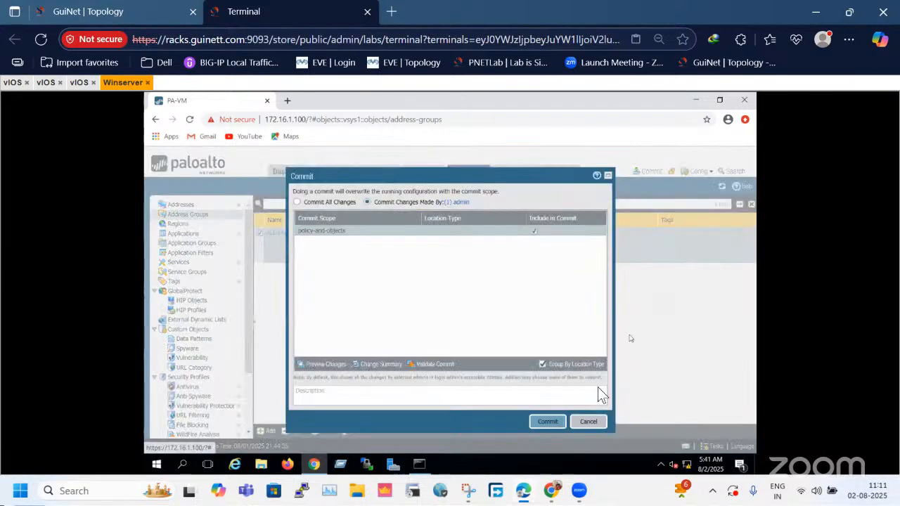
pyautogui.click(549, 421)
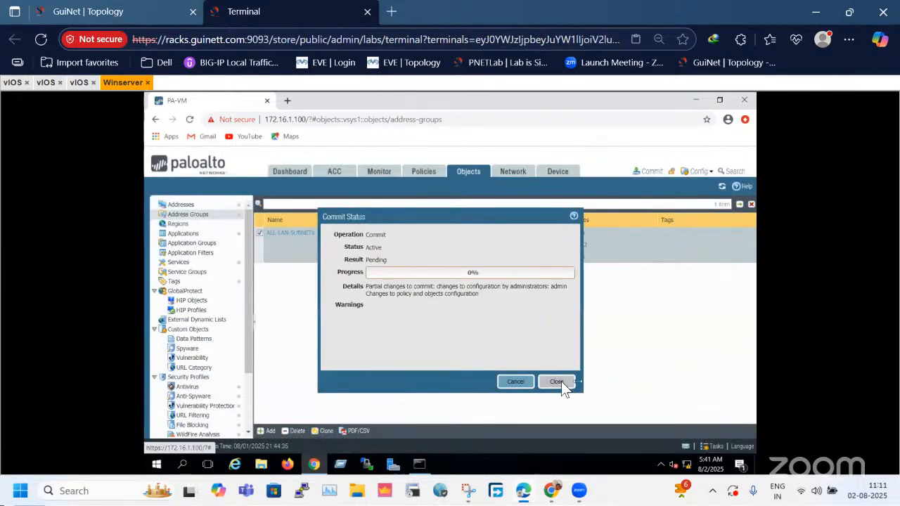
pyautogui.click(561, 381)
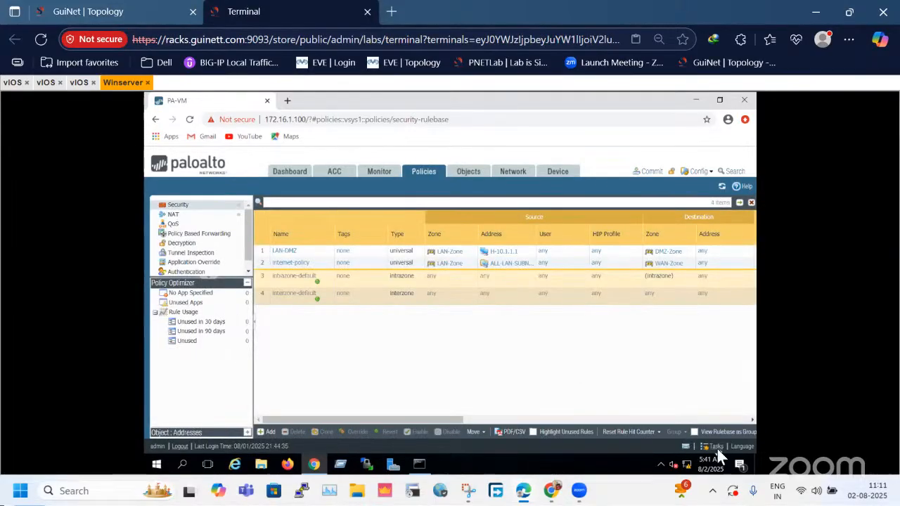
pyautogui.click(715, 448)
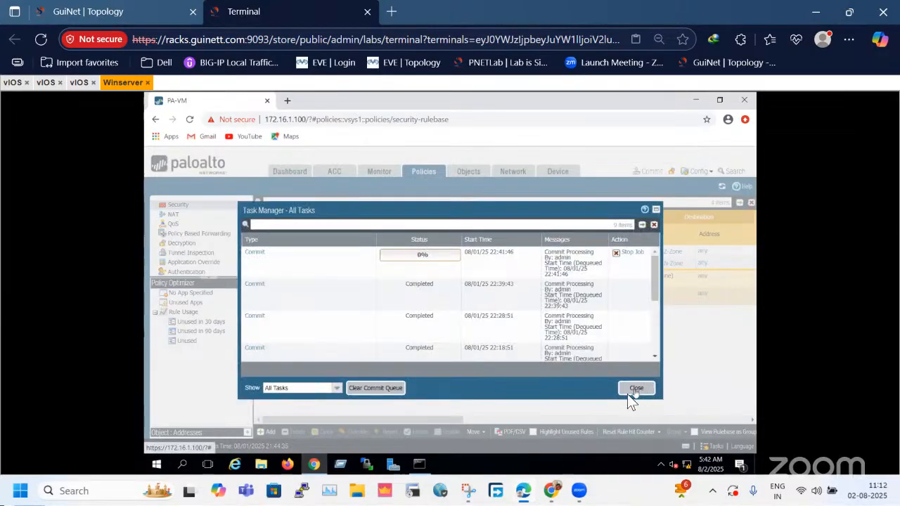
pyautogui.click(635, 388)
# Check the internet-policy rule's source address and browse the available address objects, leaving the selection as it is.
pyautogui.click(499, 261)
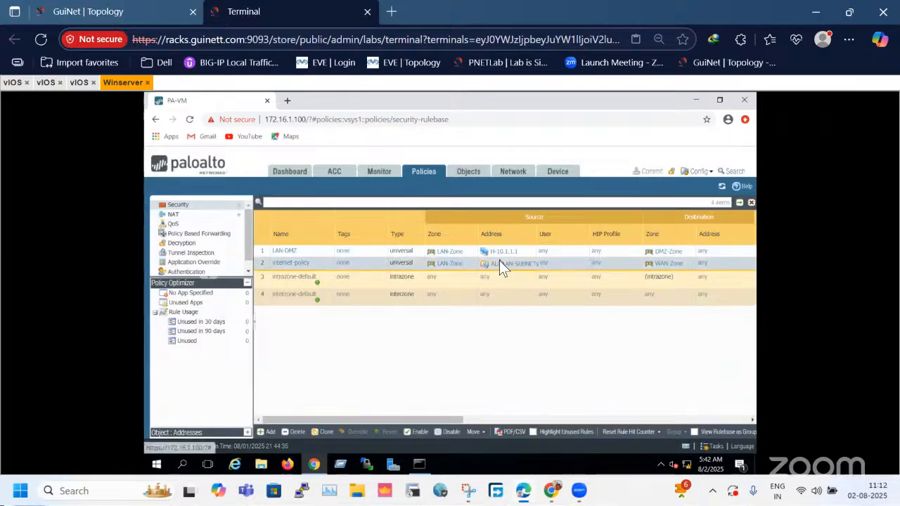
pyautogui.click(509, 266)
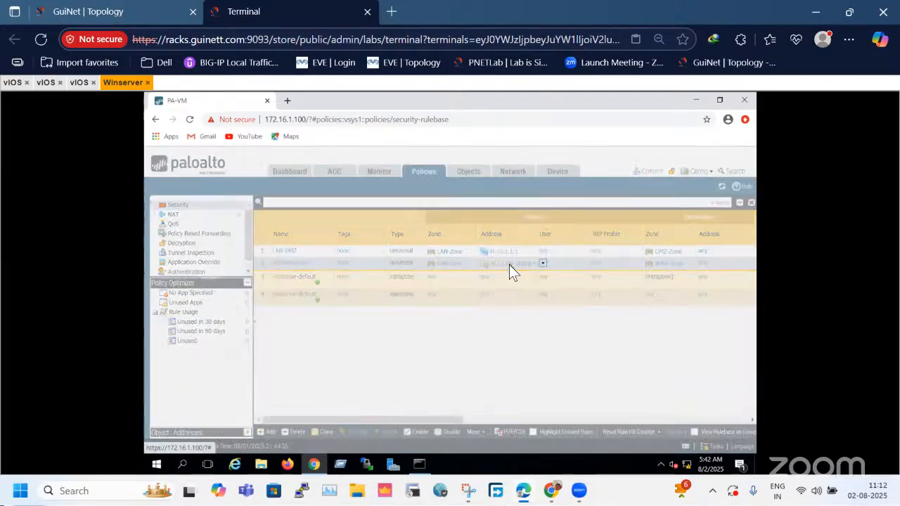
pyautogui.click(388, 275)
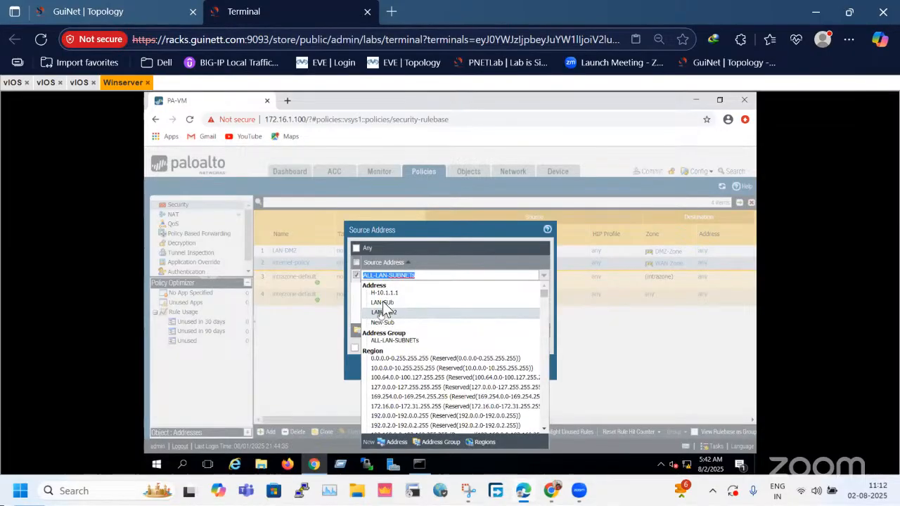
pyautogui.click(343, 314)
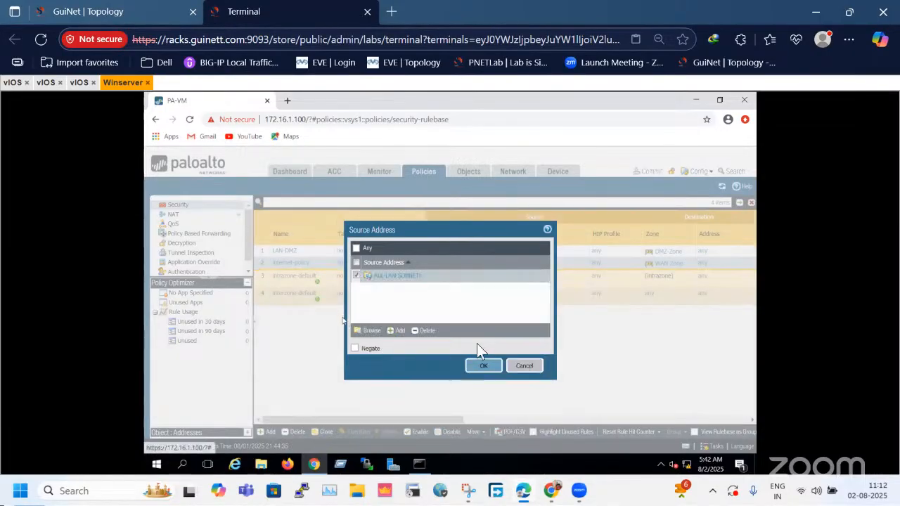
pyautogui.click(371, 334)
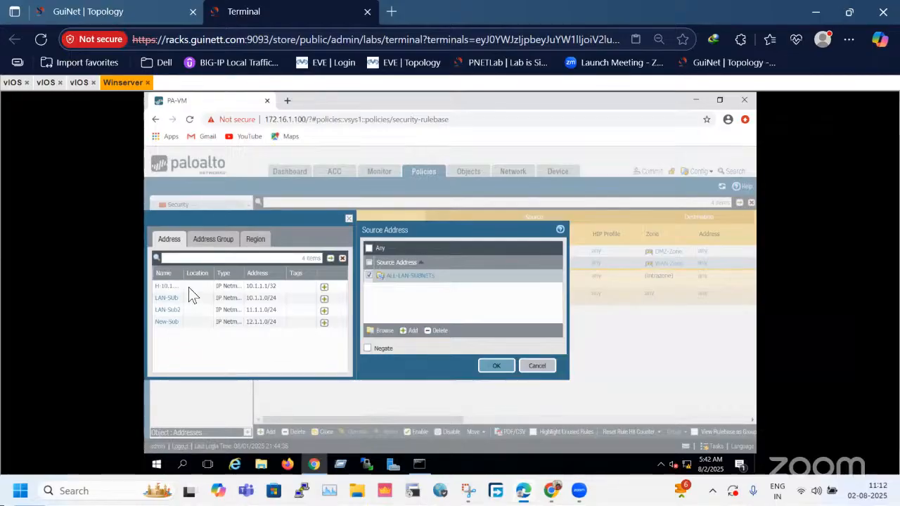
pyautogui.click(551, 370)
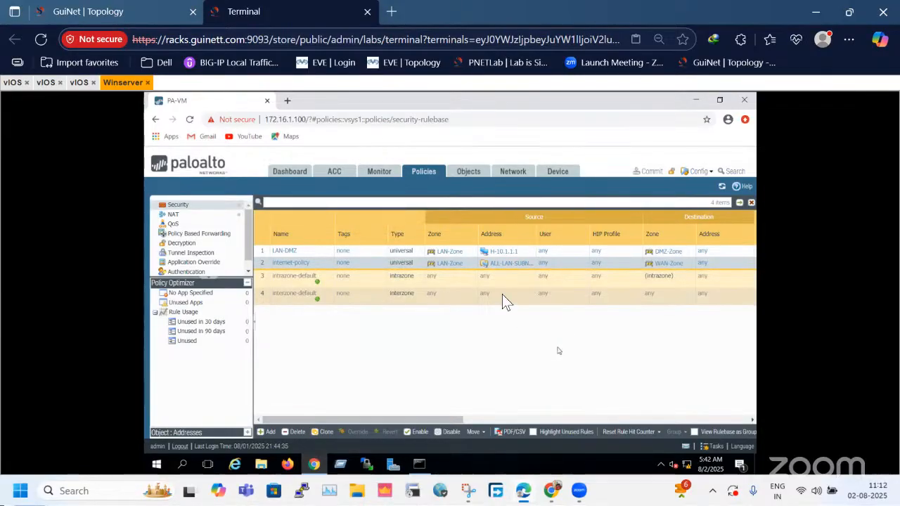
# Start a new service object on the firewall and name it TCP-8080.
pyautogui.click(468, 175)
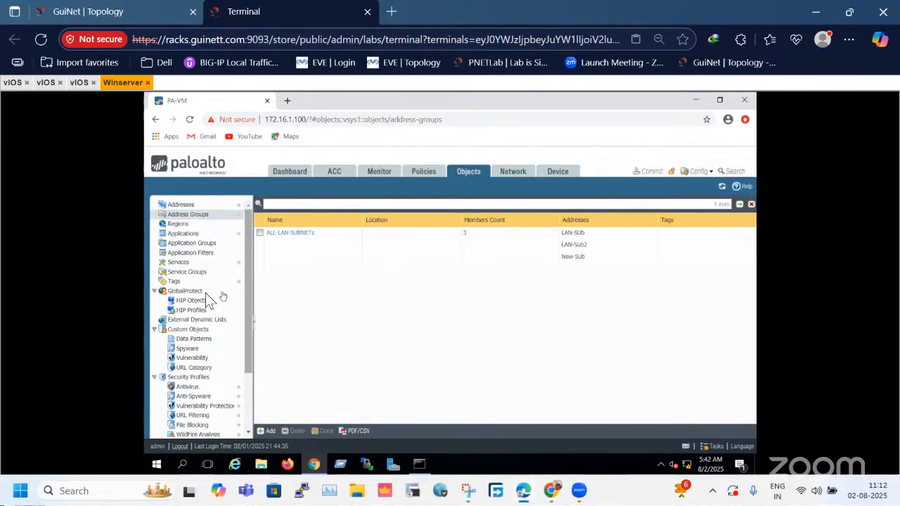
pyautogui.click(178, 263)
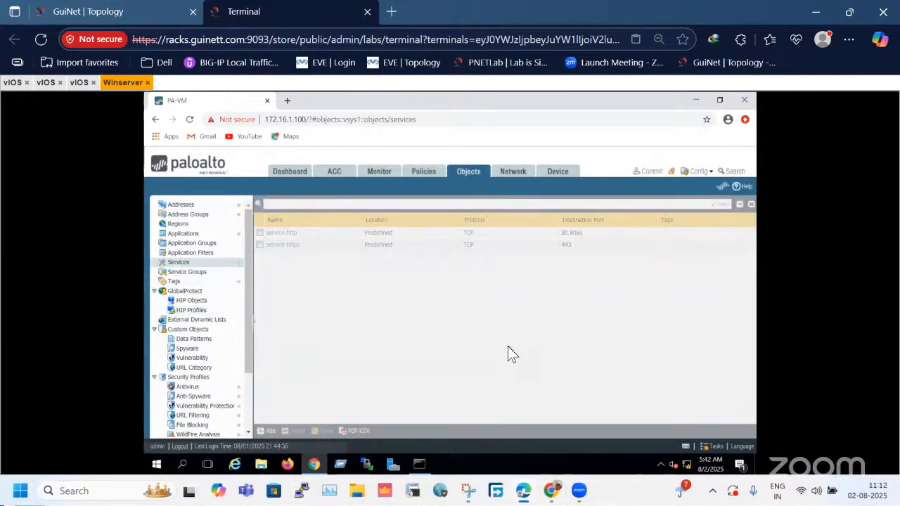
pyautogui.moveTo(363, 246)
pyautogui.write('TC')
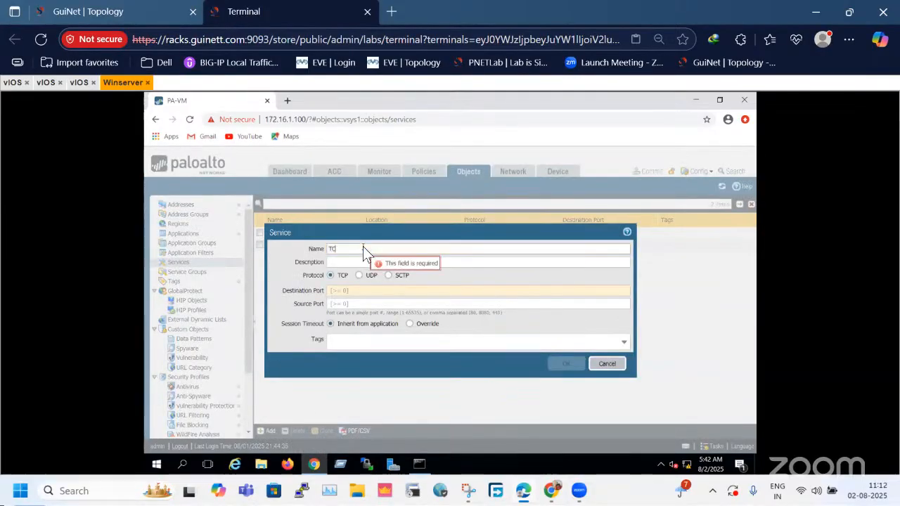
pyautogui.write('P-8080')
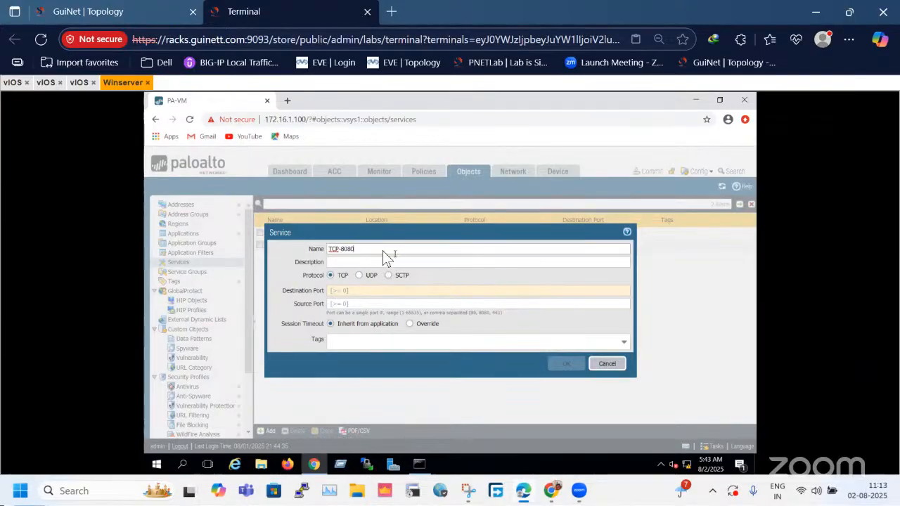
pyautogui.moveTo(324, 250); pyautogui.dragTo(317, 250)
pyautogui.rightClick(333, 250)
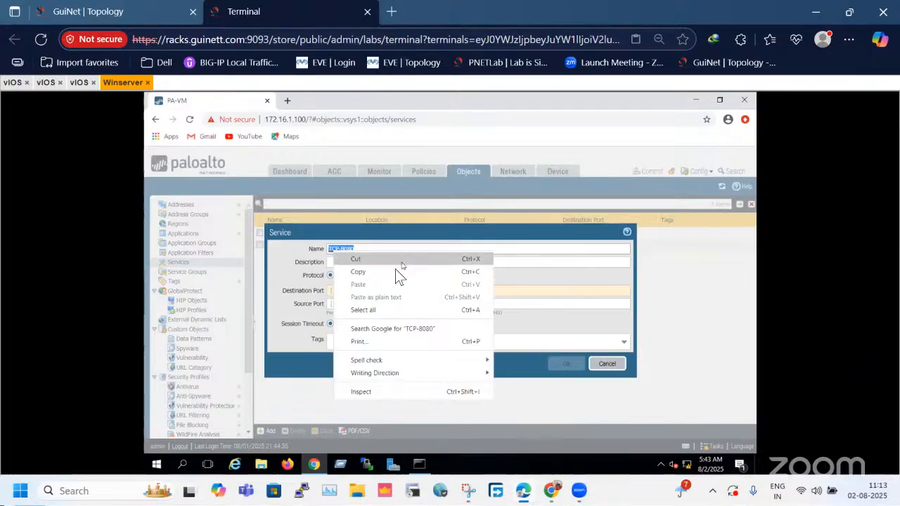
pyautogui.click(309, 265)
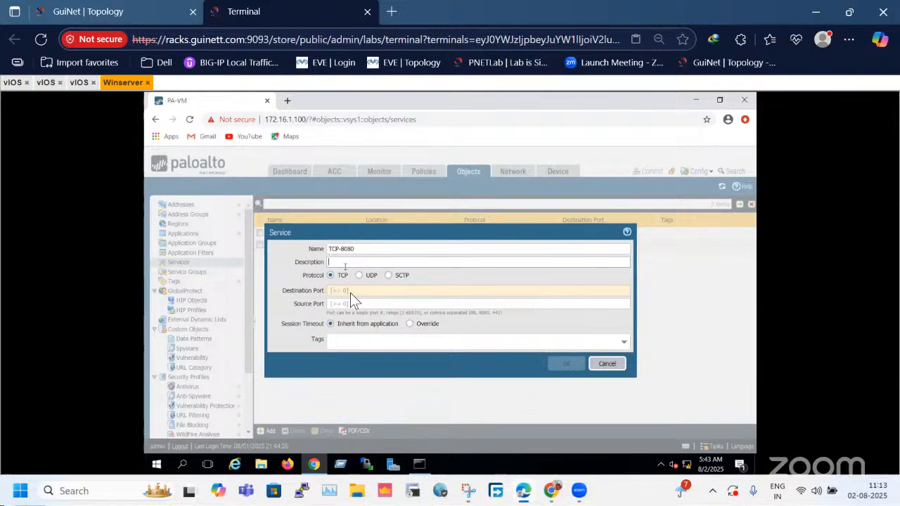
# Set the TCP-8080 service's destination port to 8080 and save the service.
pyautogui.click(372, 291)
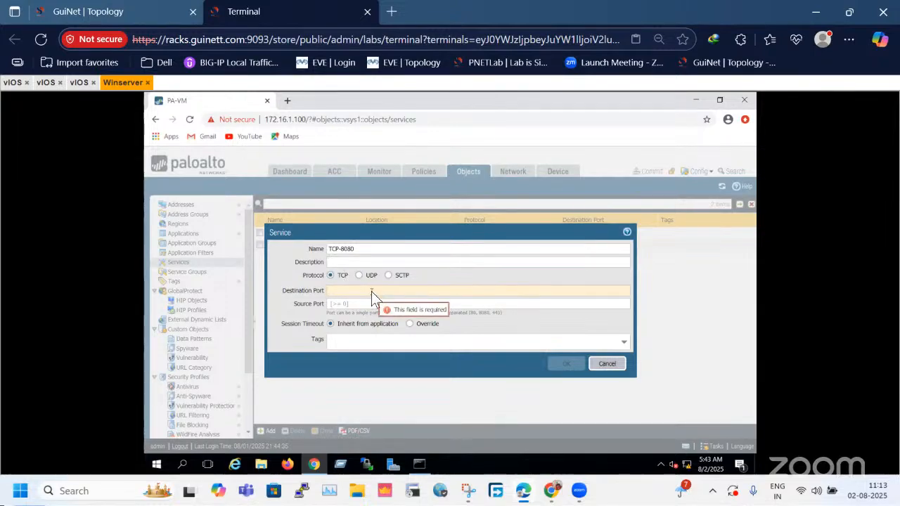
pyautogui.write('8080')
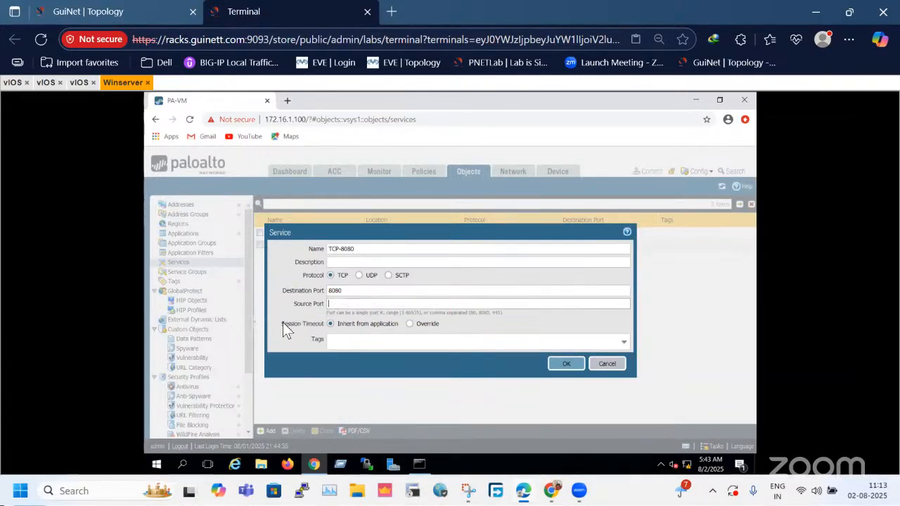
pyautogui.click(583, 361)
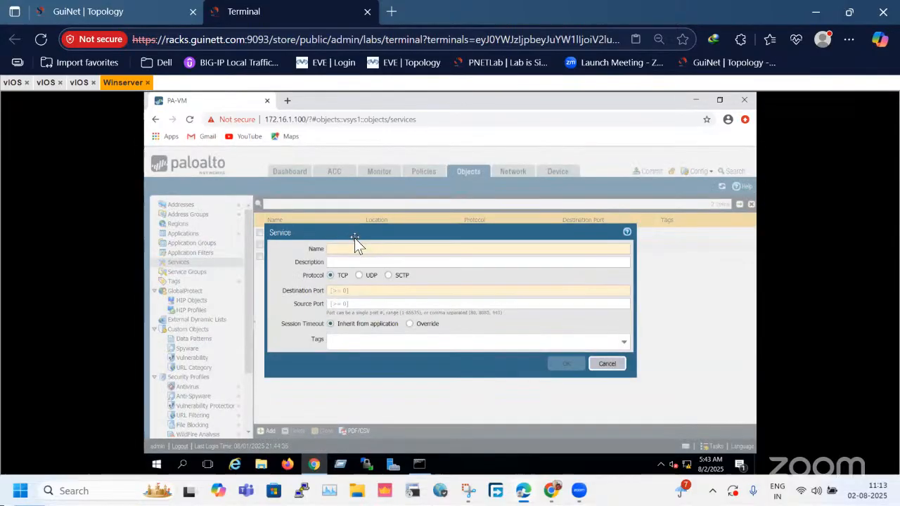
# Create a service object named UDP-643 with the UDP protocol and destination port 643, and save it.
pyautogui.write('DP')
pyautogui.write('P')
pyautogui.write('-443')
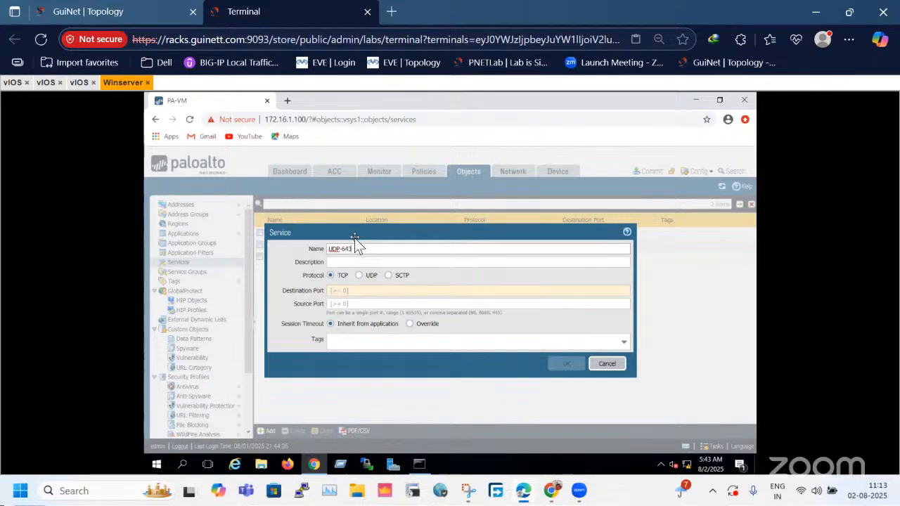
pyautogui.click(369, 276)
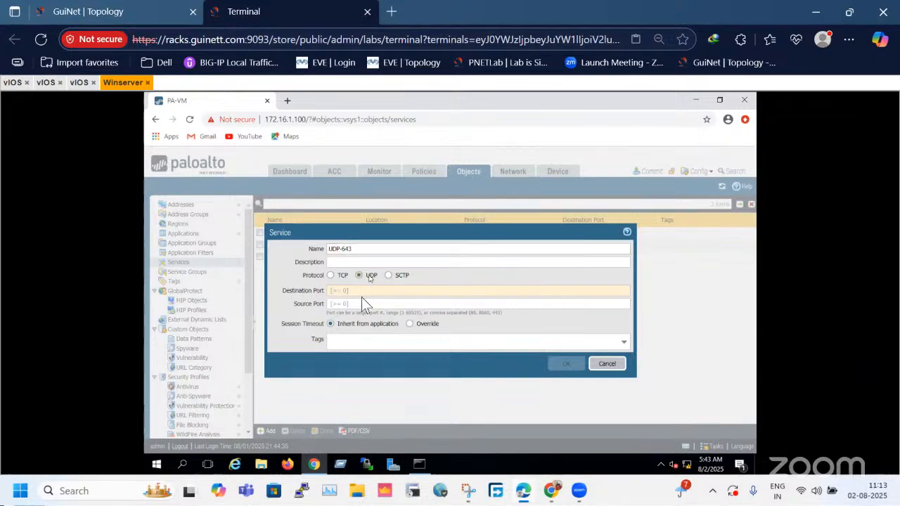
pyautogui.click(347, 289)
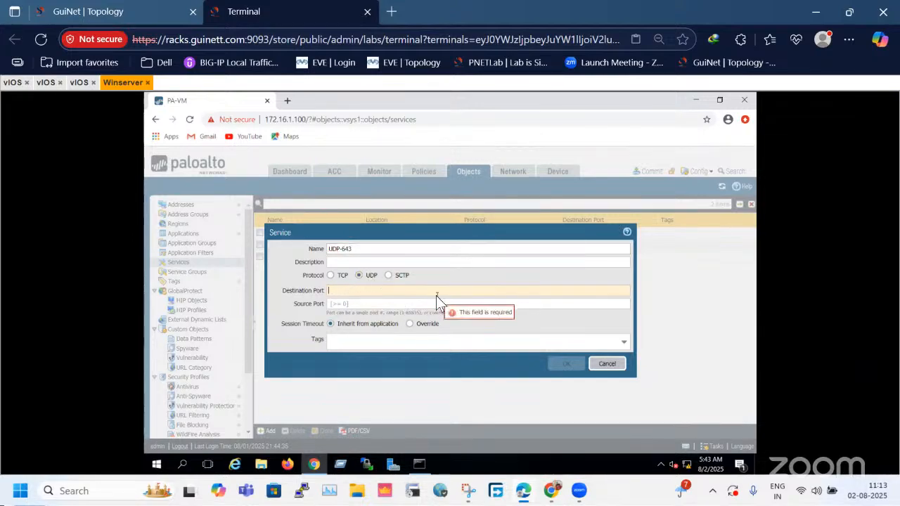
pyautogui.write('643')
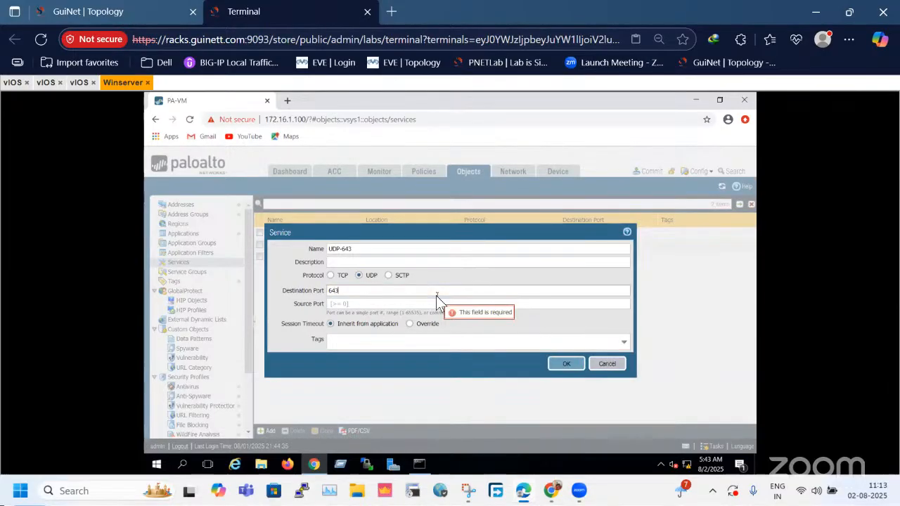
pyautogui.click(566, 364)
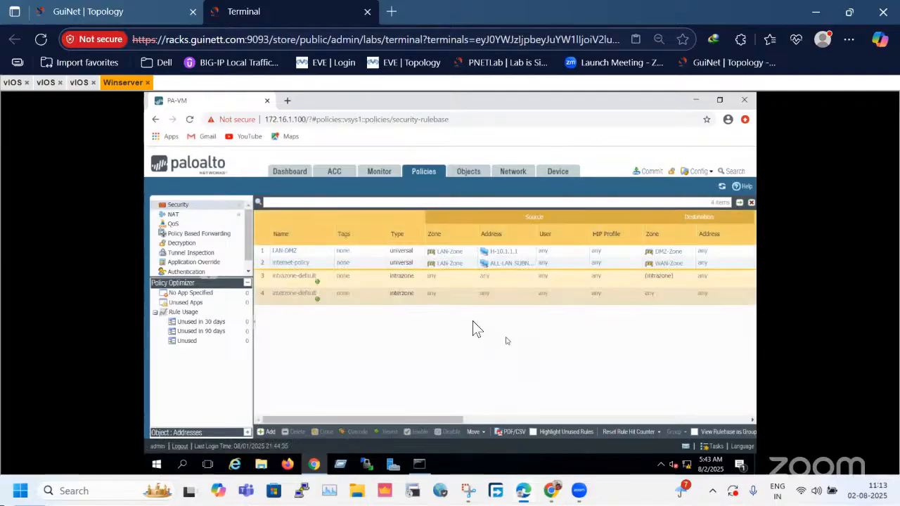
# Add the TCP-8080 service to the LAN-DMZ security policy rule and save the rule.
pyautogui.click(286, 253)
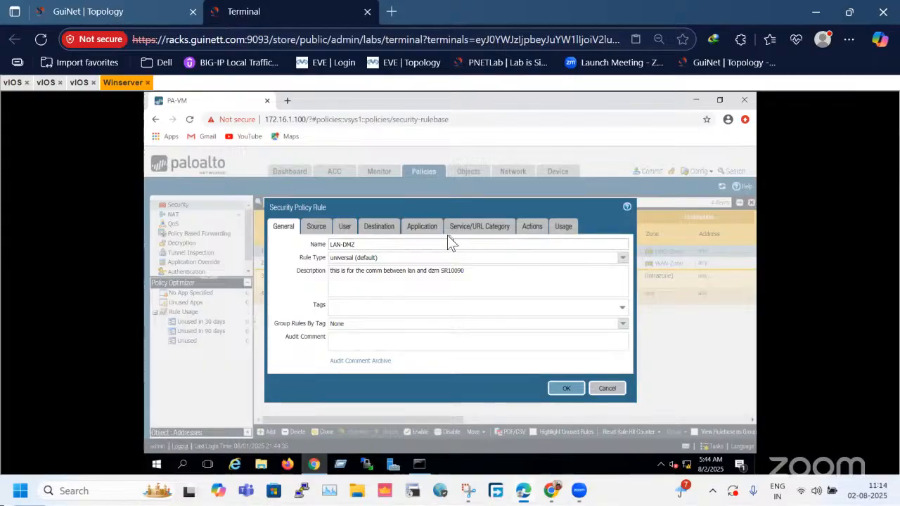
pyautogui.click(486, 228)
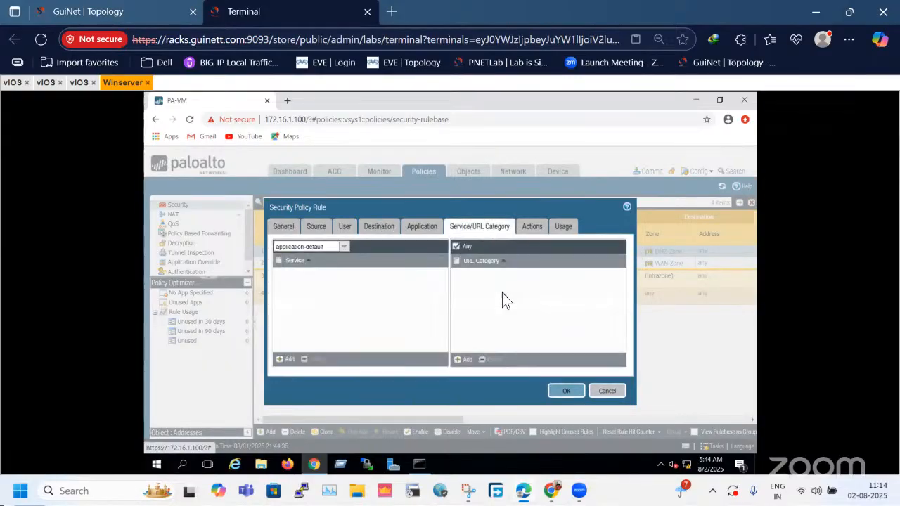
pyautogui.click(282, 360)
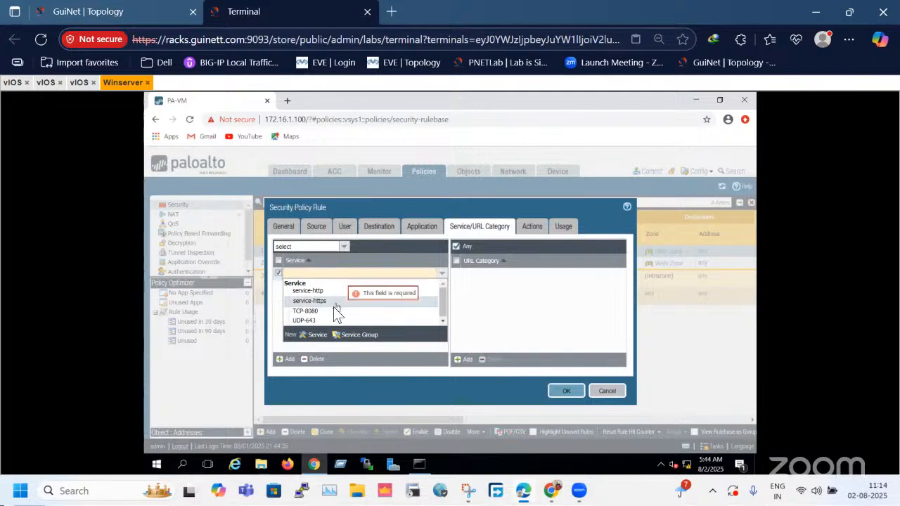
pyautogui.click(327, 311)
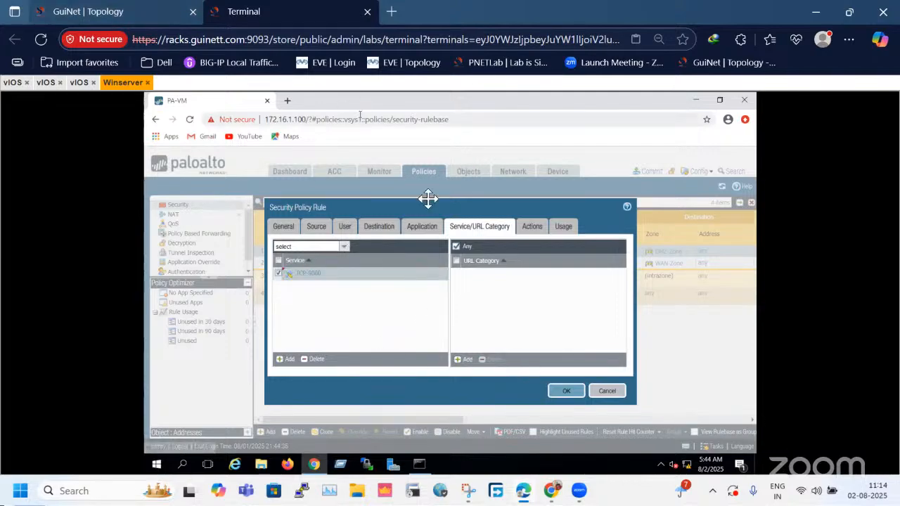
pyautogui.click(89, 12)
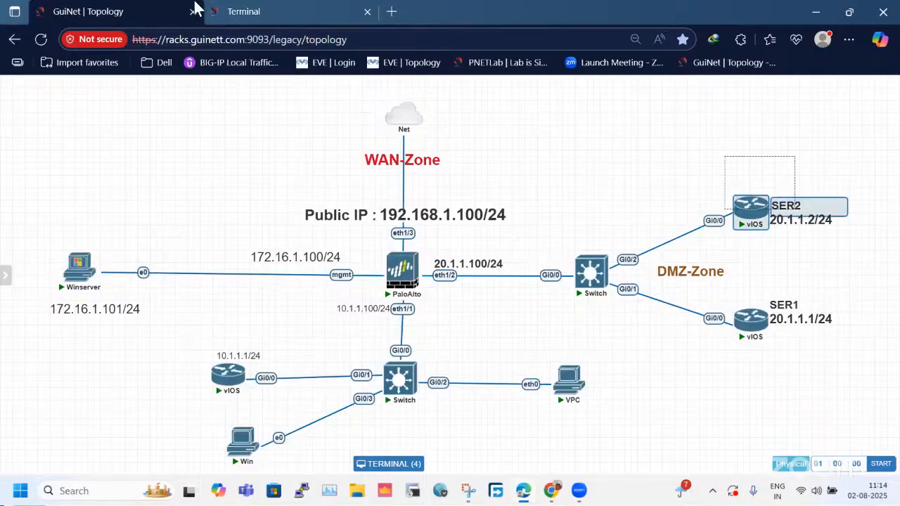
pyautogui.click(244, 11)
pyautogui.click(570, 390)
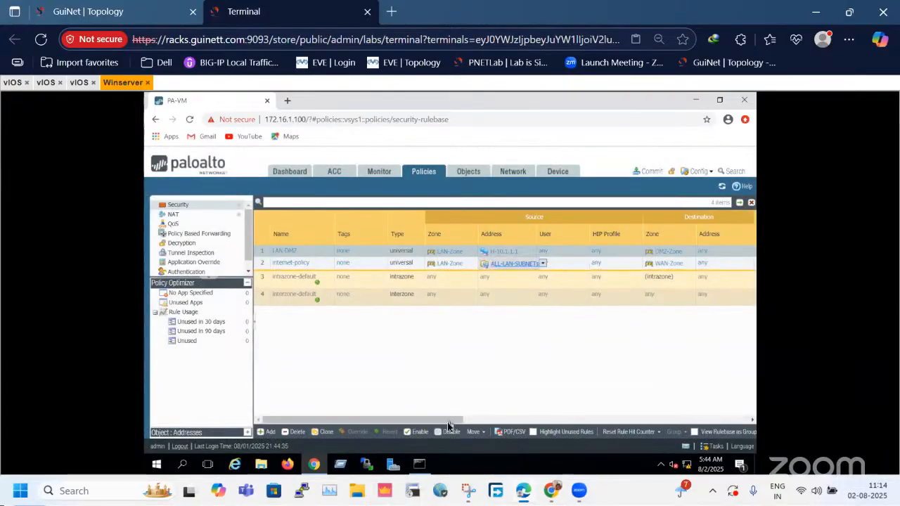
# Review the columns of the security rulebase, viewed as groups, and the NAT rulebase.
pyautogui.click(654, 420)
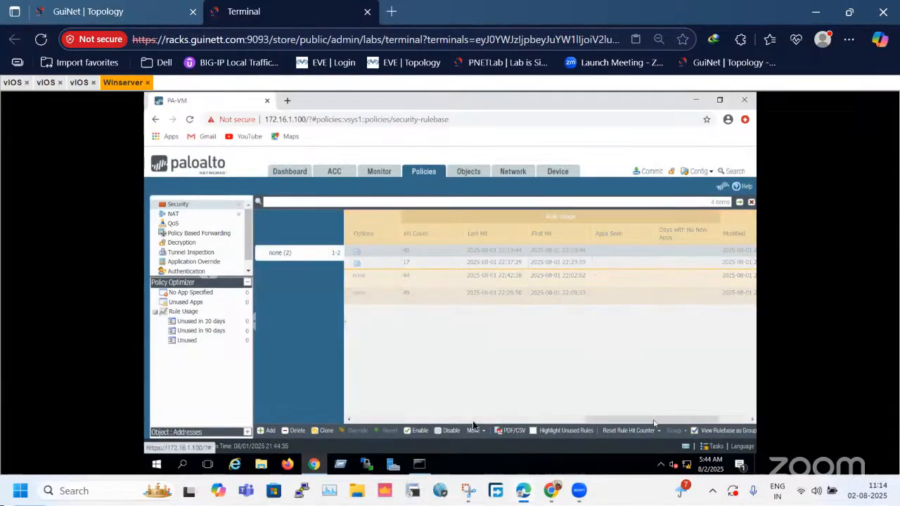
pyautogui.click(457, 420)
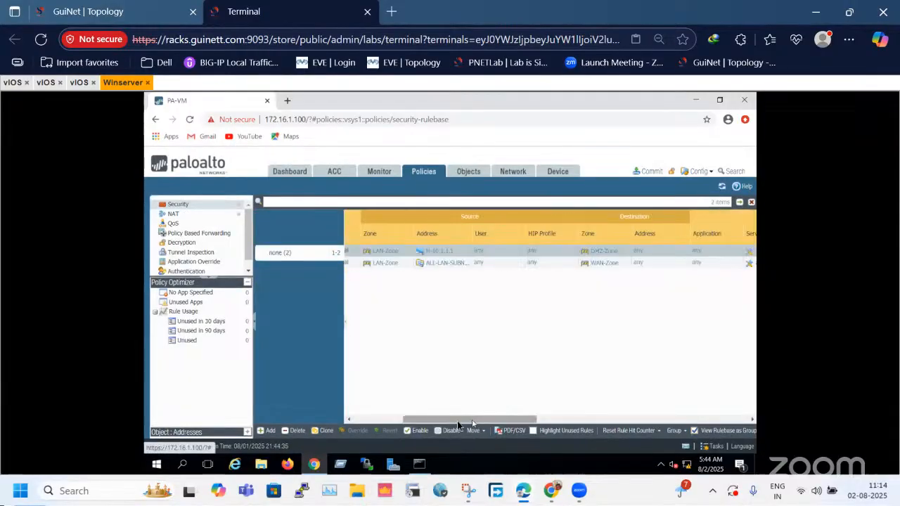
pyautogui.click(349, 421)
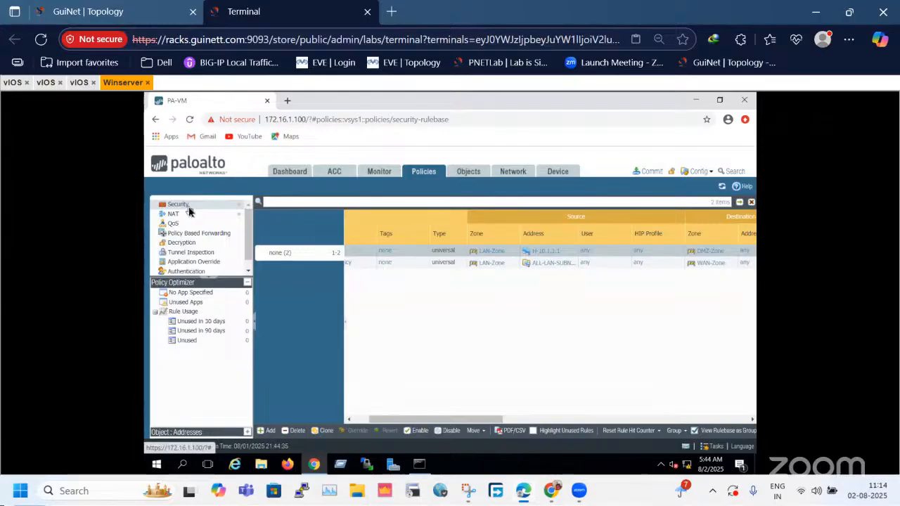
pyautogui.click(188, 210)
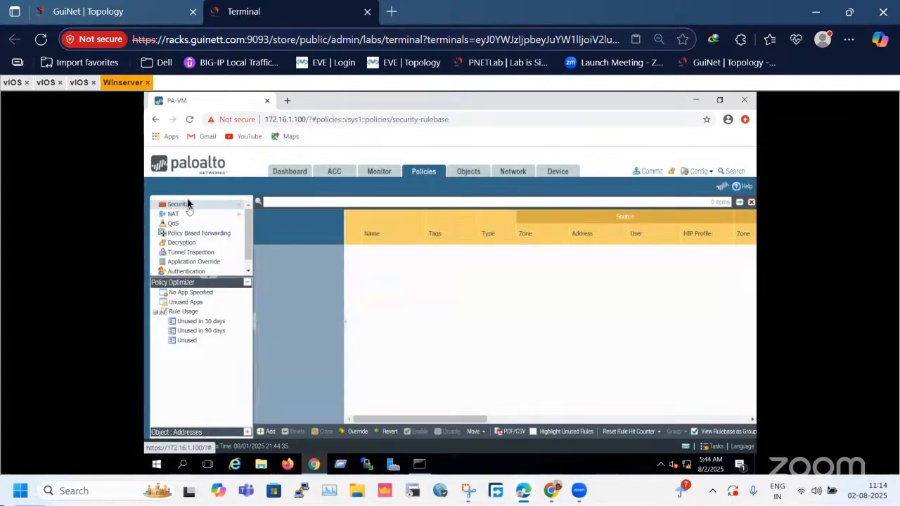
pyautogui.click(180, 222)
pyautogui.click(177, 215)
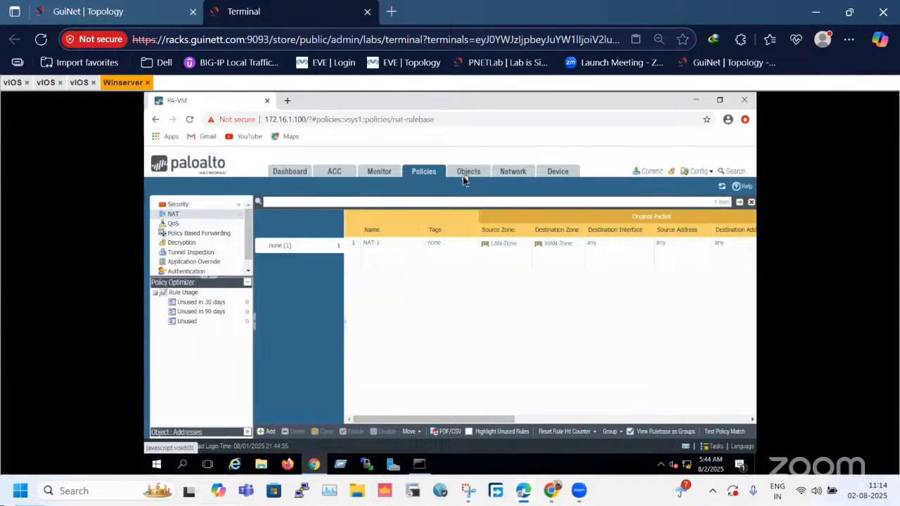
# Create a service group named DMZ-ser-port containing the TCP-8080 and UDP-643 services, and save it.
pyautogui.click(465, 178)
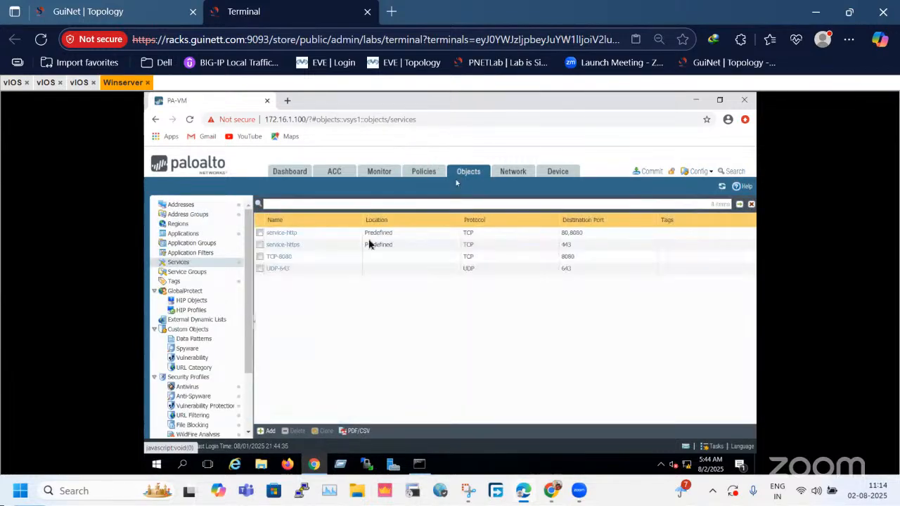
pyautogui.click(184, 272)
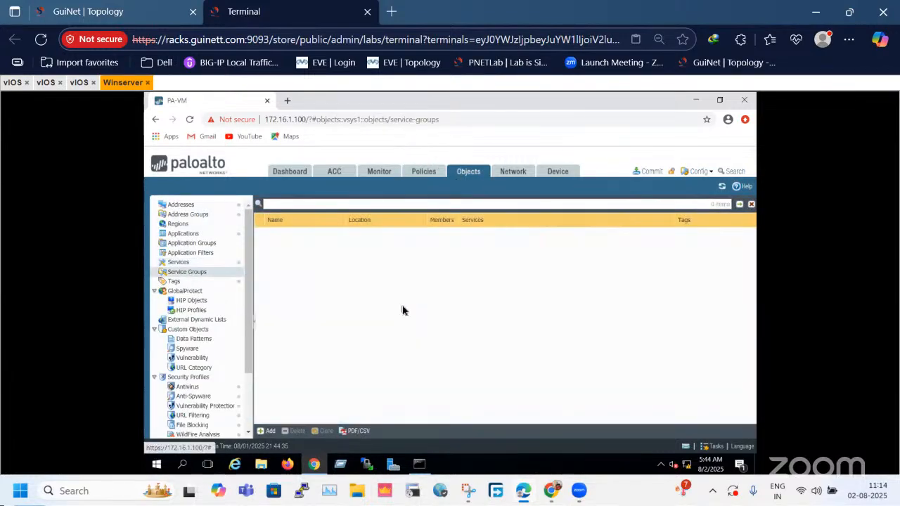
pyautogui.click(212, 263)
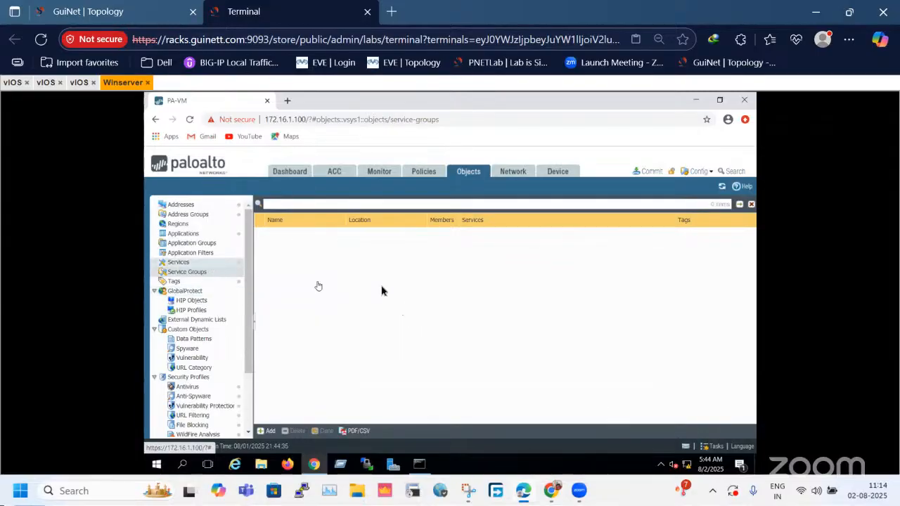
pyautogui.click(207, 274)
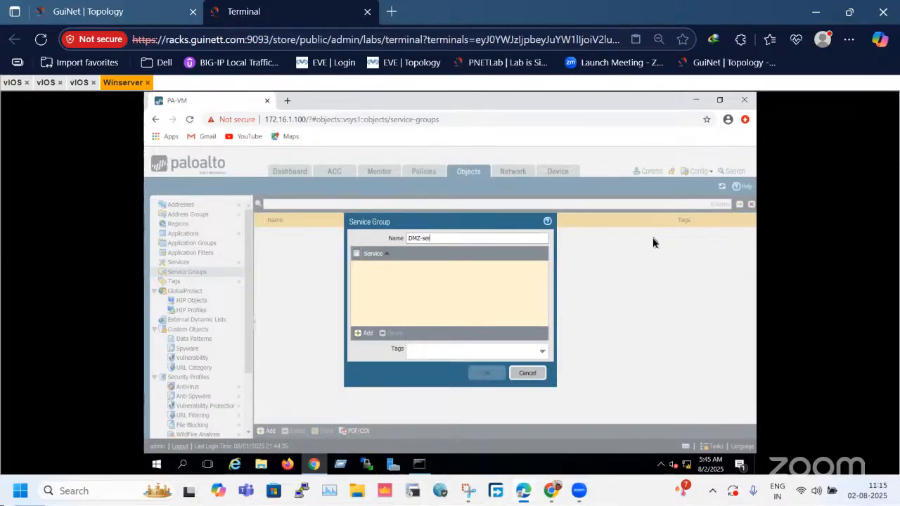
pyautogui.write('-port')
pyautogui.click(358, 339)
pyautogui.click(373, 303)
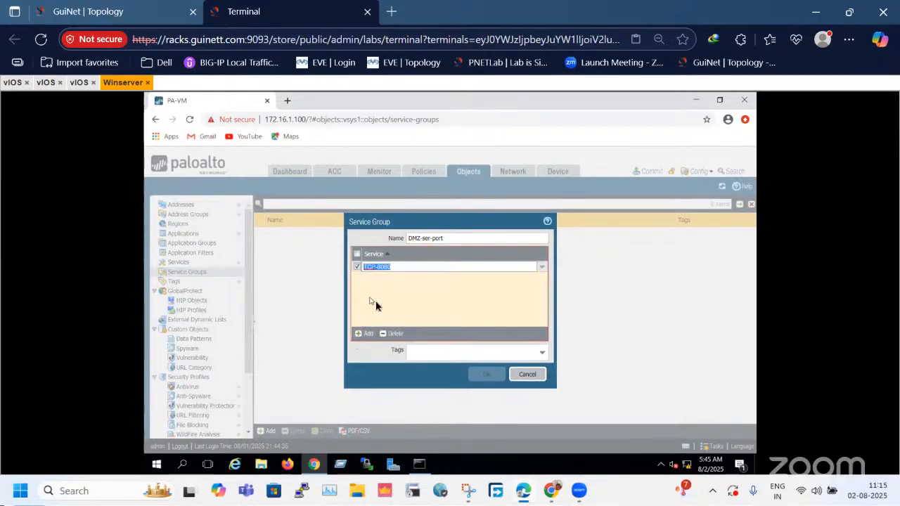
pyautogui.click(360, 335)
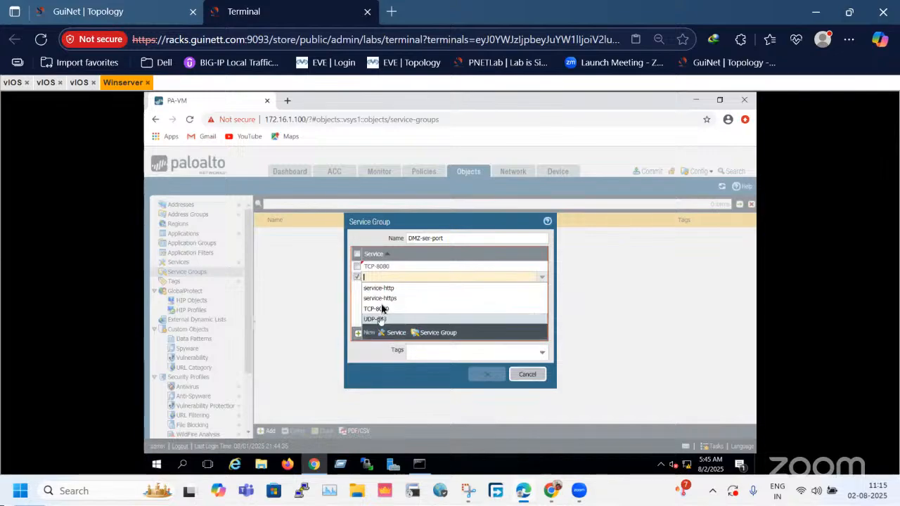
pyautogui.click(376, 320)
pyautogui.click(402, 297)
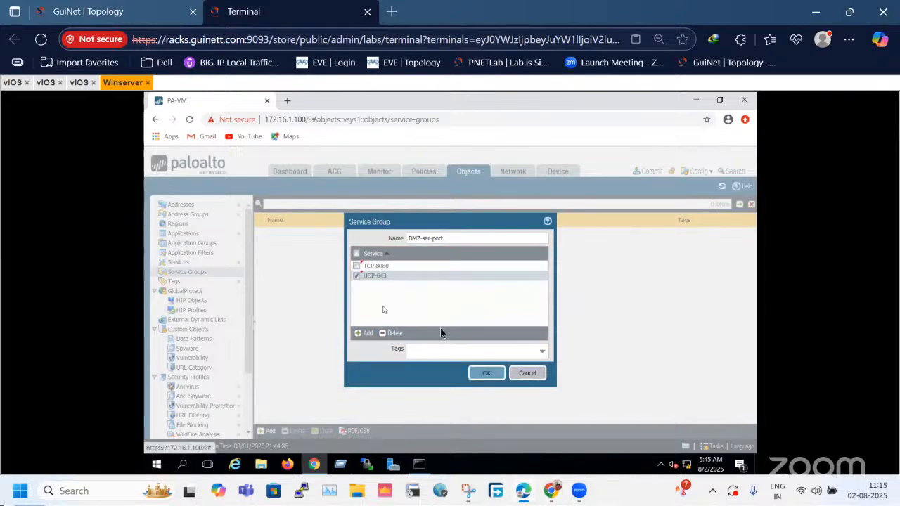
pyautogui.click(485, 373)
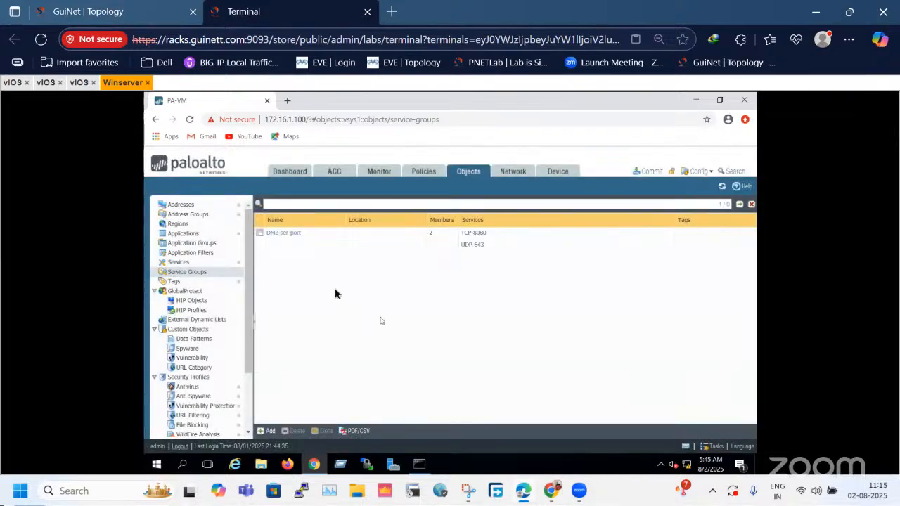
# Replace the TCP-8080 service in the LAN-DMZ security policy rule with the DMZ-ser-port service group and save the rule.
pyautogui.click(416, 174)
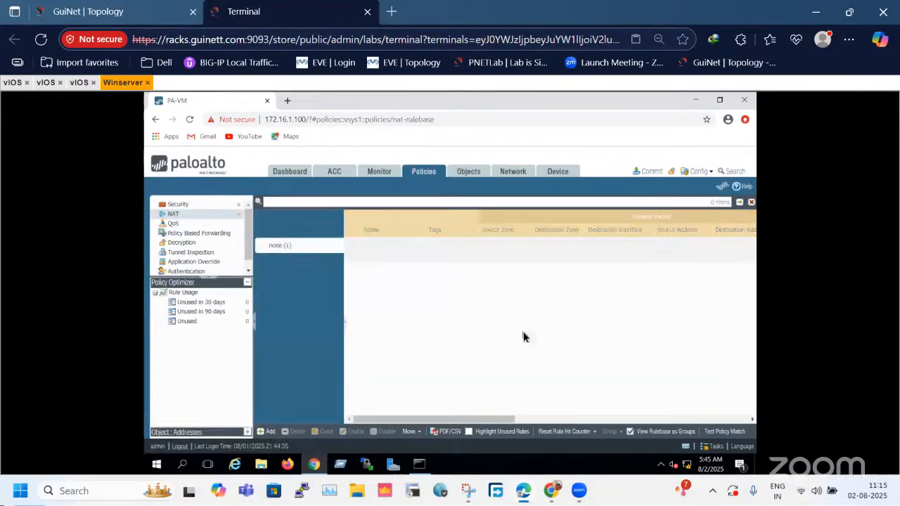
pyautogui.click(201, 204)
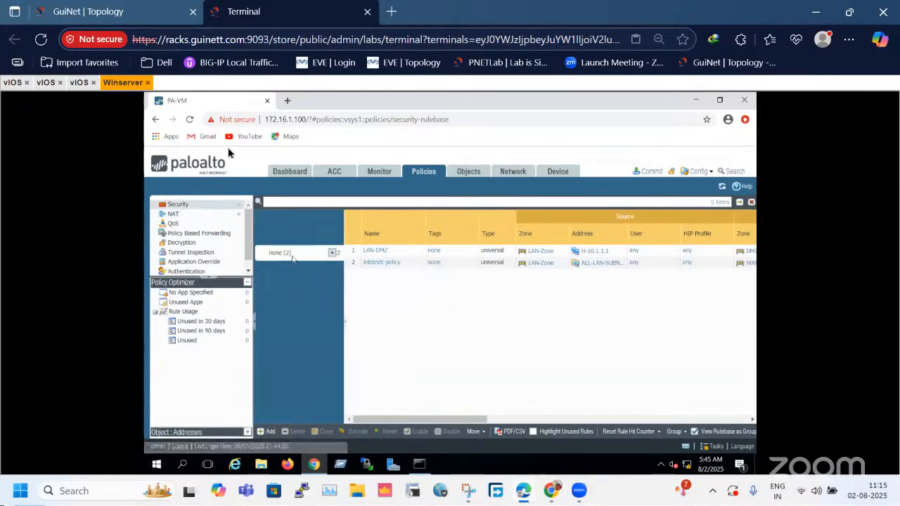
pyautogui.click(382, 257)
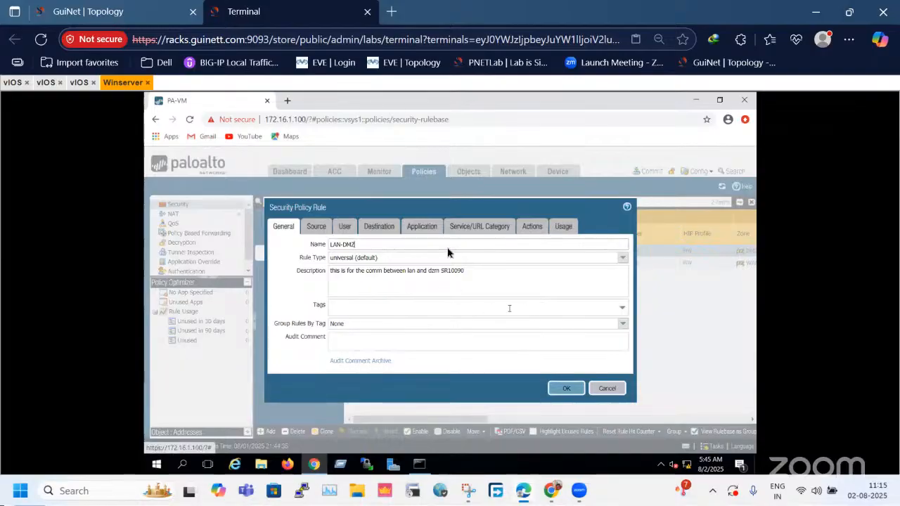
pyautogui.click(467, 228)
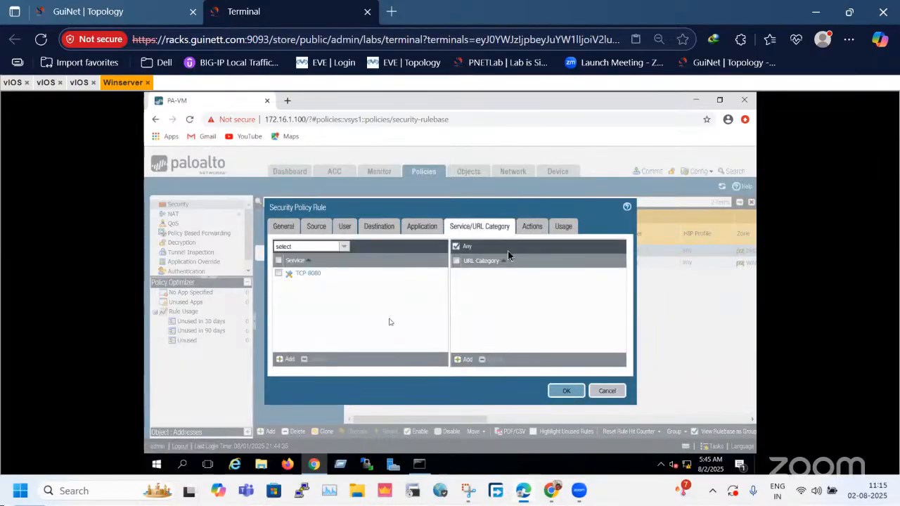
pyautogui.click(279, 274)
pyautogui.click(302, 358)
pyautogui.click(295, 357)
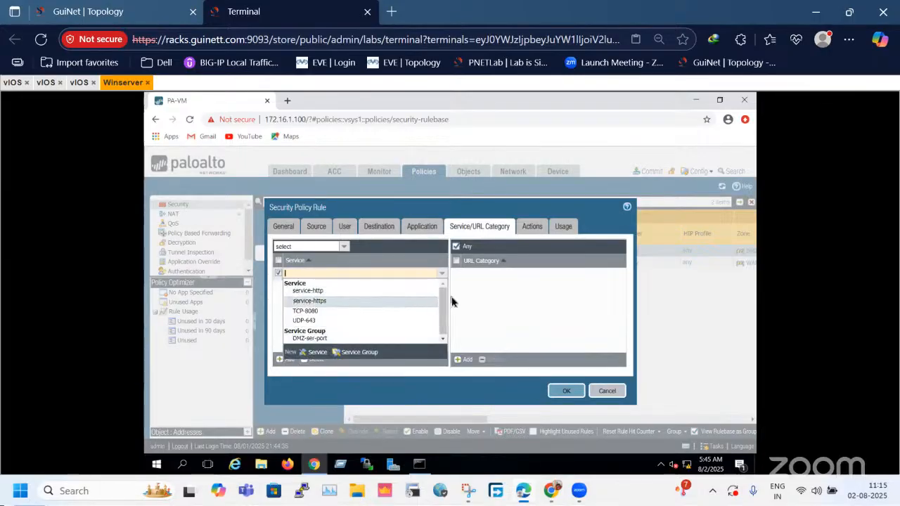
pyautogui.moveTo(450, 336); pyautogui.dragTo(375, 341)
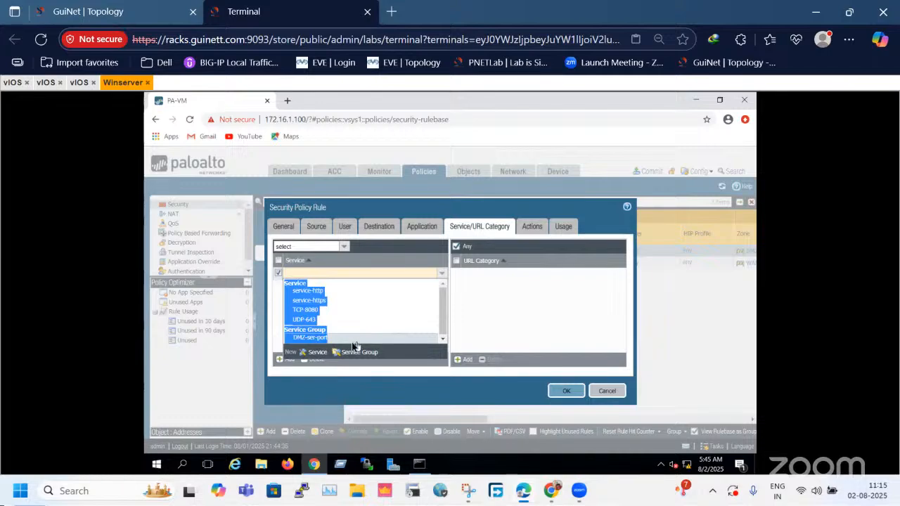
pyautogui.click(329, 339)
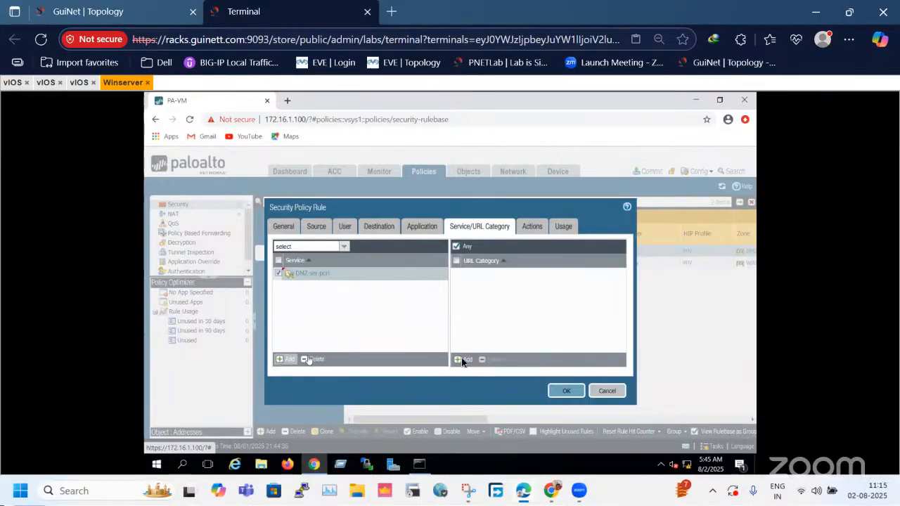
pyautogui.click(566, 391)
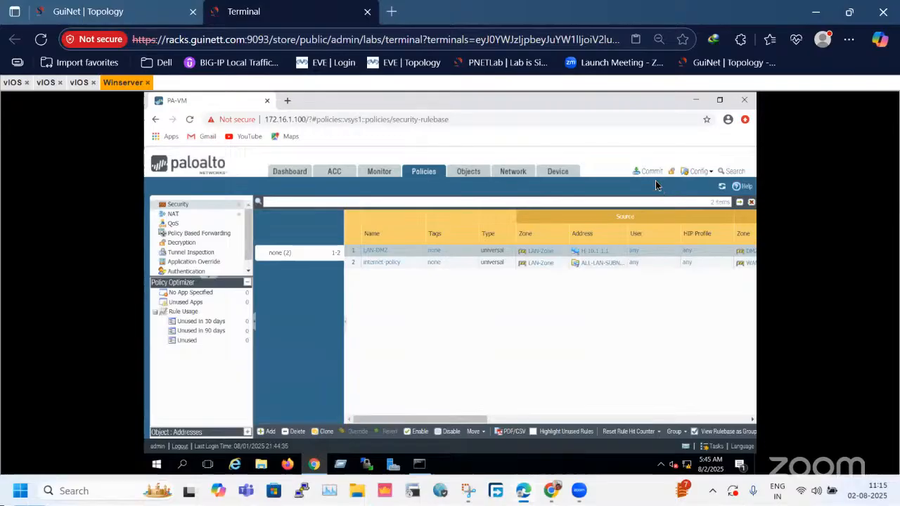
# Commit the admin's policy and object changes to the firewall and dismiss the commit status.
pyautogui.click(654, 173)
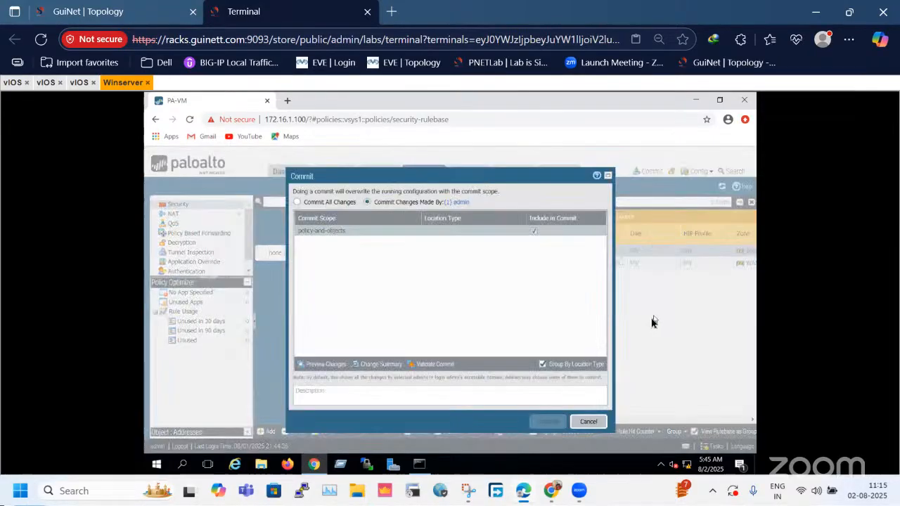
pyautogui.click(551, 423)
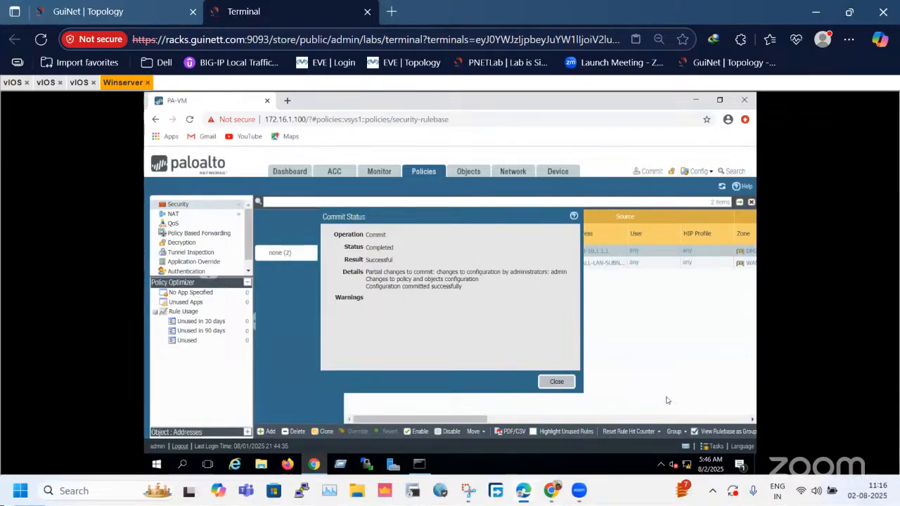
pyautogui.click(570, 379)
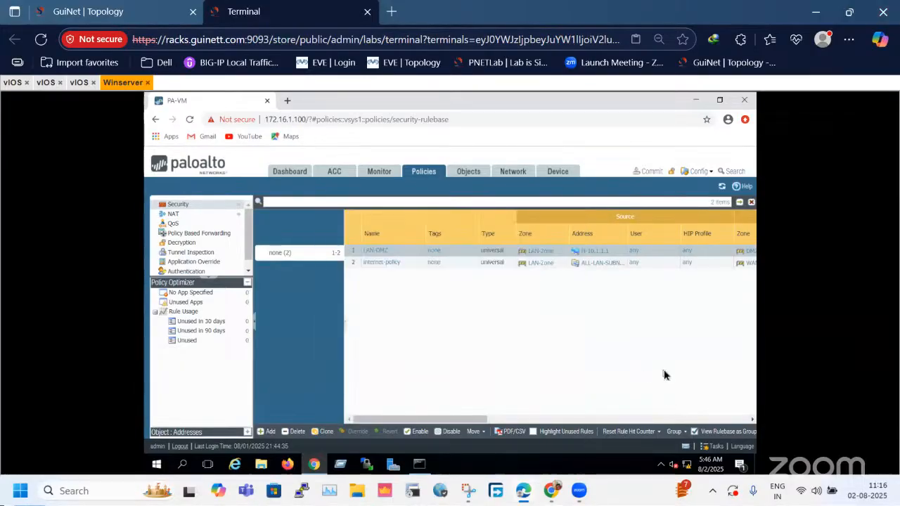
# Review the firewall's service, service group, address and address group objects.
pyautogui.click(466, 173)
pyautogui.click(215, 274)
pyautogui.click(197, 264)
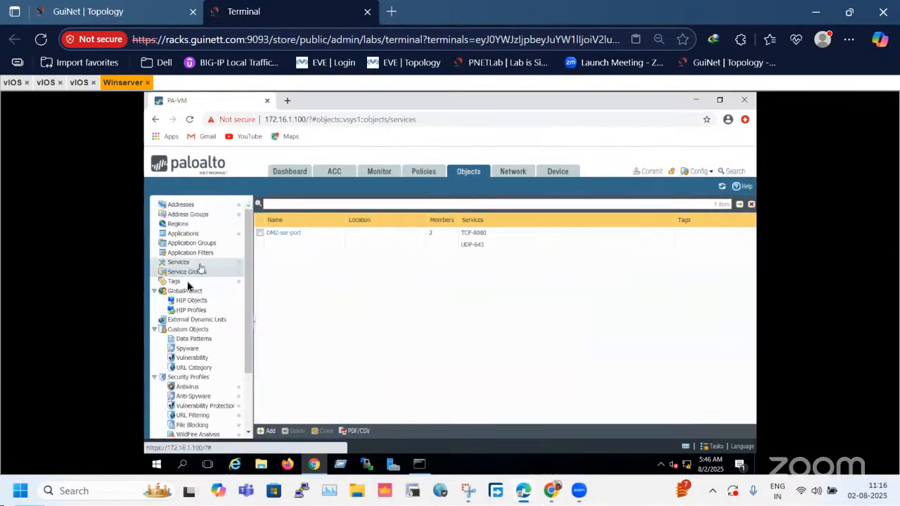
pyautogui.click(191, 273)
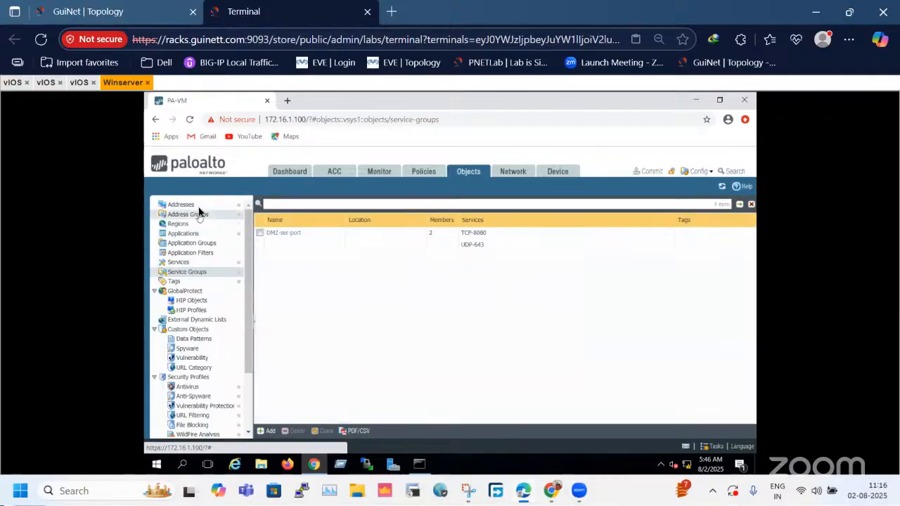
pyautogui.click(199, 205)
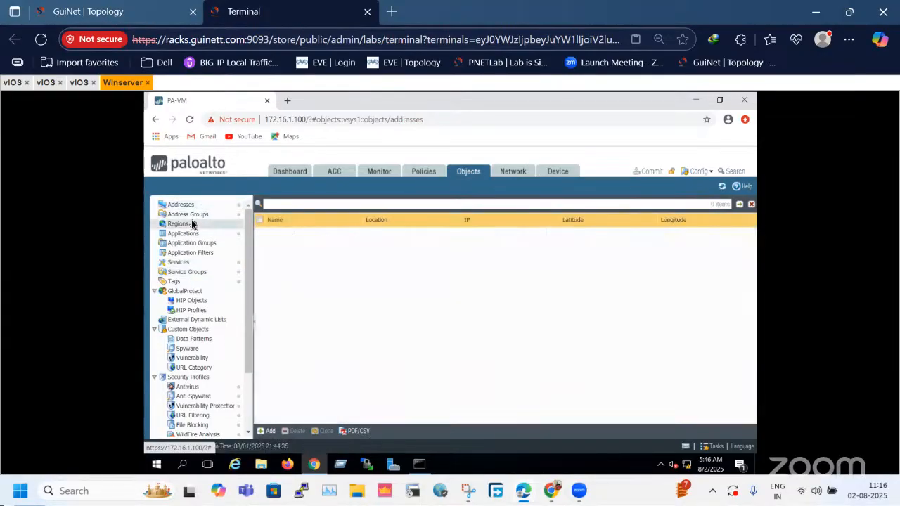
pyautogui.click(188, 215)
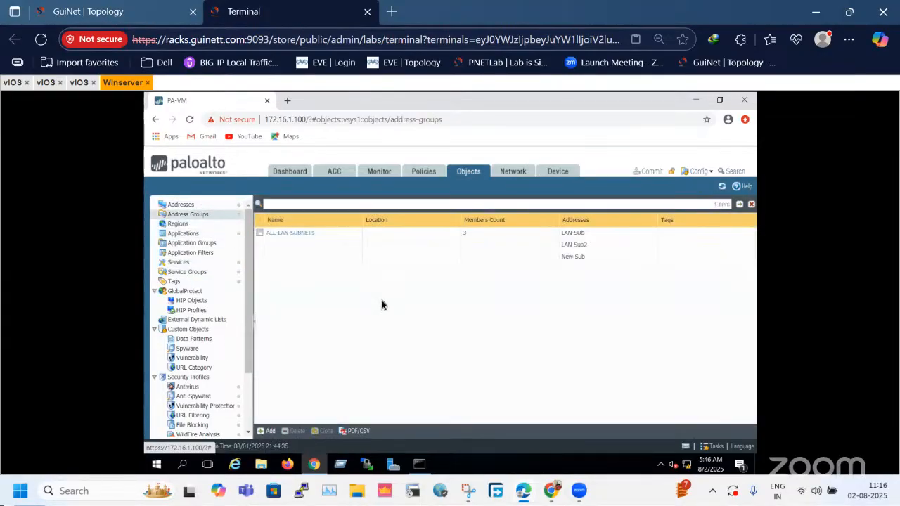
# Start a new tag object and, after checking the zones in the lab topology, choose LAN-Zone as its name.
pyautogui.click(181, 281)
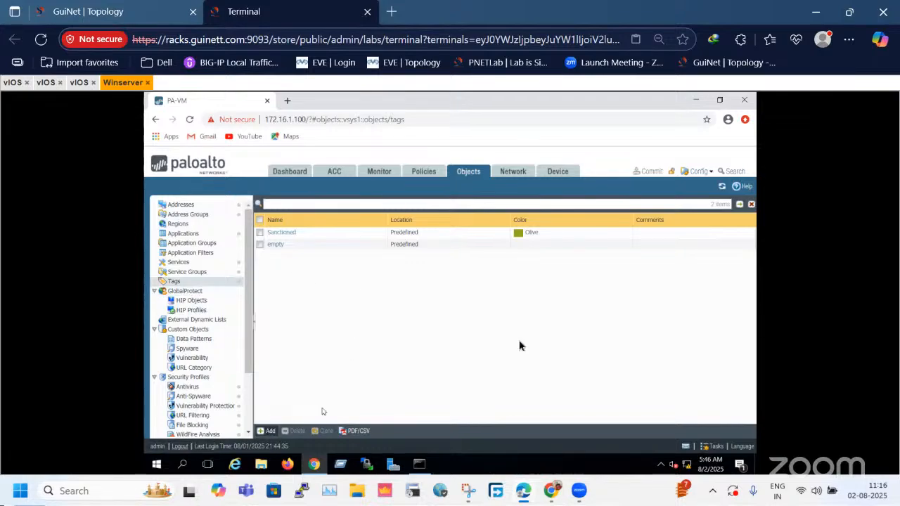
pyautogui.click(267, 430)
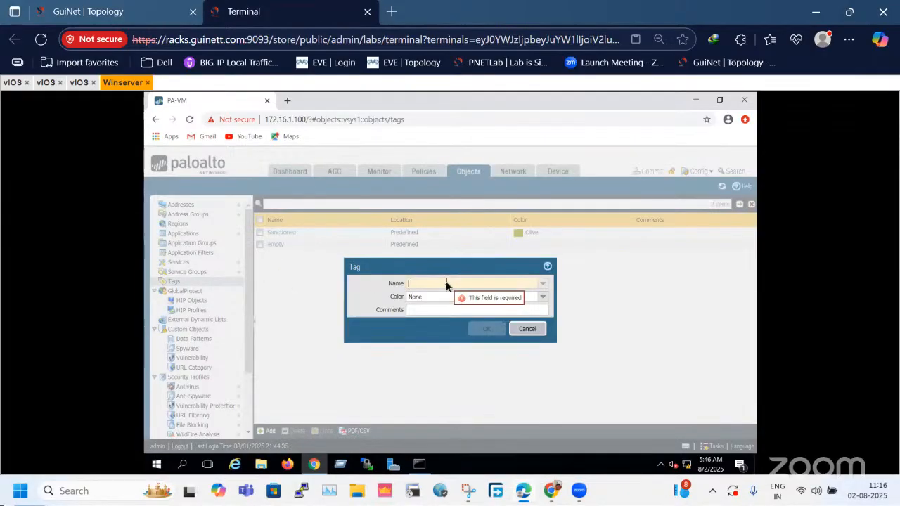
pyautogui.click(541, 283)
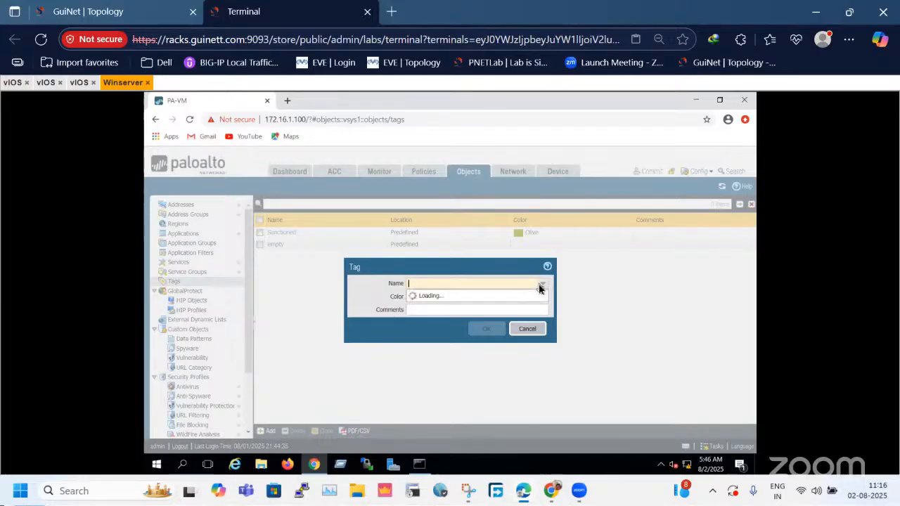
pyautogui.click(174, 14)
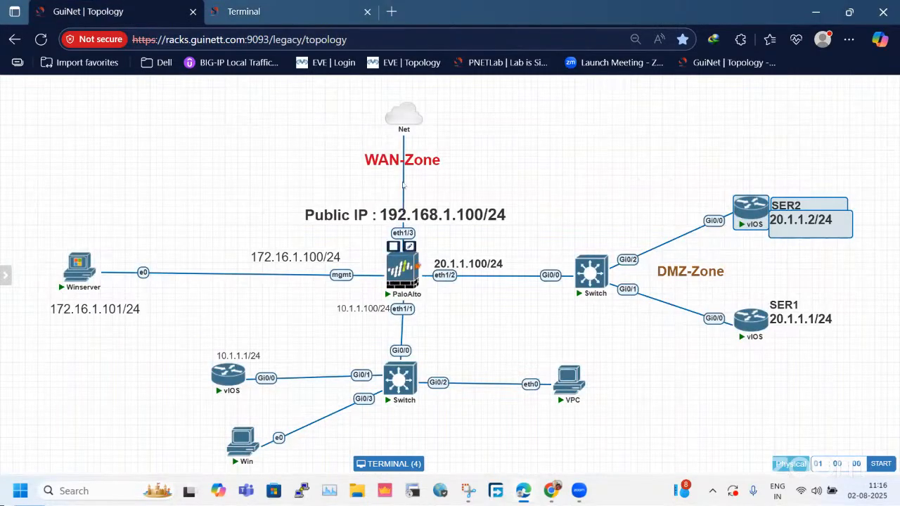
pyautogui.moveTo(201, 204); pyautogui.dragTo(553, 356)
pyautogui.click(525, 334)
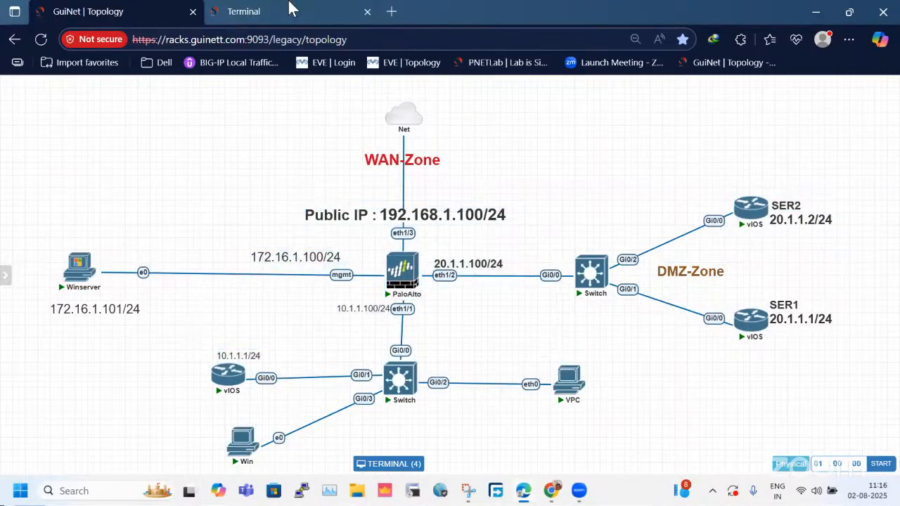
pyautogui.click(291, 9)
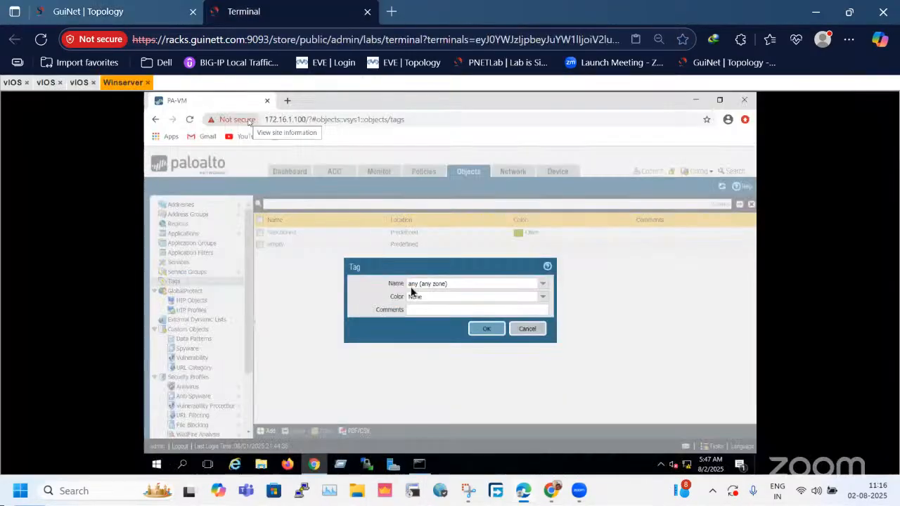
pyautogui.click(543, 284)
pyautogui.click(439, 319)
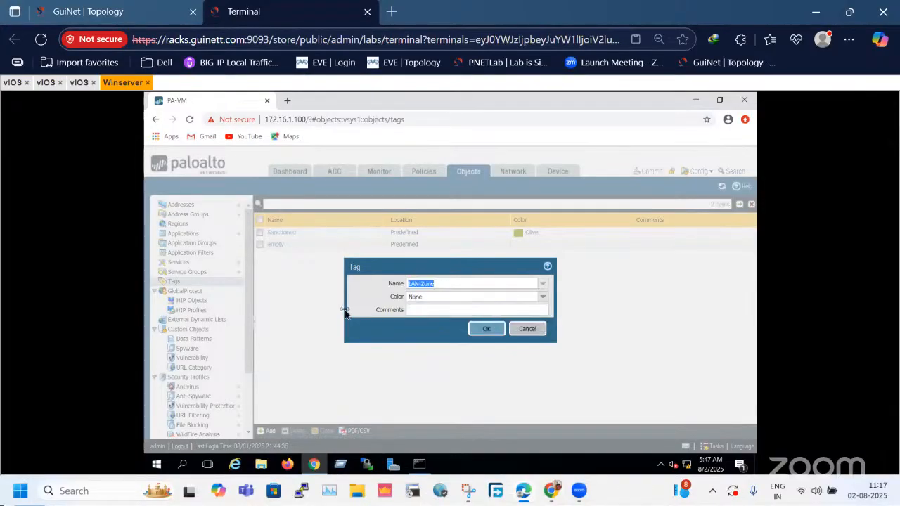
# Set the LAN-Zone tag's color to Forest Green and save the tag.
pyautogui.click(546, 299)
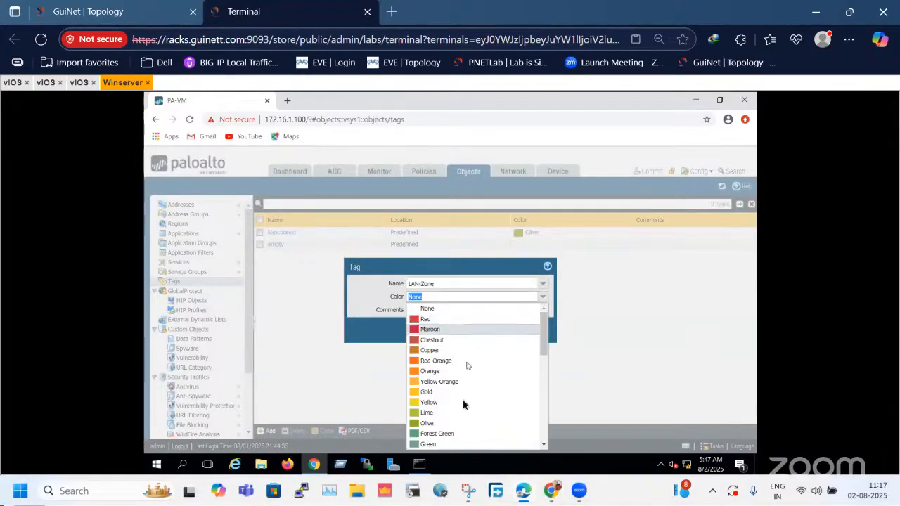
pyautogui.scroll(-3, 457, 423)
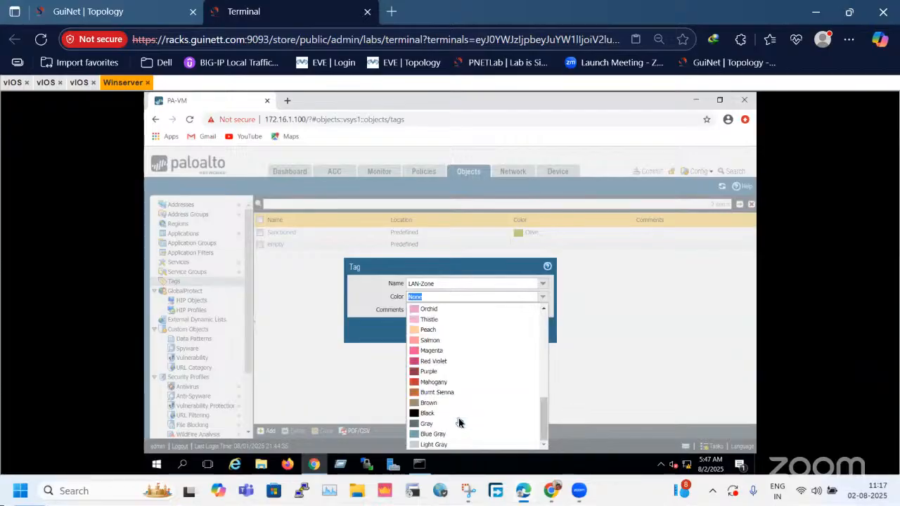
pyautogui.scroll(2, 457, 423)
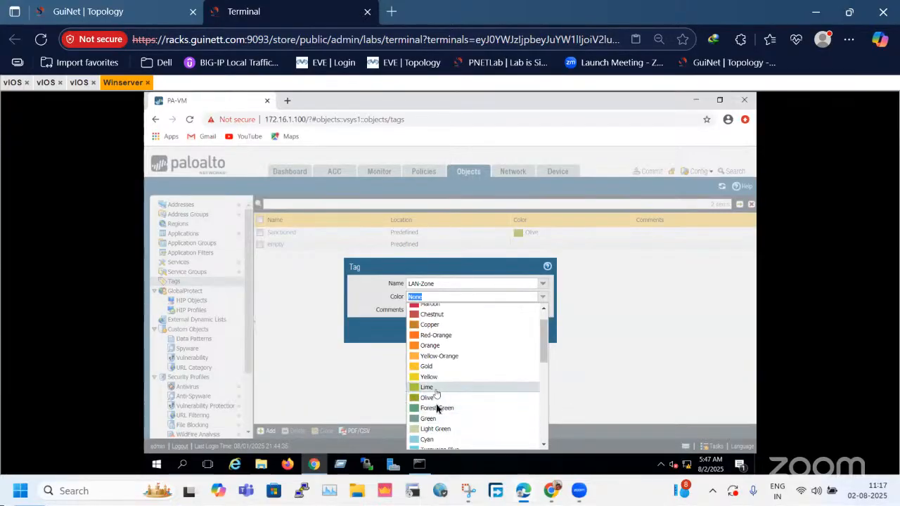
pyautogui.click(439, 407)
pyautogui.click(476, 328)
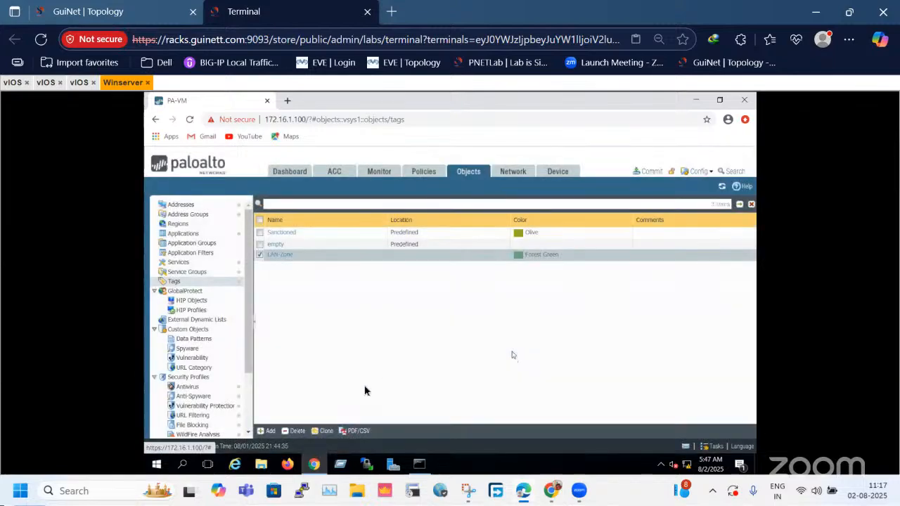
# Create a tag for WAN-Zone with the color Maroon and save it.
pyautogui.click(268, 430)
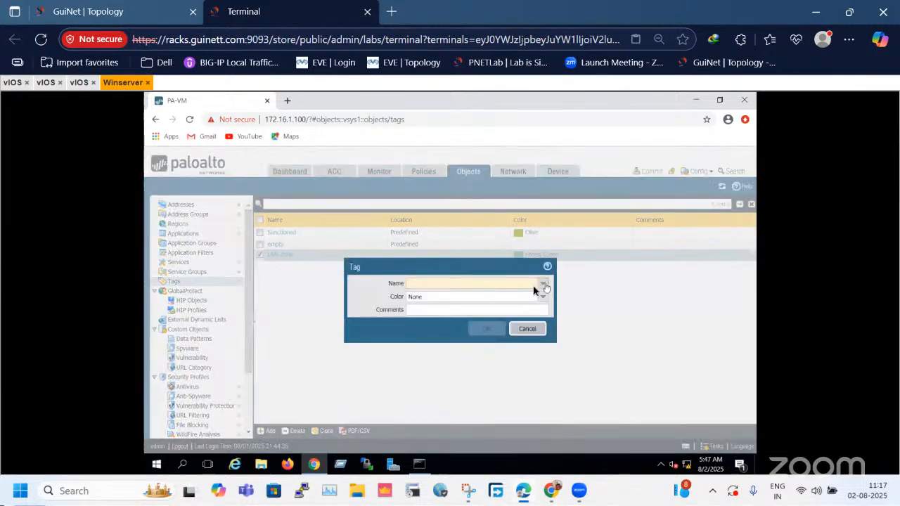
pyautogui.click(544, 285)
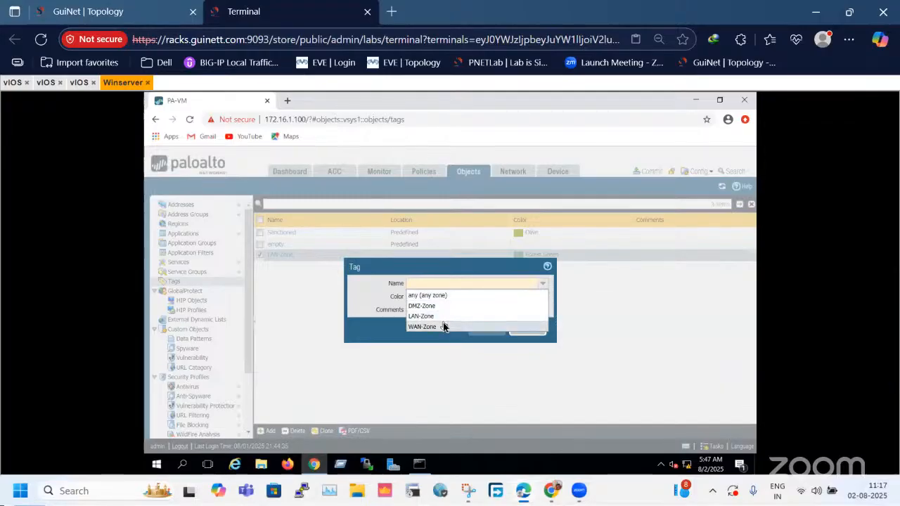
pyautogui.click(443, 324)
pyautogui.click(546, 298)
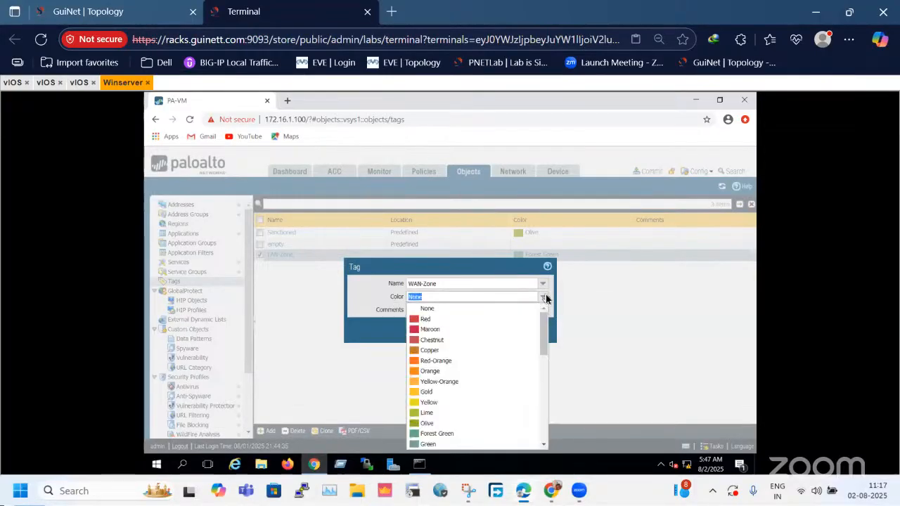
pyautogui.click(439, 329)
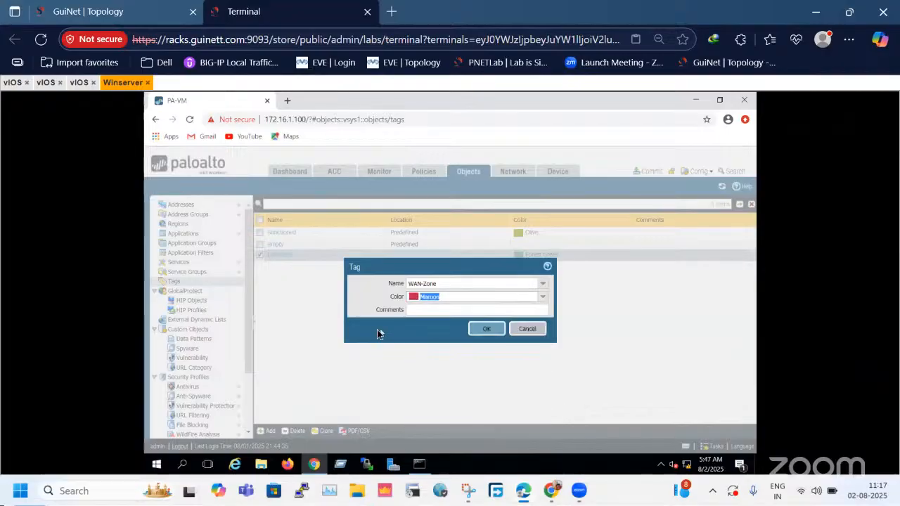
pyautogui.click(487, 329)
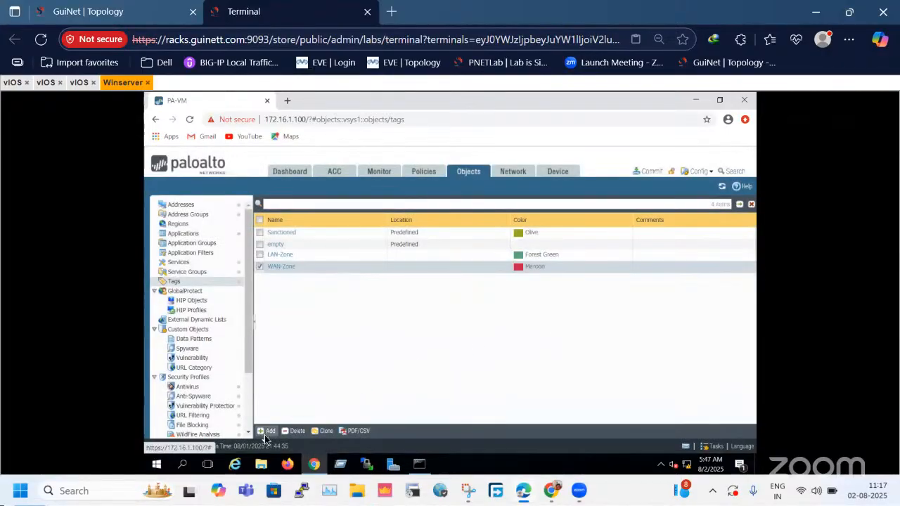
# Create a tag for DMZ-Zone with the color Yellow and save it.
pyautogui.click(267, 430)
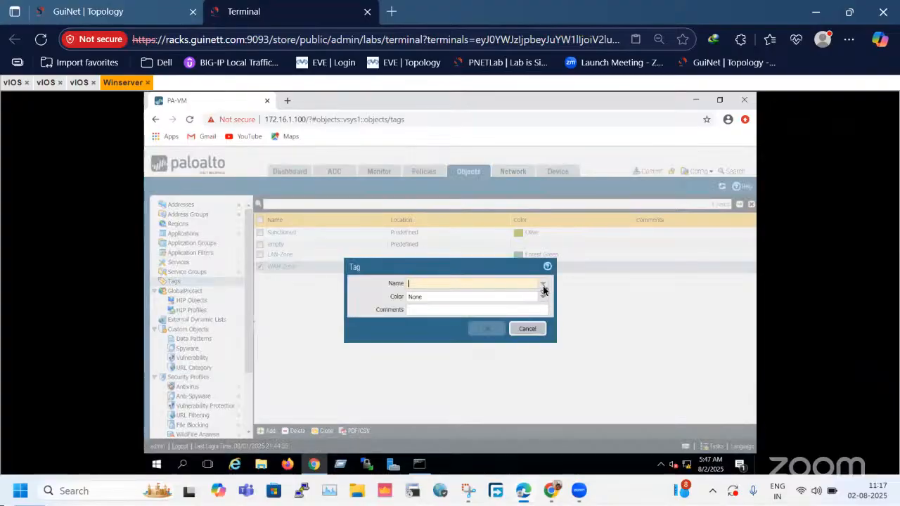
pyautogui.click(542, 286)
pyautogui.click(443, 306)
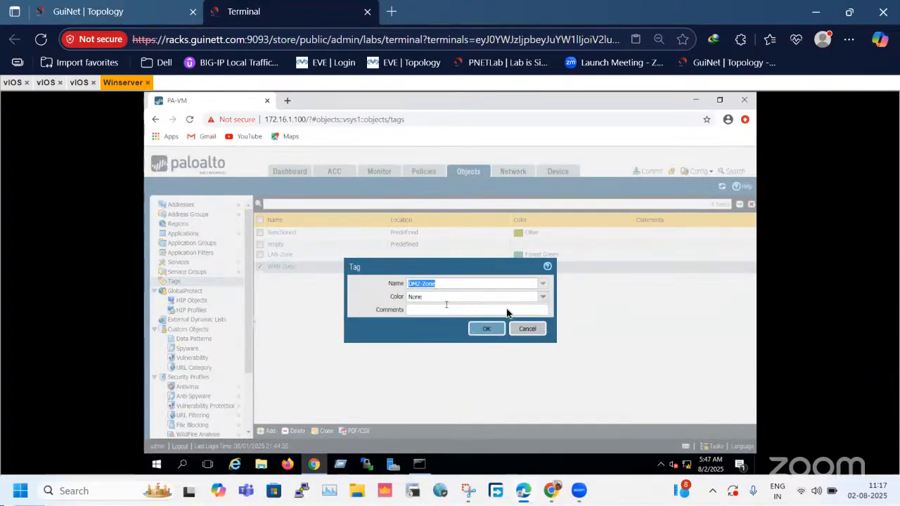
pyautogui.click(542, 297)
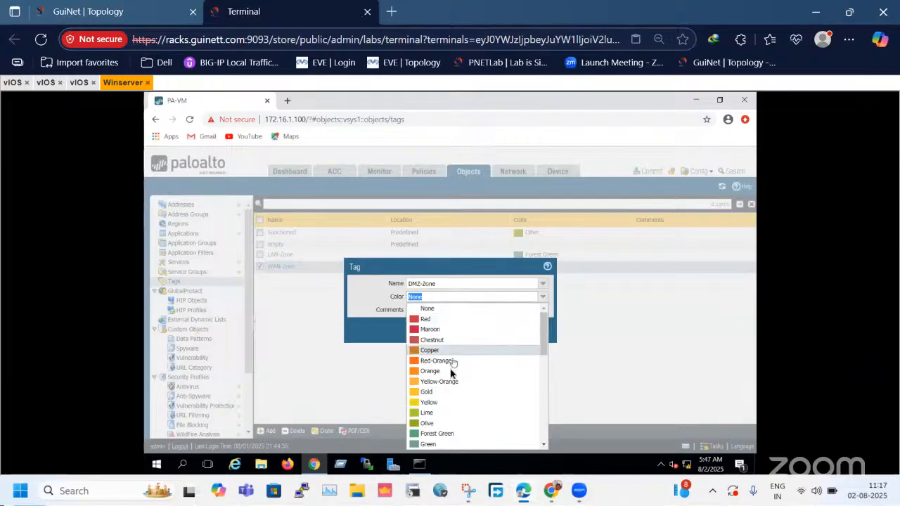
pyautogui.click(444, 403)
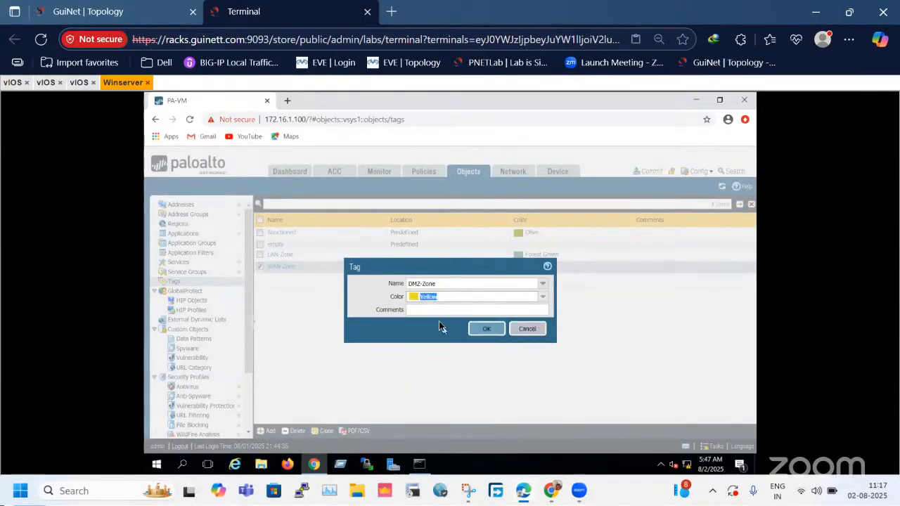
pyautogui.click(485, 328)
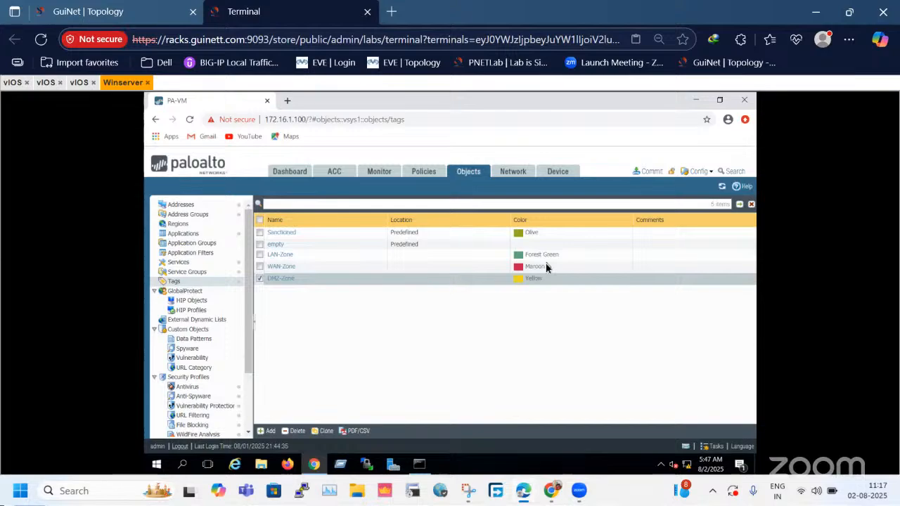
# Commit the new zone tags to the firewall and dismiss the commit status.
pyautogui.click(650, 172)
pyautogui.click(546, 422)
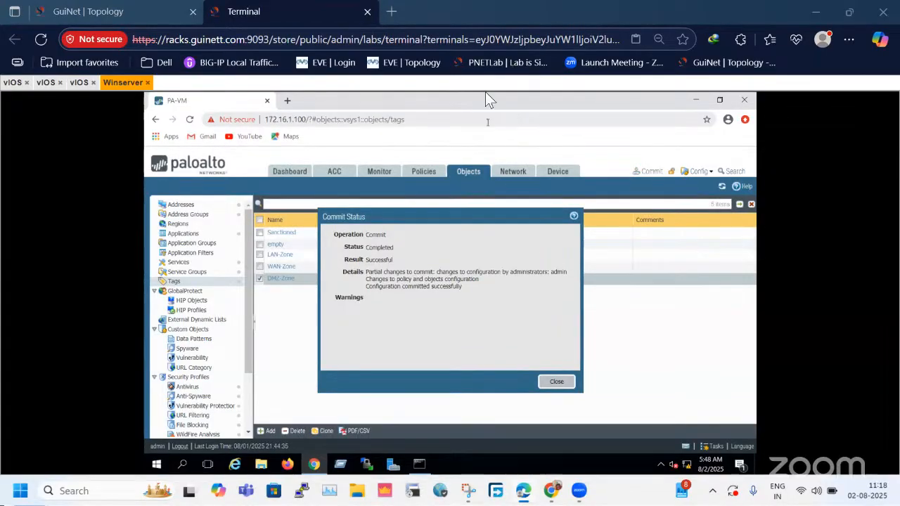
pyautogui.click(559, 381)
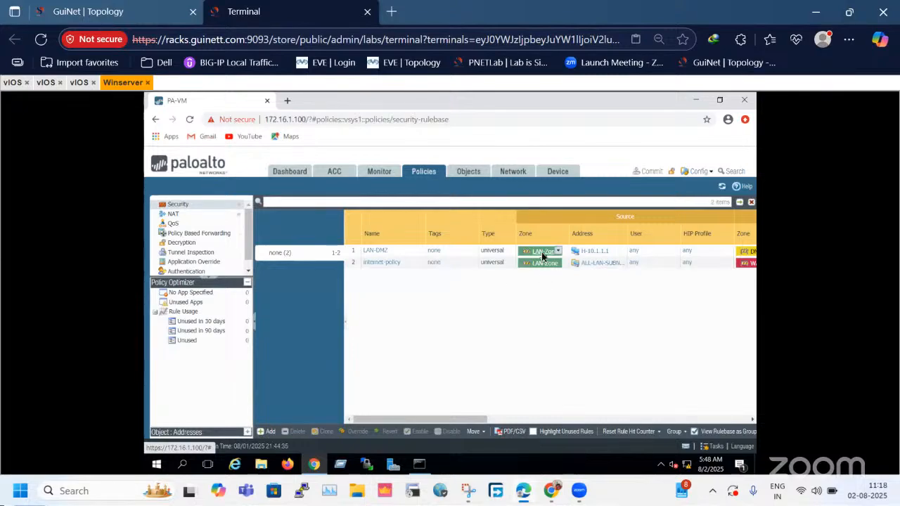
# Reload the firewall's security policy page in a new browser tab, close the old tab and dismiss the welcome message.
pyautogui.click(397, 124)
pyautogui.hotkey('ctrl', 'c')
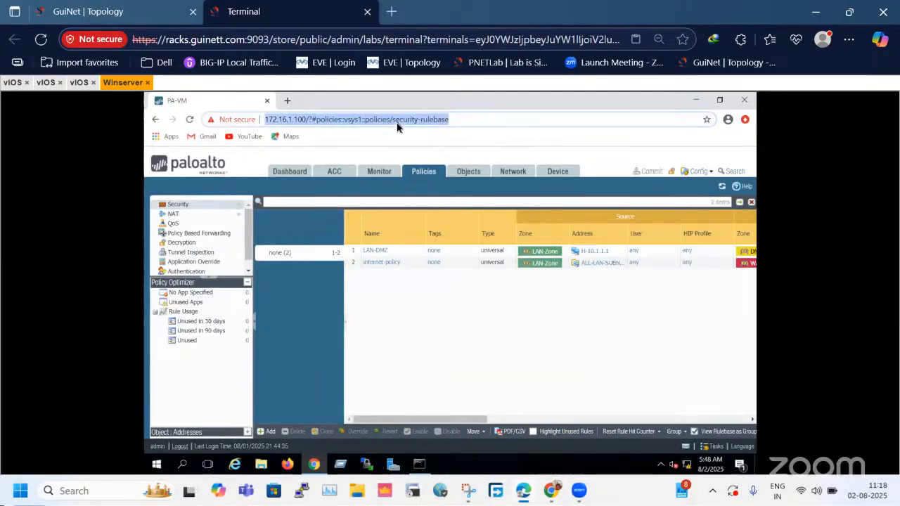
pyautogui.click(286, 99)
pyautogui.hotkey('ctrl', 'v')
pyautogui.press('Return')
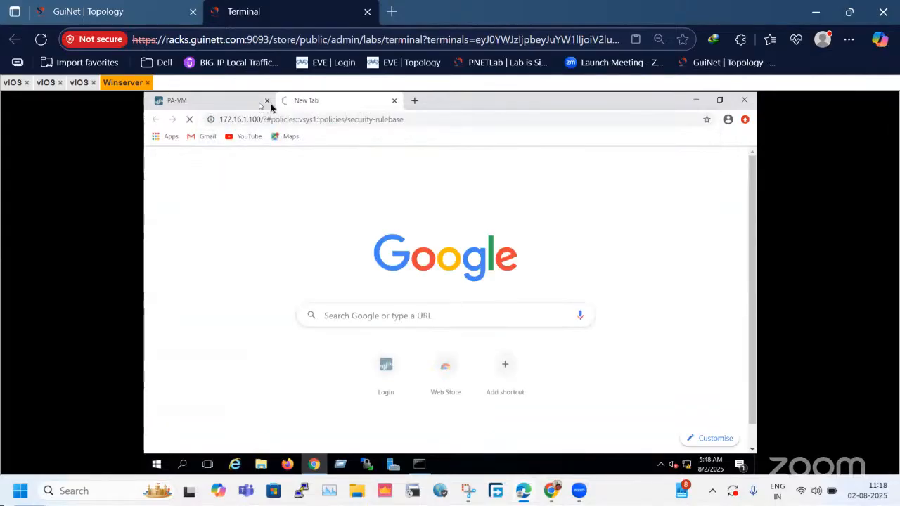
pyautogui.click(267, 100)
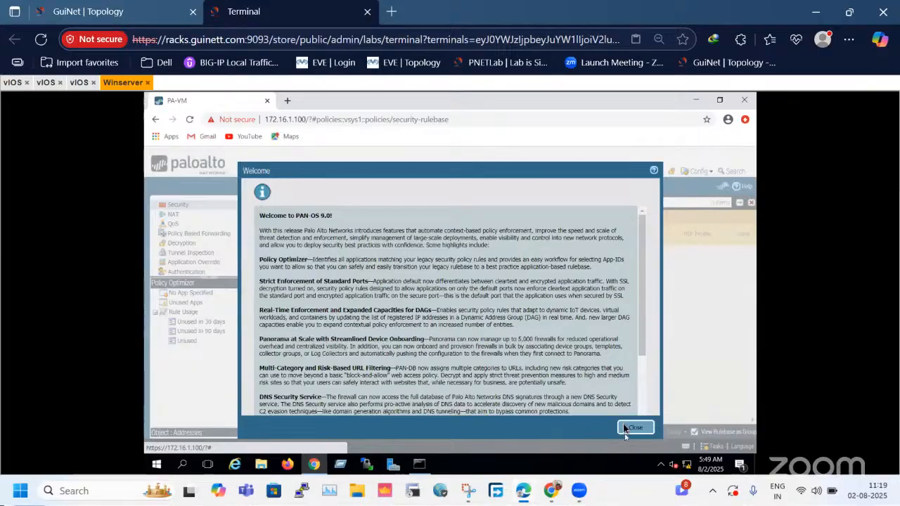
pyautogui.click(623, 428)
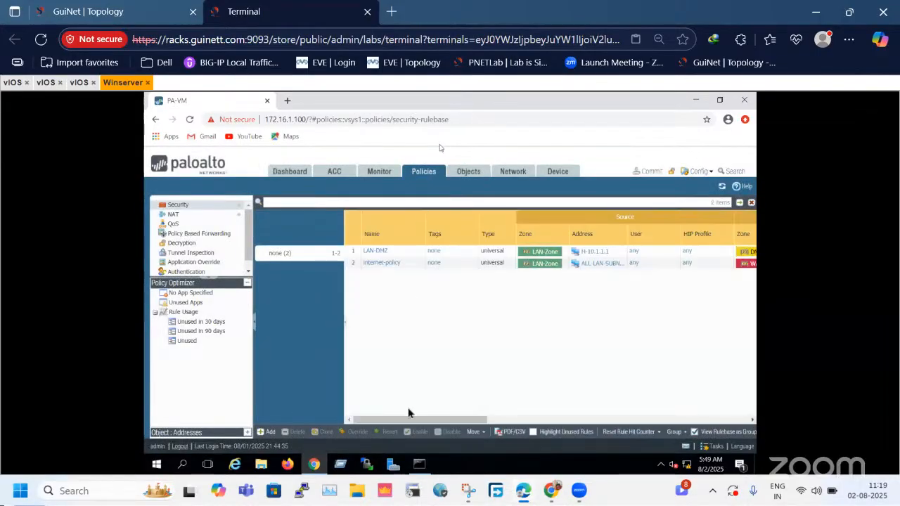
pyautogui.click(280, 122)
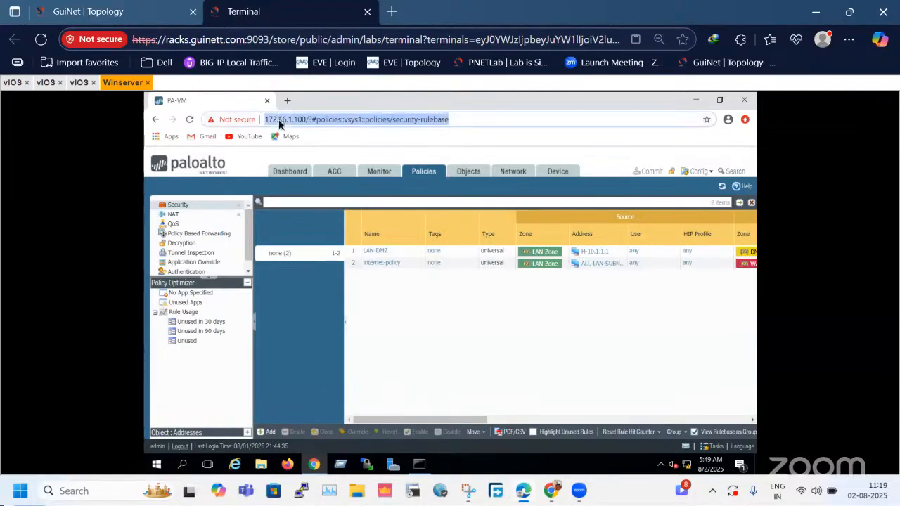
pyautogui.click(724, 102)
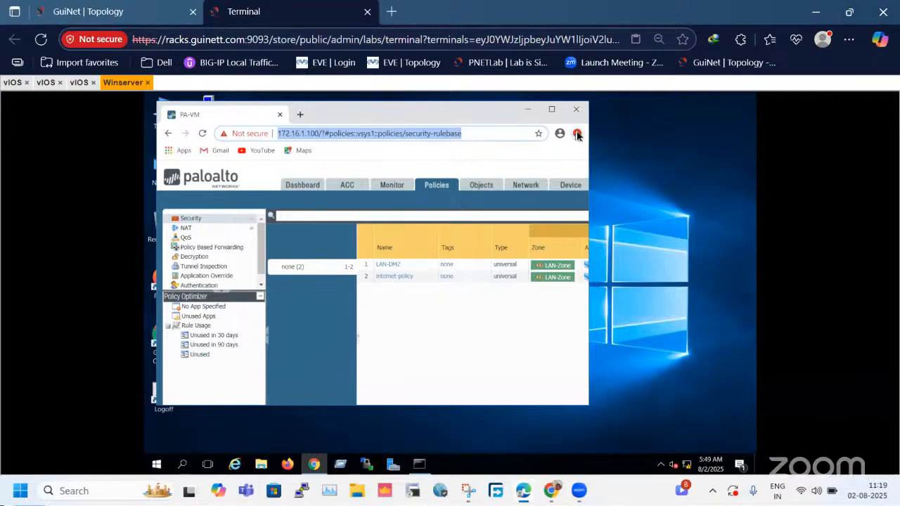
pyautogui.click(551, 110)
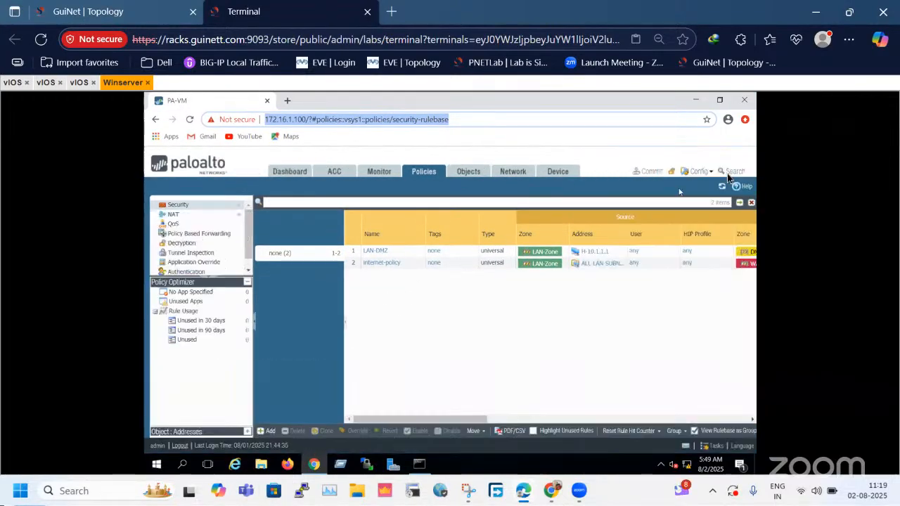
# Review the zones and settings of the LAN-DMZ and internet-policy security rules and the NAT-1 rule.
pyautogui.click(249, 211)
pyautogui.click(352, 255)
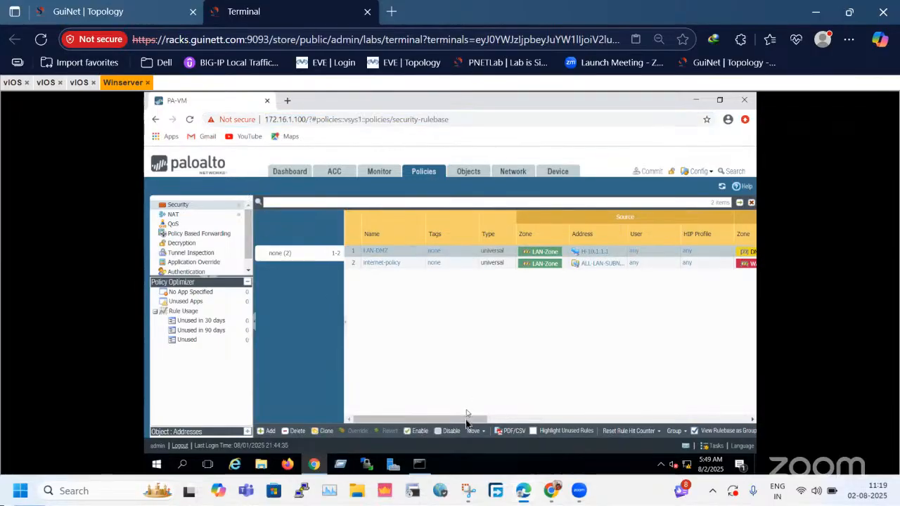
pyautogui.click(540, 419)
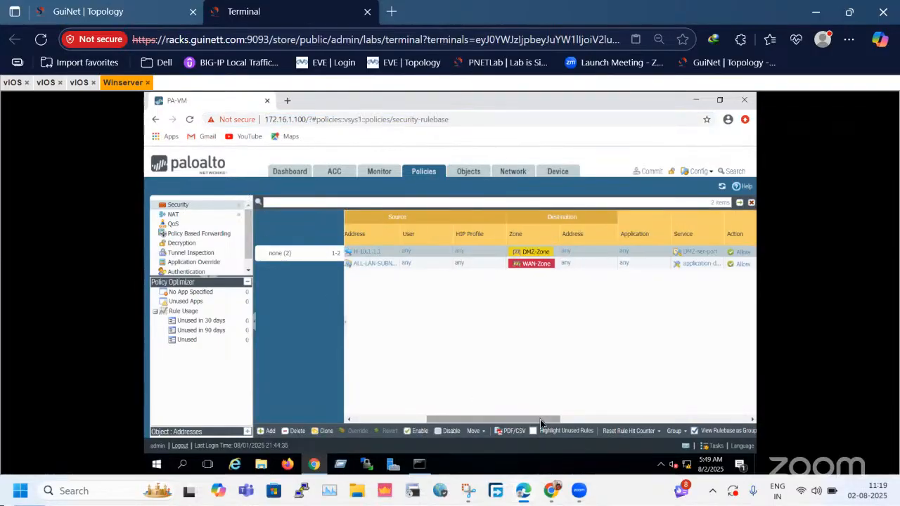
pyautogui.moveTo(540, 419); pyautogui.dragTo(414, 420)
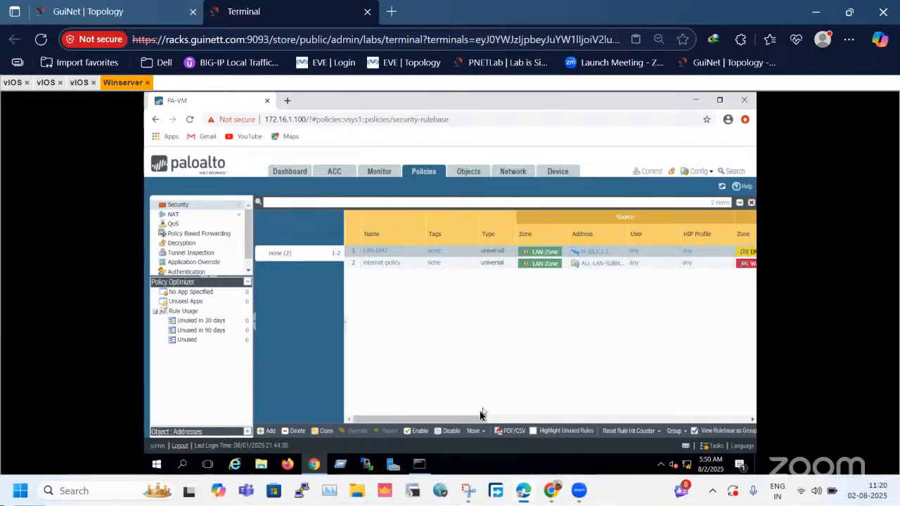
pyautogui.moveTo(473, 419); pyautogui.dragTo(398, 419)
pyautogui.click(412, 262)
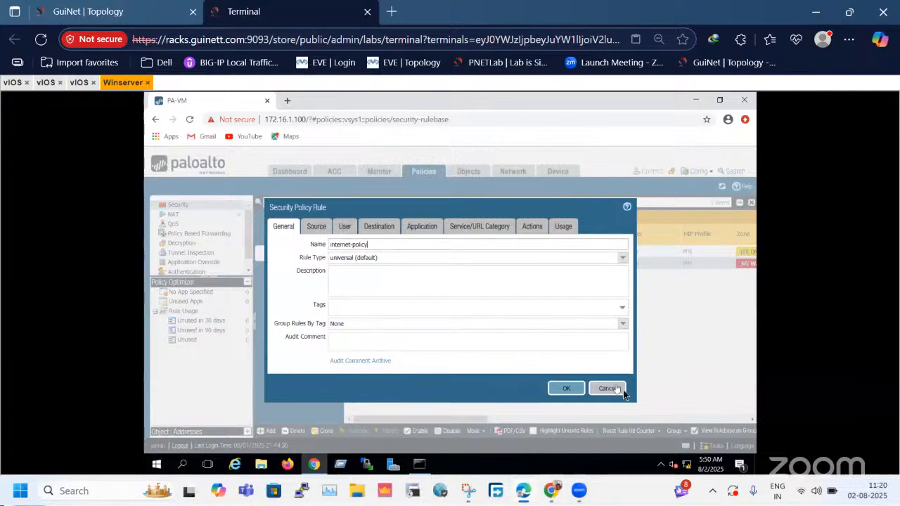
pyautogui.click(607, 388)
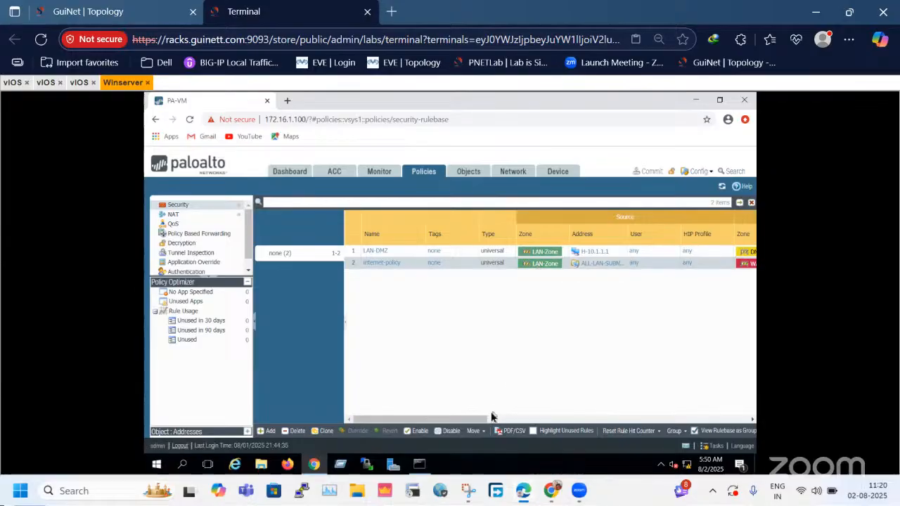
pyautogui.moveTo(490, 422); pyautogui.dragTo(386, 416)
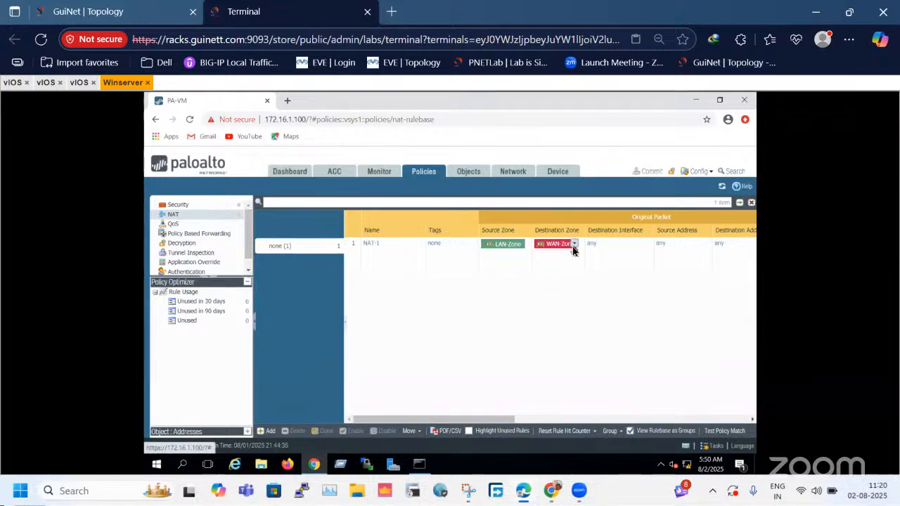
pyautogui.moveTo(496, 420); pyautogui.dragTo(371, 420)
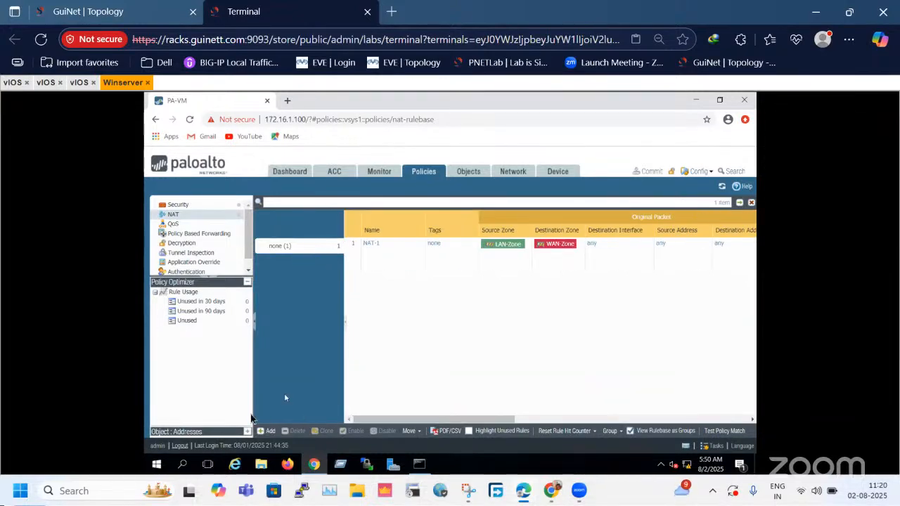
# Examine the firewall's interface addresses, the LAN devices and the DMZ servers in the lab topology.
pyautogui.click(88, 11)
pyautogui.moveTo(128, 150); pyautogui.dragTo(775, 415)
pyautogui.click(774, 415)
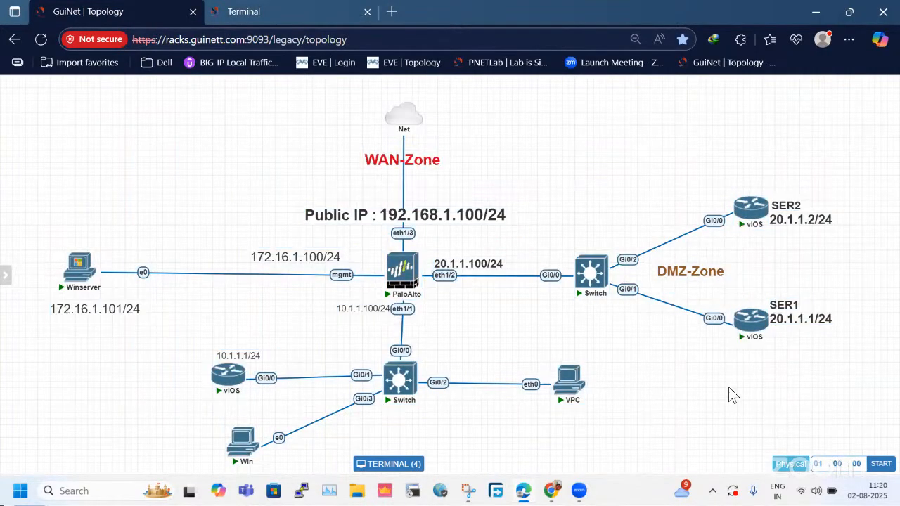
pyautogui.moveTo(253, 186); pyautogui.dragTo(503, 304)
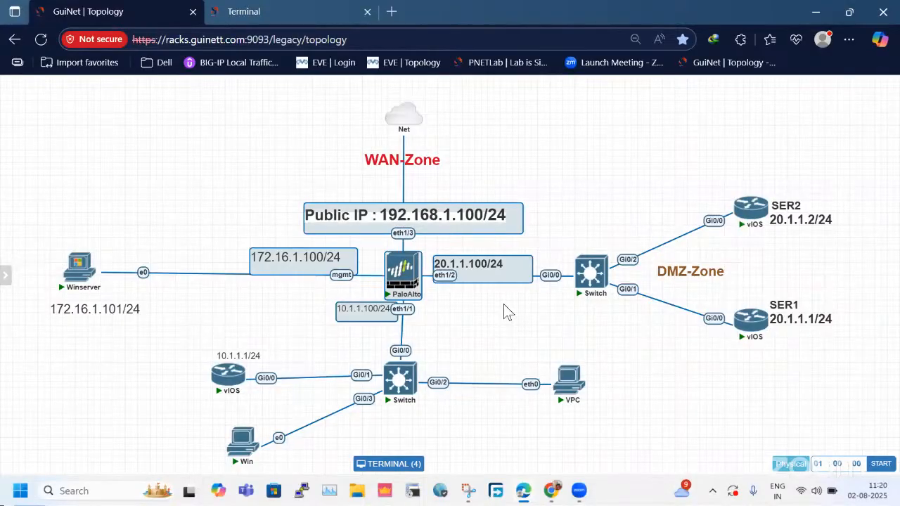
pyautogui.moveTo(160, 324); pyautogui.dragTo(320, 437)
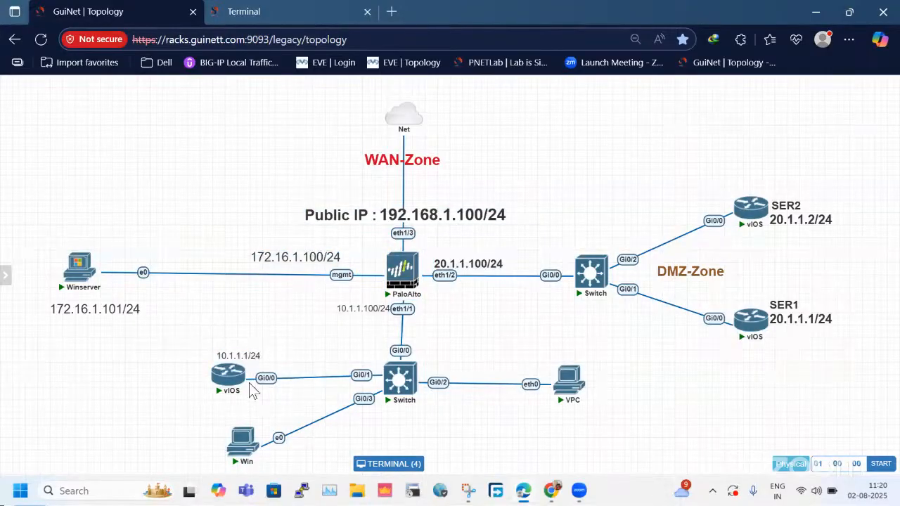
pyautogui.moveTo(190, 321); pyautogui.dragTo(283, 461)
pyautogui.click(304, 448)
pyautogui.moveTo(222, 316); pyautogui.dragTo(280, 455)
pyautogui.moveTo(213, 307); pyautogui.dragTo(281, 437)
pyautogui.moveTo(737, 176); pyautogui.dragTo(871, 362)
pyautogui.click(591, 148)
# Return to the firewall session and review the services, actions and rule usage of the security rules.
pyautogui.click(305, 14)
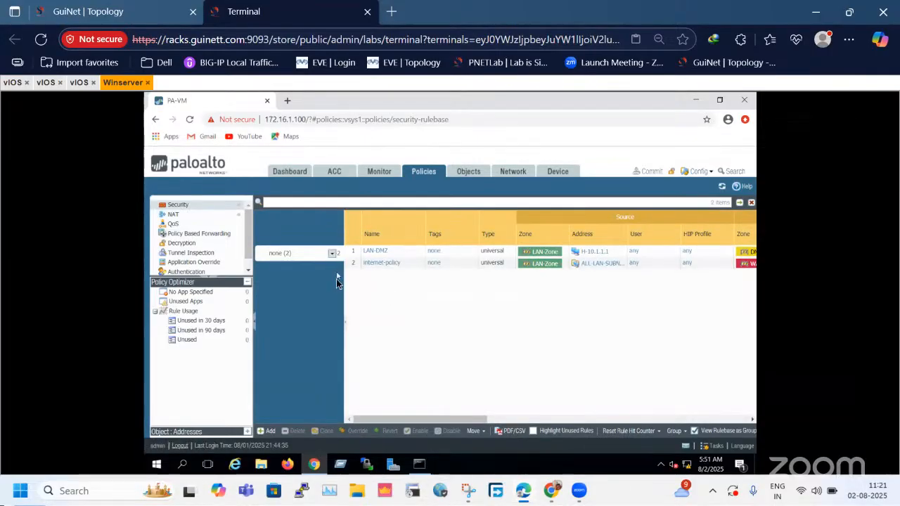
pyautogui.moveTo(421, 419); pyautogui.dragTo(768, 424)
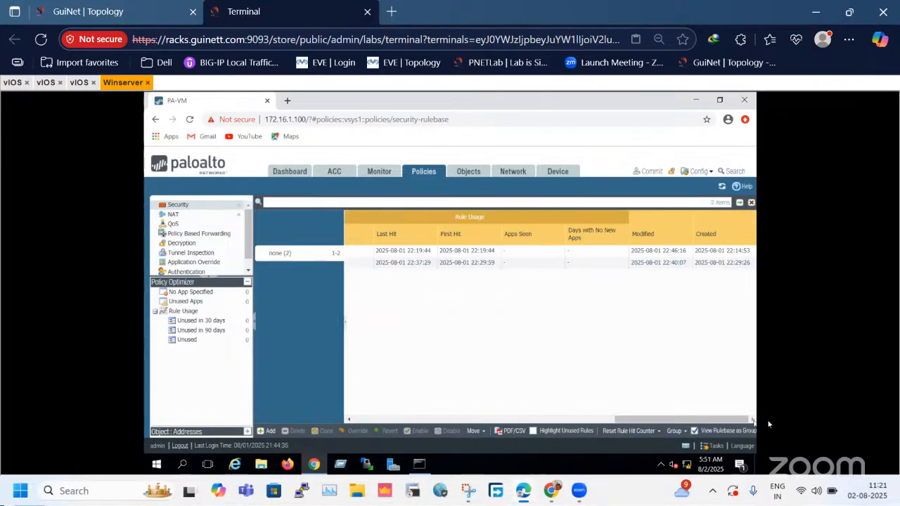
pyautogui.click(372, 420)
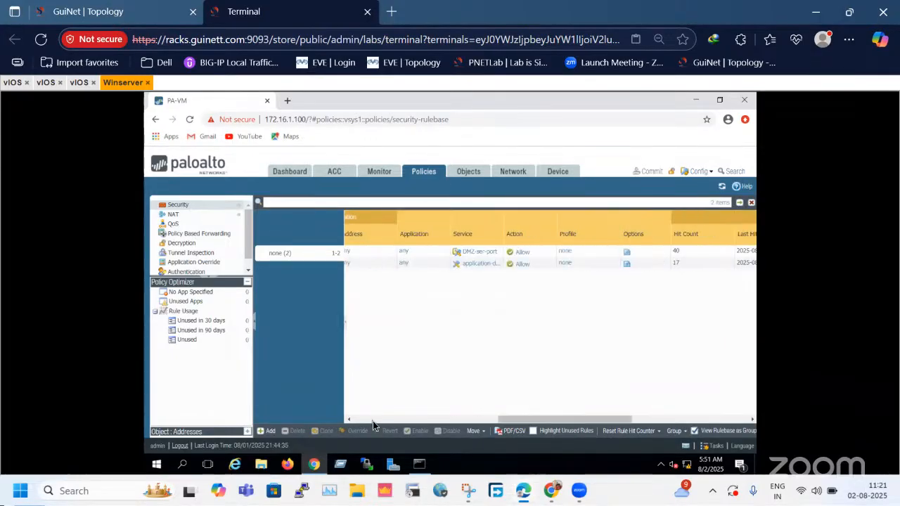
pyautogui.click(372, 420)
# Return to the lab topology and stop all of its nodes at once.
pyautogui.click(113, 11)
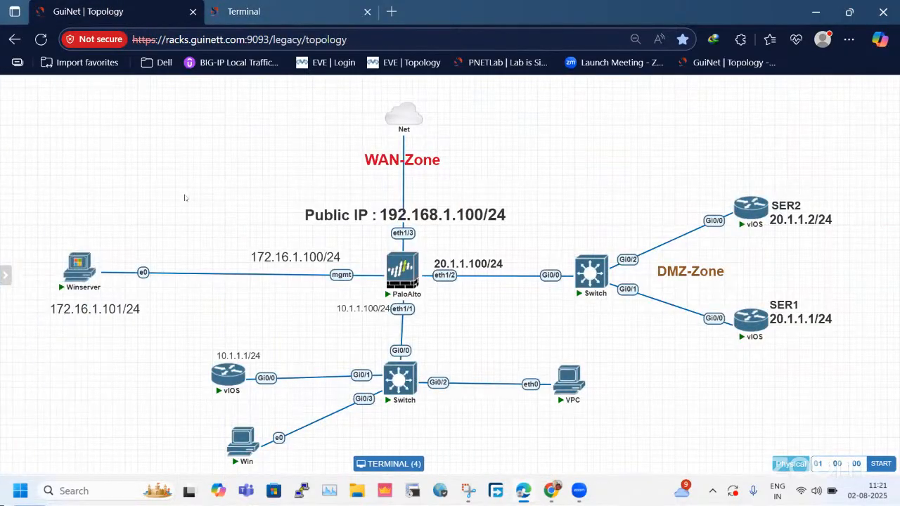
pyautogui.hotkey('ctrl', 'a')
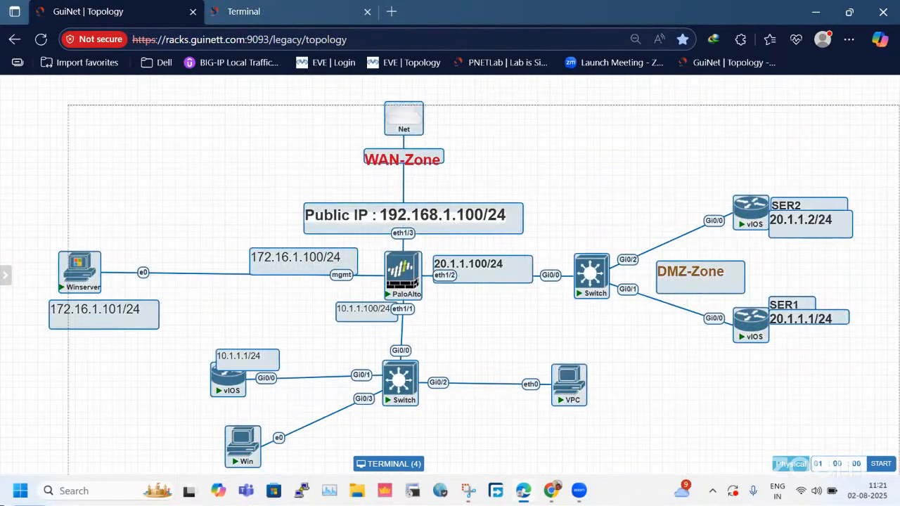
pyautogui.rightClick(597, 264)
pyautogui.click(639, 141)
pyautogui.moveTo(5, 232)
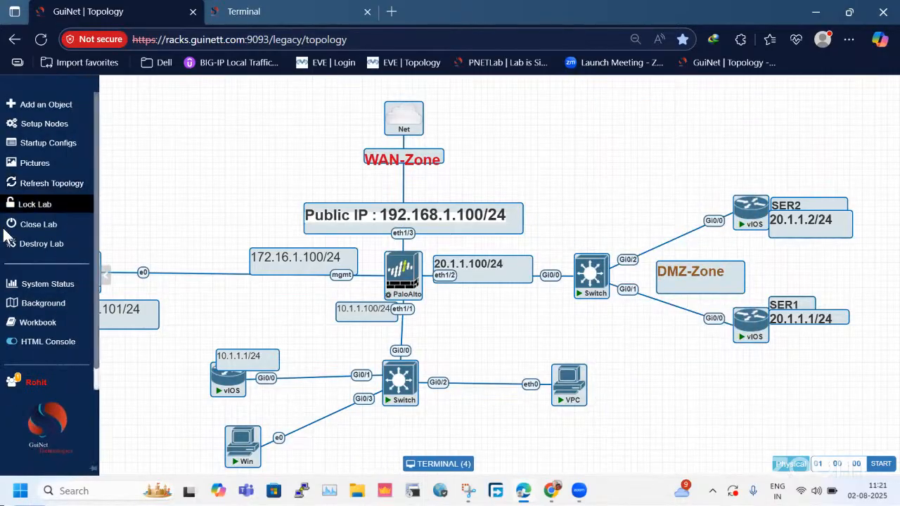
pyautogui.click(32, 204)
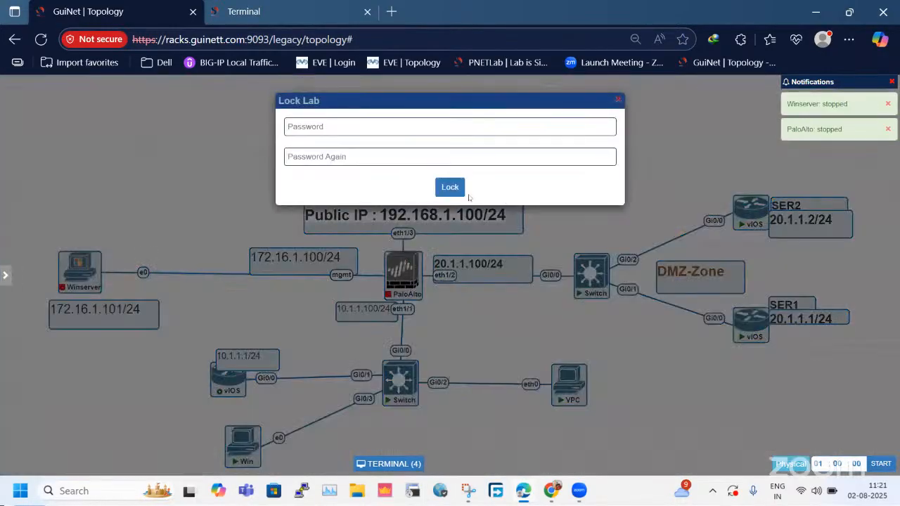
pyautogui.click(456, 189)
pyautogui.click(618, 101)
# Close the current lab and open the Layer 2 Deployment lab from the workspace.
pyautogui.moveTo(4, 161)
pyautogui.click(38, 225)
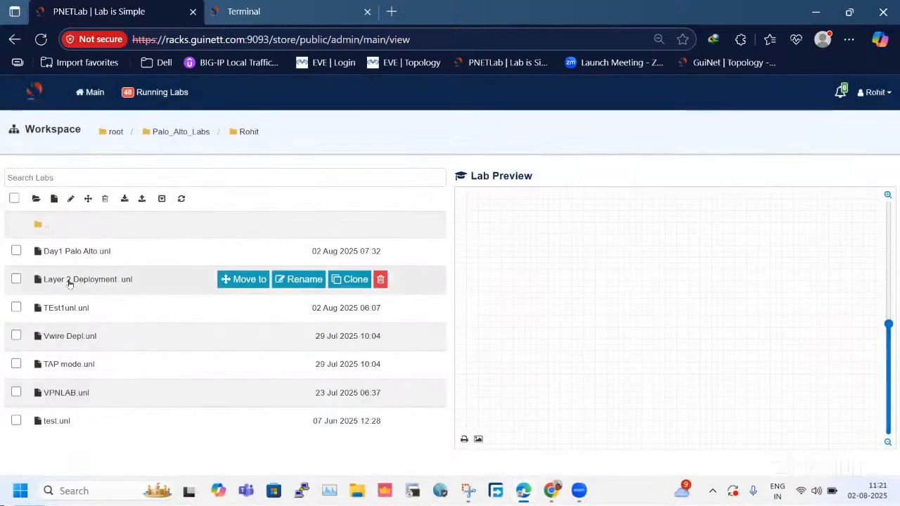
pyautogui.click(69, 283)
pyautogui.scroll(-2, 464, 387)
pyautogui.click(472, 349)
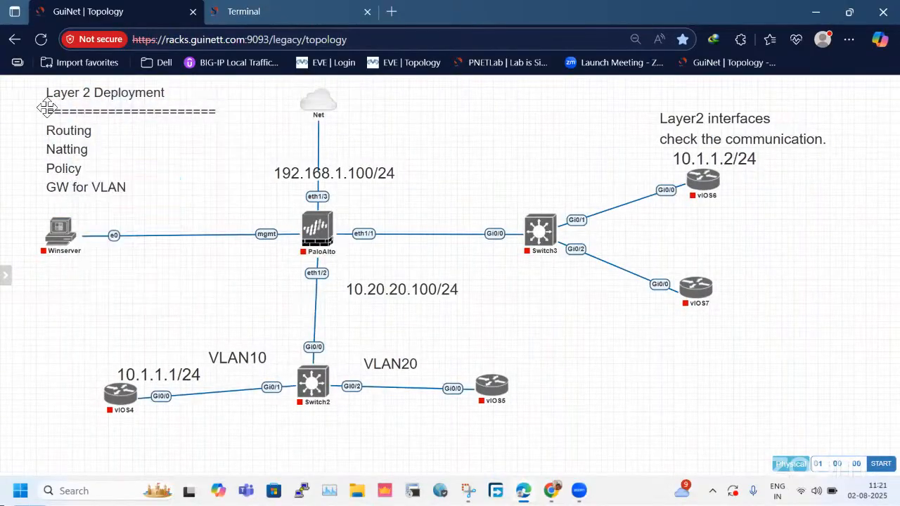
# Move the Layer 2 Deployment and Layer2 interfaces text notes to the empty area below vIOS7.
pyautogui.rightClick(115, 169)
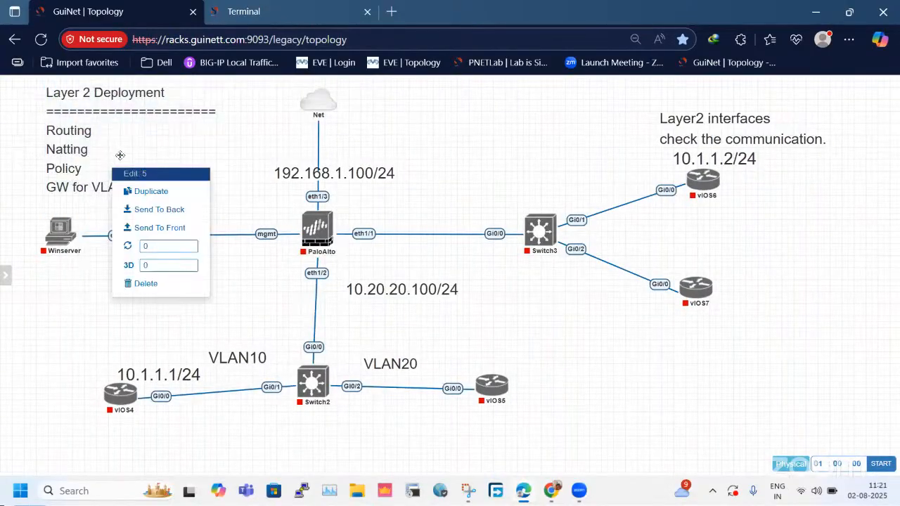
pyautogui.click(266, 161)
pyautogui.moveTo(251, 155); pyautogui.dragTo(895, 348)
pyautogui.moveTo(788, 173); pyautogui.dragTo(847, 450)
# Wipe the PaloAlto, Switch2, Switch3 and vIOS5 nodes together.
pyautogui.moveTo(211, 200); pyautogui.dragTo(370, 265)
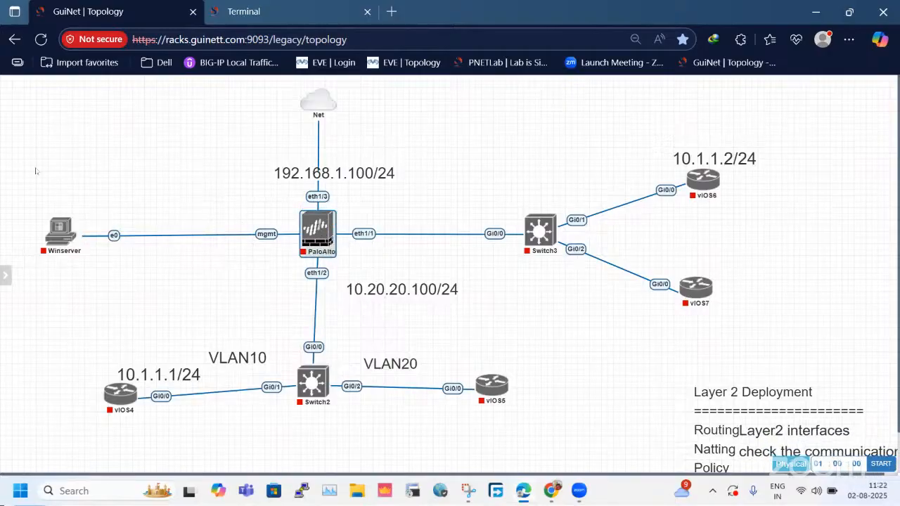
pyautogui.moveTo(250, 145); pyautogui.dragTo(731, 343)
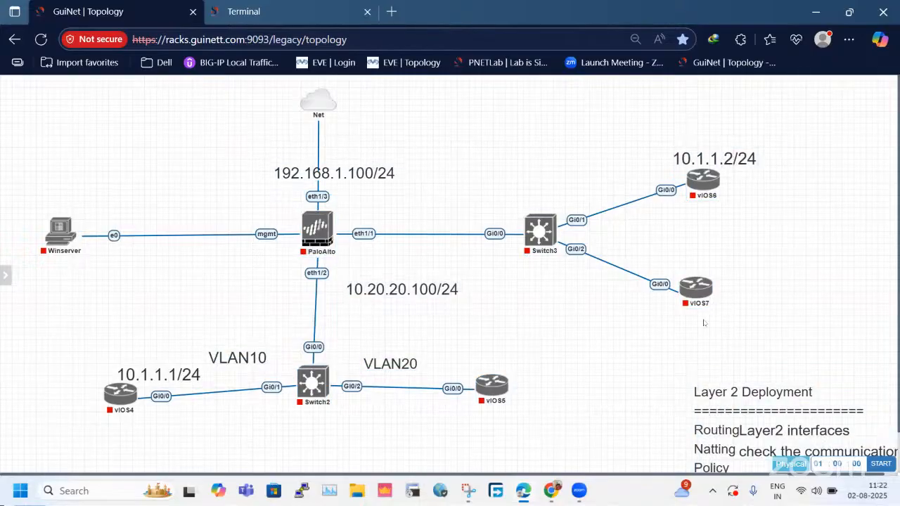
pyautogui.moveTo(155, 149); pyautogui.dragTo(668, 394)
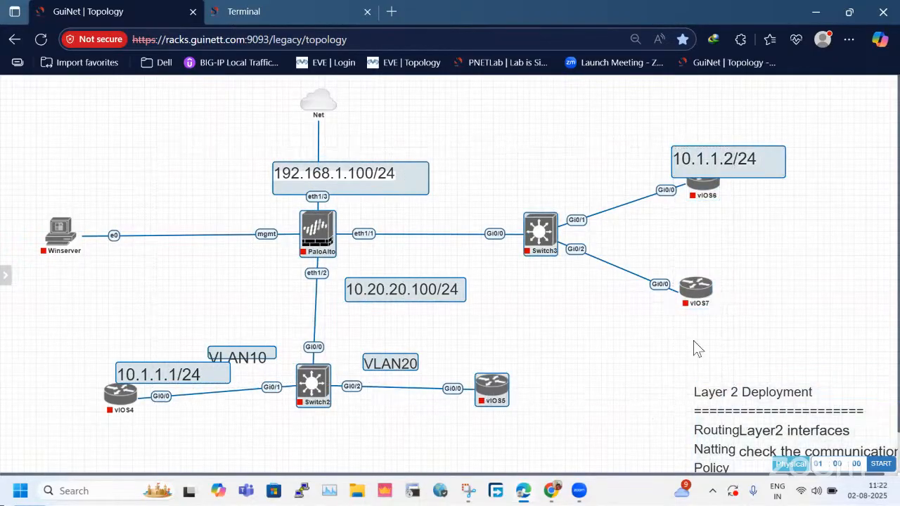
pyautogui.rightClick(322, 223)
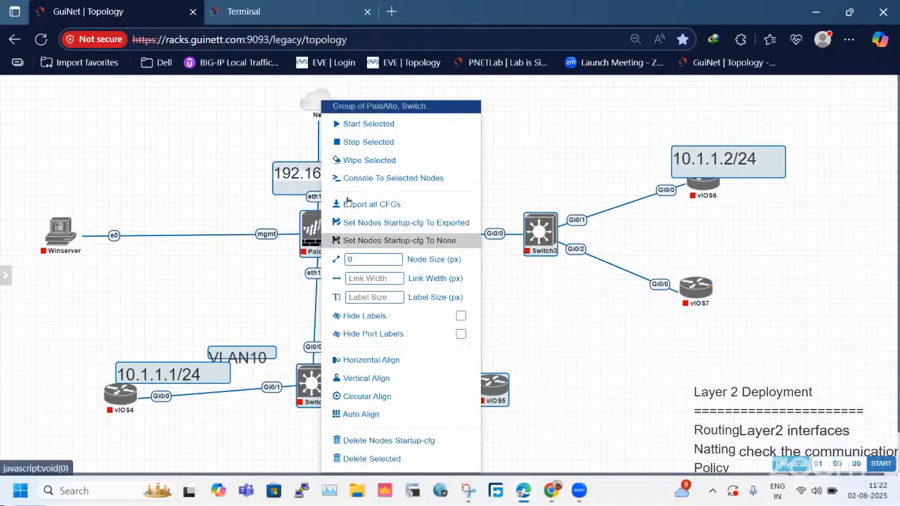
pyautogui.click(367, 160)
pyautogui.press('Return')
pyautogui.click(556, 129)
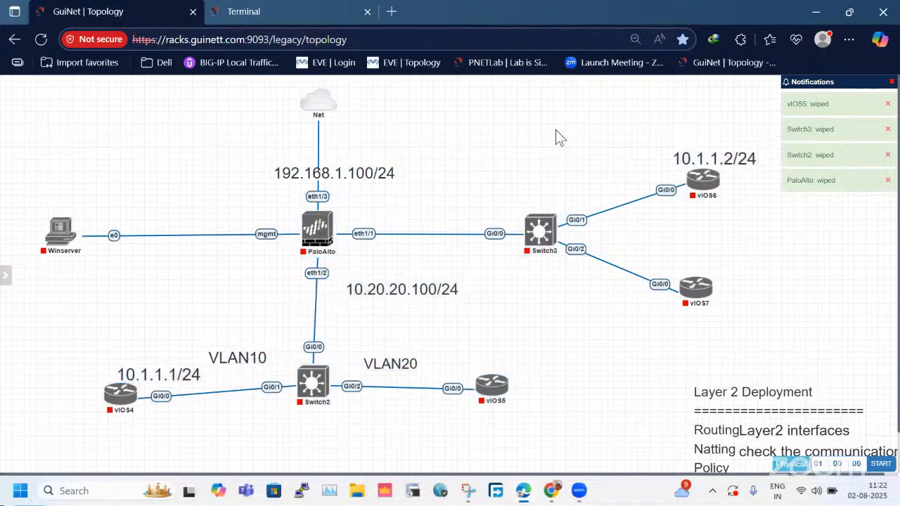
# Wipe the vIOS6 and vIOS7 router nodes.
pyautogui.moveTo(602, 115); pyautogui.dragTo(738, 323)
pyautogui.rightClick(701, 300)
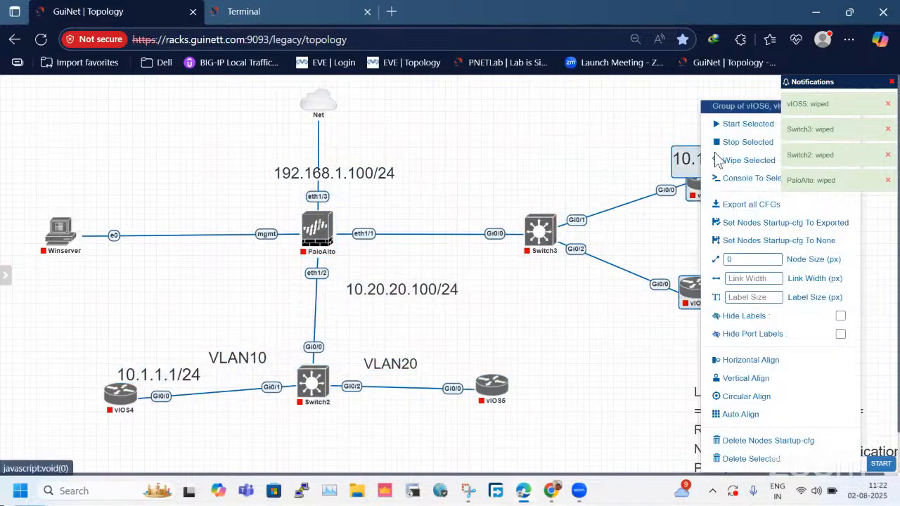
pyautogui.click(724, 159)
pyautogui.press('Return')
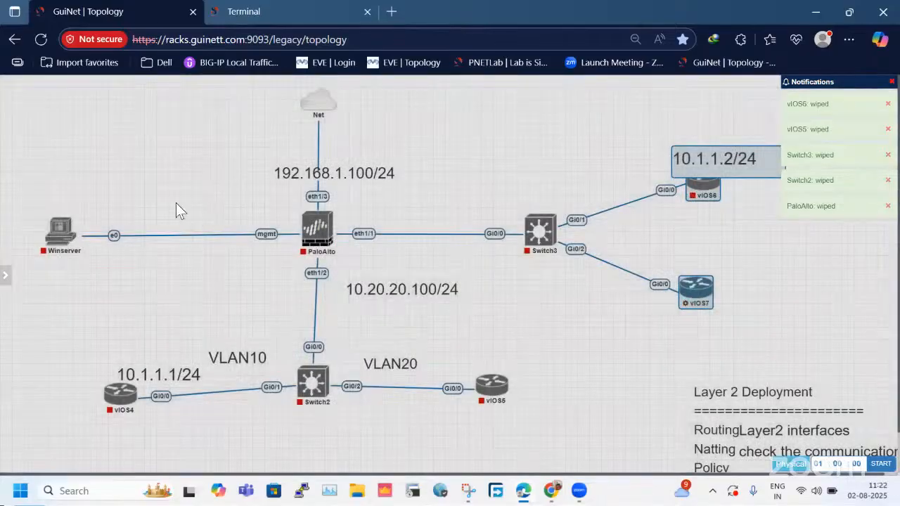
# Wipe the PaloAlto, Switch2 and vIOS5 nodes once more.
pyautogui.moveTo(143, 183); pyautogui.dragTo(256, 362)
pyautogui.moveTo(316, 394); pyautogui.dragTo(513, 441)
pyautogui.rightClick(303, 233)
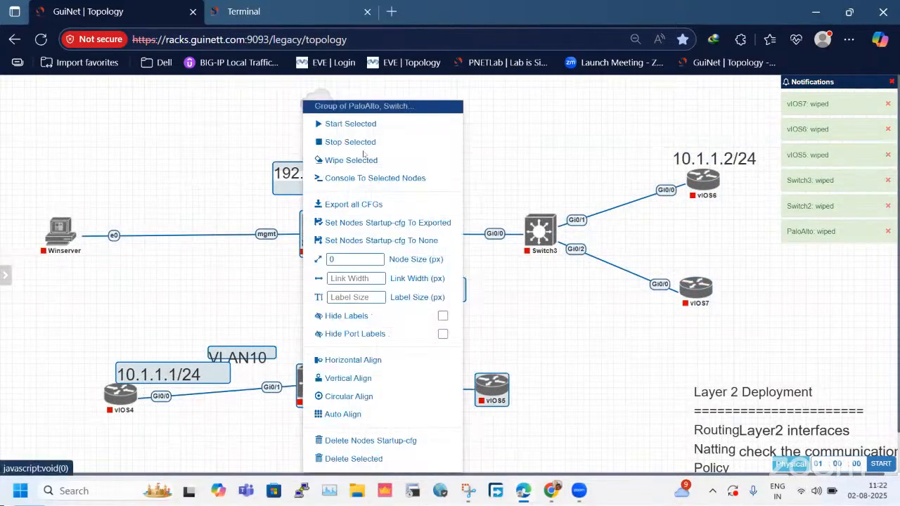
pyautogui.click(355, 161)
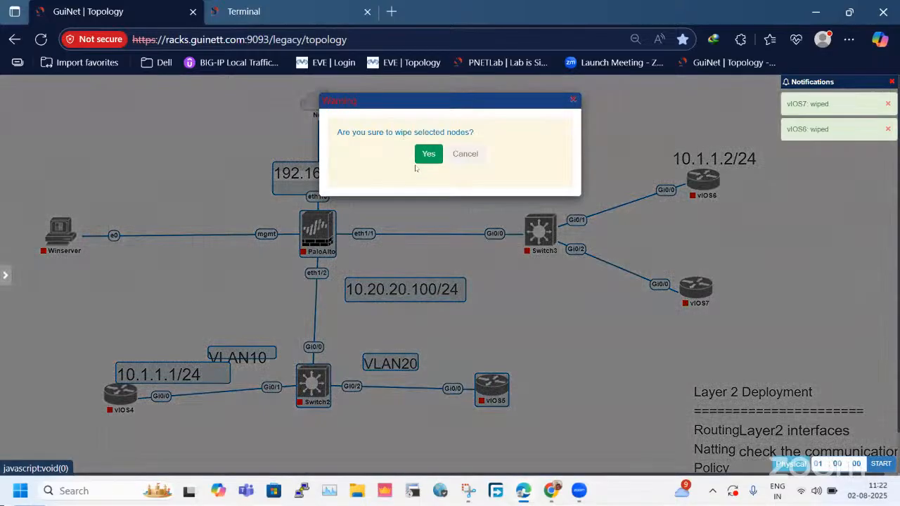
pyautogui.click(429, 154)
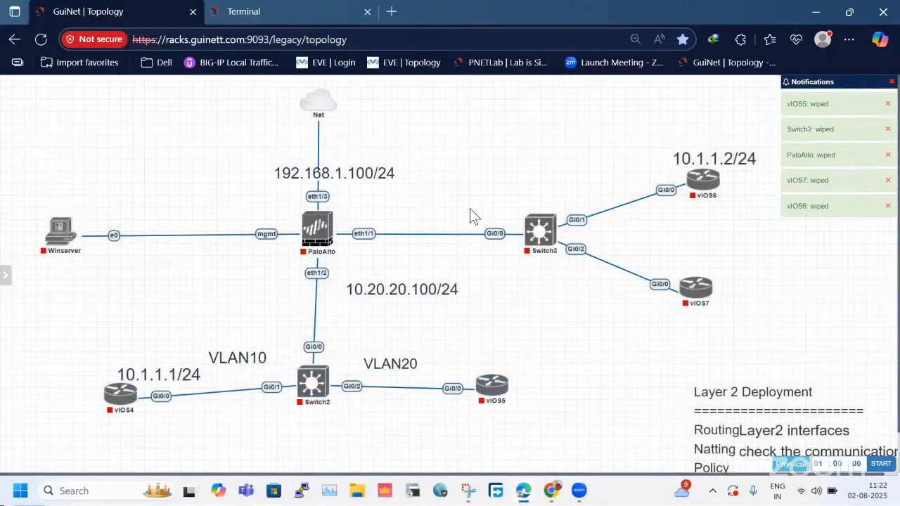
# Start the PaloAlto firewall node.
pyautogui.moveTo(52, 149); pyautogui.dragTo(694, 389)
pyautogui.click(314, 230)
pyautogui.moveTo(66, 146); pyautogui.dragTo(544, 412)
pyautogui.rightClick(511, 397)
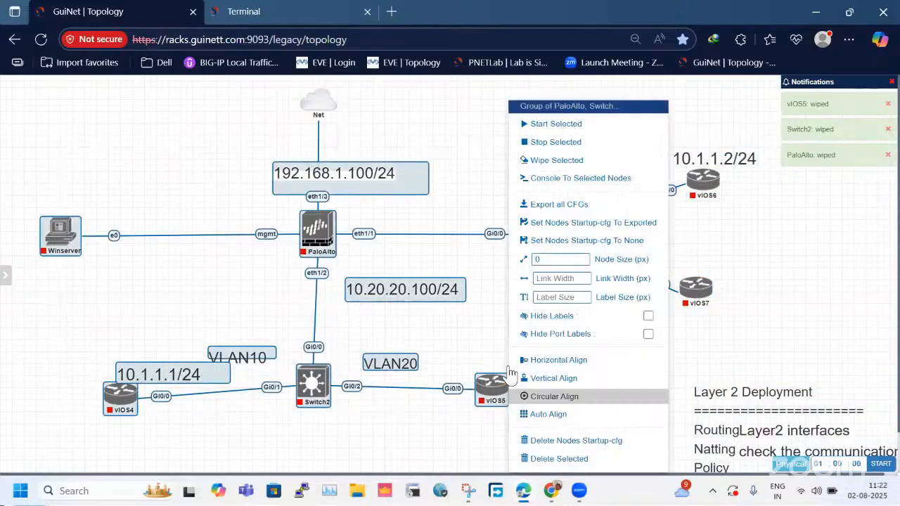
pyautogui.click(548, 123)
# Start Switch3 together with the vIOS6 and vIOS7 routers.
pyautogui.moveTo(690, 259); pyautogui.dragTo(771, 323)
pyautogui.rightClick(687, 281)
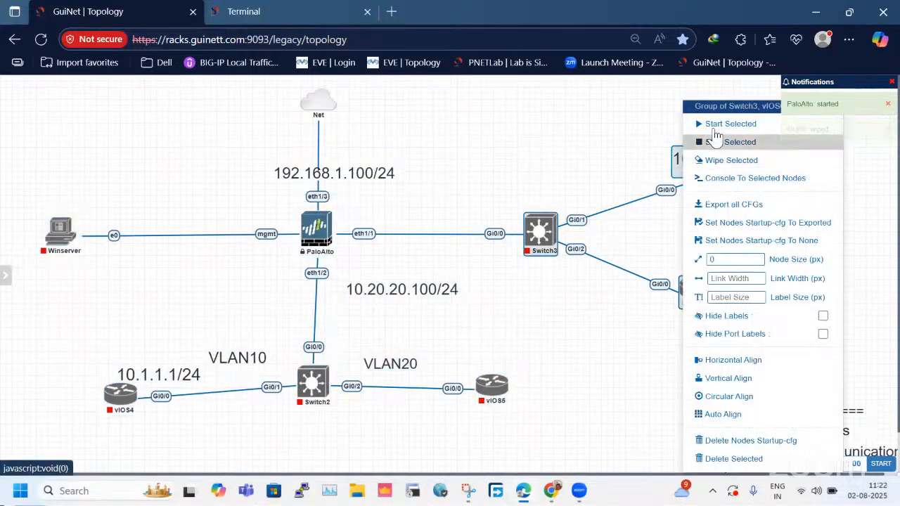
pyautogui.click(714, 129)
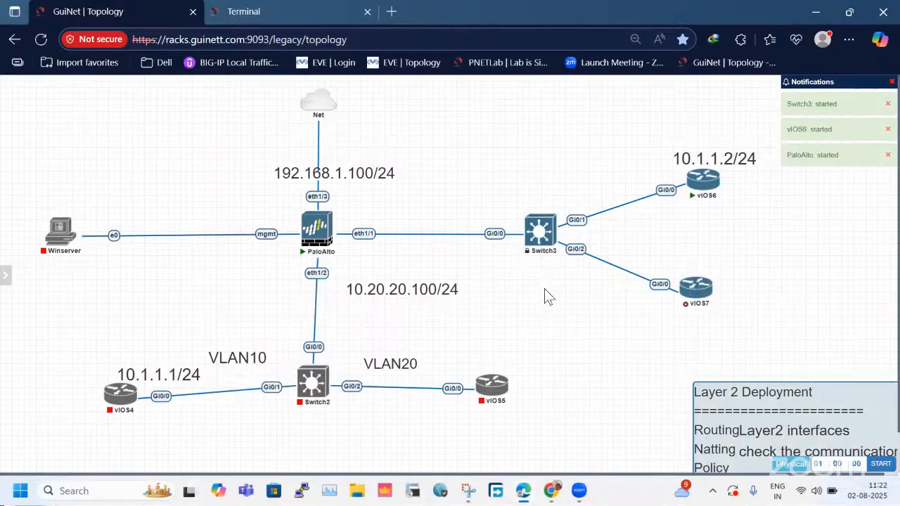
# Start Switch2 together with the vIOS4 and vIOS5 routers, leaving nothing selected.
pyautogui.moveTo(71, 346); pyautogui.dragTo(522, 441)
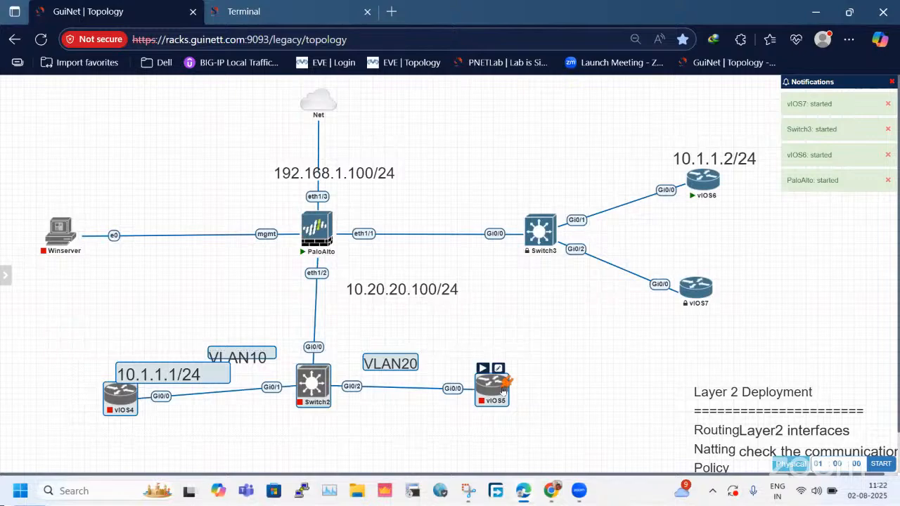
pyautogui.rightClick(505, 387)
pyautogui.click(548, 131)
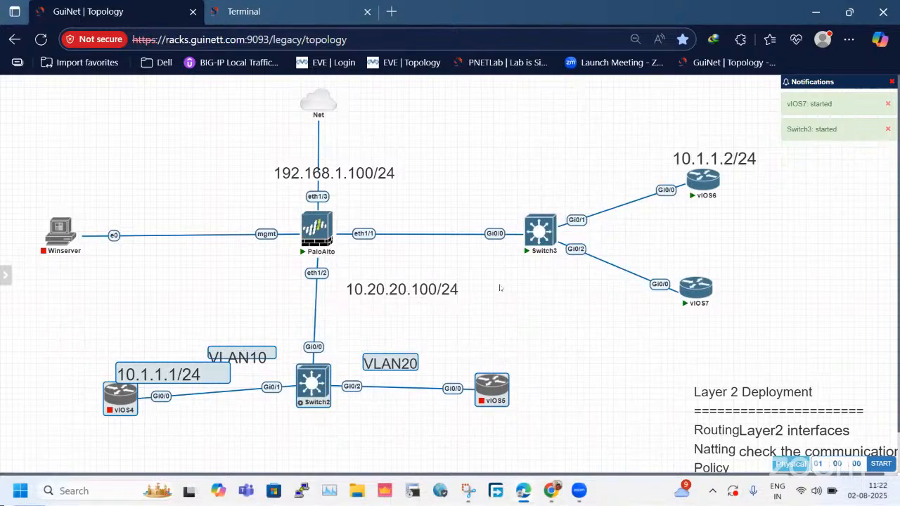
pyautogui.click(520, 351)
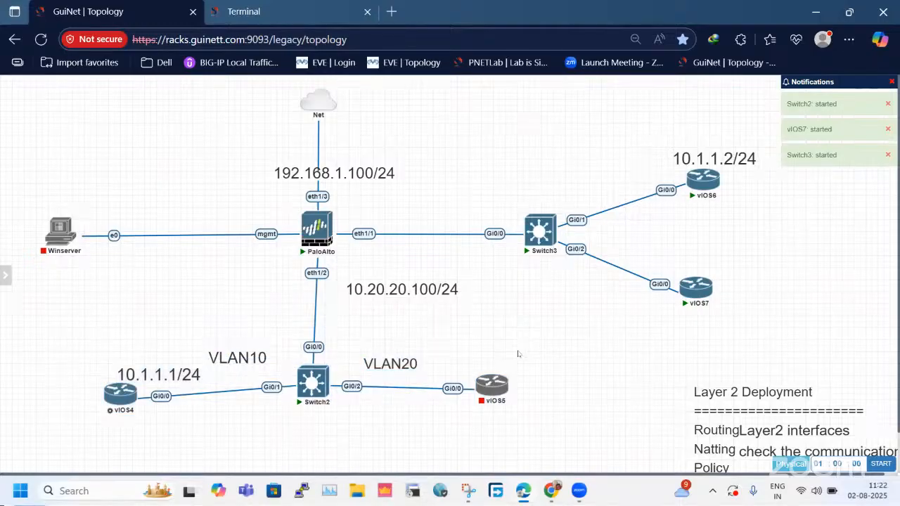
# Separate the two overlapping text notes and delete the Layer 2 Deployment note from the canvas.
pyautogui.moveTo(749, 419); pyautogui.dragTo(806, 424)
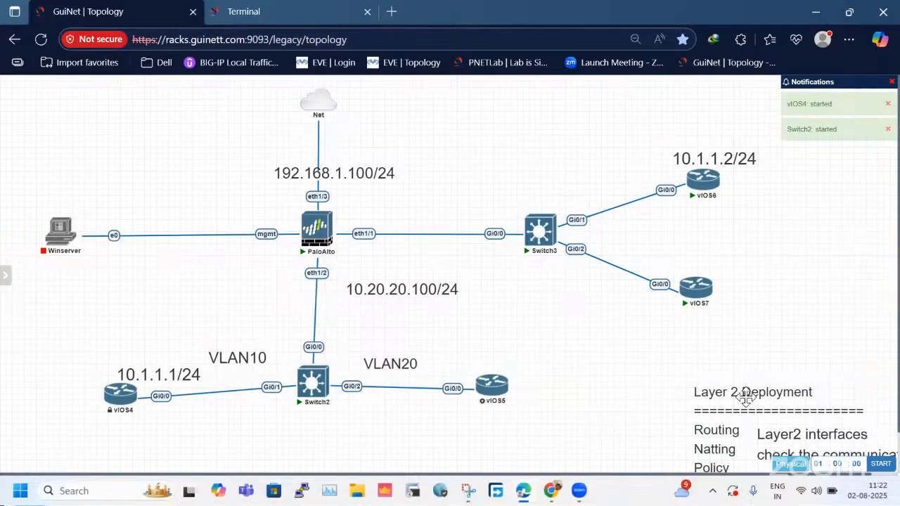
pyautogui.moveTo(672, 371); pyautogui.dragTo(775, 415)
pyautogui.rightClick(766, 445)
pyautogui.rightClick(775, 415)
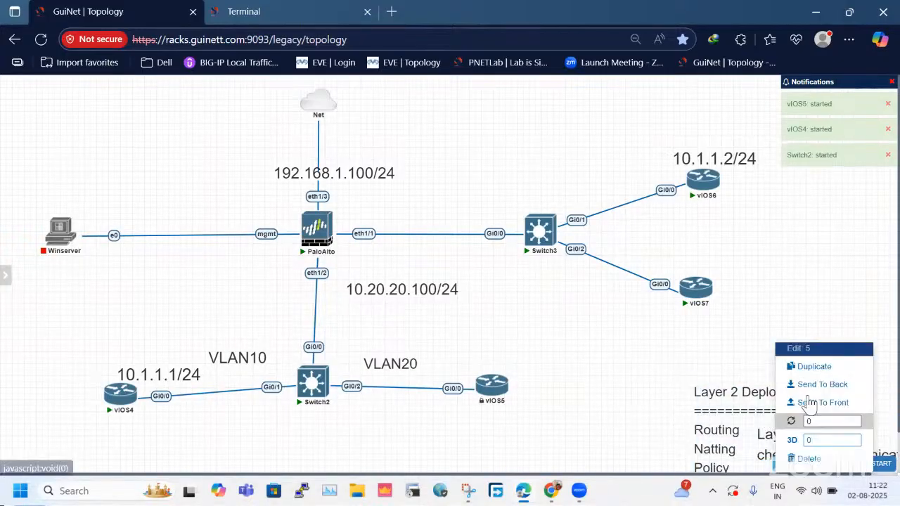
pyautogui.click(807, 458)
pyautogui.click(428, 154)
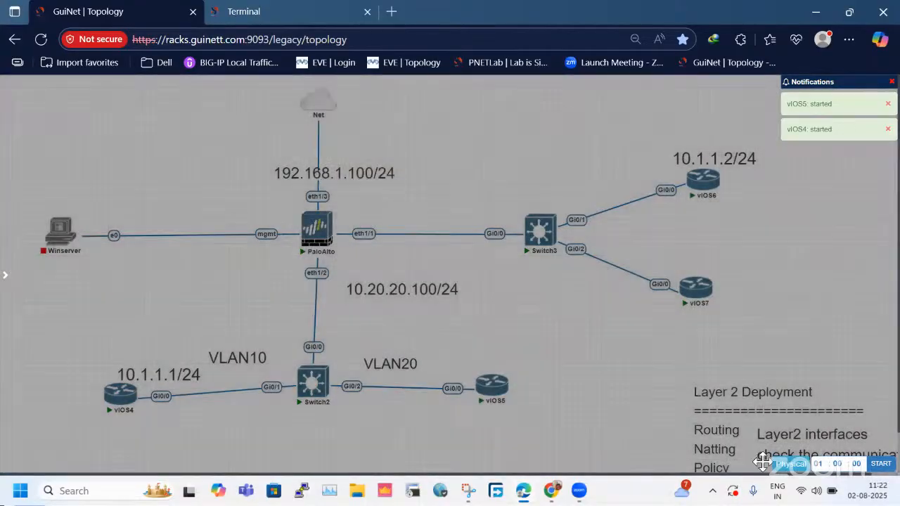
# Delete the "Layer2 interfaces check the communication." text note from the canvas.
pyautogui.moveTo(782, 448); pyautogui.dragTo(721, 382)
pyautogui.rightClick(721, 382)
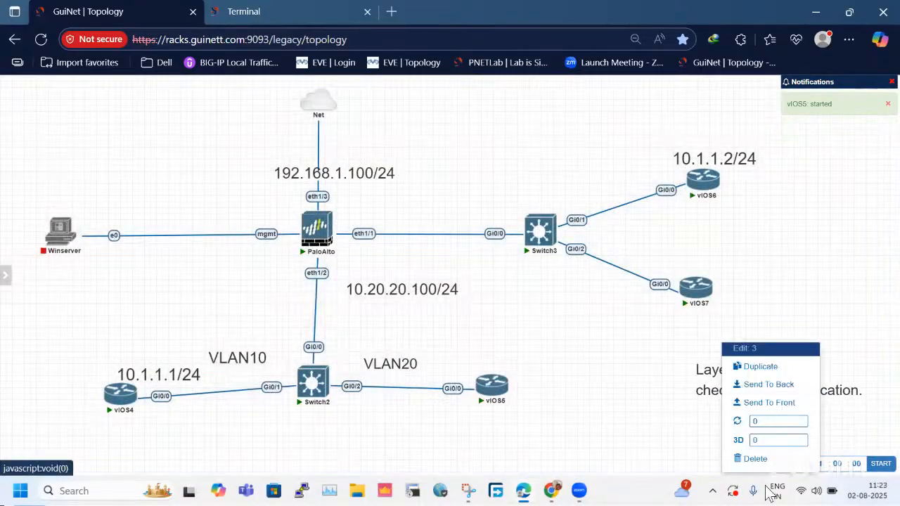
pyautogui.click(761, 461)
pyautogui.click(753, 329)
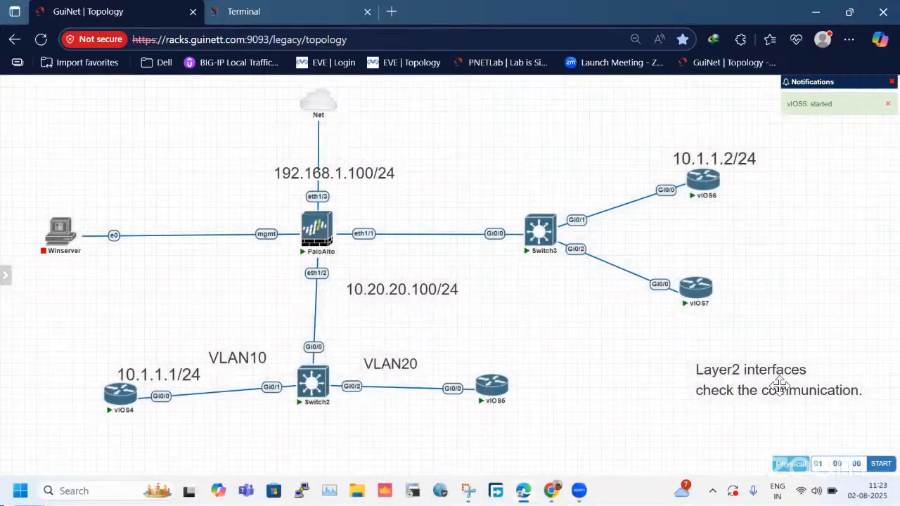
pyautogui.rightClick(778, 387)
pyautogui.click(810, 458)
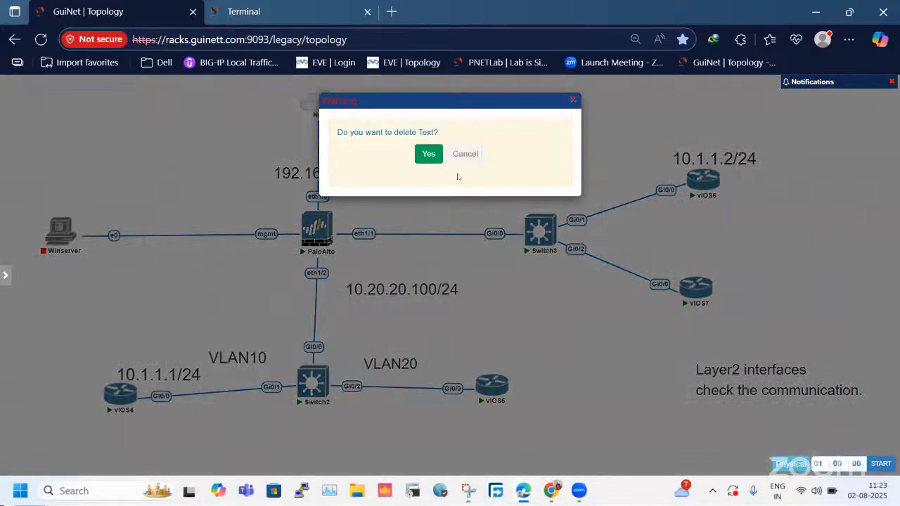
pyautogui.click(423, 154)
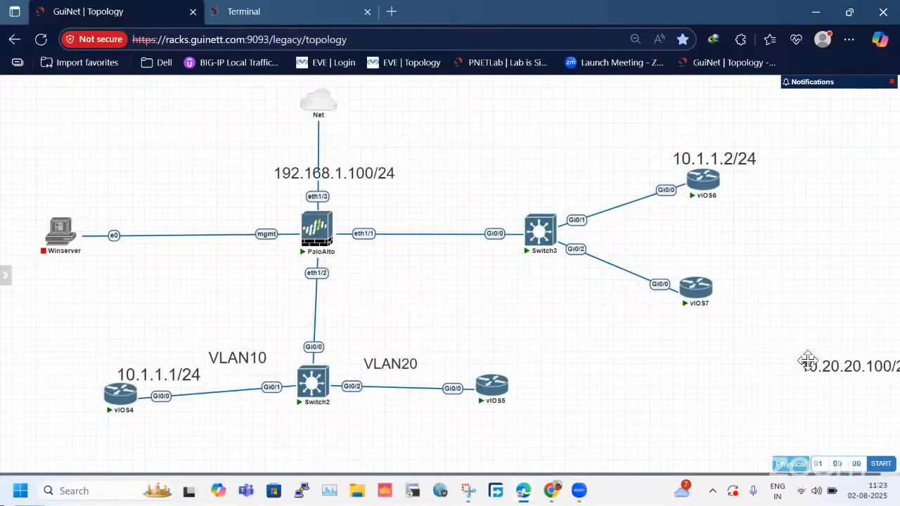
# Move the 10.20.20.100/24, VLAN20 and VLAN10 labels away from the diagram into the empty area beyond vIOS7.
pyautogui.moveTo(760, 425); pyautogui.dragTo(741, 435)
pyautogui.moveTo(392, 363); pyautogui.dragTo(858, 406)
pyautogui.moveTo(262, 359); pyautogui.dragTo(863, 424)
pyautogui.moveTo(769, 440); pyautogui.dragTo(893, 376)
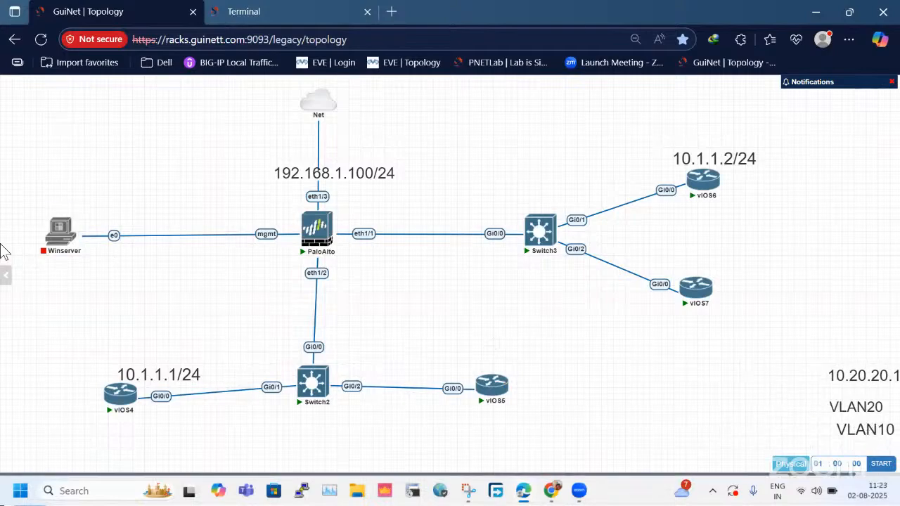
# Start the Winserver node and close the previous lab's Terminal browser tab.
pyautogui.moveTo(61, 216)
pyautogui.click(241, 15)
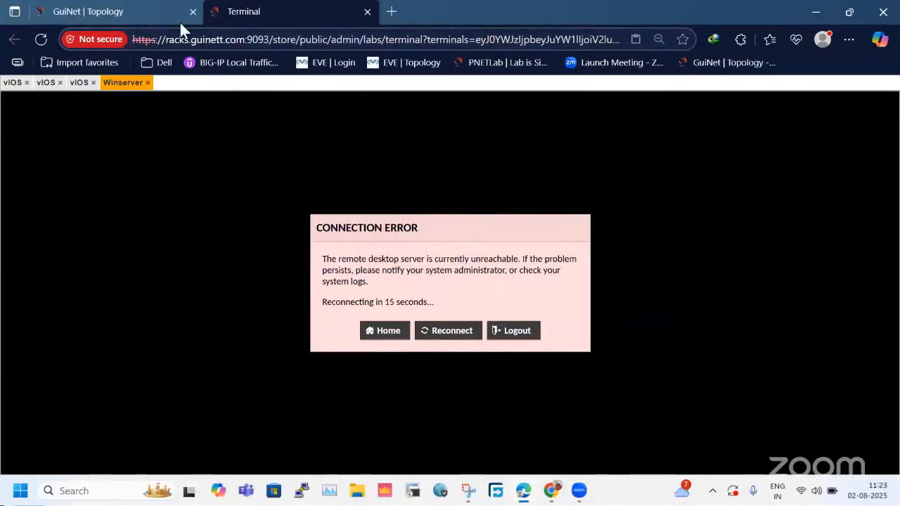
pyautogui.click(367, 11)
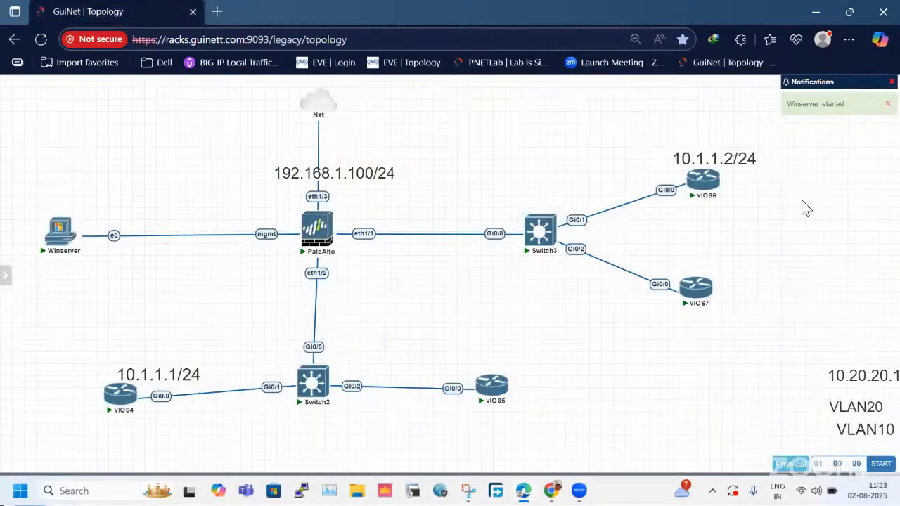
# Open console sessions to the vIOS6 and vIOS4 routers.
pyautogui.click(703, 180)
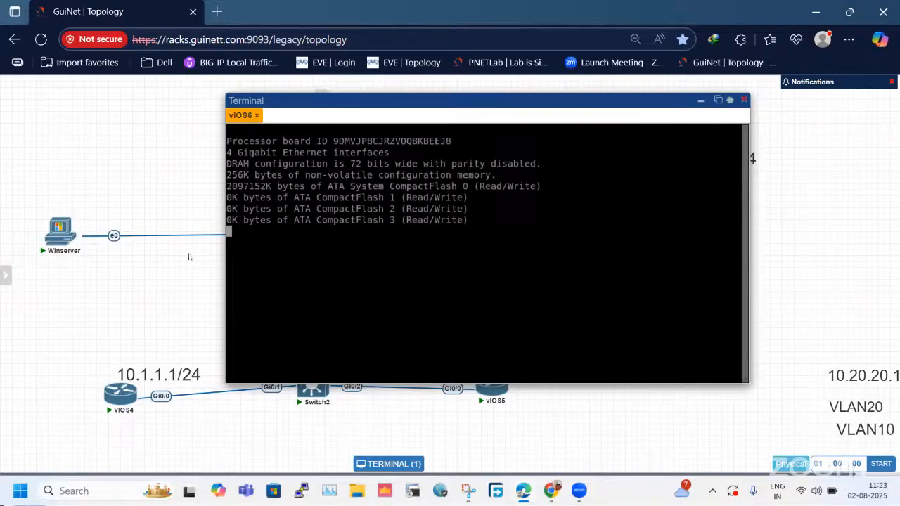
pyautogui.click(116, 412)
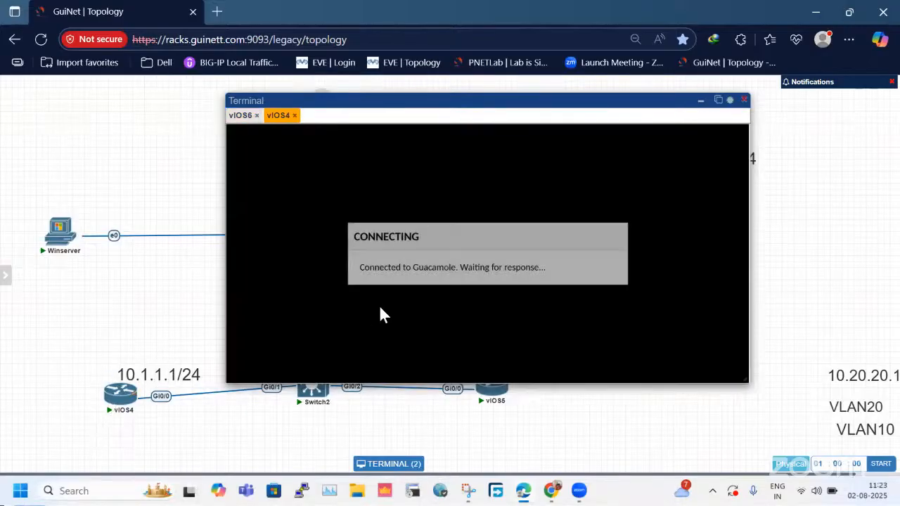
# Move the terminal window clear of the PaloAlto node and open console sessions to PaloAlto and Winserver.
pyautogui.moveTo(464, 100); pyautogui.dragTo(549, 183)
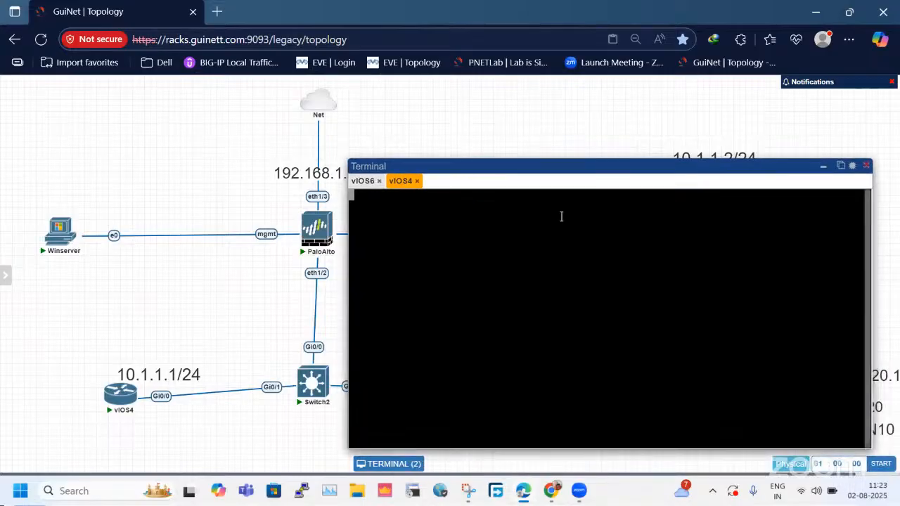
pyautogui.click(327, 223)
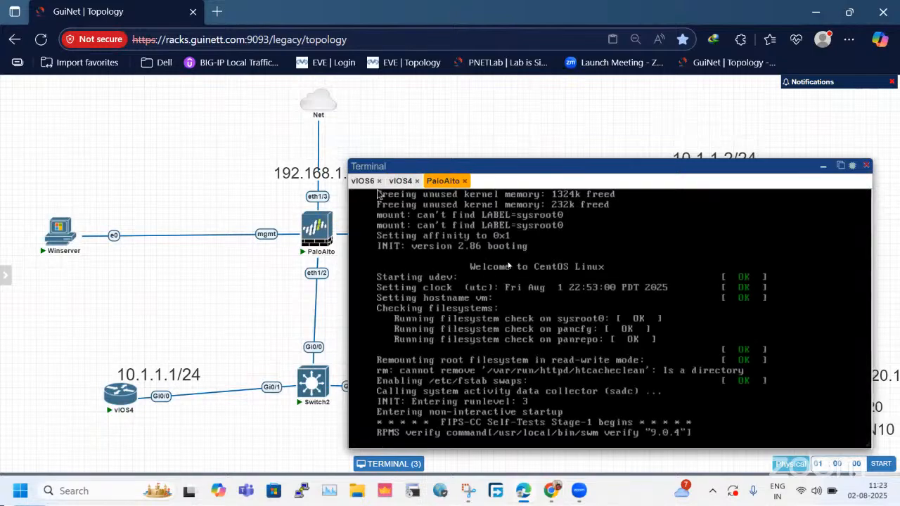
pyautogui.click(68, 241)
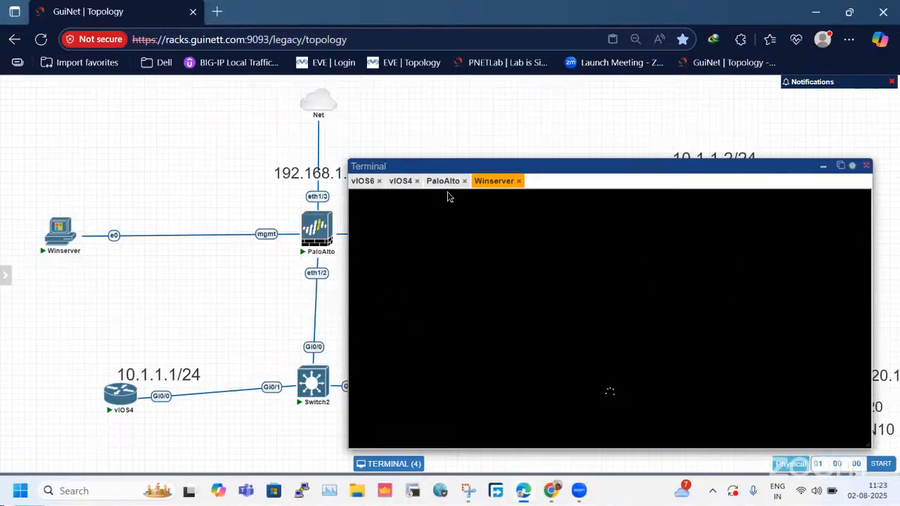
# Check the vIOS6 and vIOS4 consoles, then close the blank vIOS4 session and reopen it from the topology.
pyautogui.click(363, 181)
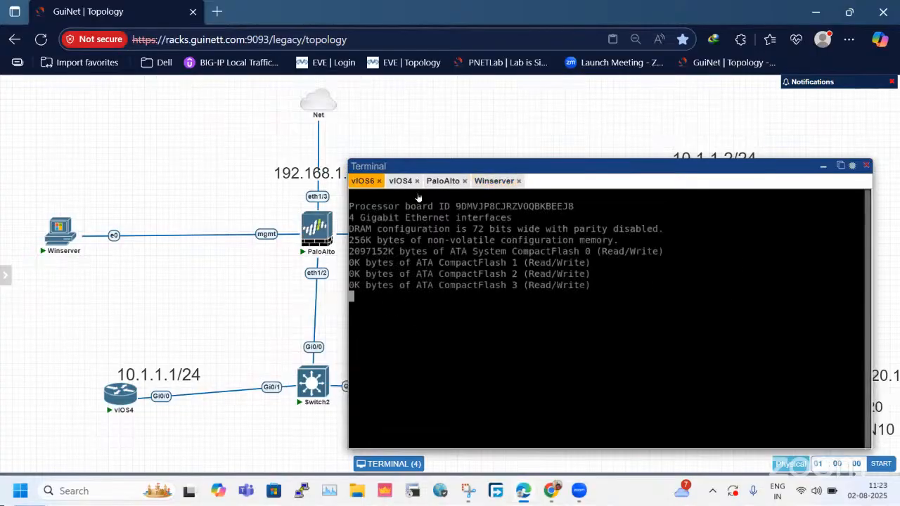
pyautogui.click(402, 182)
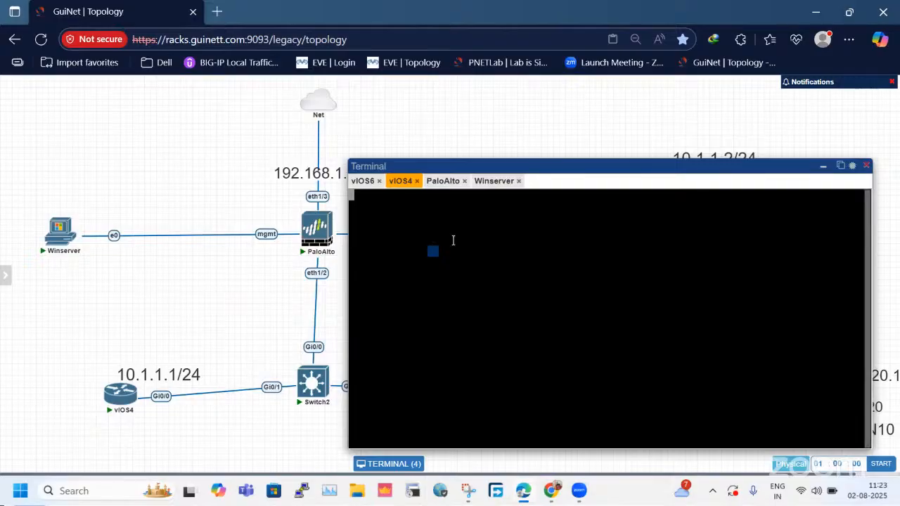
pyautogui.click(417, 181)
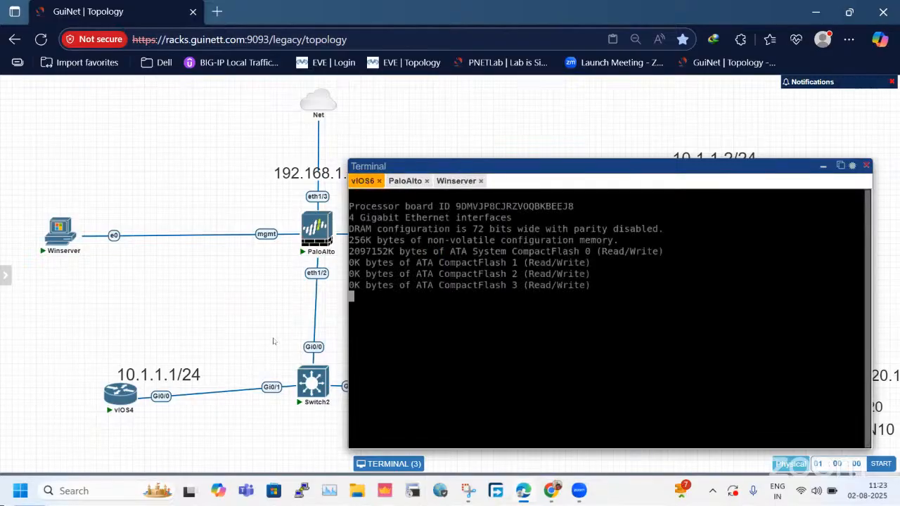
pyautogui.click(121, 395)
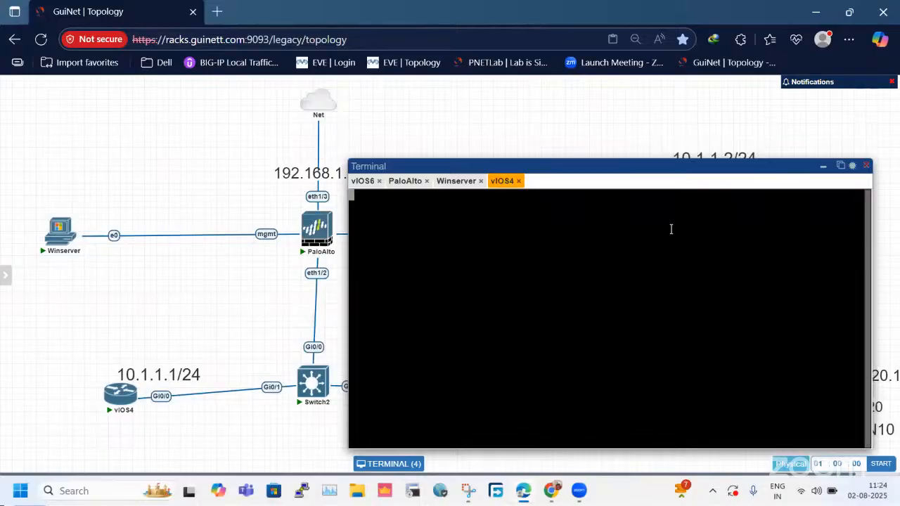
# Detach the floating terminal window with its four console sessions into a separate browser tab.
pyautogui.click(851, 167)
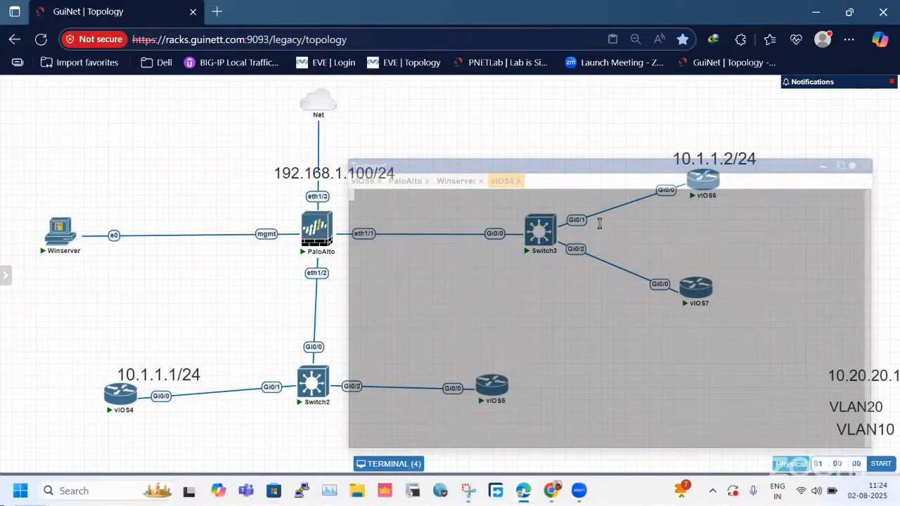
pyautogui.doubleClick(548, 161)
pyautogui.click(390, 151)
pyautogui.moveTo(510, 153); pyautogui.dragTo(462, 111)
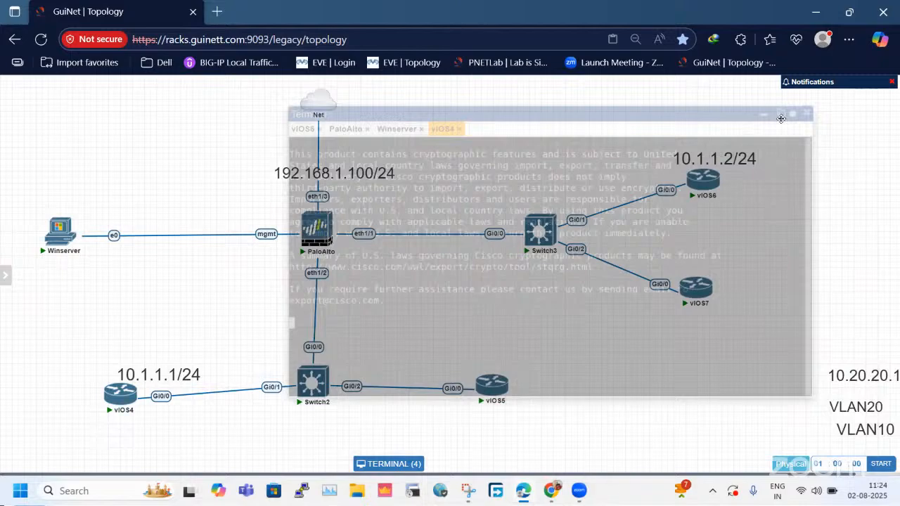
pyautogui.click(410, 464)
pyautogui.click(409, 464)
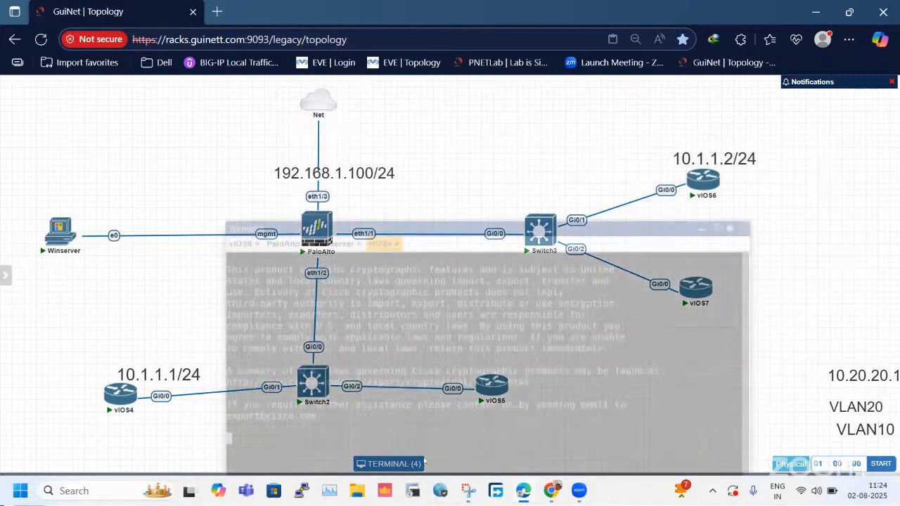
pyautogui.click(746, 227)
pyautogui.click(388, 464)
pyautogui.click(742, 231)
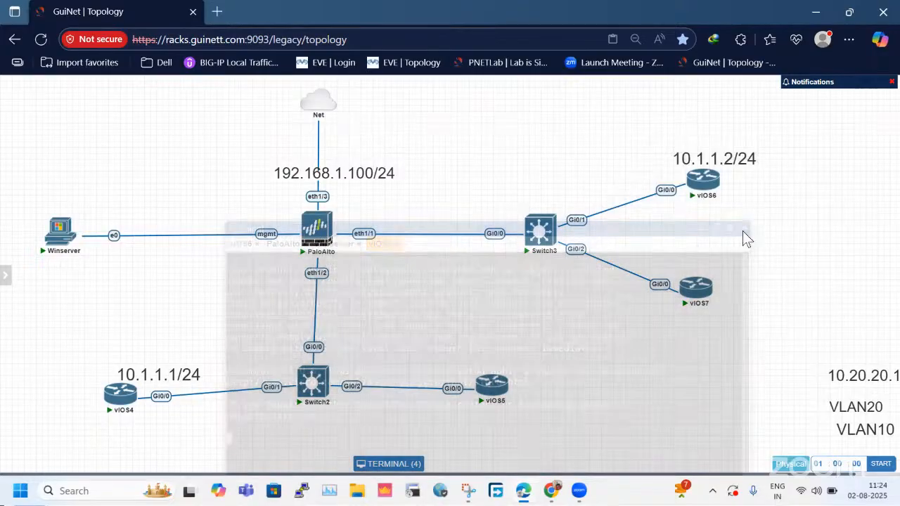
pyautogui.click(409, 464)
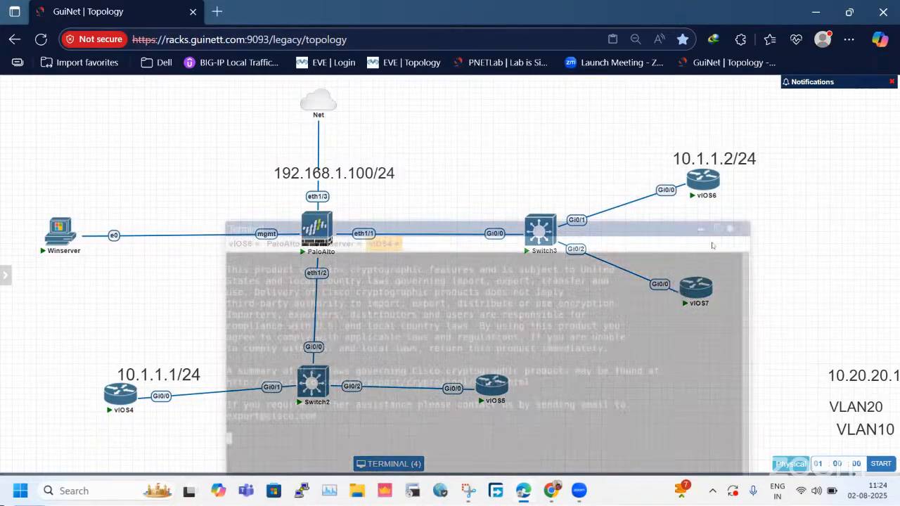
pyautogui.click(717, 229)
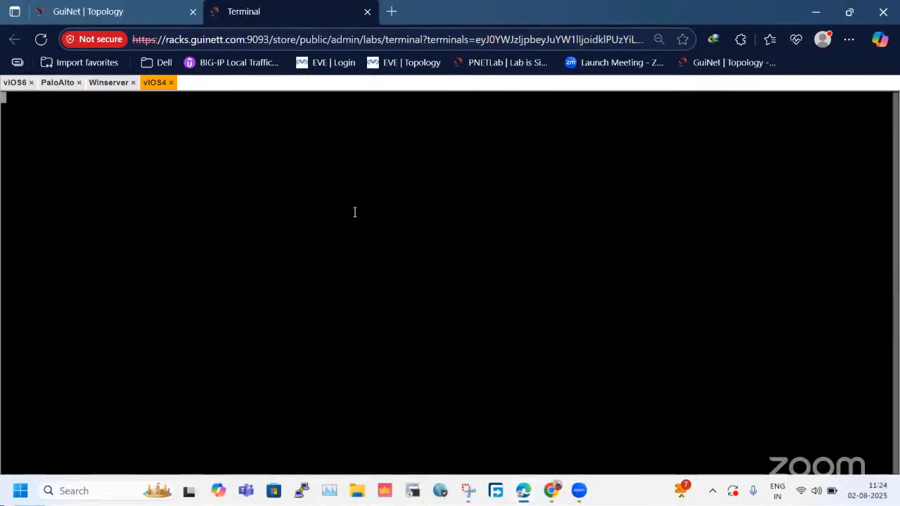
# Check the Winserver, PaloAlto and vIOS6 consoles in the Terminal browser tab, and restart the vIOS4 console session from the topology.
pyautogui.click(109, 83)
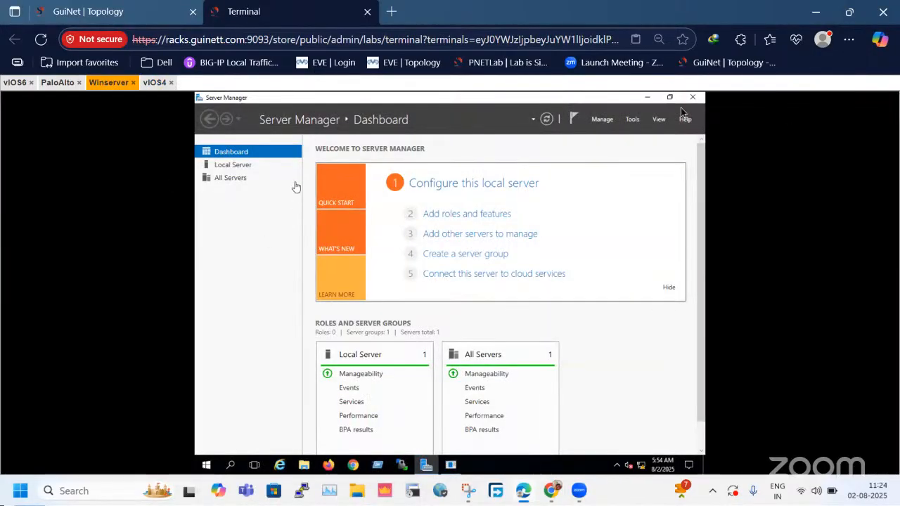
pyautogui.click(58, 82)
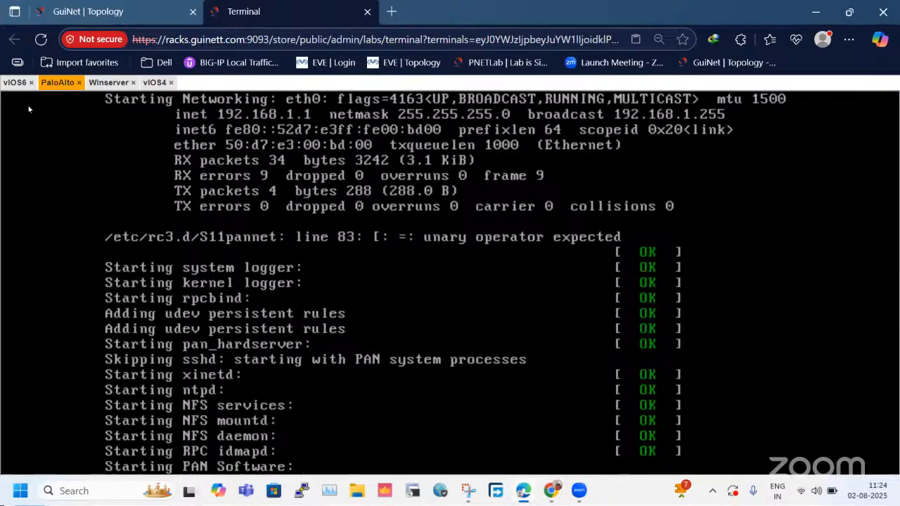
pyautogui.click(15, 83)
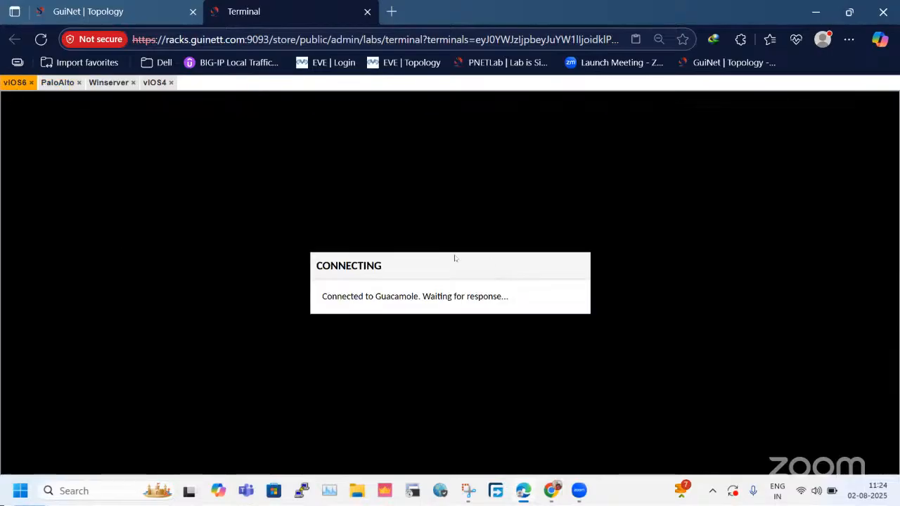
pyautogui.click(171, 82)
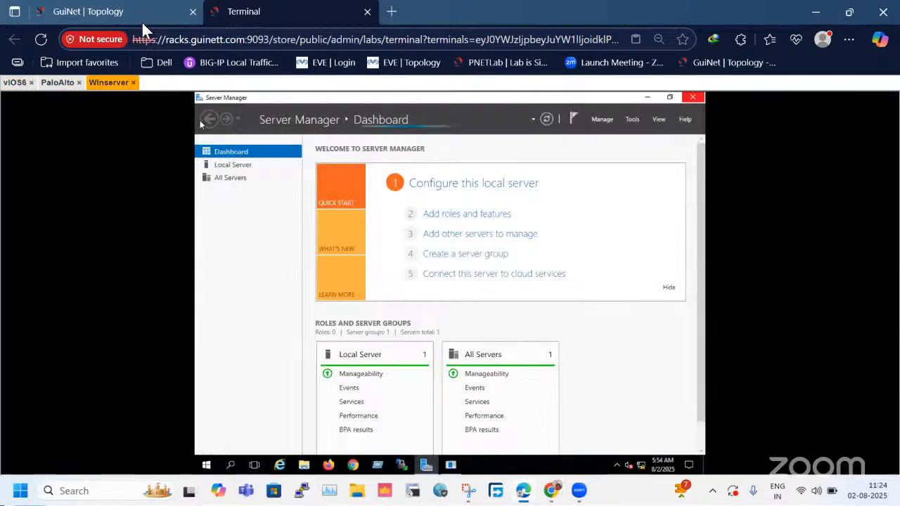
pyautogui.click(141, 20)
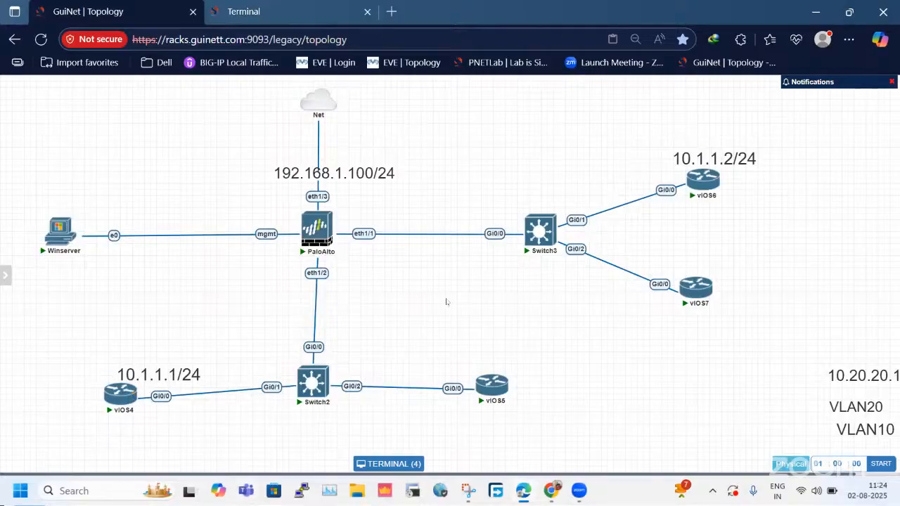
pyautogui.click(120, 408)
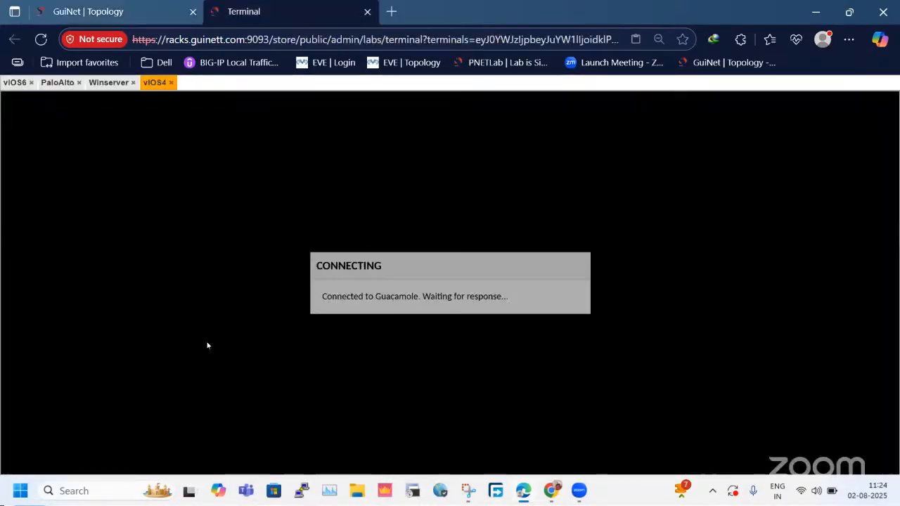
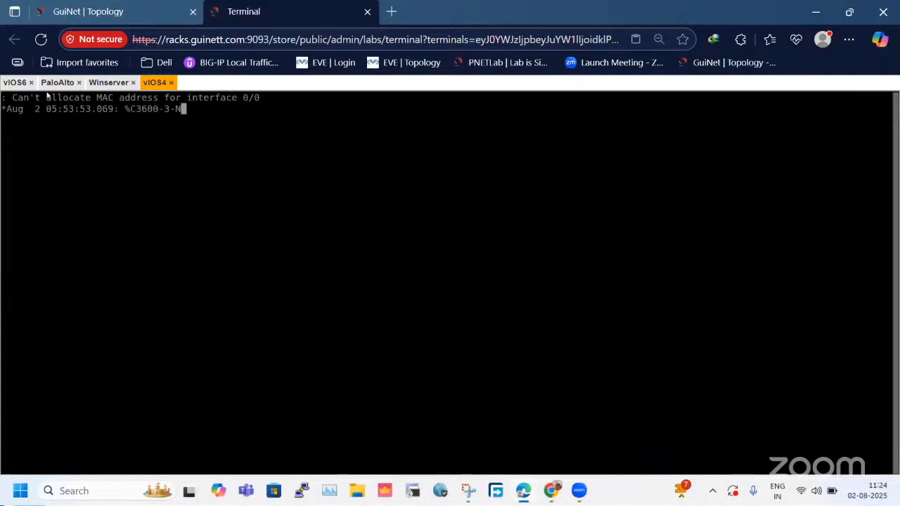
# Decline the initial configuration dialog on the vIOS6 console by answering "no".
pyautogui.click(12, 83)
pyautogui.click(454, 345)
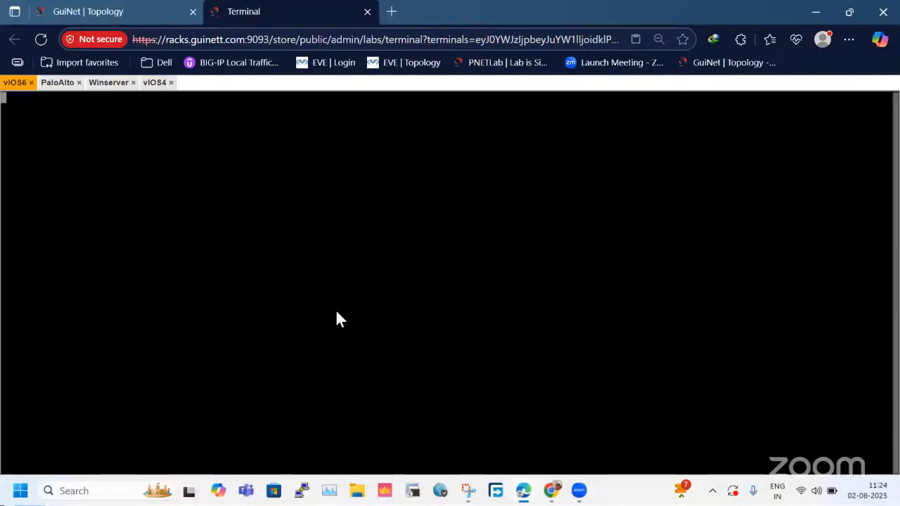
pyautogui.write('no')
pyautogui.press('Return')
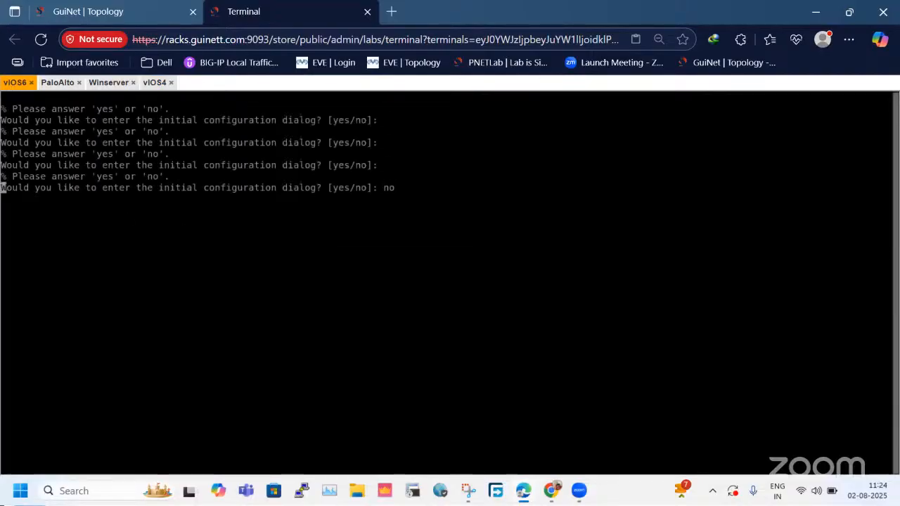
# Review the vIOS4 and vIOS6 nodes and their address labels in the lab topology.
pyautogui.click(127, 9)
pyautogui.moveTo(230, 289); pyautogui.dragTo(132, 410)
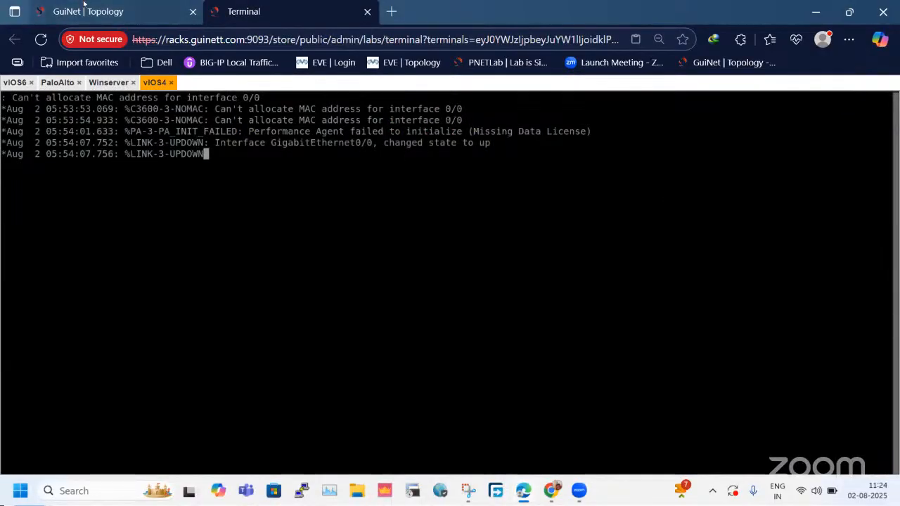
pyautogui.click(83, 7)
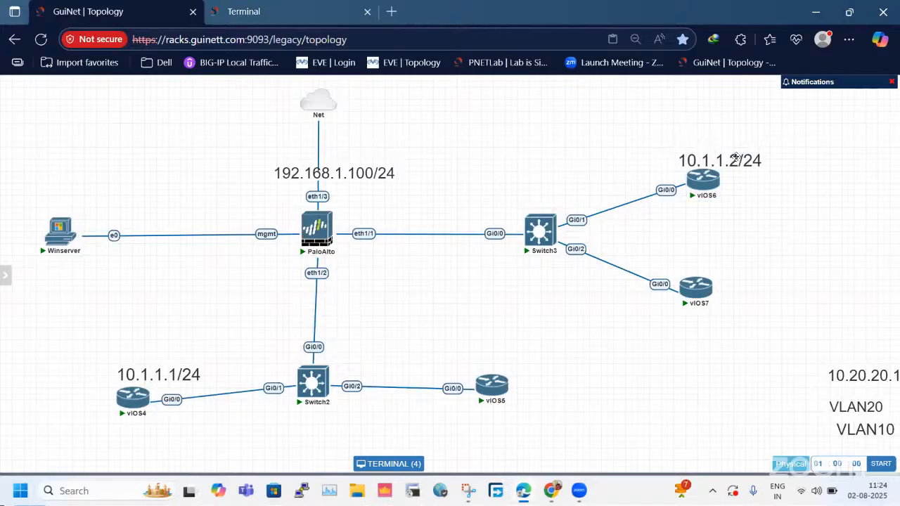
pyautogui.click(244, 11)
pyautogui.click(156, 40)
pyautogui.click(90, 11)
pyautogui.click(208, 9)
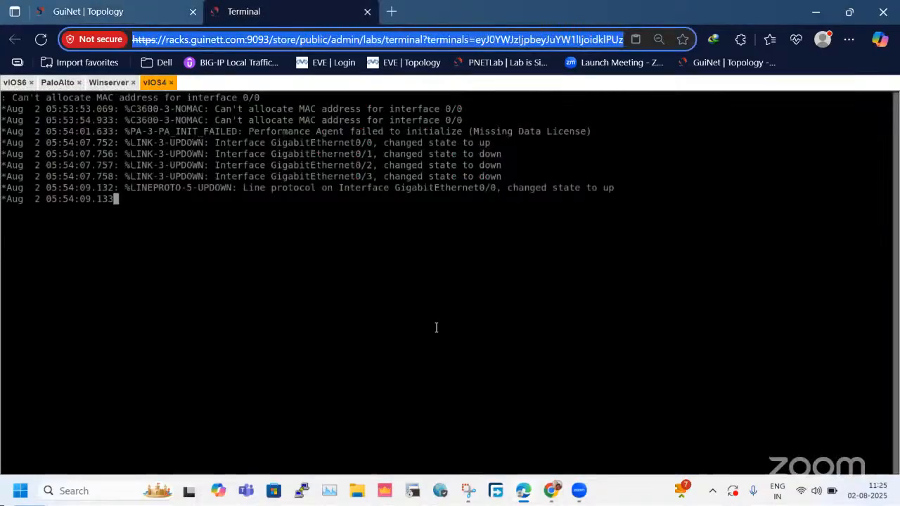
# Open a command prompt on the Winserver desktop through the Run dialog.
pyautogui.click(108, 82)
pyautogui.click(504, 346)
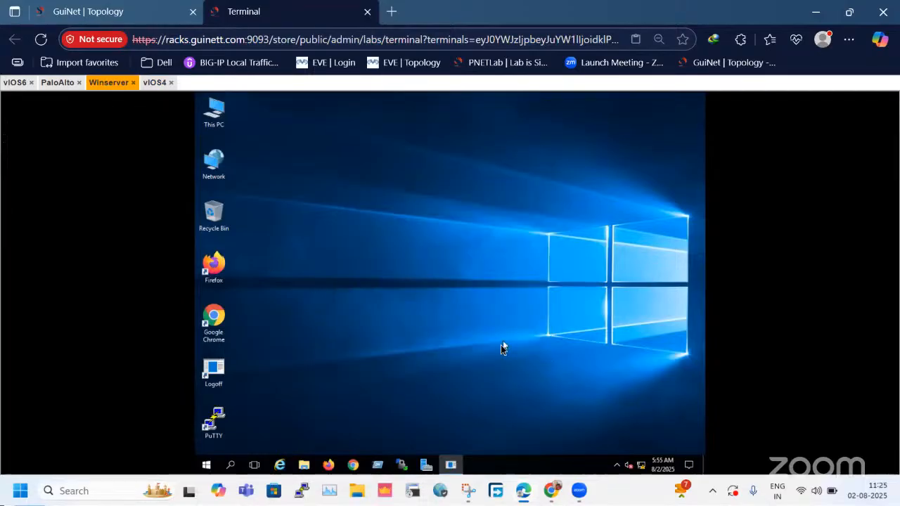
pyautogui.rightClick(211, 469)
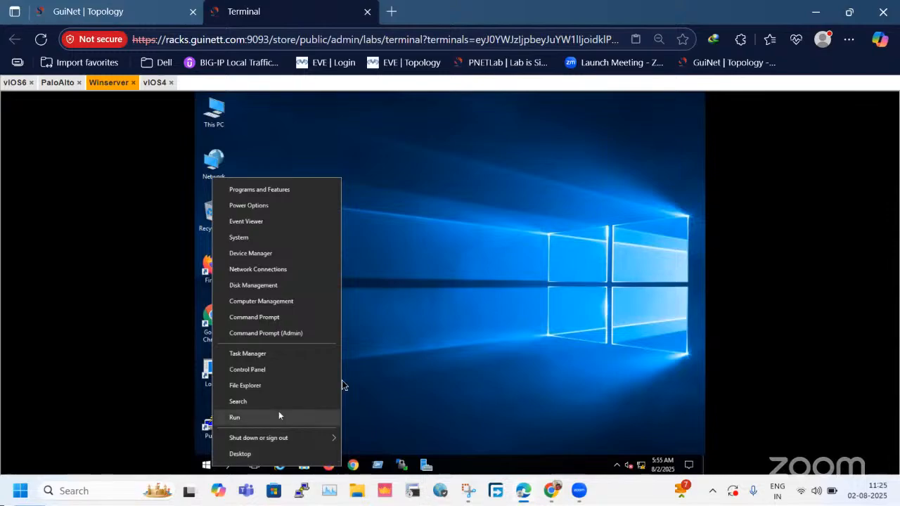
pyautogui.click(442, 357)
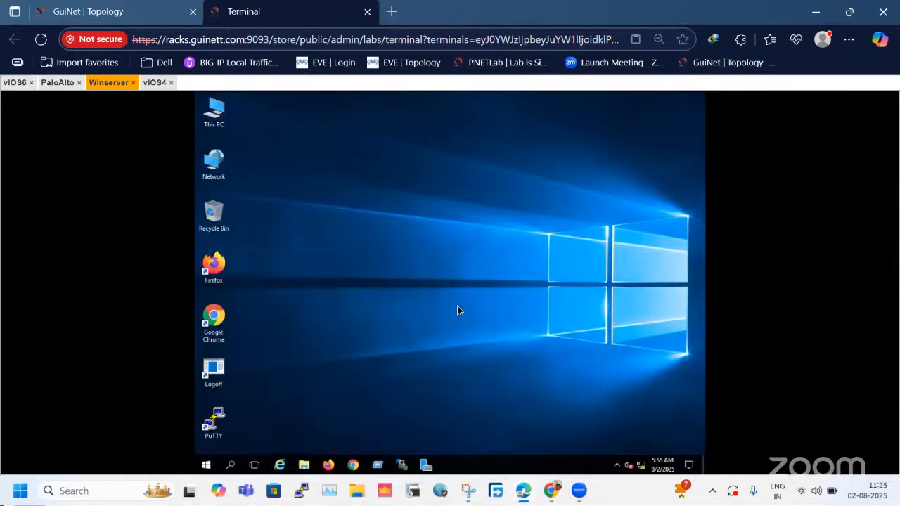
pyautogui.press('super+r')
pyautogui.write('/')
pyautogui.press('Return')
# Run ipconfig on Winserver and examine its Ethernet adapter's IPv4 address.
pyautogui.press('Return')
pyautogui.press('Return')
pyautogui.press('Return')
pyautogui.write('ipc')
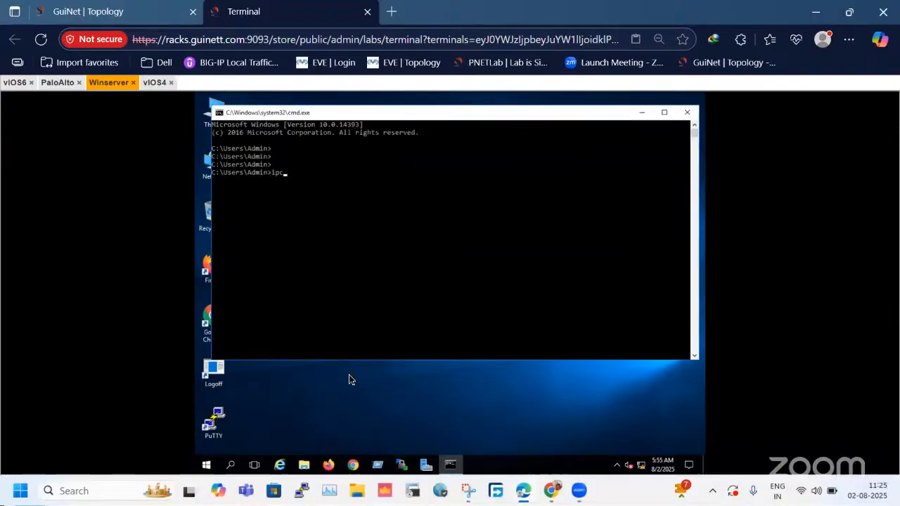
pyautogui.write('onfig')
pyautogui.press('BackSpace')
pyautogui.write('nfig')
pyautogui.press('Return')
pyautogui.moveTo(351, 244); pyautogui.dragTo(426, 246)
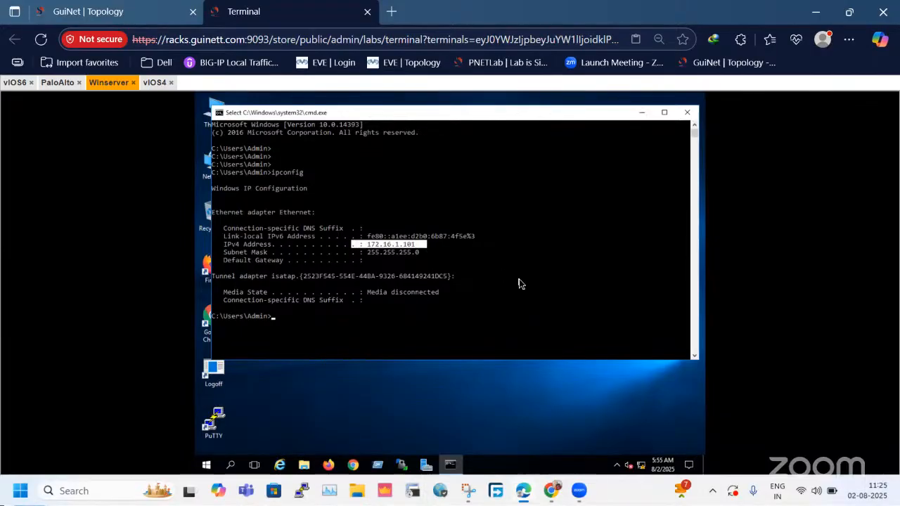
# Check Winserver's place in the topology, and minimize its command prompt window.
pyautogui.click(166, 8)
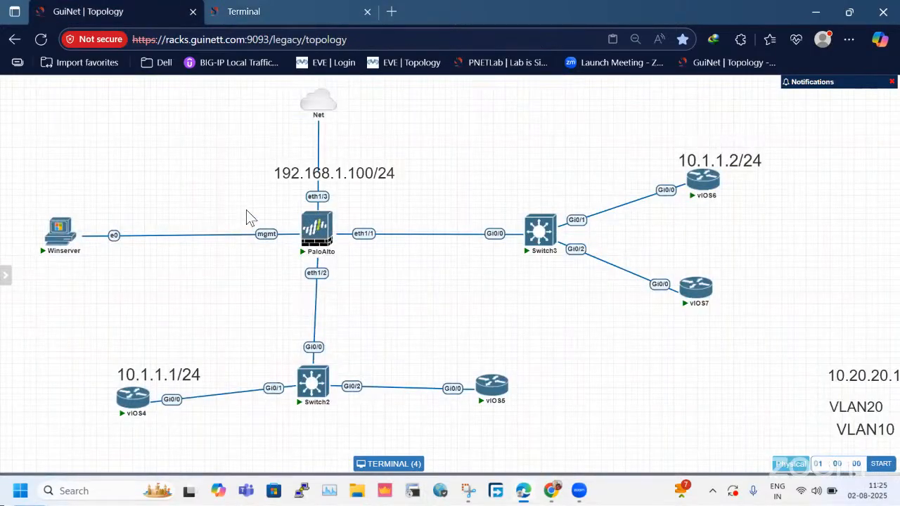
pyautogui.click(262, 9)
pyautogui.click(454, 276)
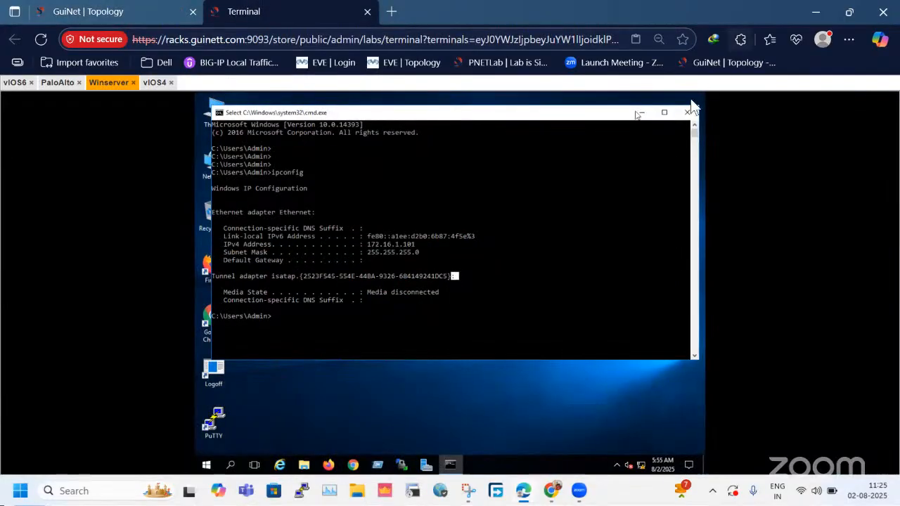
pyautogui.click(642, 112)
pyautogui.click(150, 67)
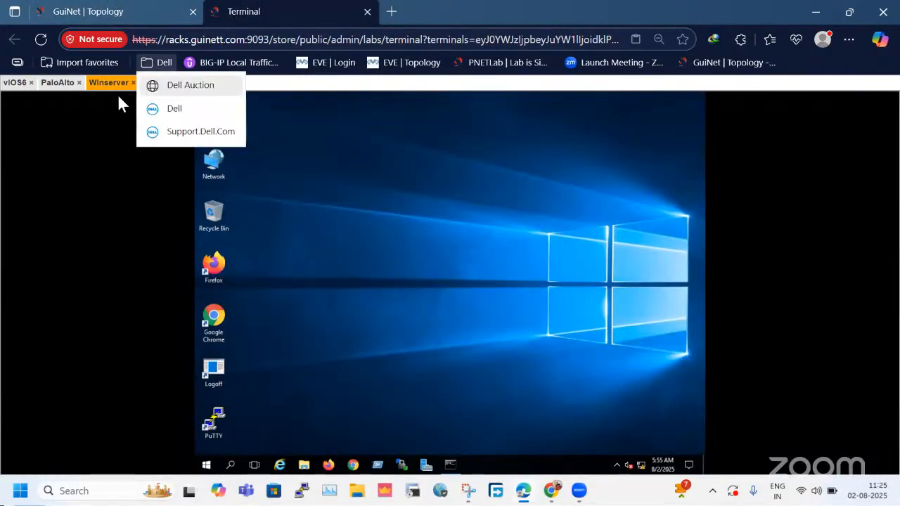
# Check the startup progress on the vIOS6, vIOS4 and PaloAlto consoles.
pyautogui.click(24, 82)
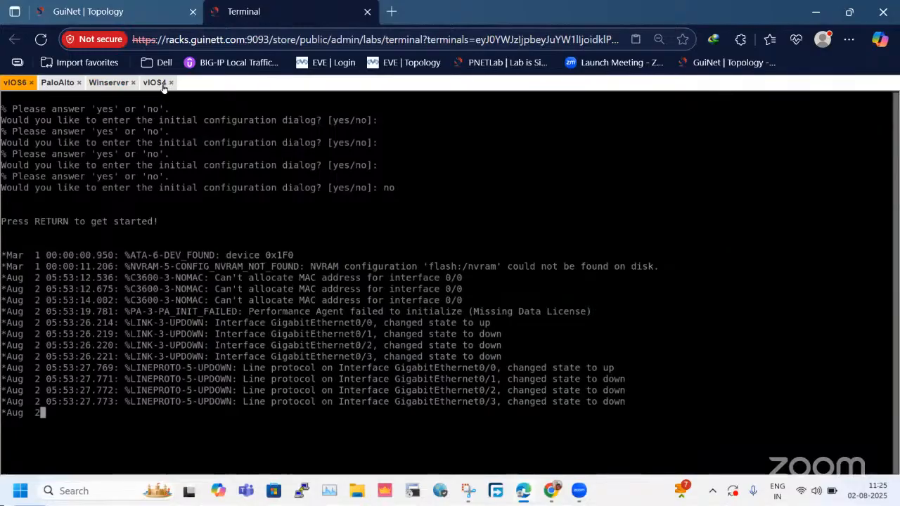
pyautogui.click(166, 85)
pyautogui.click(120, 4)
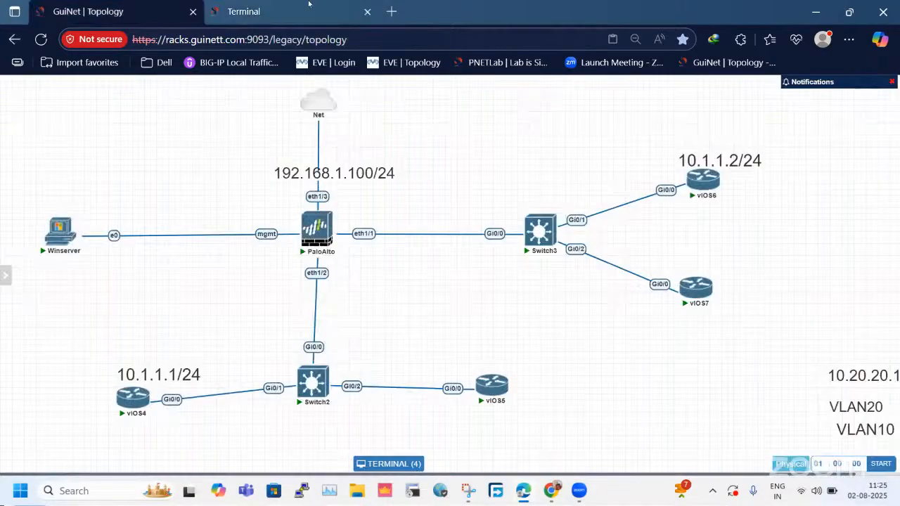
pyautogui.hotkey('ctrl', 'Tab')
pyautogui.click(56, 82)
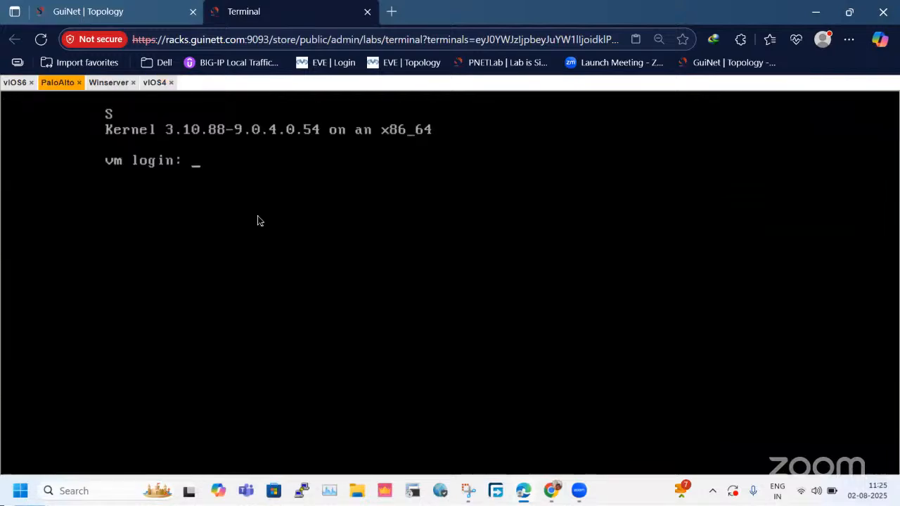
pyautogui.click(11, 82)
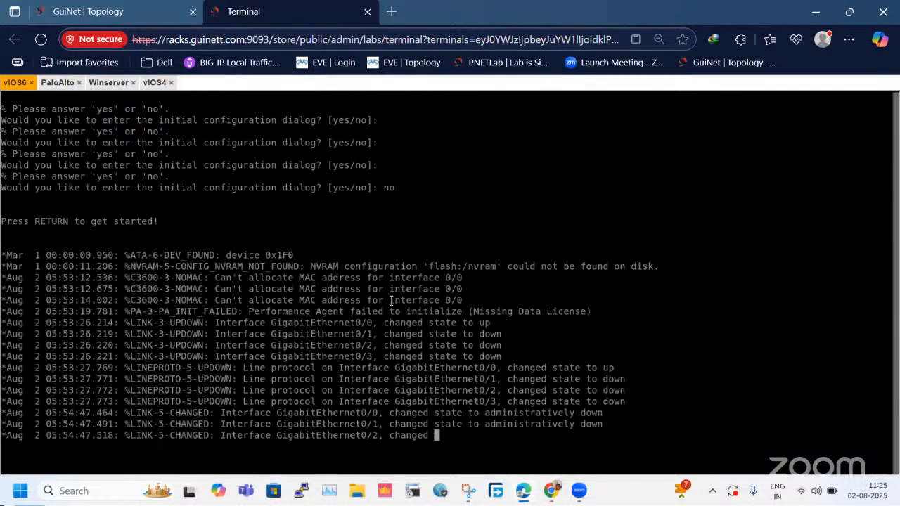
# Move the vIOS7 node slightly in the topology so it sits directly below vIOS6.
pyautogui.hotkey('ctrl', 'Tab')
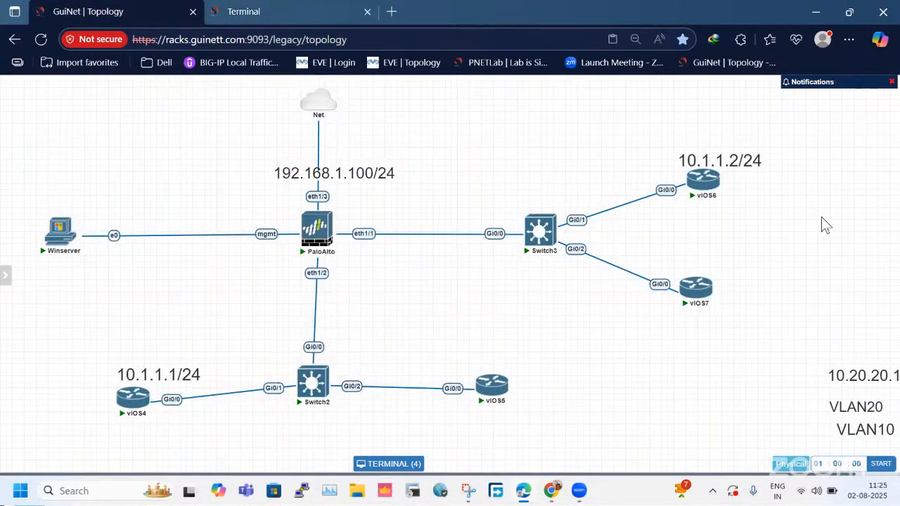
pyautogui.moveTo(692, 296); pyautogui.dragTo(697, 285)
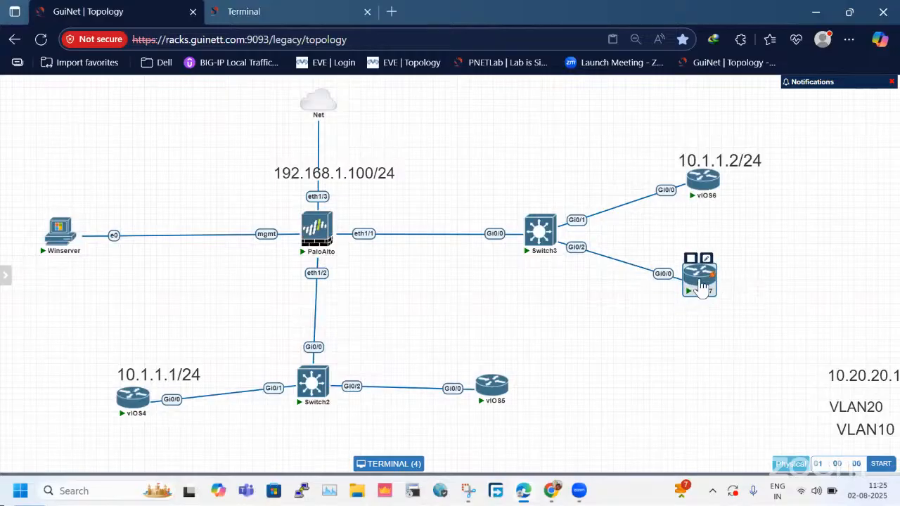
pyautogui.click(264, 11)
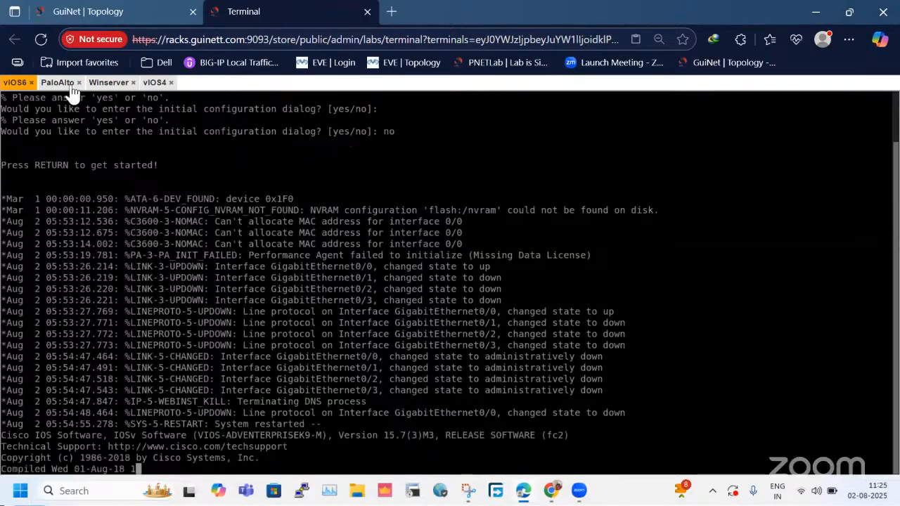
# Examine the PaloAlto firewall's eth1/1 and eth1/2 links in the topology.
pyautogui.click(77, 11)
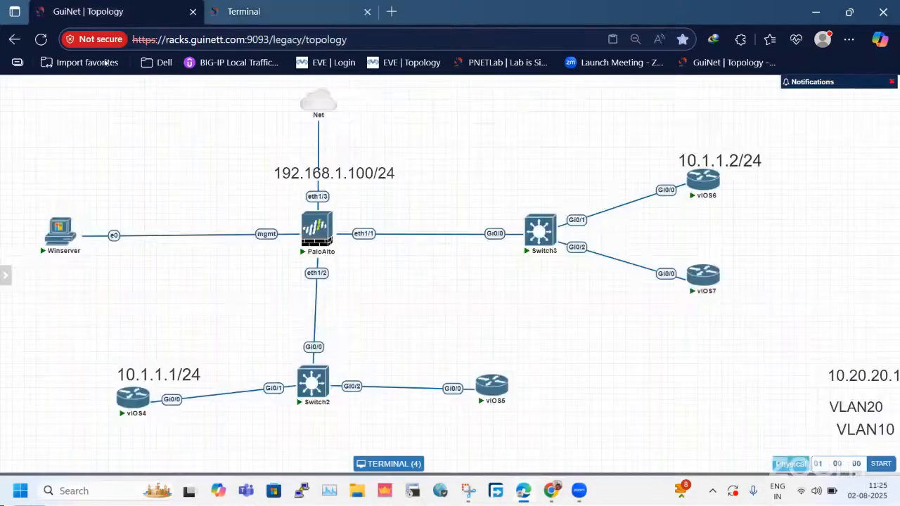
pyautogui.moveTo(336, 291); pyautogui.dragTo(382, 299)
pyautogui.moveTo(364, 218); pyautogui.dragTo(372, 258)
pyautogui.moveTo(288, 271); pyautogui.dragTo(363, 293)
pyautogui.click(185, 138)
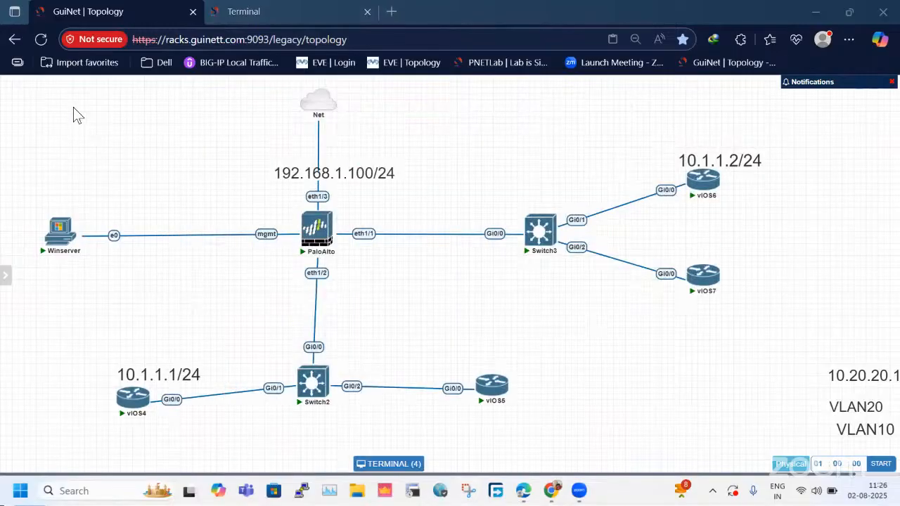
# Capture the topology diagram as a screen snip and draw red boxes around PaloAlto's eth1/2 and eth1/1 interfaces.
pyautogui.moveTo(39, 86); pyautogui.dragTo(805, 425)
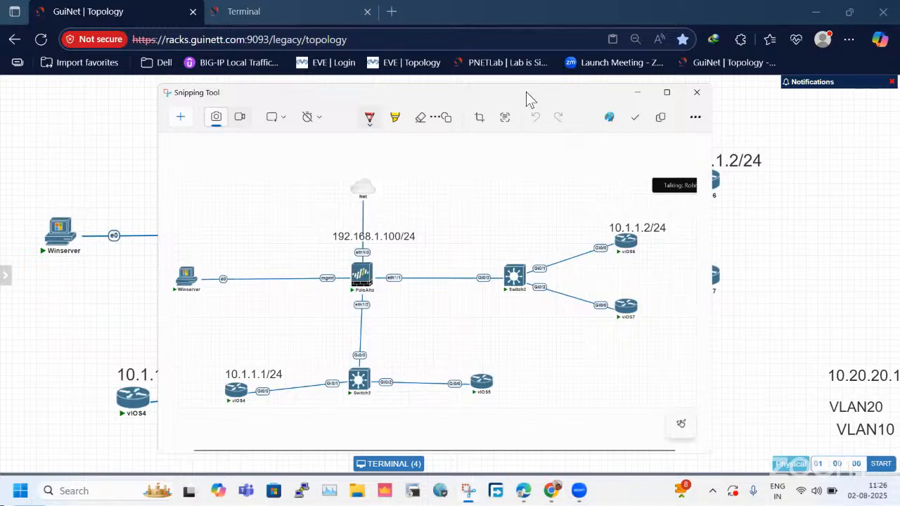
pyautogui.doubleClick(526, 92)
pyautogui.moveTo(294, 269); pyautogui.dragTo(378, 268)
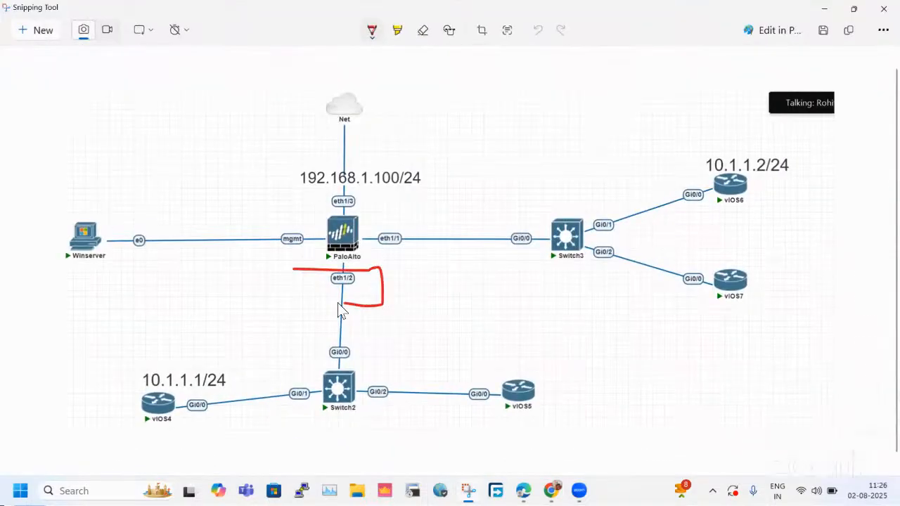
pyautogui.moveTo(299, 284); pyautogui.dragTo(298, 271)
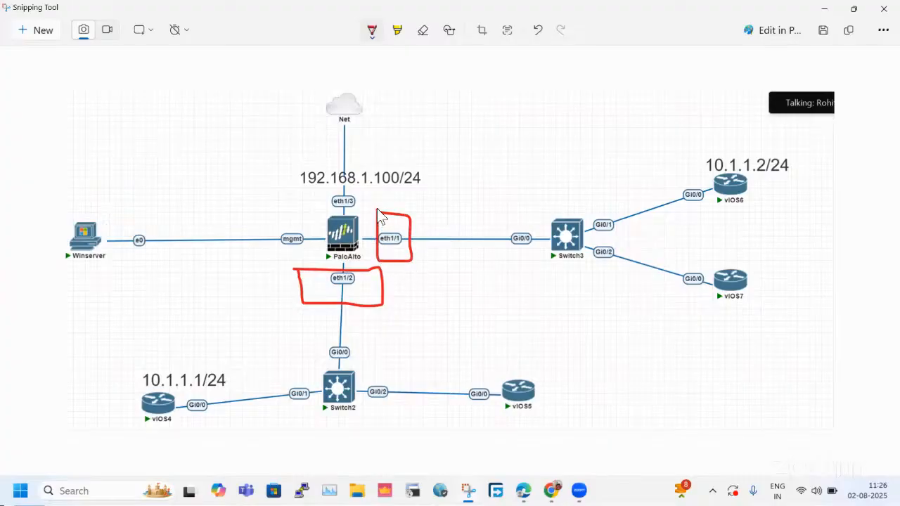
# Draw a curved red arrow on the snip linking the boxed eth1/1 and eth1/2 interfaces.
pyautogui.moveTo(414, 247); pyautogui.dragTo(420, 246)
pyautogui.moveTo(395, 267); pyautogui.dragTo(392, 291)
pyautogui.moveTo(415, 233); pyautogui.dragTo(414, 251)
# Circle vIOS4 with 10.1.1.1/24 and vIOS6 with 10.1.1.2/24 in red on the snip, and minimize the snip window.
pyautogui.moveTo(202, 338)
pyautogui.mouseDown()
pyautogui.moveTo(188, 339)
pyautogui.moveTo(133, 421)
pyautogui.mouseUp()
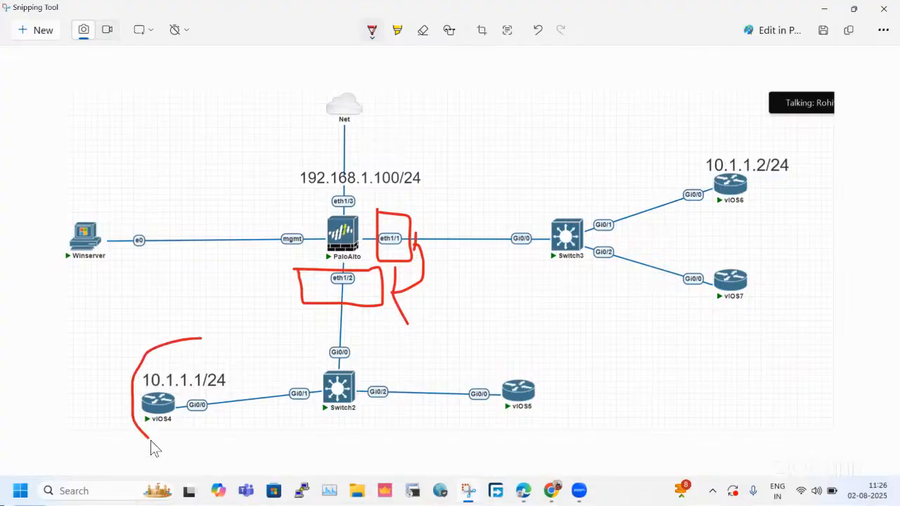
pyautogui.moveTo(206, 353); pyautogui.dragTo(200, 338)
pyautogui.moveTo(782, 149)
pyautogui.mouseDown()
pyautogui.moveTo(734, 184)
pyautogui.moveTo(810, 174)
pyautogui.moveTo(738, 171)
pyautogui.mouseUp()
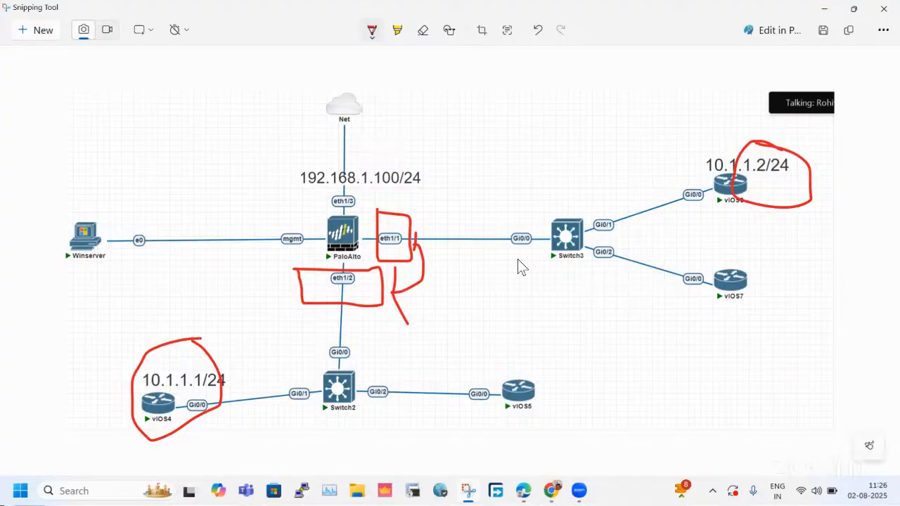
pyautogui.click(823, 9)
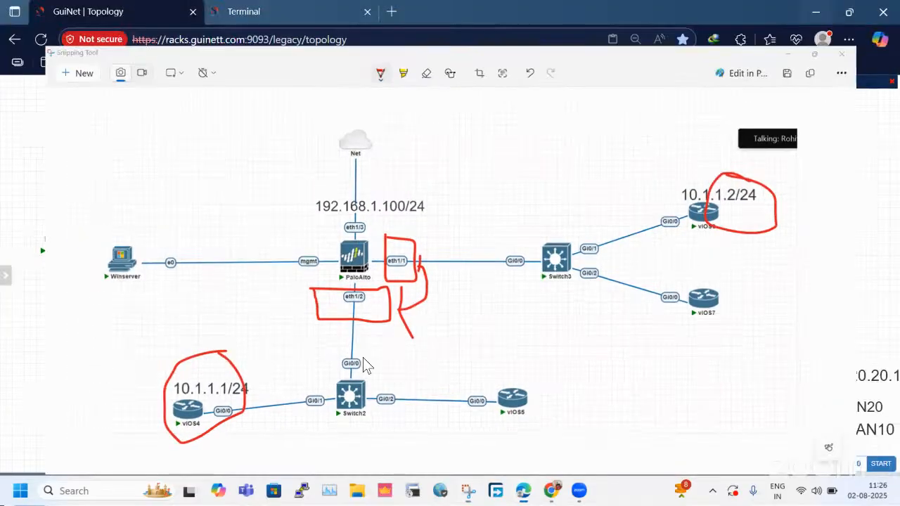
# Bring up the router prompt on the vIOS6 console and check that router's address in the topology.
pyautogui.click(261, 12)
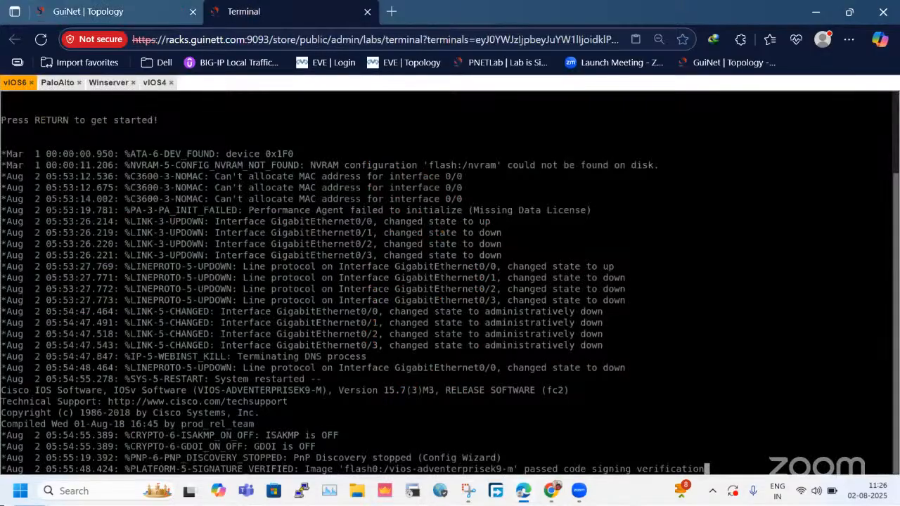
pyautogui.press('Return')
pyautogui.press('Return')
pyautogui.press('Return')
pyautogui.press('Return')
pyautogui.press('Return')
pyautogui.press('Return')
pyautogui.press('Return')
pyautogui.press('Return')
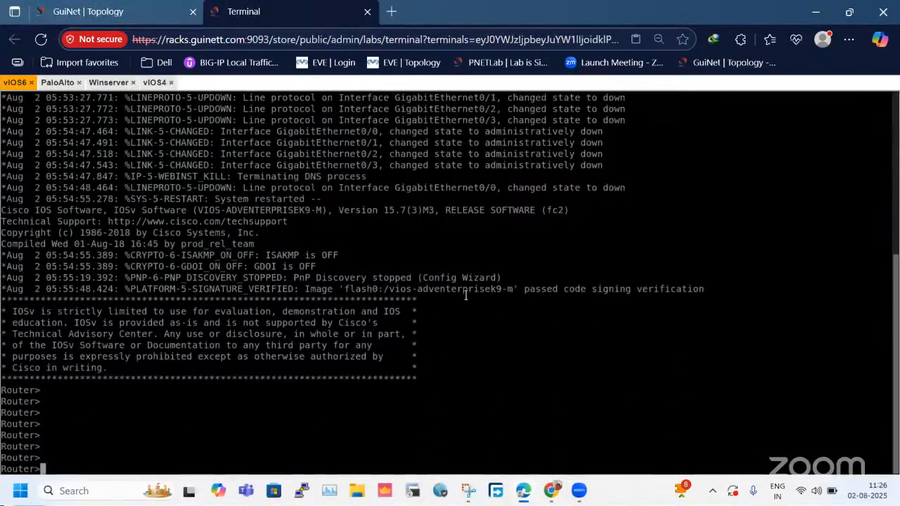
pyautogui.click(51, 6)
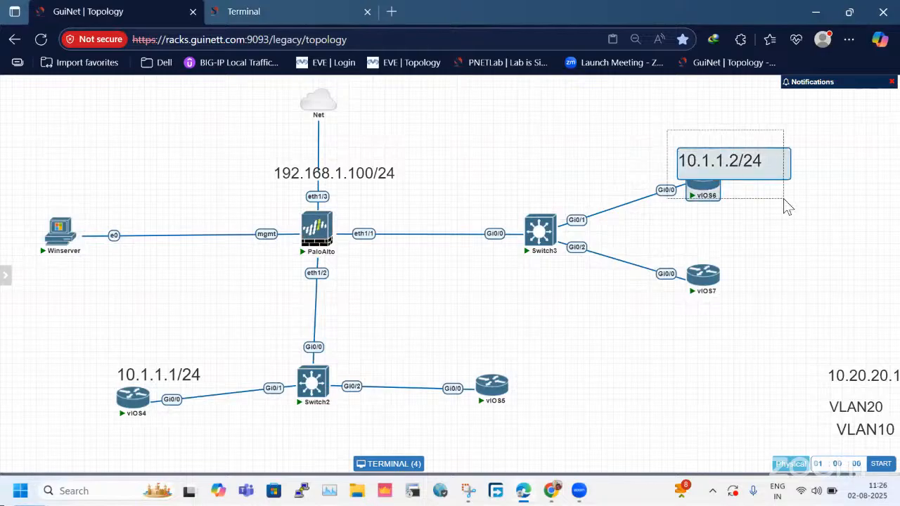
pyautogui.click(251, 11)
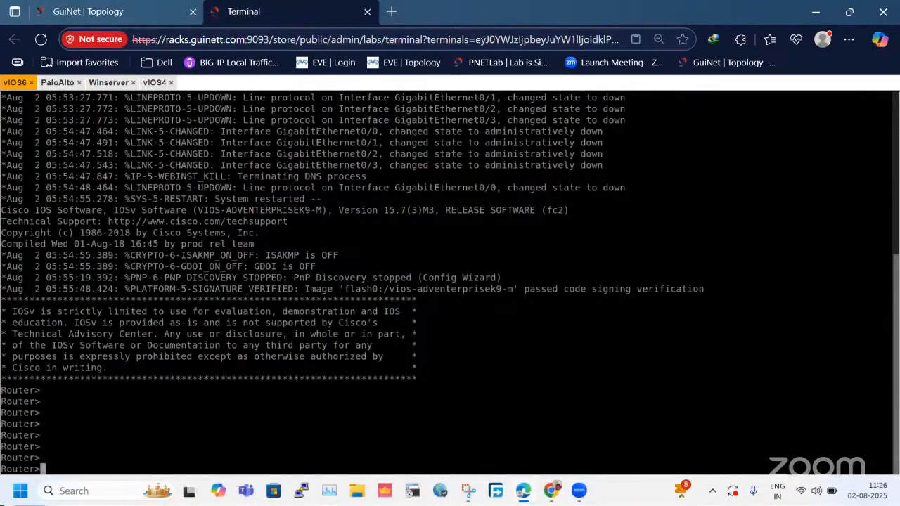
# Enter privileged mode and then global configuration mode on vIOS6 with "en" and "config t".
pyautogui.write('en')
pyautogui.press('Return')
pyautogui.write('cofnig t')
pyautogui.press('BackSpace')
pyautogui.press('BackSpace')
pyautogui.press('BackSpace')
pyautogui.press('BackSpace')
pyautogui.press('BackSpace')
pyautogui.press('BackSpace')
pyautogui.write('nfig t')
pyautogui.press('Return')
# Assign 10.1.1.2 255.255.255.0 to interface gi0/0 on vIOS6.
pyautogui.write('int gi0/0')
pyautogui.press('Return')
pyautogui.write('ip add ')
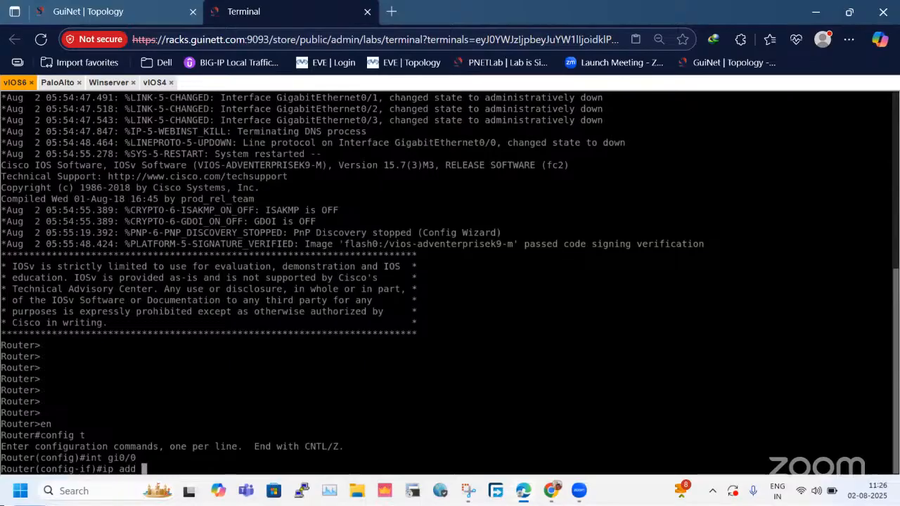
pyautogui.write('10.1.1.2 255.25.5.')
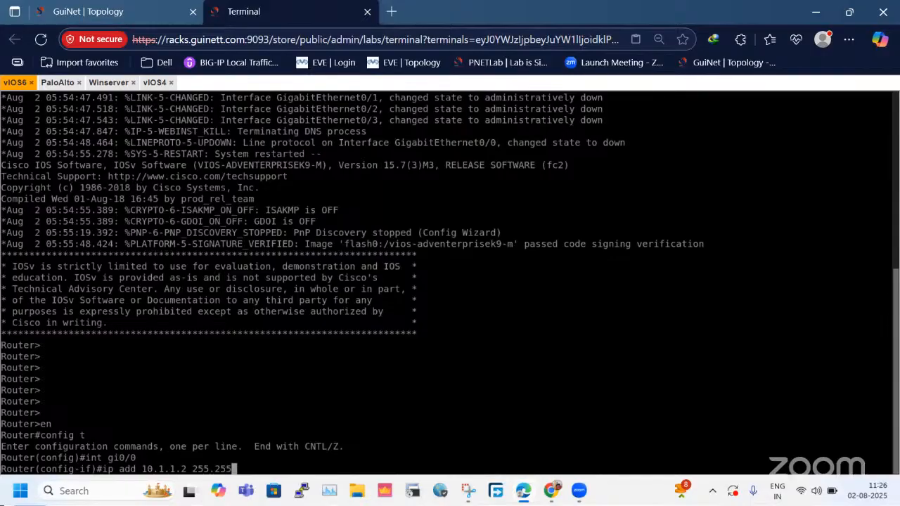
pyautogui.write('255.0')
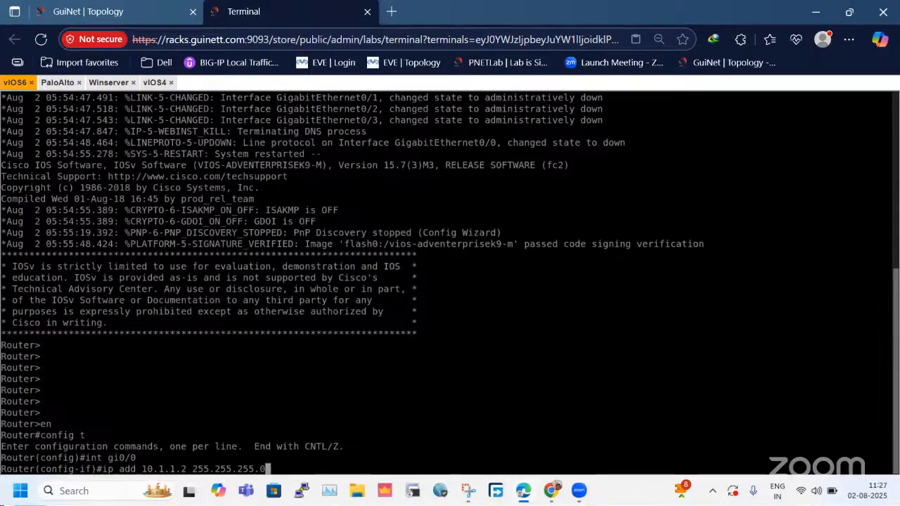
pyautogui.press('Return')
# Enable gi0/0 on vIOS6 with "no sh" and leave interface configuration with "exi".
pyautogui.write('no sh')
pyautogui.press('Return')
pyautogui.write('exi')
pyautogui.press('Return')
pyautogui.press('Return')
pyautogui.press('Return')
pyautogui.press('Return')
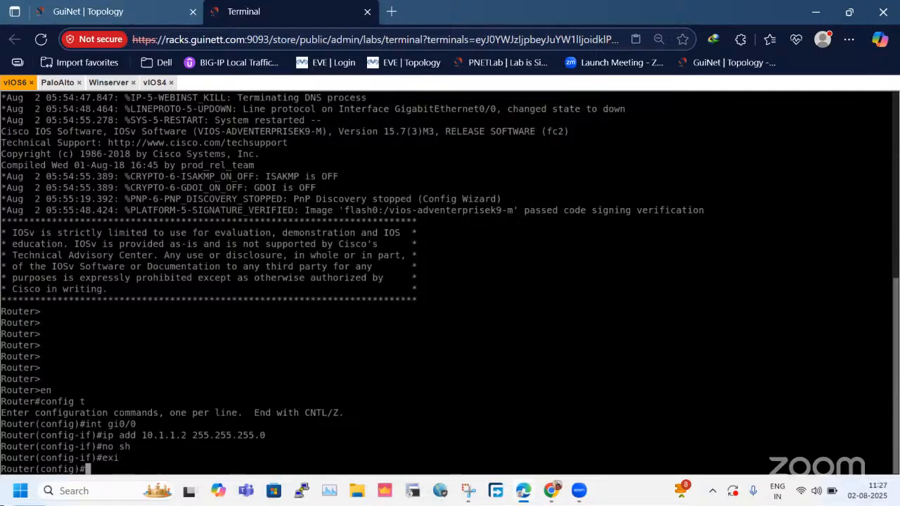
# Enter privileged mode and global configuration mode on the vIOS4 console with "en" and "config t".
pyautogui.click(154, 83)
pyautogui.press('Return')
pyautogui.press('Return')
pyautogui.write('en')
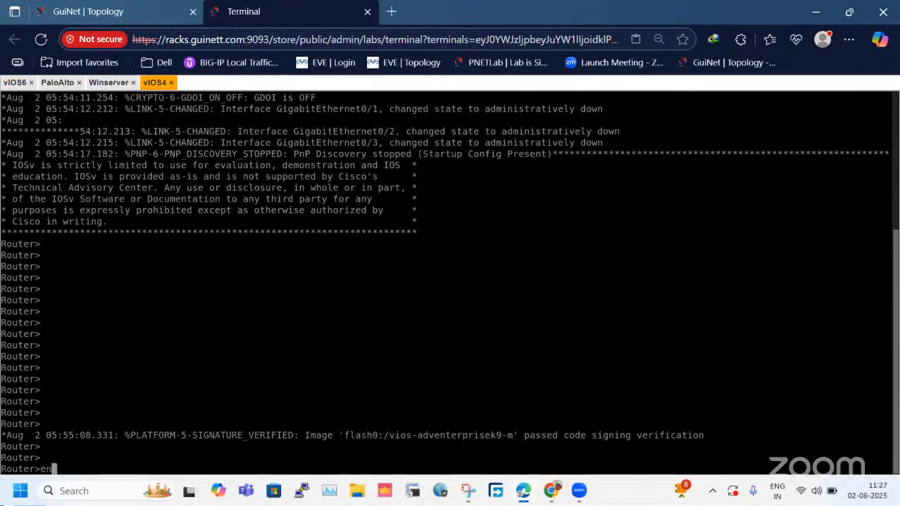
pyautogui.press('Return')
pyautogui.write('cofnig t')
pyautogui.press('BackSpace')
pyautogui.press('BackSpace')
pyautogui.press('BackSpace')
pyautogui.press('BackSpace')
pyautogui.press('BackSpace')
pyautogui.press('BackSpace')
pyautogui.write('nfig t')
pyautogui.press('Return')
# Assign 10.1.1.1 255.255.255.0 to interface gi0/0 on vIOS4.
pyautogui.write('int gi')
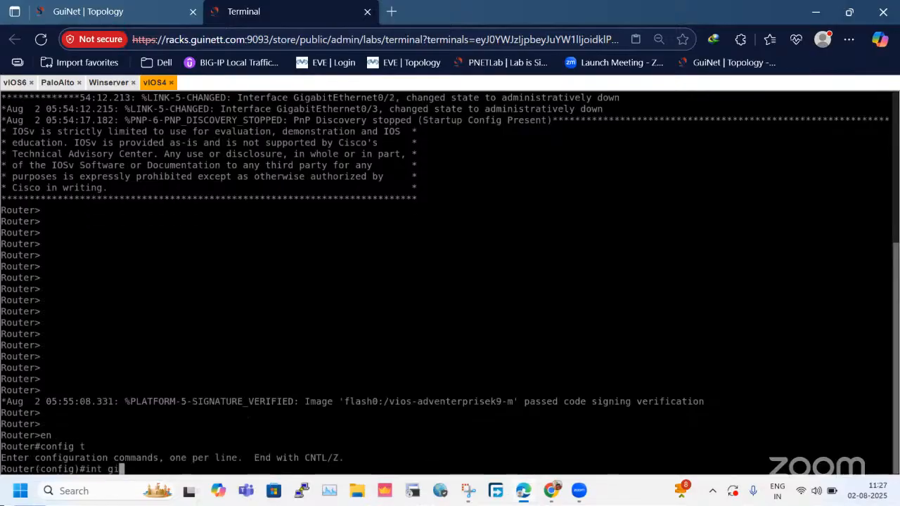
pyautogui.write('0/0')
pyautogui.press('Return')
pyautogui.write('ip')
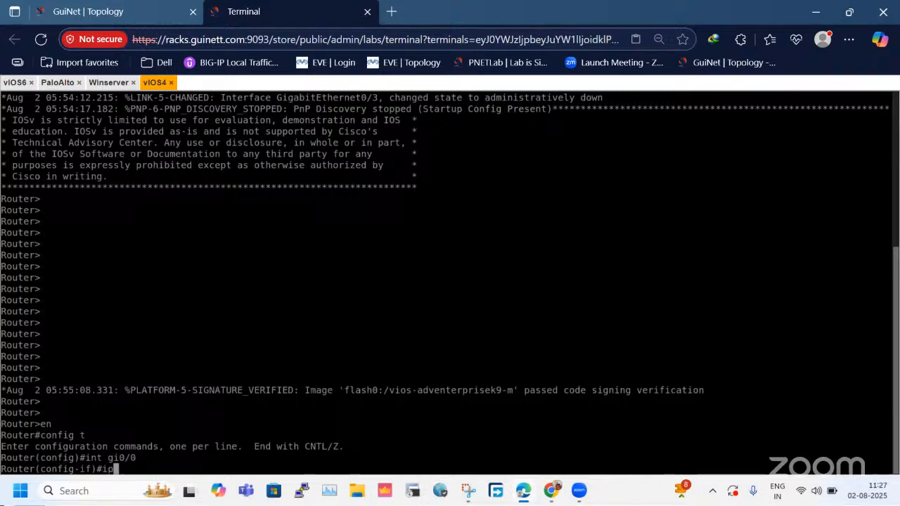
pyautogui.write(' add 10')
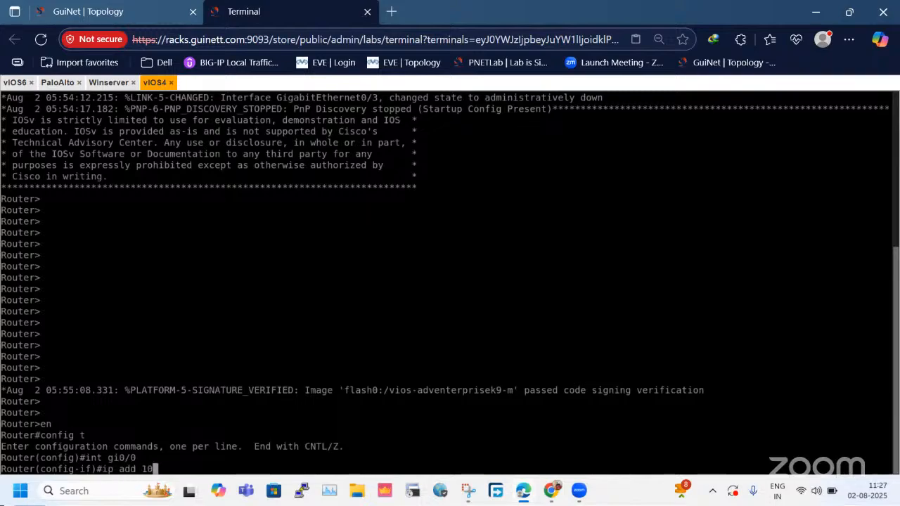
pyautogui.write('.1.1.1 255.255.2')
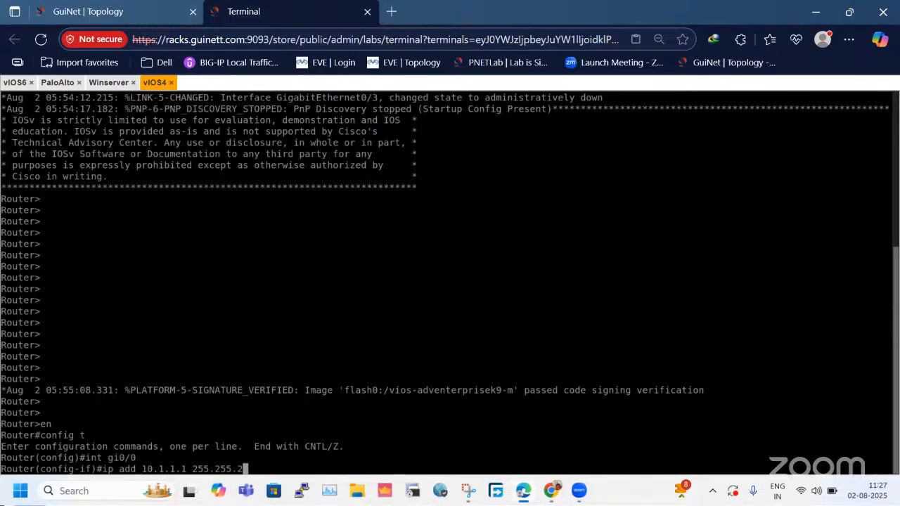
pyautogui.write('55.0')
pyautogui.press('Return')
# Enable gi0/0 on vIOS4 with "no sh" and leave interface configuration with "exi".
pyautogui.write('no sh')
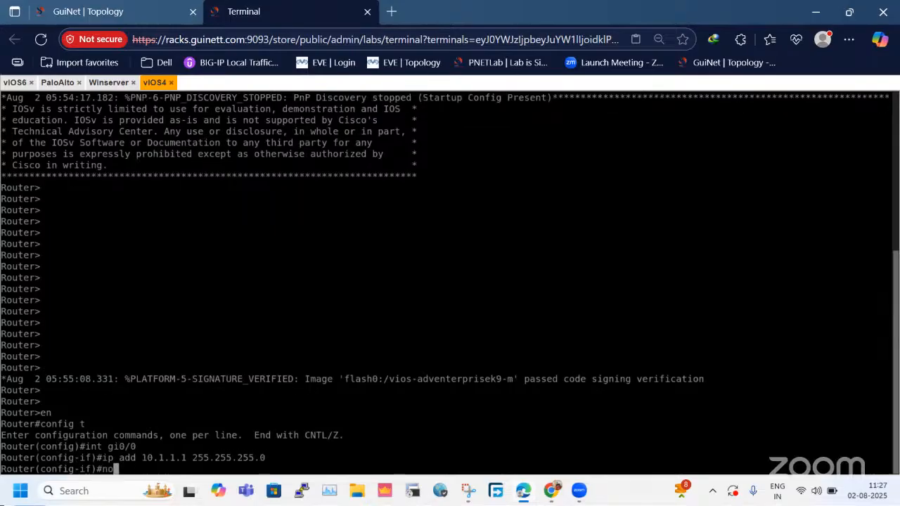
pyautogui.press('Return')
pyautogui.write('exi')
pyautogui.press('Return')
pyautogui.press('Return')
pyautogui.press('Return')
pyautogui.press('Return')
pyautogui.press('Return')
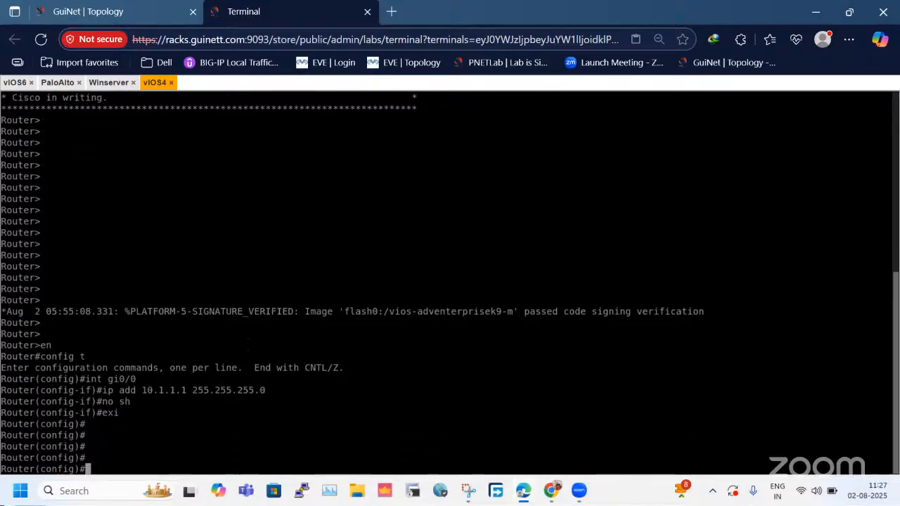
# Try to log in to the PaloAlto console as admin with the account password.
pyautogui.click(57, 83)
pyautogui.write('admin')
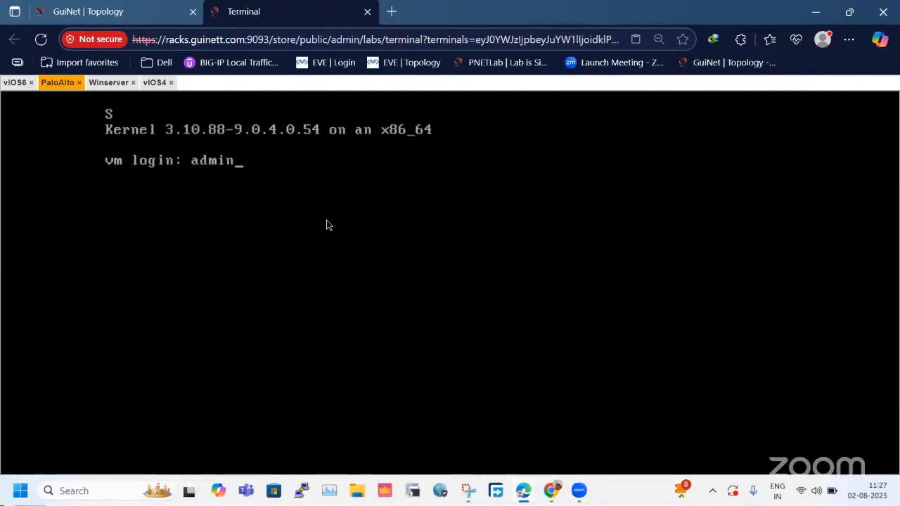
pyautogui.press('Return')
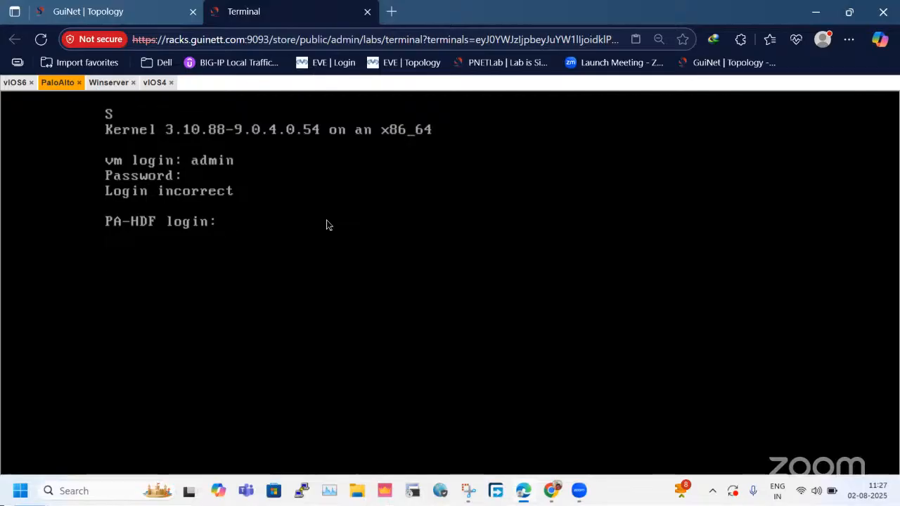
pyautogui.write('admin')
pyautogui.press('Return')
pyautogui.press('Return')
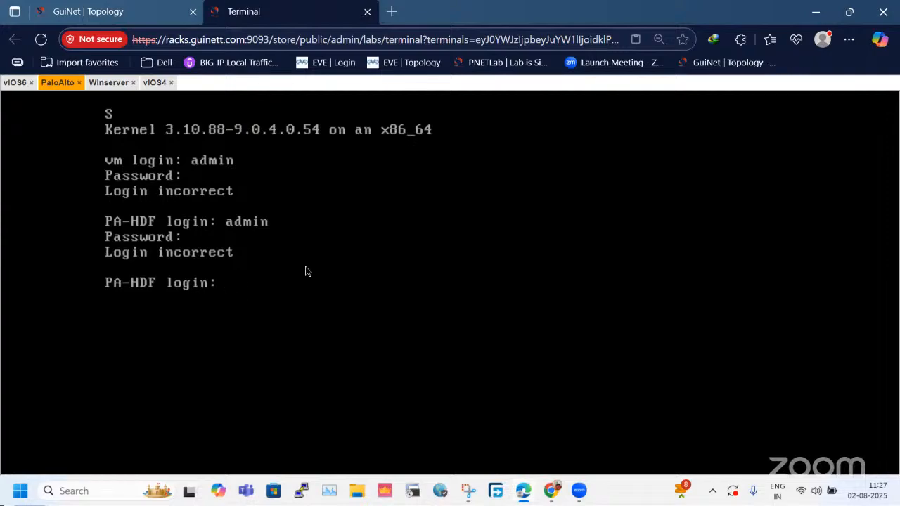
# Check the interface messages on the vIOS6 console and review the lab topology.
pyautogui.click(13, 83)
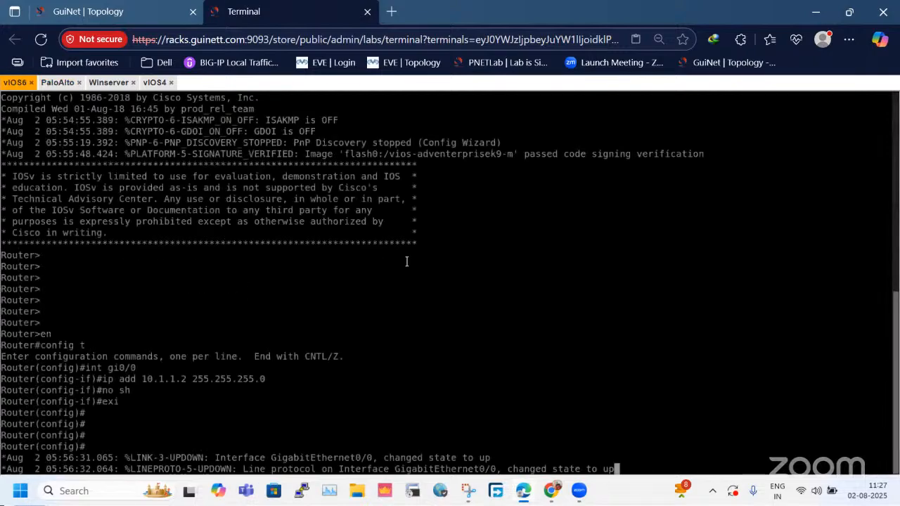
pyautogui.click(144, 7)
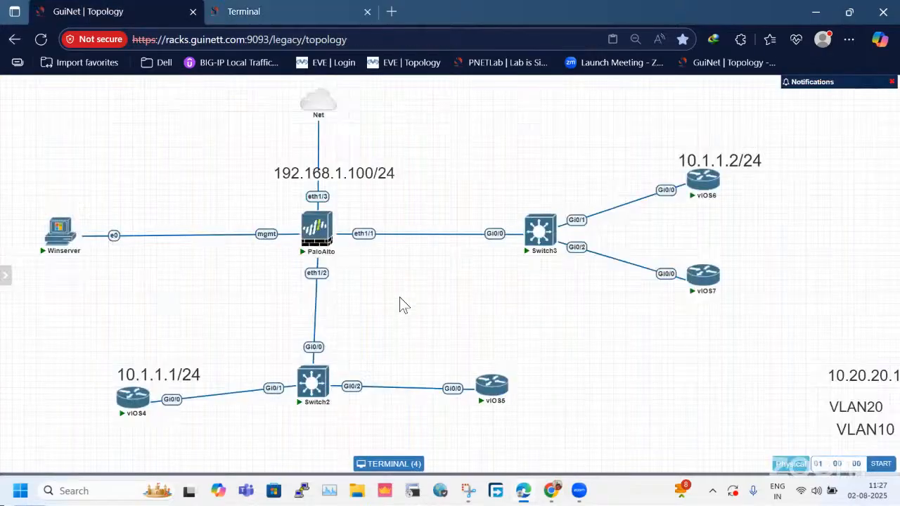
pyautogui.click(245, 10)
pyautogui.press('Return')
pyautogui.press('Return')
pyautogui.press('Return')
pyautogui.press('Return')
pyautogui.press('Return')
pyautogui.press('Return')
pyautogui.press('Return')
pyautogui.press('Return')
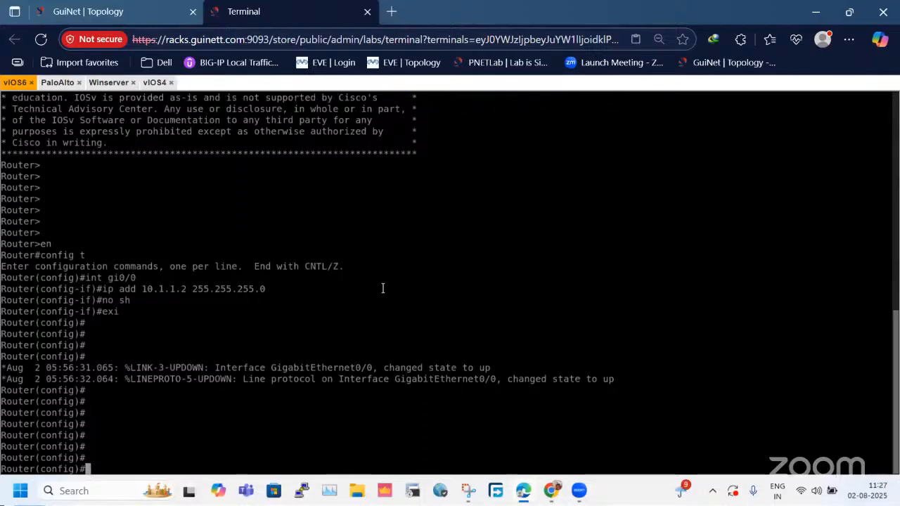
pyautogui.click(120, 5)
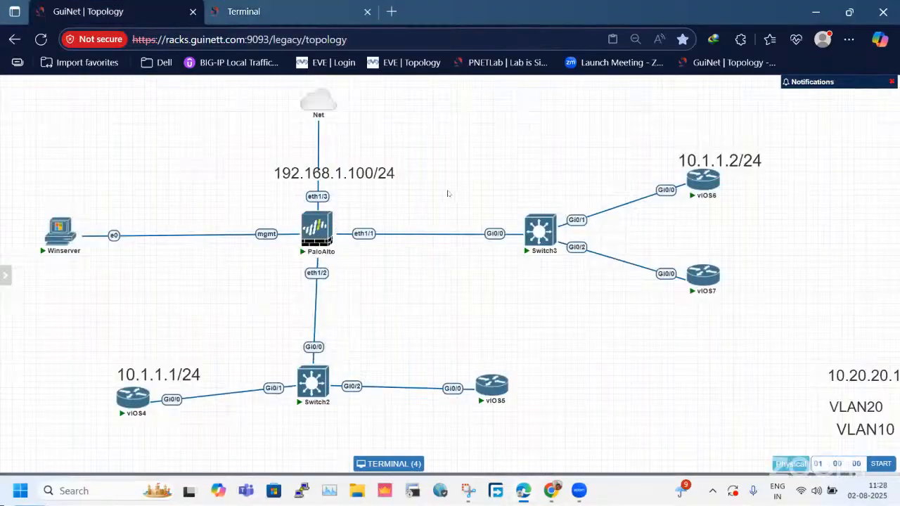
# Return to the PaloAlto console and retry the admin login with the account password, including at the PA-VM login prompt.
pyautogui.click(271, 11)
pyautogui.click(56, 83)
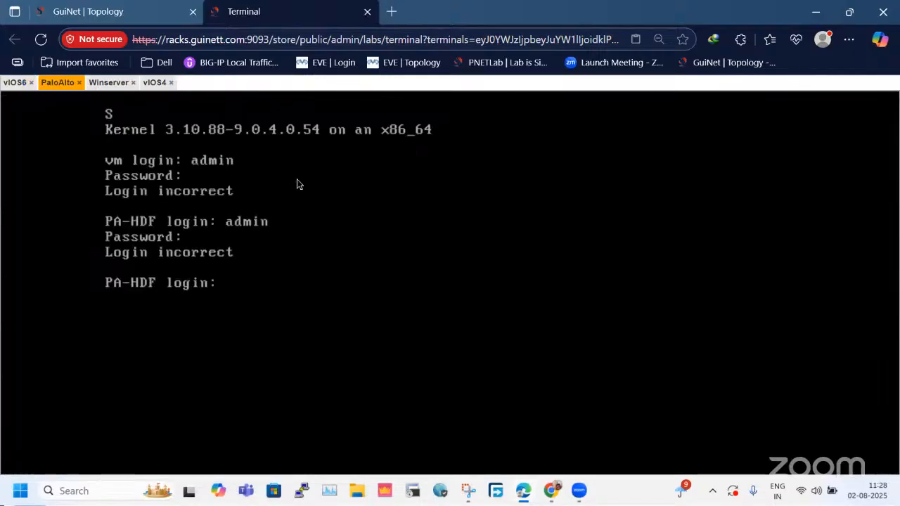
pyautogui.write('admin')
pyautogui.press('Return')
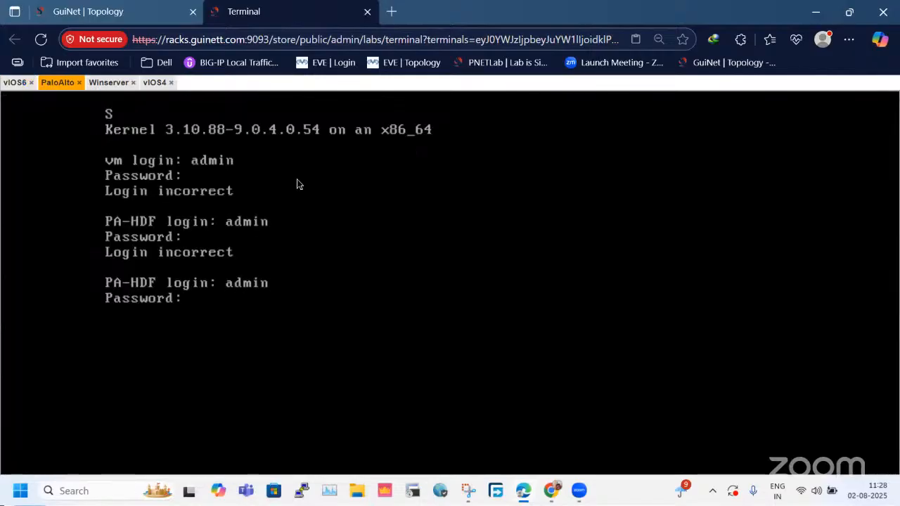
pyautogui.press('Return')
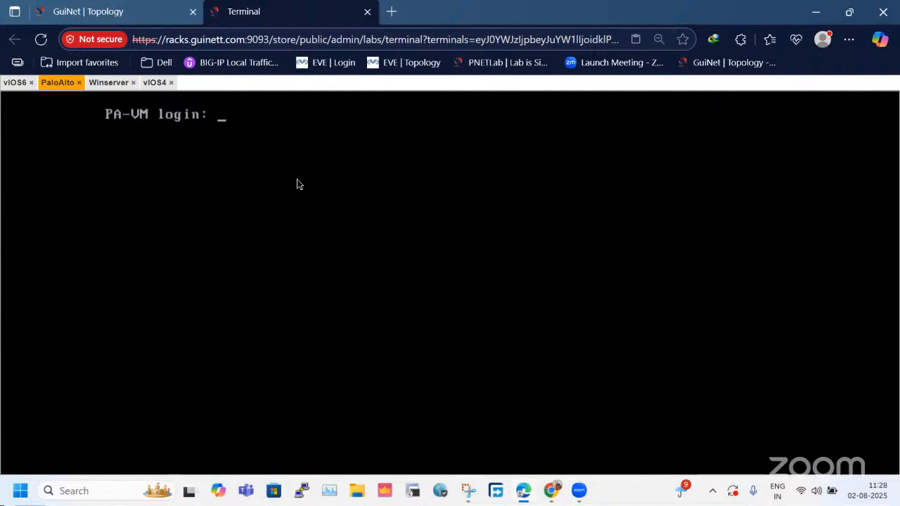
pyautogui.write('admin')
pyautogui.press('Return')
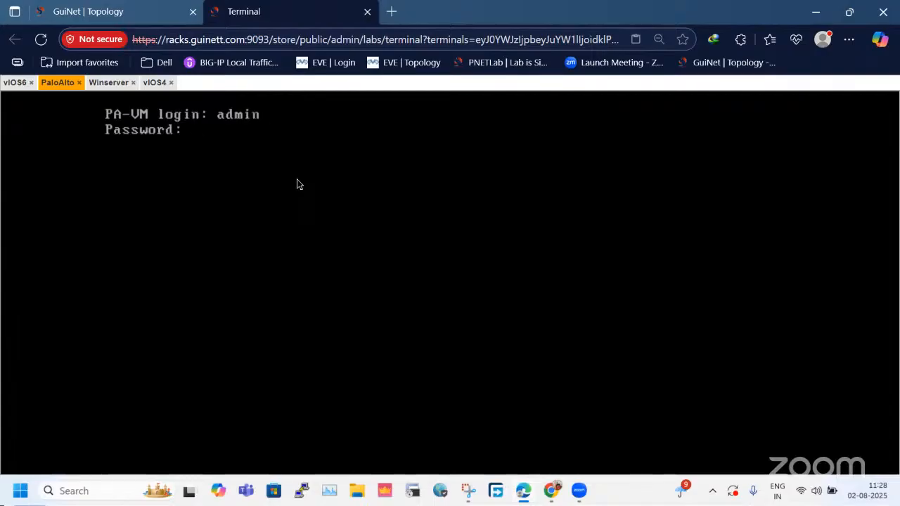
pyautogui.press('Return')
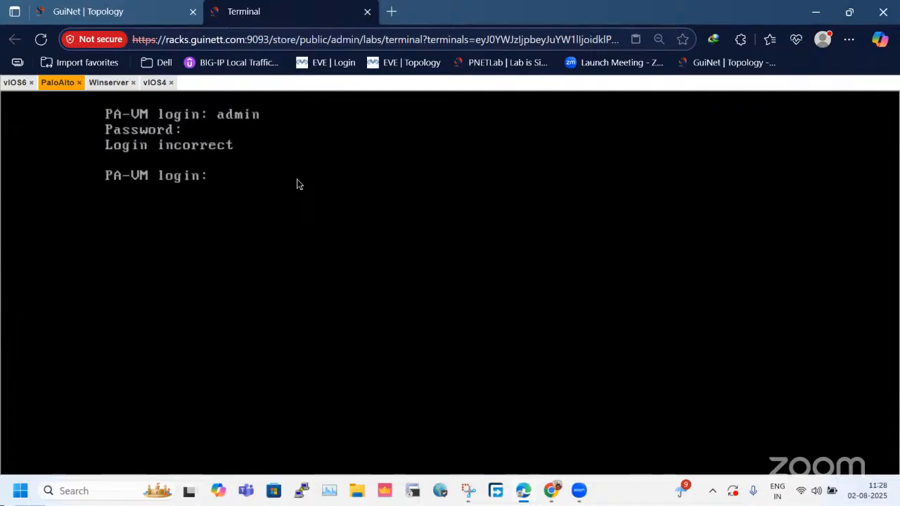
# Move vIOS4, Switch2, vIOS5 and the 10.1.1.1/24 label slightly up in the topology and nudge vIOS5 into line with Switch2.
pyautogui.click(140, 10)
pyautogui.moveTo(105, 302); pyautogui.dragTo(537, 432)
pyautogui.moveTo(505, 397); pyautogui.dragTo(499, 372)
pyautogui.click(570, 337)
pyautogui.moveTo(89, 305); pyautogui.dragTo(587, 448)
pyautogui.click(493, 374)
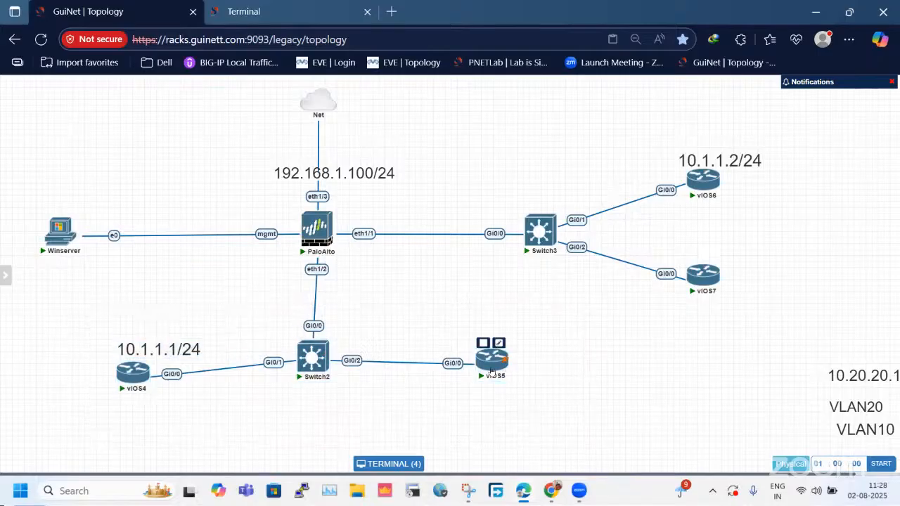
pyautogui.moveTo(493, 371); pyautogui.dragTo(502, 367)
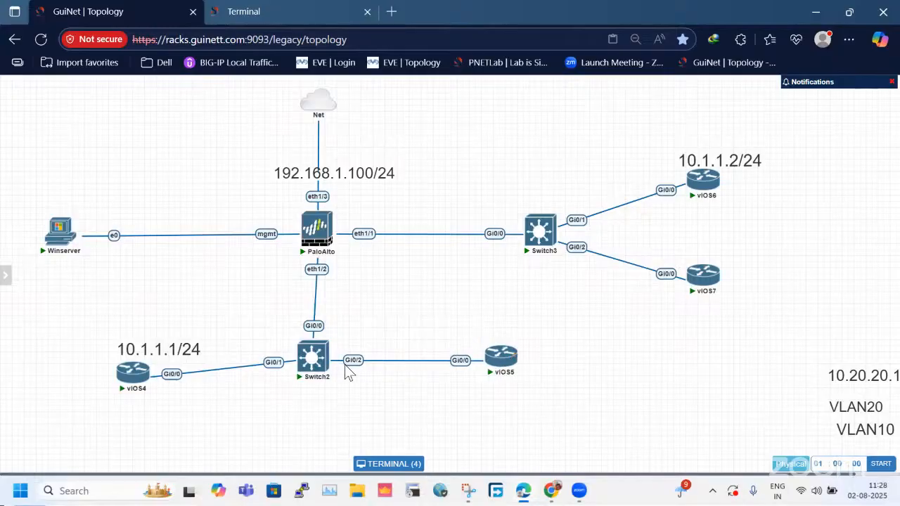
pyautogui.moveTo(321, 377)
pyautogui.mouseDown()
pyautogui.moveTo(329, 376)
pyautogui.moveTo(305, 383)
pyautogui.moveTo(322, 371)
pyautogui.mouseUp()
# Review and minimize the annotated snip, and log in at the PA-VM prompt as admin with the account password.
pyautogui.click(468, 490)
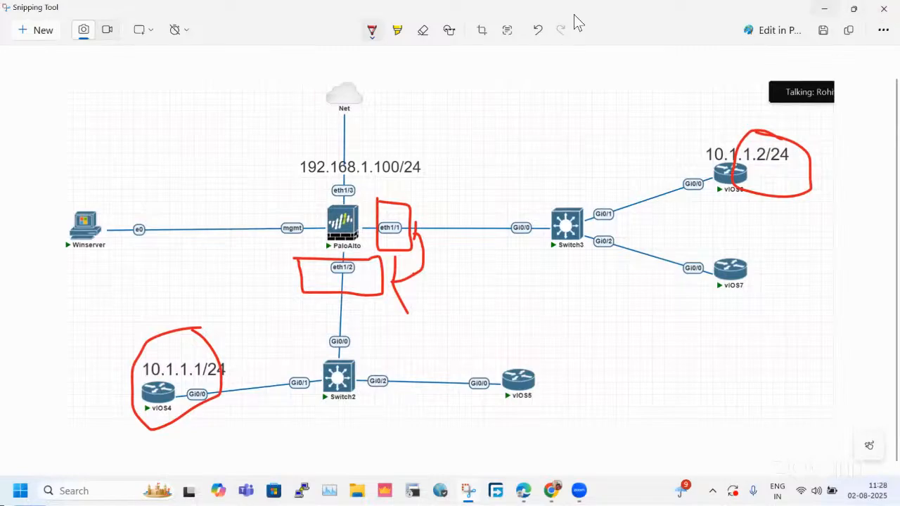
pyautogui.click(826, 8)
pyautogui.click(324, 9)
pyautogui.write('admin')
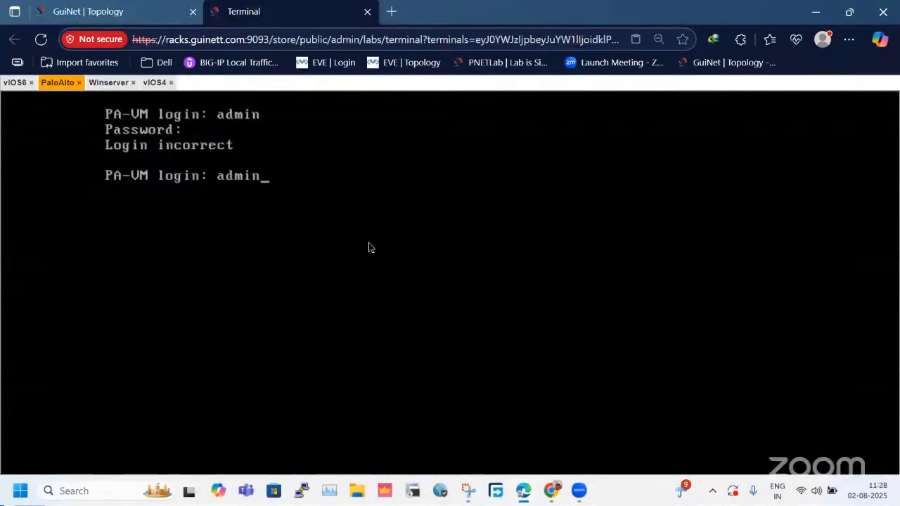
pyautogui.press('Return')
pyautogui.write('admin')
pyautogui.press('Return')
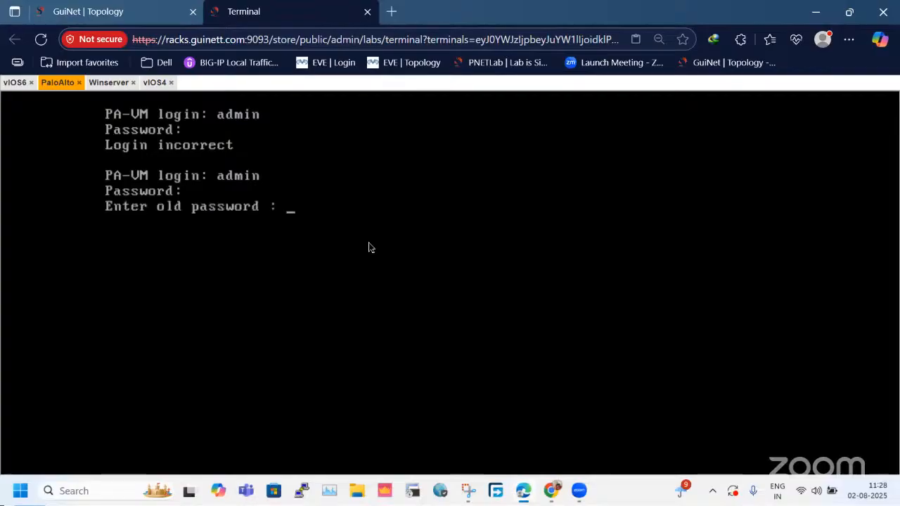
# Change the firewall's admin password by entering the old password, the new password and its confirmation.
pyautogui.press('Return')
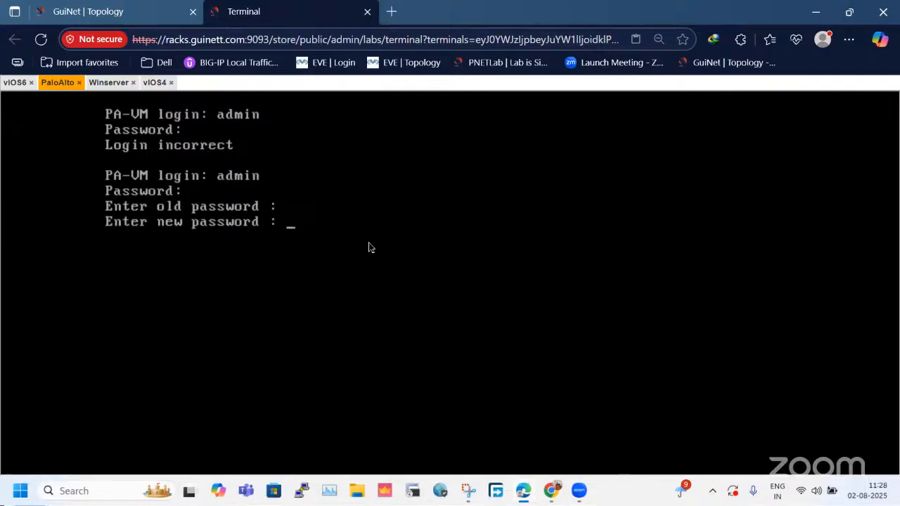
pyautogui.press('Return')
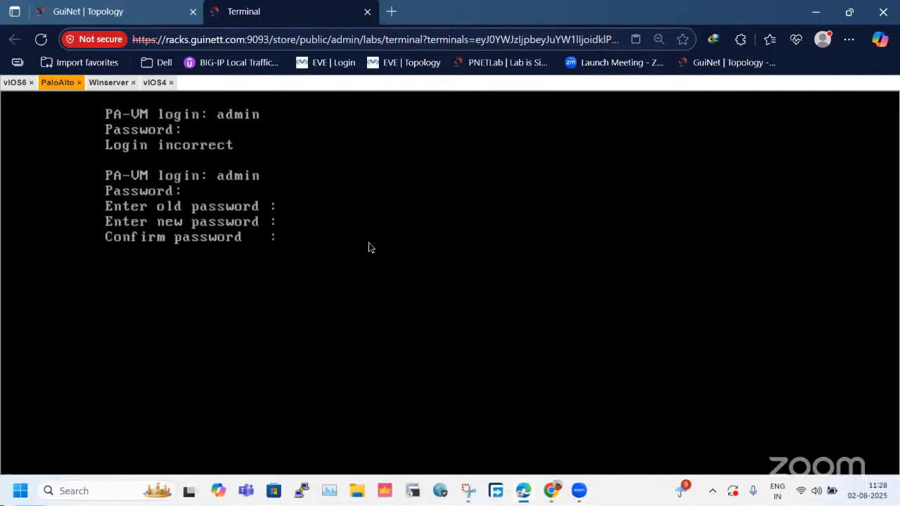
pyautogui.press('Return')
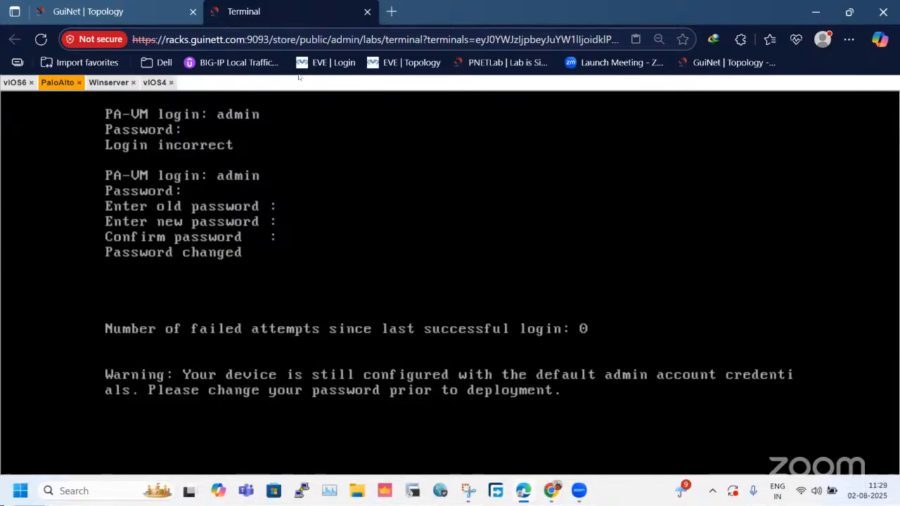
# Check the topology briefly and enter configuration mode on the PaloAlto console with "configure".
pyautogui.click(116, 10)
pyautogui.click(240, 6)
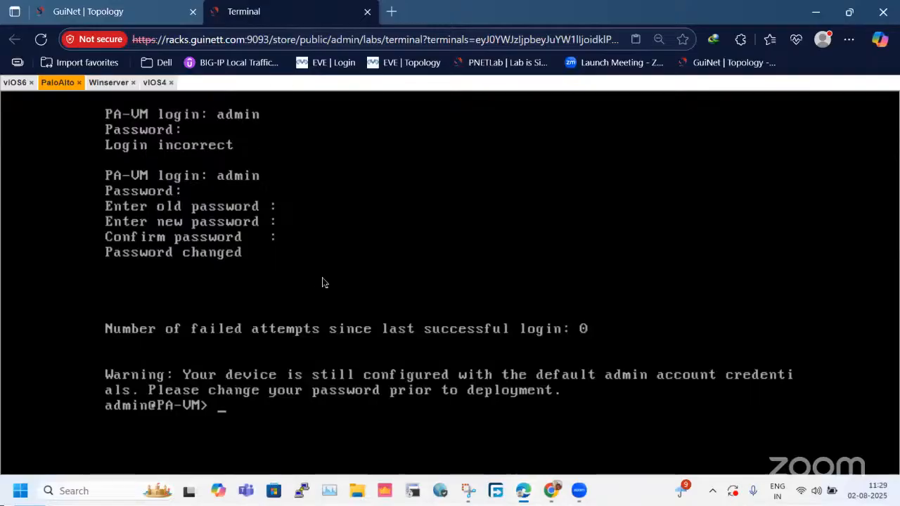
pyautogui.write('configure')
pyautogui.press('Return')
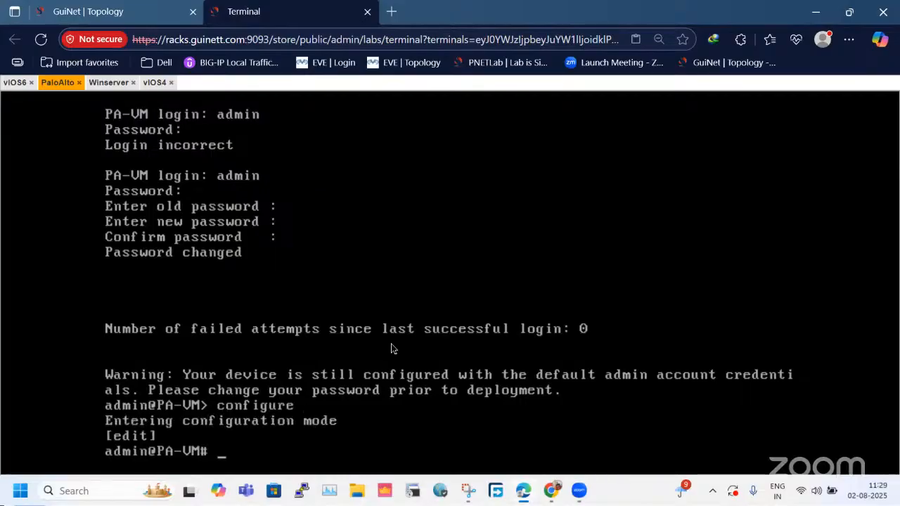
# Make the firewall's management addressing static with "set deviceconfig system type static".
pyautogui.write('set dev')
pyautogui.press('BackSpace')
pyautogui.write('eviceconfig system type static')
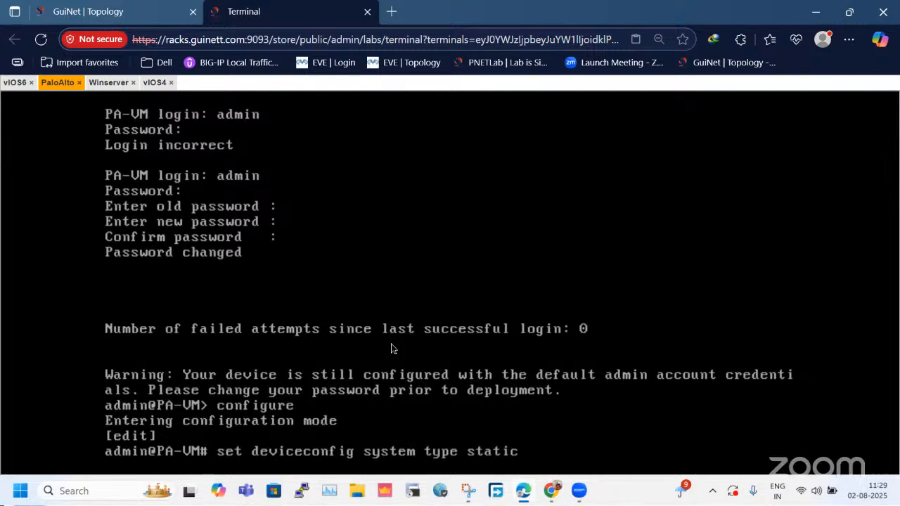
pyautogui.press('Return')
# List the management IP options of "set deviceconfig system ip" and extend the command with ip-address.
pyautogui.write('set deviceconfig system ip')
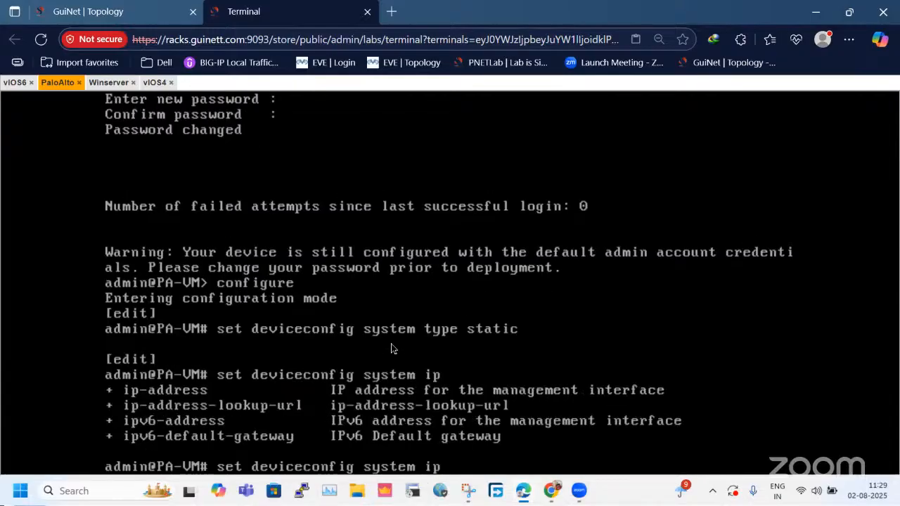
pyautogui.write('?-address')
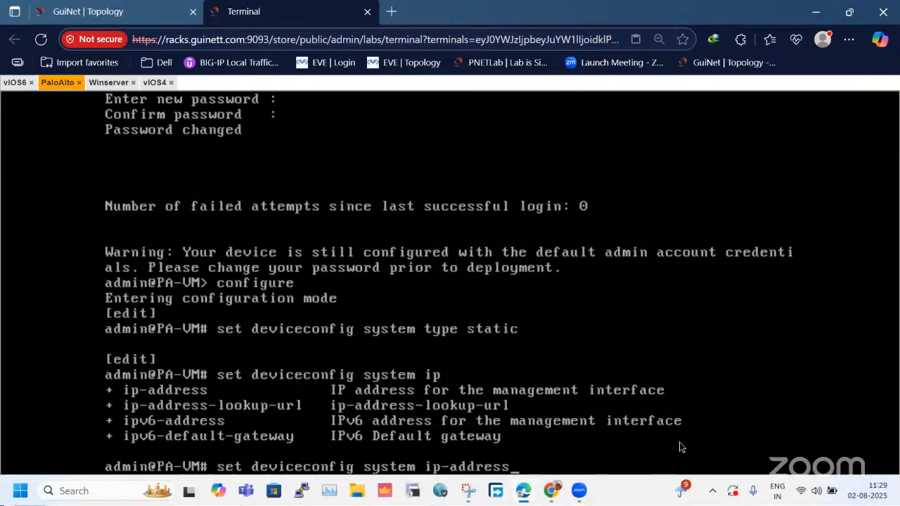
# Enter 172.16.1.100 as the firewall's management address in the command, looking at the Winserver desktop in between.
pyautogui.click(589, 490)
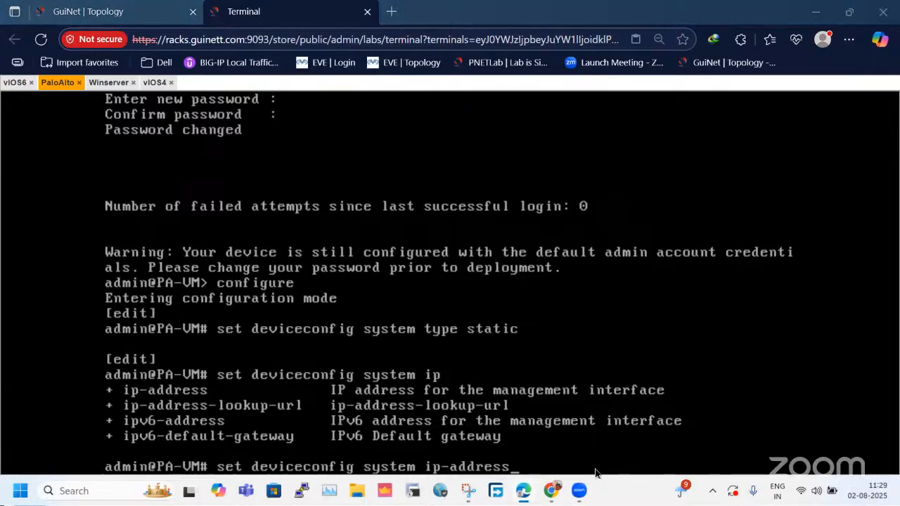
pyautogui.click(596, 470)
pyautogui.write('172.16')
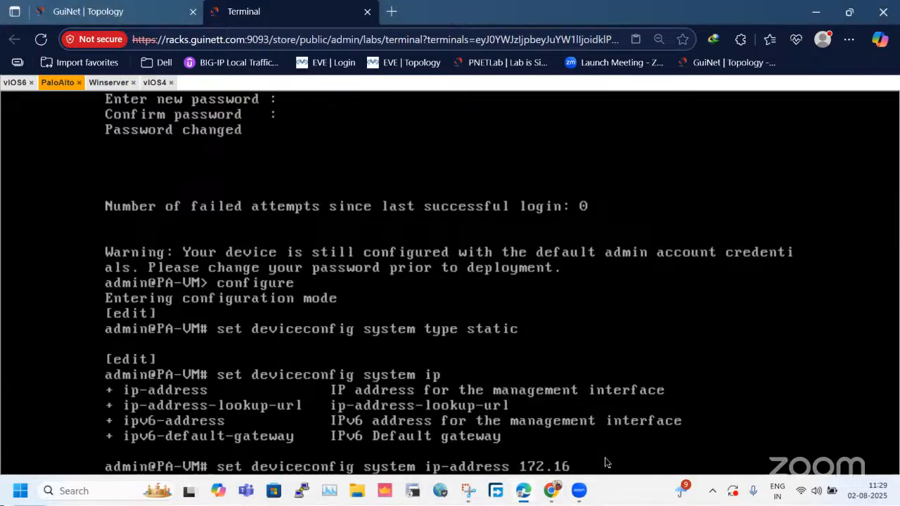
pyautogui.write('.1.101')
pyautogui.click(111, 83)
pyautogui.click(454, 463)
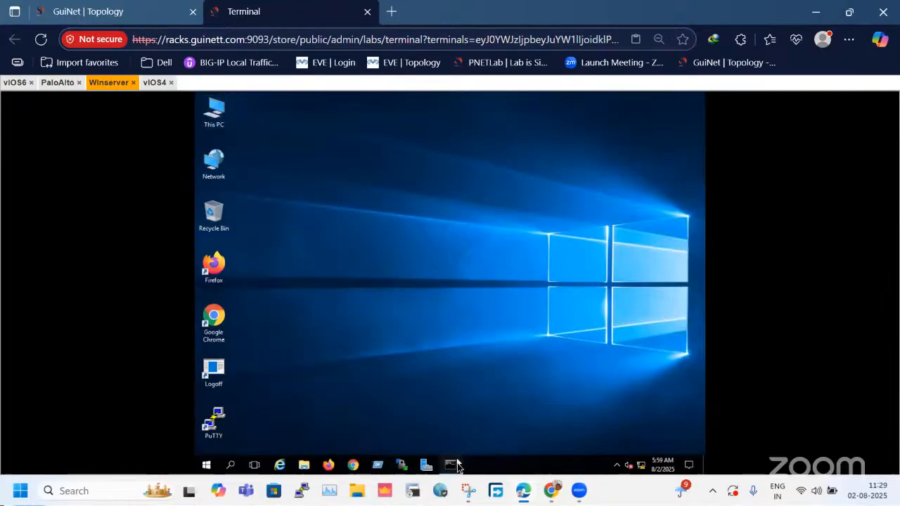
pyautogui.click(59, 83)
pyautogui.press('BackSpace')
pyautogui.write('0 2')
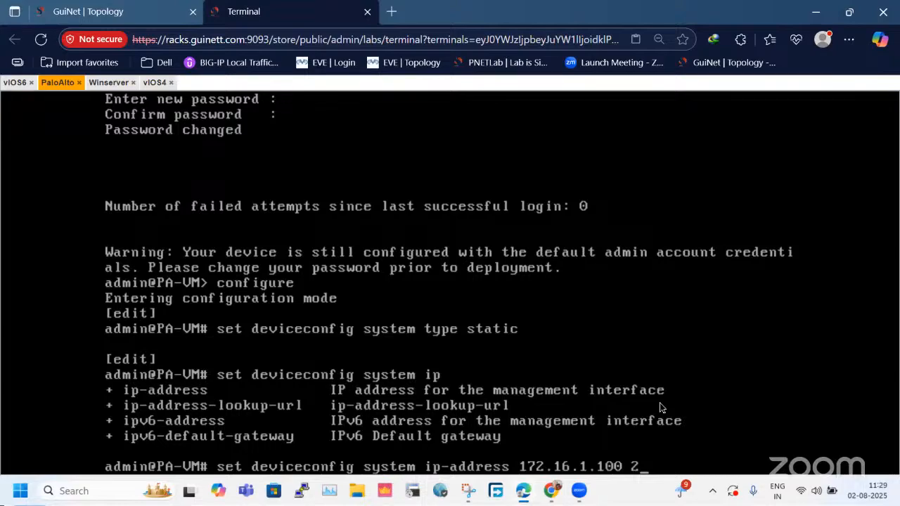
# Complete the management address command with netmask 255.255.255.0 and submit it.
pyautogui.press('BackSpace')
pyautogui.write('netmask ')
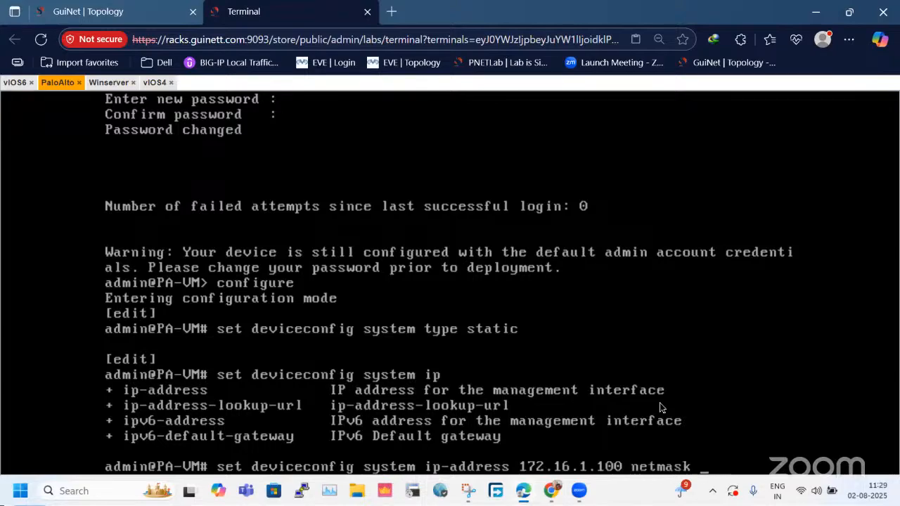
pyautogui.write('255.255.255.0')
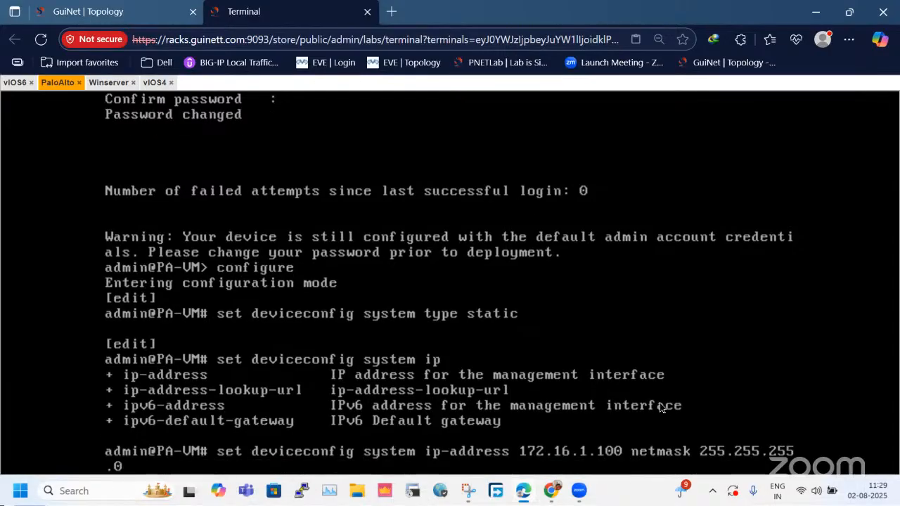
pyautogui.press('Return')
# Commit the firewall configuration, first with "commit" and then with "commit force".
pyautogui.write('commit')
pyautogui.press('Return')
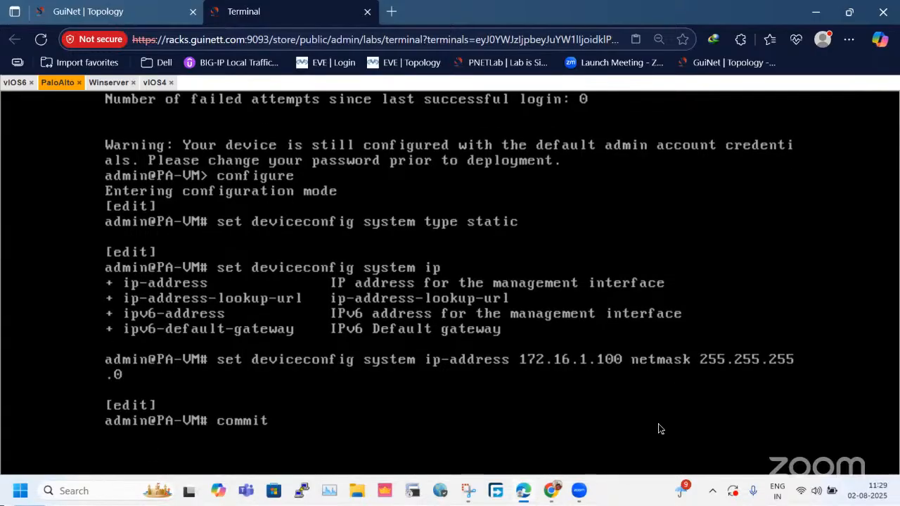
pyautogui.write('com')
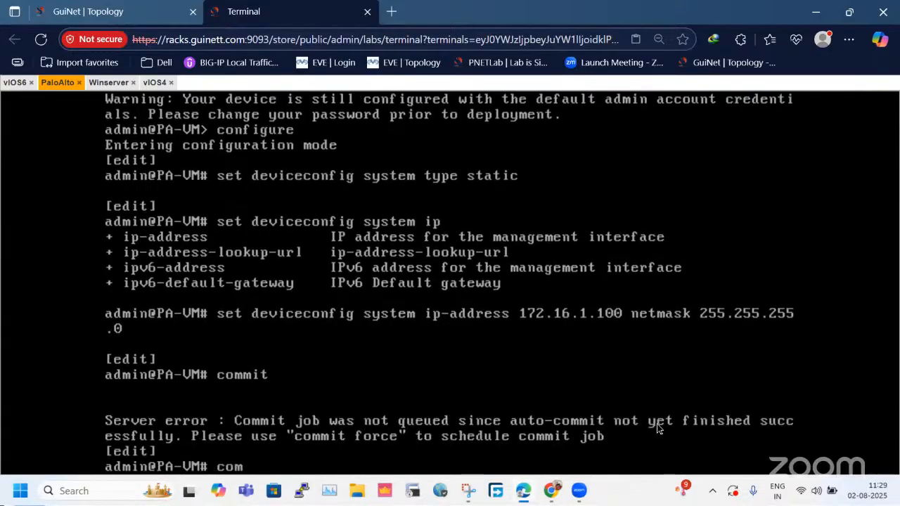
pyautogui.write('mit force')
pyautogui.press('Return')
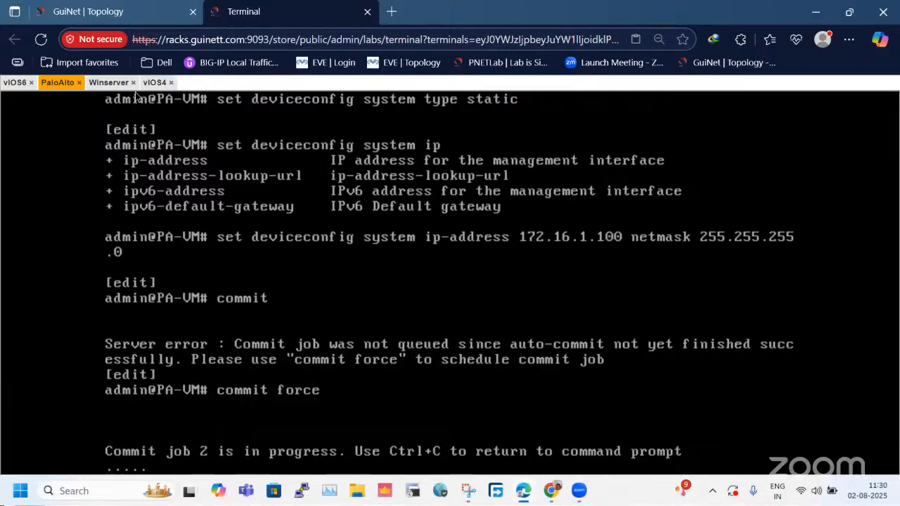
# Open Chrome on Winserver with its previous pages restored and load the firewall's web interface at 172.16.1.100.
pyautogui.click(112, 82)
pyautogui.click(641, 114)
pyautogui.click(219, 321)
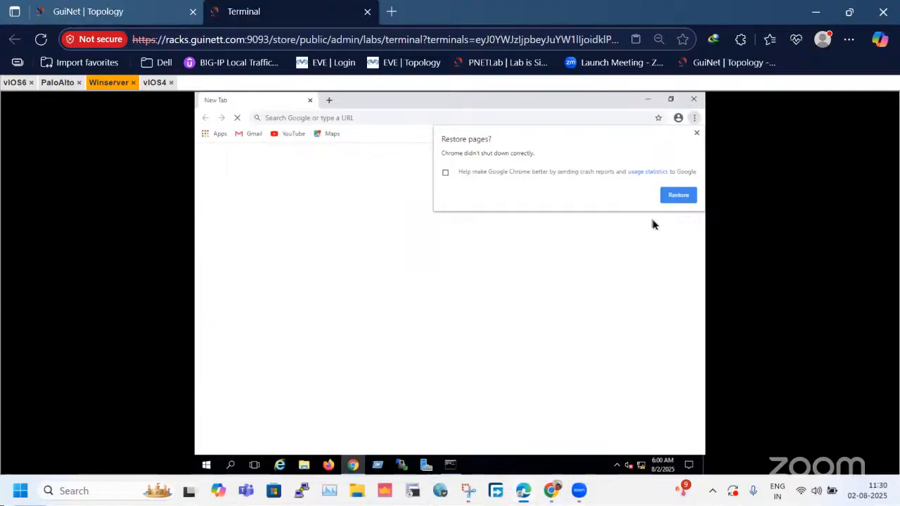
pyautogui.click(686, 193)
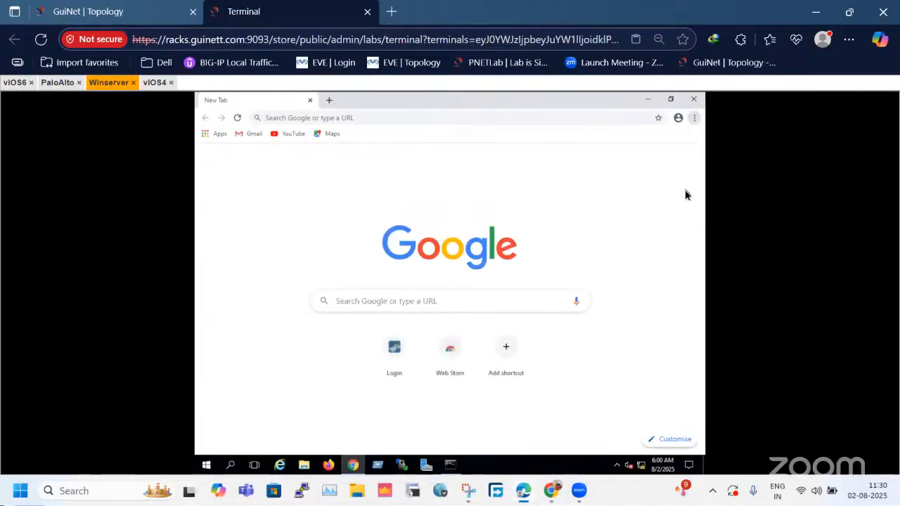
pyautogui.click(51, 83)
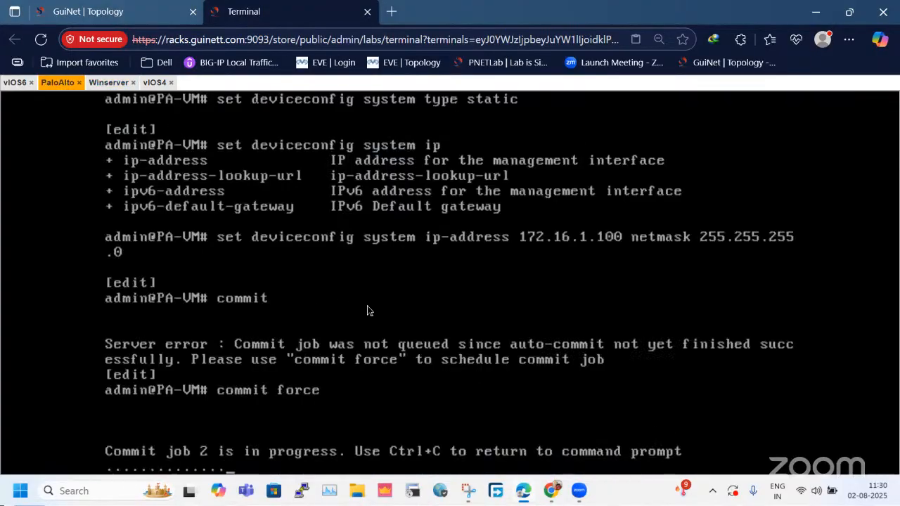
pyautogui.click(104, 83)
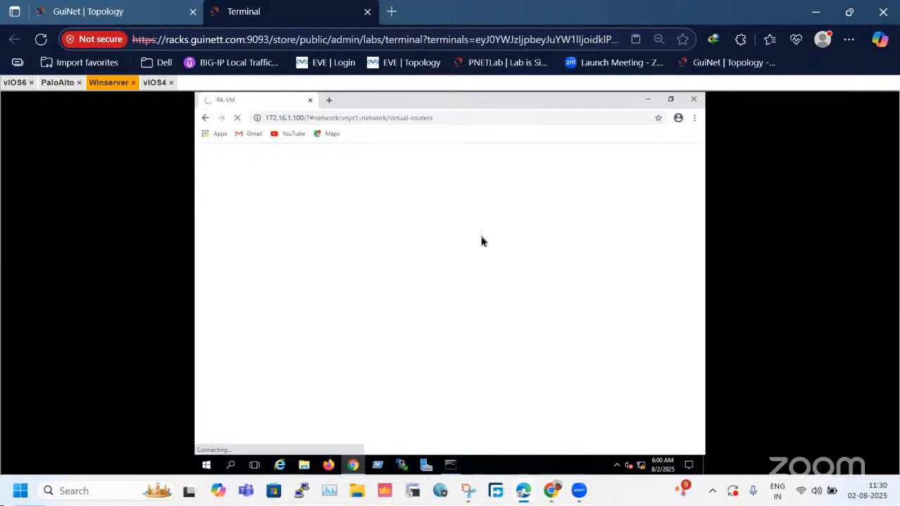
# Monitor the forced commit on the PaloAlto console and the web interface loading on Winserver, glancing at the vIOS6 and vIOS4 consoles.
pyautogui.click(63, 84)
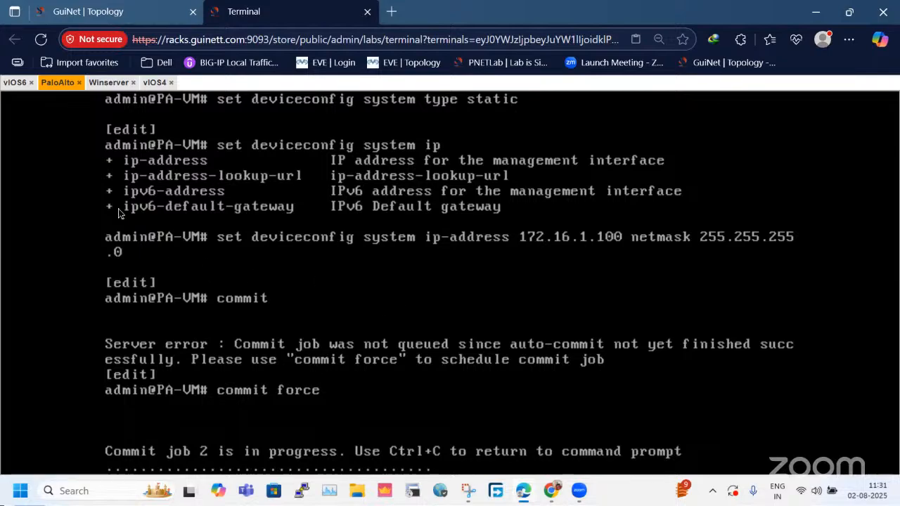
pyautogui.click(15, 83)
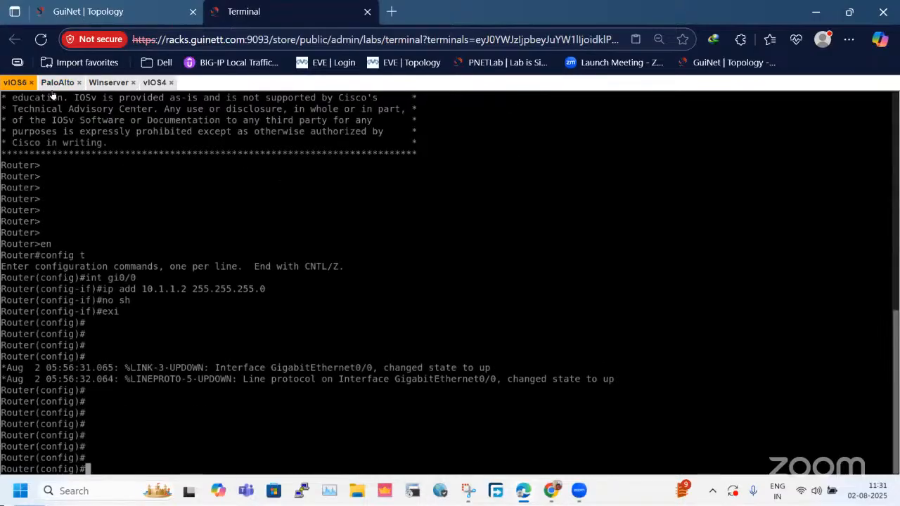
pyautogui.click(108, 83)
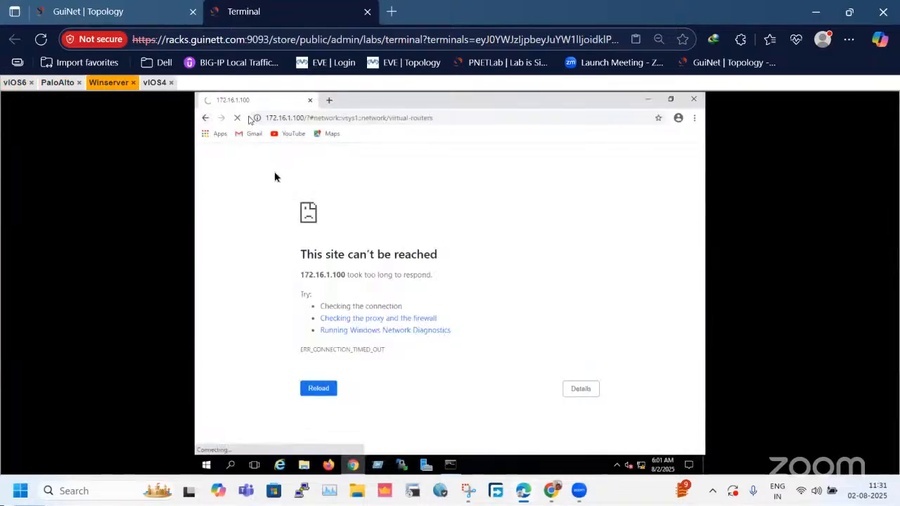
pyautogui.click(58, 83)
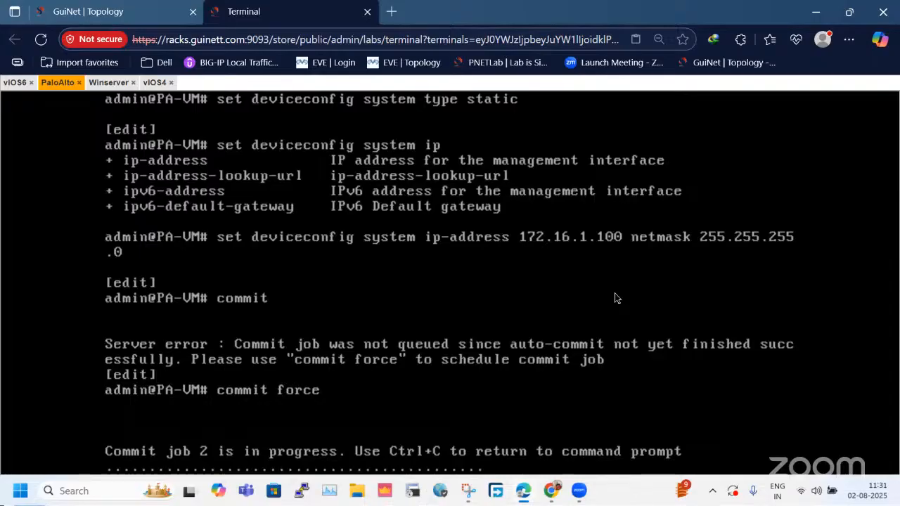
pyautogui.click(106, 83)
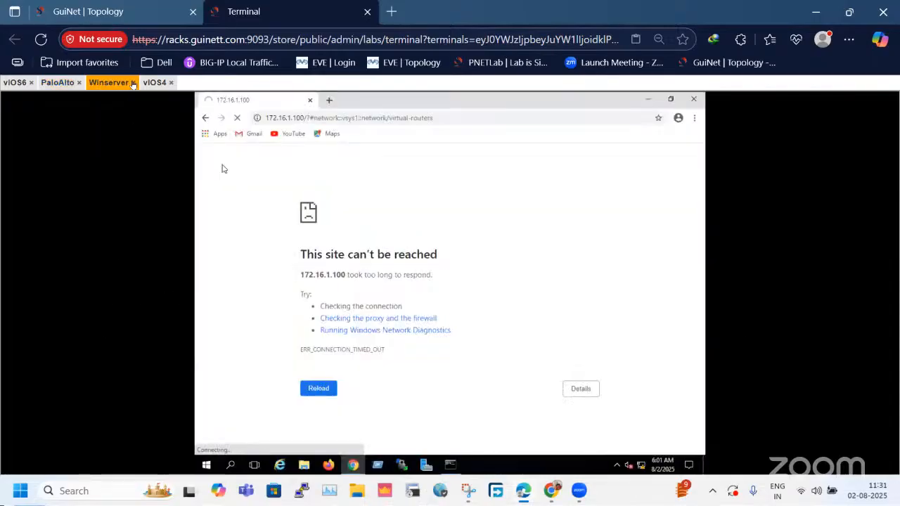
pyautogui.click(151, 83)
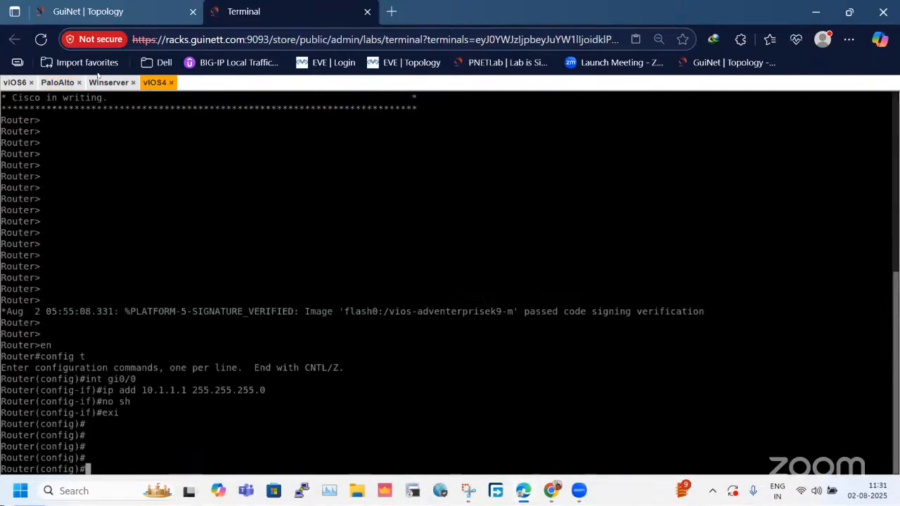
pyautogui.click(59, 82)
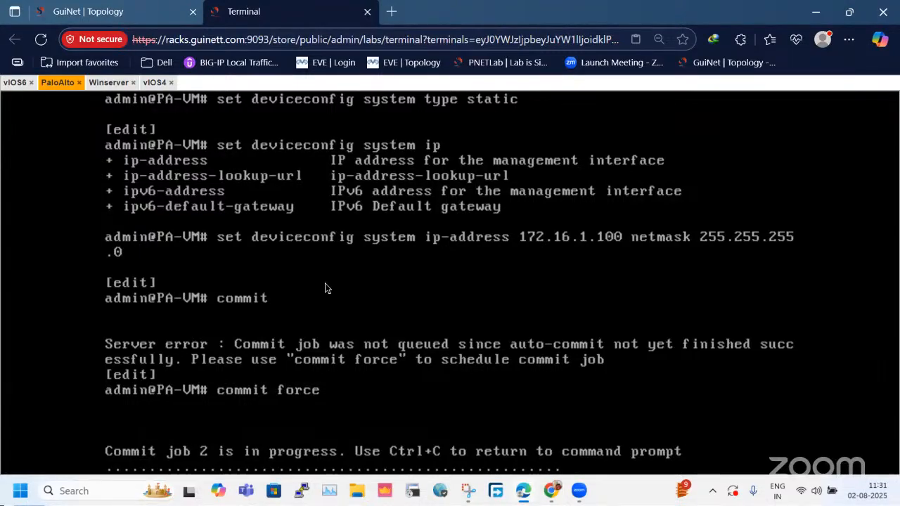
pyautogui.click(116, 84)
pyautogui.click(154, 83)
# Reload the firewall's web page on Winserver and check the commit job on the PaloAlto console.
pyautogui.click(126, 84)
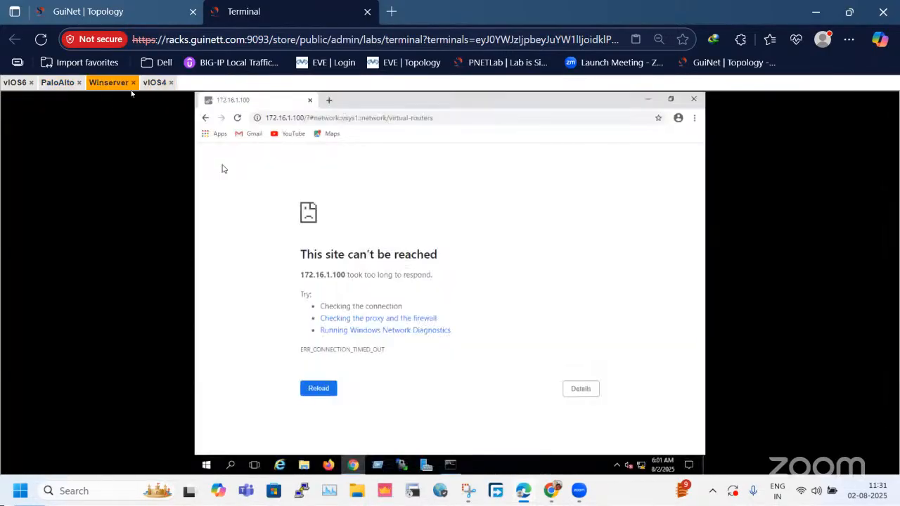
pyautogui.click(236, 118)
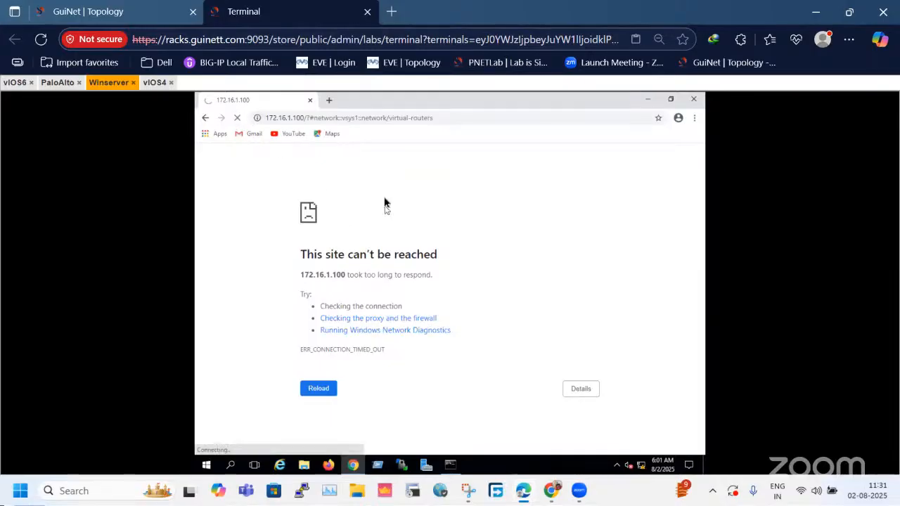
pyautogui.click(56, 83)
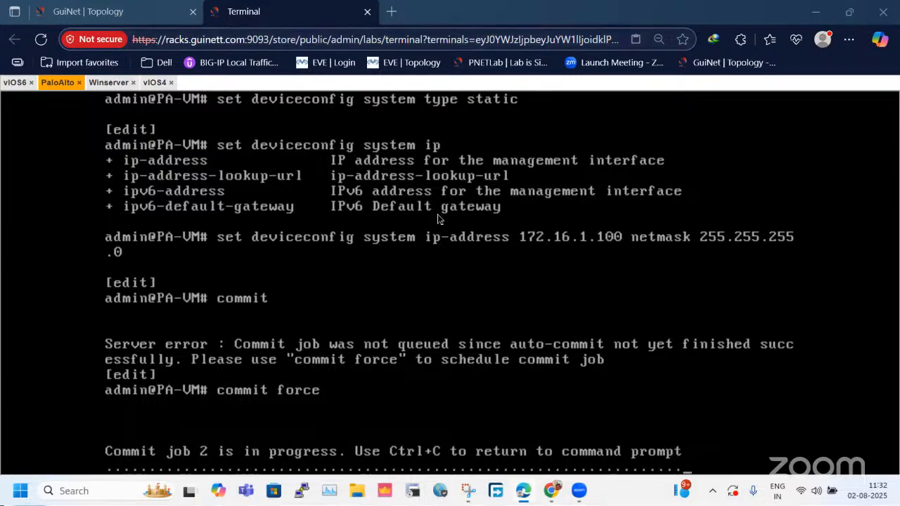
# Review the lab topology and recheck the commit progress on the PaloAlto console.
pyautogui.click(116, 14)
pyautogui.click(248, 11)
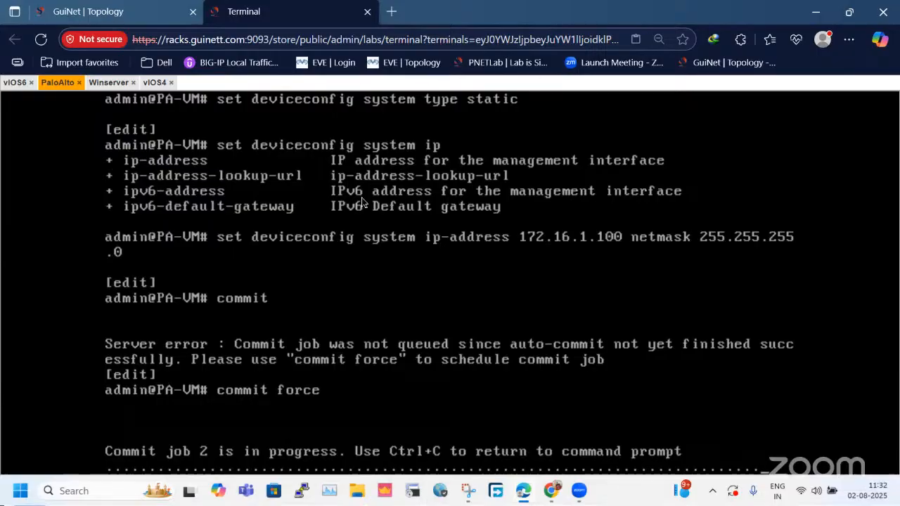
pyautogui.click(130, 10)
pyautogui.click(291, 9)
pyautogui.click(156, 10)
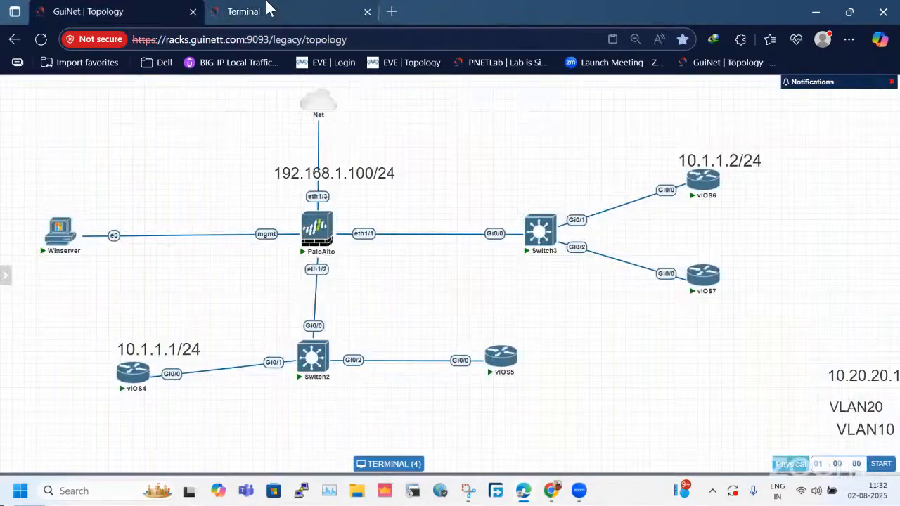
pyautogui.click(267, 10)
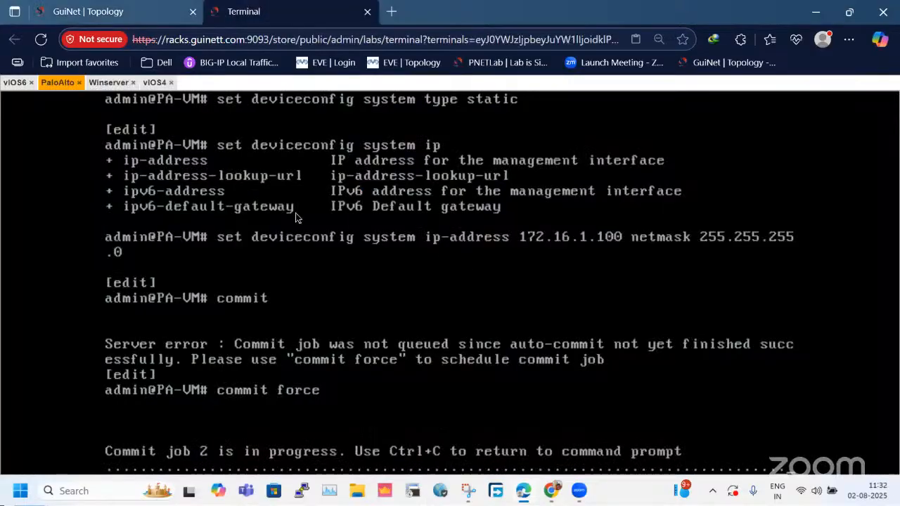
# Reload the firewall page on Winserver, ping 172.16.1.100 from its command prompt, and recheck the PaloAlto commit.
pyautogui.click(106, 83)
pyautogui.click(236, 119)
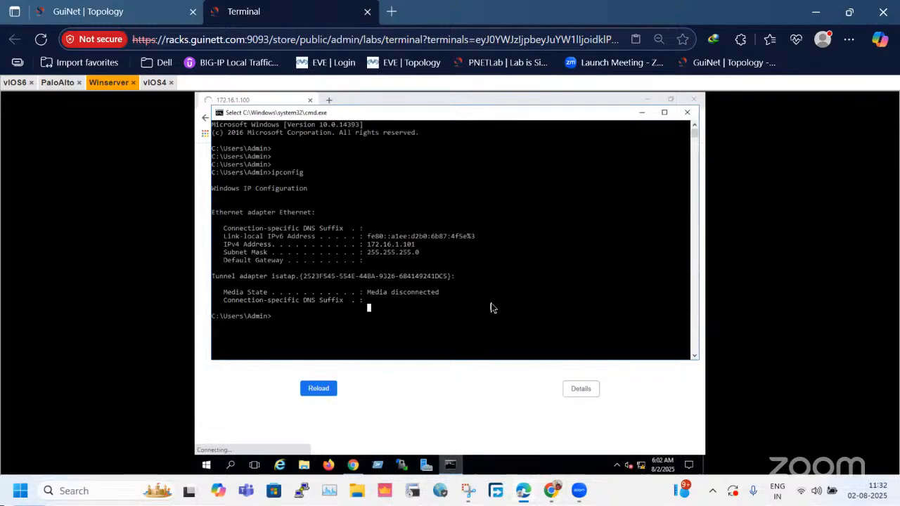
pyautogui.press('Return')
pyautogui.press('Return')
pyautogui.write('ping 172')
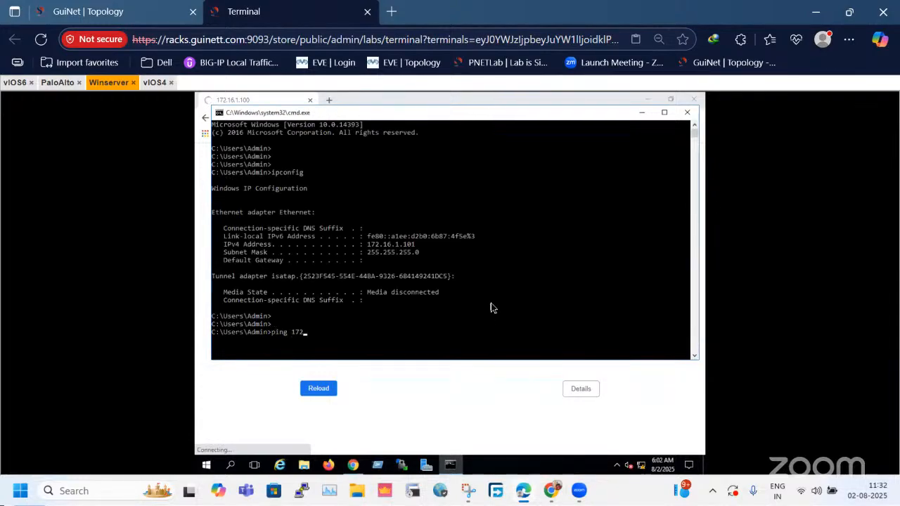
pyautogui.write('.16.1.100')
pyautogui.press('Return')
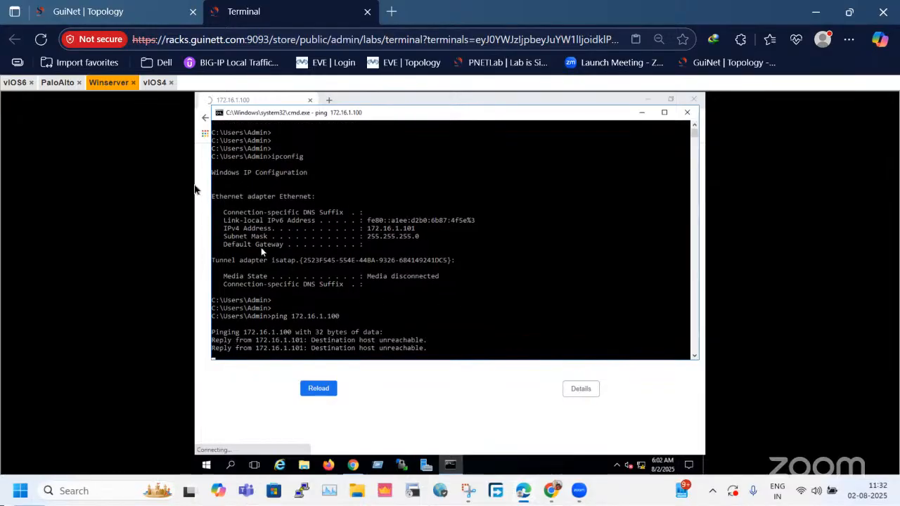
pyautogui.click(56, 83)
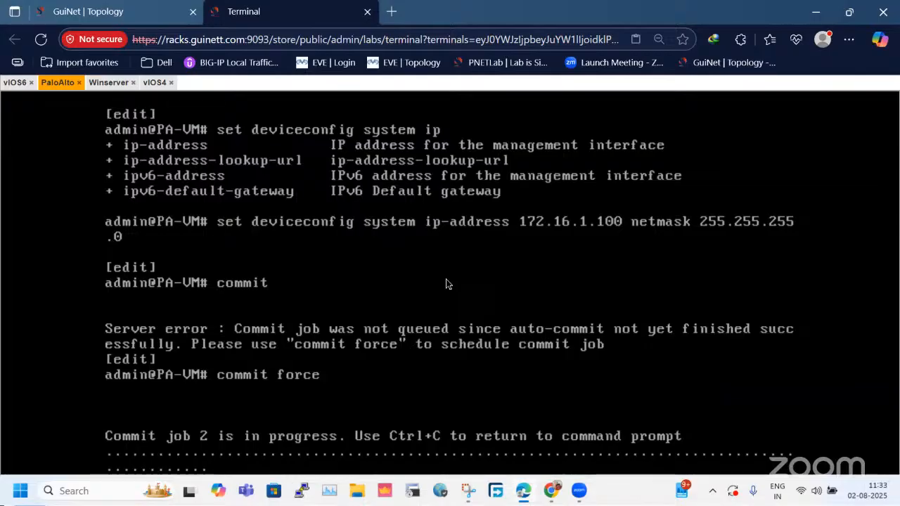
# Move the 10.1.1.1/24 label, vIOS4, Switch2 and vIOS5 together slightly upward in the topology.
pyautogui.click(116, 11)
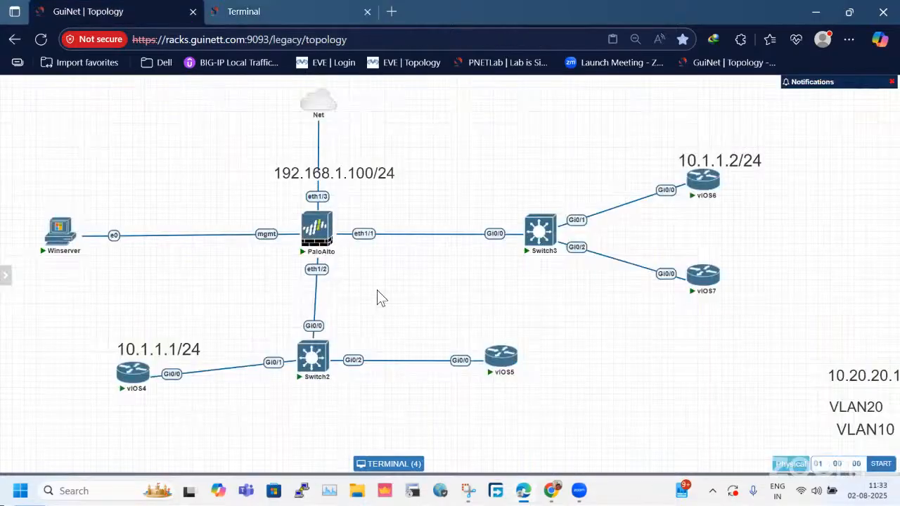
pyautogui.moveTo(142, 305); pyautogui.dragTo(529, 400)
pyautogui.moveTo(507, 371); pyautogui.dragTo(507, 359)
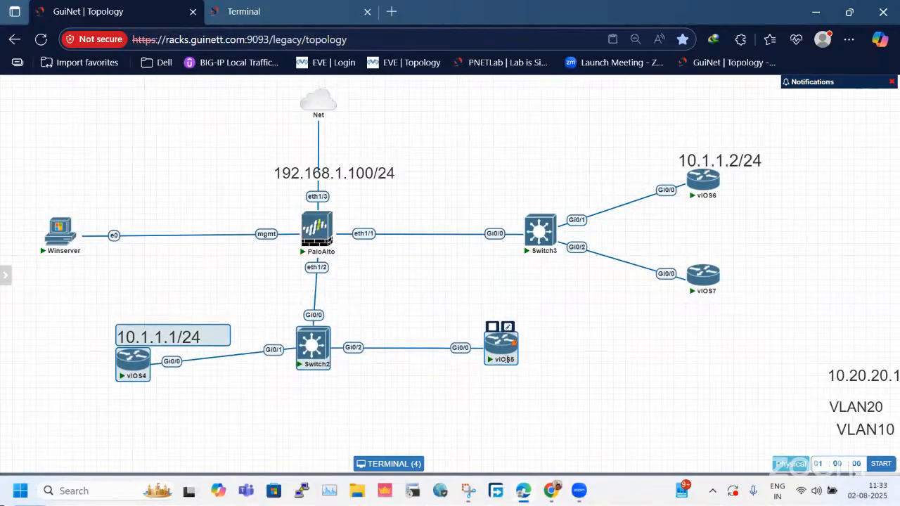
pyautogui.click(596, 363)
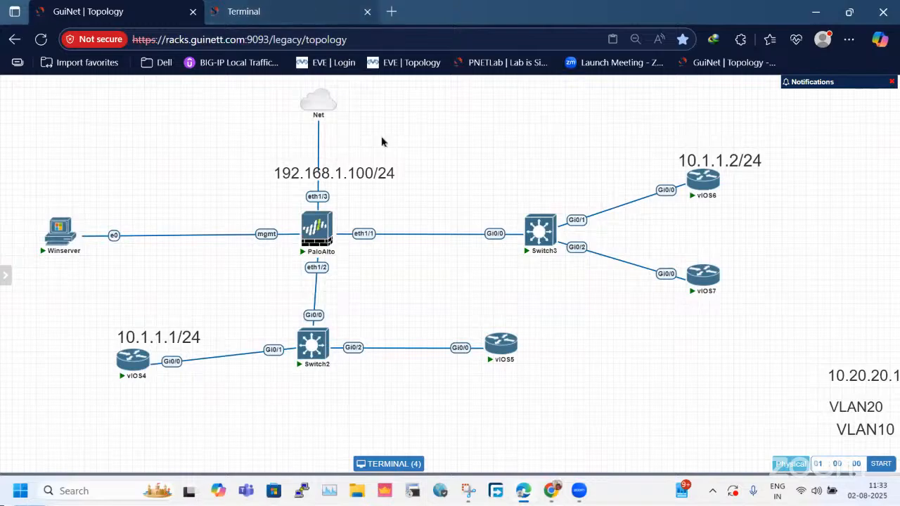
# Check the commit result on the PaloAlto console and ping 172.16.1.100 from Winserver's command prompt.
pyautogui.click(315, 11)
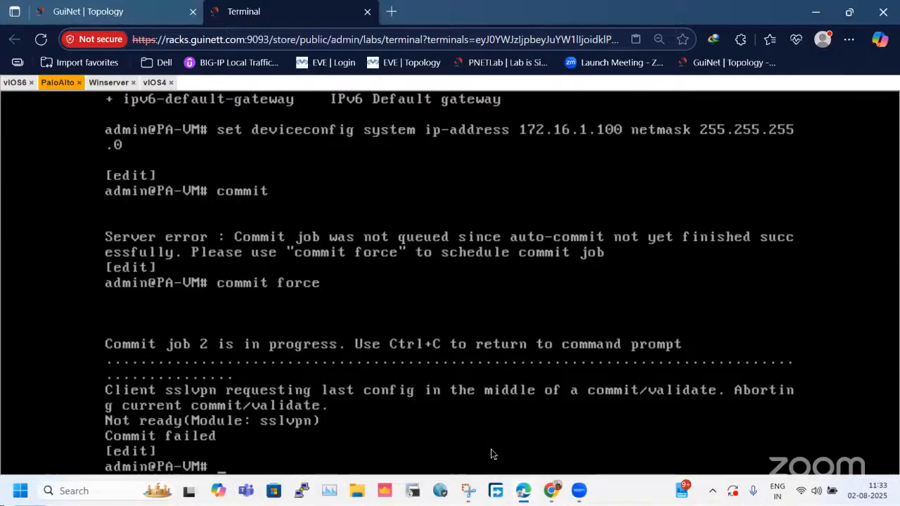
pyautogui.click(98, 83)
pyautogui.press('Up')
pyautogui.press('Return')
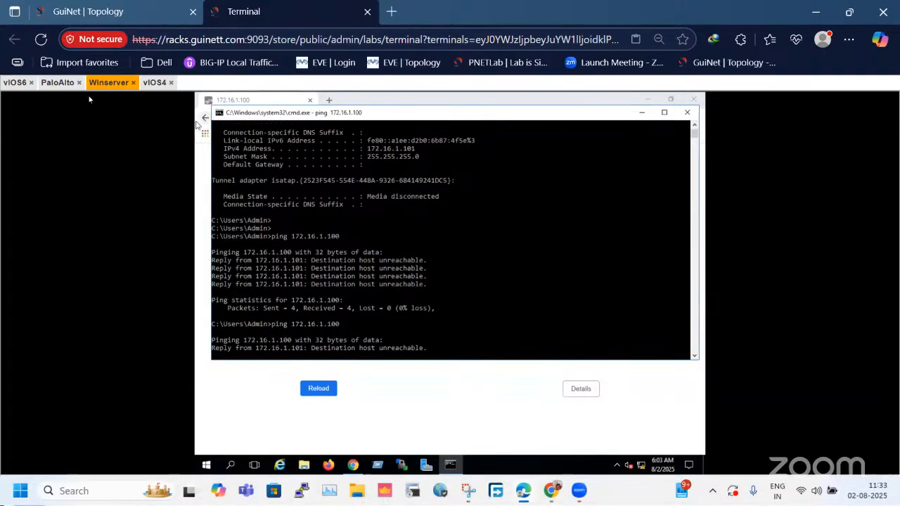
# Commit the management address configuration again on the PaloAlto console.
pyautogui.click(57, 82)
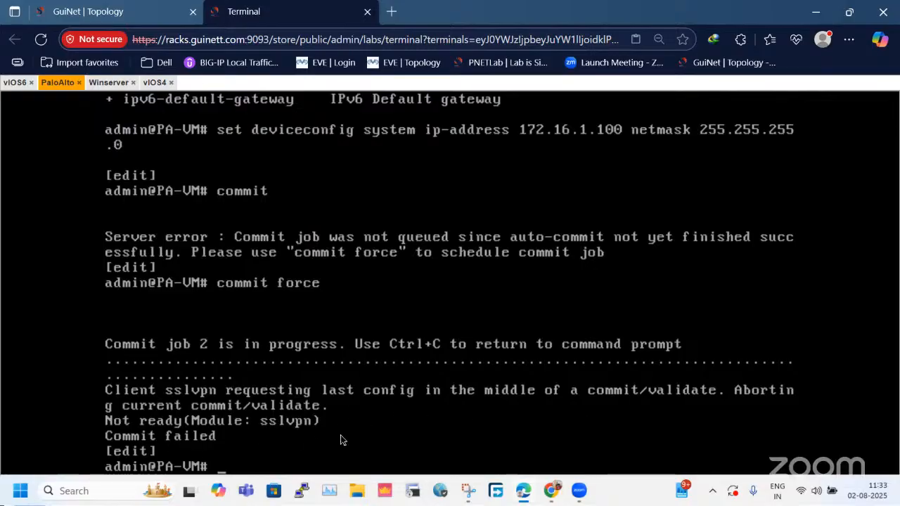
pyautogui.write('commi')
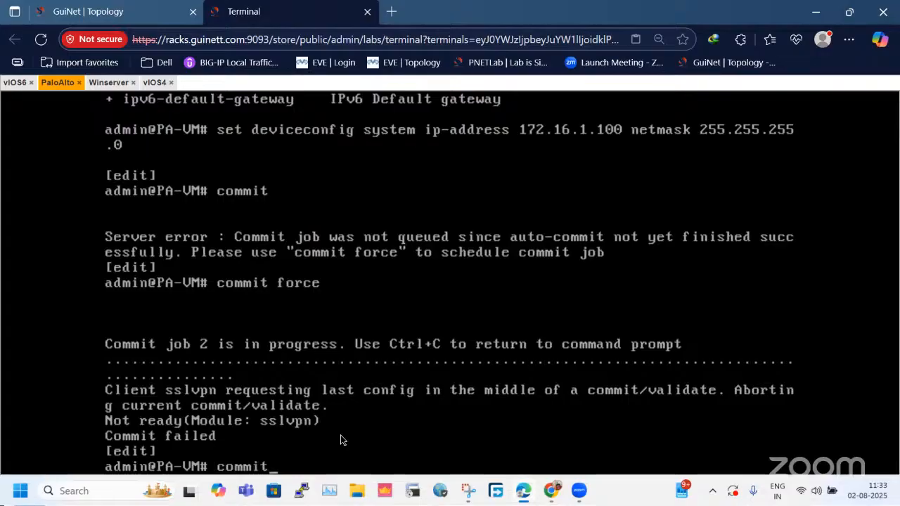
pyautogui.write('t')
pyautogui.press('Return')
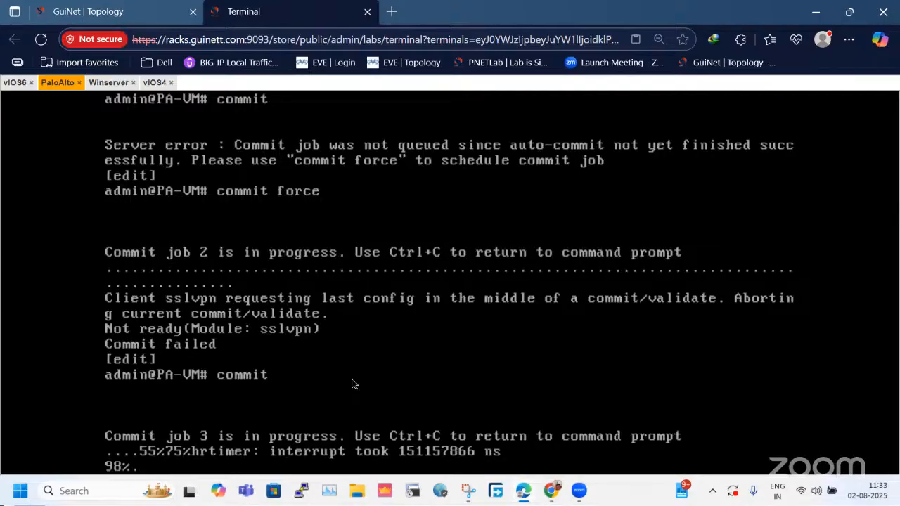
# Repeat the ping to 172.16.1.100 from Winserver's command prompt after the new commit.
pyautogui.click(108, 83)
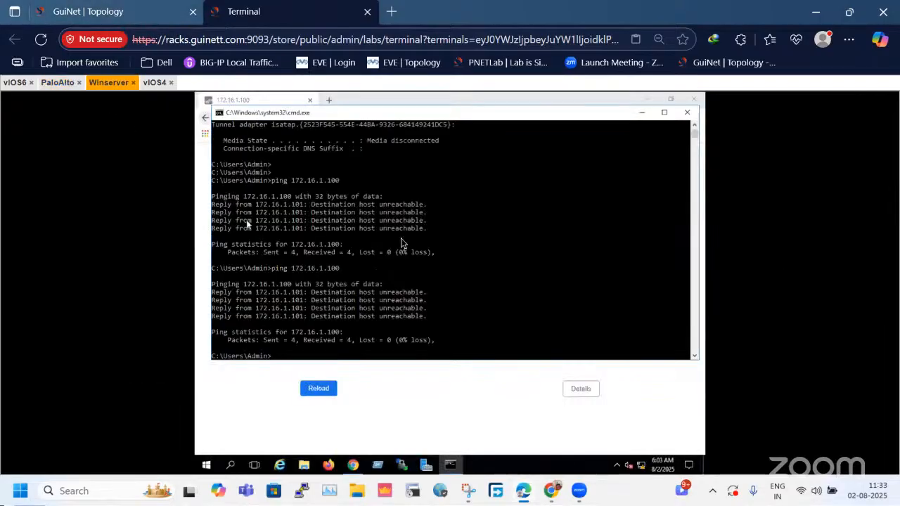
pyautogui.press('Up')
pyautogui.press('Return')
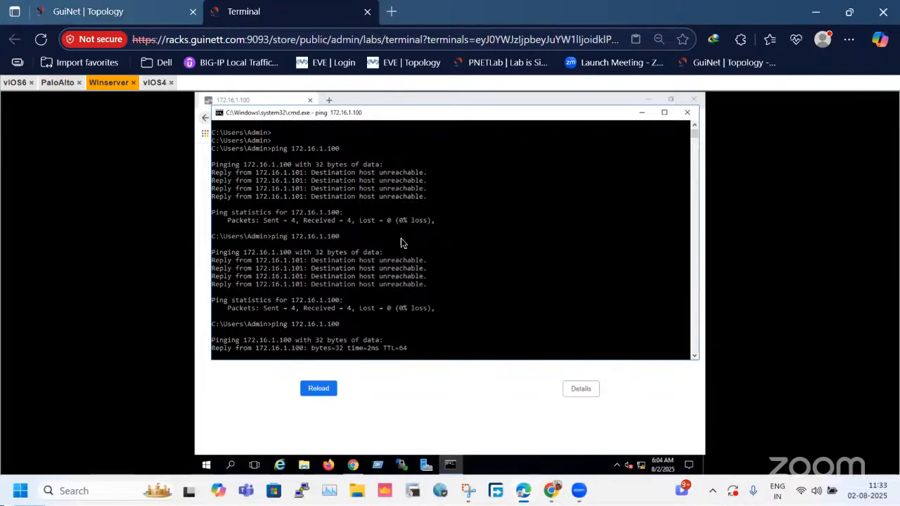
# Reload the firewall's web page in Winserver's browser and proceed past the certificate warning to the login page.
pyautogui.click(641, 113)
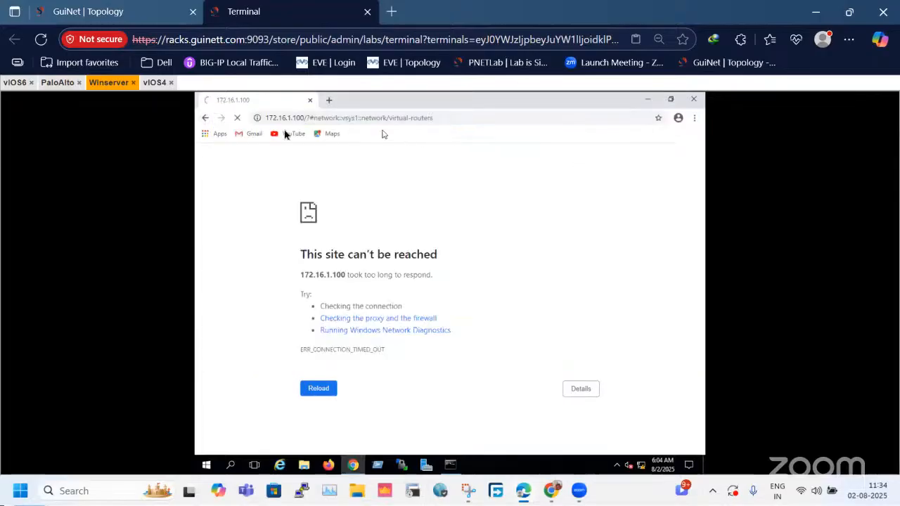
pyautogui.click(237, 118)
pyautogui.click(314, 121)
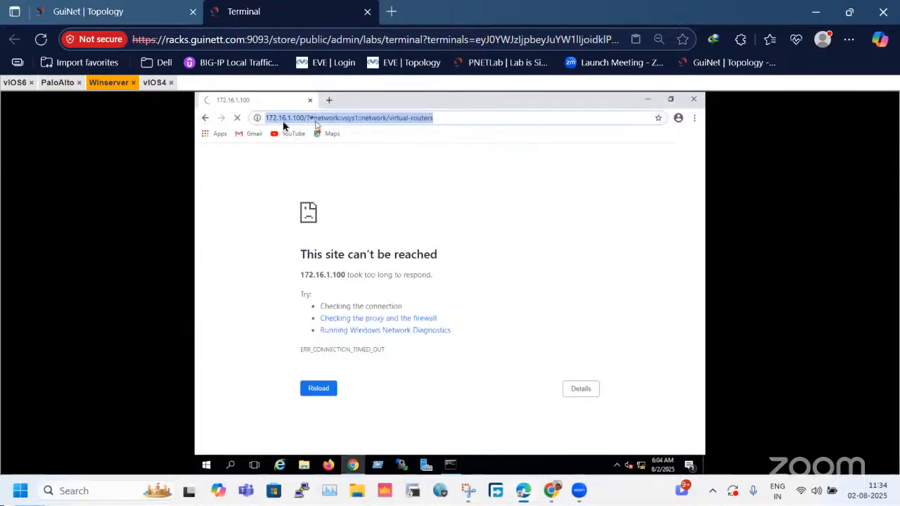
pyautogui.rightClick(325, 122)
pyautogui.click(221, 194)
pyautogui.click(237, 118)
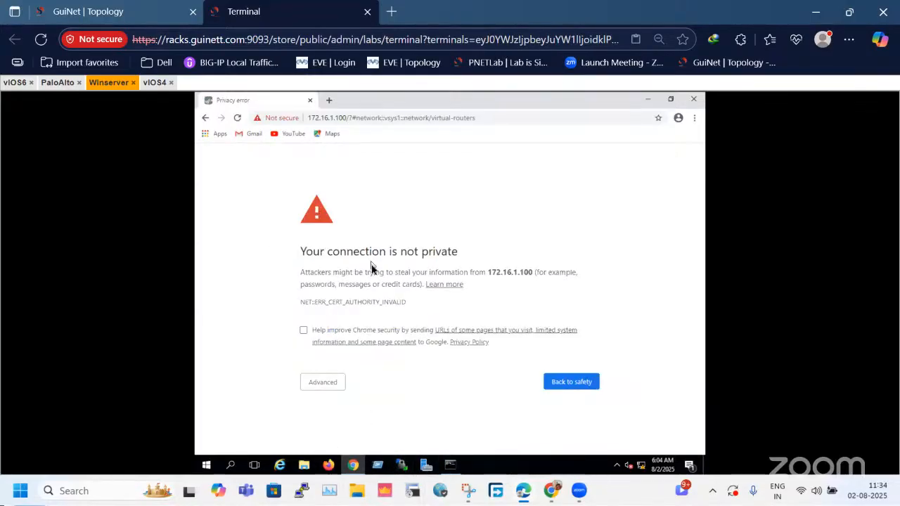
pyautogui.click(342, 383)
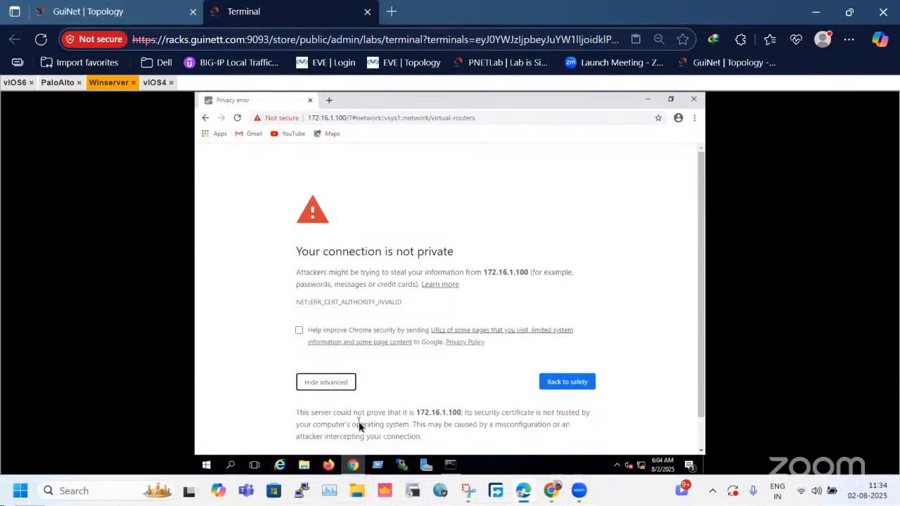
pyautogui.scroll(-1, 378, 432)
pyautogui.click(378, 426)
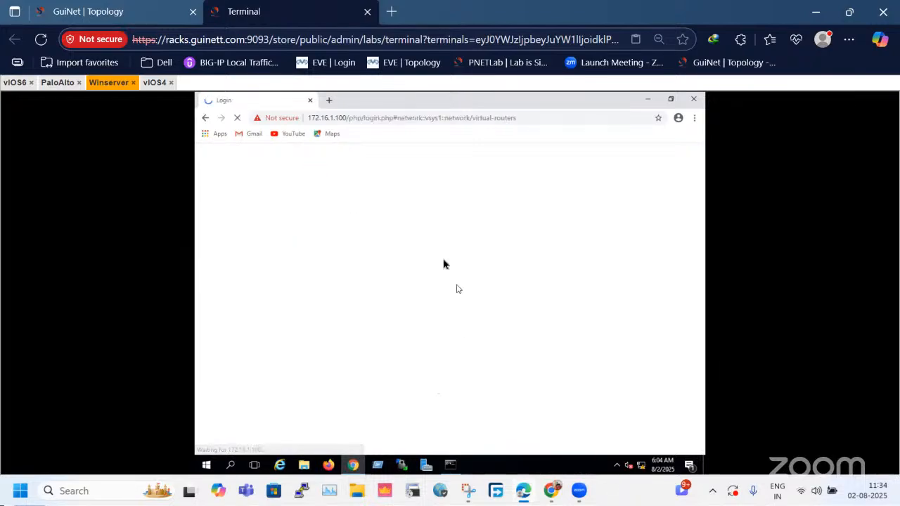
# Try to log in to the firewall's web interface as admin with the account password.
pyautogui.write('admin')
pyautogui.press('Tab')
pyautogui.write('admin')
pyautogui.press('Return')
pyautogui.write('admin')
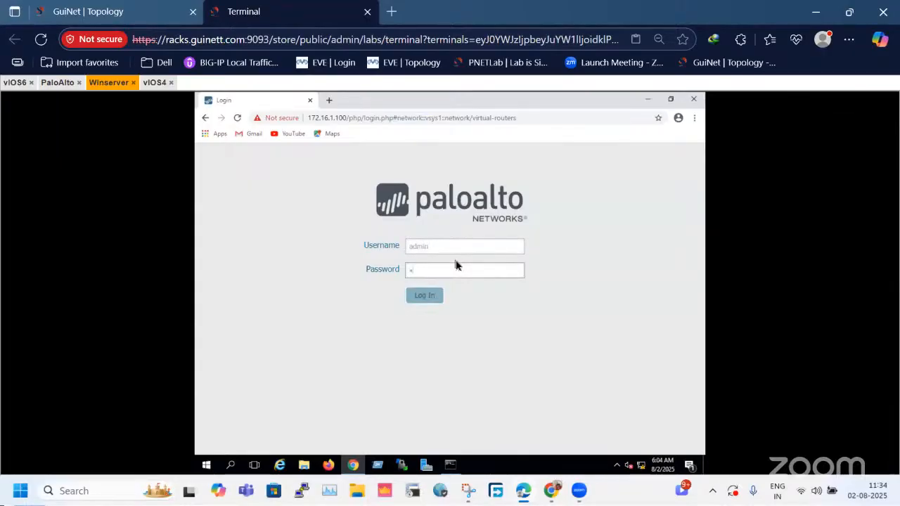
pyautogui.write('@123')
pyautogui.press('Return')
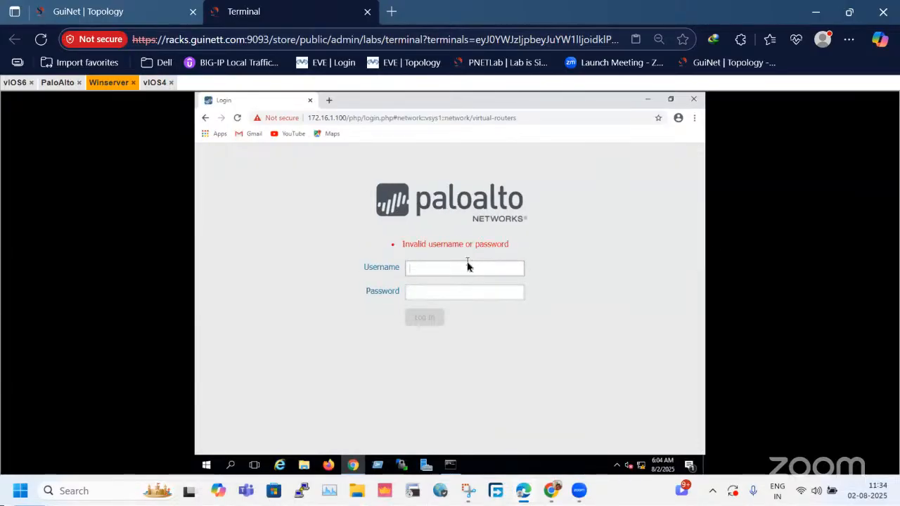
# Log in to the firewall's web interface as admin with the default account password.
pyautogui.write('admin')
pyautogui.press('Tab')
pyautogui.write('admin')
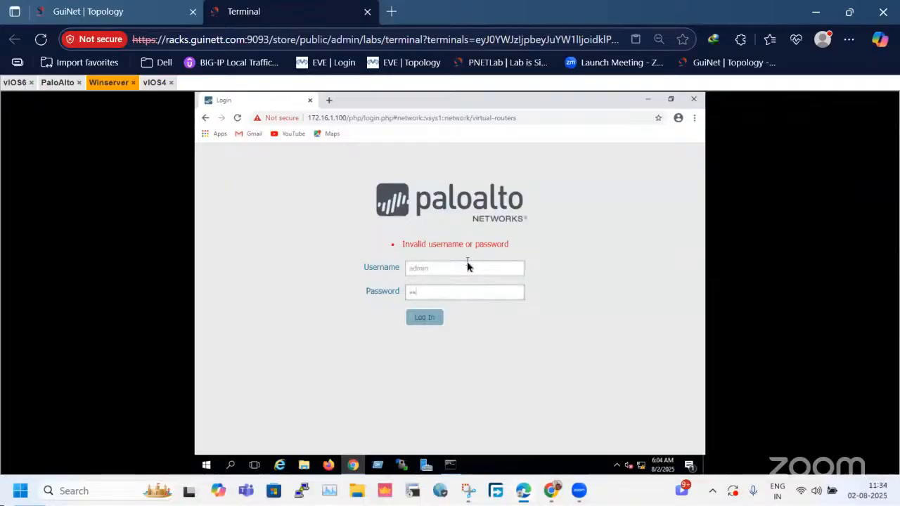
pyautogui.press('Return')
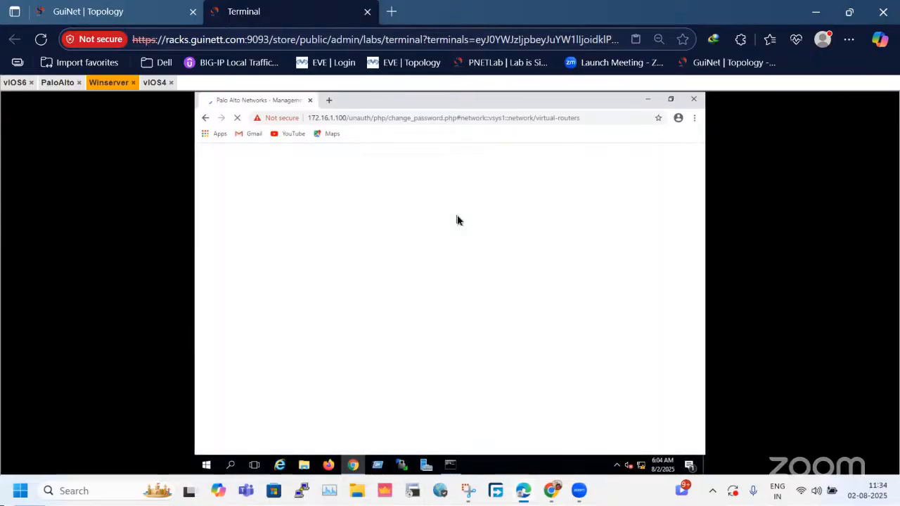
# Check the latest commit job on the PaloAlto console and return to the Winserver session.
pyautogui.click(61, 83)
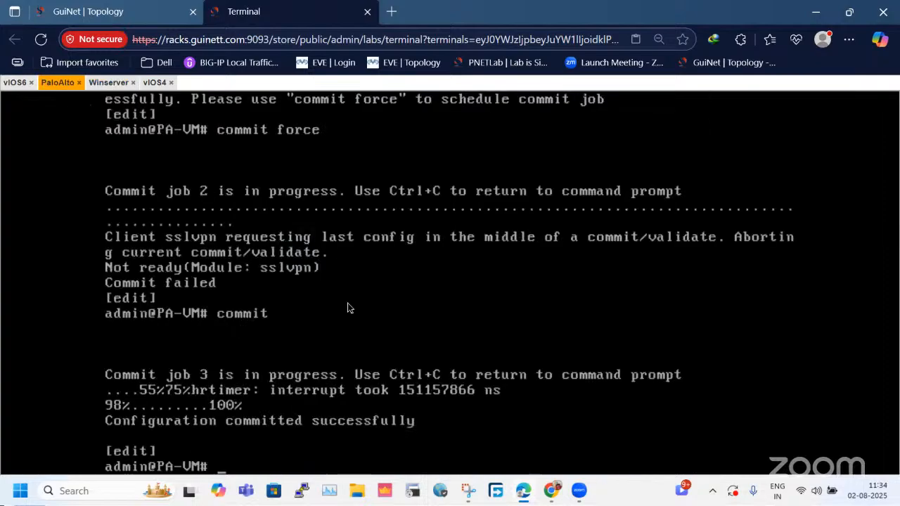
pyautogui.click(98, 83)
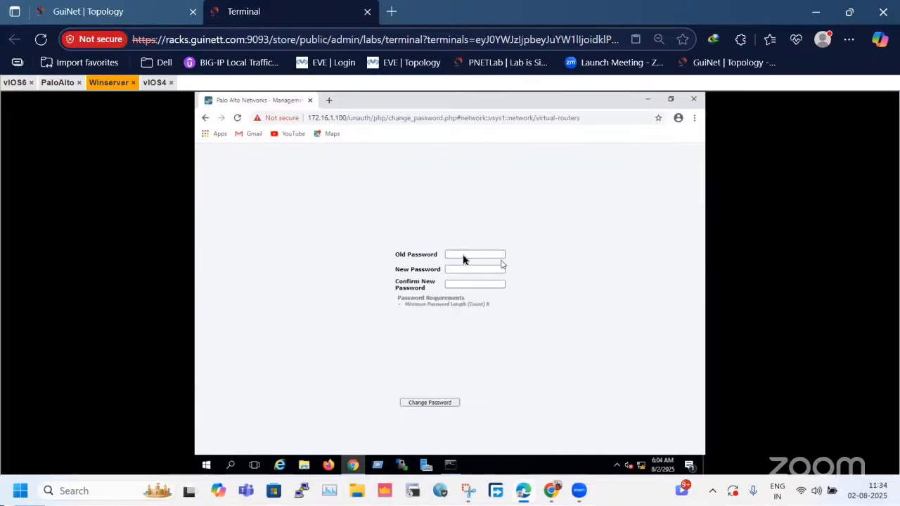
pyautogui.click(46, 84)
pyautogui.click(109, 83)
# Change the firewall's admin password by entering the old password and the new password with its confirmation.
pyautogui.write('adm')
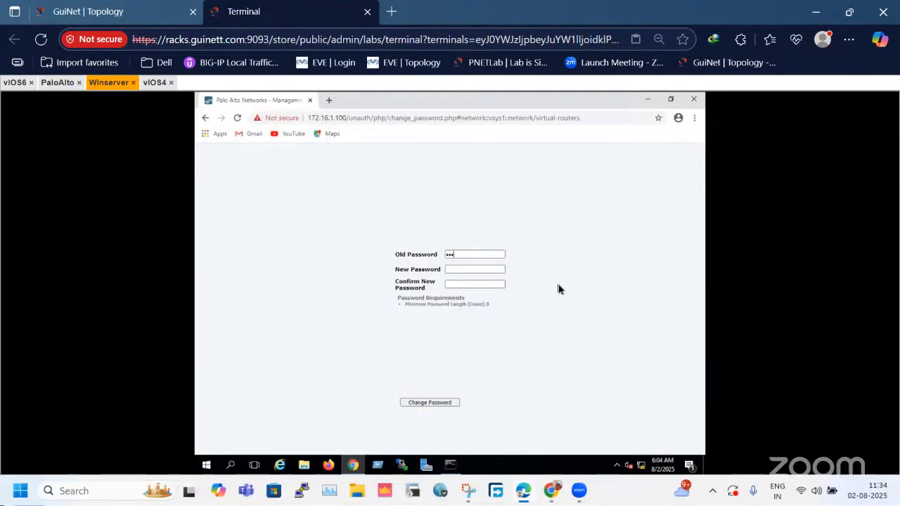
pyautogui.press('BackSpace')
pyautogui.press('BackSpace')
pyautogui.press('BackSpace')
pyautogui.write('ad3')
pyautogui.press('Tab')
pyautogui.write('Admin@123')
pyautogui.press('Return')
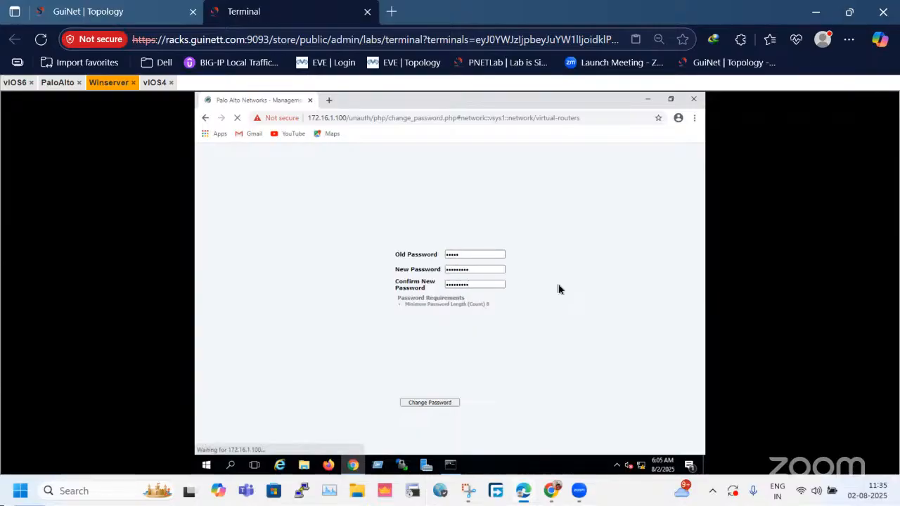
# Log in to the firewall's web interface as admin with the new account password.
pyautogui.write('admin')
pyautogui.press('Tab')
pyautogui.write('Add')
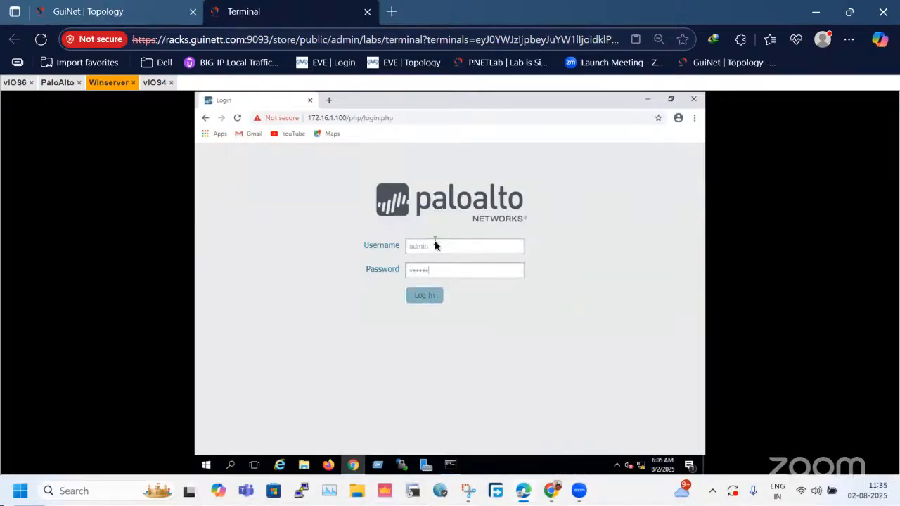
pyautogui.press('Return')
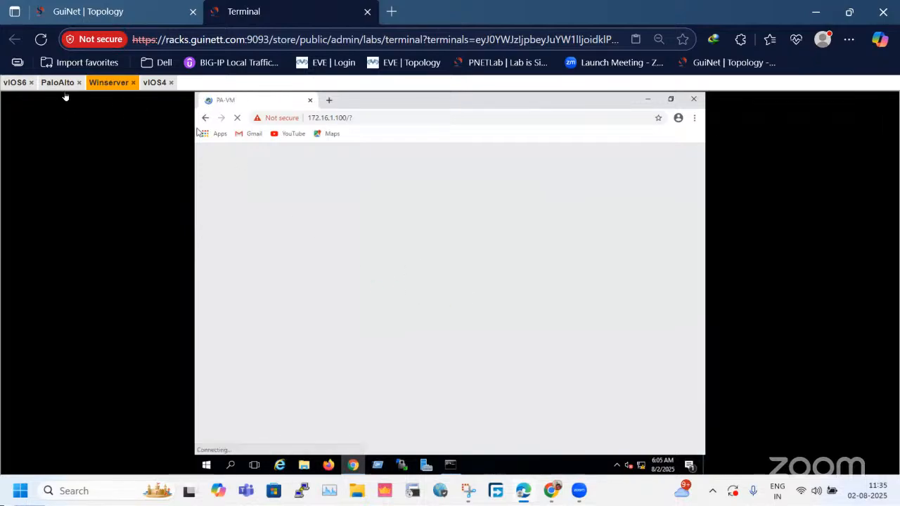
# Examine the firewall's eth1/1 and eth1/2 links and the vIOS4 and vIOS6 addresses in the lab topology.
pyautogui.click(157, 11)
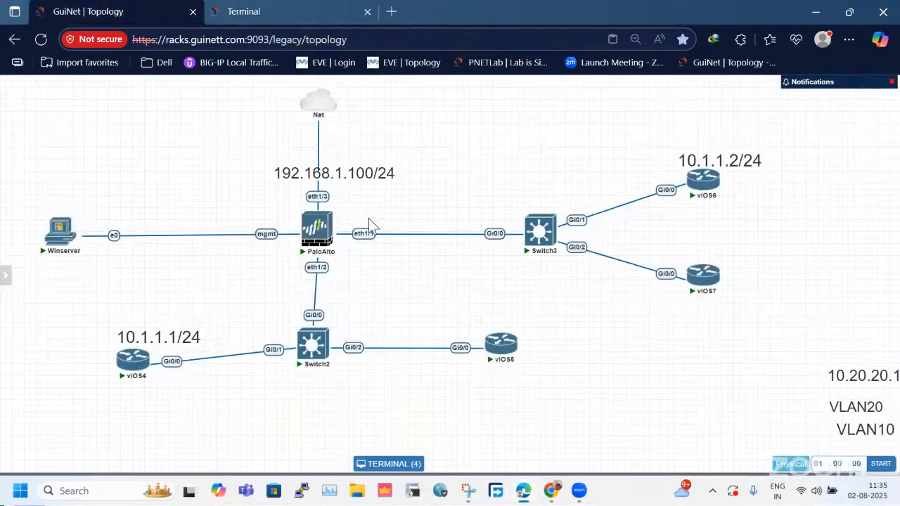
pyautogui.moveTo(368, 248); pyautogui.dragTo(320, 277)
pyautogui.moveTo(421, 197); pyautogui.dragTo(317, 296)
pyautogui.click(243, 11)
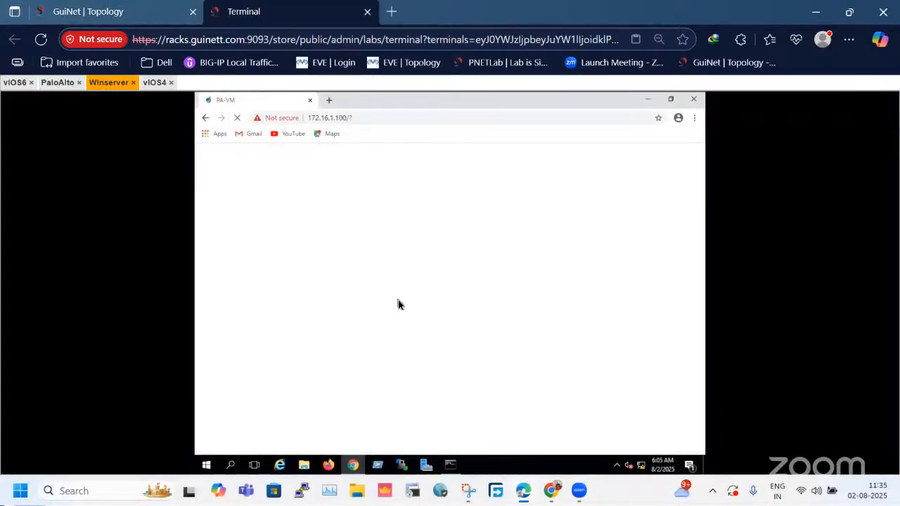
pyautogui.click(143, 9)
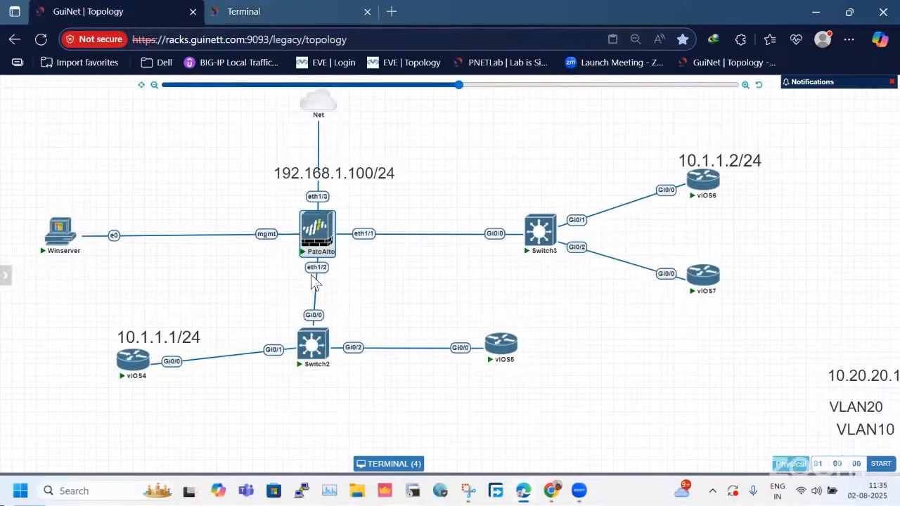
pyautogui.moveTo(236, 145); pyautogui.dragTo(456, 199)
pyautogui.moveTo(257, 281); pyautogui.dragTo(406, 223)
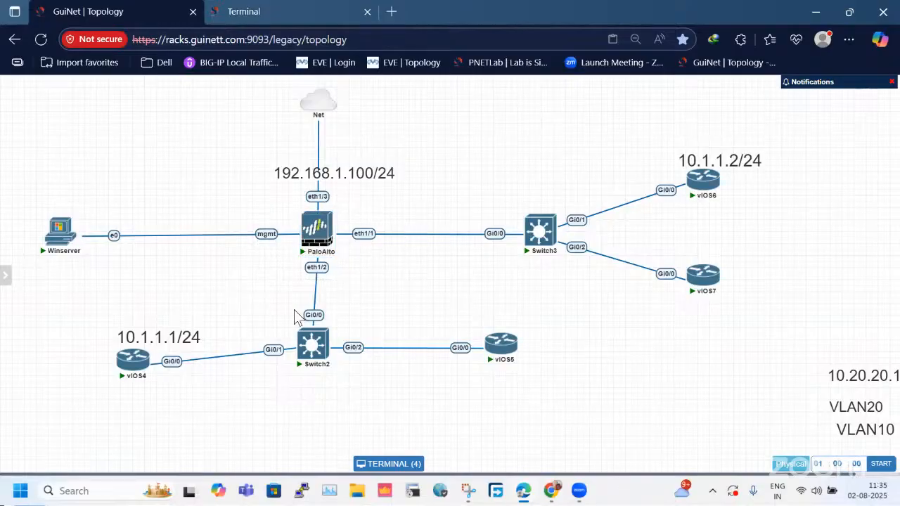
pyautogui.moveTo(316, 273); pyautogui.dragTo(416, 226)
pyautogui.moveTo(73, 342); pyautogui.dragTo(233, 373)
pyautogui.moveTo(670, 127); pyautogui.dragTo(785, 197)
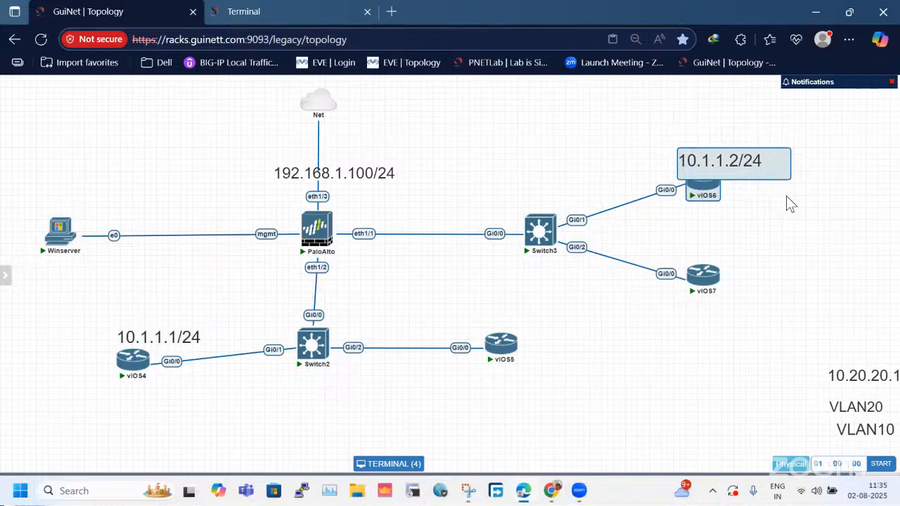
pyautogui.click(786, 196)
pyautogui.moveTo(636, 160); pyautogui.dragTo(817, 205)
pyautogui.moveTo(138, 307); pyautogui.dragTo(225, 388)
pyautogui.click(413, 297)
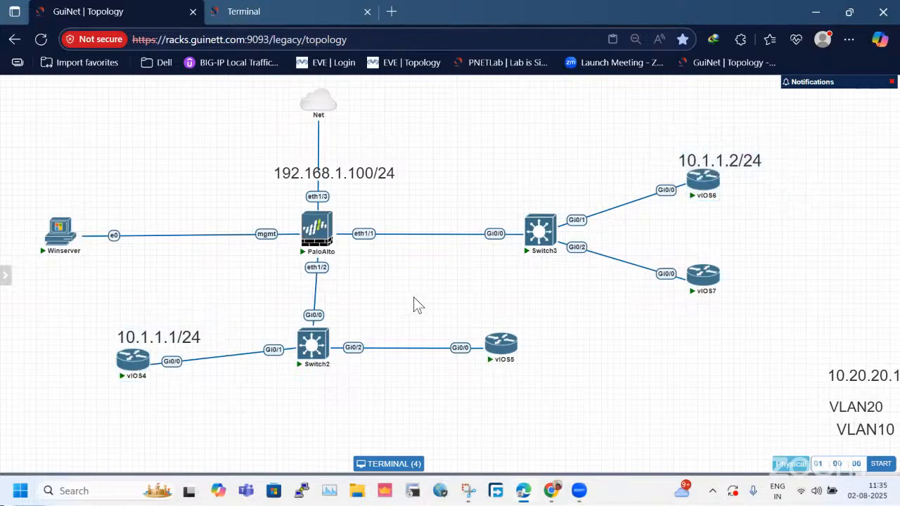
# Start a new security zone named L2-Zone in the firewall's network settings, checking the eth1/1 link in the lab topology.
pyautogui.click(260, 9)
pyautogui.click(620, 419)
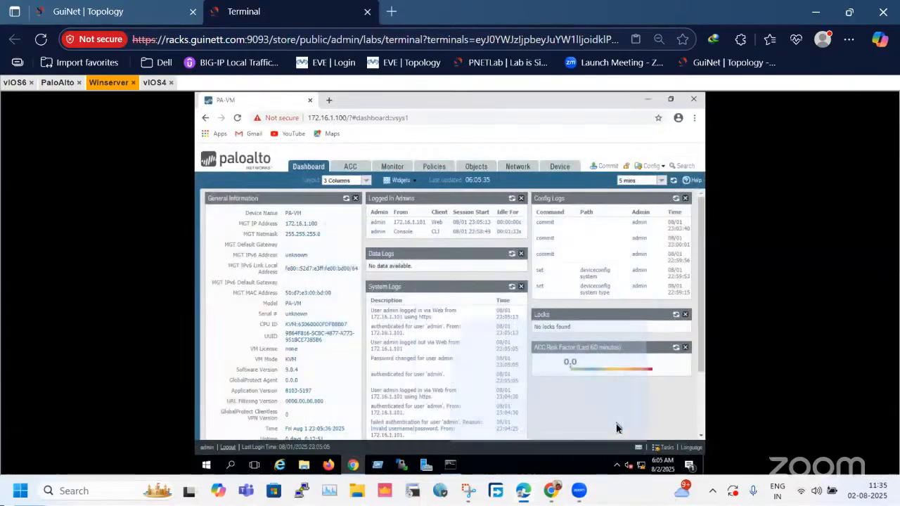
pyautogui.click(517, 171)
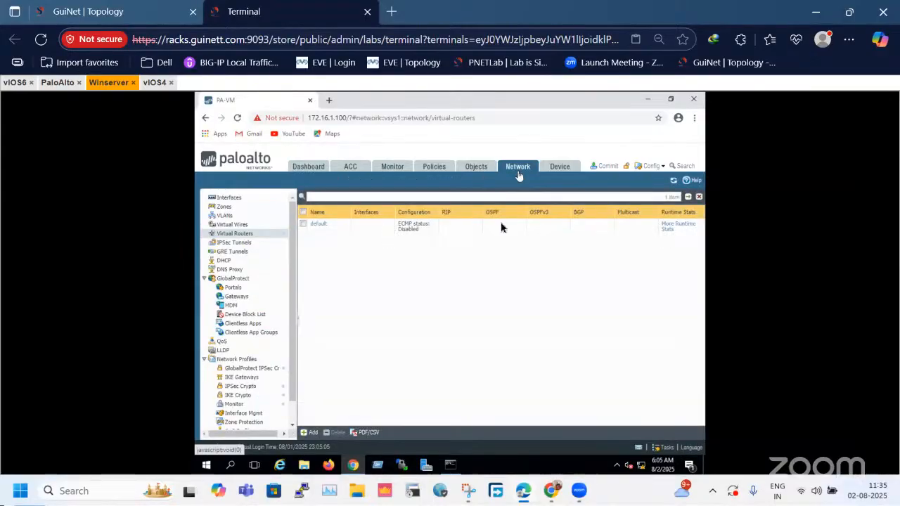
pyautogui.click(246, 208)
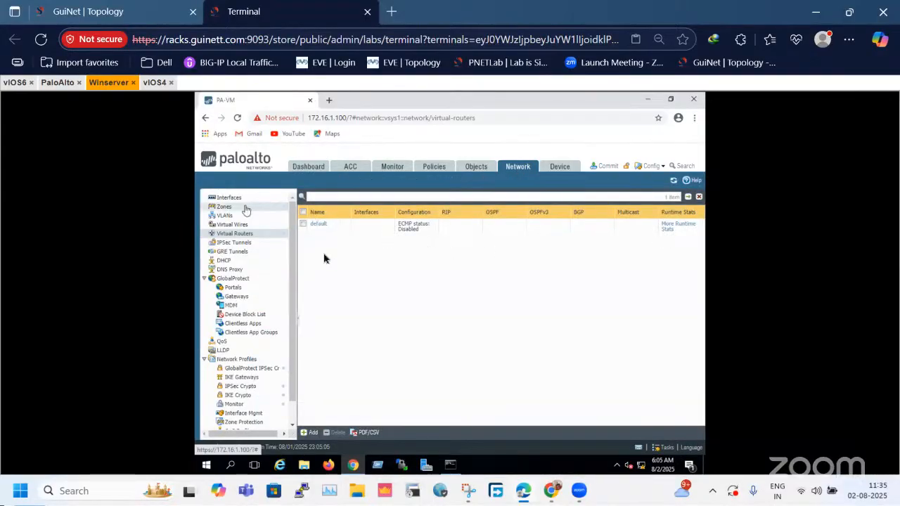
pyautogui.click(308, 433)
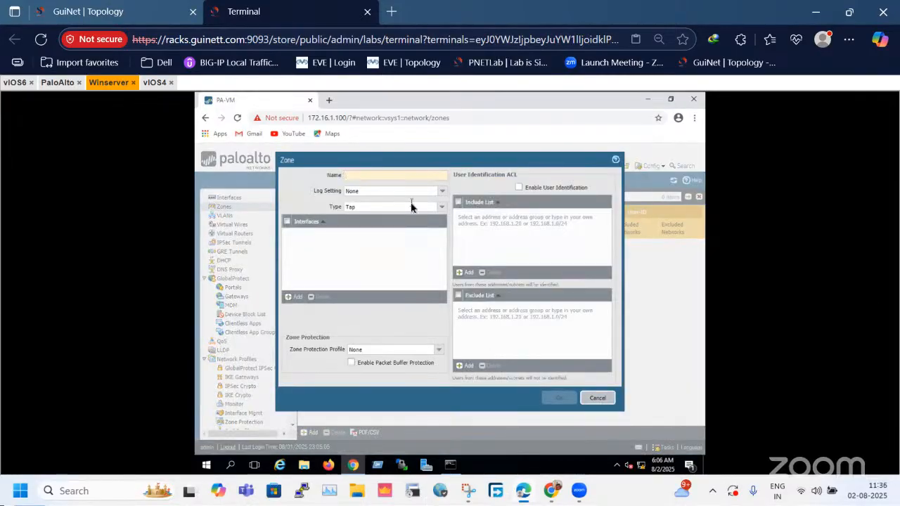
pyautogui.write('L2-Zone')
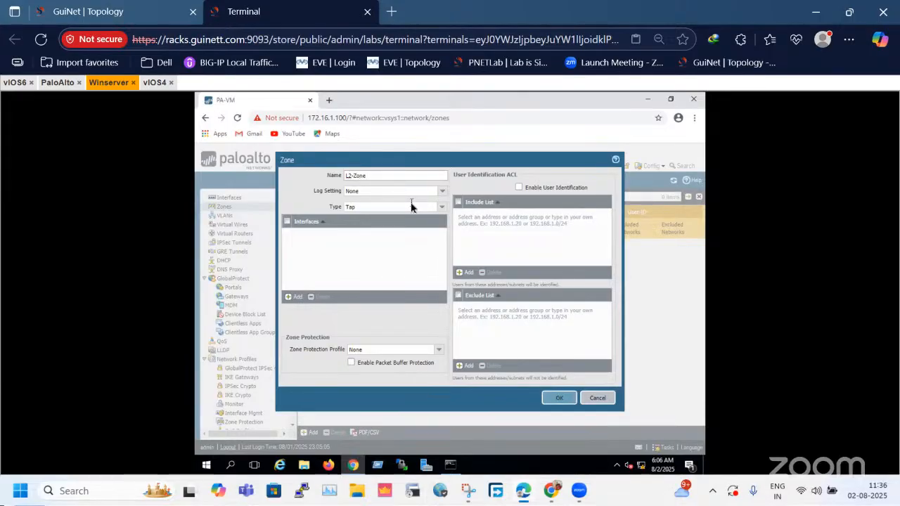
pyautogui.click(173, 13)
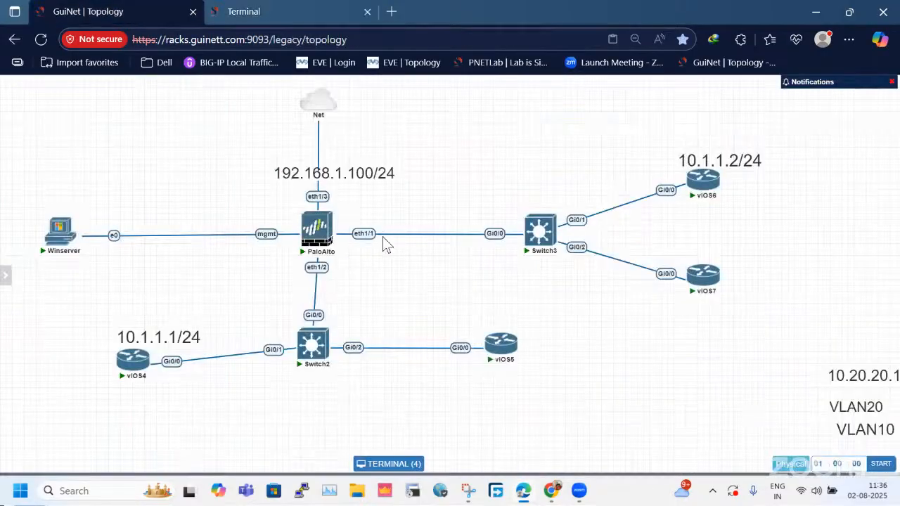
pyautogui.click(239, 11)
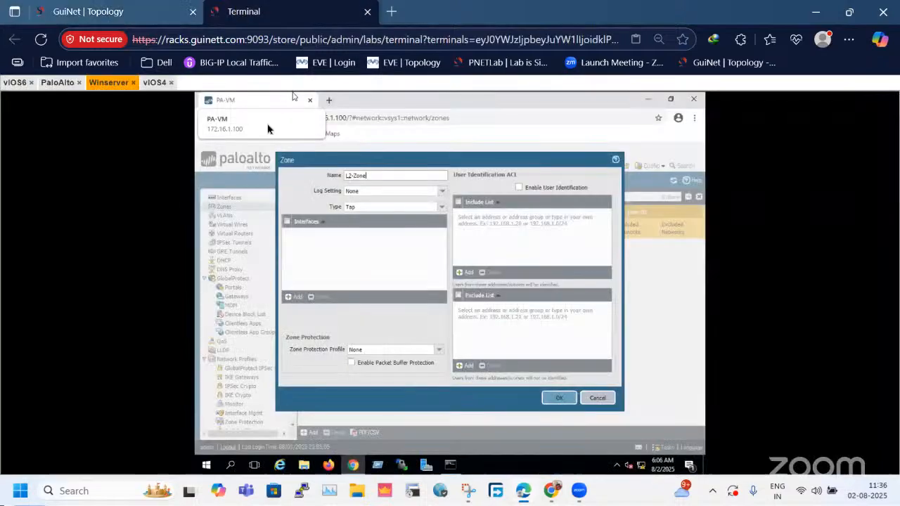
# Set the L2-Zone type to Layer2 and save the zone.
pyautogui.click(440, 206)
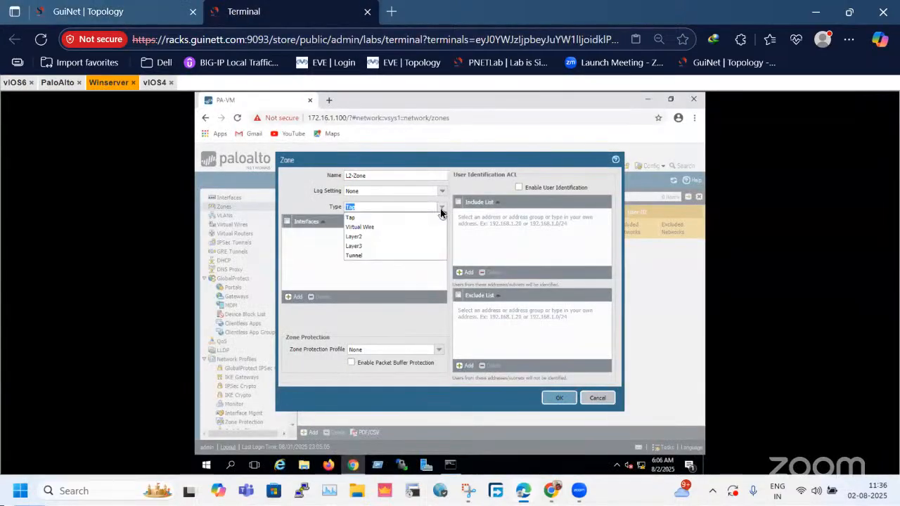
pyautogui.click(422, 237)
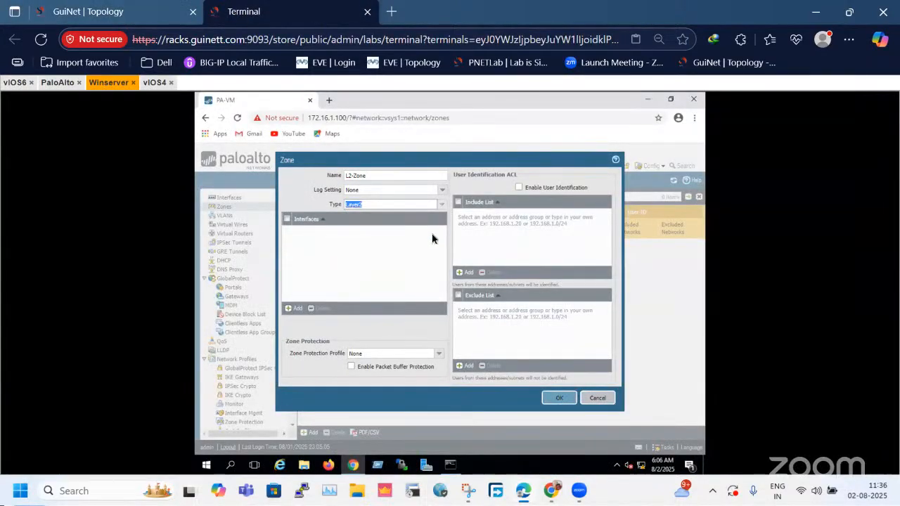
pyautogui.click(289, 203)
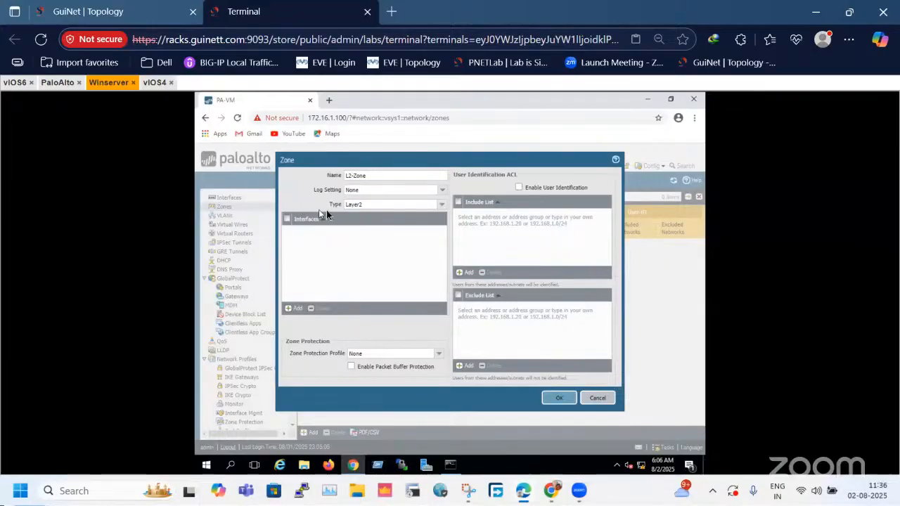
pyautogui.click(553, 396)
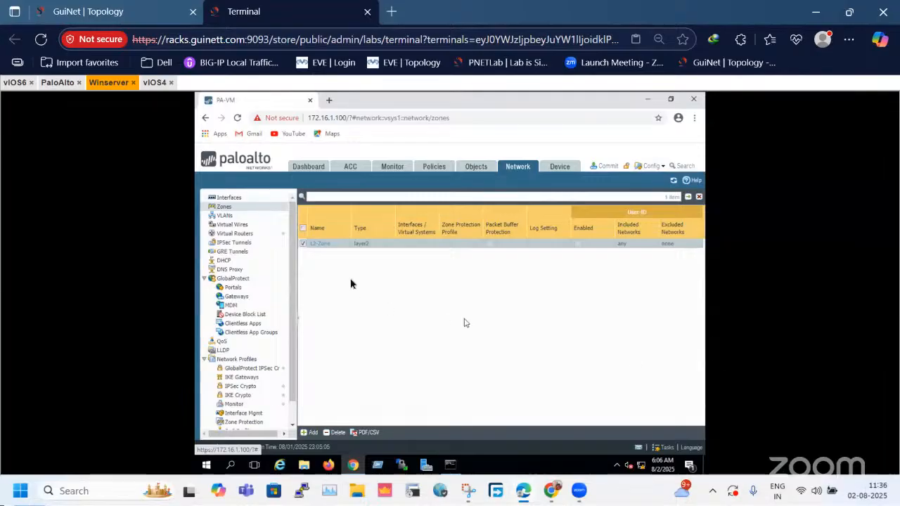
# Open ethernet1/1 for editing and set its interface type to Layer2.
pyautogui.click(243, 197)
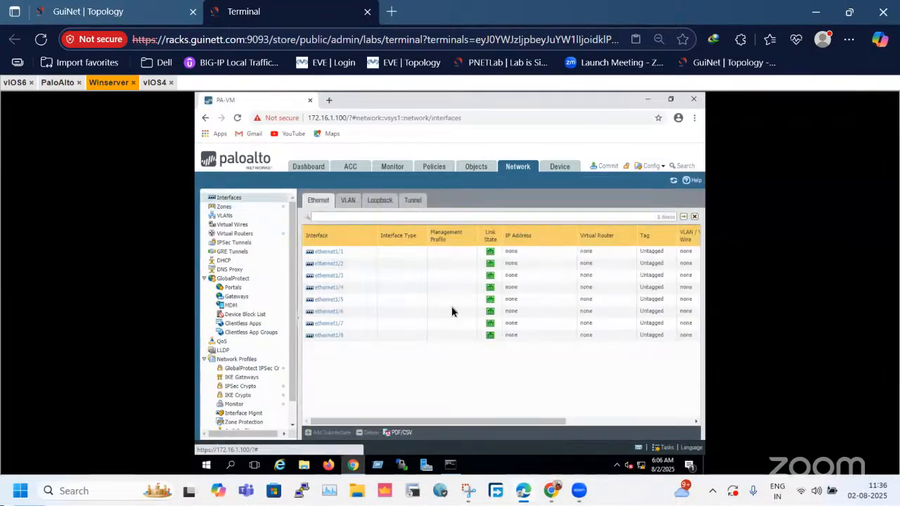
pyautogui.click(103, 8)
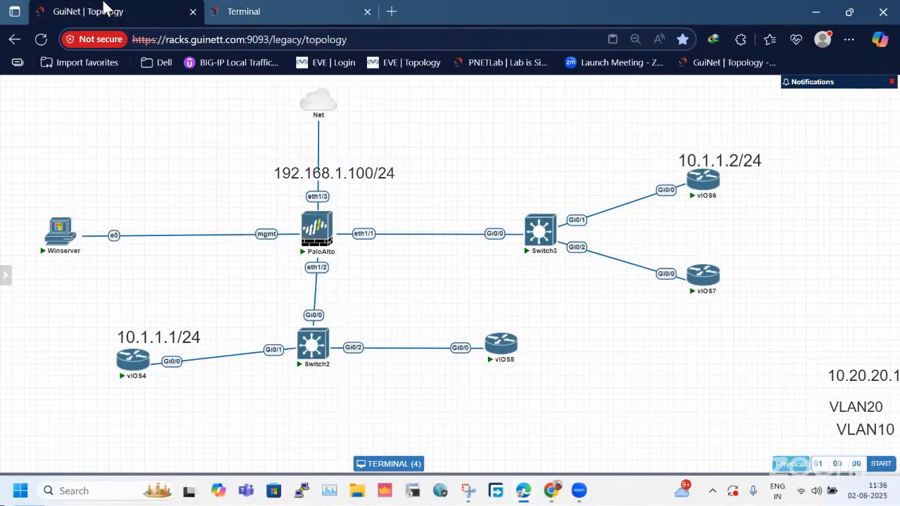
pyautogui.click(257, 8)
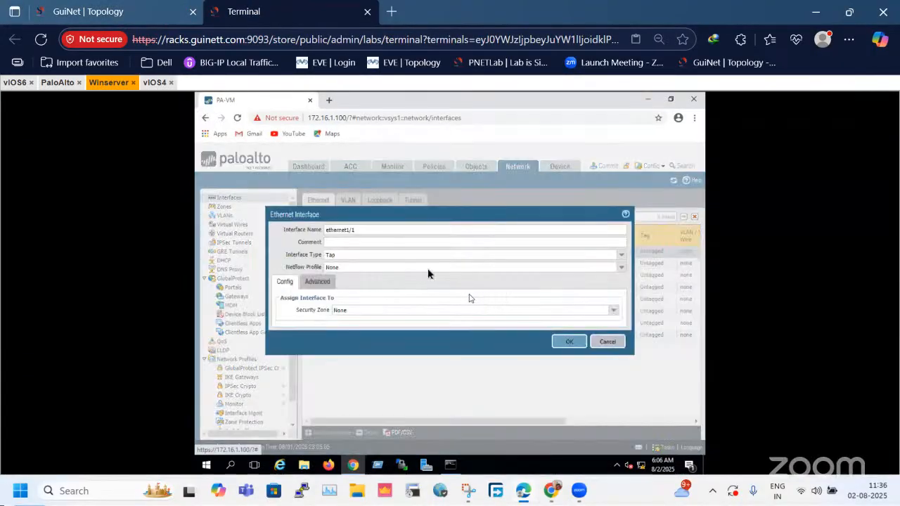
pyautogui.click(613, 256)
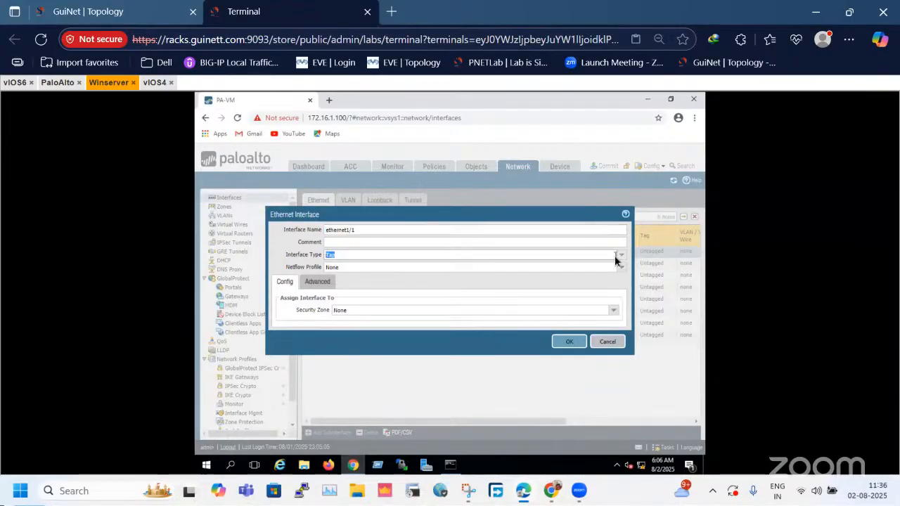
pyautogui.click(616, 257)
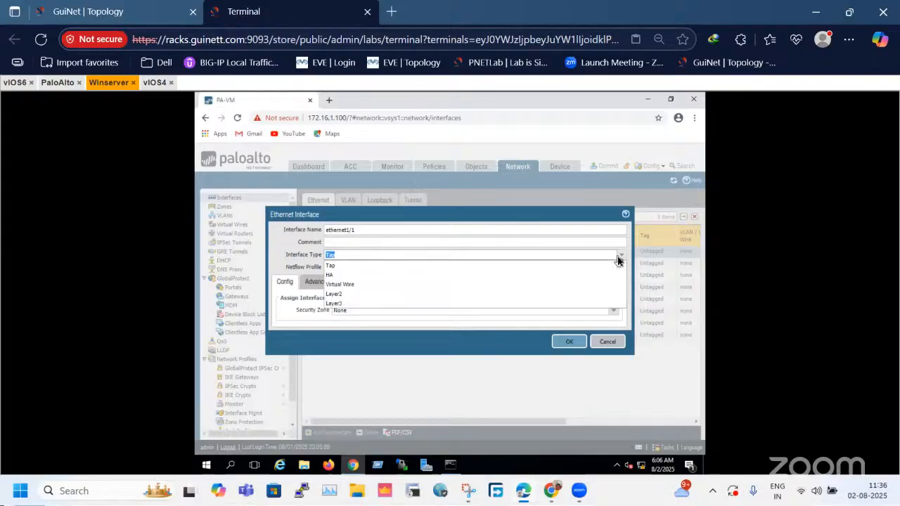
pyautogui.click(355, 295)
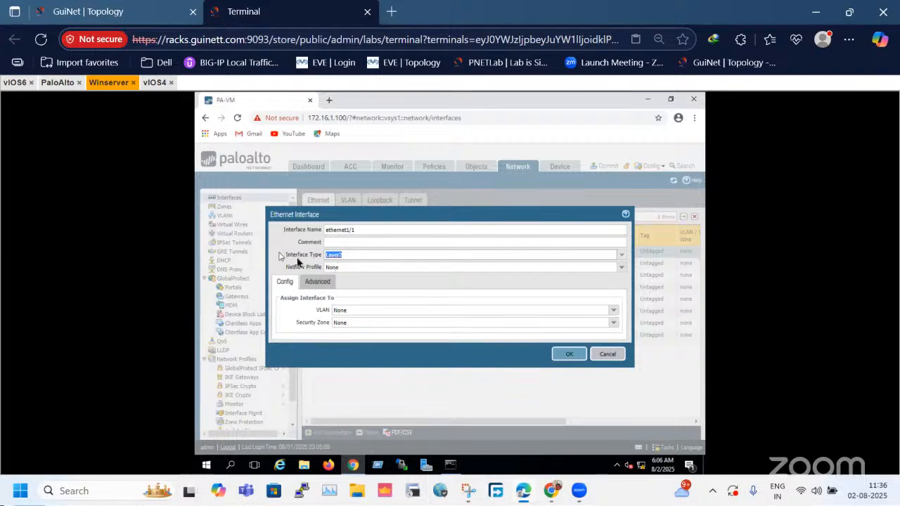
# Review ethernet1/1's configuration and advanced link settings, and assign the interface to a new VLAN named 10.
pyautogui.moveTo(308, 314); pyautogui.dragTo(324, 311)
pyautogui.click(307, 323)
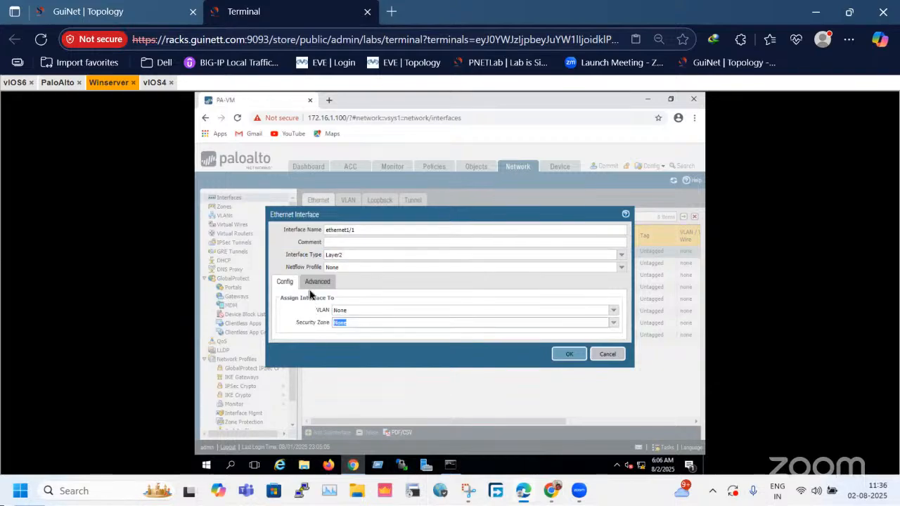
pyautogui.click(313, 282)
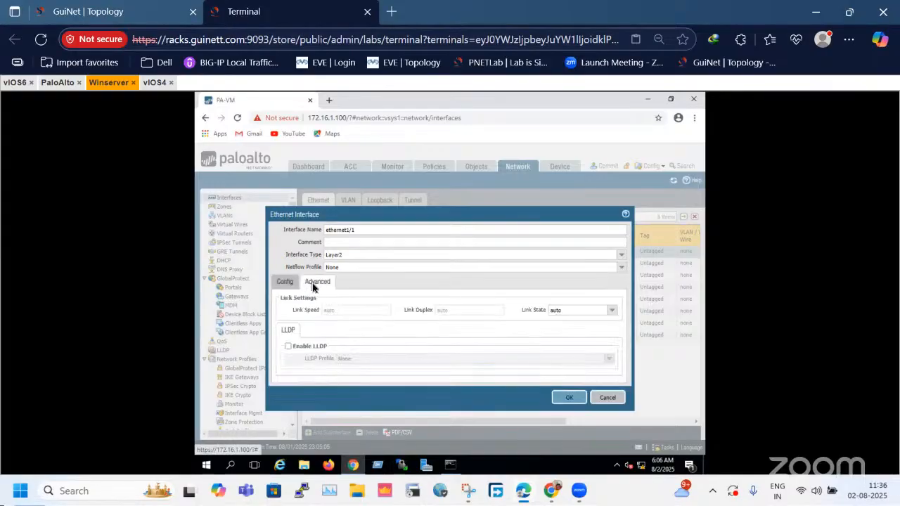
pyautogui.click(294, 284)
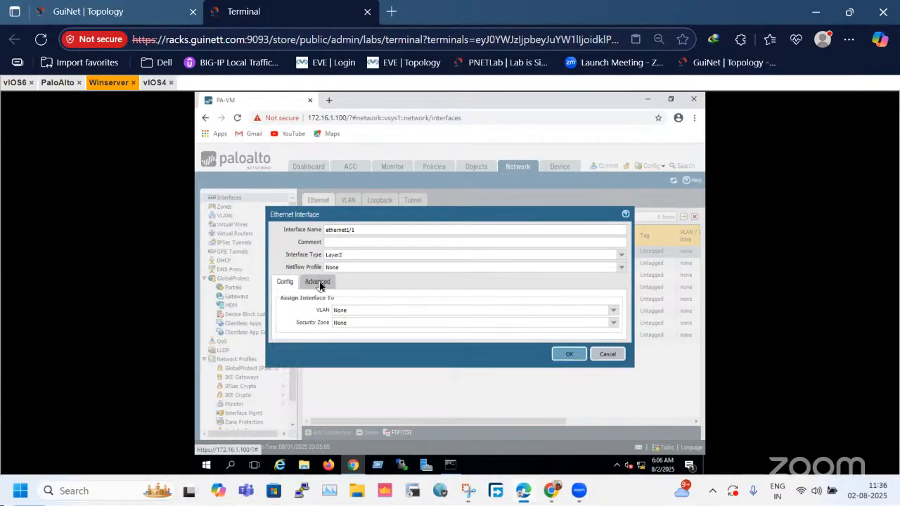
pyautogui.click(319, 283)
pyautogui.click(285, 282)
pyautogui.click(613, 313)
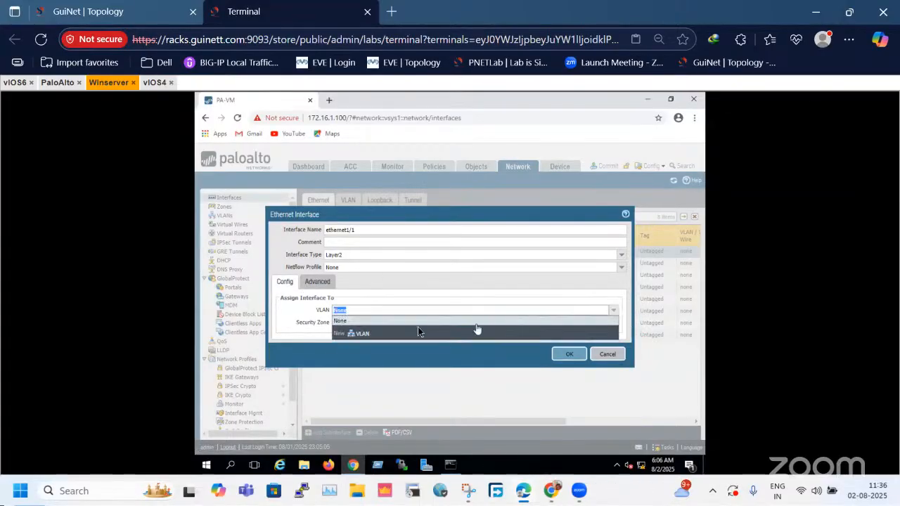
pyautogui.click(362, 336)
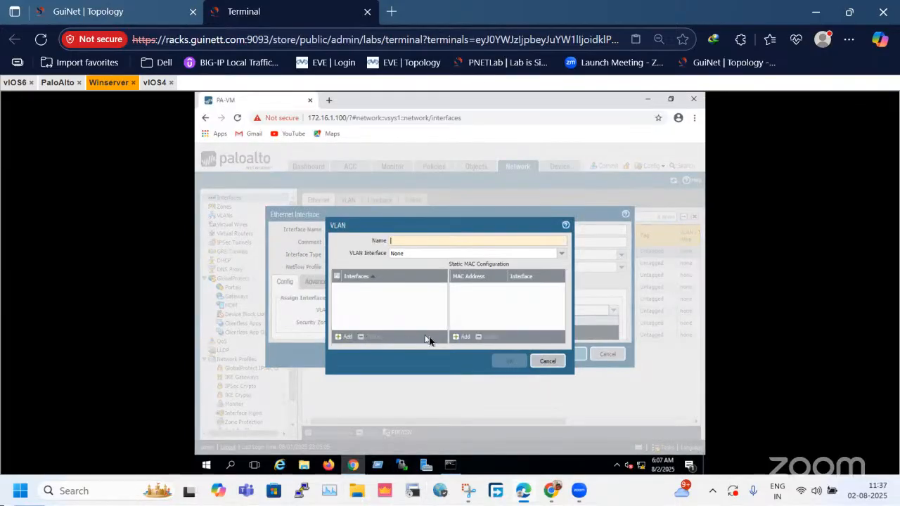
pyautogui.write('0')
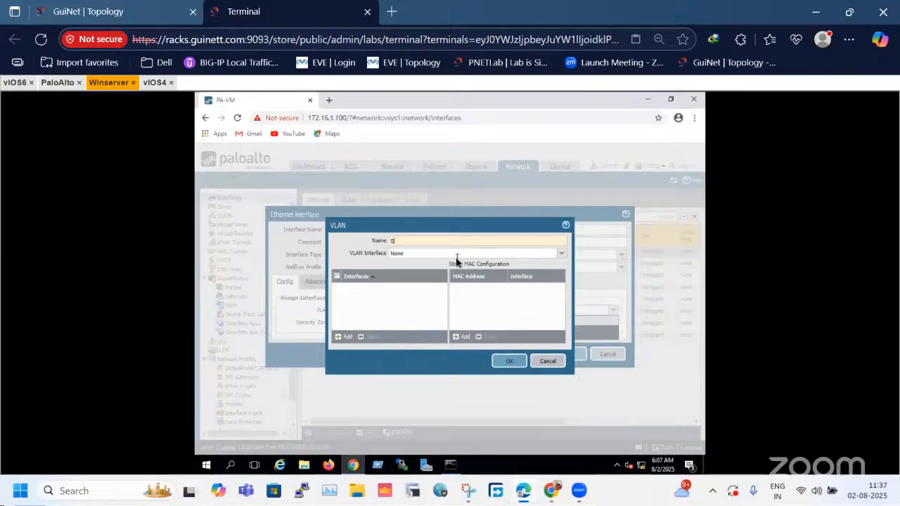
pyautogui.press('BackSpace')
pyautogui.write('10')
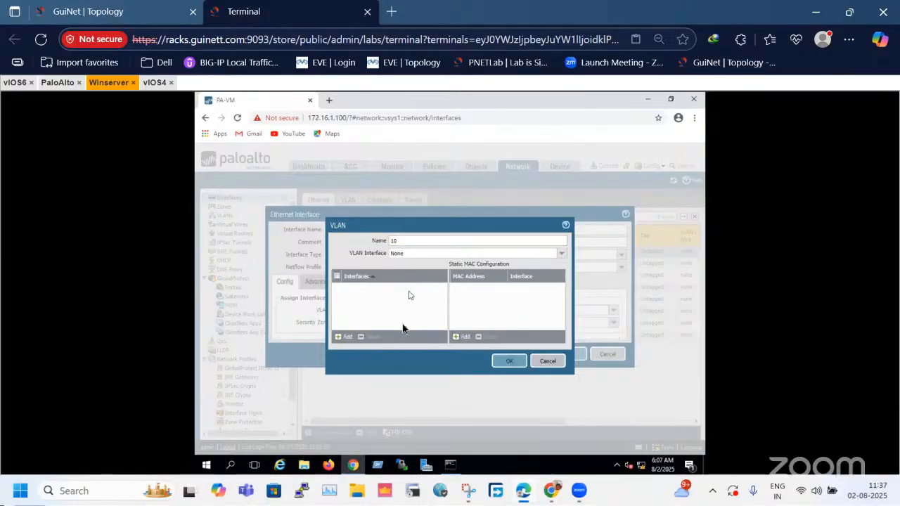
pyautogui.click(503, 364)
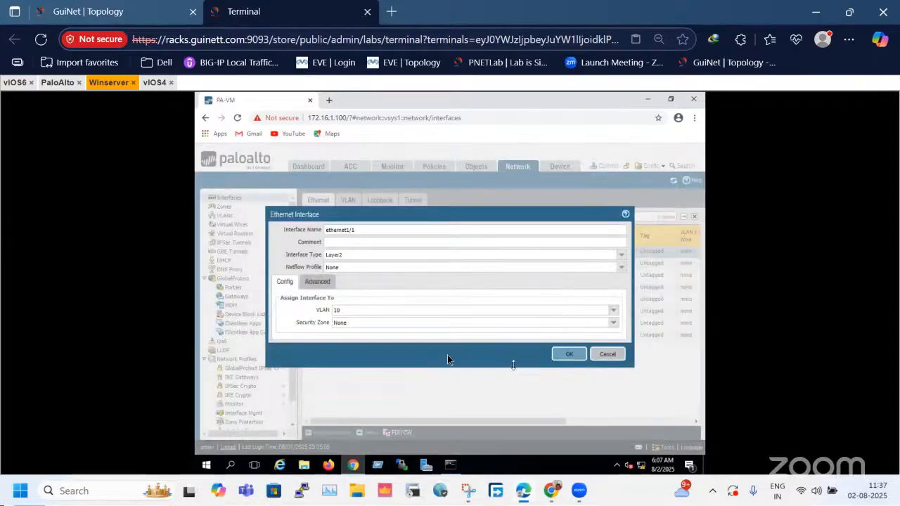
# Assign ethernet1/1 to the L2-Zone security zone and save the interface.
pyautogui.click(327, 321)
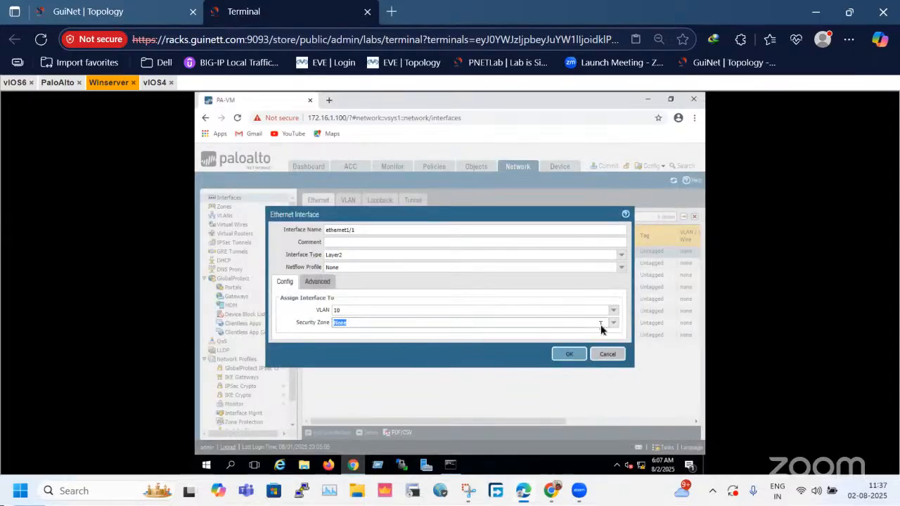
pyautogui.click(612, 326)
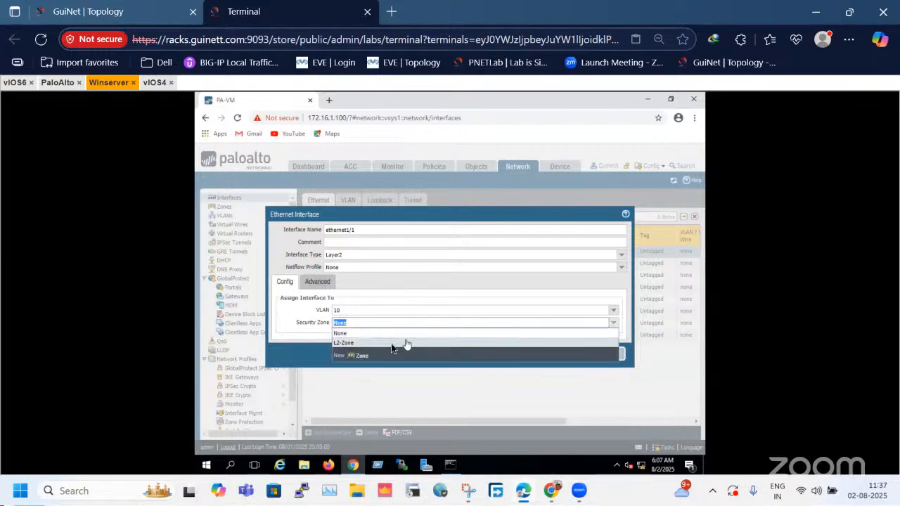
pyautogui.click(374, 344)
pyautogui.click(374, 345)
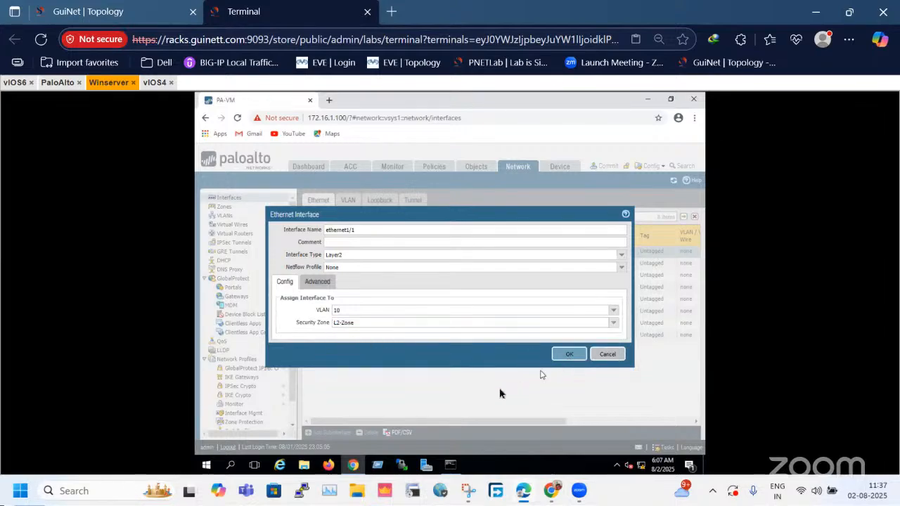
pyautogui.click(569, 355)
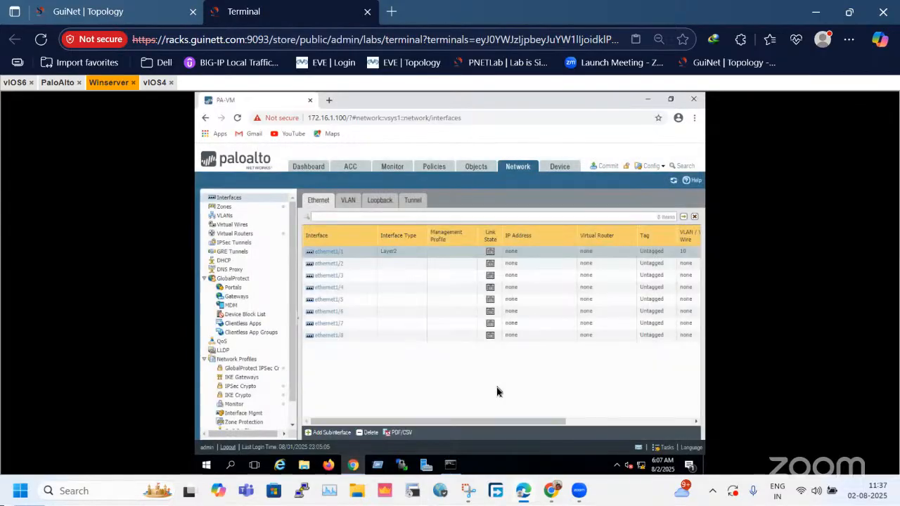
# Check the firewall's links in the lab topology, open ethernet1/2 for editing and set its interface type to Layer2.
pyautogui.click(91, 12)
pyautogui.click(320, 231)
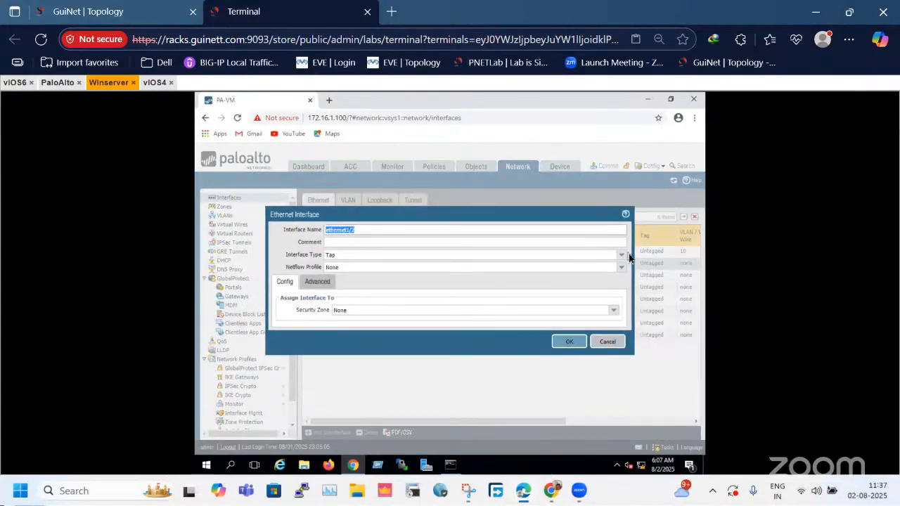
pyautogui.click(625, 256)
pyautogui.click(444, 295)
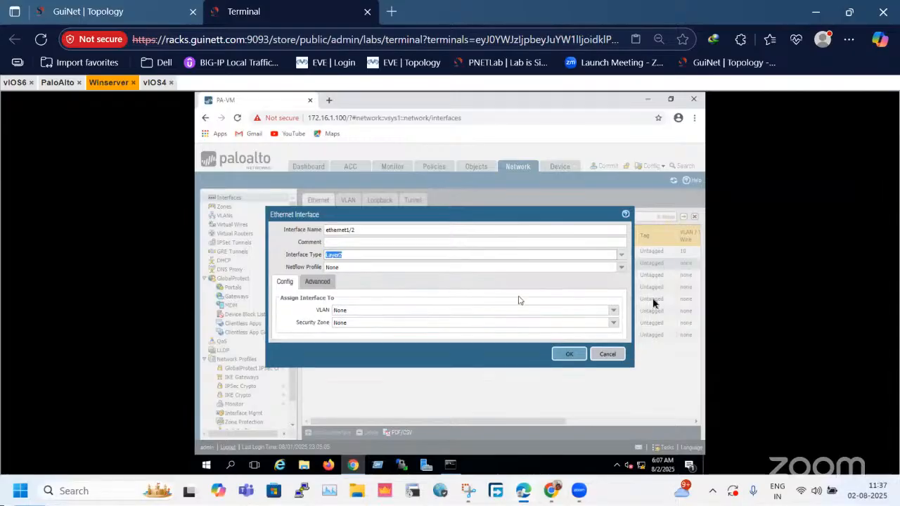
pyautogui.click(613, 310)
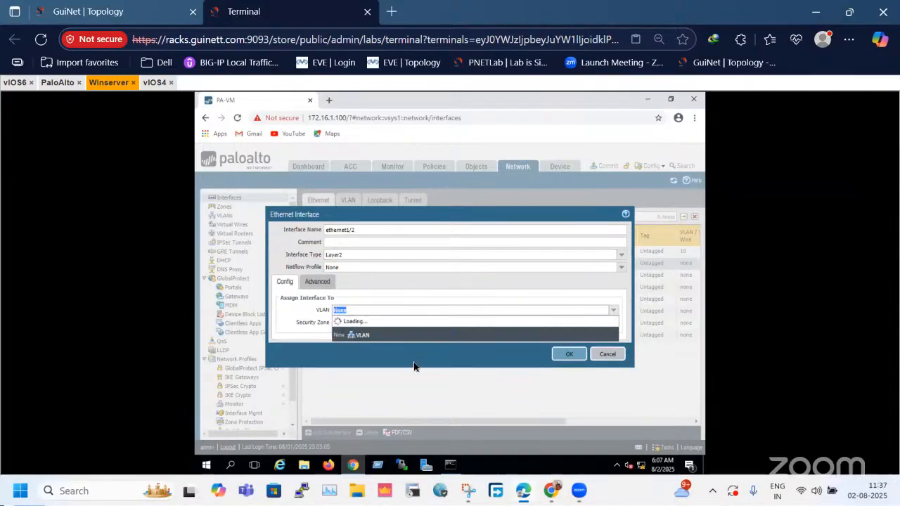
pyautogui.click(364, 347)
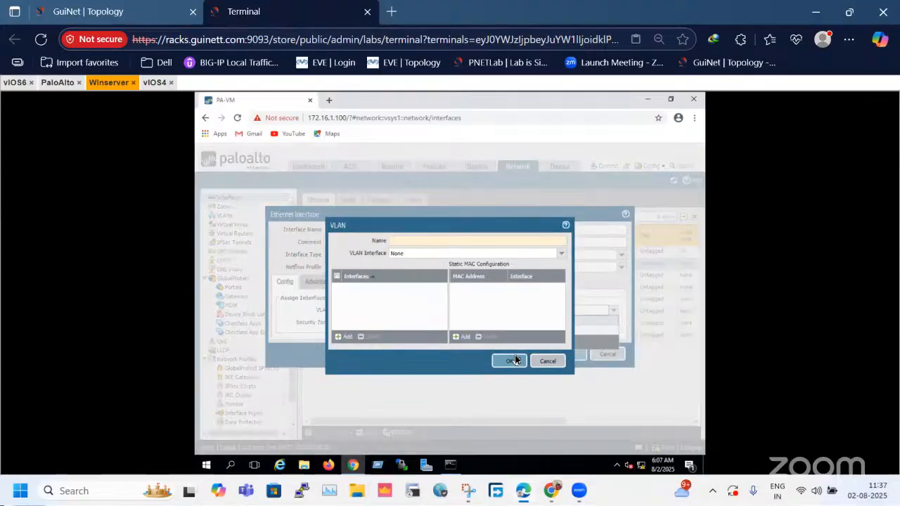
pyautogui.click(549, 361)
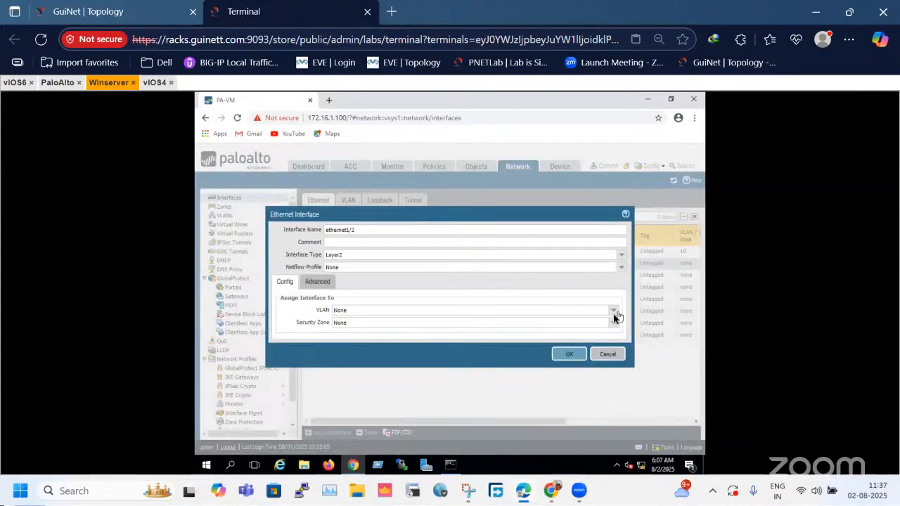
# Assign ethernet1/2 to the existing VLAN 10.
pyautogui.click(613, 314)
pyautogui.click(352, 336)
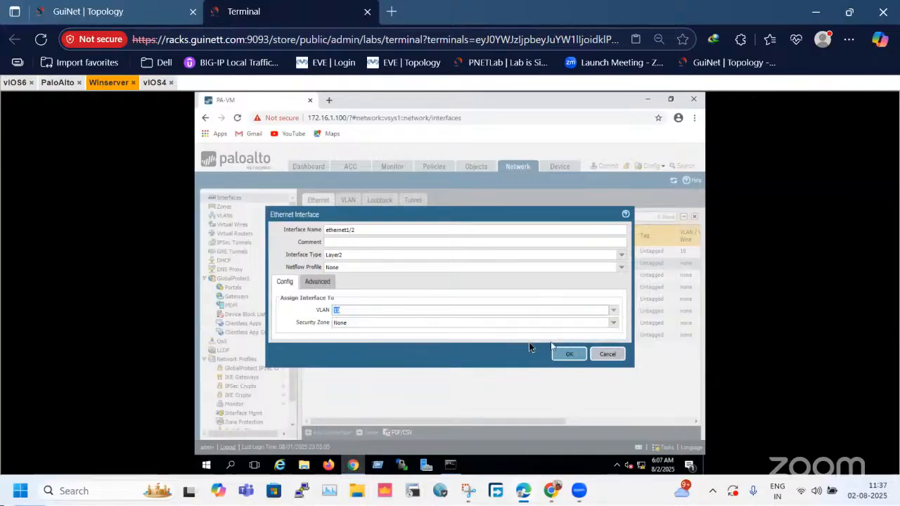
# Assign ethernet1/2 to the L2-Zone security zone, review its advanced link settings and save the interface.
pyautogui.click(347, 338)
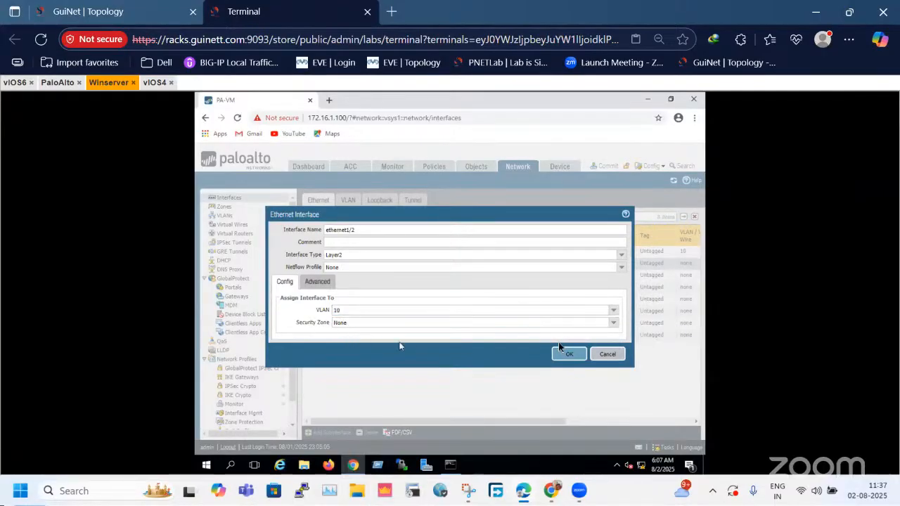
pyautogui.click(613, 323)
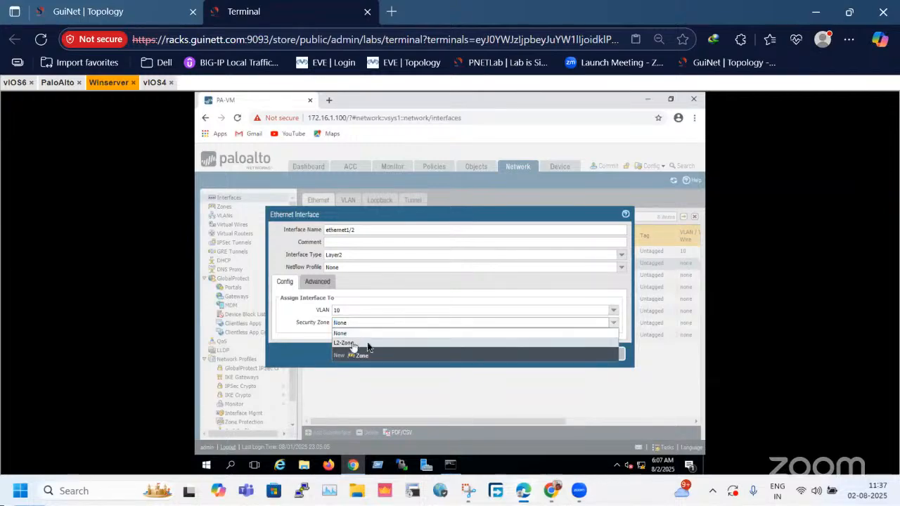
pyautogui.click(352, 342)
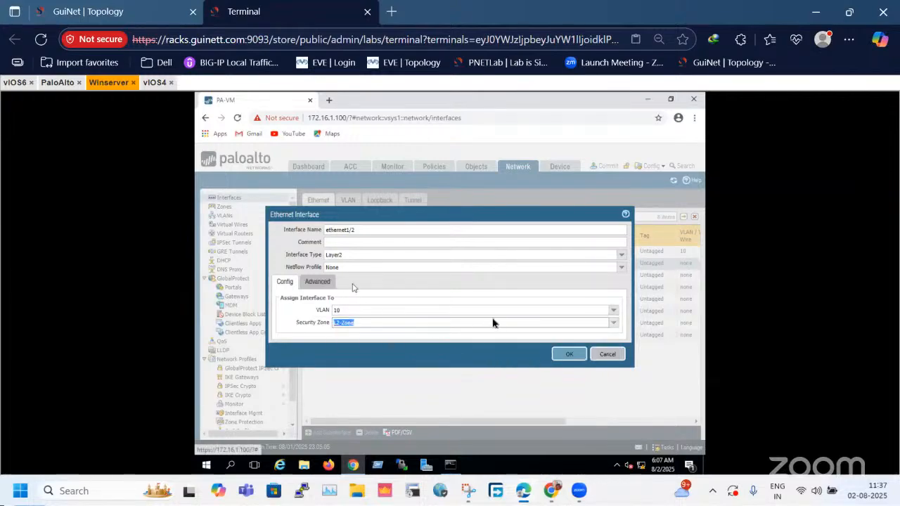
pyautogui.click(331, 283)
pyautogui.click(288, 281)
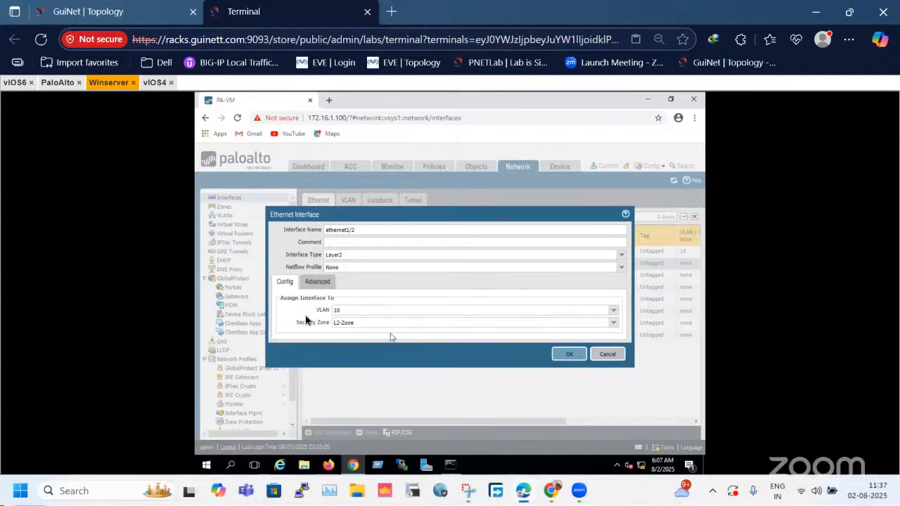
pyautogui.click(317, 282)
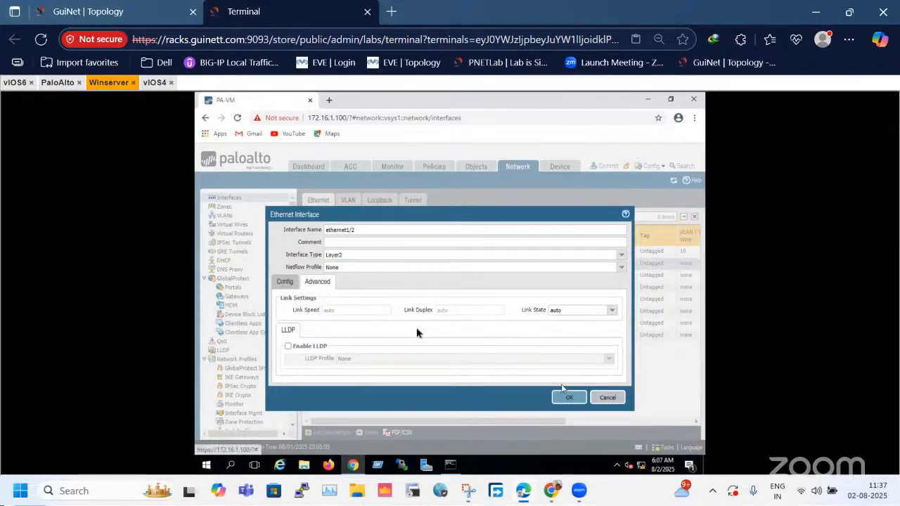
pyautogui.click(284, 281)
pyautogui.click(575, 359)
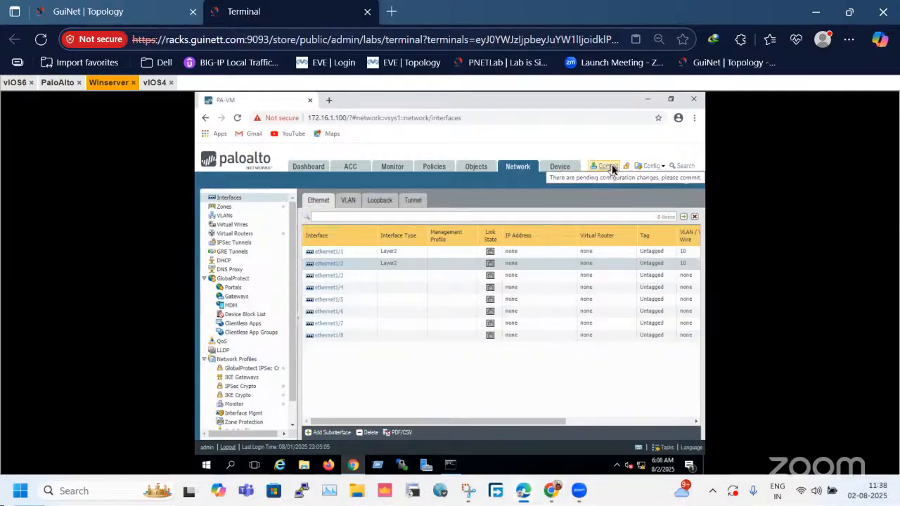
# Examine VLAN 10's settings and member interfaces, comparing them with the firewall's links and router addresses in the lab topology.
pyautogui.click(122, 10)
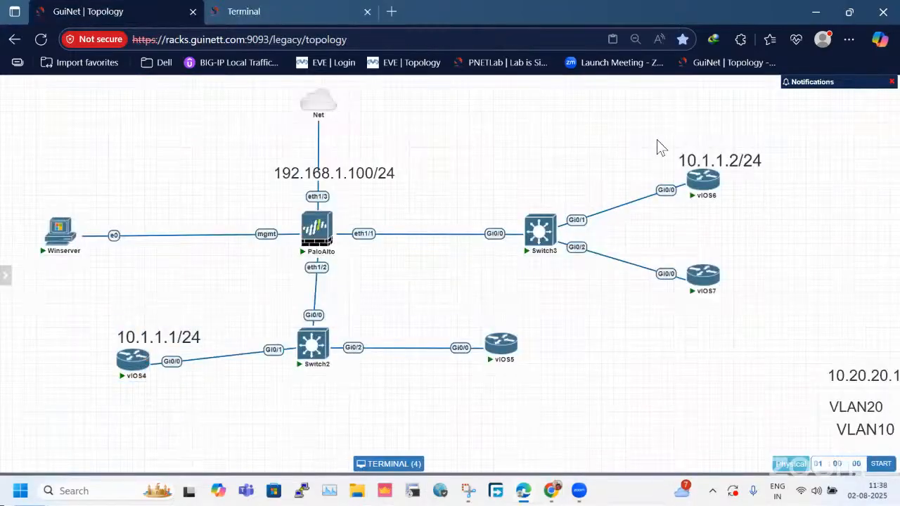
pyautogui.moveTo(657, 139); pyautogui.dragTo(749, 213)
pyautogui.click(243, 11)
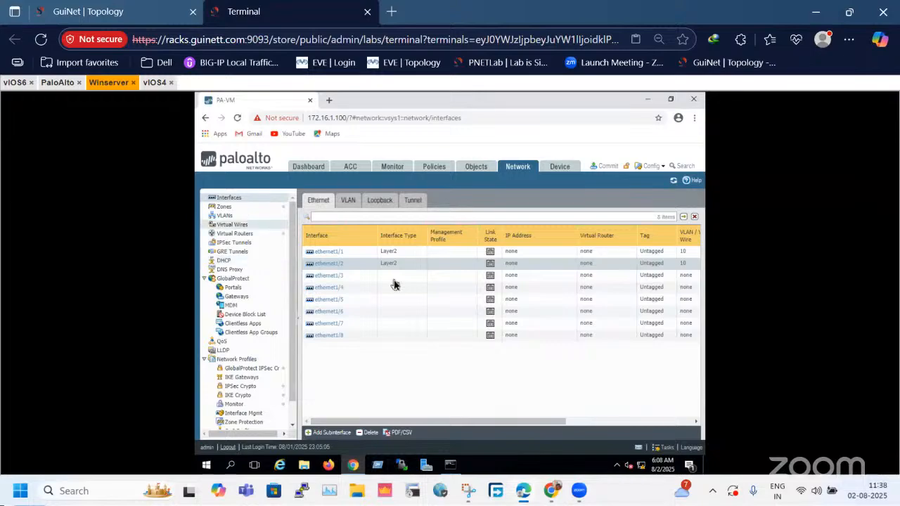
pyautogui.click(230, 216)
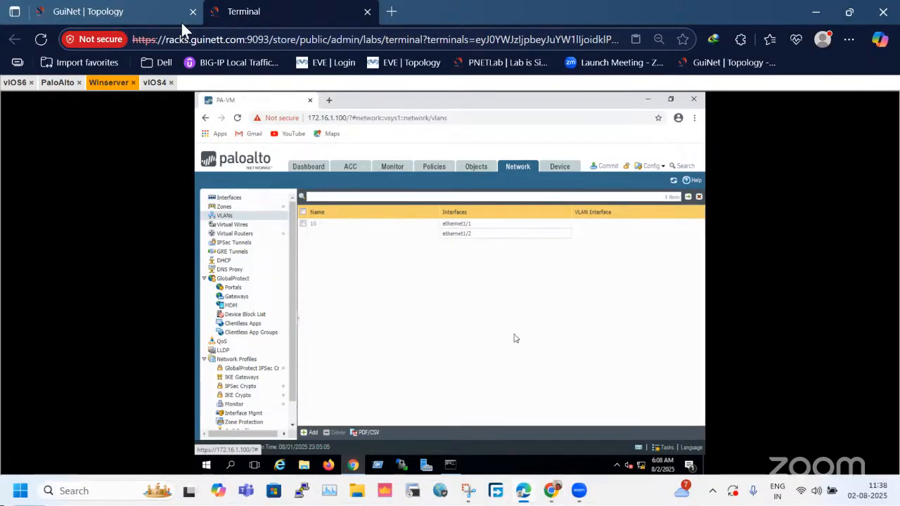
pyautogui.click(135, 12)
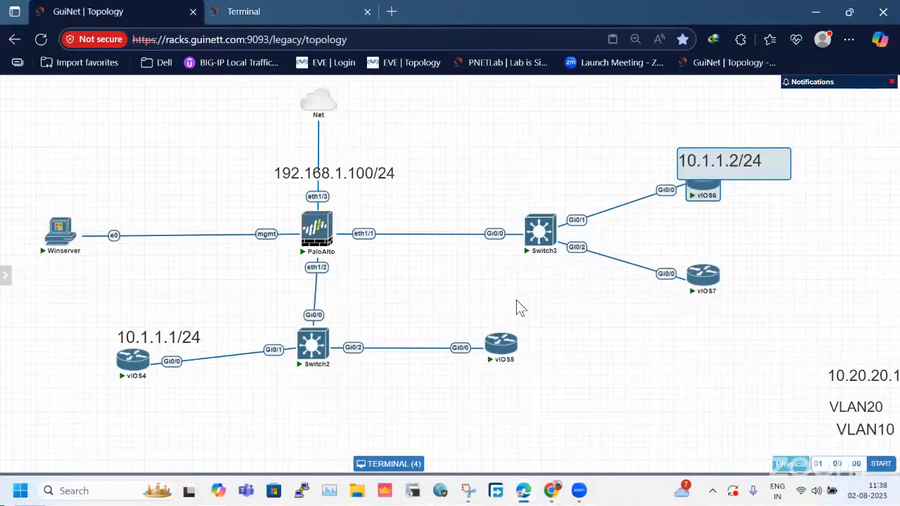
pyautogui.click(311, 15)
pyautogui.click(141, 12)
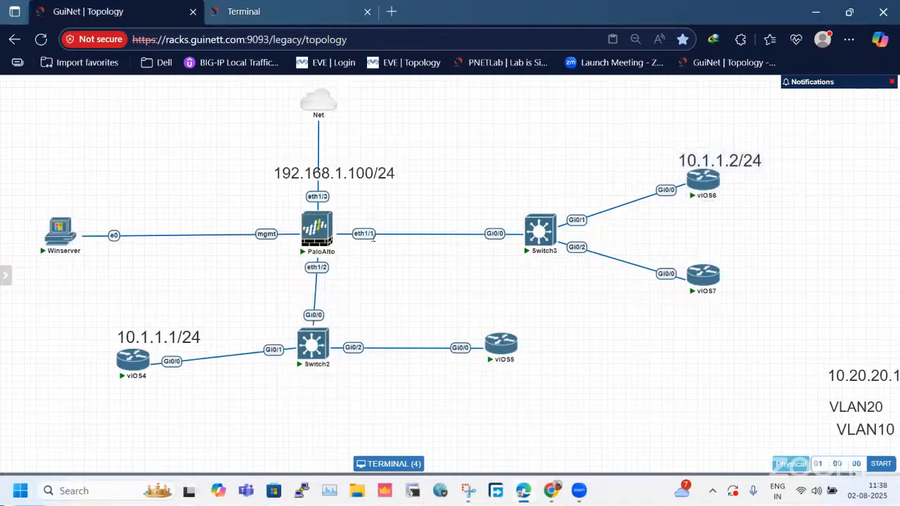
pyautogui.moveTo(378, 260); pyautogui.dragTo(378, 260)
pyautogui.moveTo(249, 259); pyautogui.dragTo(376, 259)
pyautogui.click(281, 12)
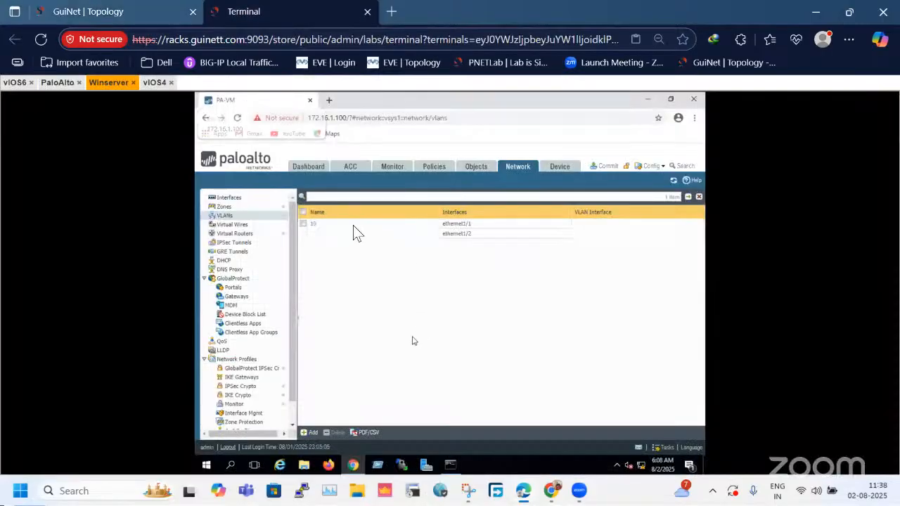
pyautogui.click(312, 224)
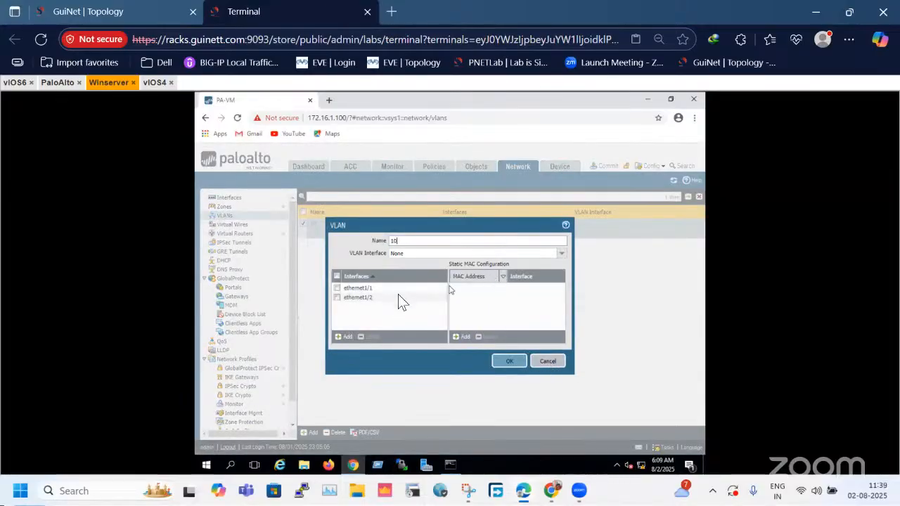
pyautogui.click(539, 361)
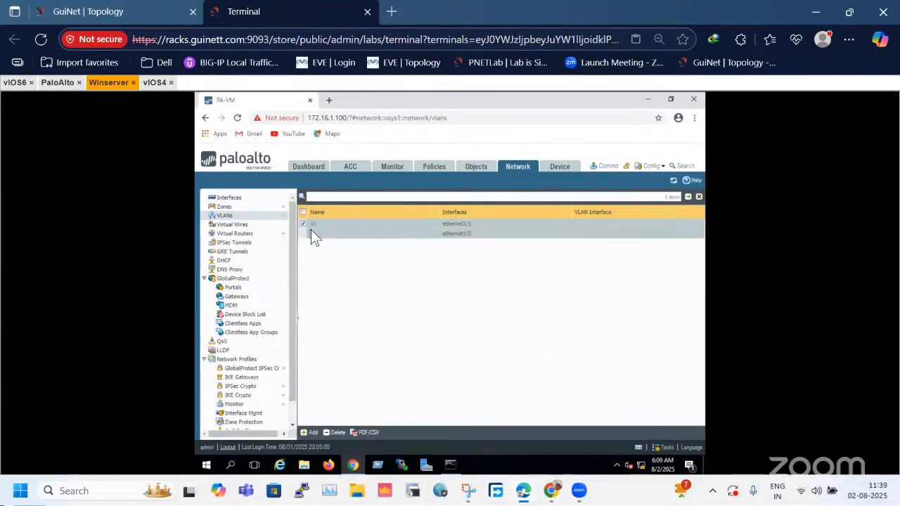
# Commit the pending firewall configuration changes and check the vIOS4 and vIOS6 endpoints in the lab topology while the commit runs.
pyautogui.click(609, 167)
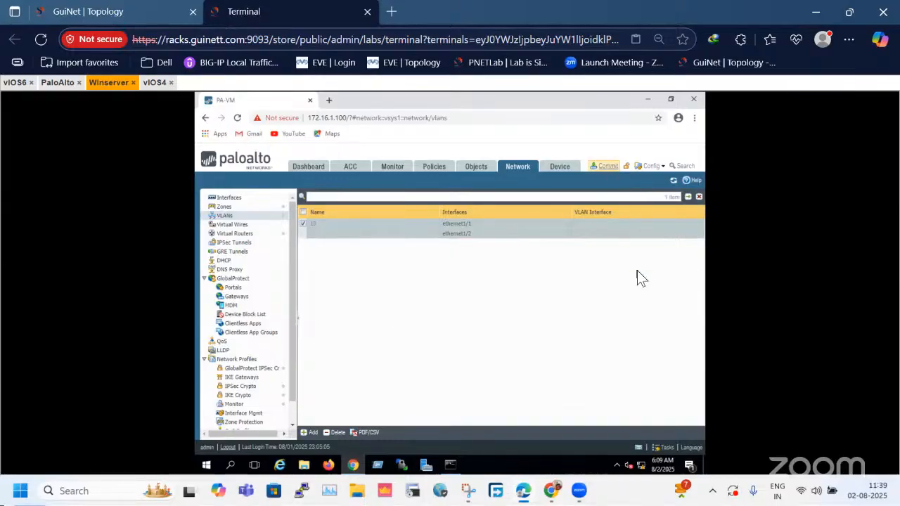
pyautogui.click(548, 414)
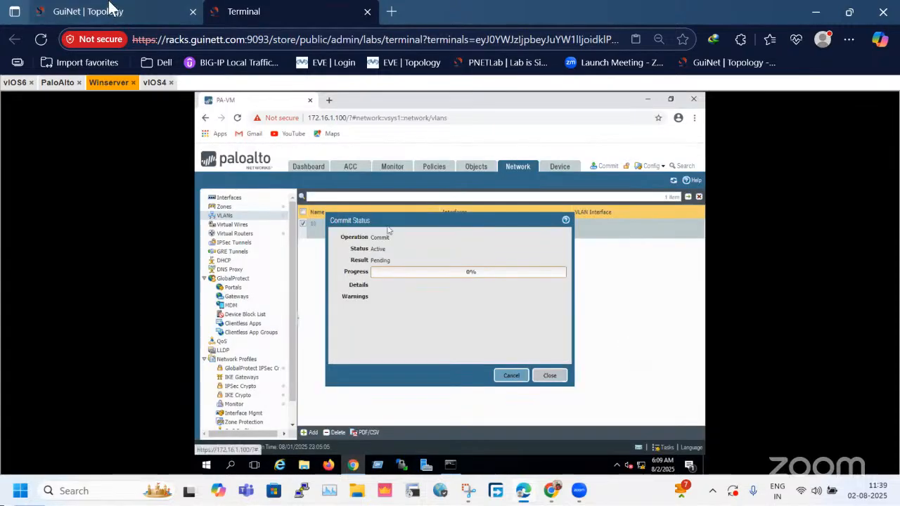
pyautogui.click(113, 10)
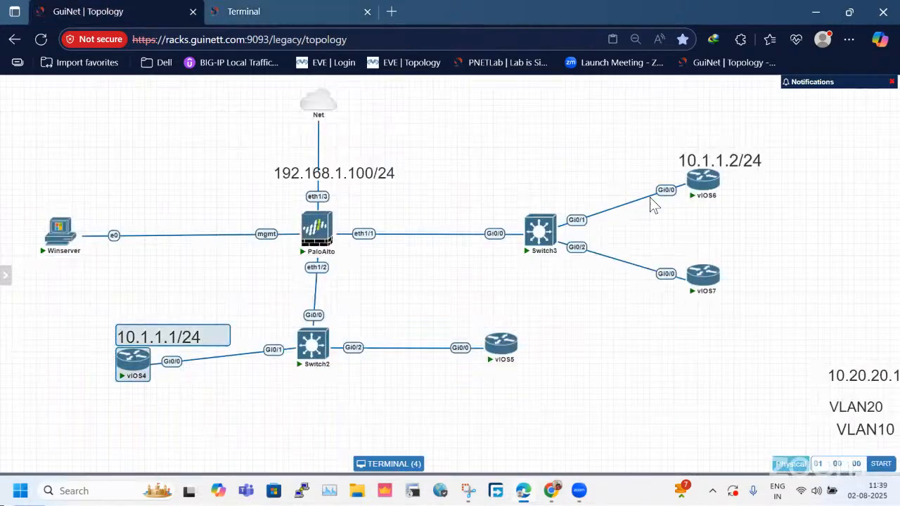
pyautogui.moveTo(665, 135); pyautogui.dragTo(778, 197)
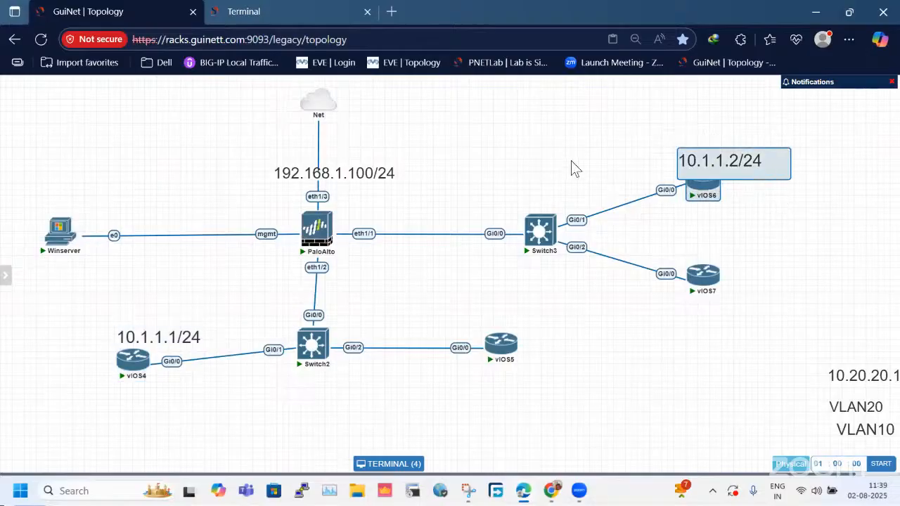
pyautogui.click(307, 11)
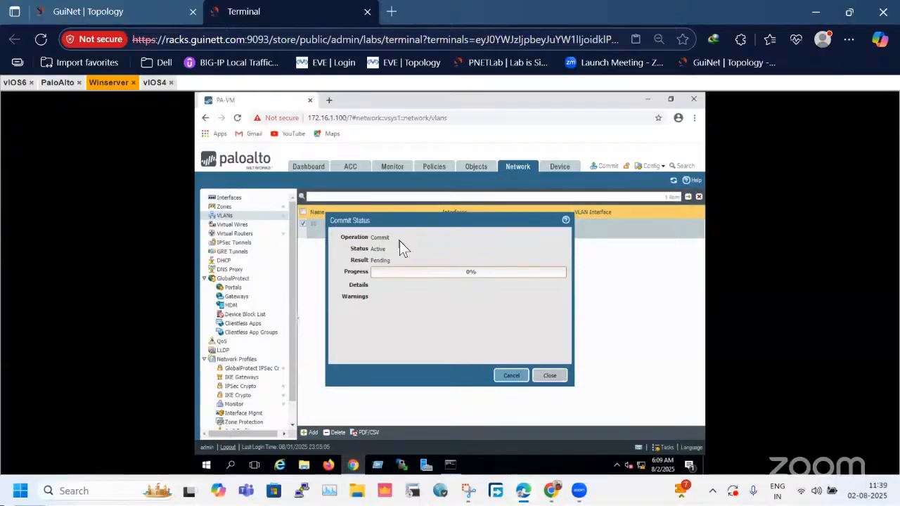
# Examine the firewall's eth1/1 and eth1/2 links in the lab topology and return to the firewall session.
pyautogui.click(144, 11)
pyautogui.moveTo(369, 211); pyautogui.dragTo(314, 300)
pyautogui.click(374, 286)
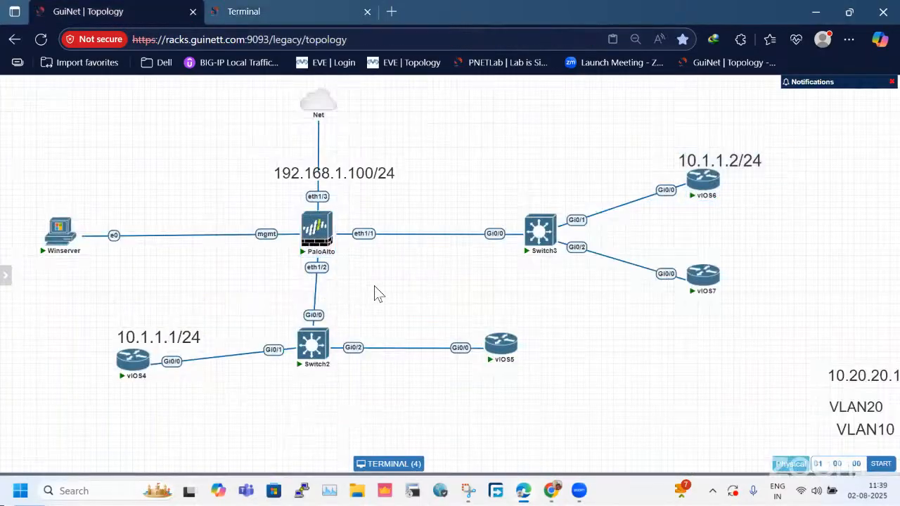
pyautogui.moveTo(438, 188); pyautogui.dragTo(318, 280)
pyautogui.click(411, 271)
pyautogui.moveTo(412, 210); pyautogui.dragTo(322, 279)
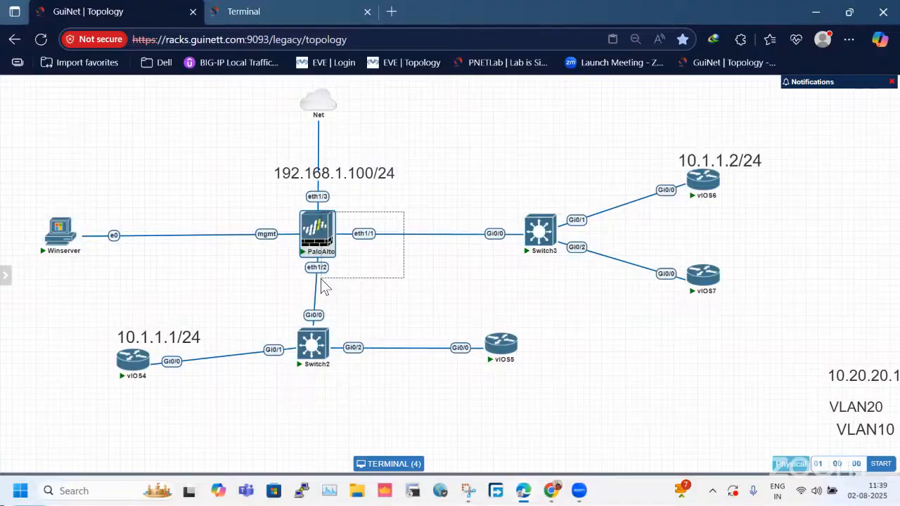
pyautogui.moveTo(321, 279); pyautogui.dragTo(321, 279)
pyautogui.moveTo(400, 216); pyautogui.dragTo(314, 265)
pyautogui.click(345, 271)
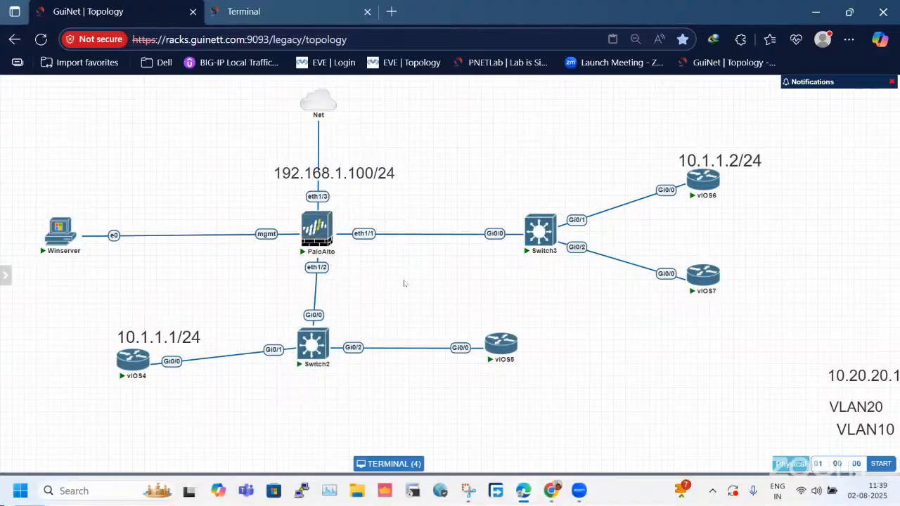
pyautogui.click(281, 11)
# Close the commit status and review the link state, VLAN and security zone of ethernet1/1 and ethernet1/2.
pyautogui.click(548, 375)
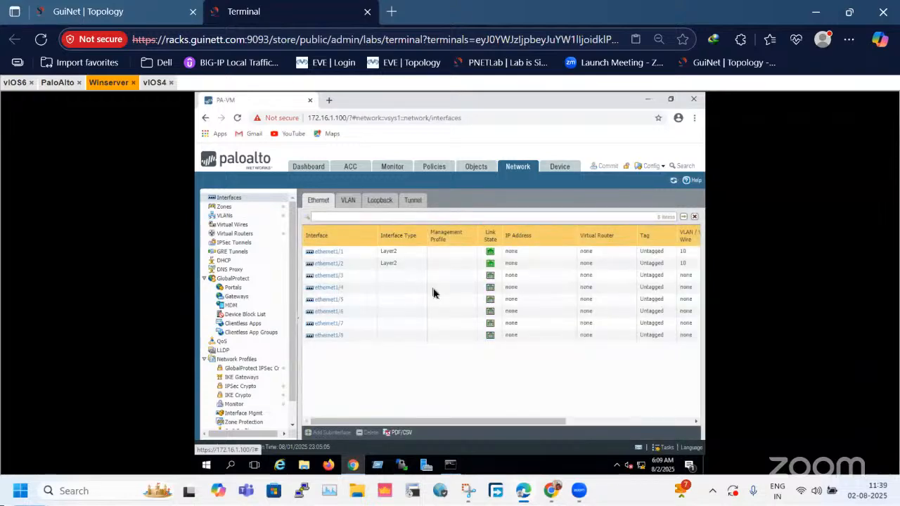
pyautogui.moveTo(463, 422); pyautogui.dragTo(550, 423)
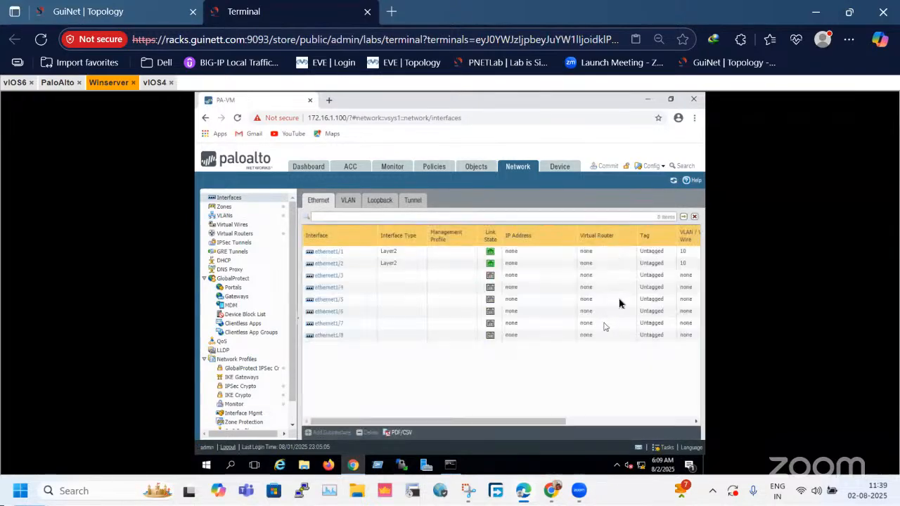
pyautogui.moveTo(563, 422); pyautogui.dragTo(686, 424)
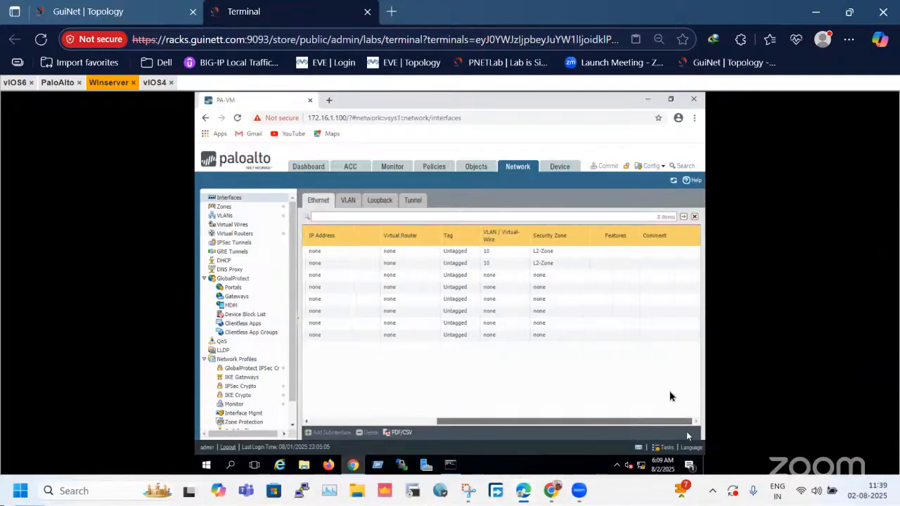
pyautogui.click(572, 261)
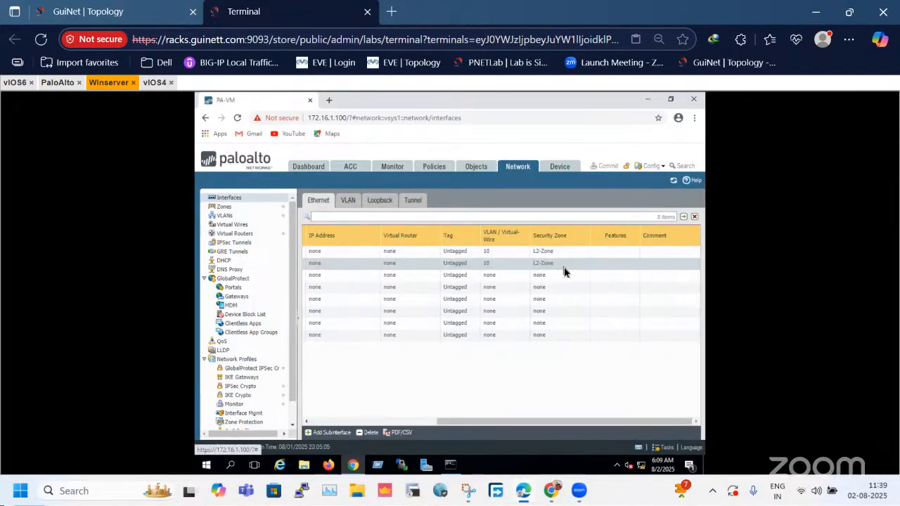
pyautogui.moveTo(579, 423); pyautogui.dragTo(397, 422)
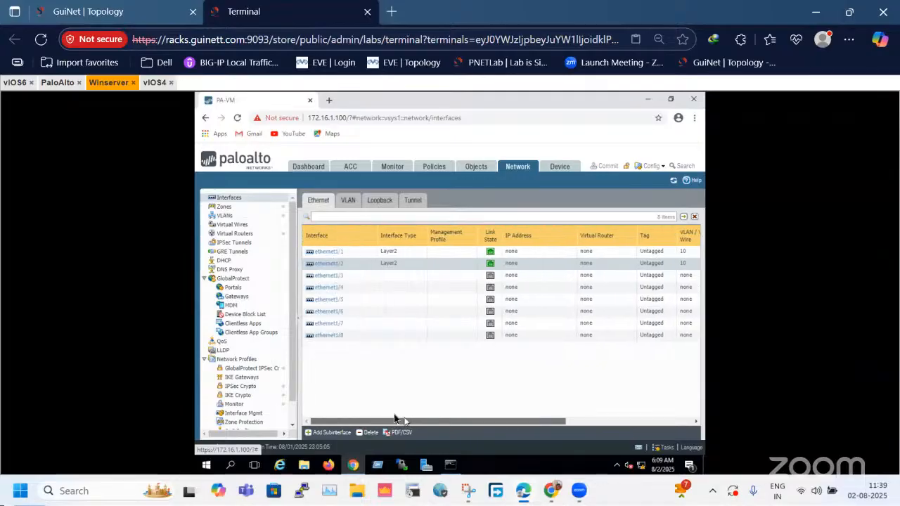
# Reopen VLAN 10 to recheck its member interfaces, and look at the lab topology again.
pyautogui.click(238, 216)
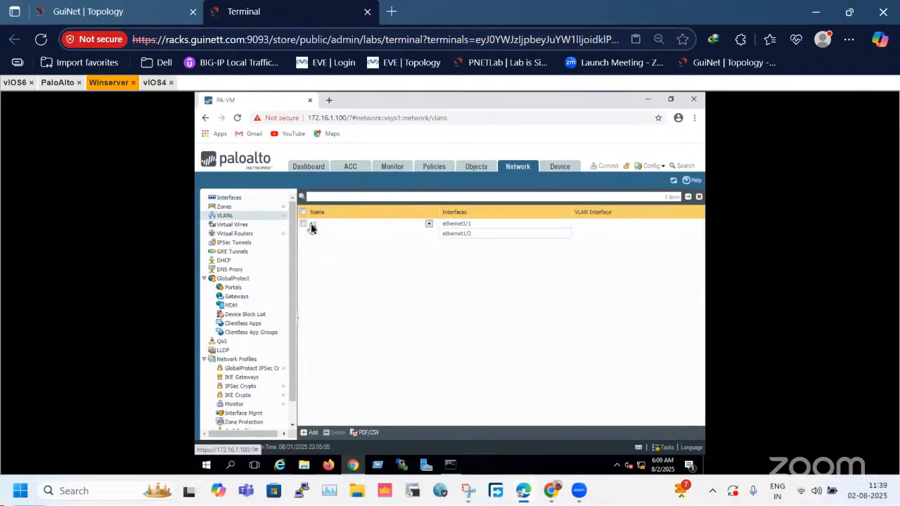
pyautogui.click(312, 227)
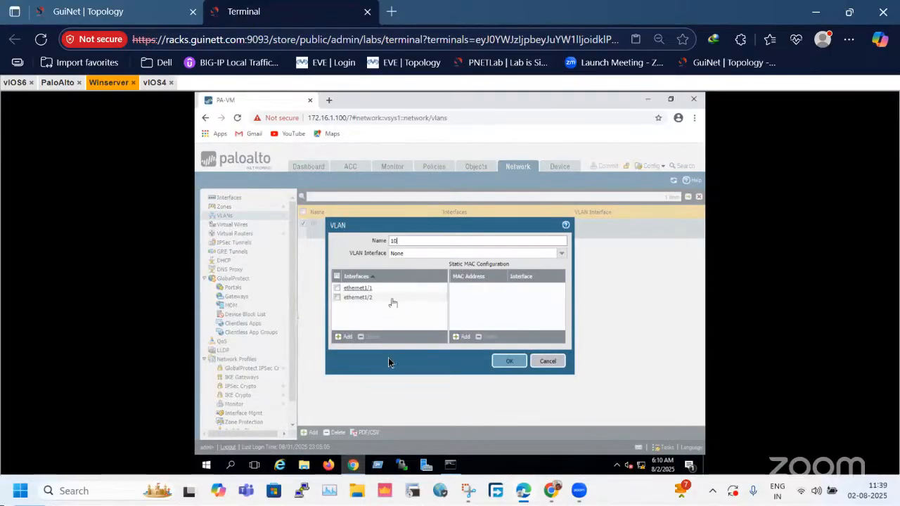
pyautogui.click(546, 361)
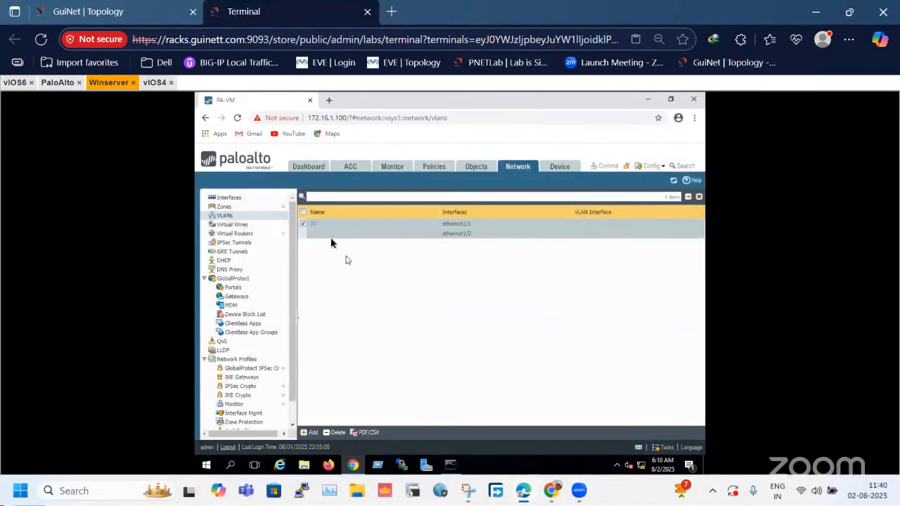
pyautogui.click(230, 222)
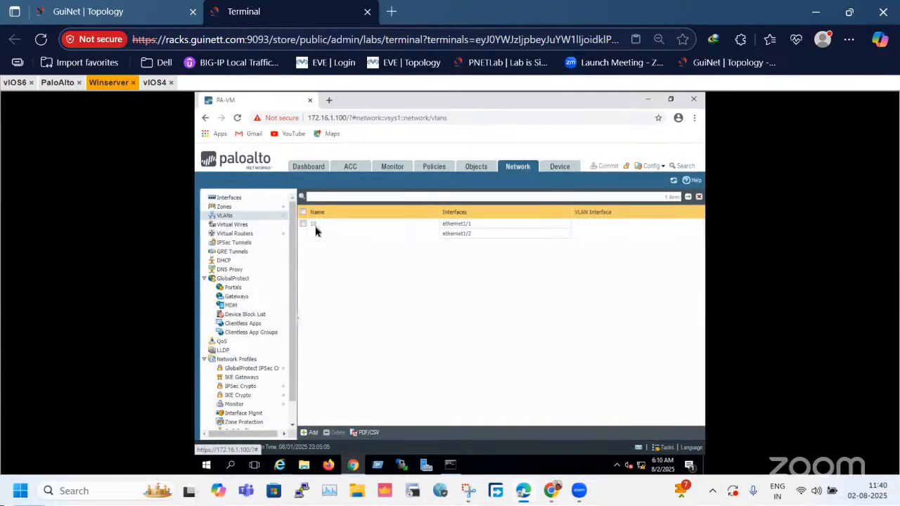
pyautogui.click(314, 226)
pyautogui.click(523, 362)
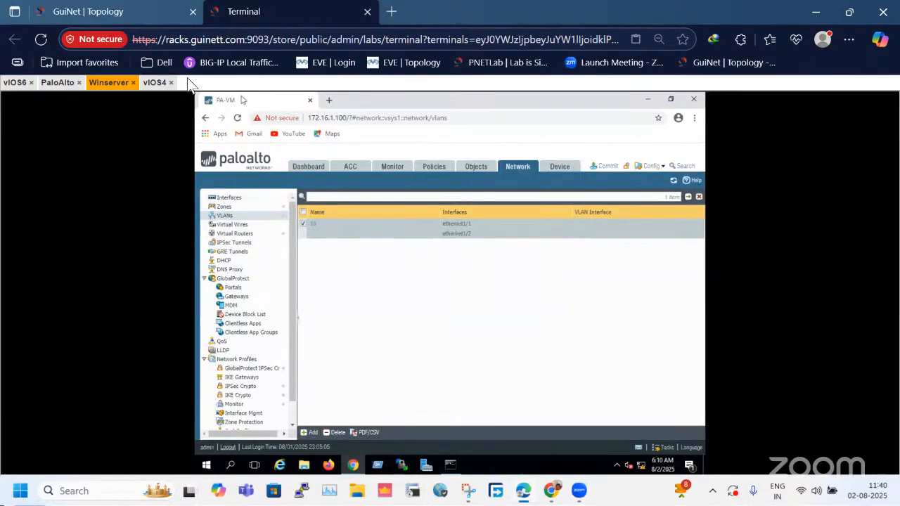
pyautogui.click(147, 13)
pyautogui.click(253, 12)
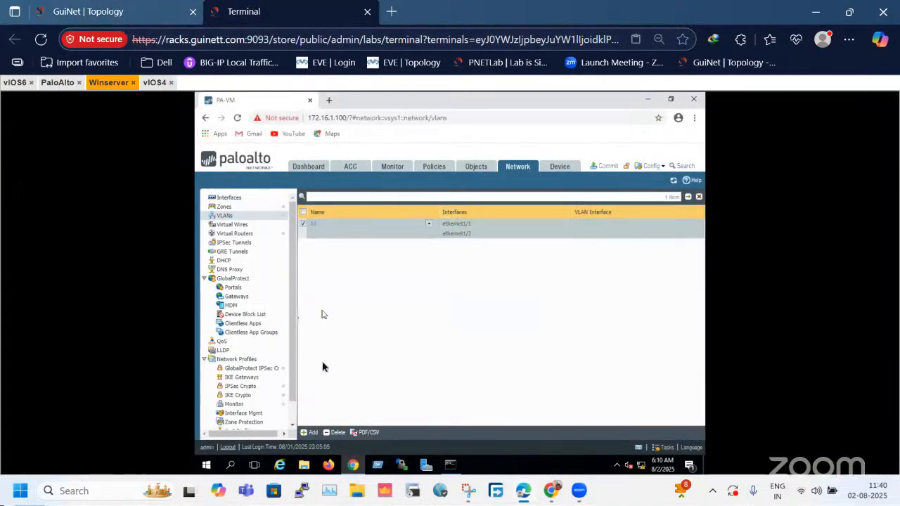
pyautogui.click(119, 7)
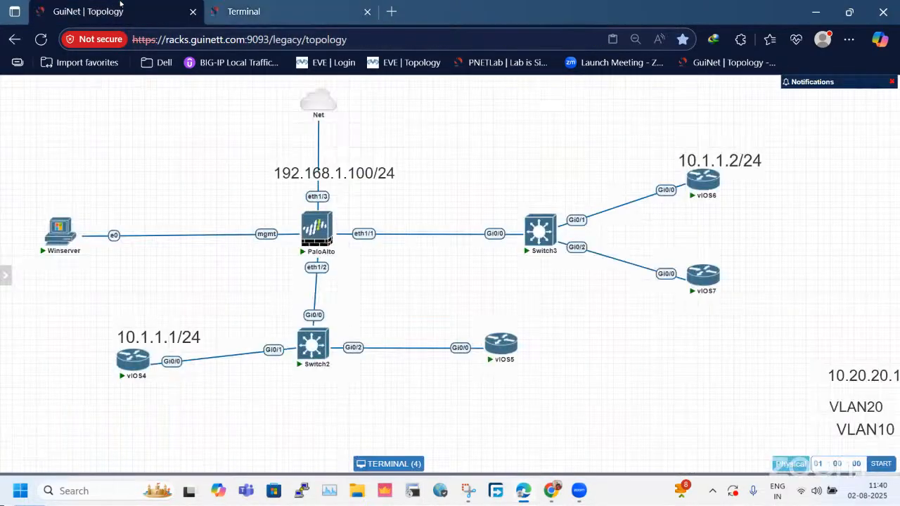
pyautogui.click(253, 12)
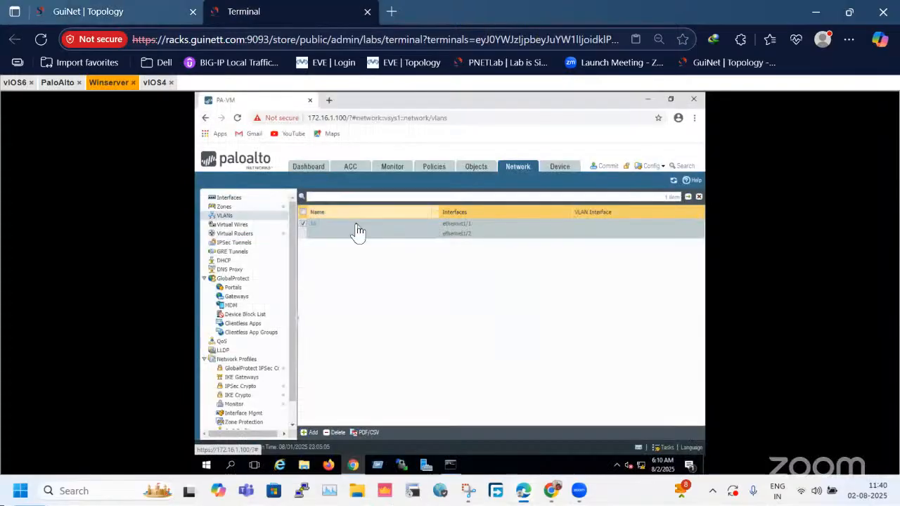
# Check the firewall's list of all tasks for the commit status and close it.
pyautogui.click(663, 449)
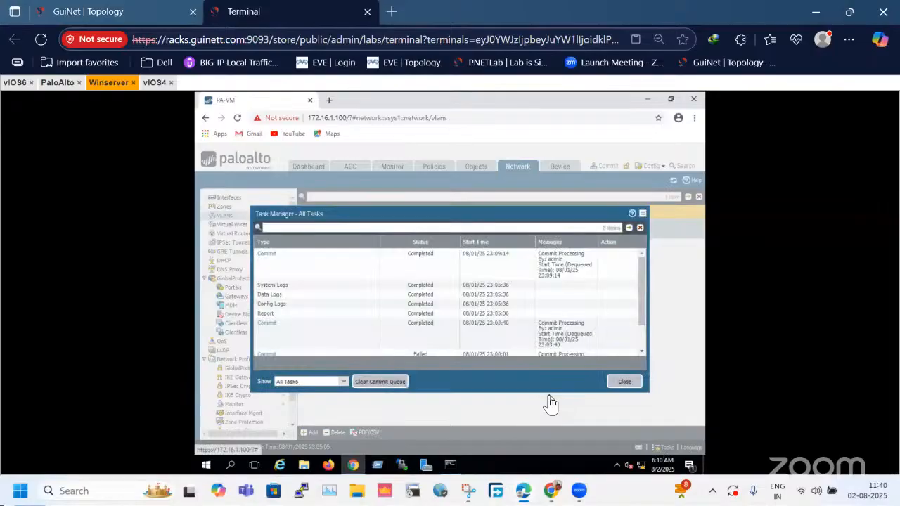
pyautogui.click(618, 382)
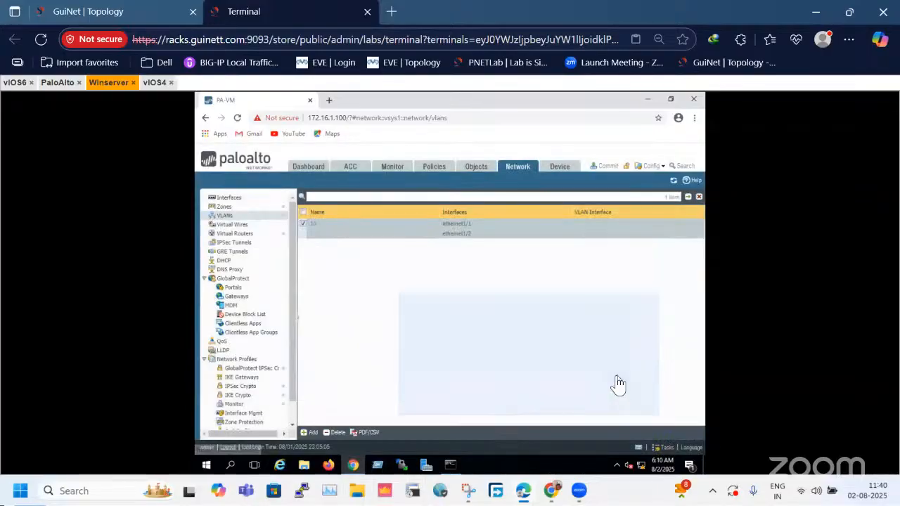
# Open the vIOS4 console from the lab topology and enter privileged mode with en.
pyautogui.click(88, 12)
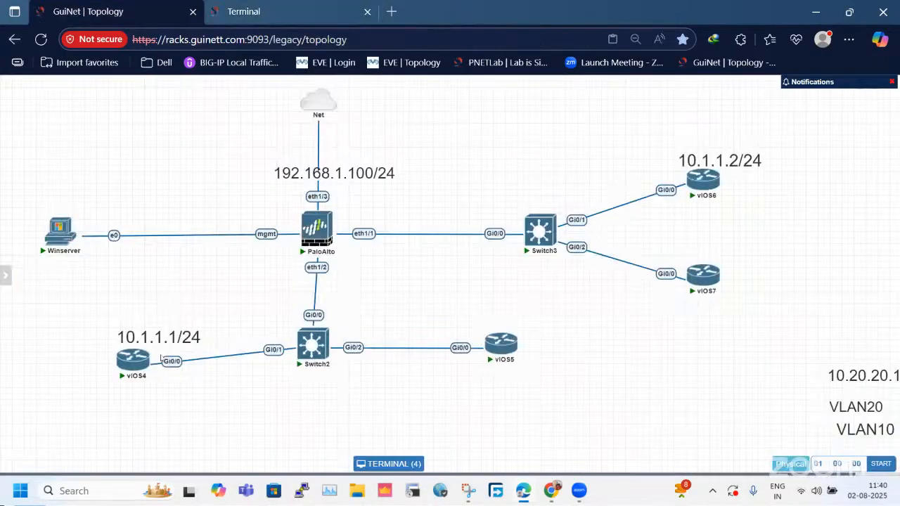
pyautogui.click(144, 362)
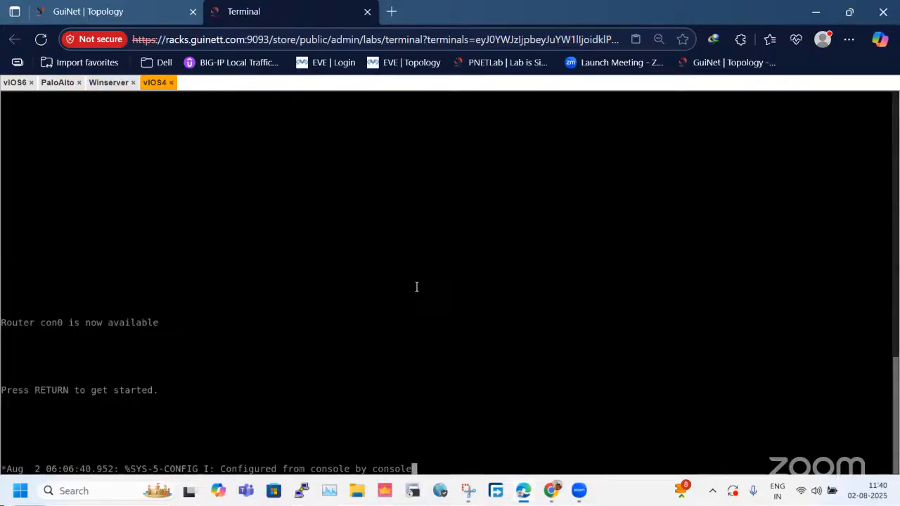
pyautogui.press('Return')
pyautogui.press('Return')
pyautogui.press('Return')
pyautogui.press('Return')
pyautogui.press('Return')
pyautogui.press('Return')
pyautogui.write('sn')
pyautogui.press('Return')
pyautogui.press('Return')
pyautogui.press('Return')
# Display vIOS4's interface summary with sh ip int bri and check the GigabitEthernet0/0 address.
pyautogui.write('sh ipi')
pyautogui.press('BackSpace')
pyautogui.press('BackSpace')
pyautogui.write('in tbri')
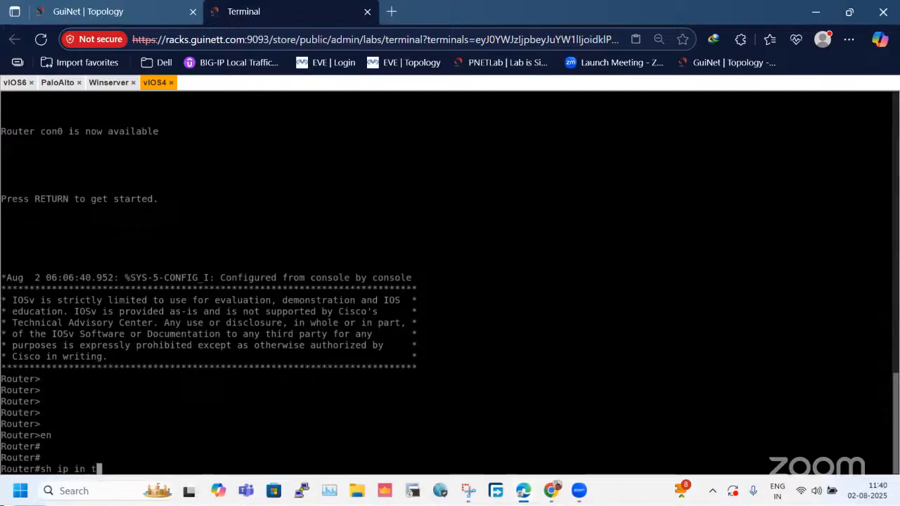
pyautogui.press('BackSpace')
pyautogui.press('BackSpace')
pyautogui.press('BackSpace')
pyautogui.press('BackSpace')
pyautogui.press('BackSpace')
pyautogui.write('t bri')
pyautogui.press('Return')
pyautogui.press('Return')
pyautogui.press('Return')
pyautogui.press('Return')
pyautogui.press('Return')
pyautogui.press('Return')
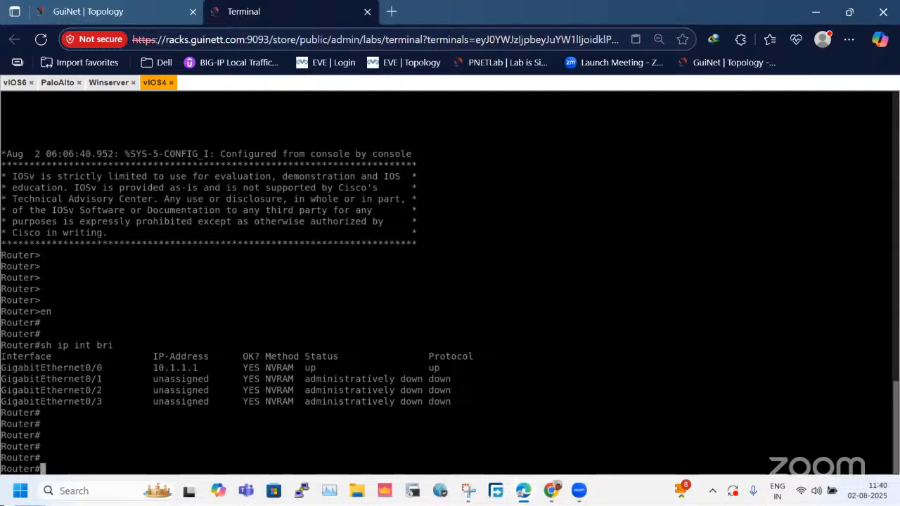
pyautogui.moveTo(152, 366); pyautogui.dragTo(232, 359)
# Open the vIOS6 console from the topology, enter privileged mode and display its interface summary with sh ip int bri.
pyautogui.click(88, 11)
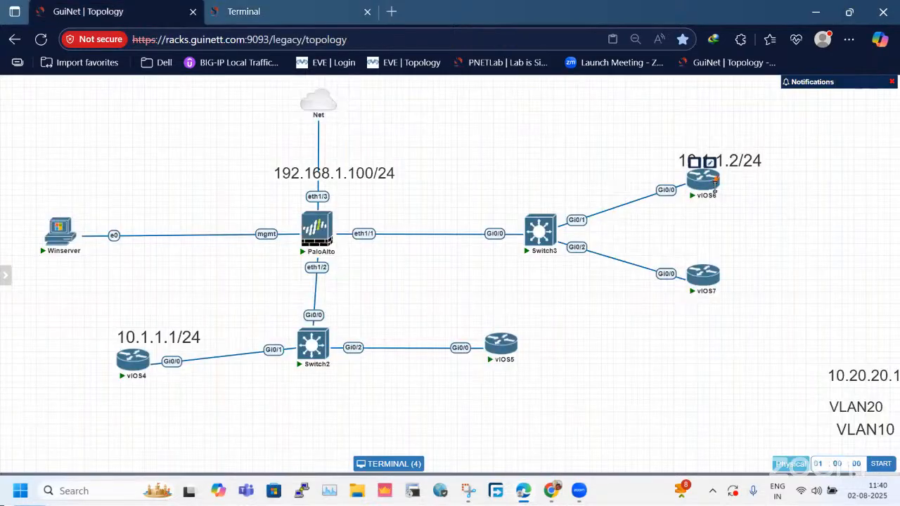
pyautogui.click(715, 188)
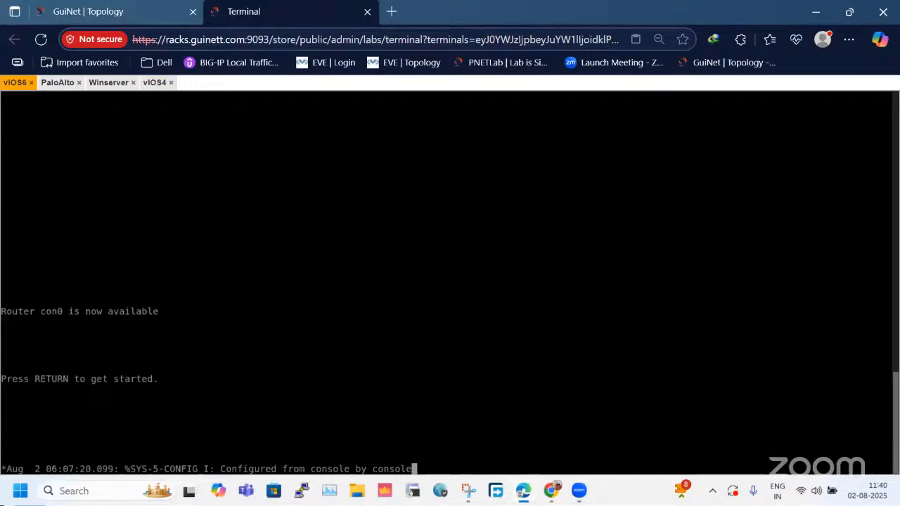
pyautogui.press('Return')
pyautogui.press('Return')
pyautogui.press('Return')
pyautogui.press('Return')
pyautogui.press('Return')
pyautogui.press('Return')
pyautogui.press('Return')
pyautogui.press('Return')
pyautogui.press('Return')
pyautogui.write('en')
pyautogui.press('Return')
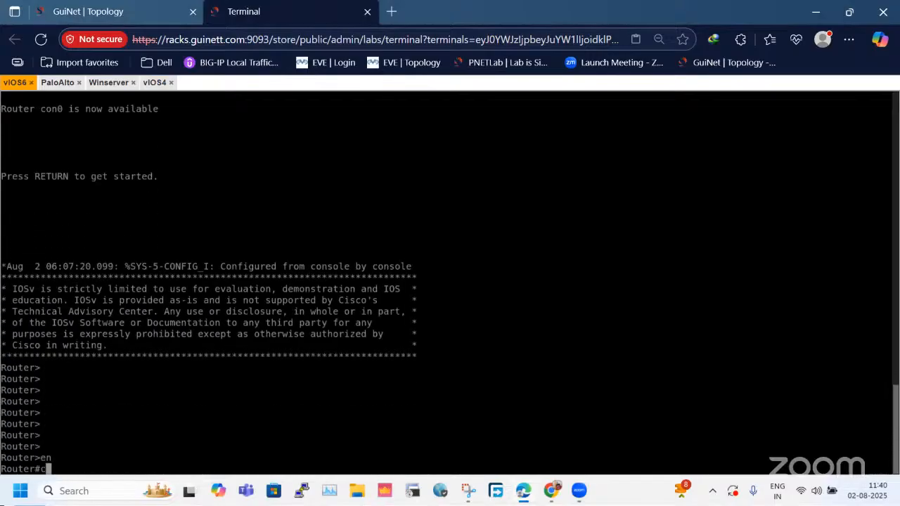
pyautogui.write('sh ip int bri')
pyautogui.press('Return')
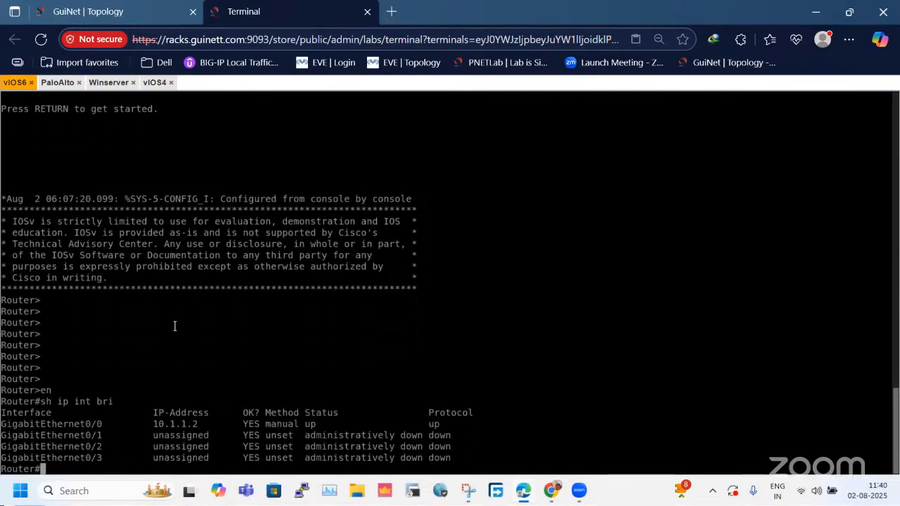
# Ping vIOS6 at 10.1.1.2 from the vIOS4 console.
pyautogui.click(153, 83)
pyautogui.write('ping 1-.1.1.')
pyautogui.press('BackSpace')
pyautogui.press('BackSpace')
pyautogui.press('BackSpace')
pyautogui.press('BackSpace')
pyautogui.press('BackSpace')
pyautogui.press('BackSpace')
pyautogui.press('BackSpace')
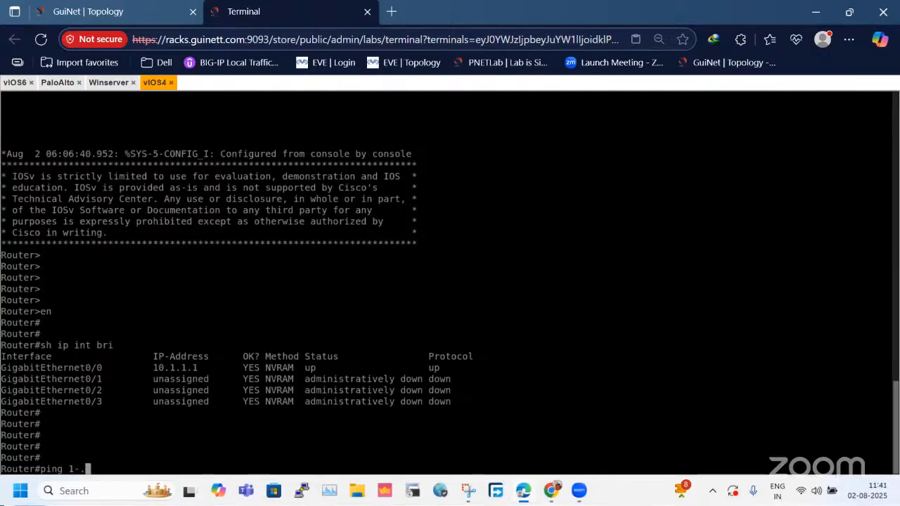
pyautogui.write('10.1.1.2')
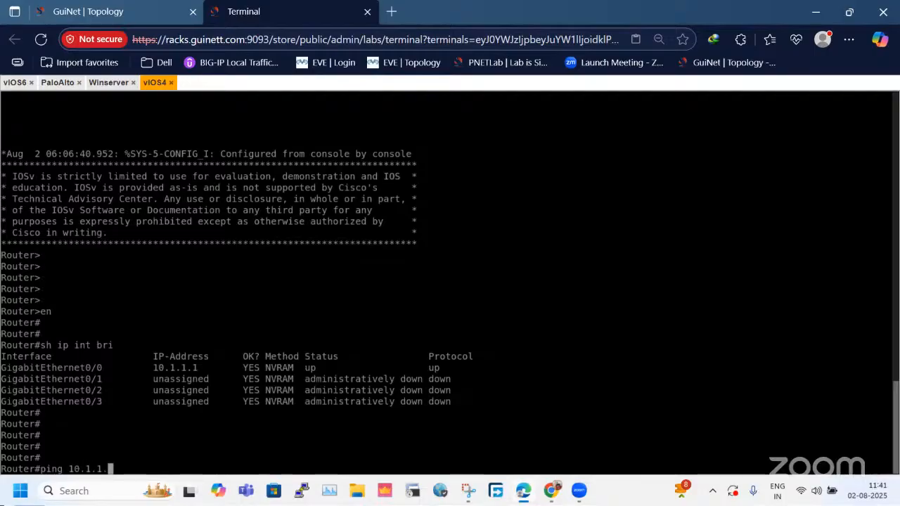
pyautogui.press('Return')
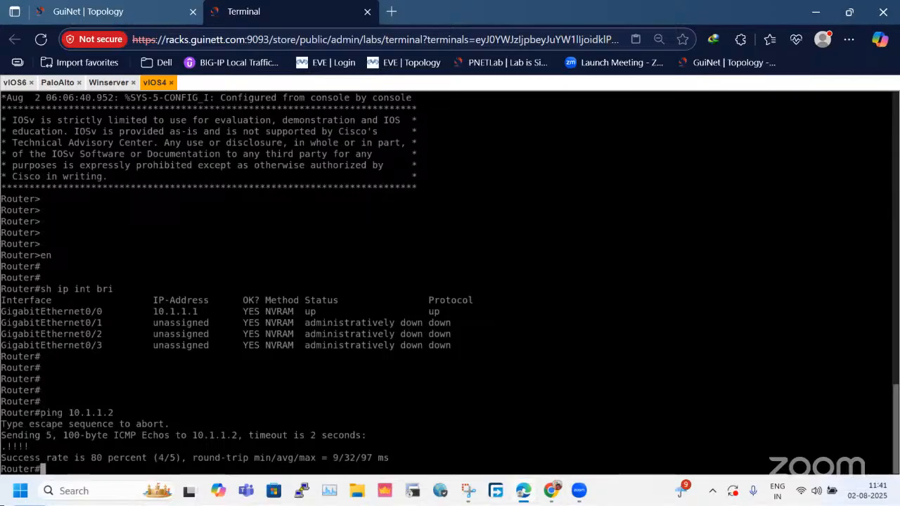
# Repeat the ping to 10.1.1.2 from vIOS4.
pyautogui.press('Return')
pyautogui.press('Return')
pyautogui.press('Up')
pyautogui.press('Return')
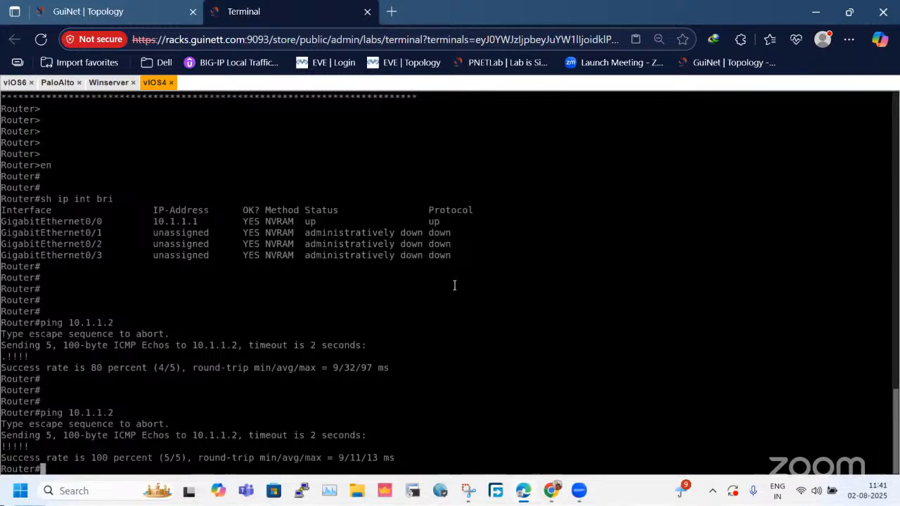
# Examine the path between vIOS4 and vIOS6 through the firewall's eth1/2 and eth1/1 links, with vIOS6 back in its place.
pyautogui.click(154, 12)
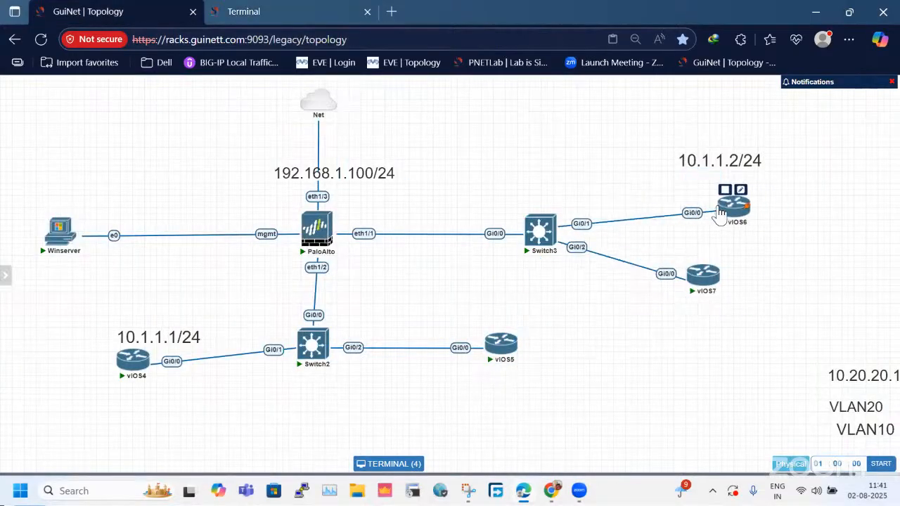
pyautogui.moveTo(716, 207); pyautogui.dragTo(710, 181)
pyautogui.moveTo(355, 267); pyautogui.dragTo(389, 288)
pyautogui.moveTo(404, 221); pyautogui.dragTo(309, 297)
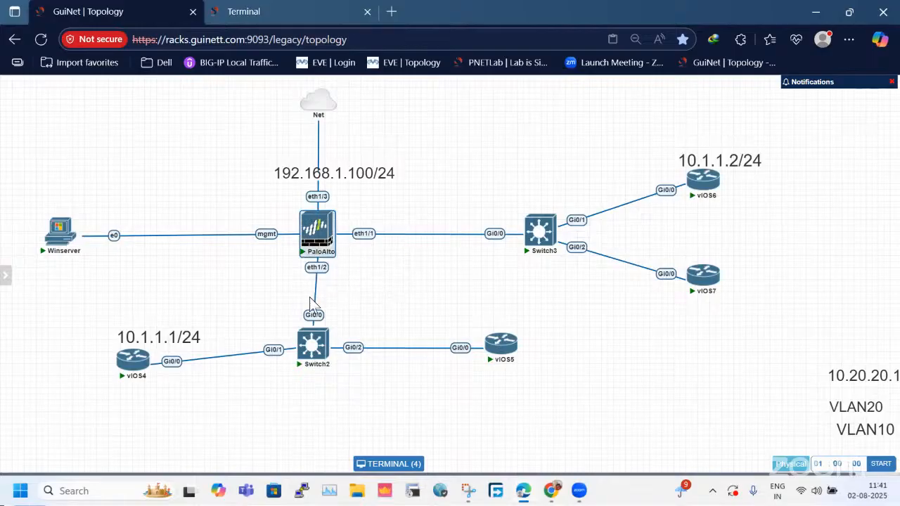
pyautogui.click(371, 287)
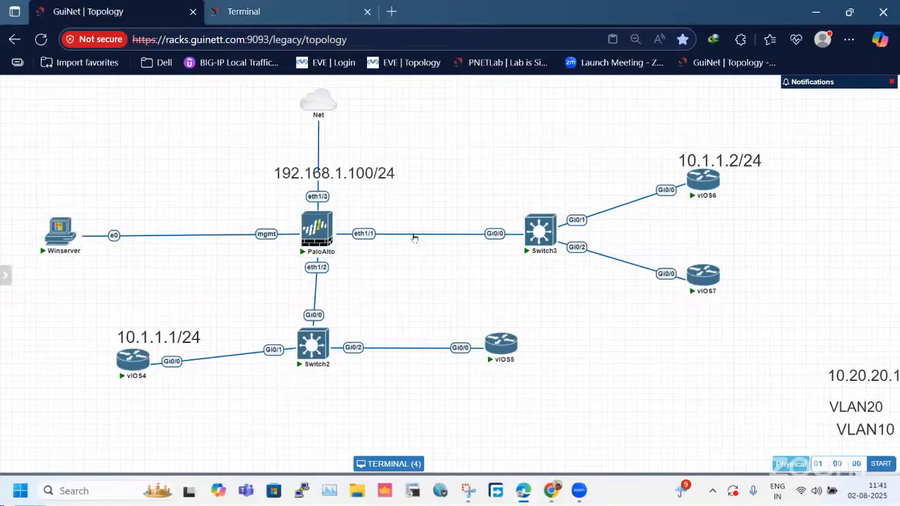
pyautogui.moveTo(422, 219); pyautogui.dragTo(318, 300)
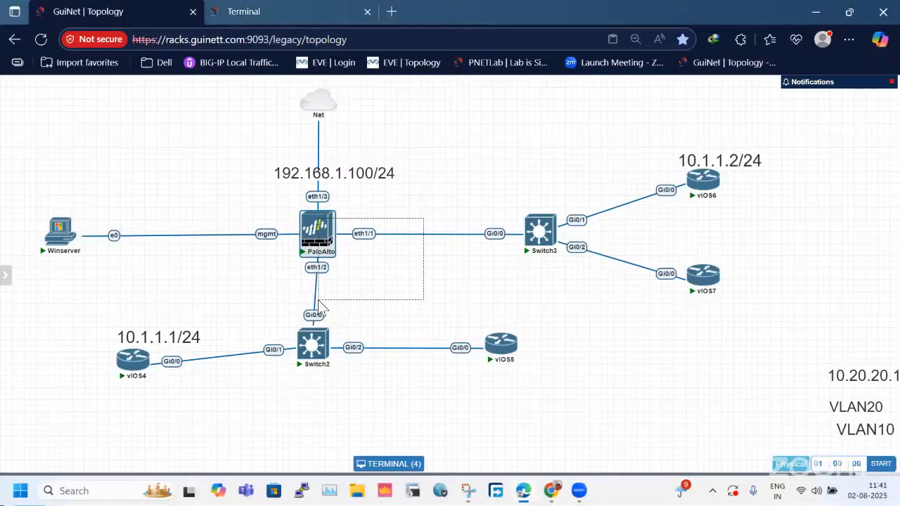
pyautogui.moveTo(318, 300); pyautogui.dragTo(334, 300)
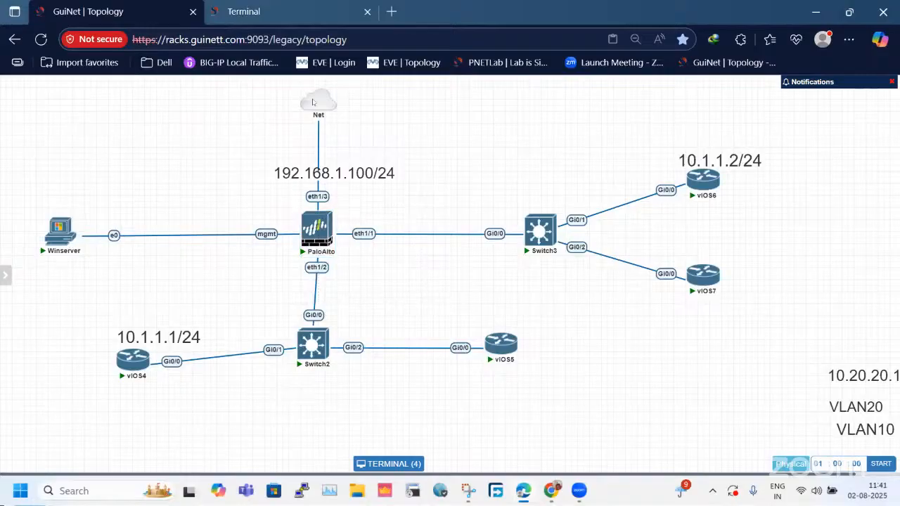
# Return to the firewall web session on Winserver and open the Session Browser.
pyautogui.click(302, 10)
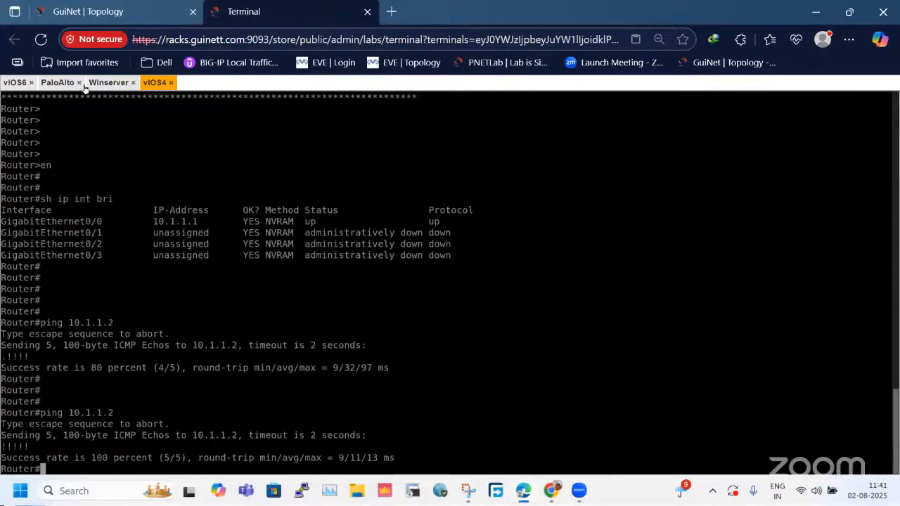
pyautogui.click(108, 83)
pyautogui.scroll(-1, 250, 389)
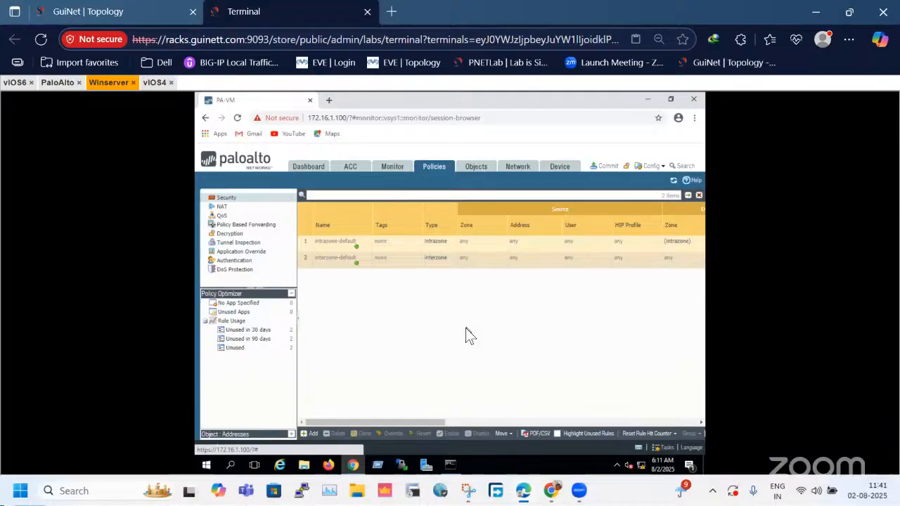
pyautogui.click(256, 406)
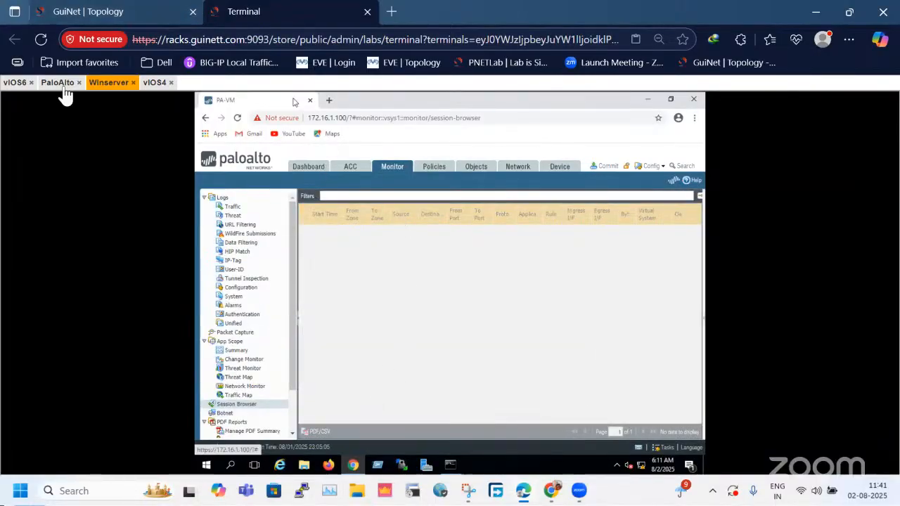
# Ping 10.1.1.2 again from vIOS4 and expand the details of the first ping session in the firewall's Session Browser.
pyautogui.click(153, 83)
pyautogui.press('Up')
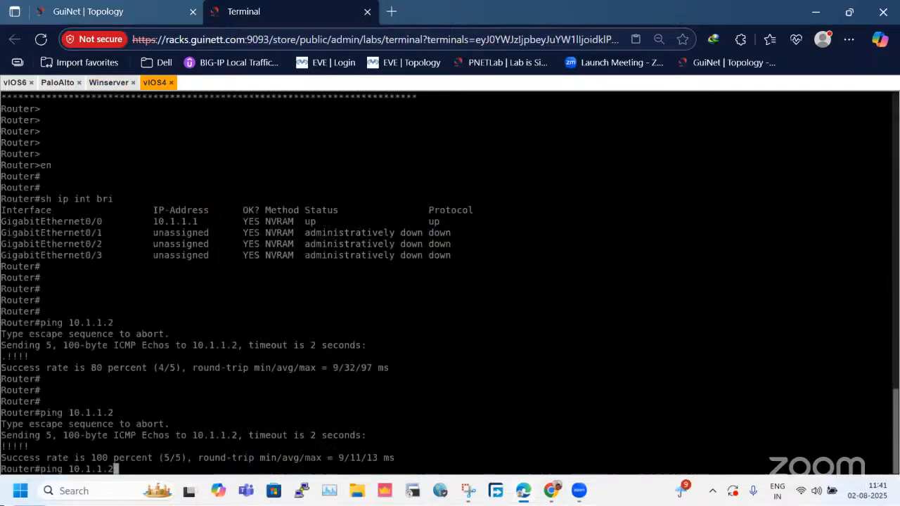
pyautogui.press('Return')
pyautogui.click(108, 83)
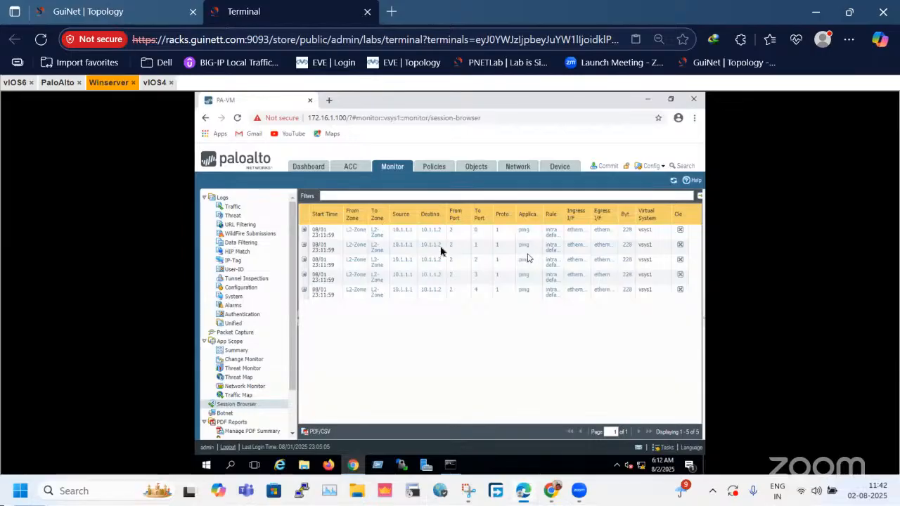
pyautogui.click(304, 230)
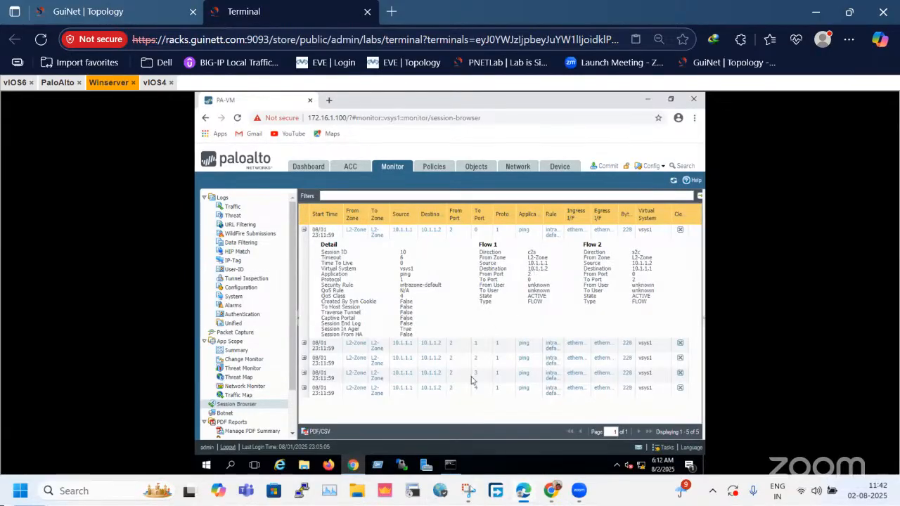
# Capture a snip of the expanded session's Detail, Flow 1 and Flow 2 information and maximize it in Snipping Tool.
pyautogui.click(468, 490)
pyautogui.click(37, 30)
pyautogui.moveTo(319, 239); pyautogui.dragTo(698, 338)
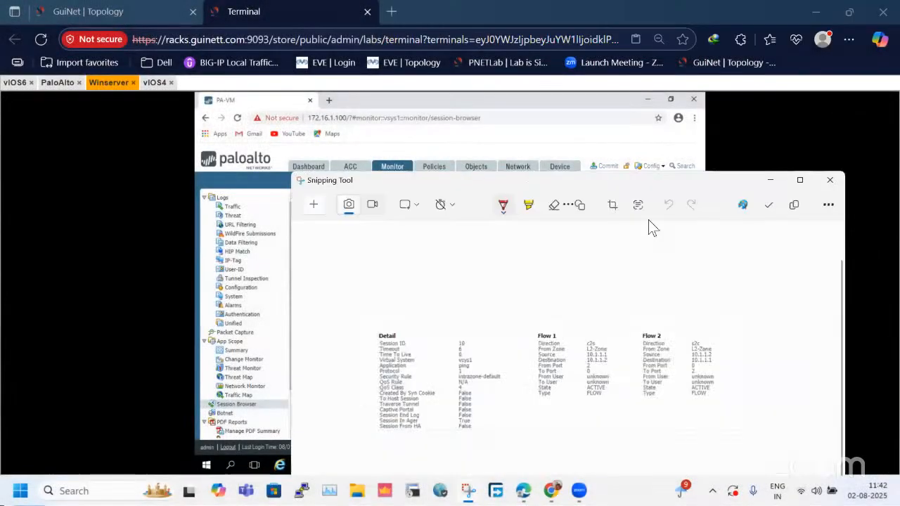
pyautogui.doubleClick(659, 184)
# Mark the flows' zone, source and destination entries in red, circle the intrazone-default security rule, and minimize the snip.
pyautogui.moveTo(488, 232); pyautogui.dragTo(499, 232)
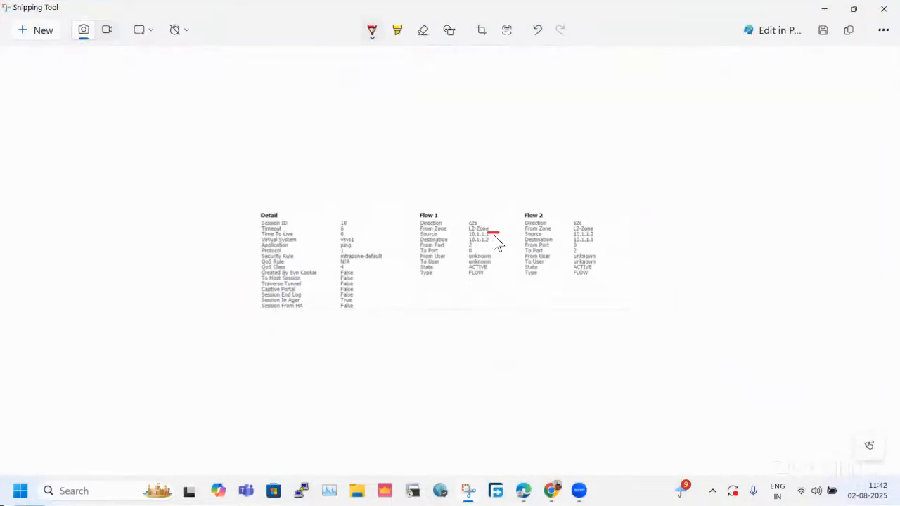
pyautogui.moveTo(488, 239); pyautogui.dragTo(500, 240)
pyautogui.moveTo(594, 229); pyautogui.dragTo(610, 230)
pyautogui.moveTo(408, 228); pyautogui.dragTo(424, 229)
pyautogui.moveTo(494, 229); pyautogui.dragTo(508, 208)
pyautogui.moveTo(339, 259)
pyautogui.mouseDown()
pyautogui.moveTo(388, 251)
pyautogui.moveTo(249, 252)
pyautogui.mouseUp()
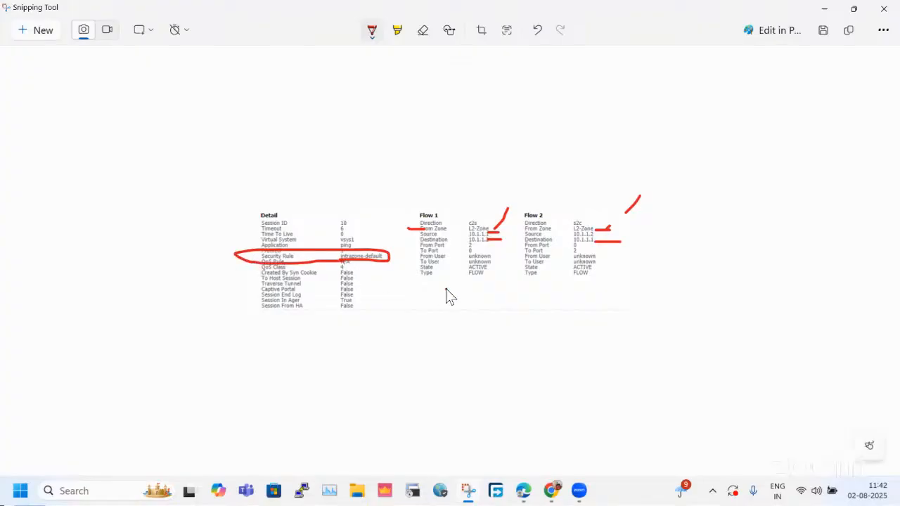
pyautogui.doubleClick(294, 17)
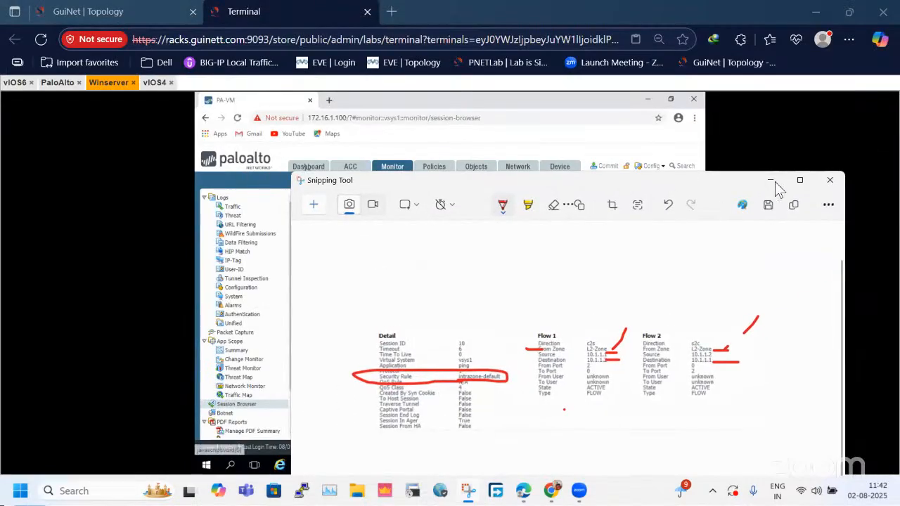
pyautogui.moveTo(796, 184)
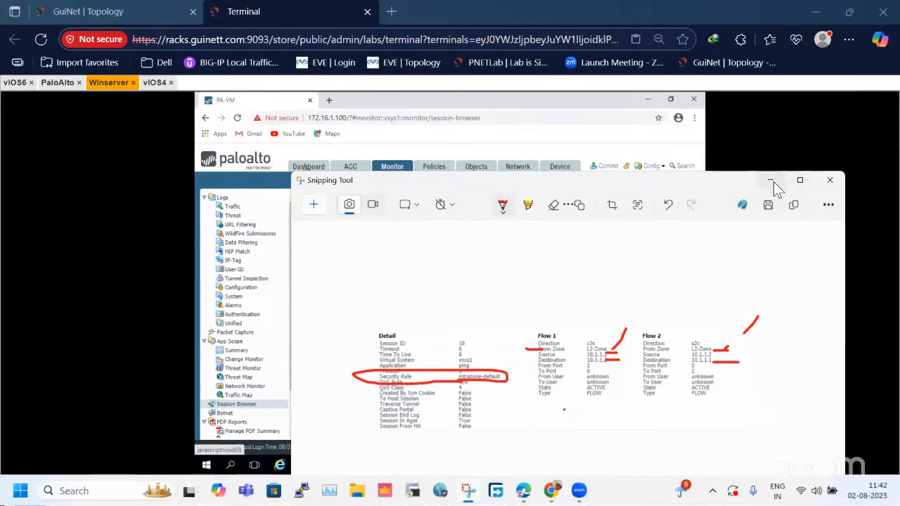
pyautogui.click(771, 181)
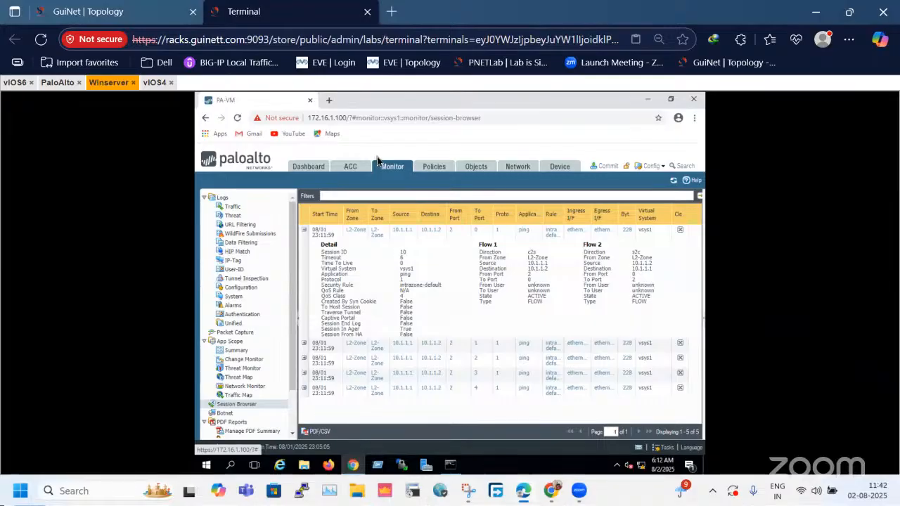
# Examine the firewall's eth1/1 and eth1/2 connections toward Switch3 and Switch2 in the lab topology.
pyautogui.click(145, 10)
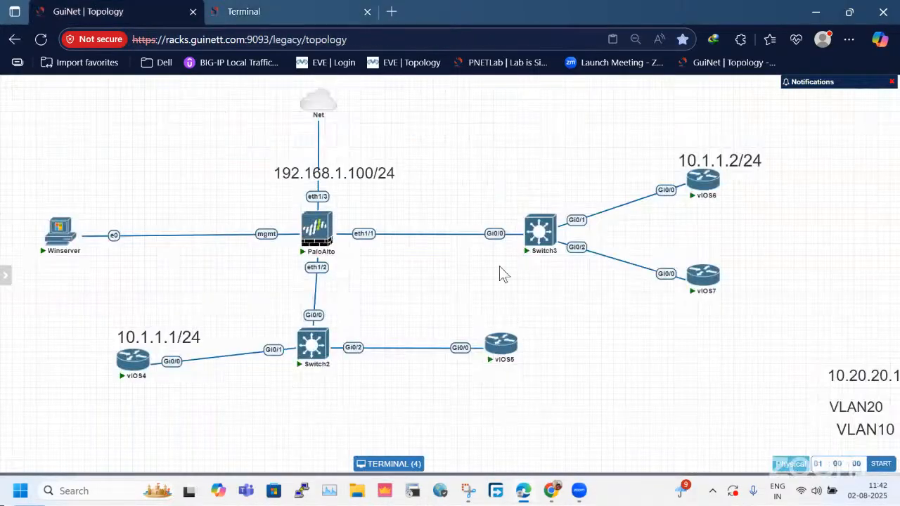
pyautogui.moveTo(455, 176); pyautogui.dragTo(330, 287)
pyautogui.moveTo(488, 170); pyautogui.dragTo(376, 259)
pyautogui.moveTo(477, 205); pyautogui.dragTo(395, 294)
pyautogui.moveTo(446, 199); pyautogui.dragTo(376, 248)
pyautogui.moveTo(432, 209); pyautogui.dragTo(377, 249)
pyautogui.moveTo(293, 274); pyautogui.dragTo(348, 287)
pyautogui.moveTo(421, 200); pyautogui.dragTo(370, 250)
# Switch to the PaloAlto console and exit configuration mode.
pyautogui.click(244, 11)
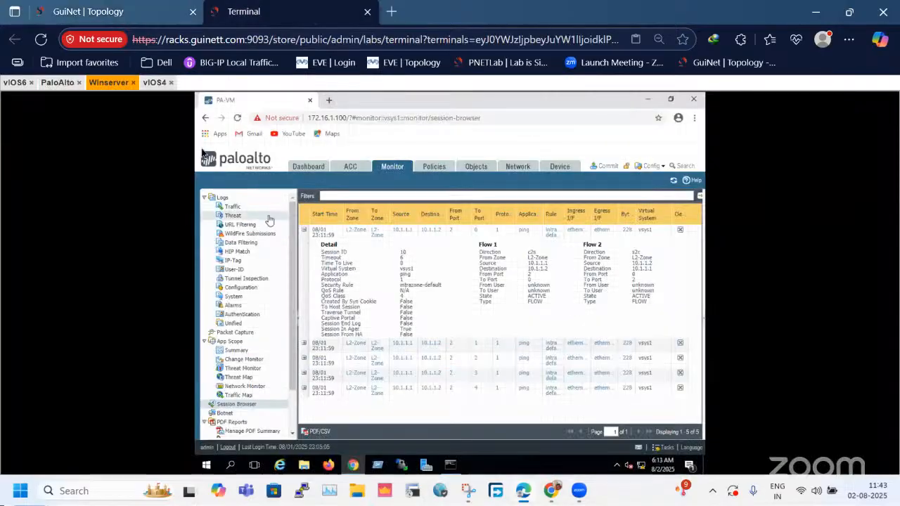
pyautogui.click(57, 82)
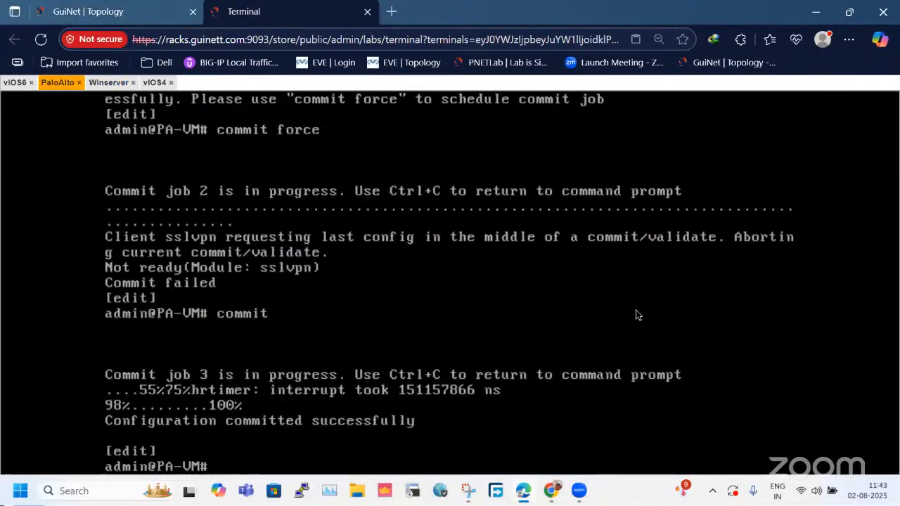
pyautogui.press('Return')
pyautogui.write('exit')
pyautogui.press('Return')
pyautogui.press('Return')
pyautogui.press('Return')
pyautogui.press('Return')
pyautogui.press('Return')
pyautogui.press('Return')
# Look up the CLI help for show mac add and trim the command back to show ma.
pyautogui.write('s')
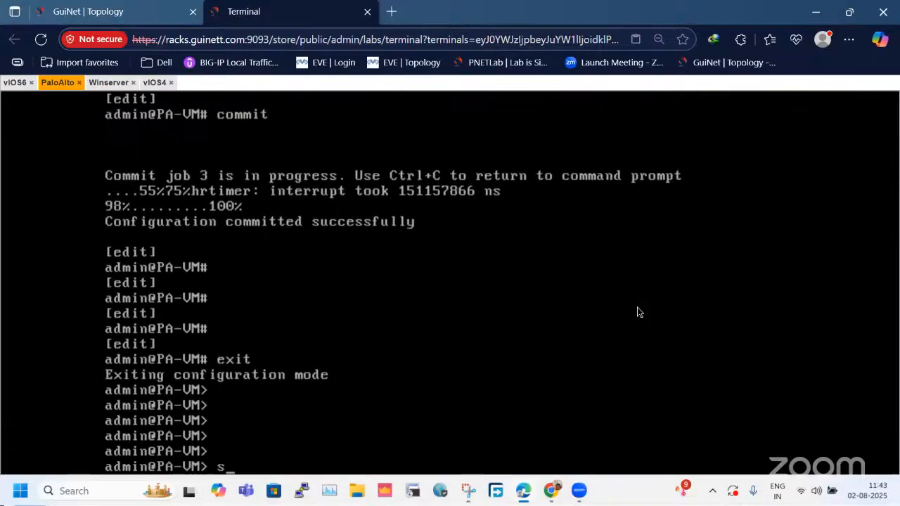
pyautogui.write('how mac add')
pyautogui.press('?')
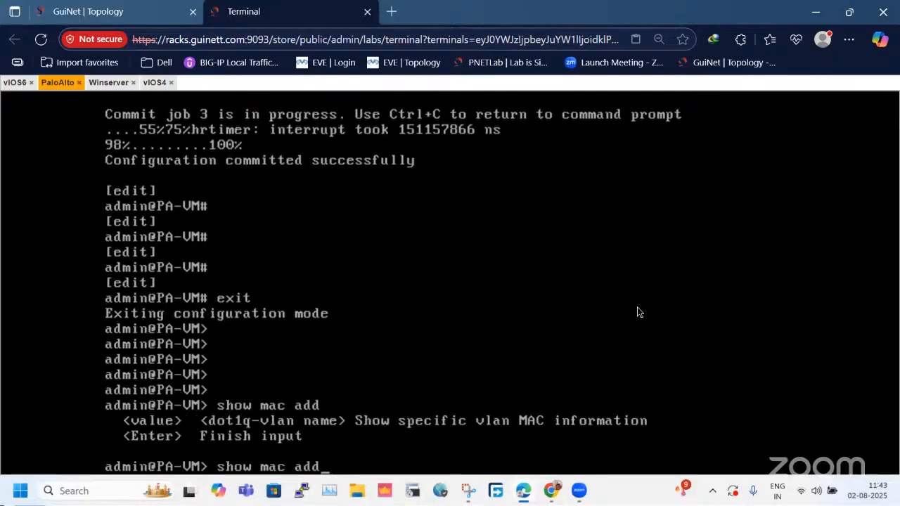
pyautogui.press('BackSpace')
pyautogui.press('BackSpace')
pyautogui.press('BackSpace')
pyautogui.press('BackSpace')
pyautogui.write('add')
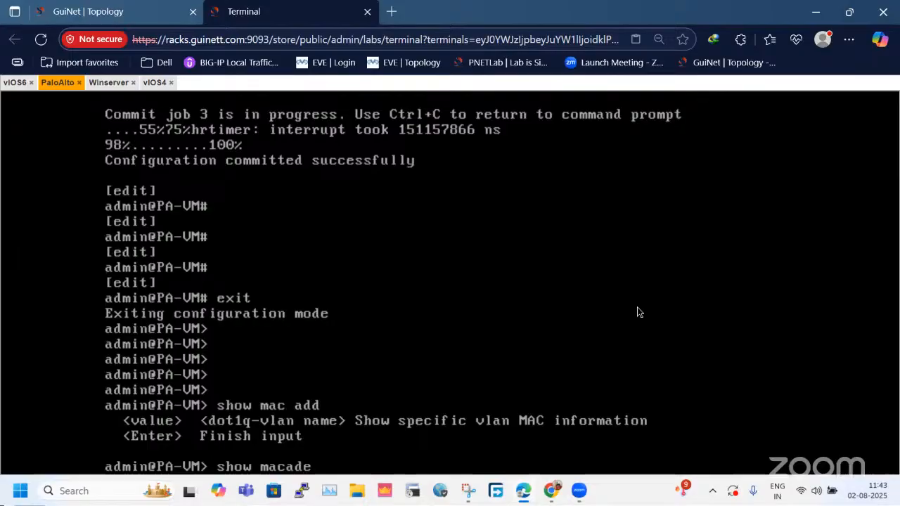
pyautogui.write(' t')
pyautogui.press('BackSpace')
pyautogui.press('BackSpace')
pyautogui.press('BackSpace')
pyautogui.press('BackSpace')
pyautogui.press('BackSpace')
# Look up the available show mac options and display the firewall's full MAC table with show mac all.
pyautogui.press('?')
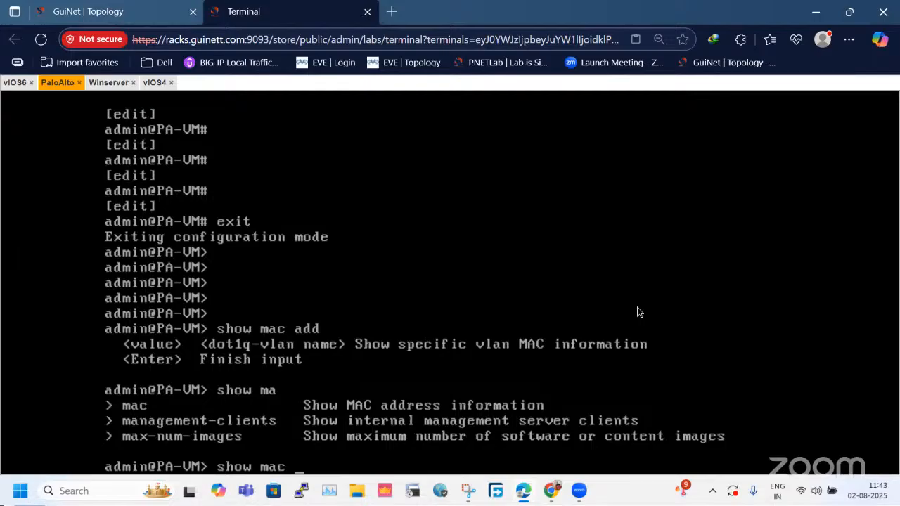
pyautogui.write('c')
pyautogui.press('?')
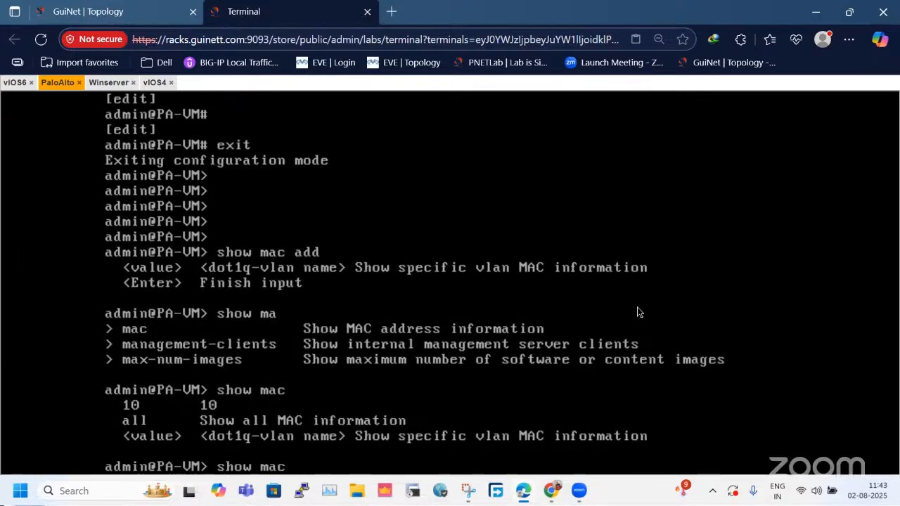
pyautogui.write('all')
pyautogui.press('Return')
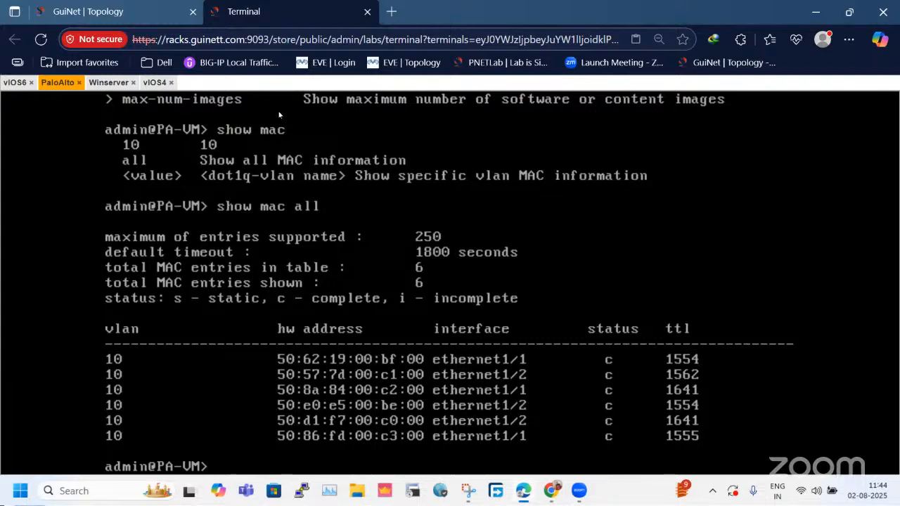
# Trace the path from vIOS4 through the PaloAlto firewall to vIOS6 in the topology, comparing it with the console's MAC table.
pyautogui.click(88, 12)
pyautogui.click(153, 343)
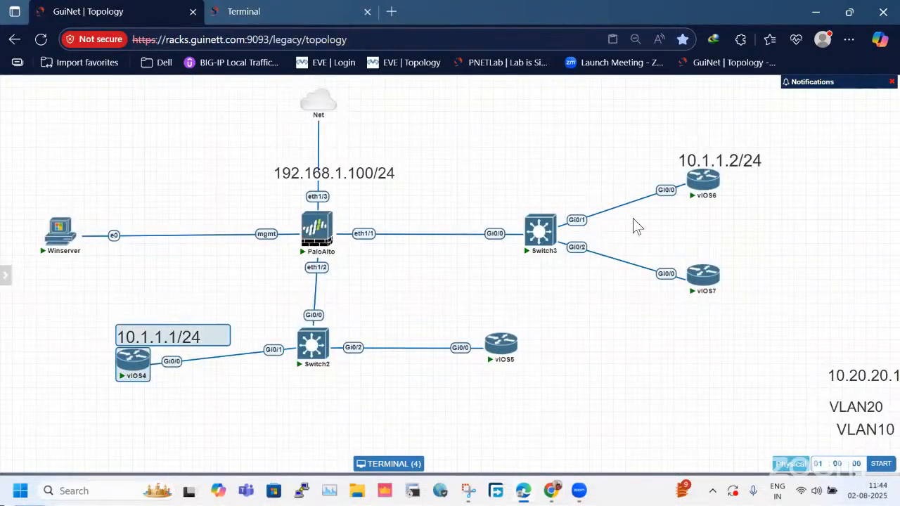
pyautogui.moveTo(376, 209); pyautogui.dragTo(317, 293)
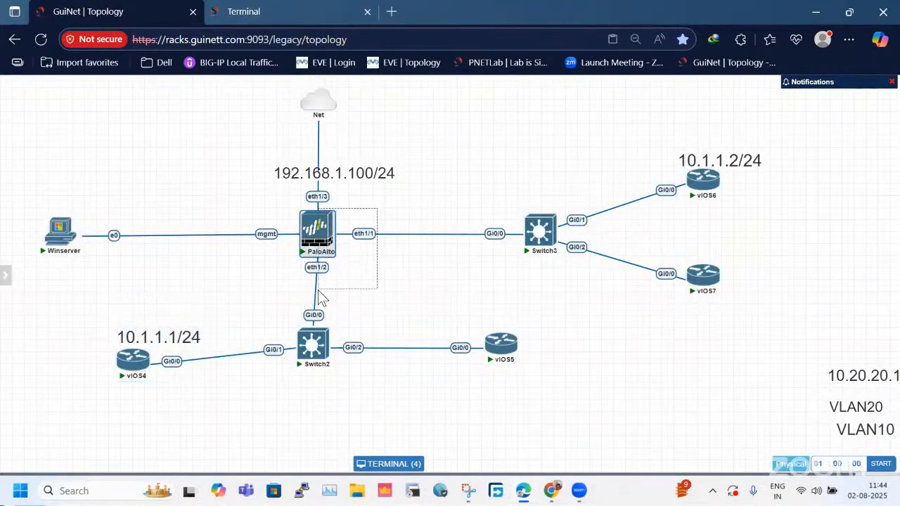
pyautogui.moveTo(94, 315); pyautogui.dragTo(167, 402)
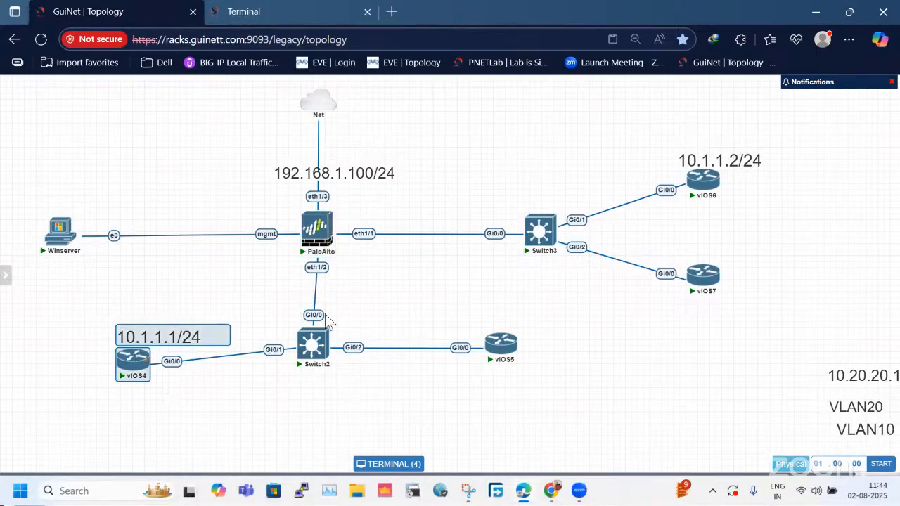
pyautogui.moveTo(681, 141); pyautogui.dragTo(789, 221)
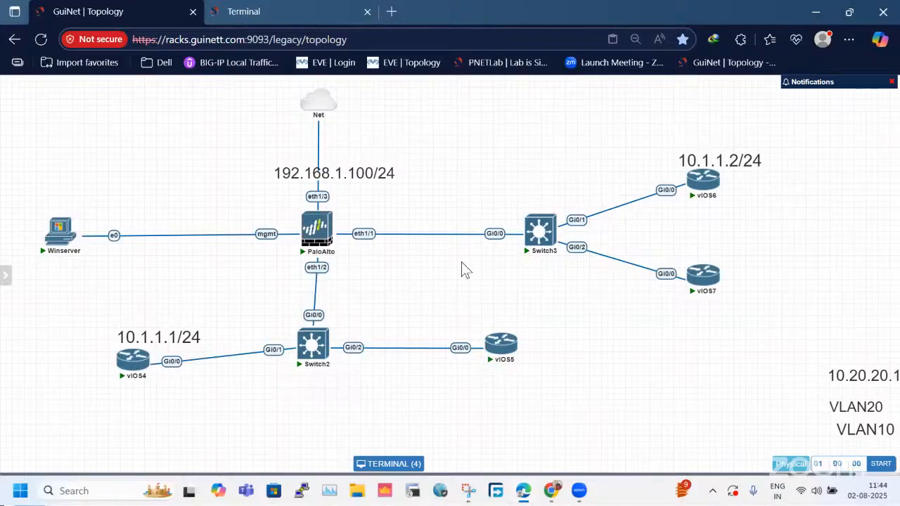
pyautogui.moveTo(551, 149); pyautogui.dragTo(765, 209)
pyautogui.click(497, 171)
pyautogui.click(227, 6)
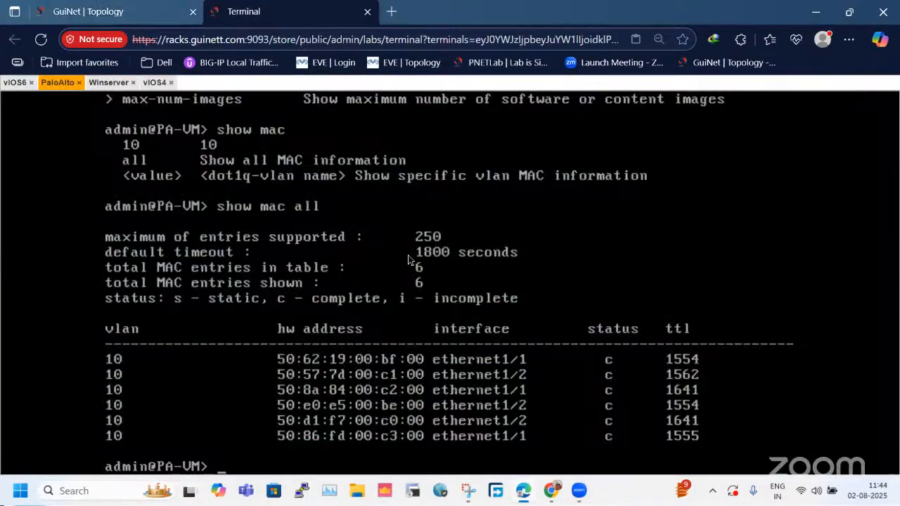
pyautogui.click(105, 12)
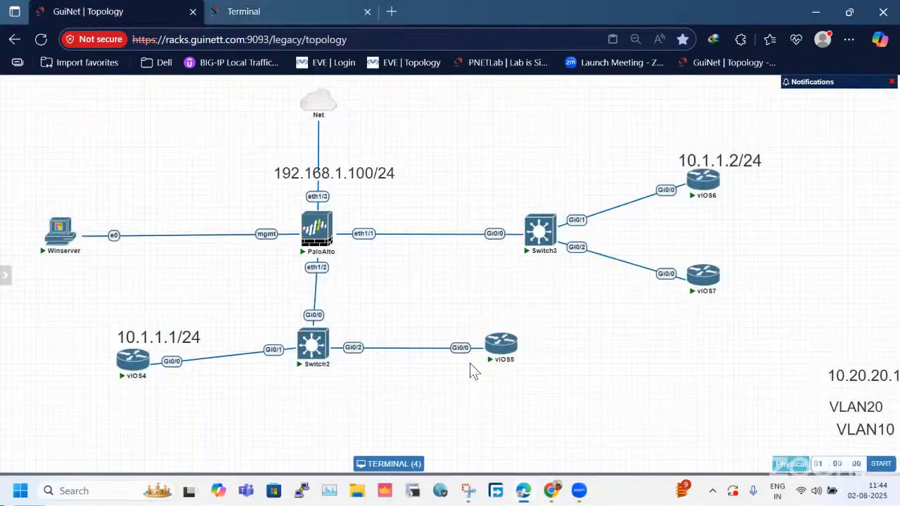
# Reposition routers vIOS5 and vIOS4 slightly below Switch2, one on either side, in the topology.
pyautogui.moveTo(512, 346); pyautogui.dragTo(442, 381)
pyautogui.moveTo(136, 370); pyautogui.dragTo(139, 385)
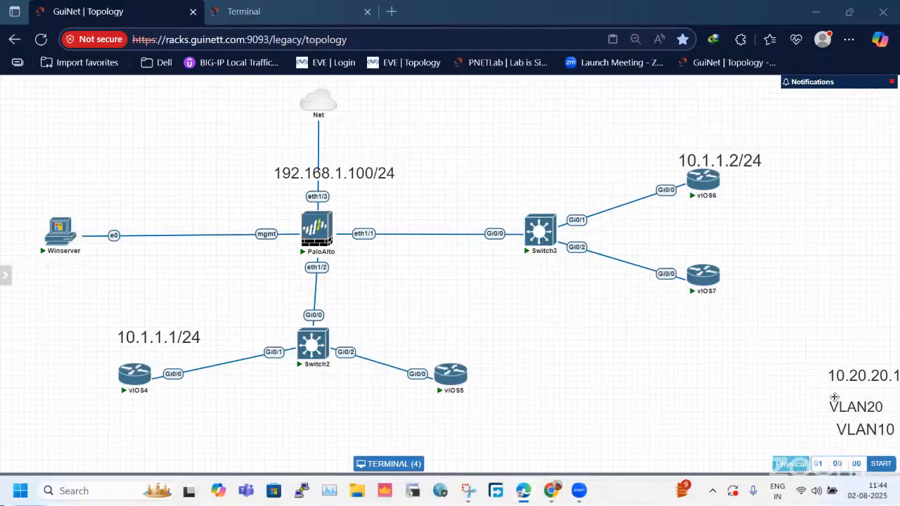
pyautogui.click(594, 291)
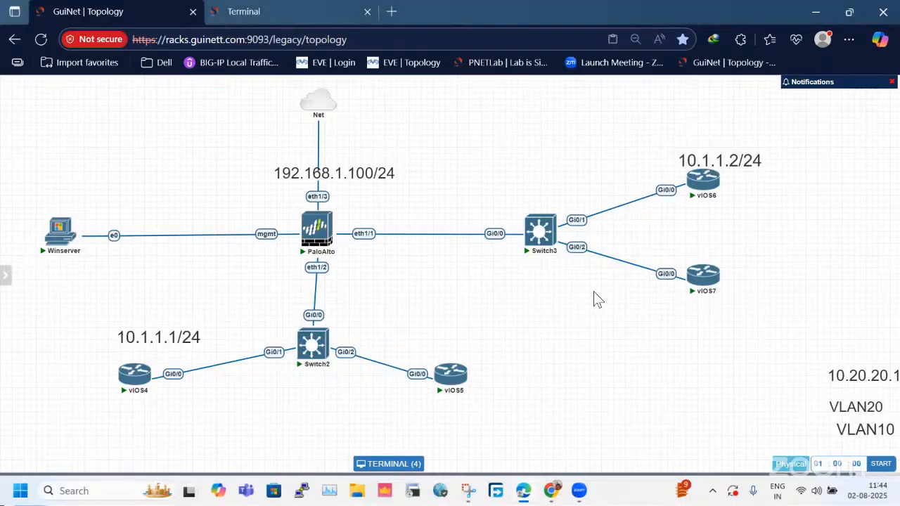
# Place the VLAN10 label above Switch2's Gi0/1 link and the VLAN20 label above its Gi0/2 link.
pyautogui.rightClick(490, 132)
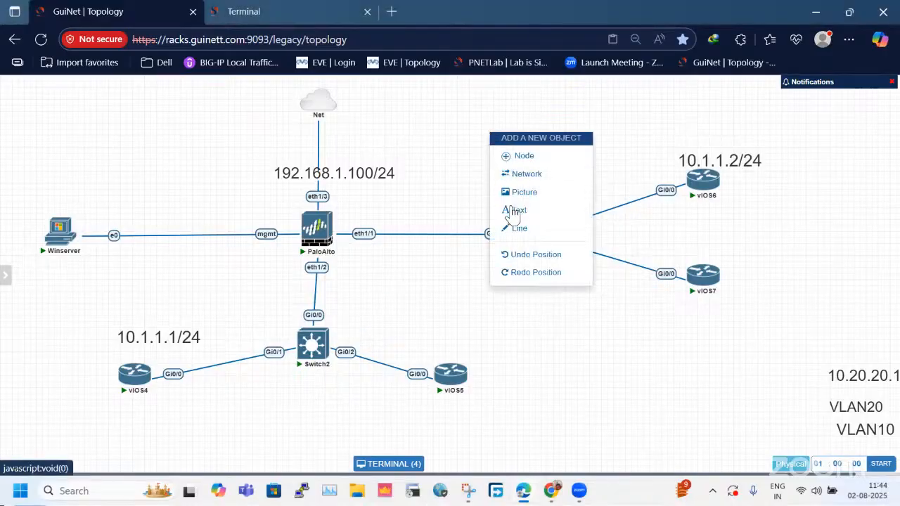
pyautogui.click(446, 315)
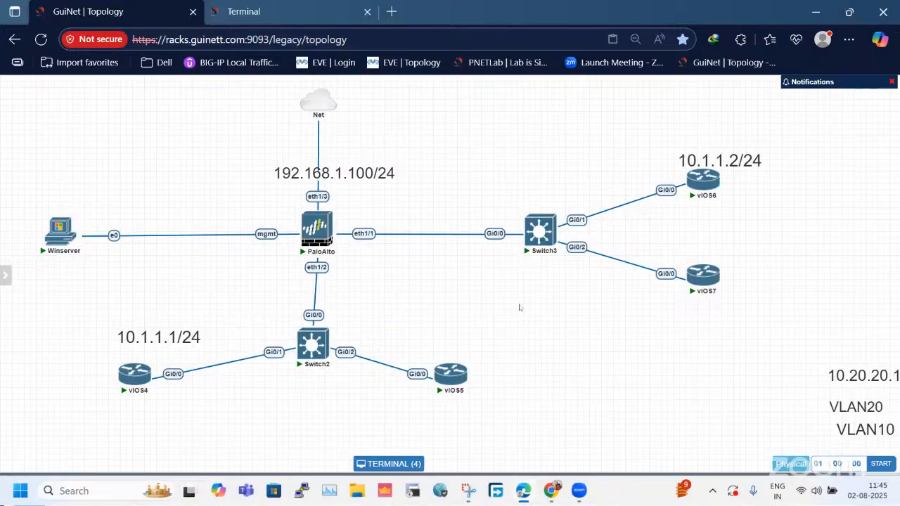
pyautogui.moveTo(866, 430); pyautogui.dragTo(236, 324)
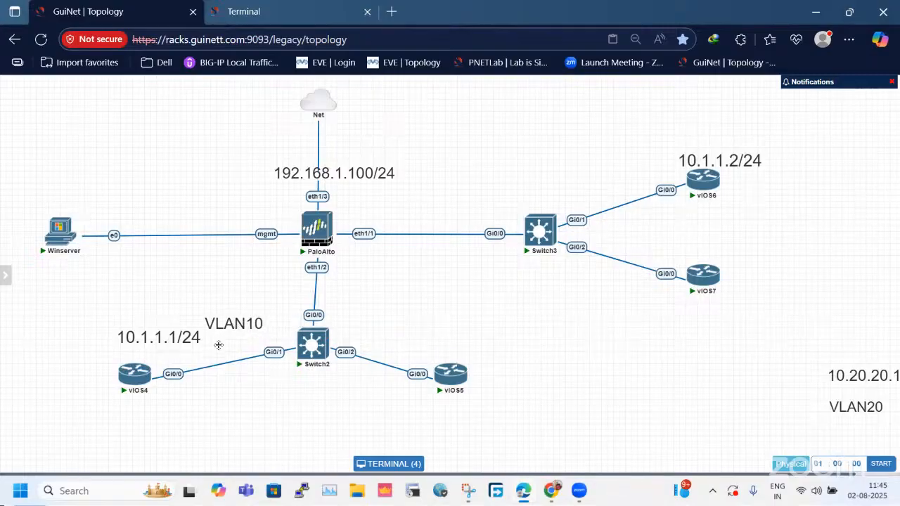
pyautogui.moveTo(61, 312); pyautogui.dragTo(290, 420)
pyautogui.moveTo(837, 402); pyautogui.dragTo(376, 339)
pyautogui.moveTo(248, 323)
pyautogui.mouseDown()
pyautogui.moveTo(252, 340)
pyautogui.moveTo(249, 330)
pyautogui.mouseUp()
pyautogui.moveTo(398, 337); pyautogui.dragTo(392, 328)
# Examine the vIOS4 node at 10.1.1.1/24 and the vIOS6 node at 10.1.1.2/24 in the topology.
pyautogui.moveTo(575, 128); pyautogui.dragTo(770, 201)
pyautogui.click(210, 10)
pyautogui.click(130, 10)
pyautogui.moveTo(123, 307); pyautogui.dragTo(154, 391)
pyautogui.click(155, 390)
pyautogui.moveTo(638, 118); pyautogui.dragTo(785, 176)
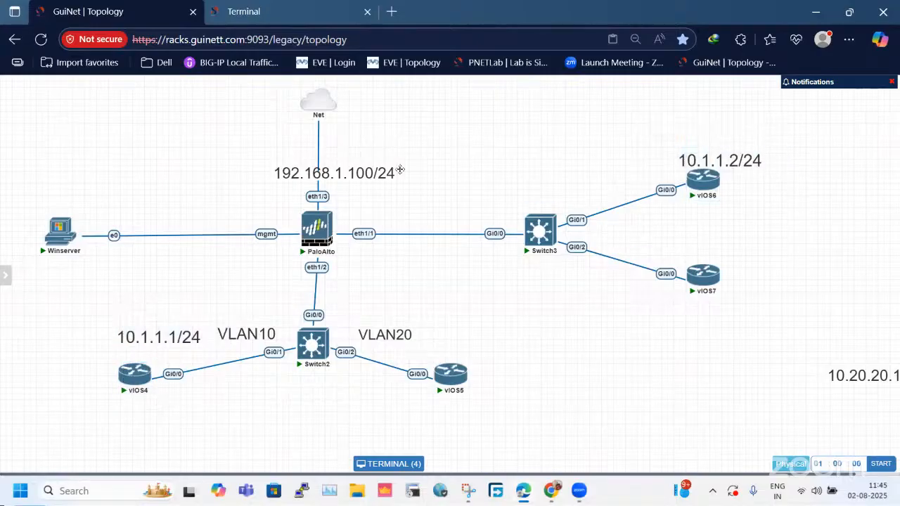
# Check the firewall's session browser in the Winserver console and return to the PaloAlto node in the topology.
pyautogui.click(310, 9)
pyautogui.click(115, 83)
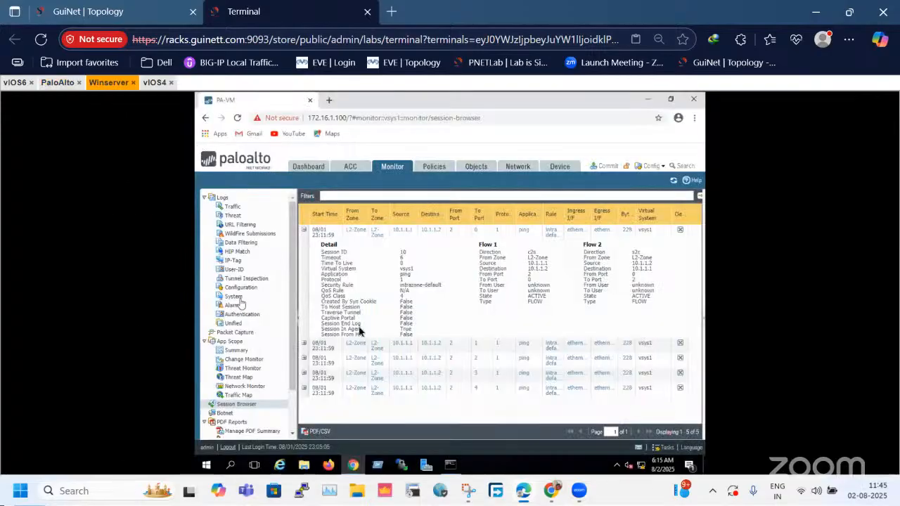
pyautogui.hotkey('ctrl', 'Tab')
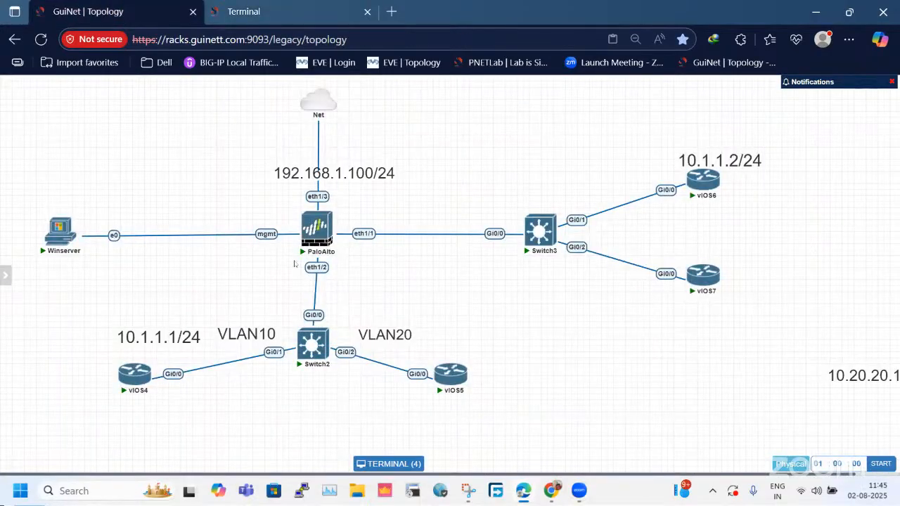
pyautogui.moveTo(295, 259); pyautogui.dragTo(405, 223)
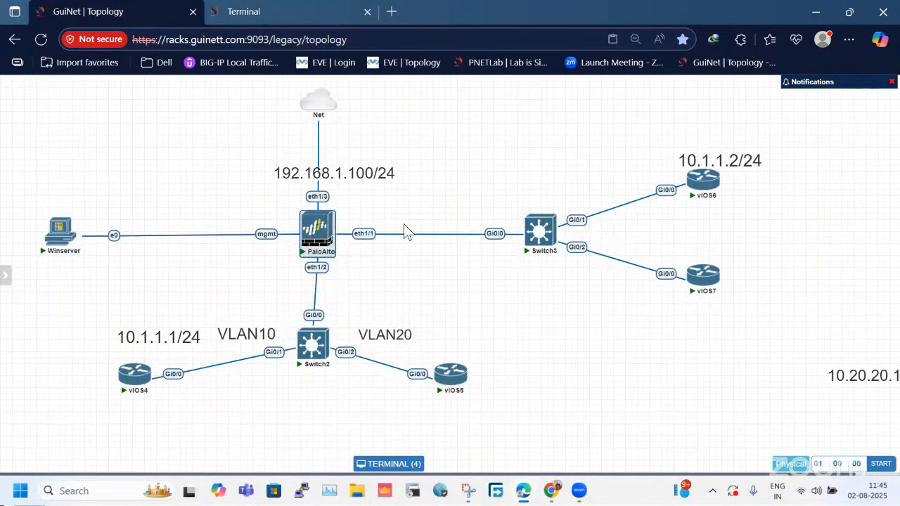
# Move the VLAN20 and VLAN10 labels away from Switch2 to the empty area below vIOS7.
pyautogui.moveTo(263, 342); pyautogui.dragTo(593, 340)
pyautogui.click(434, 343)
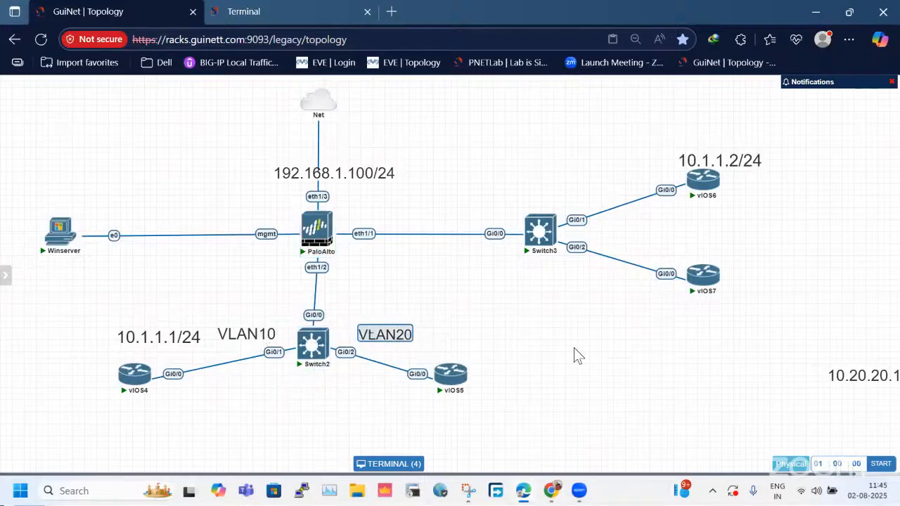
pyautogui.moveTo(450, 339); pyautogui.dragTo(872, 344)
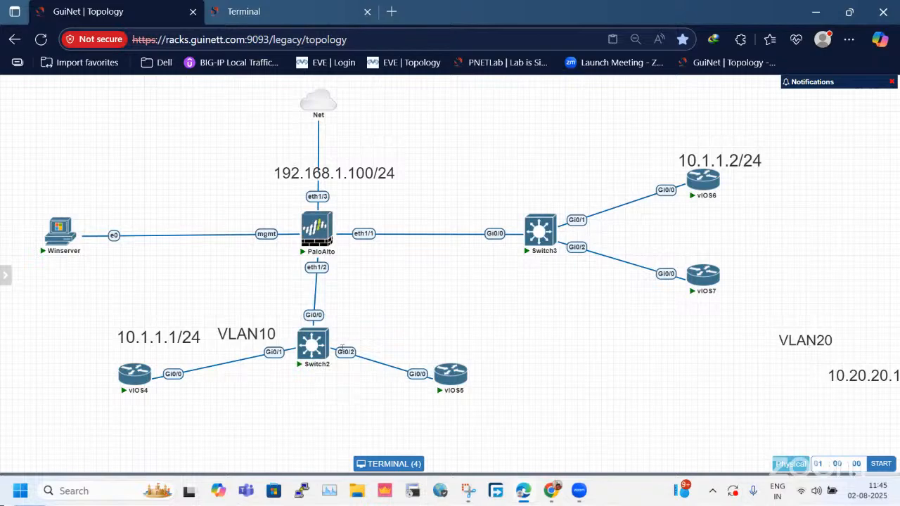
pyautogui.moveTo(257, 336); pyautogui.dragTo(810, 384)
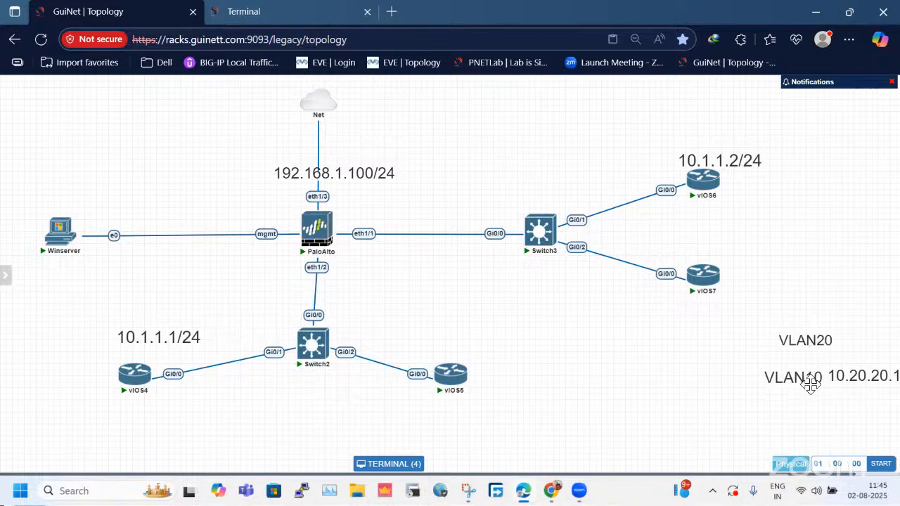
# Compare the addresses assigned to vIOS4 and vIOS6 in the topology.
pyautogui.moveTo(456, 137); pyautogui.dragTo(792, 343)
pyautogui.click(138, 323)
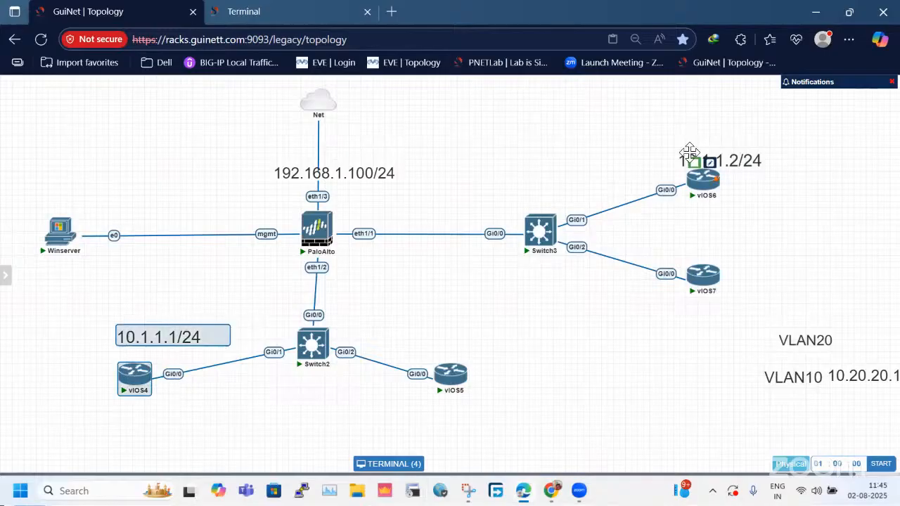
pyautogui.click(696, 160)
# Open the firewall's Network section in the Winserver console and return to the topology to examine the PaloAlto interfaces.
pyautogui.click(297, 14)
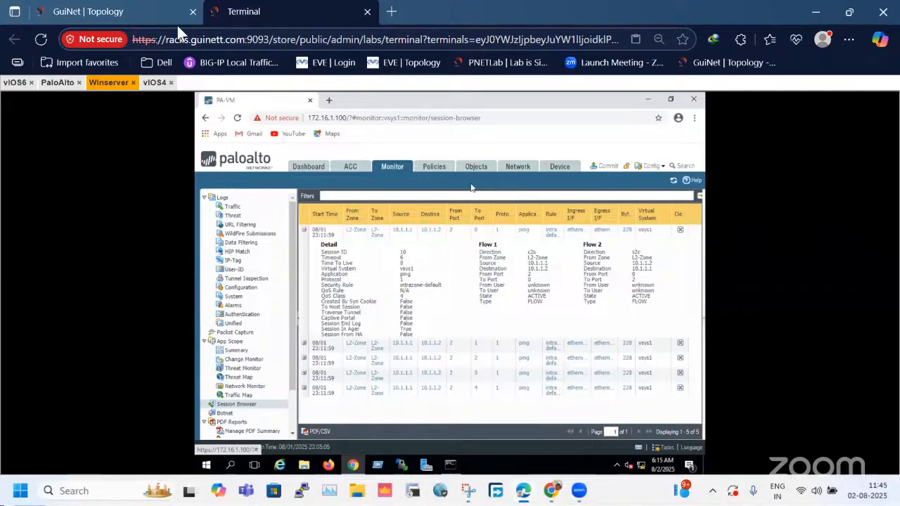
pyautogui.click(131, 11)
pyautogui.click(211, 11)
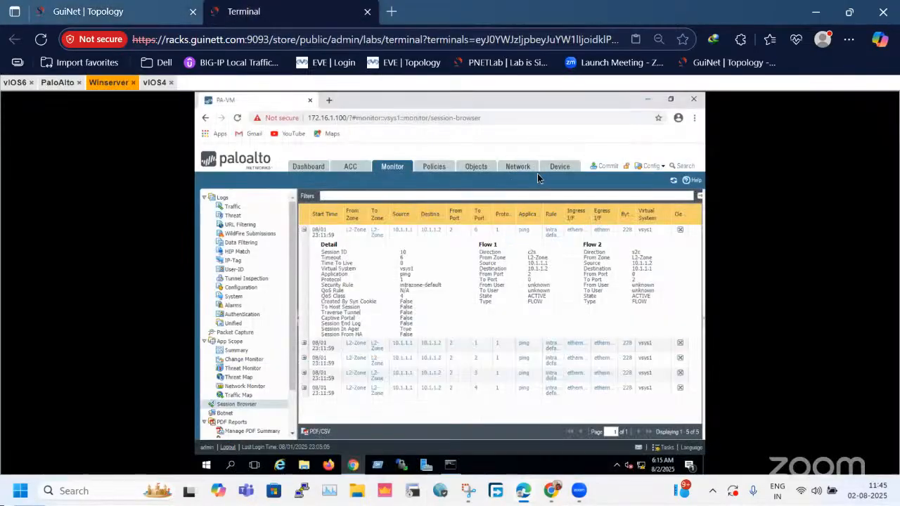
pyautogui.click(513, 169)
pyautogui.click(136, 6)
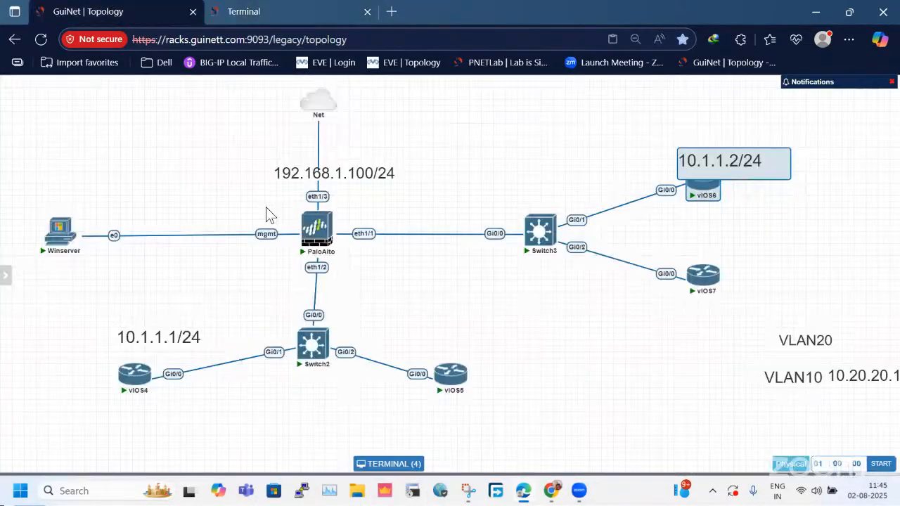
pyautogui.moveTo(269, 172); pyautogui.dragTo(379, 278)
pyautogui.click(384, 278)
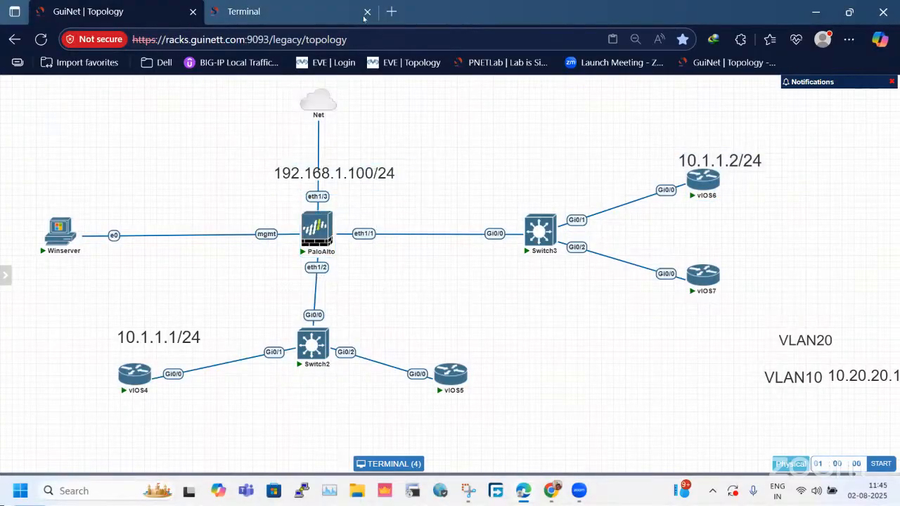
# Capture the lab topology diagram with Snipping Tool and maximize the snip for annotation.
pyautogui.click(469, 491)
pyautogui.click(312, 205)
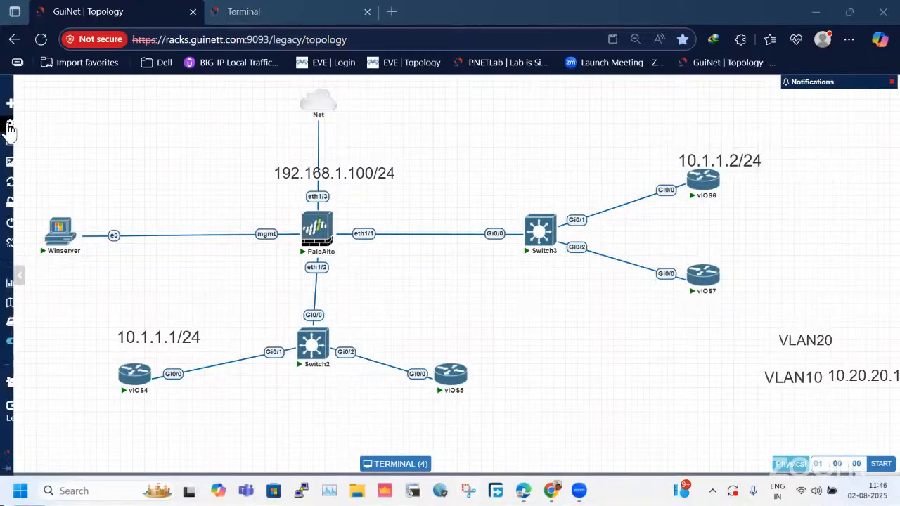
pyautogui.moveTo(41, 97); pyautogui.dragTo(797, 438)
pyautogui.doubleClick(568, 166)
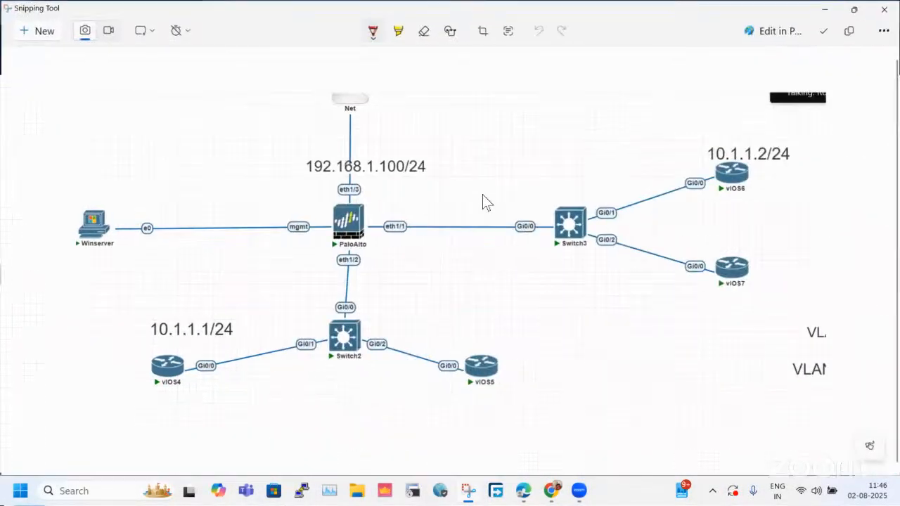
# Circle the firewall's eth1/1 and eth1/2 interfaces in red and label them L2.
pyautogui.moveTo(423, 210)
pyautogui.mouseDown()
pyautogui.moveTo(381, 219)
pyautogui.moveTo(331, 291)
pyautogui.moveTo(441, 234)
pyautogui.moveTo(423, 212)
pyautogui.mouseUp()
pyautogui.moveTo(408, 255)
pyautogui.mouseDown()
pyautogui.moveTo(444, 283)
pyautogui.moveTo(459, 270)
pyautogui.mouseUp()
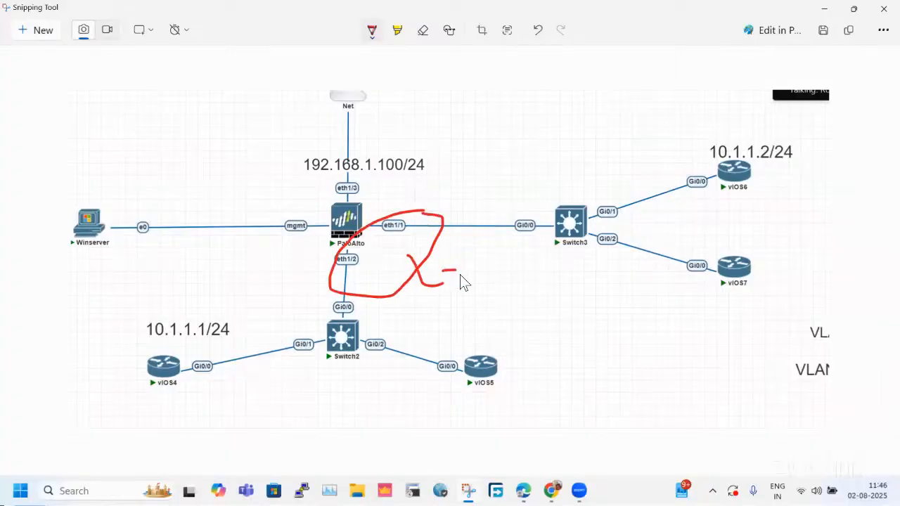
pyautogui.moveTo(468, 305); pyautogui.dragTo(469, 304)
# Underline and circle the 192.168.1.100/24 address on eth1/3 in red and label it L3.
pyautogui.moveTo(305, 188); pyautogui.dragTo(336, 189)
pyautogui.moveTo(441, 187)
pyautogui.mouseDown()
pyautogui.moveTo(456, 145)
pyautogui.moveTo(287, 148)
pyautogui.moveTo(346, 211)
pyautogui.mouseUp()
pyautogui.moveTo(417, 81)
pyautogui.mouseDown()
pyautogui.moveTo(450, 118)
pyautogui.moveTo(475, 121)
pyautogui.mouseUp()
pyautogui.moveTo(473, 165); pyautogui.dragTo(467, 164)
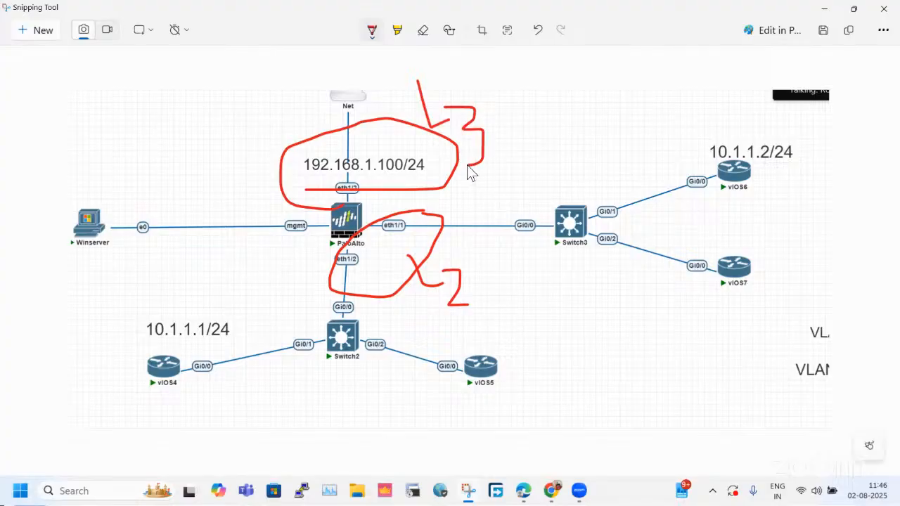
# Draw an upward arrow beside the firewall and mark the L3 label and the area beside L2 with lines and circles.
pyautogui.moveTo(265, 396)
pyautogui.mouseDown()
pyautogui.moveTo(256, 166)
pyautogui.moveTo(272, 168)
pyautogui.mouseUp()
pyautogui.moveTo(499, 107); pyautogui.dragTo(601, 74)
pyautogui.moveTo(485, 267); pyautogui.dragTo(547, 317)
pyautogui.moveTo(526, 243)
pyautogui.mouseDown()
pyautogui.moveTo(499, 246)
pyautogui.moveTo(569, 368)
pyautogui.moveTo(539, 239)
pyautogui.mouseUp()
pyautogui.moveTo(512, 77)
pyautogui.mouseDown()
pyautogui.moveTo(450, 70)
pyautogui.moveTo(457, 177)
pyautogui.moveTo(504, 135)
pyautogui.mouseUp()
pyautogui.moveTo(481, 64); pyautogui.dragTo(478, 74)
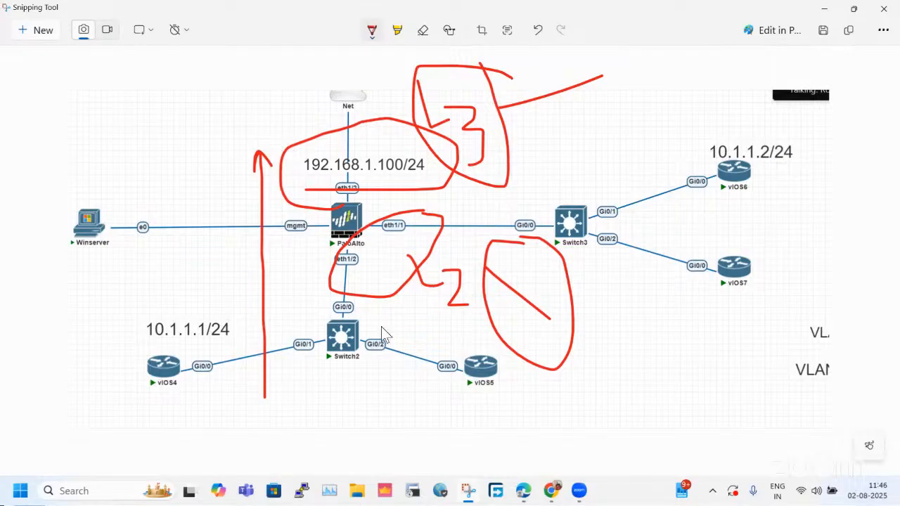
# Draw a circled cross below Switch3 and undo it together with the circles around L3 and beside L2.
pyautogui.moveTo(669, 294); pyautogui.dragTo(622, 374)
pyautogui.moveTo(599, 295); pyautogui.dragTo(691, 371)
pyautogui.moveTo(688, 273)
pyautogui.mouseDown()
pyautogui.moveTo(609, 304)
pyautogui.moveTo(708, 288)
pyautogui.moveTo(679, 264)
pyautogui.mouseUp()
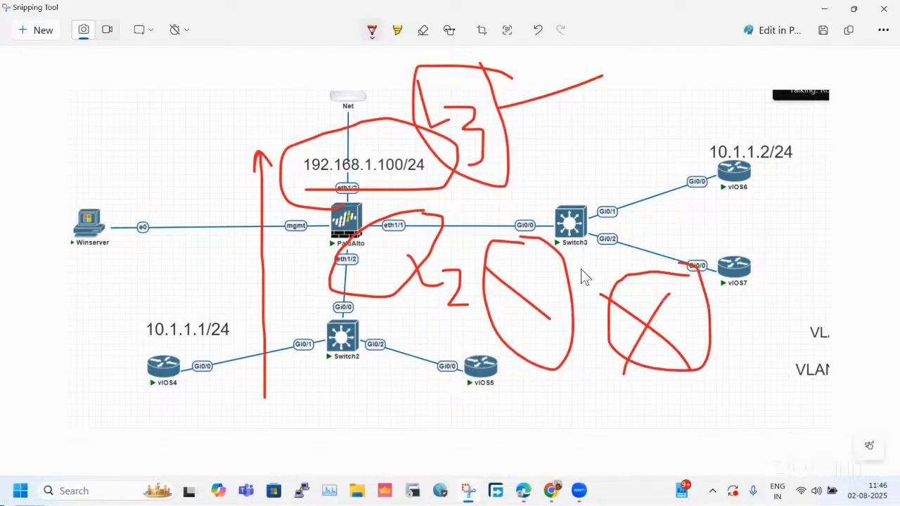
pyautogui.hotkey('ctrl', 'z')
pyautogui.hotkey('ctrl', 'z')
pyautogui.hotkey('ctrl', 'z')
pyautogui.hotkey('ctrl', 'z')
pyautogui.hotkey('ctrl', 'z')
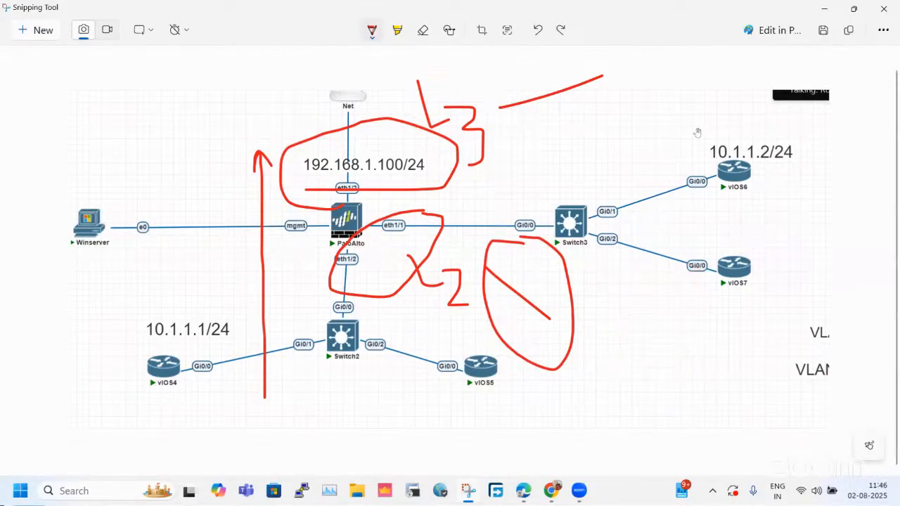
pyautogui.hotkey('ctrl', 'z')
# Draw one outline around routers vIOS4 through vIOS7 and undo it along with the upward arrow and the L3 label's 3.
pyautogui.moveTo(658, 148)
pyautogui.mouseDown()
pyautogui.moveTo(309, 329)
pyautogui.moveTo(125, 376)
pyautogui.moveTo(815, 327)
pyautogui.moveTo(810, 150)
pyautogui.moveTo(783, 140)
pyautogui.mouseUp()
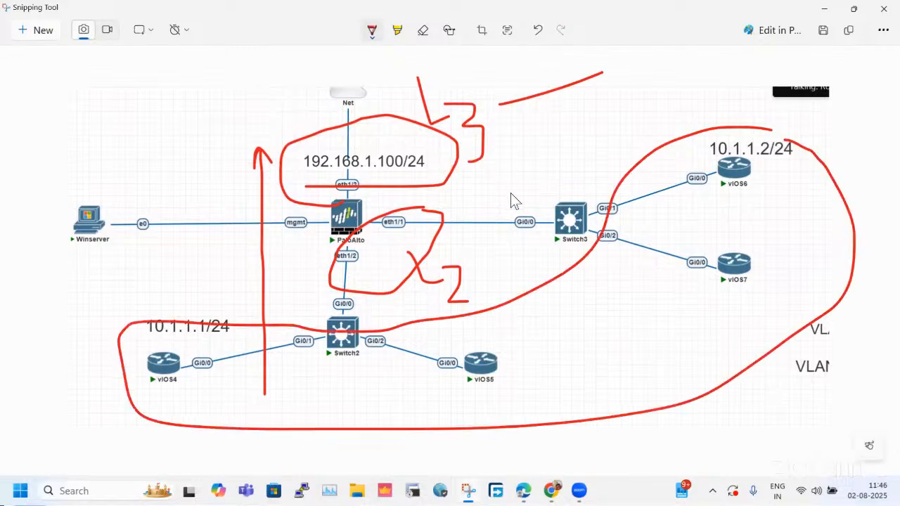
pyautogui.moveTo(478, 183); pyautogui.dragTo(527, 222)
pyautogui.moveTo(507, 186)
pyautogui.mouseDown()
pyautogui.moveTo(556, 211)
pyautogui.moveTo(547, 267)
pyautogui.moveTo(534, 273)
pyautogui.mouseUp()
pyautogui.moveTo(129, 89); pyautogui.dragTo(145, 135)
pyautogui.hotkey('ctrl', 'z')
pyautogui.hotkey('ctrl', 'z')
pyautogui.hotkey('ctrl', 'z')
pyautogui.hotkey('ctrl', 'z')
pyautogui.hotkey('ctrl', 'z')
pyautogui.hotkey('ctrl', 'z')
pyautogui.hotkey('ctrl', 'z')
pyautogui.hotkey('ctrl', 'z')
# Sketch a box below Switch3 with two downward branches and a link up to a circle drawn beside Switch3.
pyautogui.moveTo(596, 287)
pyautogui.mouseDown()
pyautogui.moveTo(648, 330)
pyautogui.moveTo(575, 282)
pyautogui.mouseUp()
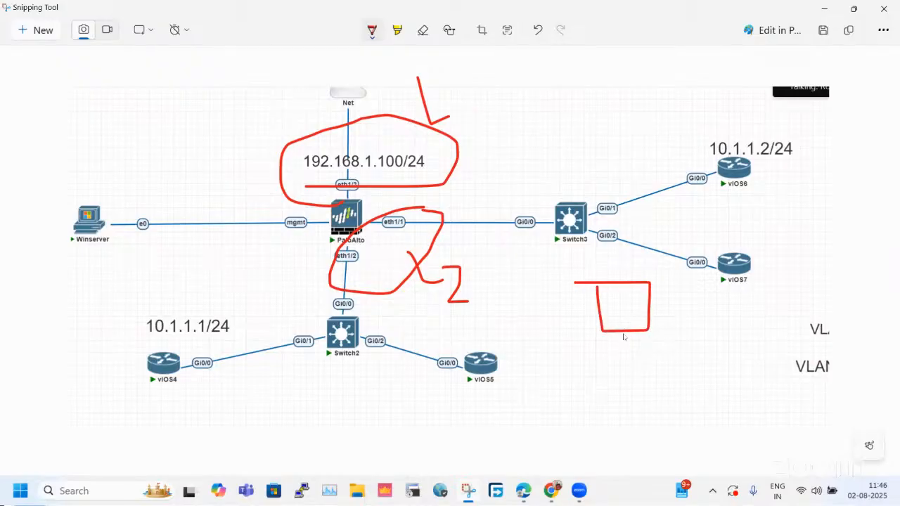
pyautogui.moveTo(625, 332); pyautogui.dragTo(636, 386)
pyautogui.moveTo(624, 328); pyautogui.dragTo(596, 390)
pyautogui.moveTo(622, 302); pyautogui.dragTo(599, 224)
pyautogui.moveTo(599, 163)
pyautogui.mouseDown()
pyautogui.moveTo(589, 220)
pyautogui.moveTo(609, 154)
pyautogui.moveTo(578, 169)
pyautogui.mouseUp()
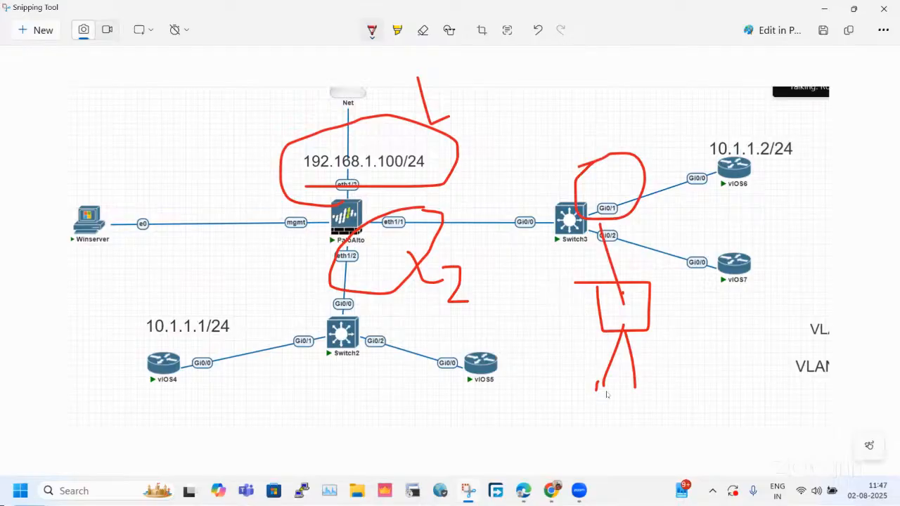
pyautogui.moveTo(599, 394); pyautogui.dragTo(581, 288)
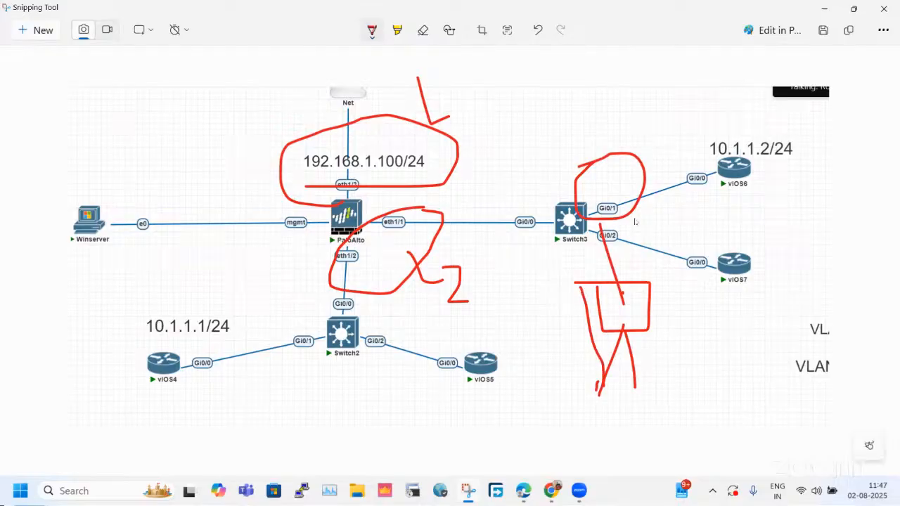
# Label the upper circle L3, add an upward arrow and two boxes under the branches, and outline the lower sketch.
pyautogui.moveTo(647, 119)
pyautogui.mouseDown()
pyautogui.moveTo(656, 165)
pyautogui.moveTo(681, 155)
pyautogui.moveTo(679, 191)
pyautogui.mouseUp()
pyautogui.moveTo(658, 268)
pyautogui.mouseDown()
pyautogui.moveTo(541, 324)
pyautogui.moveTo(664, 274)
pyautogui.mouseUp()
pyautogui.moveTo(577, 282)
pyautogui.mouseDown()
pyautogui.moveTo(544, 113)
pyautogui.moveTo(577, 158)
pyautogui.mouseUp()
pyautogui.moveTo(610, 367)
pyautogui.mouseDown()
pyautogui.moveTo(565, 418)
pyautogui.moveTo(610, 383)
pyautogui.moveTo(599, 364)
pyautogui.mouseUp()
pyautogui.moveTo(688, 382)
pyautogui.mouseDown()
pyautogui.moveTo(637, 388)
pyautogui.moveTo(687, 406)
pyautogui.moveTo(686, 383)
pyautogui.mouseUp()
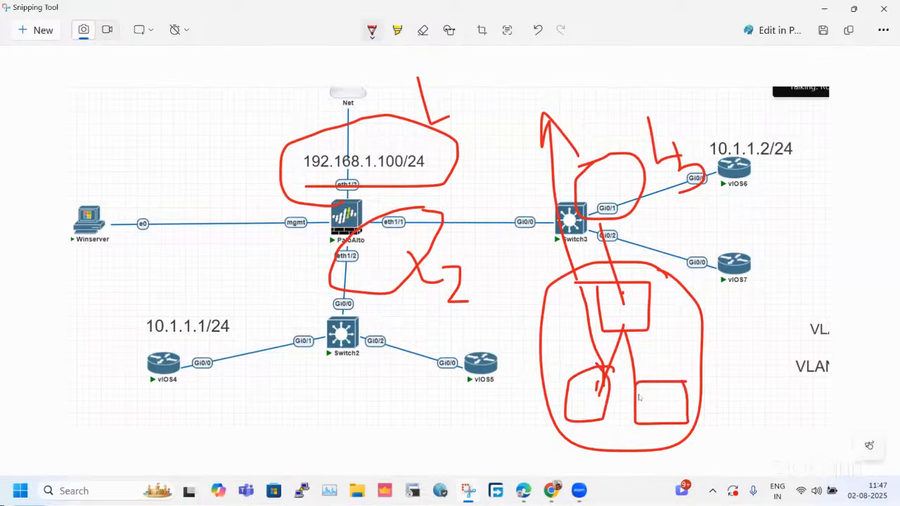
# Draw a horizontal line under Switch3 and undo it along with the whole sketch around and below that switch.
pyautogui.moveTo(570, 241); pyautogui.dragTo(733, 237)
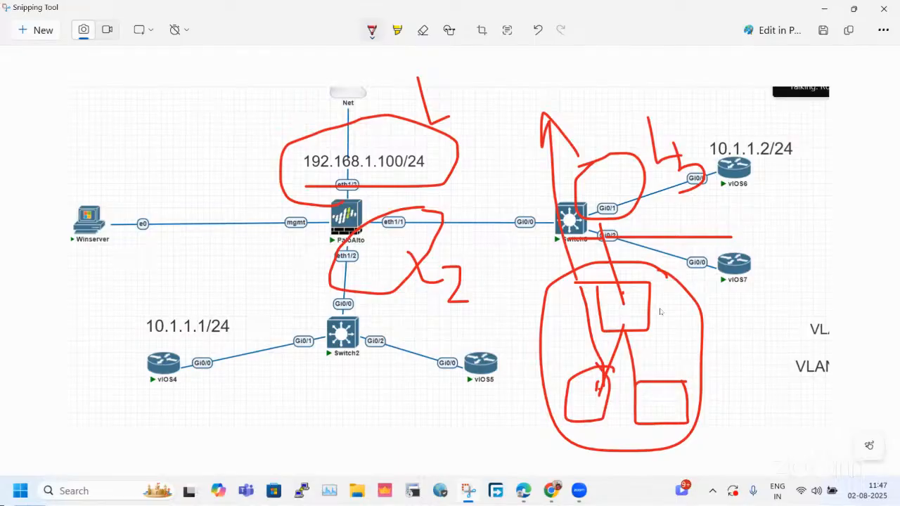
pyautogui.moveTo(632, 311); pyautogui.dragTo(734, 312)
pyautogui.hotkey('ctrl', 'z')
pyautogui.hotkey('ctrl', 'z')
pyautogui.hotkey('ctrl', 'z')
pyautogui.hotkey('ctrl', 'z')
pyautogui.hotkey('ctrl', 'z')
pyautogui.hotkey('ctrl', 'z')
pyautogui.hotkey('ctrl', 'z')
pyautogui.hotkey('ctrl', 'z')
pyautogui.hotkey('ctrl', 'z')
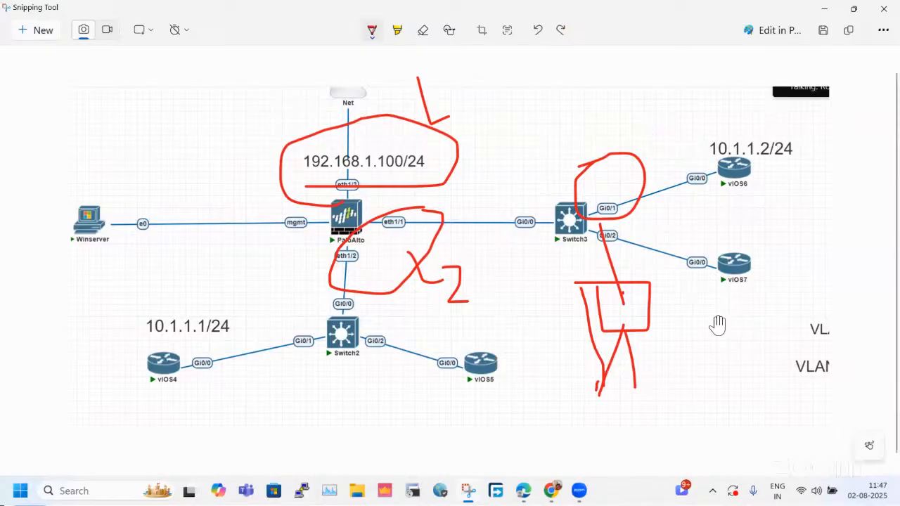
pyautogui.hotkey('ctrl', 'z')
pyautogui.hotkey('ctrl', 'z')
pyautogui.hotkey('ctrl', 'z')
pyautogui.hotkey('ctrl', 'z')
pyautogui.hotkey('ctrl', 'z')
pyautogui.hotkey('ctrl', 'z')
pyautogui.hotkey('ctrl', 'z')
pyautogui.hotkey('ctrl', 'z')
pyautogui.hotkey('ctrl', 'z')
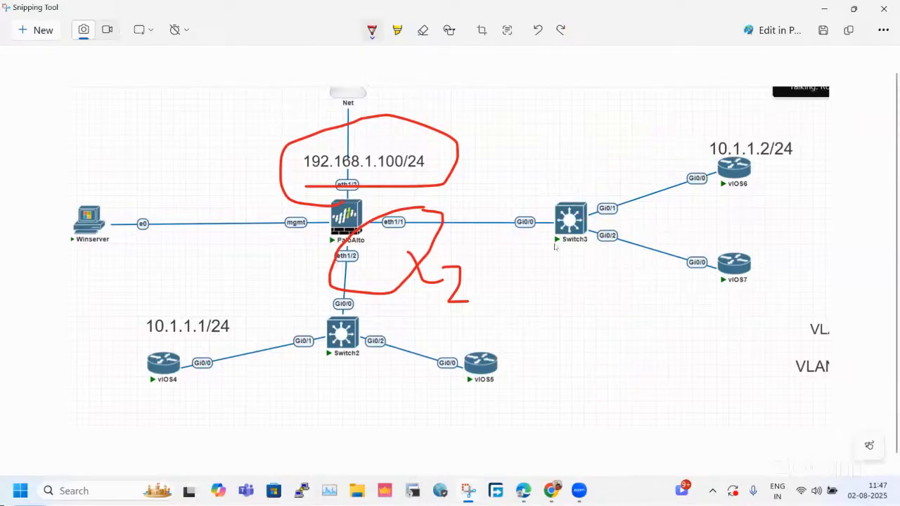
# Scribble over PaloAlto, label it L3, and draw one continuous outline enclosing vIOS4 and vIOS6.
pyautogui.moveTo(320, 224)
pyautogui.mouseDown()
pyautogui.moveTo(468, 191)
pyautogui.moveTo(497, 196)
pyautogui.mouseUp()
pyautogui.moveTo(501, 187)
pyautogui.mouseDown()
pyautogui.moveTo(510, 185)
pyautogui.moveTo(480, 210)
pyautogui.mouseUp()
pyautogui.moveTo(772, 127)
pyautogui.mouseDown()
pyautogui.moveTo(733, 198)
pyautogui.moveTo(585, 247)
pyautogui.moveTo(298, 262)
pyautogui.moveTo(247, 311)
pyautogui.moveTo(137, 380)
pyautogui.moveTo(814, 250)
pyautogui.moveTo(773, 124)
pyautogui.mouseUp()
# Draw an upward arrow past Switch3 and box the L3 label, adding a short stroke above it.
pyautogui.moveTo(610, 307); pyautogui.dragTo(598, 182)
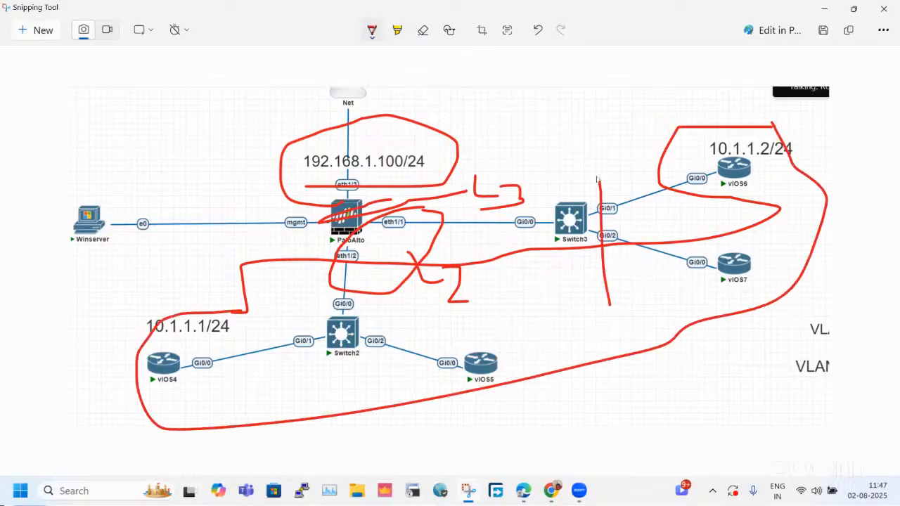
pyautogui.moveTo(564, 115); pyautogui.dragTo(584, 144)
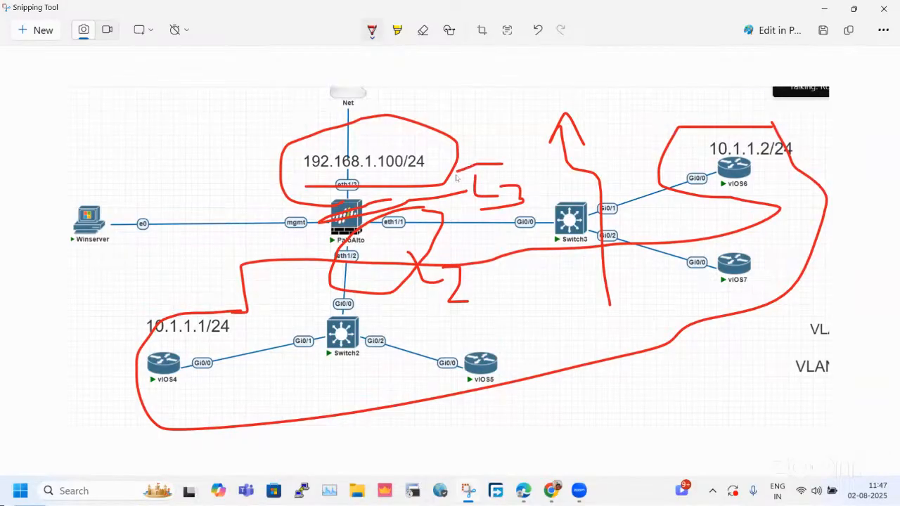
pyautogui.moveTo(484, 222); pyautogui.dragTo(535, 165)
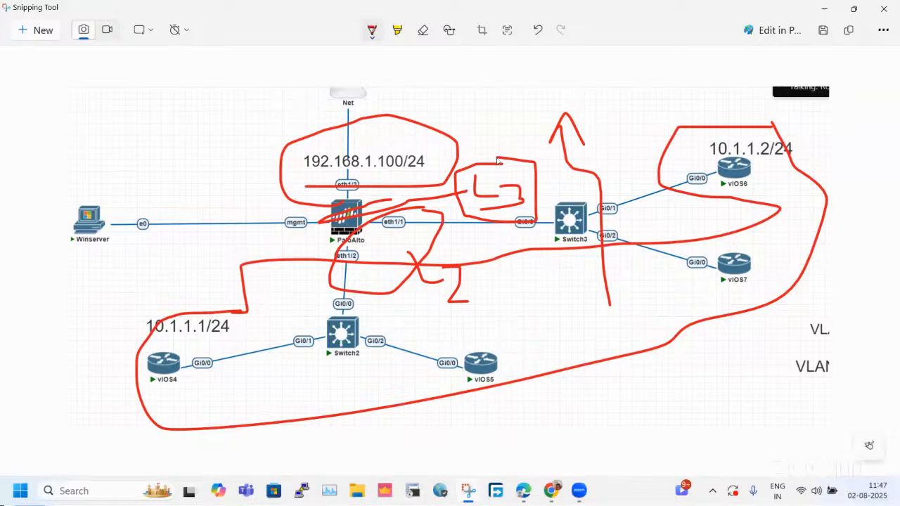
pyautogui.moveTo(456, 135); pyautogui.dragTo(458, 118)
# Switch to the firewall's web console, open its Ethernet interfaces list and compare it with the lab topology.
pyautogui.click(825, 9)
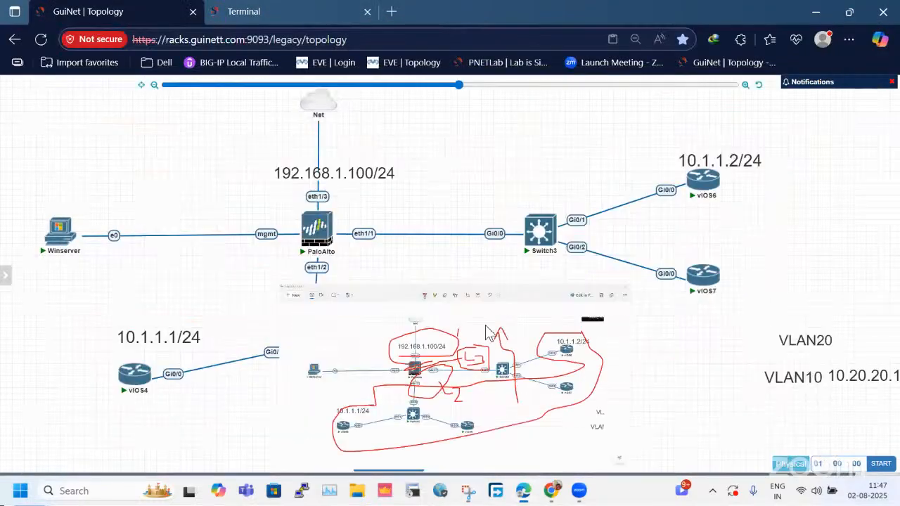
pyautogui.click(282, 10)
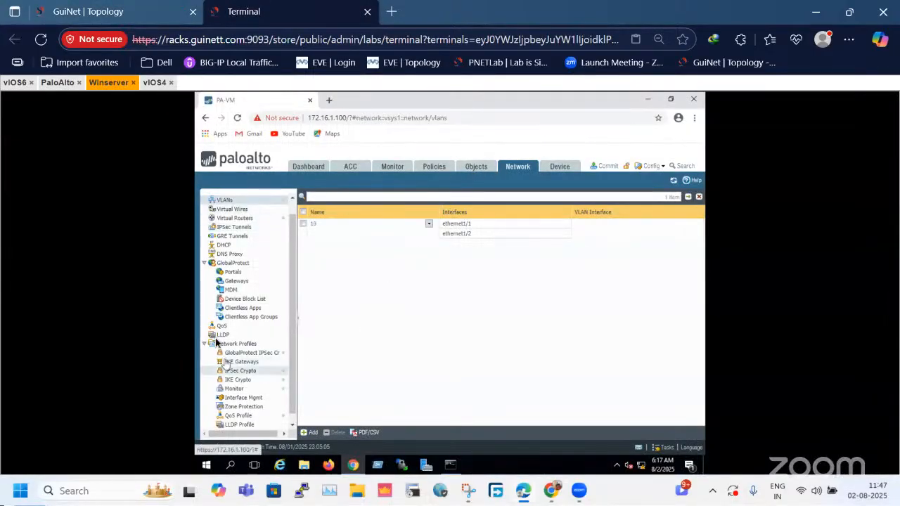
pyautogui.scroll(2, 239, 282)
pyautogui.click(231, 197)
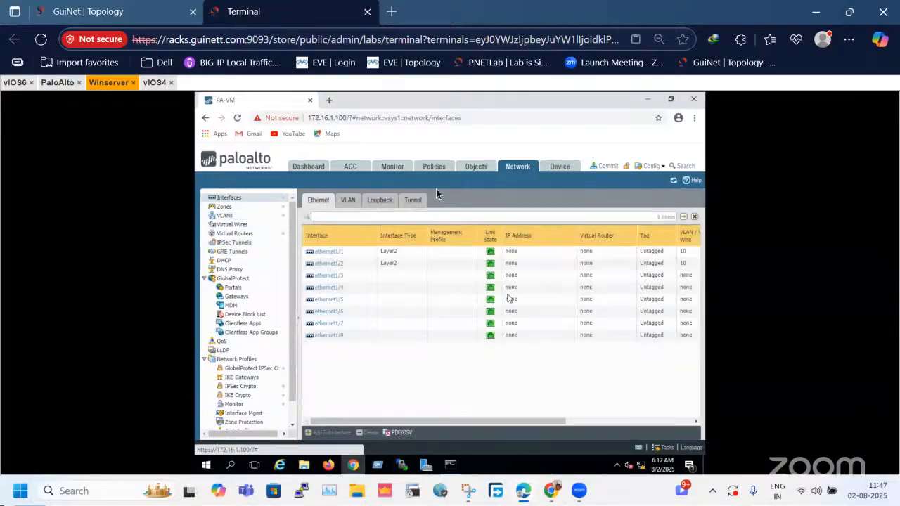
pyautogui.click(126, 11)
pyautogui.click(246, 12)
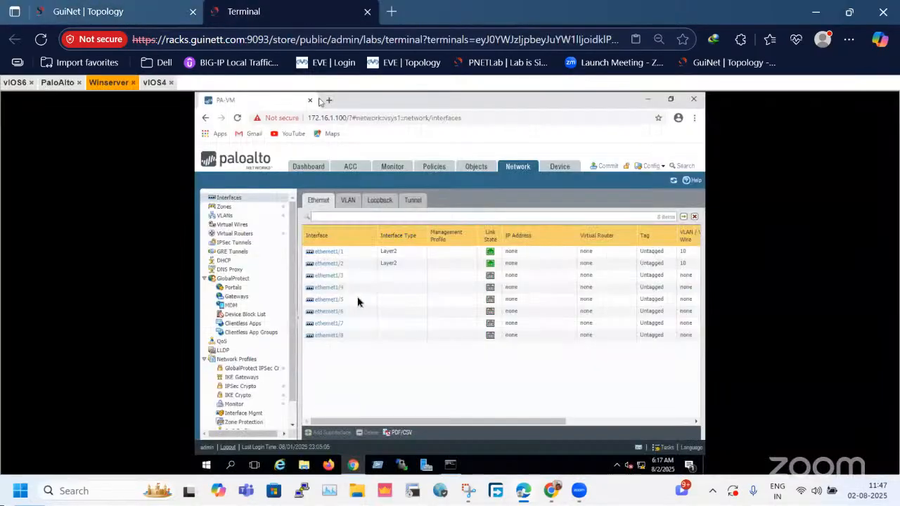
pyautogui.click(141, 8)
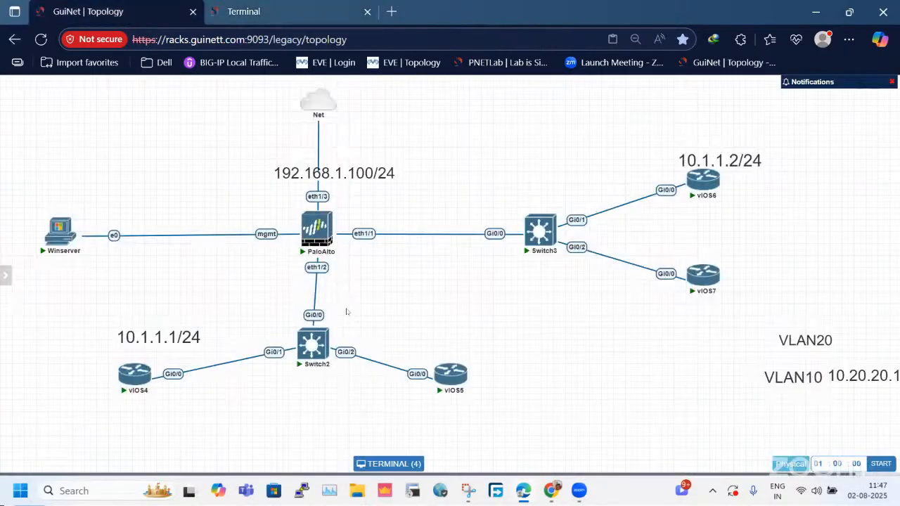
pyautogui.click(283, 10)
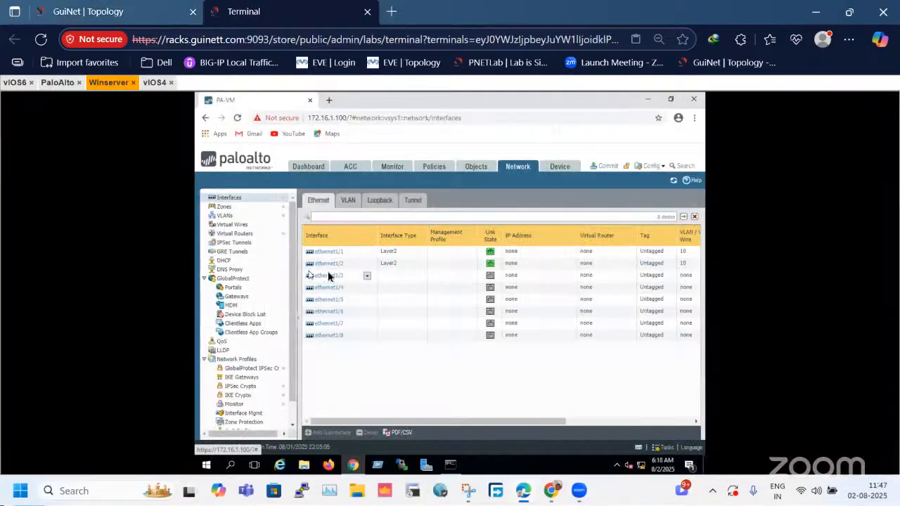
# Set ethernet1/3 to interface type Layer3 and assign it to the default virtual router.
pyautogui.click(331, 277)
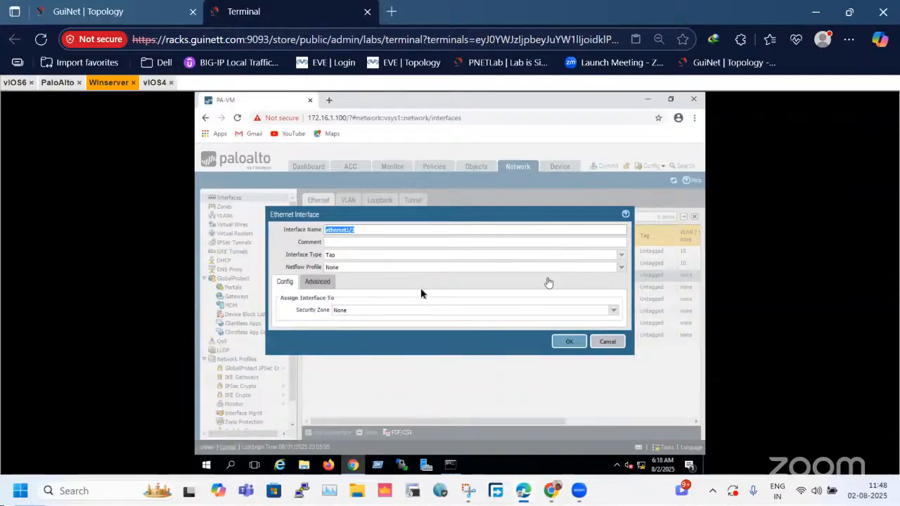
pyautogui.click(385, 255)
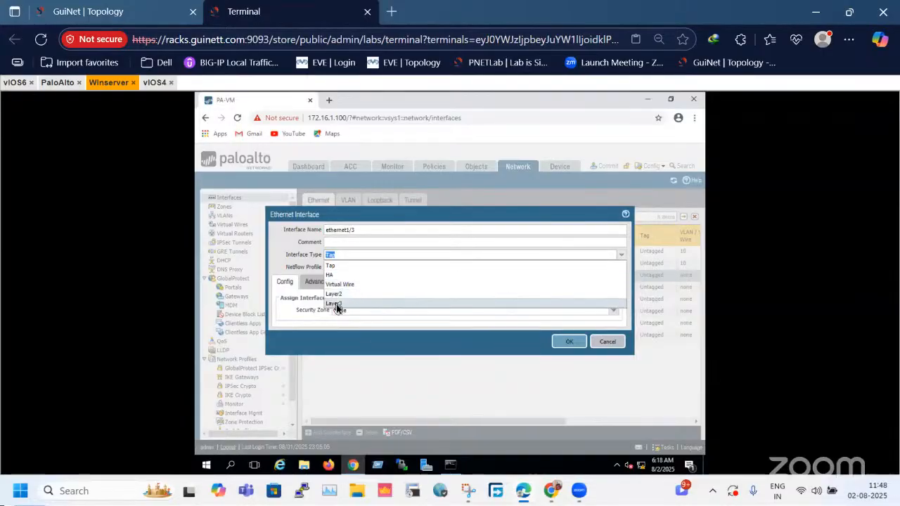
pyautogui.click(335, 303)
pyautogui.click(613, 311)
pyautogui.click(337, 341)
pyautogui.click(312, 335)
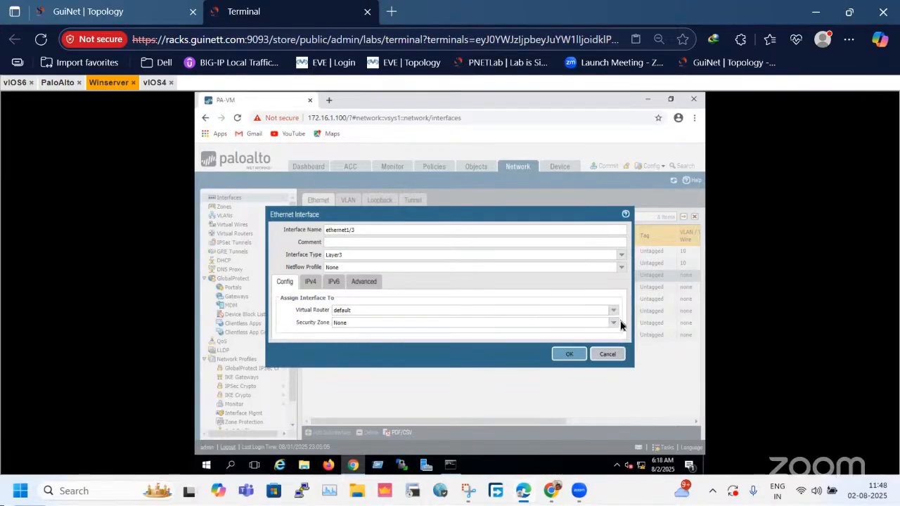
# Create a new security zone named WAN-Zone for ethernet1/3.
pyautogui.click(615, 324)
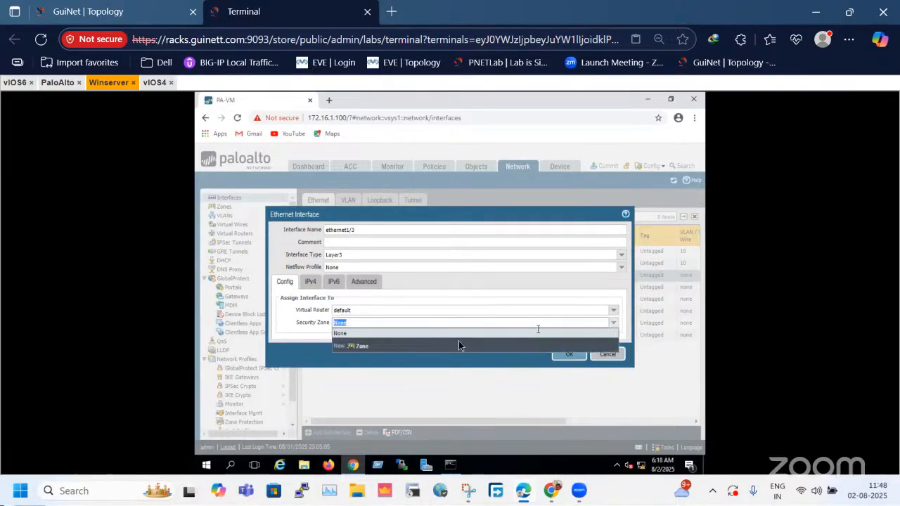
pyautogui.click(372, 345)
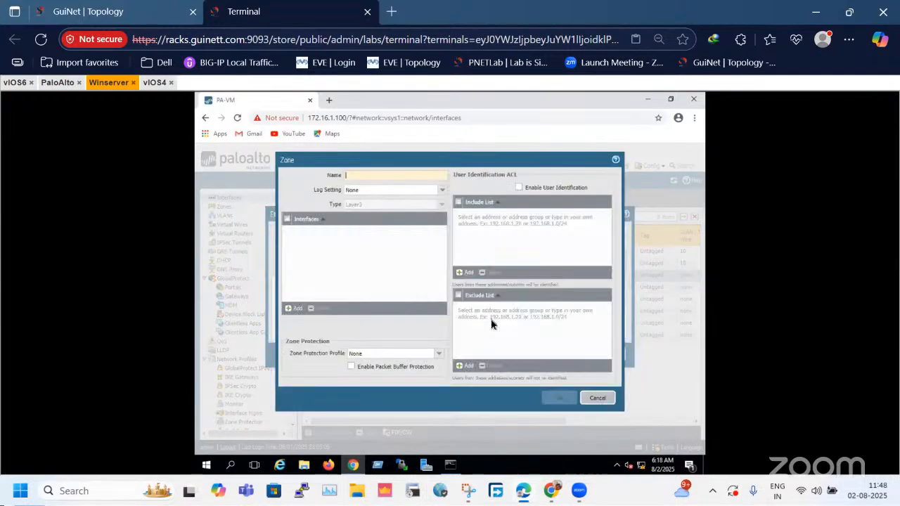
pyautogui.write('N')
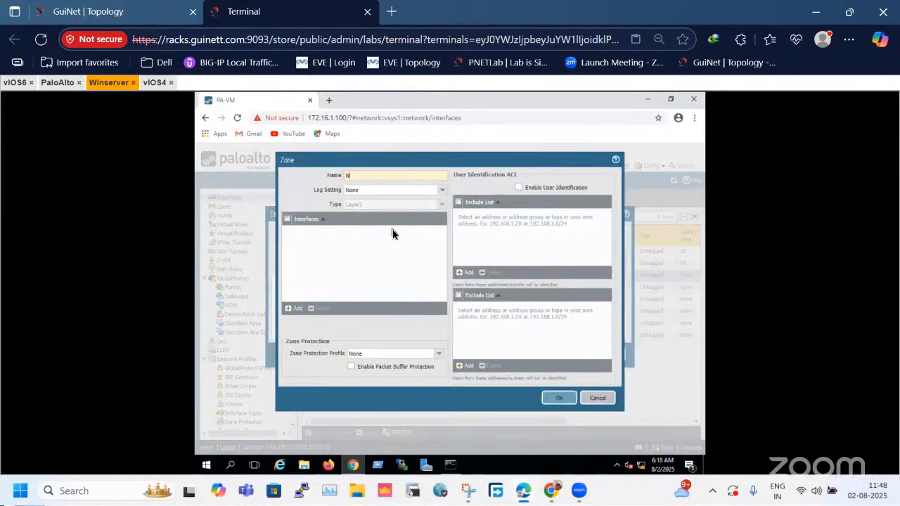
pyautogui.press('BackSpace')
pyautogui.write('WAN-Zone')
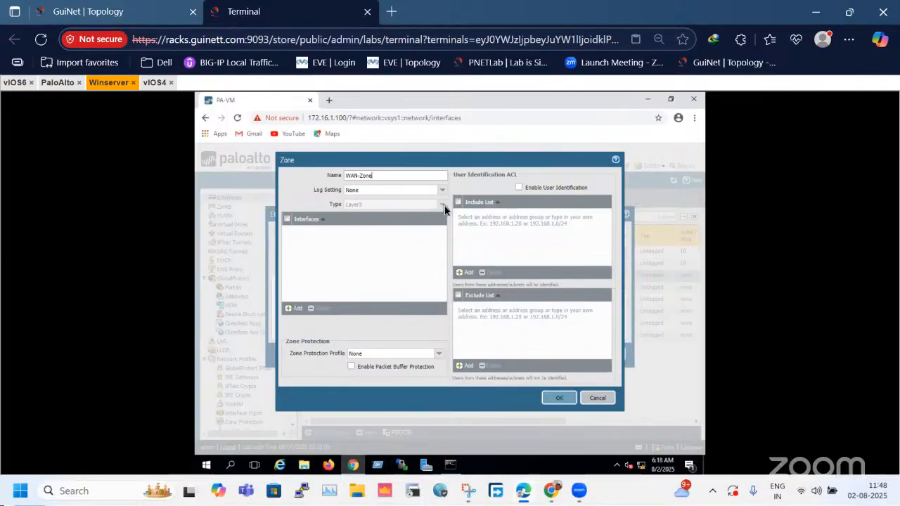
pyautogui.click(564, 404)
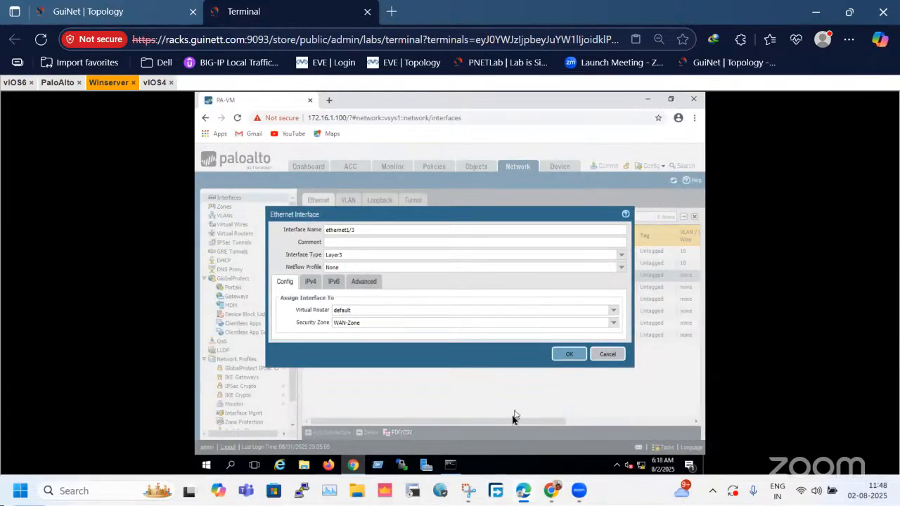
# Add the static IPv4 address 192.168.1.200/24 to ethernet1/3, review its IPv6 and advanced settings, and save the interface.
pyautogui.click(310, 282)
pyautogui.click(288, 378)
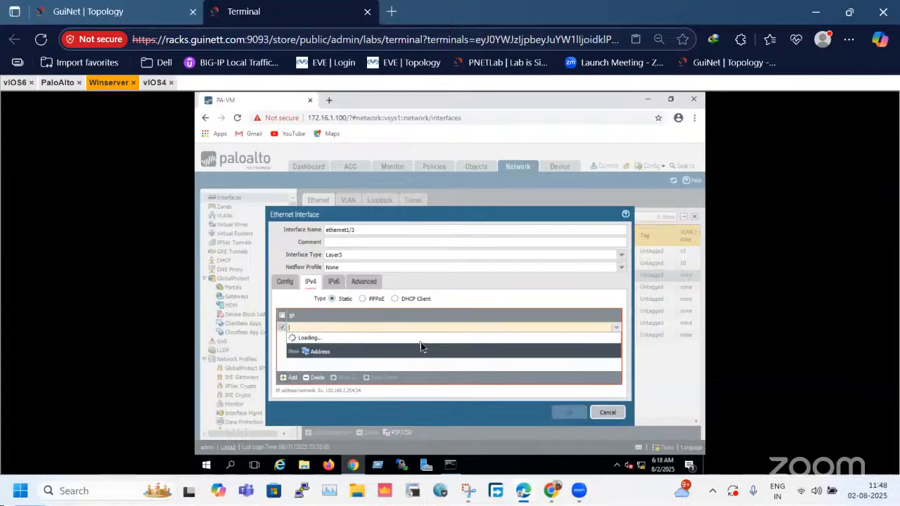
pyautogui.write('192.168')
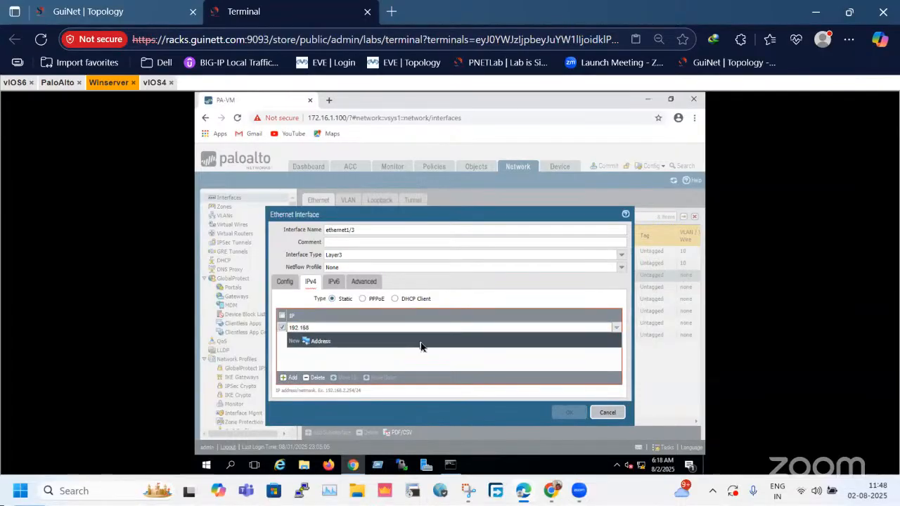
pyautogui.write('.1.200/24')
pyautogui.press('Return')
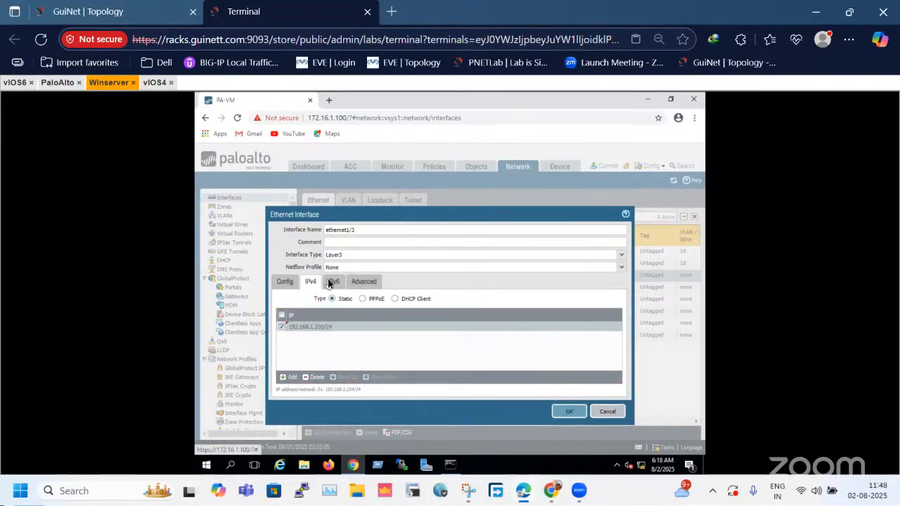
pyautogui.click(333, 281)
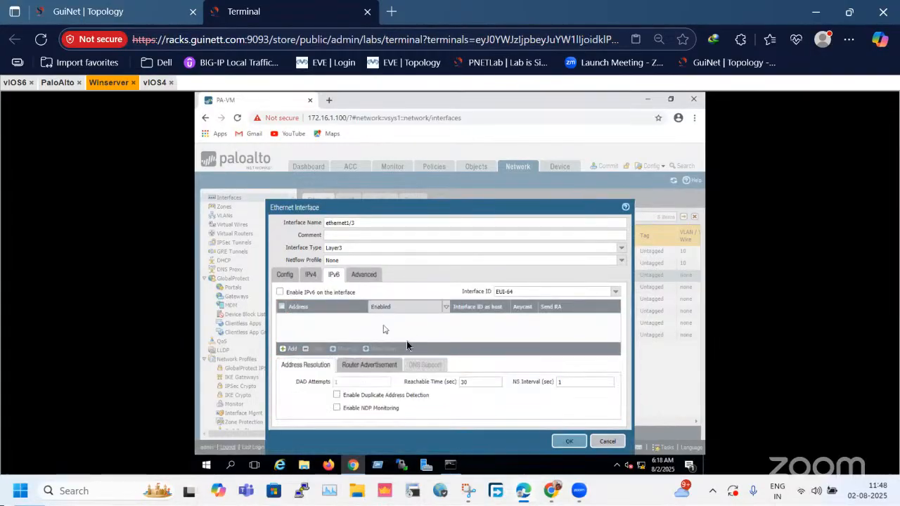
pyautogui.click(363, 275)
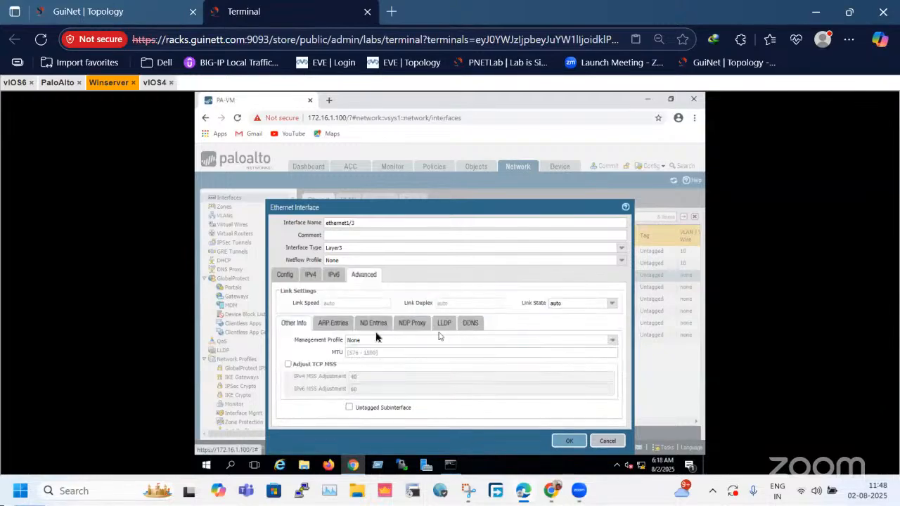
pyautogui.click(569, 441)
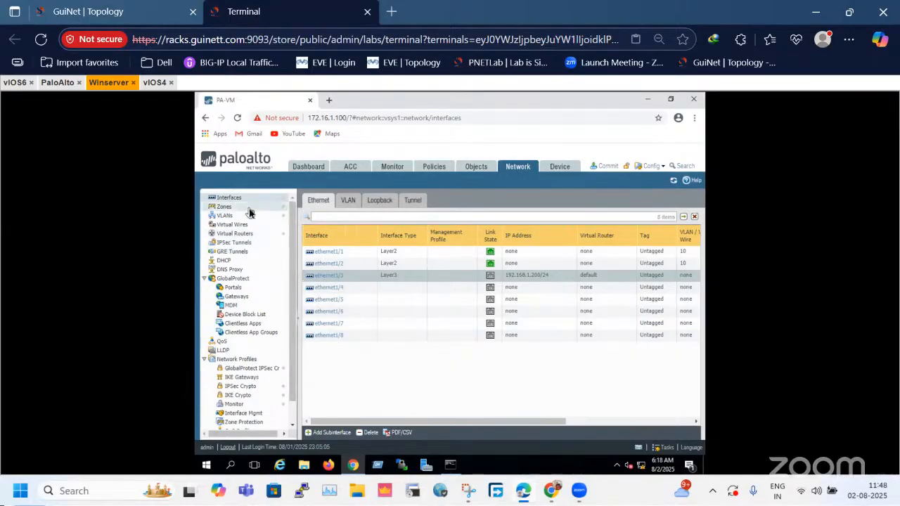
# Add a security zone named L3-Trust with type Layer3.
pyautogui.click(413, 202)
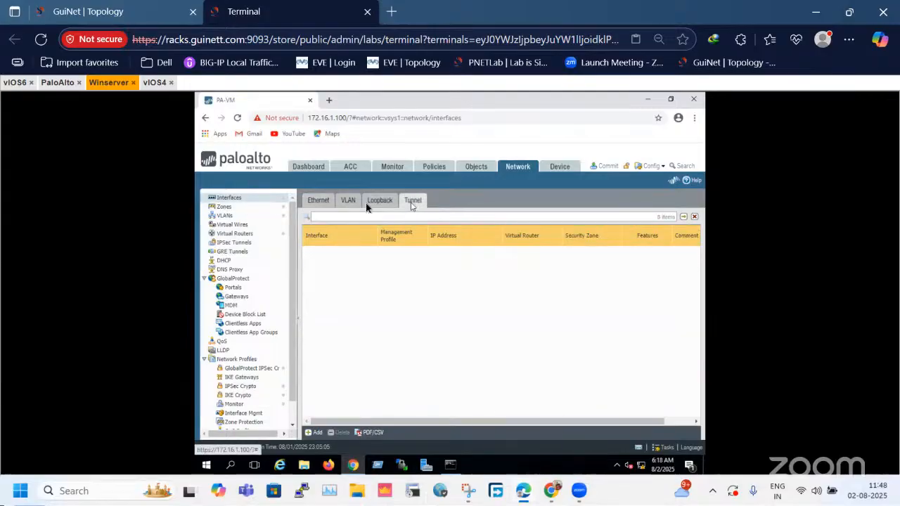
pyautogui.click(320, 203)
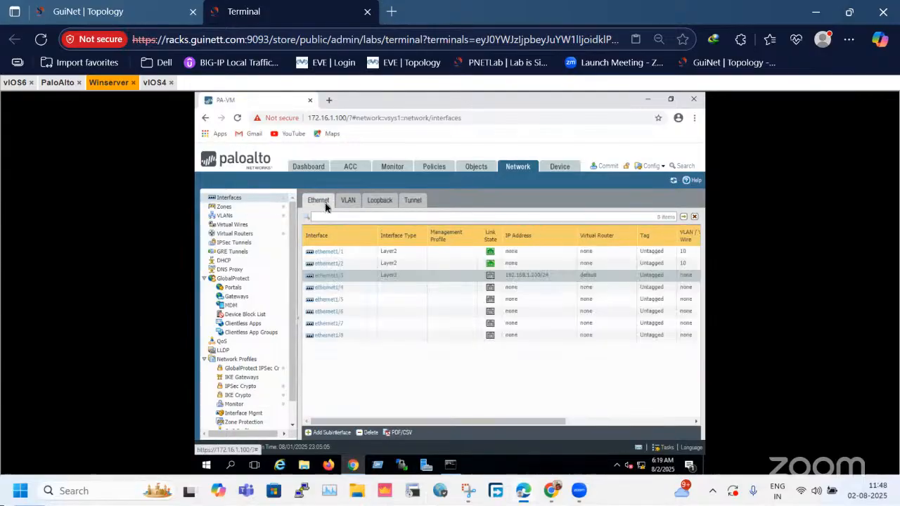
pyautogui.click(243, 209)
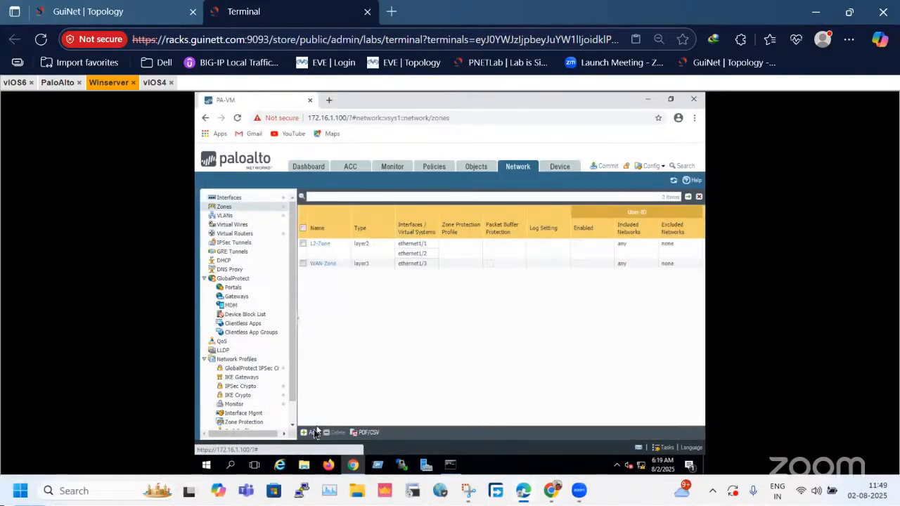
pyautogui.click(313, 429)
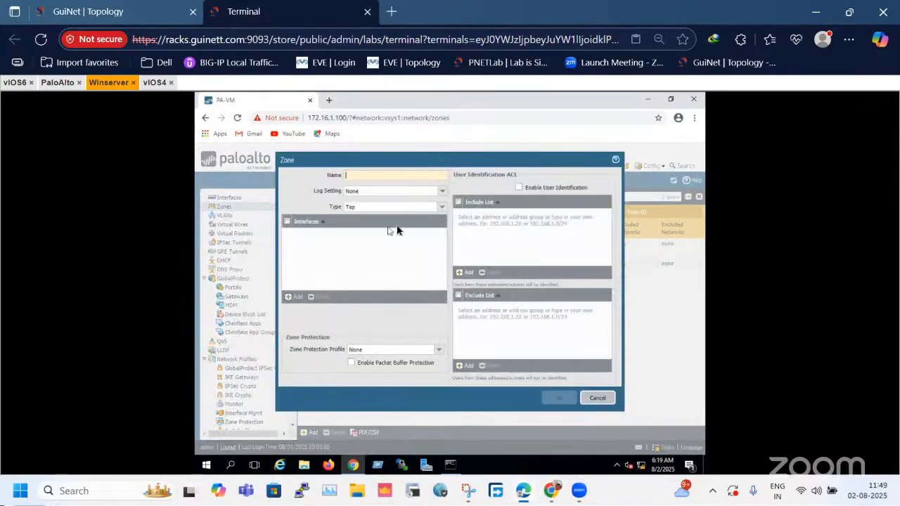
pyautogui.write('L')
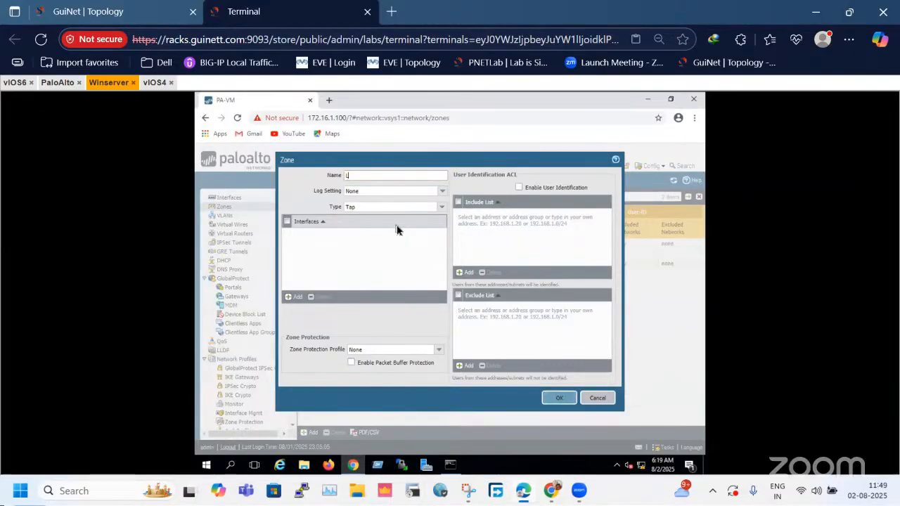
pyautogui.write('3-Trust')
pyautogui.click(442, 206)
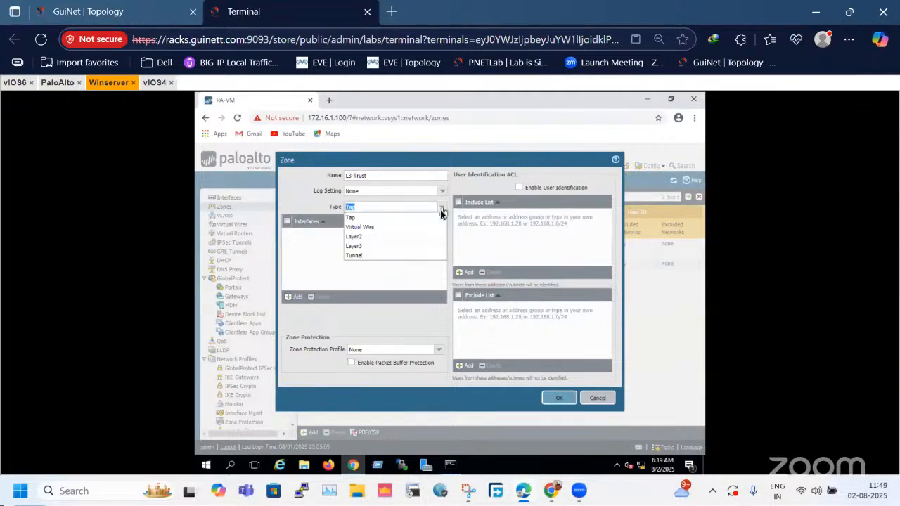
pyautogui.click(375, 246)
pyautogui.click(573, 398)
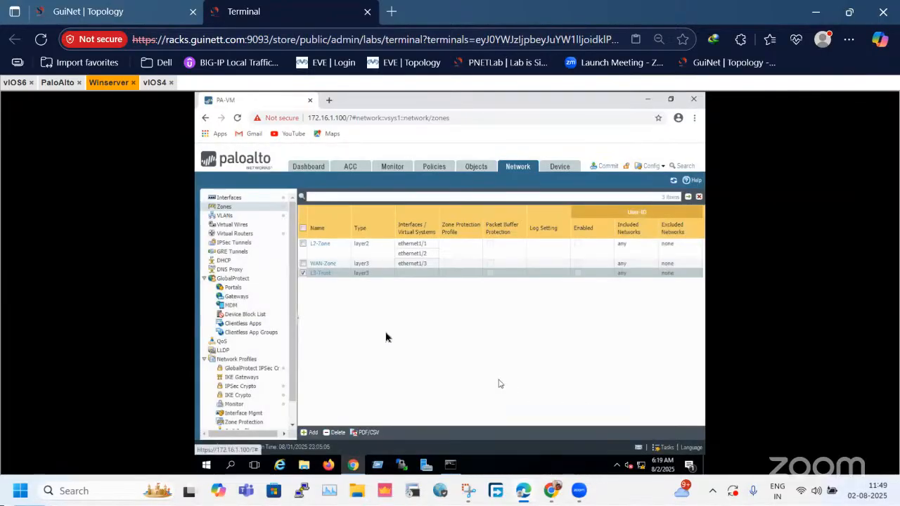
pyautogui.click(327, 274)
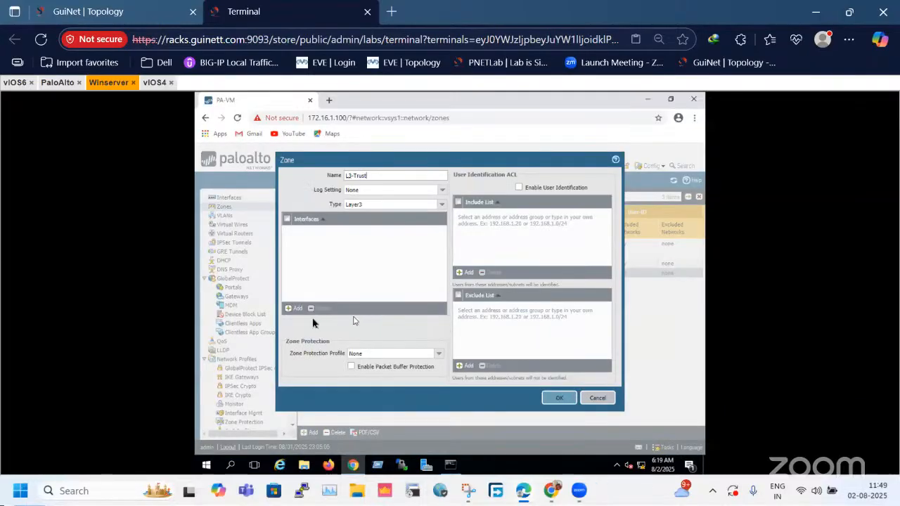
pyautogui.click(394, 291)
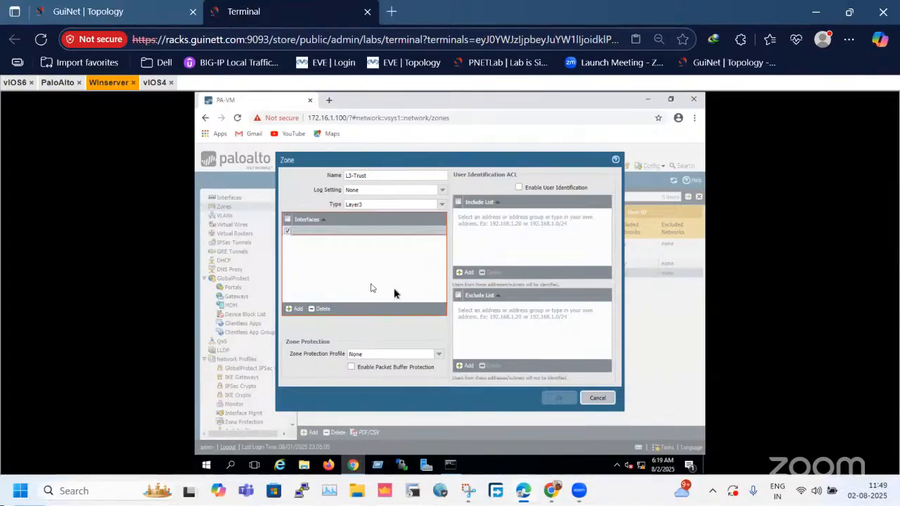
pyautogui.click(597, 398)
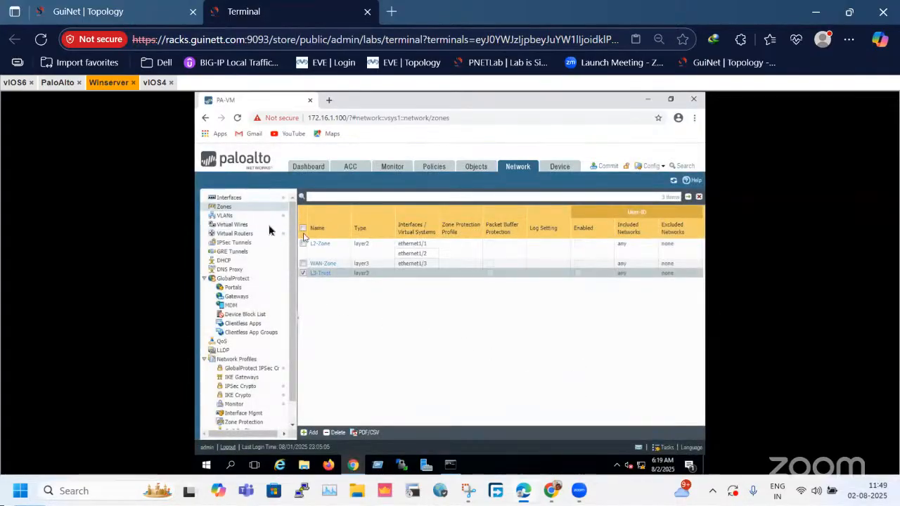
pyautogui.click(242, 217)
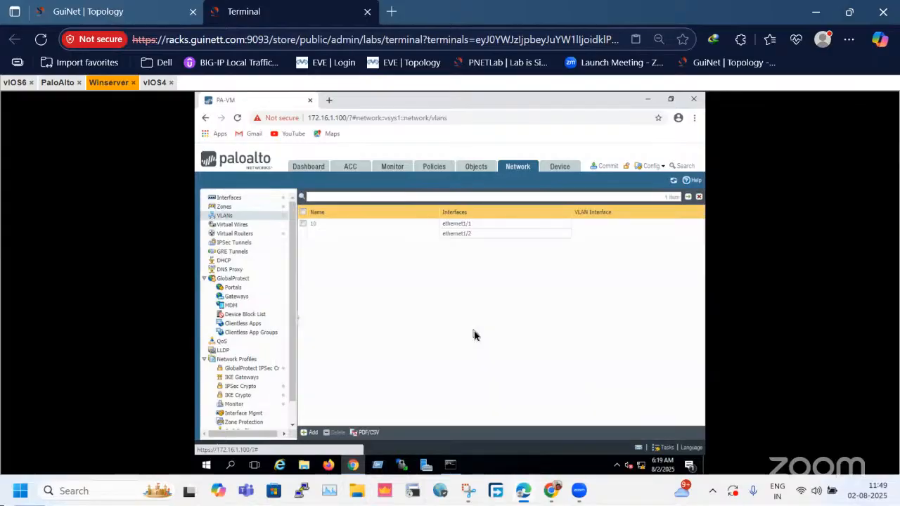
pyautogui.click(309, 432)
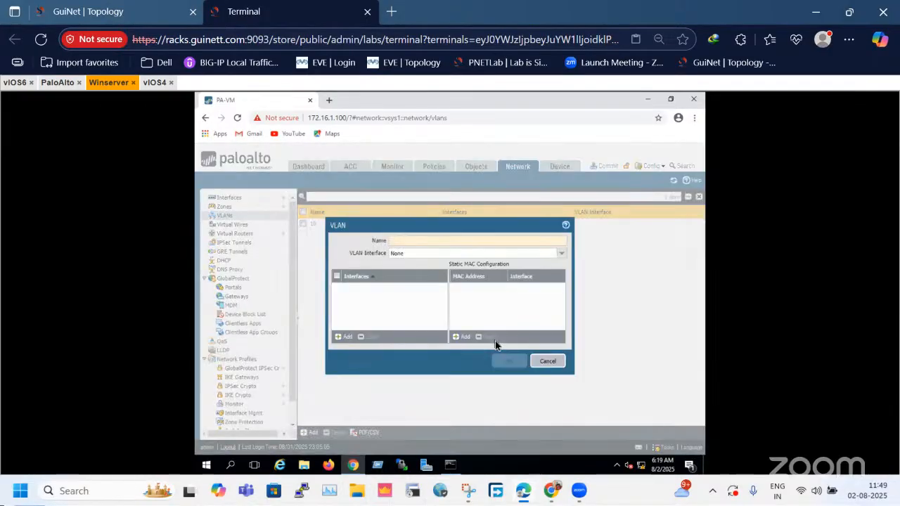
pyautogui.click(555, 256)
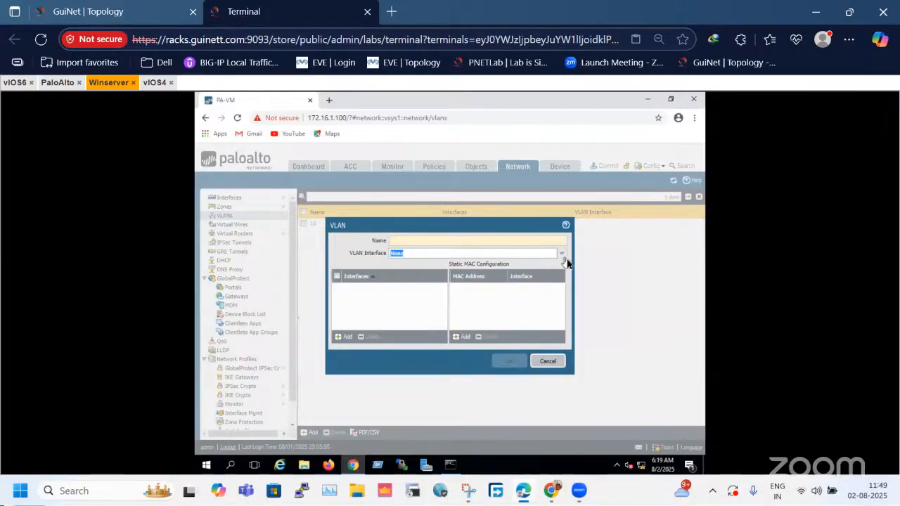
pyautogui.click(562, 259)
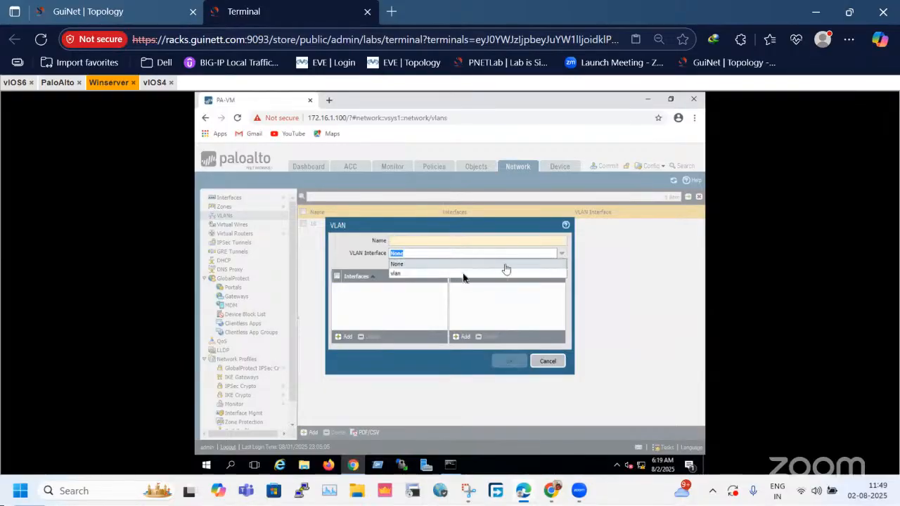
pyautogui.click(429, 264)
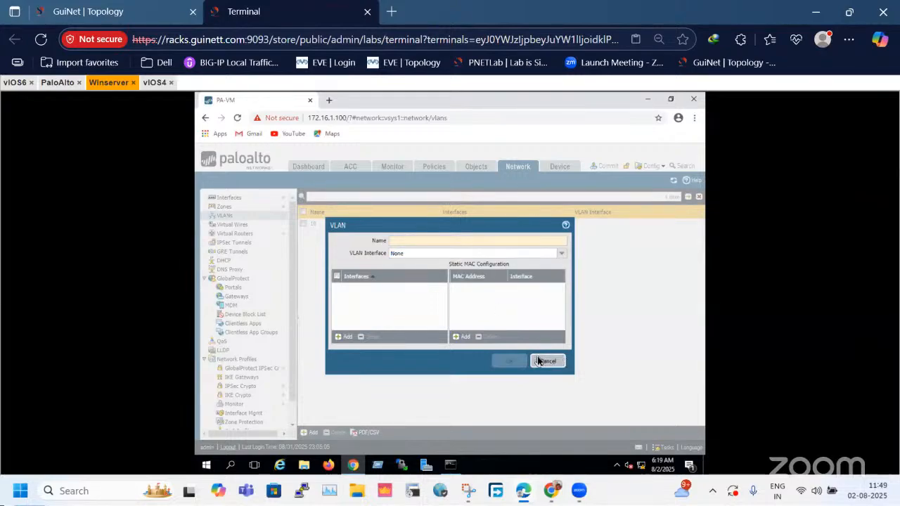
pyautogui.click(547, 360)
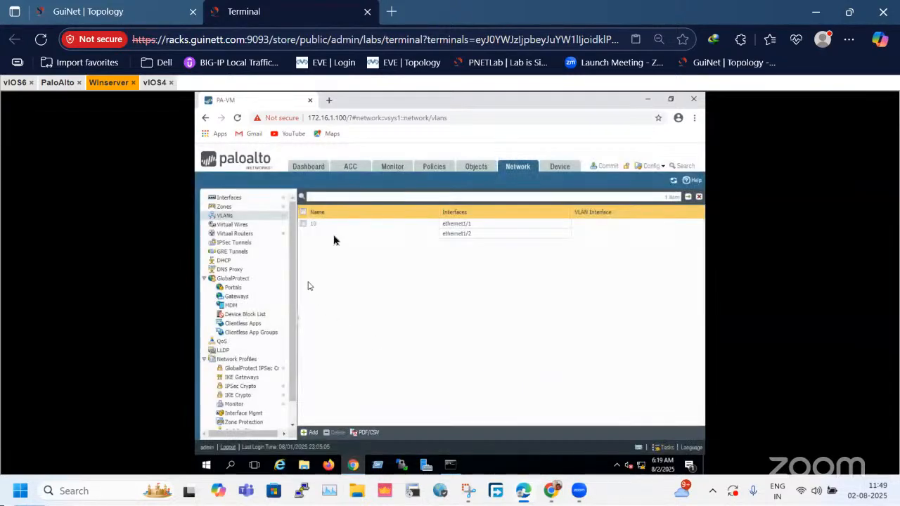
# Add a VLAN interface numbered 10 and assign it to VLAN 10.
pyautogui.click(238, 206)
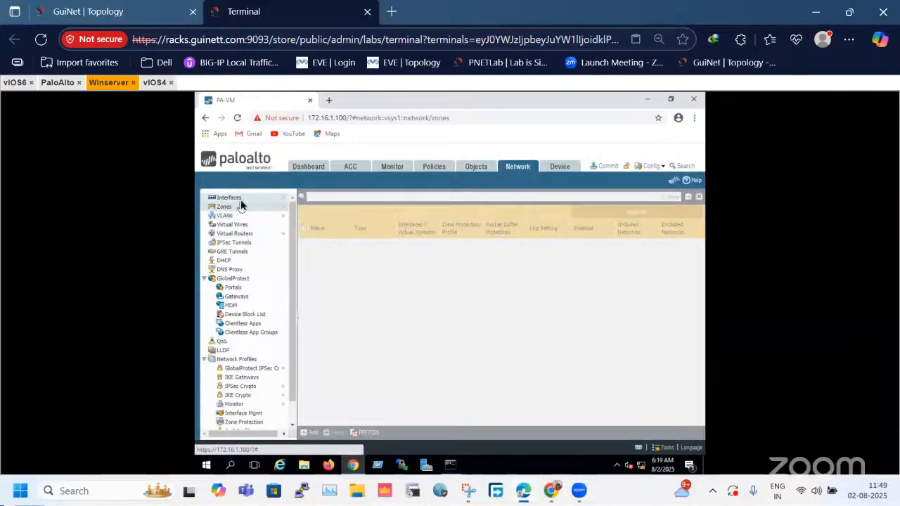
pyautogui.click(239, 199)
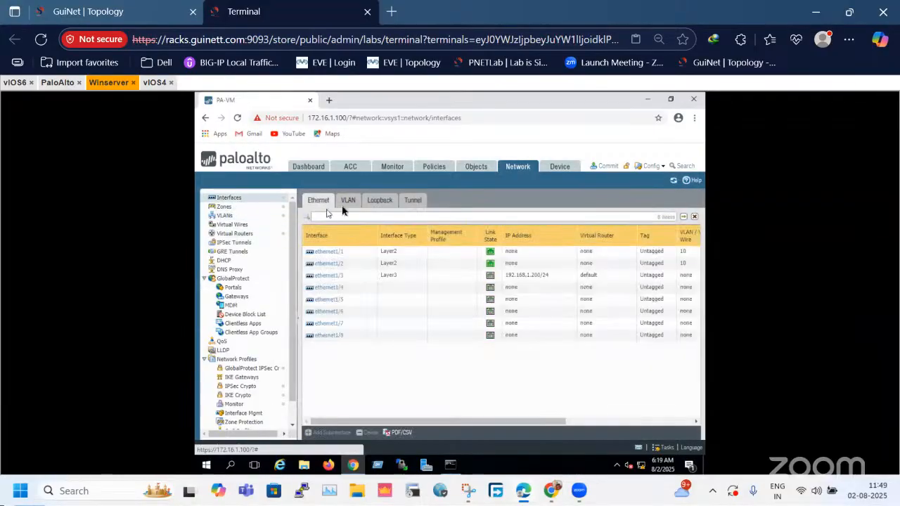
pyautogui.click(347, 201)
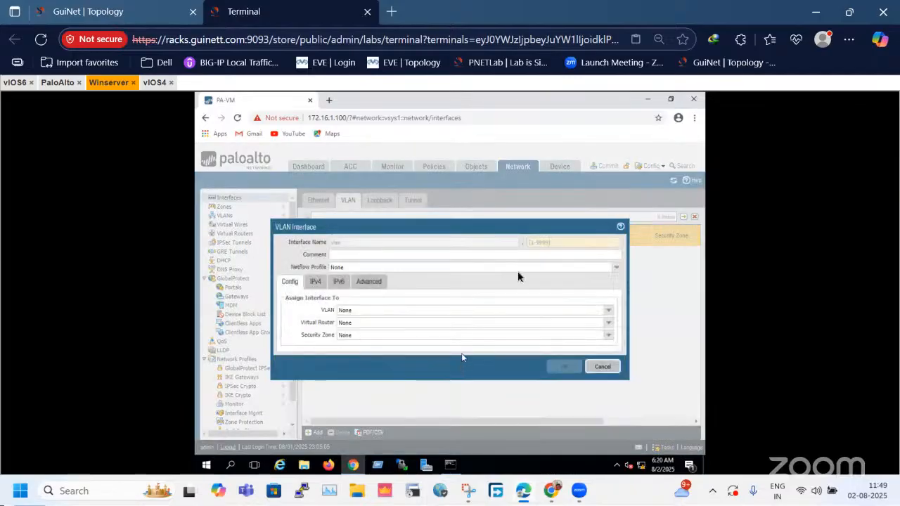
pyautogui.click(537, 241)
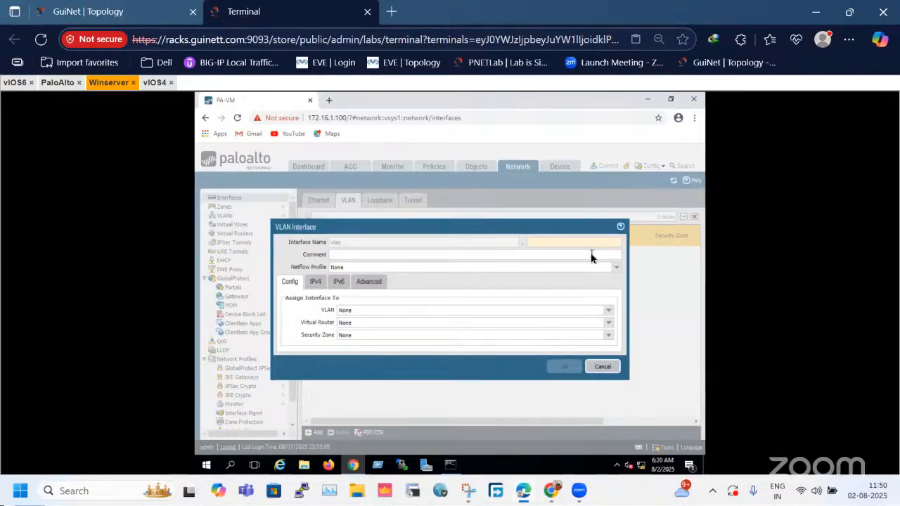
pyautogui.write('10')
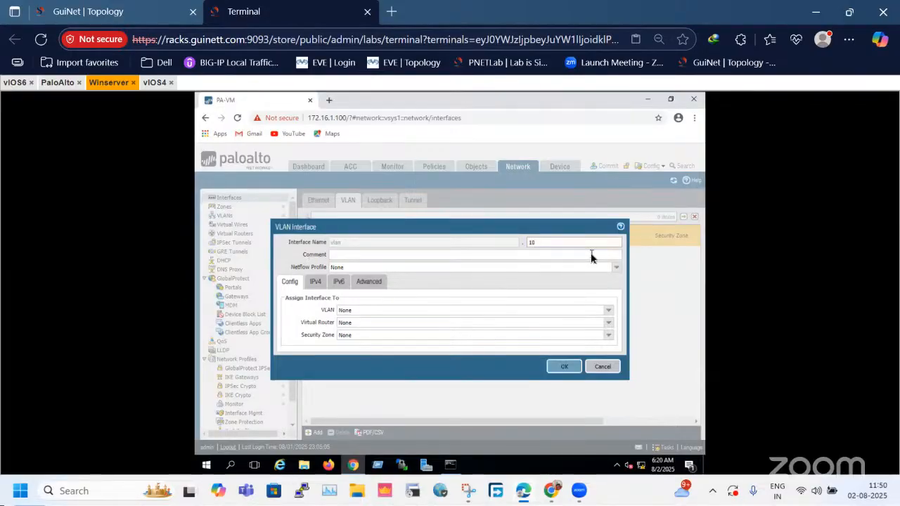
pyautogui.moveTo(543, 250); pyautogui.dragTo(488, 250)
pyautogui.click(611, 315)
pyautogui.click(611, 315)
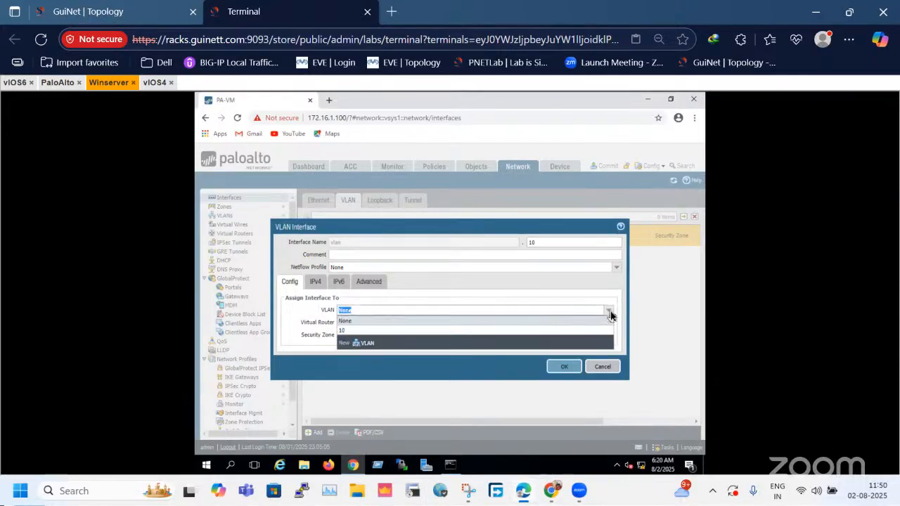
pyautogui.click(342, 332)
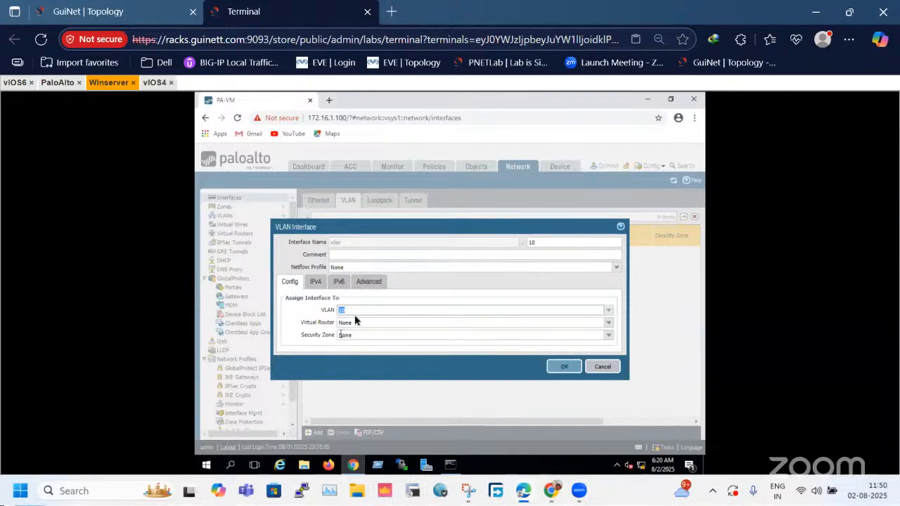
# Assign the new VLAN interface to the default virtual router and the L3-Trust security zone.
pyautogui.click(608, 322)
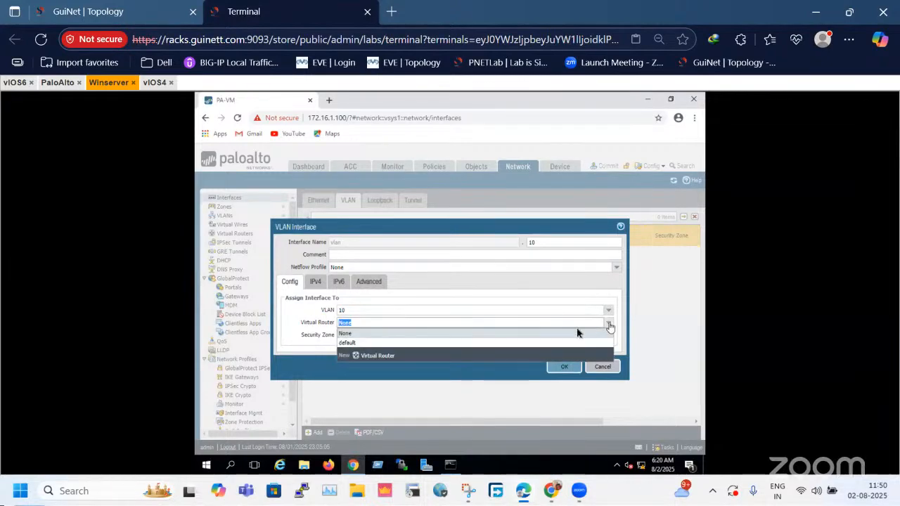
pyautogui.click(398, 346)
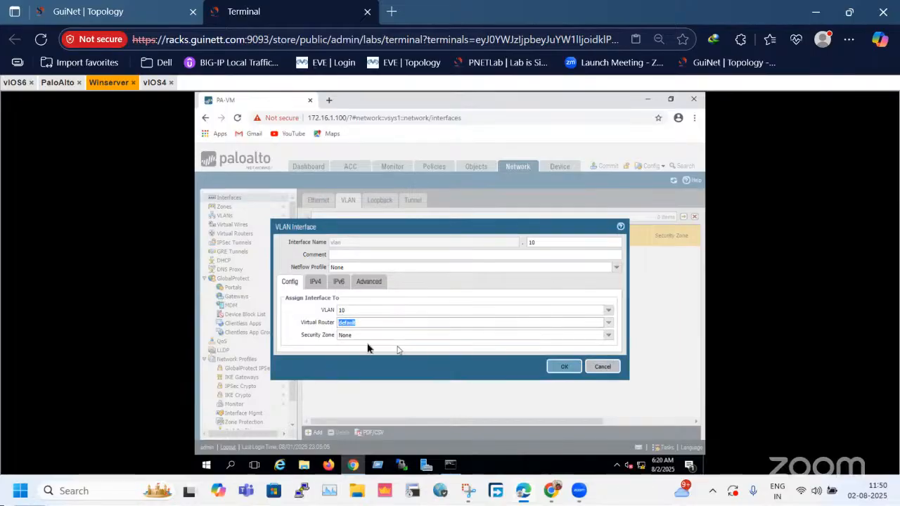
pyautogui.moveTo(299, 325); pyautogui.dragTo(327, 328)
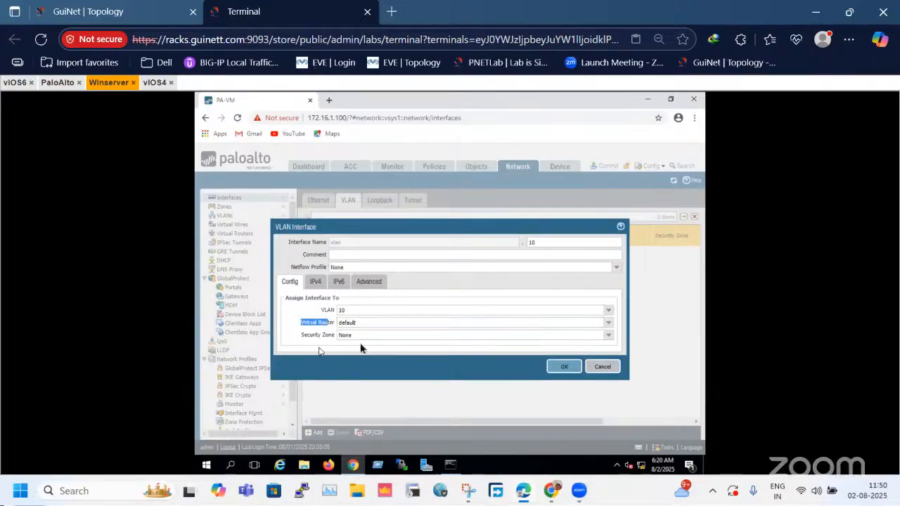
pyautogui.click(603, 340)
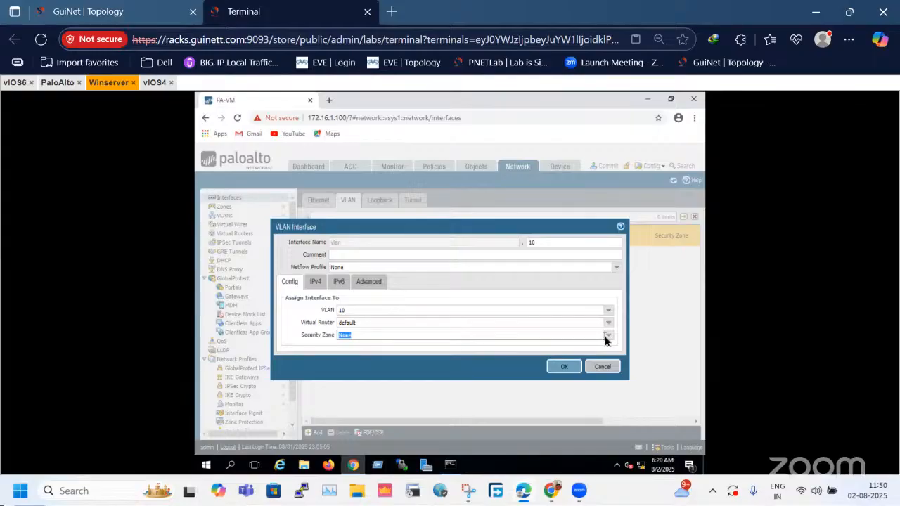
pyautogui.click(609, 341)
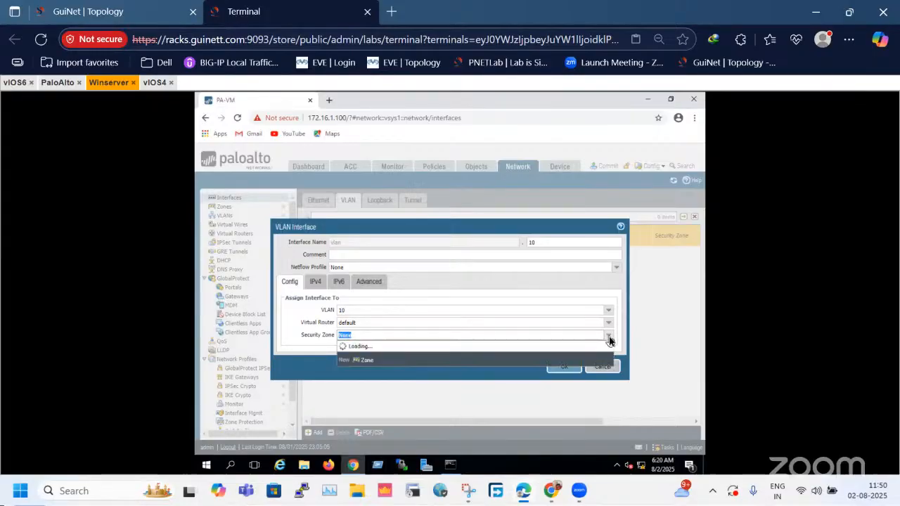
pyautogui.click(384, 355)
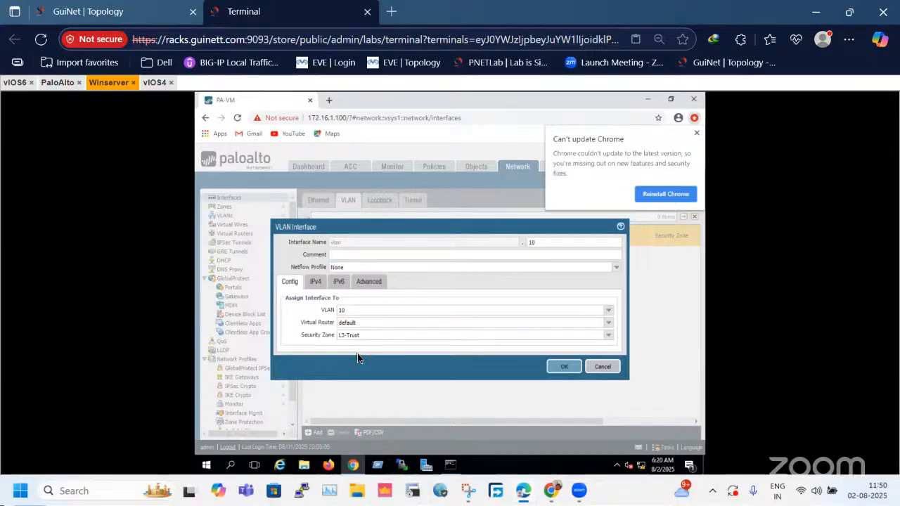
pyautogui.click(696, 132)
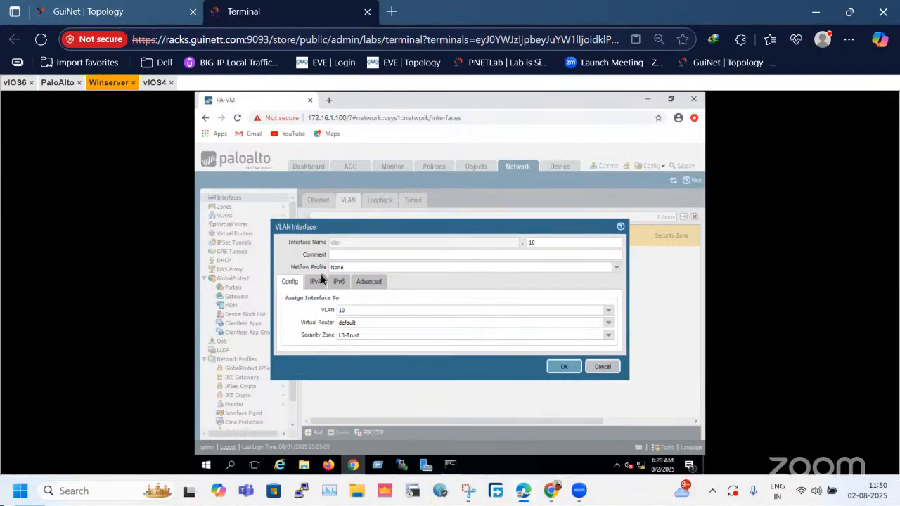
# Add the static IPv4 address 10.1.1.100/24 to the VLAN interface.
pyautogui.click(316, 273)
pyautogui.click(316, 281)
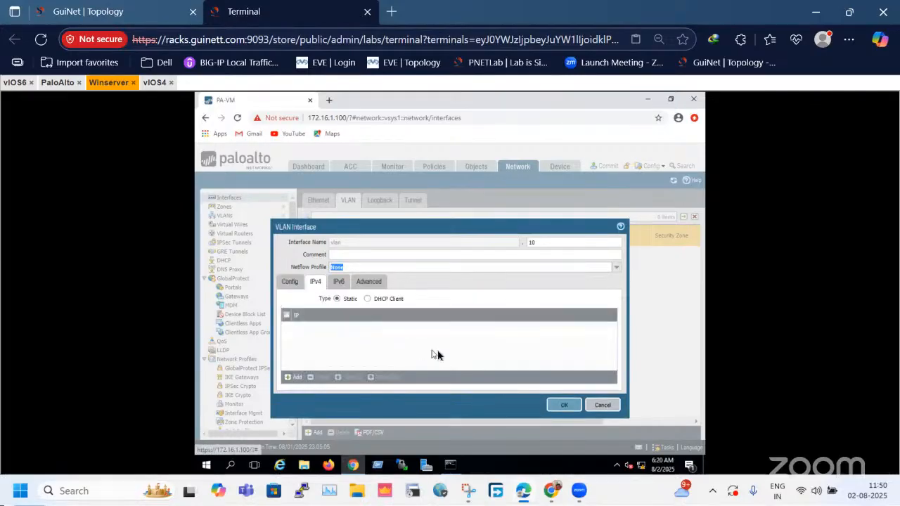
pyautogui.click(295, 378)
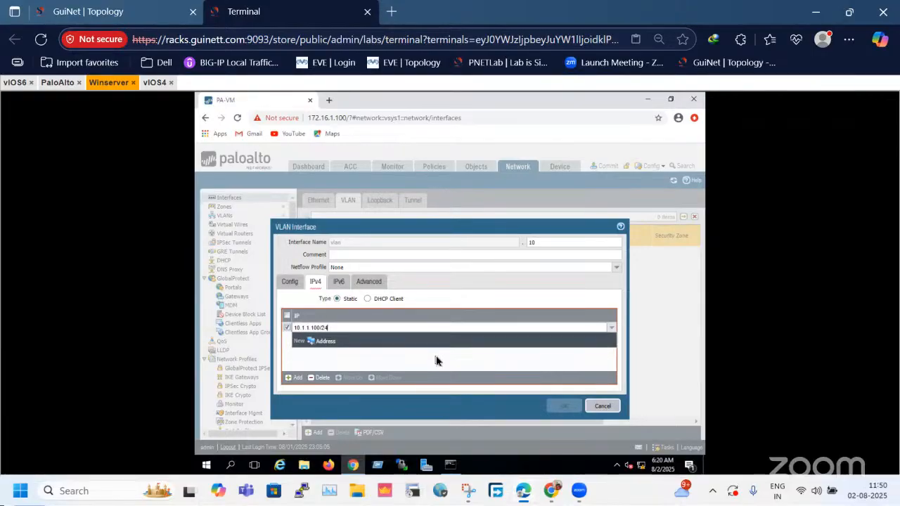
pyautogui.click(423, 360)
# Create a management profile named mgmt that permits Ping for the VLAN interface, and save the interface.
pyautogui.click(377, 281)
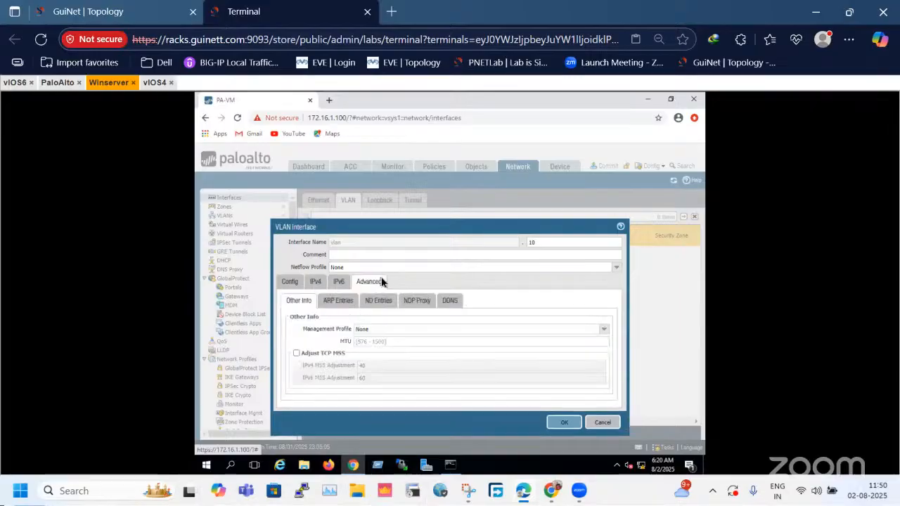
pyautogui.click(604, 330)
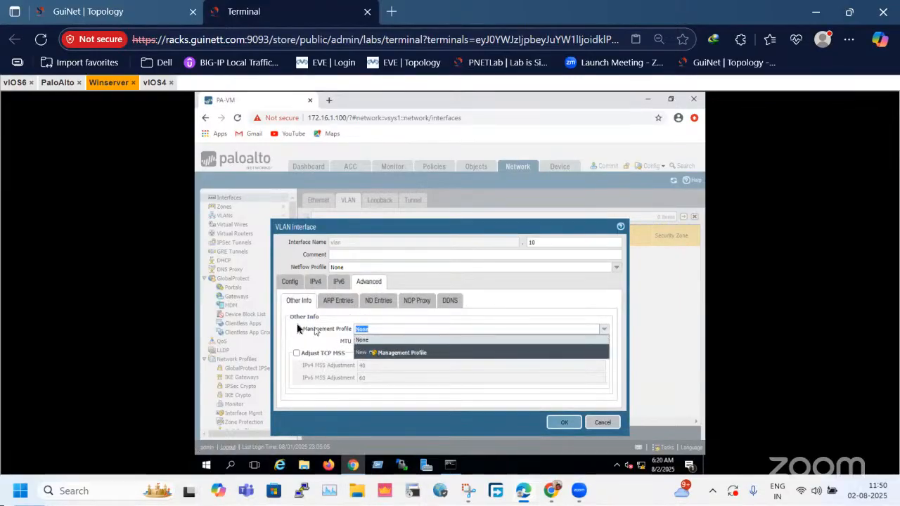
pyautogui.click(565, 352)
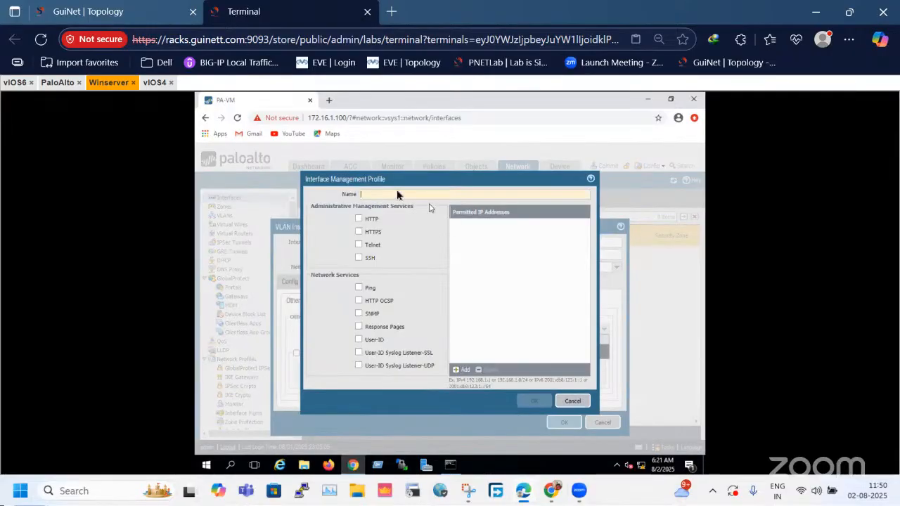
pyautogui.write('m')
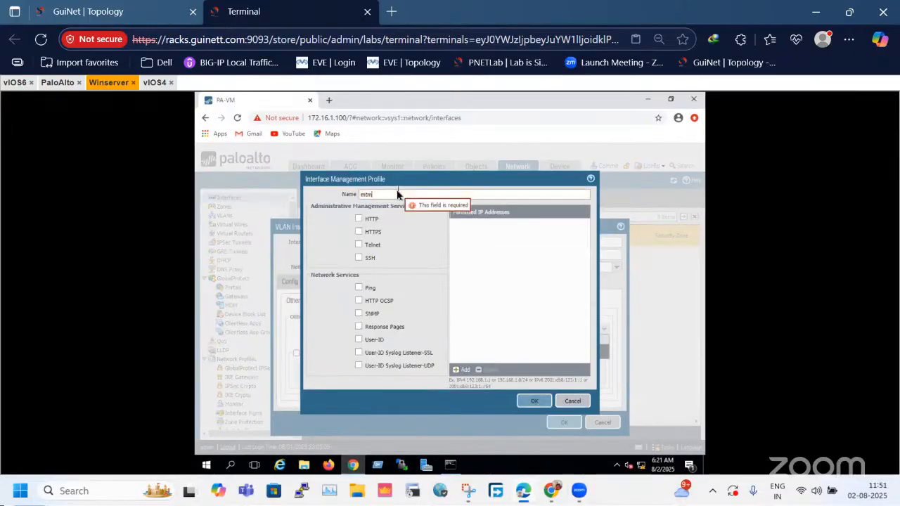
pyautogui.write('gmt')
pyautogui.click(365, 288)
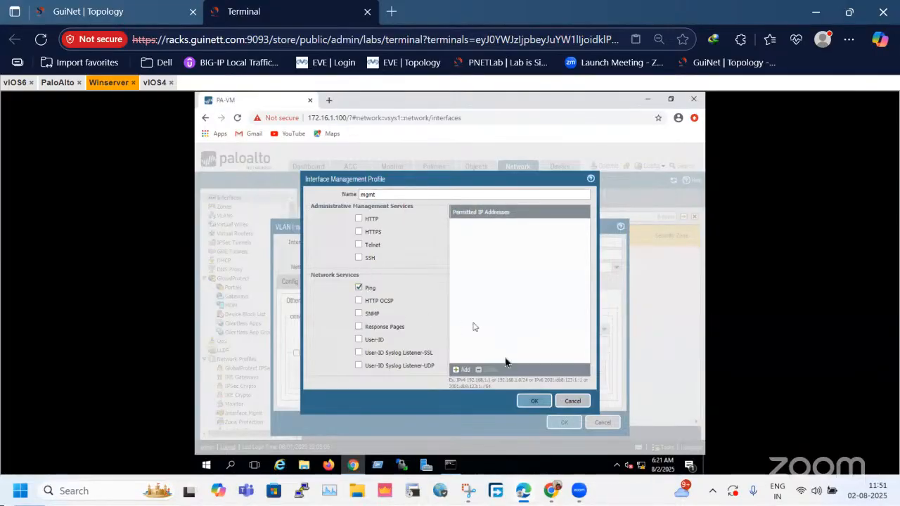
pyautogui.click(538, 401)
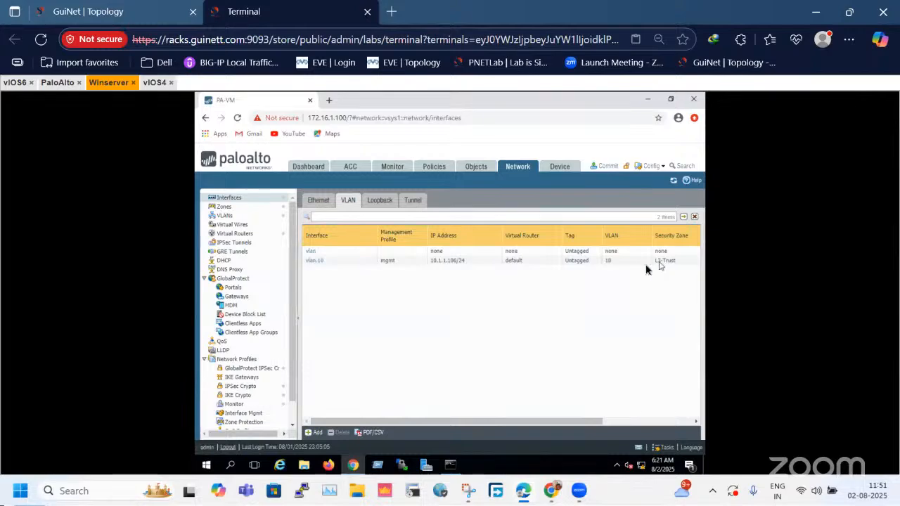
# Review the topology around vIOS4, vIOS6 and the PaloAlto firewall to relate the new VLAN interface to the host addresses.
pyautogui.click(335, 265)
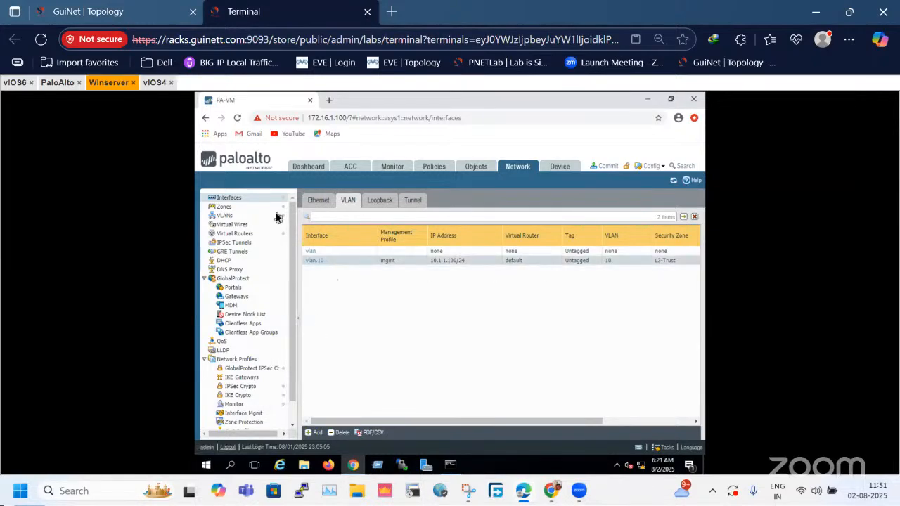
pyautogui.click(149, 8)
pyautogui.moveTo(162, 306); pyautogui.dragTo(61, 416)
pyautogui.moveTo(643, 136); pyautogui.dragTo(806, 225)
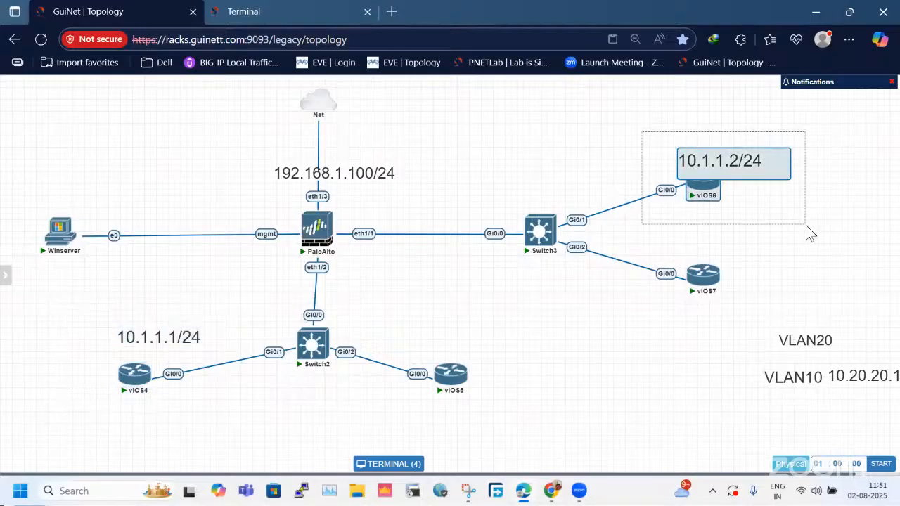
pyautogui.moveTo(391, 215); pyautogui.dragTo(326, 298)
pyautogui.click(251, 7)
pyautogui.click(60, 8)
pyautogui.click(308, 9)
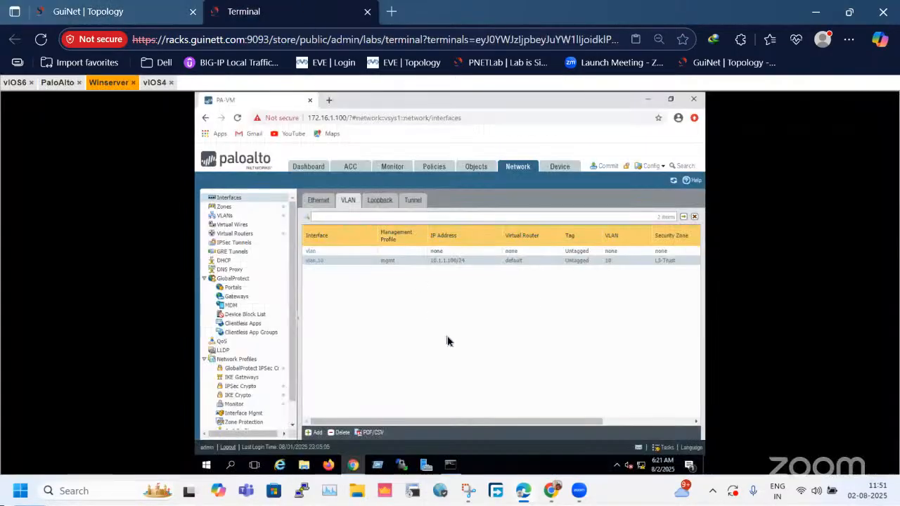
pyautogui.click(470, 169)
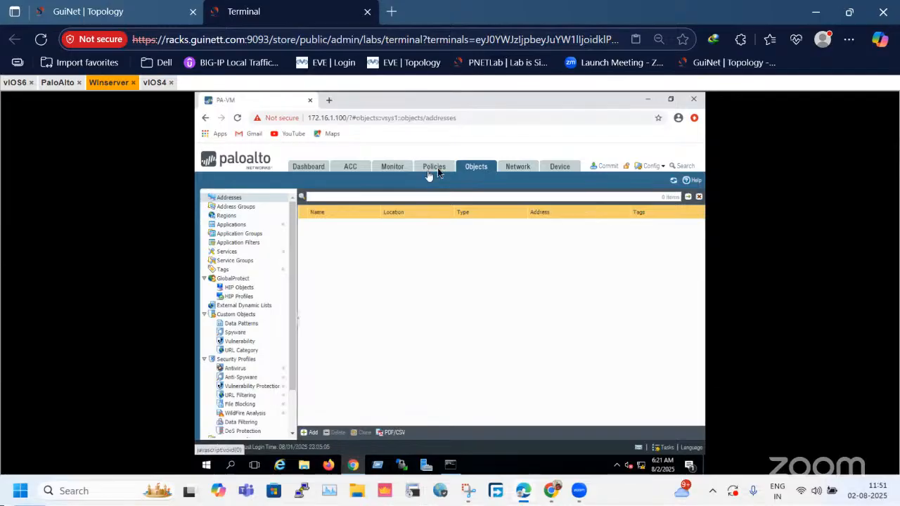
# Add an IPv4 static route named DR to the default virtual router with destination 0.0.0.0/0 and interface ethernet1/3.
pyautogui.click(520, 167)
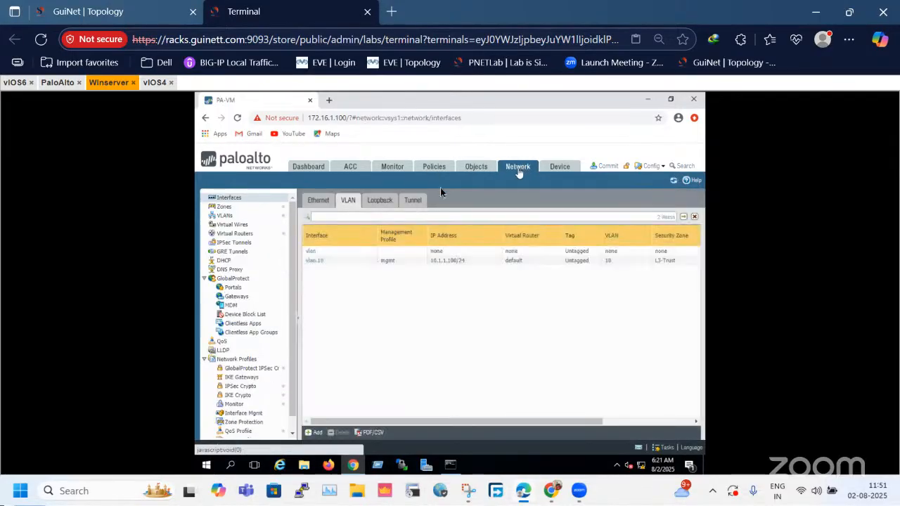
pyautogui.click(249, 242)
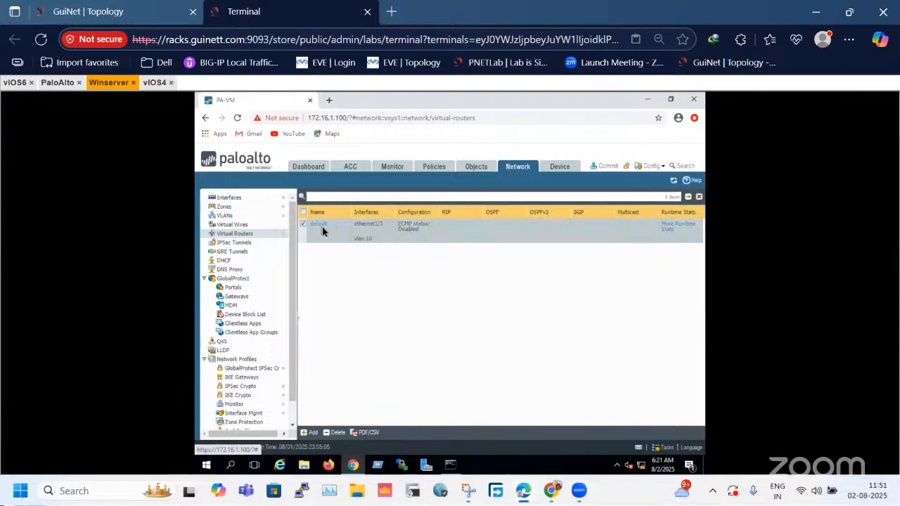
pyautogui.click(322, 226)
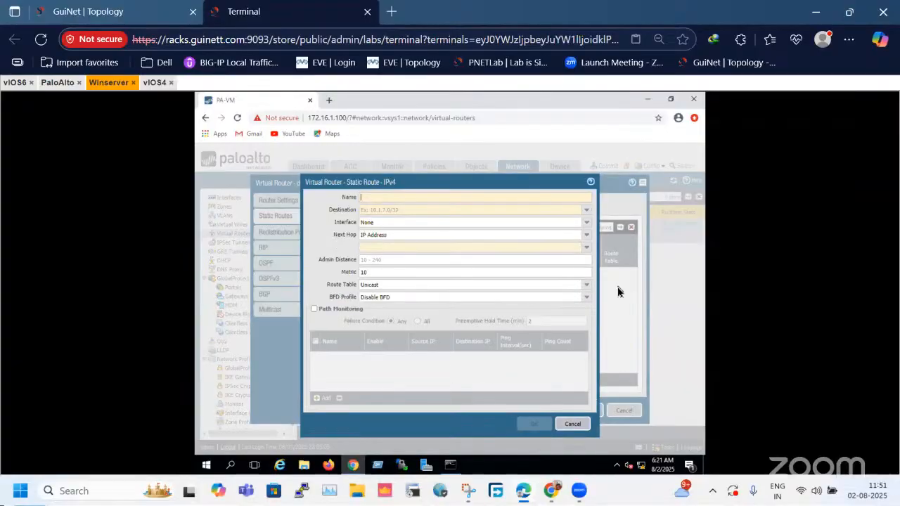
pyautogui.write('DR')
pyautogui.click(413, 215)
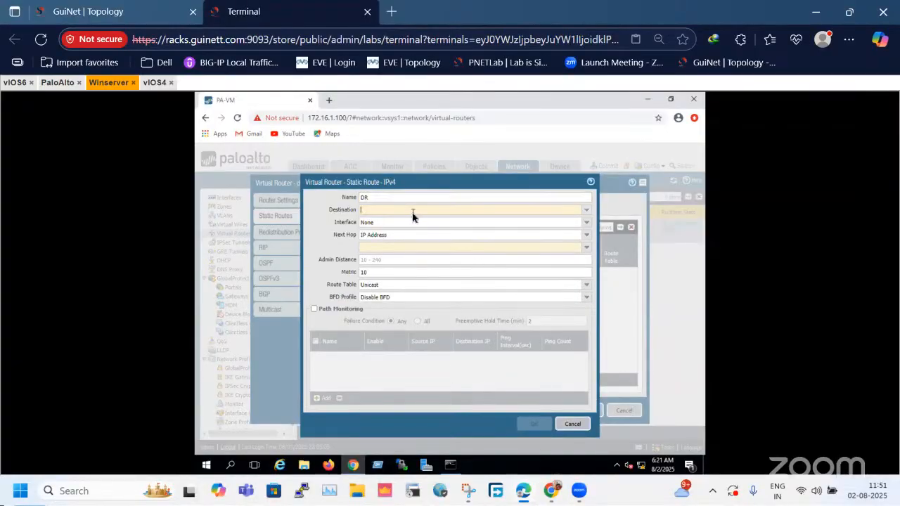
pyautogui.write('0.0.0.0')
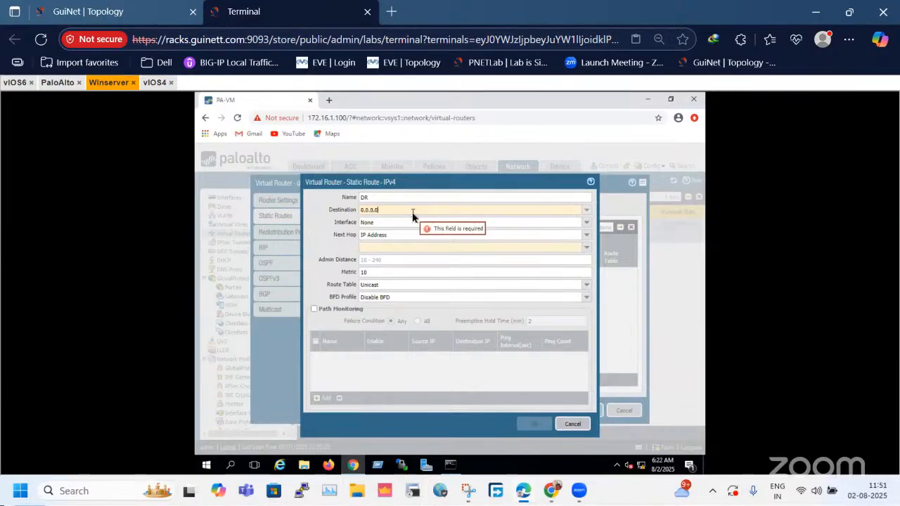
pyautogui.write('/0')
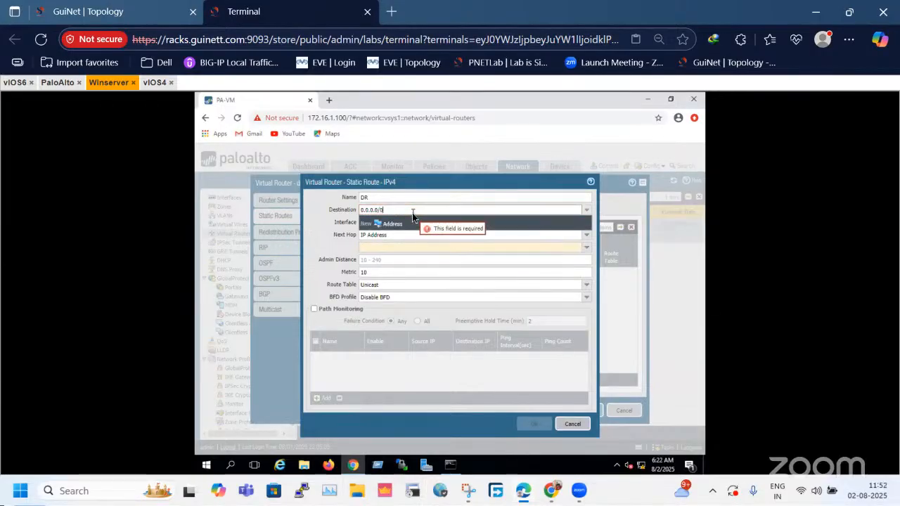
pyautogui.click(333, 219)
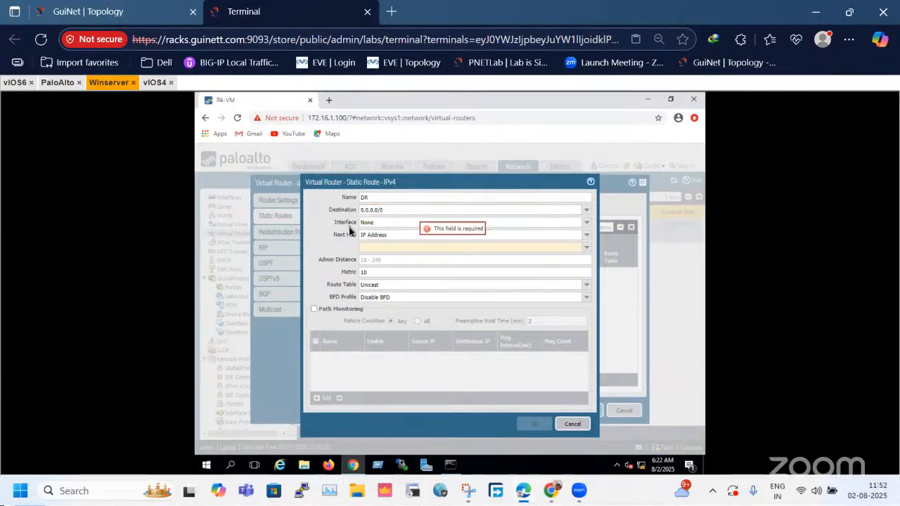
pyautogui.click(587, 222)
pyautogui.click(394, 247)
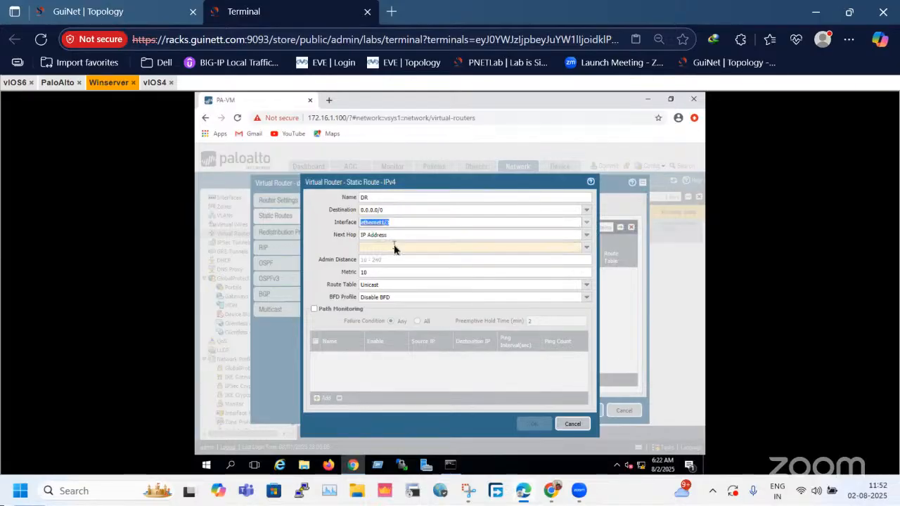
# Set the DR route's next hop to IP address 192.168.1.1, checking the topology, and save the route and virtual router.
pyautogui.click(87, 11)
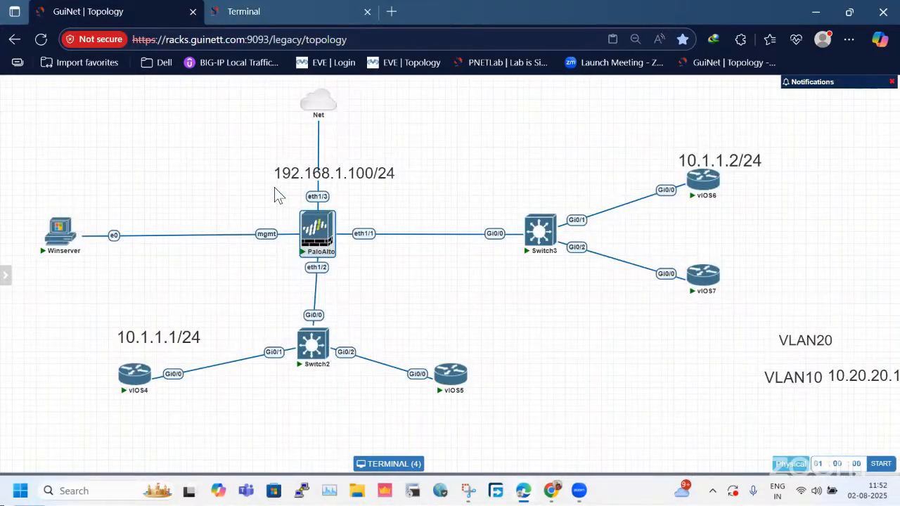
pyautogui.click(279, 10)
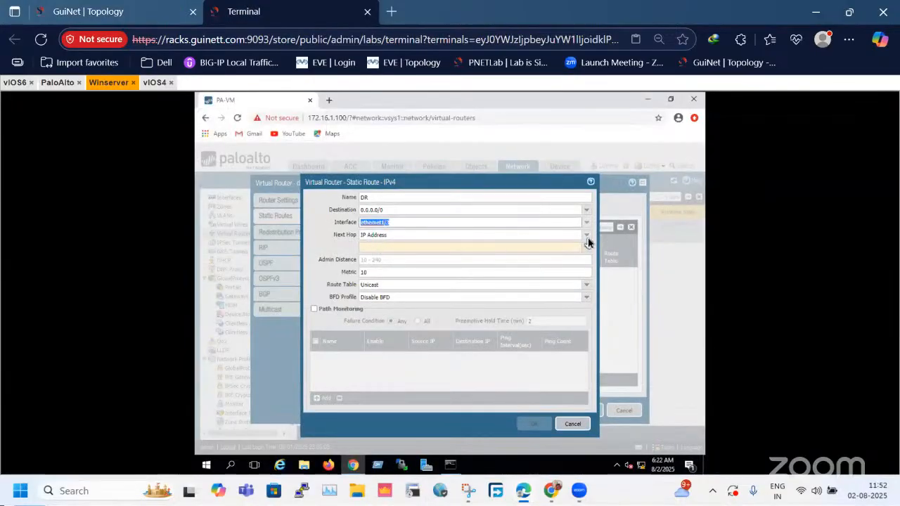
pyautogui.click(588, 236)
pyautogui.click(398, 244)
pyautogui.click(395, 248)
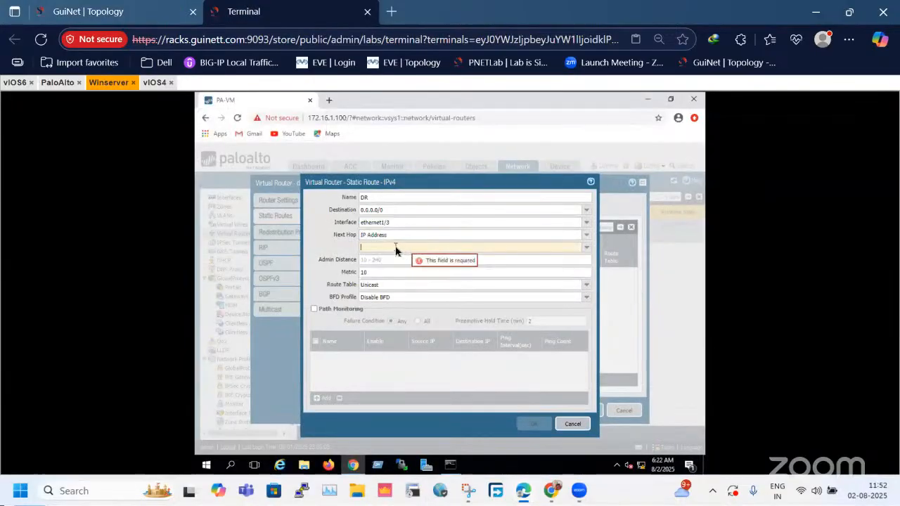
pyautogui.write('1')
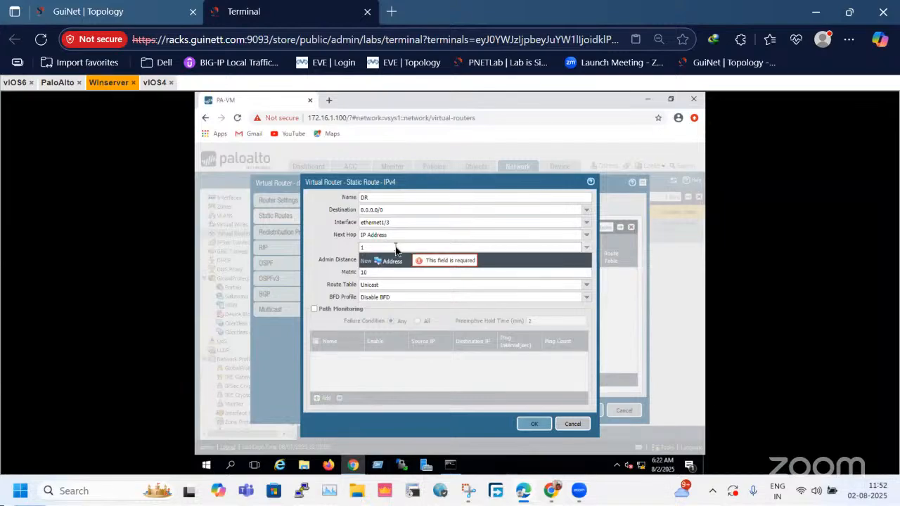
pyautogui.write('92.168.1.1')
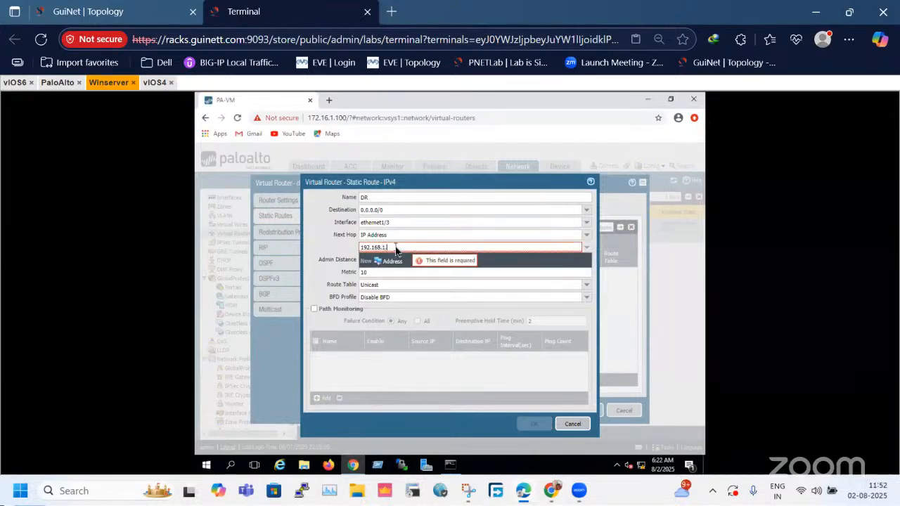
pyautogui.click(534, 424)
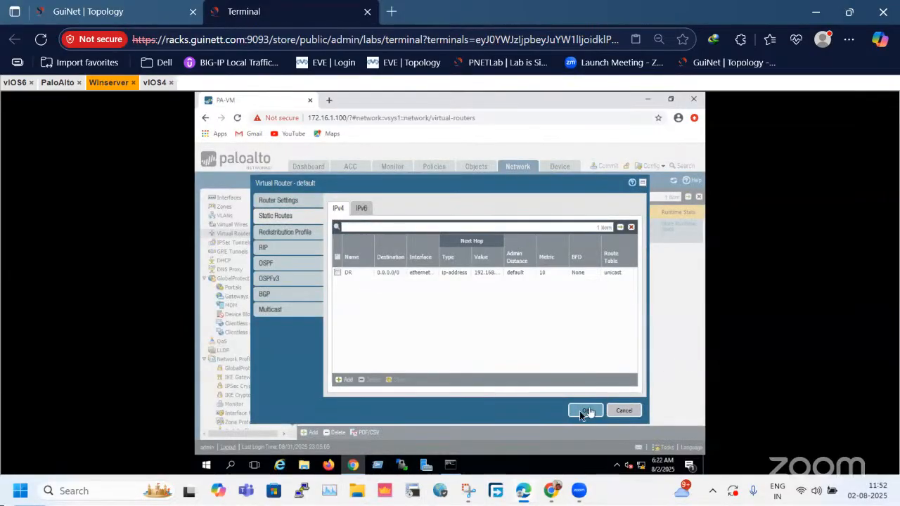
pyautogui.click(581, 414)
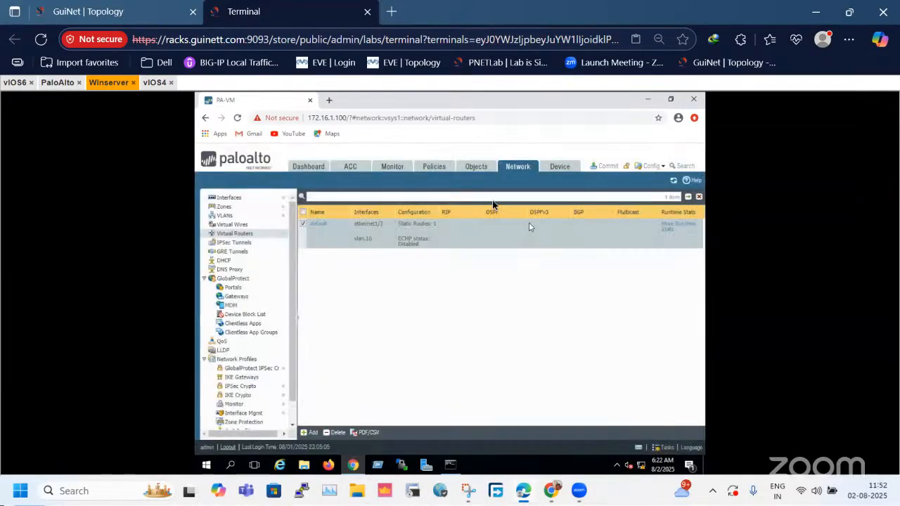
# Add a security policy rule named Internet policy.
pyautogui.click(432, 169)
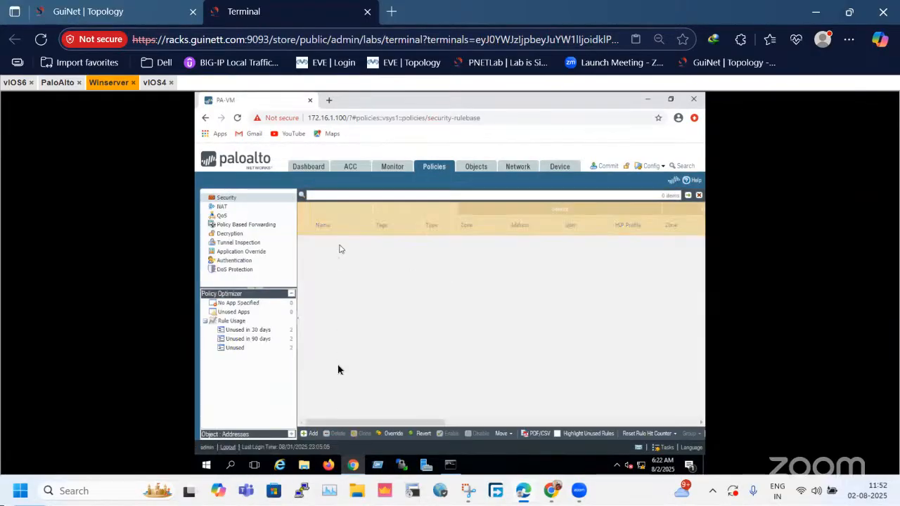
pyautogui.click(313, 434)
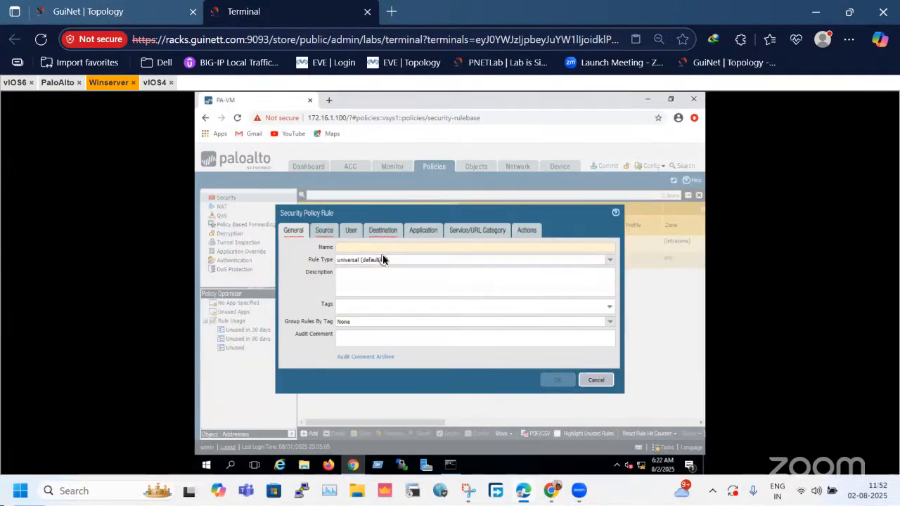
pyautogui.click(357, 246)
pyautogui.write('Inter')
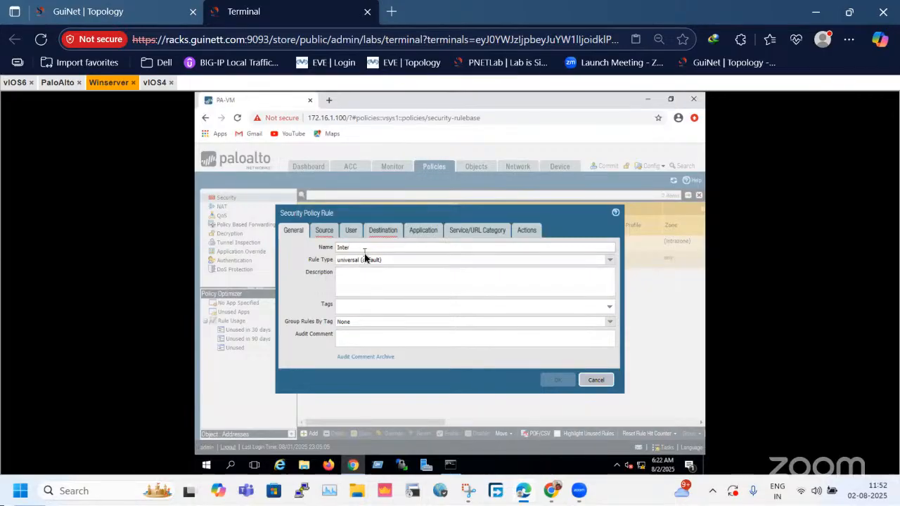
pyautogui.write('net policy')
pyautogui.click(388, 296)
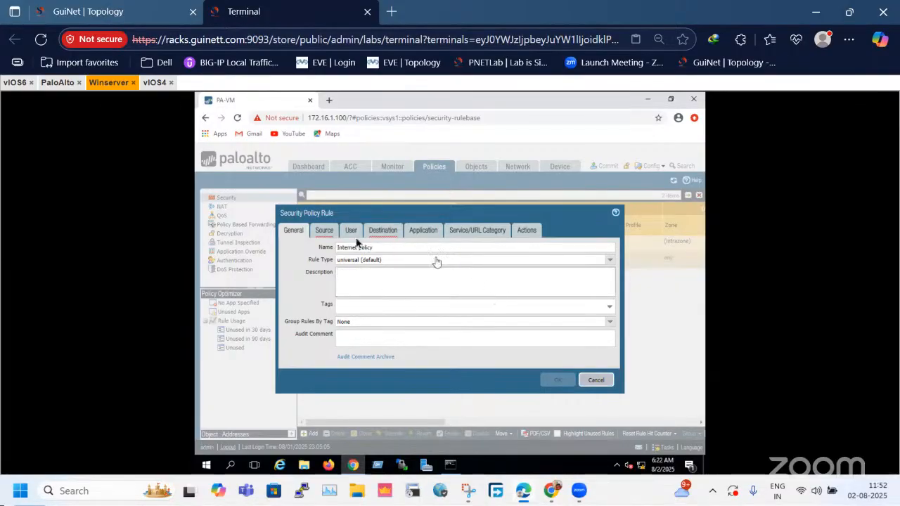
# Set the security rule's source zone to L3-Trust and its destination zone to WAN-Zone.
pyautogui.click(327, 233)
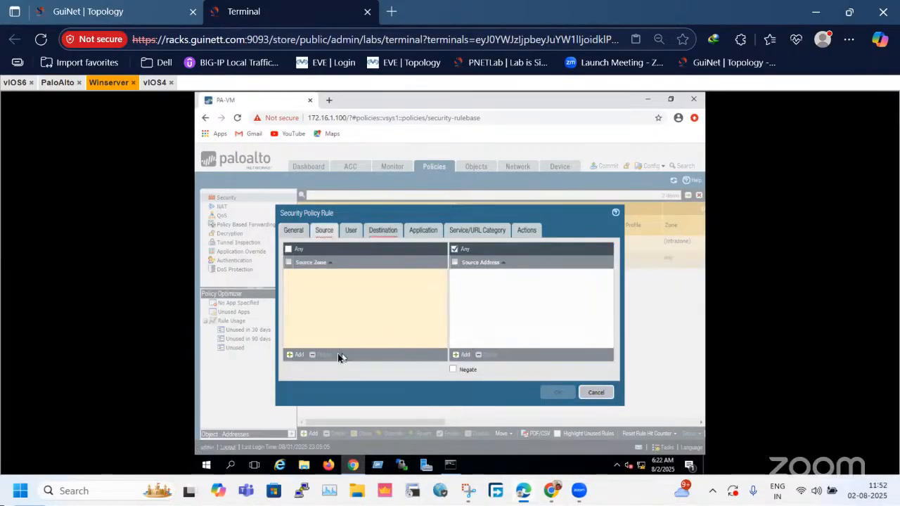
pyautogui.click(302, 355)
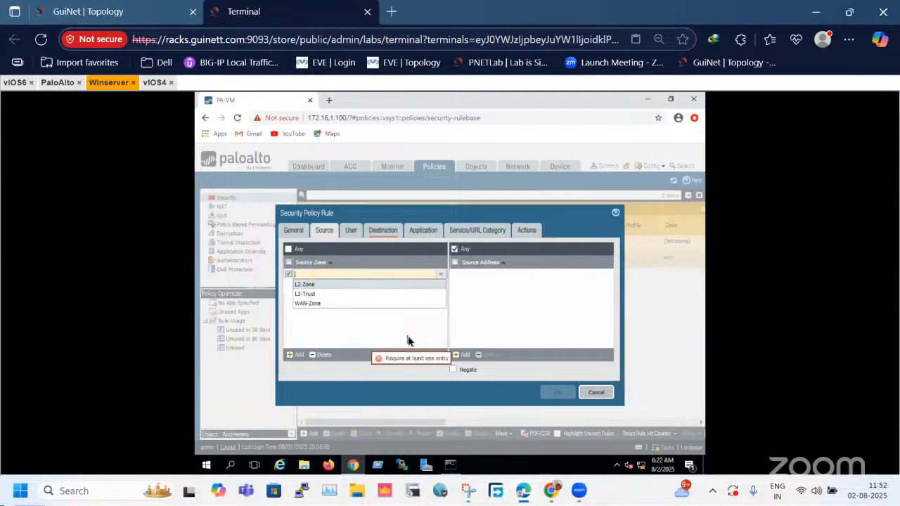
pyautogui.click(333, 295)
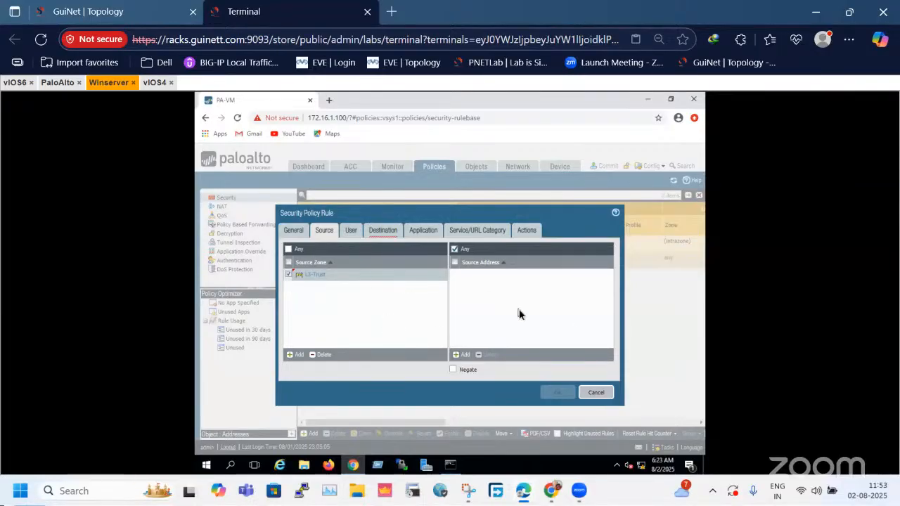
pyautogui.click(351, 231)
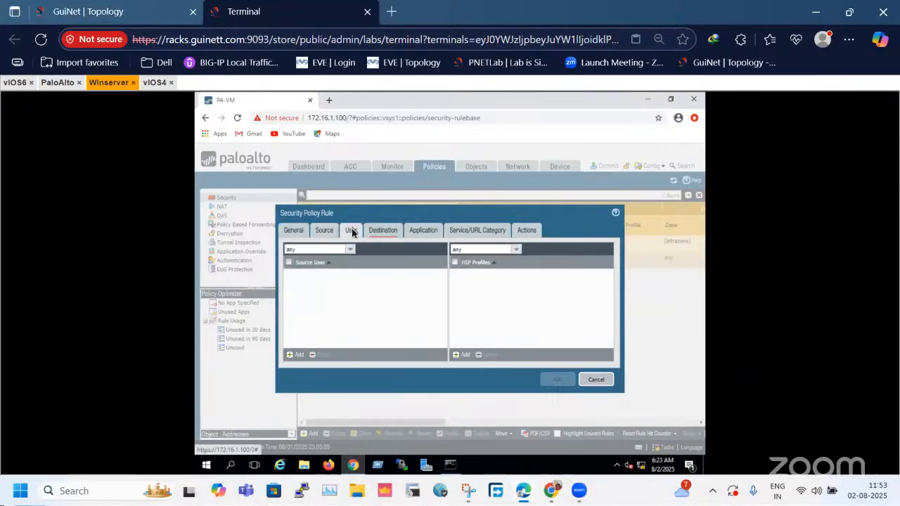
pyautogui.click(370, 235)
pyautogui.click(296, 354)
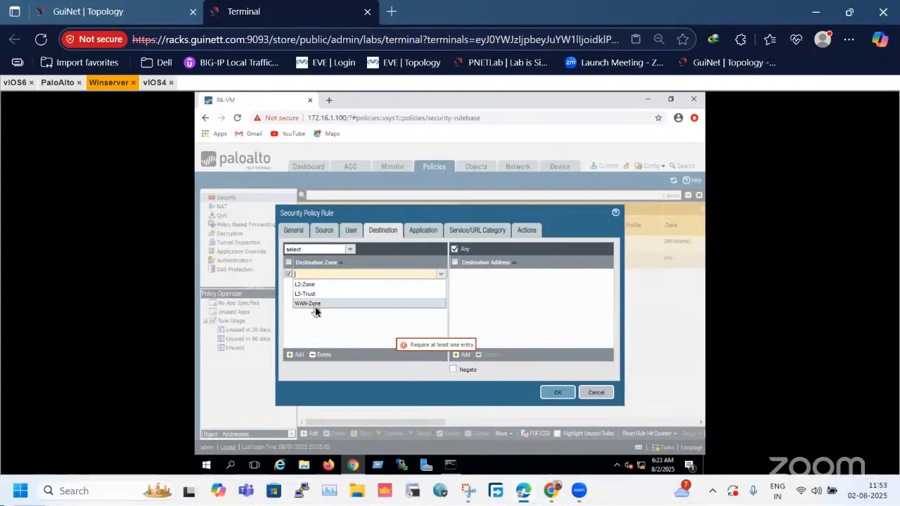
pyautogui.click(315, 304)
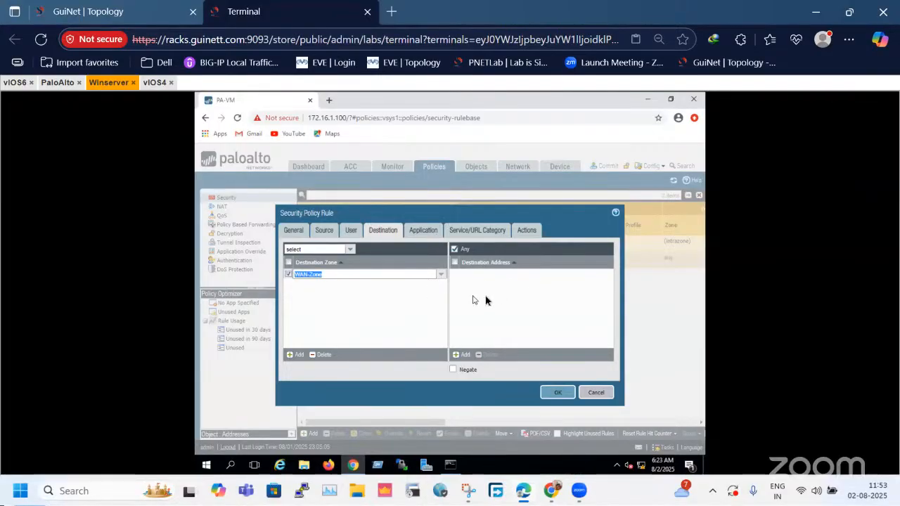
# Go through the rule's application, service and action settings, keep the Allow action, and save the rule.
pyautogui.click(423, 231)
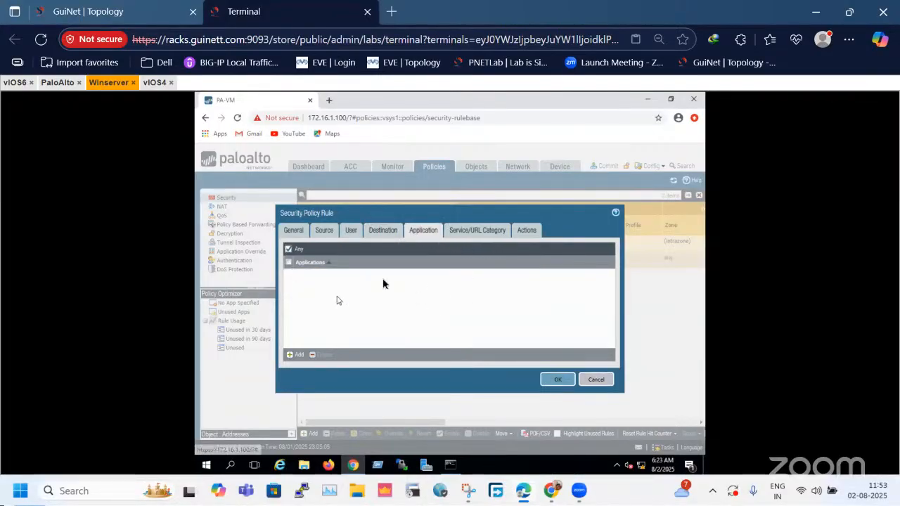
pyautogui.click(486, 231)
pyautogui.click(518, 230)
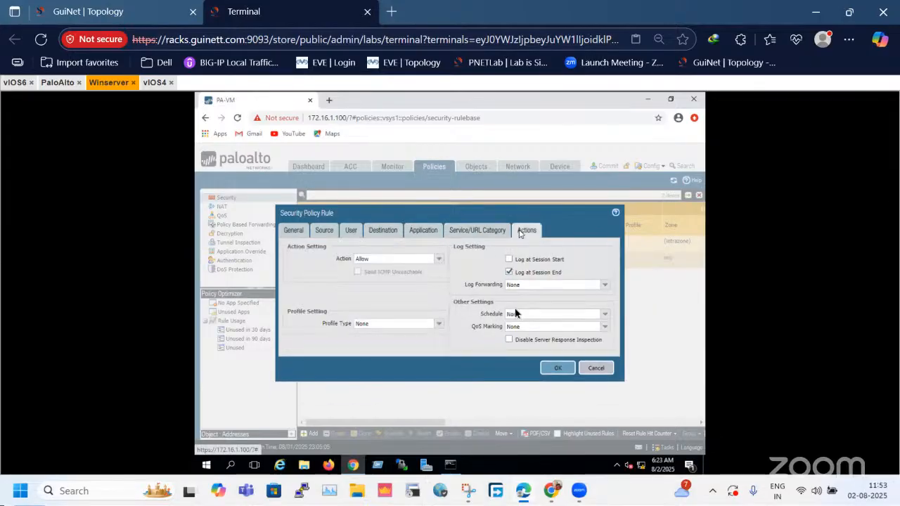
pyautogui.click(549, 368)
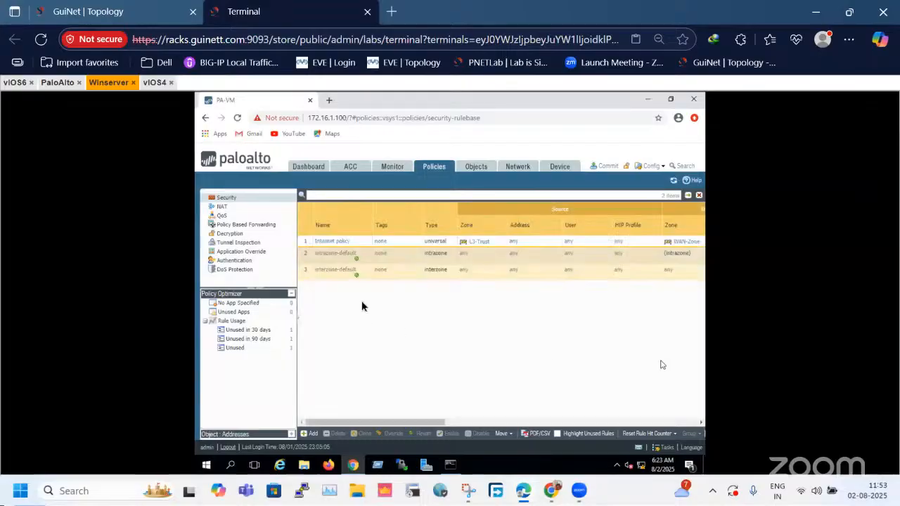
pyautogui.moveTo(379, 422); pyautogui.dragTo(351, 421)
# Check the traffic path in the topology and add a NAT policy rule named NAT.
pyautogui.click(232, 206)
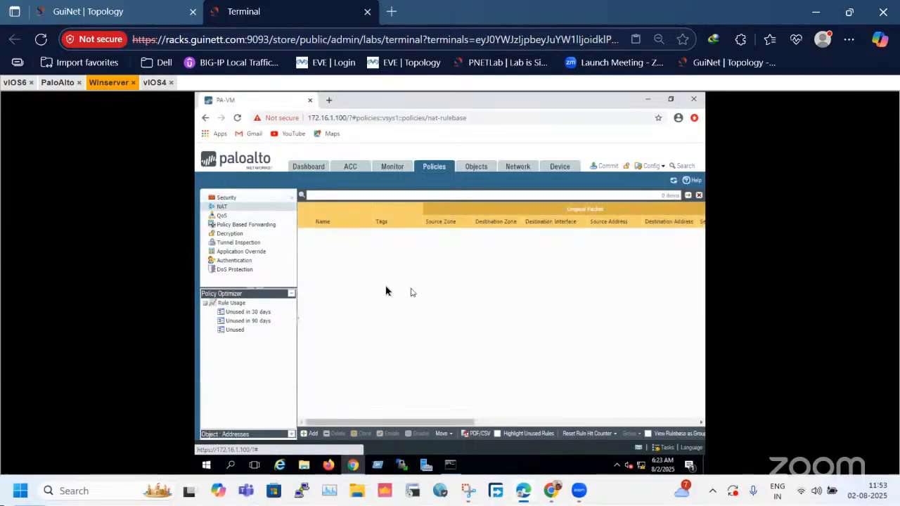
pyautogui.click(137, 10)
pyautogui.moveTo(136, 297); pyautogui.dragTo(566, 406)
pyautogui.click(243, 11)
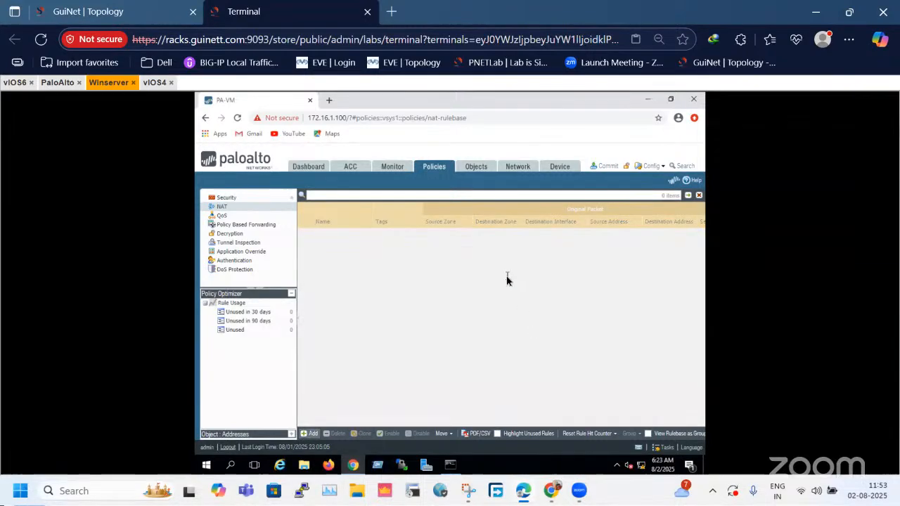
pyautogui.write('NAT')
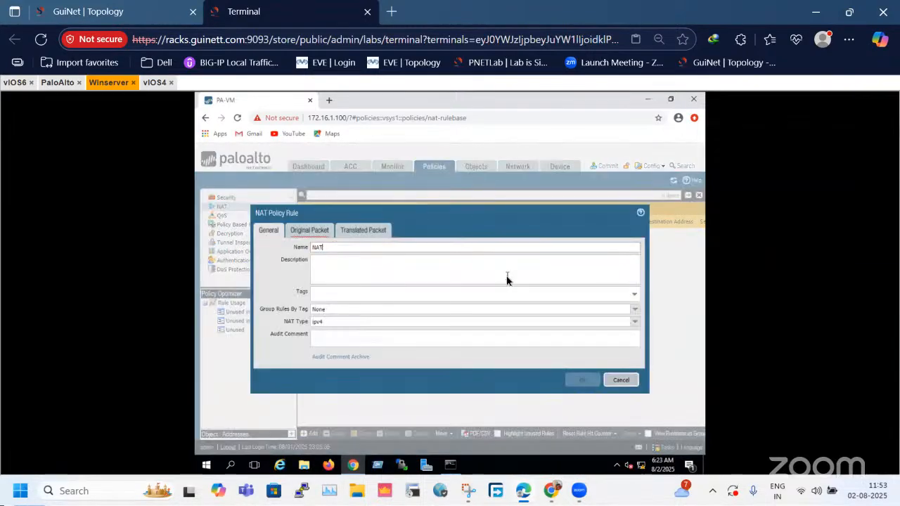
# Set the NAT rule's original packet source zone to L3-Trust and its destination zone to WAN-Zone.
pyautogui.click(310, 231)
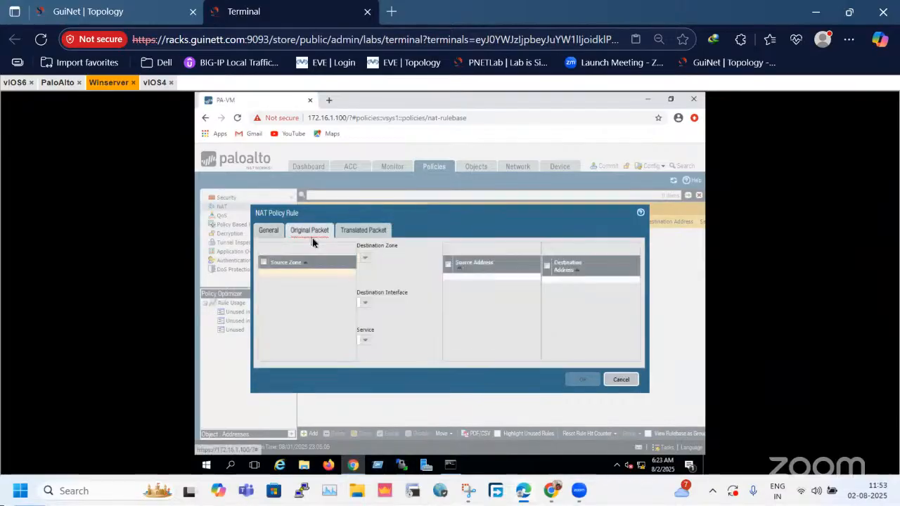
pyautogui.click(273, 357)
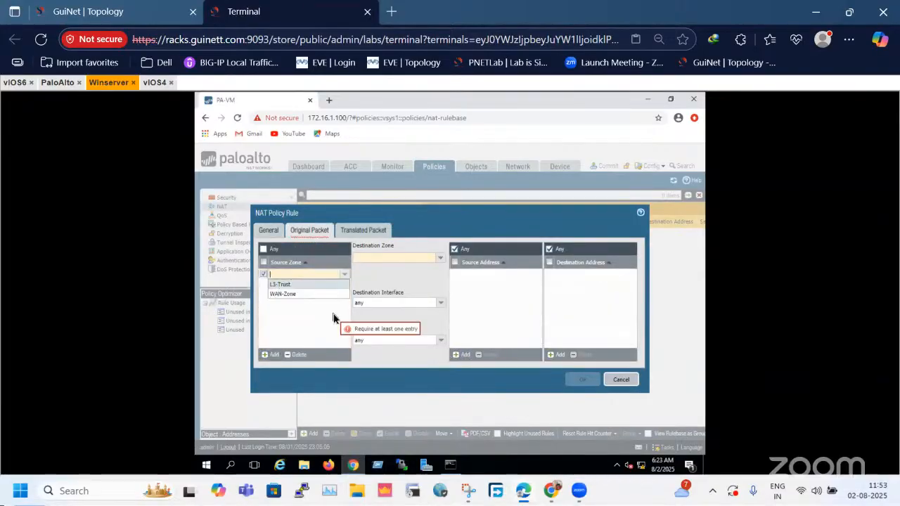
pyautogui.click(301, 286)
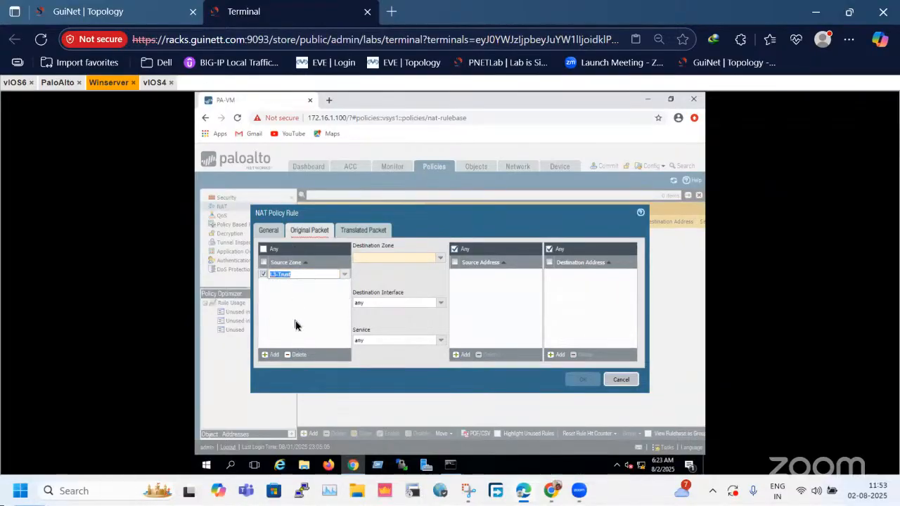
pyautogui.click(296, 314)
pyautogui.click(441, 258)
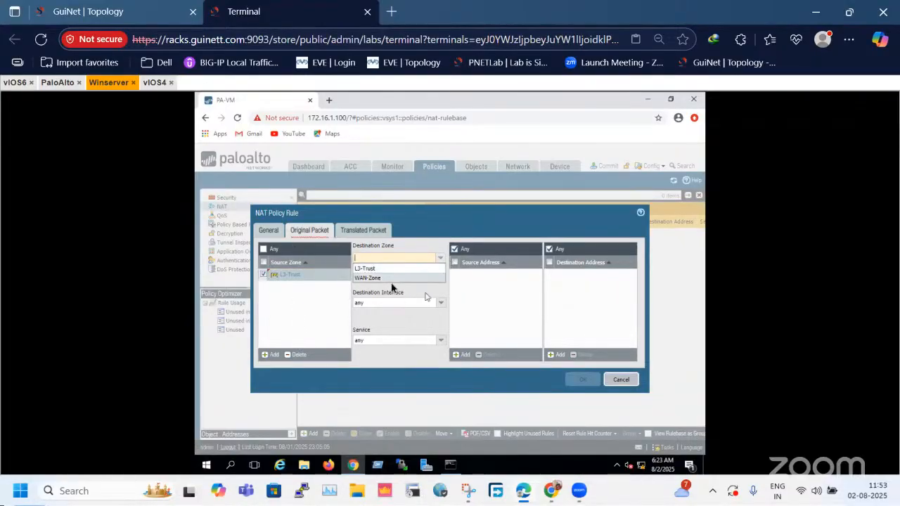
pyautogui.click(383, 278)
pyautogui.click(410, 291)
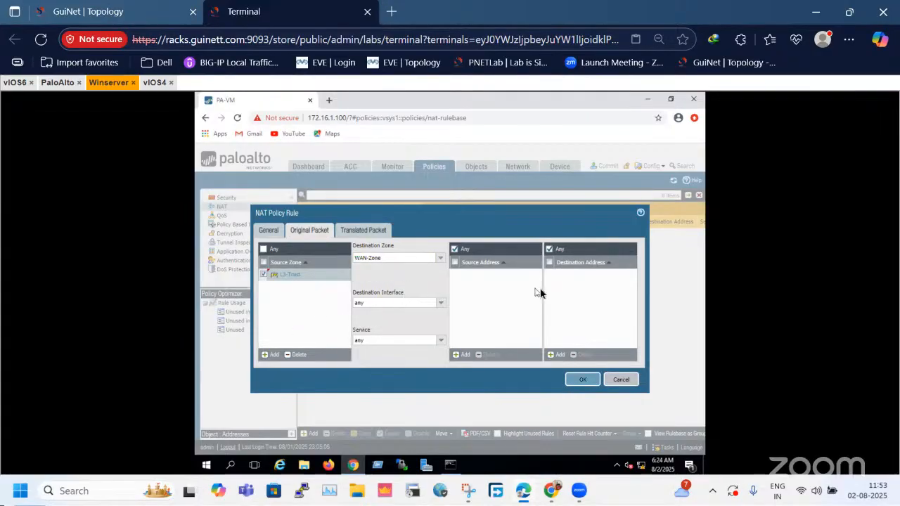
# Set the NAT rule's source address translation to Dynamic IP And Port with the Interface Address type.
pyautogui.click(363, 232)
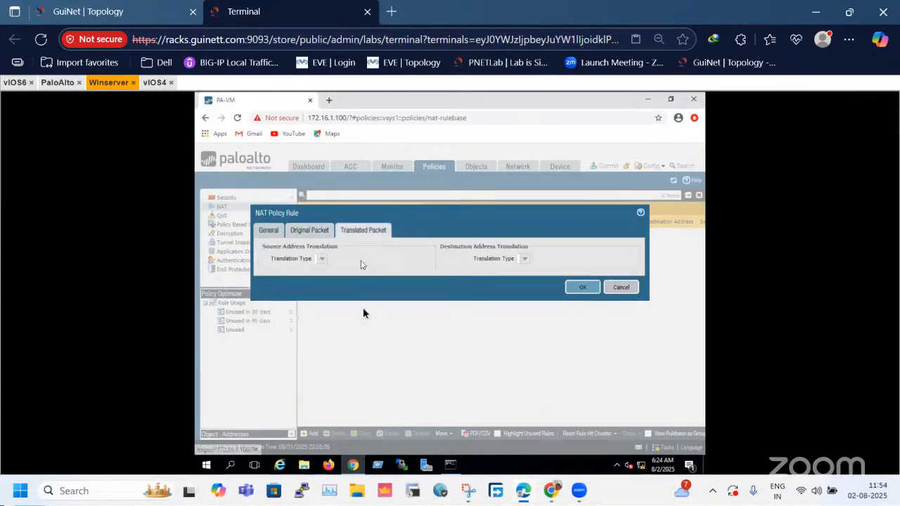
pyautogui.click(440, 262)
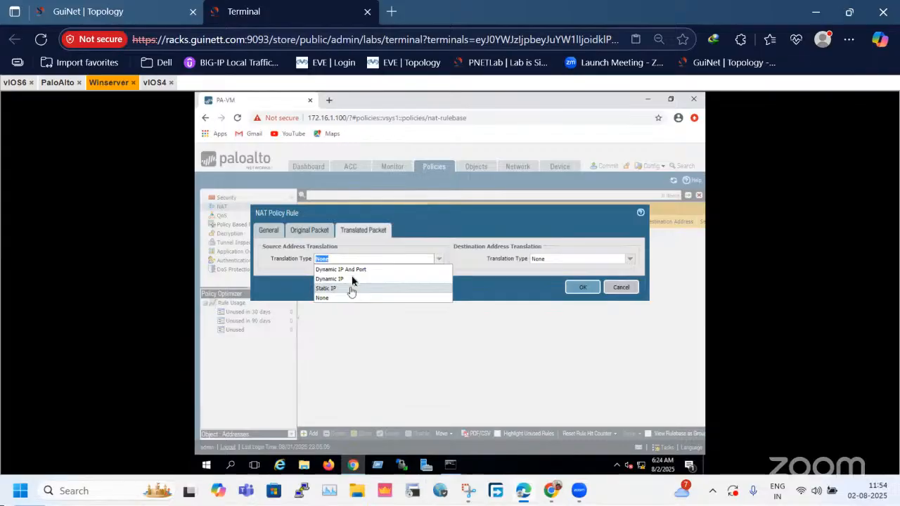
pyautogui.click(355, 269)
pyautogui.click(440, 271)
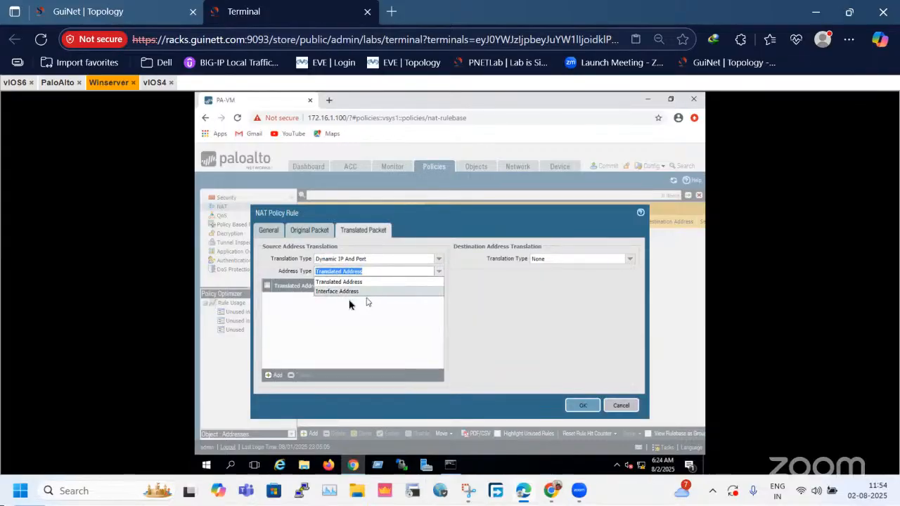
pyautogui.click(355, 291)
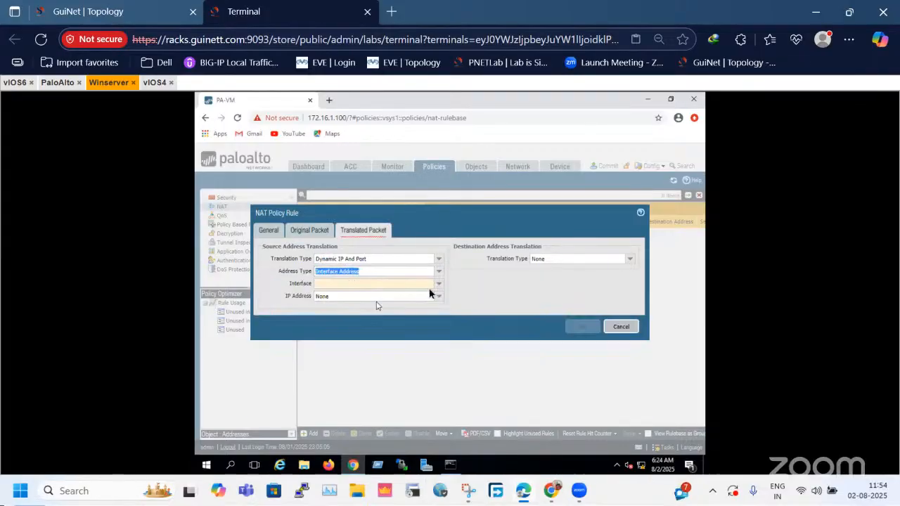
# Translate the source to interface ethernet1/3 with IP address 192.168.1.200/24 and save the NAT rule.
pyautogui.click(436, 284)
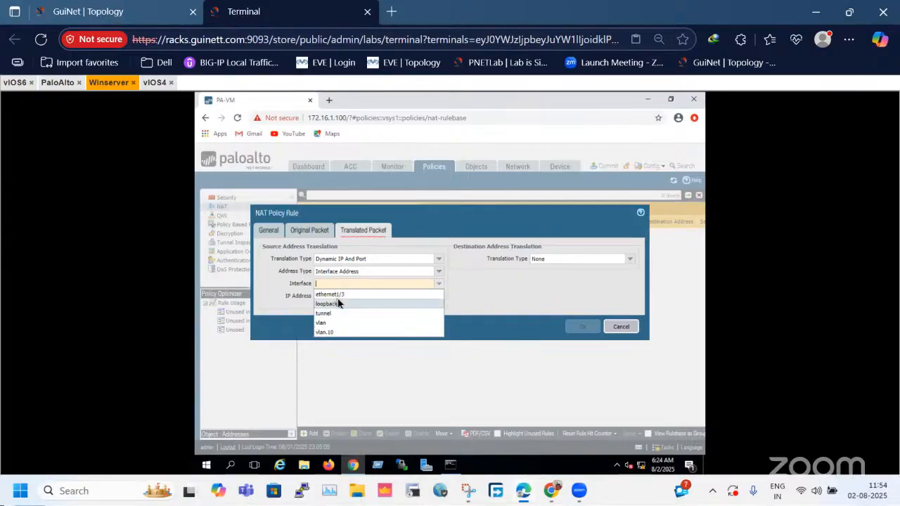
pyautogui.click(331, 295)
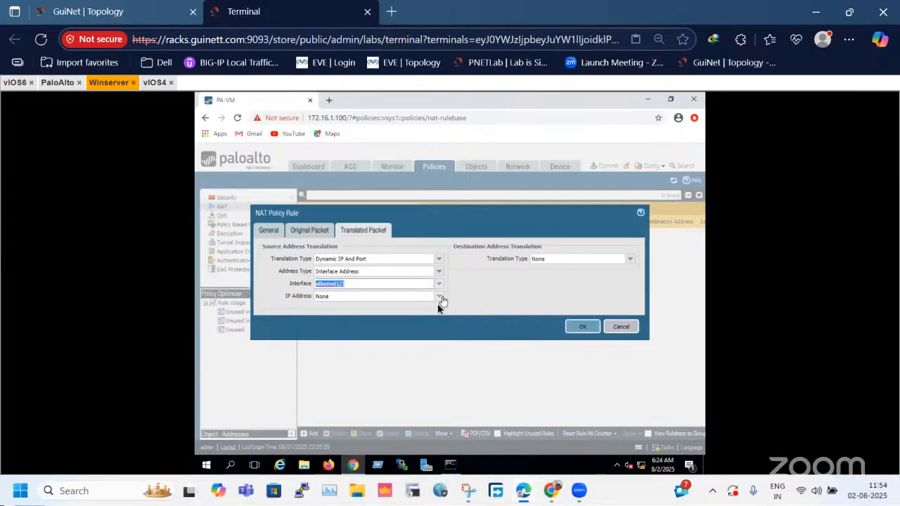
pyautogui.click(439, 298)
pyautogui.click(438, 298)
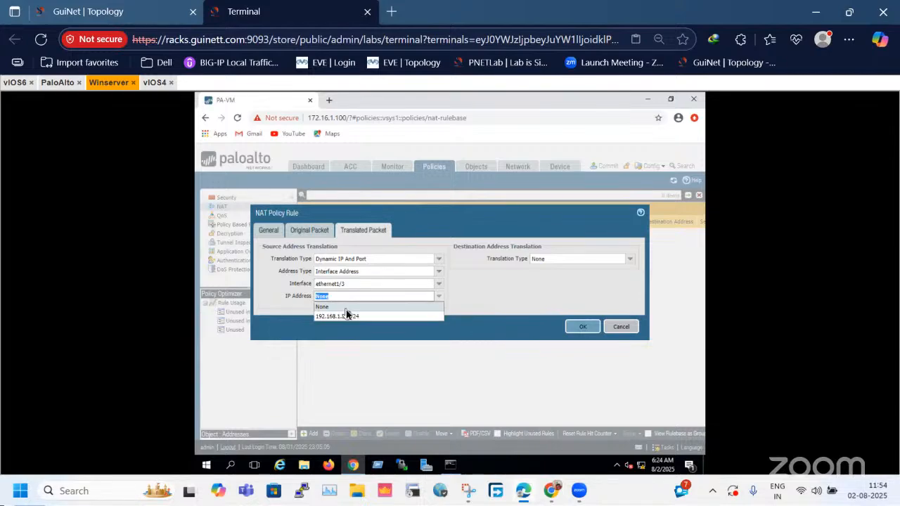
pyautogui.click(342, 315)
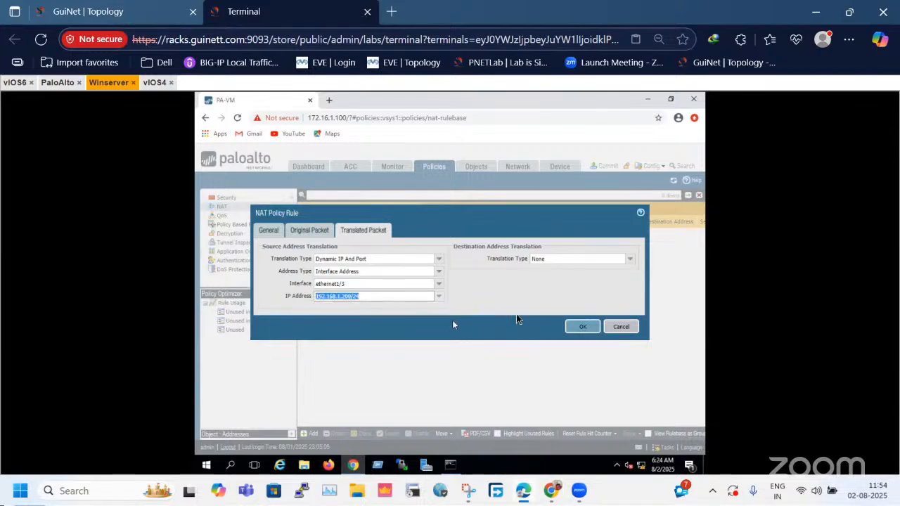
pyautogui.click(582, 327)
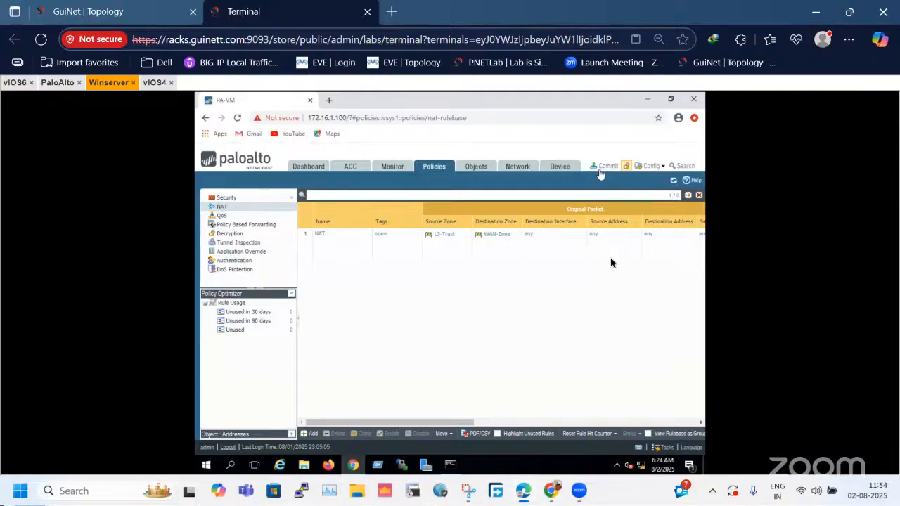
# Commit the firewall configuration and dismiss the commit messages once it has finished.
pyautogui.click(603, 167)
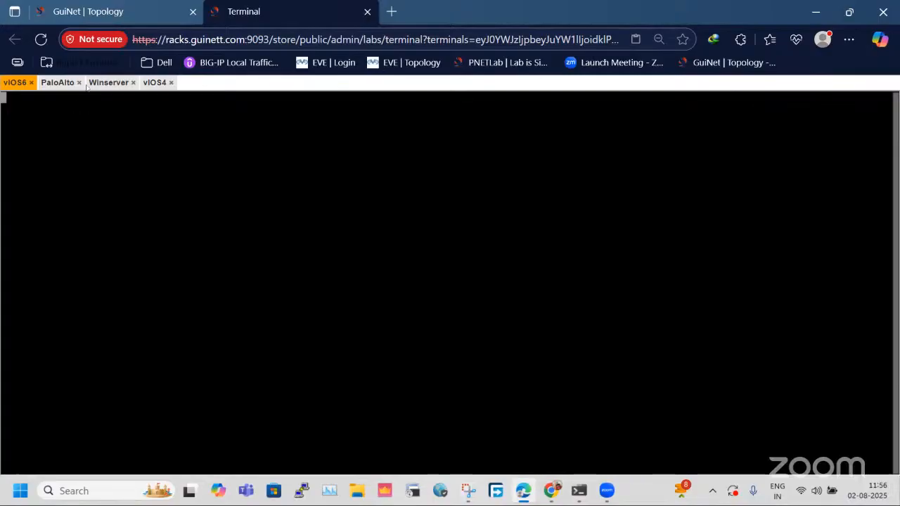
pyautogui.click(58, 84)
pyautogui.click(107, 83)
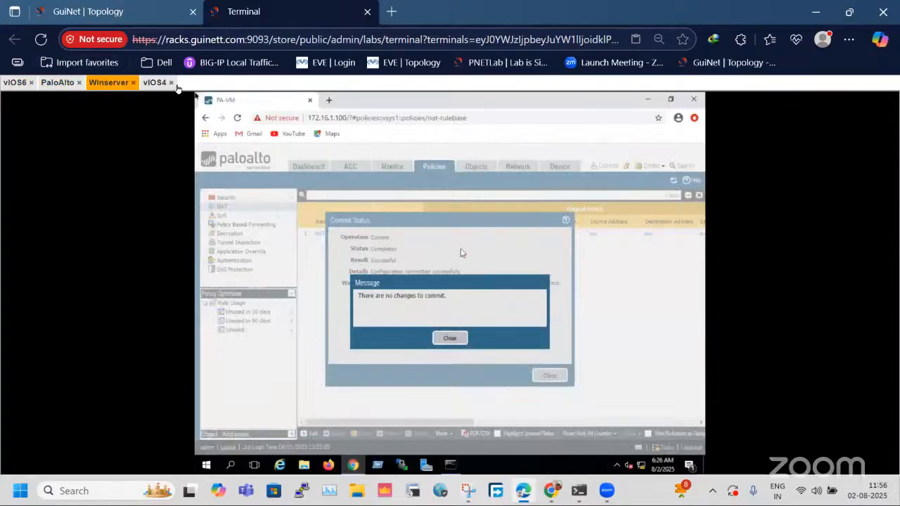
pyautogui.click(442, 340)
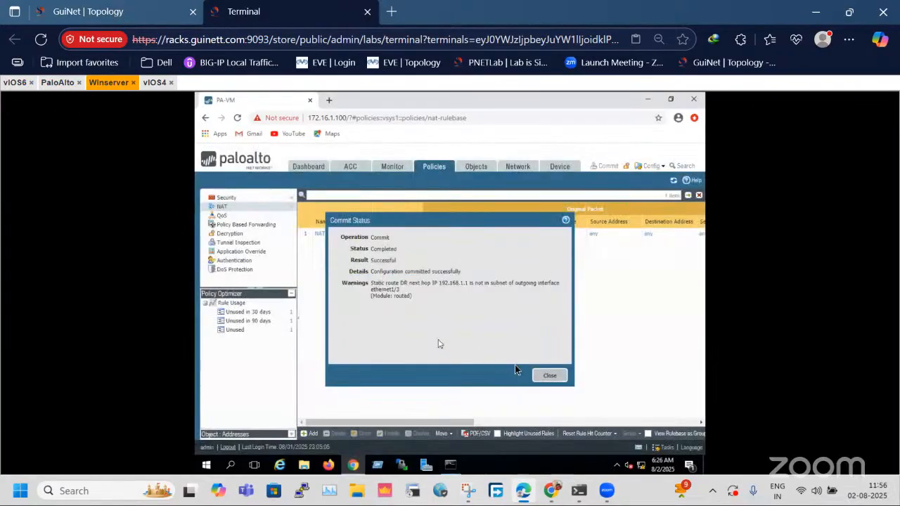
pyautogui.click(549, 376)
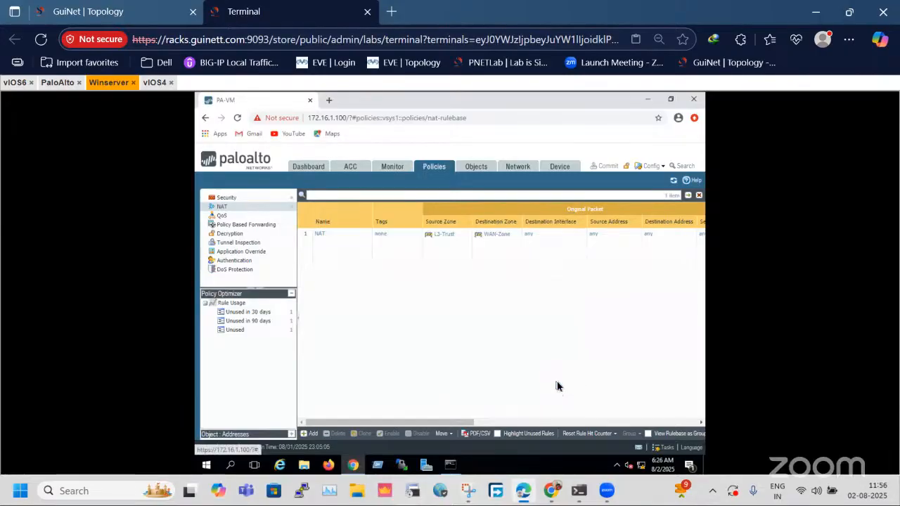
# Check that the vIOS6 console responds and review the firewall's security and NAT rule lists.
pyautogui.click(49, 84)
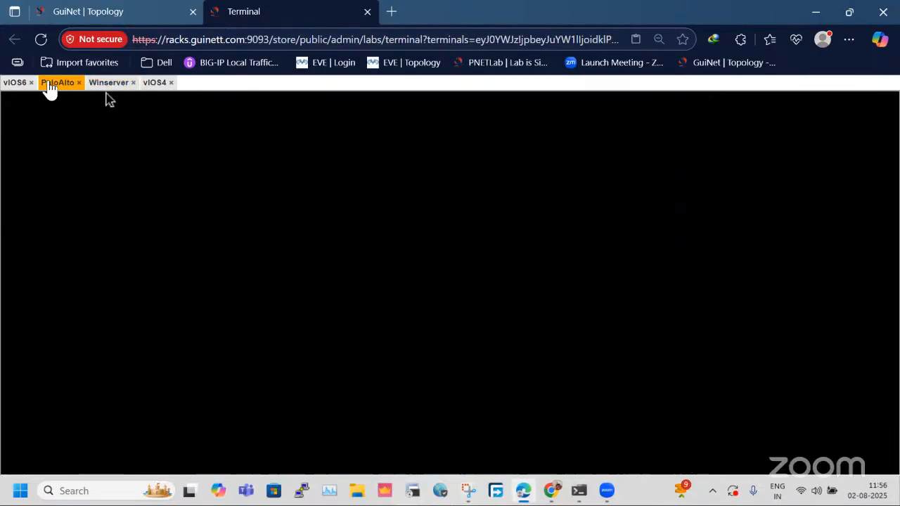
pyautogui.click(8, 84)
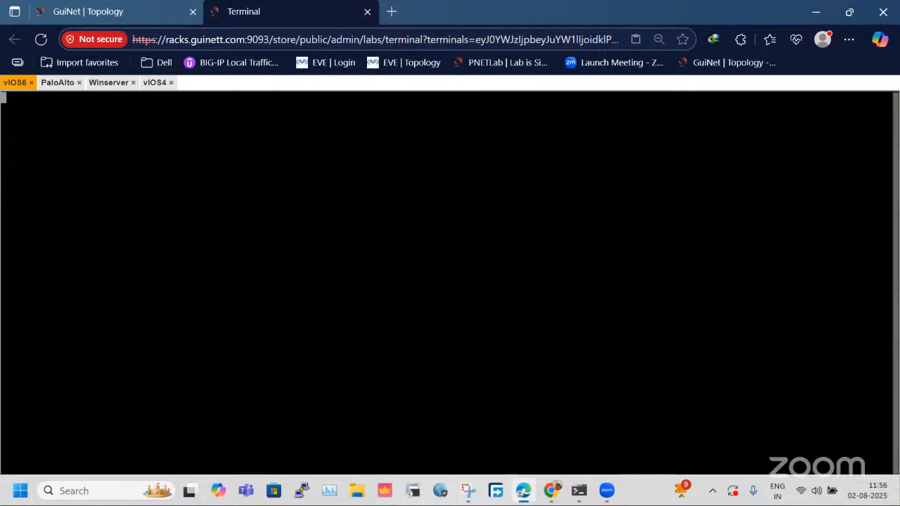
pyautogui.press('Return')
pyautogui.press('Return')
pyautogui.press('Return')
pyautogui.press('Return')
pyautogui.press('Return')
pyautogui.press('Return')
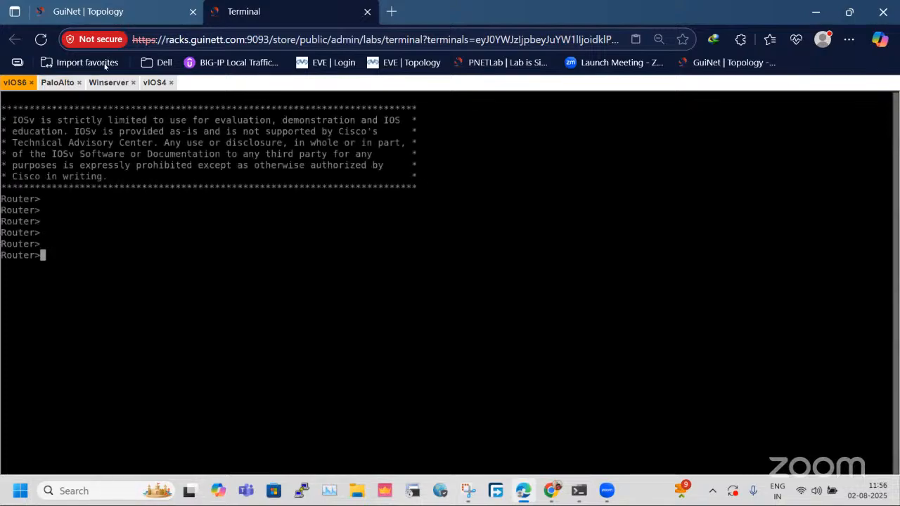
pyautogui.click(109, 83)
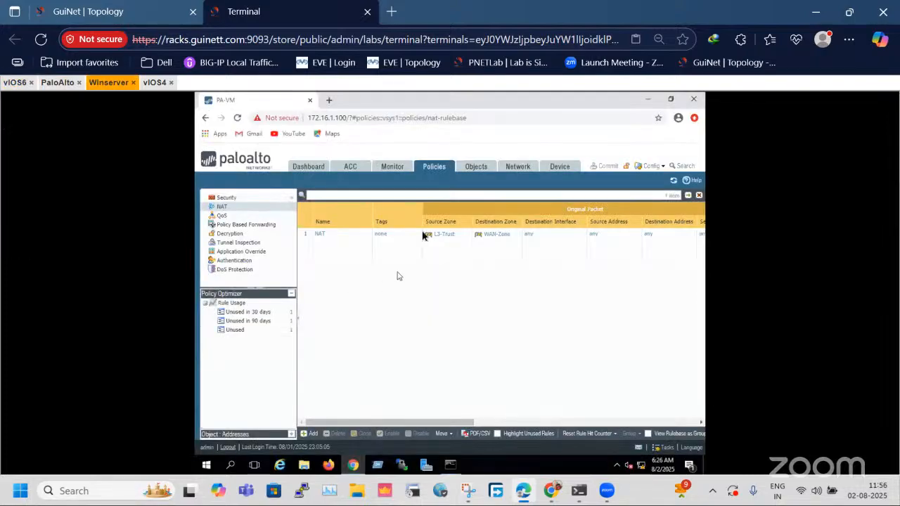
pyautogui.click(248, 199)
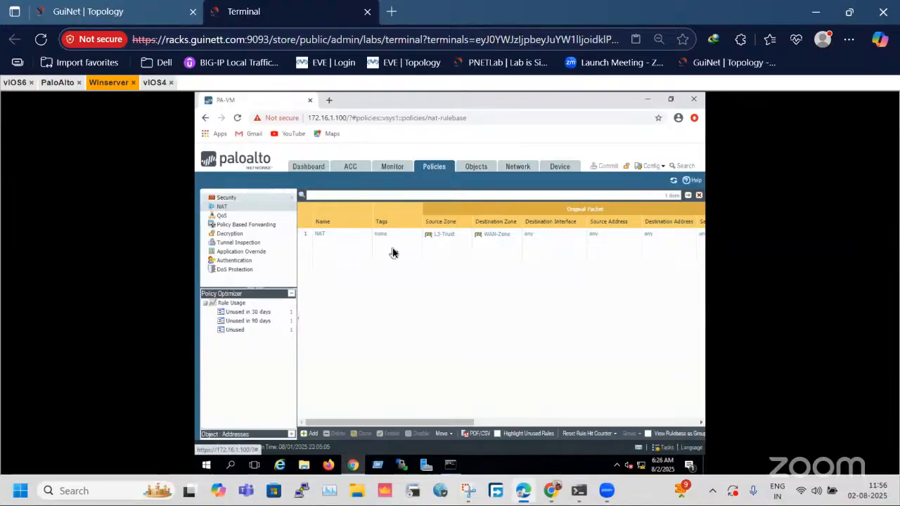
pyautogui.click(242, 209)
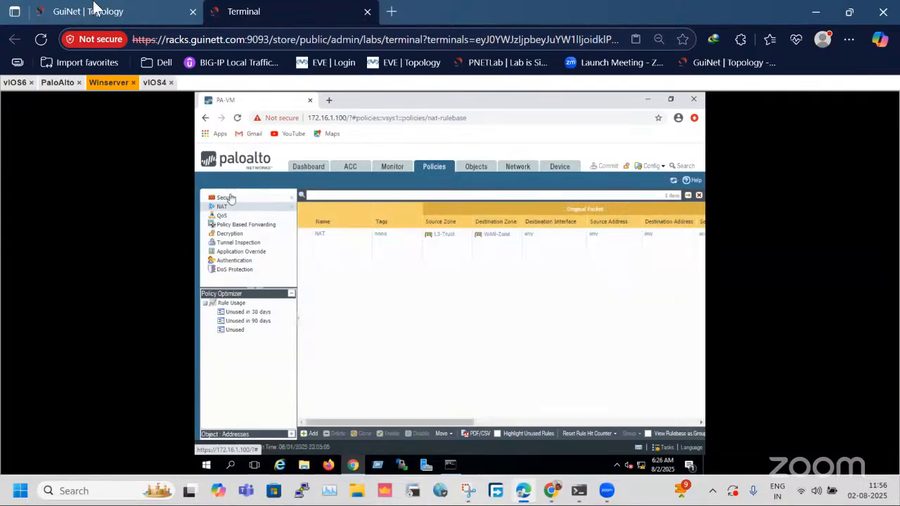
# Open the vIOS4 router's console from the topology and enter privileged mode.
pyautogui.click(95, 8)
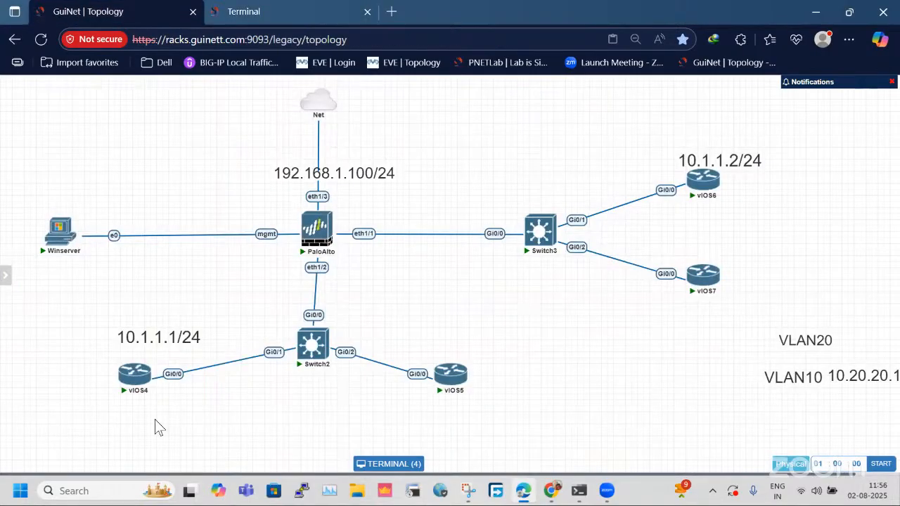
pyautogui.click(135, 371)
pyautogui.click(453, 313)
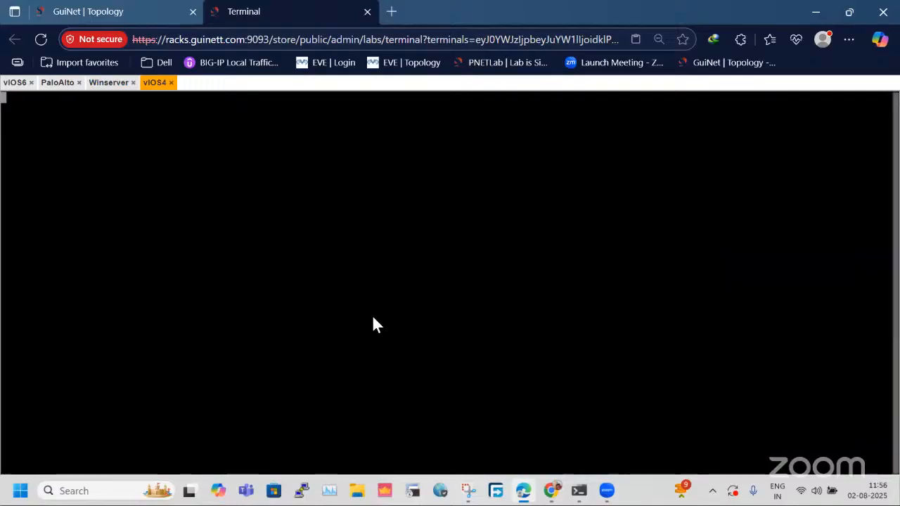
pyautogui.press('Return')
pyautogui.press('Return')
pyautogui.press('Return')
pyautogui.press('Return')
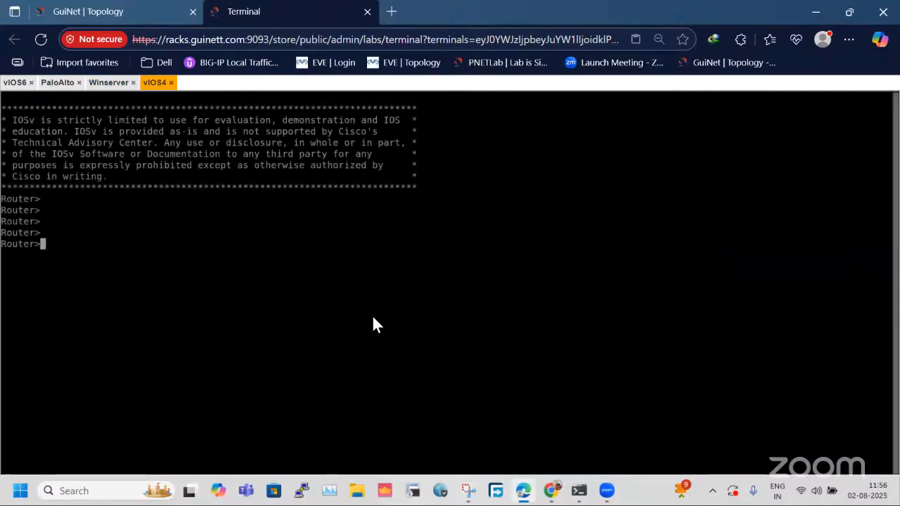
pyautogui.write('en')
pyautogui.press('Return')
# List vIOS4's interfaces and their IP addresses with sh ip int bri.
pyautogui.write('ship')
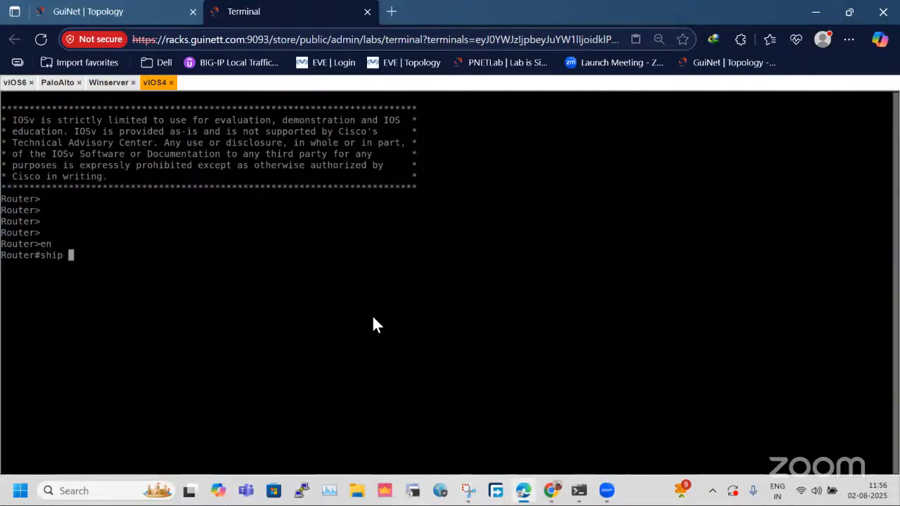
pyautogui.press('BackSpace')
pyautogui.write('ip int bri')
pyautogui.press('Return')
# Configure a default route on vIOS4 with ip route 0.0.0.0 0.0.0.0 10.1.1.100 and leave configuration mode.
pyautogui.press('Return')
pyautogui.press('Return')
pyautogui.press('Return')
pyautogui.write('config t')
pyautogui.press('Return')
pyautogui.write('p rout')
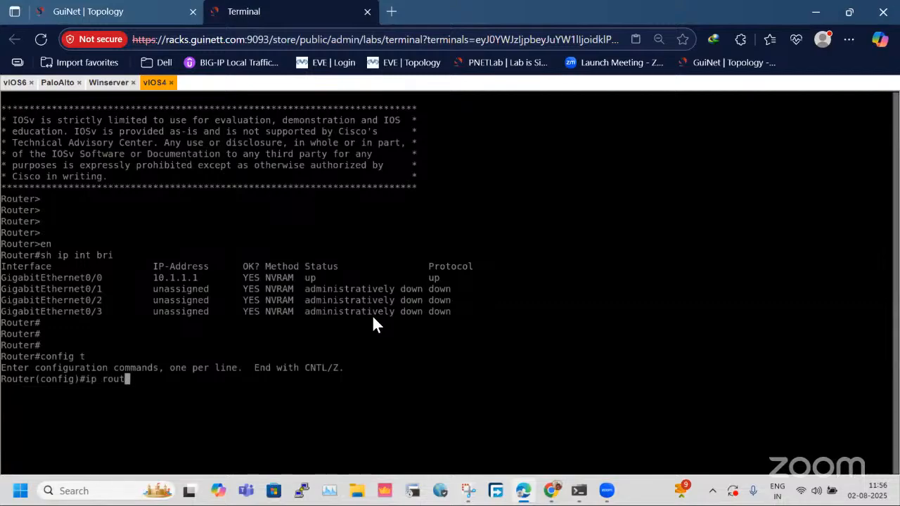
pyautogui.write('e 0.0.0.0 0.0.0.0')
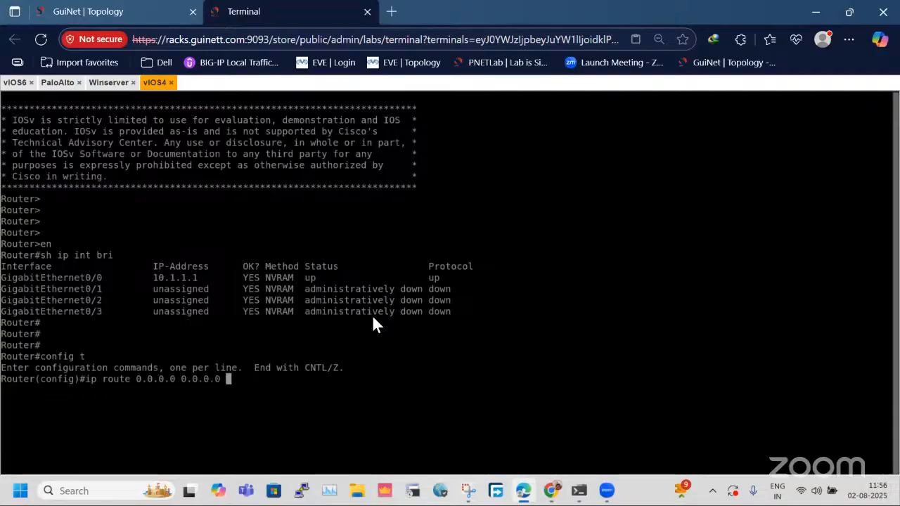
pyautogui.write('10.1.1.100')
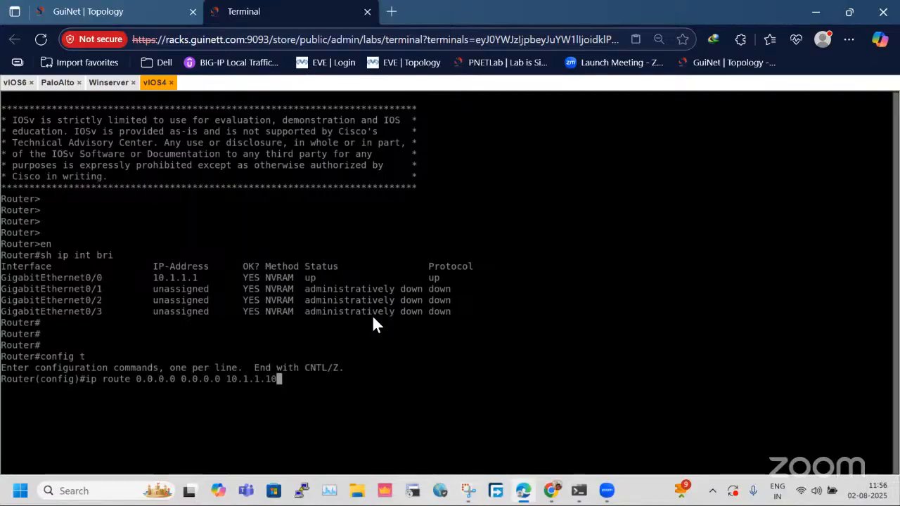
pyautogui.press('Return')
pyautogui.write('exi')
pyautogui.press('Return')
pyautogui.press('Return')
# Save vIOS4's running configuration with the wr command.
pyautogui.press('Return')
pyautogui.write('d')
pyautogui.write('w')
pyautogui.press('Return')
pyautogui.press('Return')
pyautogui.press('Return')
pyautogui.press('Return')
pyautogui.write('wr')
pyautogui.press('Return')
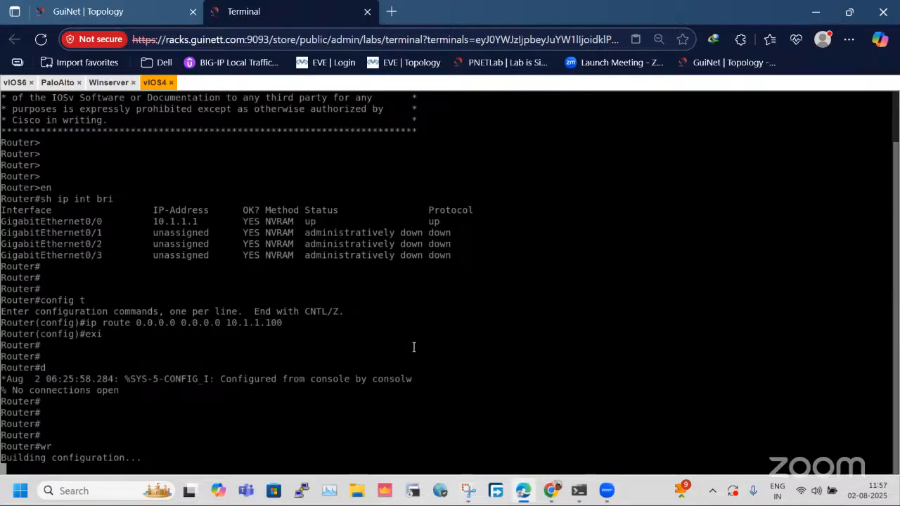
pyautogui.press('Return')
pyautogui.press('Return')
pyautogui.press('Return')
pyautogui.press('Return')
pyautogui.press('Return')
pyautogui.press('Return')
pyautogui.press('Return')
pyautogui.press('Return')
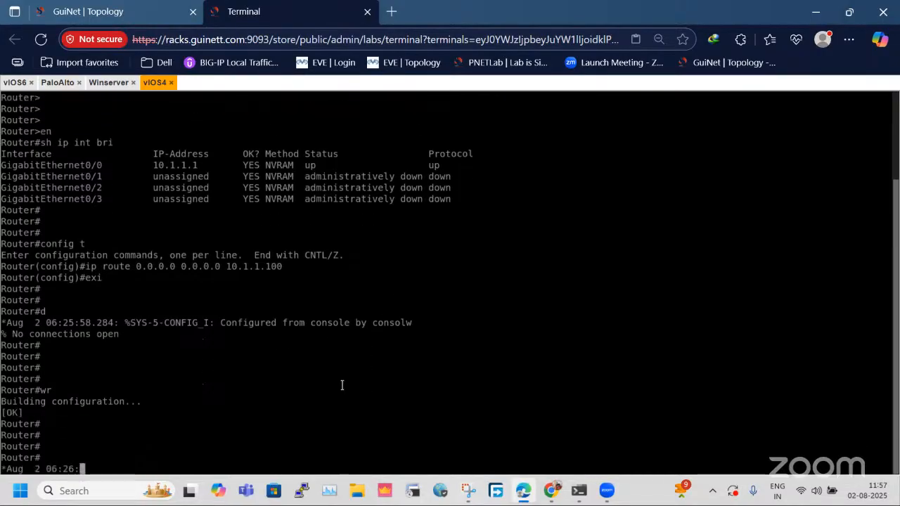
# Ping the VLAN 10 gateway 10.1.1.100 three times from vIOS4.
pyautogui.write('p')
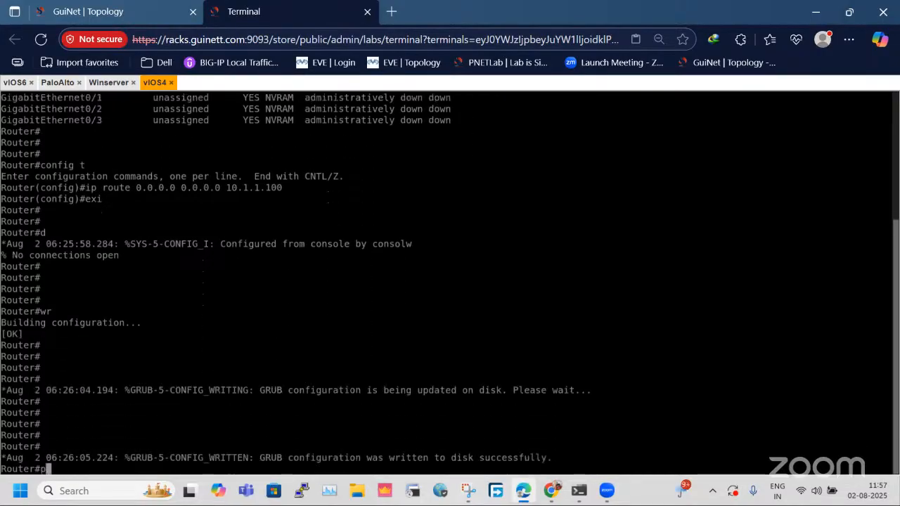
pyautogui.write('ing 10.1.1.1')
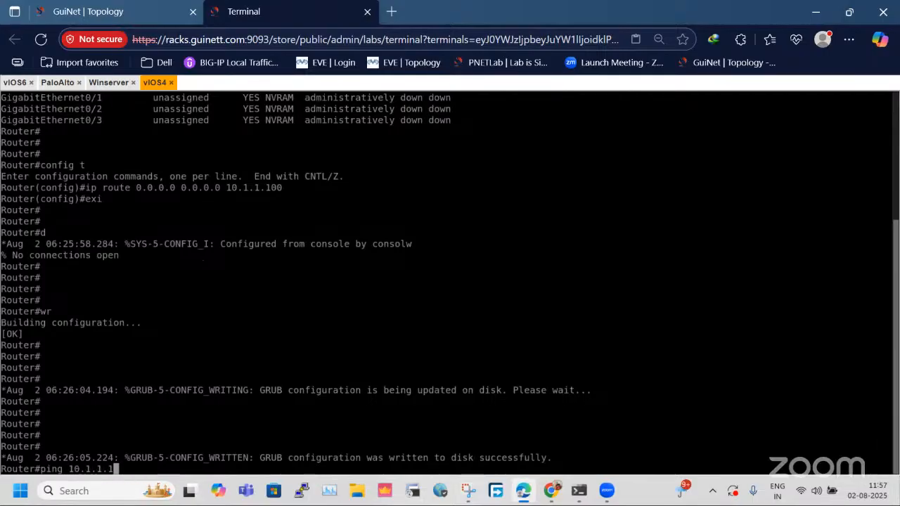
pyautogui.write('00')
pyautogui.press('Return')
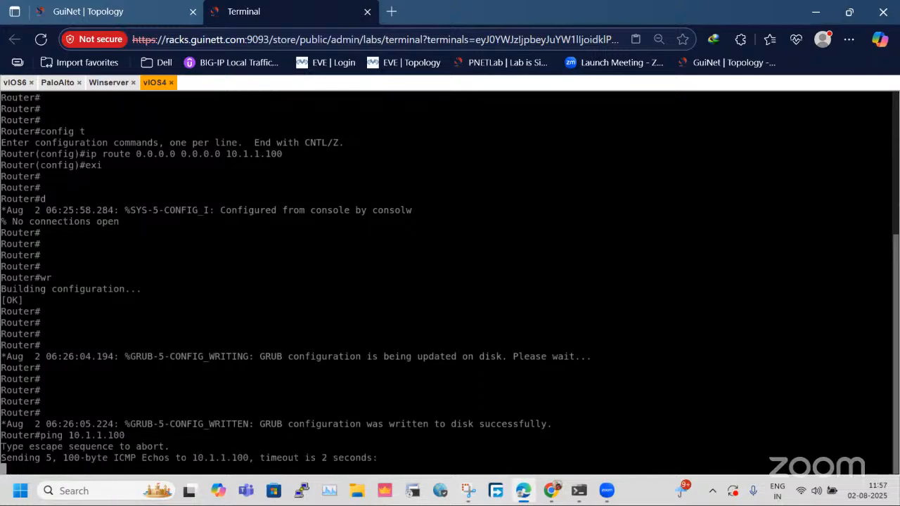
pyautogui.press('Return')
pyautogui.press('Return')
pyautogui.press('Return')
pyautogui.press('Return')
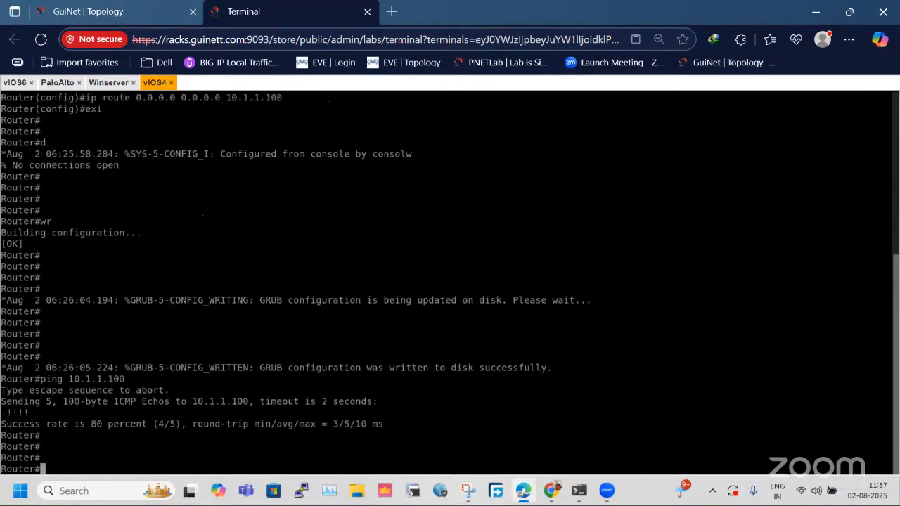
pyautogui.press('Up')
pyautogui.press('Return')
pyautogui.press('Return')
pyautogui.press('Return')
pyautogui.press('Up')
pyautogui.press('Return')
# Test vIOS4's internet reachability by pinging 8.8.8.8 twice.
pyautogui.press('Return')
pyautogui.press('Return')
pyautogui.press('Return')
pyautogui.write('p')
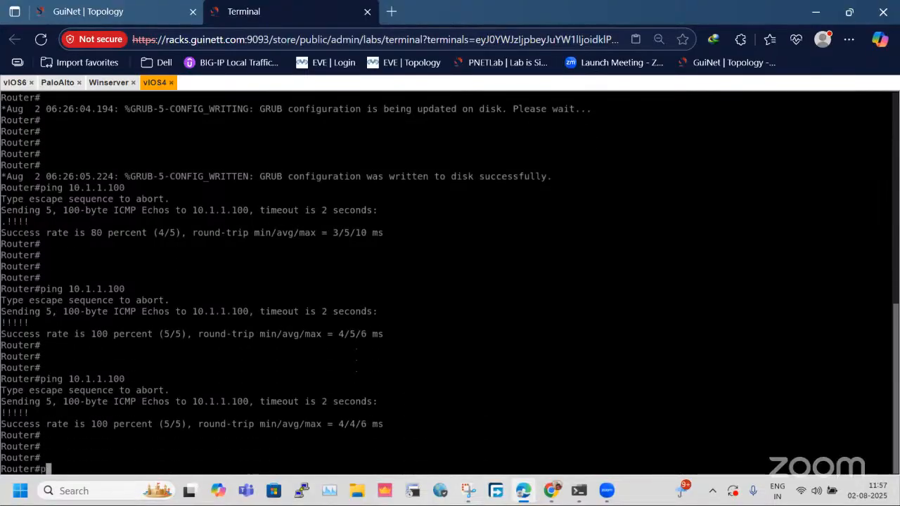
pyautogui.write('ing 8.8.8.8')
pyautogui.press('Return')
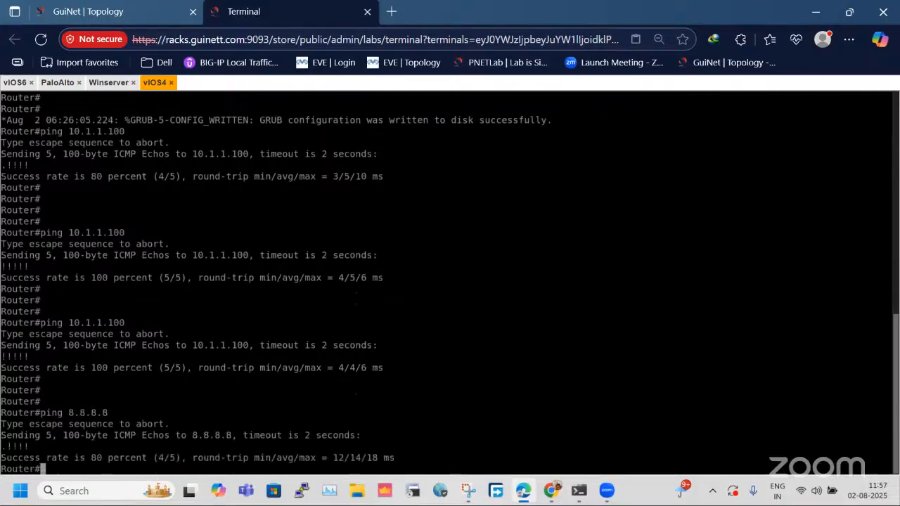
pyautogui.press('Up')
pyautogui.press('Return')
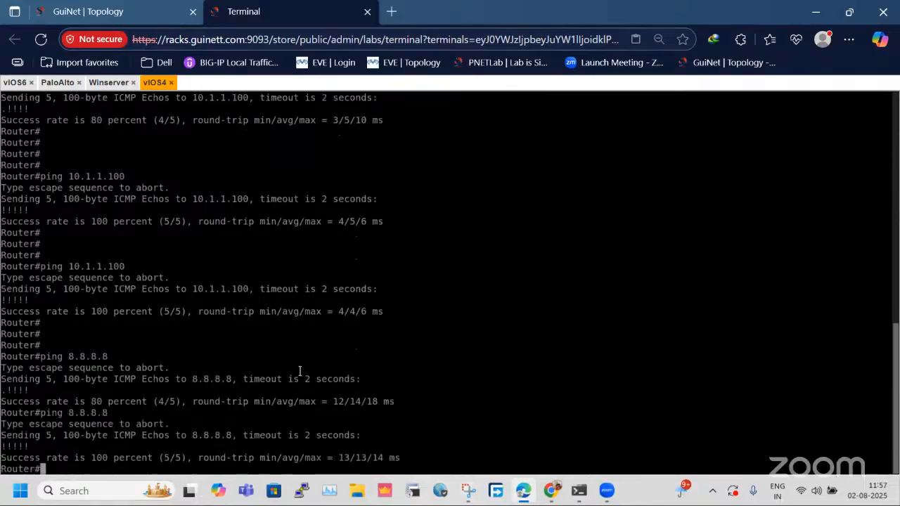
# Return to the topology and move the 192.168.1.100/24 label slightly closer to PaloAlto's eth1/3 port.
pyautogui.hotkey('ctrl', 'Tab')
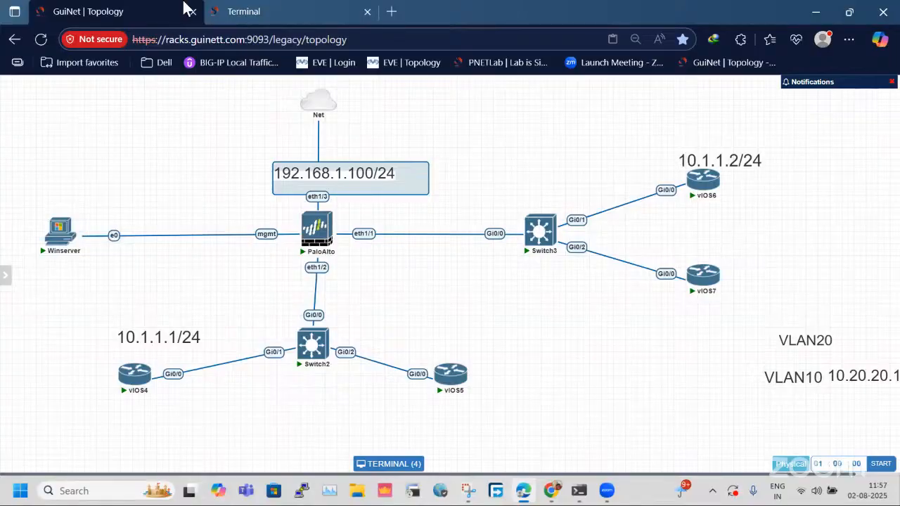
pyautogui.click(246, 11)
pyautogui.click(78, 6)
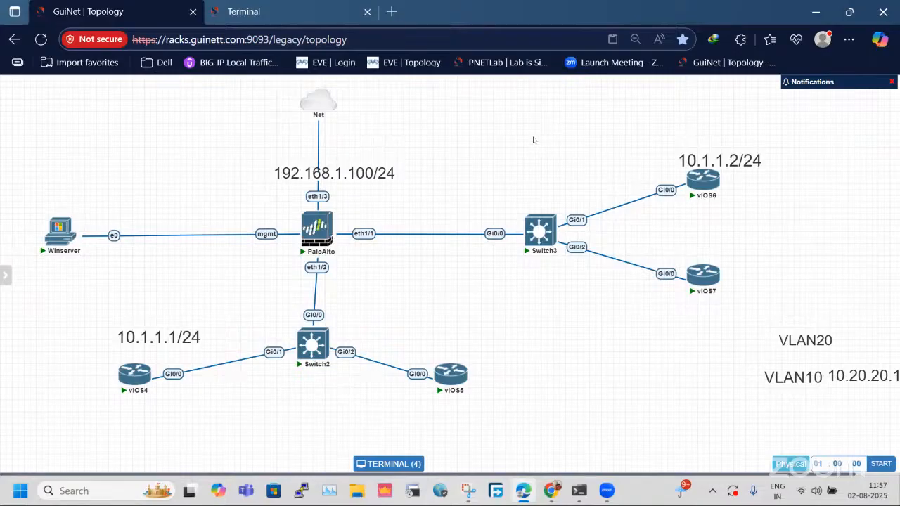
pyautogui.moveTo(307, 116)
pyautogui.moveTo(320, 102)
pyautogui.moveTo(388, 172); pyautogui.dragTo(379, 179)
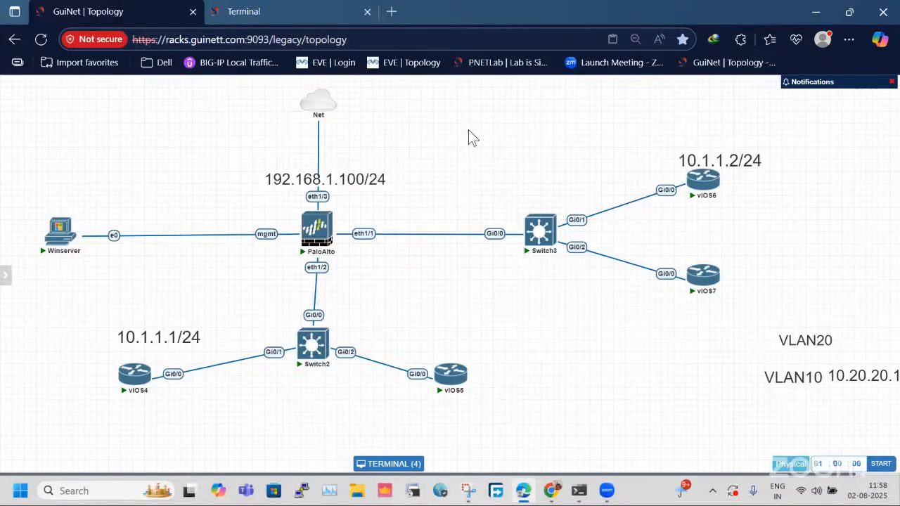
# Repeat the ping to 8.8.8.8 from the vIOS4 console.
pyautogui.click(294, 11)
pyautogui.press('Up')
pyautogui.press('Return')
pyautogui.press('Return')
pyautogui.press('Return')
pyautogui.press('Return')
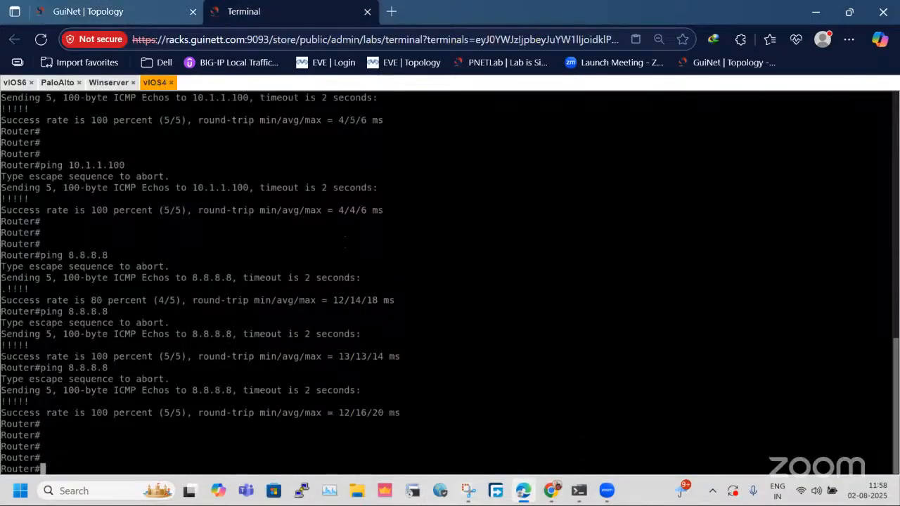
# Open the Winserver console and refresh Palo Alto's Session Browser.
pyautogui.click(68, 85)
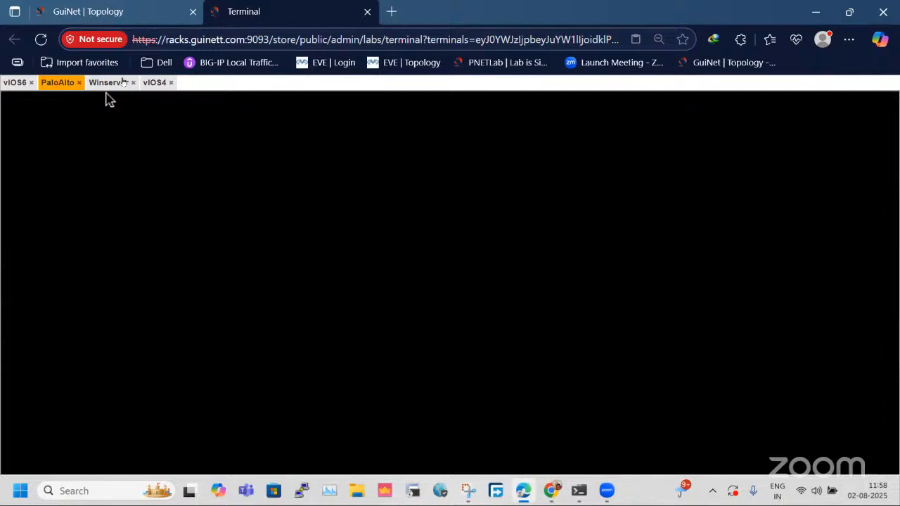
pyautogui.click(108, 84)
pyautogui.click(397, 168)
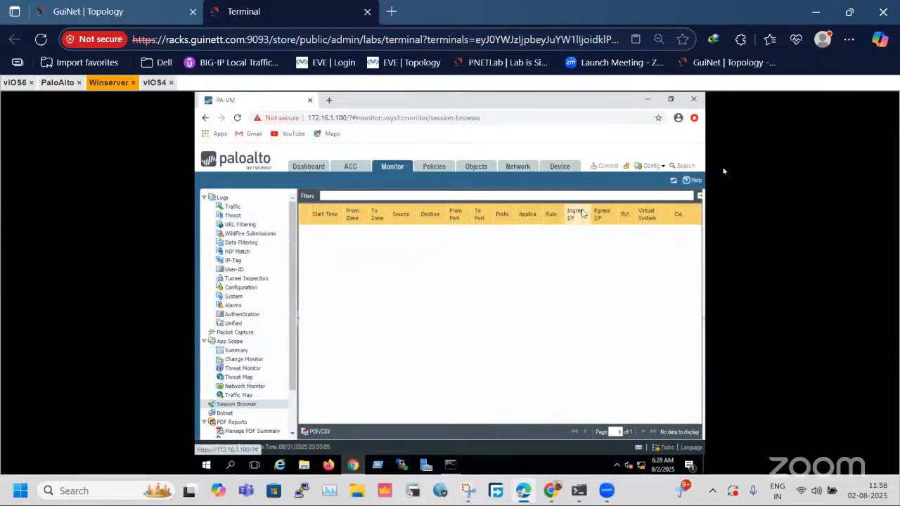
pyautogui.click(673, 181)
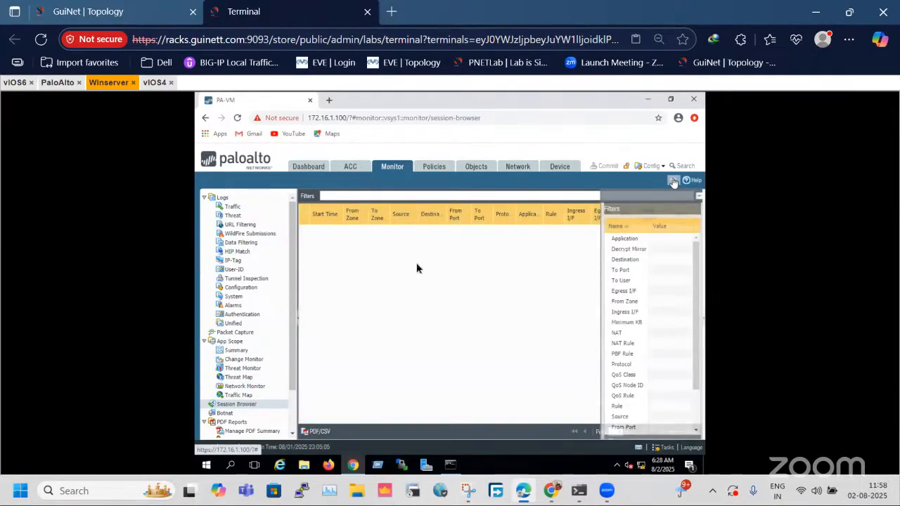
# Go back to the vIOS4 console and ping 8.8.8.8 again to generate fresh sessions.
pyautogui.click(126, 13)
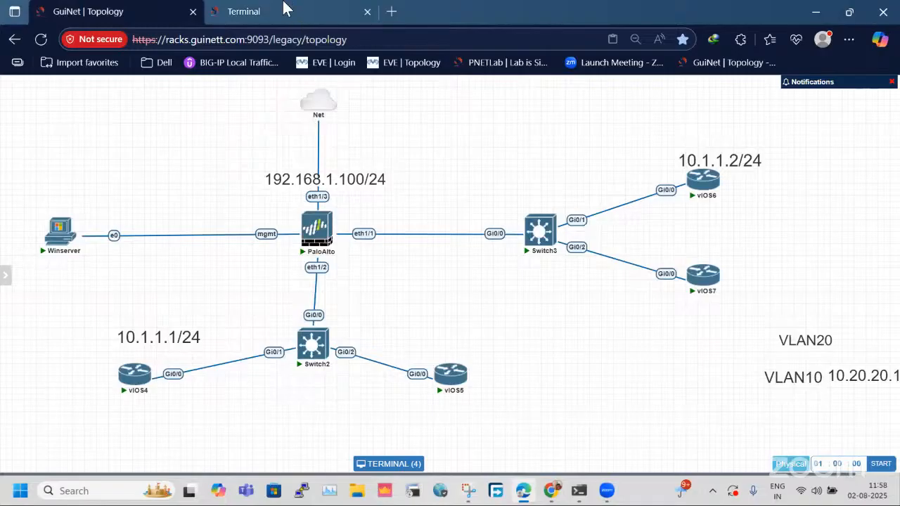
pyautogui.click(292, 12)
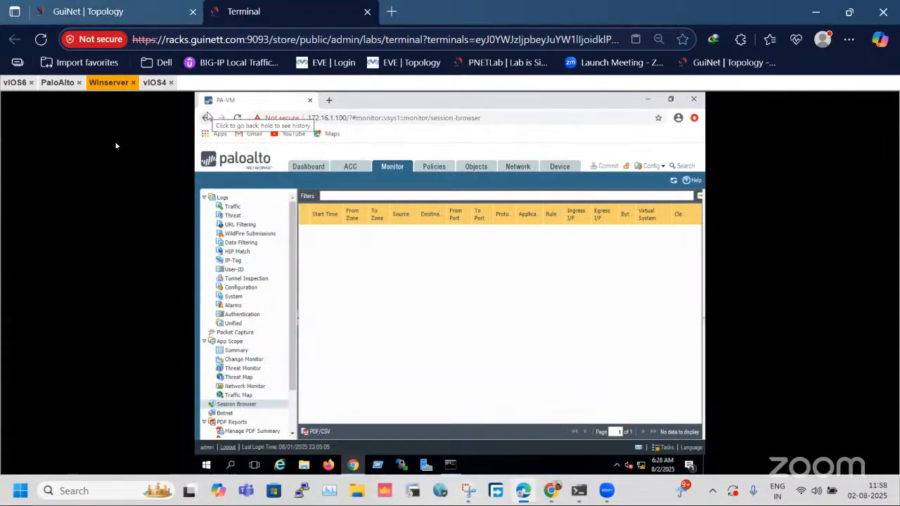
pyautogui.click(154, 83)
pyautogui.press('Up')
pyautogui.press('Return')
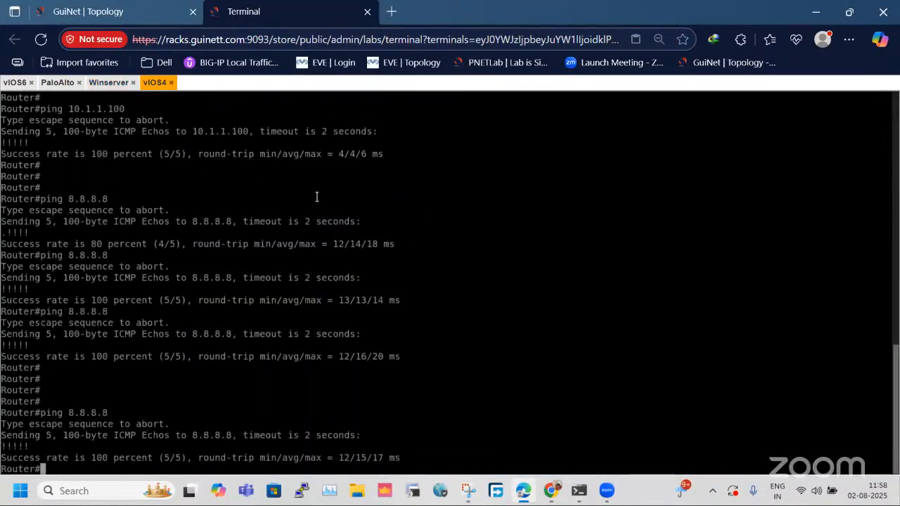
# Refresh the Session Browser on Winserver and expand the first ping session's NAT and flow details.
pyautogui.click(106, 83)
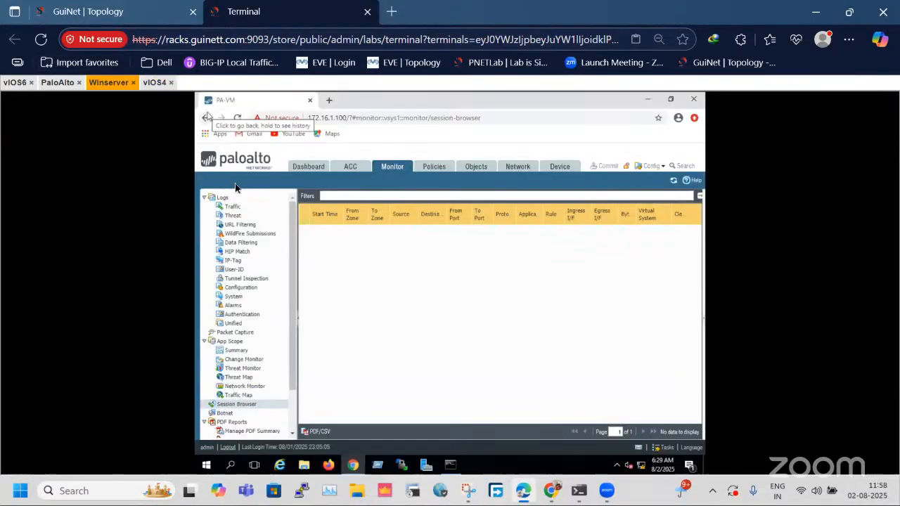
pyautogui.click(673, 181)
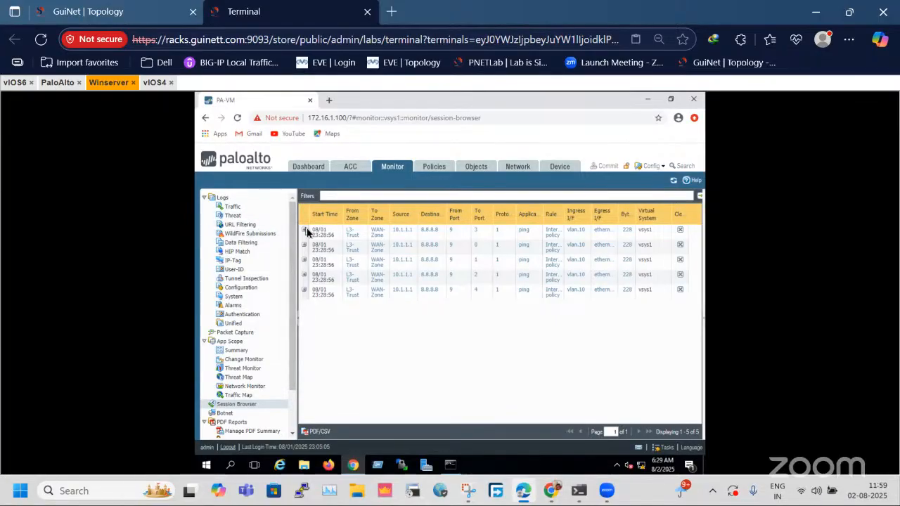
pyautogui.click(305, 230)
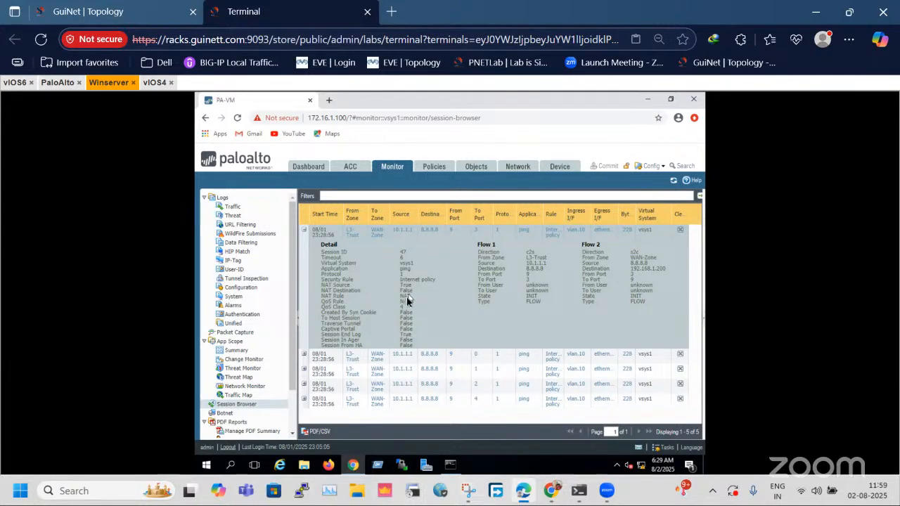
# Capture a new screenshot of the topology with Snipping Tool.
pyautogui.click(126, 5)
pyautogui.click(469, 491)
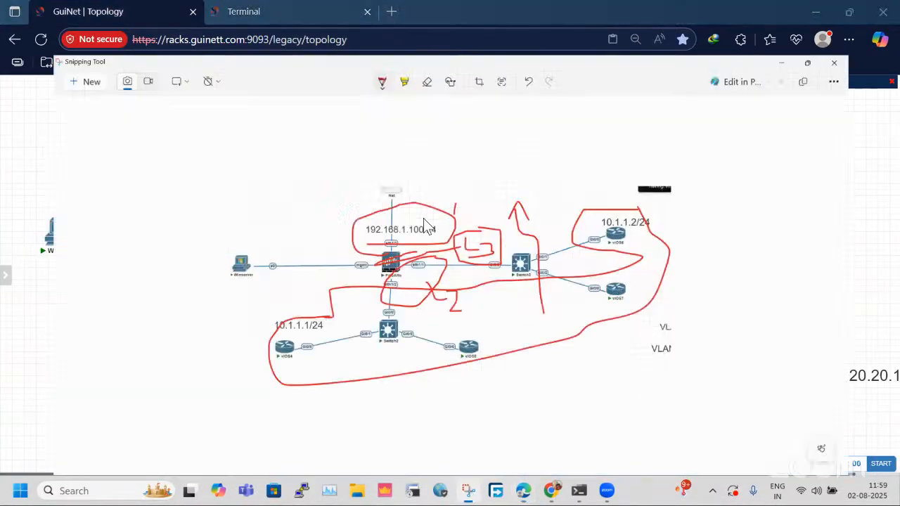
pyautogui.click(40, 30)
pyautogui.moveTo(33, 107); pyautogui.dragTo(898, 440)
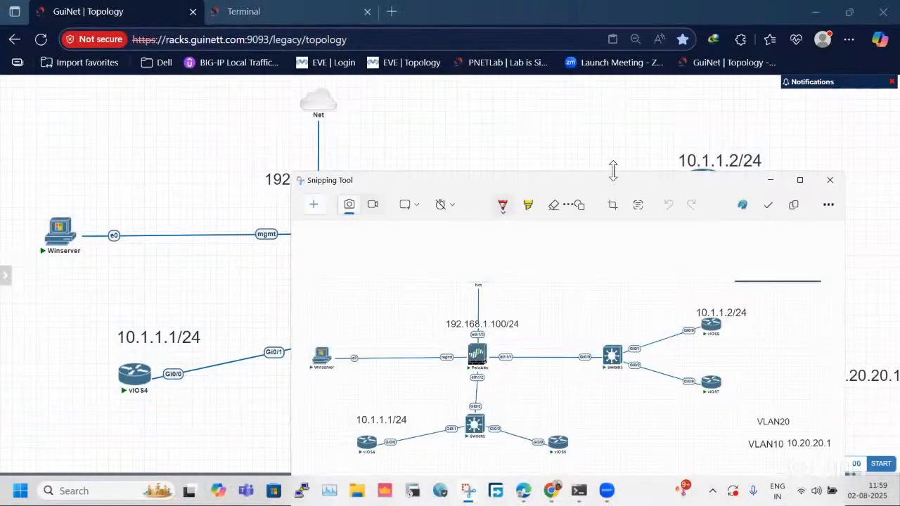
# On the maximized snip, circle Net and the eth1/2 port, annotate it with a circled L3, and close Snipping Tool.
pyautogui.doubleClick(591, 185)
pyautogui.moveTo(293, 86)
pyautogui.mouseDown()
pyautogui.moveTo(279, 104)
pyautogui.moveTo(320, 83)
pyautogui.moveTo(285, 79)
pyautogui.mouseUp()
pyautogui.moveTo(351, 184)
pyautogui.mouseDown()
pyautogui.moveTo(310, 209)
pyautogui.moveTo(322, 274)
pyautogui.moveTo(377, 171)
pyautogui.mouseUp()
pyautogui.moveTo(394, 137); pyautogui.dragTo(425, 180)
pyautogui.moveTo(449, 127)
pyautogui.mouseDown()
pyautogui.moveTo(377, 125)
pyautogui.moveTo(471, 154)
pyautogui.moveTo(453, 130)
pyautogui.mouseUp()
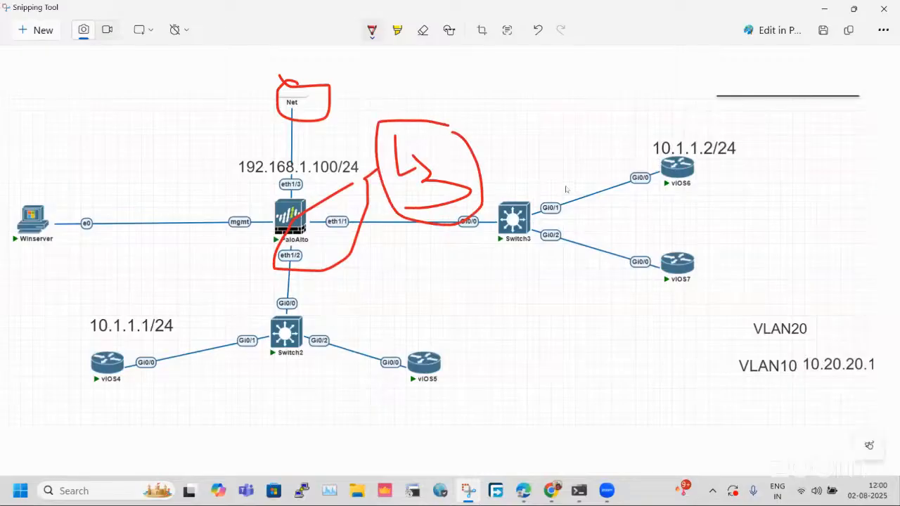
pyautogui.click(884, 9)
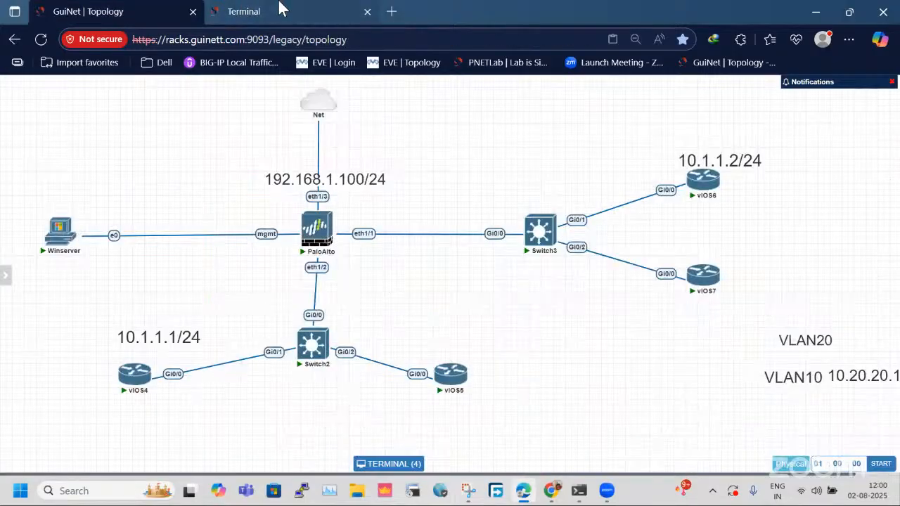
# Move the VLAN10 label above the vIOS4–Switch2 link and the VLAN20 label above the Switch2–vIOS5 link in the topology.
pyautogui.click(281, 11)
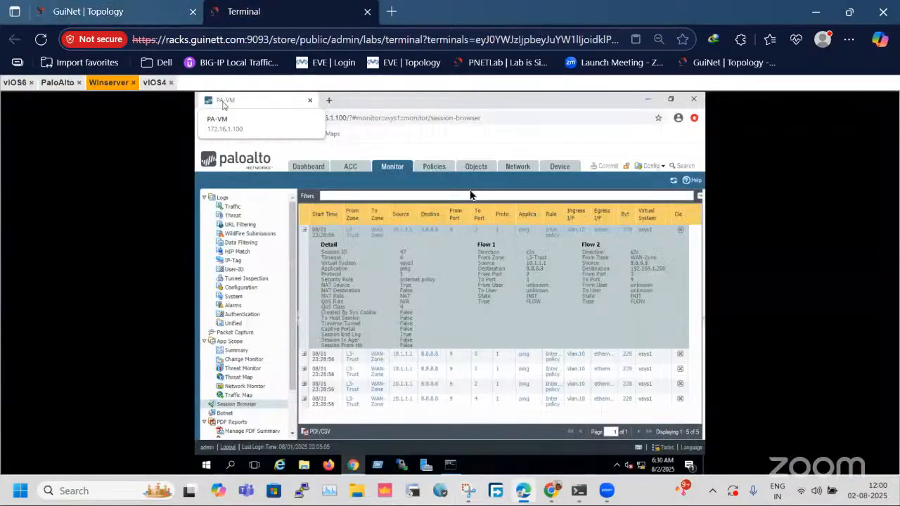
pyautogui.click(167, 12)
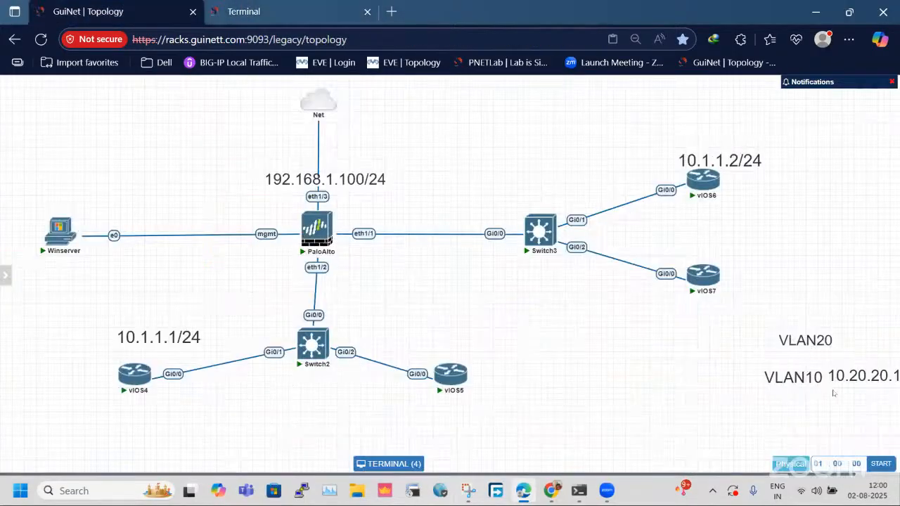
pyautogui.moveTo(784, 382); pyautogui.dragTo(214, 320)
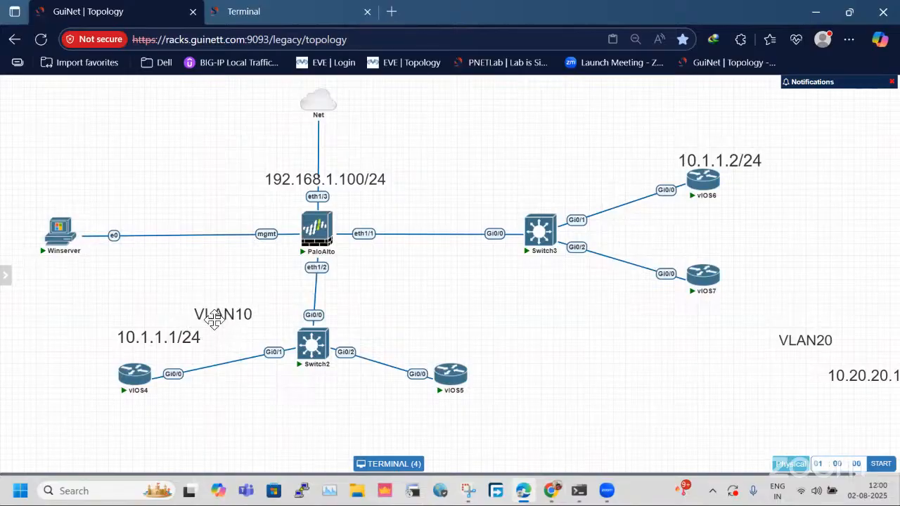
pyautogui.moveTo(792, 343); pyautogui.dragTo(391, 332)
# Add a text object reading "Sub interface concept" to the topology, applying the suggested spelling.
pyautogui.rightClick(625, 307)
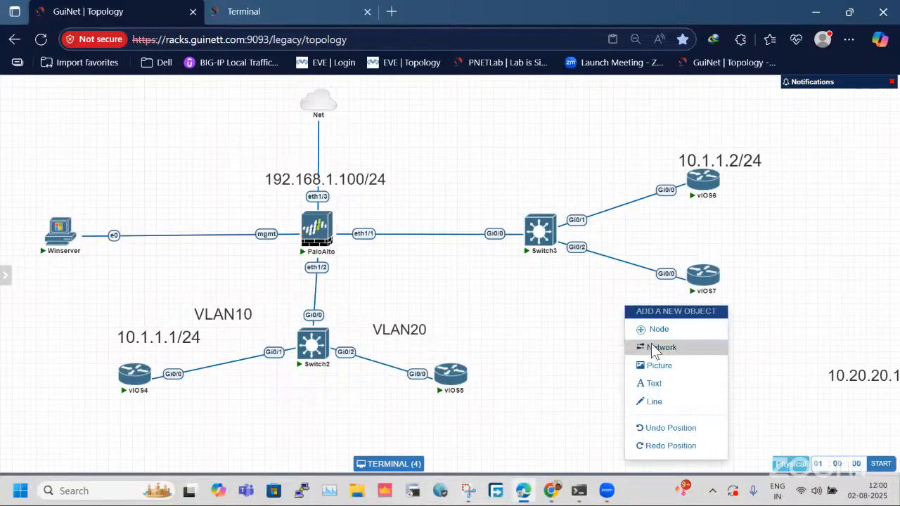
pyautogui.click(671, 383)
pyautogui.click(752, 409)
pyautogui.write('Subinterface concept')
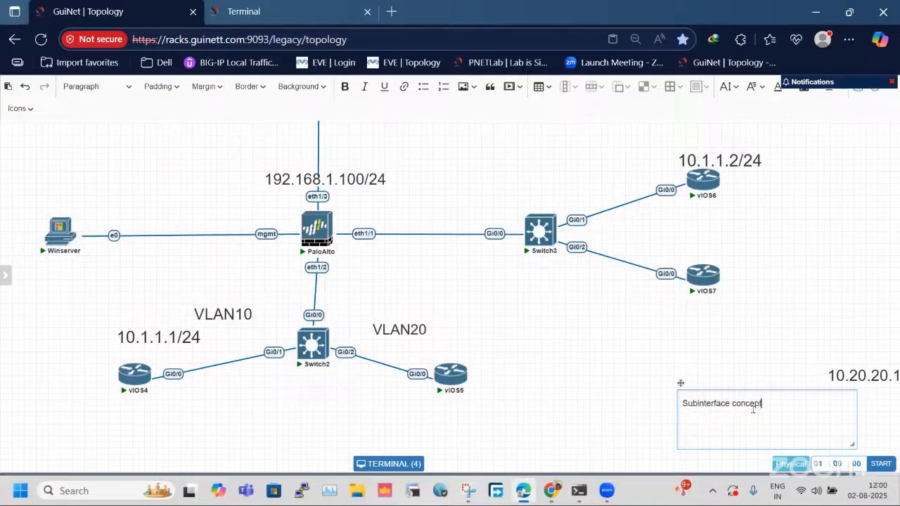
pyautogui.rightClick(703, 402)
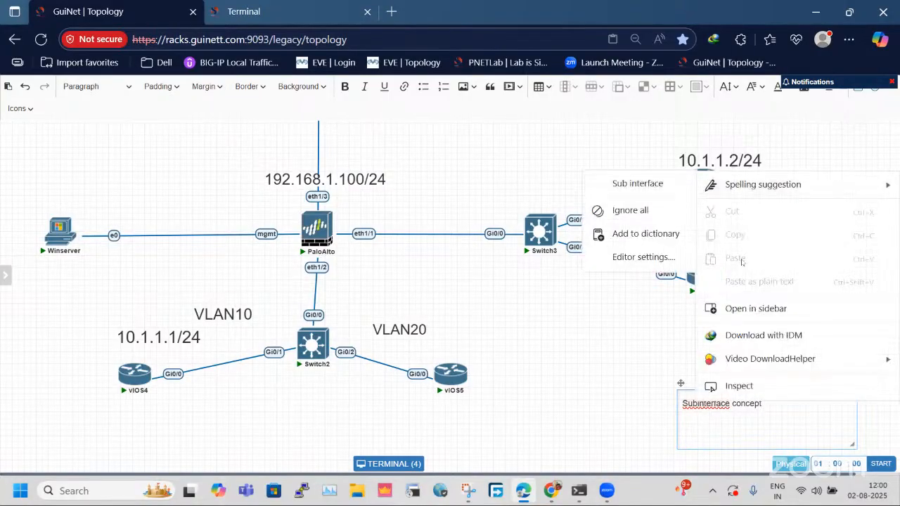
pyautogui.click(637, 183)
pyautogui.click(630, 351)
# Move the "Sub interface concept" text beside the Net–PaloAlto link and set its font size to 18px.
pyautogui.moveTo(735, 395); pyautogui.dragTo(432, 144)
pyautogui.doubleClick(433, 144)
pyautogui.tripleClick(432, 144)
pyautogui.click(732, 86)
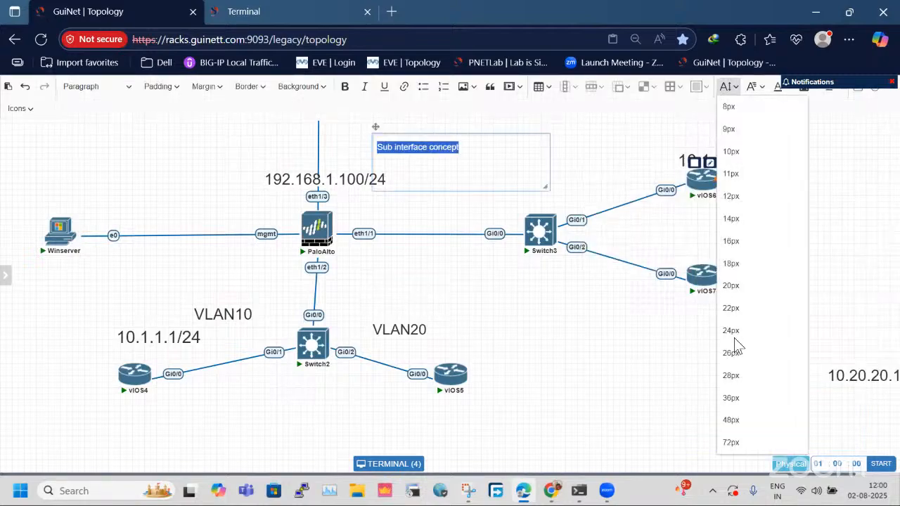
pyautogui.click(741, 263)
pyautogui.click(479, 228)
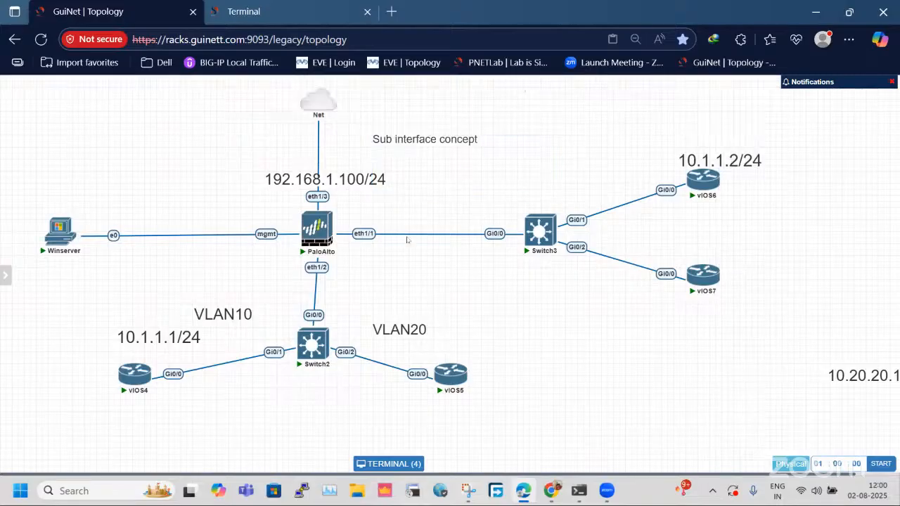
# Place the "Sub interface concept" text beside the VLAN20 label and nudge the VLAN10, VLAN20 and 192.168.1.100/24 labels slightly.
pyautogui.moveTo(441, 137); pyautogui.dragTo(556, 345)
pyautogui.moveTo(226, 310)
pyautogui.mouseDown()
pyautogui.moveTo(230, 325)
pyautogui.moveTo(230, 314)
pyautogui.mouseUp()
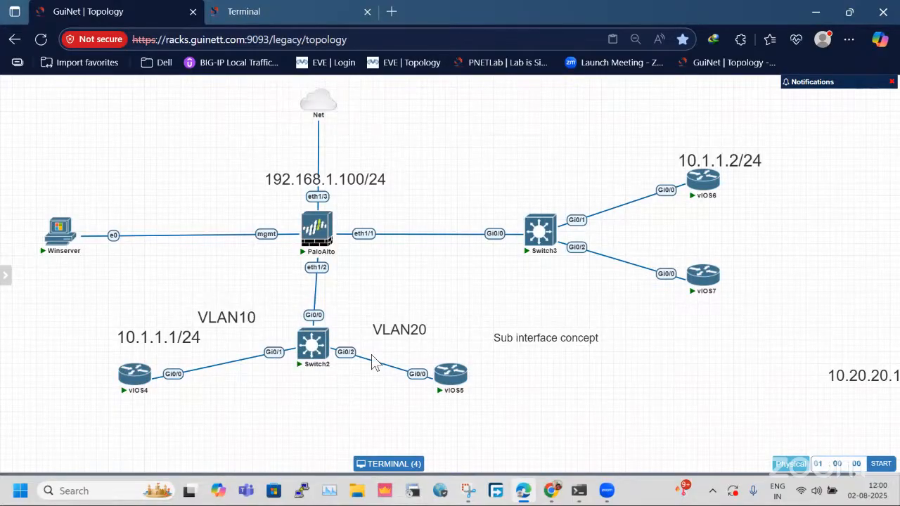
pyautogui.moveTo(405, 325); pyautogui.dragTo(418, 333)
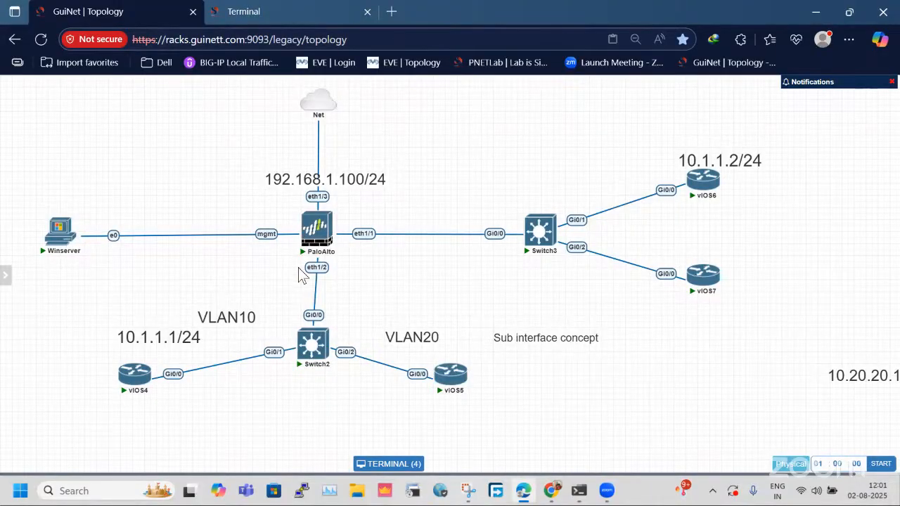
pyautogui.moveTo(281, 184); pyautogui.dragTo(283, 177)
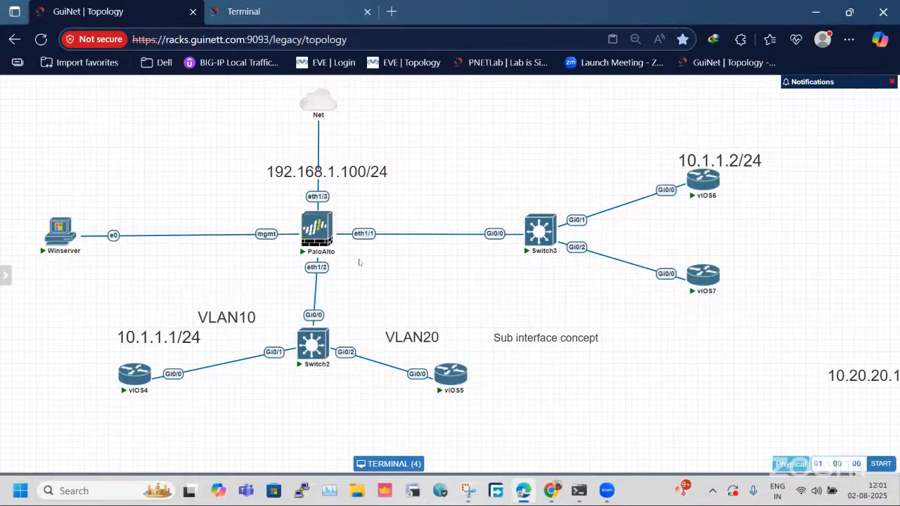
# Shift Switch2 slightly in the topology so that it sits directly below PaloAlto.
pyautogui.moveTo(319, 348)
pyautogui.mouseDown()
pyautogui.moveTo(243, 346)
pyautogui.moveTo(342, 346)
pyautogui.moveTo(320, 352)
pyautogui.moveTo(338, 358)
pyautogui.moveTo(329, 352)
pyautogui.mouseUp()
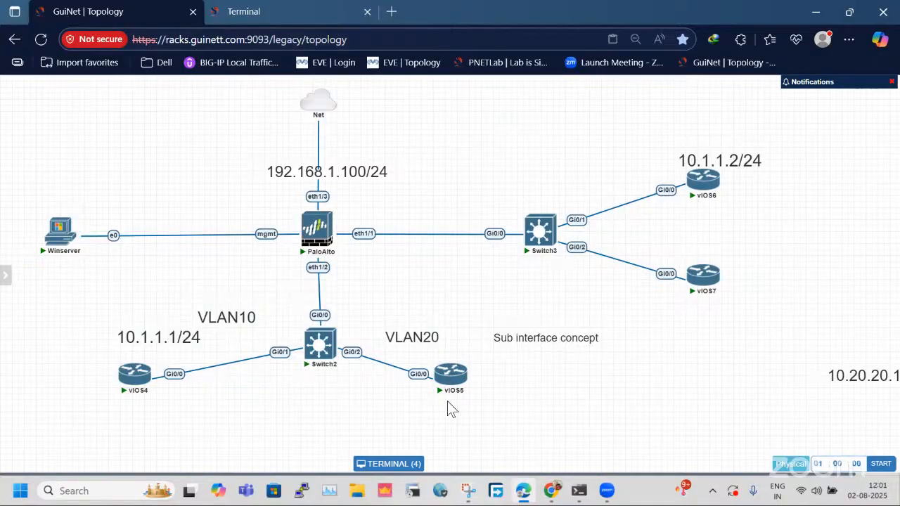
pyautogui.moveTo(447, 401); pyautogui.dragTo(435, 309)
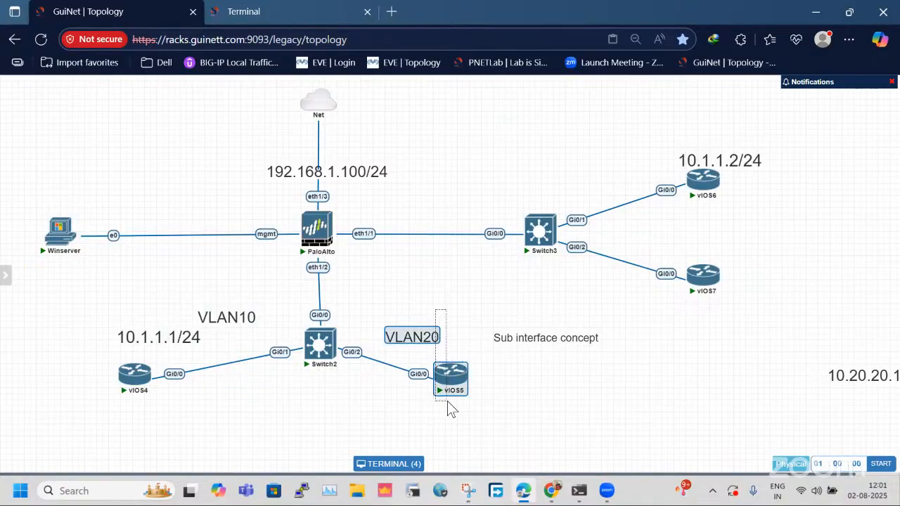
pyautogui.click(423, 350)
pyautogui.moveTo(445, 402); pyautogui.dragTo(384, 315)
pyautogui.click(286, 258)
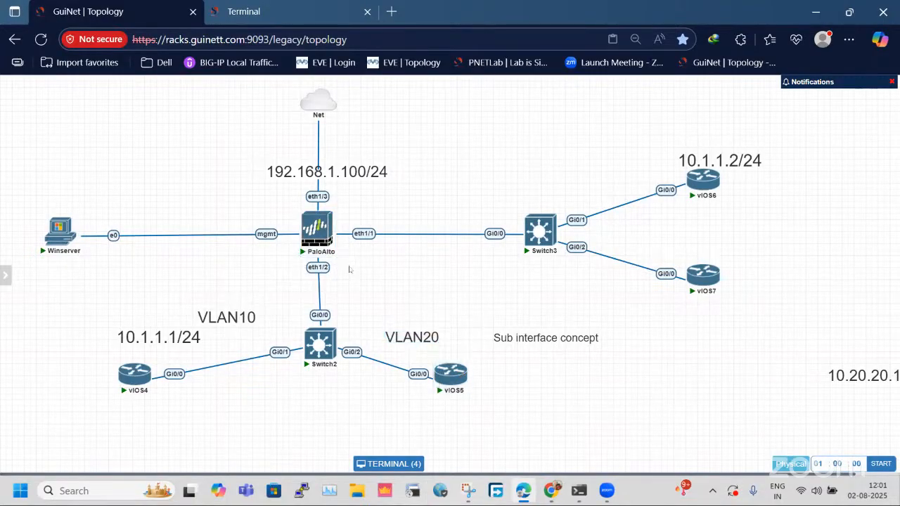
# Open the Switch2 console from the topology and enter global configuration mode.
pyautogui.click(290, 9)
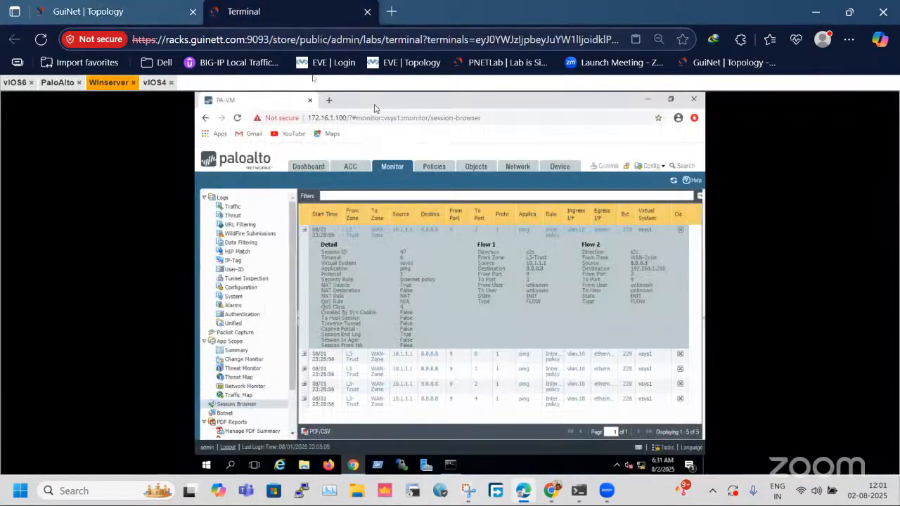
pyautogui.click(167, 9)
pyautogui.click(314, 322)
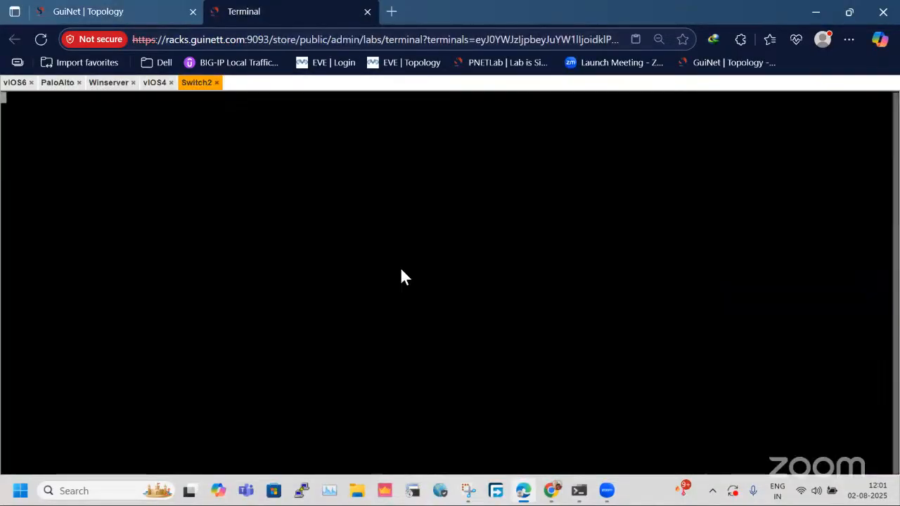
pyautogui.press('Return')
pyautogui.press('Return')
pyautogui.press('Return')
pyautogui.press('Return')
pyautogui.press('Return')
pyautogui.press('Return')
pyautogui.press('Return')
pyautogui.write('en')
pyautogui.press('Return')
pyautogui.write('cofni')
pyautogui.press('BackSpace')
pyautogui.press('BackSpace')
pyautogui.press('BackSpace')
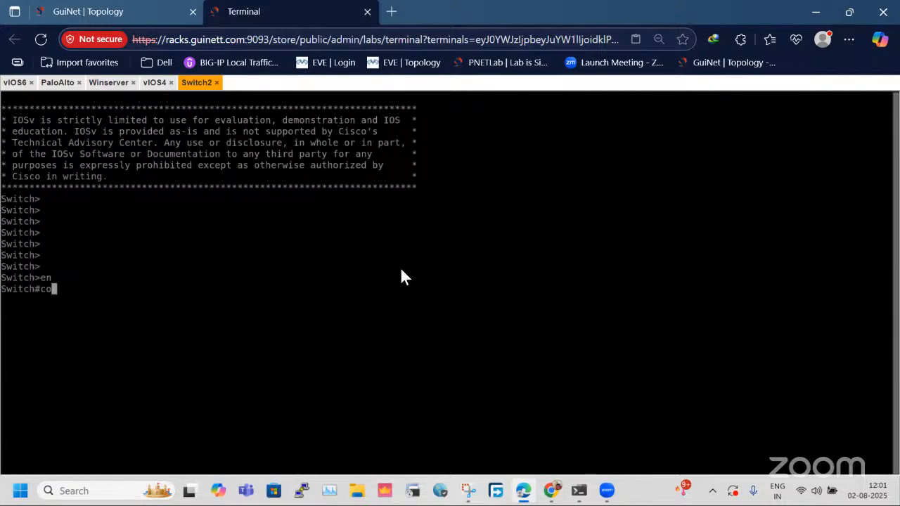
pyautogui.write('nfig t')
pyautogui.press('Return')
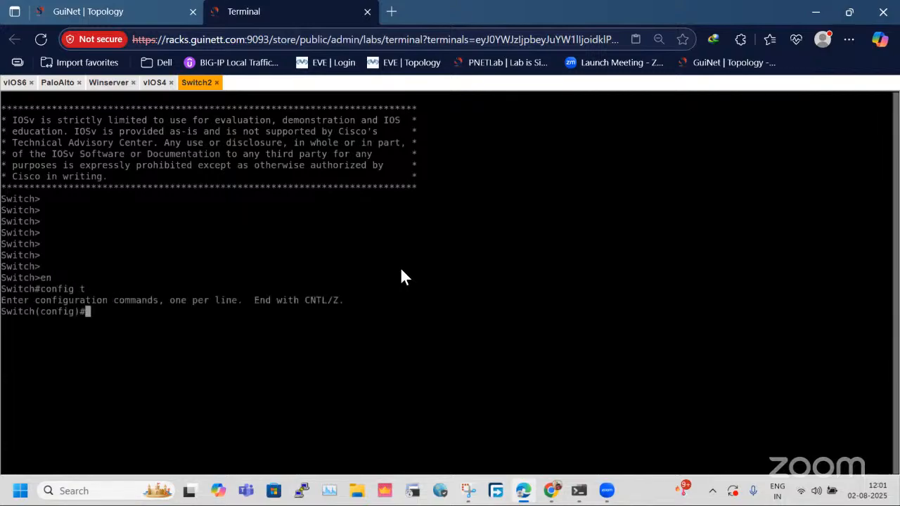
# Create VLAN 10 on Switch2, name it IT, and exit VLAN configuration.
pyautogui.write('vl')
pyautogui.press('Tab')
pyautogui.write('10')
pyautogui.press('Return')
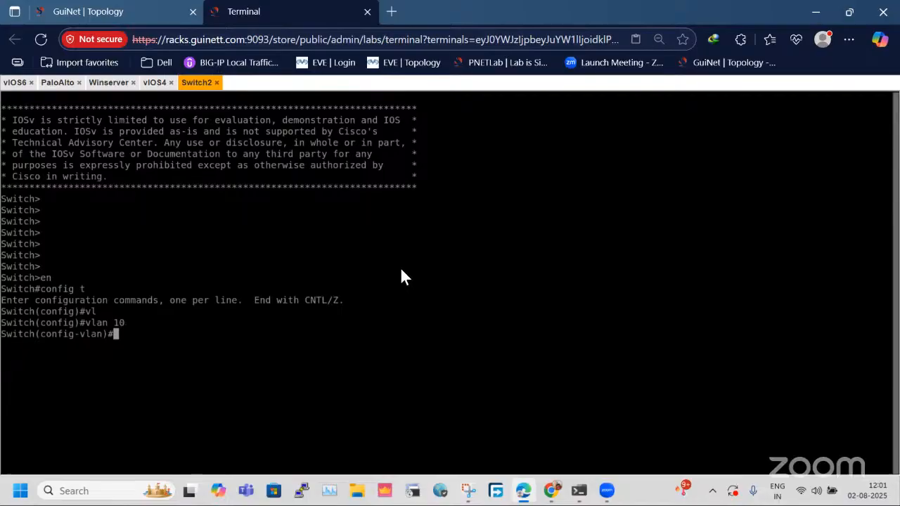
pyautogui.write('eame IT')
pyautogui.press('Return')
pyautogui.write('exit')
pyautogui.press('Return')
# Create VLAN 20 on Switch2, name it HR, and return to global configuration mode.
pyautogui.write('vl')
pyautogui.press('Tab')
pyautogui.write('20')
pyautogui.press('Return')
pyautogui.write('nam')
pyautogui.press('Tab')
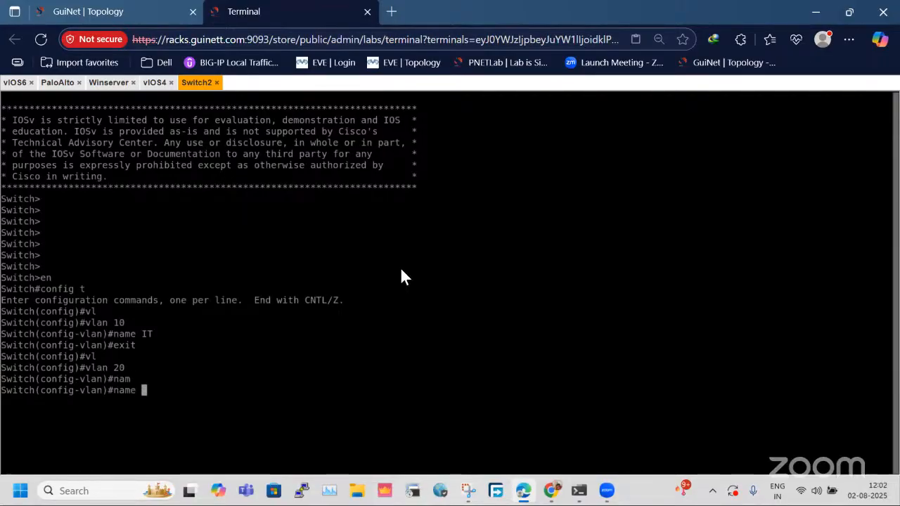
pyautogui.write('HR')
pyautogui.press('Return')
pyautogui.press('Return')
pyautogui.write('exi')
pyautogui.press('Return')
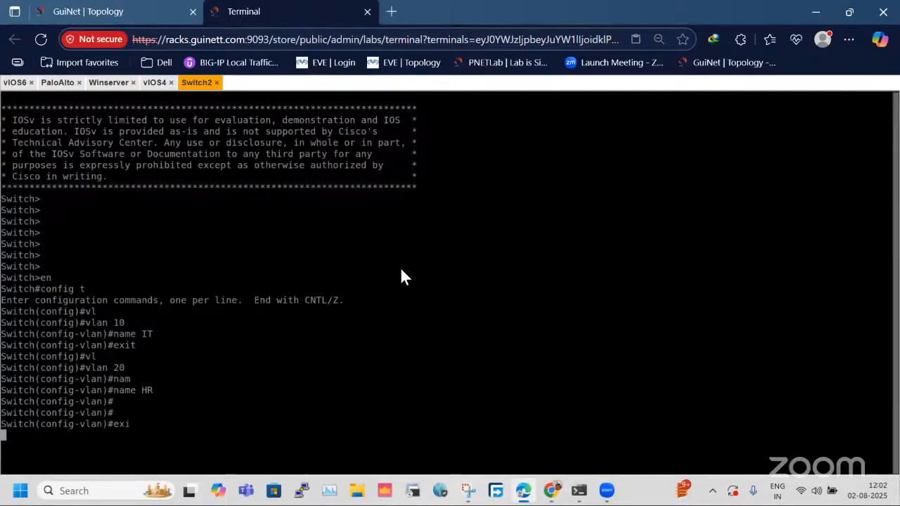
pyautogui.press('Return')
pyautogui.press('Return')
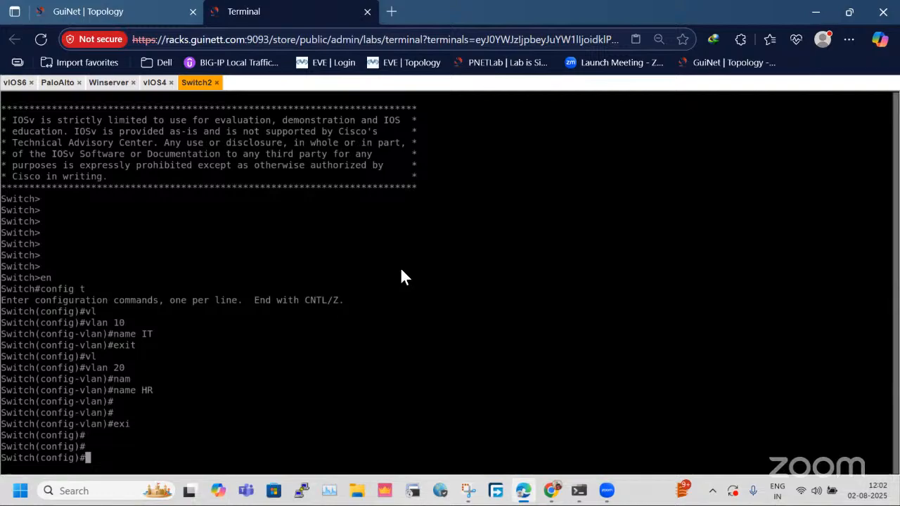
# Enter interface gi0/0 on Switch2 and set its switchport mode to access, checking the port in the topology.
pyautogui.write('int gi0/0')
pyautogui.press('Return')
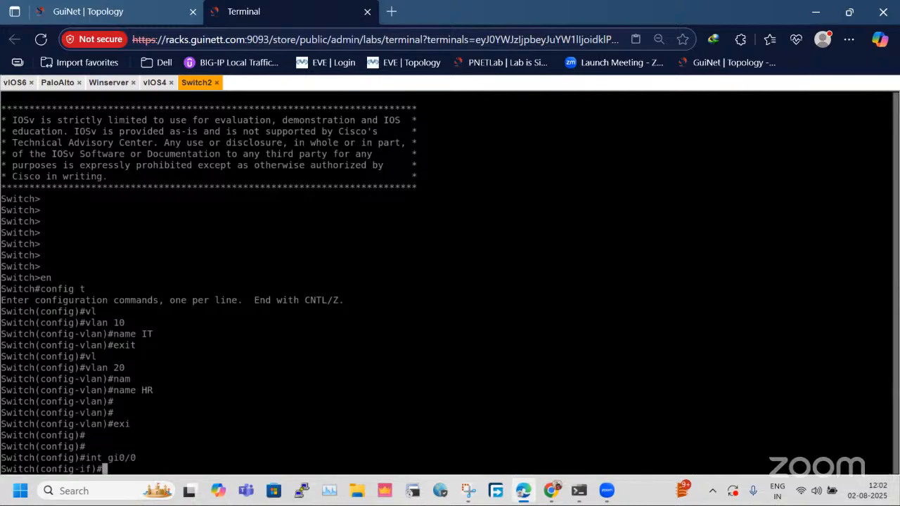
pyautogui.click(121, 9)
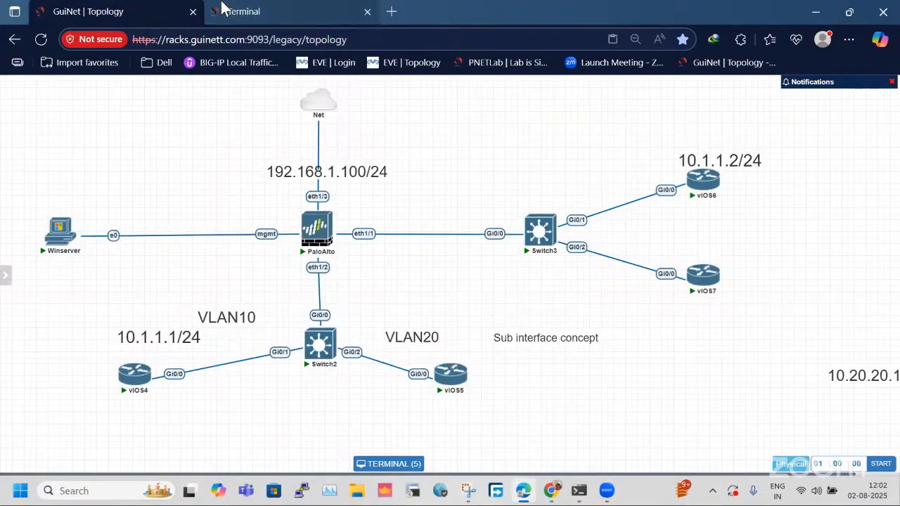
pyautogui.click(274, 10)
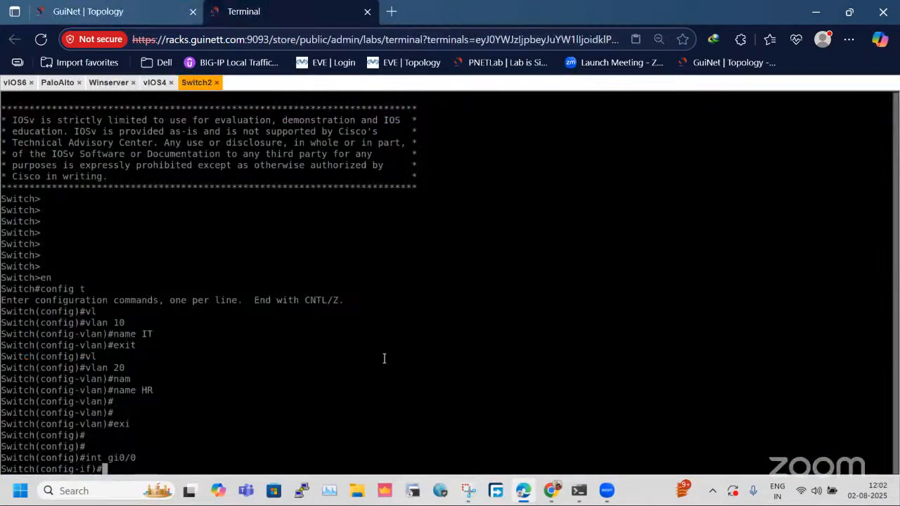
pyautogui.press('Return')
pyautogui.press('Return')
pyautogui.press('Return')
pyautogui.write('s')
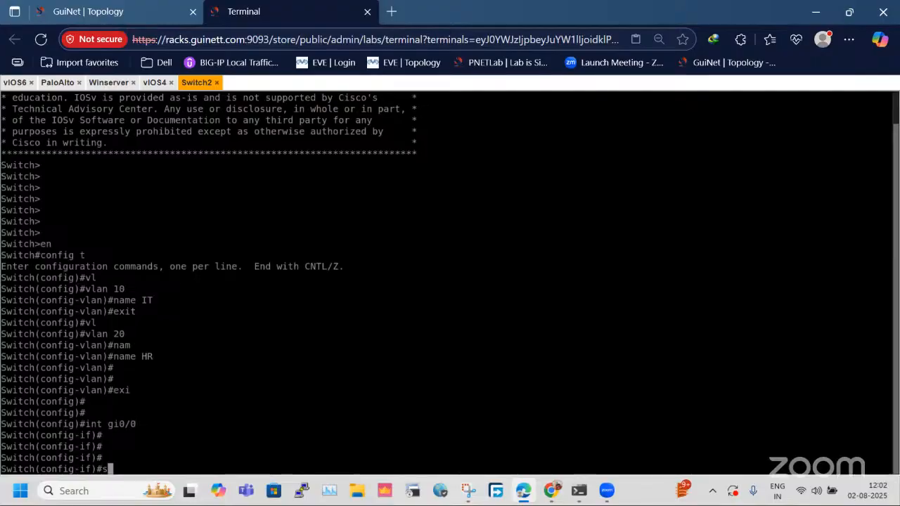
pyautogui.press('Return')
pyautogui.write('siitchport')
pyautogui.press('Tab')
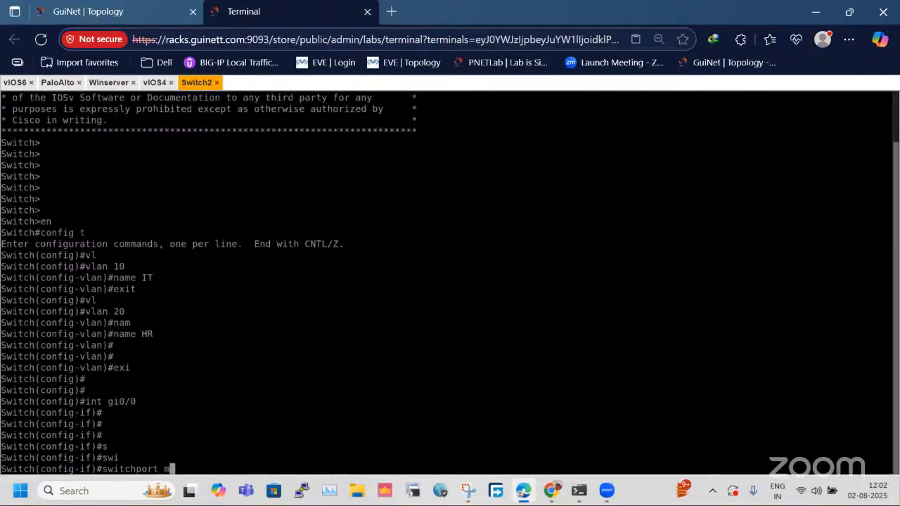
pyautogui.write('mode')
pyautogui.press('Tab')
pyautogui.write('ac')
pyautogui.press('Tab')
pyautogui.press('Return')
# Assign interface gi0/0 to access VLAN 20 and exit interface configuration.
pyautogui.write('si')
pyautogui.press('Tab')
pyautogui.write('i')
pyautogui.press('Tab')
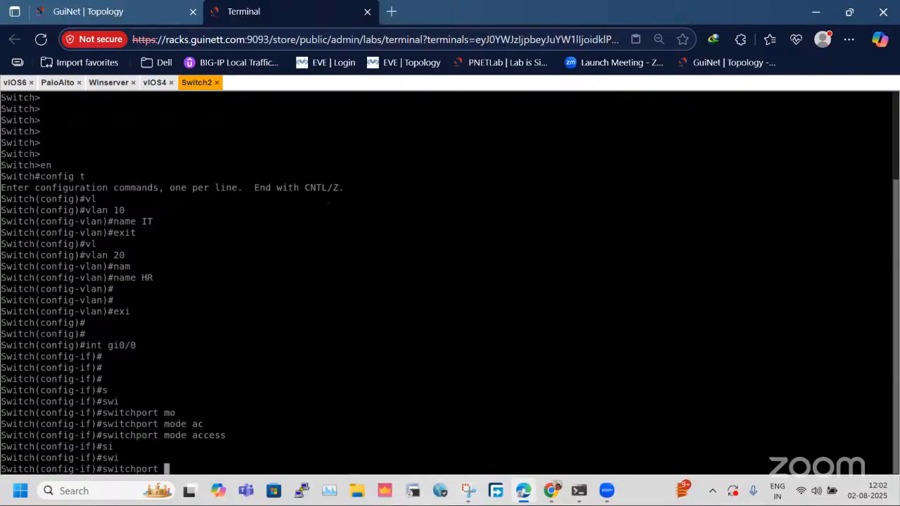
pyautogui.write('ac')
pyautogui.press('Tab')
pyautogui.write('vl')
pyautogui.press('Tab')
pyautogui.write('20')
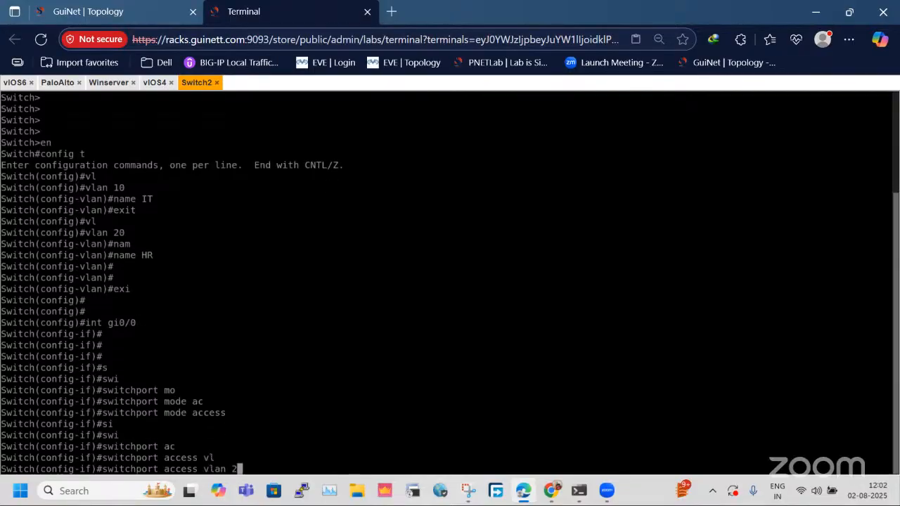
pyautogui.press('Return')
pyautogui.press('Return')
pyautogui.press('Return')
pyautogui.press('Return')
pyautogui.write('exi')
pyautogui.press('Return')
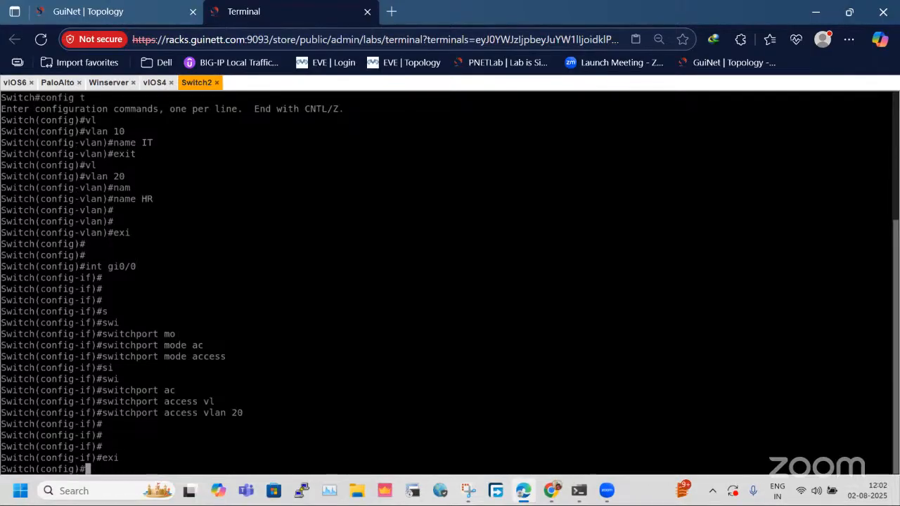
# Enter interface gi0/1 on Switch2, check the port in the topology, and set its switchport mode to access.
pyautogui.write('int gi0/1')
pyautogui.press('Return')
pyautogui.click(156, 8)
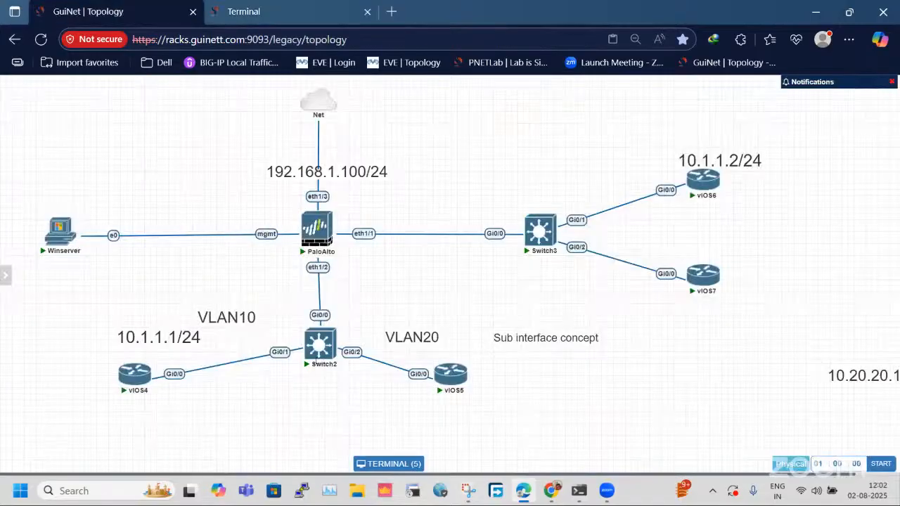
pyautogui.click(288, 10)
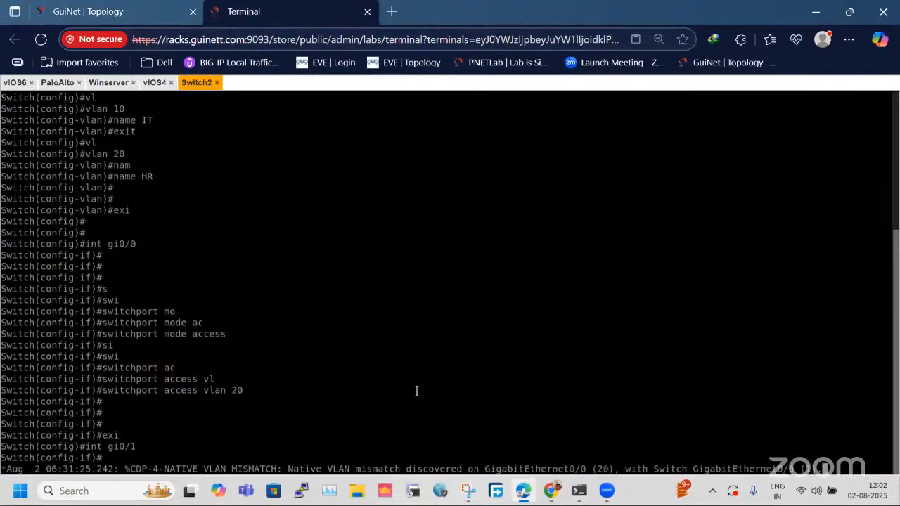
pyautogui.press('Return')
pyautogui.press('Return')
pyautogui.write('switchport m')
pyautogui.press('Tab')
pyautogui.write('mo')
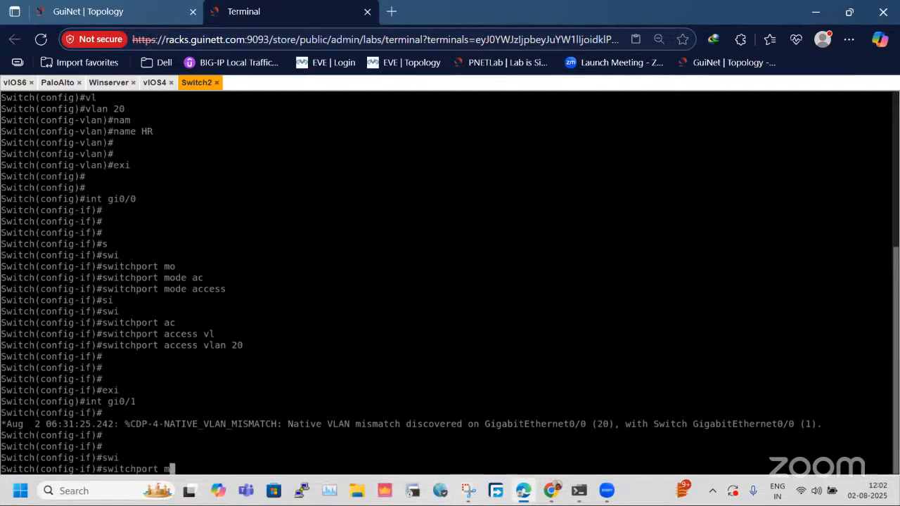
pyautogui.press('Tab')
pyautogui.write('ac')
pyautogui.press('Tab')
pyautogui.press('Return')
# Assign interface gi0/1 to access VLAN 10, exit interface configuration, and glance at the topology.
pyautogui.write('switchport')
pyautogui.press('Tab')
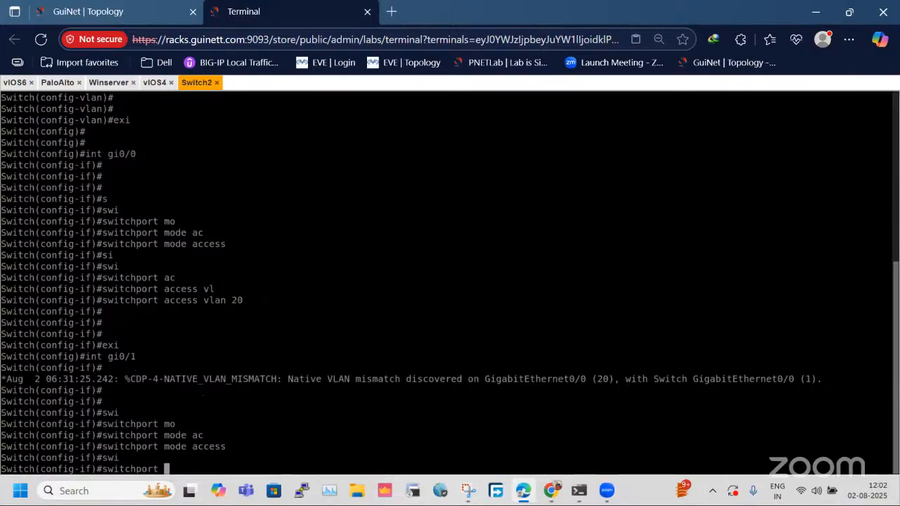
pyautogui.write('ac')
pyautogui.press('Tab')
pyautogui.write('vl')
pyautogui.press('Tab')
pyautogui.write('100')
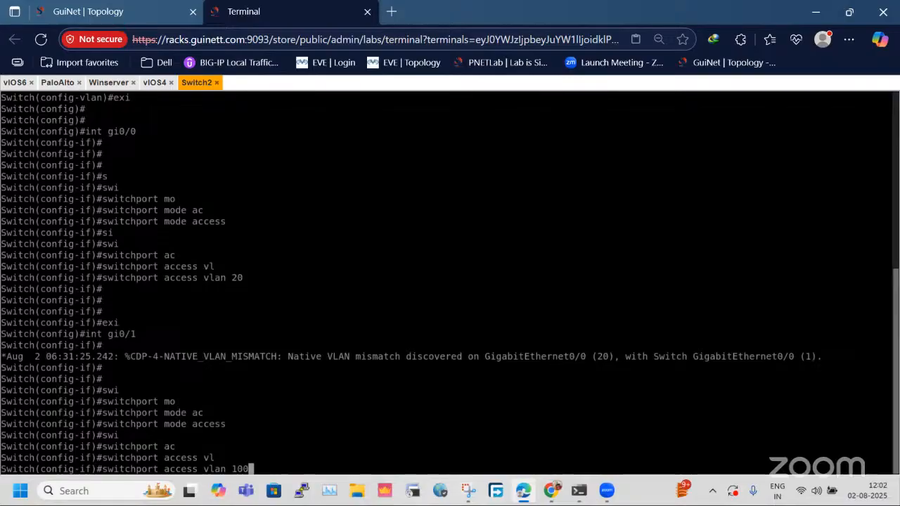
pyautogui.press('BackSpace')
pyautogui.press('Return')
pyautogui.press('Return')
pyautogui.press('Return')
pyautogui.press('Return')
pyautogui.press('Return')
pyautogui.write('exi')
pyautogui.press('Return')
pyautogui.press('Return')
pyautogui.press('Return')
pyautogui.press('Return')
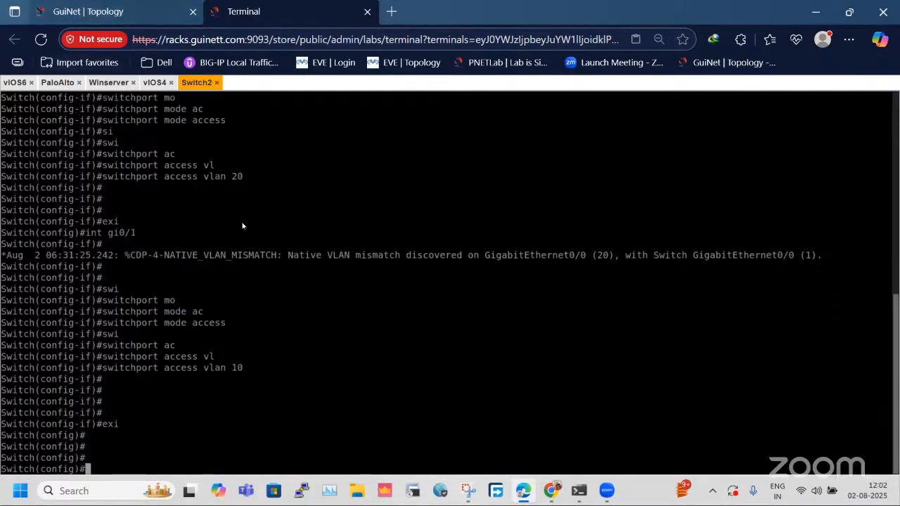
pyautogui.click(88, 11)
pyautogui.click(243, 11)
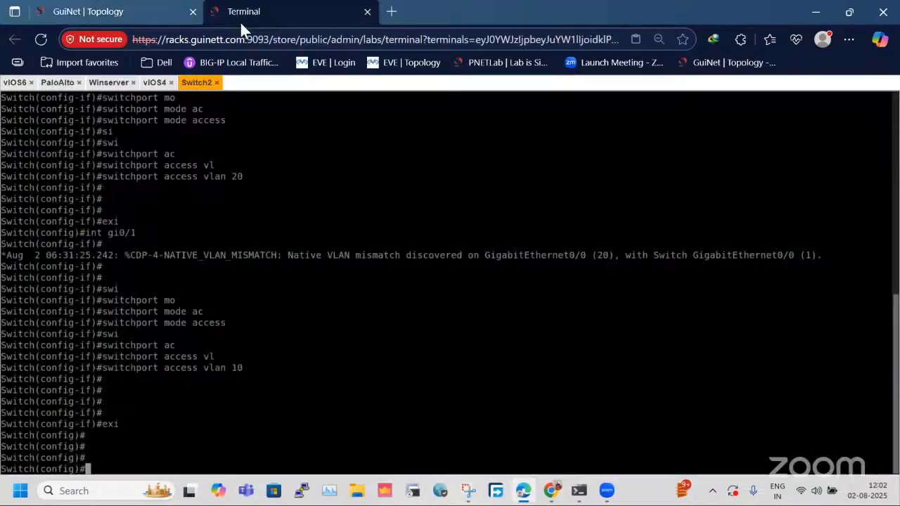
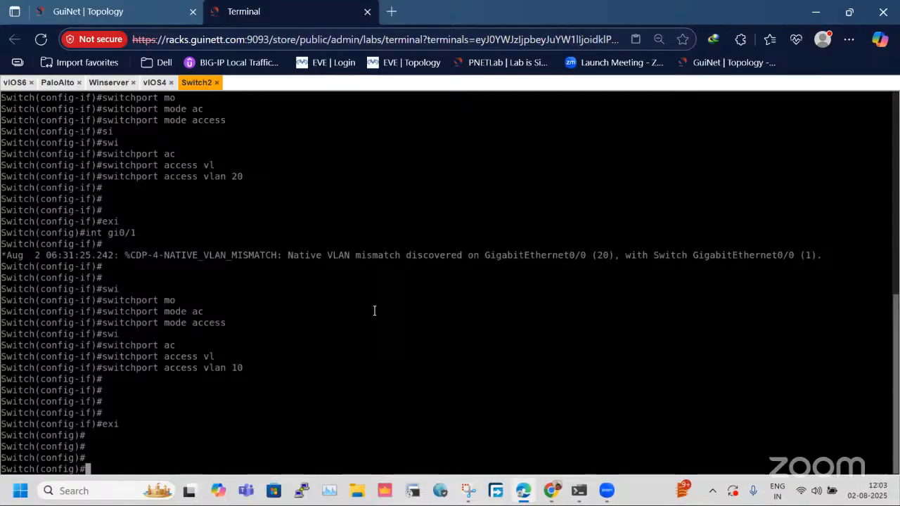
# Show the brief VLAN table on Switch2 from configuration mode.
pyautogui.write('do sh')
pyautogui.press('Tab')
pyautogui.write('v')
pyautogui.press('Tab')
pyautogui.write('lan fb')
pyautogui.press('BackSpace')
pyautogui.press('BackSpace')
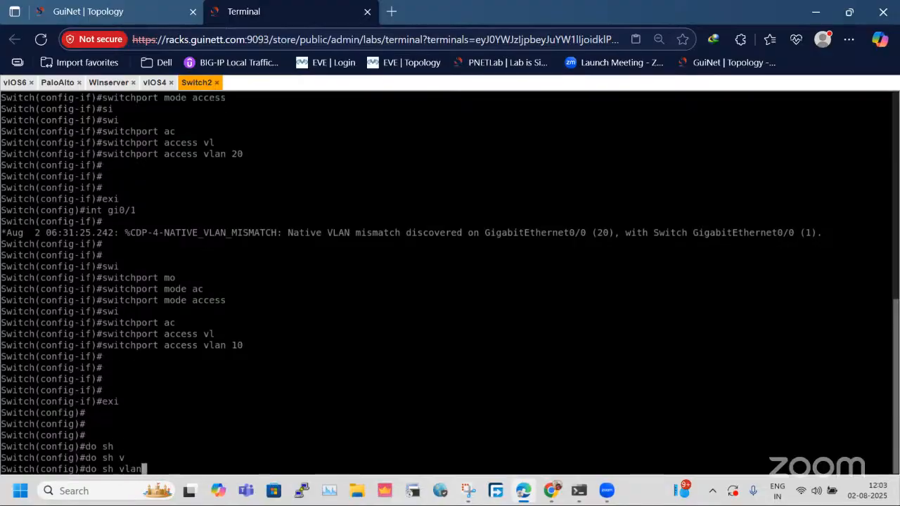
pyautogui.write('bri')
pyautogui.press('Return')
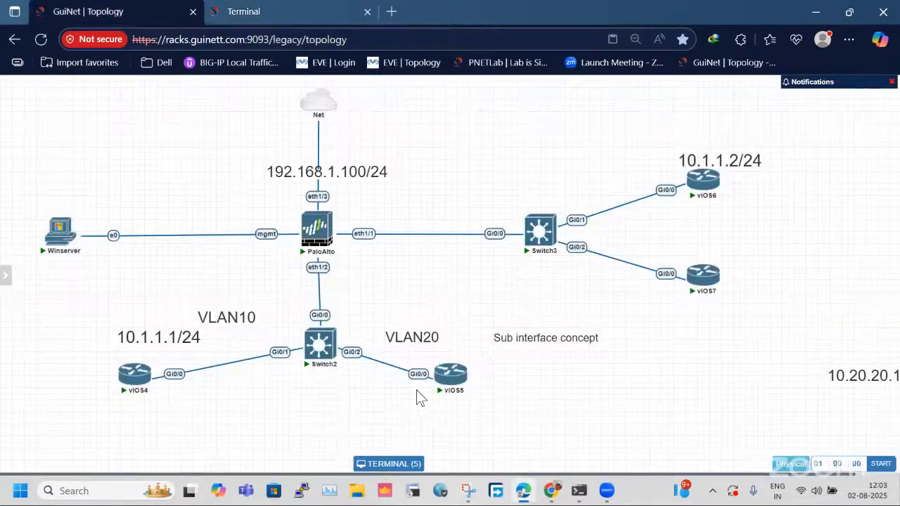
# Compare Switch2's VLAN port assignments with its links in the topology diagram.
pyautogui.click(88, 11)
pyautogui.click(320, 344)
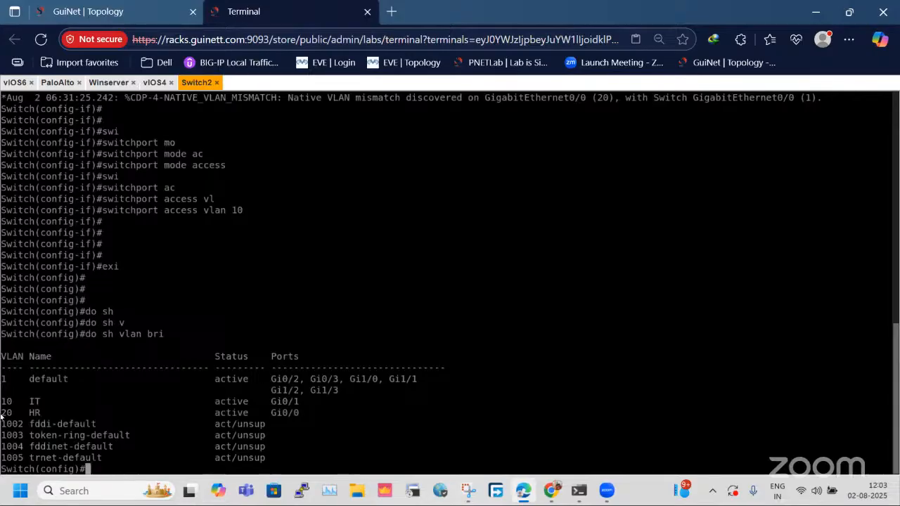
pyautogui.hotkey('ctrl', 'a')
pyautogui.click(230, 149)
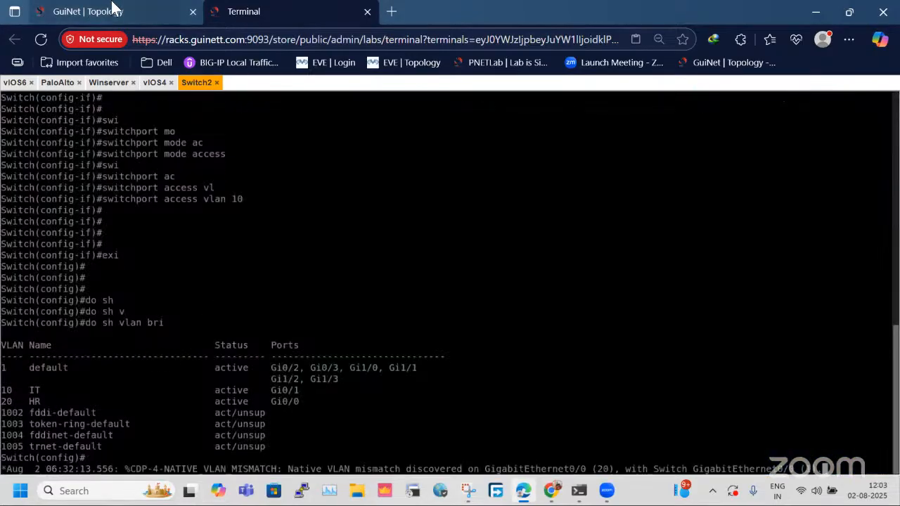
pyautogui.click(112, 11)
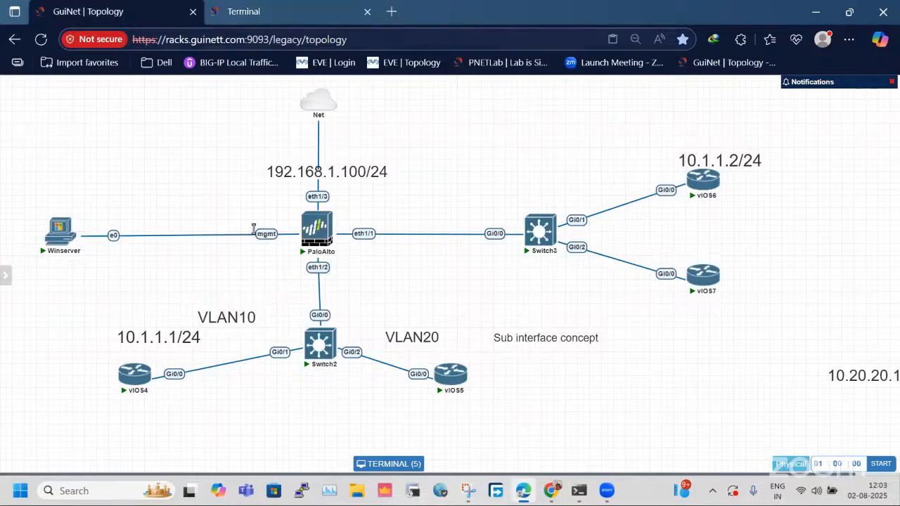
# Enter interface configuration for gi0/2 on Switch2.
pyautogui.click(246, 11)
pyautogui.press('Return')
pyautogui.press('Return')
pyautogui.press('Return')
pyautogui.press('Return')
pyautogui.write('int gi0/22')
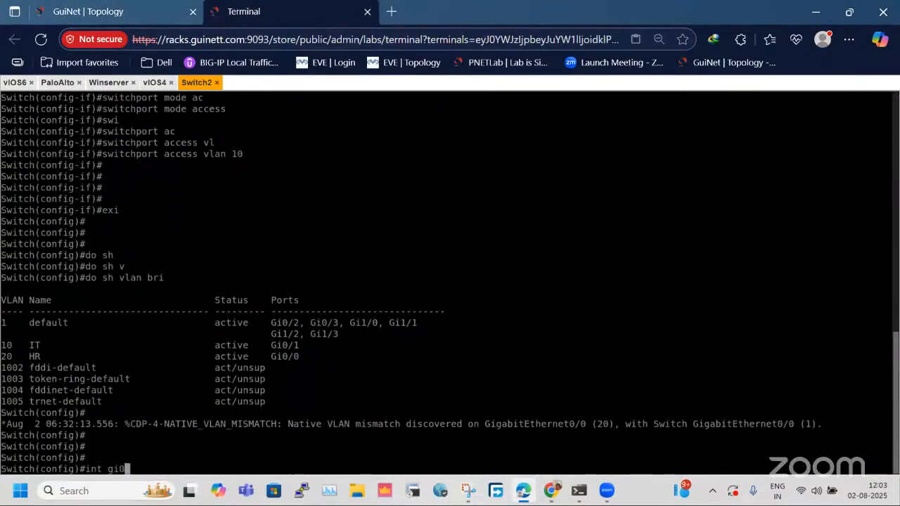
pyautogui.press('Return')
pyautogui.press('Up')
pyautogui.press('BackSpace')
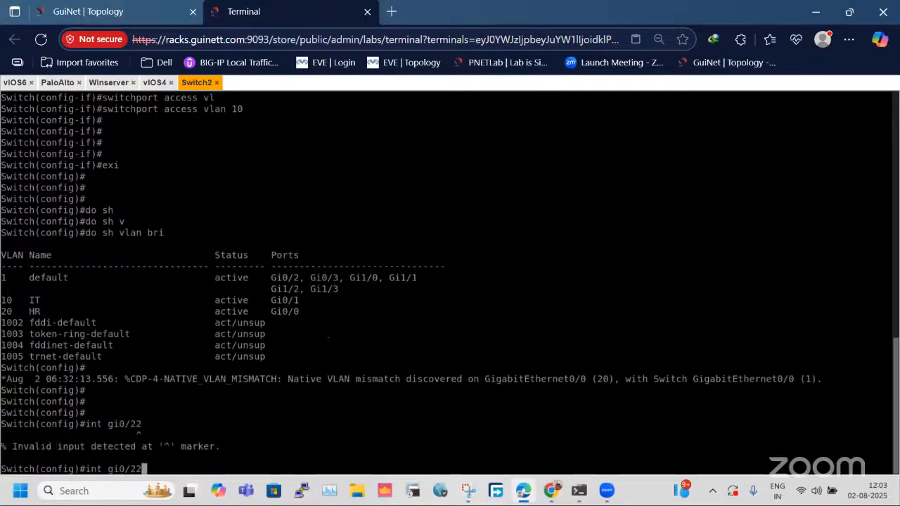
pyautogui.press('Return')
# Set the switchport mode of interface gi0/2 to access.
pyautogui.write('si')
pyautogui.press('Tab')
pyautogui.press('BackSpace')
pyautogui.write('w')
pyautogui.press('Tab')
pyautogui.write('mod')
pyautogui.press('Tab')
pyautogui.write('e ac')
pyautogui.press('Tab')
pyautogui.press('Return')
pyautogui.write('si')
# Assign interface gi0/2 to access VLAN 20 and exit interface configuration.
pyautogui.press('Tab')
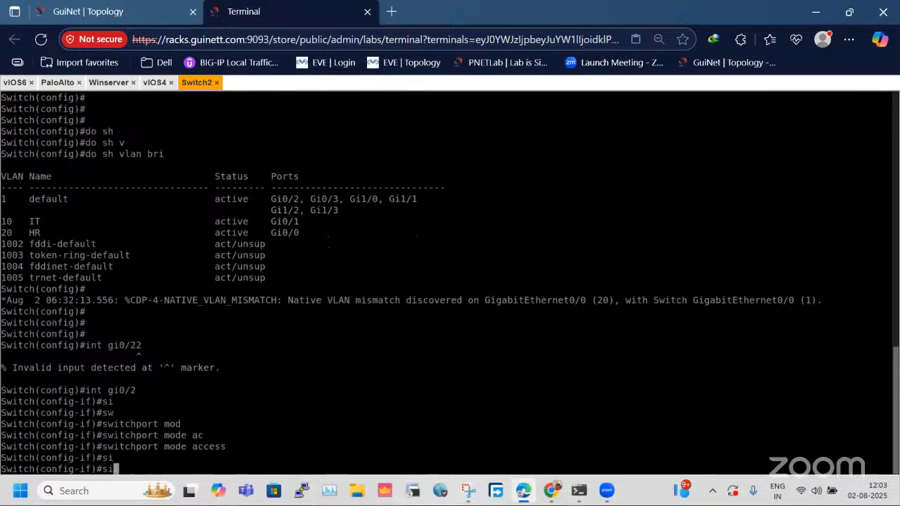
pyautogui.press('BackSpace')
pyautogui.write('wi')
pyautogui.press('Tab')
pyautogui.write('ac')
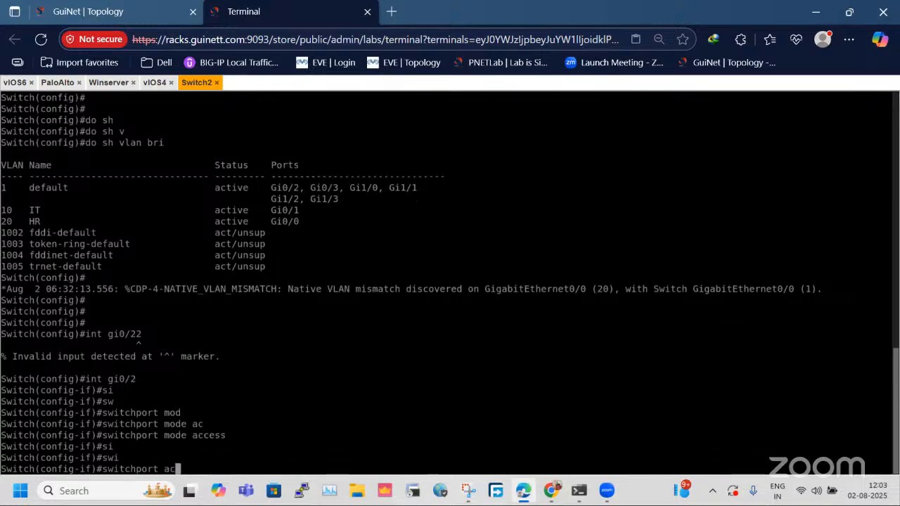
pyautogui.press('Tab')
pyautogui.write('vl')
pyautogui.press('Tab')
pyautogui.write('20')
pyautogui.press('Return')
pyautogui.write('exi')
pyautogui.press('Return')
# Check Switch2's firewall-facing port in the topology and enter interface configuration for gi0/0.
pyautogui.write('int gi')
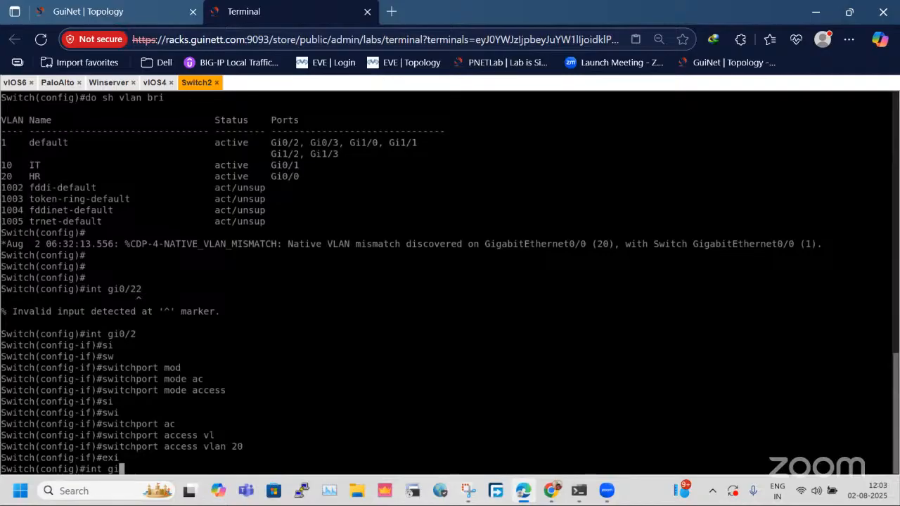
pyautogui.click(140, 10)
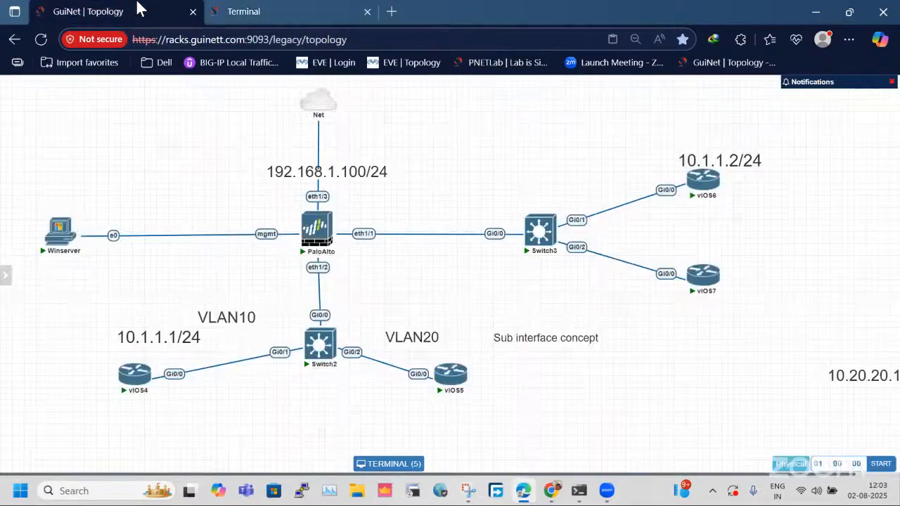
pyautogui.click(319, 8)
pyautogui.click(141, 10)
pyautogui.click(320, 8)
pyautogui.write('0')
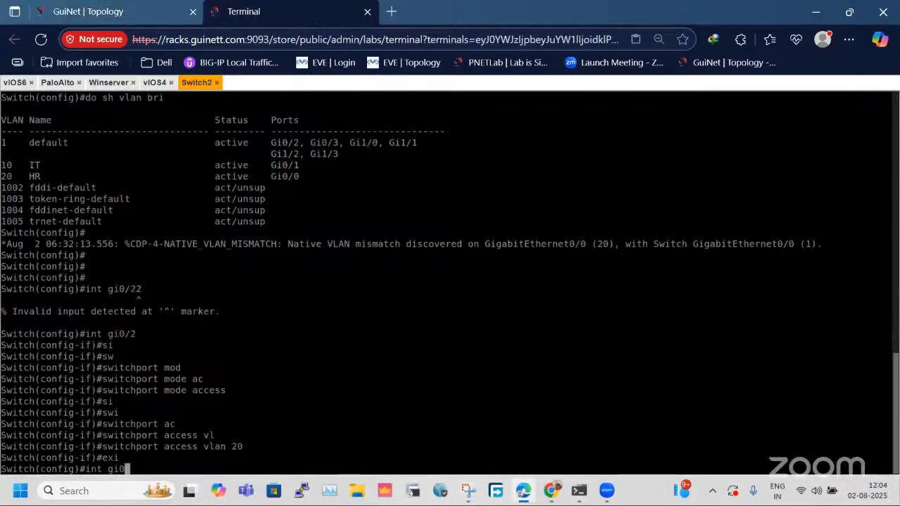
pyautogui.write('/0')
pyautogui.press('Return')
pyautogui.press('Return')
pyautogui.press('Return')
pyautogui.press('Return')
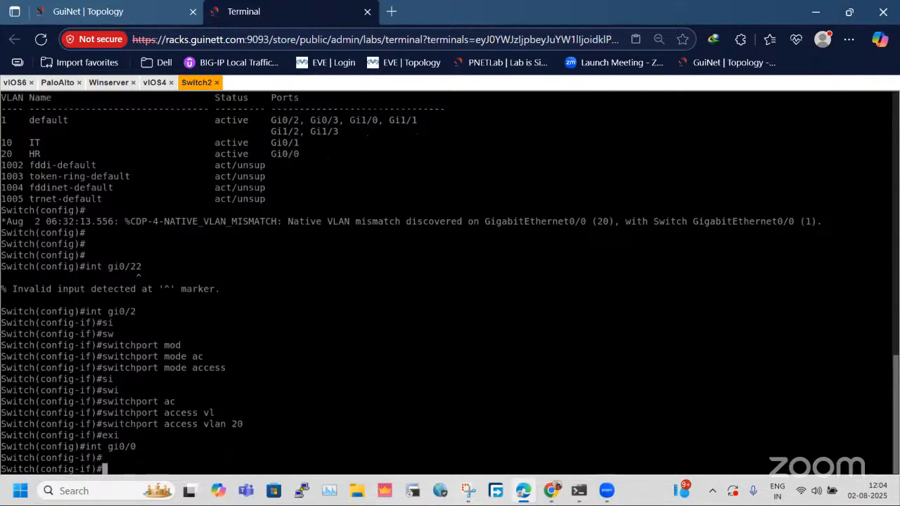
# Remove the access switchport mode from interface gi0/0.
pyautogui.write('no si')
pyautogui.press('Tab')
pyautogui.press('BackSpace')
pyautogui.write('wi')
pyautogui.press('Tab')
pyautogui.write('mo')
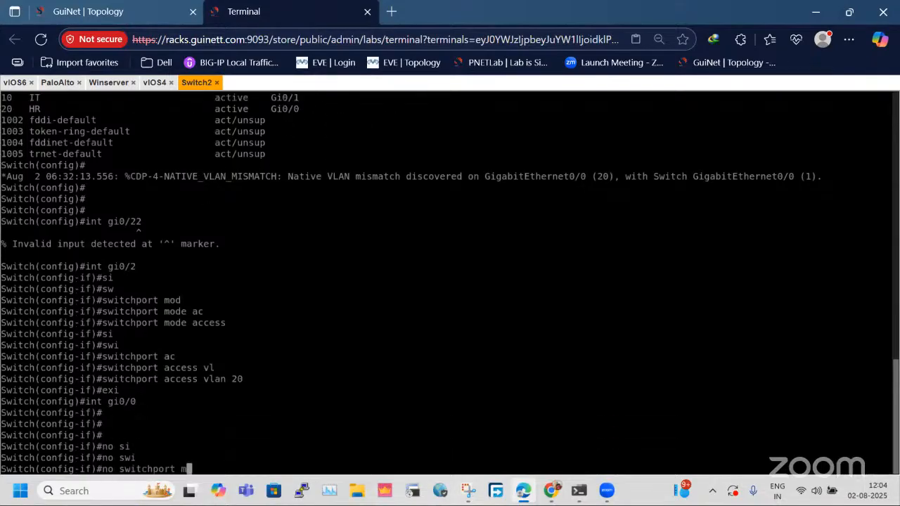
pyautogui.press('Tab')
pyautogui.write('ac')
pyautogui.press('Tab')
pyautogui.press('Return')
# Remove the access VLAN 20 assignment from interface gi0/0 and exit interface configuration.
pyautogui.write('no so')
pyautogui.press('Tab')
pyautogui.press('BackSpace')
pyautogui.press('BackSpace')
pyautogui.press('BackSpace')
pyautogui.press('BackSpace')
pyautogui.press('BackSpace')
pyautogui.press('BackSpace')
pyautogui.write('sw')
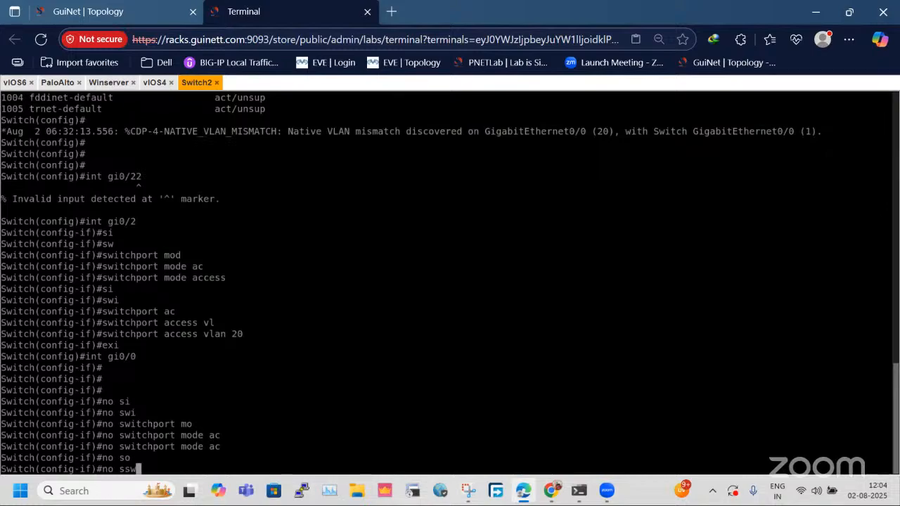
pyautogui.write('i')
pyautogui.press('Tab')
pyautogui.press('BackSpace')
pyautogui.press('BackSpace')
pyautogui.press('BackSpace')
pyautogui.write('wi')
pyautogui.press('Tab')
pyautogui.write('ac')
pyautogui.press('Tab')
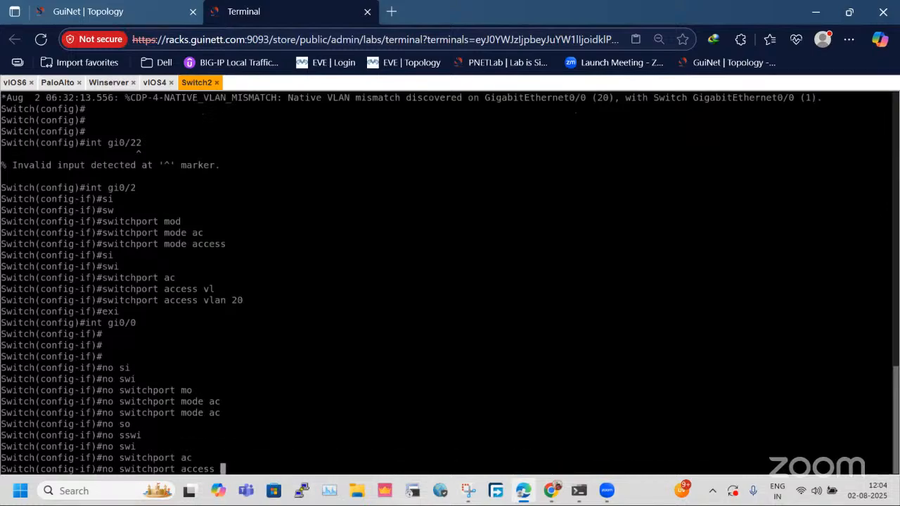
pyautogui.write('vl')
pyautogui.press('Tab')
pyautogui.write('22')
pyautogui.press('BackSpace')
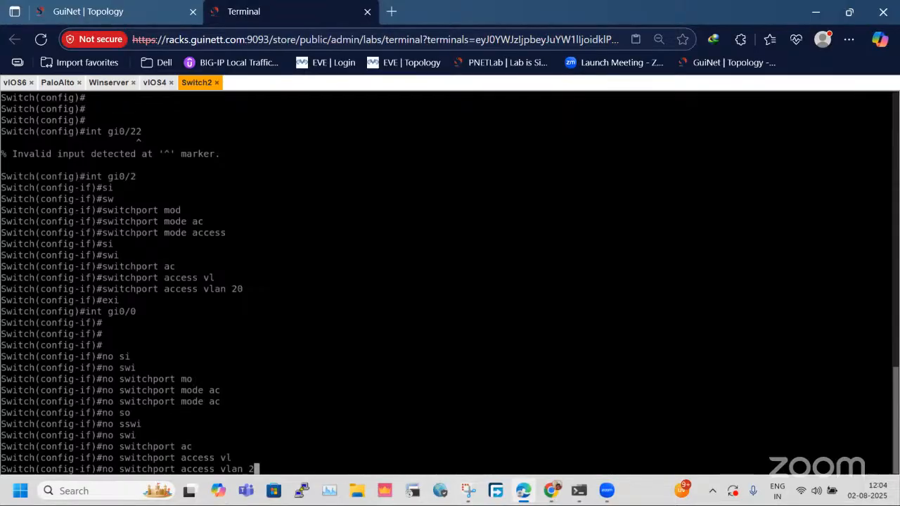
pyautogui.write('0')
pyautogui.press('Return')
pyautogui.press('Return')
pyautogui.press('Return')
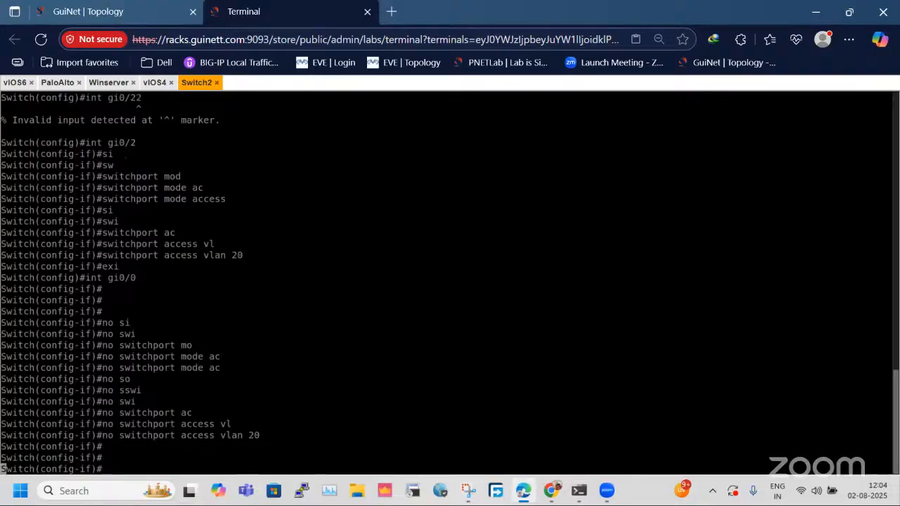
pyautogui.press('Return')
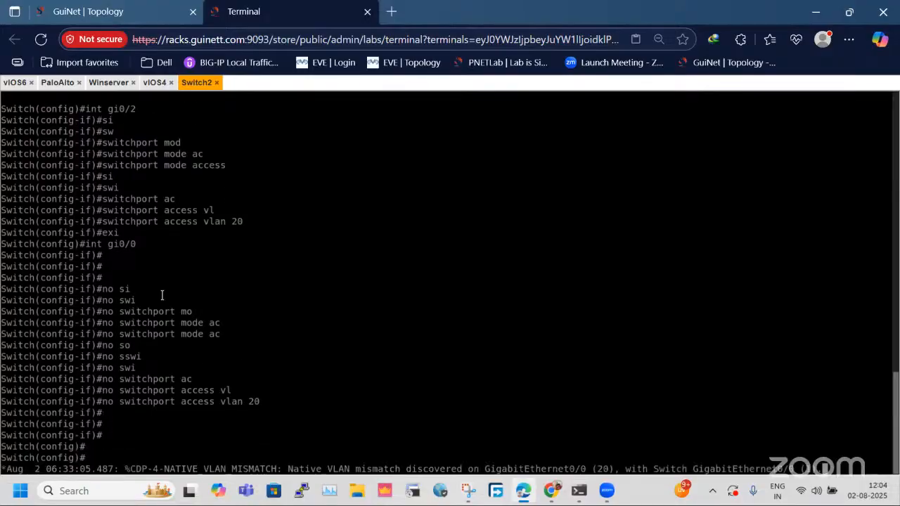
# Recheck the Switch2 uplink in the topology and re-enter interface configuration for gi0/0.
pyautogui.click(88, 11)
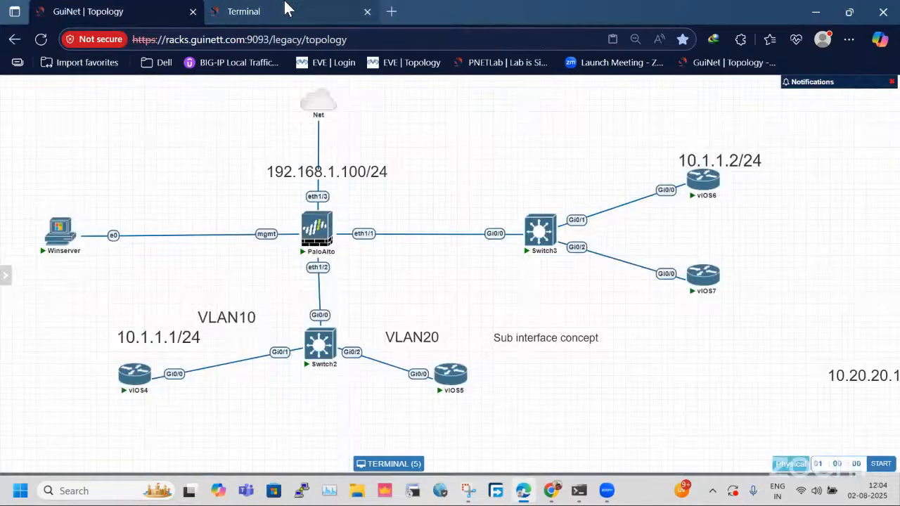
pyautogui.click(243, 11)
pyautogui.press('Return')
pyautogui.press('Return')
pyautogui.press('Return')
pyautogui.press('Return')
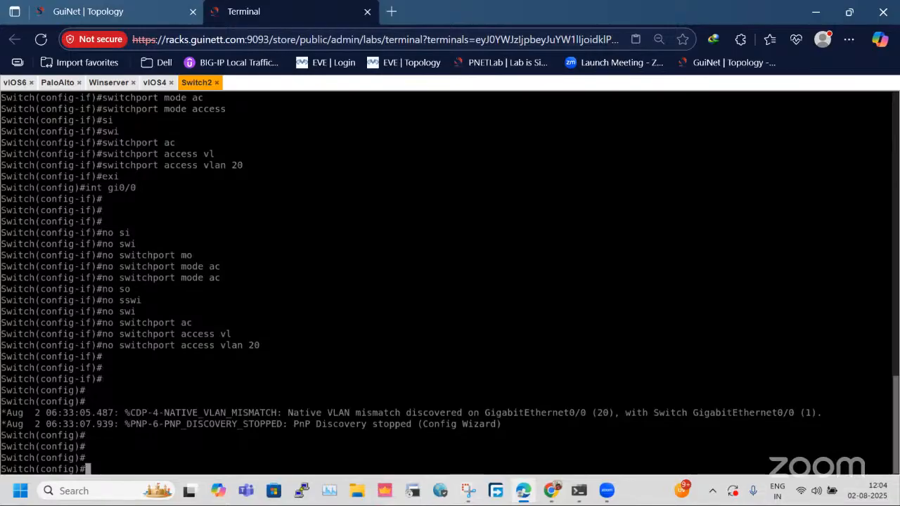
pyautogui.write('swi')
pyautogui.press('Return')
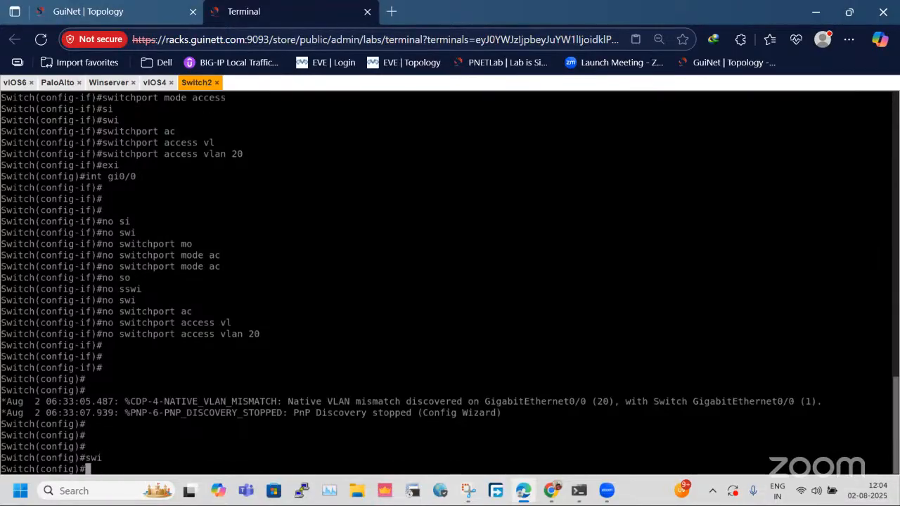
pyautogui.write('int gi0/0')
pyautogui.press('Return')
# Set the trunk encapsulation of interface gi0/0 to dot1q.
pyautogui.write('swi')
pyautogui.press('Tab')
pyautogui.write('rt tru')
pyautogui.press('Tab')
pyautogui.write('e')
pyautogui.press('Tab')
pyautogui.write('do')
pyautogui.press('Tab')
pyautogui.press('Return')
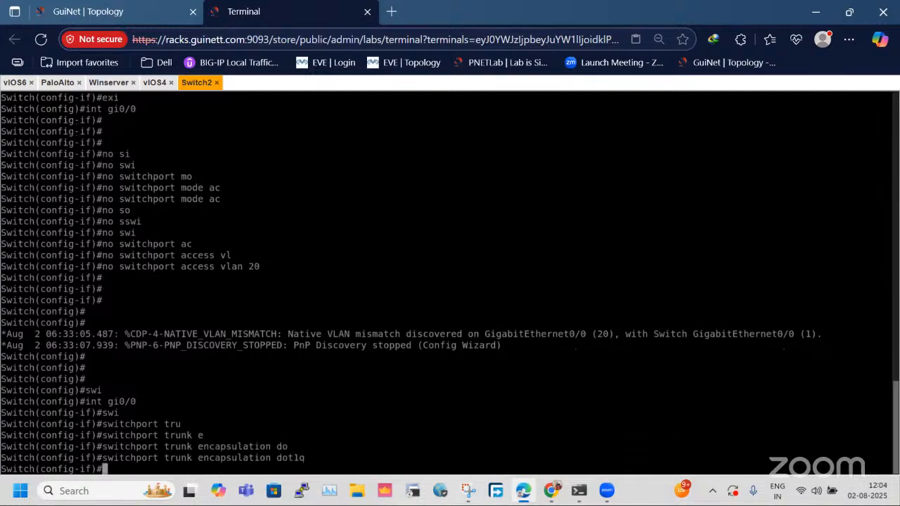
# Set the switchport mode of interface gi0/0 to trunk and exit interface configuration.
pyautogui.write('swi')
pyautogui.press('Tab')
pyautogui.write('mod')
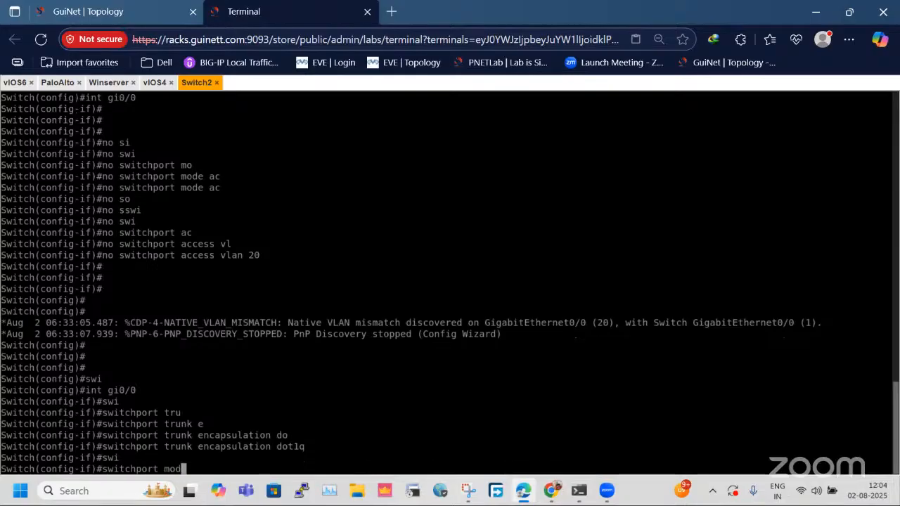
pyautogui.press('Tab')
pyautogui.write('tru')
pyautogui.press('Tab')
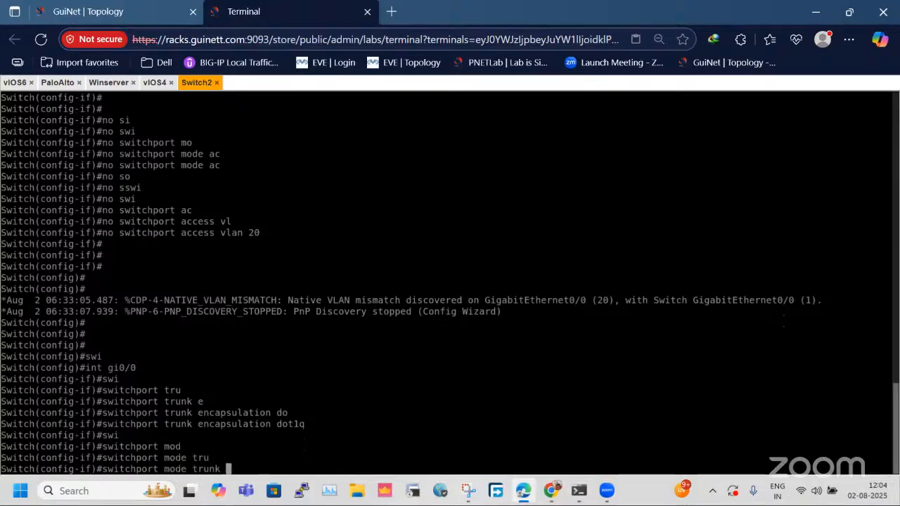
pyautogui.press('Return')
pyautogui.write('exi')
pyautogui.press('Return')
pyautogui.press('Return')
pyautogui.press('Return')
pyautogui.press('Return')
pyautogui.press('Return')
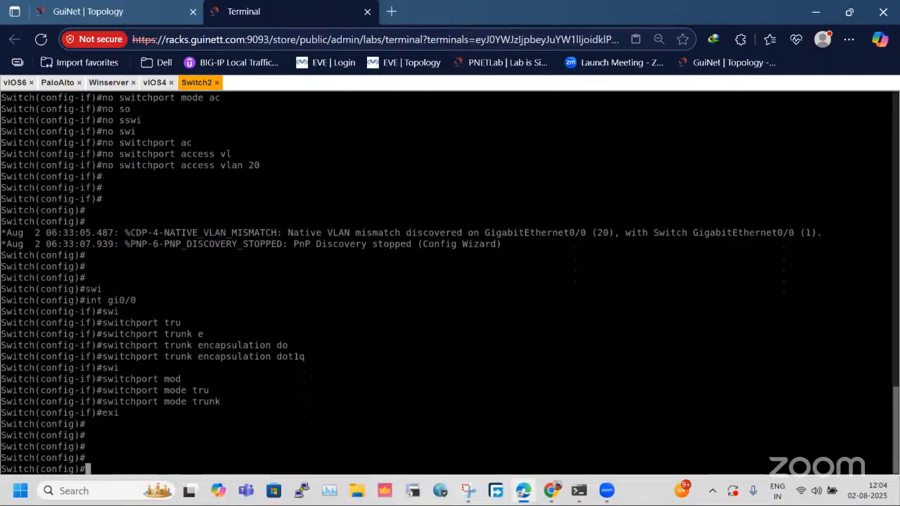
# Show the brief VLAN table on Switch2 again and compare its port assignments with the topology.
pyautogui.write('do s')
pyautogui.write('h')
pyautogui.press('Tab')
pyautogui.write('vlan bri')
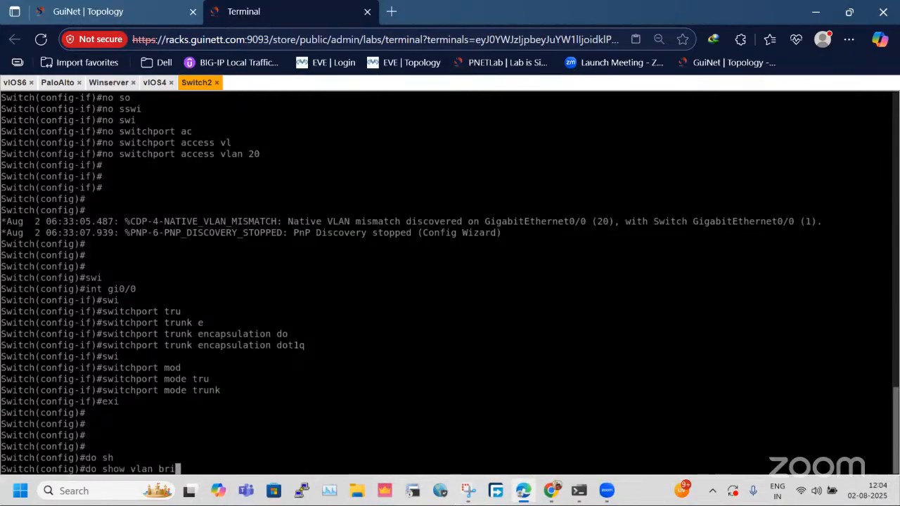
pyautogui.press('Return')
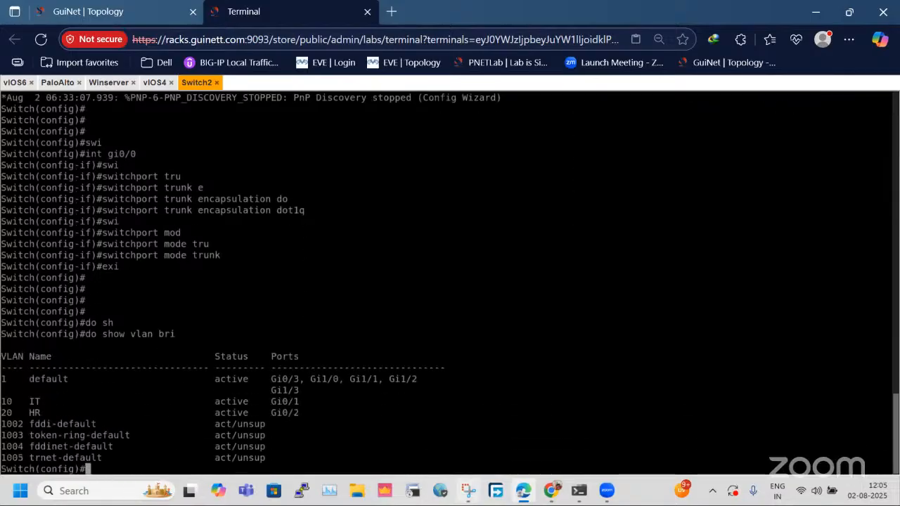
pyautogui.click(88, 11)
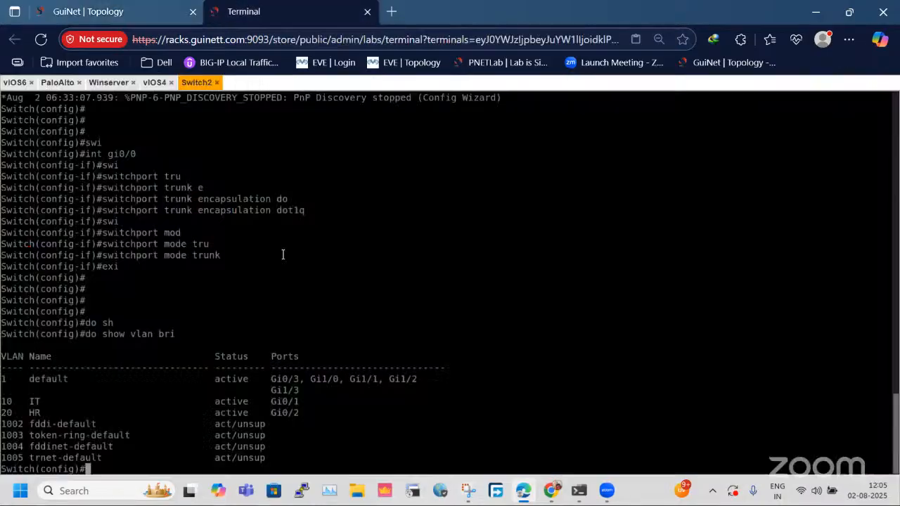
pyautogui.click(331, 11)
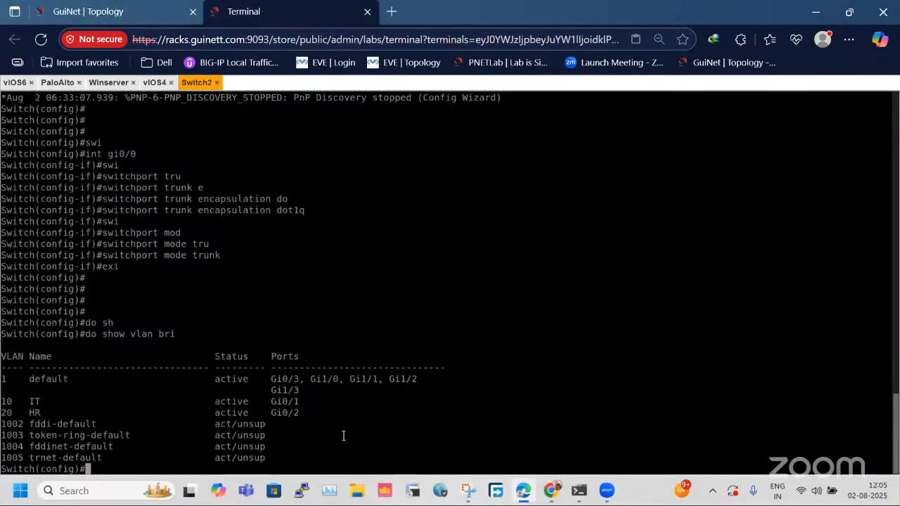
pyautogui.press('Return')
pyautogui.press('Return')
pyautogui.press('Return')
pyautogui.press('Return')
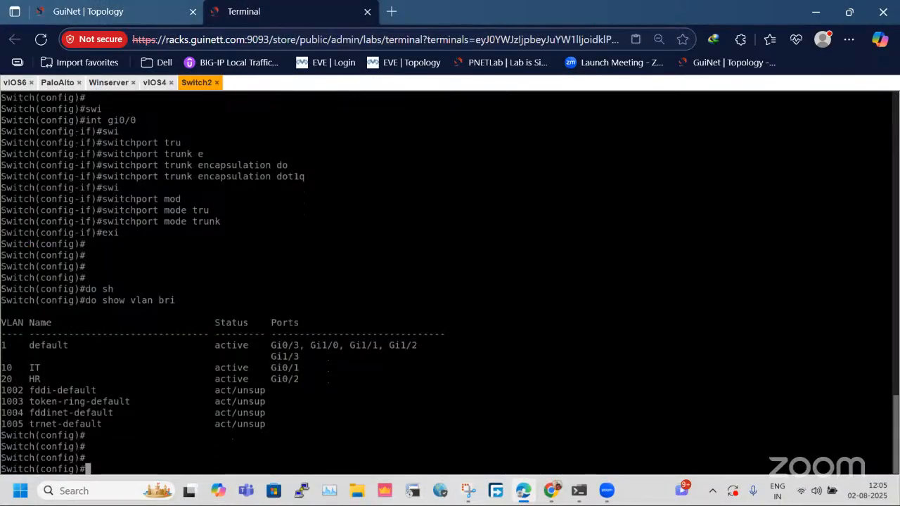
# Exit configuration mode, show Switch2's trunk interfaces, and examine the gi0/0 entry.
pyautogui.write('di')
pyautogui.press('BackSpace')
pyautogui.press('BackSpace')
pyautogui.press('BackSpace')
pyautogui.write('exi')
pyautogui.press('Return')
pyautogui.press('Return')
pyautogui.press('Return')
pyautogui.write('sh i')
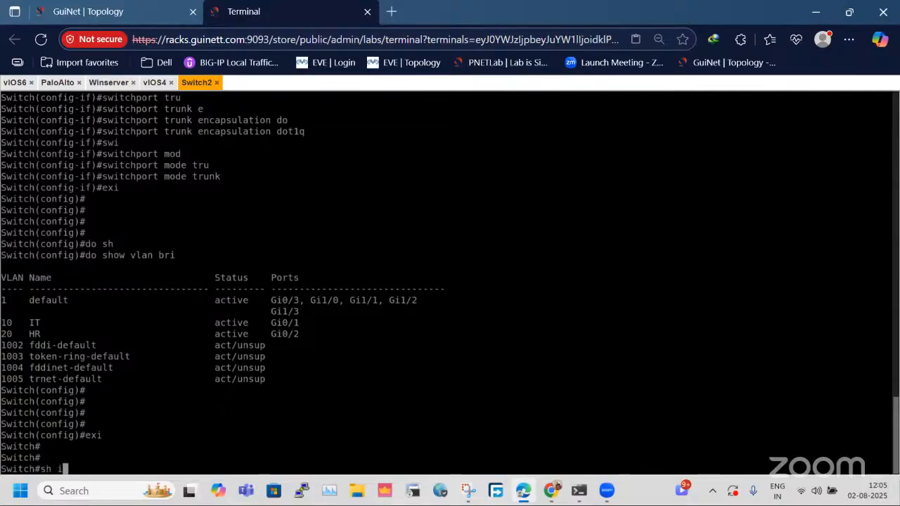
pyautogui.write('nt trunk')
pyautogui.press('Return')
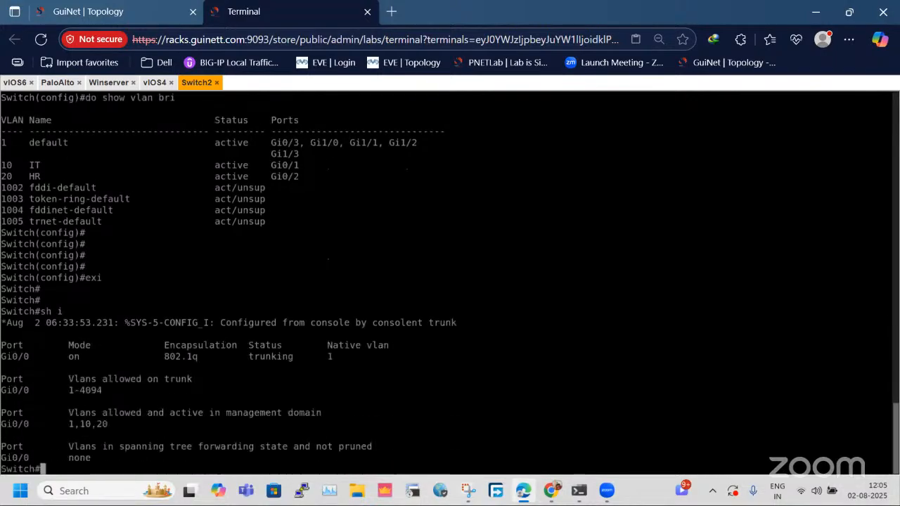
pyautogui.moveTo(2, 356); pyautogui.dragTo(67, 359)
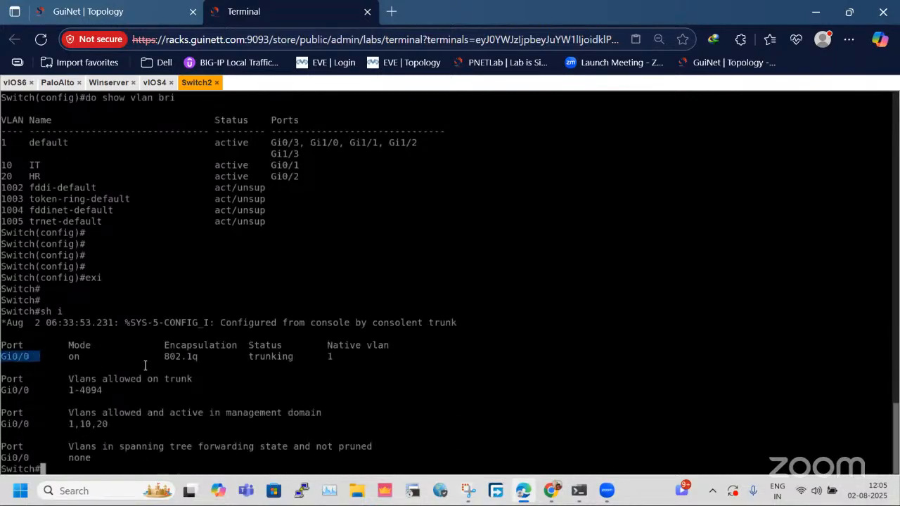
# Examine the VLAN10 and VLAN20 sides and the Switch2-to-PaloAlto link in the topology.
pyautogui.click(131, 5)
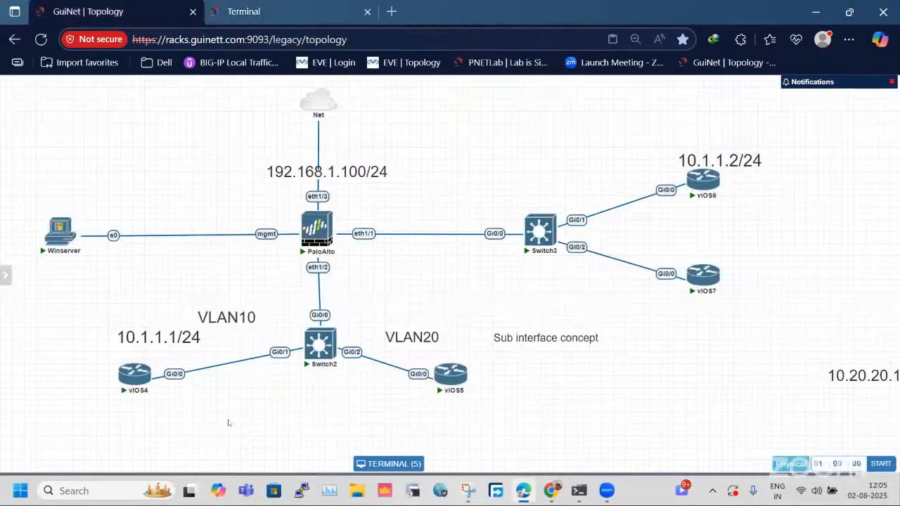
pyautogui.moveTo(111, 293); pyautogui.dragTo(272, 423)
pyautogui.moveTo(366, 297); pyautogui.dragTo(481, 409)
pyautogui.moveTo(291, 283); pyautogui.dragTo(344, 318)
pyautogui.moveTo(279, 265); pyautogui.dragTo(357, 276)
pyautogui.click(331, 11)
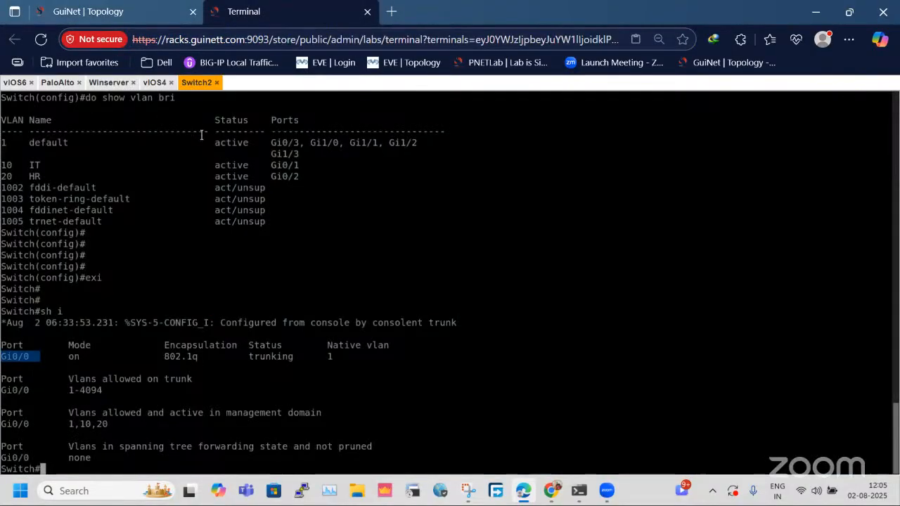
# Open the Palo Alto firewall's Ethernet interface list on Winserver, compare it with the topology, and select ethernet1/2.
pyautogui.click(109, 82)
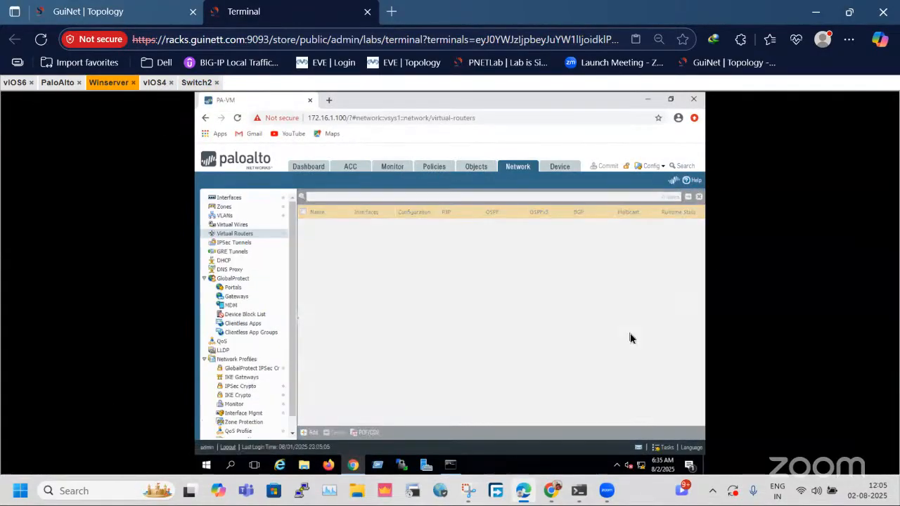
pyautogui.click(242, 207)
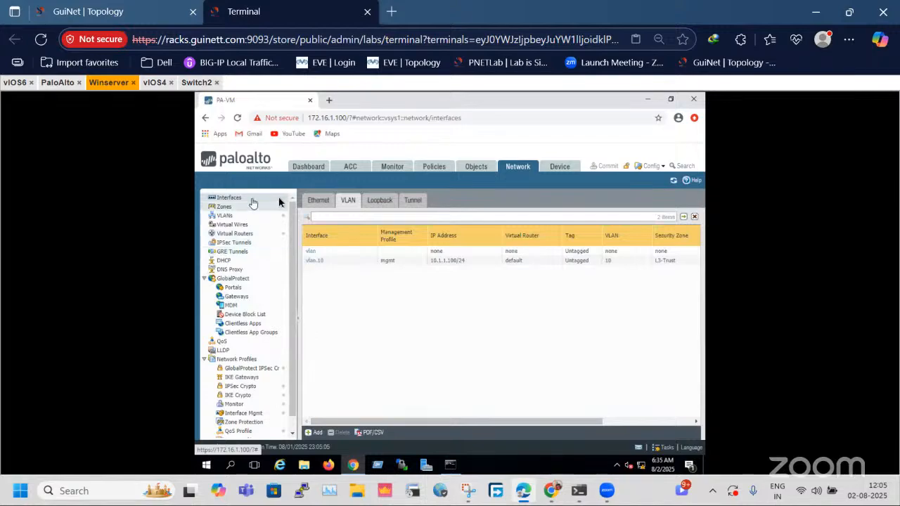
pyautogui.click(325, 200)
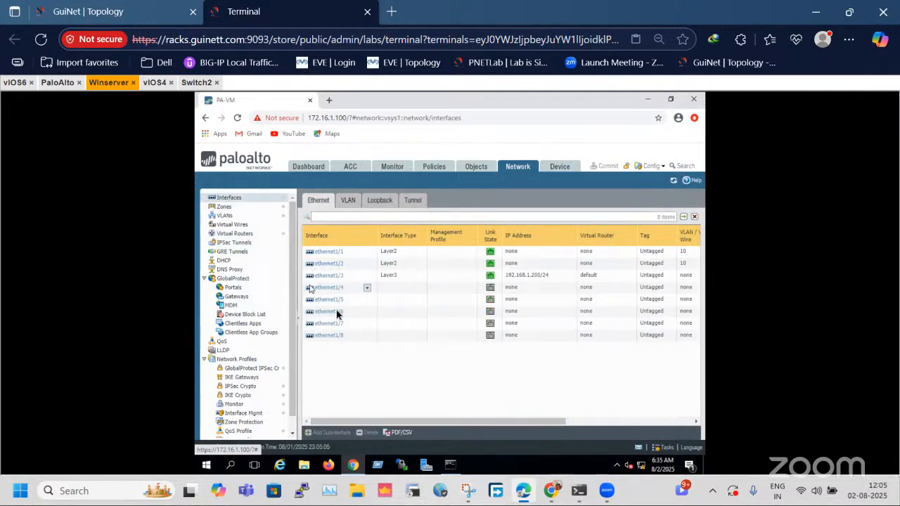
pyautogui.click(152, 14)
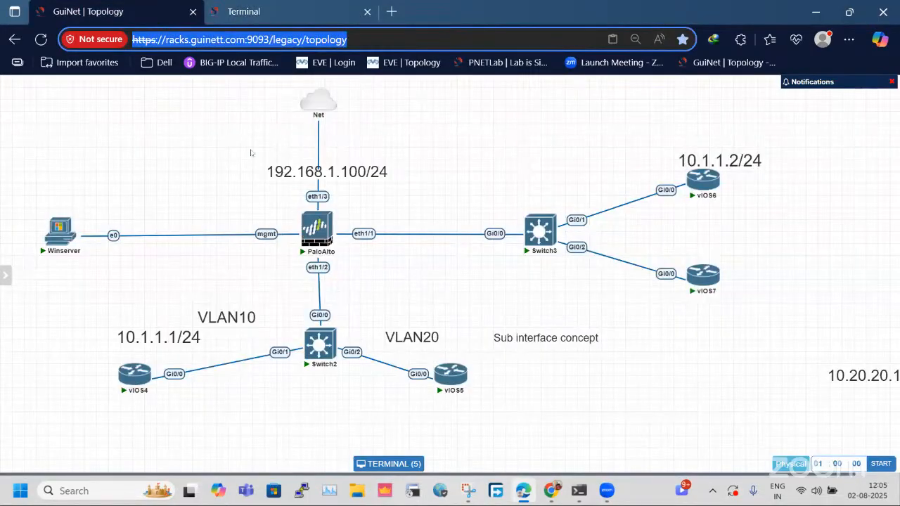
pyautogui.moveTo(250, 152); pyautogui.dragTo(456, 257)
pyautogui.click(243, 11)
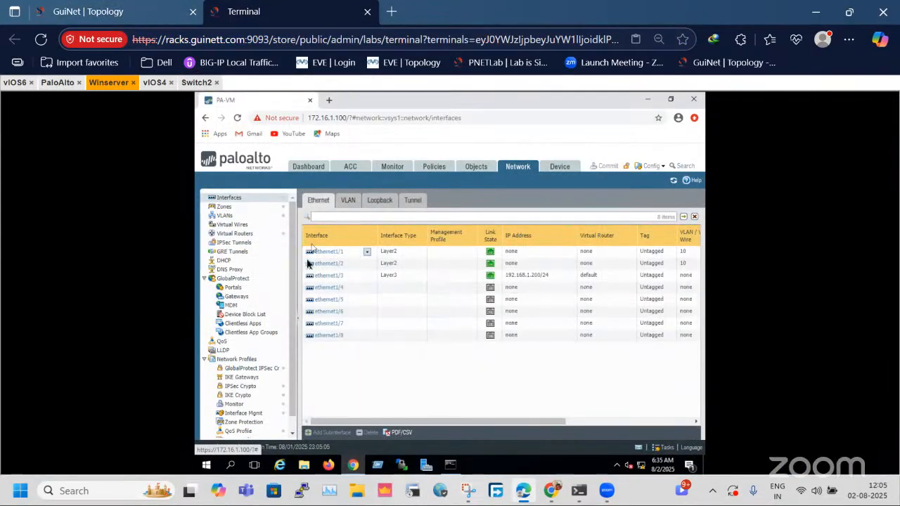
pyautogui.click(429, 266)
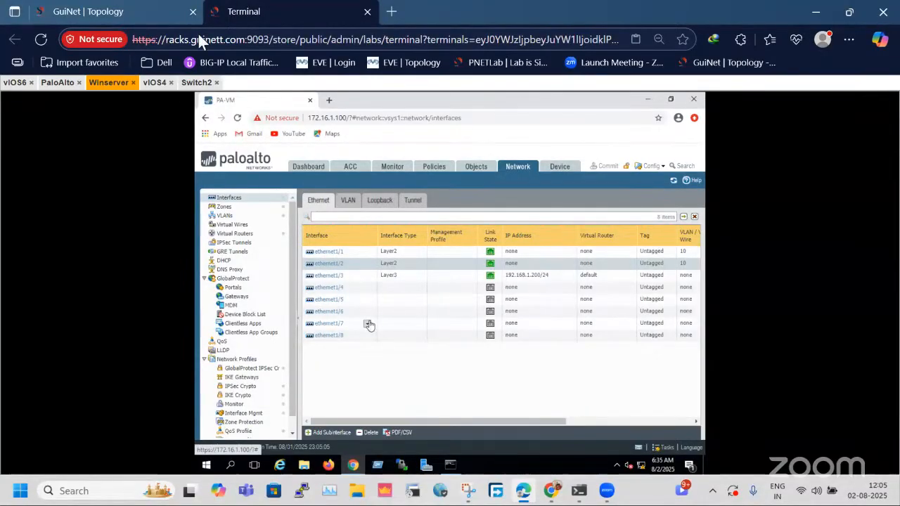
pyautogui.click(170, 6)
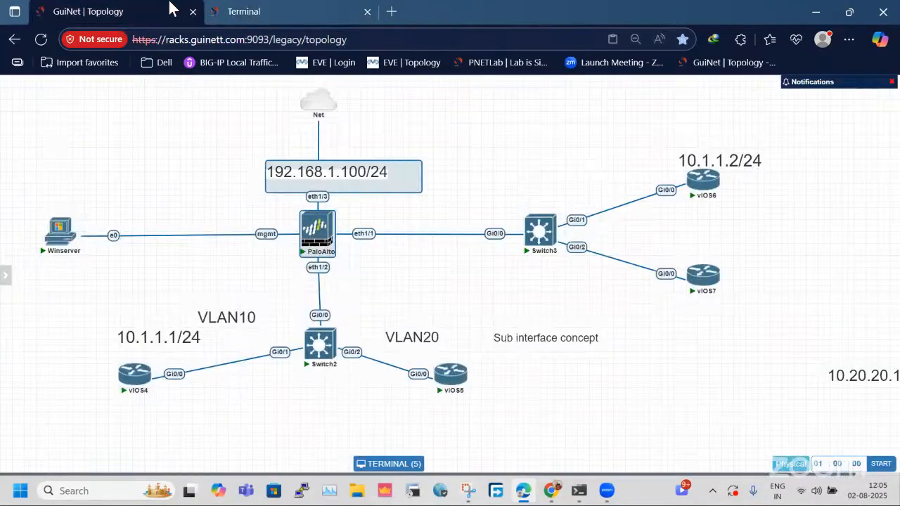
pyautogui.click(309, 11)
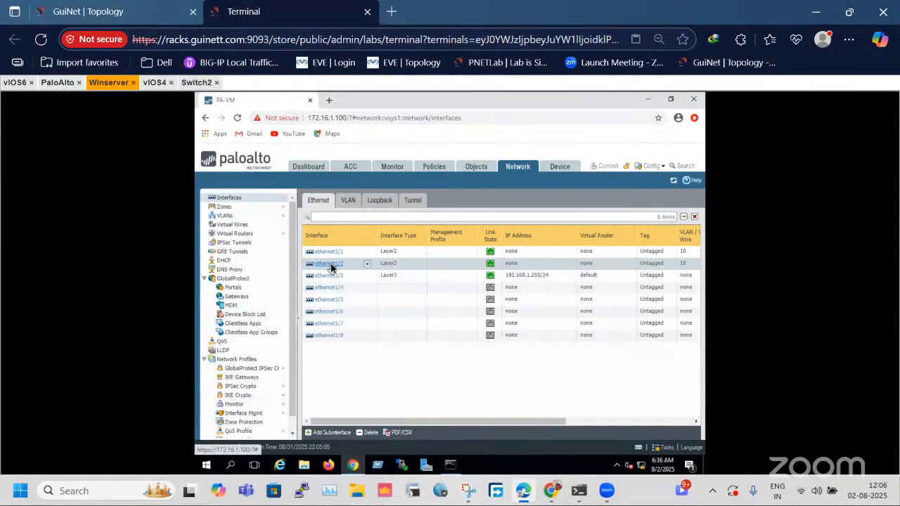
pyautogui.click(328, 432)
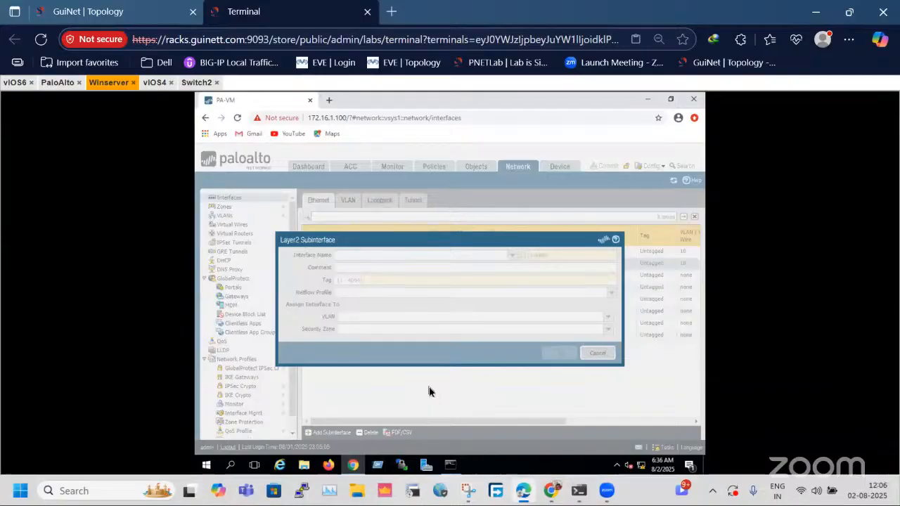
pyautogui.click(540, 257)
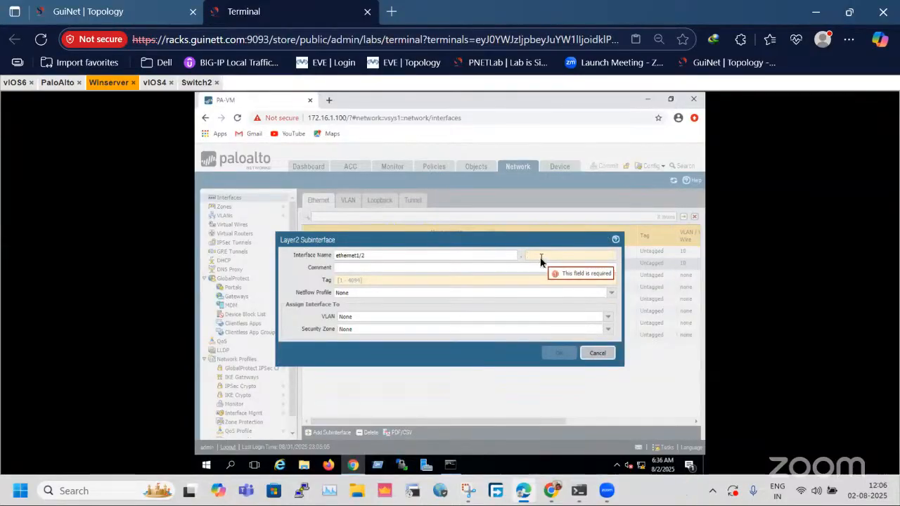
pyautogui.write('0')
pyautogui.doubleClick(541, 258)
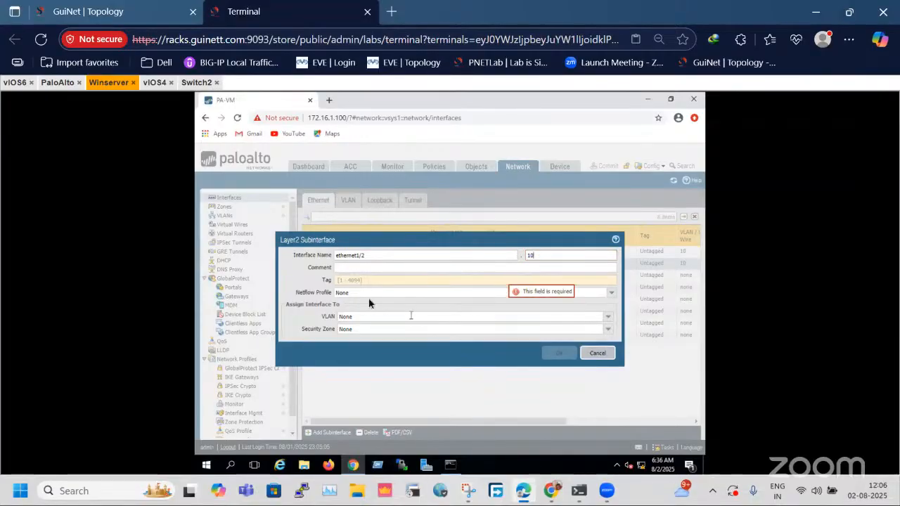
pyautogui.click(389, 280)
pyautogui.write('10')
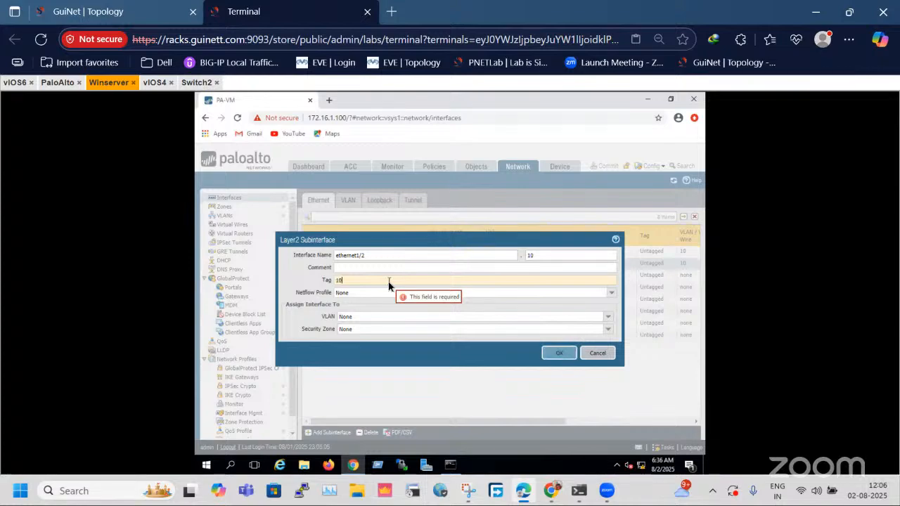
pyautogui.click(609, 320)
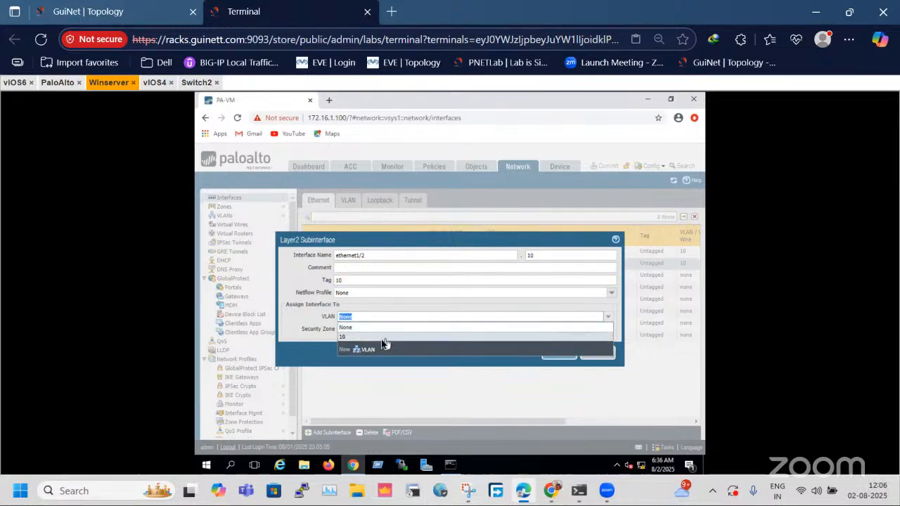
pyautogui.click(303, 323)
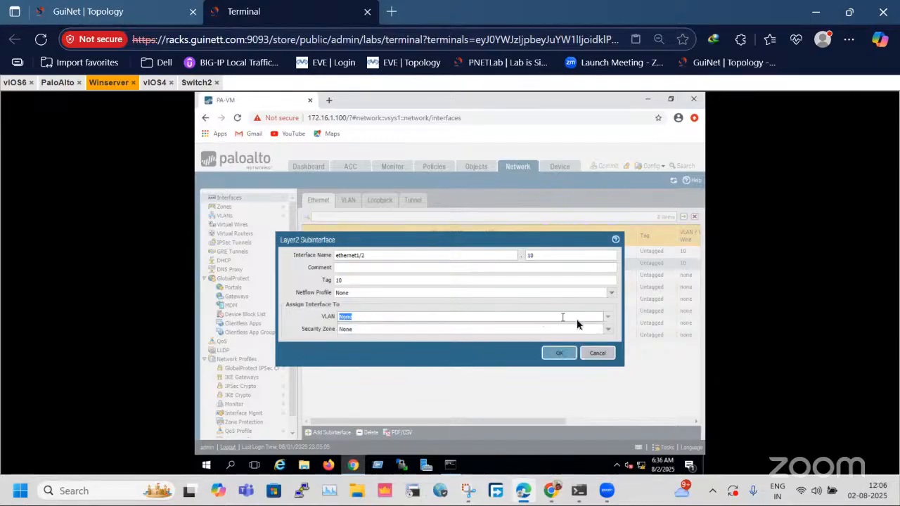
pyautogui.click(610, 318)
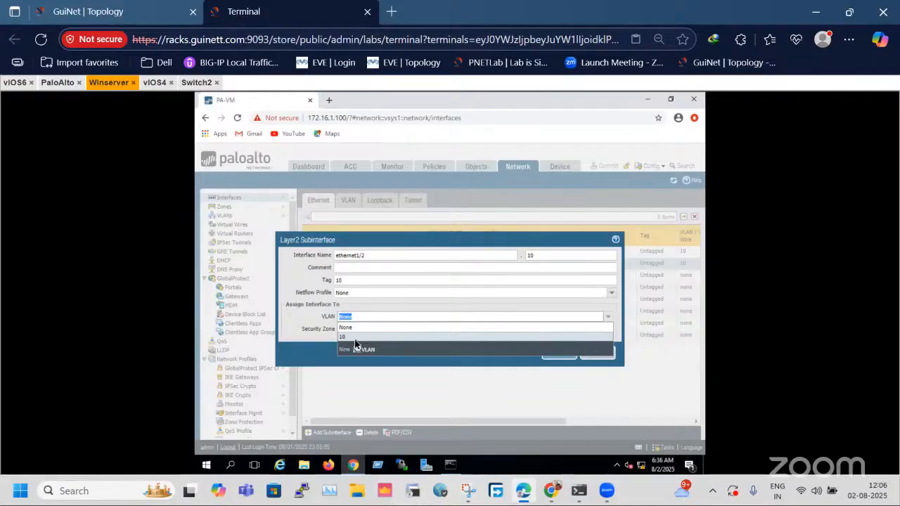
pyautogui.click(355, 339)
pyautogui.click(519, 295)
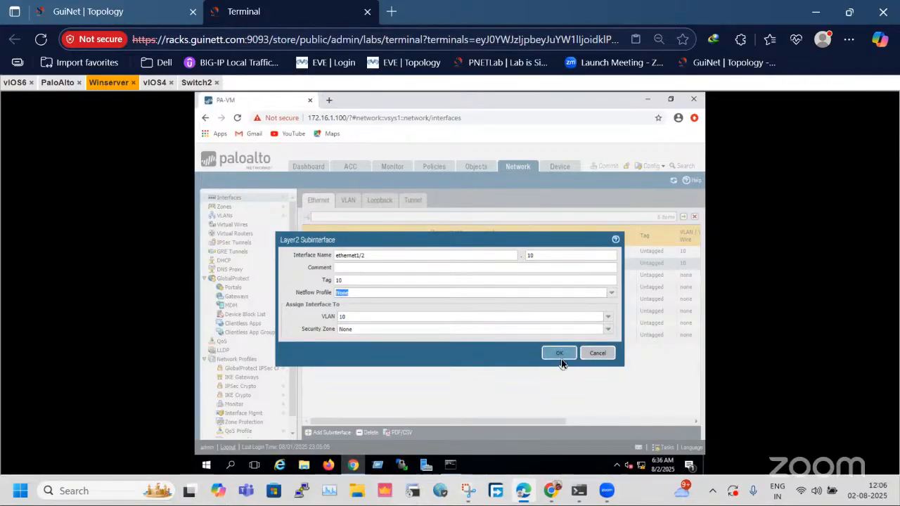
pyautogui.click(609, 332)
pyautogui.click(608, 331)
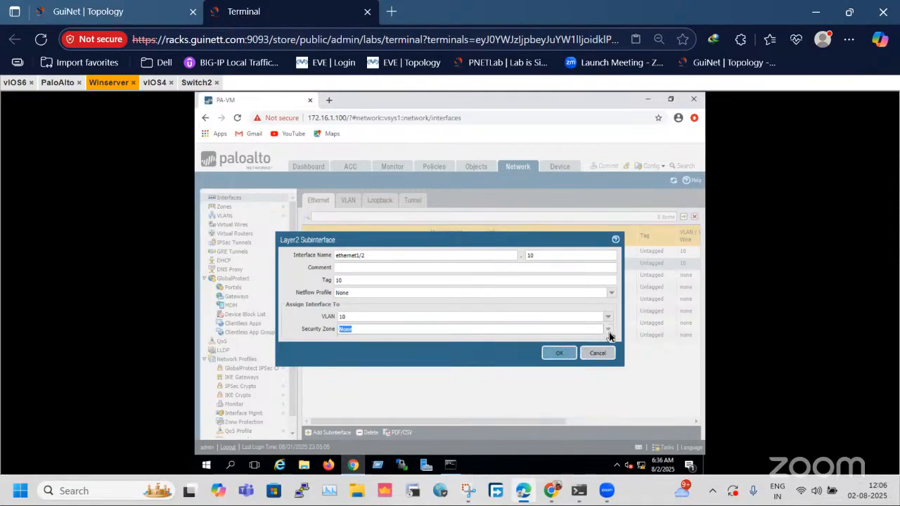
pyautogui.click(609, 333)
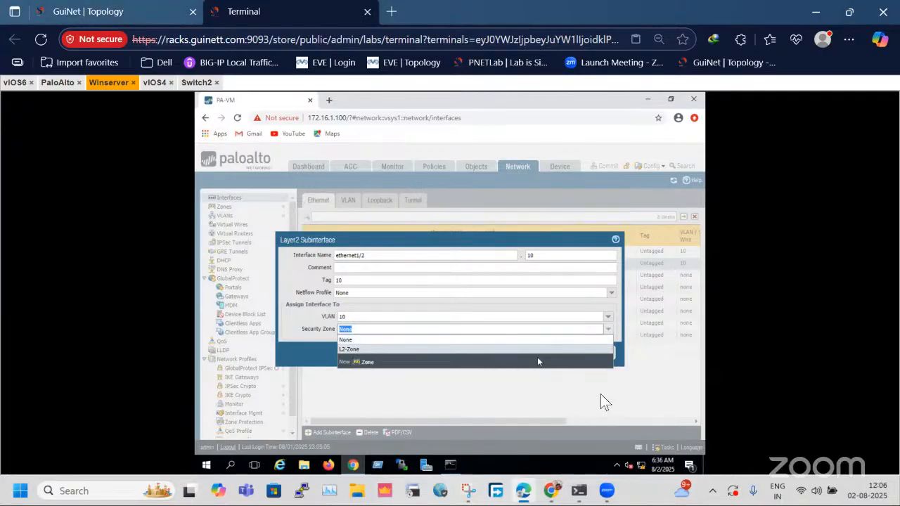
pyautogui.click(608, 379)
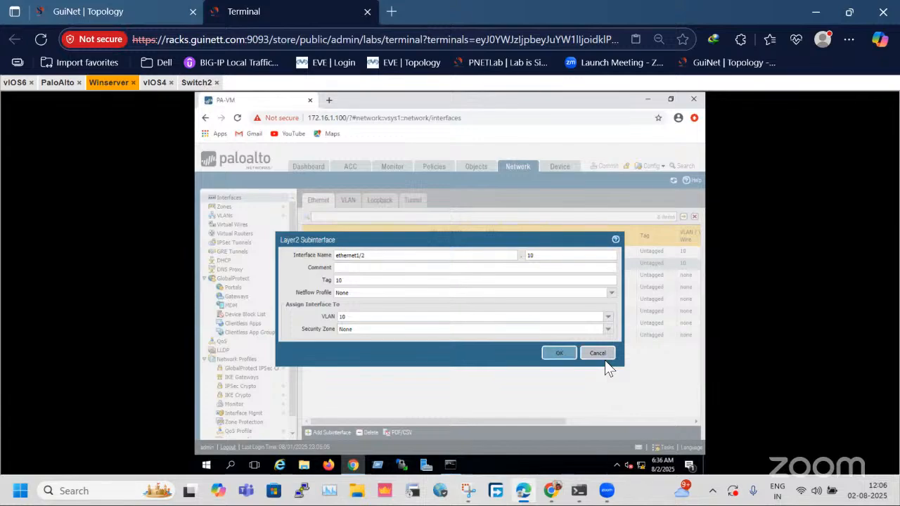
pyautogui.click(598, 352)
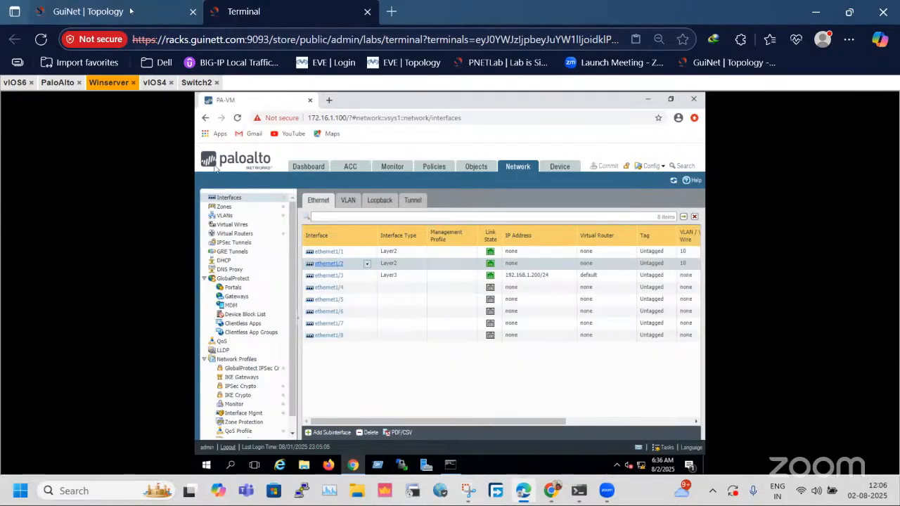
# Check the firewall's eth1/2 link in the topology, and set the interface type of ethernet1/2 to Layer3.
pyautogui.hotkey('ctrl', 'Tab')
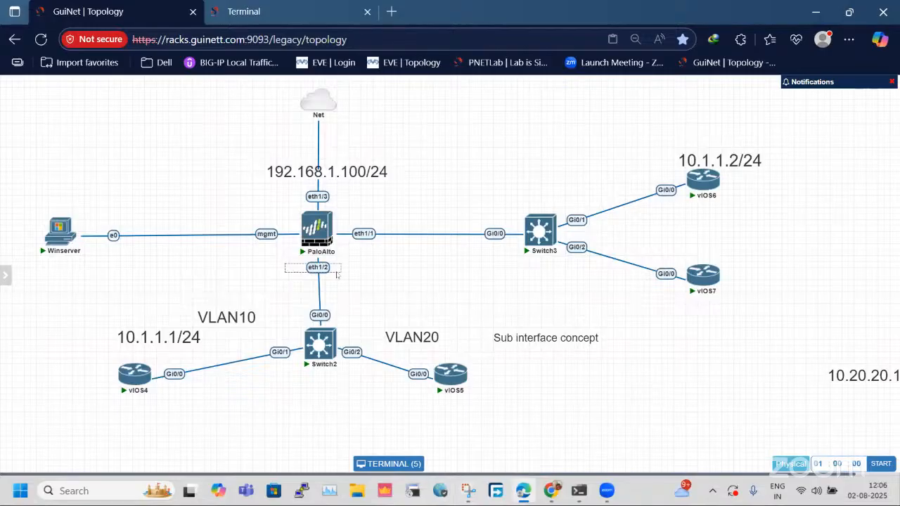
pyautogui.click(291, 5)
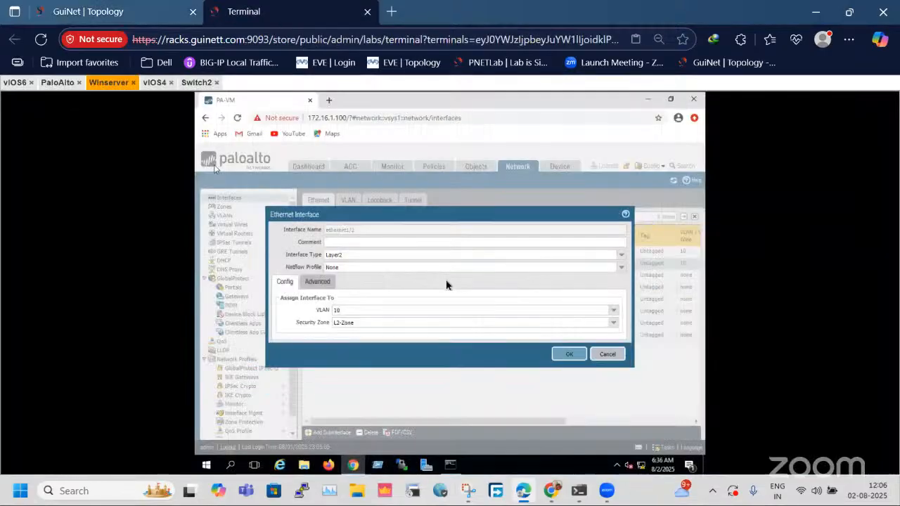
pyautogui.click(329, 287)
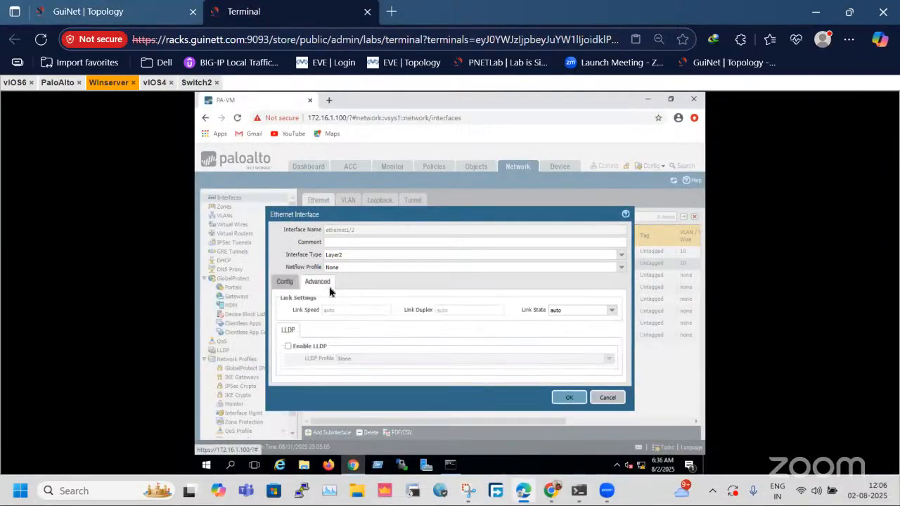
pyautogui.click(293, 283)
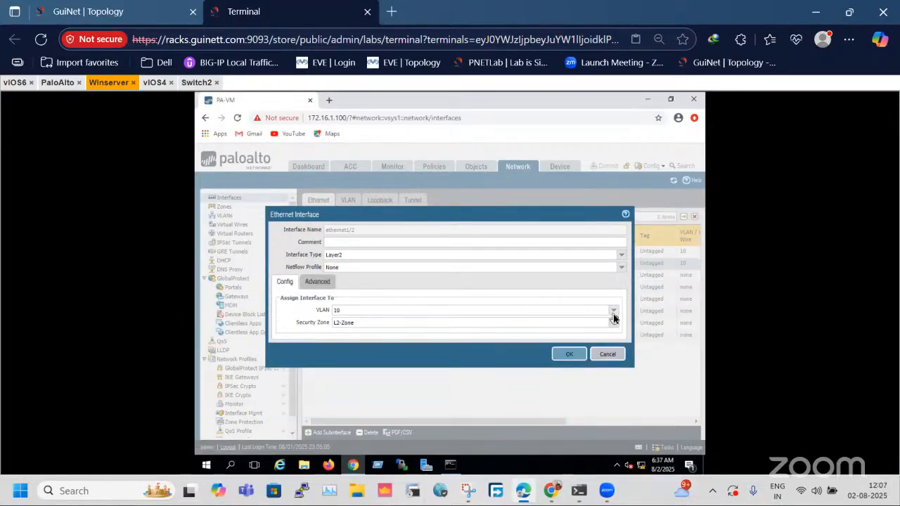
pyautogui.click(620, 256)
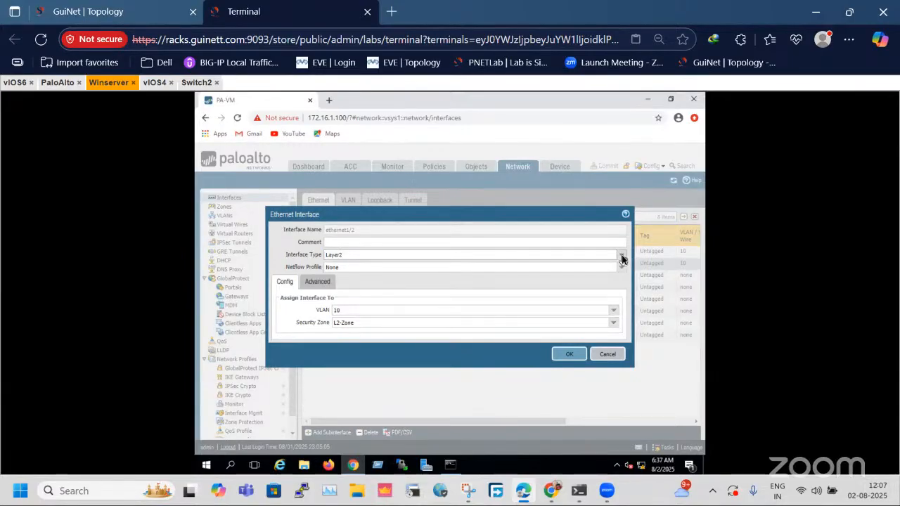
pyautogui.click(621, 256)
pyautogui.click(363, 305)
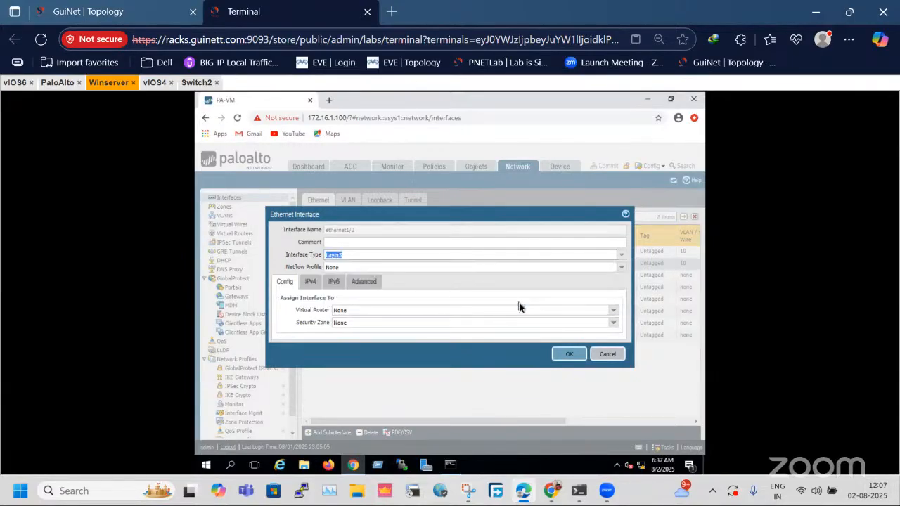
# Assign ethernet1/2 to the default virtual router and the L3-Trust security zone, and save the interface.
pyautogui.click(589, 311)
pyautogui.click(614, 310)
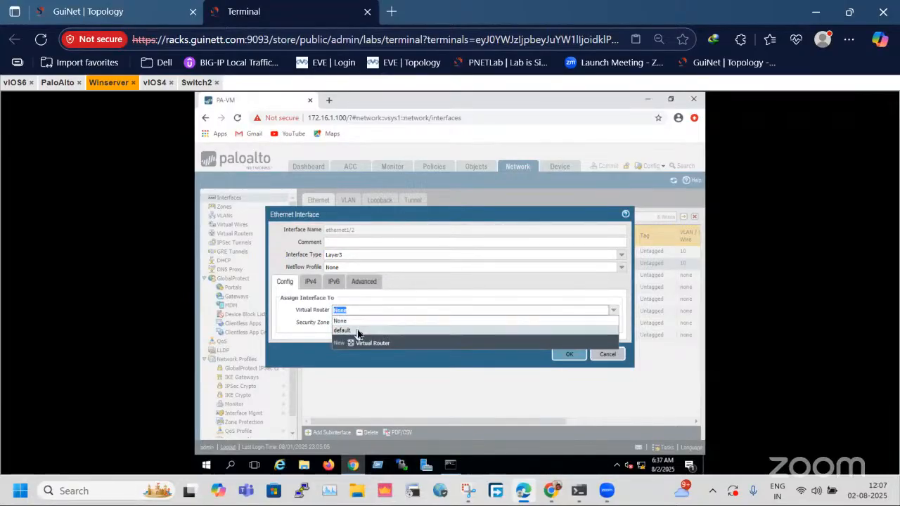
pyautogui.click(360, 329)
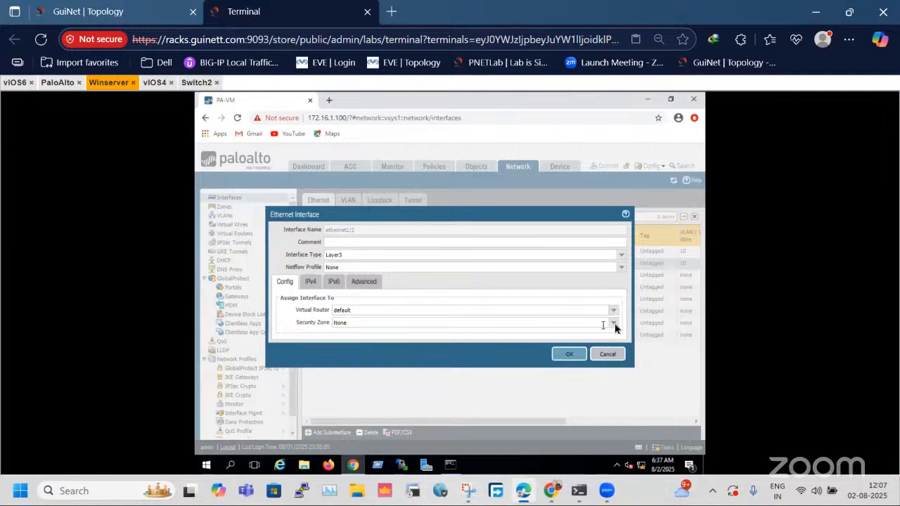
pyautogui.click(367, 325)
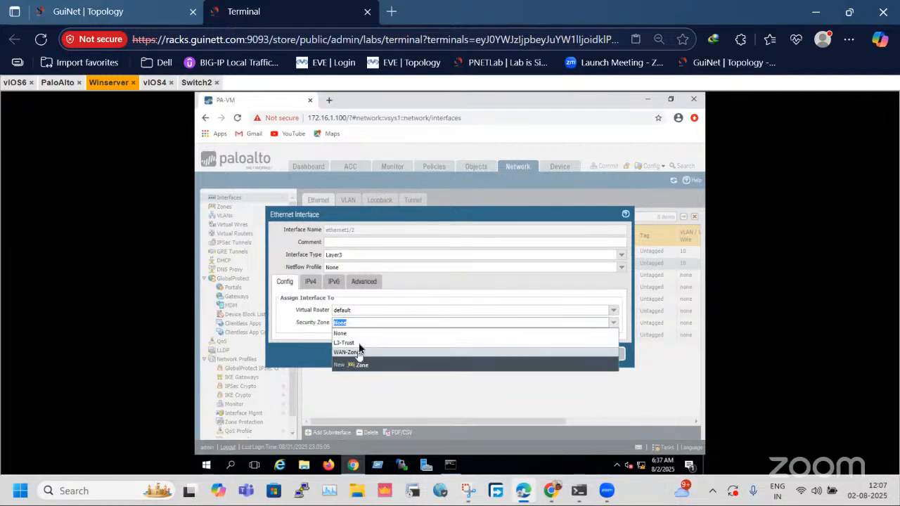
pyautogui.click(564, 355)
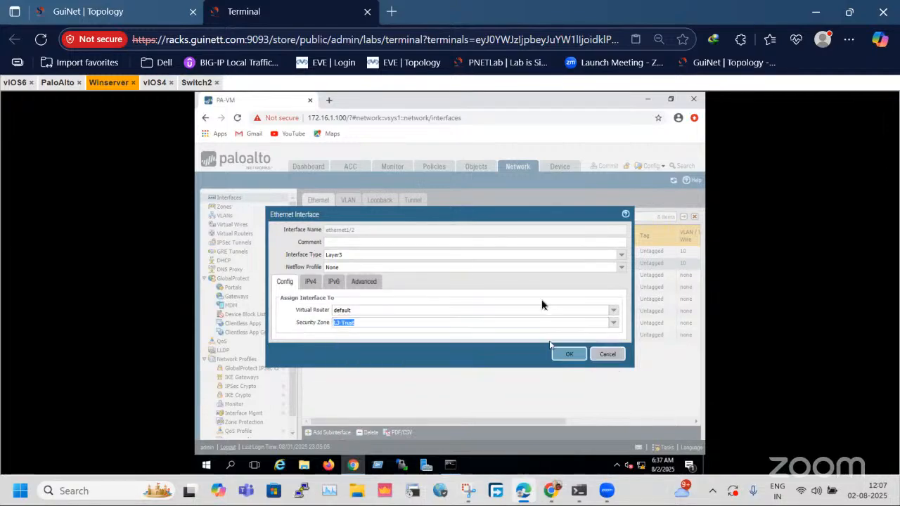
pyautogui.click(563, 360)
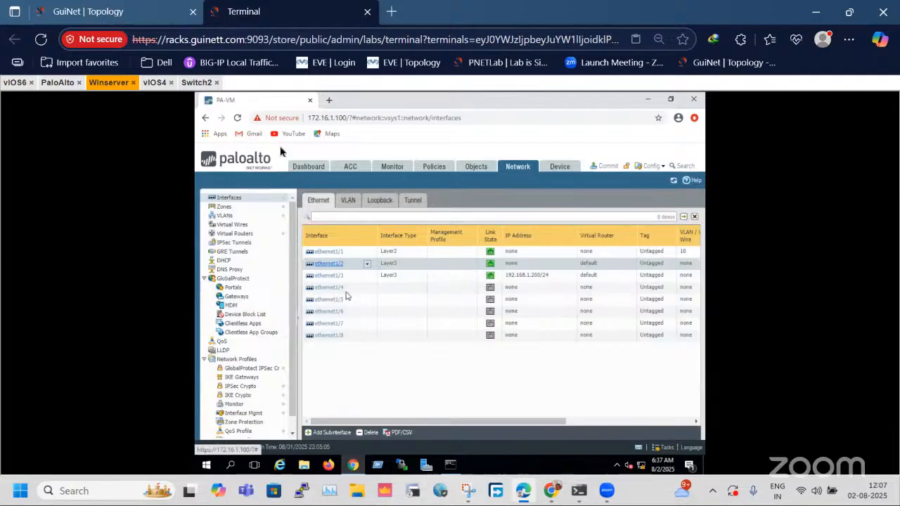
# Capture a new screenshot of the current lab topology in Snipping Tool.
pyautogui.click(134, 9)
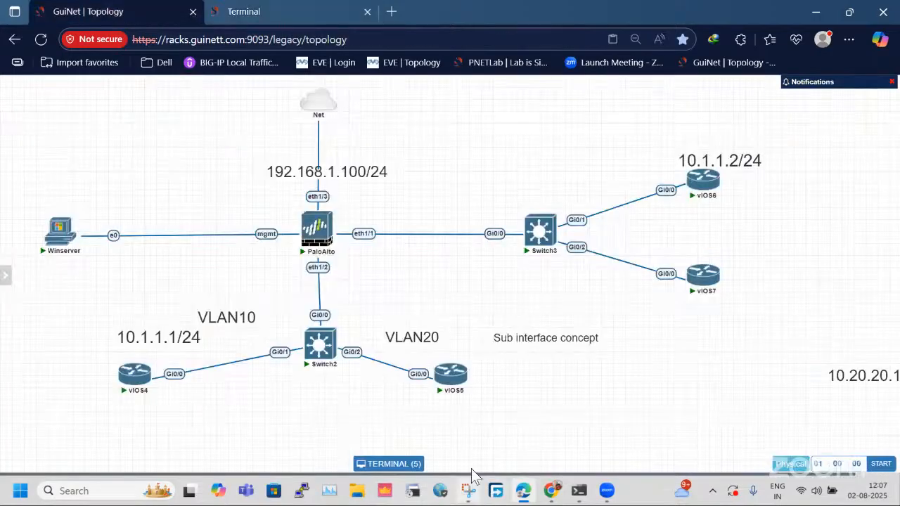
pyautogui.click(471, 493)
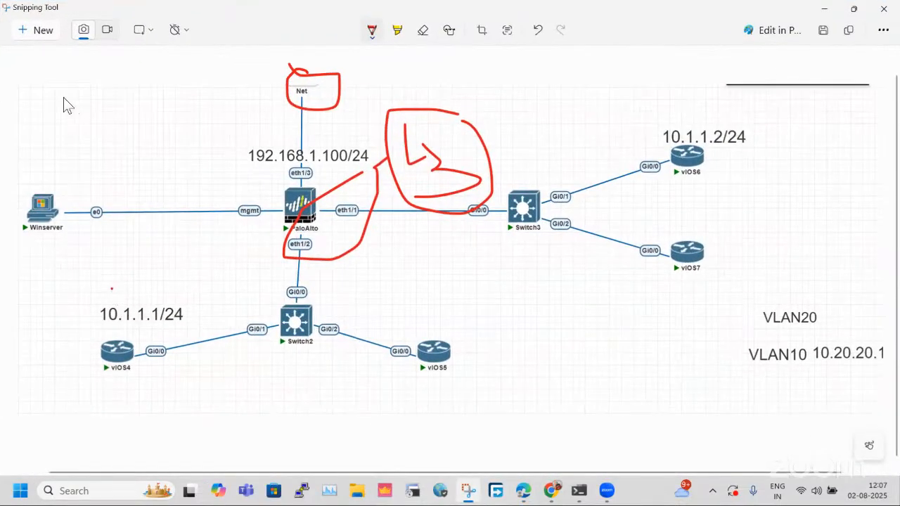
pyautogui.click(39, 28)
pyautogui.press('Escape')
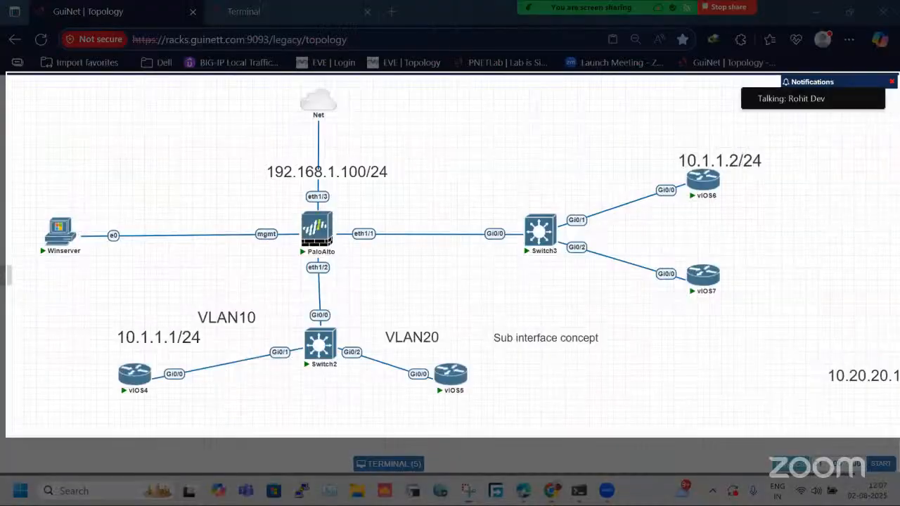
pyautogui.click(809, 408)
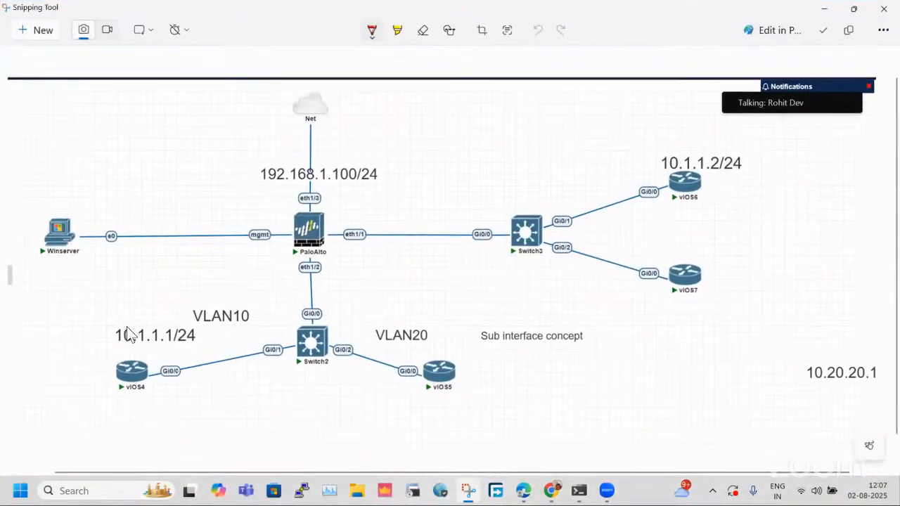
# Circle the VLAN10 and VLAN20 sides on the topology screenshot and draw an upward arrow from VLAN20 towards Net.
pyautogui.moveTo(237, 294)
pyautogui.mouseDown()
pyautogui.moveTo(206, 420)
pyautogui.moveTo(224, 304)
pyautogui.mouseUp()
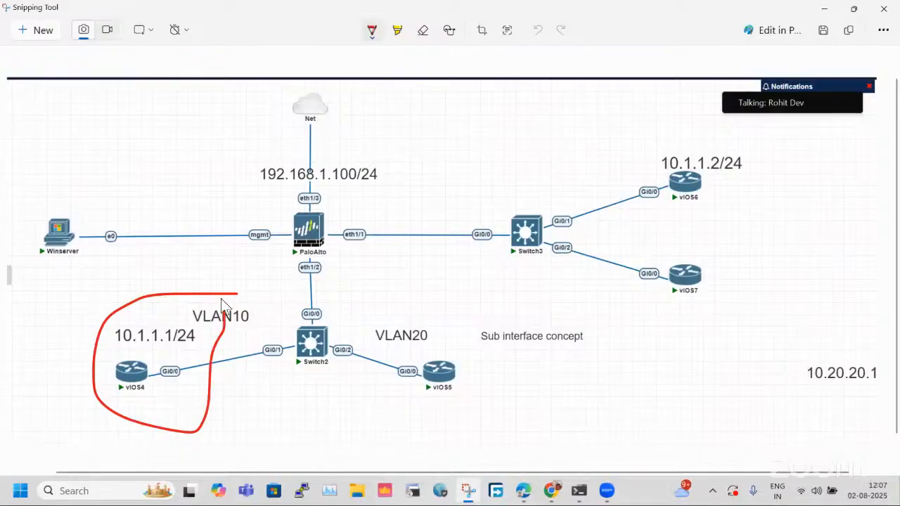
pyautogui.moveTo(516, 339)
pyautogui.mouseDown()
pyautogui.moveTo(345, 360)
pyautogui.moveTo(501, 343)
pyautogui.mouseUp()
pyautogui.moveTo(354, 303); pyautogui.dragTo(354, 214)
pyautogui.moveTo(344, 176)
pyautogui.mouseDown()
pyautogui.moveTo(347, 146)
pyautogui.moveTo(394, 174)
pyautogui.mouseUp()
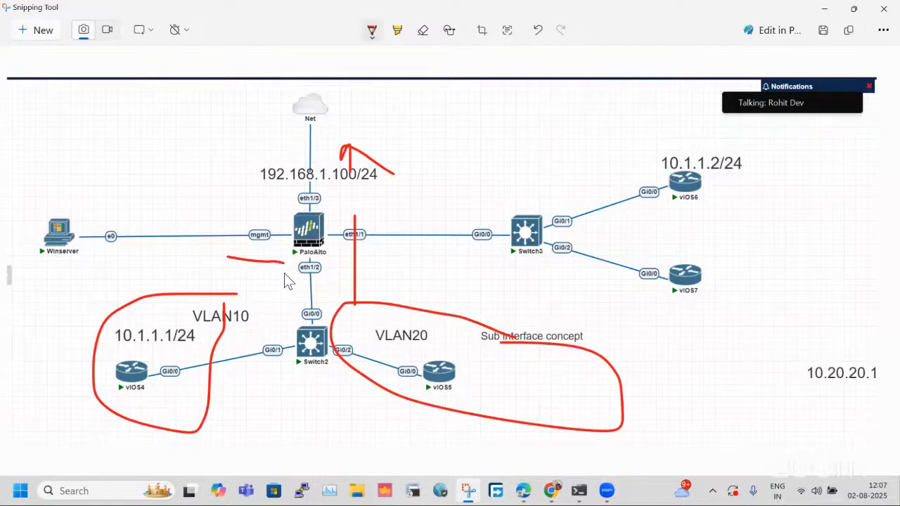
# Sketch two subinterface boxes beside eth1/2, link them to VLAN10 and VLAN20, and add another upward arrow near the firewall.
pyautogui.moveTo(241, 270); pyautogui.dragTo(239, 258)
pyautogui.moveTo(331, 260); pyautogui.dragTo(376, 260)
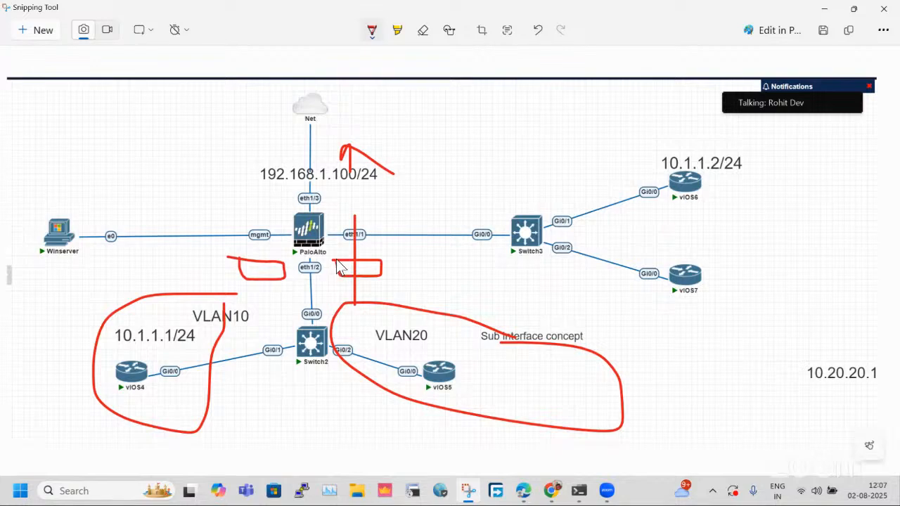
pyautogui.moveTo(159, 303)
pyautogui.mouseDown()
pyautogui.moveTo(203, 277)
pyautogui.moveTo(227, 277)
pyautogui.mouseUp()
pyautogui.moveTo(458, 323); pyautogui.dragTo(435, 290)
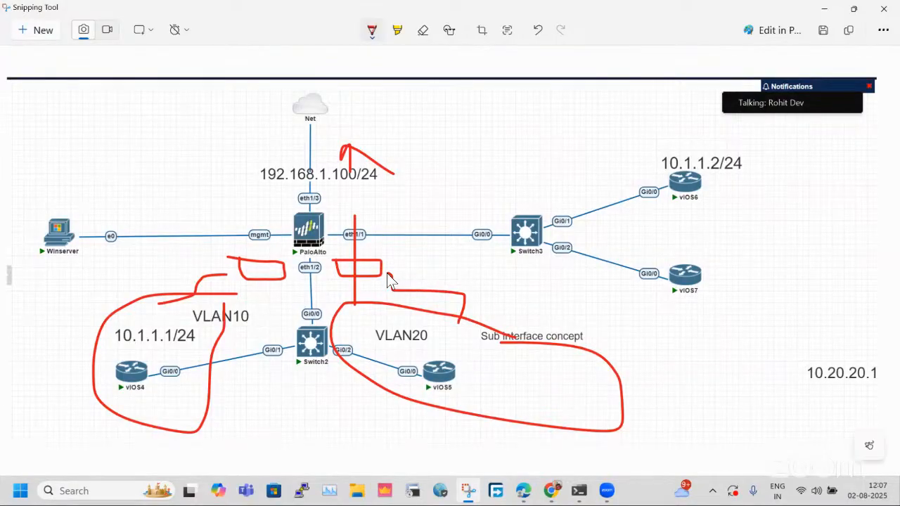
pyautogui.moveTo(395, 260)
pyautogui.mouseDown()
pyautogui.moveTo(399, 149)
pyautogui.moveTo(421, 174)
pyautogui.mouseUp()
pyautogui.click(853, 8)
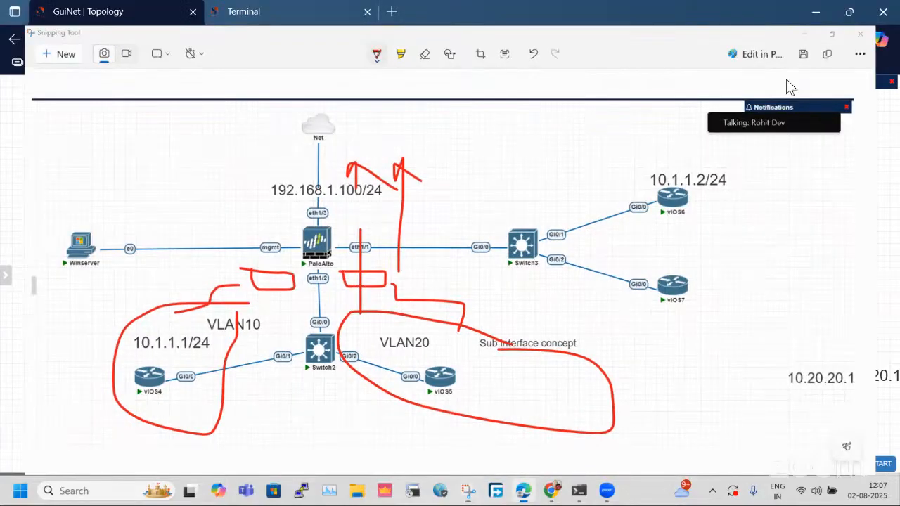
# Add a Layer3 subinterface numbered 10 with VLAN tag 10 under ethernet1/2 on the firewall.
pyautogui.click(276, 8)
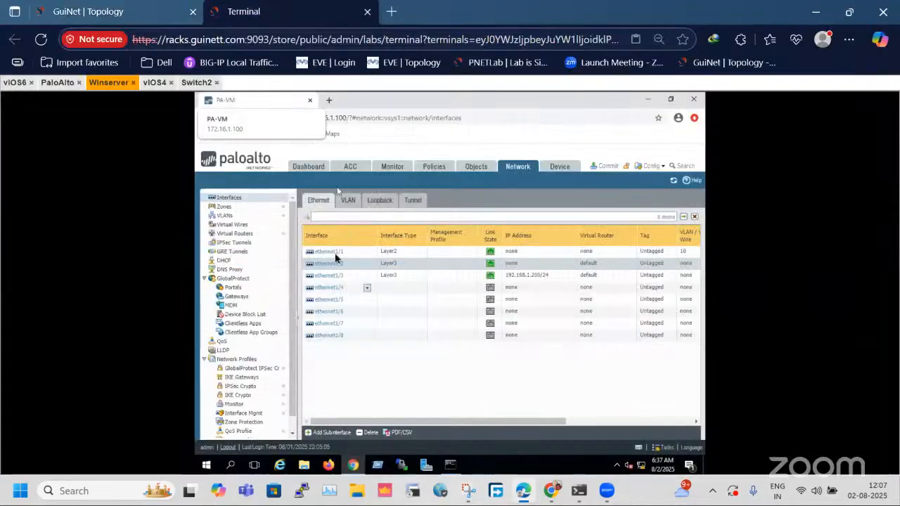
pyautogui.click(324, 436)
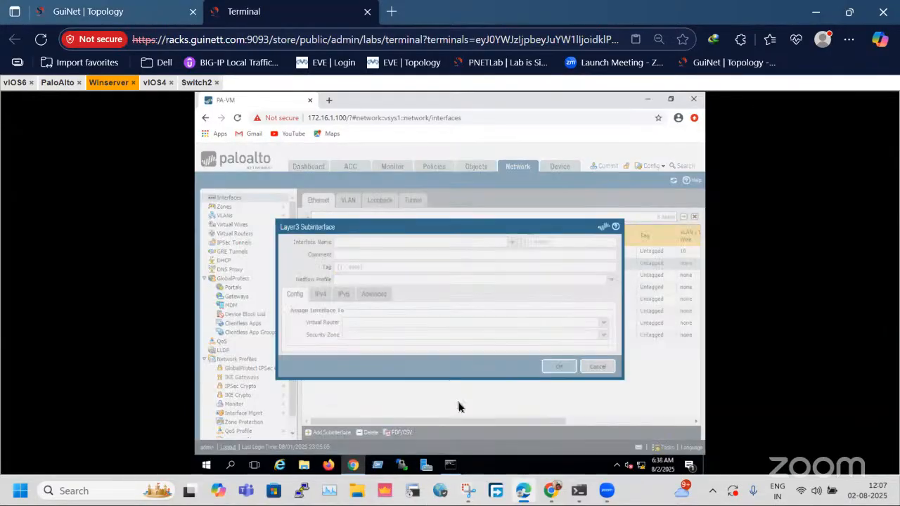
pyautogui.click(554, 244)
pyautogui.write('1')
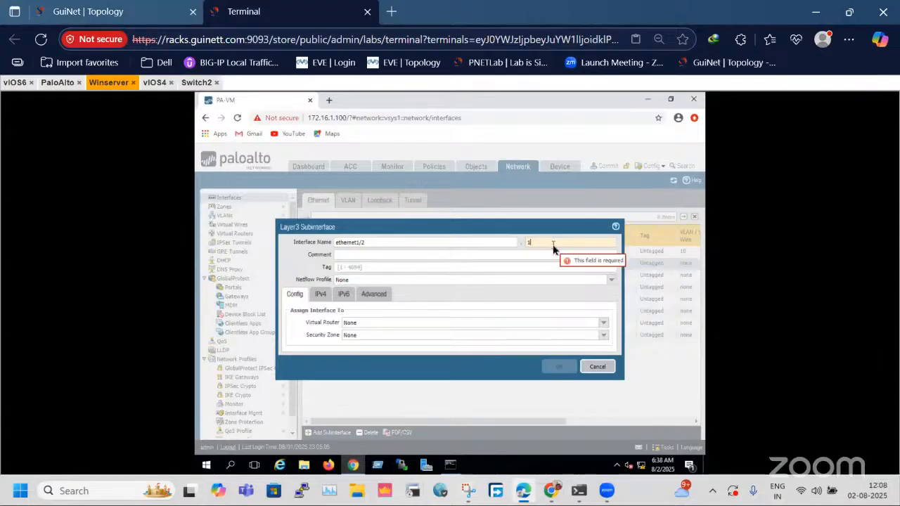
pyautogui.write('0')
pyautogui.click(431, 267)
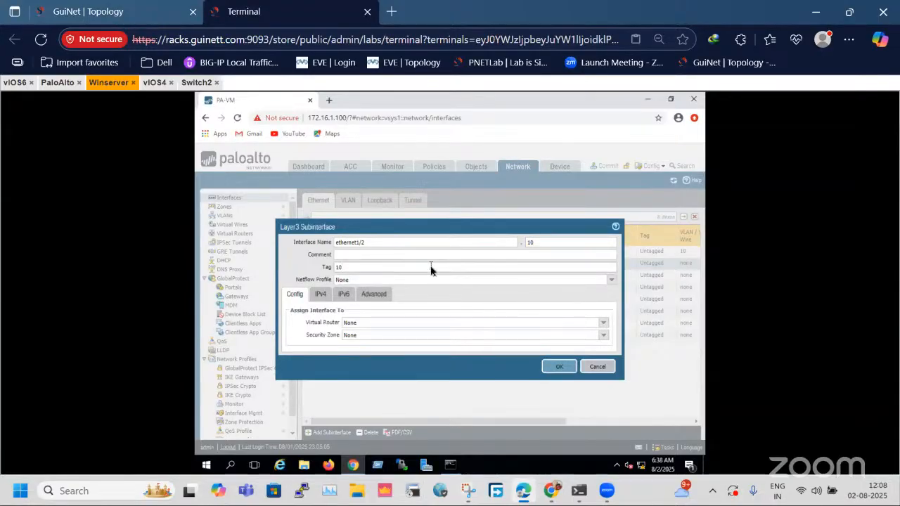
# Assign subinterface ethernet1/2.10 to the default virtual router and the L3-Trust security zone.
pyautogui.click(601, 325)
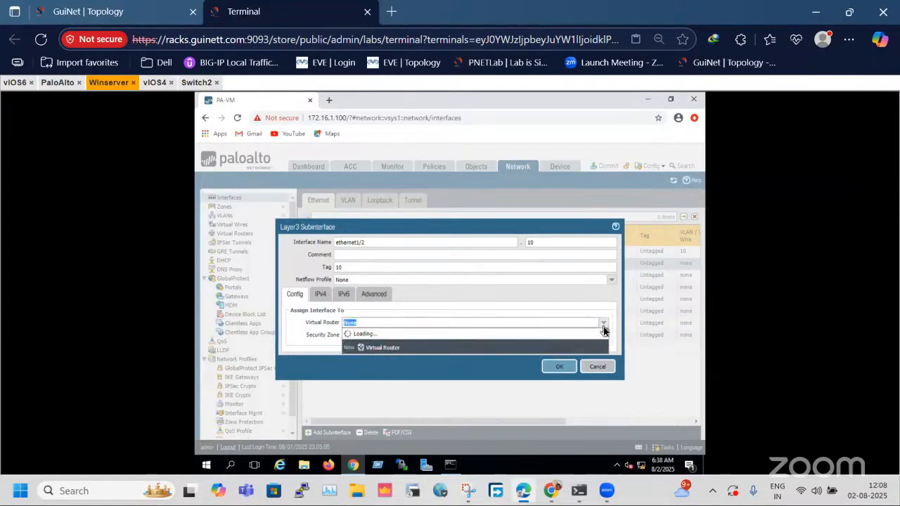
pyautogui.click(350, 342)
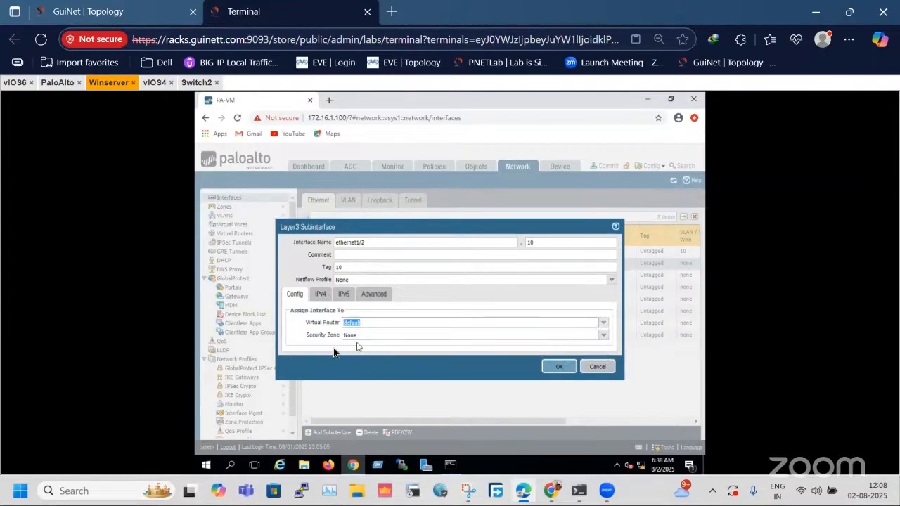
pyautogui.click(606, 336)
pyautogui.click(352, 355)
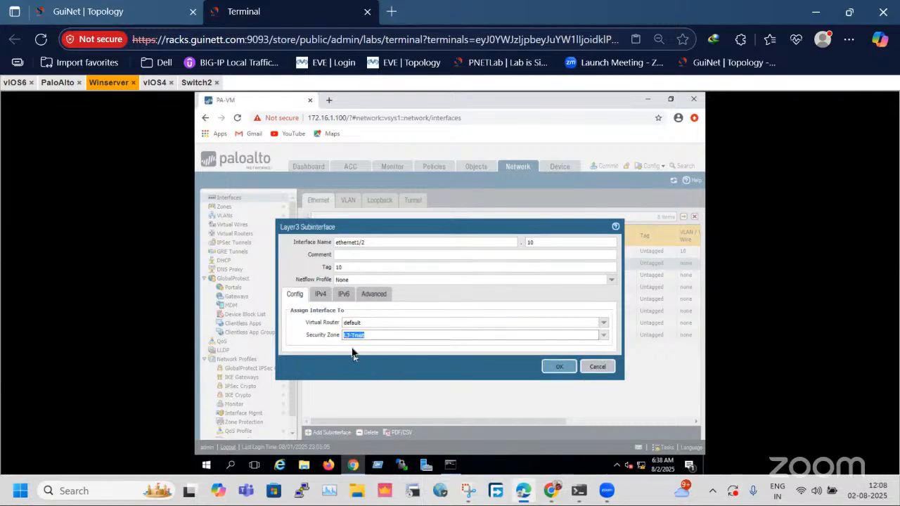
# Add the static IPv4 address 10.1.1.101/24 to subinterface ethernet1/2.10.
pyautogui.click(320, 294)
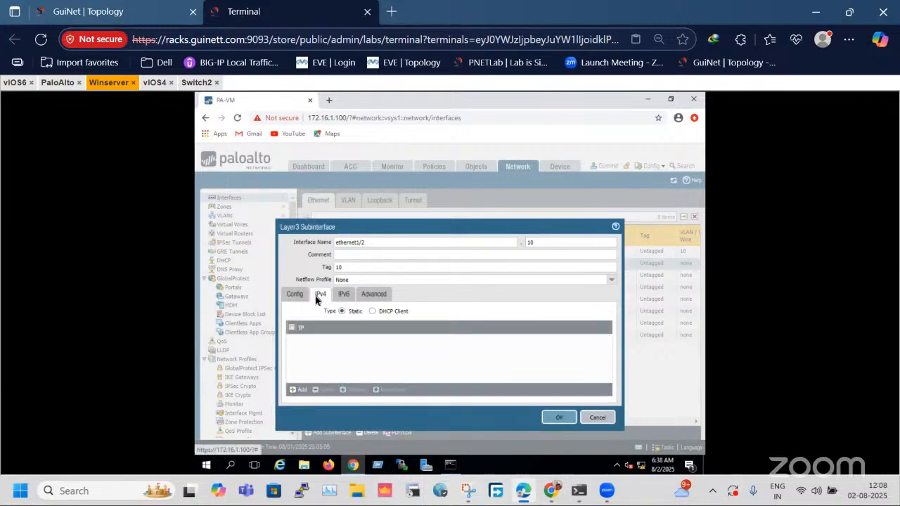
pyautogui.click(298, 389)
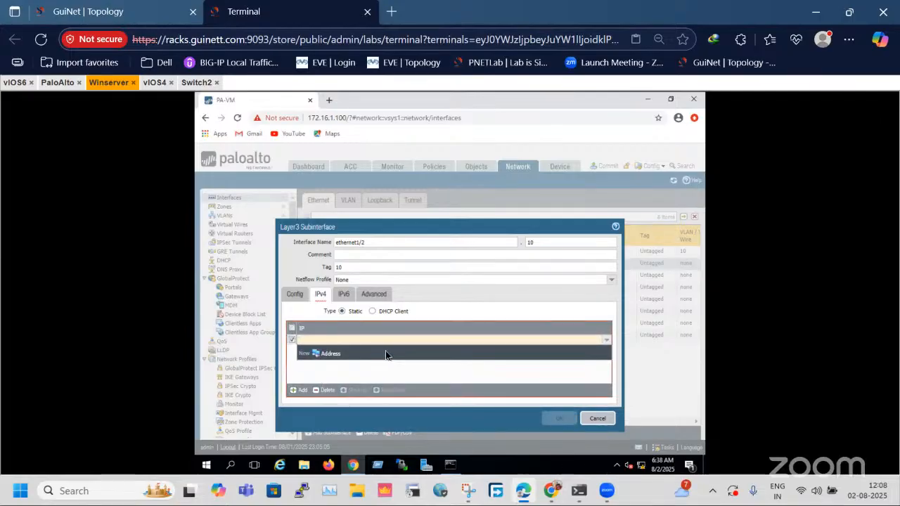
pyautogui.write('10.1.')
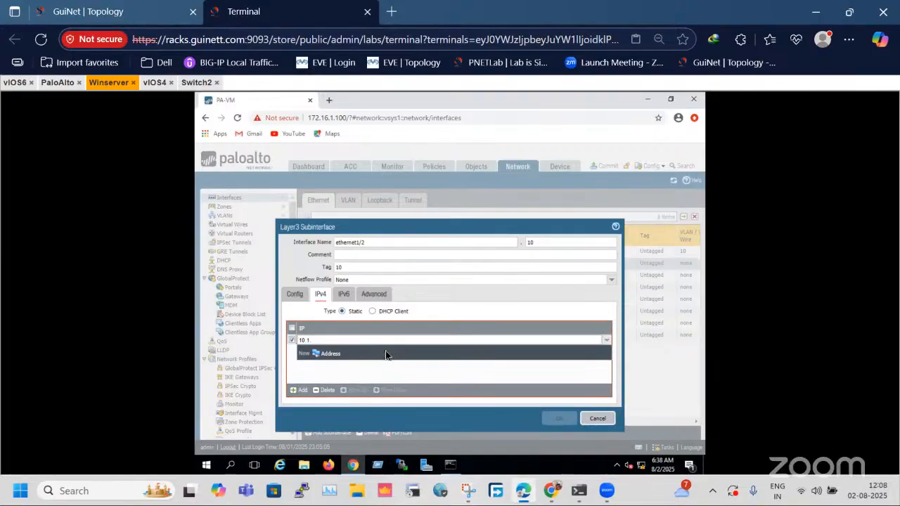
pyautogui.write('1.100')
pyautogui.write('/24')
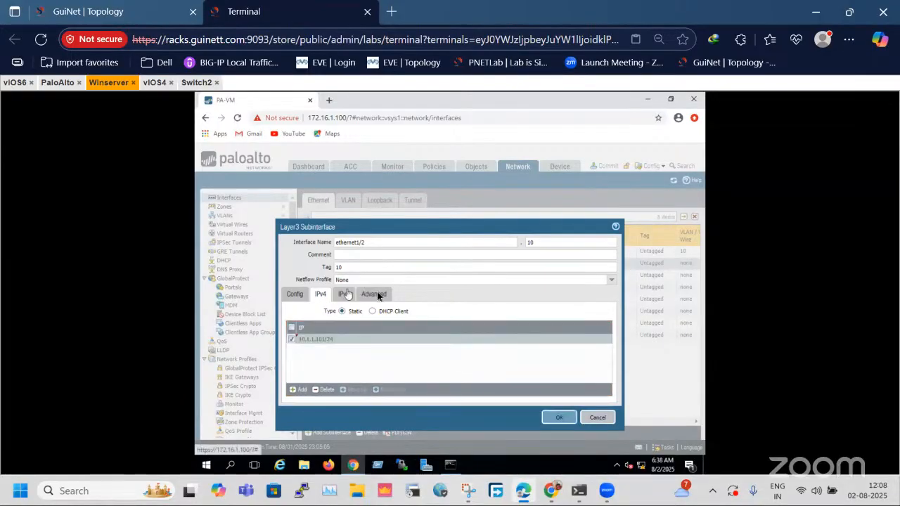
# Apply the mgmt management profile to subinterface ethernet1/2.10 and save it.
pyautogui.click(377, 294)
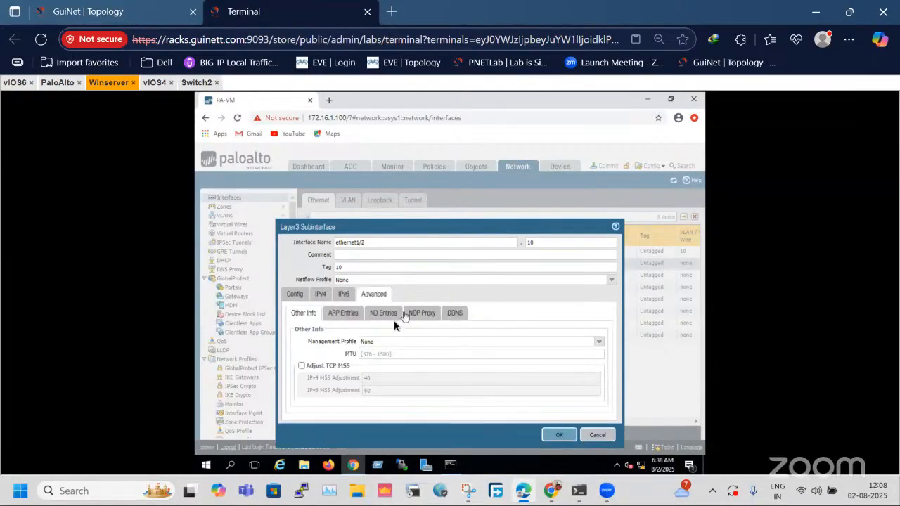
pyautogui.click(599, 342)
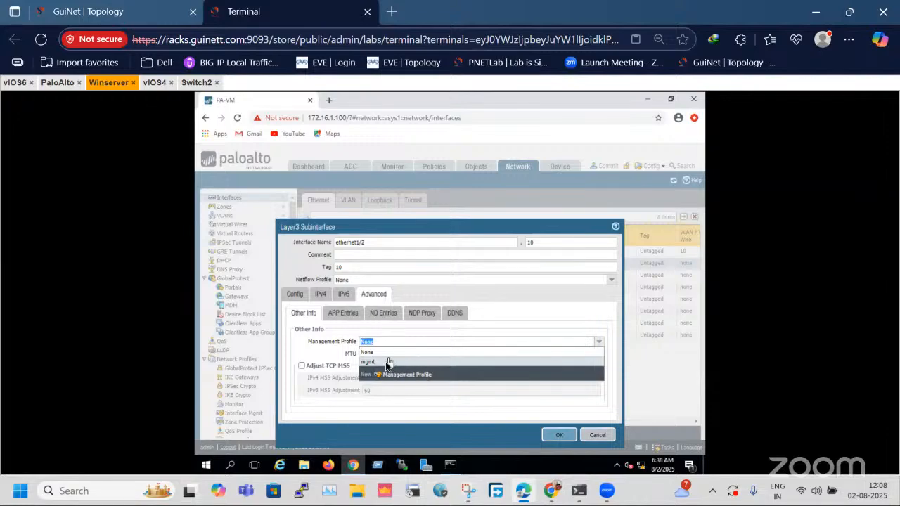
pyautogui.click(594, 362)
pyautogui.click(572, 438)
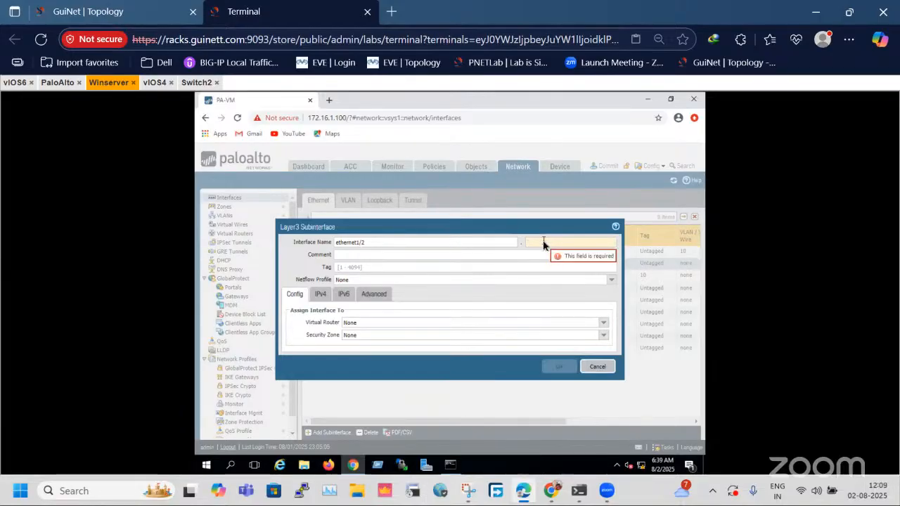
# Number the second Layer3 subinterface of ethernet1/2 as 20 and give it VLAN tag 20.
pyautogui.write('20')
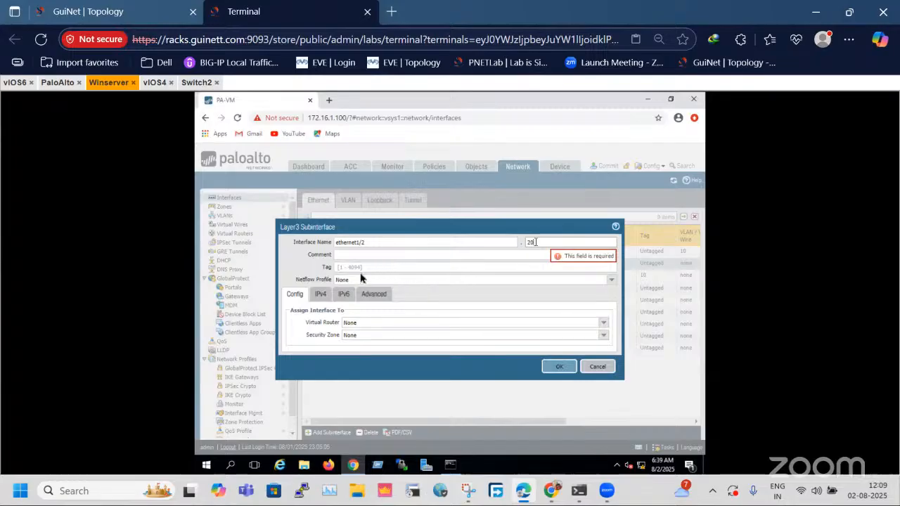
pyautogui.click(355, 269)
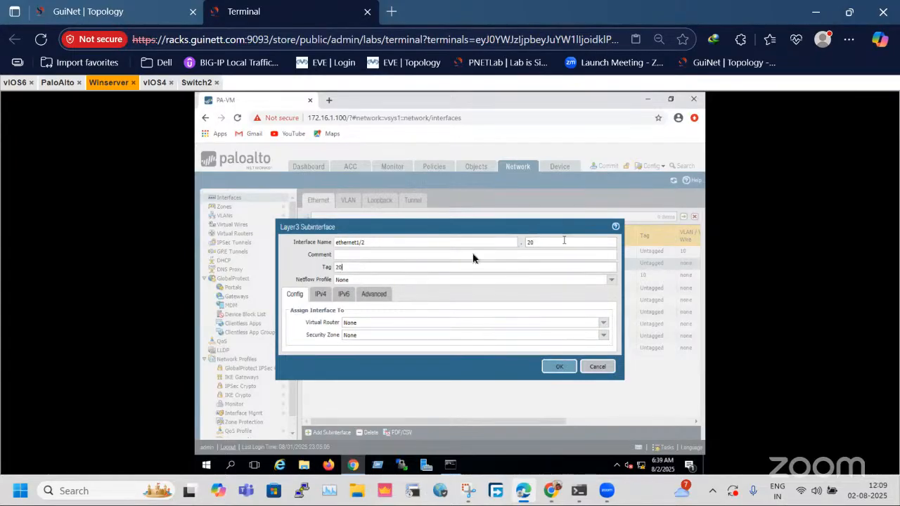
pyautogui.doubleClick(337, 268)
# Assign subinterface ethernet1/2.20 to the default virtual router and the L3-Trust security zone, and save it.
pyautogui.click(611, 324)
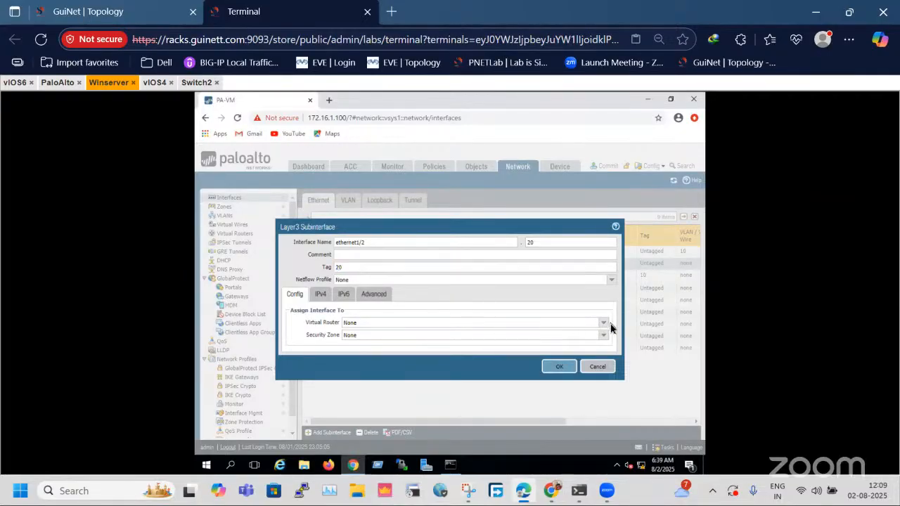
pyautogui.click(603, 323)
pyautogui.click(362, 335)
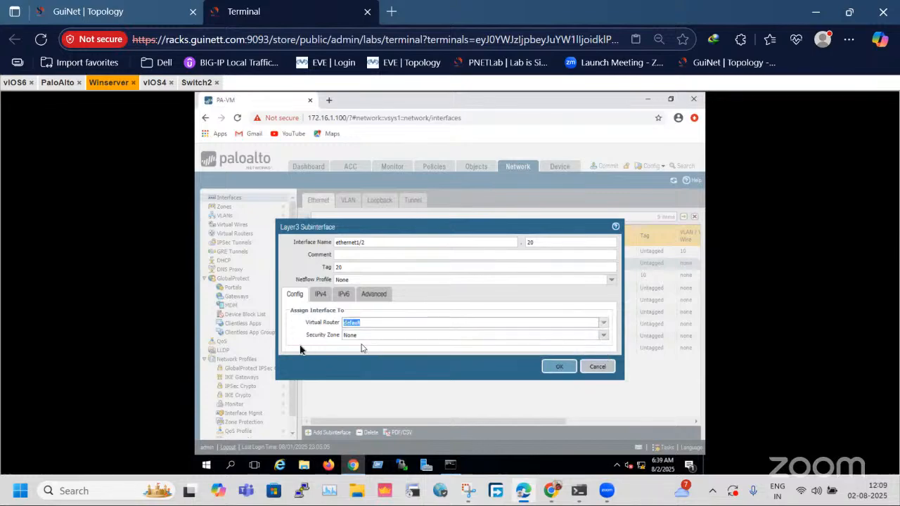
pyautogui.click(603, 336)
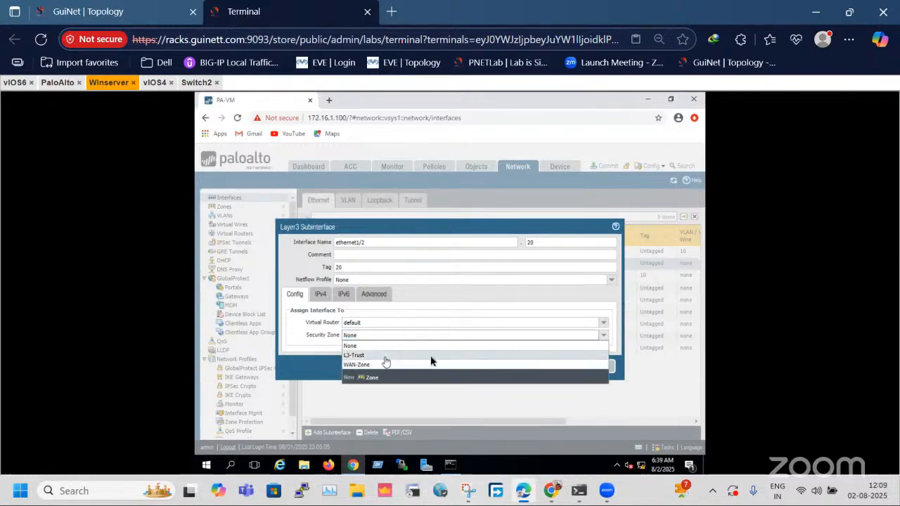
pyautogui.click(394, 355)
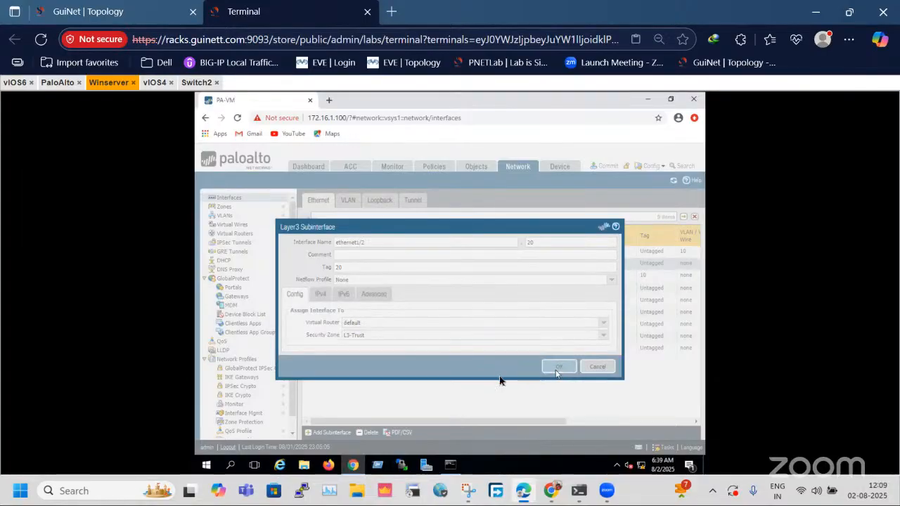
pyautogui.click(556, 368)
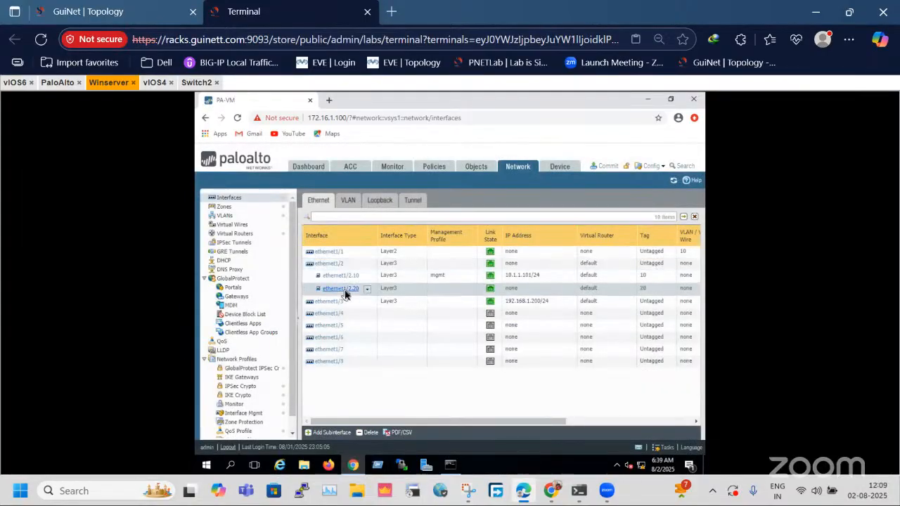
# Add the static IPv4 address 20.1.1.101/24 to subinterface ethernet1/2.20.
pyautogui.click(343, 289)
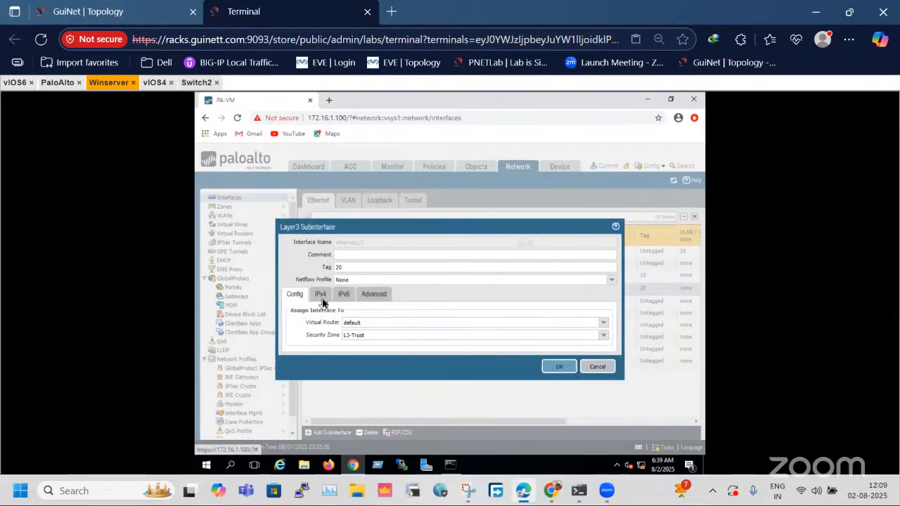
pyautogui.click(321, 294)
pyautogui.click(149, 9)
pyautogui.moveTo(451, 380)
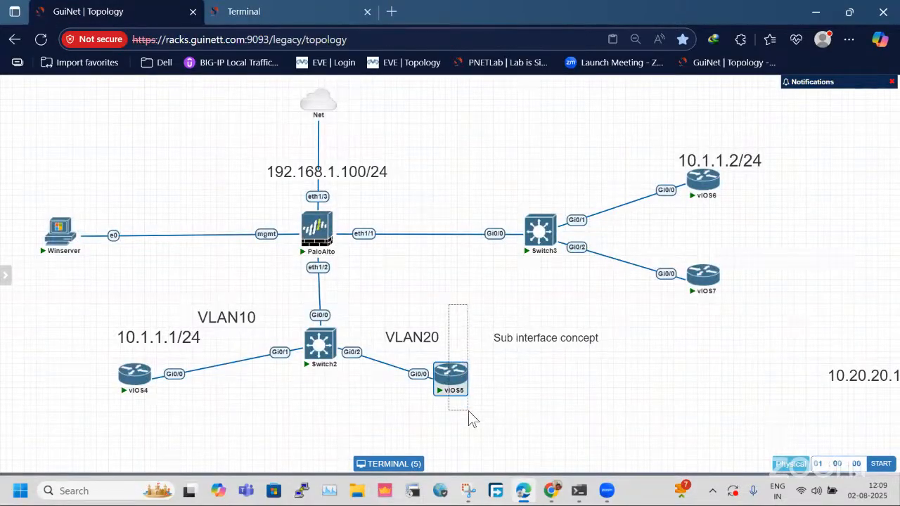
pyautogui.moveTo(396, 303); pyautogui.dragTo(486, 433)
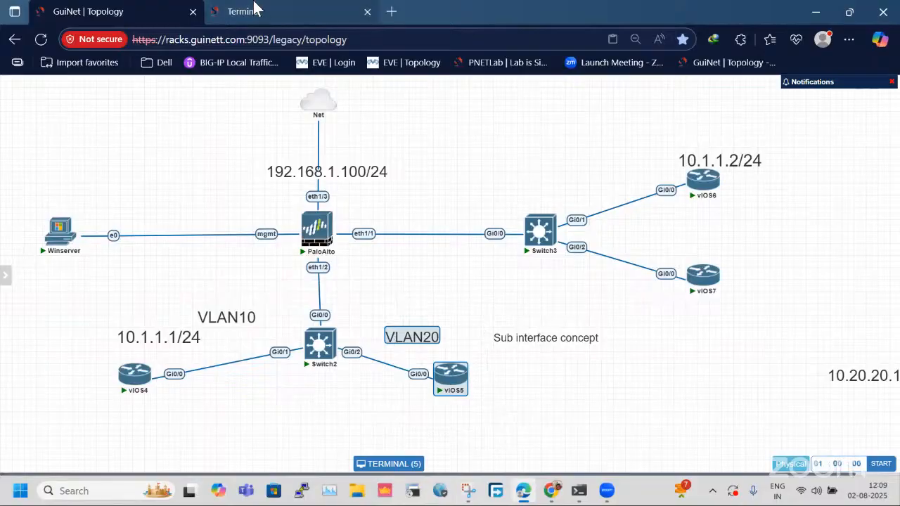
pyautogui.click(243, 11)
pyautogui.click(298, 390)
pyautogui.write('20.1')
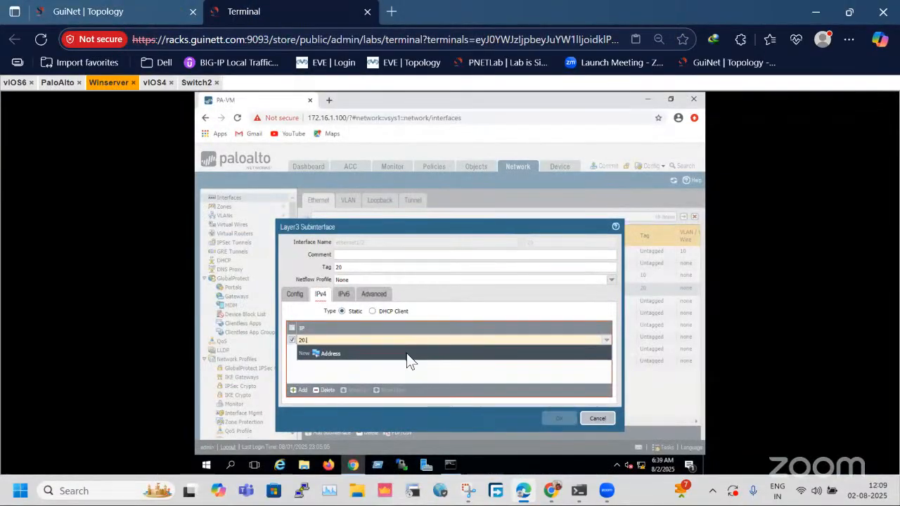
pyautogui.write('.1.1')
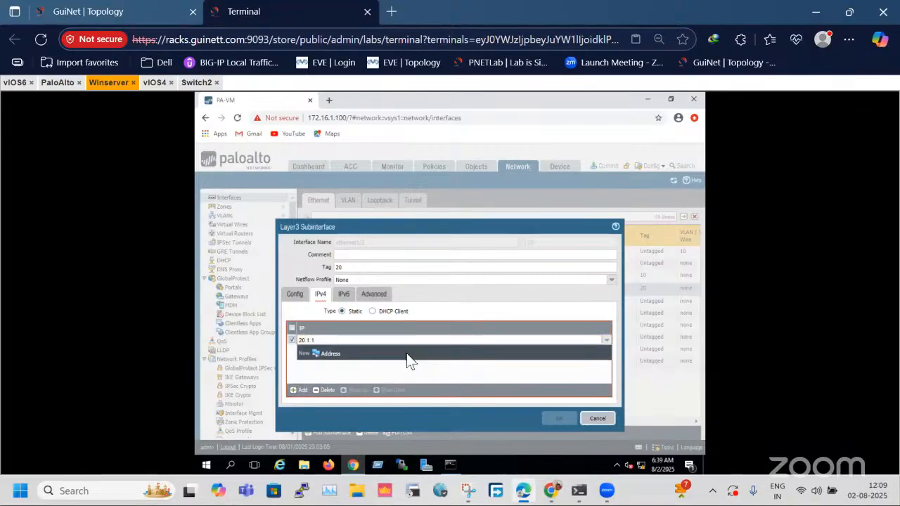
pyautogui.write('01/24')
pyautogui.click(395, 364)
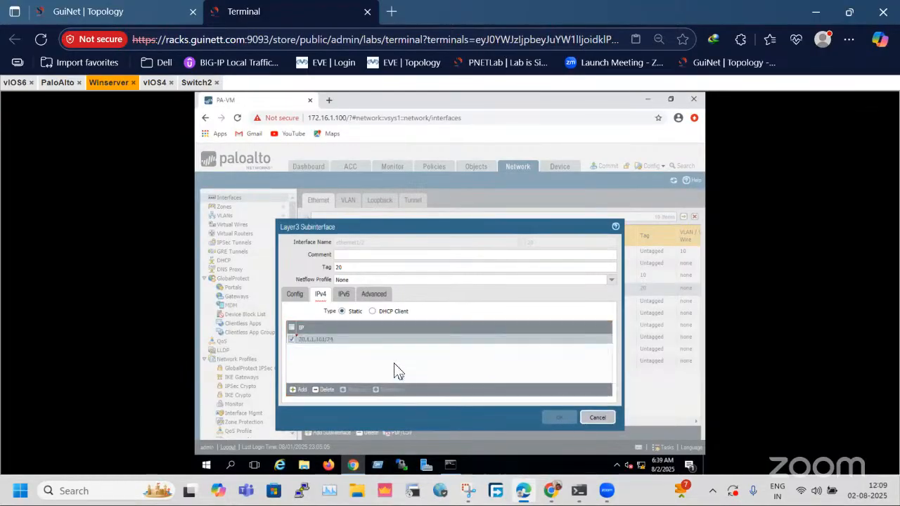
# Apply the mgmt management profile to subinterface ethernet1/2.20 and save it.
pyautogui.click(372, 292)
pyautogui.click(598, 342)
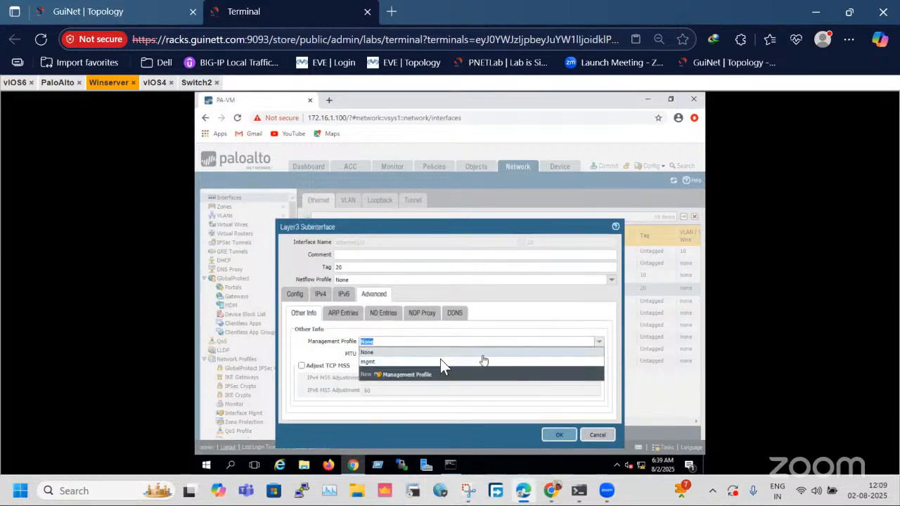
pyautogui.click(401, 362)
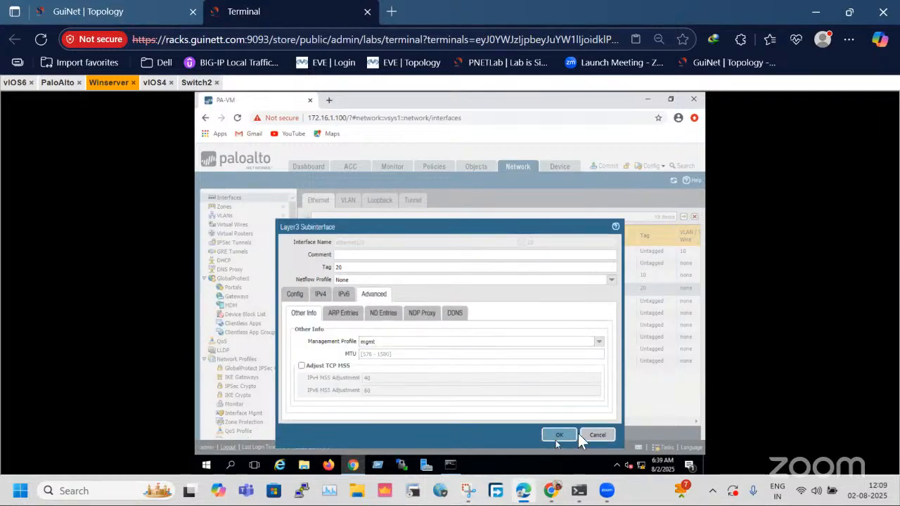
pyautogui.click(557, 436)
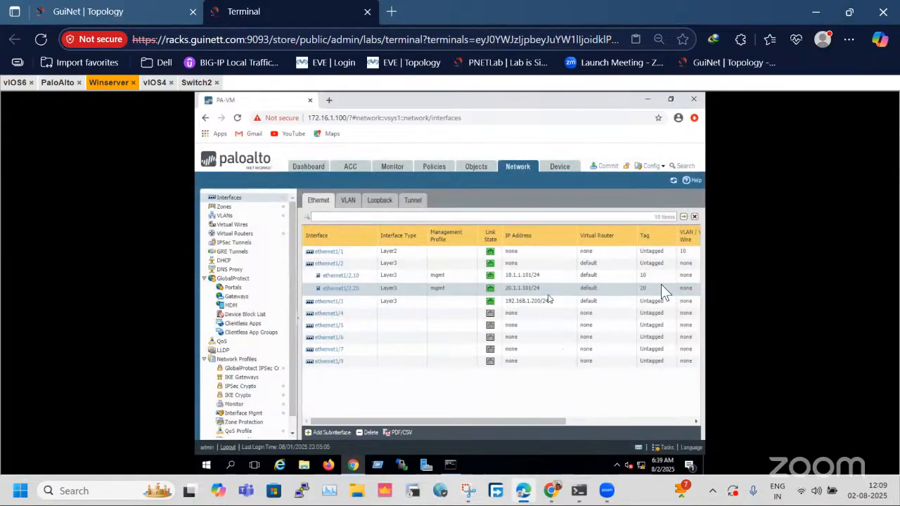
# Review the router and zone assignment of subinterface ethernet1/2.20 and the firewall's security policy rules.
pyautogui.click(665, 277)
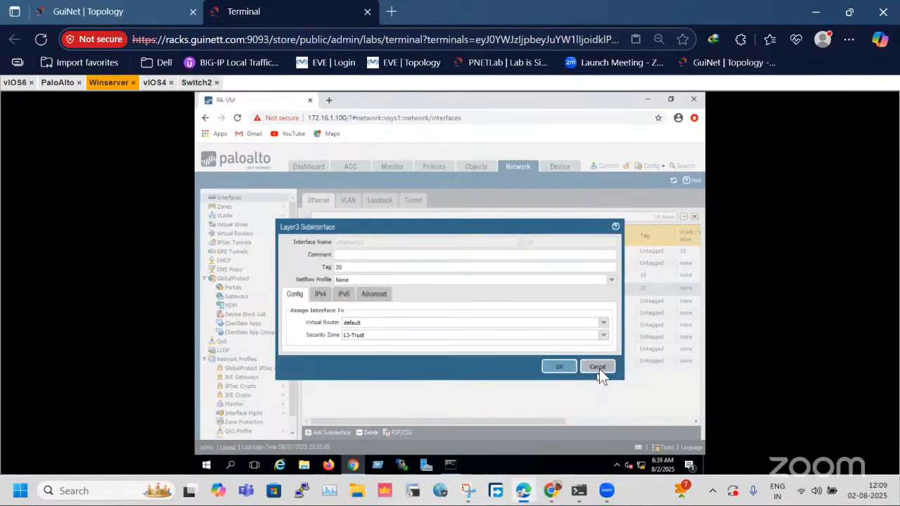
pyautogui.click(598, 367)
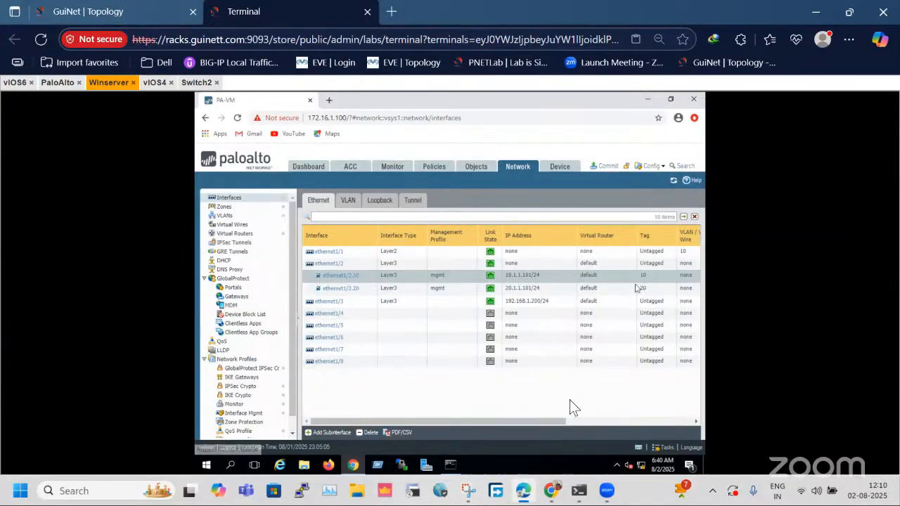
pyautogui.click(622, 422)
pyautogui.moveTo(622, 423); pyautogui.dragTo(401, 423)
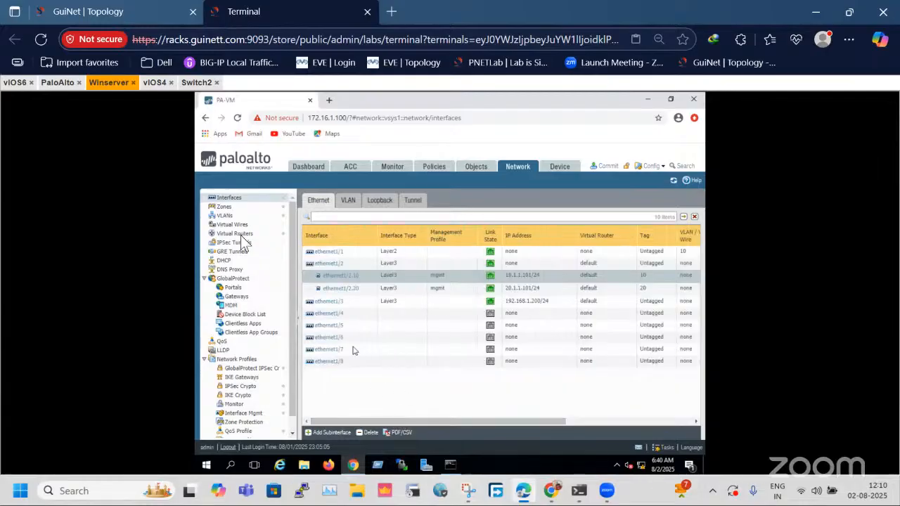
pyautogui.click(436, 175)
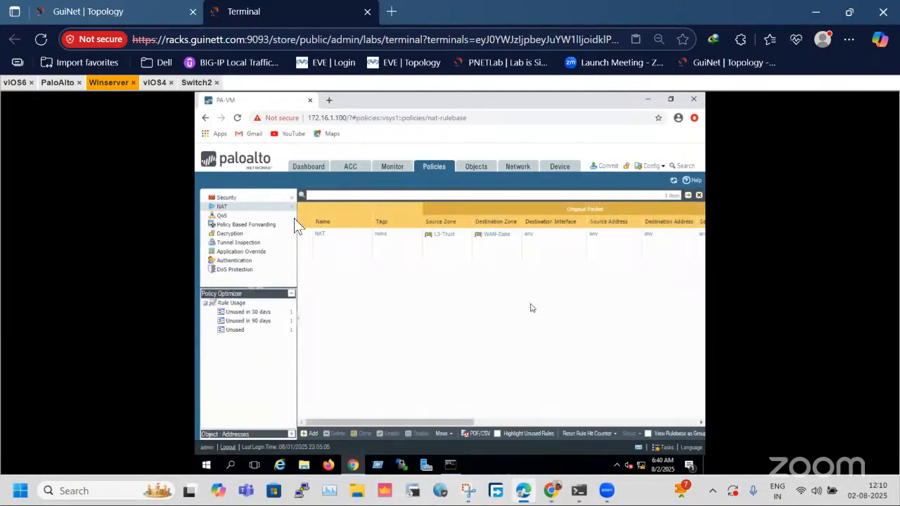
pyautogui.click(226, 197)
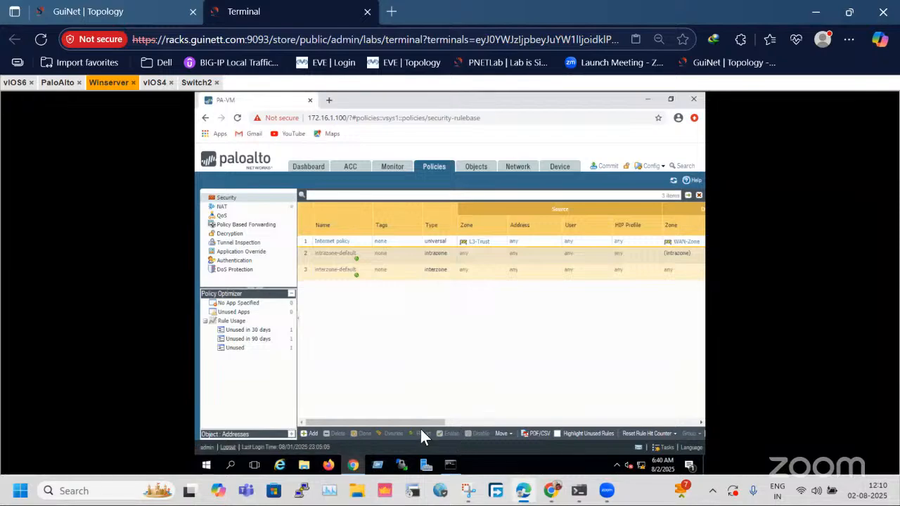
pyautogui.moveTo(418, 421); pyautogui.dragTo(327, 424)
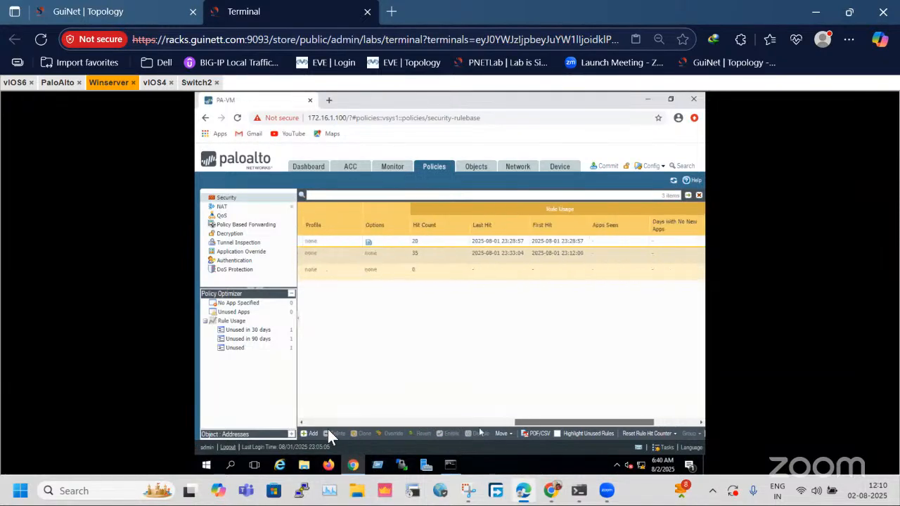
pyautogui.click(607, 166)
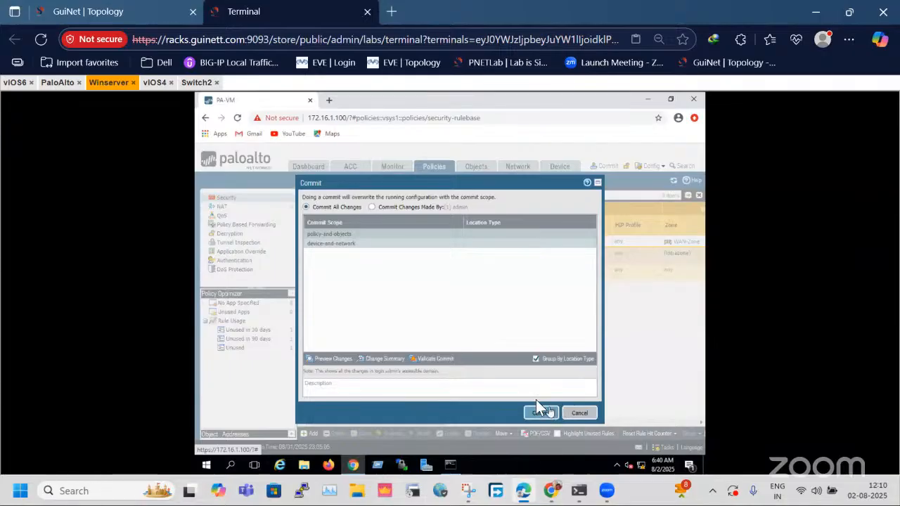
pyautogui.click(395, 208)
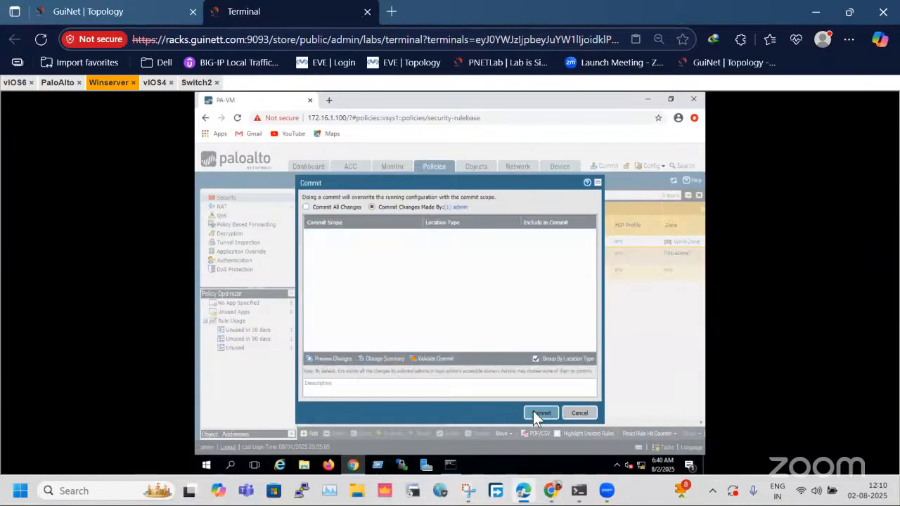
pyautogui.click(584, 414)
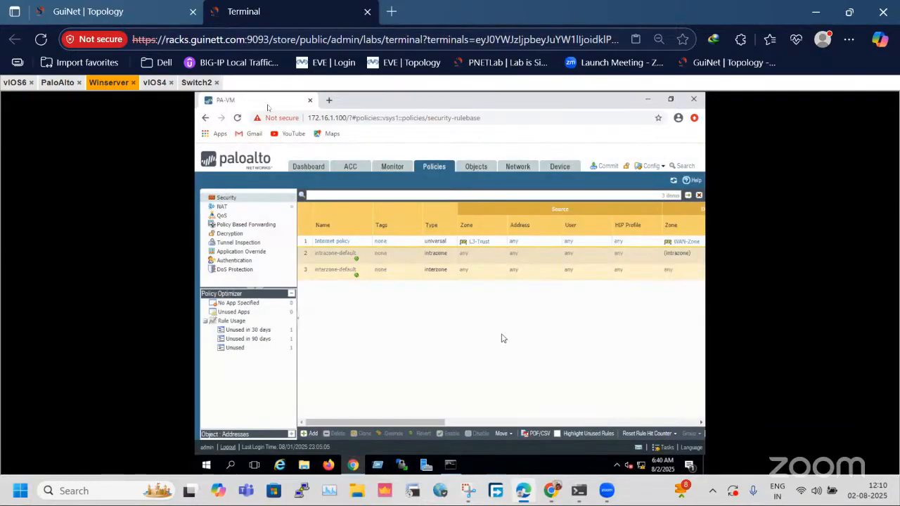
# Open the vIOS5 console from the topology and decline the initial configuration dialog with no.
pyautogui.click(106, 12)
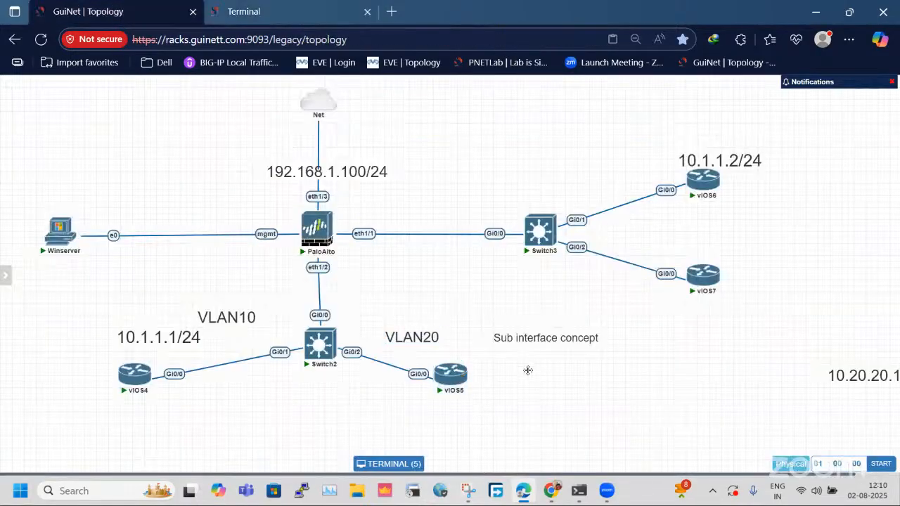
pyautogui.click(442, 379)
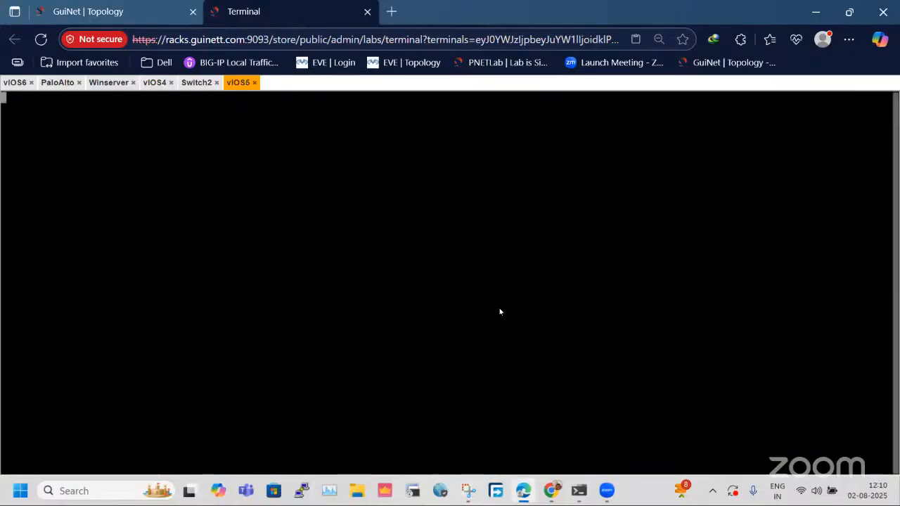
pyautogui.click(254, 83)
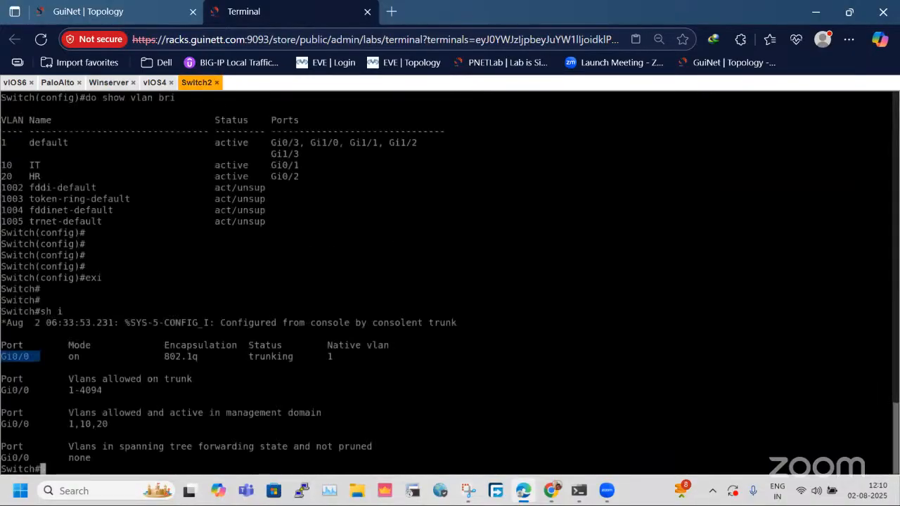
pyautogui.click(106, 11)
pyautogui.click(460, 374)
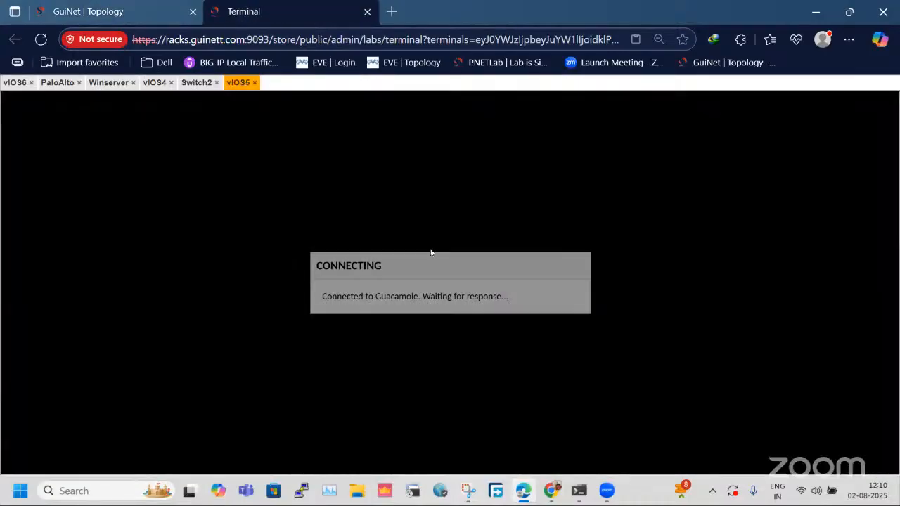
pyautogui.write('no')
pyautogui.press('Return')
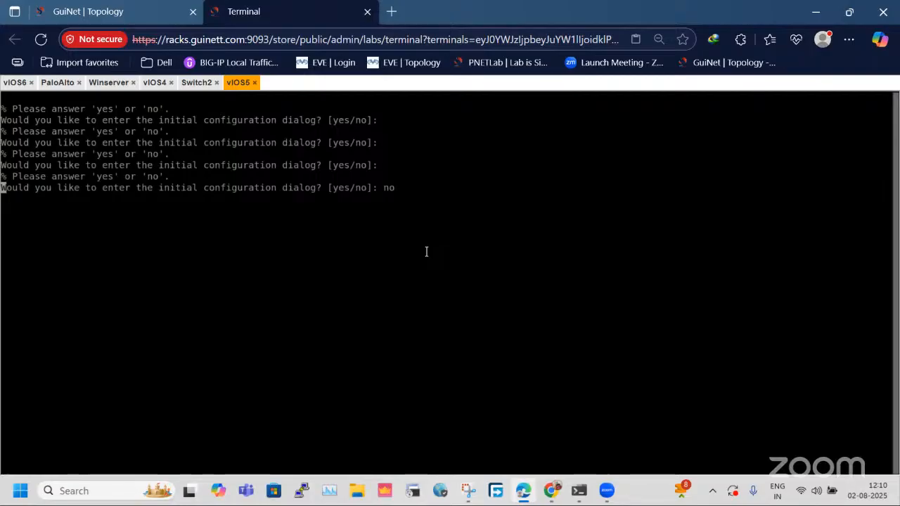
# On the Winserver session, check the firewall's commit history in Task Manager and the scope of the pending commit.
pyautogui.click(147, 8)
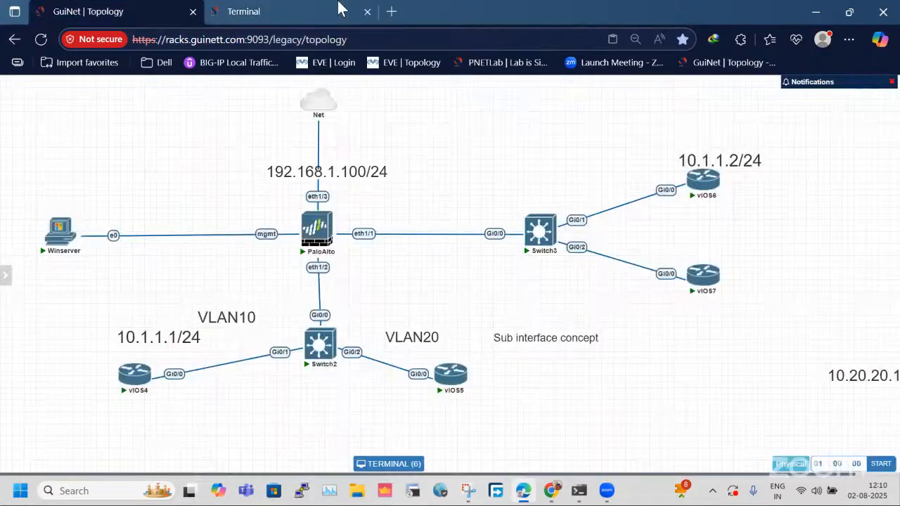
pyautogui.click(239, 10)
pyautogui.click(109, 82)
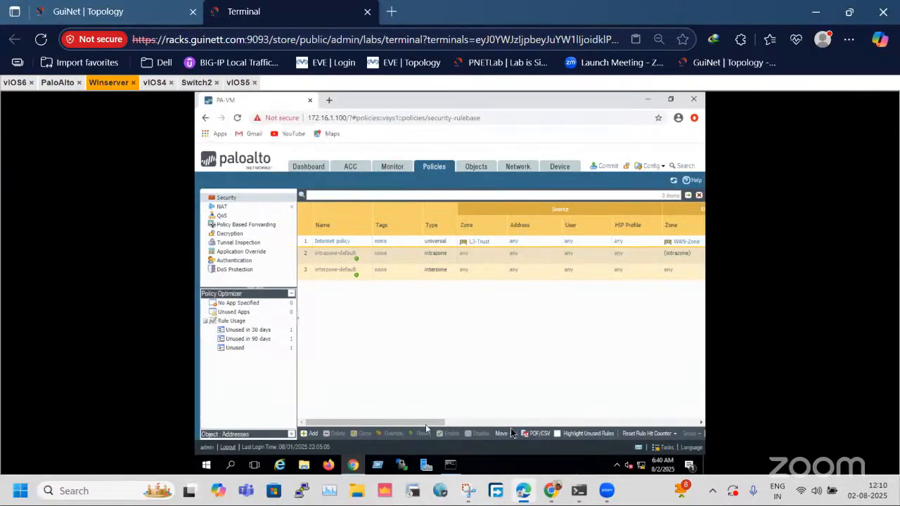
pyautogui.click(622, 422)
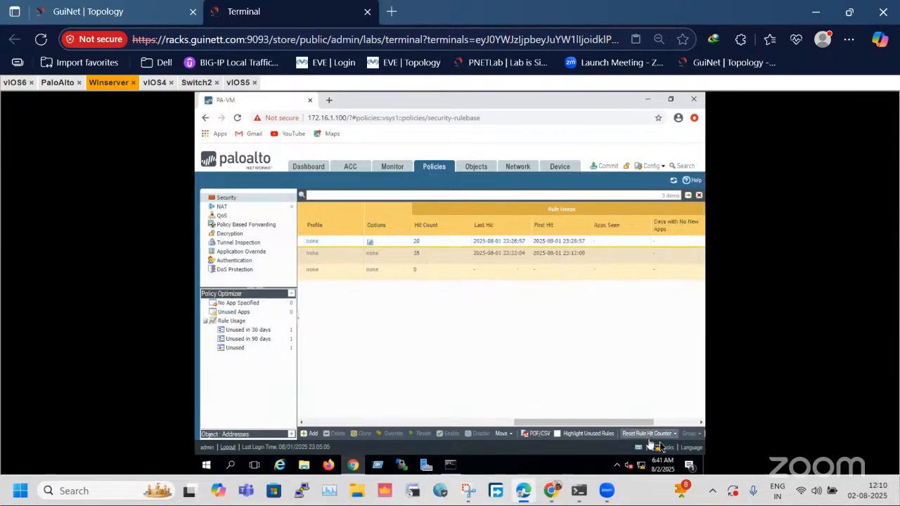
pyautogui.click(663, 448)
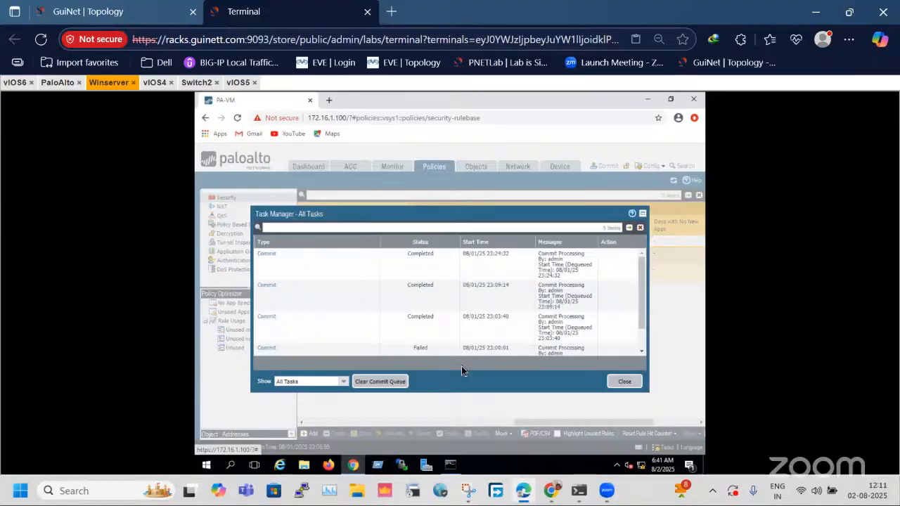
pyautogui.click(627, 386)
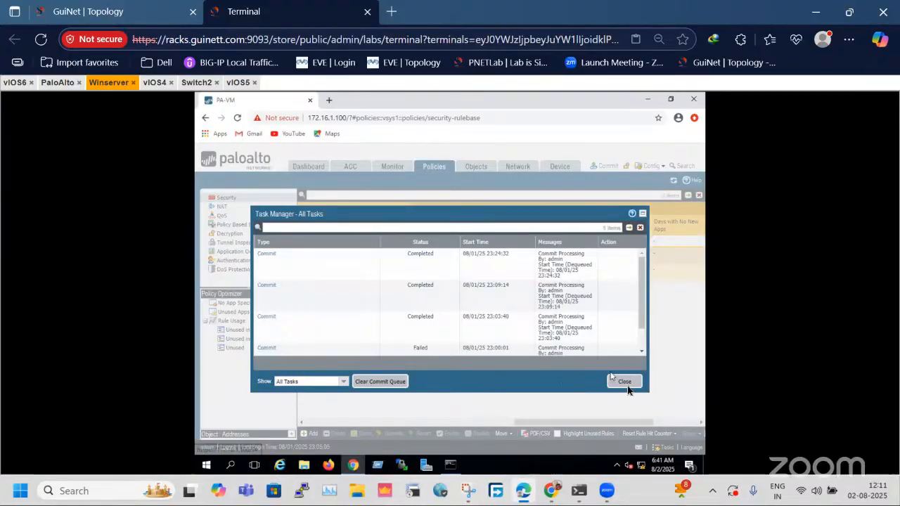
pyautogui.click(609, 168)
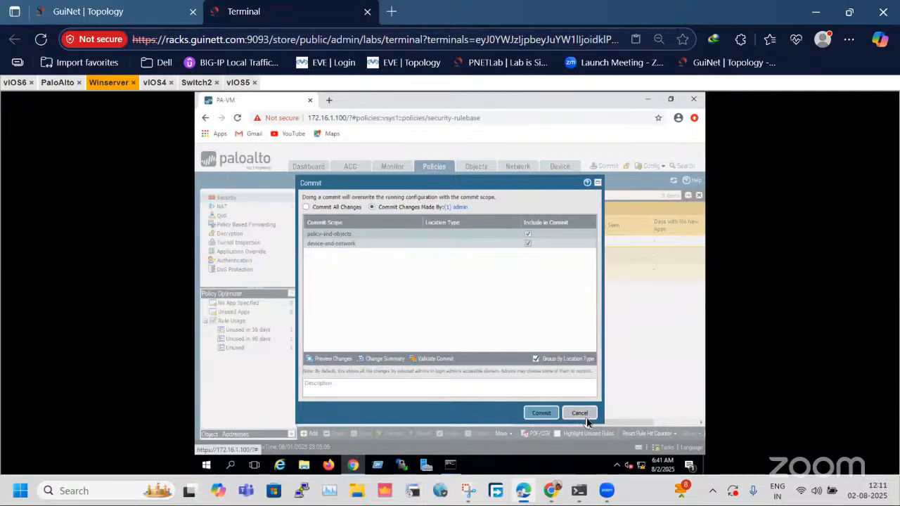
pyautogui.click(581, 419)
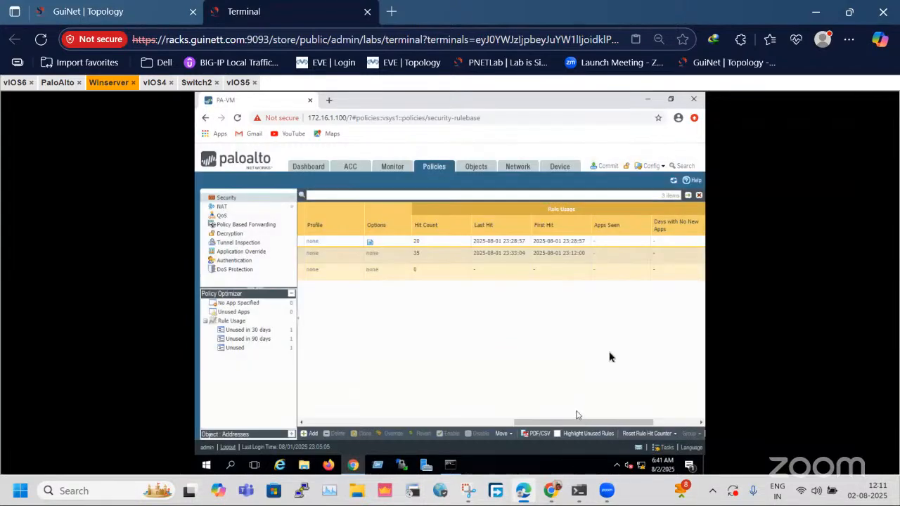
# Check the vIOS5 console, and move the vIOS5 node slightly farther from Switch2 on the topology.
pyautogui.click(237, 82)
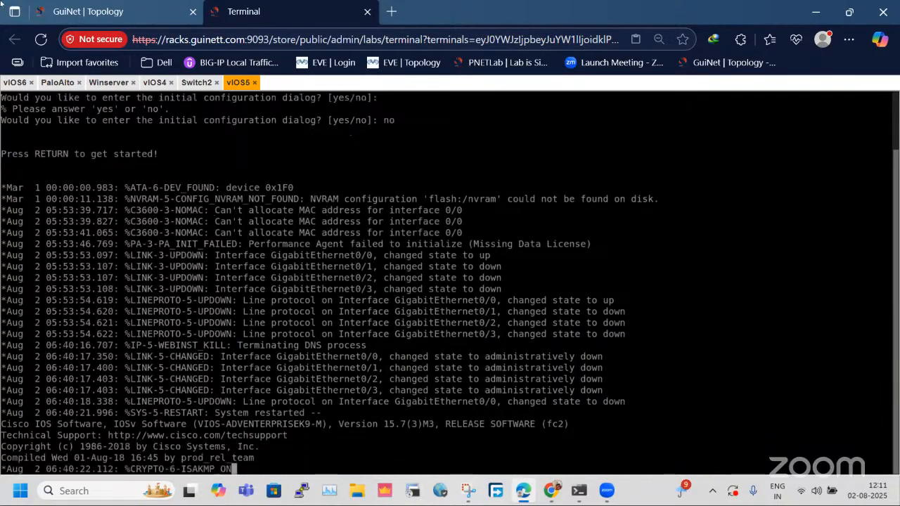
pyautogui.click(92, 7)
pyautogui.moveTo(475, 383); pyautogui.dragTo(483, 378)
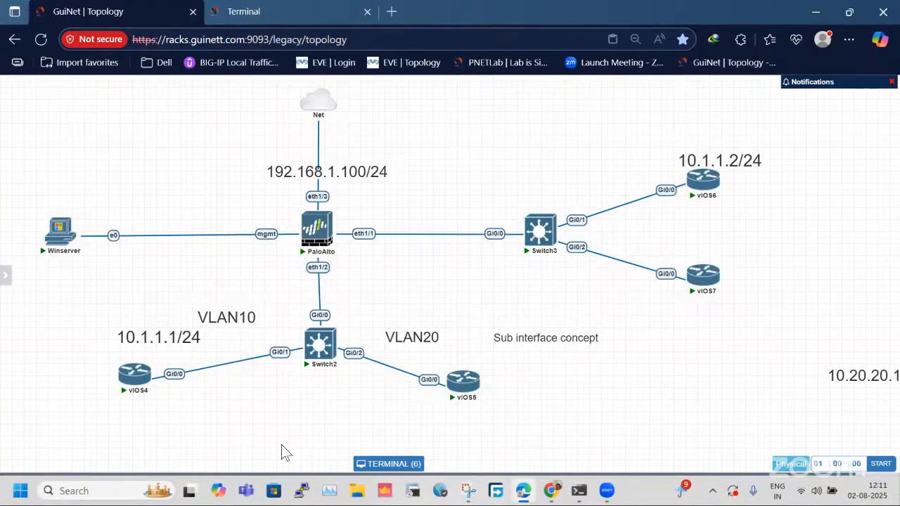
# Duplicate the 10.1.1.1/24 label, change the copy to 10.1.1.101/24 and place it just below the PaloAlto mgmt link.
pyautogui.rightClick(191, 341)
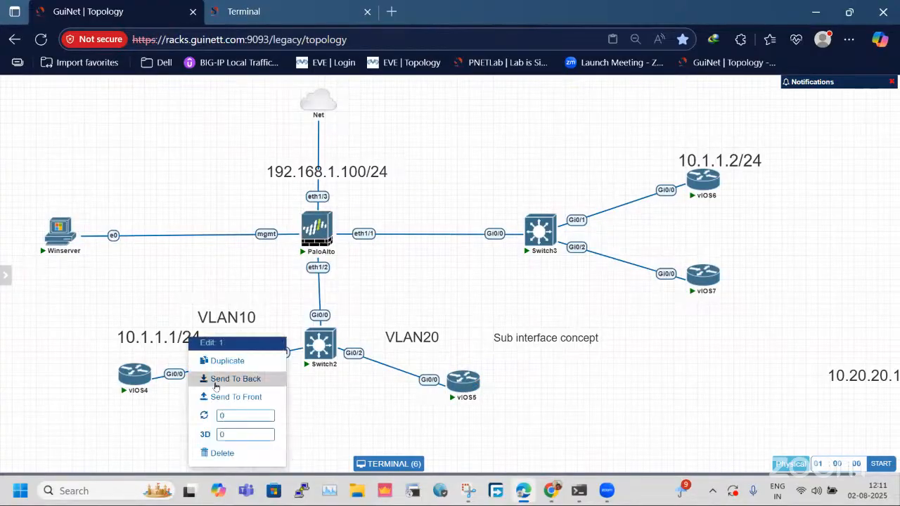
pyautogui.click(226, 360)
pyautogui.moveTo(176, 395); pyautogui.dragTo(261, 260)
pyautogui.doubleClick(260, 260)
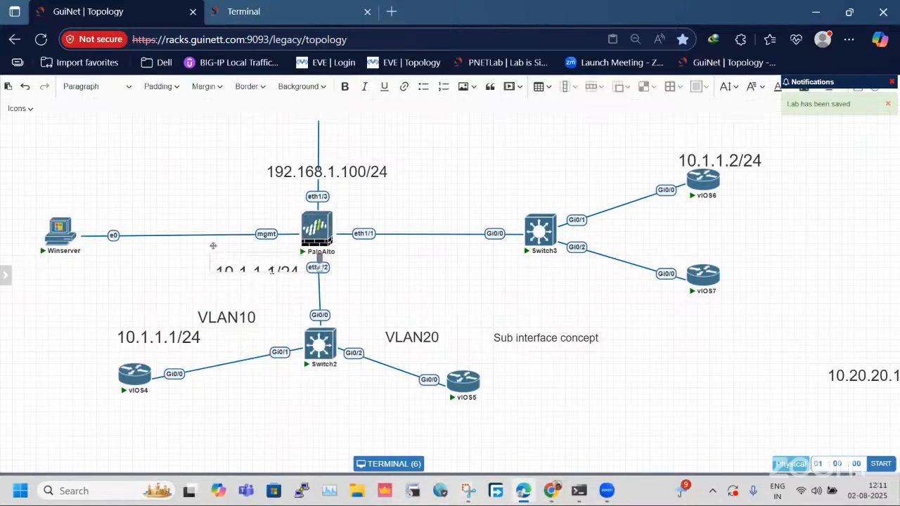
pyautogui.write('01')
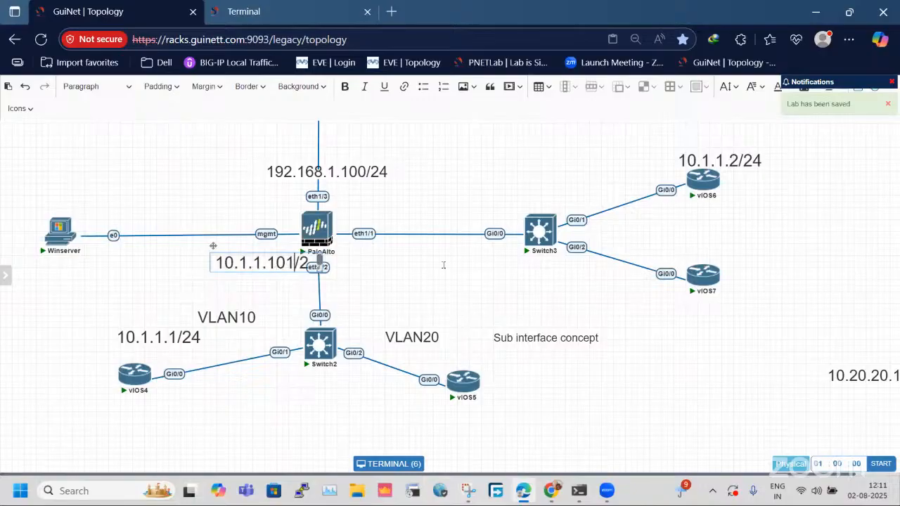
pyautogui.click(515, 311)
pyautogui.moveTo(284, 258); pyautogui.dragTo(253, 258)
# Duplicate the 10.1.1.101/24 label, change the copy to 20.1.1.101/24 and place it just below the PaloAlto eth1/1 link, level with the original.
pyautogui.rightClick(254, 258)
pyautogui.click(284, 284)
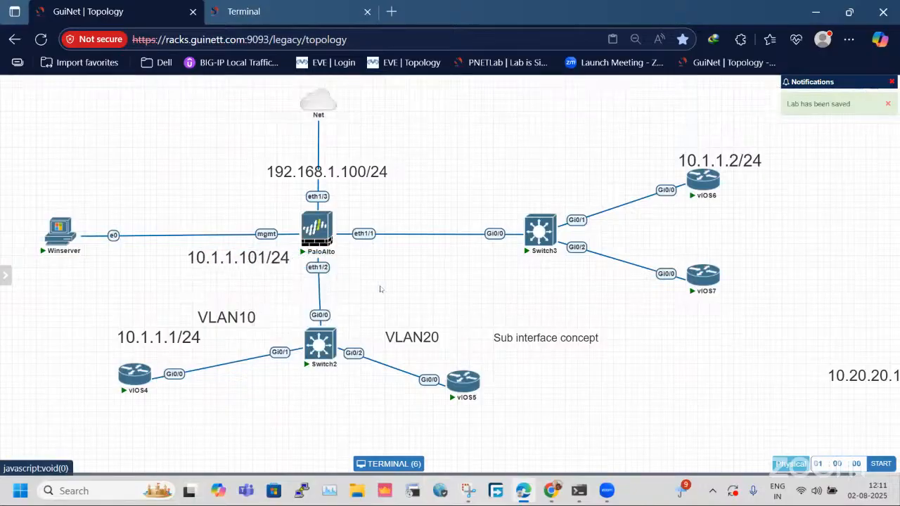
pyautogui.moveTo(270, 306); pyautogui.dragTo(410, 257)
pyautogui.doubleClick(410, 257)
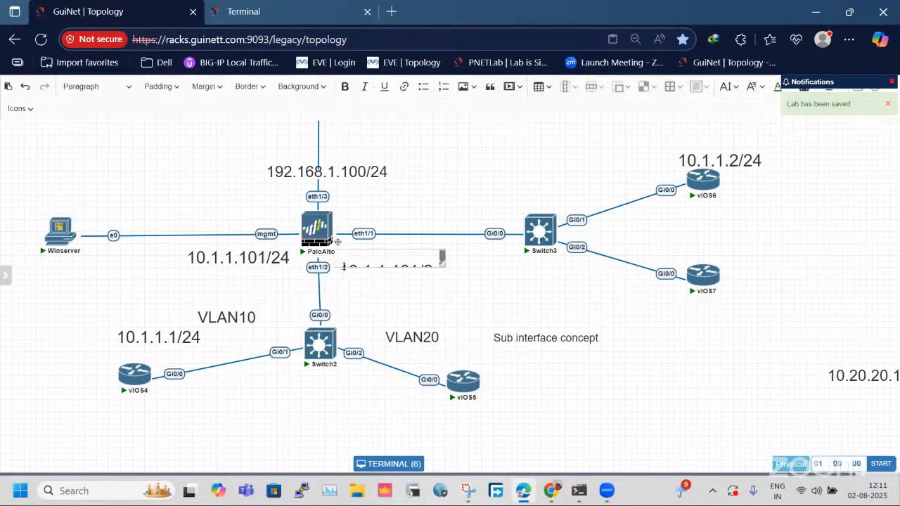
pyautogui.doubleClick(358, 260)
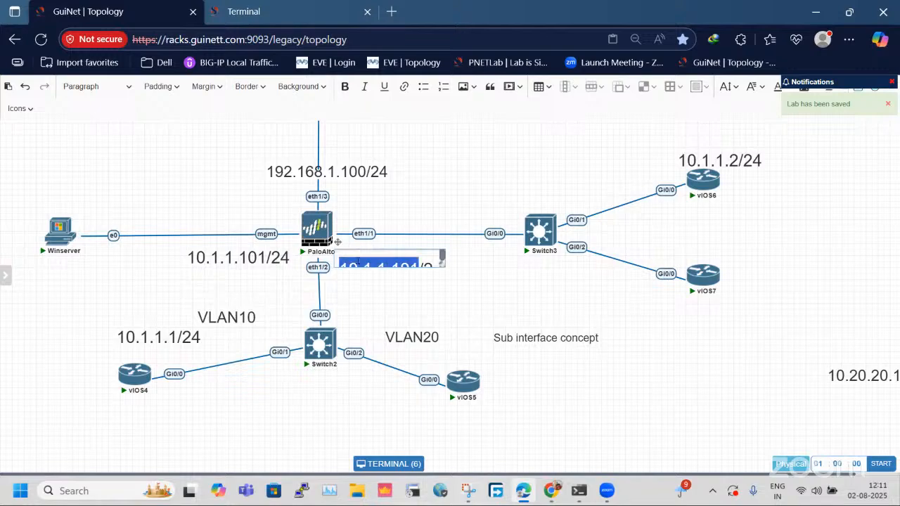
pyautogui.press('Right')
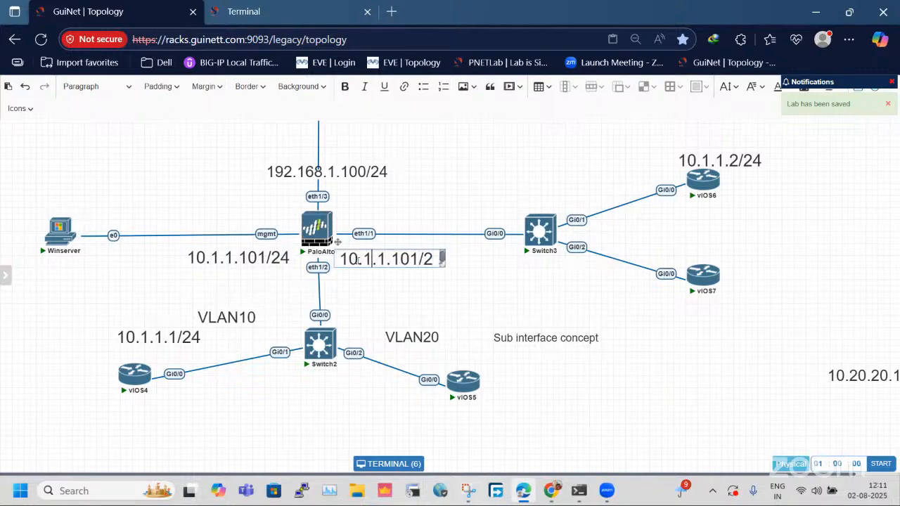
pyautogui.press('BackSpace')
pyautogui.write('2')
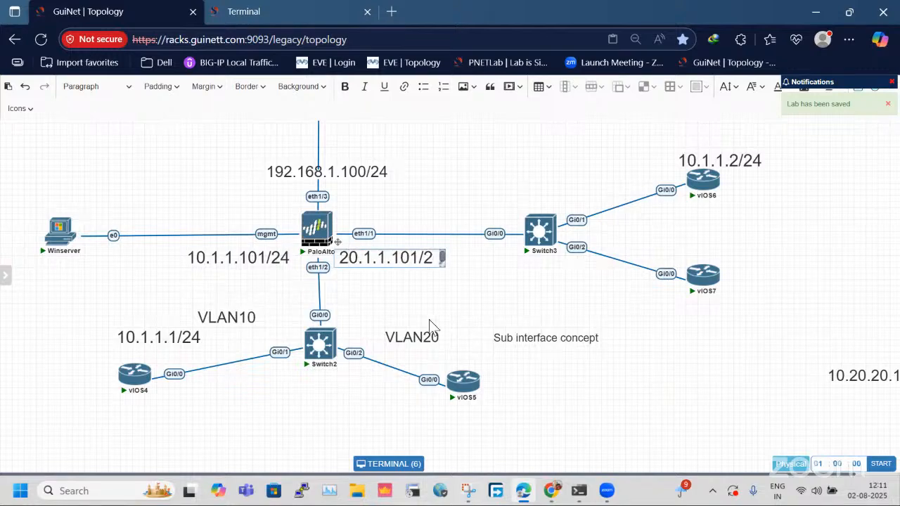
pyautogui.click(482, 296)
pyautogui.moveTo(411, 258); pyautogui.dragTo(414, 254)
pyautogui.moveTo(255, 258); pyautogui.dragTo(255, 257)
pyautogui.moveTo(52, 318); pyautogui.dragTo(190, 437)
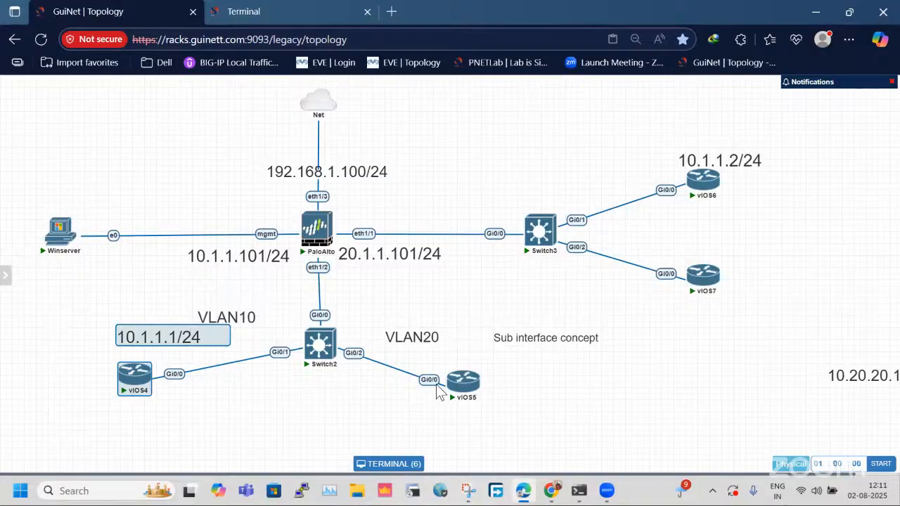
pyautogui.moveTo(376, 300); pyautogui.dragTo(568, 433)
pyautogui.click(538, 422)
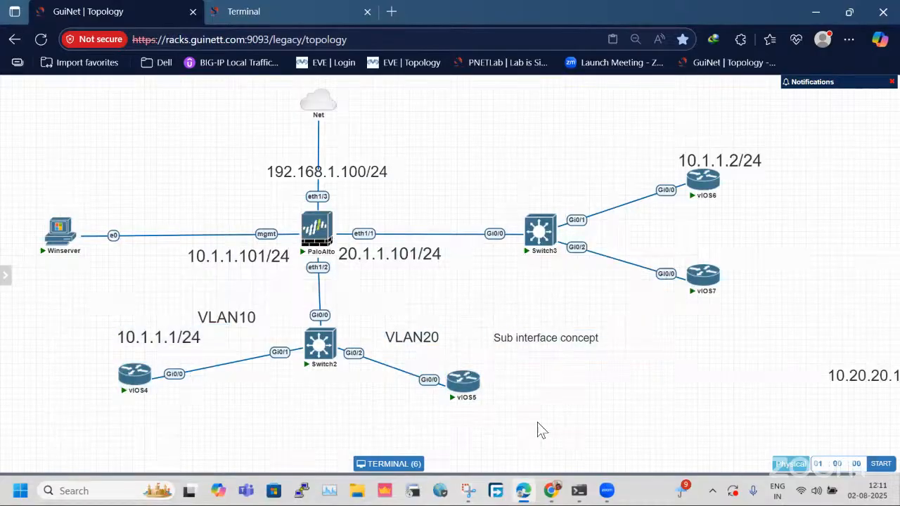
# Open the vIOS4 console from the topology and enter global configuration mode with en and config t.
pyautogui.click(134, 374)
pyautogui.press('Return')
pyautogui.press('Return')
pyautogui.press('Return')
pyautogui.press('Return')
pyautogui.press('Return')
pyautogui.press('Return')
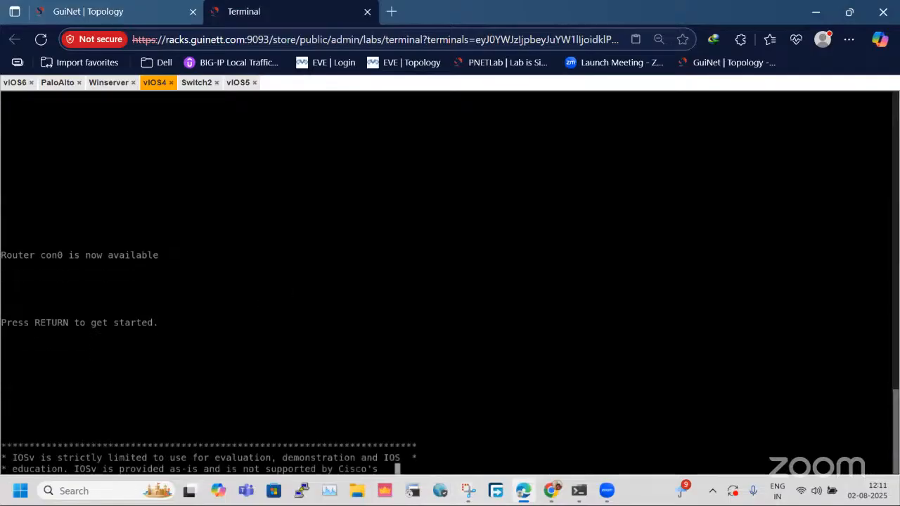
pyautogui.write('er>e')
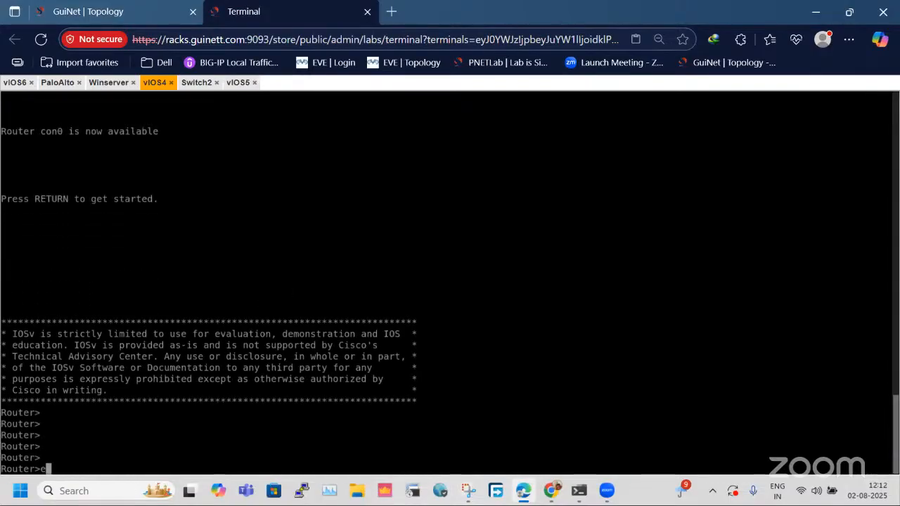
pyautogui.write('n')
pyautogui.press('Return')
pyautogui.write('cofnig t')
pyautogui.press('Return')
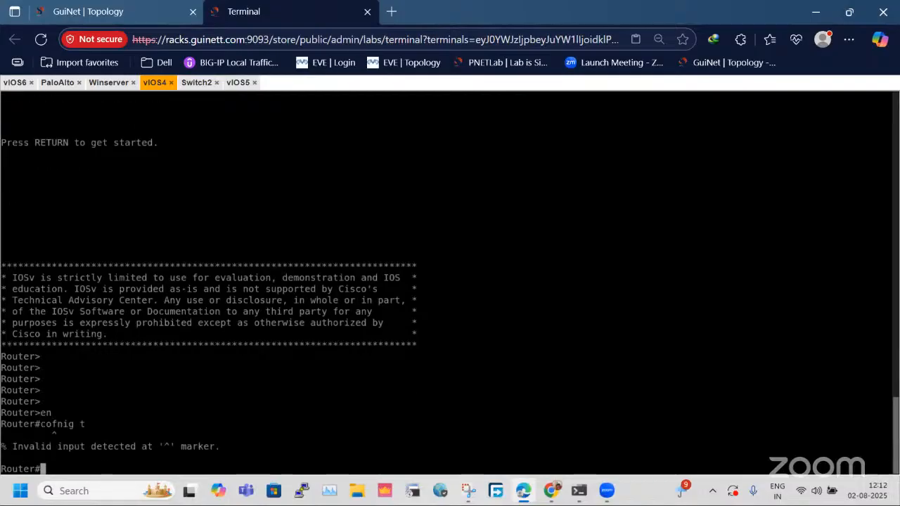
pyautogui.write('config t')
pyautogui.press('Return')
# Add a default route on vIOS4 with ip route 0.0.0.0 0.0.0.0 10.1.1.101.
pyautogui.write('ip i')
pyautogui.press('BackSpace')
pyautogui.write('route 0.0.0.0 0.0.0.')
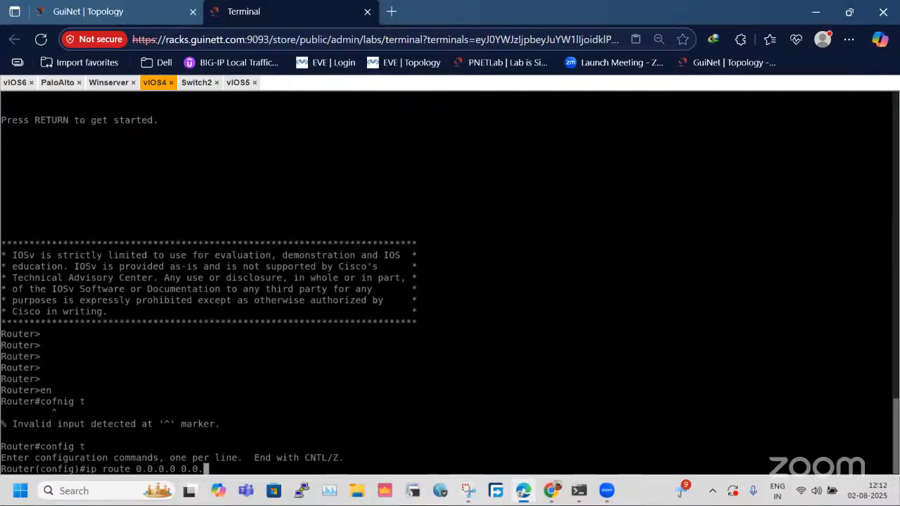
pyautogui.press('BackSpace')
pyautogui.write('\\.0')
pyautogui.press('BackSpace')
pyautogui.press('BackSpace')
pyautogui.press('BackSpace')
pyautogui.press('BackSpace')
pyautogui.write('.0 10.1.1.101')
pyautogui.press('Return')
# Display the vIOS4 routing table and save the router's configuration with do wr.
pyautogui.write('do s')
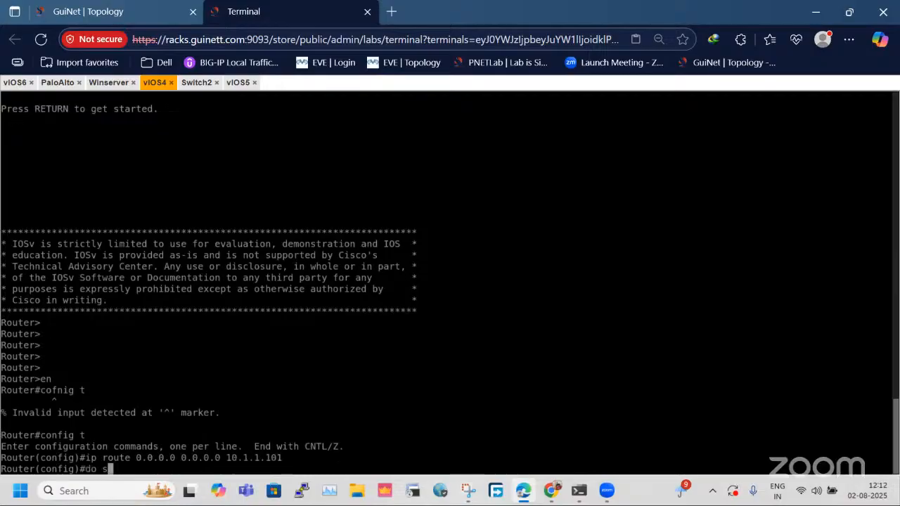
pyautogui.write('h ip rout')
pyautogui.press('Return')
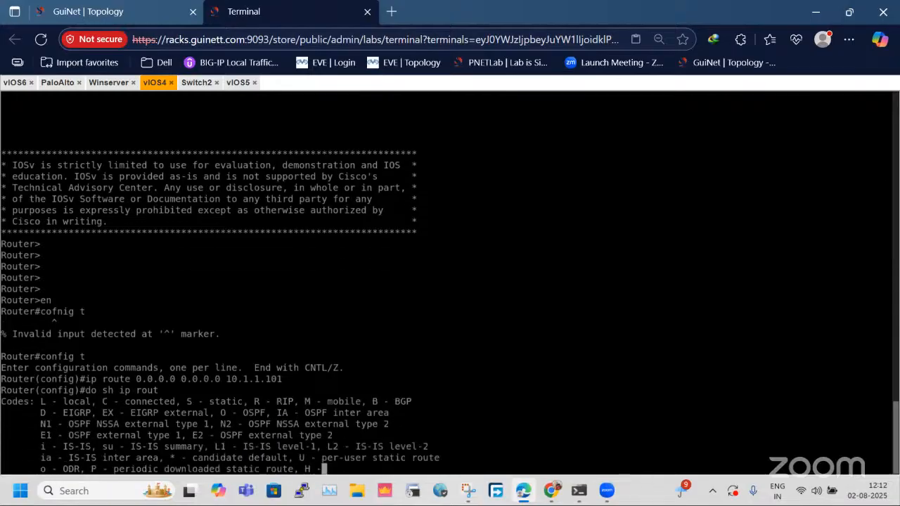
pyautogui.press('Return')
pyautogui.press('Return')
pyautogui.press('Return')
pyautogui.press('Return')
pyautogui.write('do wr')
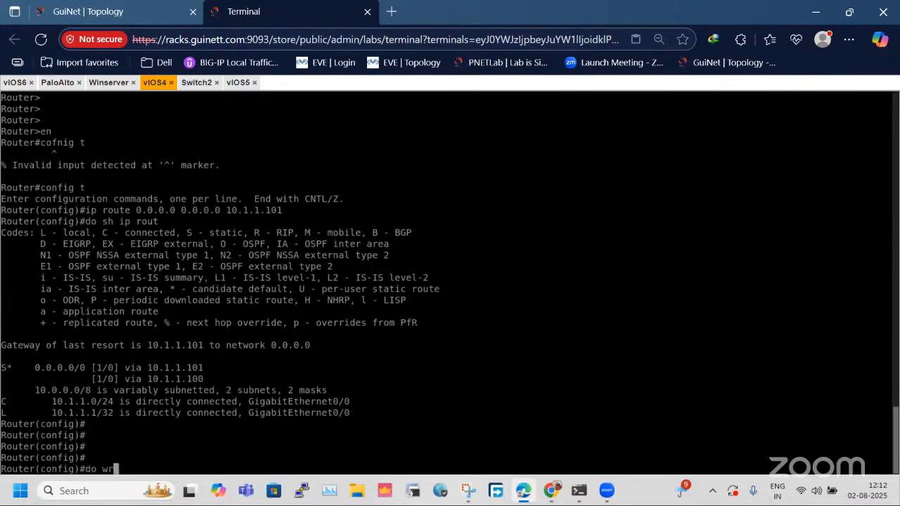
pyautogui.press('Return')
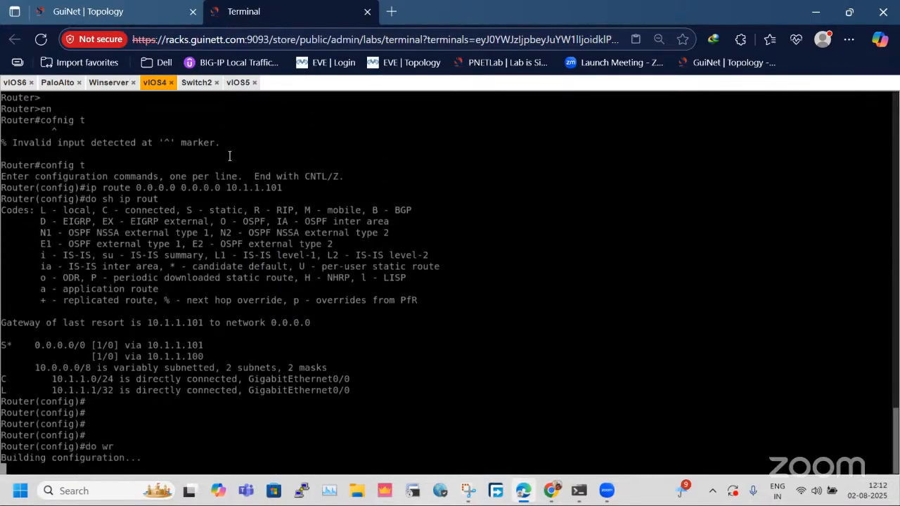
# Switch to the vIOS5 console and enter global configuration mode with en and config t.
pyautogui.click(237, 82)
pyautogui.moveTo(418, 367); pyautogui.dragTo(410, 357)
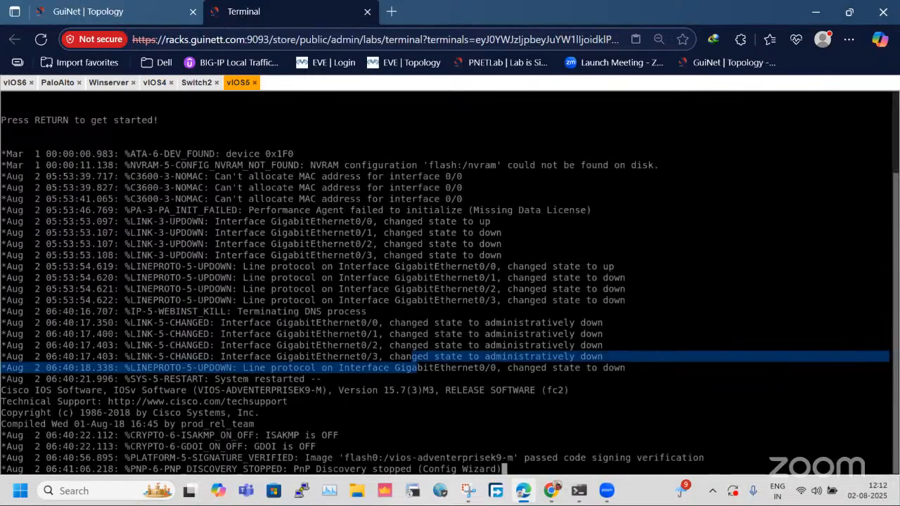
pyautogui.press('Return')
pyautogui.press('Return')
pyautogui.press('Return')
pyautogui.press('Return')
pyautogui.press('Return')
pyautogui.press('Return')
pyautogui.press('Return')
pyautogui.press('Return')
pyautogui.press('Return')
pyautogui.write('en')
pyautogui.press('Return')
pyautogui.write('config t')
pyautogui.press('Return')
# Enter interface configuration for gi0/0 on vIOS5, checking the interface name on the topology.
pyautogui.write('int gi')
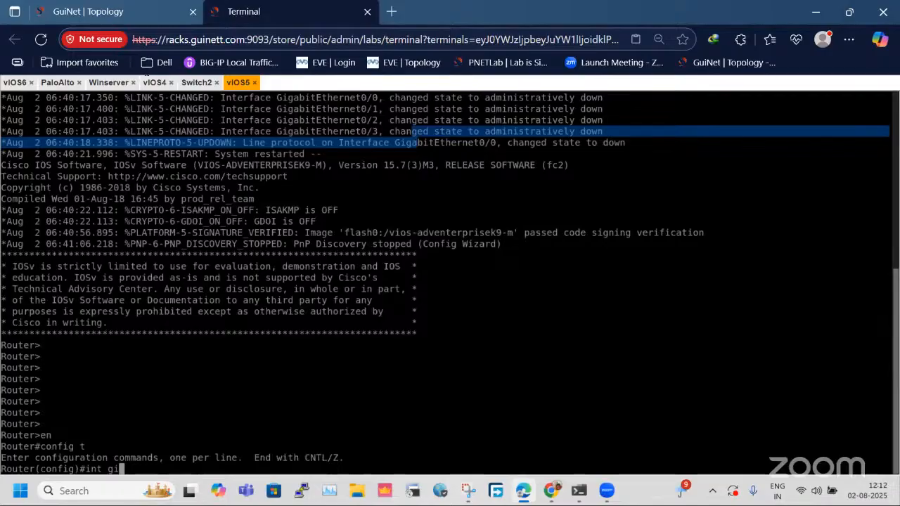
pyautogui.click(88, 11)
pyautogui.click(246, 11)
pyautogui.write('0')
pyautogui.press('Return')
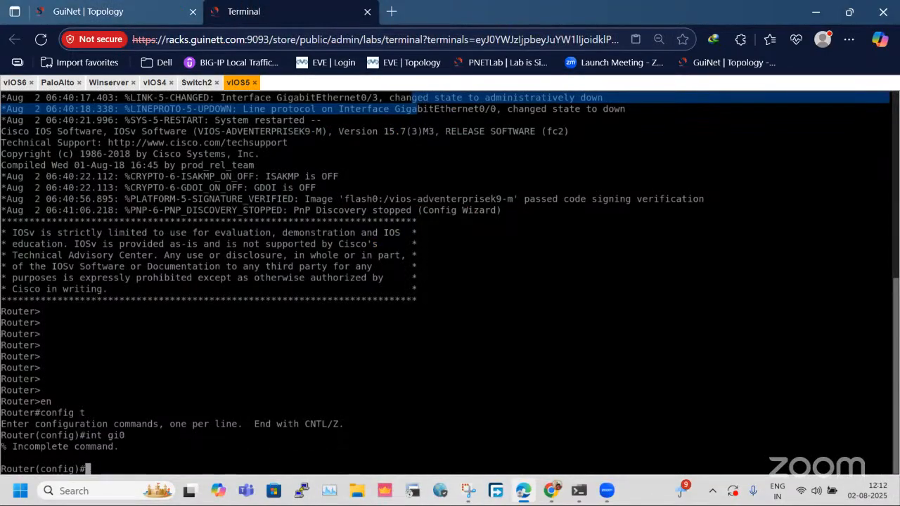
pyautogui.press('Up')
pyautogui.write('/0')
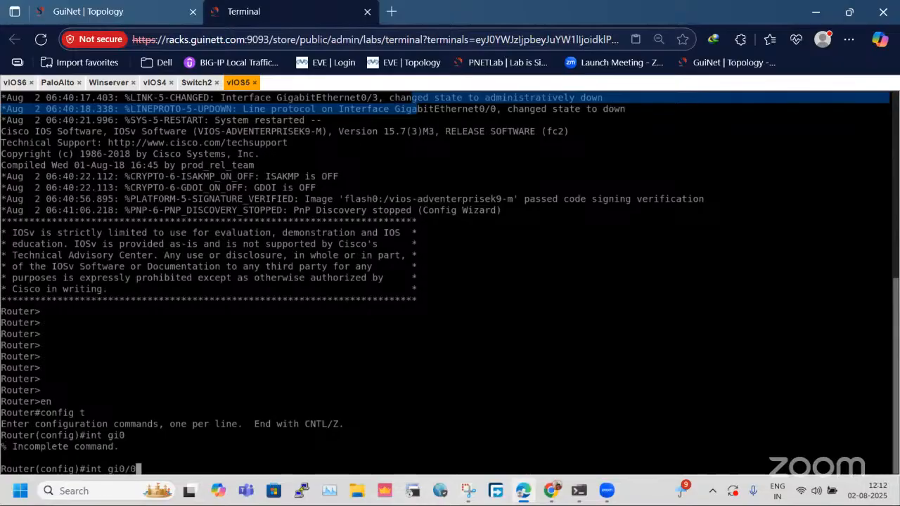
pyautogui.press('Return')
# Assign 20.1.1.1 255.255.255.0 to gi0/0 on vIOS5, enable it with no sh and return to global configuration mode.
pyautogui.write('ip ad')
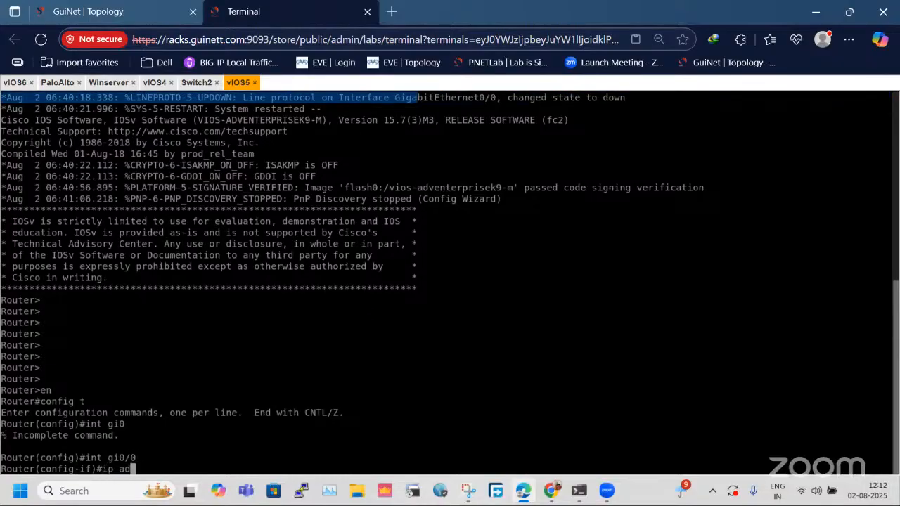
pyautogui.write('d 20.1.1.1 255.2')
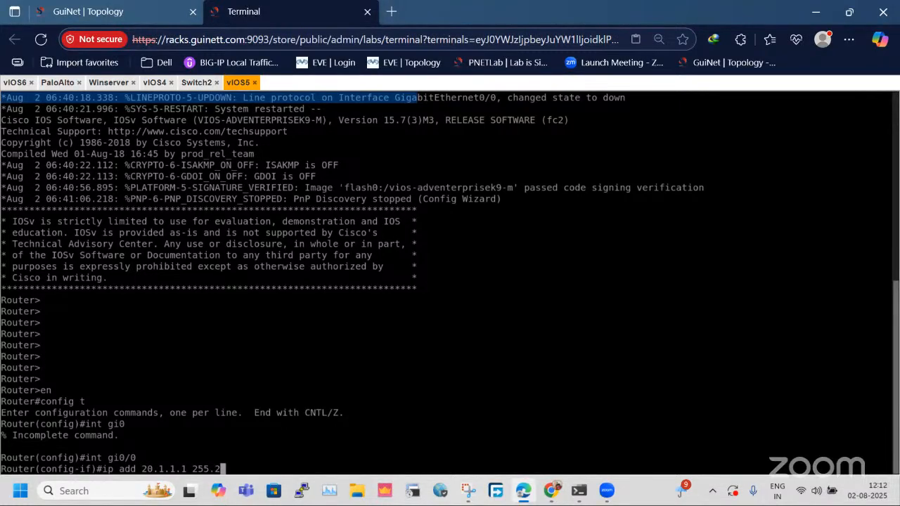
pyautogui.write('55.255.0')
pyautogui.press('Return')
pyautogui.write('no sh')
pyautogui.press('Return')
pyautogui.write('exi')
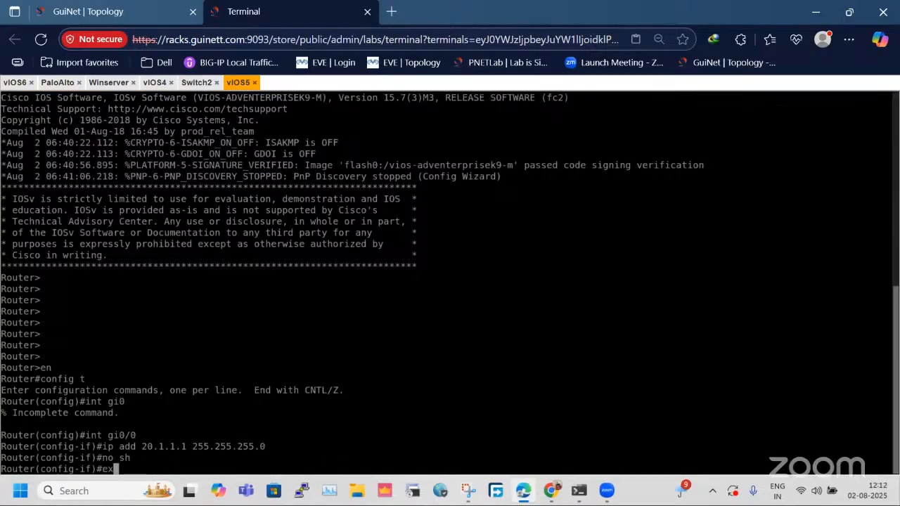
pyautogui.press('Return')
pyautogui.press('Return')
pyautogui.press('Return')
pyautogui.press('Return')
pyautogui.press('Return')
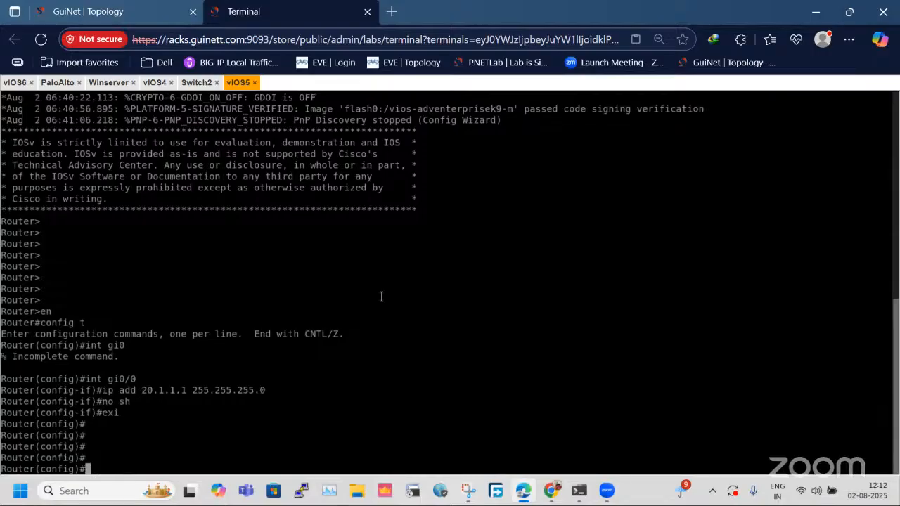
pyautogui.write('ip rou te')
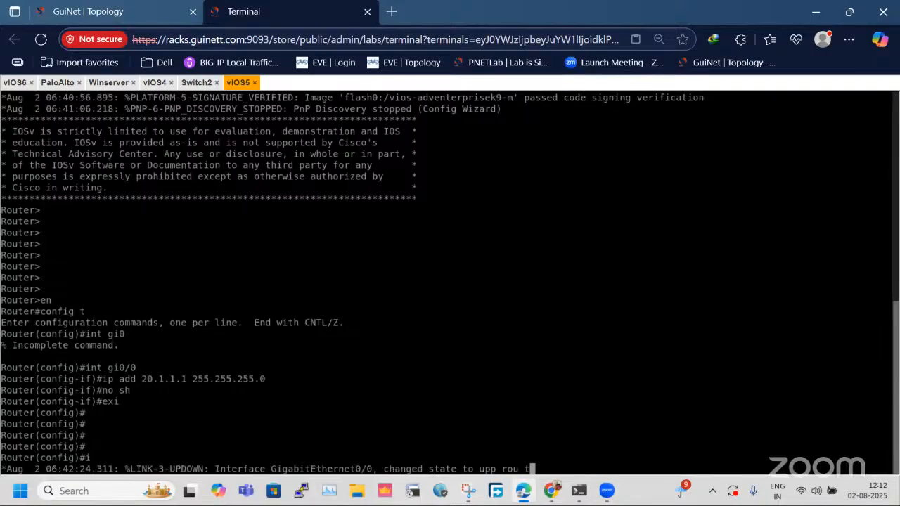
pyautogui.press('Return')
pyautogui.press('Return')
pyautogui.press('Return')
pyautogui.press('Return')
# Add a default route on vIOS5 with ip route 0.0.0.0 0.0.0.0 20.1.1.101 and exit configuration mode.
pyautogui.write('ip rout e')
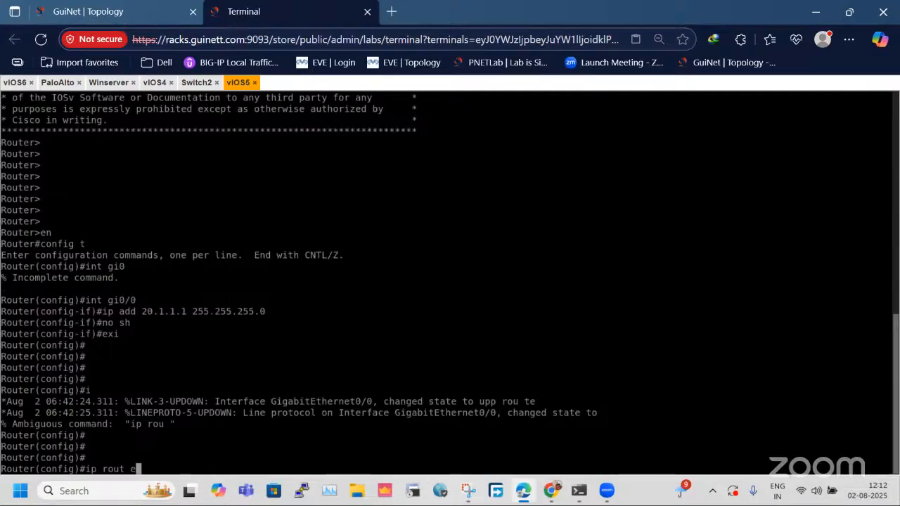
pyautogui.press('BackSpace')
pyautogui.press('BackSpace')
pyautogui.write('e')
pyautogui.write(' 0.0.0.0 ')
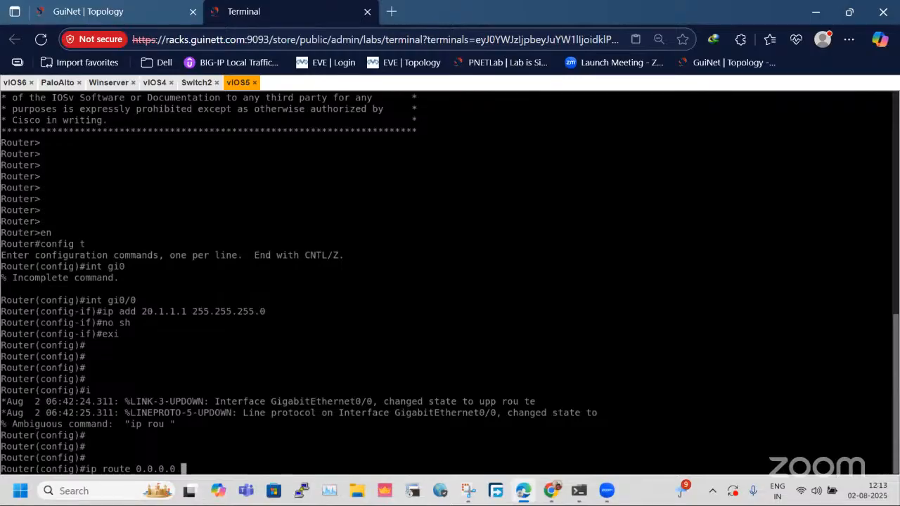
pyautogui.write('0.0.00')
pyautogui.press('BackSpace')
pyautogui.press('BackSpace')
pyautogui.write('.0 20.1.1.')
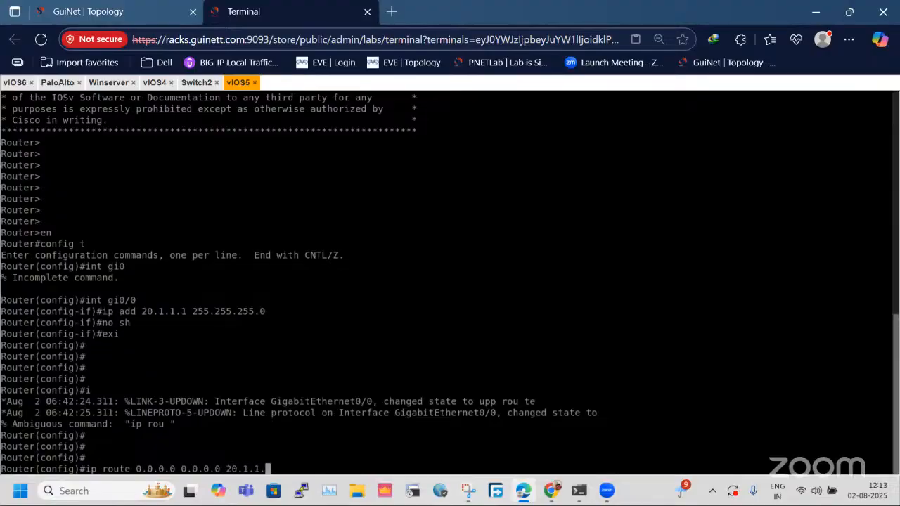
pyautogui.write('101')
pyautogui.press('Return')
pyautogui.write('exi')
pyautogui.press('Return')
pyautogui.press('Return')
pyautogui.press('Return')
pyautogui.press('Return')
# Ping the firewall gateway address 20.1.1.101 from vIOS5.
pyautogui.write('epi')
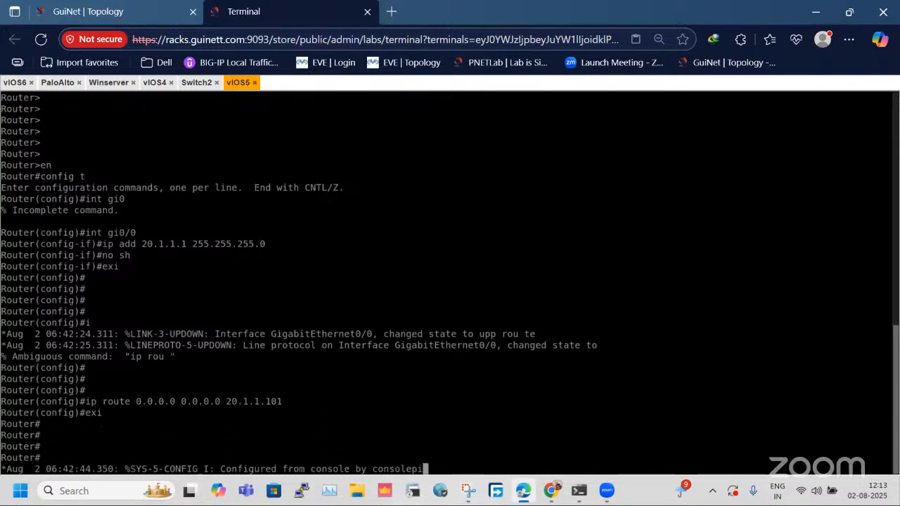
pyautogui.press('Return')
pyautogui.press('Return')
pyautogui.press('Return')
pyautogui.press('Return')
pyautogui.write('ping ')
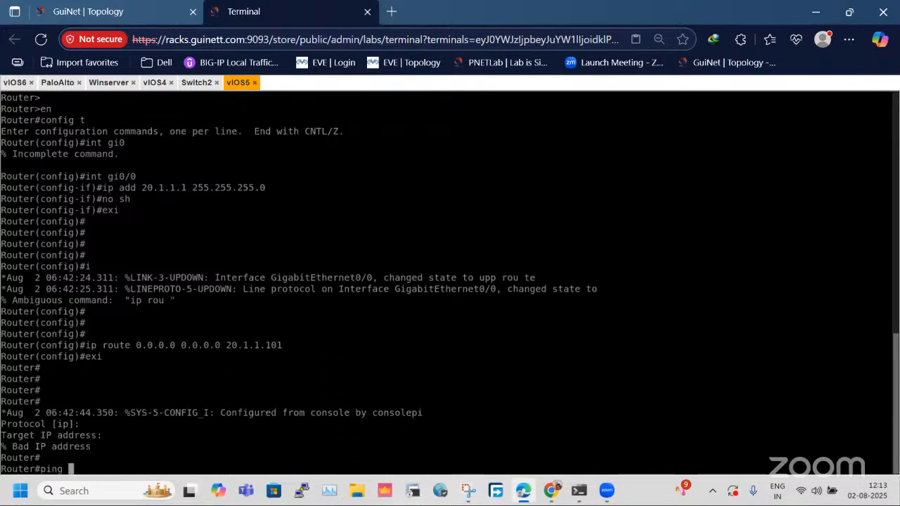
pyautogui.write('20.1.1.')
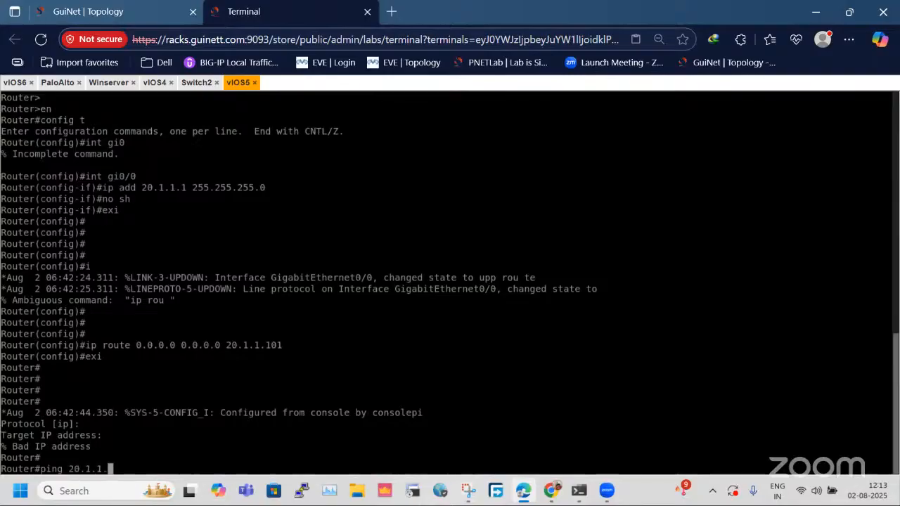
pyautogui.write('101')
pyautogui.press('Return')
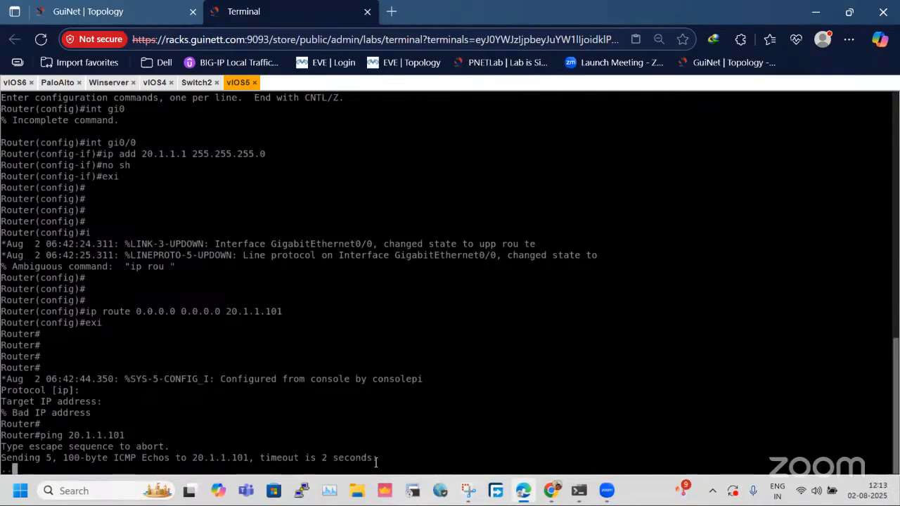
# On the Winserver session, commit the pending changes made by the current administrator on the Palo Alto firewall.
pyautogui.click(59, 84)
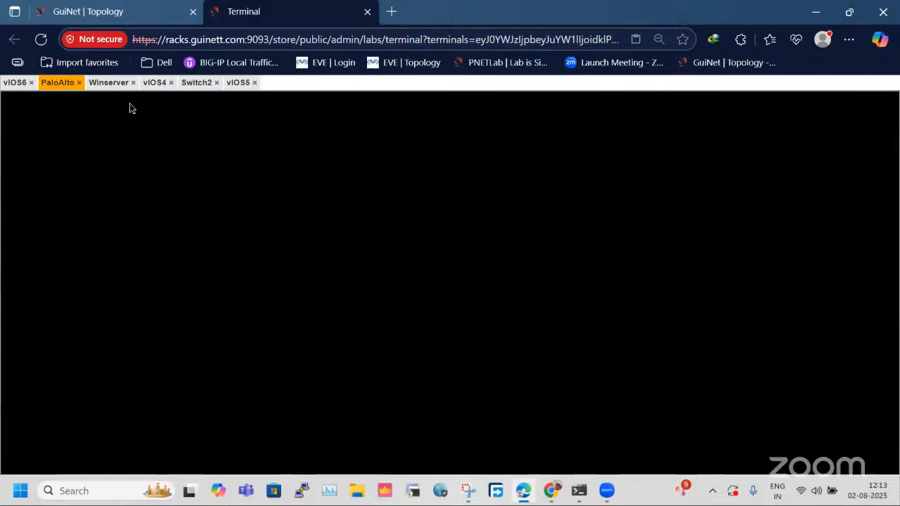
pyautogui.click(109, 83)
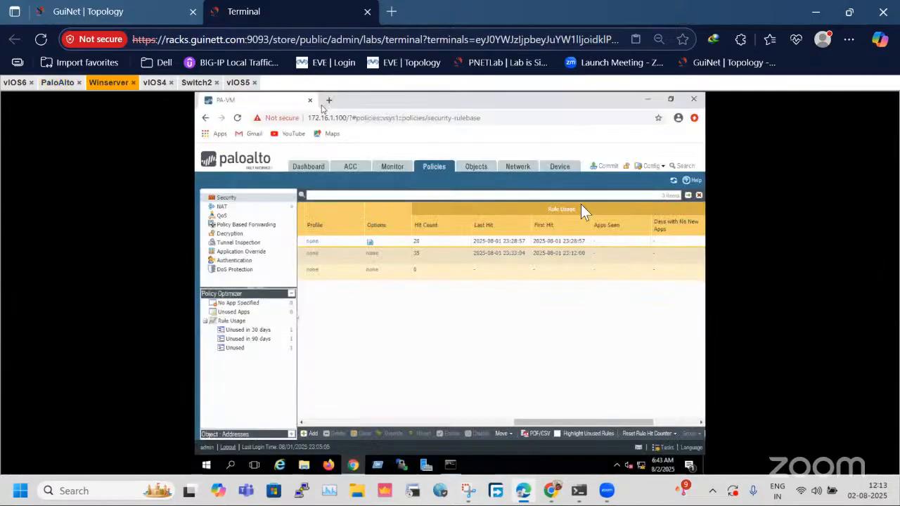
pyautogui.click(606, 166)
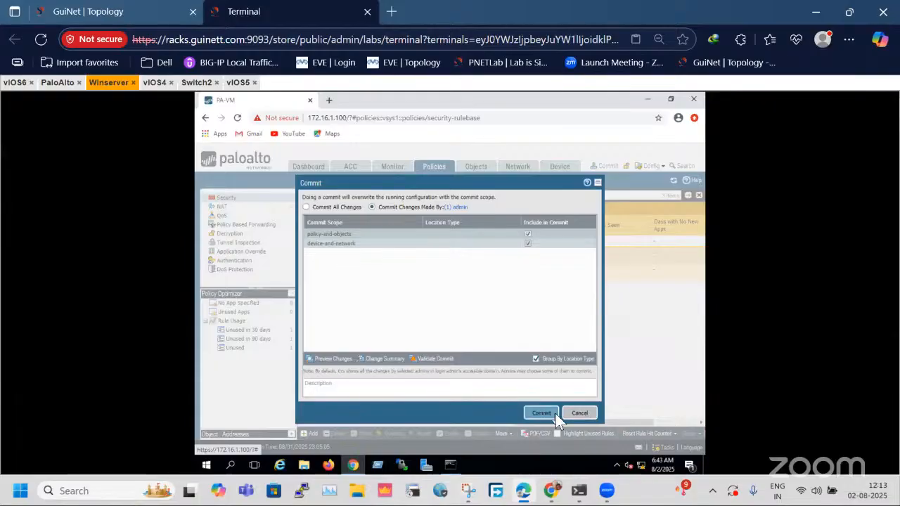
pyautogui.click(555, 414)
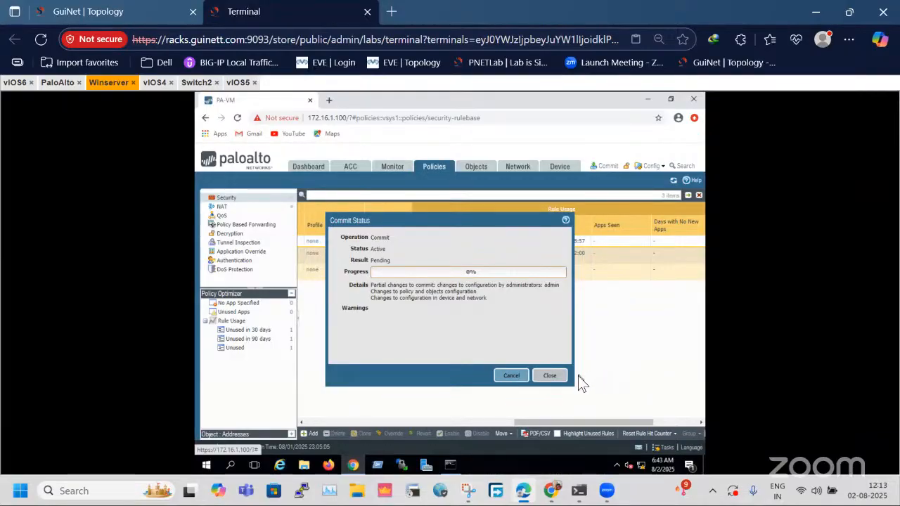
# Switch to the vIOS4 console and exit global configuration mode to the privileged prompt.
pyautogui.click(233, 83)
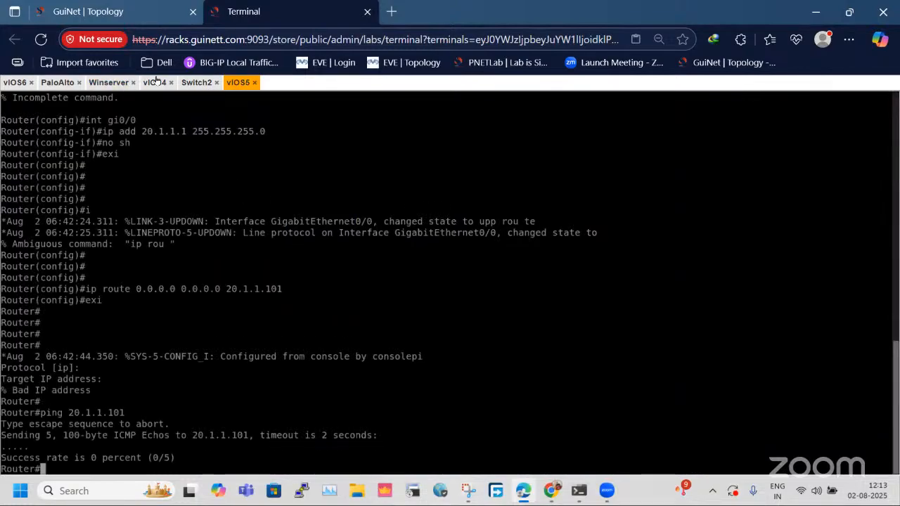
pyautogui.click(105, 11)
pyautogui.moveTo(149, 395); pyautogui.dragTo(147, 397)
pyautogui.click(148, 397)
pyautogui.click(382, 352)
pyautogui.press('Return')
pyautogui.press('Return')
pyautogui.press('Return')
pyautogui.press('Return')
pyautogui.press('Return')
pyautogui.write('exi')
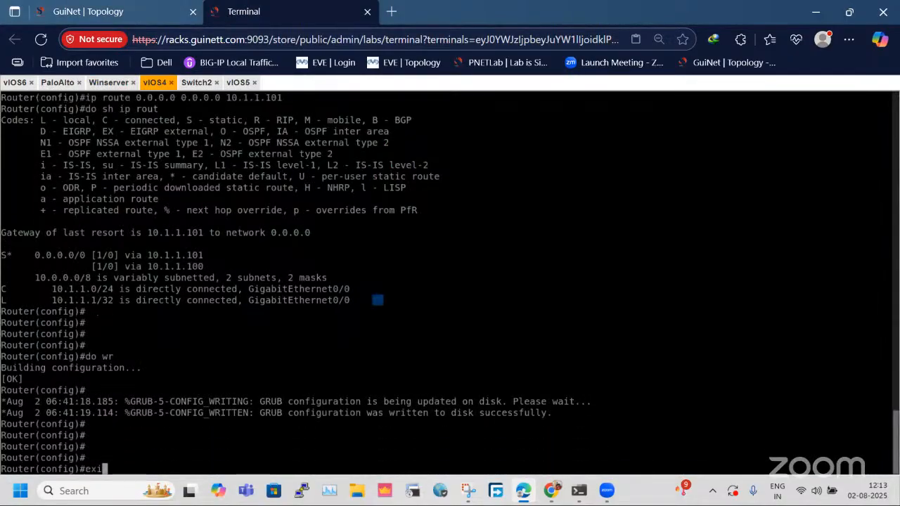
pyautogui.press('Return')
pyautogui.press('Return')
pyautogui.press('Return')
pyautogui.press('Return')
# Ping the firewall gateway address 10.1.1.101 from vIOS4.
pyautogui.write('ping')
pyautogui.write('10')
pyautogui.write('.1.11')
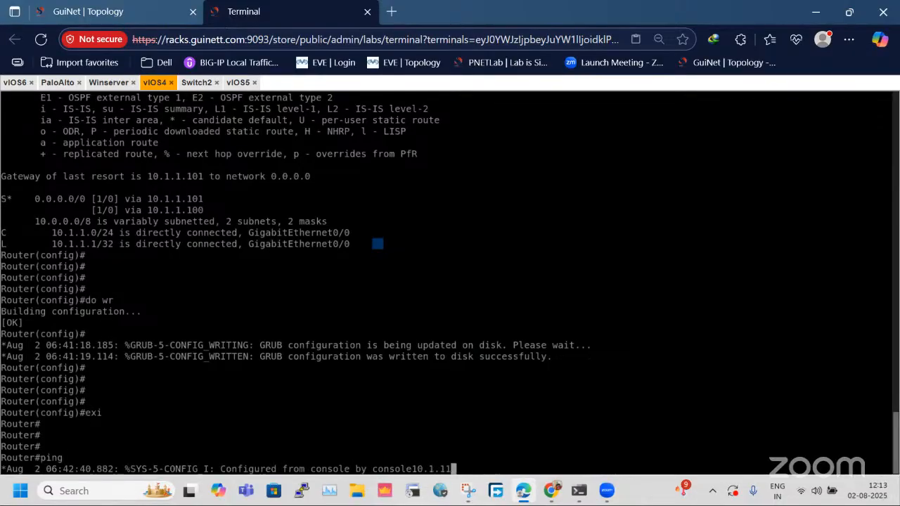
pyautogui.press('BackSpace')
pyautogui.write('.101')
pyautogui.press('Return')
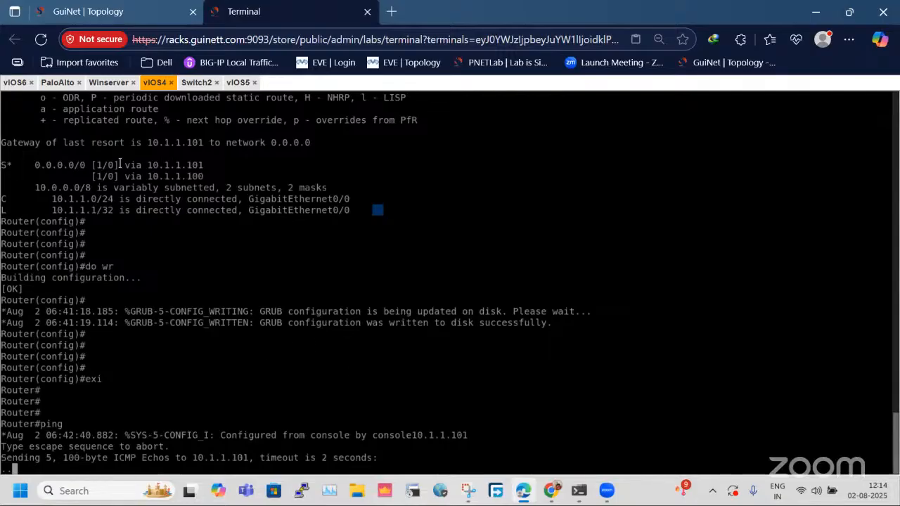
# On the Winserver session, dismiss the commit status and delete the VLAN entry 10 from the firewall's VLANs.
pyautogui.click(109, 82)
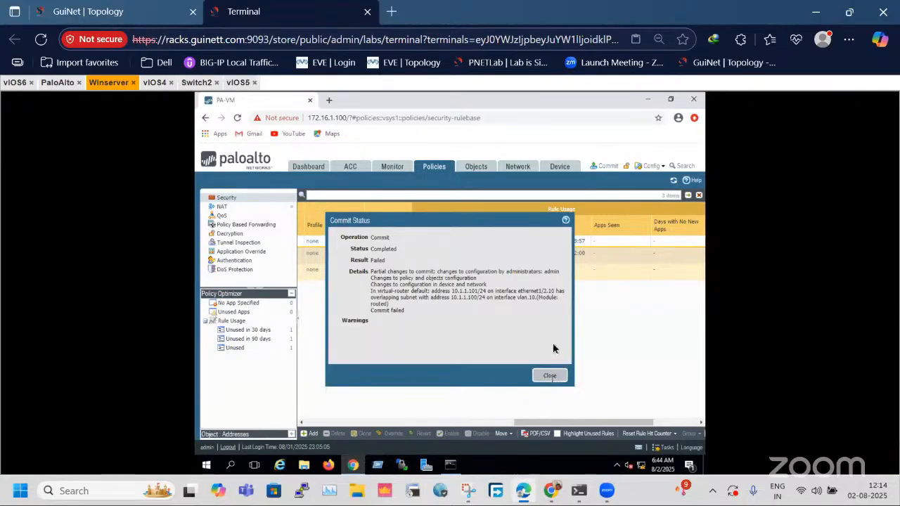
pyautogui.click(549, 375)
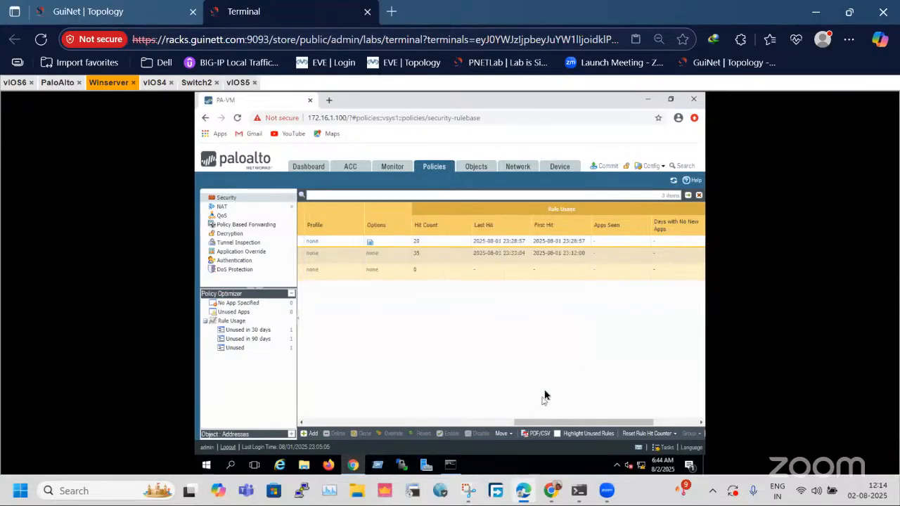
pyautogui.click(516, 170)
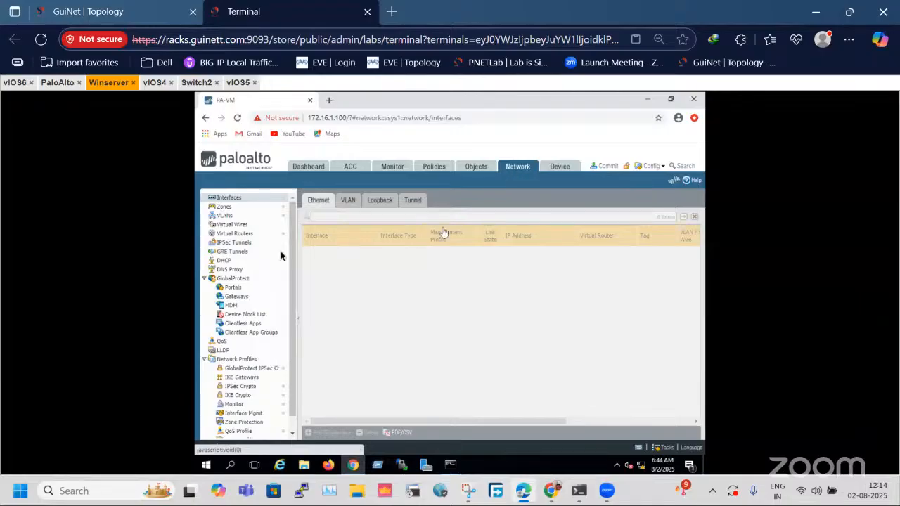
pyautogui.click(254, 215)
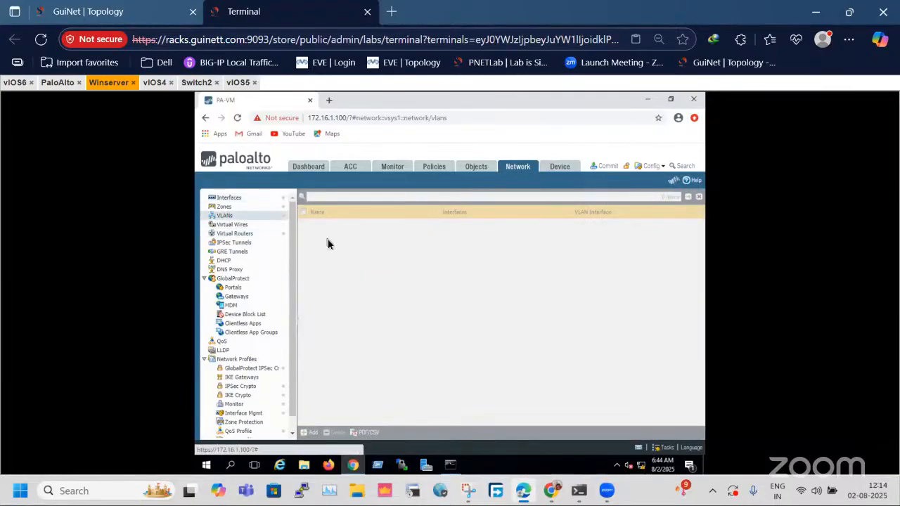
pyautogui.click(309, 226)
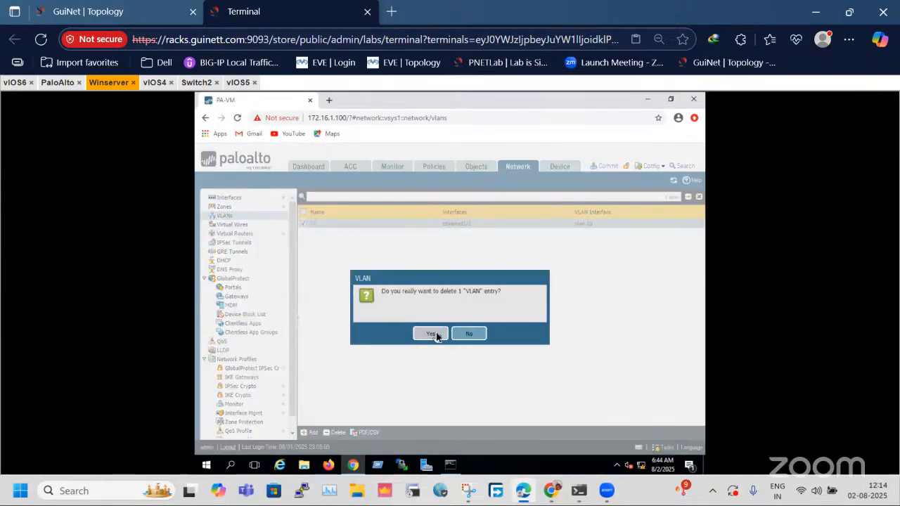
pyautogui.click(436, 332)
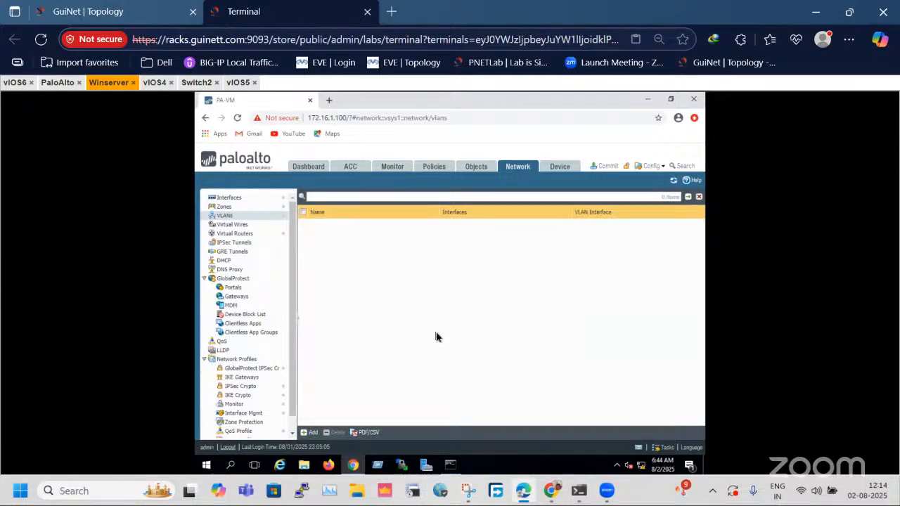
# Delete the vlan.10 interface that uses 10.1.1.100/24 from the firewall's VLAN interfaces and confirm the deletion.
pyautogui.click(258, 226)
pyautogui.click(251, 210)
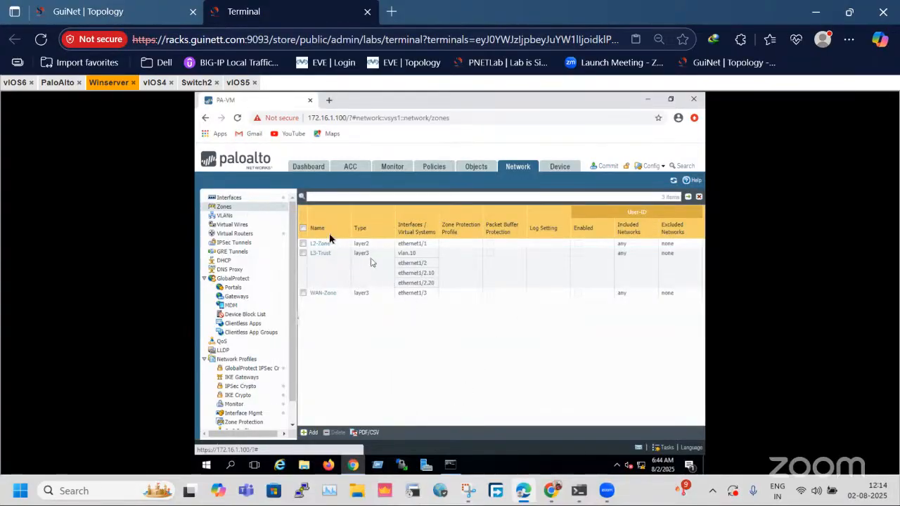
pyautogui.click(169, 14)
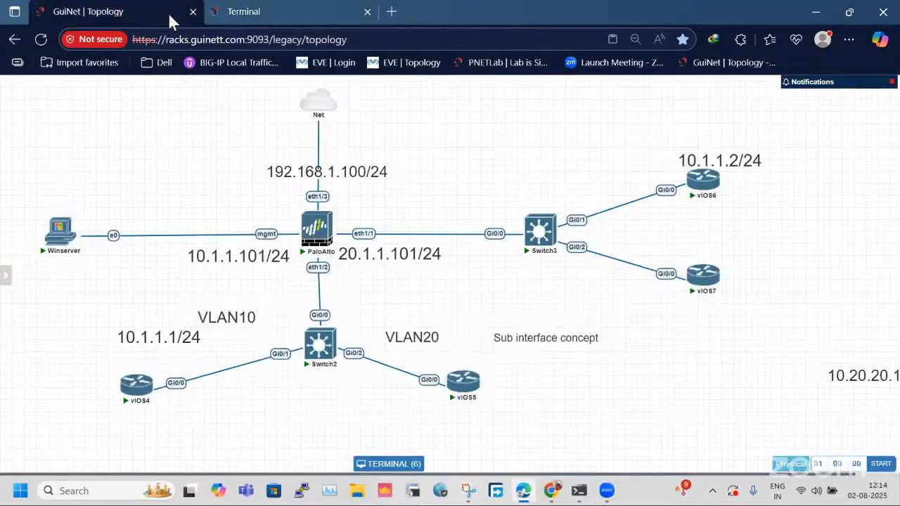
pyautogui.click(236, 7)
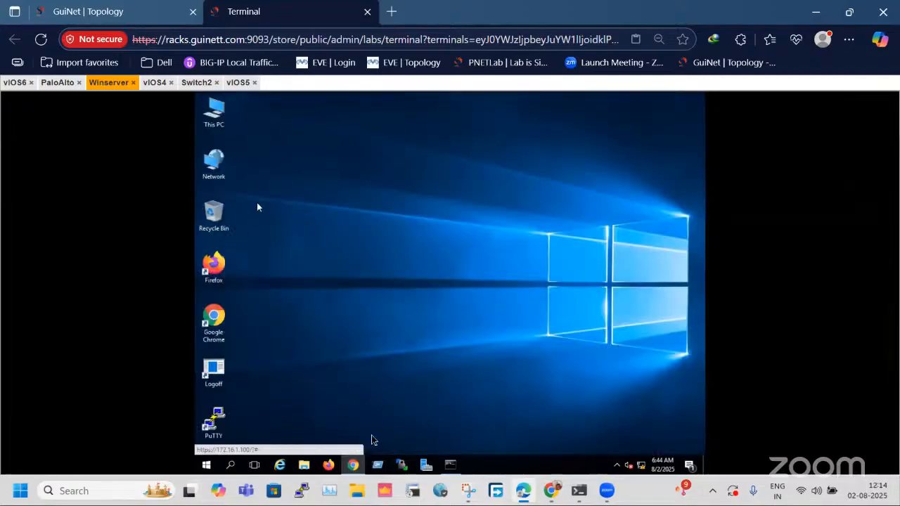
pyautogui.click(353, 465)
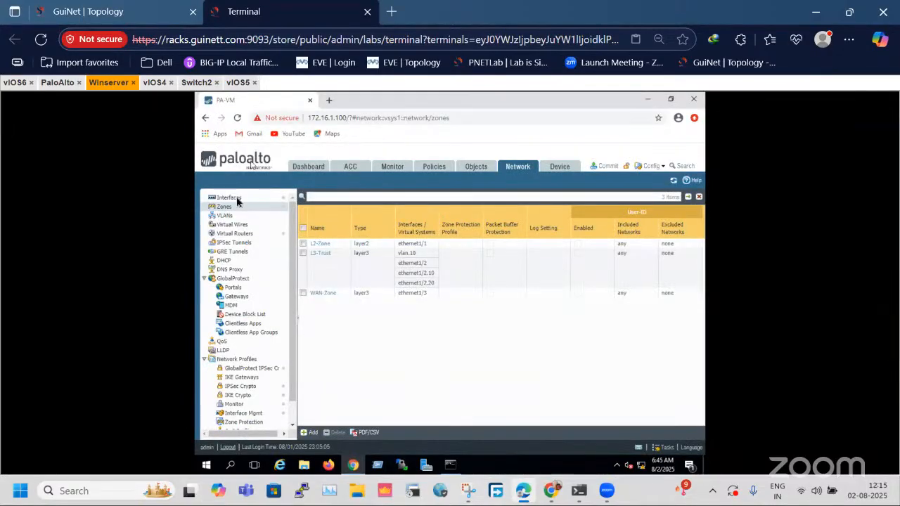
pyautogui.click(235, 199)
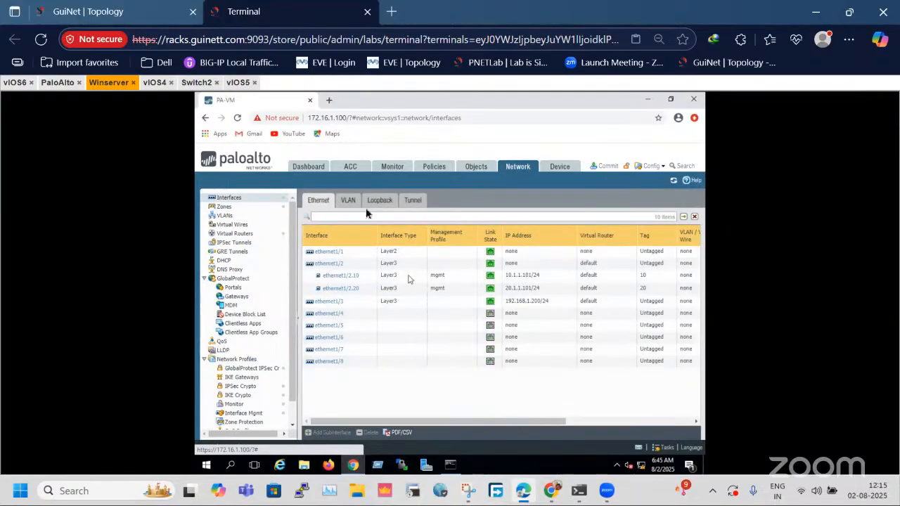
pyautogui.click(341, 200)
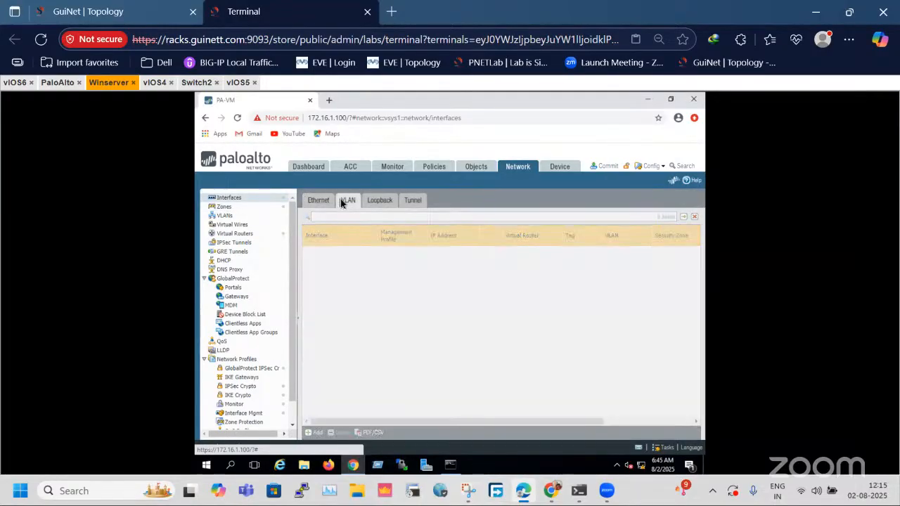
pyautogui.click(321, 263)
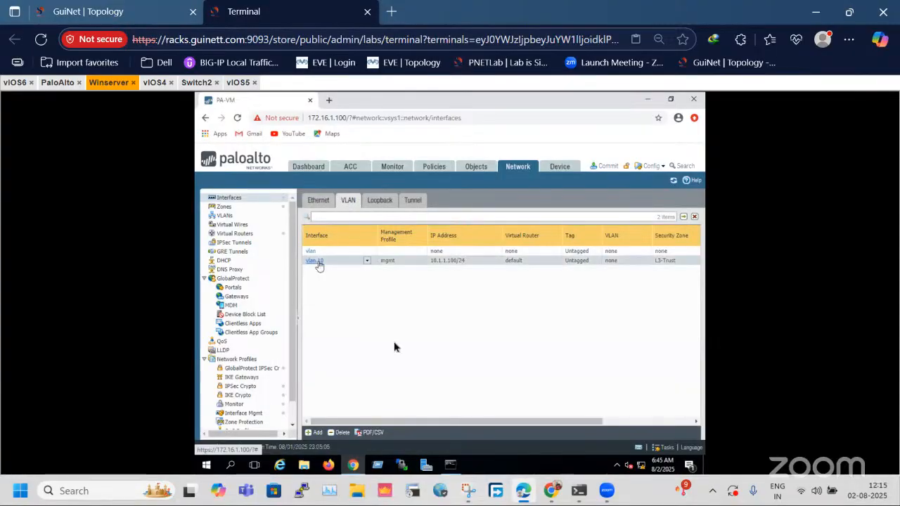
pyautogui.click(335, 431)
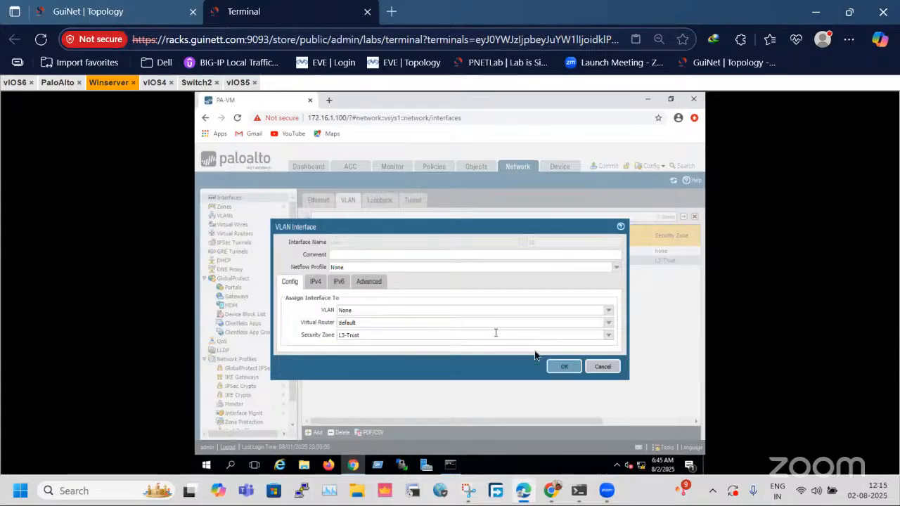
pyautogui.click(564, 367)
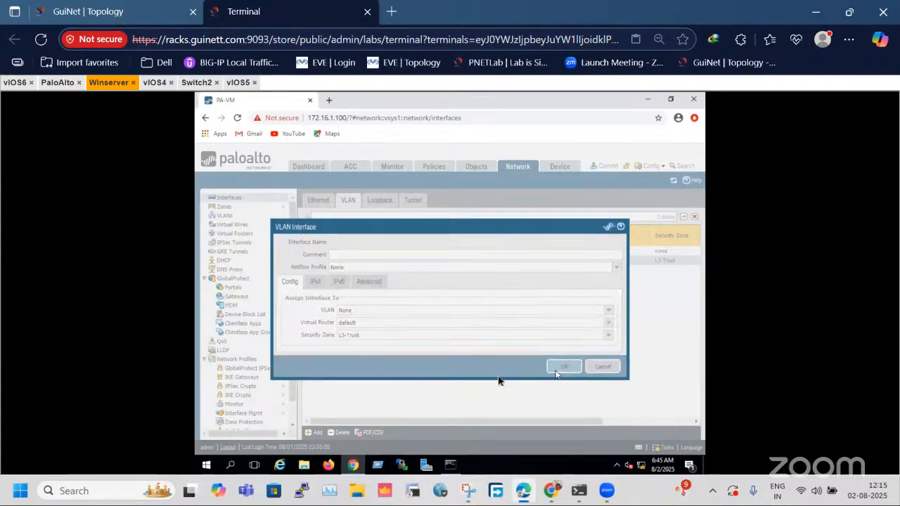
pyautogui.click(340, 431)
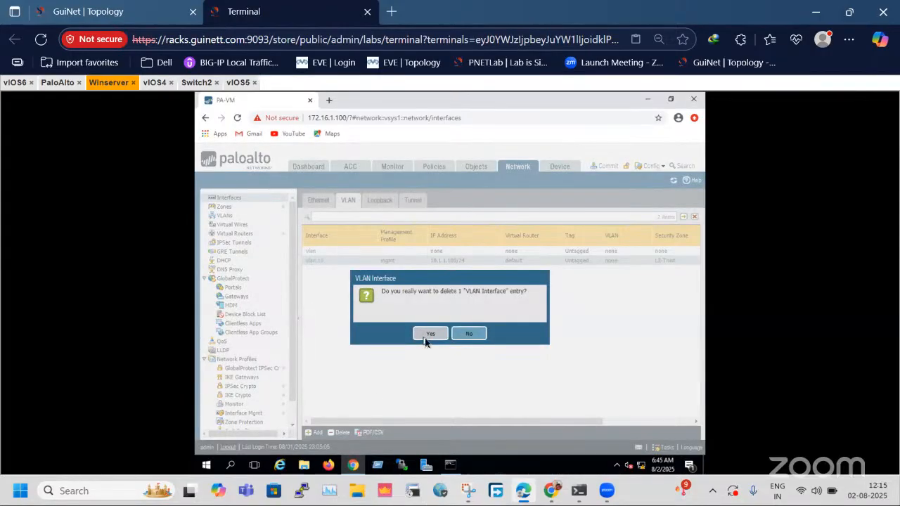
pyautogui.click(426, 340)
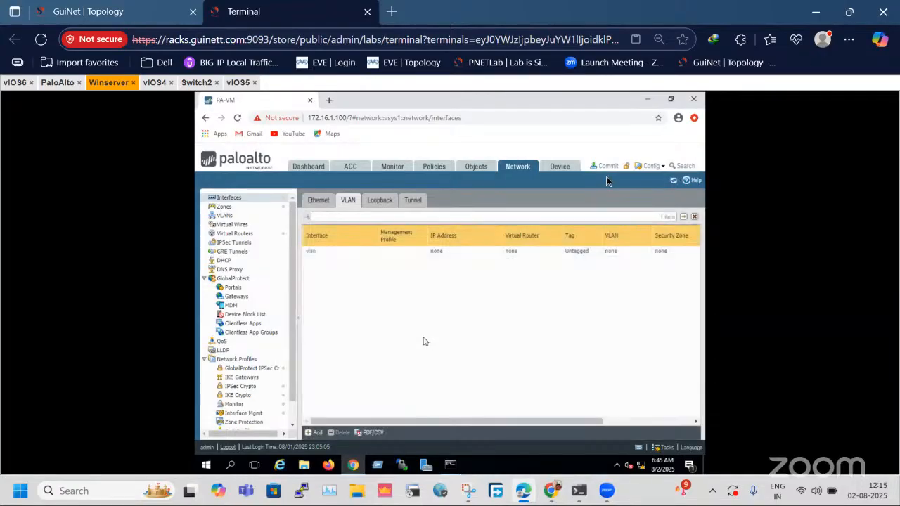
# Commit the current administrator's policy-and-objects and device-and-network changes on the Palo Alto firewall again.
pyautogui.click(608, 166)
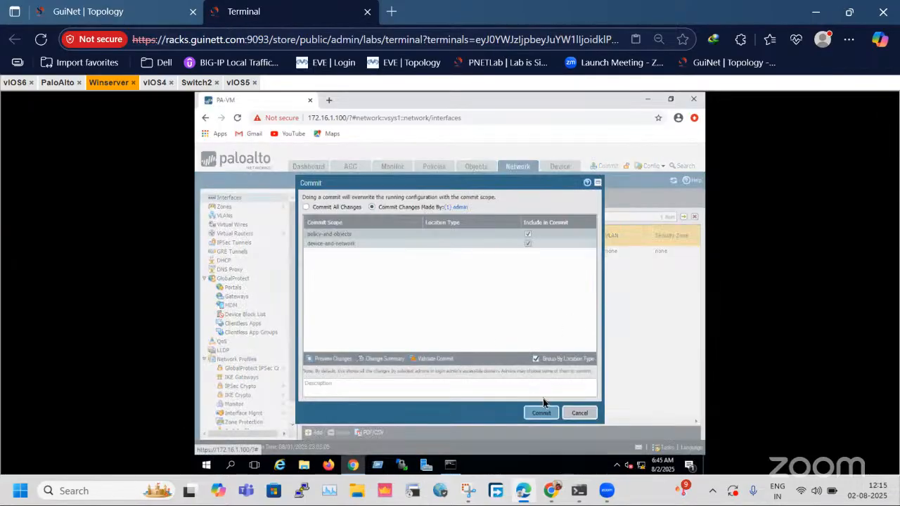
pyautogui.click(540, 413)
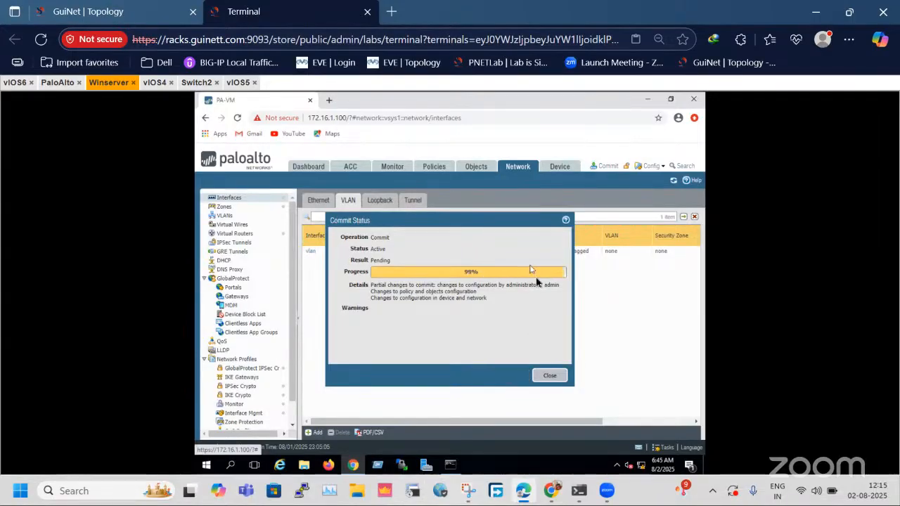
# Repeat the gateway pings to 20.1.1.101 from vIOS5 and to 10.1.1.101 from vIOS4.
pyautogui.click(239, 83)
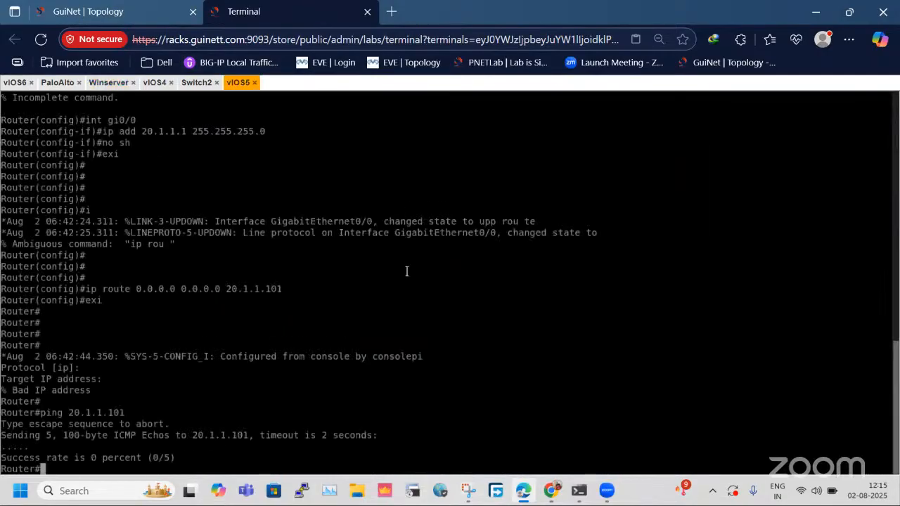
pyautogui.press('Up')
pyautogui.press('Return')
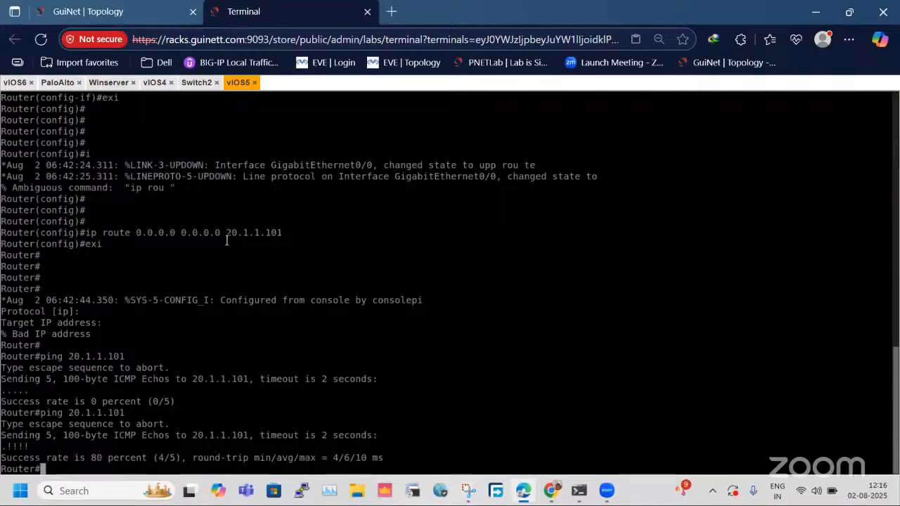
pyautogui.click(154, 82)
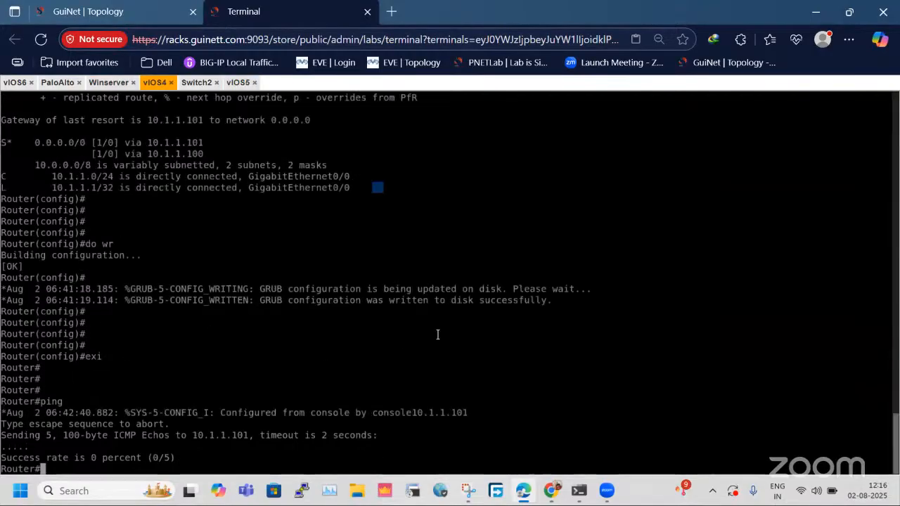
pyautogui.press('Up')
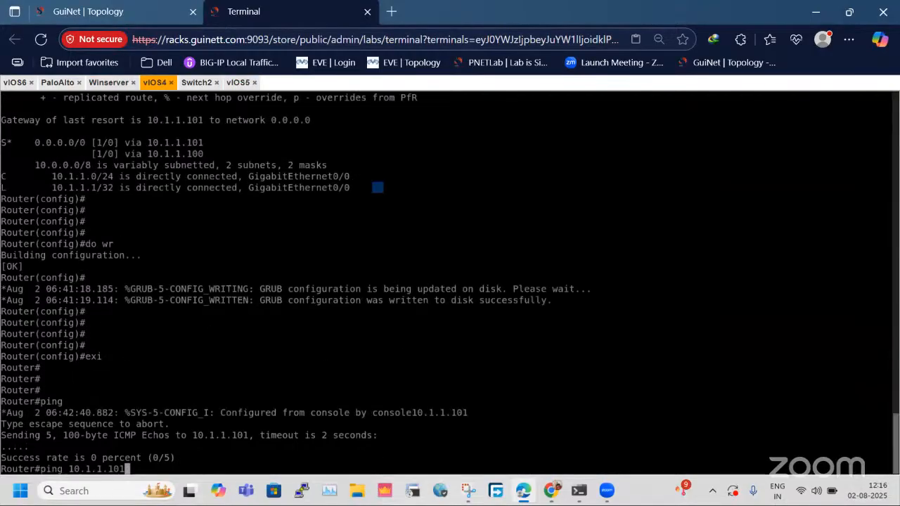
pyautogui.press('Return')
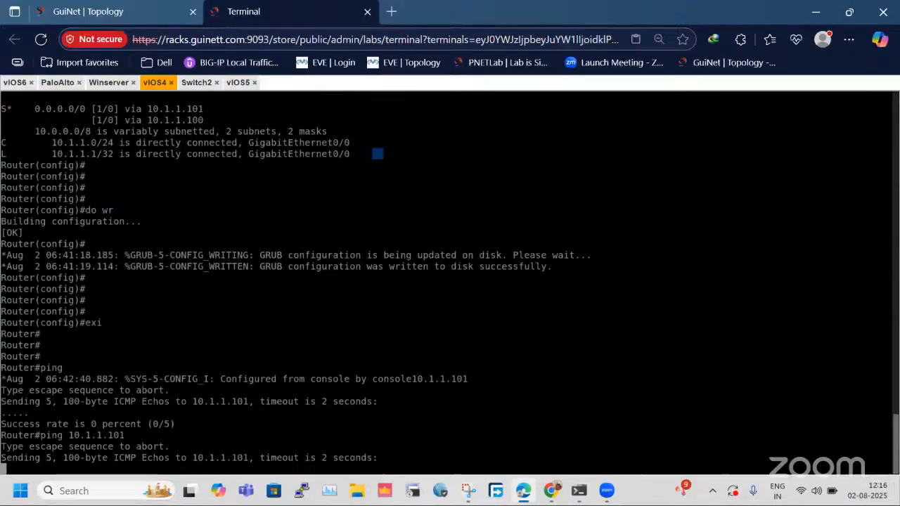
# Test internet reachability from vIOS4 by pinging 1.1.1.1 and 8.8.8.8.
pyautogui.press('Return')
pyautogui.press('Return')
pyautogui.press('Return')
pyautogui.press('Return')
pyautogui.write('ping 1.1.1.1')
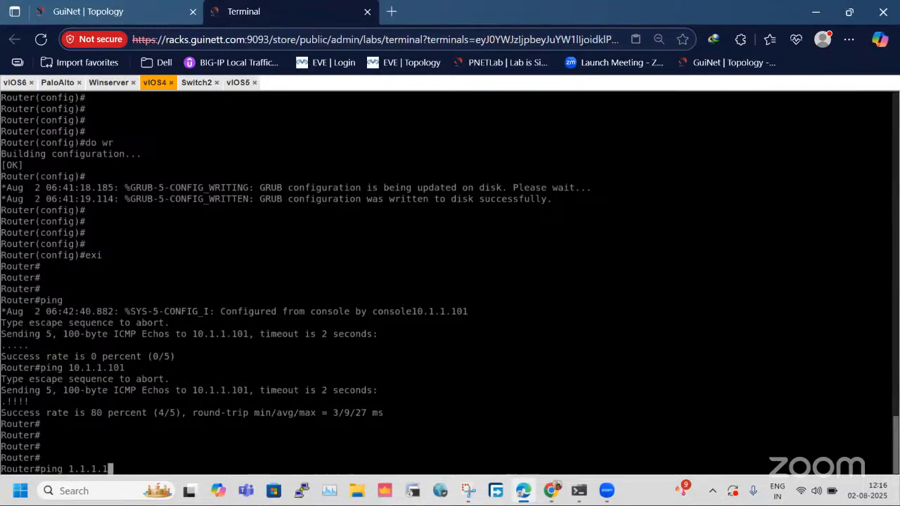
pyautogui.press('Return')
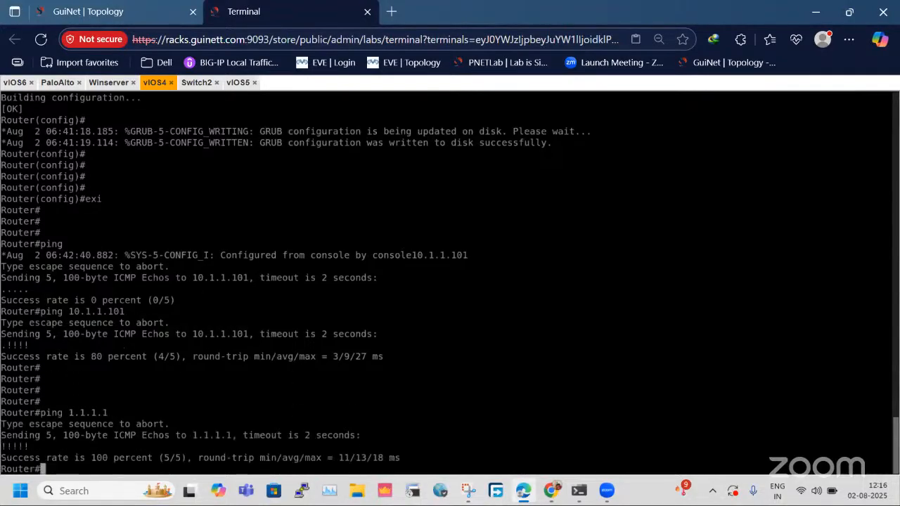
pyautogui.press('Return')
pyautogui.press('Return')
pyautogui.press('Return')
pyautogui.write('pin')
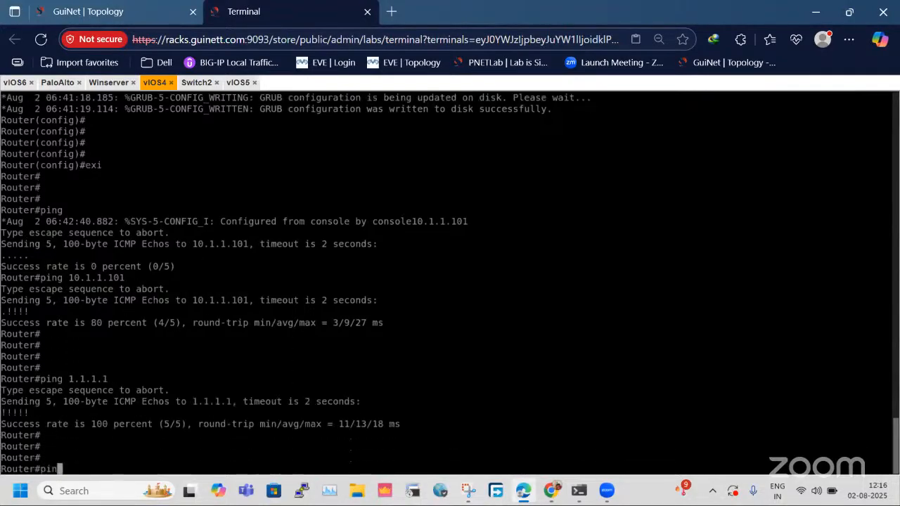
pyautogui.write('g 8.8.8.8')
pyautogui.press('Return')
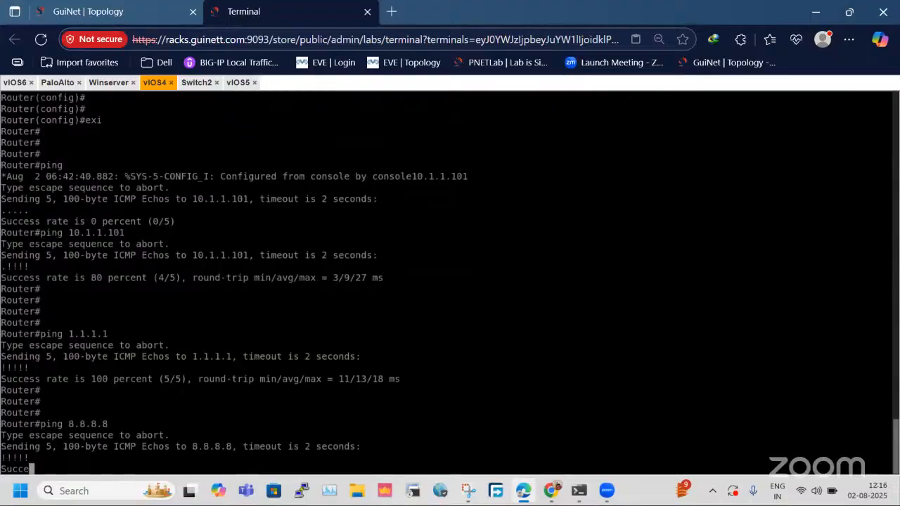
# Ping 8.8.8.8 from vIOS5 to test its internet access and return to the lab topology diagram.
pyautogui.click(237, 82)
pyautogui.press('Return')
pyautogui.press('Return')
pyautogui.press('Return')
pyautogui.write('ping 8.8.8.8')
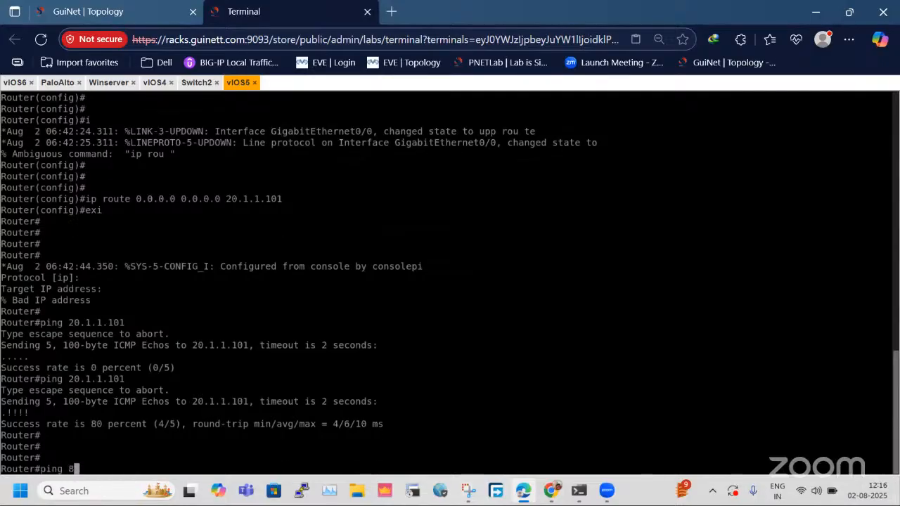
pyautogui.press('Return')
pyautogui.press('Return')
pyautogui.press('Return')
pyautogui.press('Return')
pyautogui.press('Return')
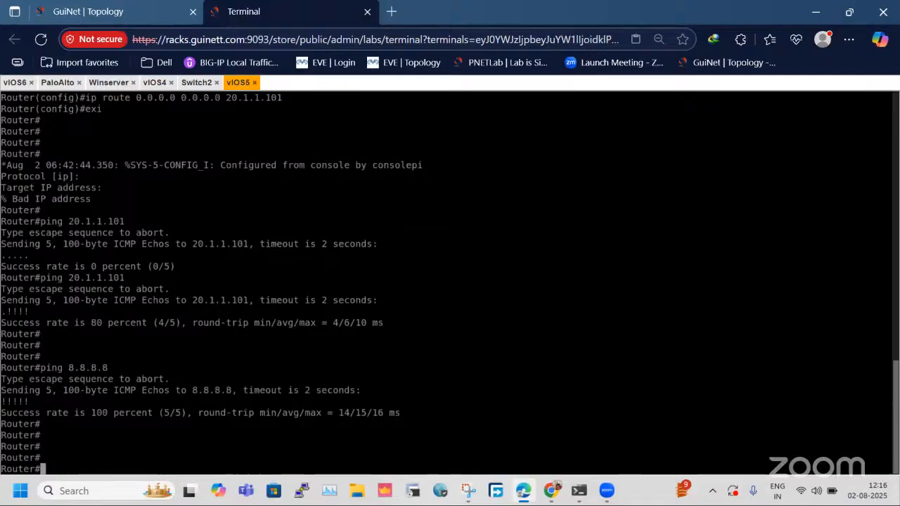
pyautogui.click(136, 3)
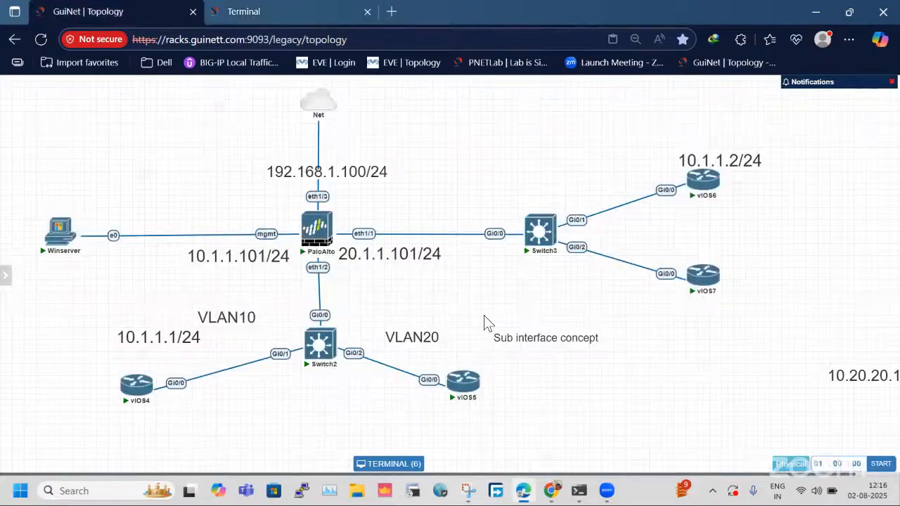
# Switch to Snipping Tool and capture a new snip of the lab topology diagram.
pyautogui.click(467, 498)
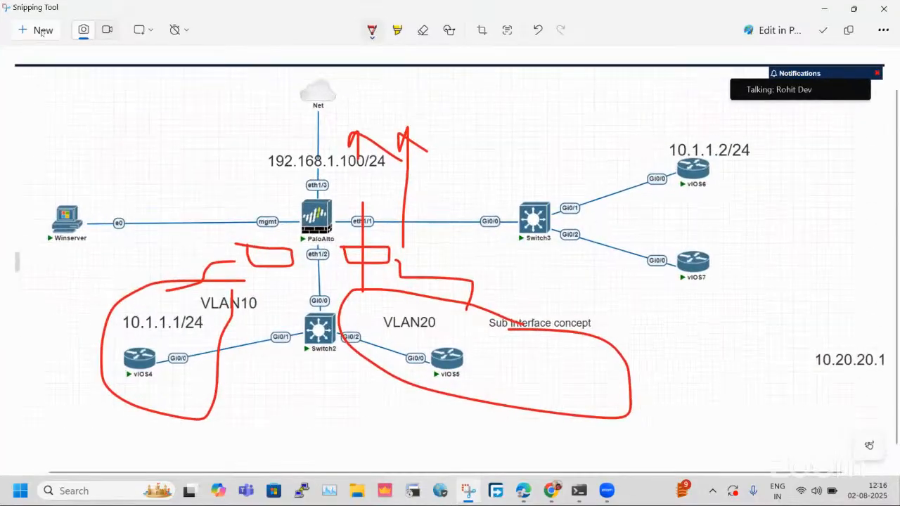
pyautogui.click(38, 33)
pyautogui.moveTo(16, 74); pyautogui.dragTo(856, 444)
# Return to the Winserver session, dismiss the firewall's commit status, and display the session monitoring page.
pyautogui.click(280, 5)
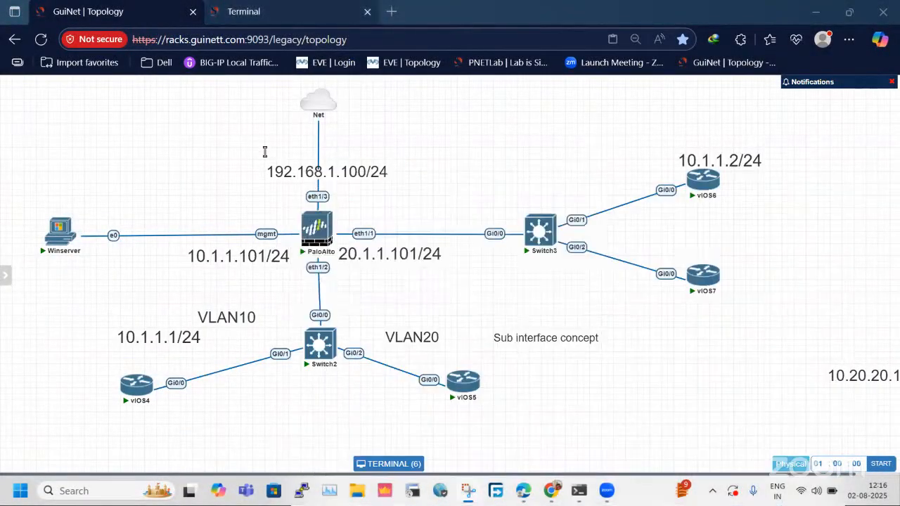
pyautogui.click(60, 83)
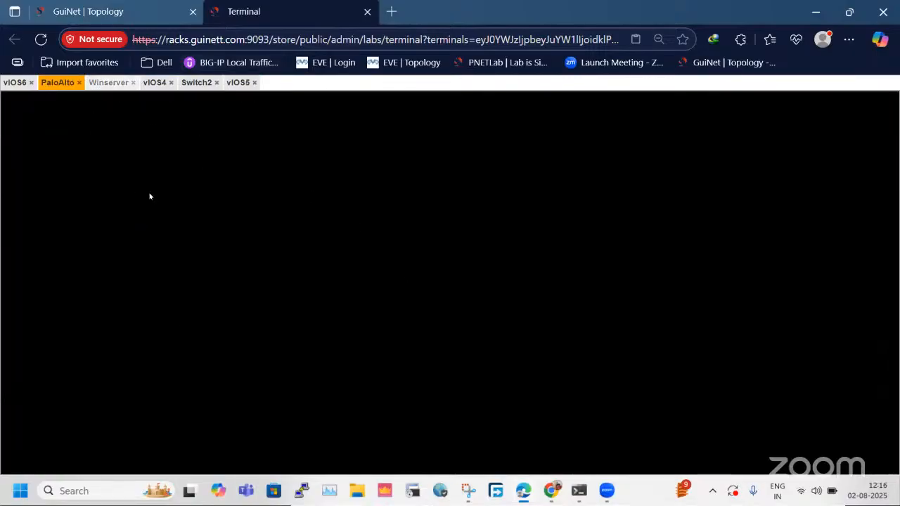
pyautogui.click(108, 82)
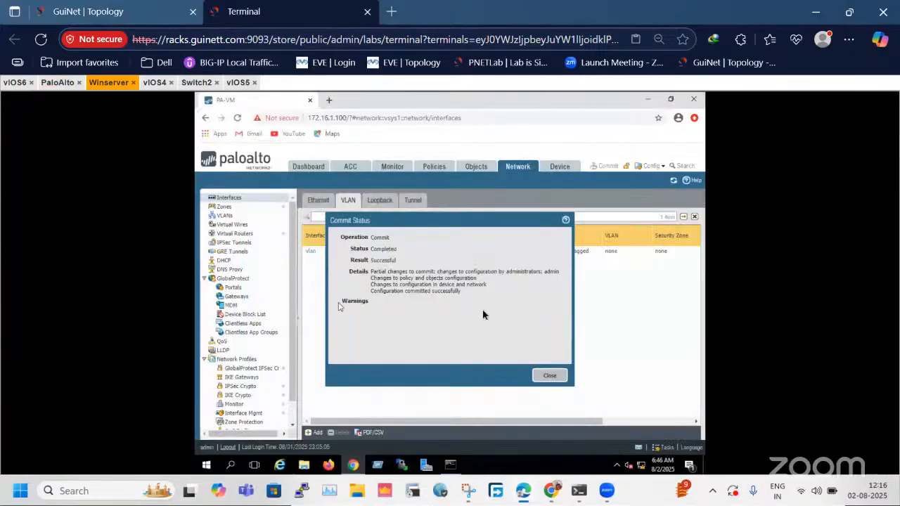
pyautogui.click(549, 375)
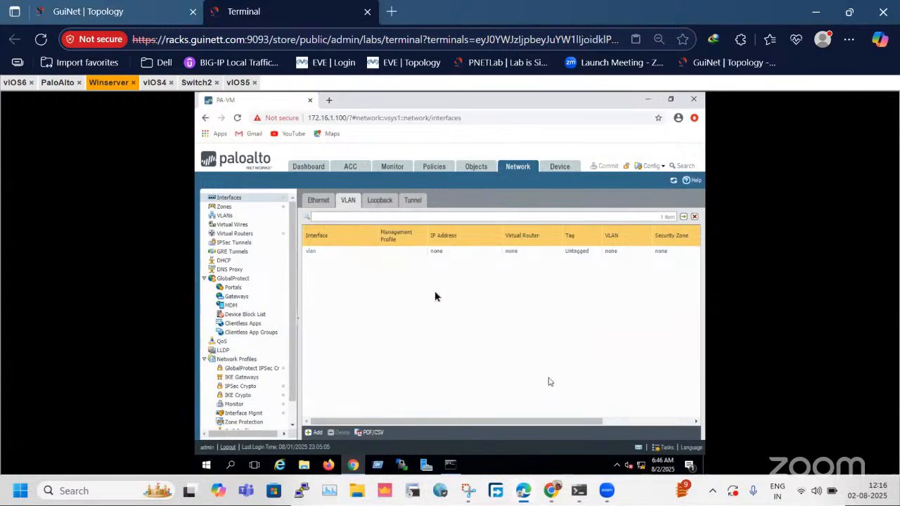
pyautogui.click(382, 169)
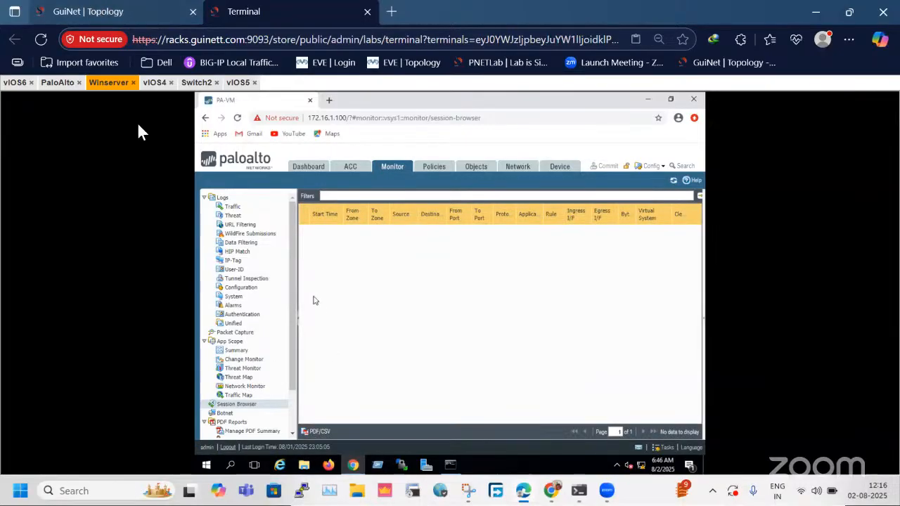
# Ping 8.8.8.8 from vIOS4 with a repeat count of 200 to generate continuous traffic through the firewall.
pyautogui.click(100, 12)
pyautogui.click(246, 12)
pyautogui.click(15, 83)
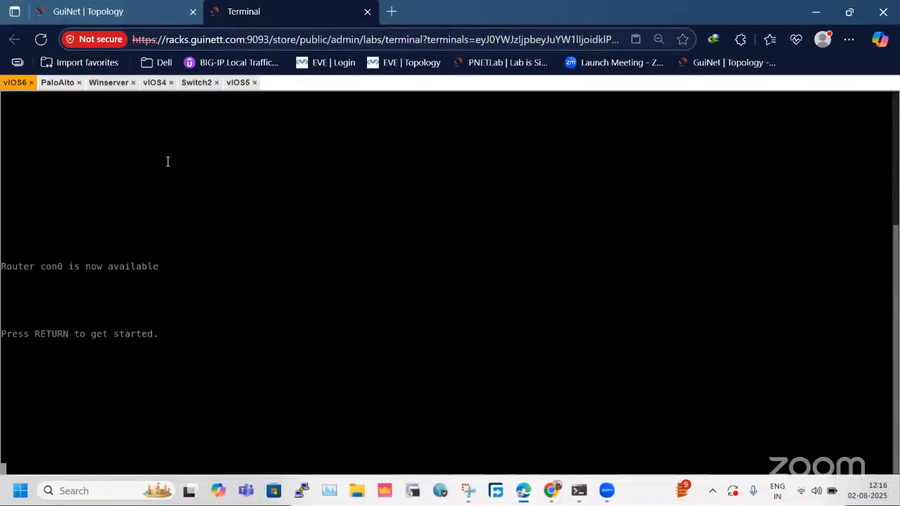
pyautogui.click(155, 83)
pyautogui.press('Up')
pyautogui.write('tr')
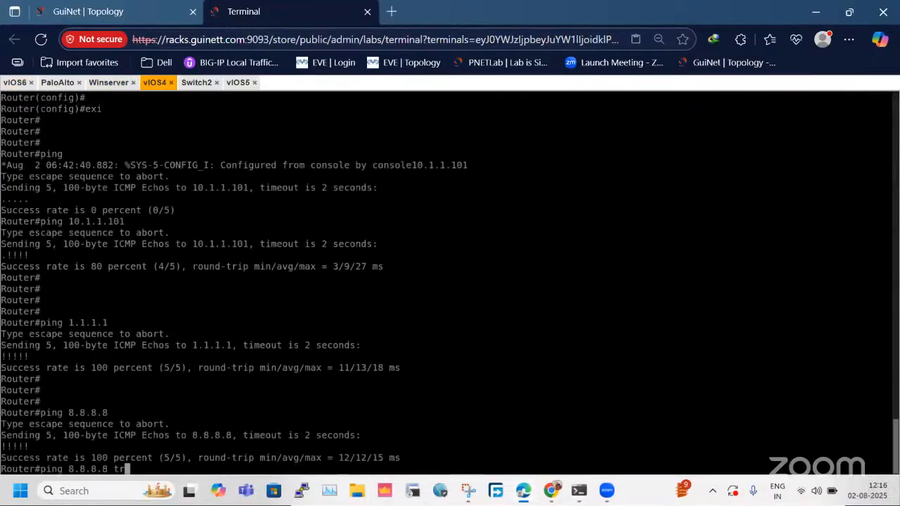
pyautogui.press('BackSpace')
pyautogui.press('BackSpace')
pyautogui.write('t')
pyautogui.press('BackSpace')
pyautogui.write('re 200')
pyautogui.press('Return')
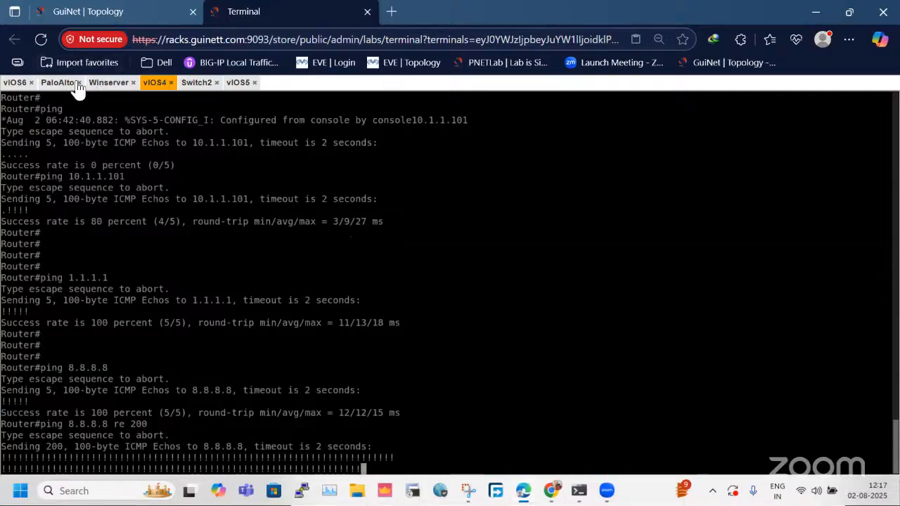
# Reload the firewall's session list on Winserver and expand the first ping session to examine its flow and NAT details.
pyautogui.click(101, 84)
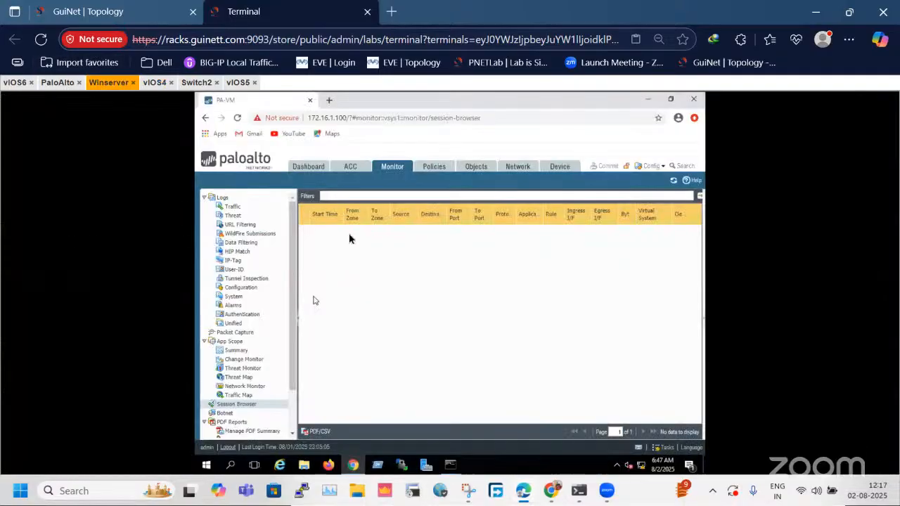
pyautogui.click(257, 406)
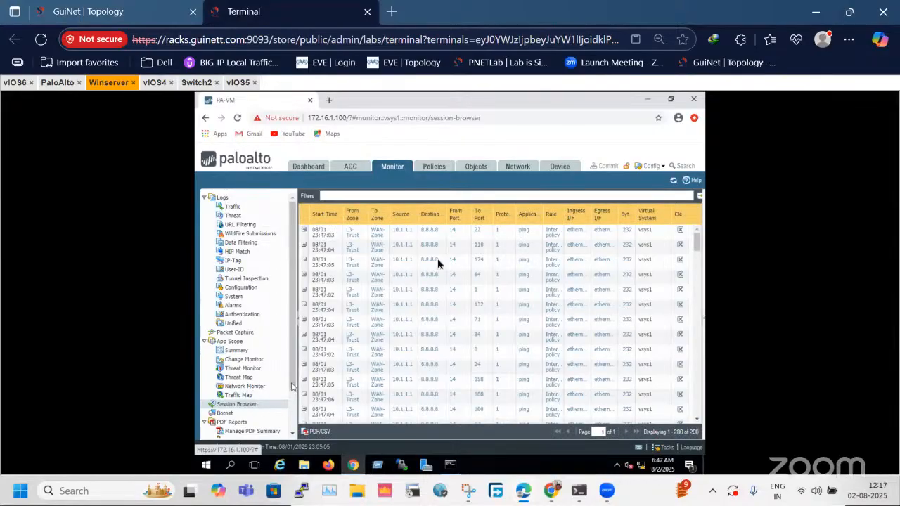
pyautogui.click(304, 230)
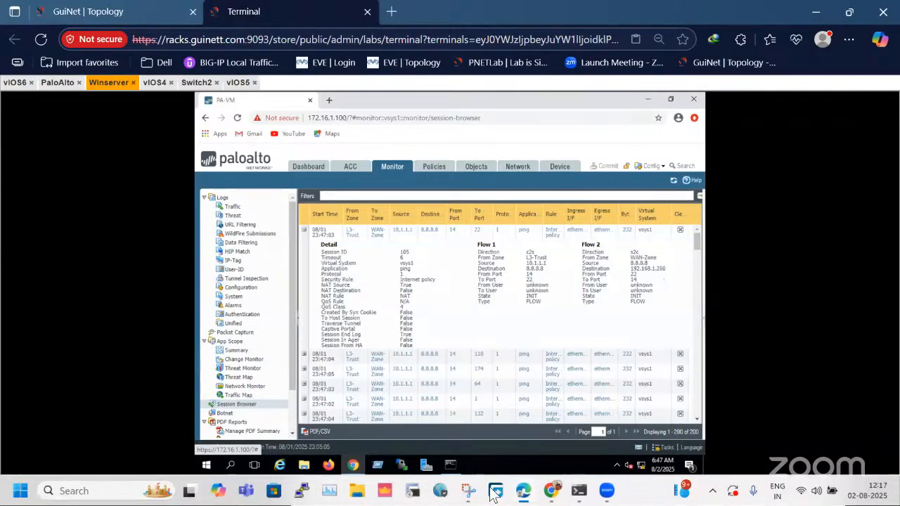
# Examine the Palo Alto firewall and its interface addresses in the lab topology, comparing them with the session's translated address.
pyautogui.click(157, 10)
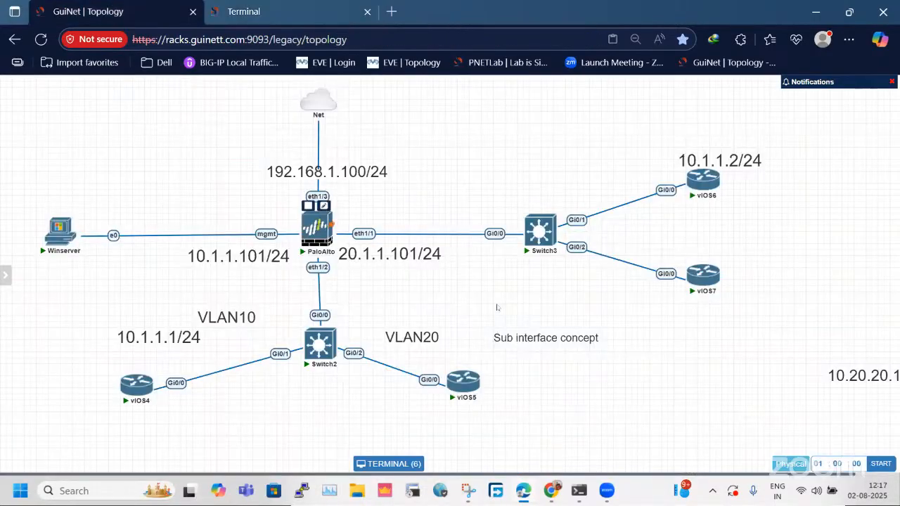
pyautogui.moveTo(176, 181); pyautogui.dragTo(436, 254)
pyautogui.moveTo(186, 159); pyautogui.dragTo(461, 279)
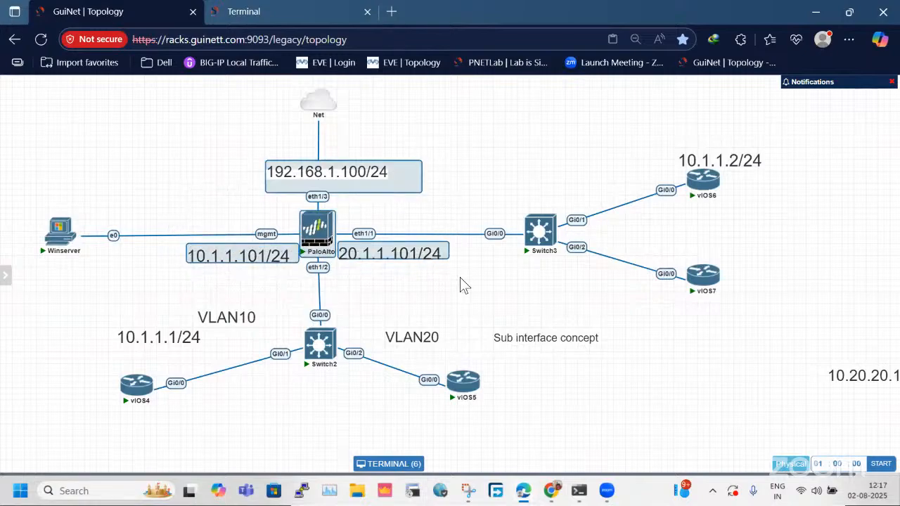
pyautogui.click(500, 138)
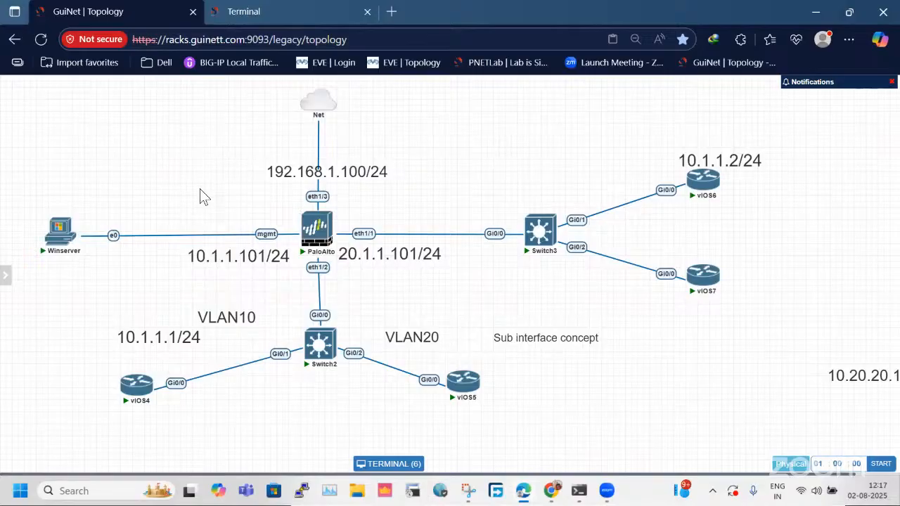
pyautogui.click(214, 11)
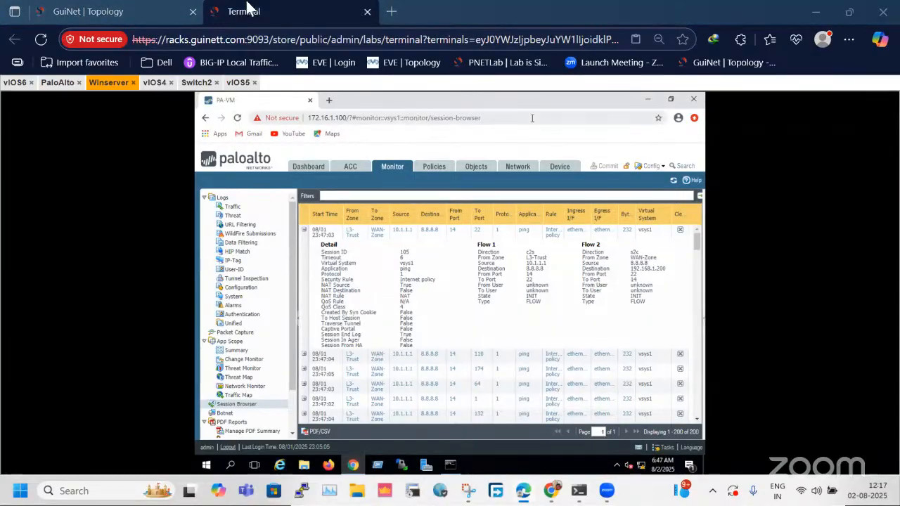
pyautogui.click(127, 10)
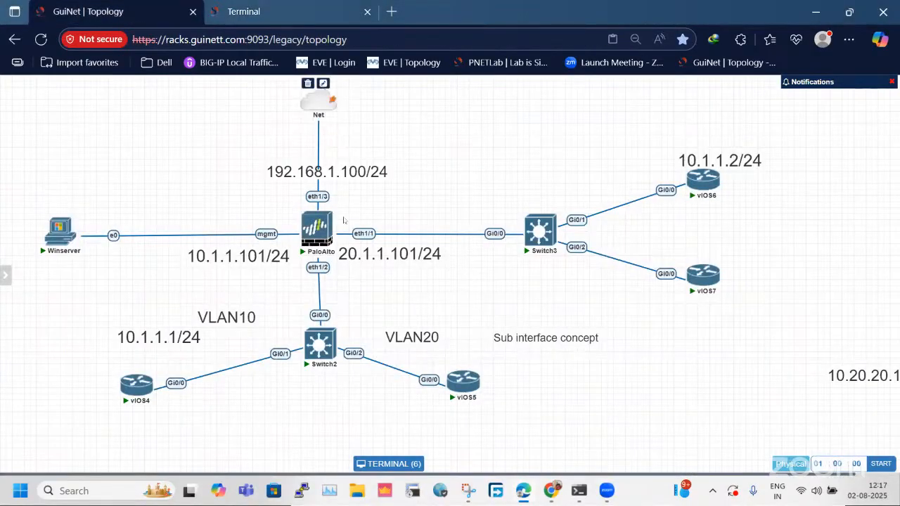
# Review the firewall's Ethernet interfaces, checking the addresses and tags of subinterfaces ethernet1/2.10 and ethernet1/2.20.
pyautogui.click(263, 6)
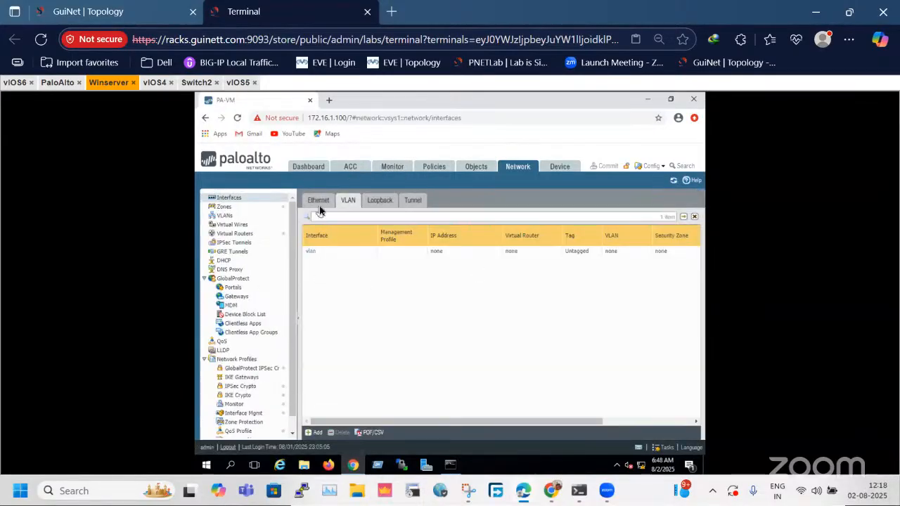
pyautogui.click(317, 205)
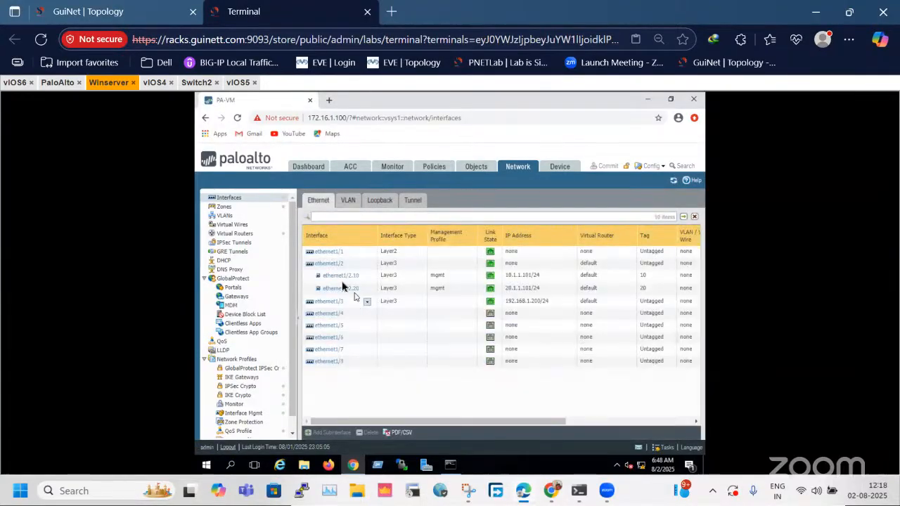
pyautogui.click(317, 279)
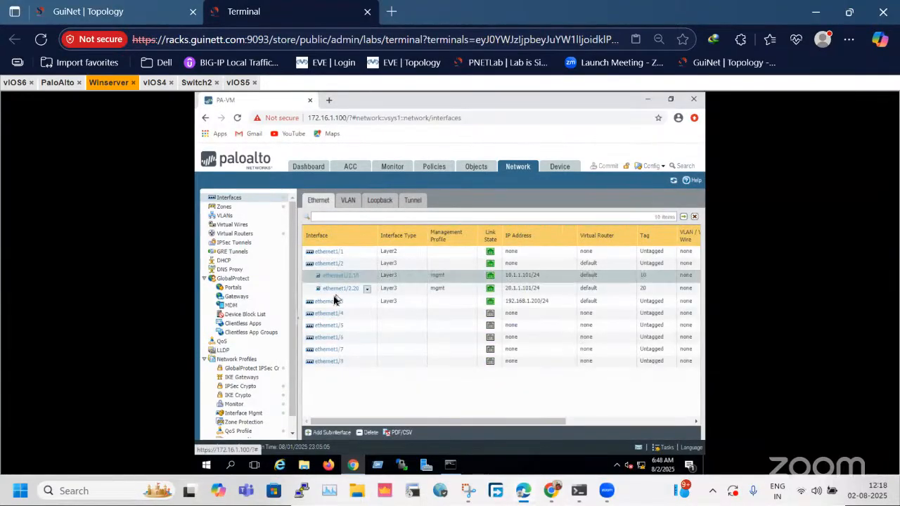
pyautogui.click(331, 291)
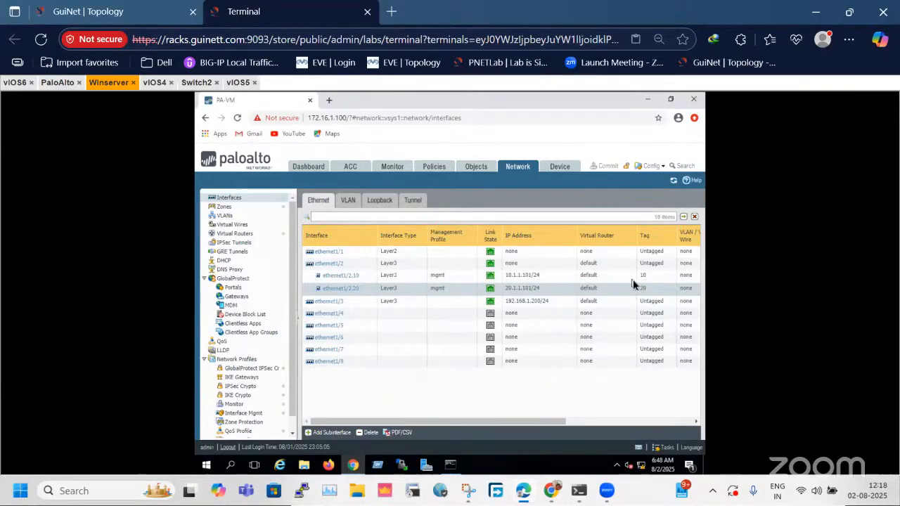
# Review the firewall's NAT rule from L3-Trust to WAN-Zone.
pyautogui.click(431, 172)
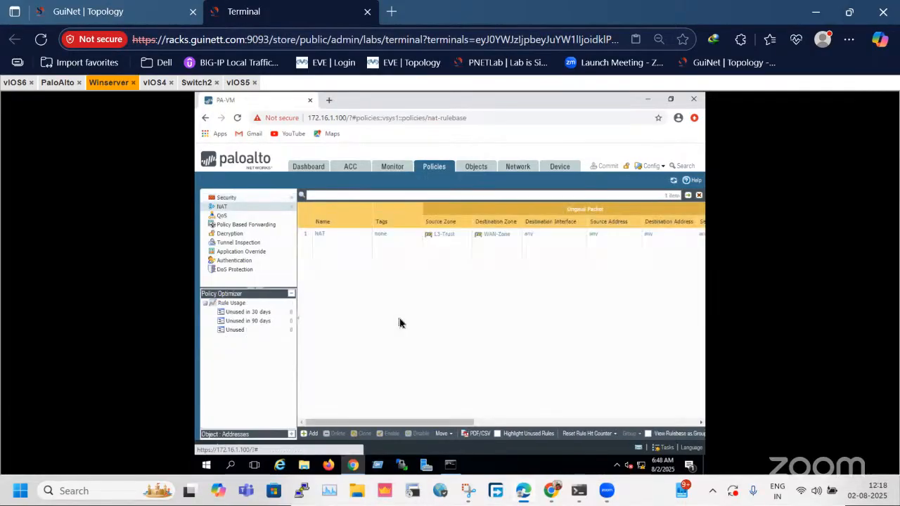
pyautogui.click(333, 241)
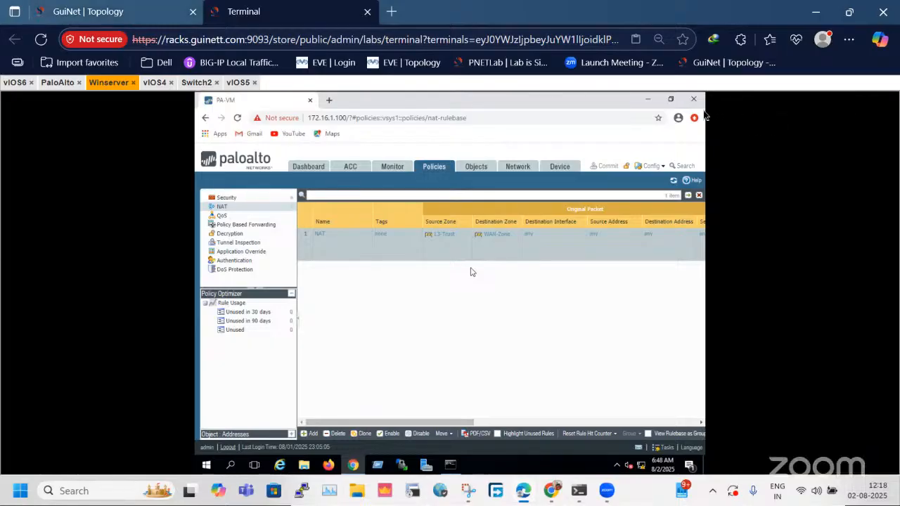
# Ping 8.8.8.8 from the host computer and check its Wi-Fi connection.
pyautogui.press('super+r')
pyautogui.press('Return')
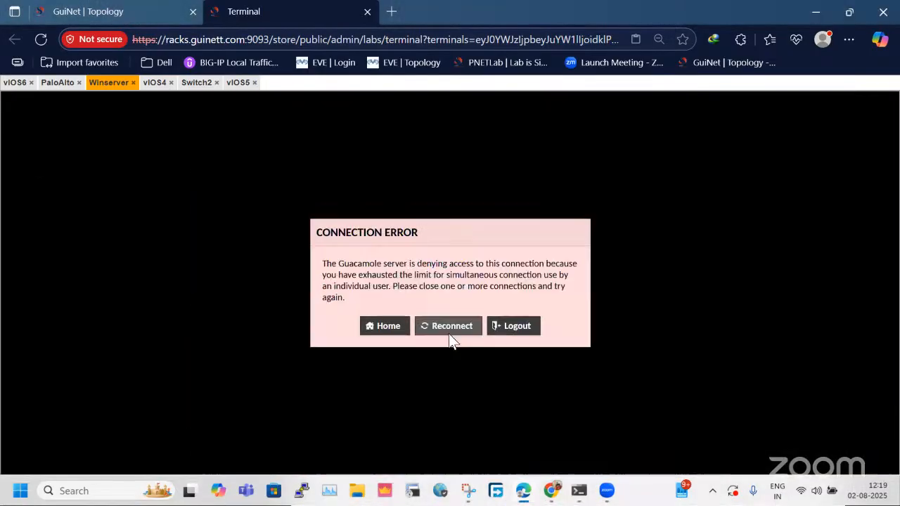
pyautogui.click(448, 329)
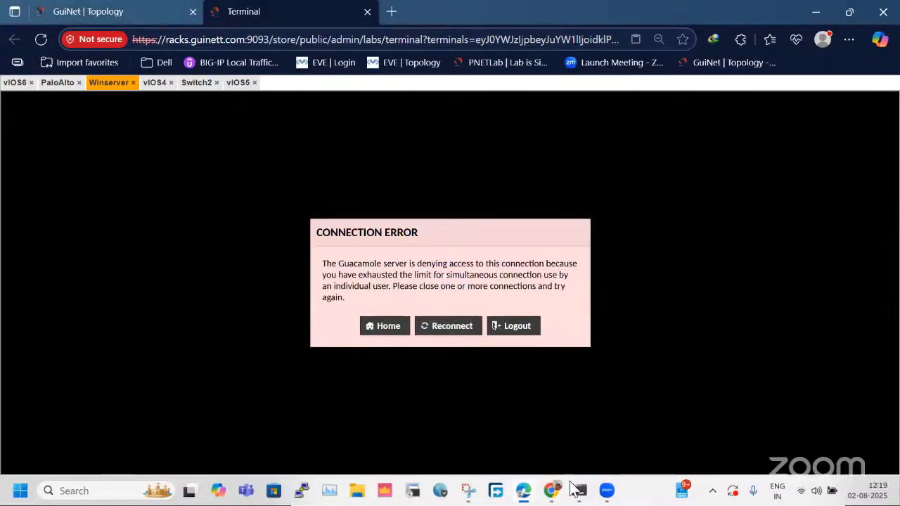
pyautogui.moveTo(573, 490)
pyautogui.click(637, 379)
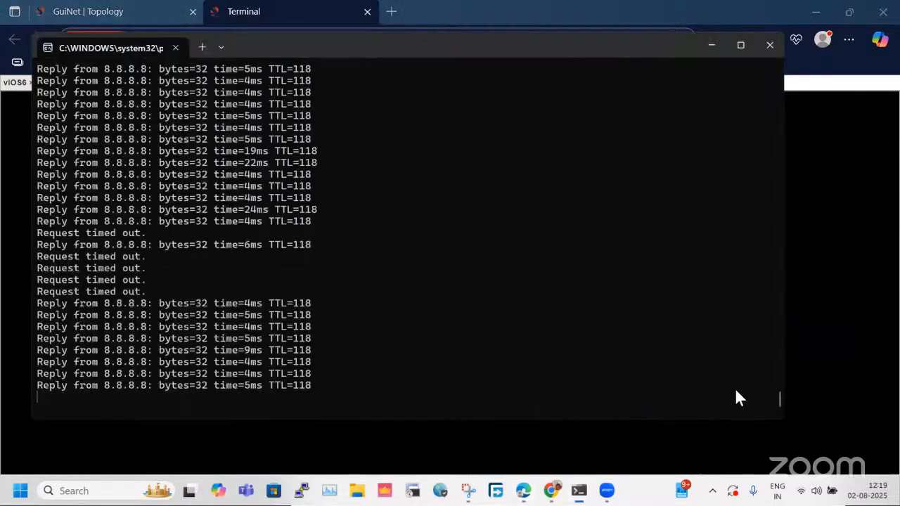
pyautogui.click(808, 490)
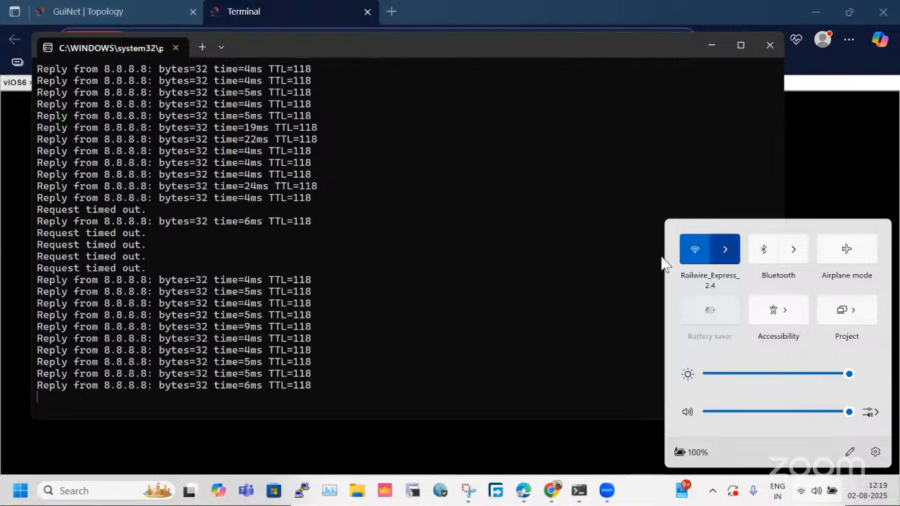
pyautogui.click(297, 84)
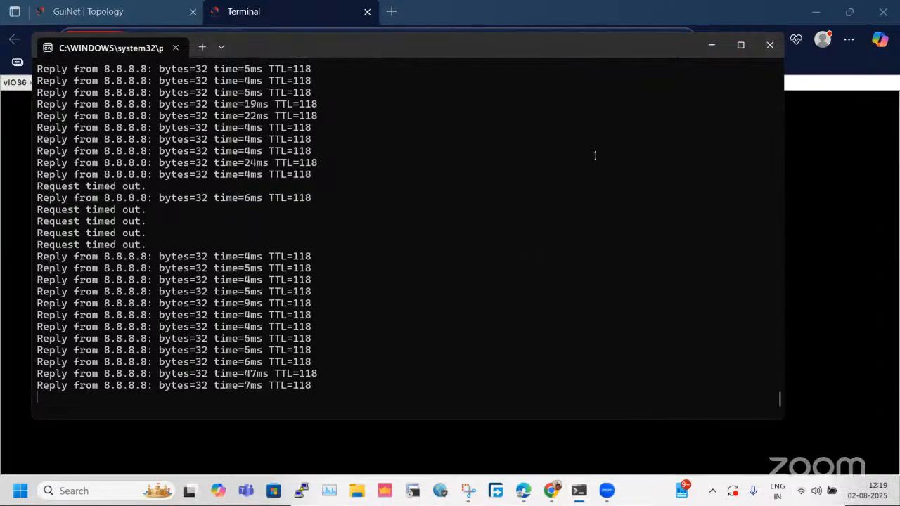
# Reconnect the Winserver remote console session and glance at the lab topology.
pyautogui.click(808, 172)
pyautogui.click(444, 327)
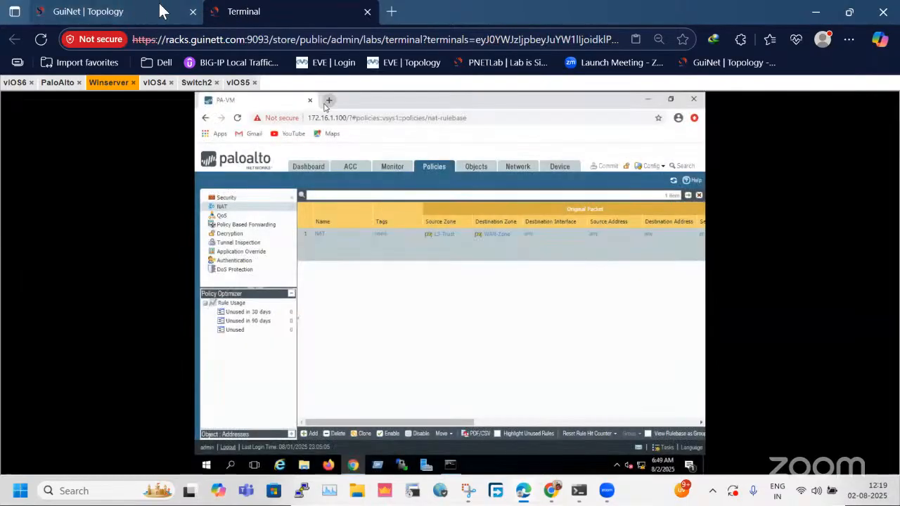
pyautogui.click(165, 11)
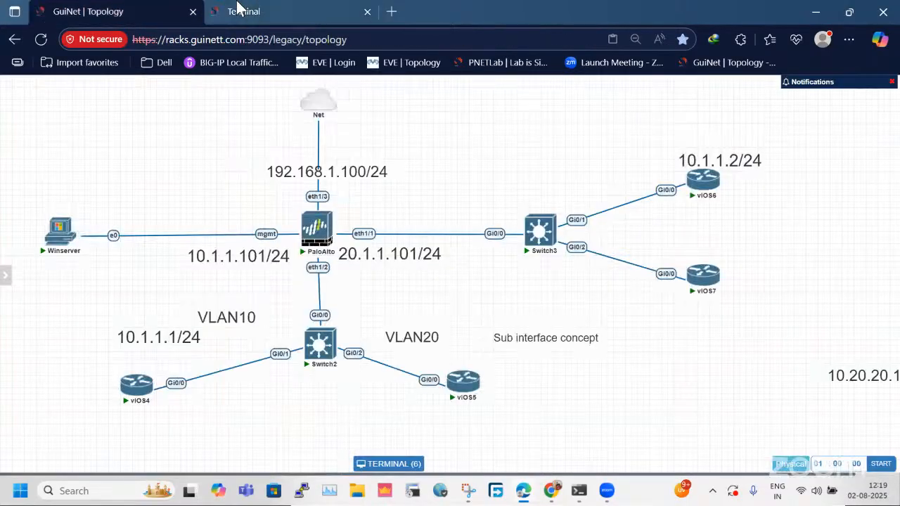
pyautogui.click(239, 10)
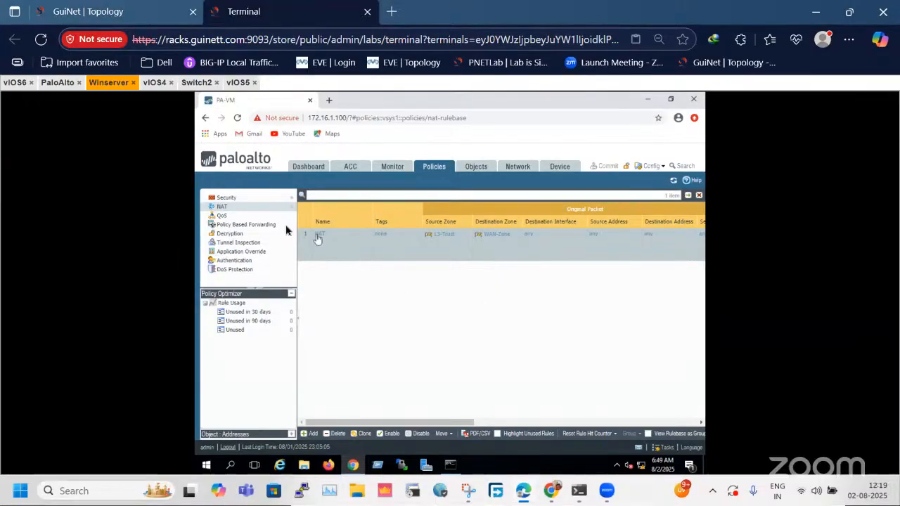
# Review the firewall's security rules and the VLAN tags of subinterfaces ethernet1/2.10 and ethernet1/2.20, leaving the settings as they are.
pyautogui.click(250, 199)
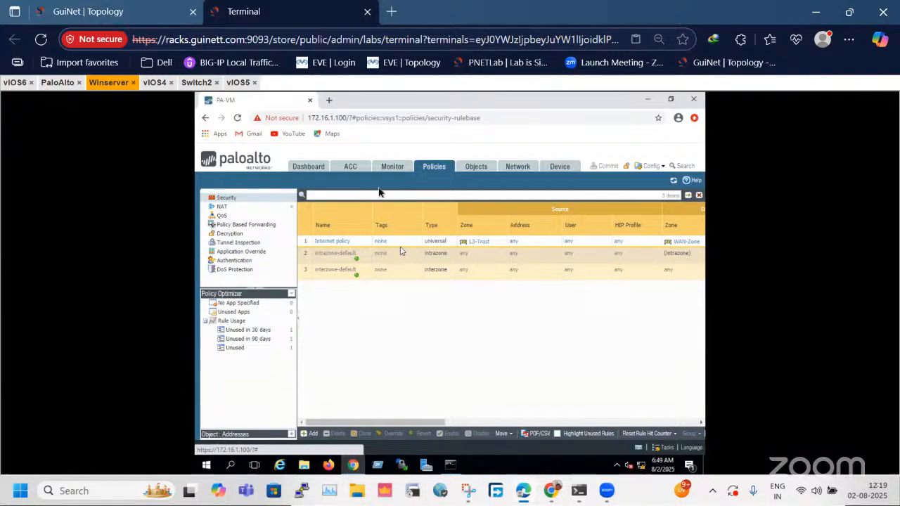
pyautogui.click(520, 169)
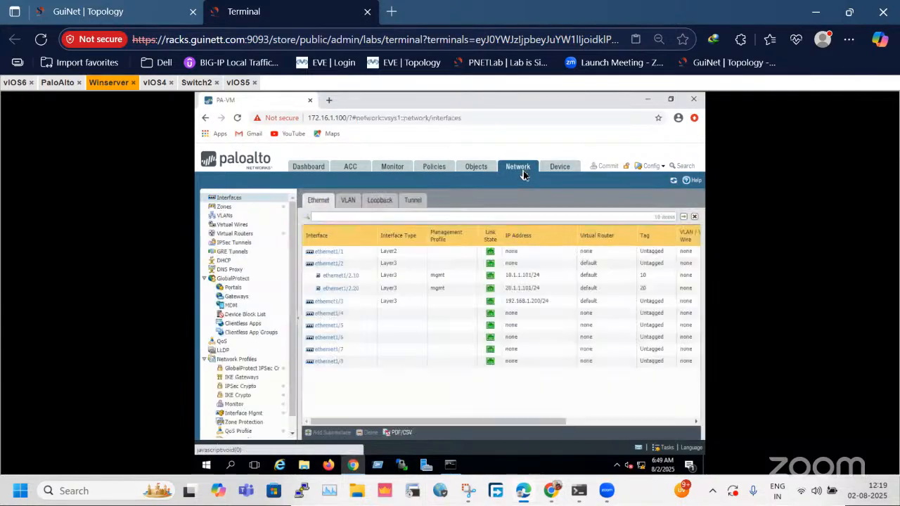
pyautogui.click(349, 281)
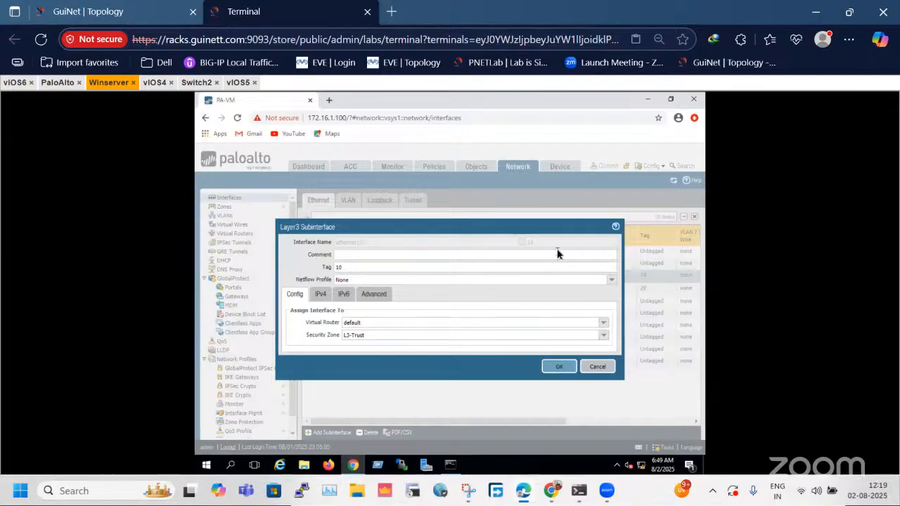
pyautogui.moveTo(366, 267); pyautogui.dragTo(329, 272)
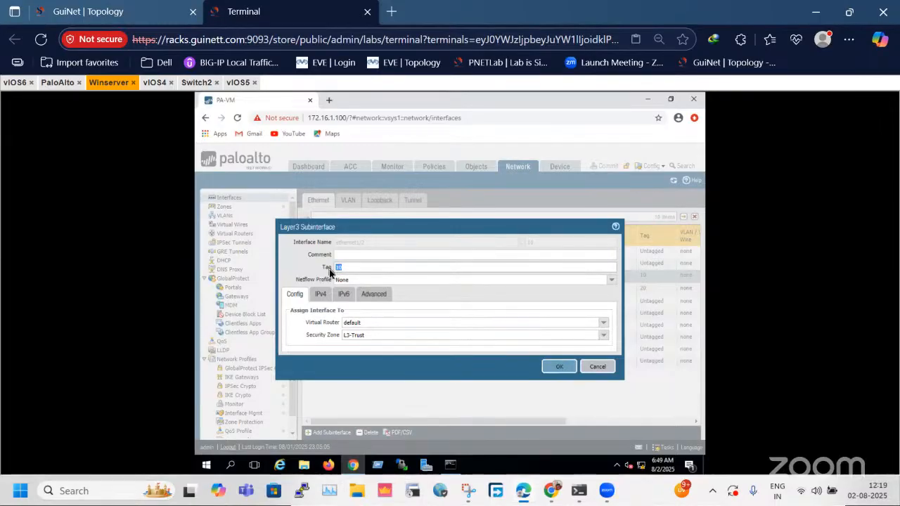
pyautogui.click(596, 377)
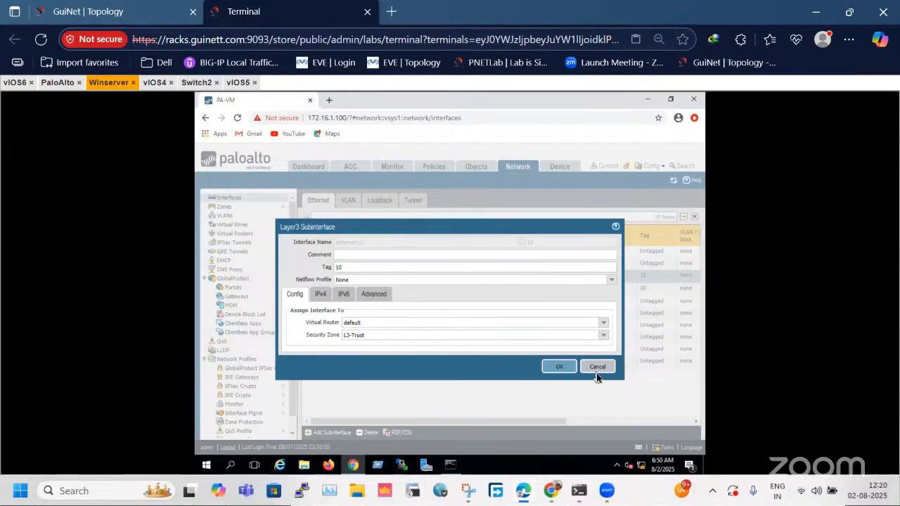
pyautogui.click(596, 367)
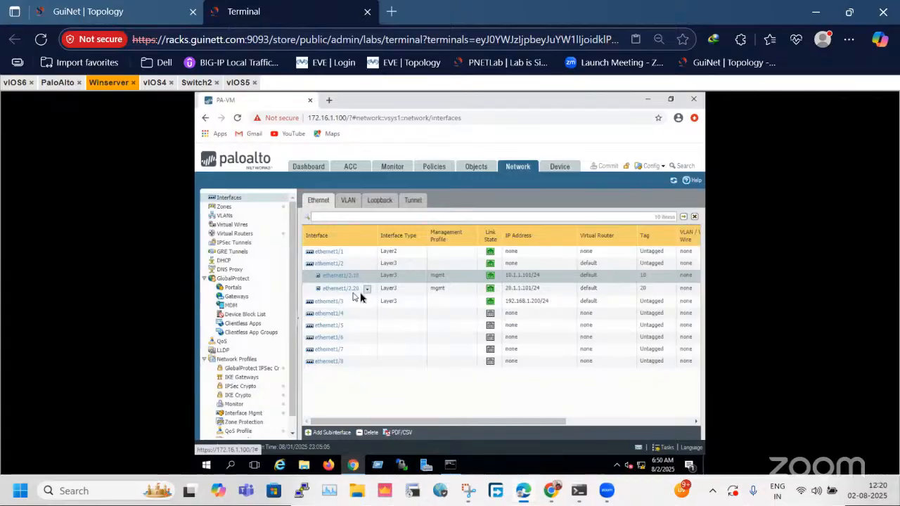
pyautogui.click(640, 289)
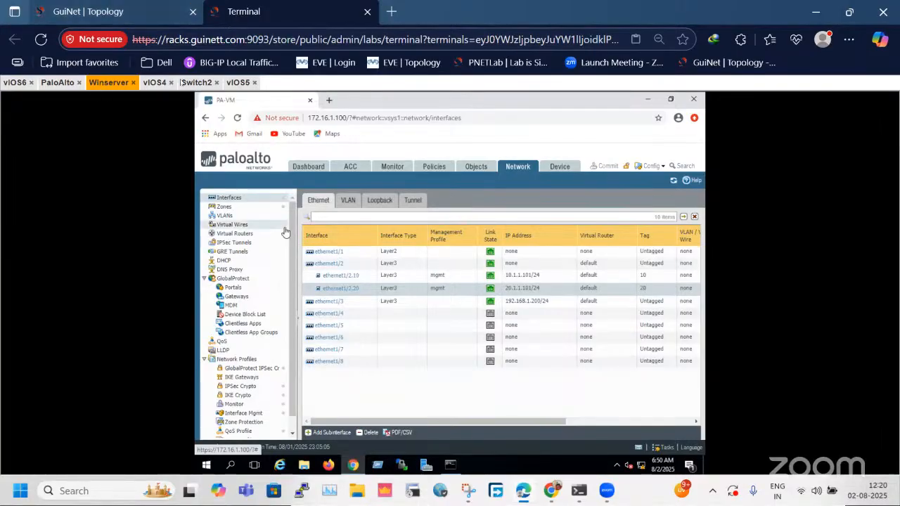
# Switch to Snipping Tool with the lab topology capture and maximize its window.
pyautogui.click(182, 7)
pyautogui.click(463, 496)
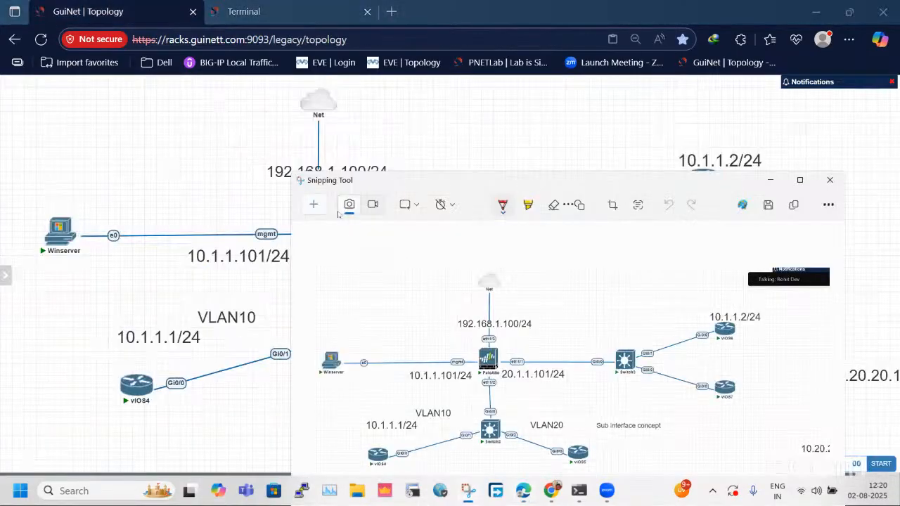
pyautogui.doubleClick(434, 181)
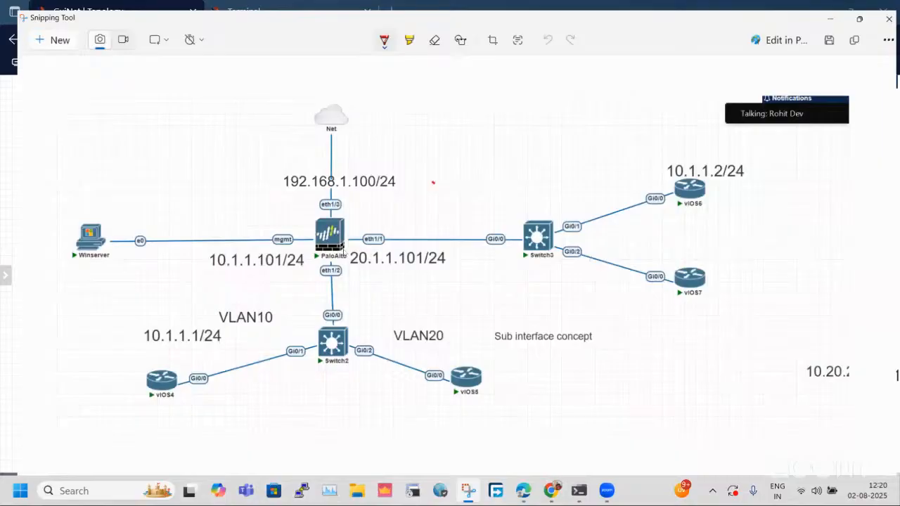
# Circle the VLAN10 and VLAN20 networks in red and link them to the gateways 10.1.1.101/24 and 20.1.1.101/24.
pyautogui.moveTo(232, 302)
pyautogui.mouseDown()
pyautogui.moveTo(91, 386)
pyautogui.moveTo(232, 306)
pyautogui.mouseUp()
pyautogui.moveTo(535, 306)
pyautogui.mouseDown()
pyautogui.moveTo(451, 308)
pyautogui.moveTo(542, 342)
pyautogui.moveTo(482, 327)
pyautogui.mouseUp()
pyautogui.moveTo(193, 267)
pyautogui.mouseDown()
pyautogui.moveTo(260, 242)
pyautogui.moveTo(258, 268)
pyautogui.mouseUp()
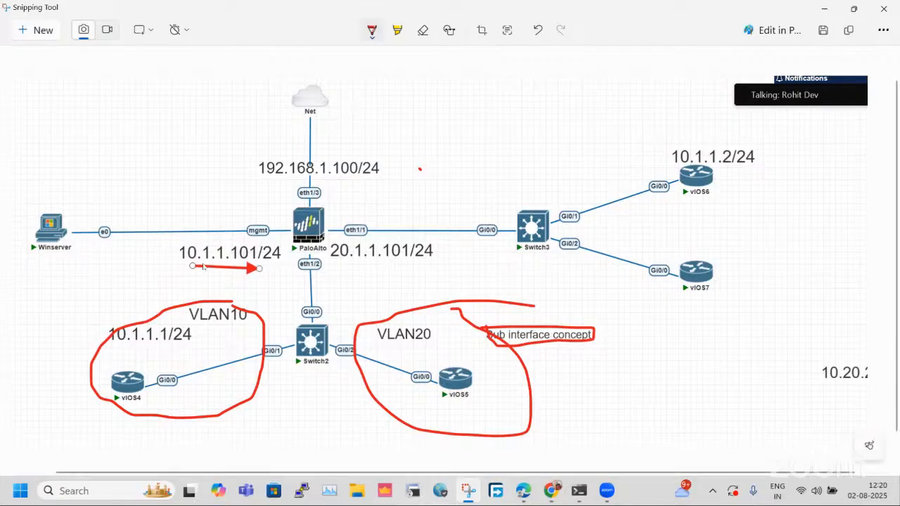
pyautogui.hotkey('ctrl', 'z')
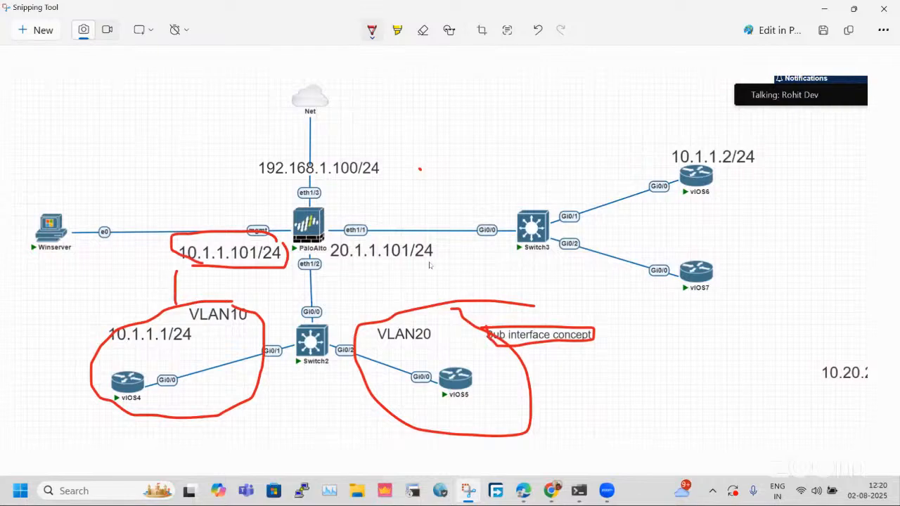
pyautogui.moveTo(415, 236); pyautogui.dragTo(385, 271)
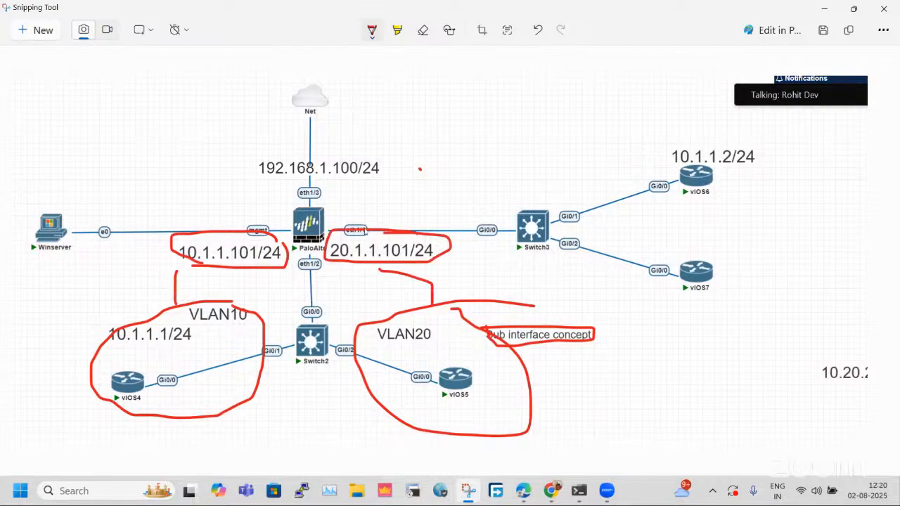
pyautogui.moveTo(327, 227)
pyautogui.mouseDown()
pyautogui.moveTo(273, 235)
pyautogui.moveTo(382, 291)
pyautogui.moveTo(484, 261)
pyautogui.moveTo(317, 234)
pyautogui.mouseUp()
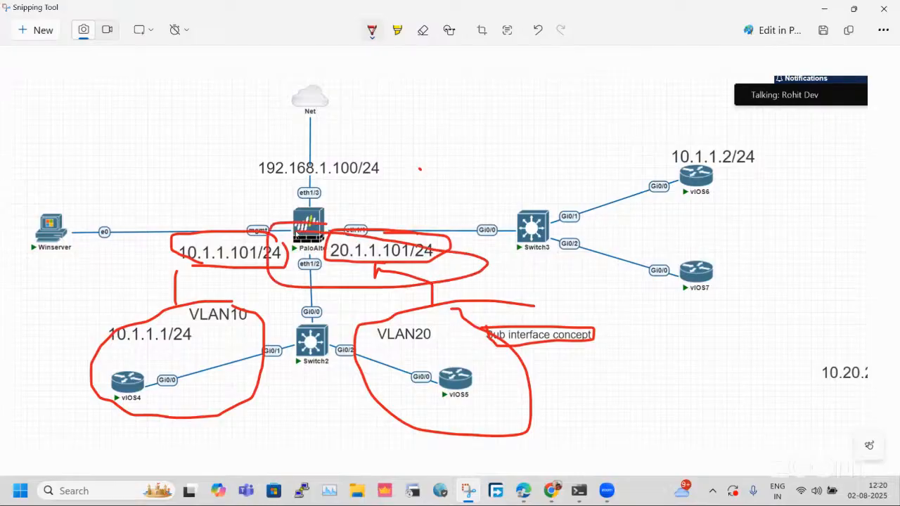
# Circle the 192.168.1.100/24 address in red and draw an upward arrow beside it.
pyautogui.moveTo(377, 139)
pyautogui.mouseDown()
pyautogui.moveTo(278, 142)
pyautogui.moveTo(247, 179)
pyautogui.moveTo(343, 205)
pyautogui.moveTo(388, 150)
pyautogui.mouseUp()
pyautogui.moveTo(459, 235); pyautogui.dragTo(460, 119)
pyautogui.moveTo(427, 168)
pyautogui.mouseDown()
pyautogui.moveTo(461, 119)
pyautogui.moveTo(472, 159)
pyautogui.mouseUp()
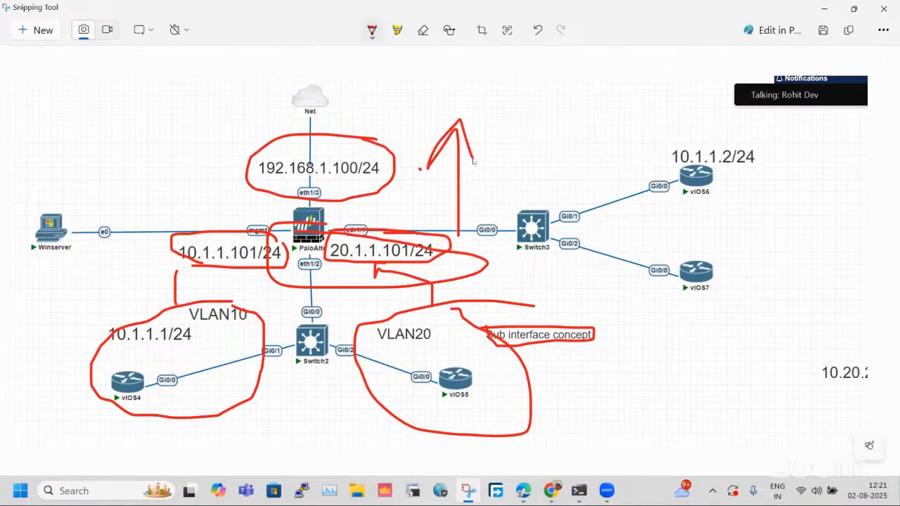
# Undo the red pen circles, links and arrows around the VLANs, gateways and external address.
pyautogui.hotkey('ctrl', 'z')
pyautogui.hotkey('ctrl', 'z')
pyautogui.hotkey('ctrl', 'z')
pyautogui.hotkey('ctrl', 'z')
pyautogui.hotkey('ctrl', 'z')
pyautogui.hotkey('ctrl', 'z')
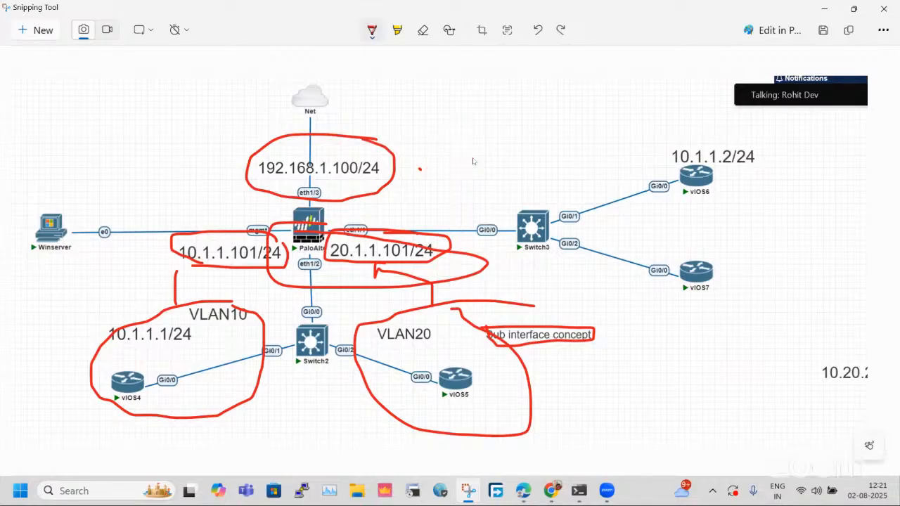
pyautogui.hotkey('ctrl', 'z')
pyautogui.hotkey('ctrl', 'z')
pyautogui.hotkey('ctrl', 'z')
pyautogui.hotkey('ctrl', 'z')
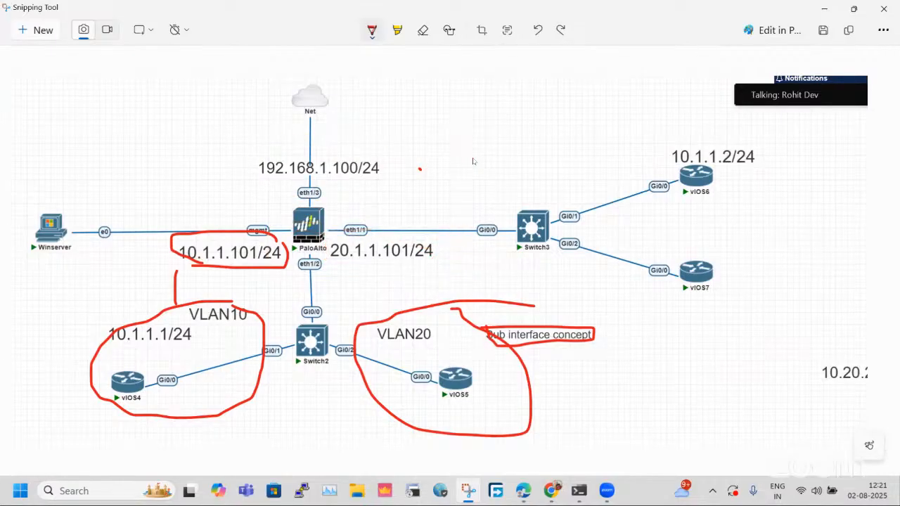
pyautogui.hotkey('ctrl', 'z')
pyautogui.hotkey('ctrl', 'z')
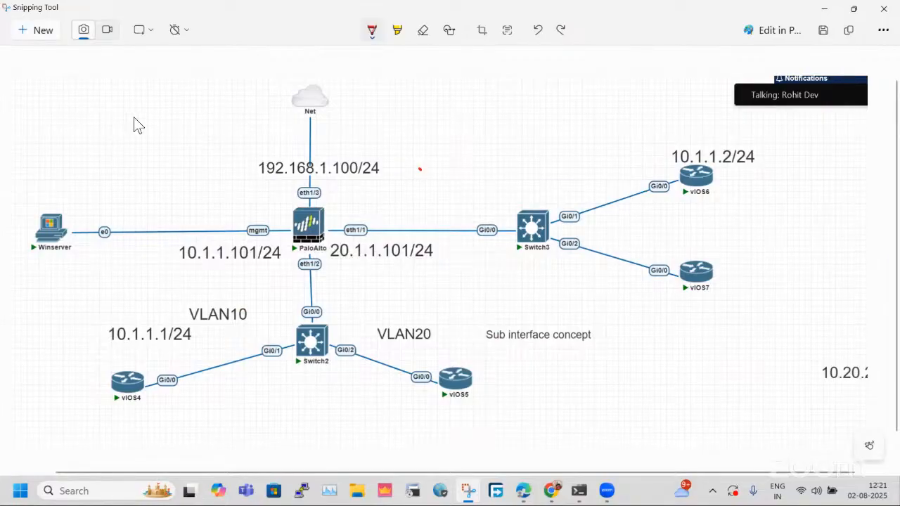
# Handwrite "Zone" with a pointer line above Winserver, and begin an "L3" label beside the Net cloud.
pyautogui.moveTo(103, 108); pyautogui.dragTo(133, 114)
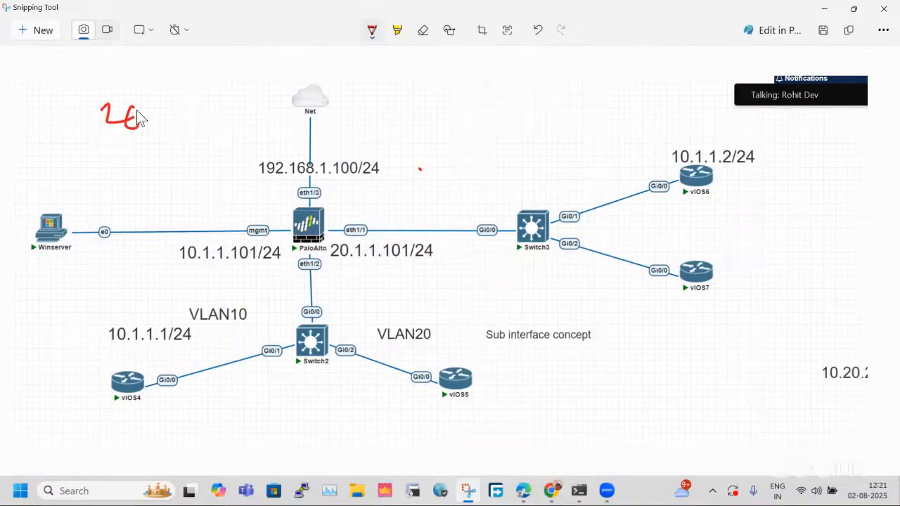
pyautogui.moveTo(146, 125); pyautogui.dragTo(147, 117)
pyautogui.moveTo(128, 175); pyautogui.dragTo(126, 176)
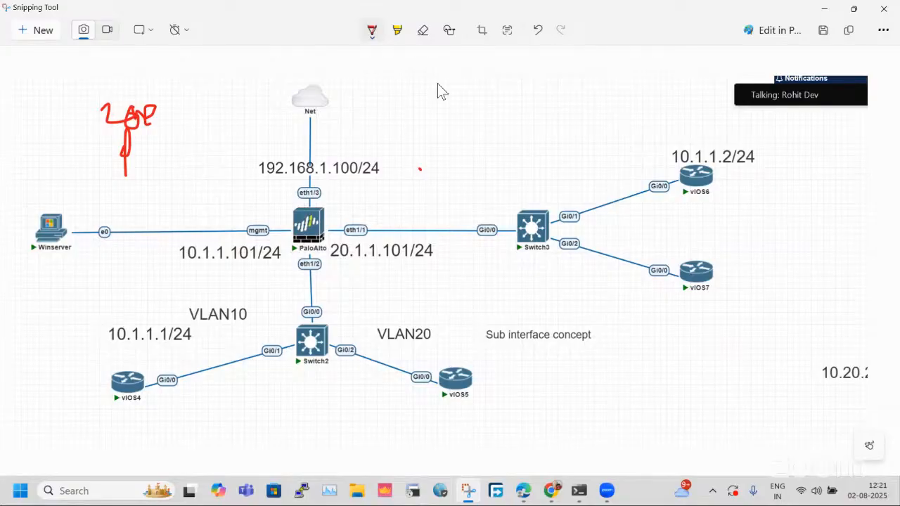
pyautogui.moveTo(436, 83)
pyautogui.mouseDown()
pyautogui.moveTo(437, 102)
pyautogui.moveTo(464, 137)
pyautogui.moveTo(454, 158)
pyautogui.mouseUp()
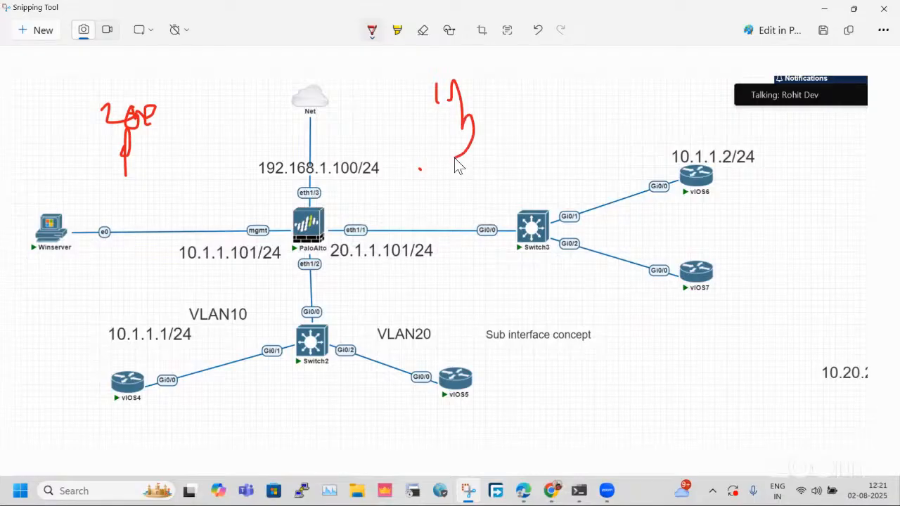
pyautogui.hotkey('ctrl', 'z')
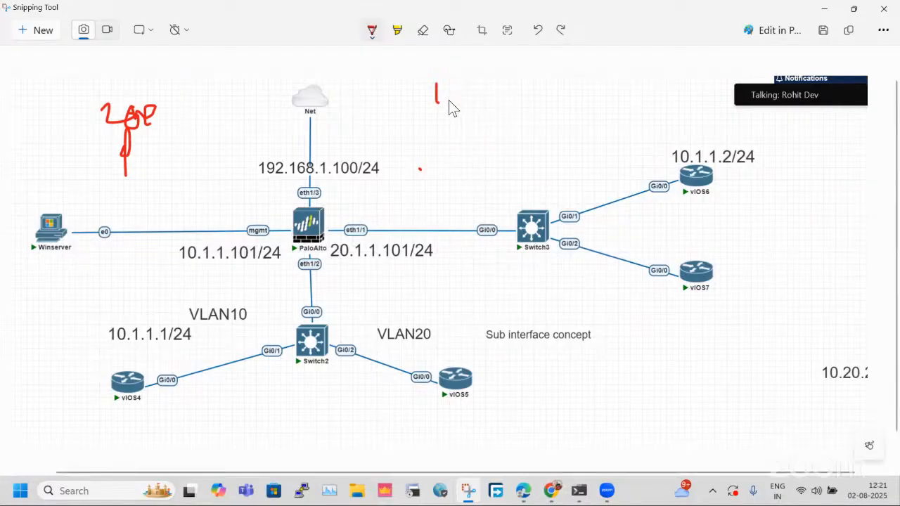
pyautogui.moveTo(454, 93); pyautogui.dragTo(440, 149)
# Circle the Switch2 and Switch3 networks in red and draw an arrow from Switch2 up toward the Net cloud.
pyautogui.moveTo(73, 355)
pyautogui.mouseDown()
pyautogui.moveTo(235, 290)
pyautogui.moveTo(74, 355)
pyautogui.mouseUp()
pyautogui.moveTo(840, 228)
pyautogui.mouseDown()
pyautogui.moveTo(815, 299)
pyautogui.moveTo(718, 133)
pyautogui.moveTo(781, 128)
pyautogui.mouseUp()
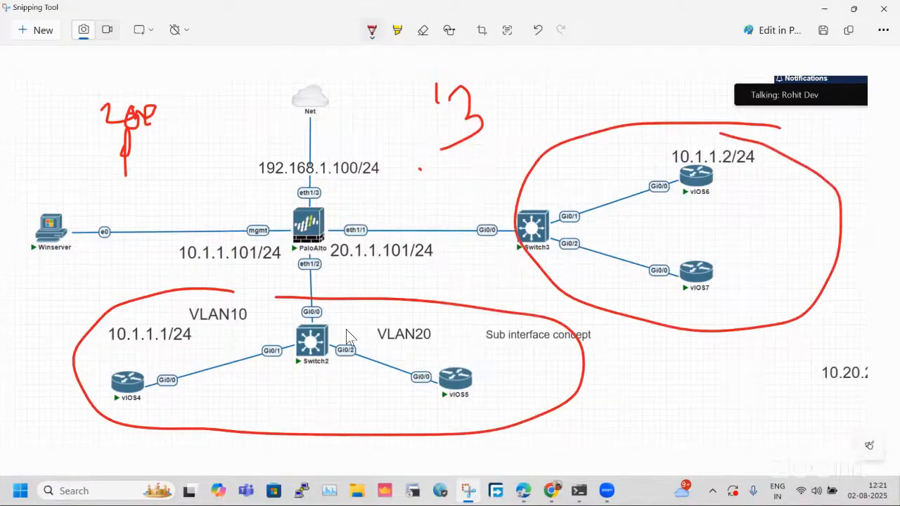
pyautogui.moveTo(346, 330); pyautogui.dragTo(366, 124)
pyautogui.moveTo(363, 137); pyautogui.dragTo(384, 143)
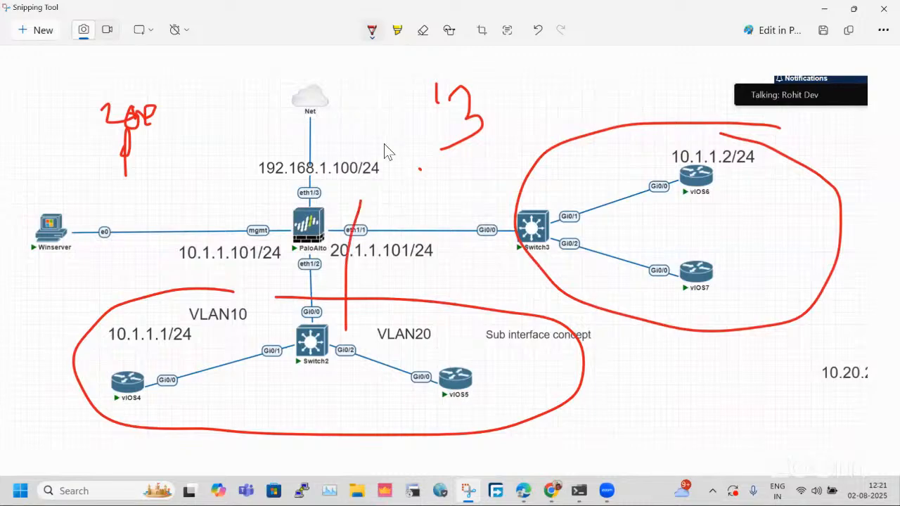
# Complete the handwritten "L3" label and write "L2" below it.
pyautogui.moveTo(431, 76); pyautogui.dragTo(430, 131)
pyautogui.moveTo(421, 172)
pyautogui.mouseDown()
pyautogui.moveTo(425, 216)
pyautogui.moveTo(467, 226)
pyautogui.mouseUp()
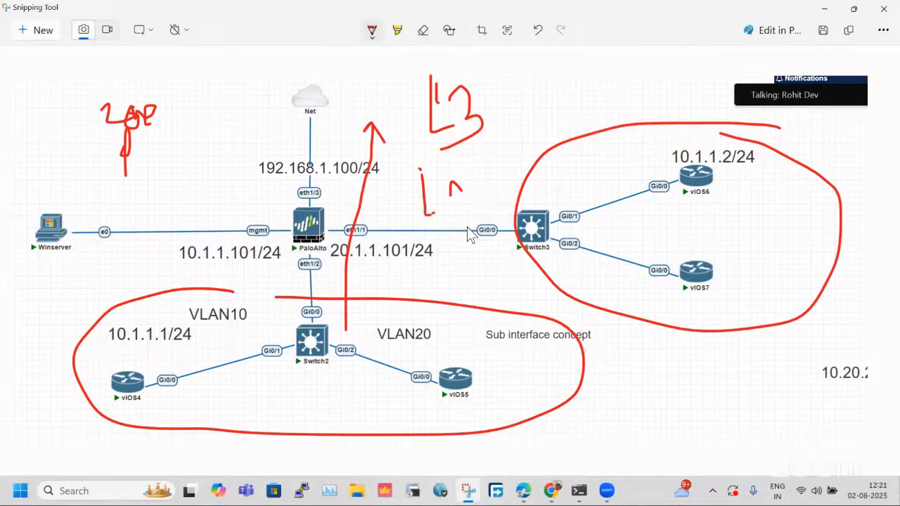
# Box and shade the PaloAlto firewall in red, and sketch a pointer line, an empty box and an arrow from Switch3 upward.
pyautogui.moveTo(386, 203); pyautogui.dragTo(364, 238)
pyautogui.moveTo(328, 261)
pyautogui.mouseDown()
pyautogui.moveTo(302, 277)
pyautogui.moveTo(360, 286)
pyautogui.moveTo(397, 204)
pyautogui.moveTo(275, 210)
pyautogui.mouseUp()
pyautogui.click(364, 208)
pyautogui.moveTo(302, 273)
pyautogui.mouseDown()
pyautogui.moveTo(337, 250)
pyautogui.moveTo(334, 200)
pyautogui.mouseUp()
pyautogui.moveTo(177, 147); pyautogui.dragTo(183, 156)
pyautogui.moveTo(260, 244); pyautogui.dragTo(253, 236)
pyautogui.moveTo(229, 74)
pyautogui.mouseDown()
pyautogui.moveTo(231, 135)
pyautogui.moveTo(274, 112)
pyautogui.mouseUp()
pyautogui.moveTo(218, 76); pyautogui.dragTo(267, 134)
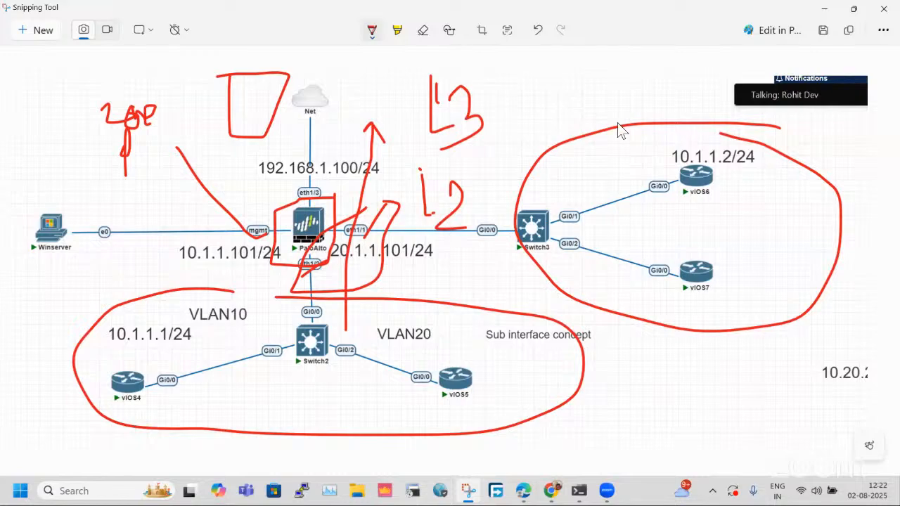
pyautogui.moveTo(520, 283)
pyautogui.mouseDown()
pyautogui.moveTo(427, 201)
pyautogui.moveTo(431, 77)
pyautogui.moveTo(447, 85)
pyautogui.mouseUp()
pyautogui.moveTo(389, 184)
pyautogui.mouseDown()
pyautogui.moveTo(294, 245)
pyautogui.moveTo(409, 286)
pyautogui.mouseUp()
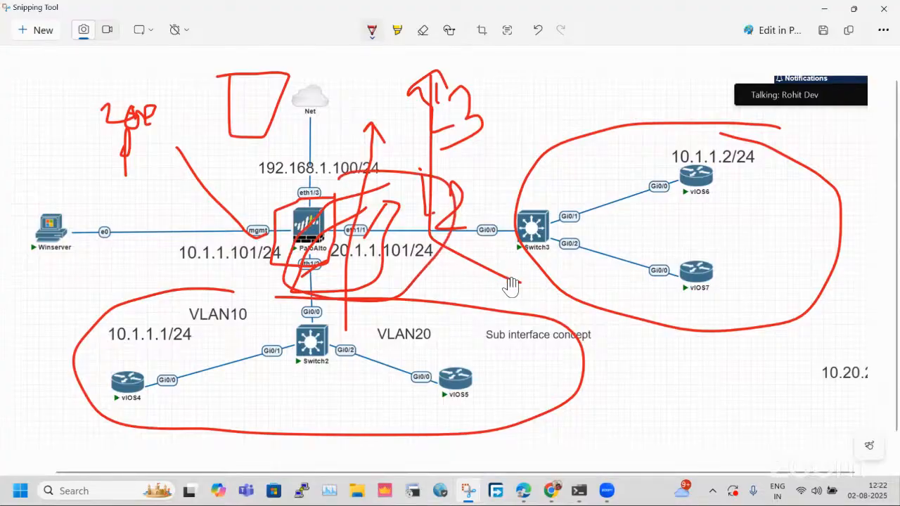
# Undo the latest pen marks around the PaloAlto firewall and beside the Net cloud.
pyautogui.hotkey('ctrl', 'z')
pyautogui.hotkey('ctrl', 'z')
pyautogui.hotkey('ctrl', 'z')
pyautogui.hotkey('ctrl', 'z')
pyautogui.hotkey('ctrl', 'z')
pyautogui.hotkey('ctrl', 'z')
pyautogui.hotkey('ctrl', 'z')
pyautogui.hotkey('ctrl', 'z')
pyautogui.hotkey('ctrl', 'z')
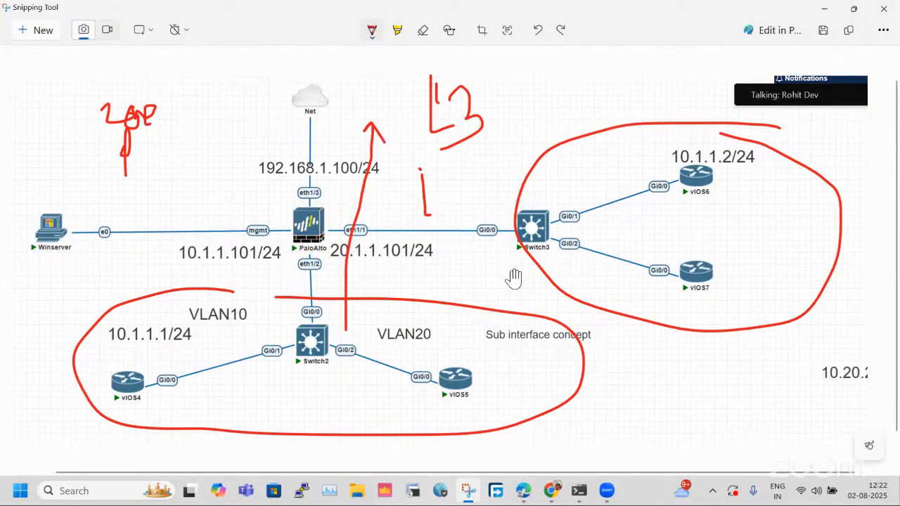
# Undo the pen marks for the Switch2 and Switch3 circles, the arrow and the handwritten zone and layer labels.
pyautogui.hotkey('ctrl', 'z')
pyautogui.hotkey('ctrl', 'z')
pyautogui.hotkey('ctrl', 'z')
pyautogui.hotkey('ctrl', 'z')
pyautogui.hotkey('ctrl', 'z')
pyautogui.hotkey('ctrl', 'z')
pyautogui.hotkey('ctrl', 'z')
pyautogui.hotkey('ctrl', 'z')
pyautogui.hotkey('ctrl', 'z')
pyautogui.hotkey('ctrl', 'z')
pyautogui.hotkey('ctrl', 'z')
pyautogui.hotkey('ctrl', 'z')
# Circle the 20.1.1.101/24 and 192.168.1.100/24 areas in red, add an upward arrow, and write a boxed "L3" label with a pointer line.
pyautogui.moveTo(388, 204)
pyautogui.mouseDown()
pyautogui.moveTo(284, 277)
pyautogui.moveTo(346, 302)
pyautogui.moveTo(410, 195)
pyautogui.moveTo(389, 200)
pyautogui.mouseUp()
pyautogui.moveTo(380, 145)
pyautogui.mouseDown()
pyautogui.moveTo(260, 149)
pyautogui.moveTo(298, 187)
pyautogui.moveTo(405, 142)
pyautogui.moveTo(384, 140)
pyautogui.mouseUp()
pyautogui.moveTo(421, 180); pyautogui.dragTo(433, 99)
pyautogui.moveTo(426, 219); pyautogui.dragTo(473, 180)
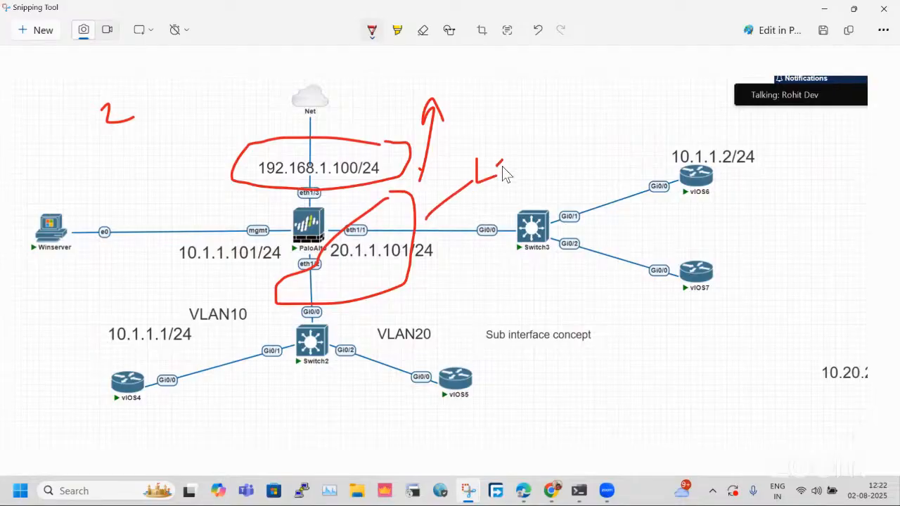
pyautogui.moveTo(456, 145)
pyautogui.mouseDown()
pyautogui.moveTo(510, 199)
pyautogui.moveTo(499, 156)
pyautogui.mouseUp()
# Outline the Switch2 network together with the Switch3 routers, and draw upward arrows beside Switch3 and the Net cloud.
pyautogui.moveTo(717, 112)
pyautogui.mouseDown()
pyautogui.moveTo(344, 308)
pyautogui.moveTo(49, 357)
pyautogui.moveTo(137, 474)
pyautogui.mouseUp()
pyautogui.moveTo(591, 429)
pyautogui.mouseDown()
pyautogui.moveTo(810, 189)
pyautogui.moveTo(715, 110)
pyautogui.mouseUp()
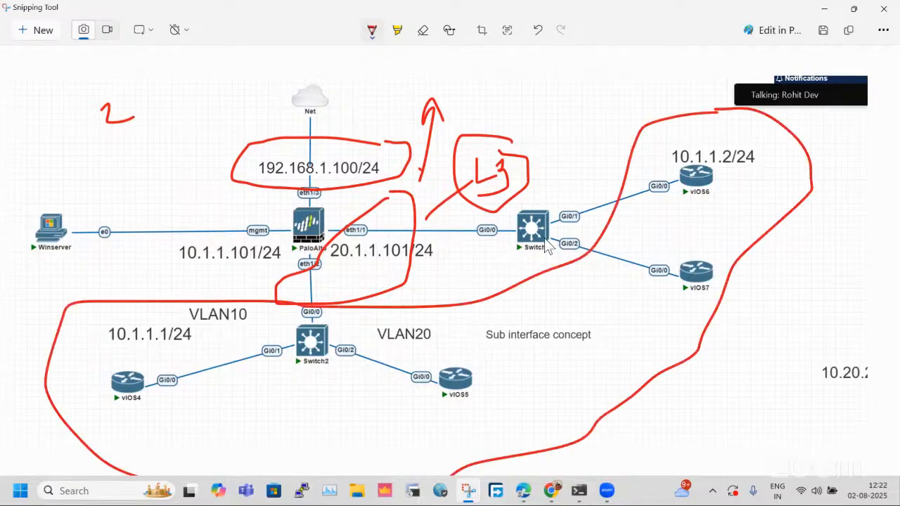
pyautogui.moveTo(556, 240)
pyautogui.mouseDown()
pyautogui.moveTo(532, 149)
pyautogui.moveTo(539, 134)
pyautogui.moveTo(551, 151)
pyautogui.mouseUp()
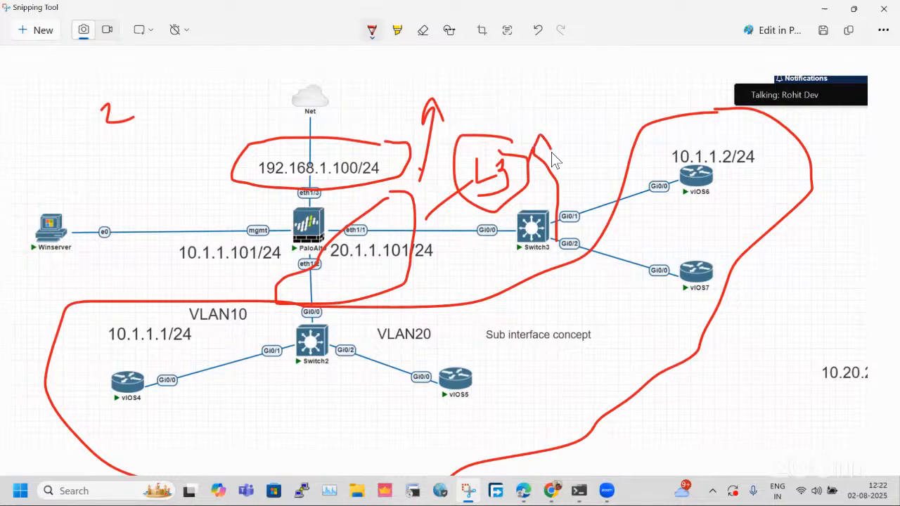
pyautogui.moveTo(417, 188)
pyautogui.mouseDown()
pyautogui.moveTo(410, 96)
pyautogui.moveTo(393, 98)
pyautogui.moveTo(428, 99)
pyautogui.mouseUp()
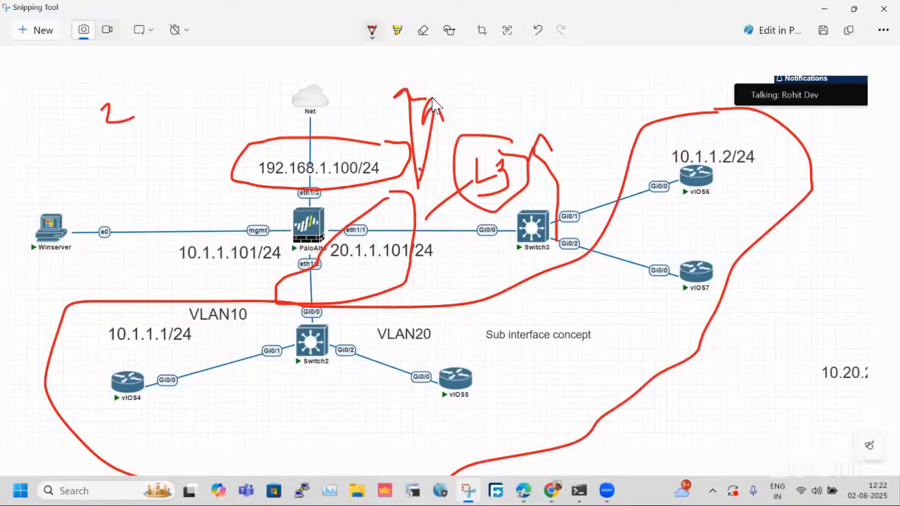
# Undo the "L3" label, the network outline, the address circles and the arrows.
pyautogui.hotkey('ctrl', 'z')
pyautogui.hotkey('ctrl', 'z')
pyautogui.hotkey('ctrl', 'z')
pyautogui.hotkey('ctrl', 'z')
pyautogui.hotkey('ctrl', 'z')
pyautogui.hotkey('ctrl', 'z')
pyautogui.hotkey('ctrl', 'z')
pyautogui.hotkey('ctrl', 'z')
pyautogui.hotkey('ctrl', 'z')
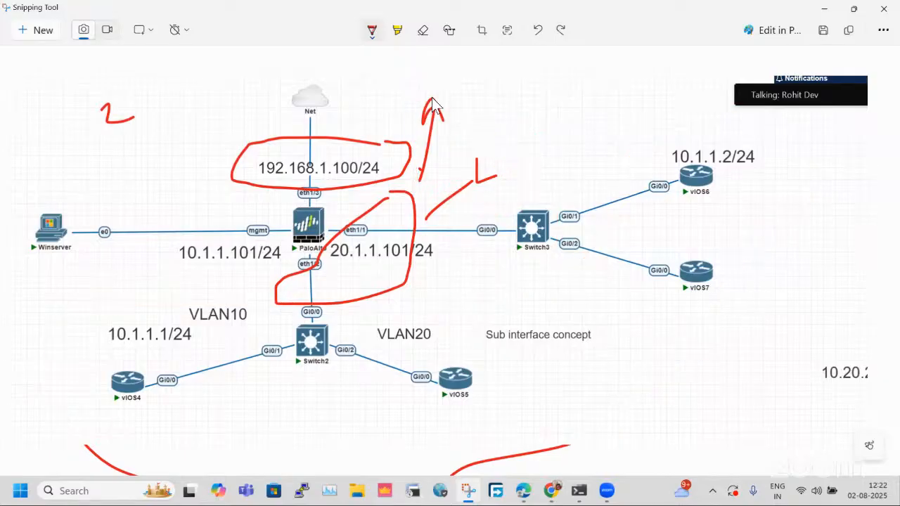
pyautogui.hotkey('ctrl', 'z')
pyautogui.hotkey('ctrl', 'z')
pyautogui.hotkey('ctrl', 'z')
pyautogui.hotkey('ctrl', 'z')
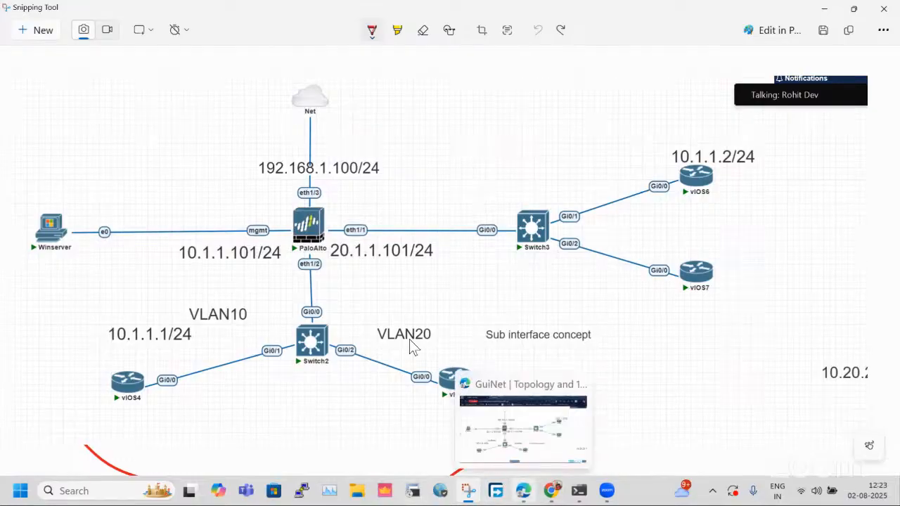
# Switch to the GuiNet topology in the browser and move the 10.1.1.101/24 label away from the PaloAlto firewall toward Winserver.
pyautogui.click(487, 464)
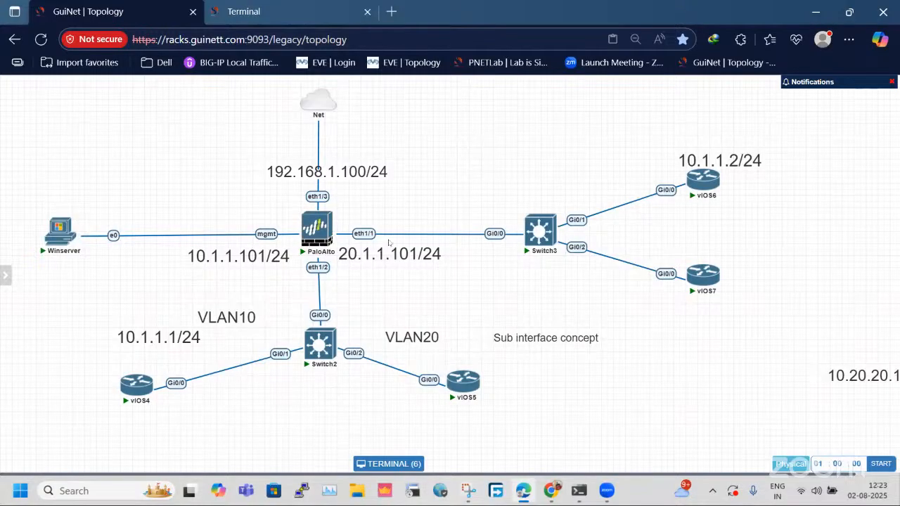
pyautogui.moveTo(306, 261); pyautogui.dragTo(265, 263)
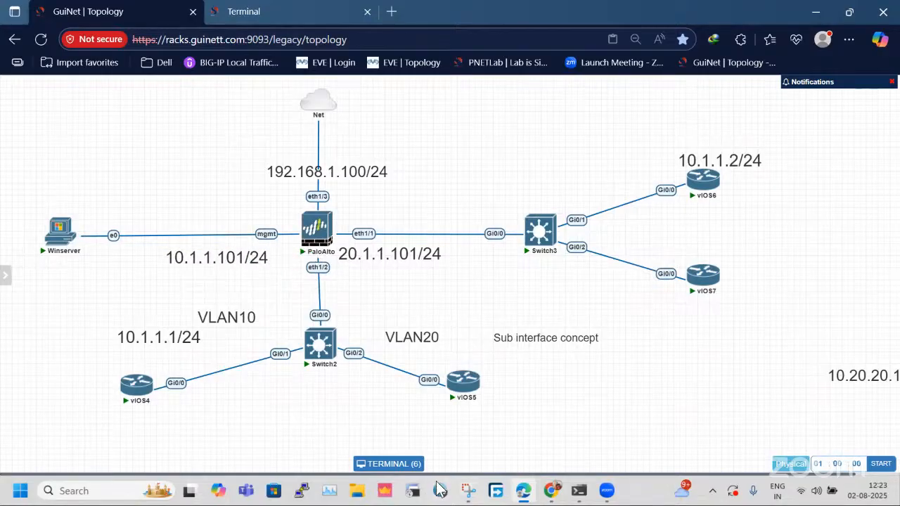
# Return to the Snipping Tool, circle the PaloAlto–Switch2 link with a "T" label, and outline the vIOS4 link and VLAN10 area.
pyautogui.click(468, 491)
pyautogui.moveTo(322, 265)
pyautogui.mouseDown()
pyautogui.moveTo(316, 340)
pyautogui.moveTo(320, 266)
pyautogui.moveTo(393, 292)
pyautogui.moveTo(411, 274)
pyautogui.moveTo(405, 298)
pyautogui.mouseUp()
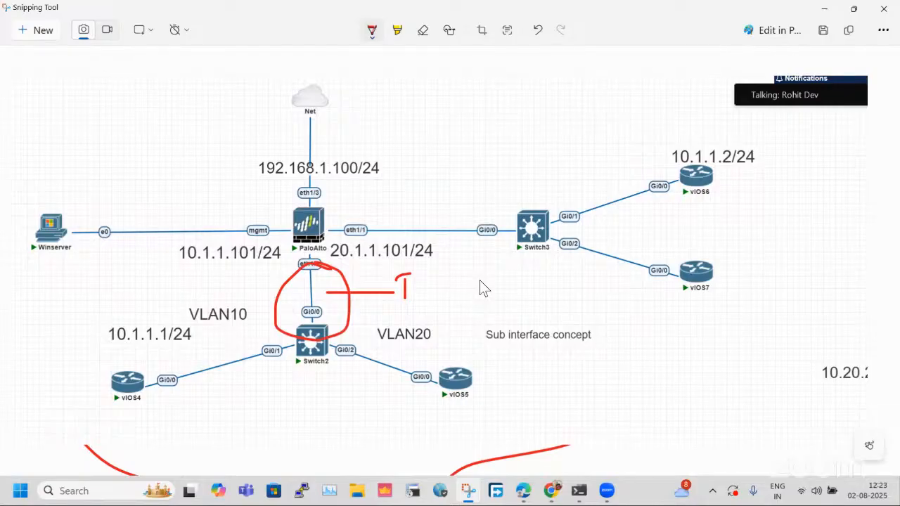
pyautogui.moveTo(248, 333)
pyautogui.mouseDown()
pyautogui.moveTo(272, 386)
pyautogui.moveTo(278, 340)
pyautogui.moveTo(271, 378)
pyautogui.mouseUp()
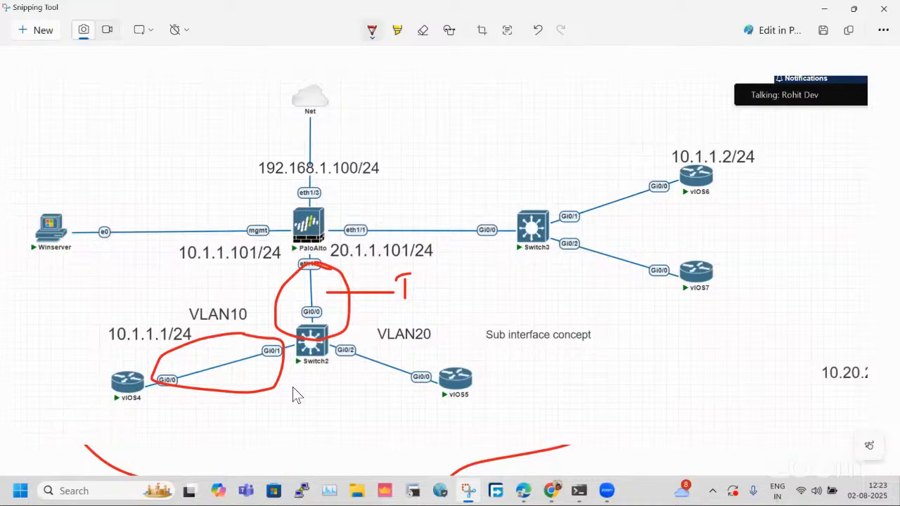
pyautogui.moveTo(238, 333); pyautogui.dragTo(238, 362)
pyautogui.moveTo(248, 295)
pyautogui.mouseDown()
pyautogui.moveTo(171, 291)
pyautogui.moveTo(67, 408)
pyautogui.moveTo(285, 438)
pyautogui.moveTo(257, 281)
pyautogui.moveTo(243, 271)
pyautogui.mouseUp()
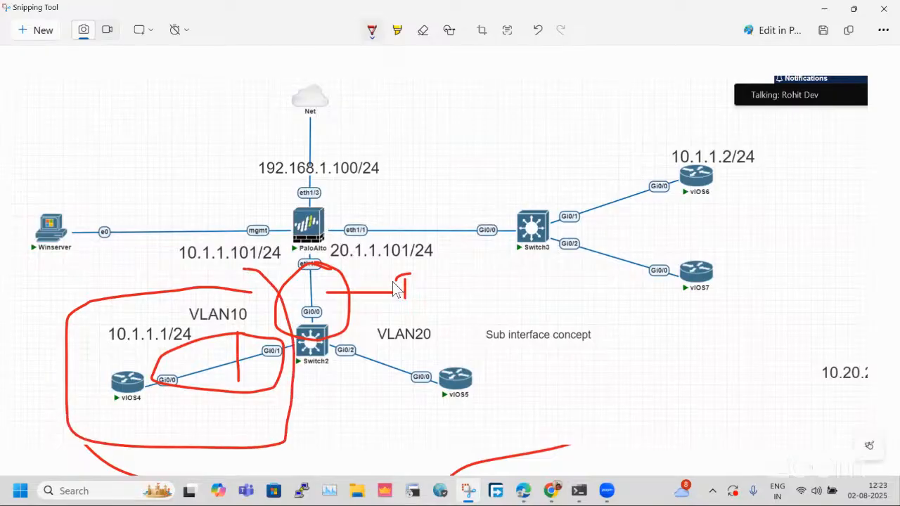
# Draw an upward arrow beside the PaloAlto–Switch2 link, then sketch lines below vIOS4 and underline its link to Switch2.
pyautogui.moveTo(369, 340)
pyautogui.mouseDown()
pyautogui.moveTo(367, 255)
pyautogui.moveTo(360, 269)
pyautogui.moveTo(367, 253)
pyautogui.mouseUp()
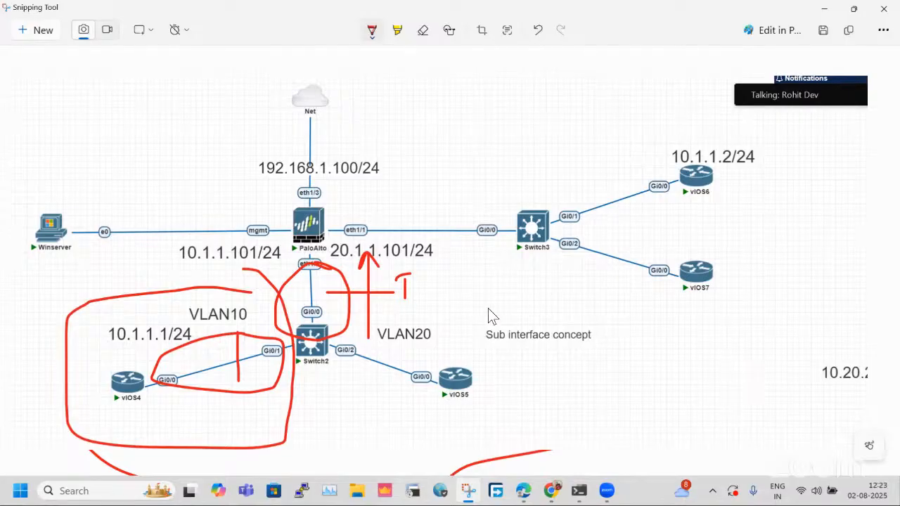
pyautogui.moveTo(137, 404)
pyautogui.mouseDown()
pyautogui.moveTo(122, 440)
pyautogui.moveTo(162, 422)
pyautogui.moveTo(180, 444)
pyautogui.moveTo(129, 451)
pyautogui.moveTo(174, 457)
pyautogui.moveTo(133, 443)
pyautogui.mouseUp()
pyautogui.moveTo(158, 391)
pyautogui.mouseDown()
pyautogui.moveTo(270, 367)
pyautogui.moveTo(163, 386)
pyautogui.moveTo(258, 372)
pyautogui.mouseUp()
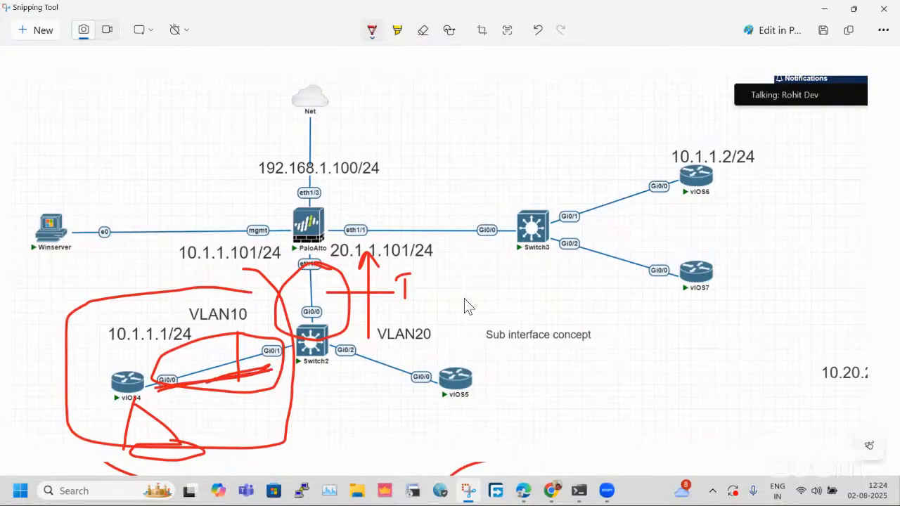
pyautogui.moveTo(494, 270)
pyautogui.mouseDown()
pyautogui.moveTo(469, 281)
pyautogui.moveTo(484, 295)
pyautogui.mouseUp()
# Undo the pen marks around VLAN10, vIOS4 and the PaloAlto–Switch2 link.
pyautogui.hotkey('ctrl', 'z')
pyautogui.hotkey('ctrl', 'z')
pyautogui.hotkey('ctrl', 'z')
pyautogui.hotkey('ctrl', 'z')
pyautogui.hotkey('ctrl', 'z')
pyautogui.hotkey('ctrl', 'z')
pyautogui.hotkey('ctrl', 'z')
pyautogui.hotkey('ctrl', 'z')
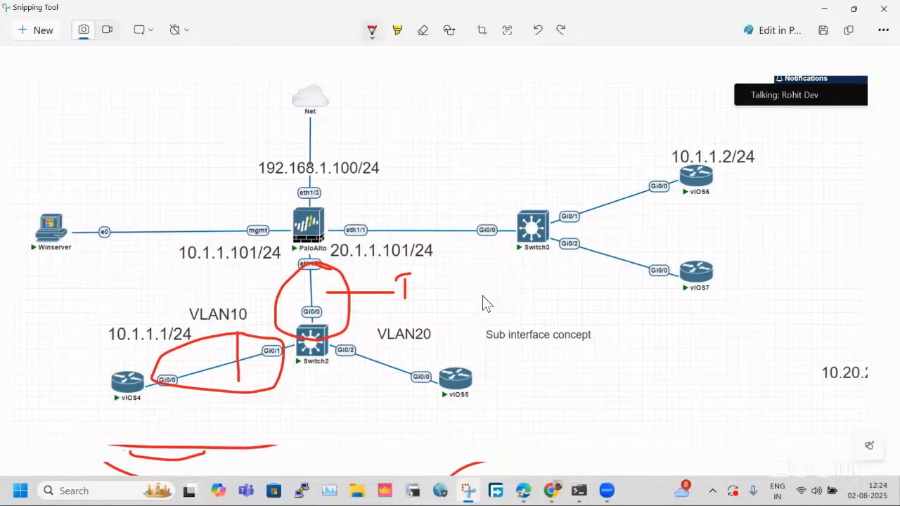
pyautogui.hotkey('ctrl', 'z')
pyautogui.hotkey('ctrl', 'z')
pyautogui.hotkey('ctrl', 'z')
pyautogui.hotkey('ctrl', 'z')
pyautogui.hotkey('ctrl', 'z')
pyautogui.hotkey('ctrl', 'z')
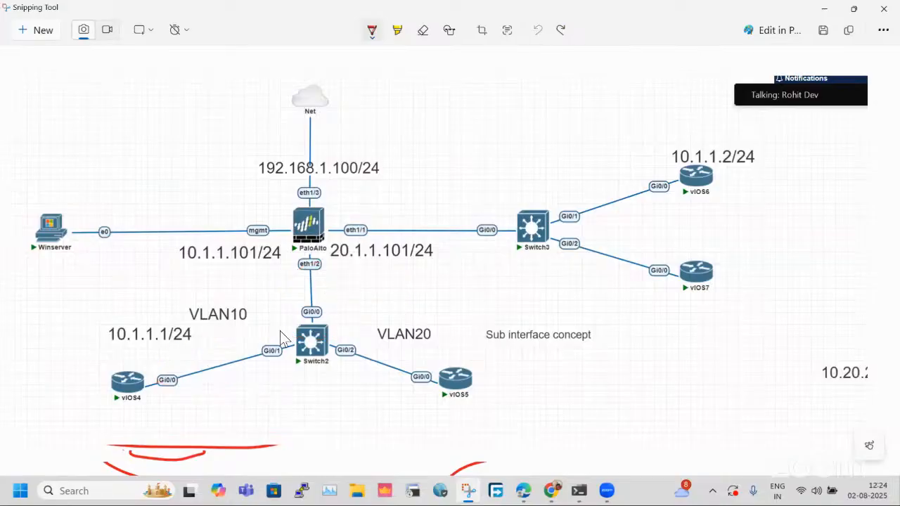
# Outline the VLAN10 and VLAN20 areas in red and draw a long upward arrow between PaloAlto and Switch3.
pyautogui.moveTo(219, 296)
pyautogui.mouseDown()
pyautogui.moveTo(62, 318)
pyautogui.moveTo(197, 441)
pyautogui.moveTo(287, 351)
pyautogui.moveTo(205, 294)
pyautogui.mouseUp()
pyautogui.moveTo(470, 317)
pyautogui.mouseDown()
pyautogui.moveTo(334, 357)
pyautogui.moveTo(506, 440)
pyautogui.moveTo(532, 385)
pyautogui.mouseUp()
pyautogui.moveTo(666, 372)
pyautogui.mouseDown()
pyautogui.moveTo(470, 322)
pyautogui.moveTo(457, 243)
pyautogui.moveTo(457, 109)
pyautogui.moveTo(446, 106)
pyautogui.moveTo(491, 161)
pyautogui.mouseUp()
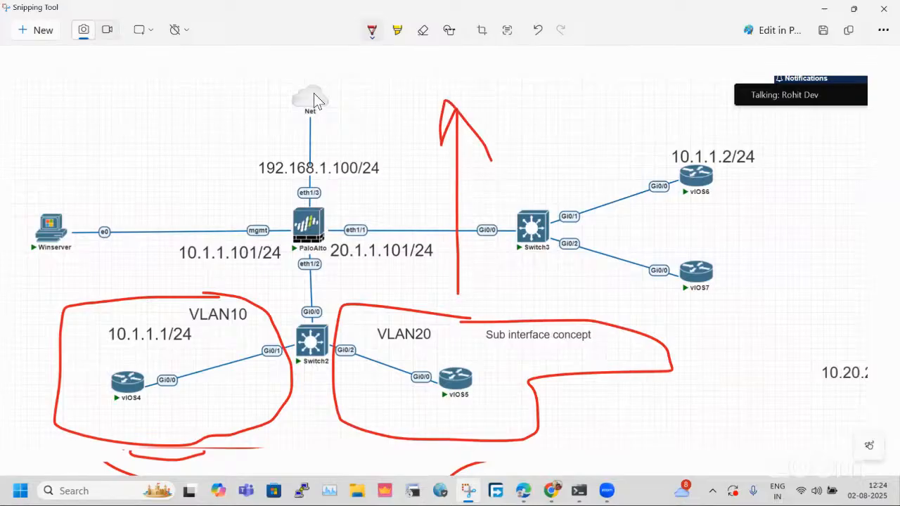
# Circle the Net–PaloAlto area, trace the firewall's link to Switch2, and add short strokes around the VLAN areas and below vIOS4 and vIOS5.
pyautogui.moveTo(295, 124)
pyautogui.mouseDown()
pyautogui.moveTo(236, 231)
pyautogui.moveTo(374, 113)
pyautogui.moveTo(247, 108)
pyautogui.mouseUp()
pyautogui.moveTo(308, 329)
pyautogui.mouseDown()
pyautogui.moveTo(310, 266)
pyautogui.moveTo(317, 318)
pyautogui.moveTo(312, 251)
pyautogui.moveTo(312, 327)
pyautogui.mouseUp()
pyautogui.moveTo(170, 299); pyautogui.dragTo(97, 288)
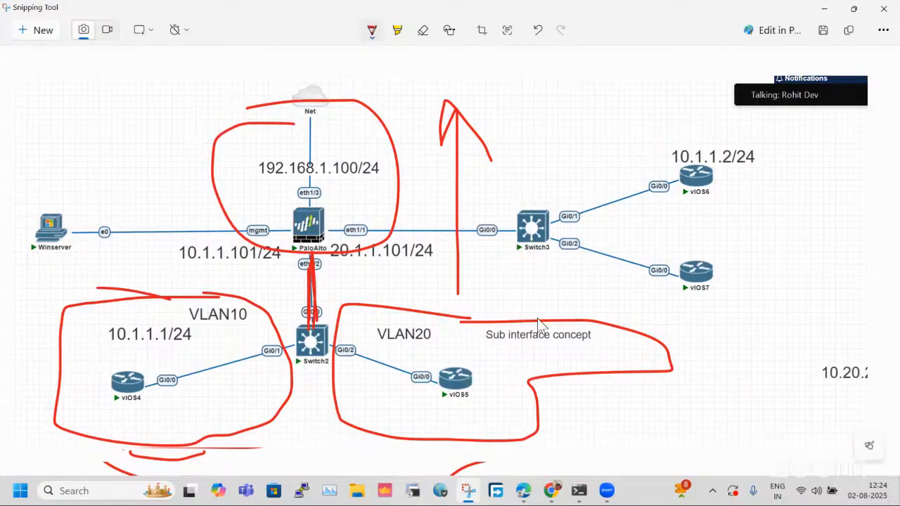
pyautogui.moveTo(519, 321); pyautogui.dragTo(545, 280)
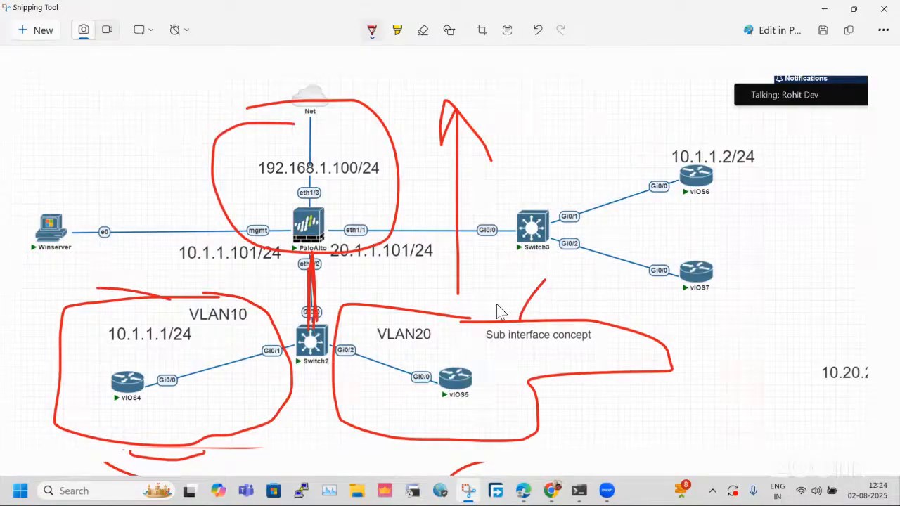
pyautogui.click(167, 413)
pyautogui.moveTo(416, 414); pyautogui.dragTo(461, 412)
pyautogui.moveTo(154, 408); pyautogui.dragTo(184, 408)
# Box the PaloAlto–Switch2 link in red and connect it to a boxed "T" label.
pyautogui.moveTo(245, 416)
pyautogui.mouseDown()
pyautogui.moveTo(284, 395)
pyautogui.moveTo(277, 270)
pyautogui.moveTo(340, 276)
pyautogui.mouseUp()
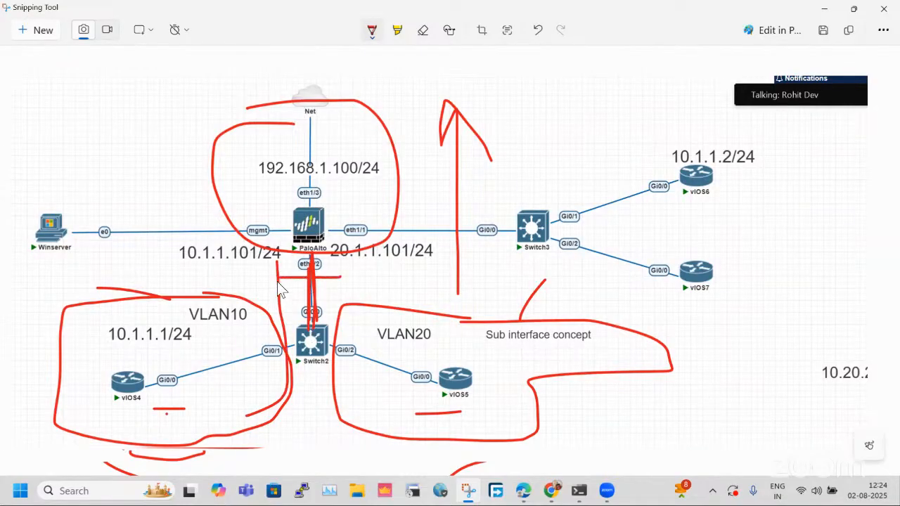
pyautogui.moveTo(349, 267); pyautogui.dragTo(280, 268)
pyautogui.moveTo(275, 302)
pyautogui.mouseDown()
pyautogui.moveTo(350, 299)
pyautogui.moveTo(280, 267)
pyautogui.mouseUp()
pyautogui.moveTo(279, 300)
pyautogui.mouseDown()
pyautogui.moveTo(353, 272)
pyautogui.moveTo(293, 270)
pyautogui.moveTo(379, 281)
pyautogui.mouseUp()
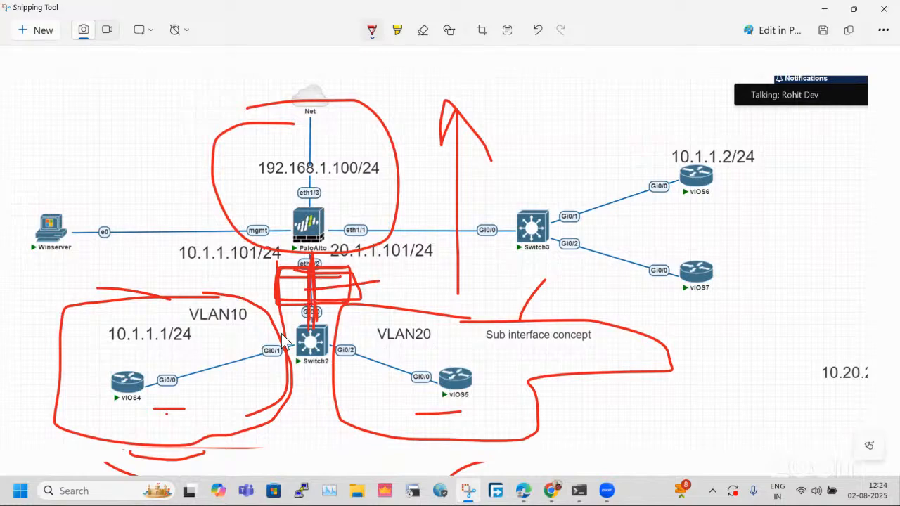
pyautogui.moveTo(382, 271)
pyautogui.mouseDown()
pyautogui.moveTo(419, 267)
pyautogui.moveTo(397, 296)
pyautogui.mouseUp()
pyautogui.moveTo(428, 257)
pyautogui.mouseDown()
pyautogui.moveTo(374, 279)
pyautogui.moveTo(420, 297)
pyautogui.mouseUp()
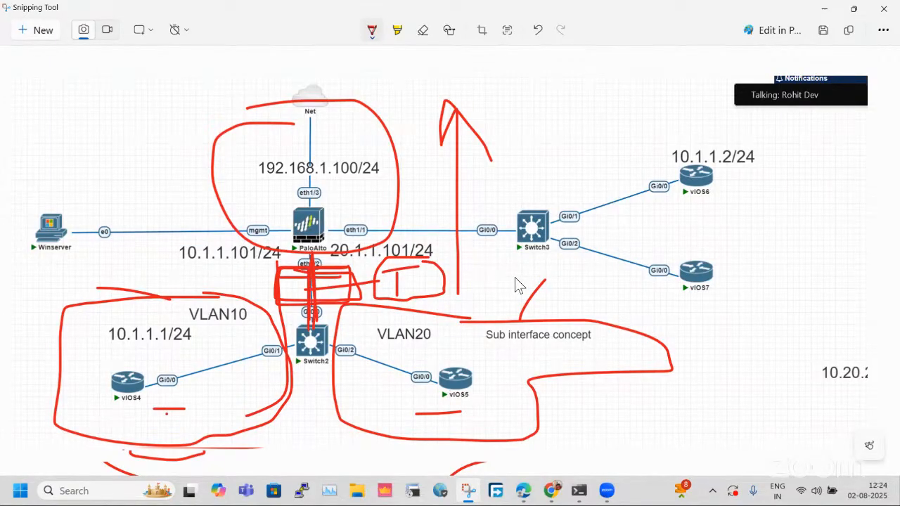
# Undo the VLAN outlines, the firewall circle, the arrow and the boxed "T" label.
pyautogui.hotkey('ctrl', 'z')
pyautogui.hotkey('ctrl', 'z')
pyautogui.hotkey('ctrl', 'z')
pyautogui.hotkey('ctrl', 'z')
pyautogui.hotkey('ctrl', 'z')
pyautogui.hotkey('ctrl', 'z')
pyautogui.hotkey('ctrl', 'z')
pyautogui.hotkey('ctrl', 'z')
pyautogui.hotkey('ctrl', 'z')
pyautogui.hotkey('ctrl', 'z')
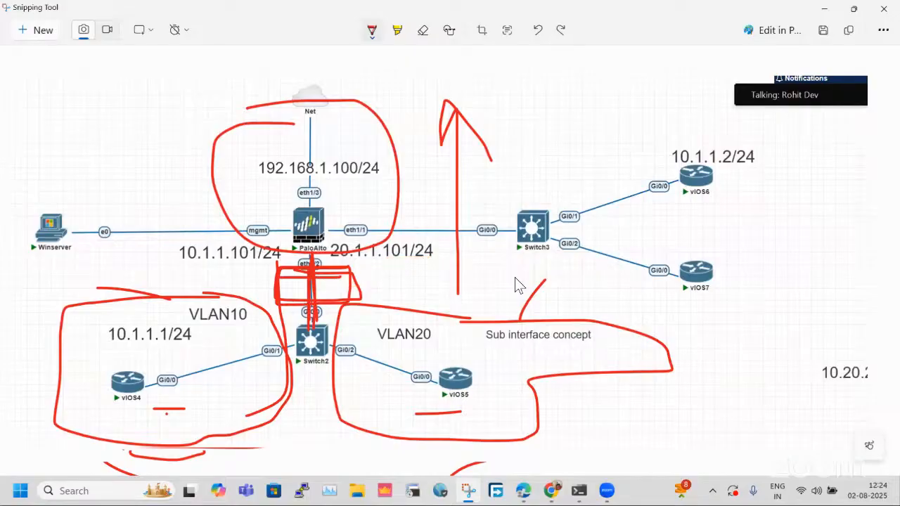
pyautogui.hotkey('ctrl', 'z')
pyautogui.hotkey('ctrl', 'z')
pyautogui.hotkey('ctrl', 'z')
pyautogui.hotkey('ctrl', 'z')
pyautogui.hotkey('ctrl', 'z')
pyautogui.hotkey('ctrl', 'z')
pyautogui.hotkey('ctrl', 'z')
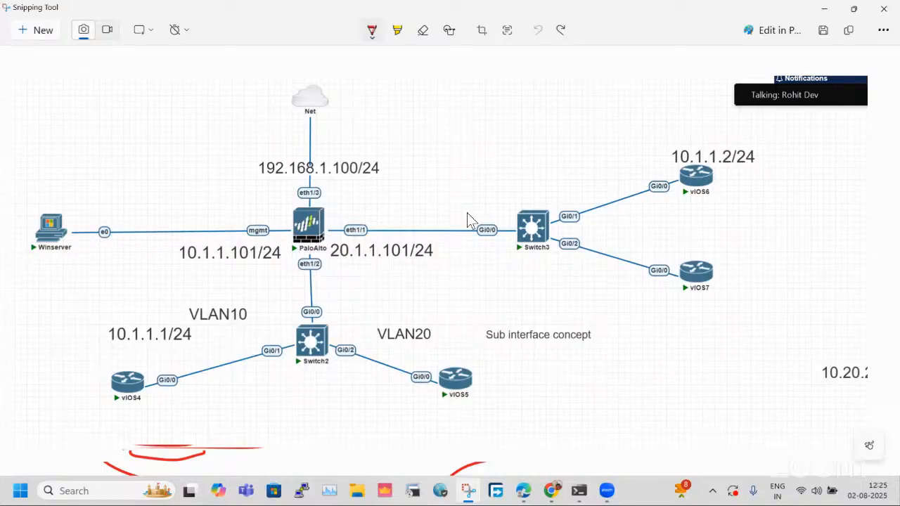
# Handwrite "L3" above Winserver and "L2" below it in red.
pyautogui.hotkey('ctrl', 'c')
pyautogui.moveTo(72, 87); pyautogui.dragTo(108, 164)
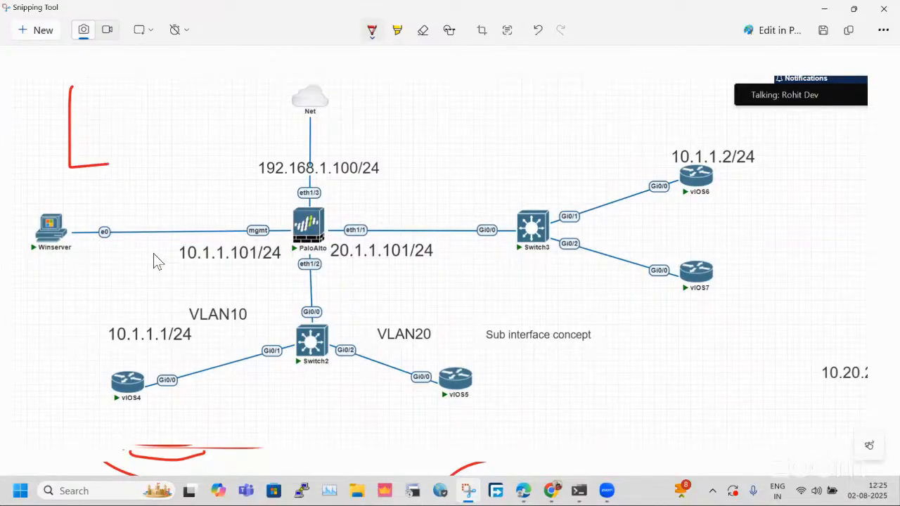
pyautogui.moveTo(118, 132); pyautogui.dragTo(142, 210)
pyautogui.moveTo(79, 216)
pyautogui.mouseDown()
pyautogui.moveTo(97, 313)
pyautogui.moveTo(140, 282)
pyautogui.moveTo(140, 297)
pyautogui.moveTo(173, 258)
pyautogui.mouseUp()
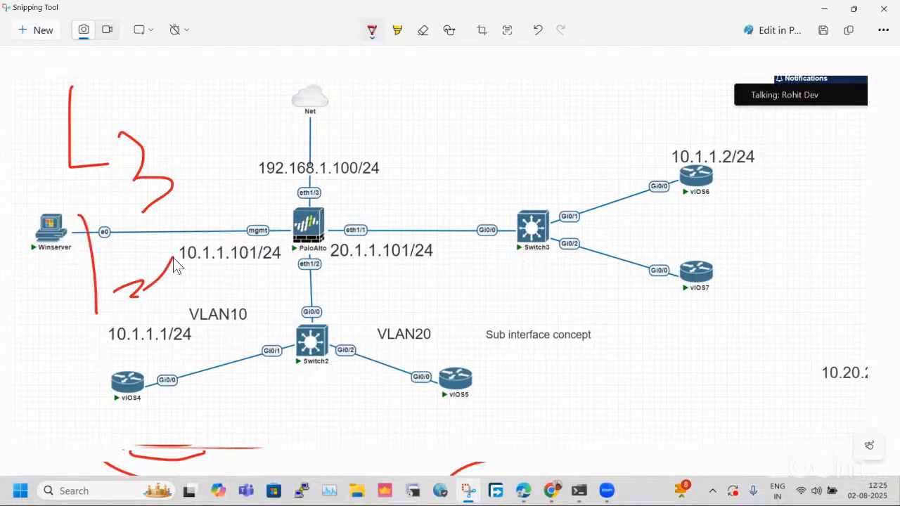
# Draw two upward arrows beside the Net link, circle and underline 10.1.1.101/24, and add a check mark above Switch3.
pyautogui.moveTo(418, 294)
pyautogui.mouseDown()
pyautogui.moveTo(380, 111)
pyautogui.moveTo(431, 150)
pyautogui.mouseUp()
pyautogui.moveTo(182, 126); pyautogui.dragTo(196, 111)
pyautogui.moveTo(268, 218)
pyautogui.mouseDown()
pyautogui.moveTo(267, 126)
pyautogui.moveTo(280, 136)
pyautogui.mouseUp()
pyautogui.click(202, 166)
pyautogui.moveTo(250, 269)
pyautogui.mouseDown()
pyautogui.moveTo(302, 267)
pyautogui.moveTo(211, 238)
pyautogui.moveTo(246, 266)
pyautogui.mouseUp()
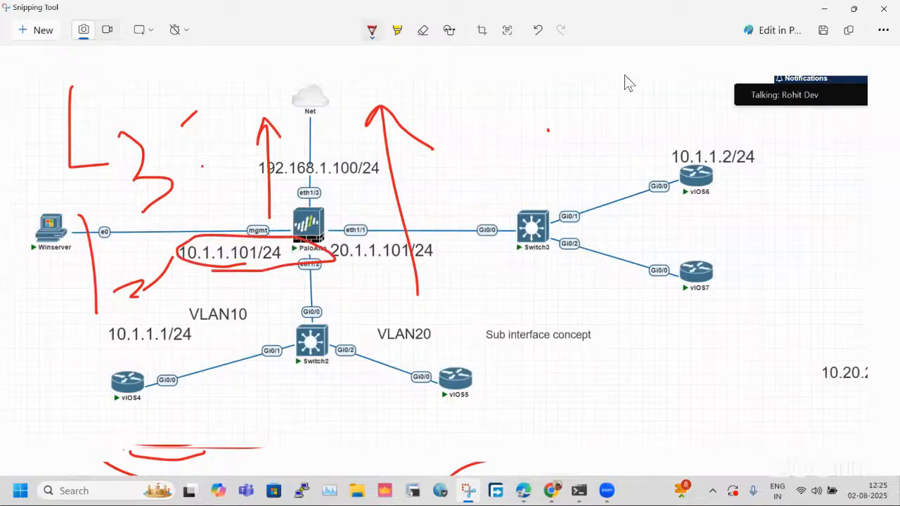
pyautogui.moveTo(547, 130); pyautogui.dragTo(627, 70)
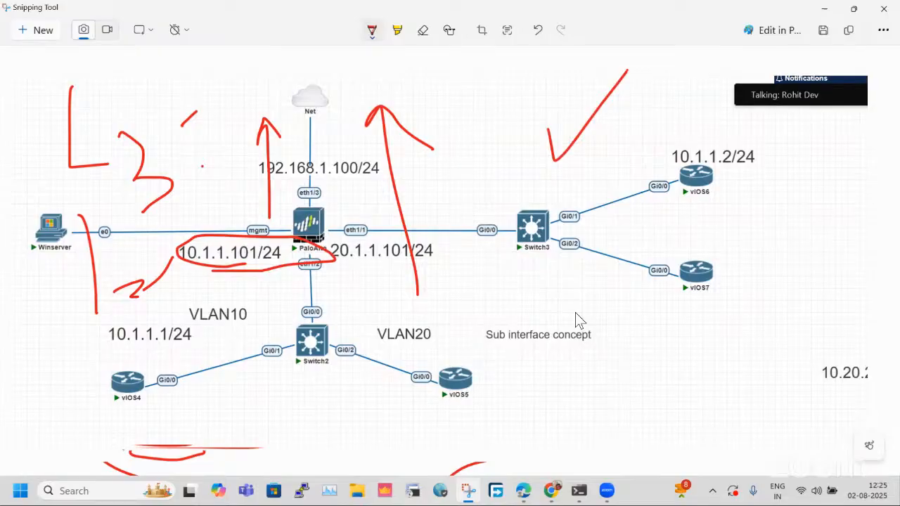
# Undo the check mark, the 10.1.1.101/24 circle, the arrows and the handwritten "L3" and "L2" labels.
pyautogui.hotkey('ctrl', 'z')
pyautogui.hotkey('ctrl', 'z')
pyautogui.hotkey('ctrl', 'z')
pyautogui.hotkey('ctrl', 'z')
pyautogui.hotkey('ctrl', 'z')
pyautogui.hotkey('ctrl', 'z')
pyautogui.hotkey('ctrl', 'z')
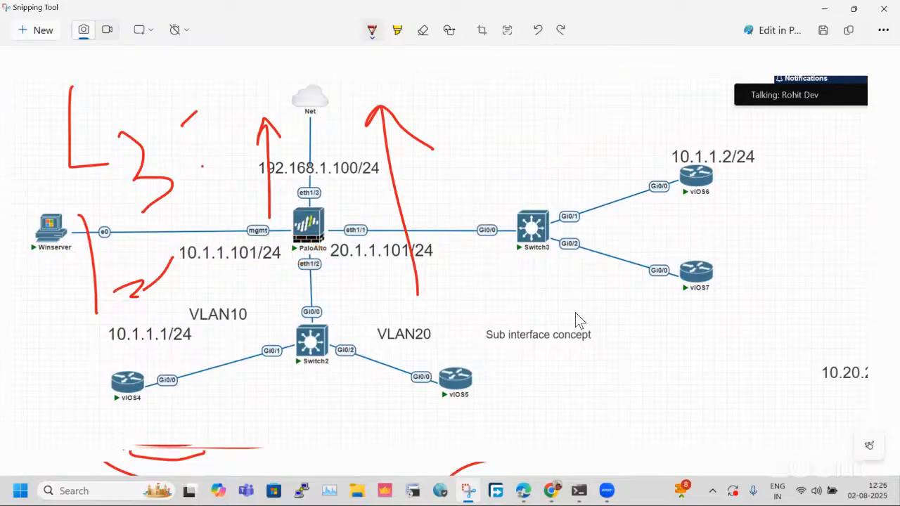
pyautogui.hotkey('ctrl', 'z')
pyautogui.hotkey('ctrl', 'z')
pyautogui.hotkey('ctrl', 'z')
pyautogui.hotkey('ctrl', 'z')
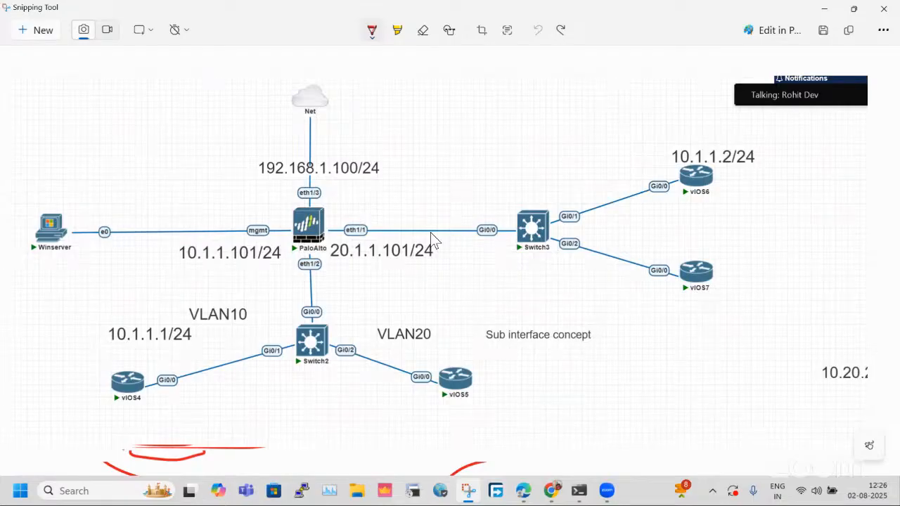
# Circle the Net cloud and the Switch3 network, and sketch a vertical line above eth1/1 and a box across the Winserver link.
pyautogui.moveTo(336, 74)
pyautogui.mouseDown()
pyautogui.moveTo(274, 118)
pyautogui.moveTo(380, 80)
pyautogui.moveTo(366, 76)
pyautogui.mouseUp()
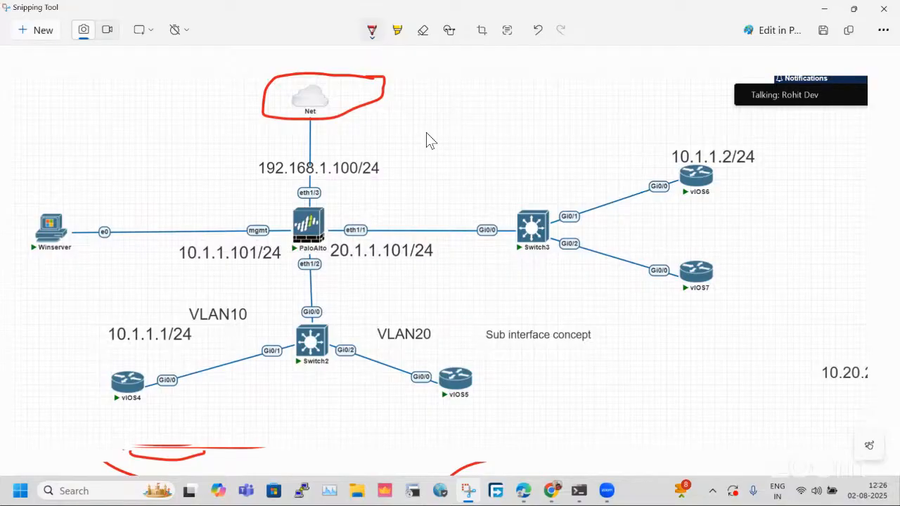
pyautogui.moveTo(674, 120)
pyautogui.mouseDown()
pyautogui.moveTo(497, 125)
pyautogui.moveTo(693, 351)
pyautogui.moveTo(748, 119)
pyautogui.moveTo(632, 92)
pyautogui.mouseUp()
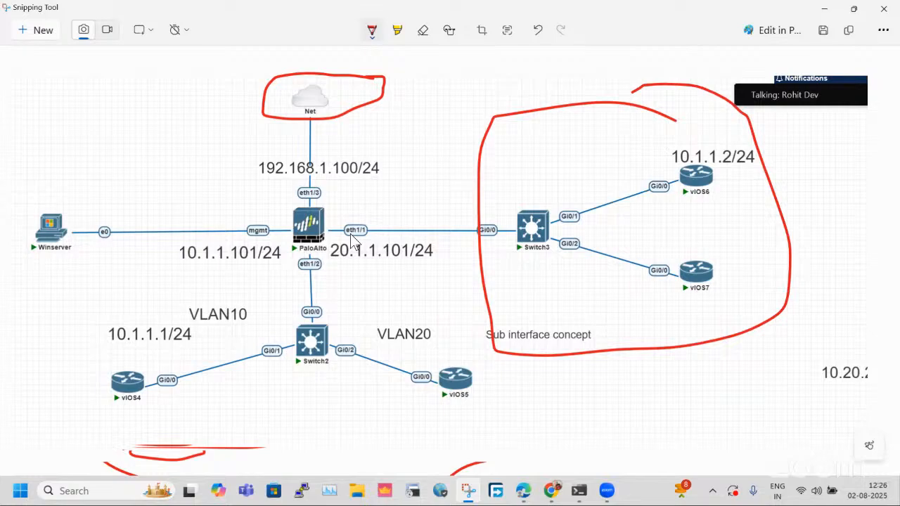
pyautogui.moveTo(425, 127); pyautogui.dragTo(426, 190)
pyautogui.moveTo(70, 128)
pyautogui.mouseDown()
pyautogui.moveTo(169, 120)
pyautogui.moveTo(168, 253)
pyautogui.moveTo(95, 203)
pyautogui.mouseUp()
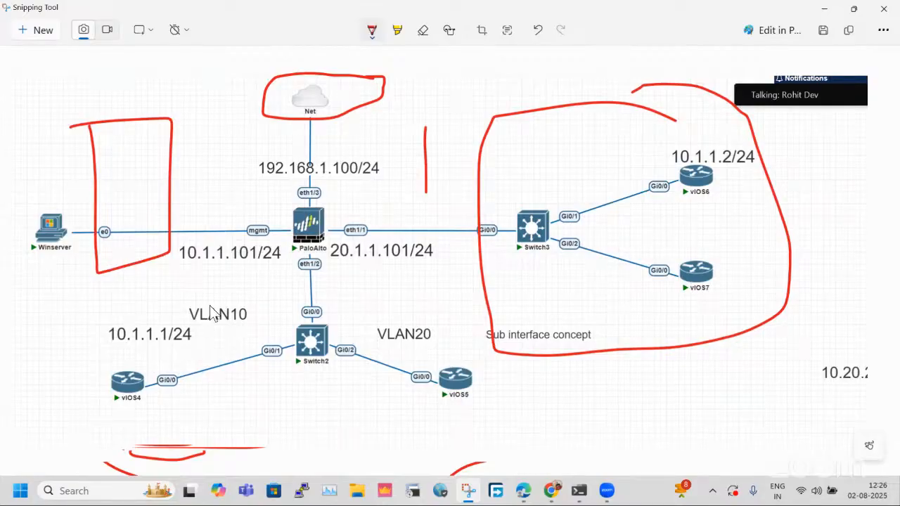
# Undo the Net and Switch3 outlines, the vertical line and the box on the Winserver link.
pyautogui.hotkey('ctrl', 'z')
pyautogui.hotkey('ctrl', 'z')
pyautogui.hotkey('ctrl', 'z')
pyautogui.hotkey('ctrl', 'z')
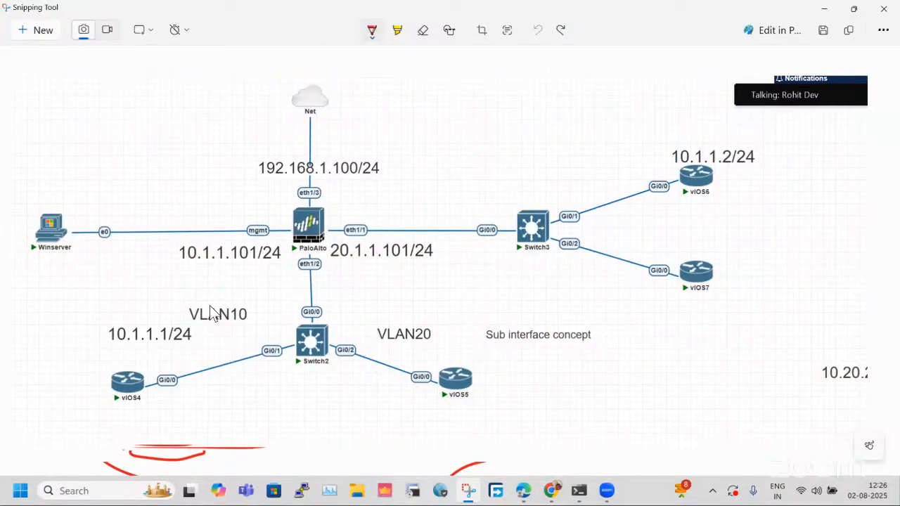
# Draw a box above the Winserver link, outline the whole topology, and add an upward arrow and a small circled arrow near Switch3.
pyautogui.moveTo(118, 113)
pyautogui.mouseDown()
pyautogui.moveTo(141, 221)
pyautogui.moveTo(237, 134)
pyautogui.moveTo(113, 109)
pyautogui.mouseUp()
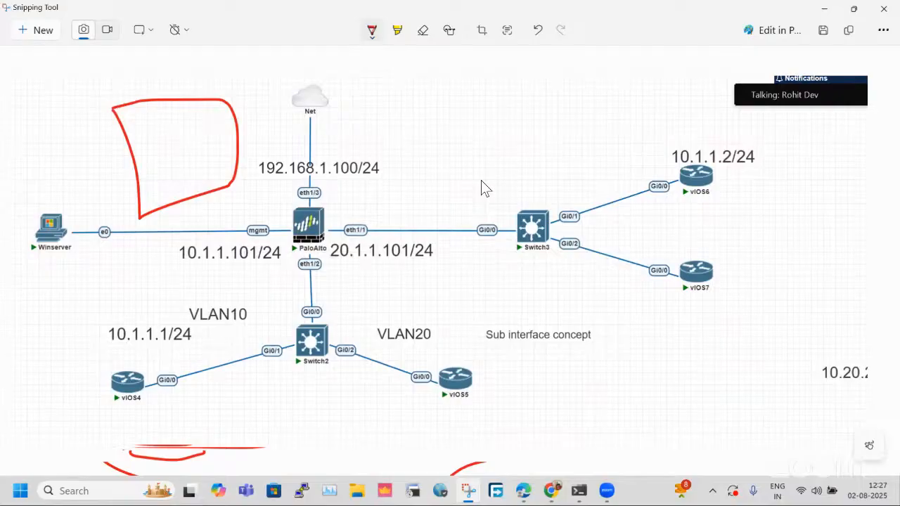
pyautogui.moveTo(509, 138)
pyautogui.mouseDown()
pyautogui.moveTo(273, 78)
pyautogui.moveTo(98, 398)
pyautogui.moveTo(849, 210)
pyautogui.moveTo(502, 135)
pyautogui.mouseUp()
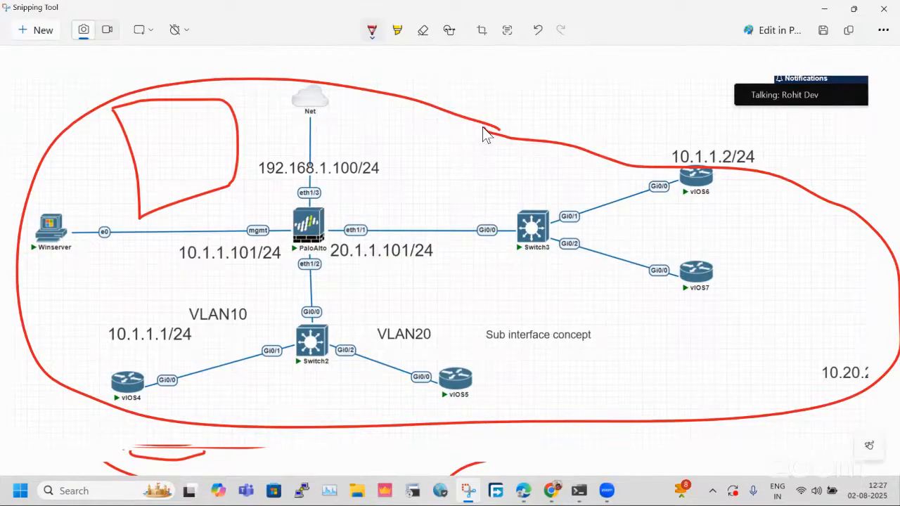
pyautogui.moveTo(479, 208)
pyautogui.mouseDown()
pyautogui.moveTo(481, 102)
pyautogui.moveTo(506, 120)
pyautogui.mouseUp()
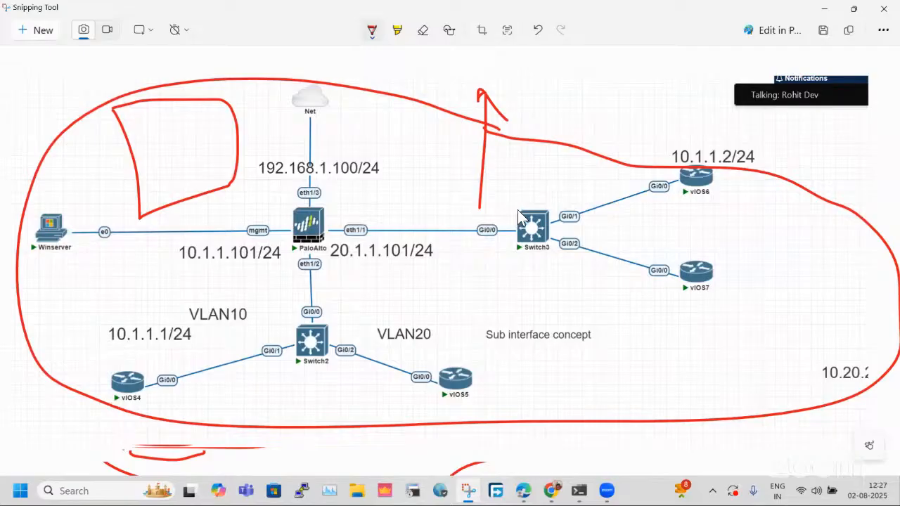
pyautogui.moveTo(412, 200); pyautogui.dragTo(431, 187)
pyautogui.moveTo(441, 228); pyautogui.dragTo(436, 175)
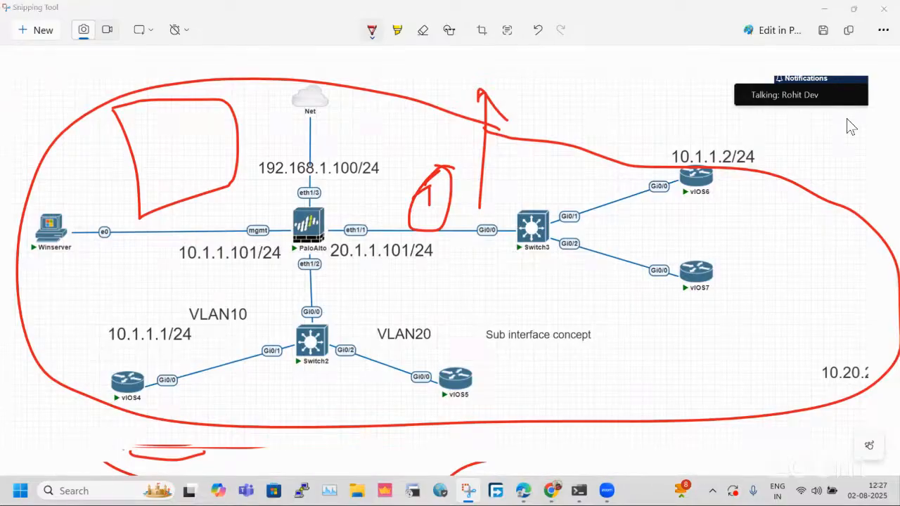
pyautogui.click(662, 19)
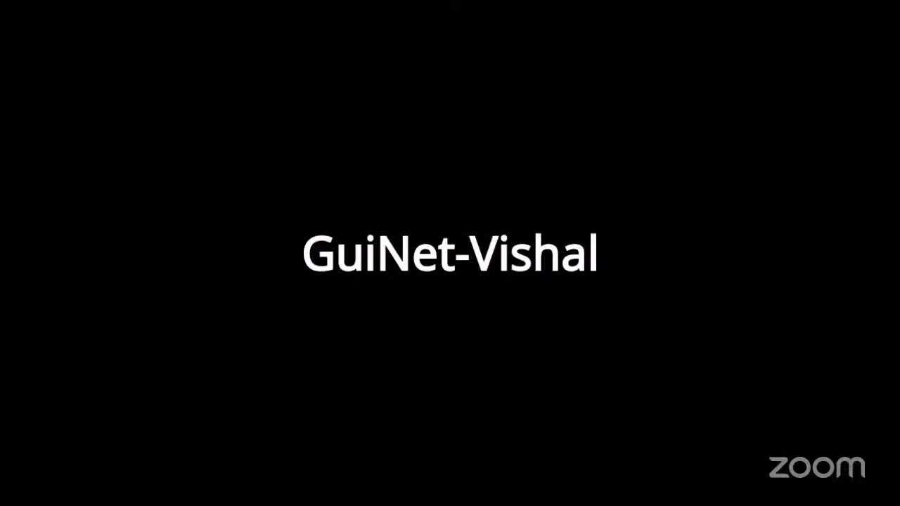